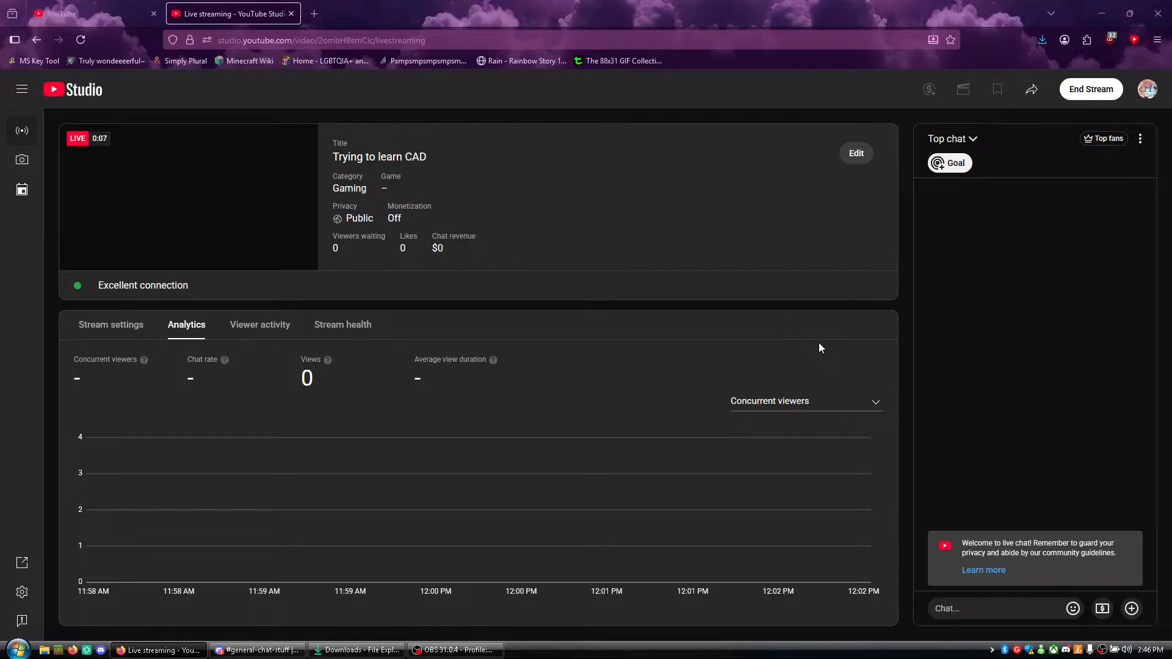
- Change the live stream's category to Science & Technology and save the stream settings
click(855, 153)
scroll(587, 371, down, 5)
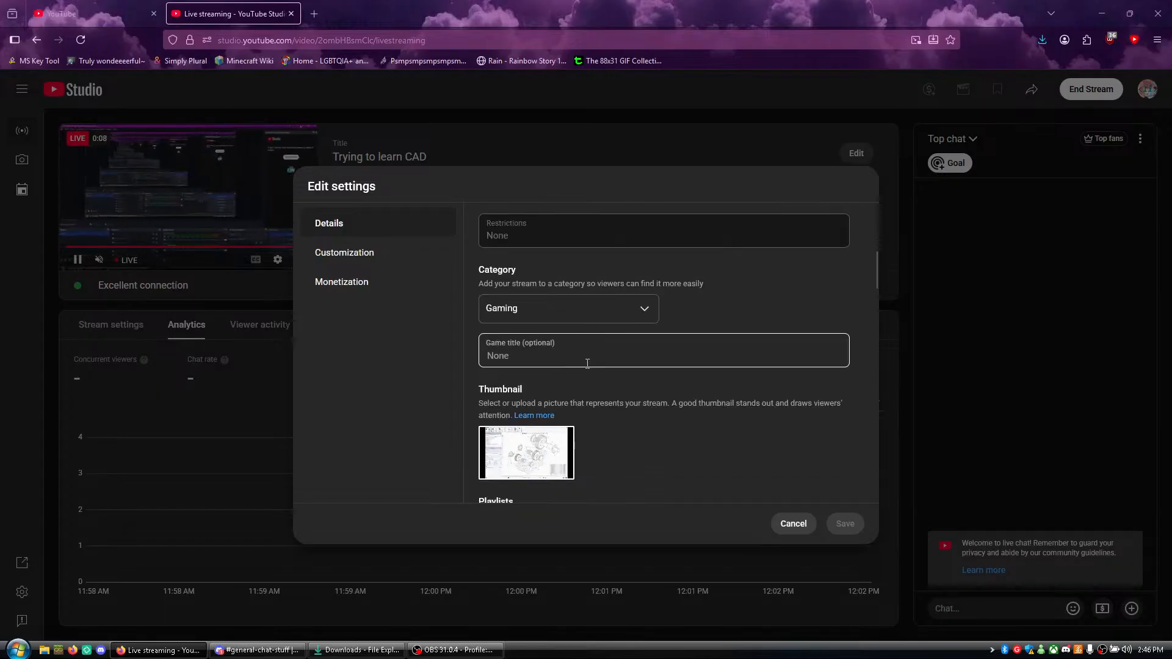
scroll(586, 366, down, 3)
scroll(574, 396, up, 3)
click(560, 321)
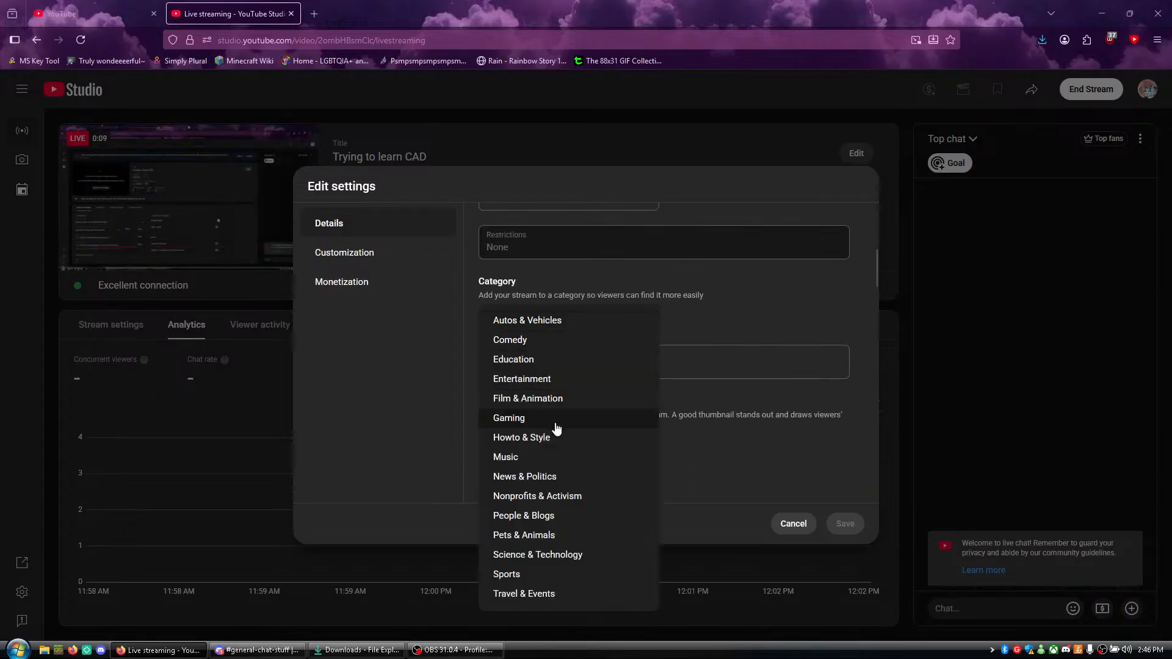
click(534, 554)
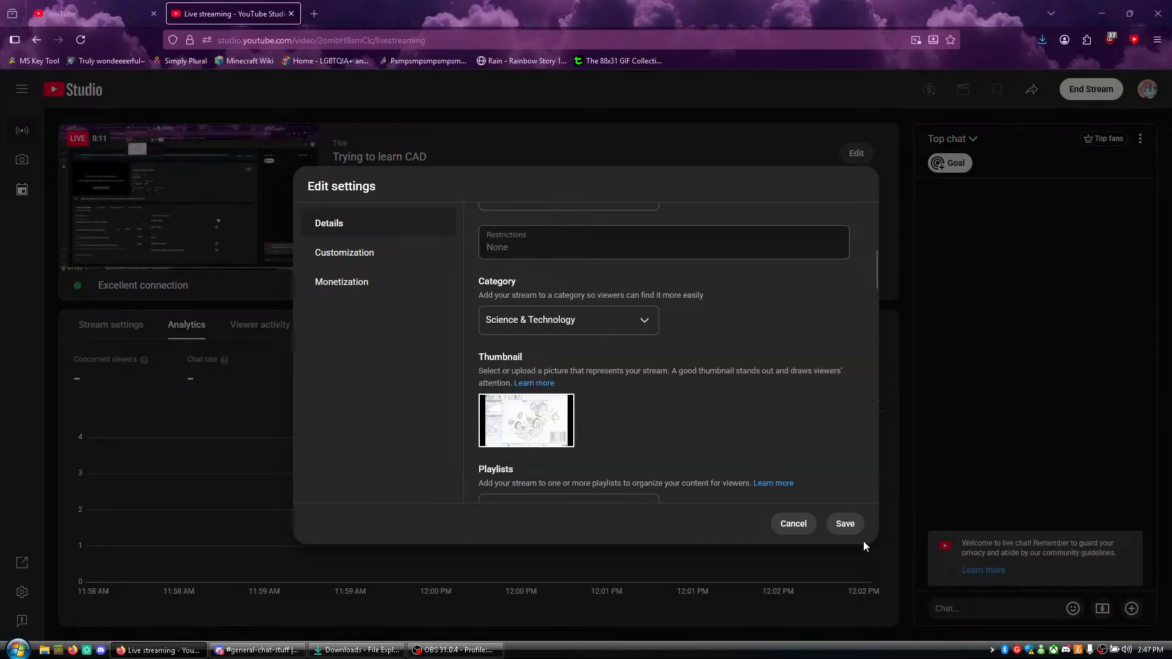
click(833, 516)
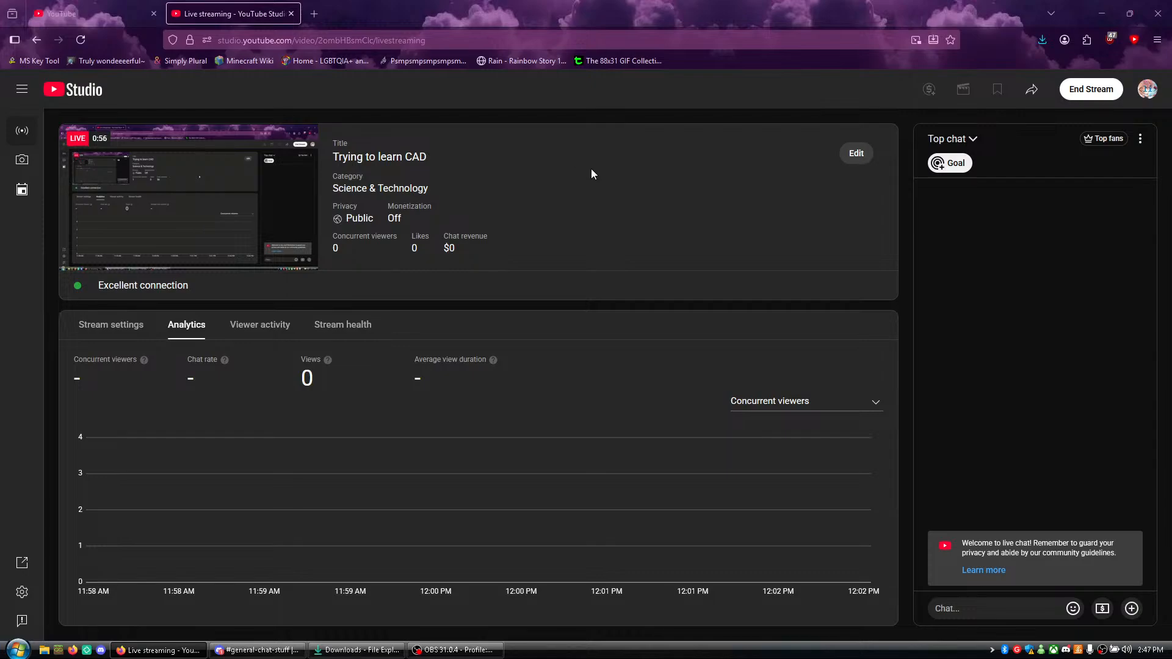
- Launch the downloaded FreeCAD 1.0.2 installer, bring its setup window forward and minimise the Discord window
click(1042, 42)
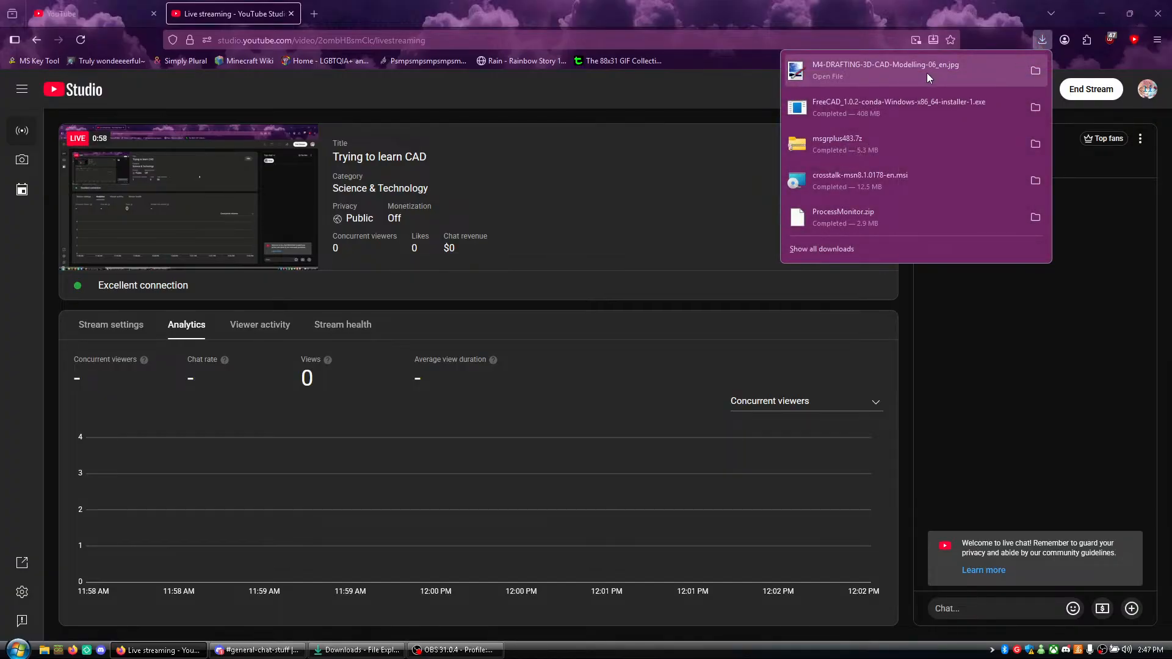
click(921, 102)
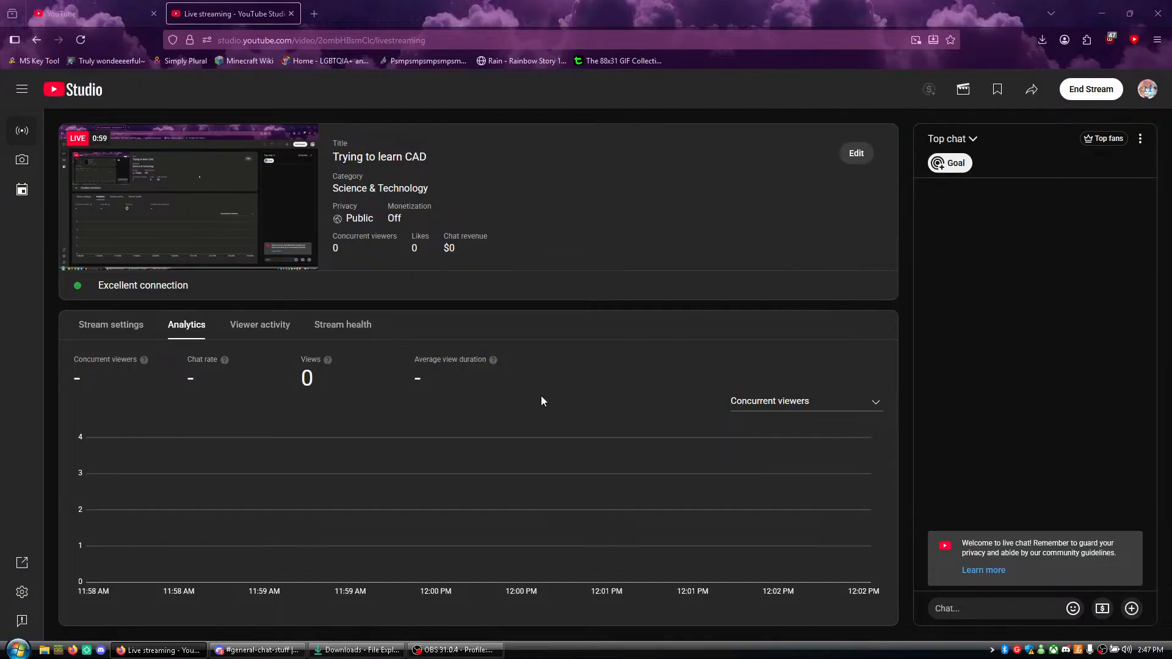
key(alt+Tab)
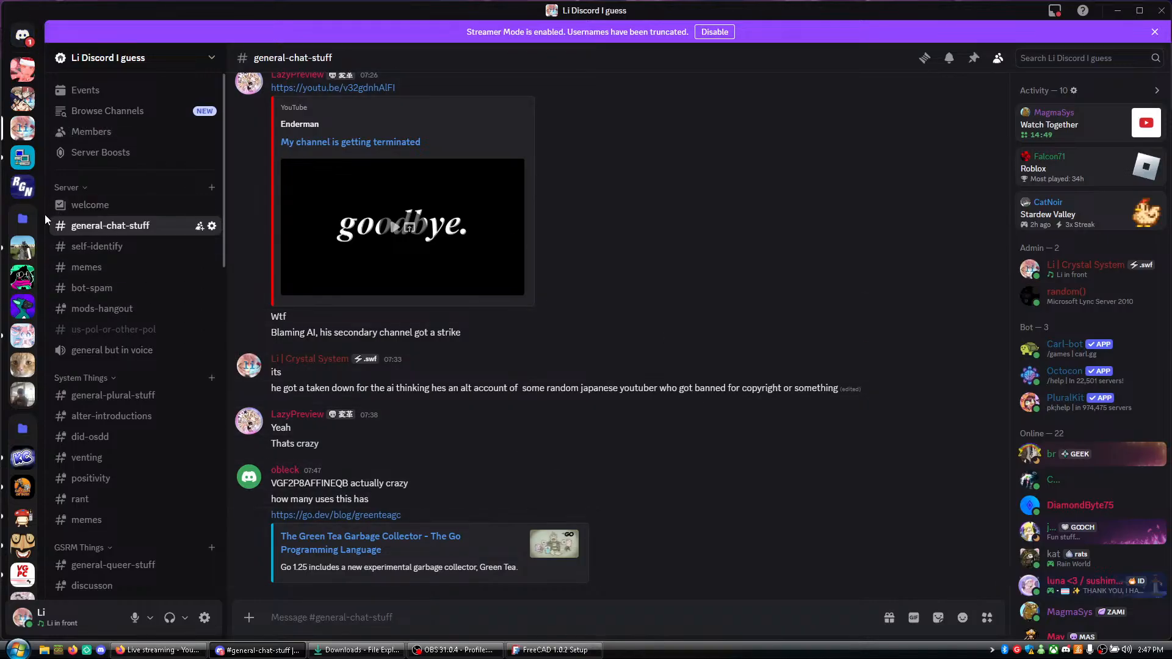
click(553, 650)
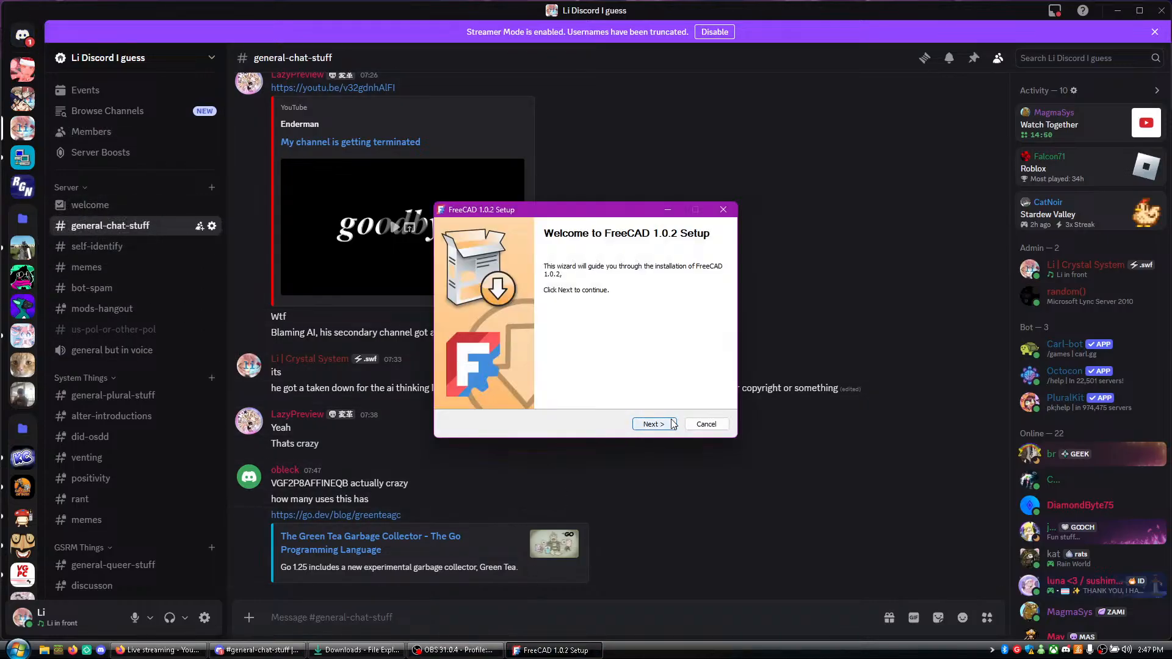
click(1122, 23)
click(1118, 11)
- Install FreeCAD 1.0.2 with the default destination folder C:\Program Files\FreeCAD 1.0 and the FreeCAD 1.0 shortcut folder
click(651, 424)
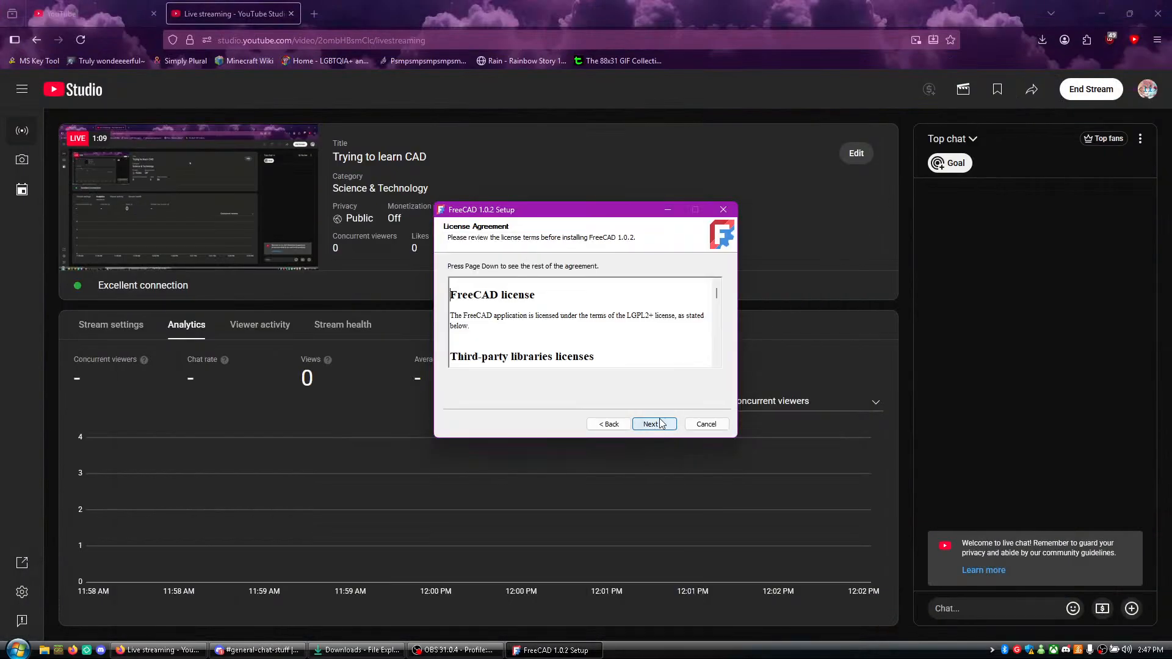
click(653, 424)
click(656, 425)
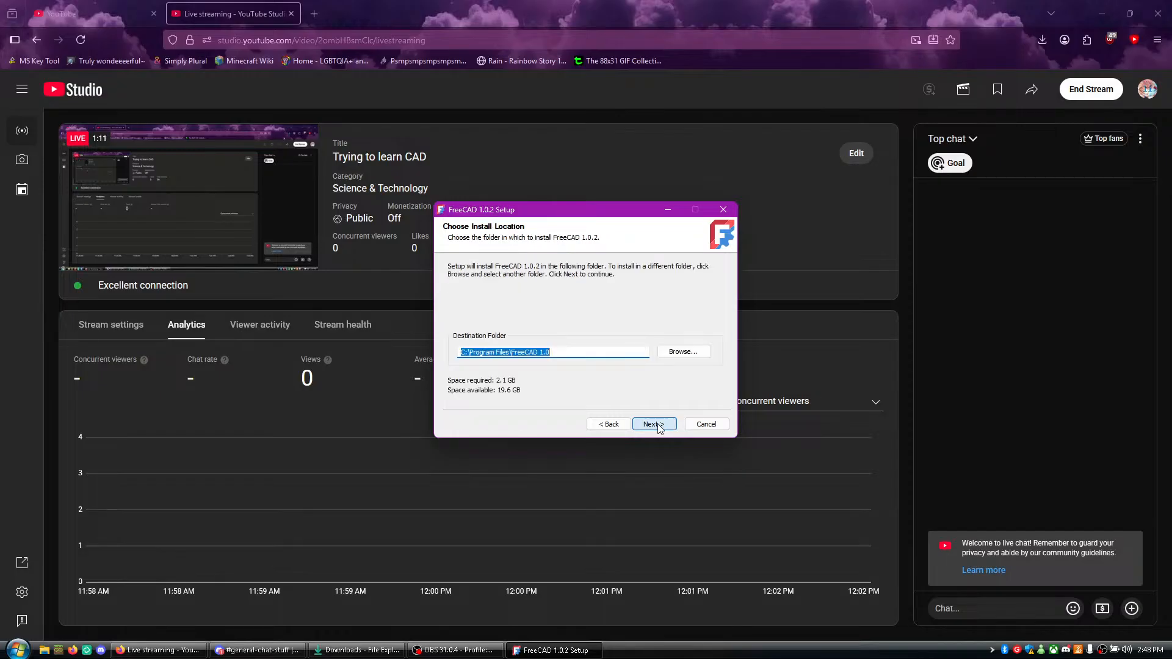
click(659, 427)
click(656, 428)
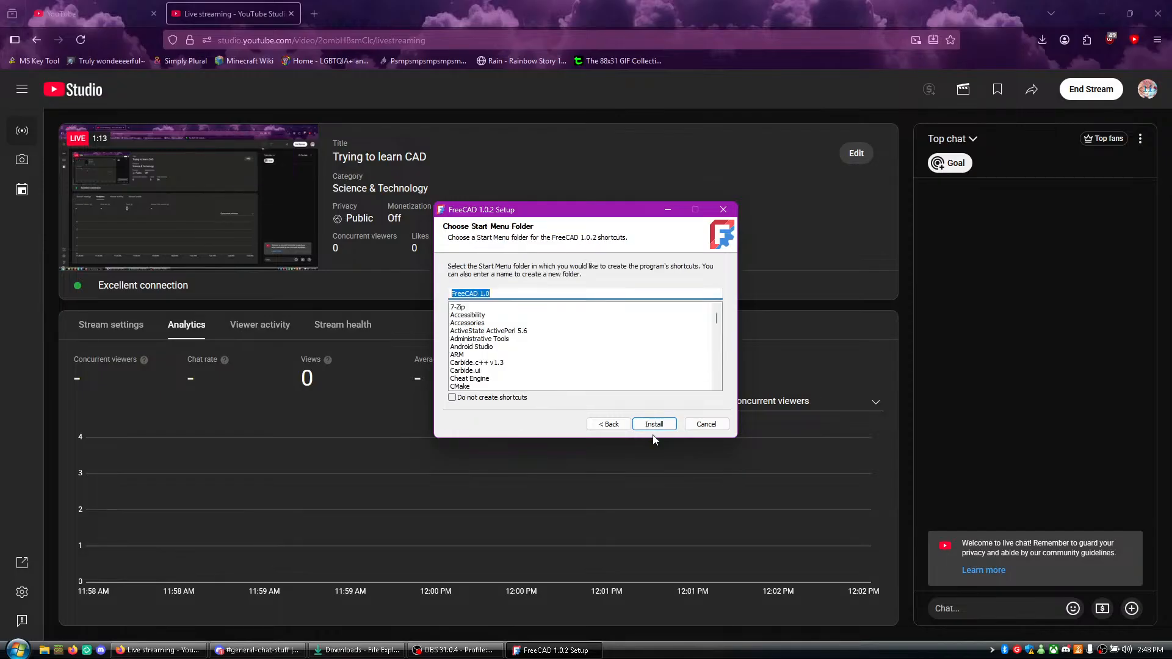
click(655, 430)
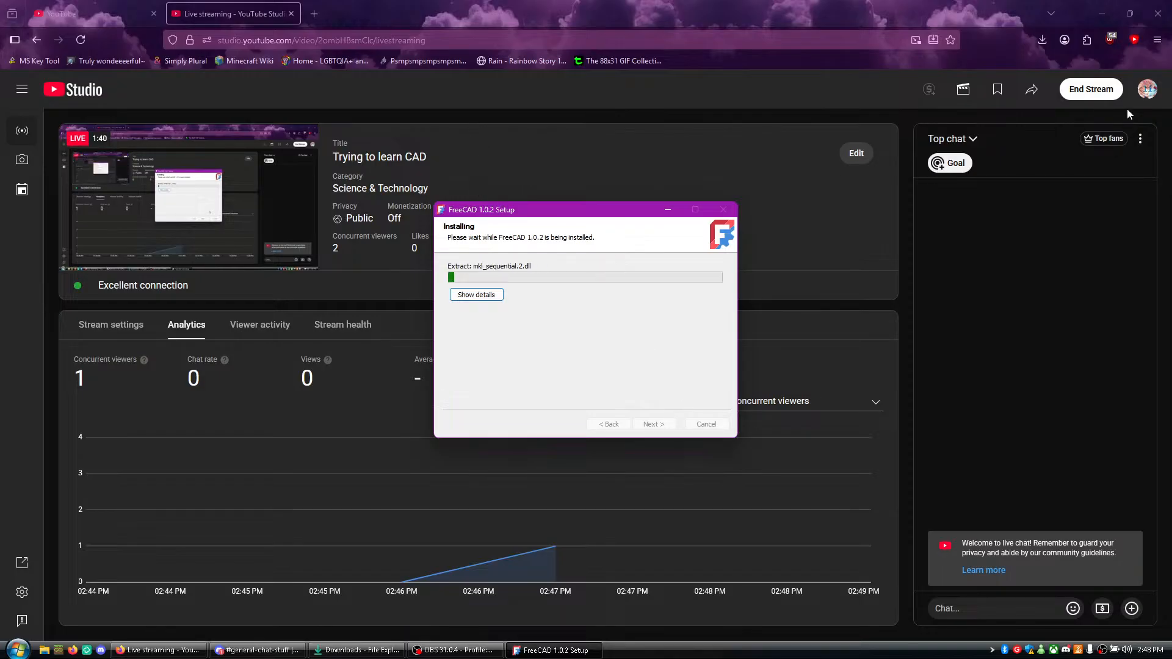
- Close the livestream dashboard tab in the browser and open a blank tab
click(291, 13)
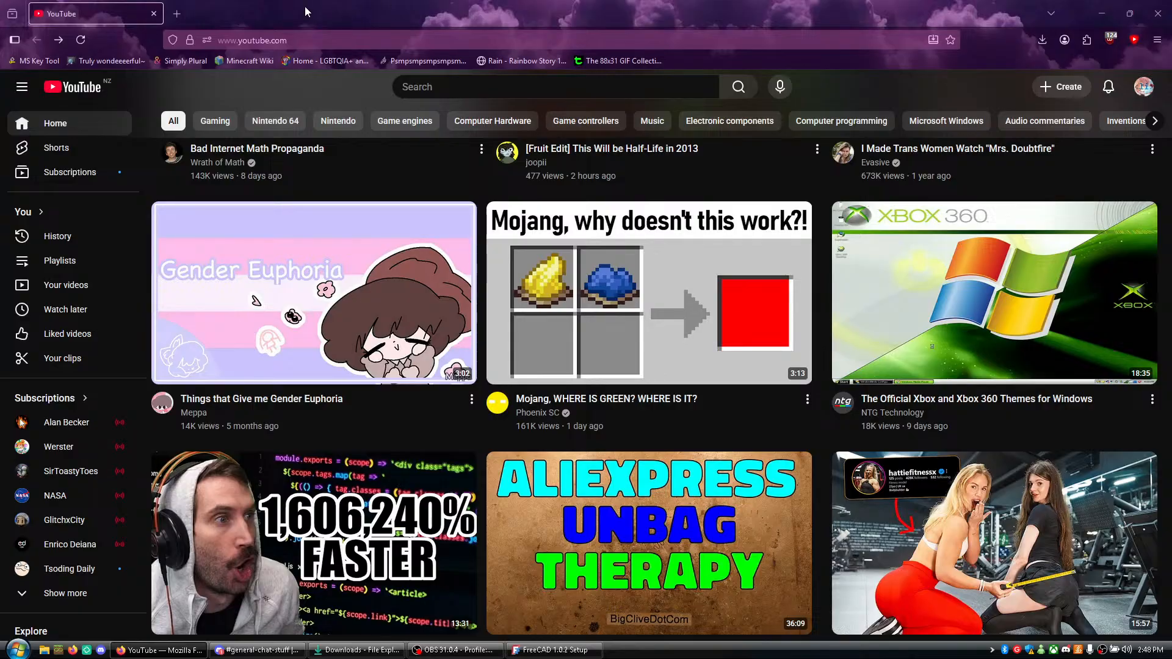
click(177, 14)
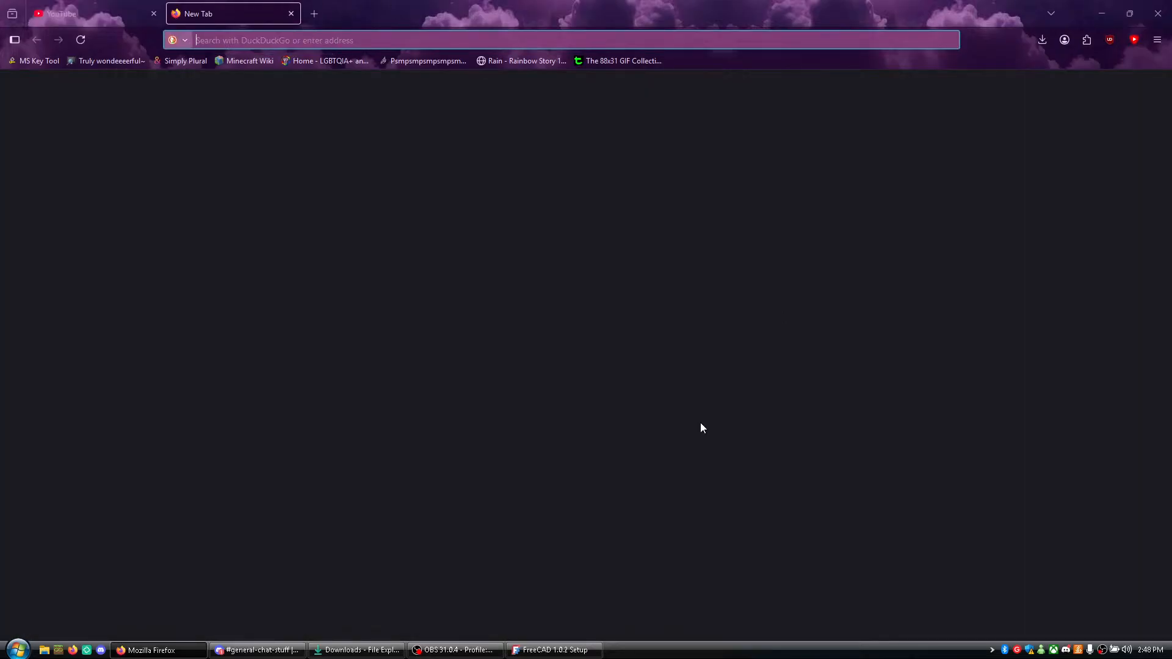
- Return to the FreeCAD installer and finish the setup with the option to launch FreeCAD enabled
click(536, 651)
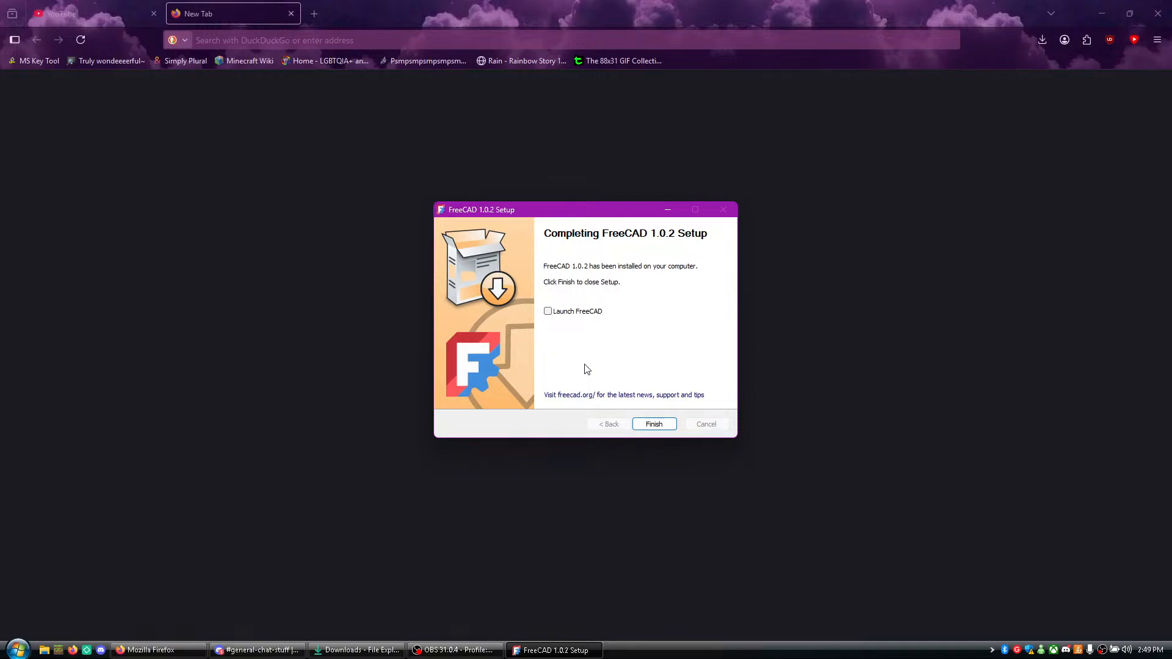
click(562, 311)
click(663, 424)
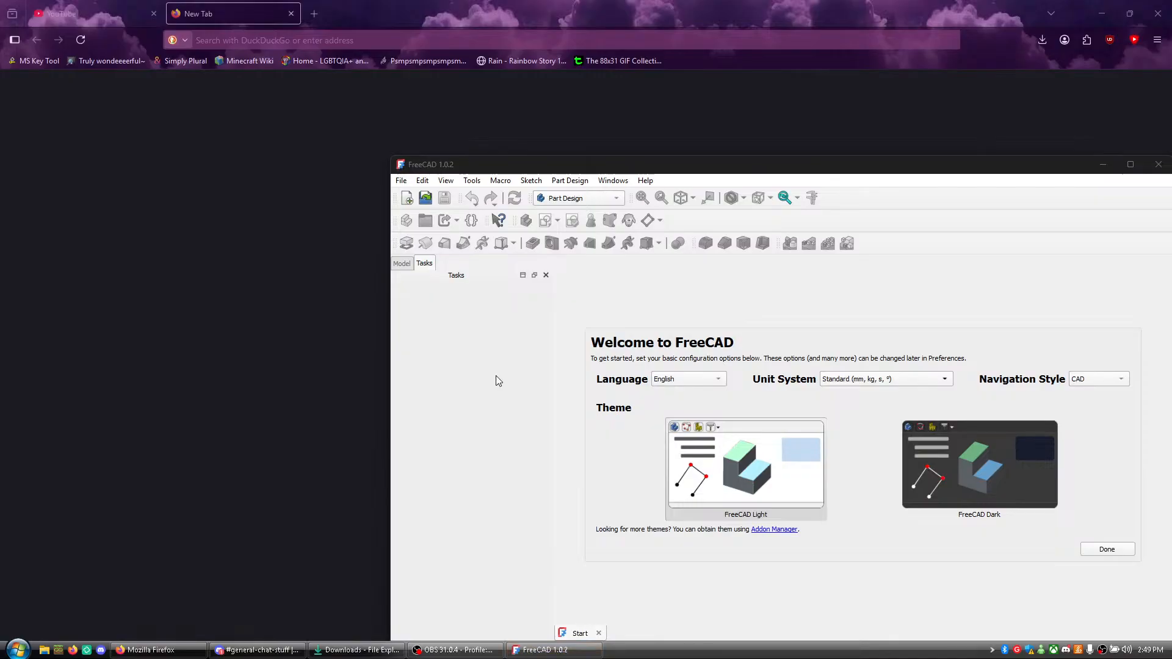
- Select the FreeCAD Dark theme, complete the first start setup and maximise the FreeCAD window
click(962, 478)
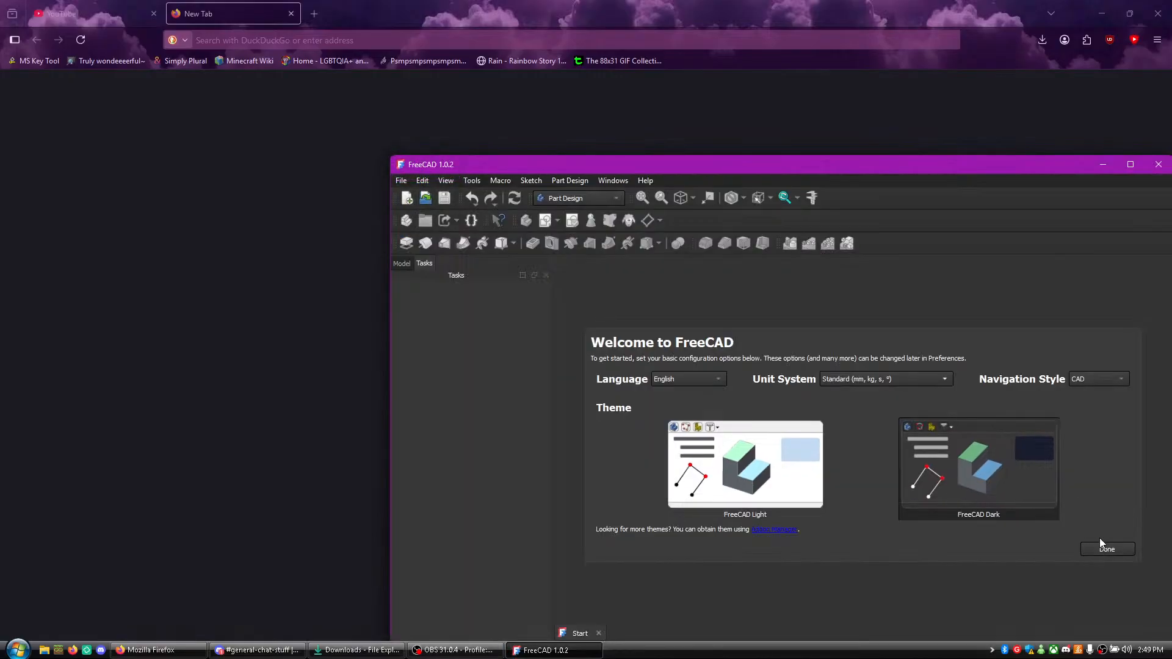
click(1104, 547)
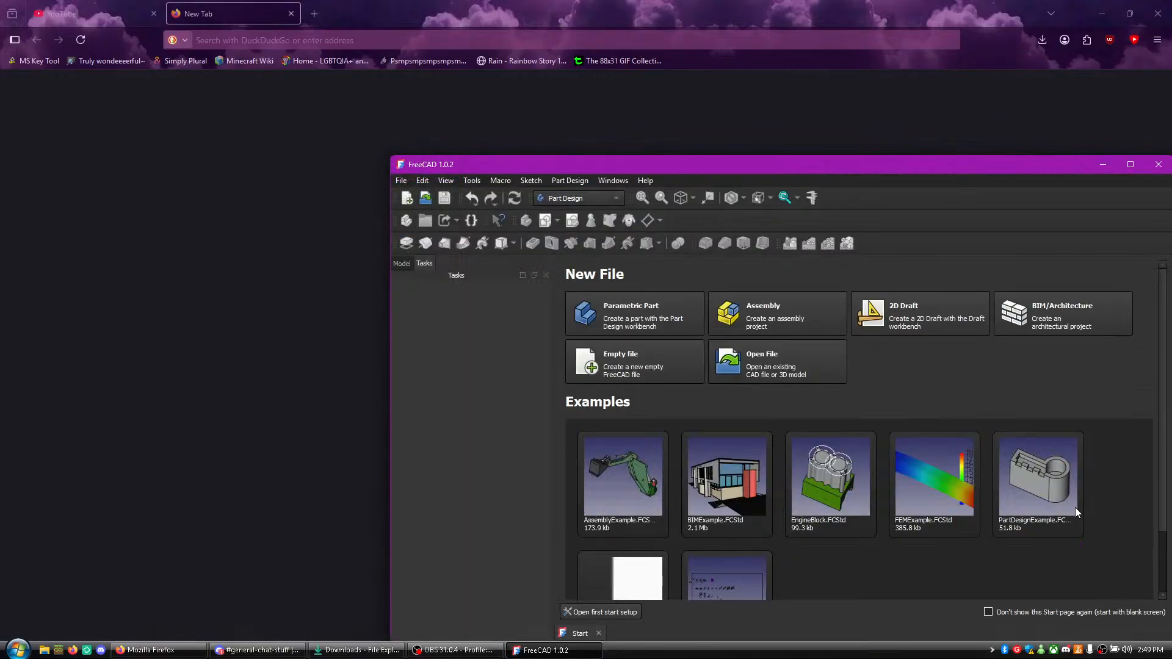
double_click(774, 161)
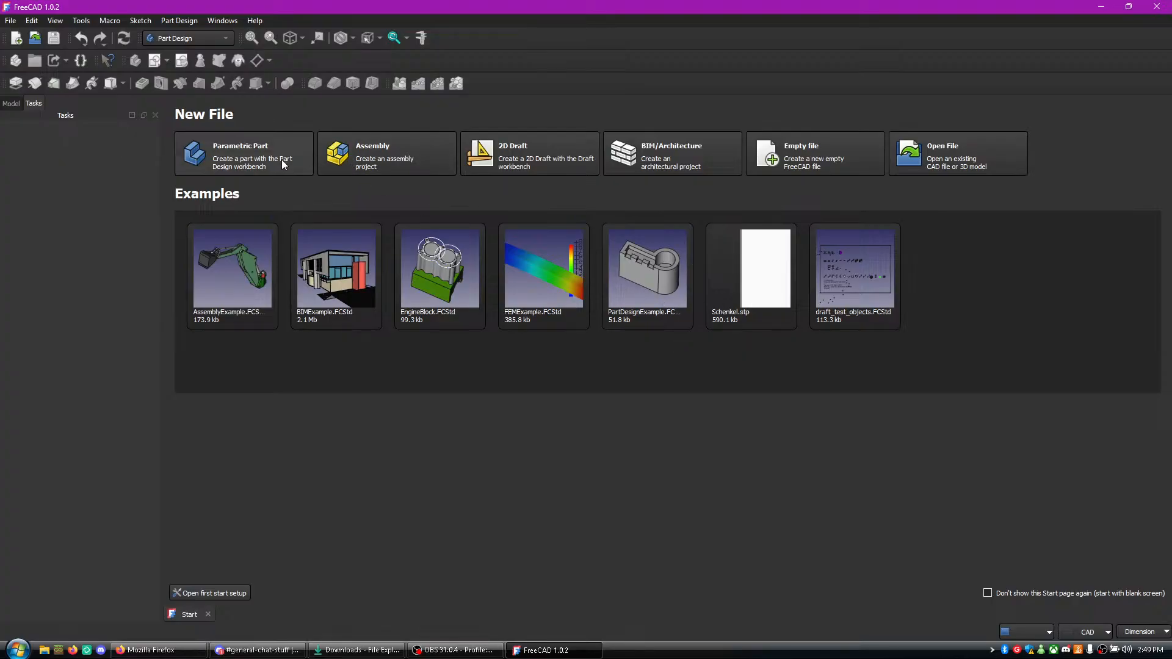
- Create a new Parametric Part file and choose the Standard (mm, kg, s, °) unit system
click(254, 152)
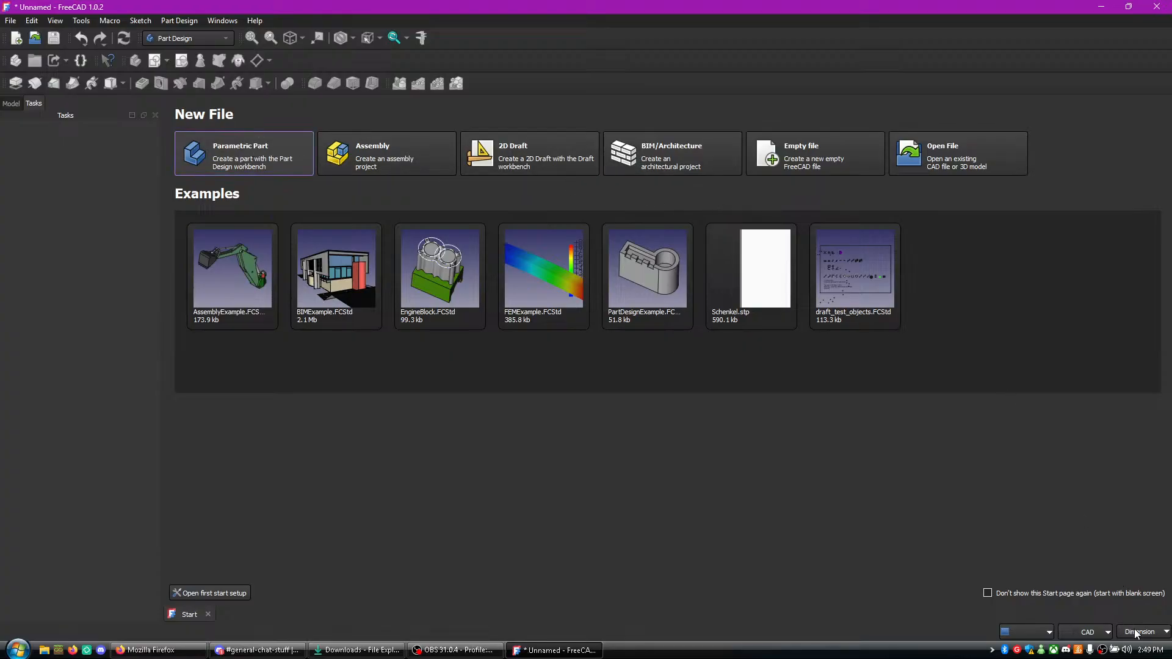
click(1137, 633)
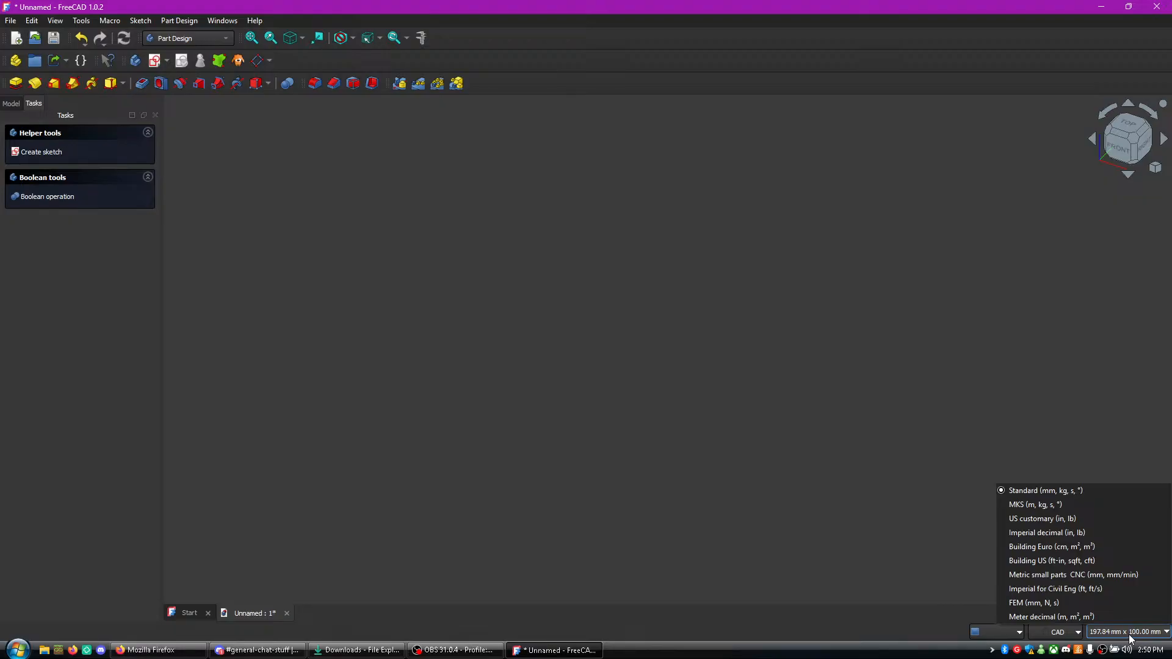
click(1071, 488)
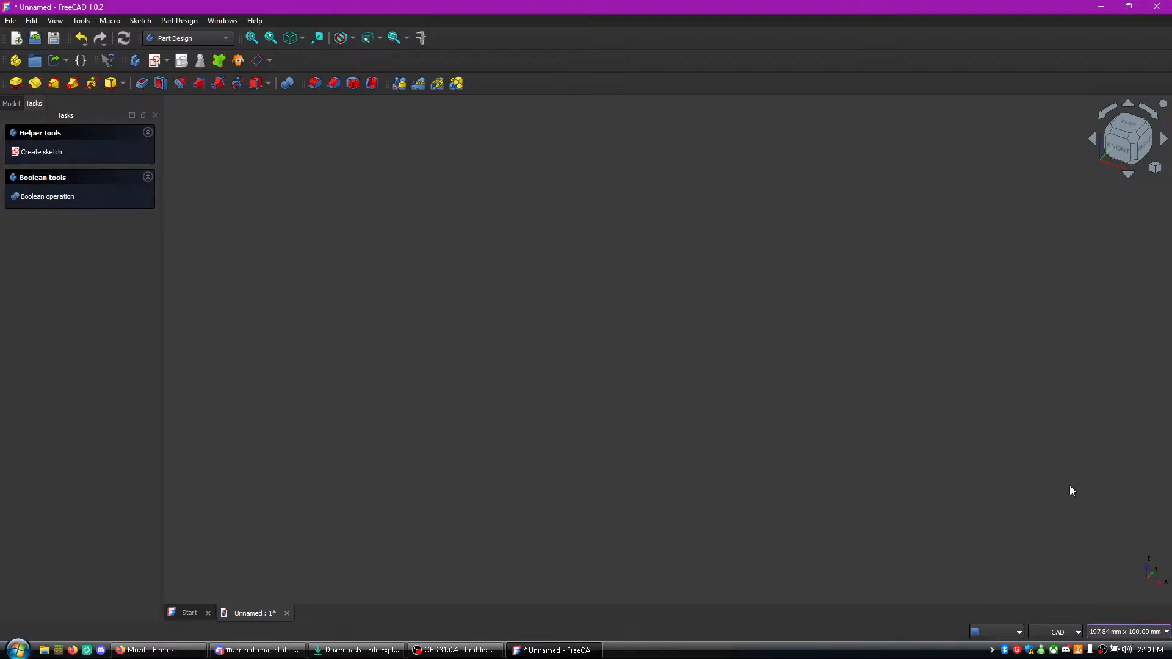
scroll(550, 305, up, 2)
scroll(524, 292, up, 1)
- Try the Pad command without a sketch, dismiss the message and create a new body
click(18, 83)
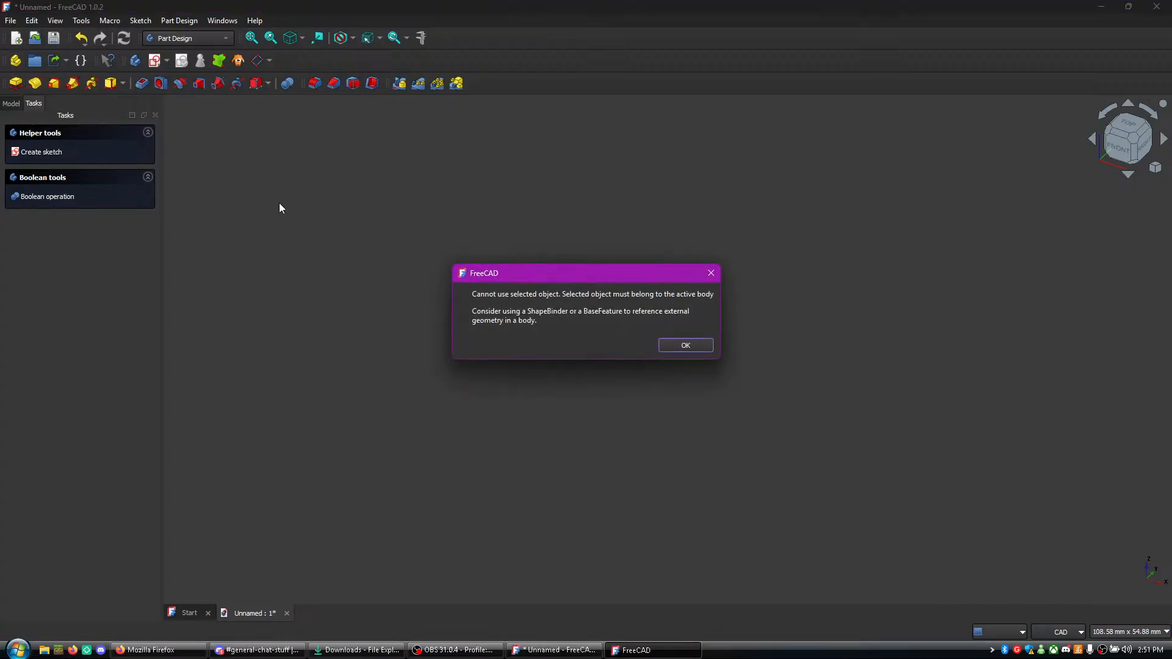
click(701, 348)
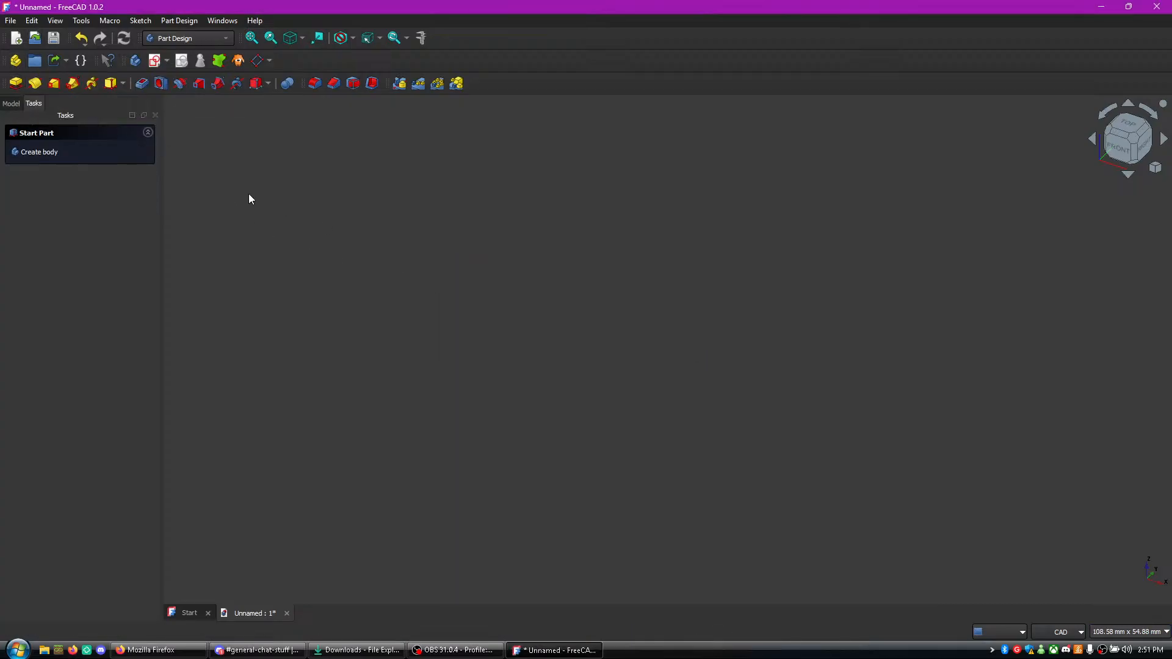
click(121, 154)
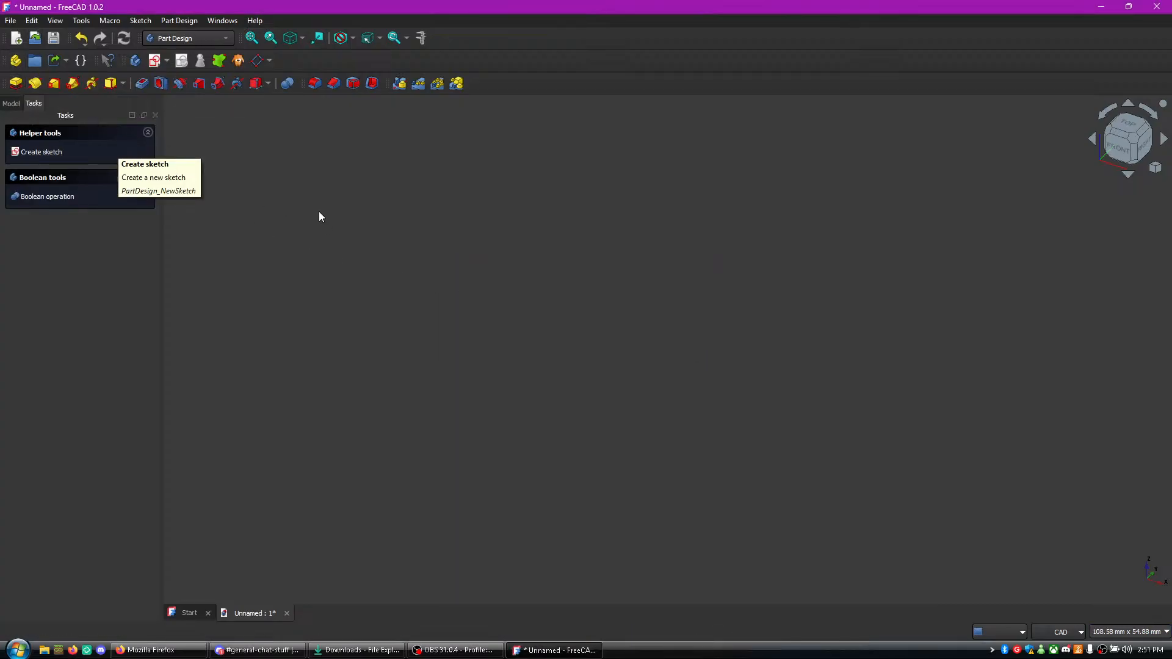
- Create a sketch on the YZ plane of the new body and close it without drawing any geometry
click(91, 144)
right_click(736, 261)
click(685, 242)
click(674, 305)
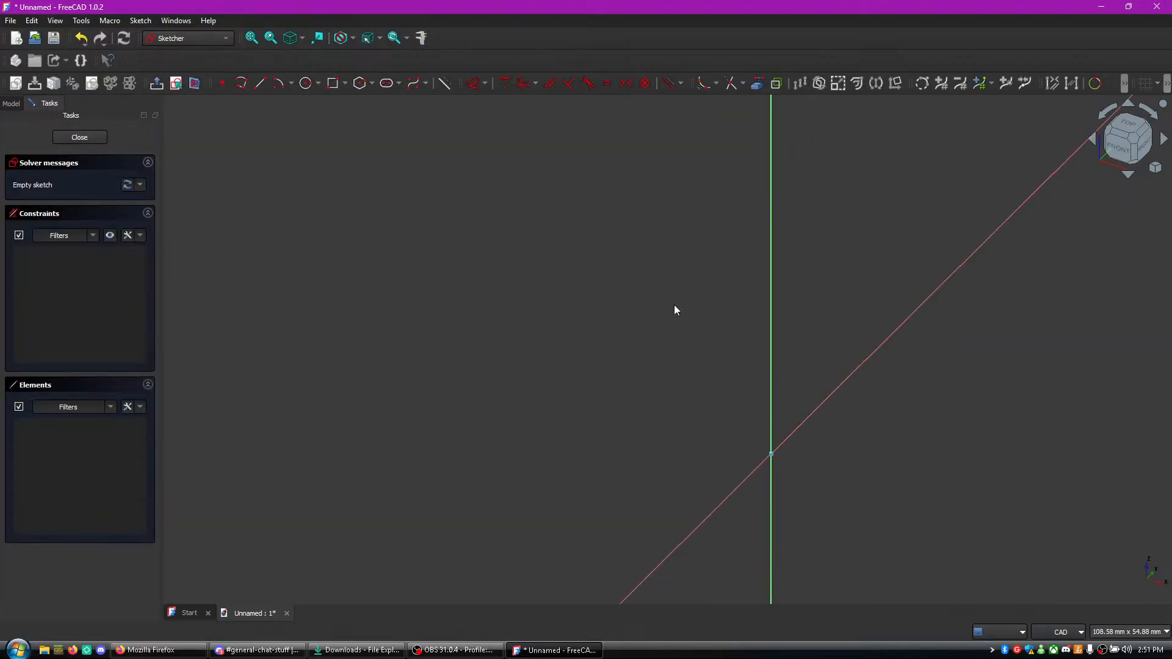
middle_drag(731, 340, 681, 310)
scroll(681, 310, up, 1)
click(680, 311)
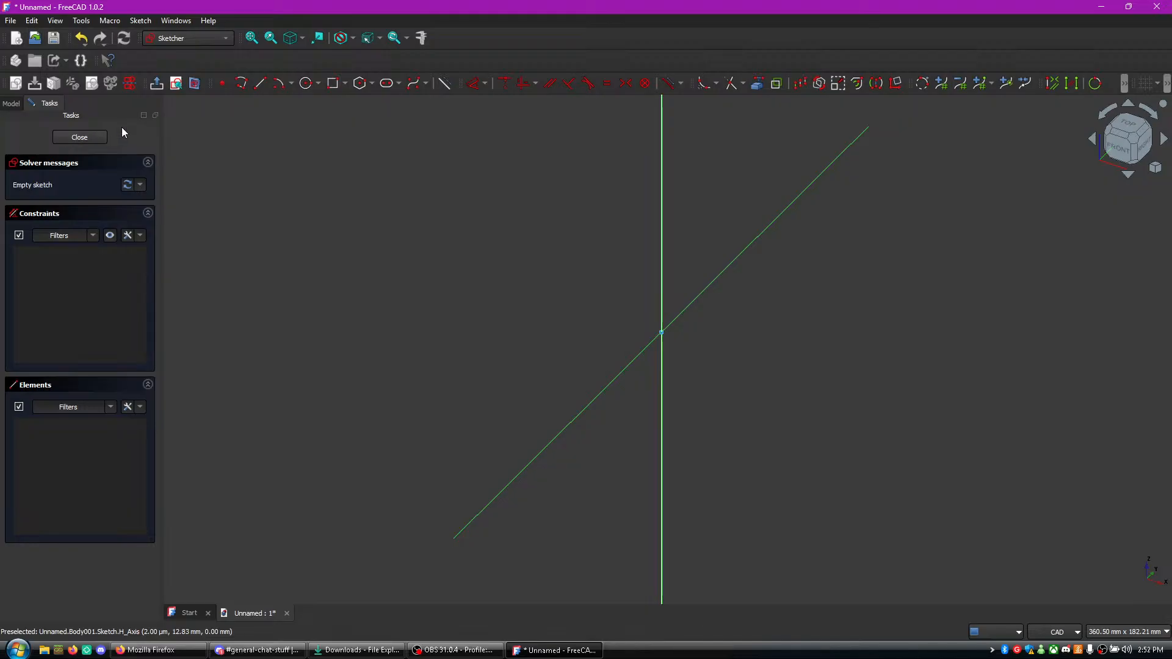
click(89, 139)
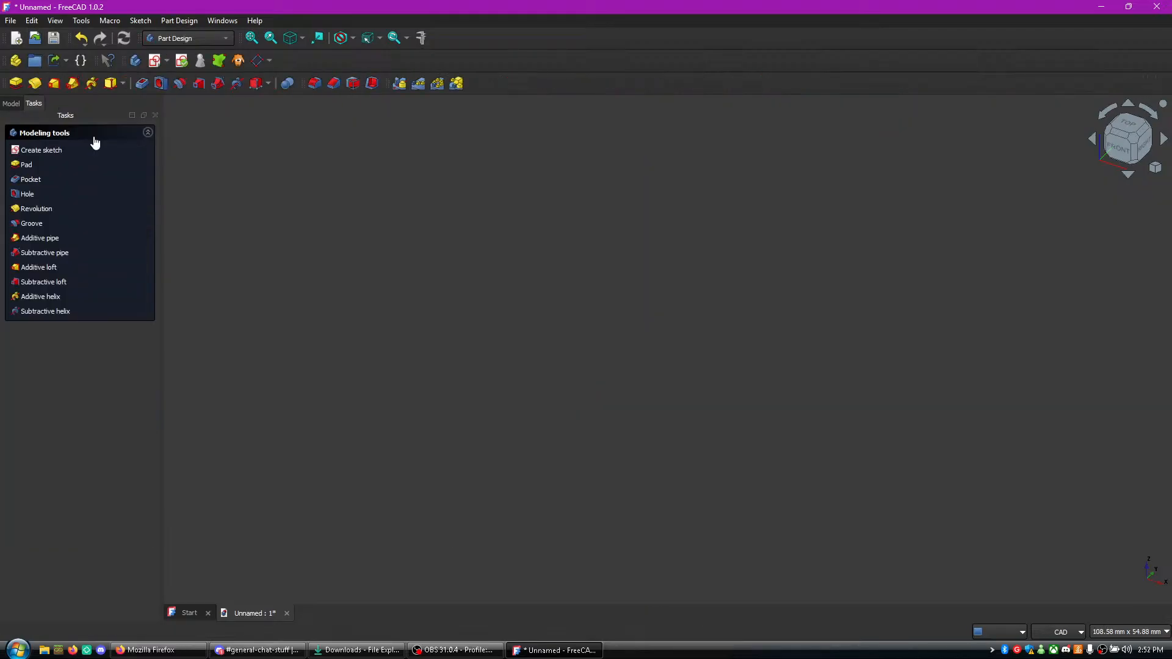
- Try to pad the empty sketch by 29 mm using the Dimension type
click(40, 165)
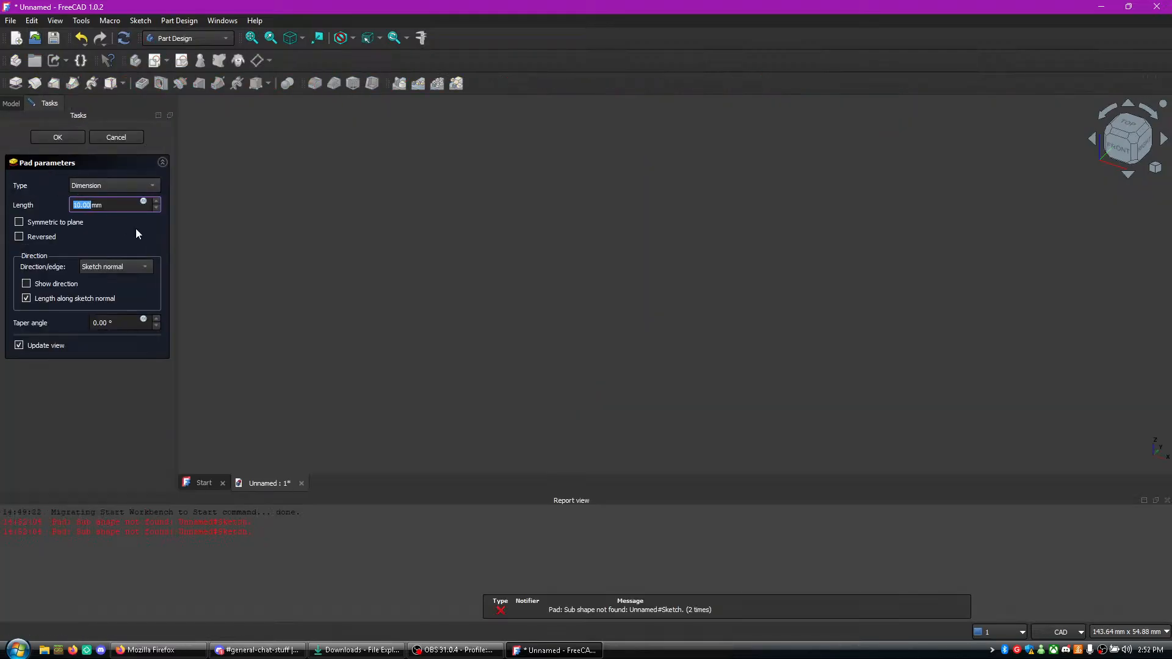
click(82, 206)
double_click(81, 206)
text(29)
click(104, 192)
click(104, 192)
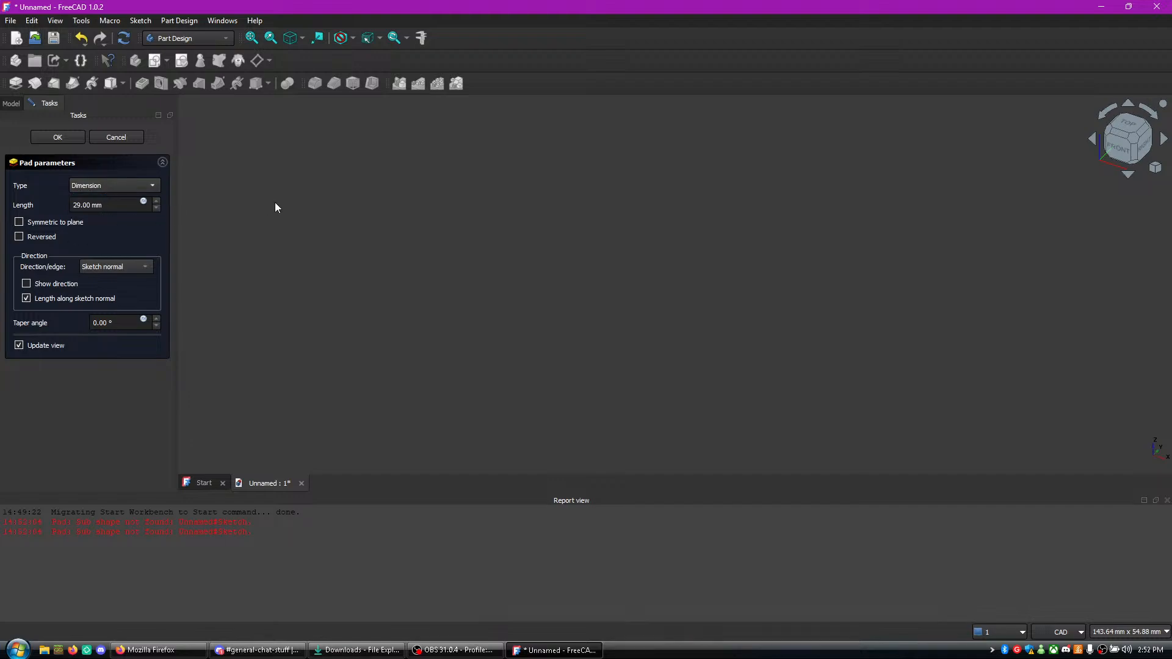
click(58, 137)
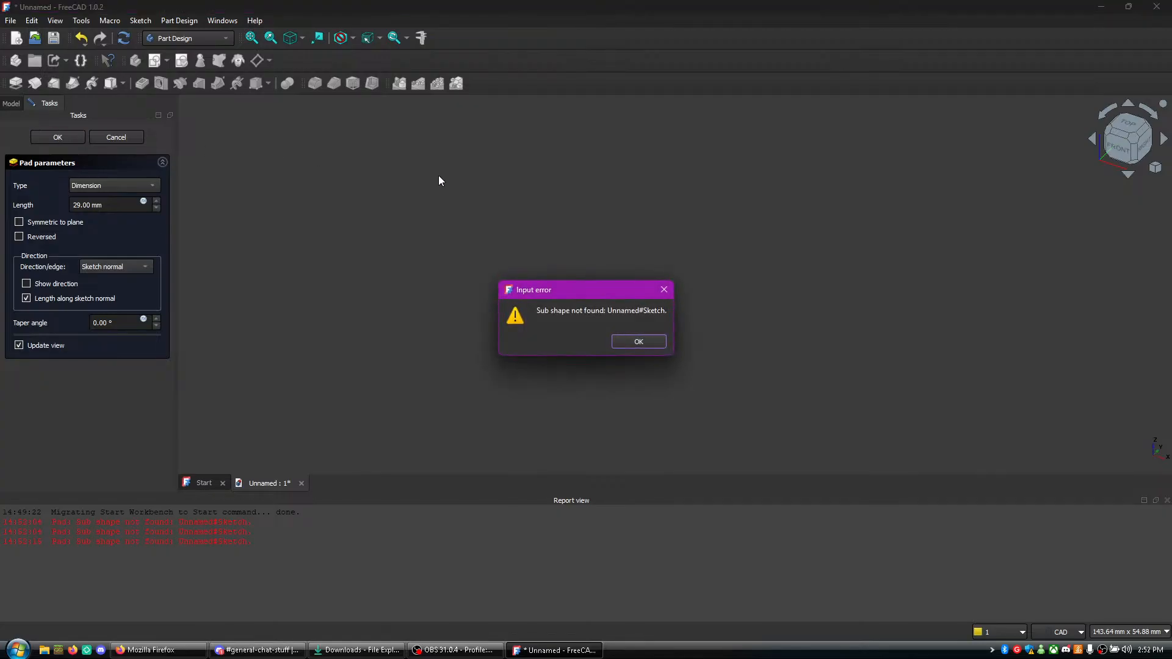
click(661, 345)
- Close all open documents and create a new 2D Draft file
click(11, 20)
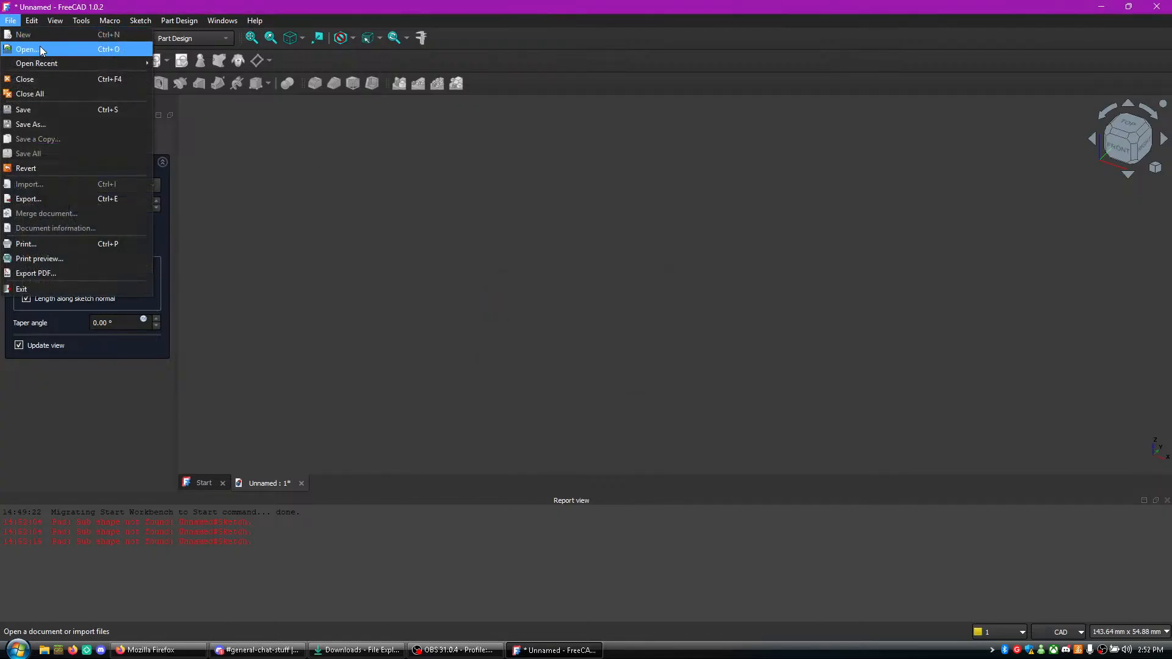
click(30, 94)
click(651, 347)
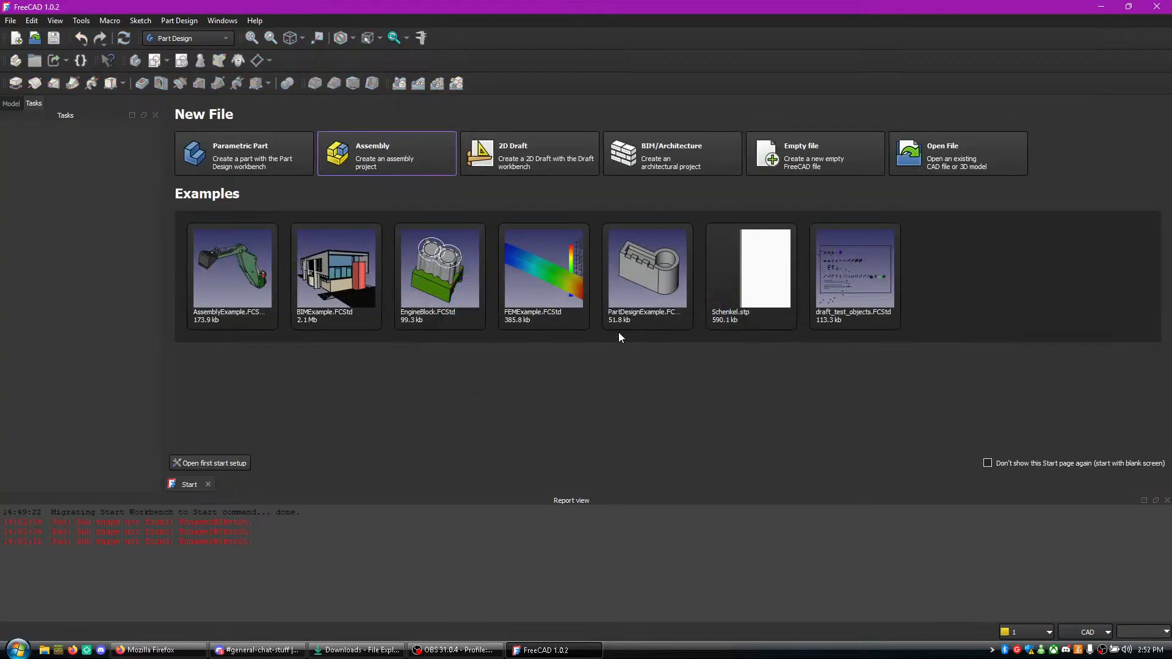
click(552, 156)
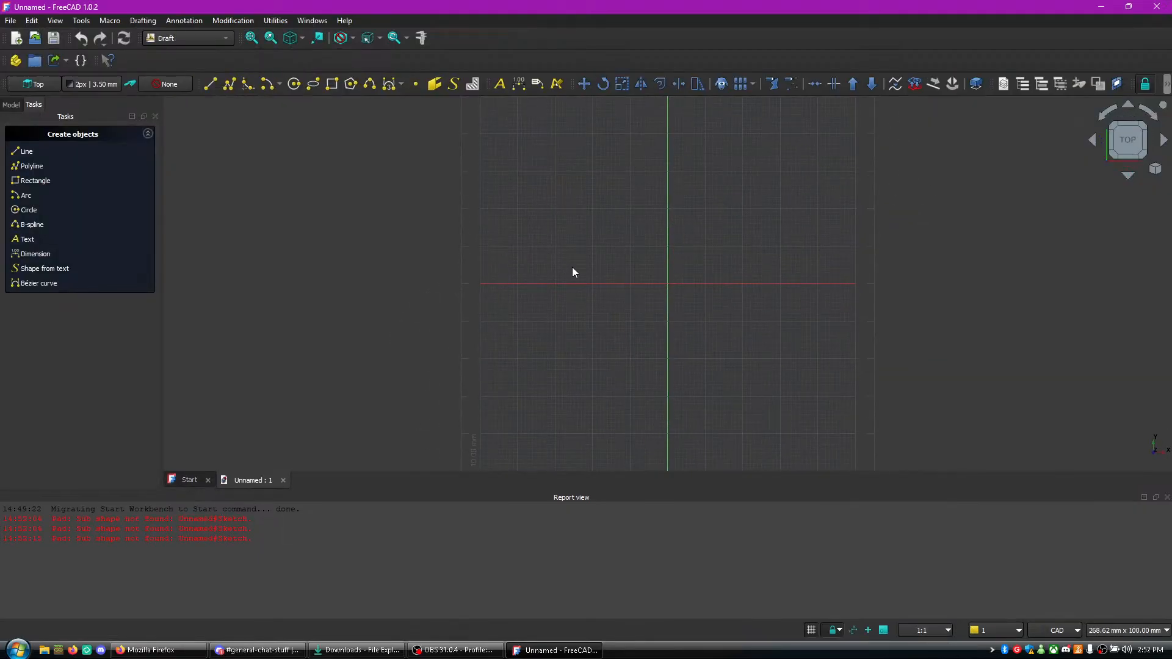
- Draw a filled rectangle about 12.8 mm long, starting below the X axis and extending above it across the Y axis
scroll(671, 261, down, 1)
scroll(670, 264, up, 2)
scroll(908, 274, up, 1)
scroll(903, 277, down, 3)
scroll(893, 289, up, 1)
middle_drag(733, 303, 529, 291)
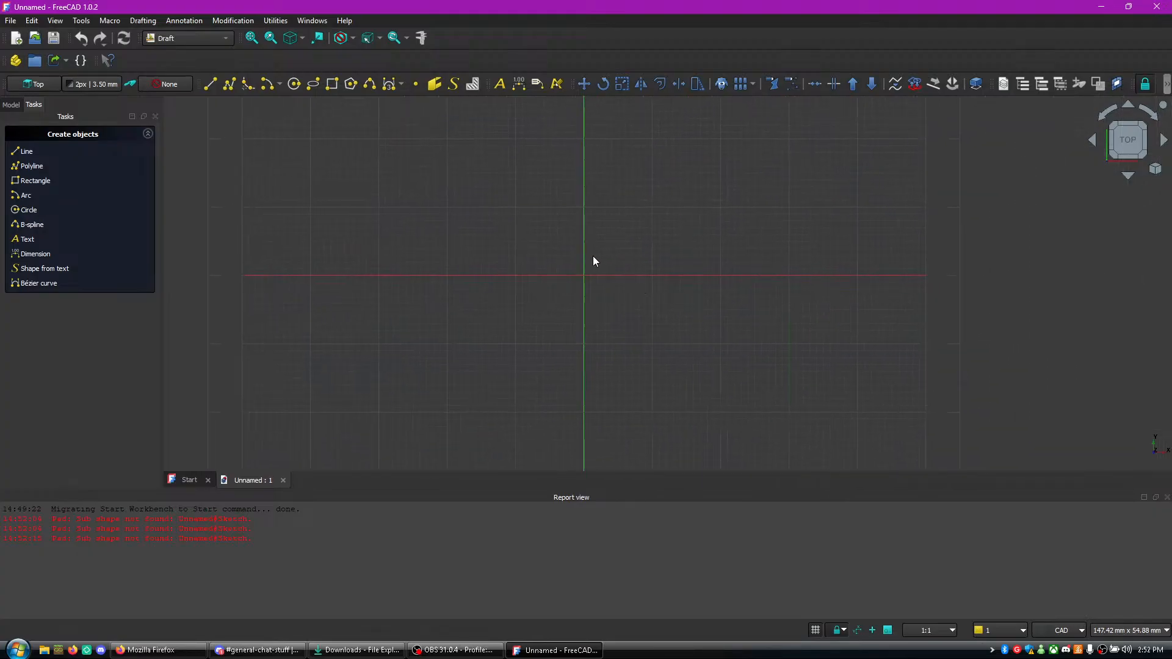
click(45, 152)
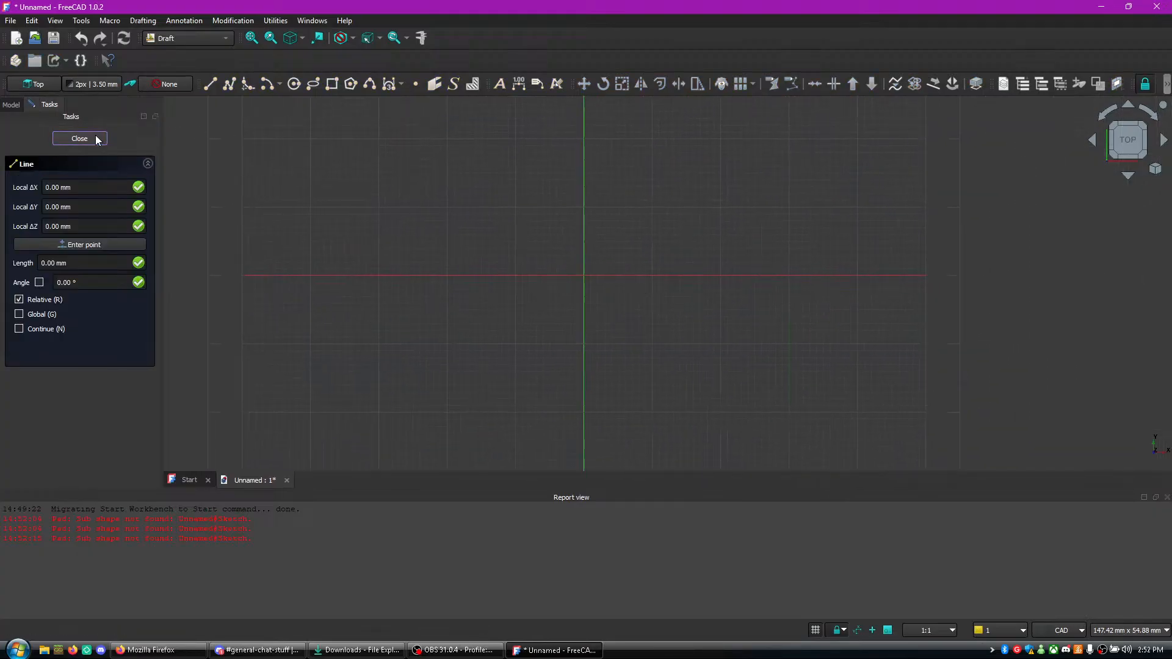
click(79, 139)
click(45, 182)
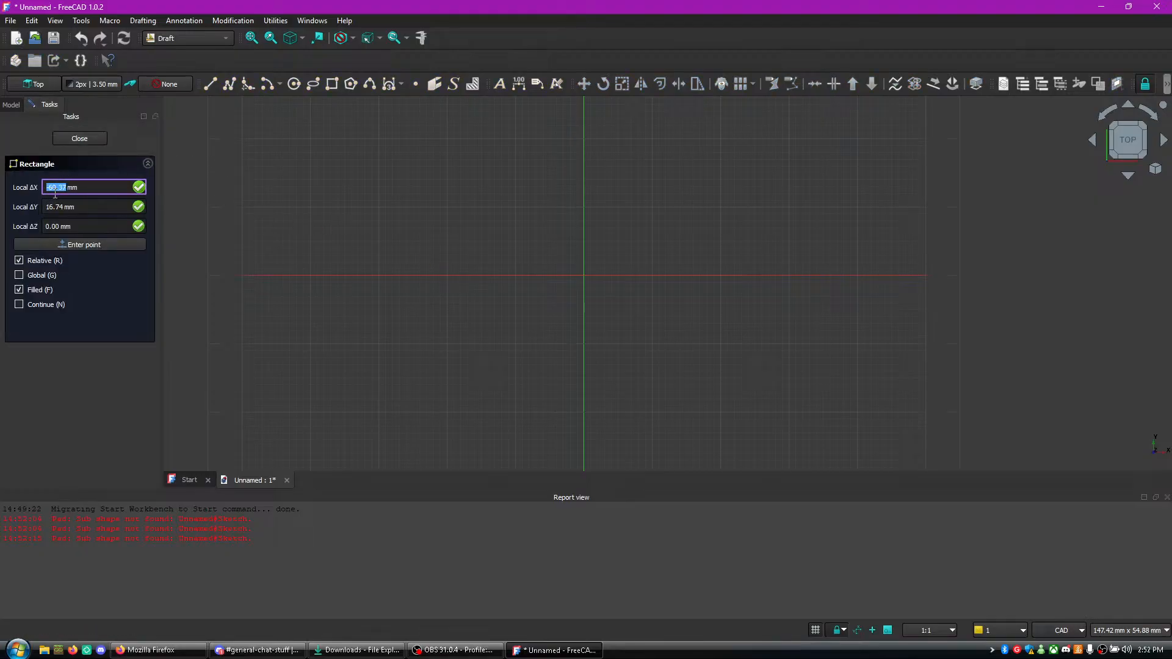
click(510, 335)
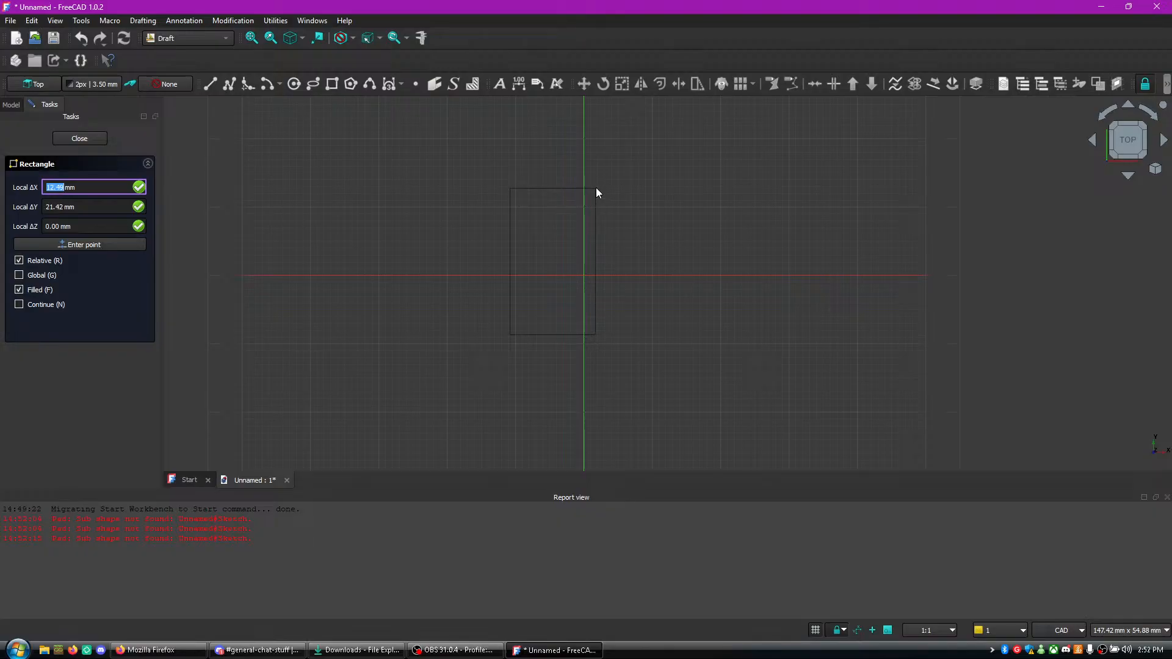
click(599, 134)
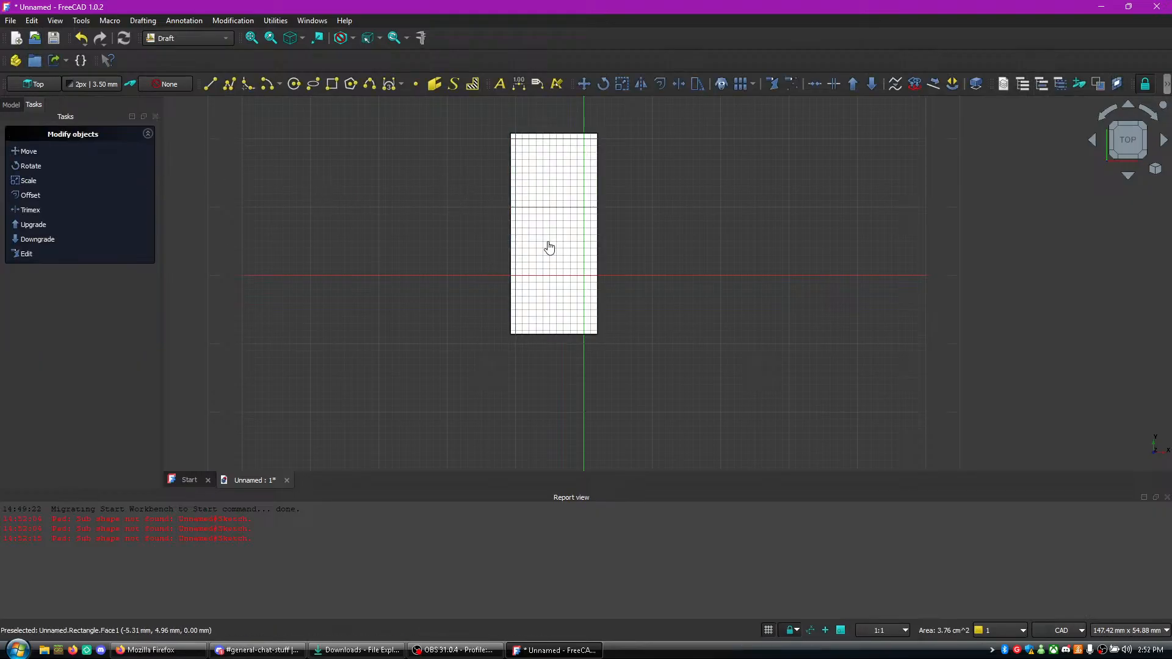
- Select the rectangle and put it into Draft Edit mode
right_click(557, 235)
click(555, 175)
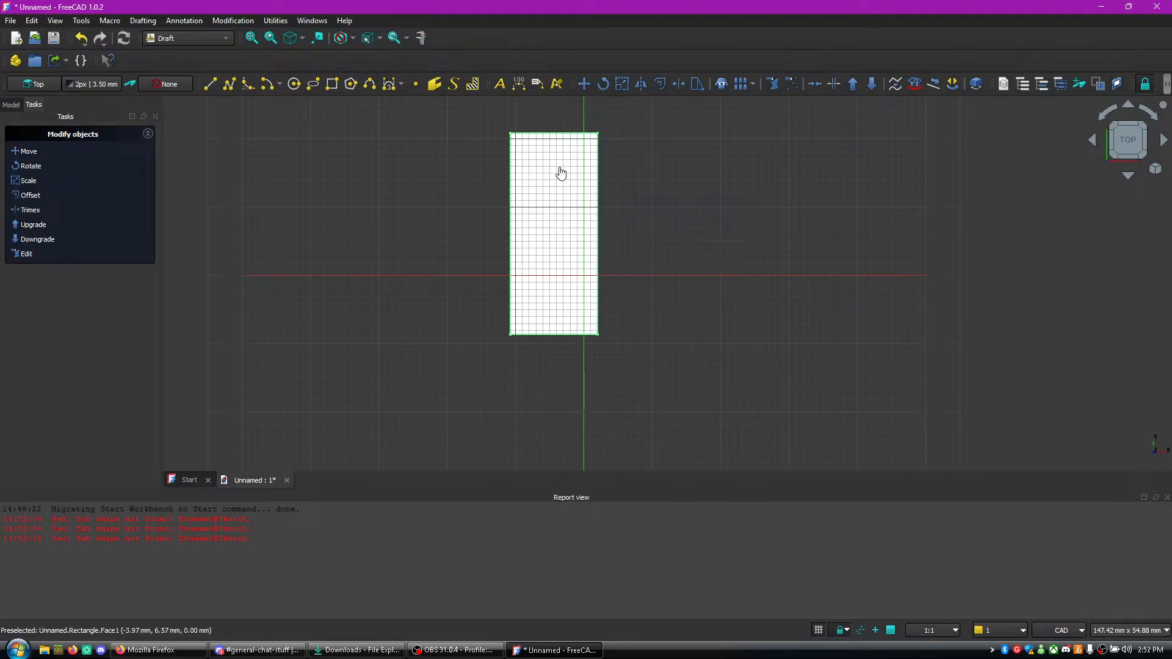
right_click(536, 180)
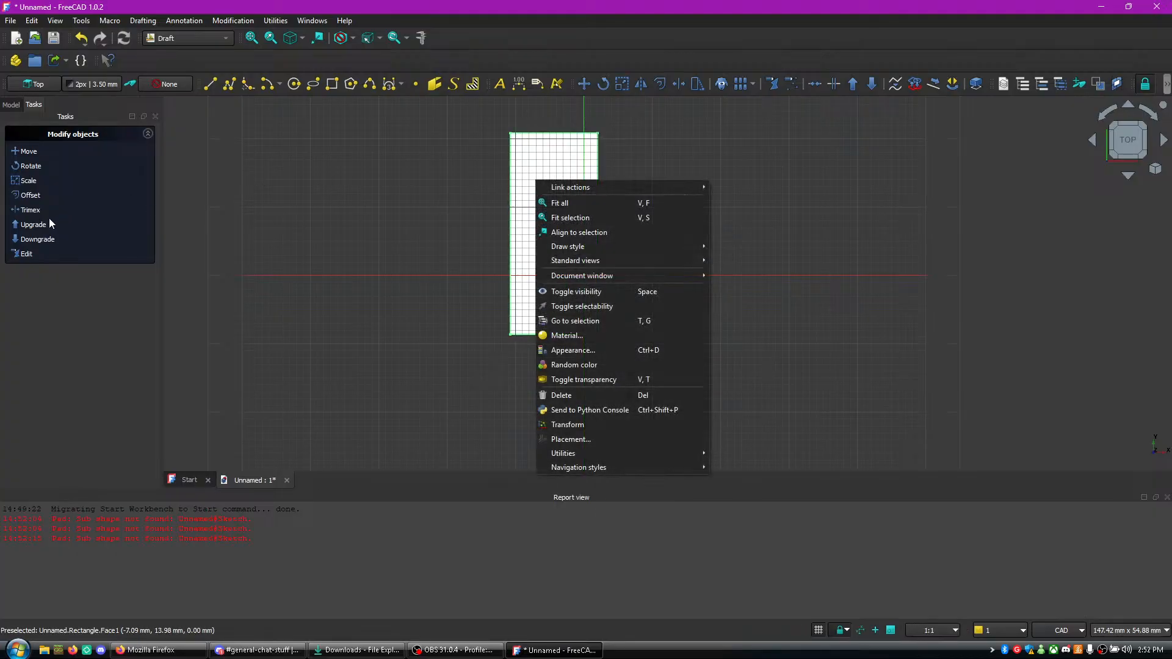
click(25, 256)
click(25, 256)
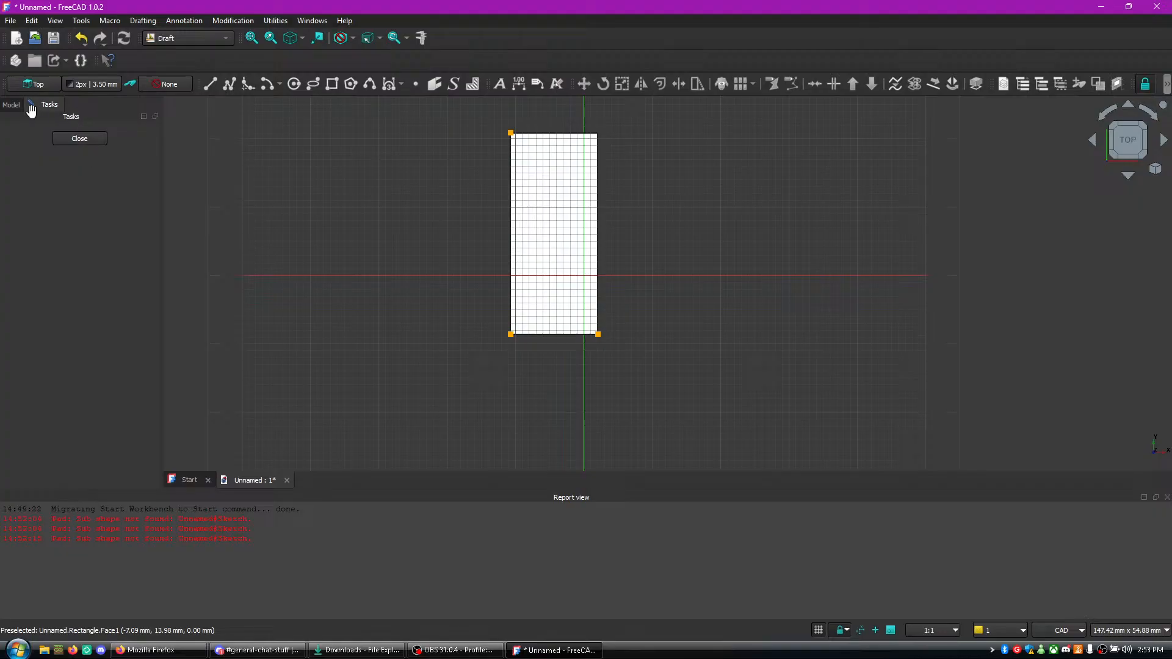
- Set the rectangle's height to 29 mm in its data properties
click(11, 105)
click(64, 141)
right_click(64, 141)
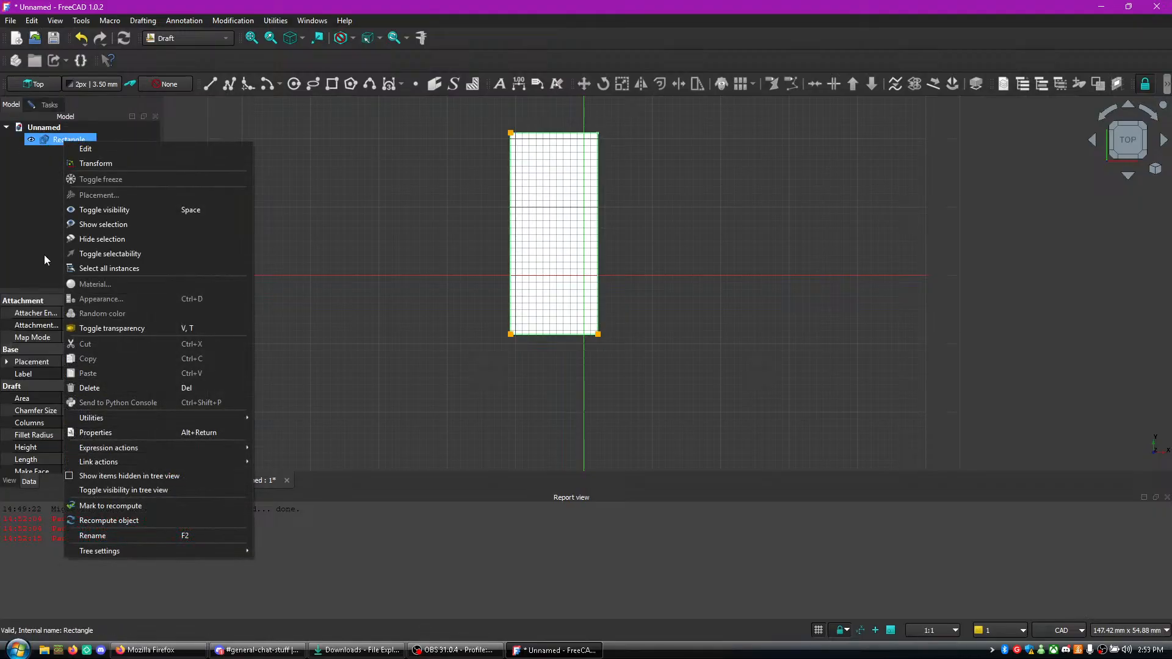
click(44, 244)
click(79, 140)
scroll(89, 412, down, 1)
click(69, 434)
text(29)
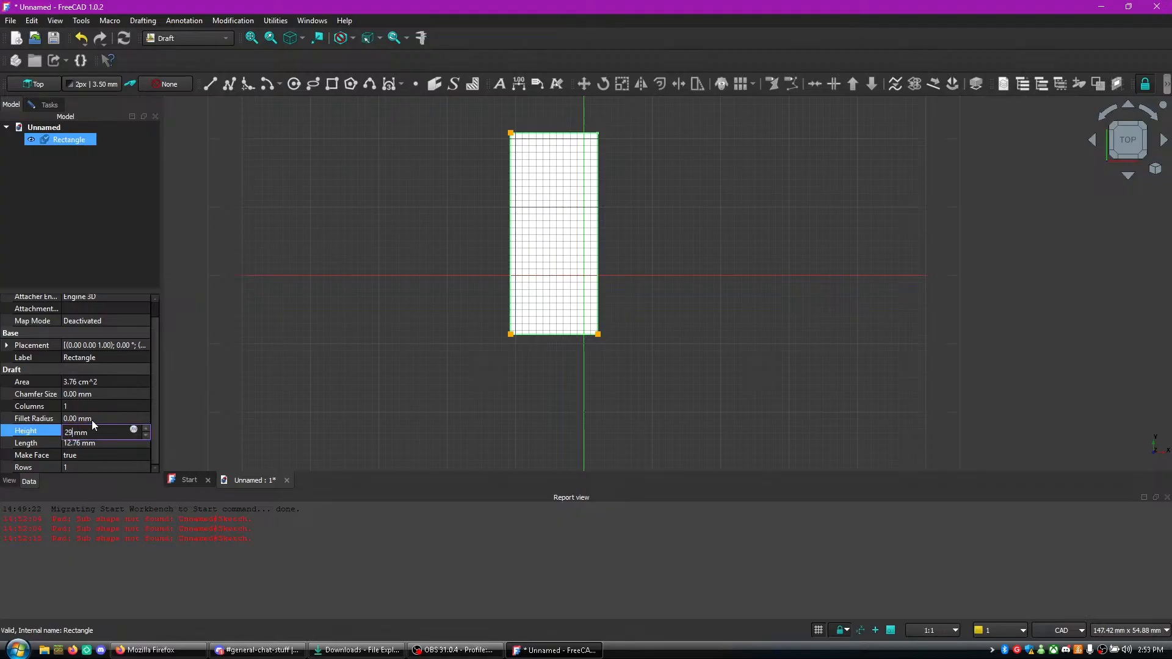
key(Return)
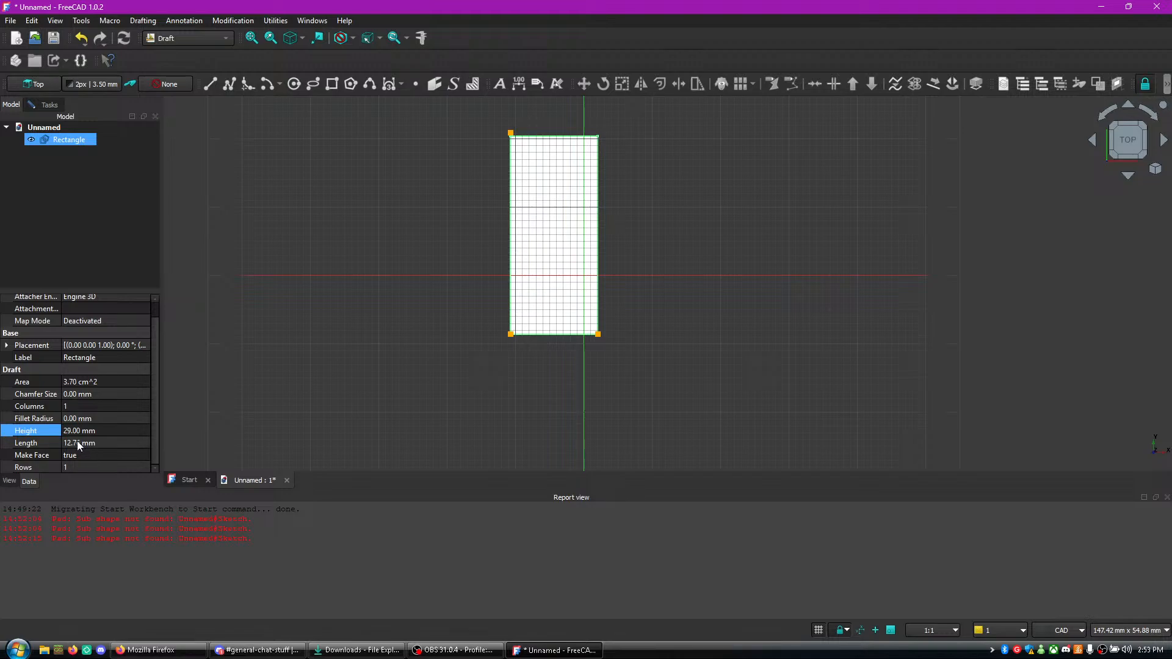
- Set the rectangle's length to 22 mm
double_click(78, 445)
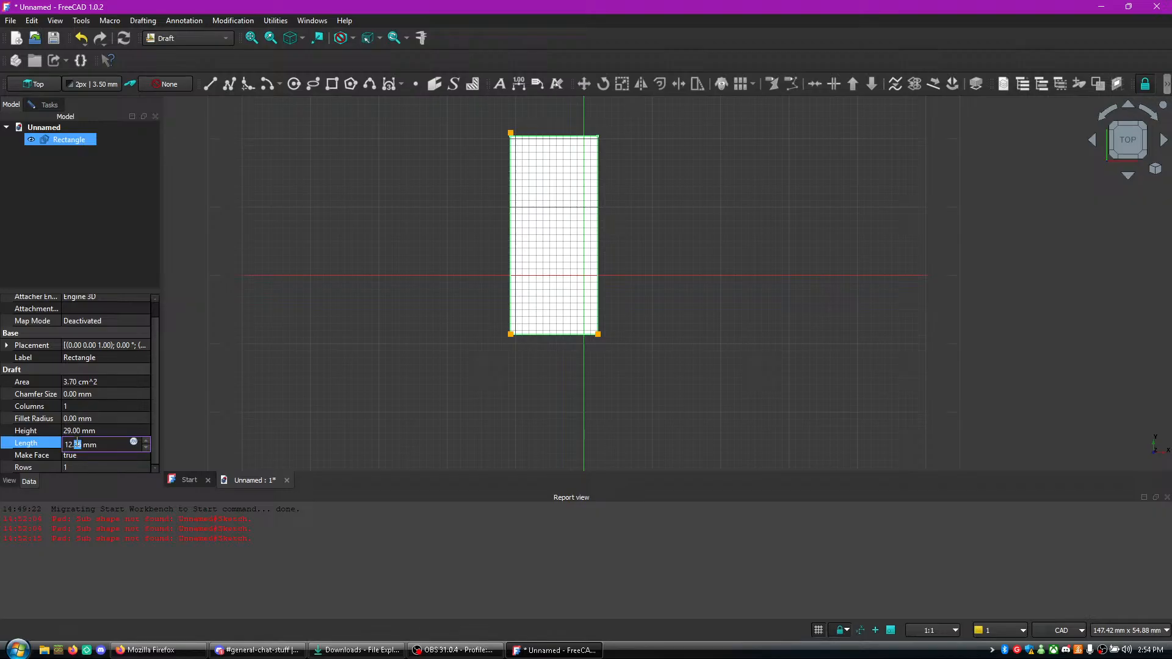
key(Left)
key(Left)
key(BackSpace)
key(BackSpace)
text(22)
key(BackSpace)
key(BackSpace)
text(00)
key(Return)
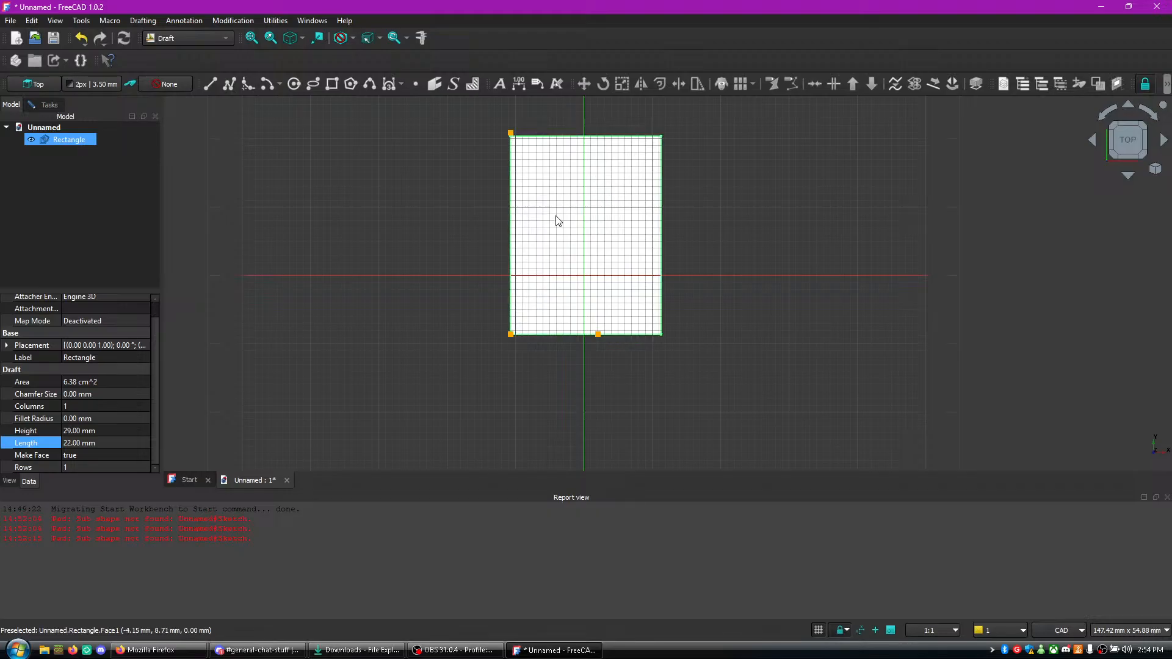
- Inspect the resized rectangle on the grid and look over its display and data properties
middle_drag(563, 222, 604, 283)
scroll(587, 294, up, 2)
scroll(600, 257, down, 2)
scroll(616, 265, up, 2)
scroll(597, 259, down, 1)
middle_drag(756, 244, 742, 182)
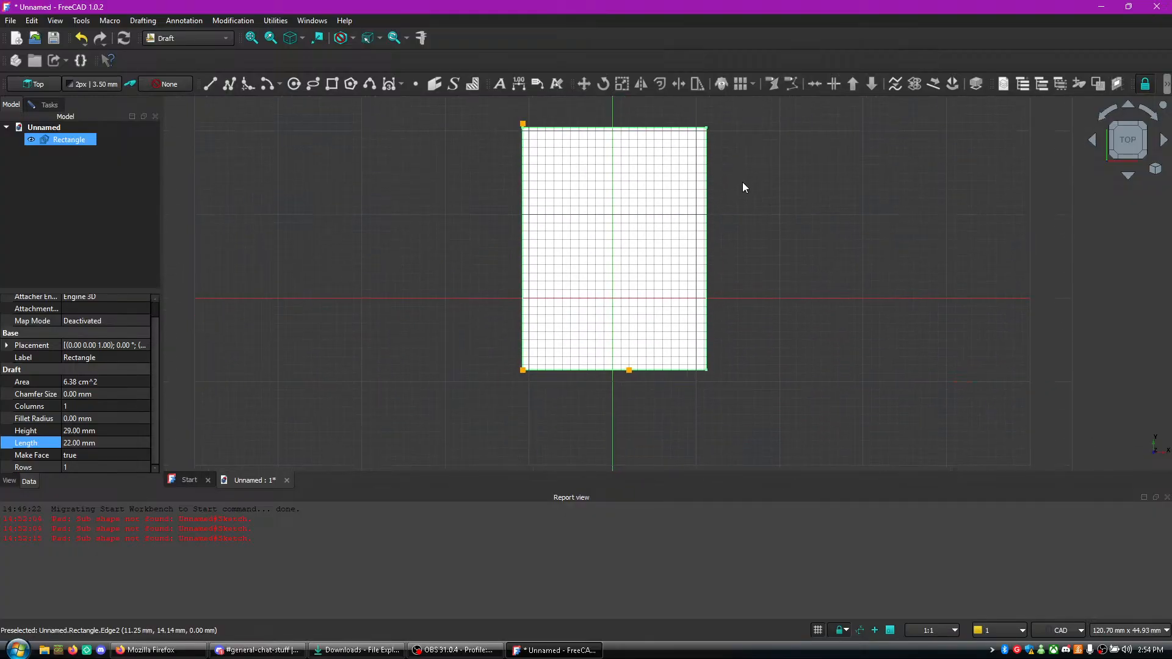
click(9, 480)
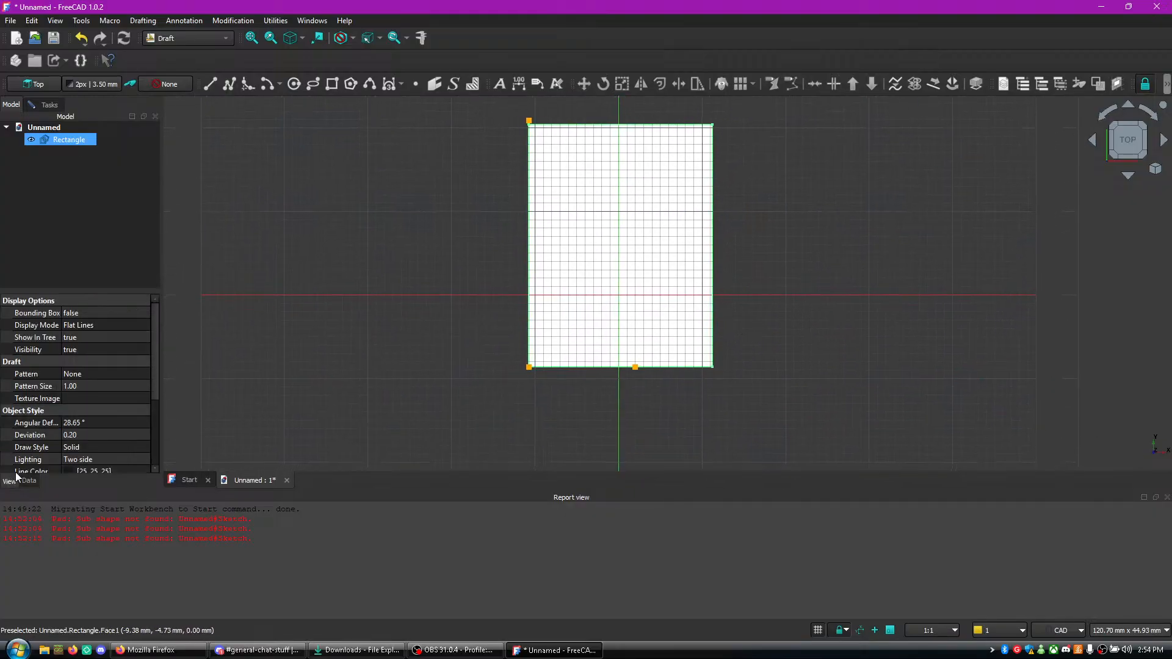
click(28, 481)
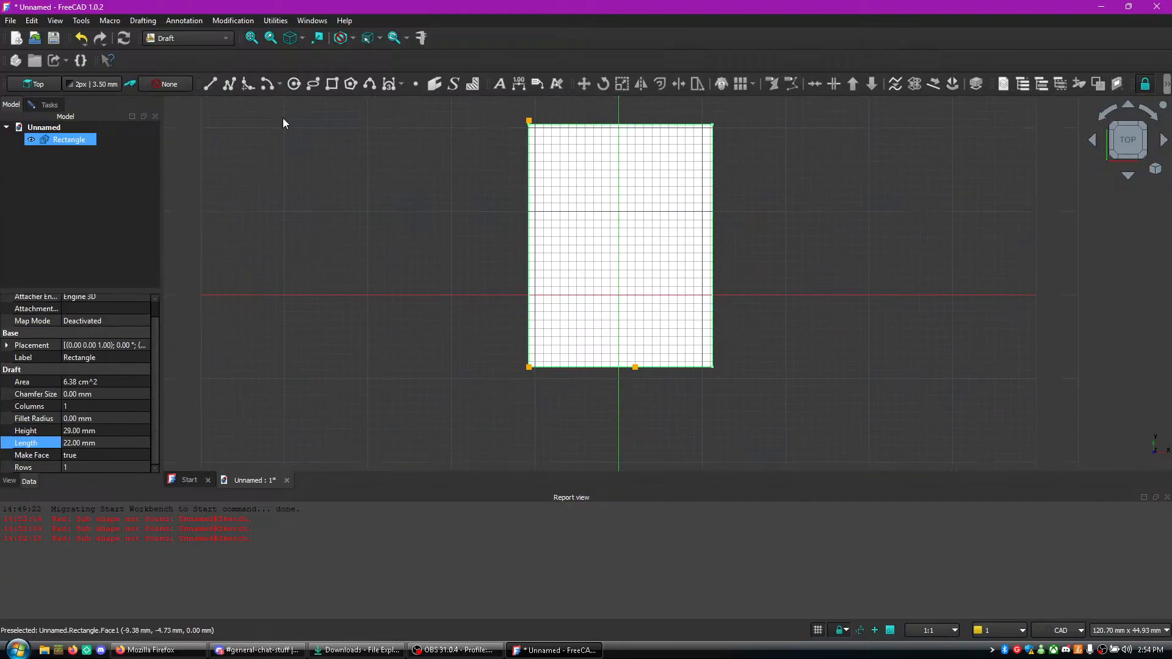
- Leave Draft Edit mode and move the rectangle straight up until its lower edge lies on the X axis
click(45, 103)
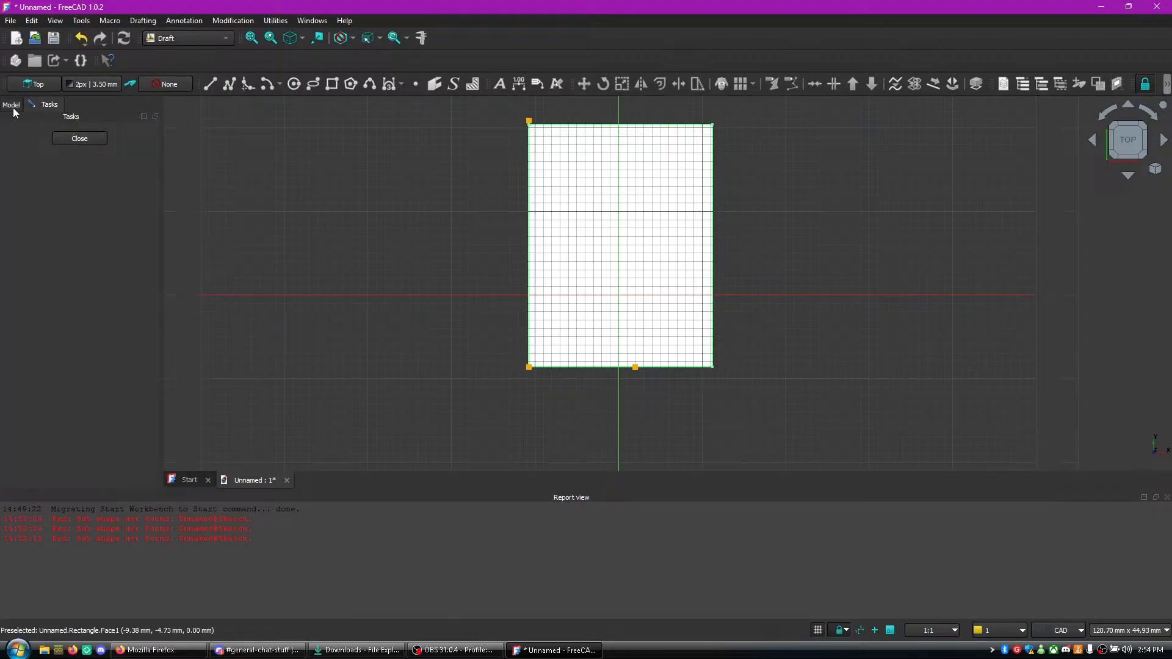
click(69, 138)
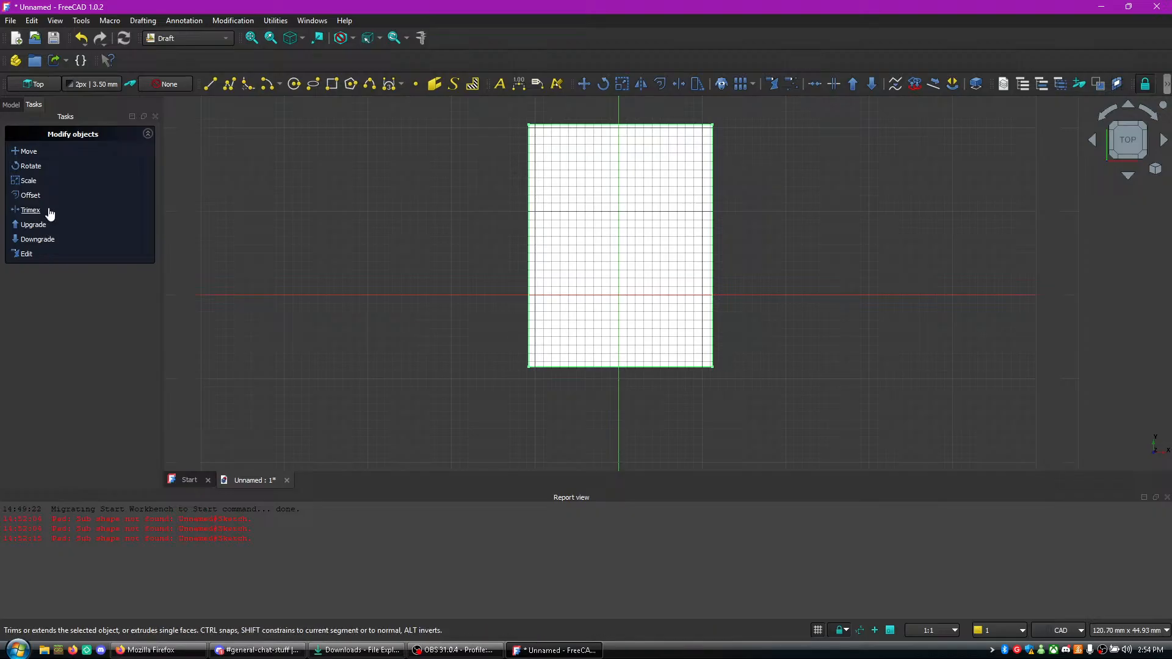
click(29, 152)
click(607, 249)
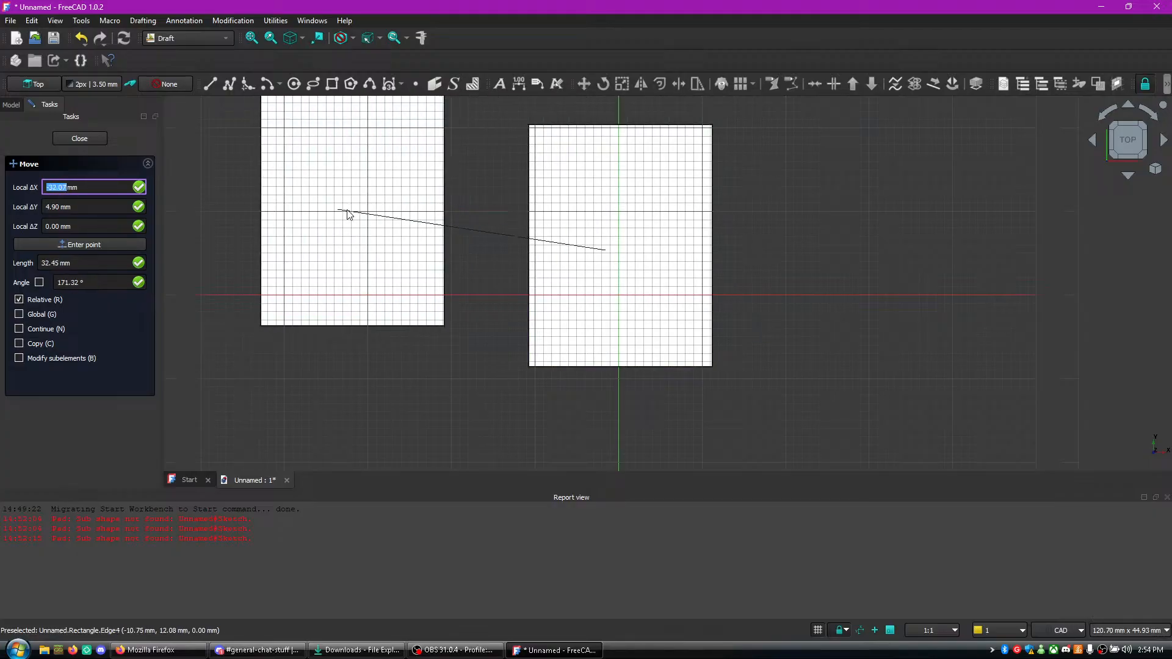
click(607, 182)
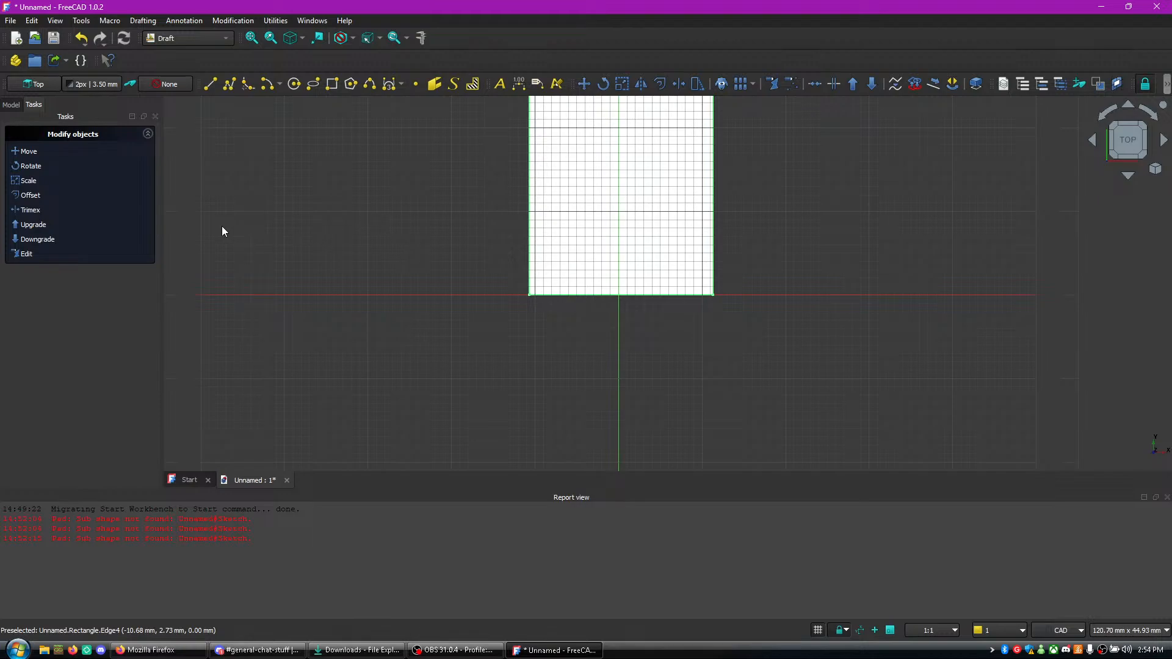
- Move the rectangle about 10.8 mm along positive X so its lower-left corner meets the origin
click(16, 106)
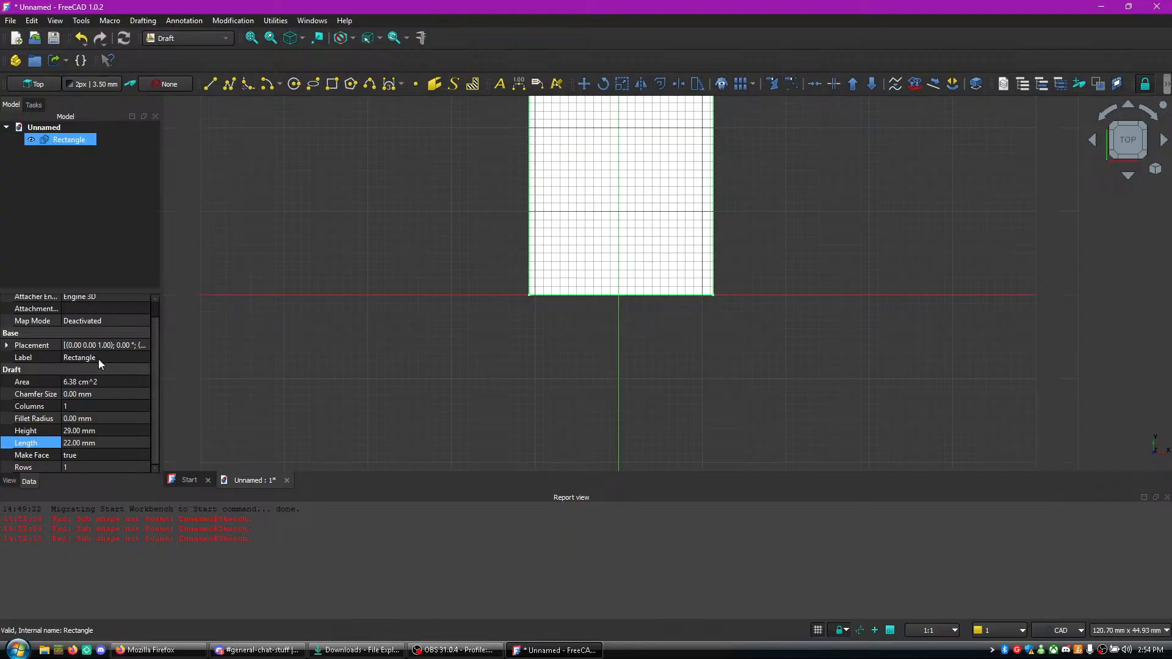
scroll(98, 359, up, 2)
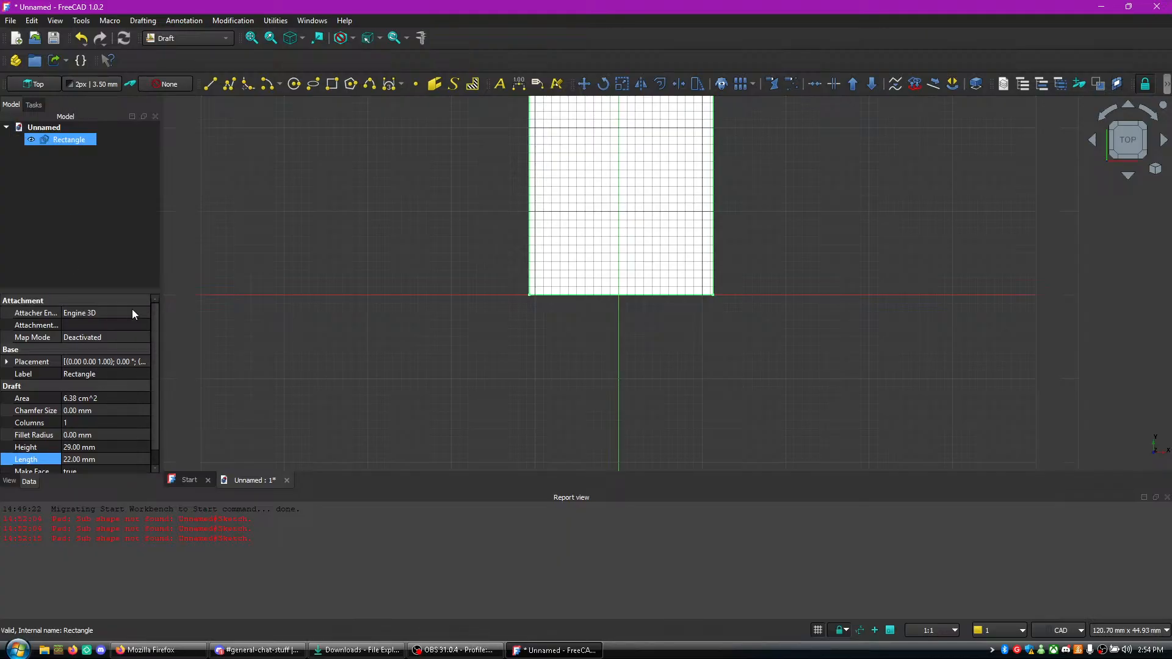
click(780, 267)
click(576, 289)
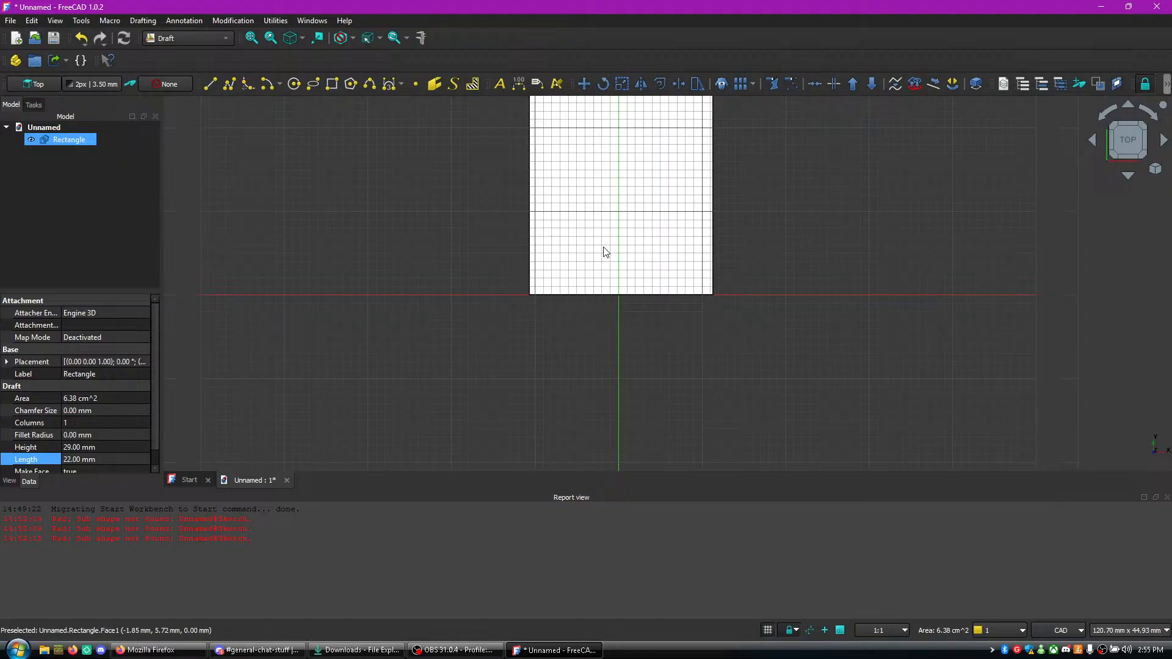
scroll(606, 252, up, 3)
scroll(579, 240, up, 1)
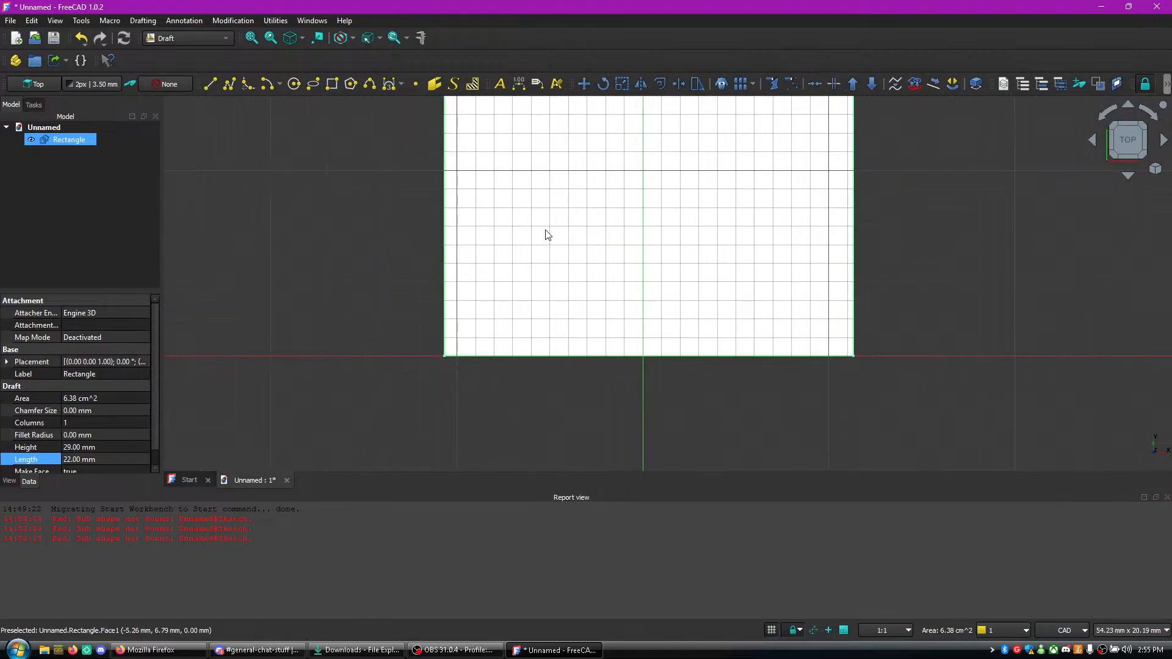
click(33, 105)
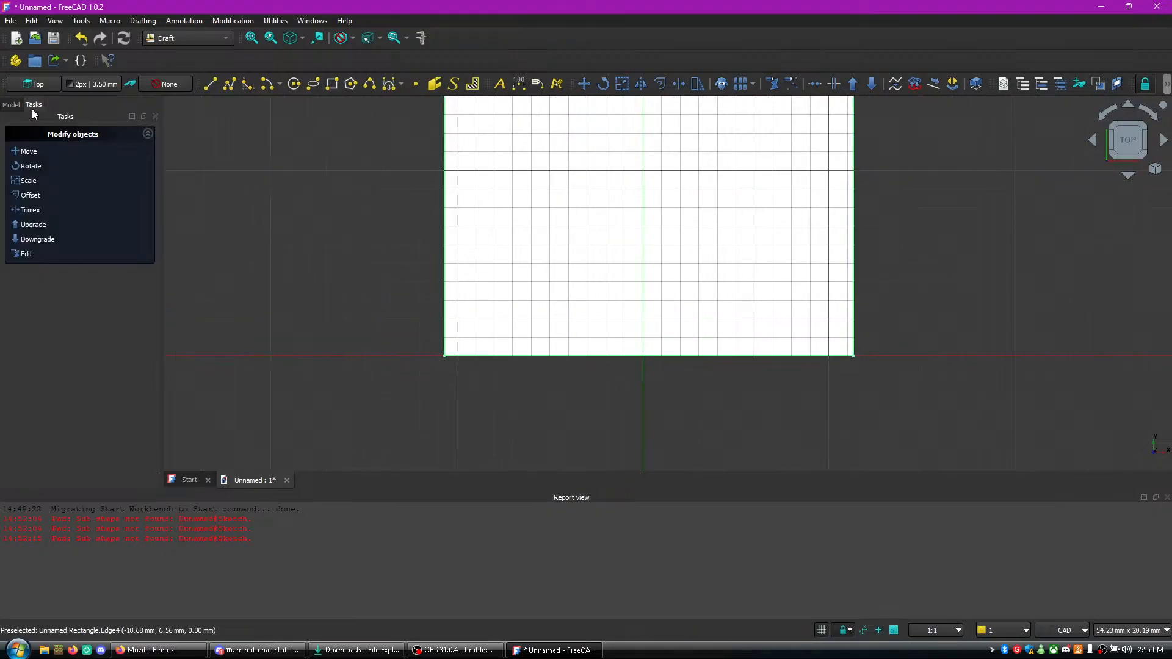
click(29, 151)
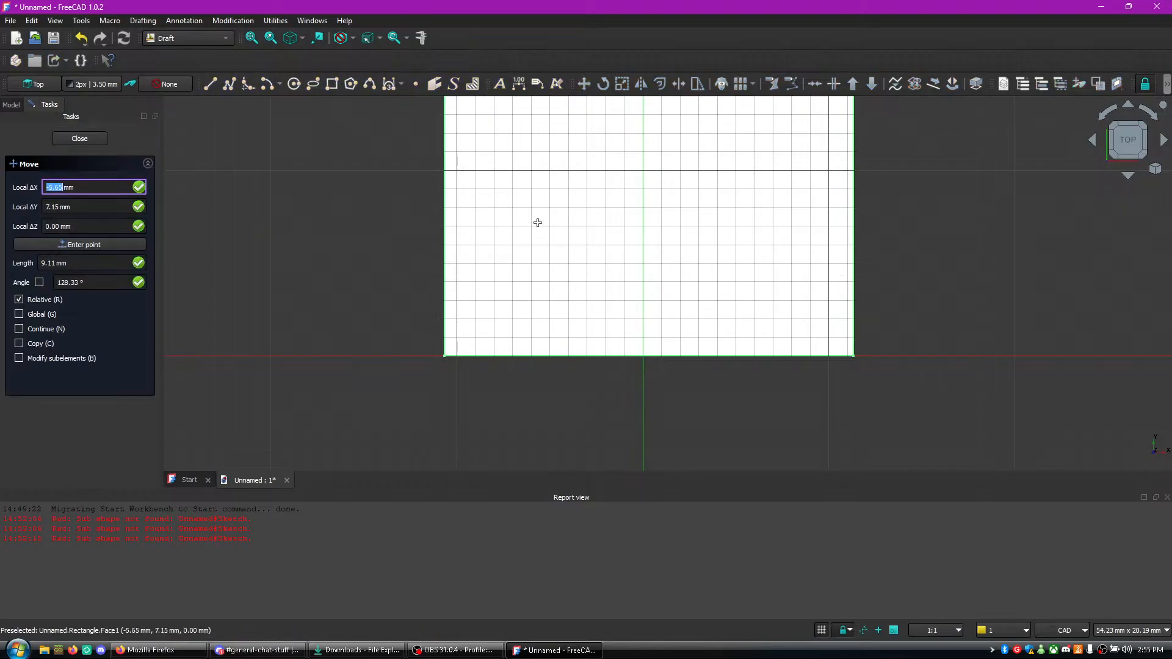
click(494, 260)
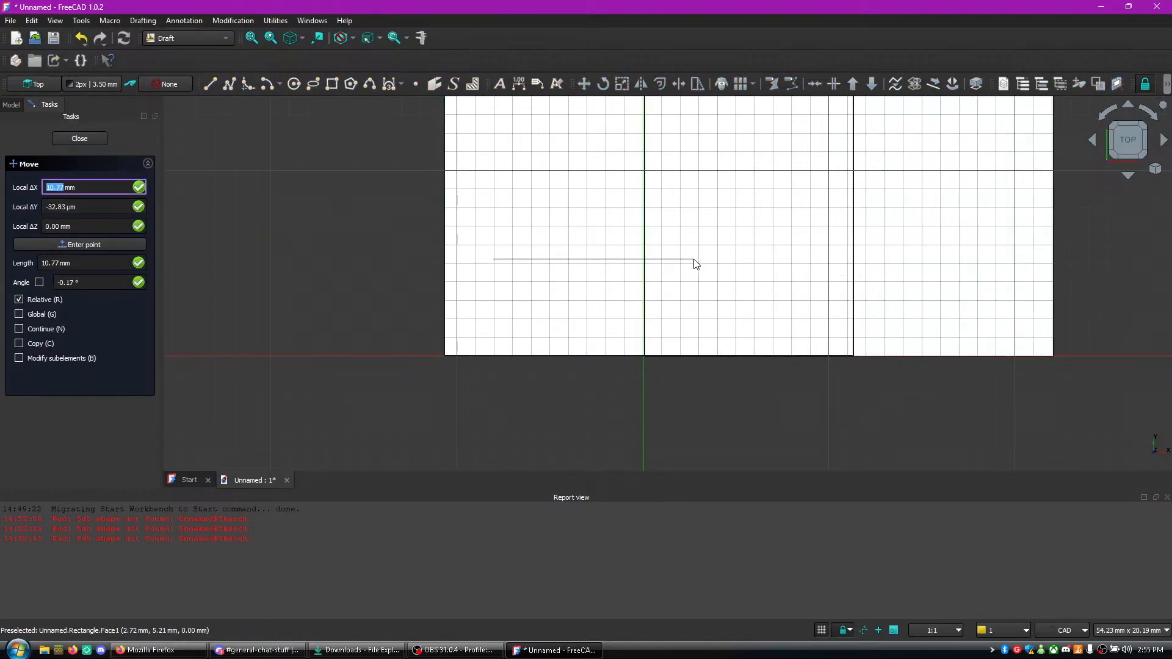
click(694, 264)
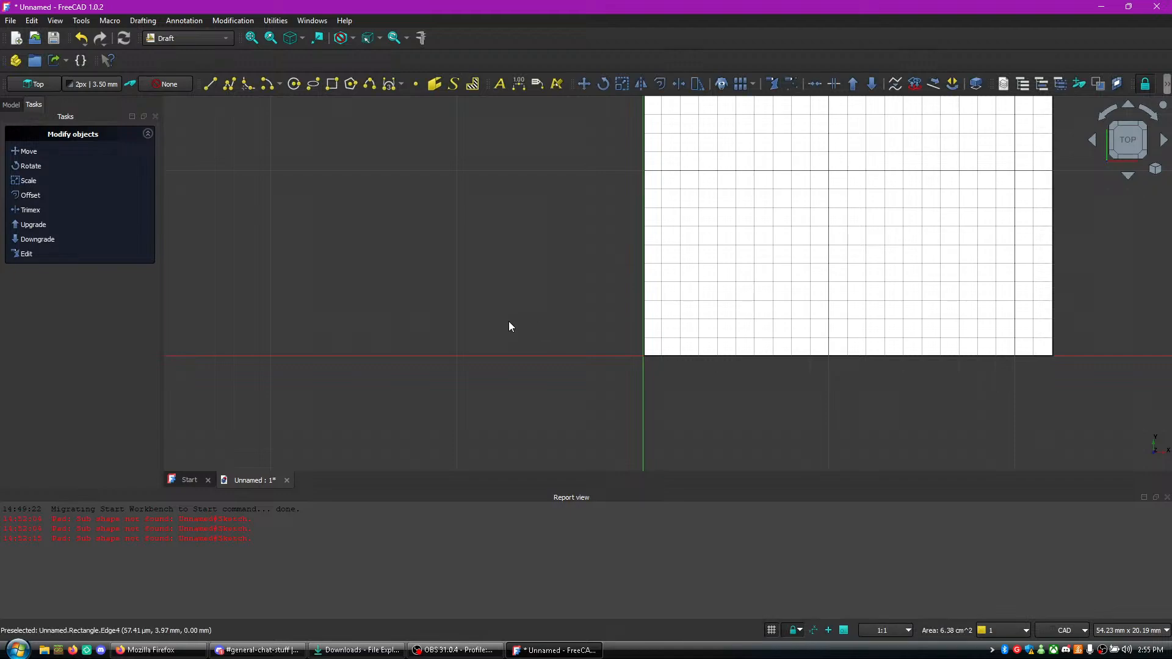
- Open the material settings of the rectangle and expand the list of available materials
middle_drag(641, 397, 242, 482)
middle_drag(286, 352, 309, 361)
right_click(313, 298)
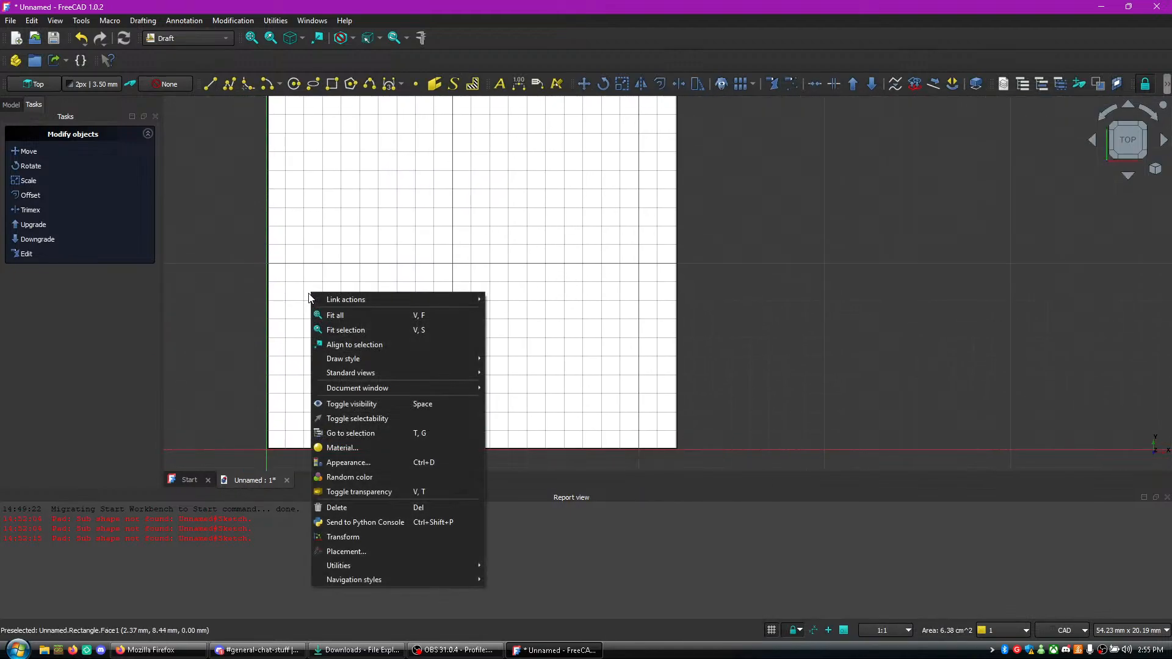
click(343, 448)
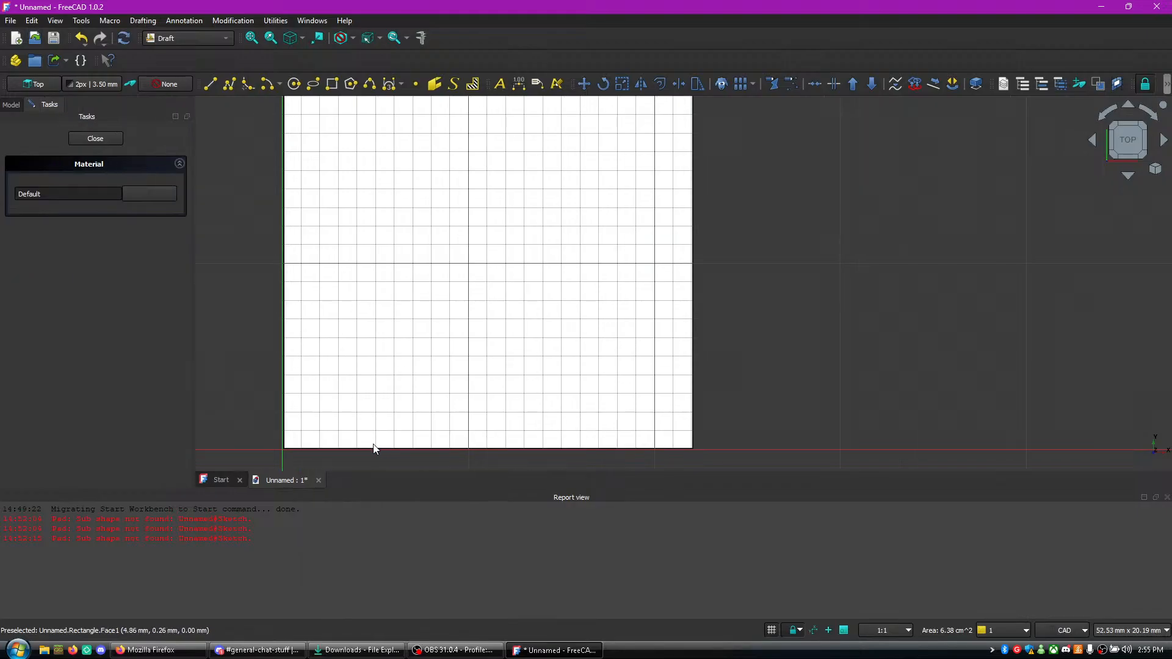
click(64, 193)
- Assign the PLA-Generic thermoplast material to the rectangle
scroll(116, 357, down, 8)
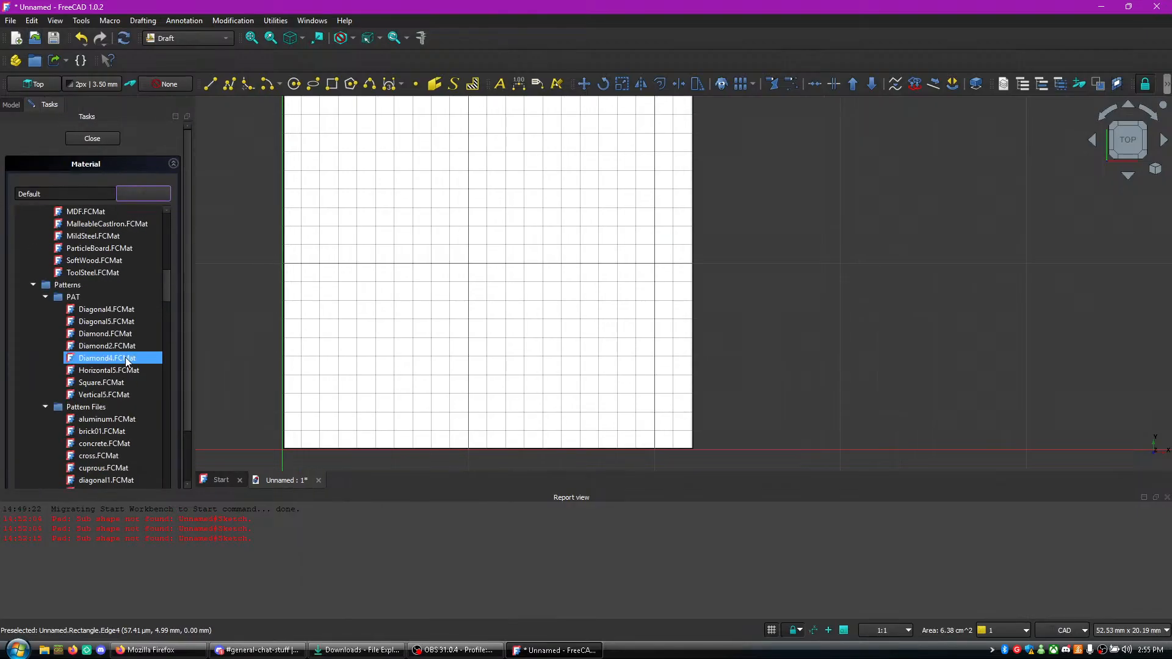
scroll(135, 349, up, 3)
scroll(135, 348, down, 10)
scroll(134, 343, down, 8)
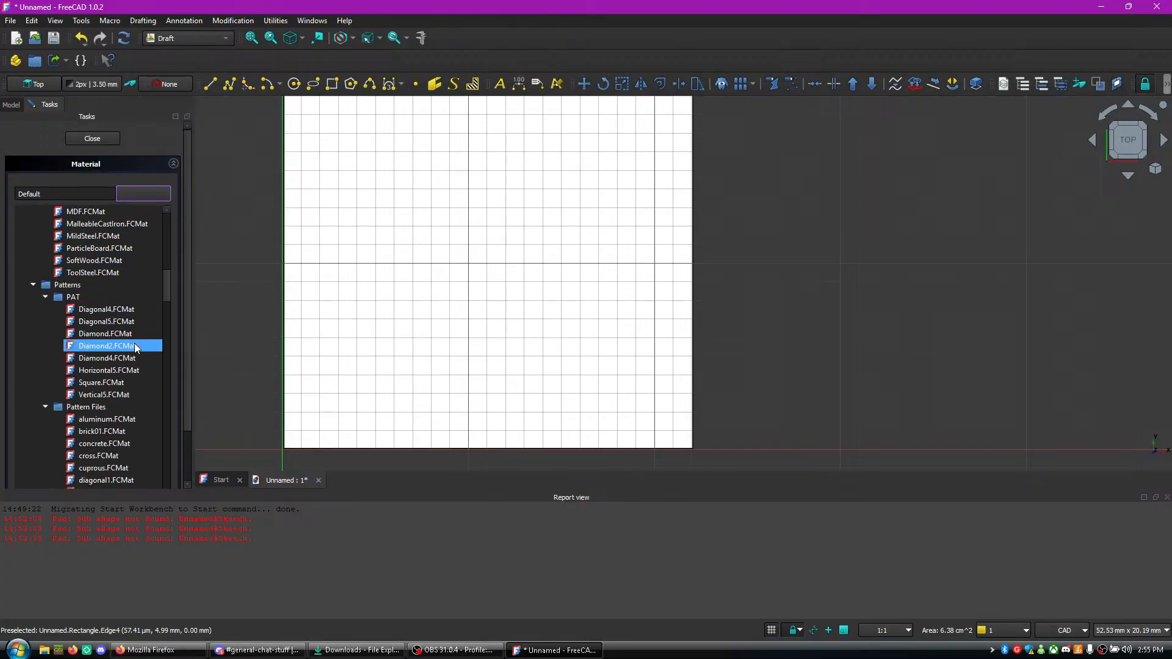
scroll(142, 322, down, 3)
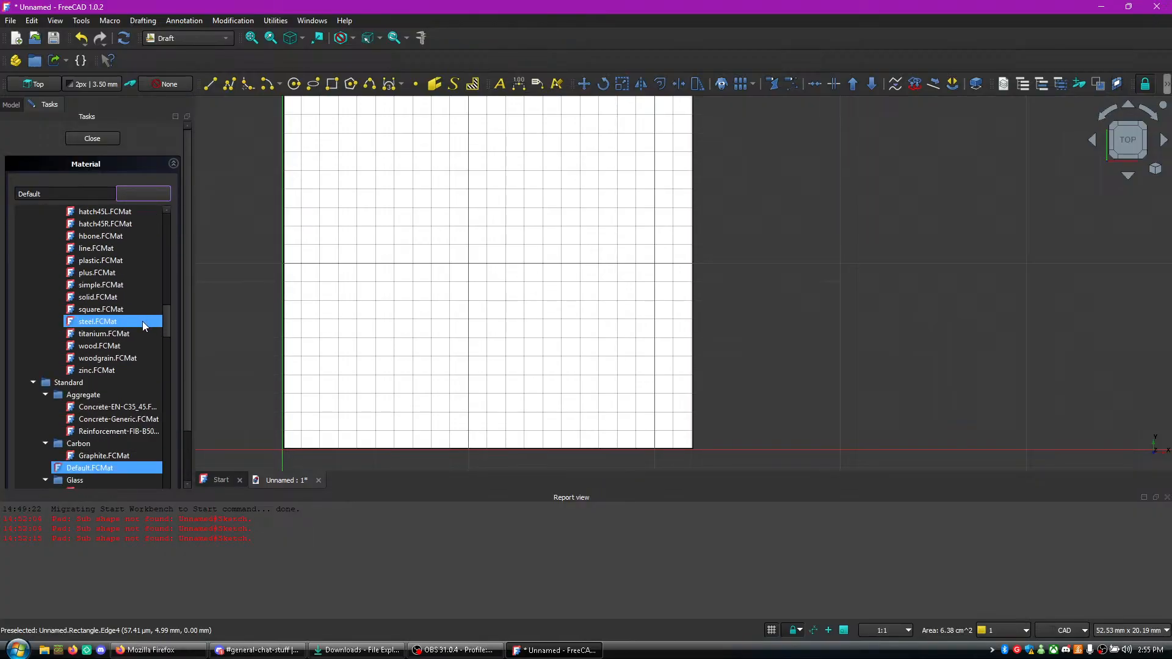
scroll(142, 321, up, 4)
scroll(141, 322, down, 3)
scroll(140, 321, down, 5)
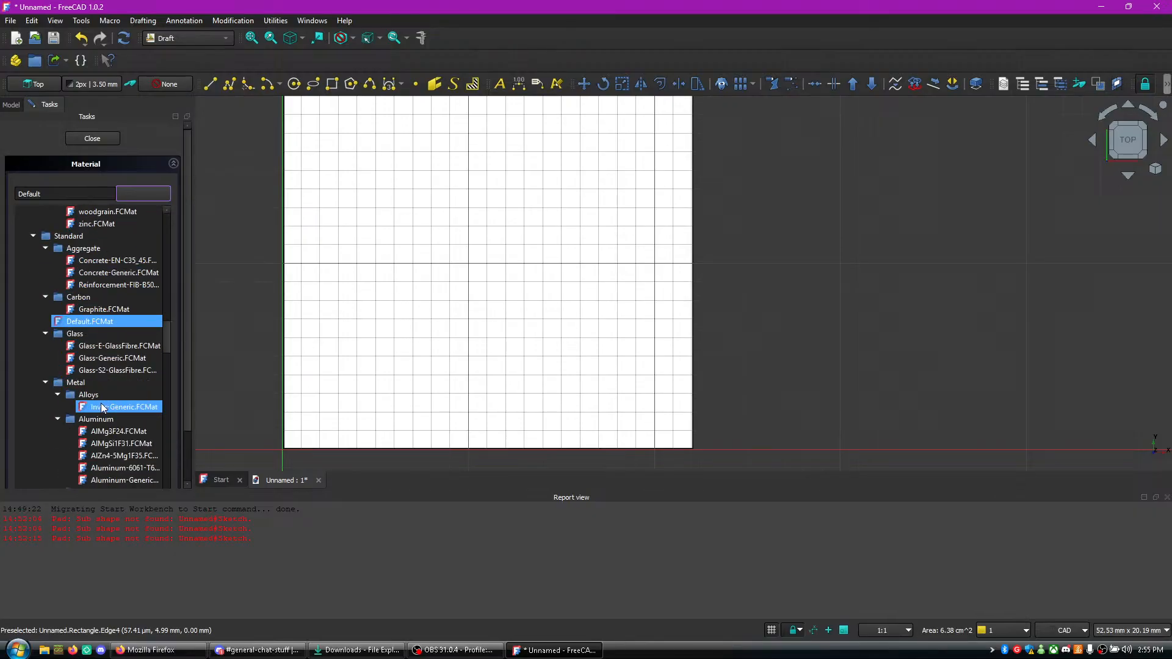
scroll(120, 412, down, 15)
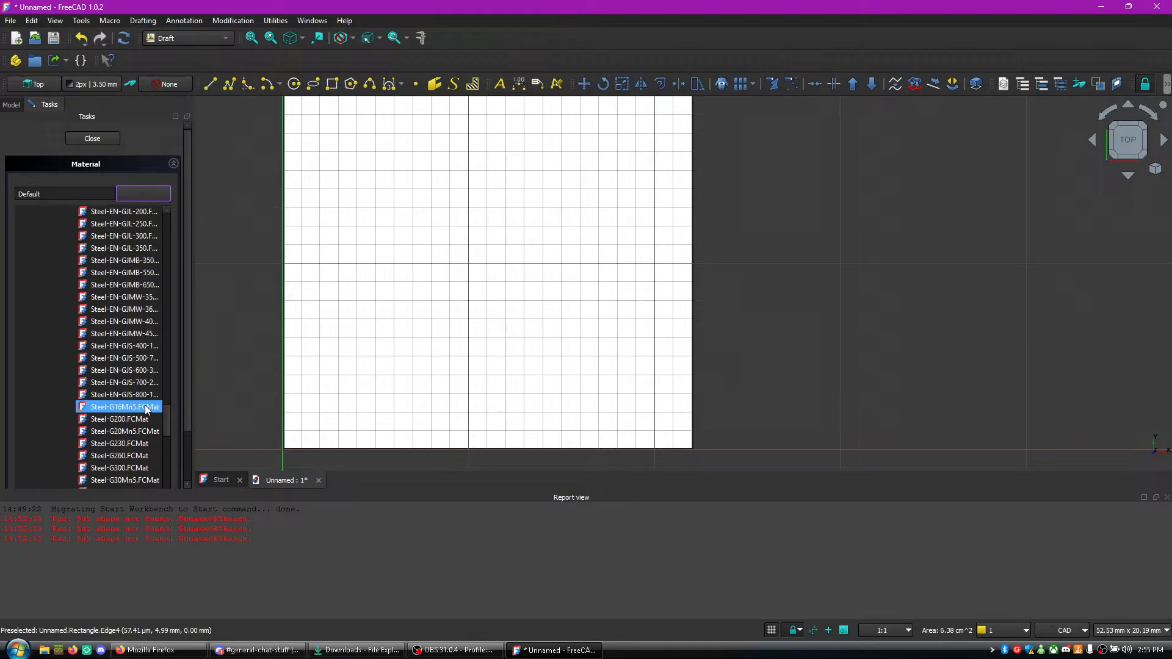
scroll(146, 409, down, 10)
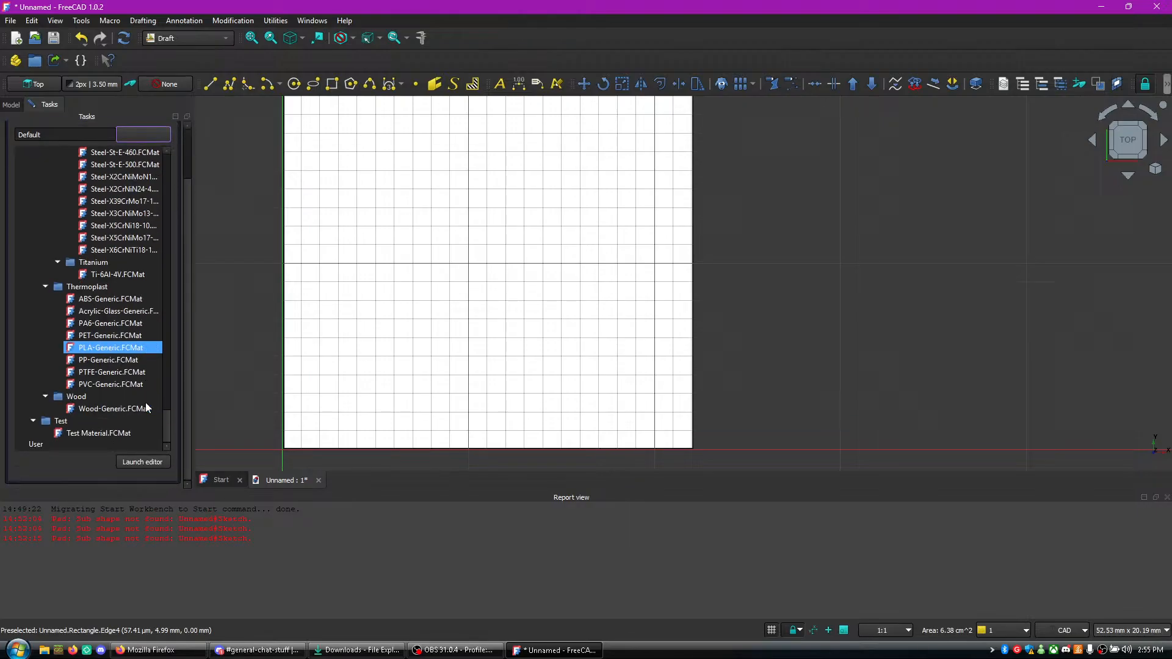
click(112, 348)
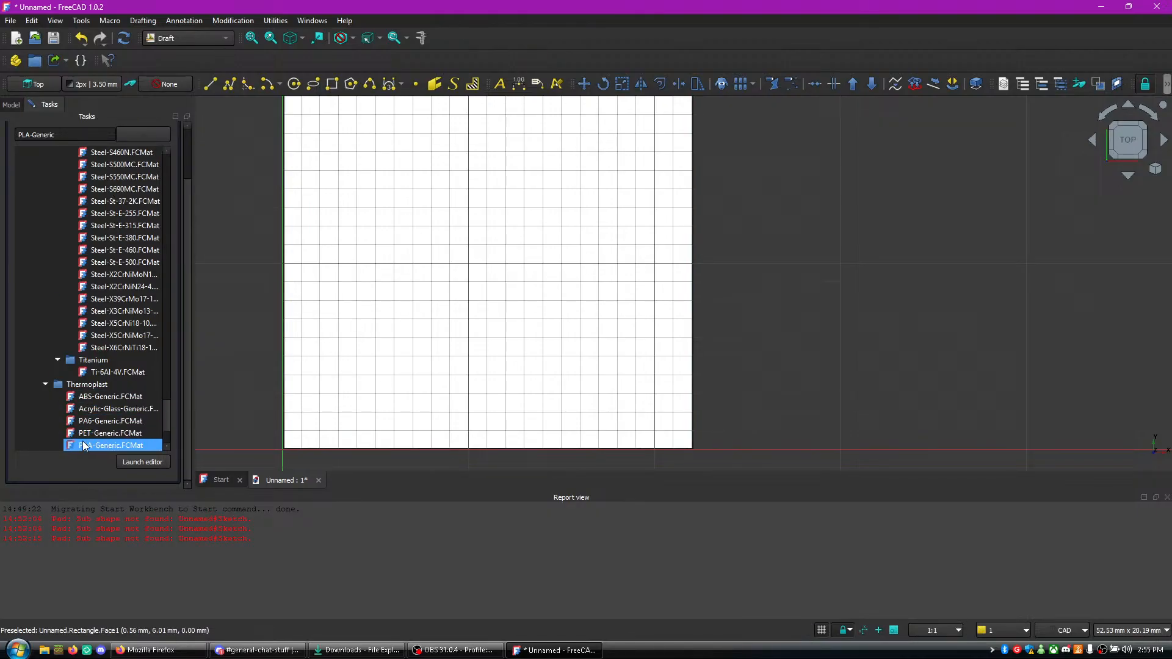
- Collapse the material list and close the rectangle's material settings
scroll(220, 348, down, 4)
scroll(287, 343, up, 2)
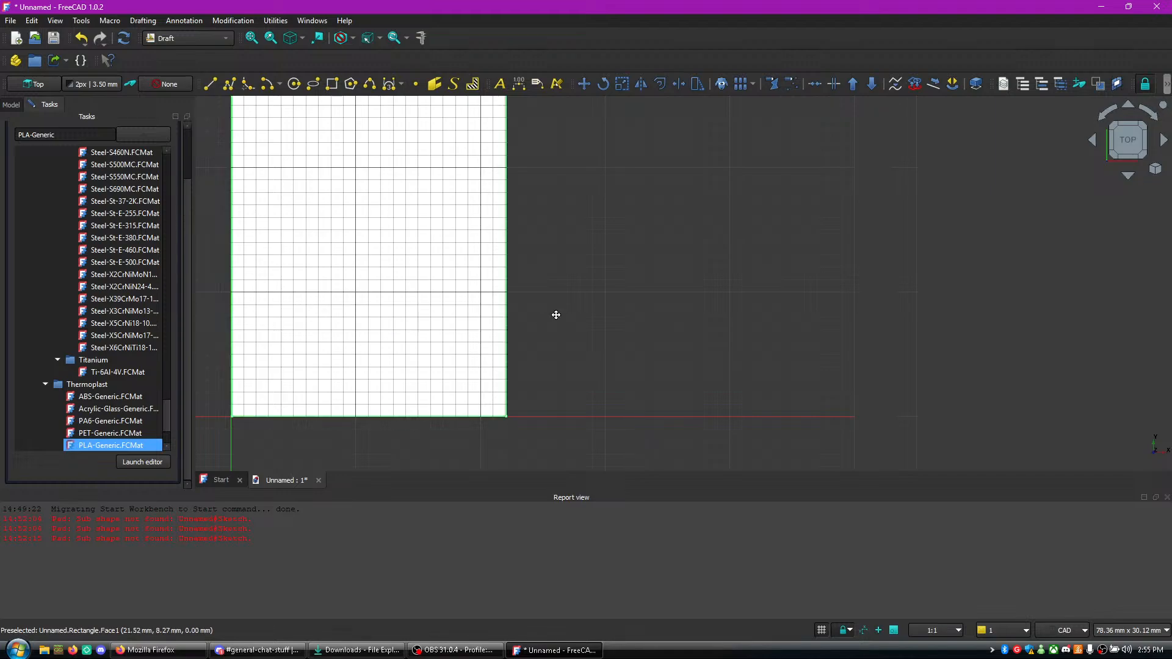
middle_drag(555, 315, 693, 247)
scroll(497, 313, up, 4)
scroll(497, 317, down, 4)
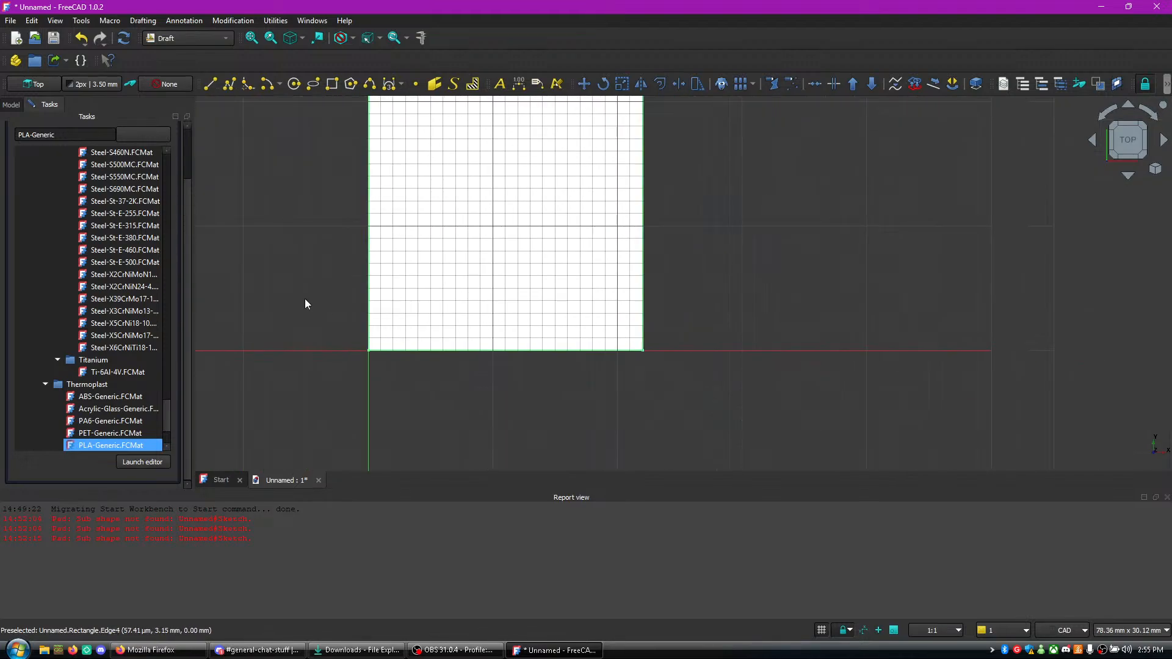
click(149, 140)
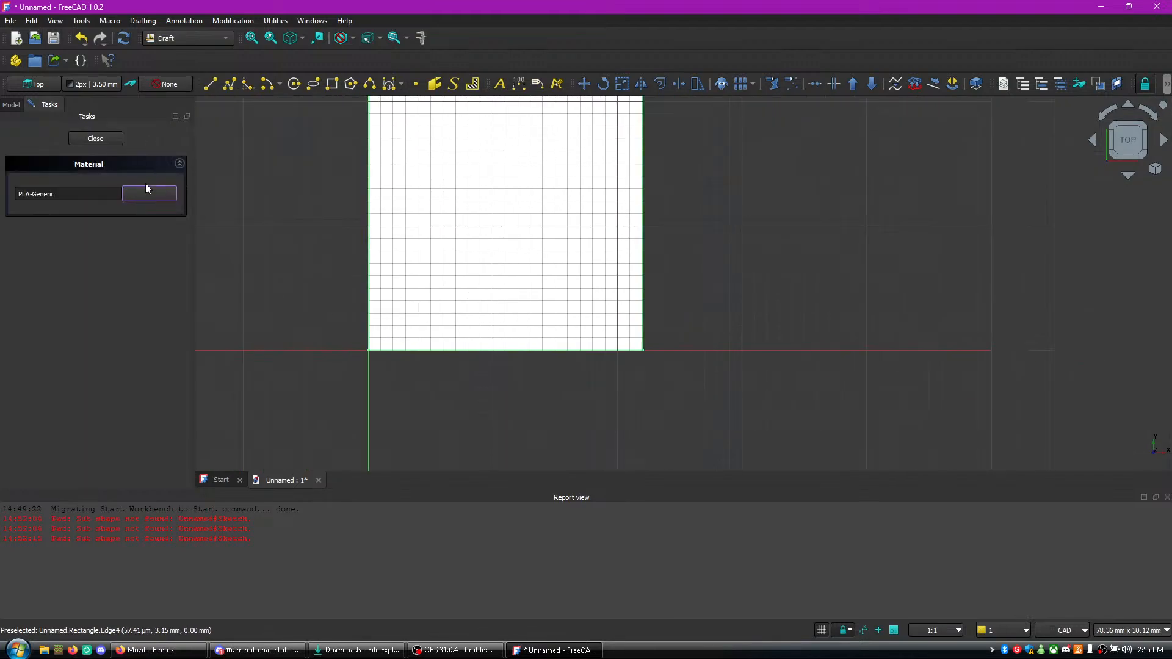
click(103, 141)
scroll(392, 240, up, 1)
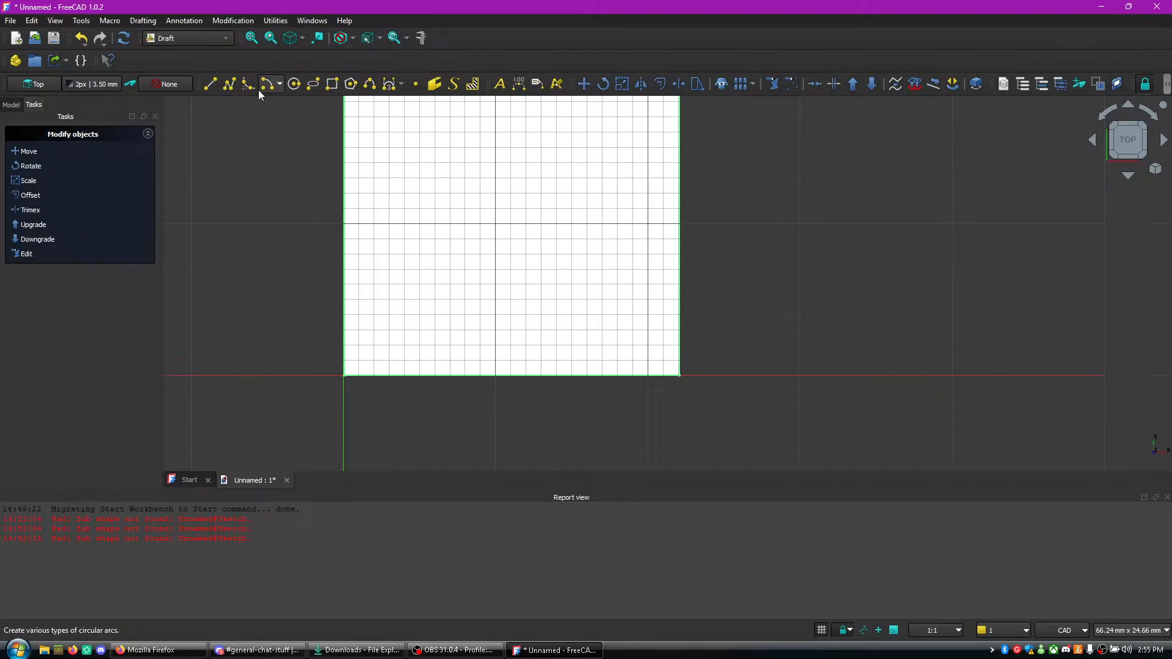
- Draw a line starting at X 1.5 mm, Y 1 mm with offsets of 1.5 mm in X and 1 mm in Y
click(208, 86)
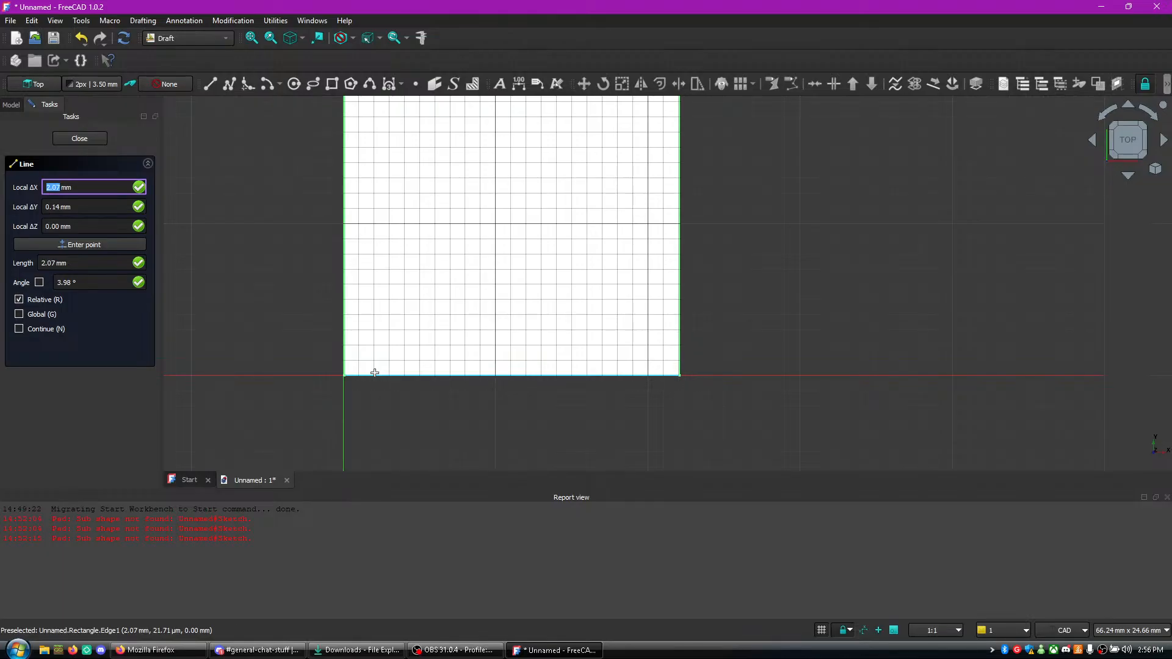
text(3.5)
key(Tab)
text(1.5)
key(Tab)
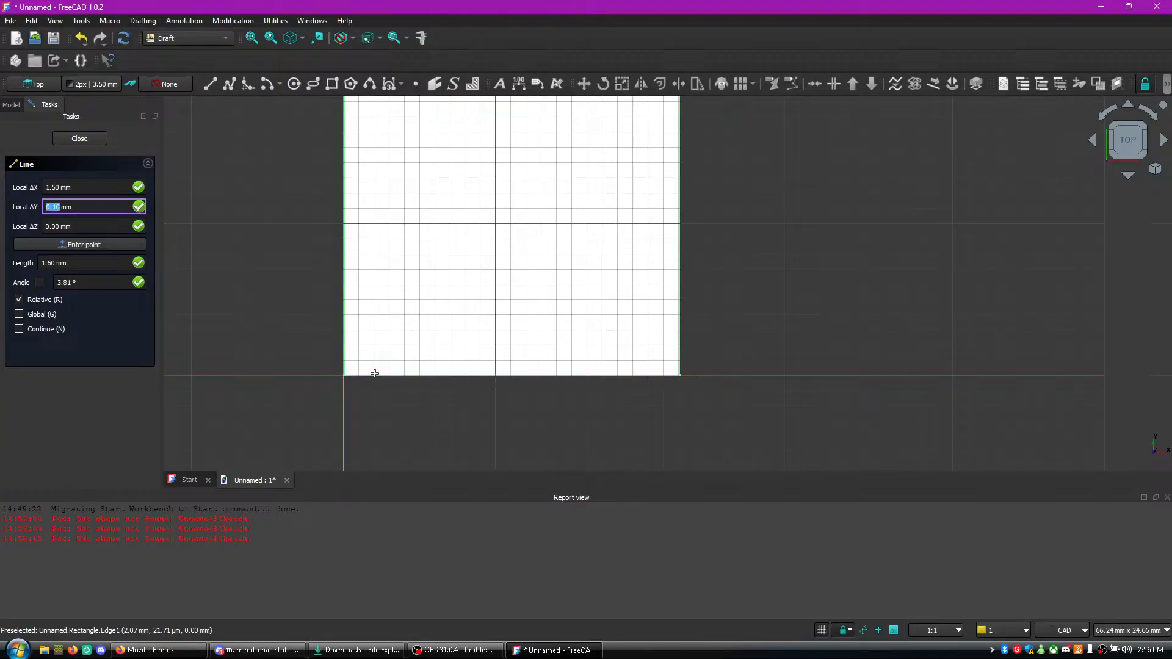
text(1)
key(Tab)
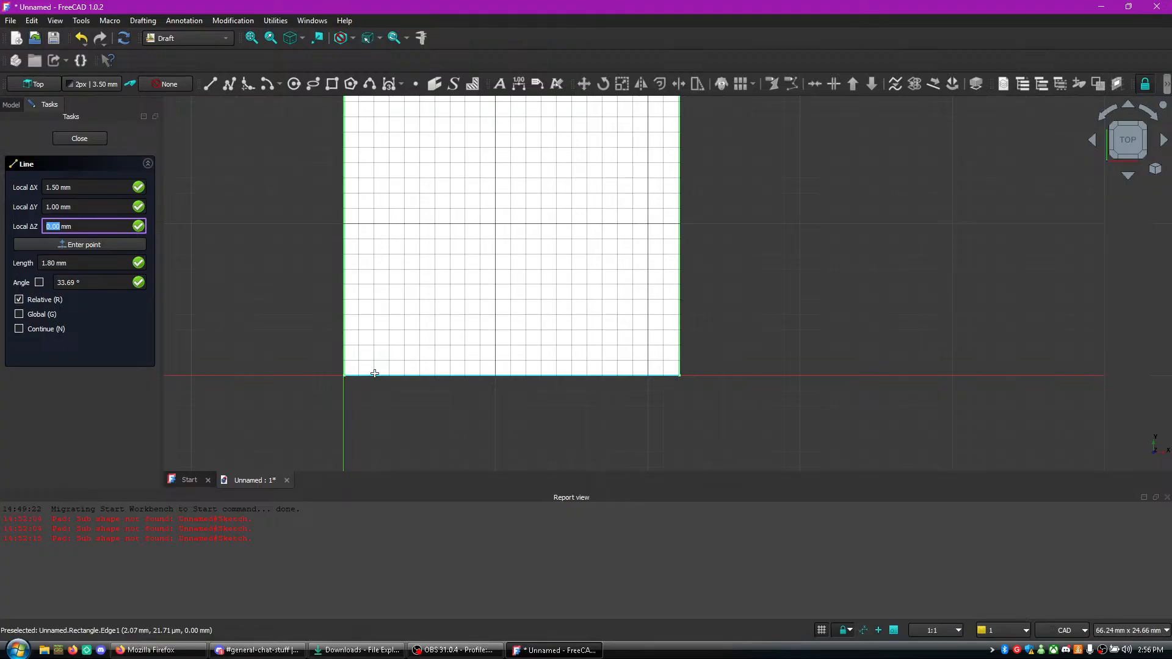
key(Return)
key(Return)
key(Return)
key(Return)
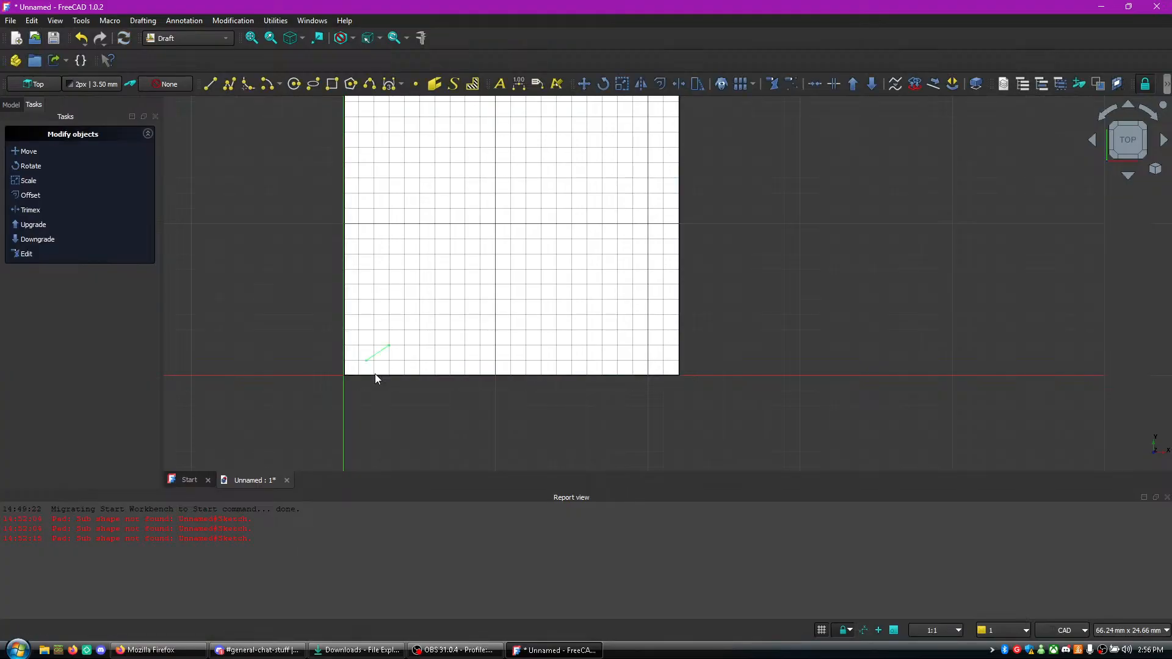
- Delete the short diagonal line near the origin, restoring the large rectangle deleted by mistake
click(380, 352)
right_click(380, 355)
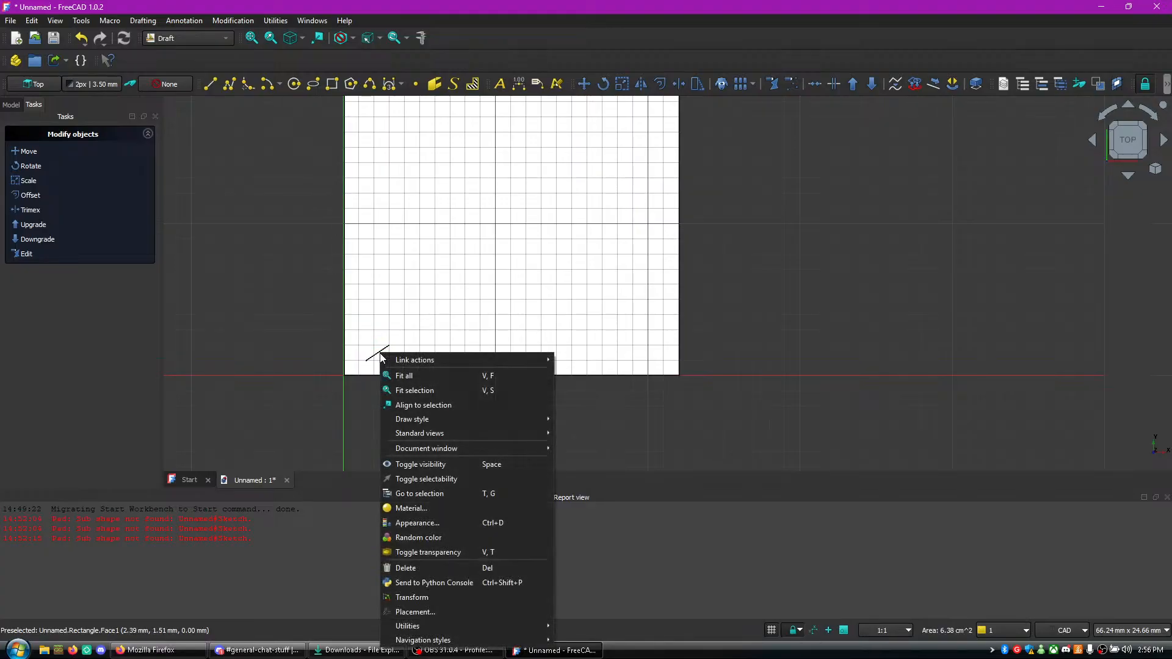
click(404, 568)
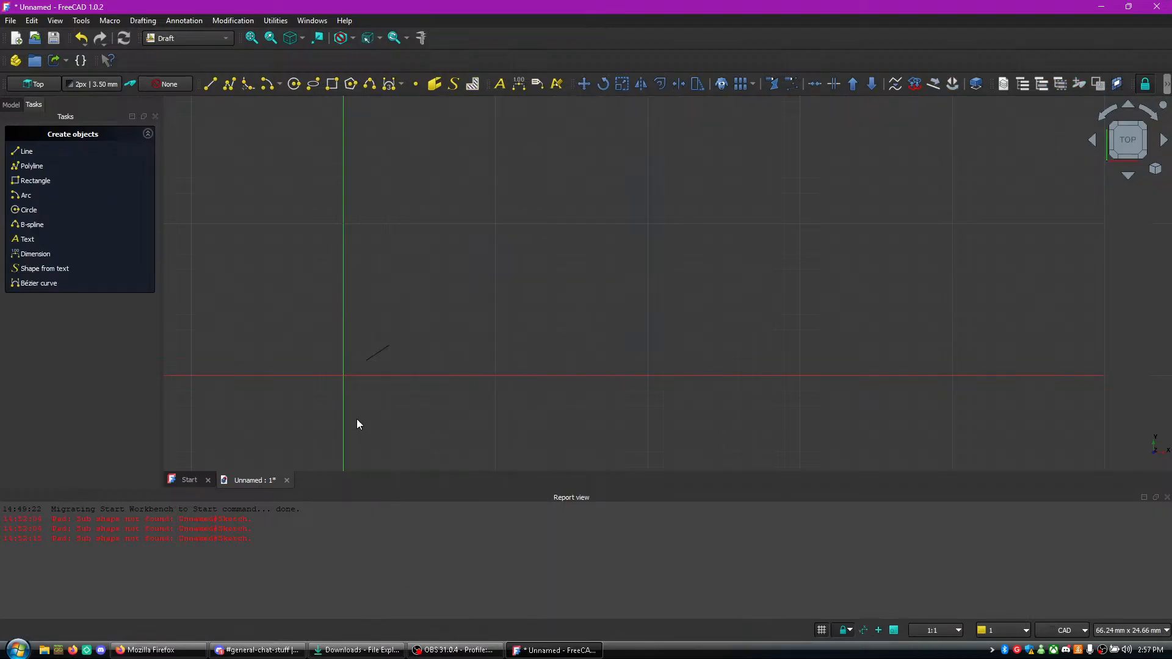
key(ctrl+z)
click(378, 353)
right_click(378, 356)
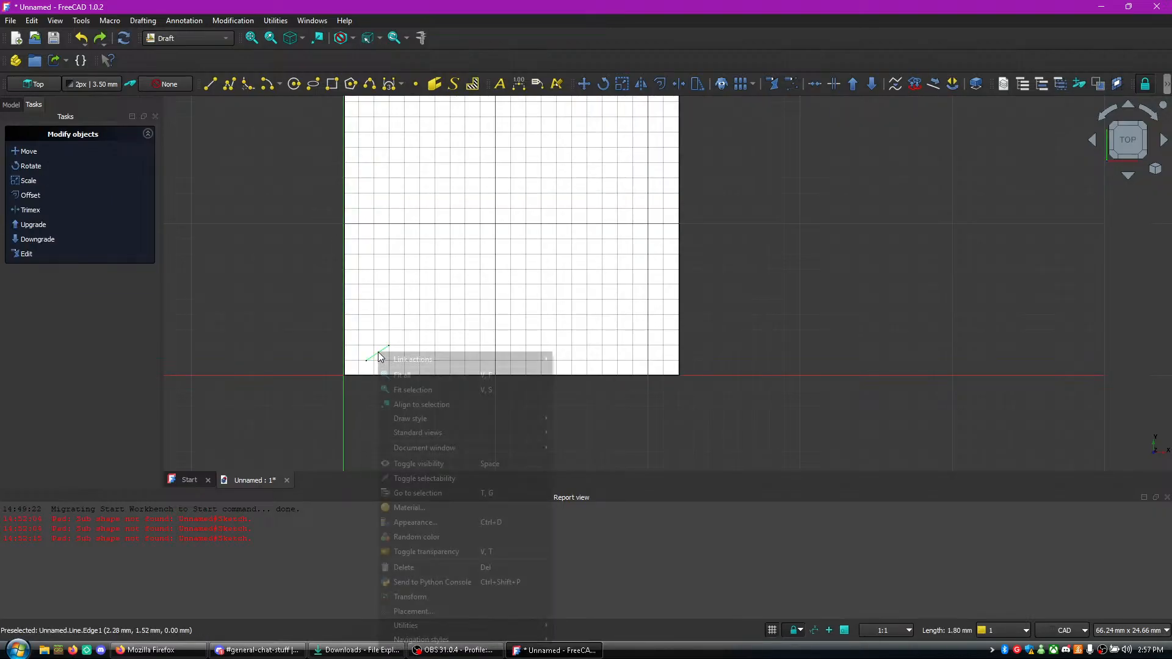
click(405, 567)
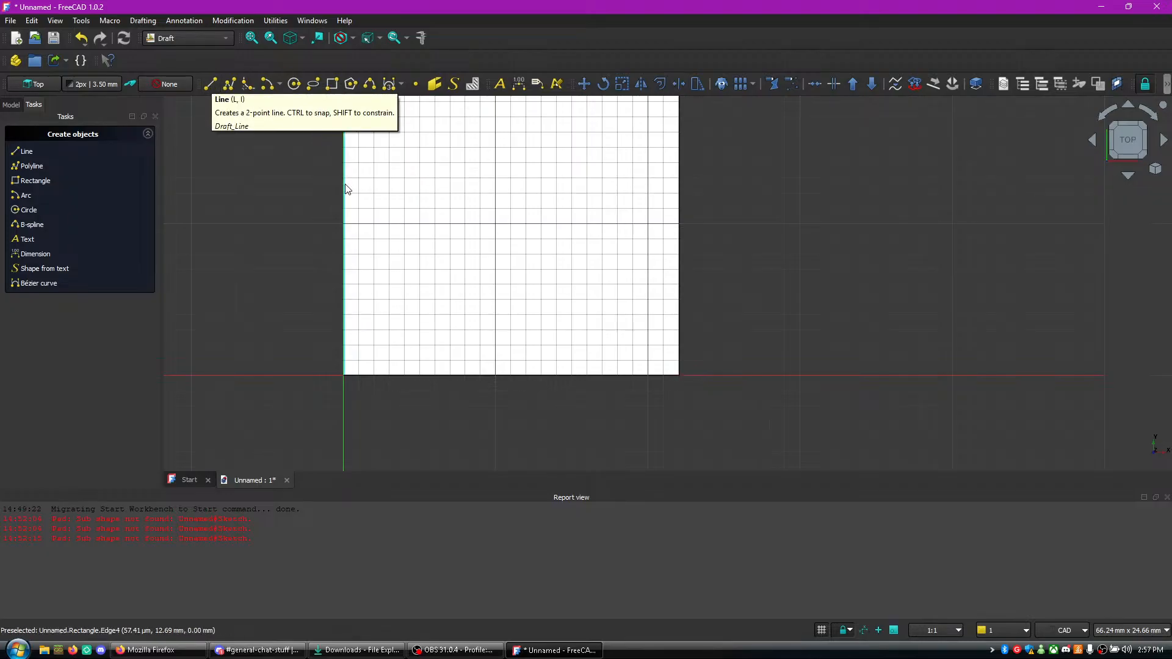
- Start a second filled rectangle with its first corner at X 3.5 mm, Y 0.42 mm and Z 3.5 mm
click(332, 83)
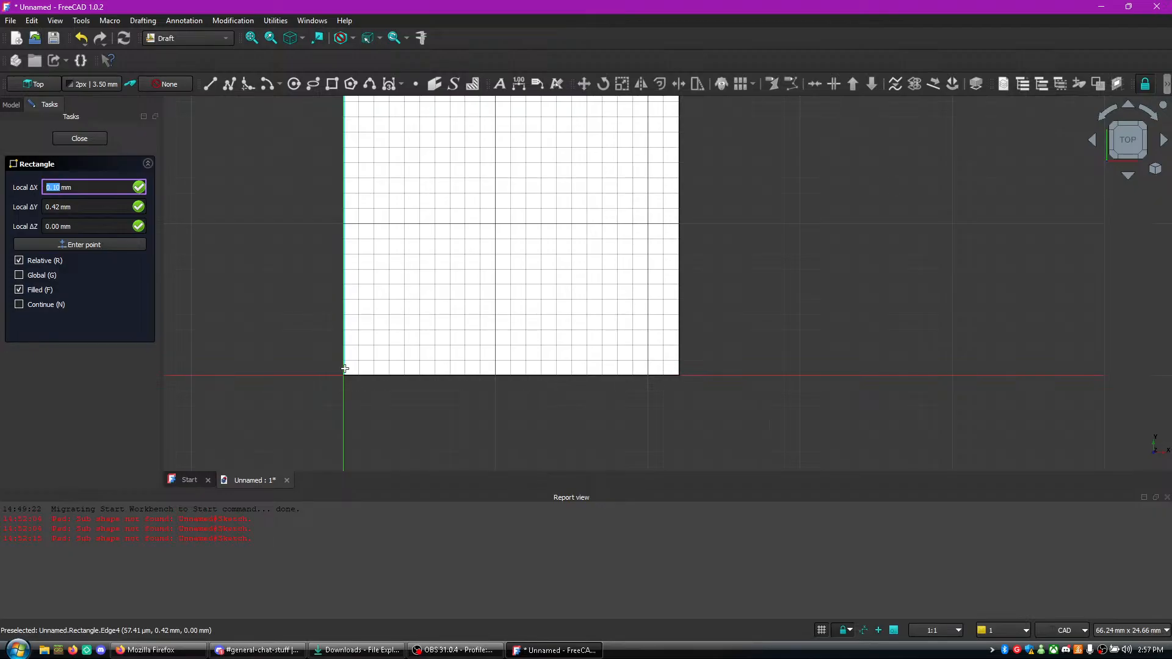
text(3.4)
text(5)
key(Tab)
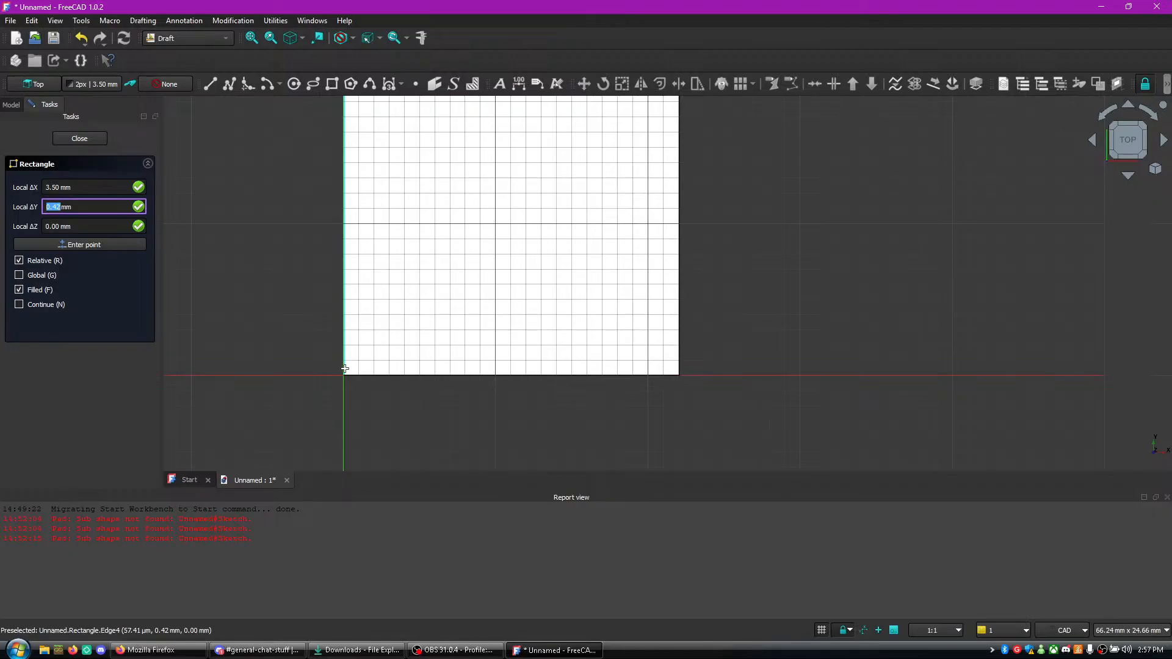
key(Tab)
text(3.)
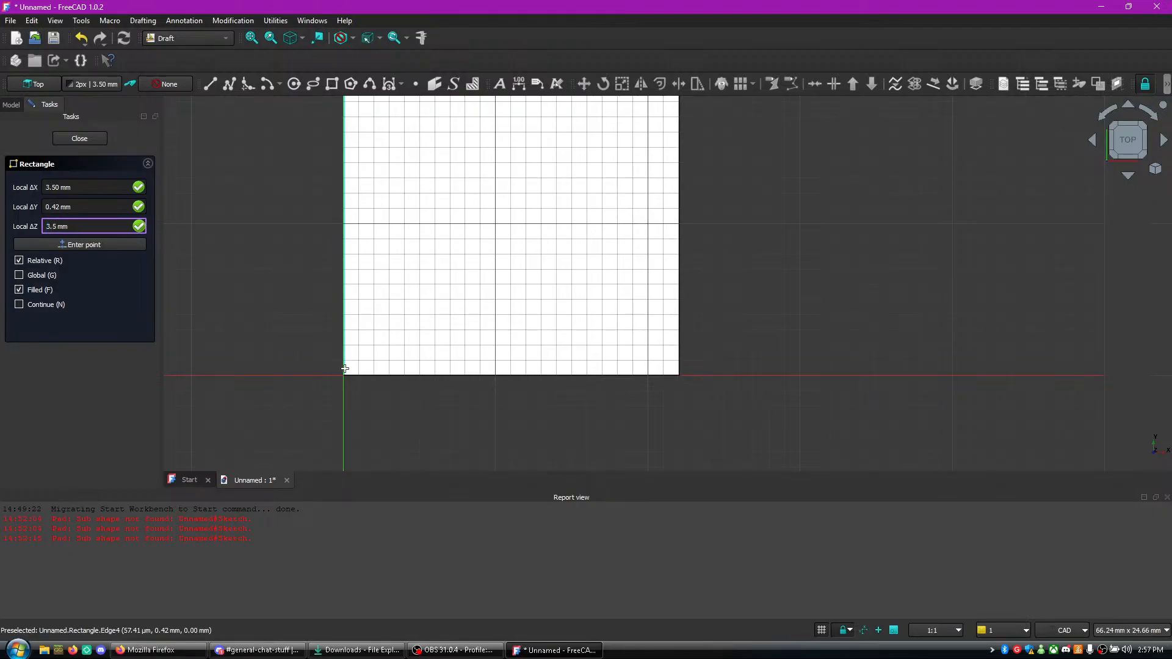
key(Tab)
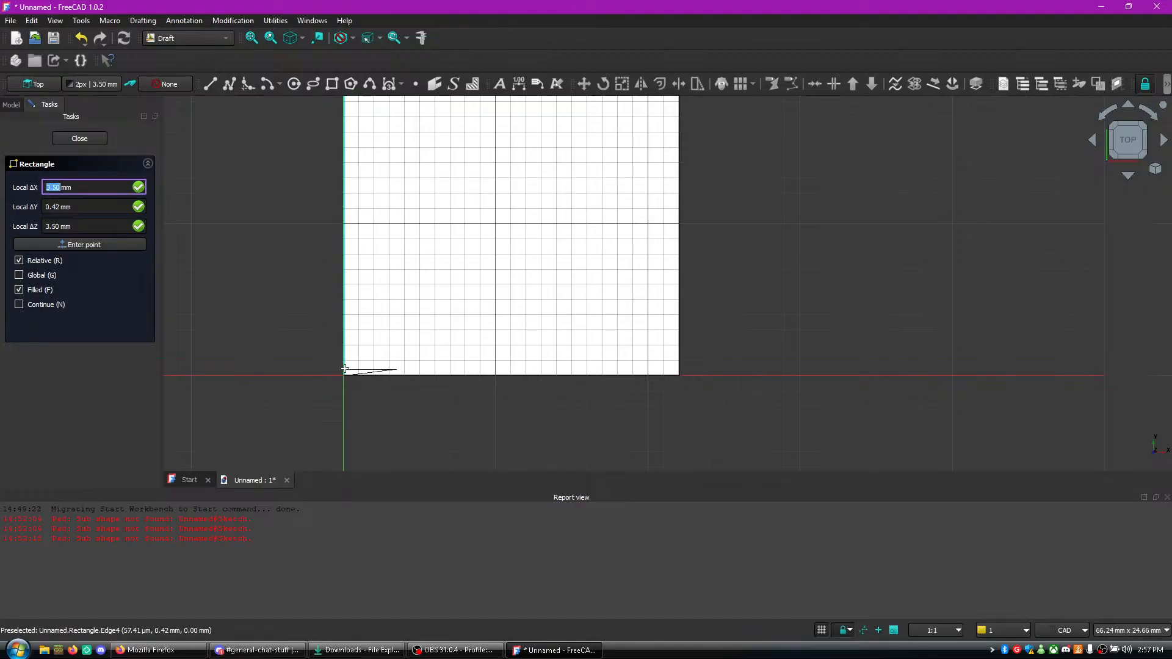
- Try to set the second rectangle's opposite corner to local offsets of 3.5 mm in X and 1.5 mm in Z
text(2.5)
key(ctrl+a)
text(3.4)
key(BackSpace)
text(5)
key(Tab)
key(Tab)
text(2.)
key(BackSpace)
key(BackSpace)
text(1)
key(Tab)
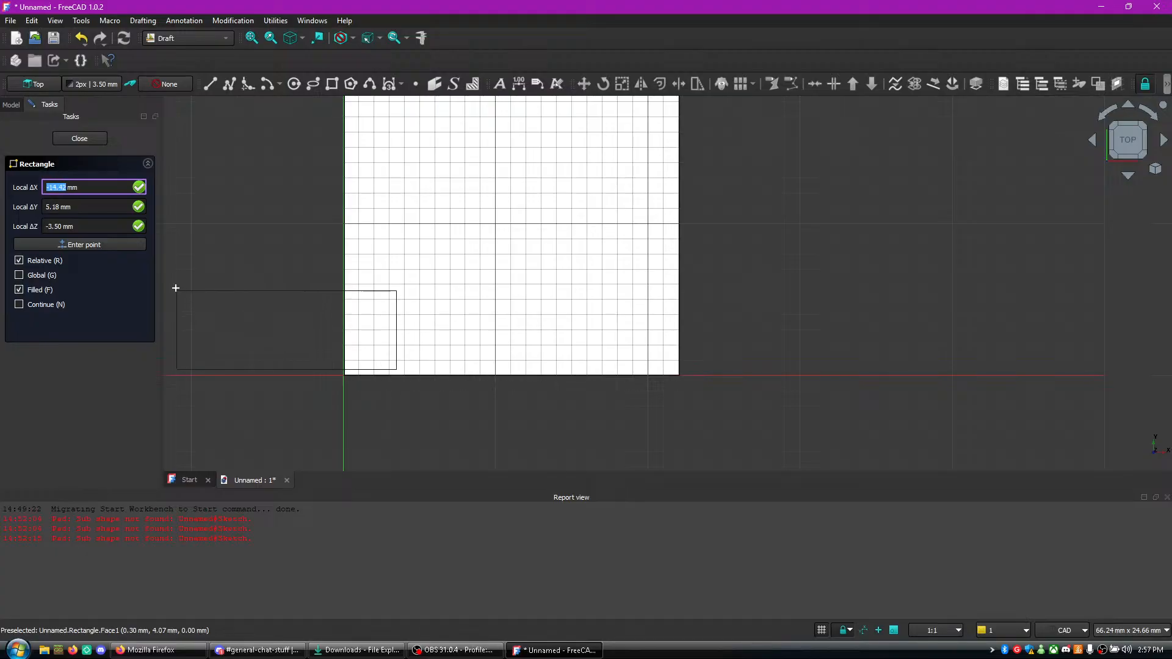
click(99, 226)
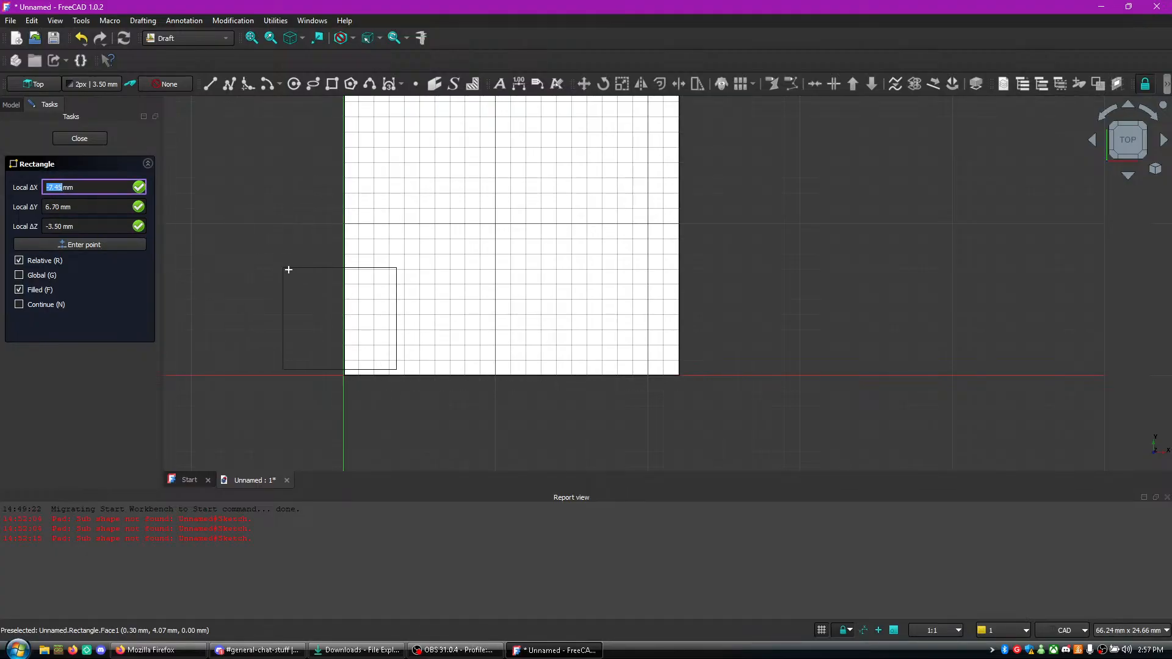
text(3.5)
key(Tab)
key(Tab)
text(1.5)
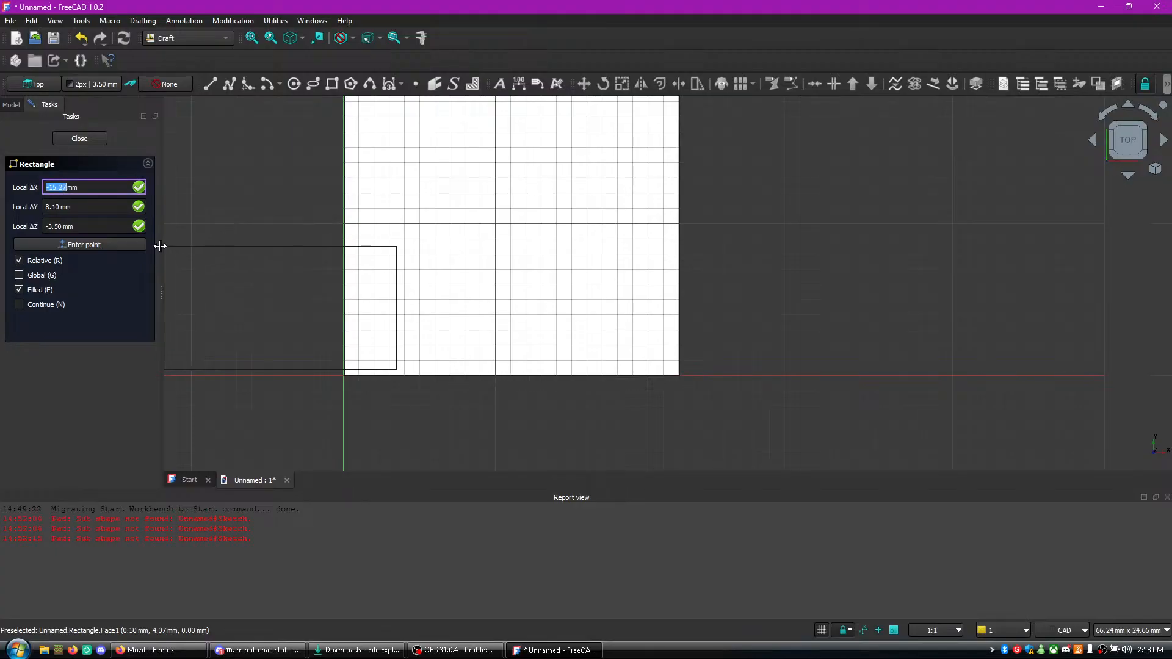
text(3.5)
- Place the second rectangle's opposite corner at local offsets of 3.5 mm in X, about 8 mm in Y and 1.5 mm in Z
key(Tab)
key(Tab)
text(1.5)
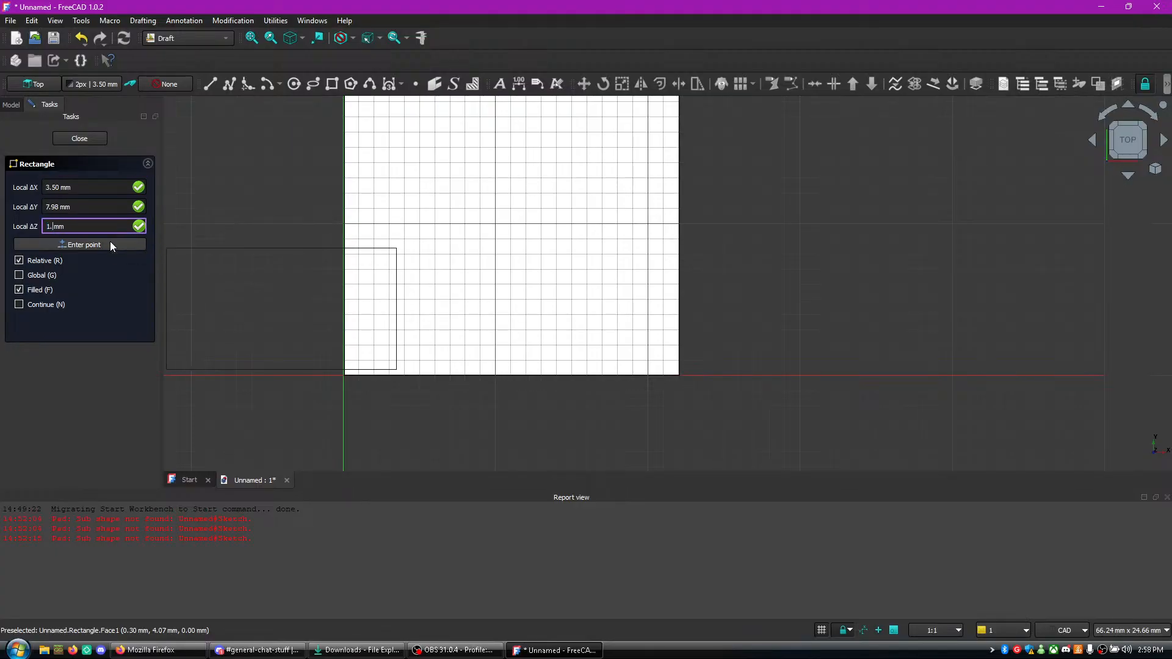
click(110, 244)
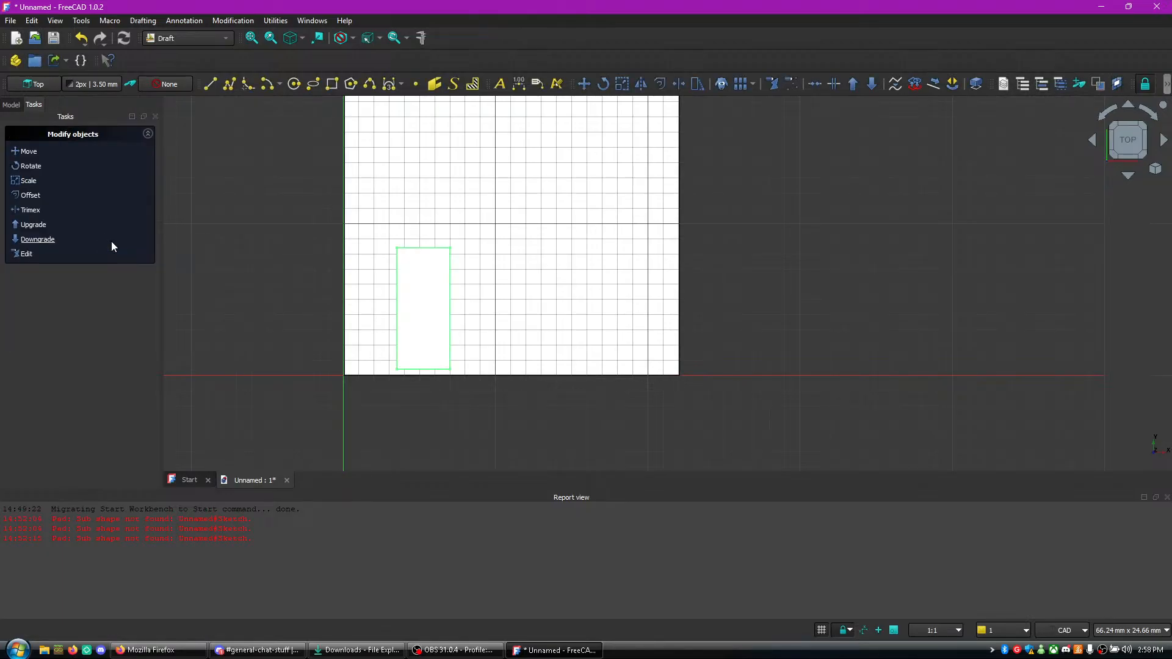
right_click(432, 285)
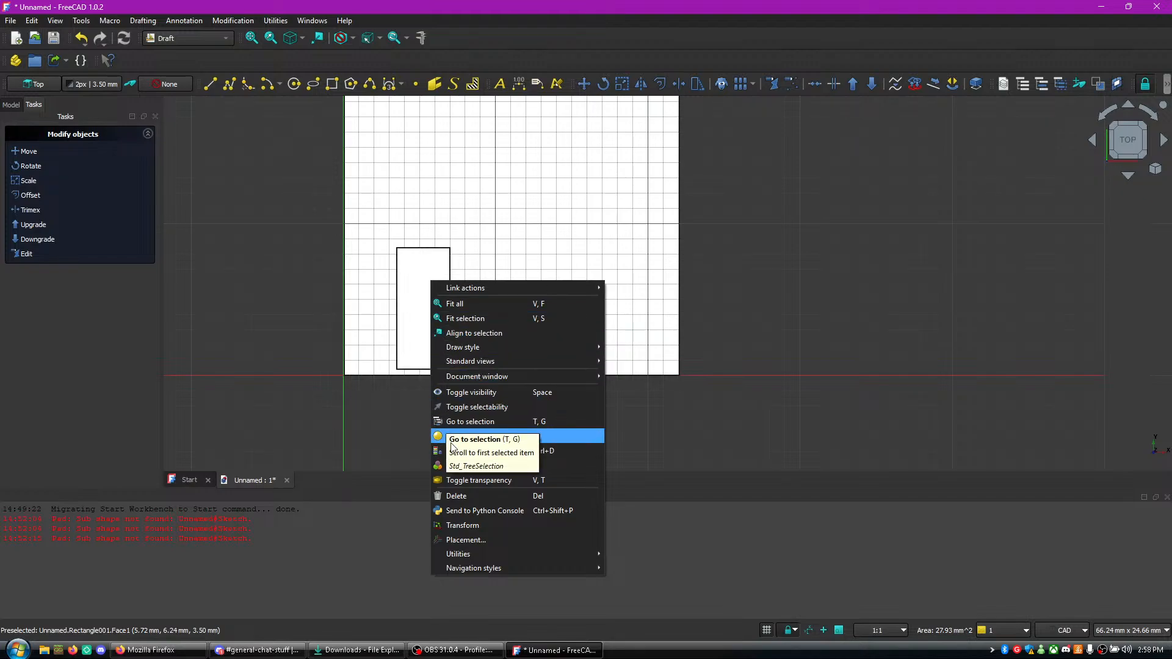
click(413, 287)
click(428, 304)
click(397, 316)
right_click(409, 322)
click(360, 326)
click(415, 324)
click(381, 324)
right_click(407, 325)
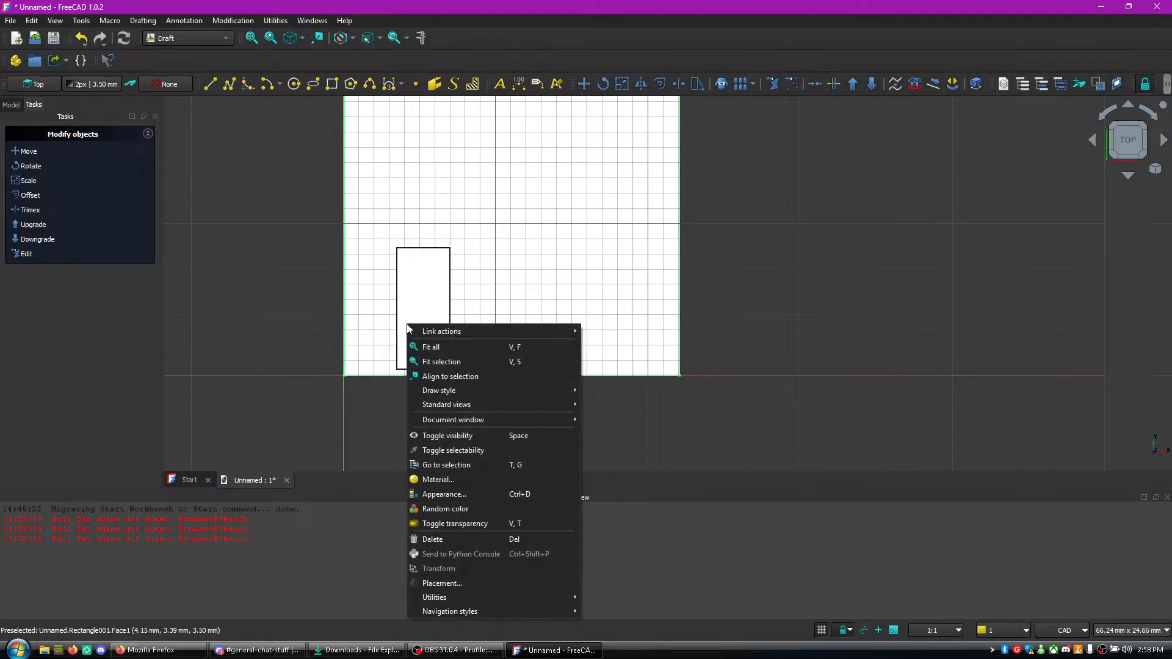
click(409, 345)
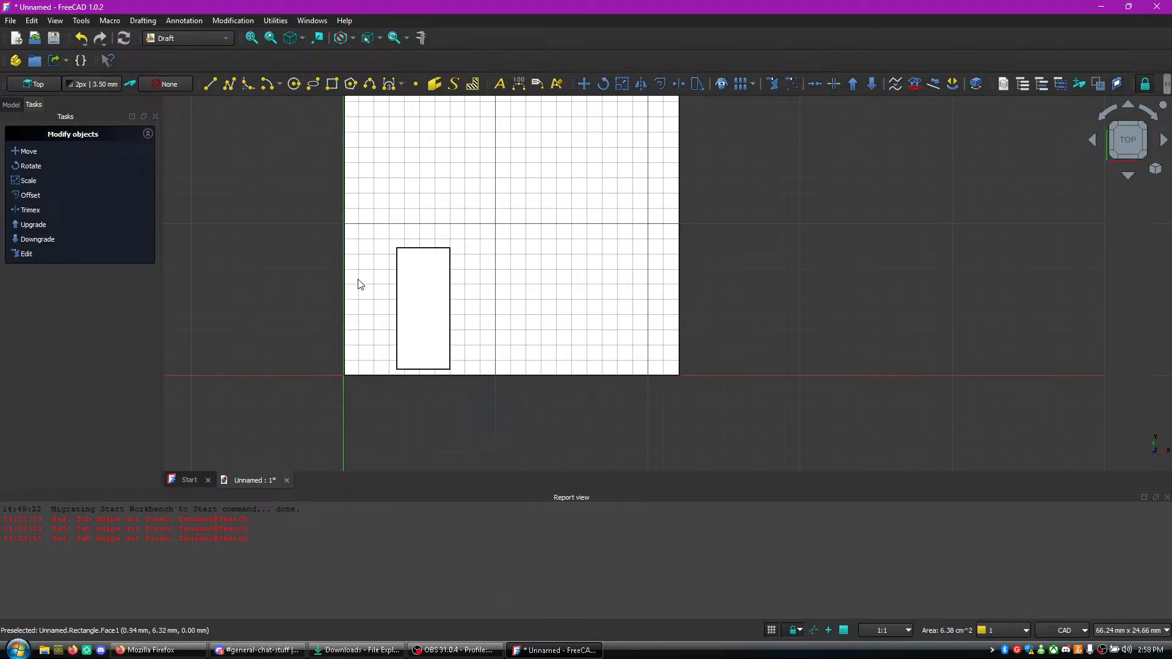
- Move the large rectangle about 1 mm along negative X
click(41, 154)
click(475, 291)
click(459, 288)
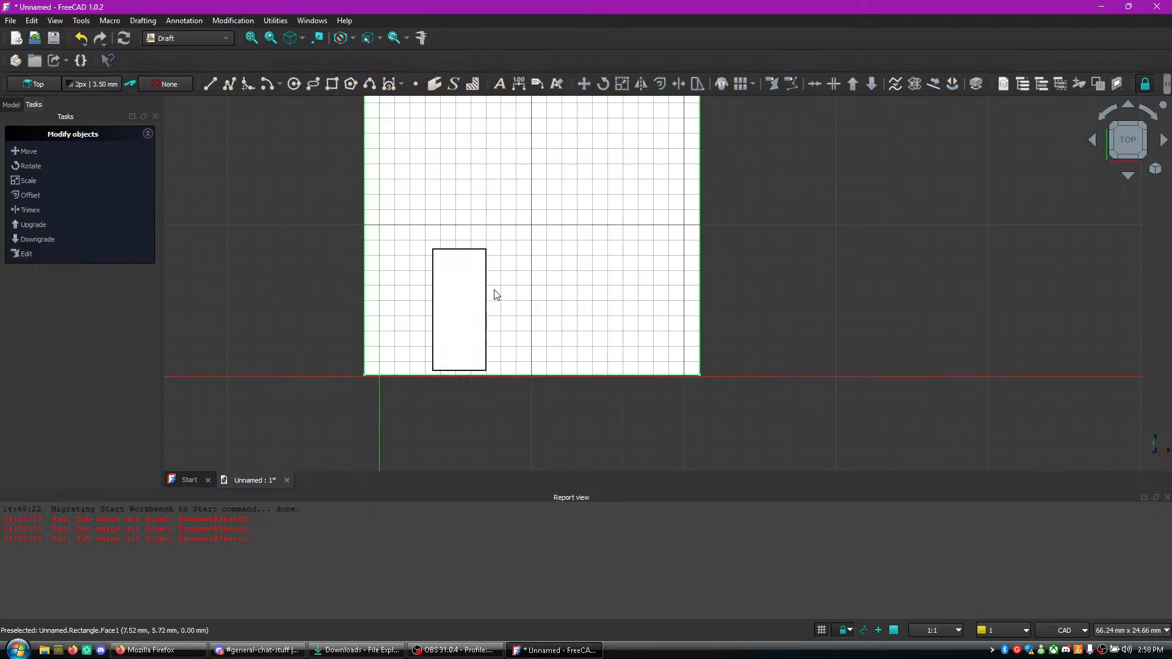
- Try to move the large rectangle slightly towards negative X and Y, and a second time far along positive X, clear of the small rectangle
click(28, 151)
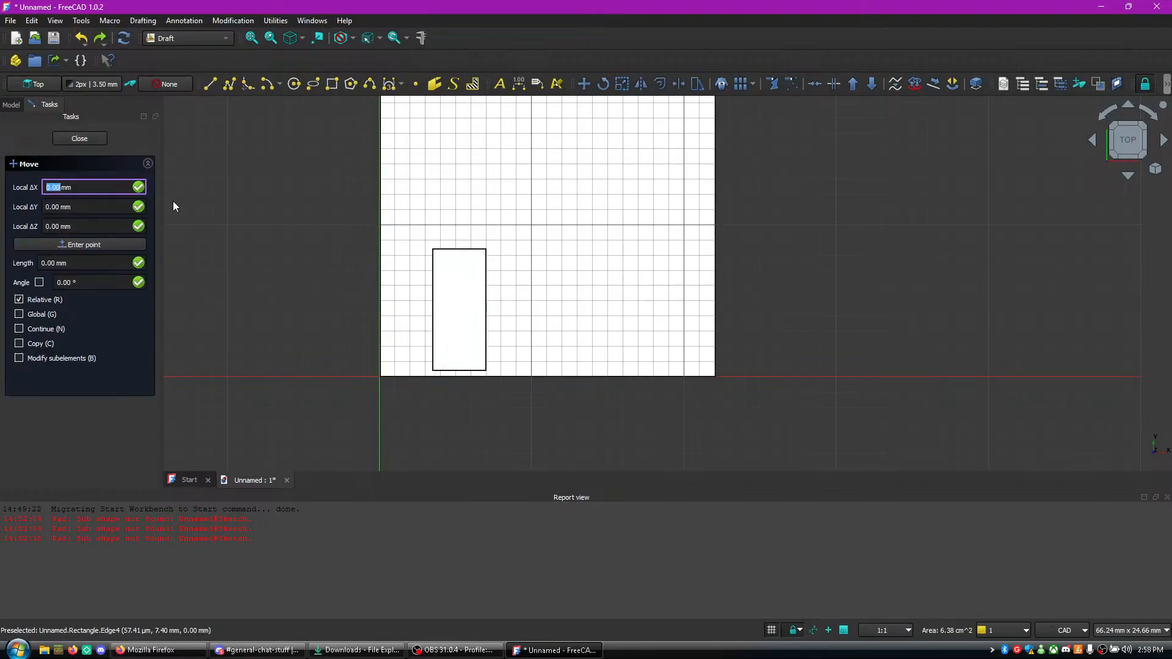
click(456, 310)
click(451, 315)
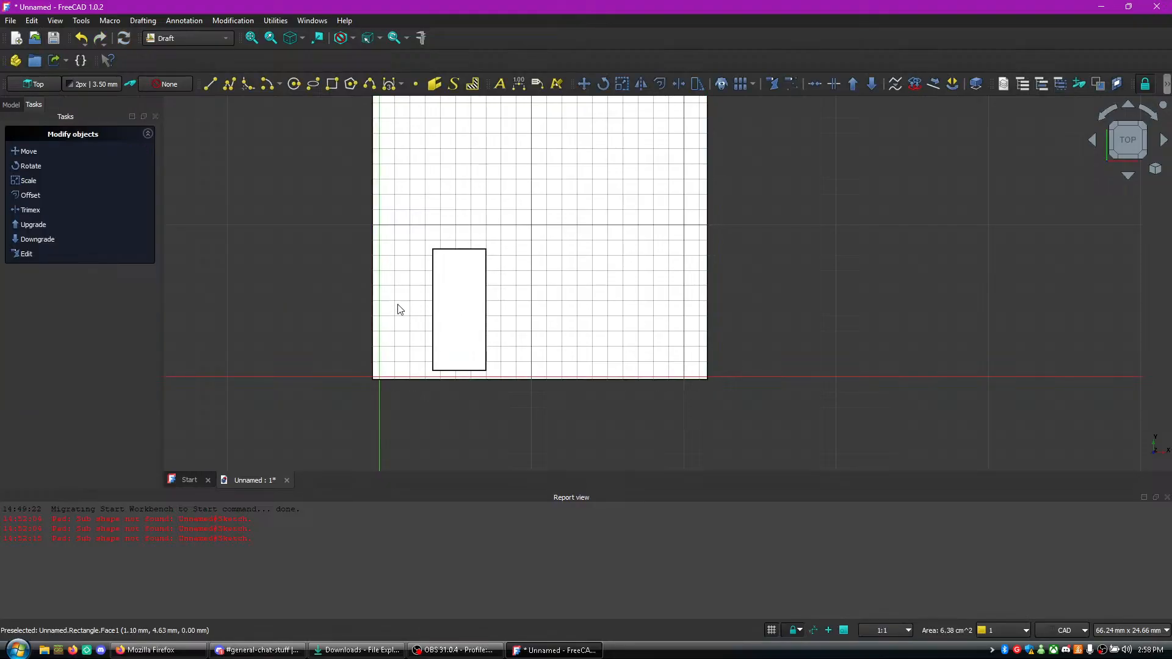
click(24, 151)
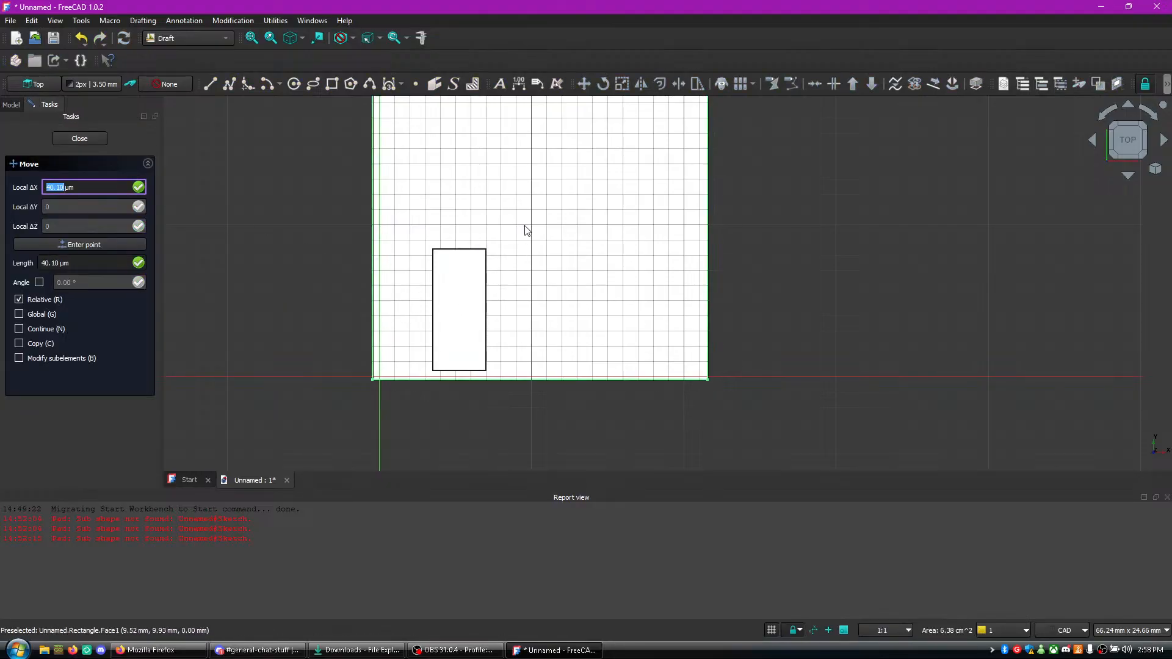
click(525, 226)
click(893, 242)
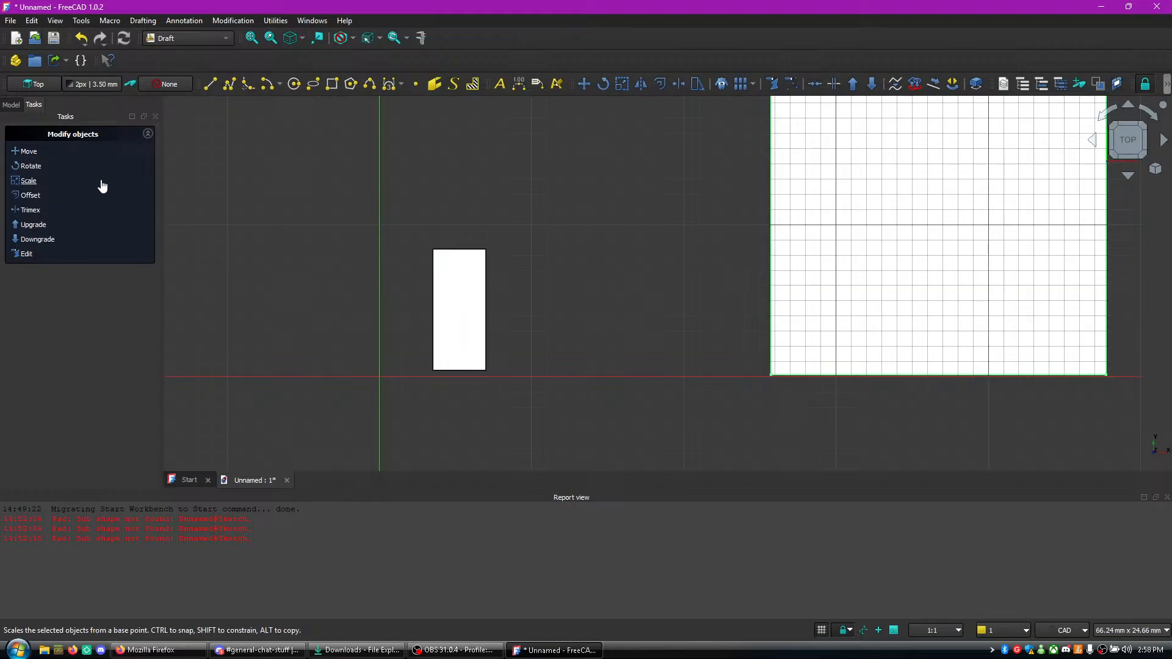
- Try one more move of the large rectangle and undo its moves
click(18, 151)
click(464, 338)
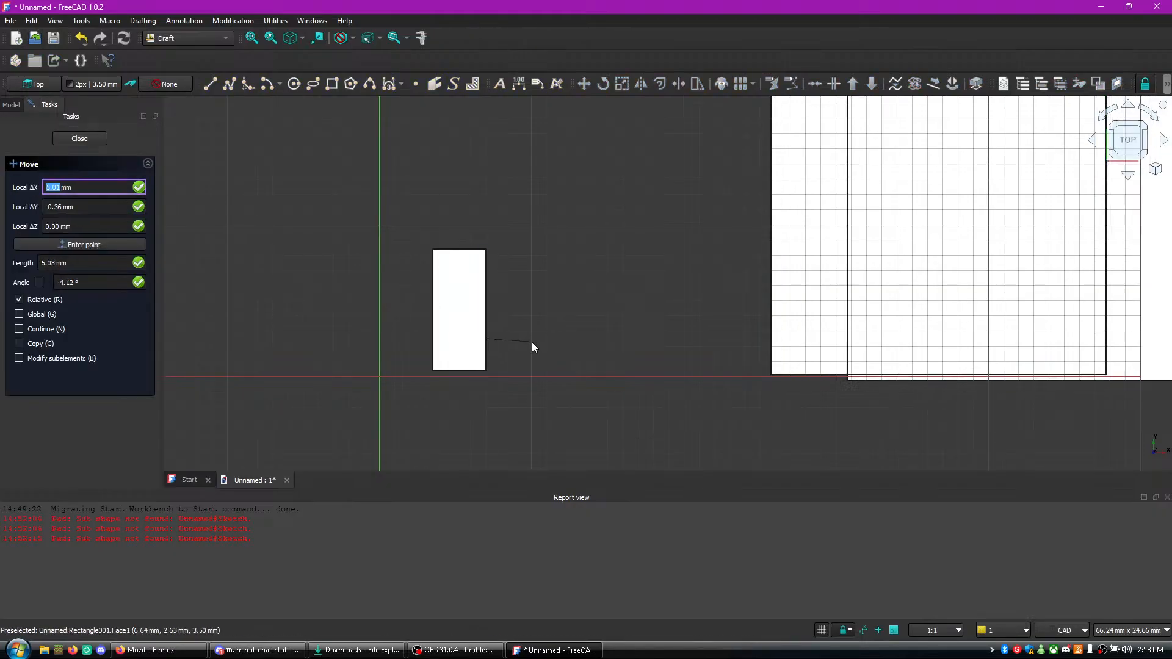
key(Escape)
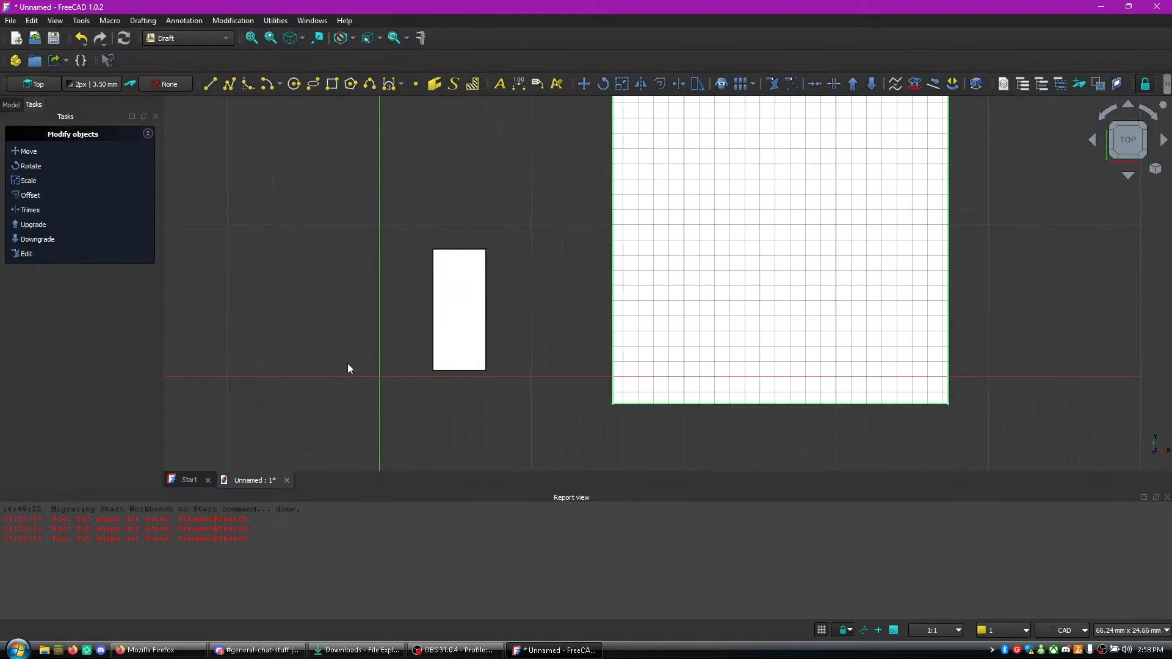
key(ctrl+z)
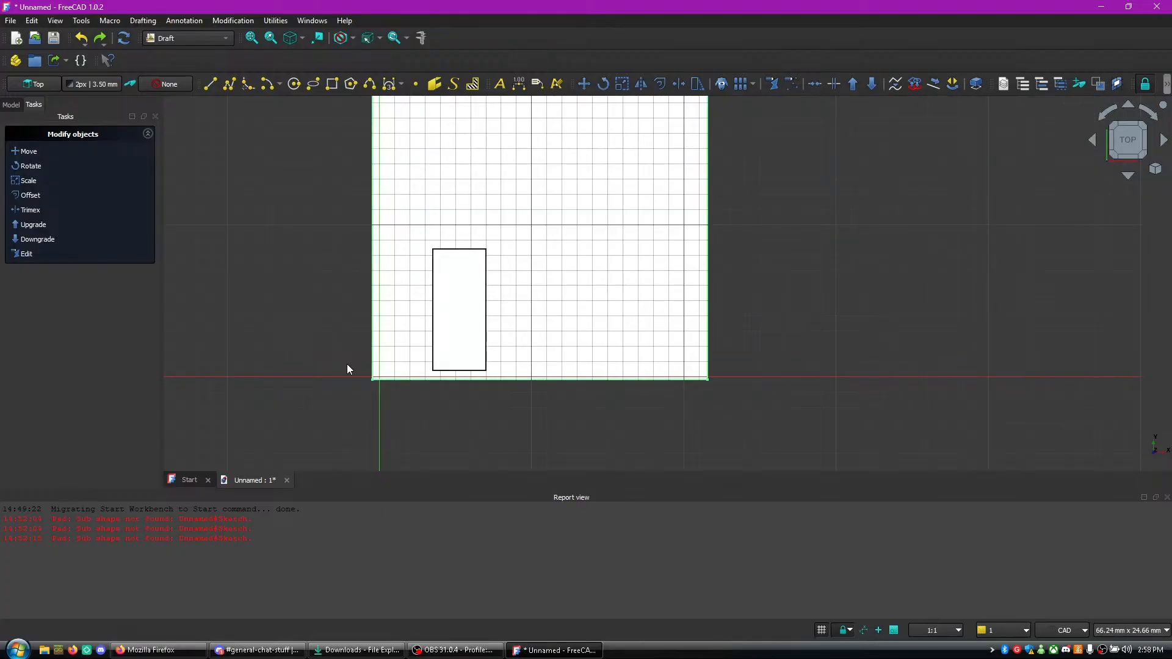
key(ctrl+z)
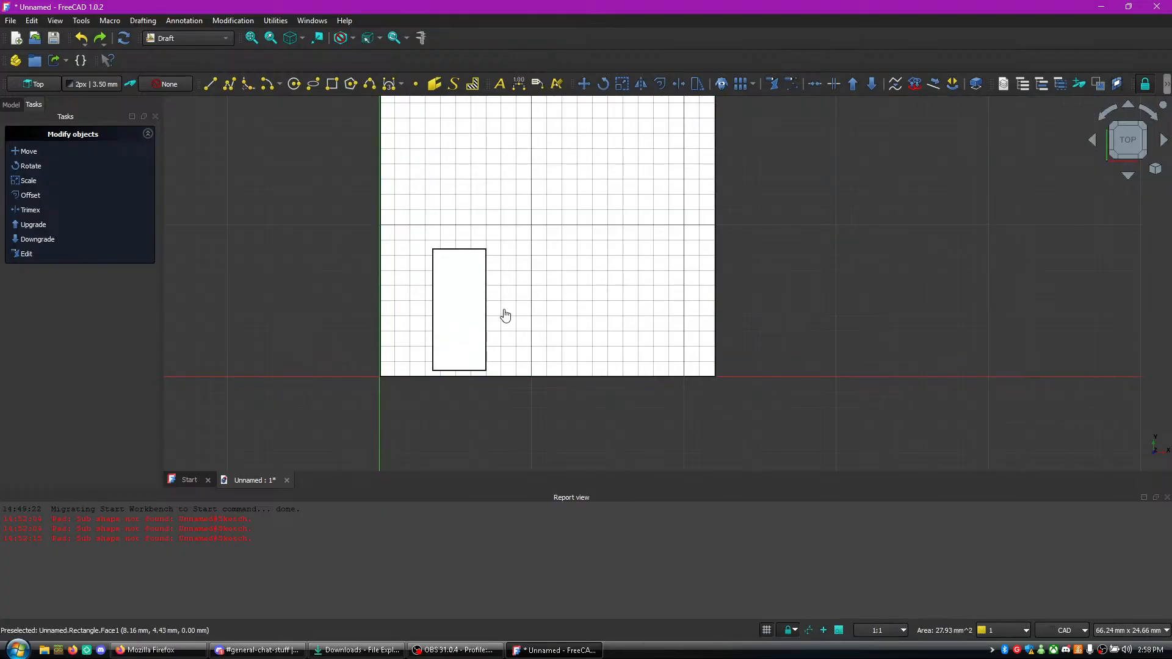
- Delete the small rectangle inside the large one
click(433, 323)
right_click(433, 323)
click(457, 302)
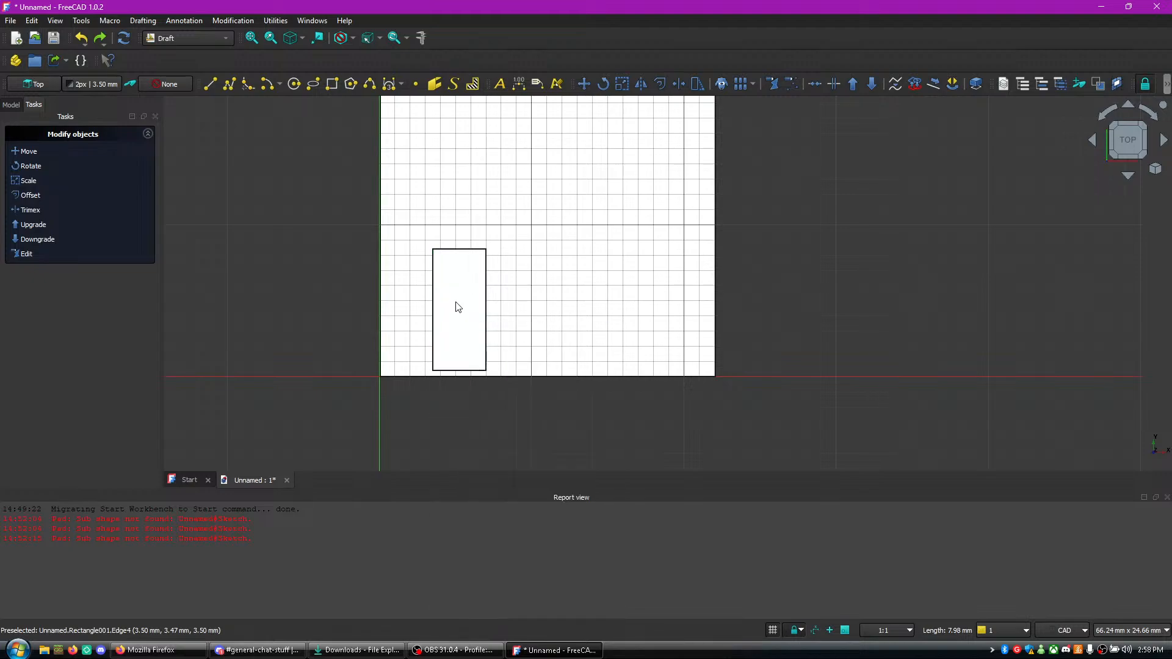
right_click(458, 307)
click(511, 517)
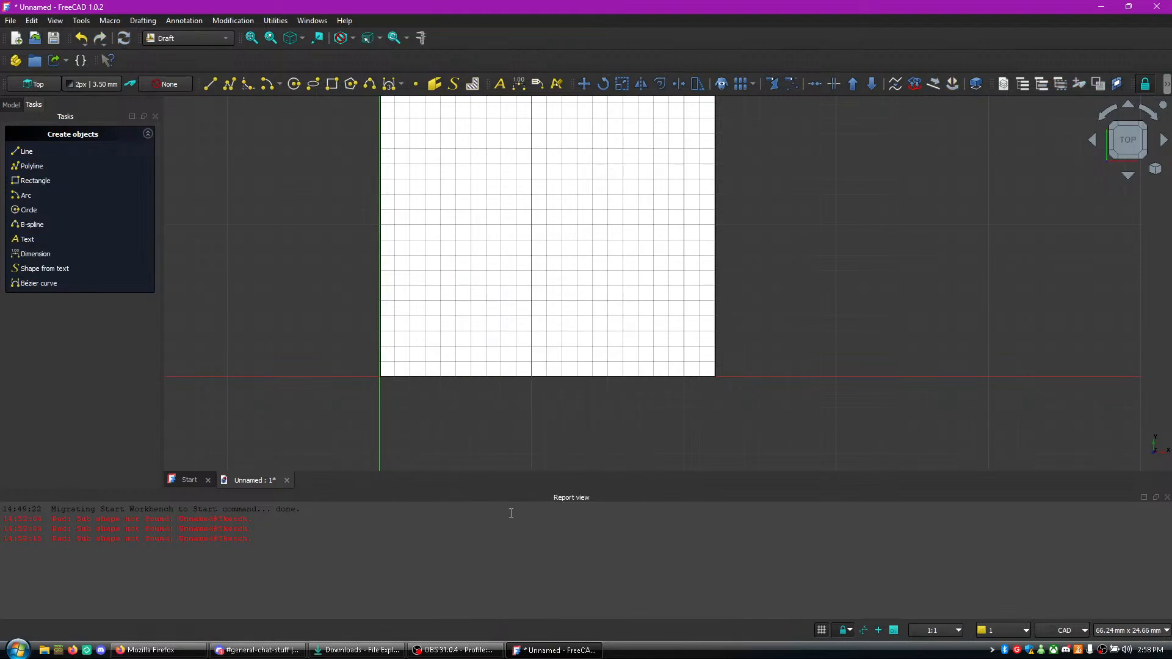
- Start a new filled rectangle and try to set its first corner's X to 0.5 mm
click(35, 181)
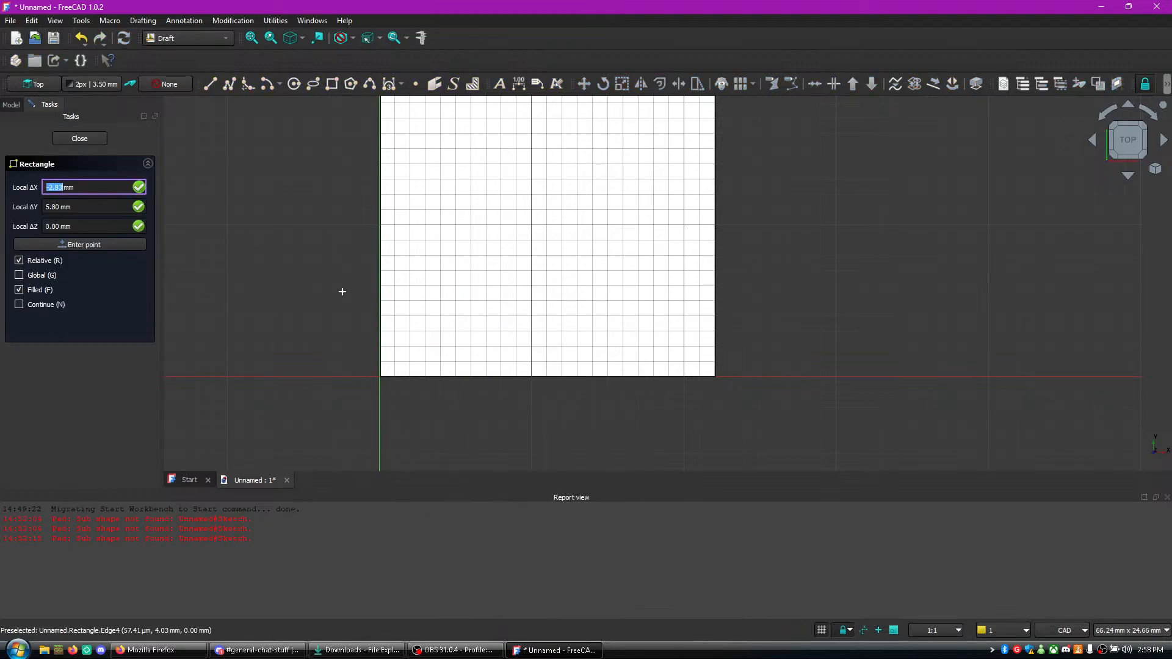
click(89, 137)
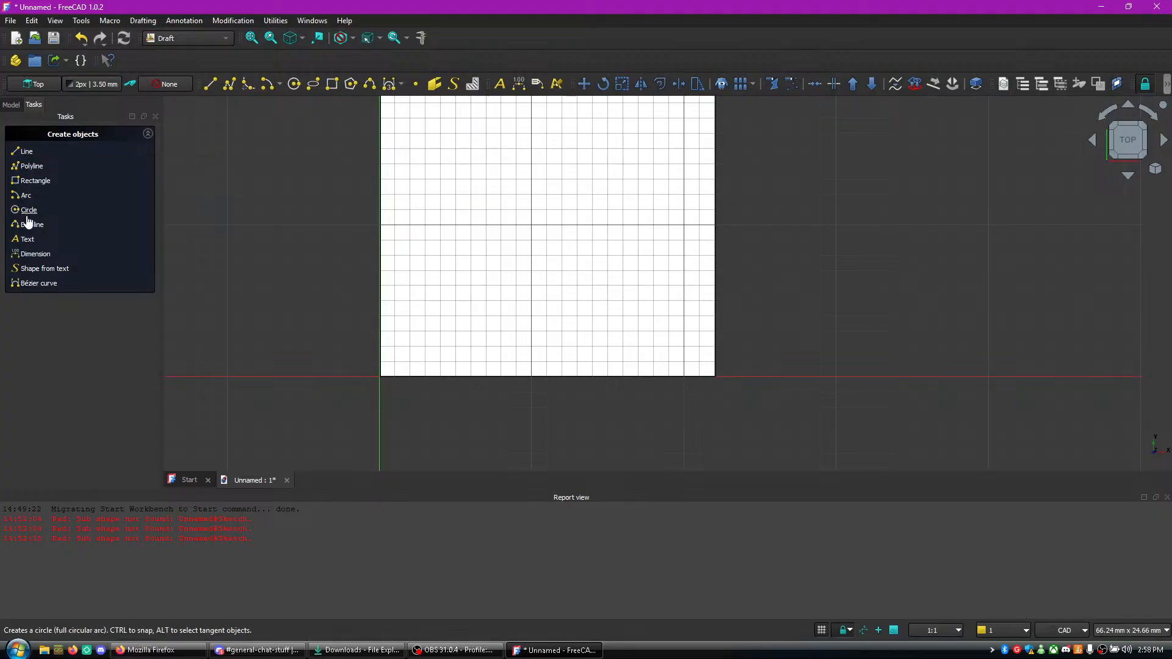
click(38, 188)
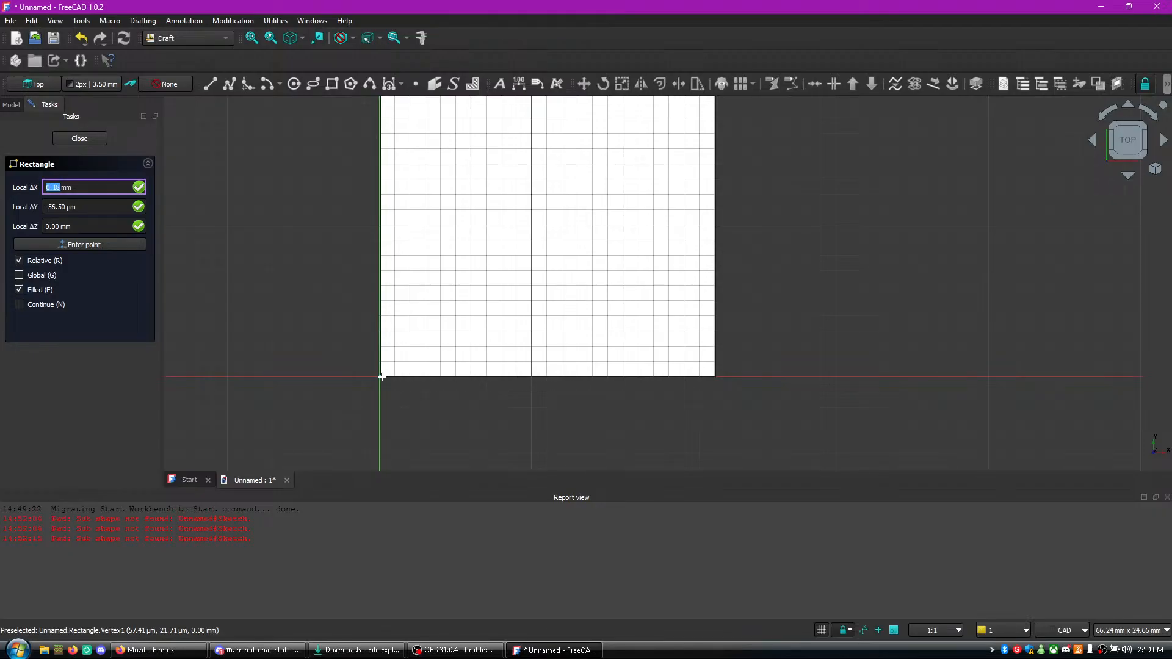
text(0.5)
key(BackSpace)
text(1)
key(BackSpace)
text(5)
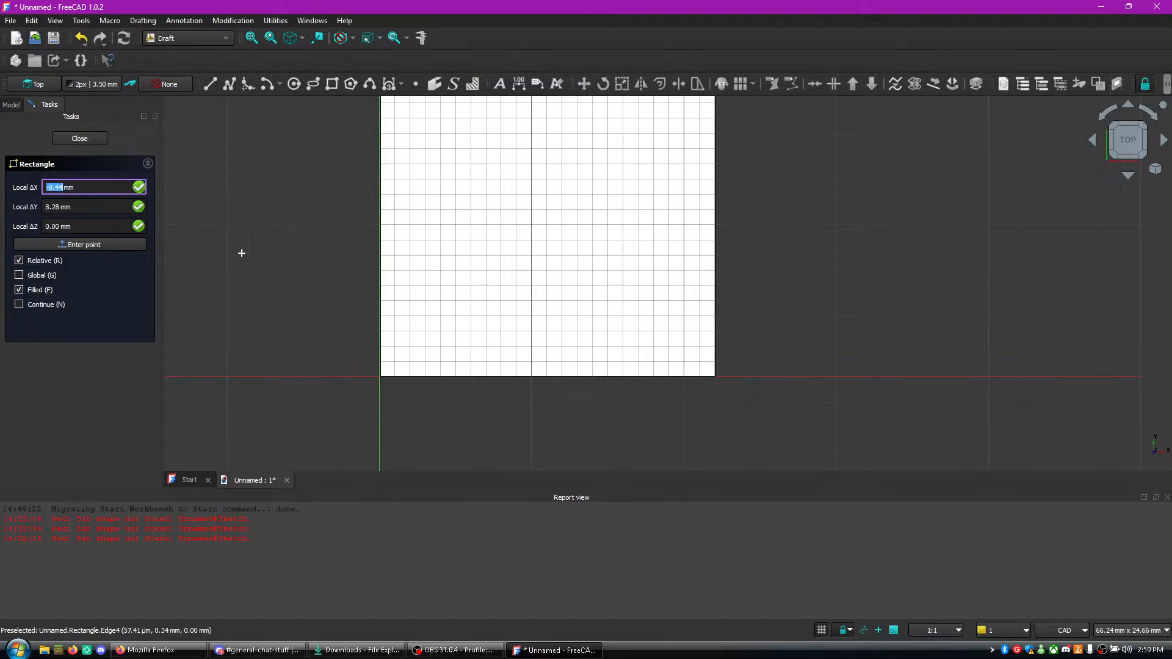
right_click(138, 191)
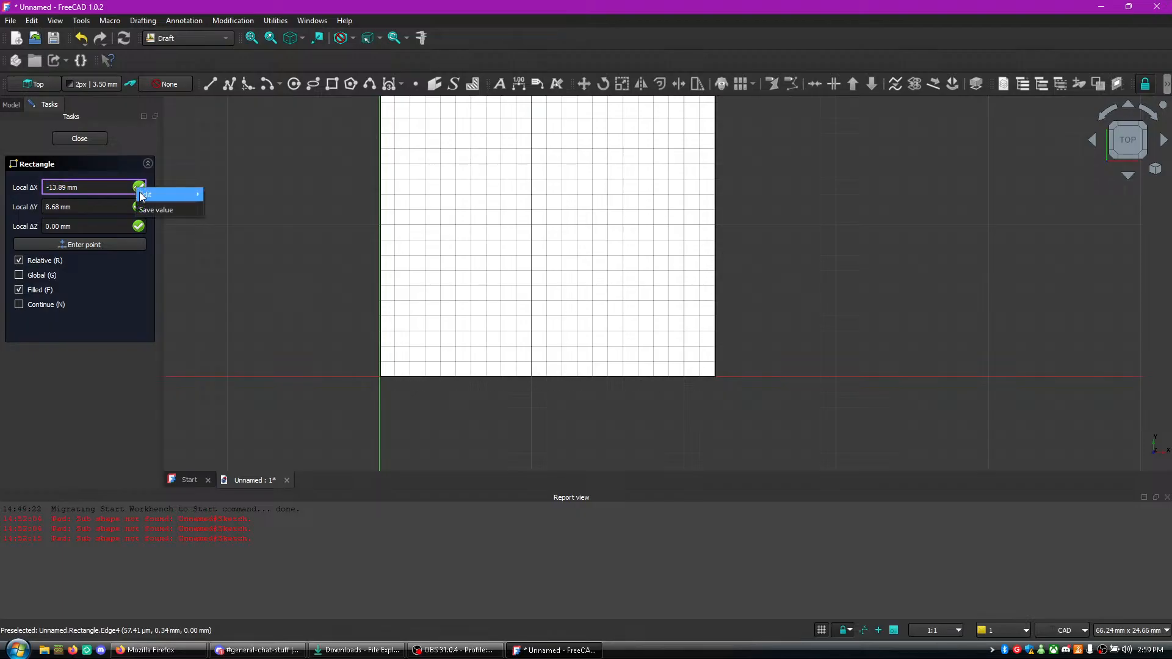
click(159, 209)
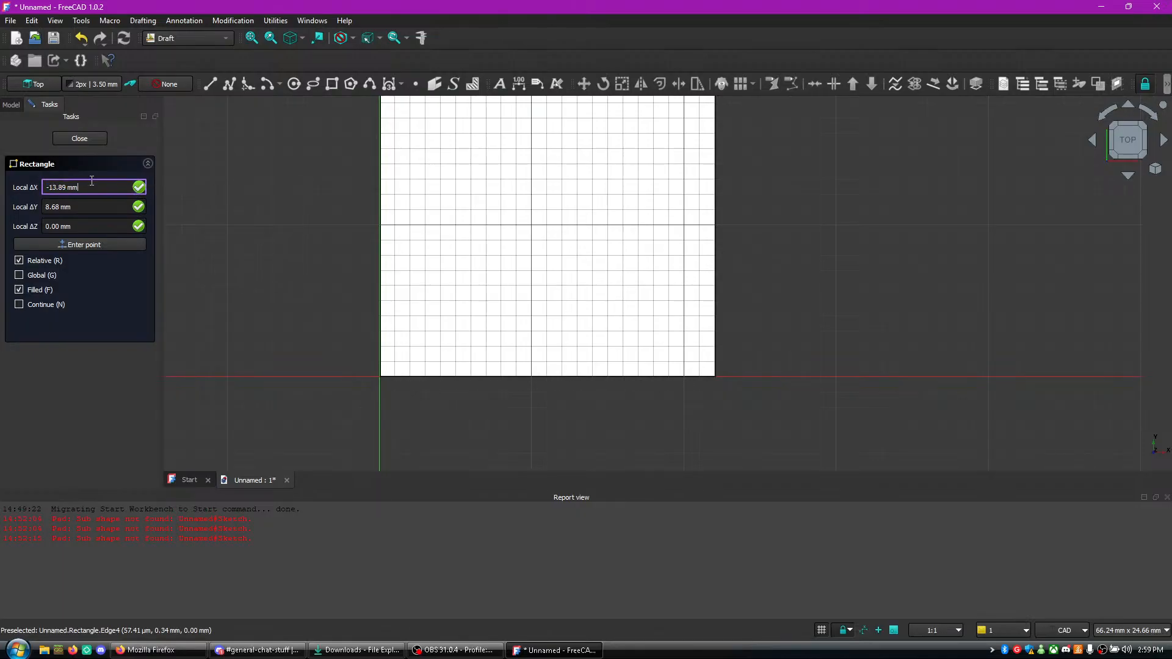
- Try to draw a filled rectangle about 1 by 2.4 mm with its first corner at X 1.5 mm, Y 2.2 mm and Z 11 mm
text(1.5)
key(Tab)
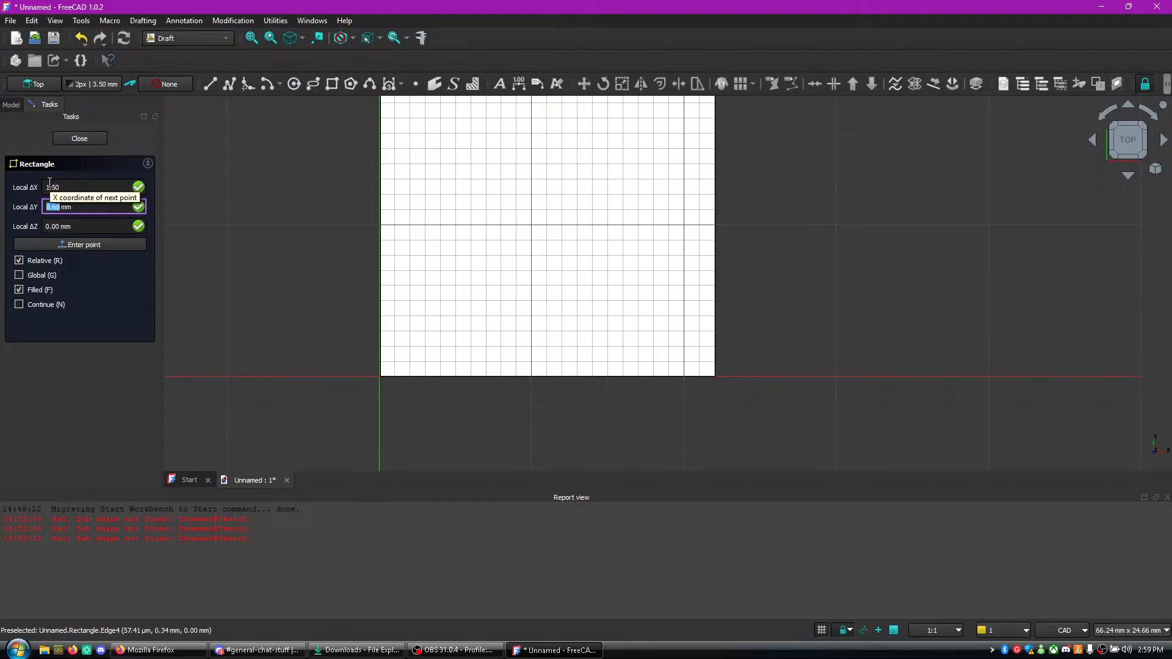
text(0.5)
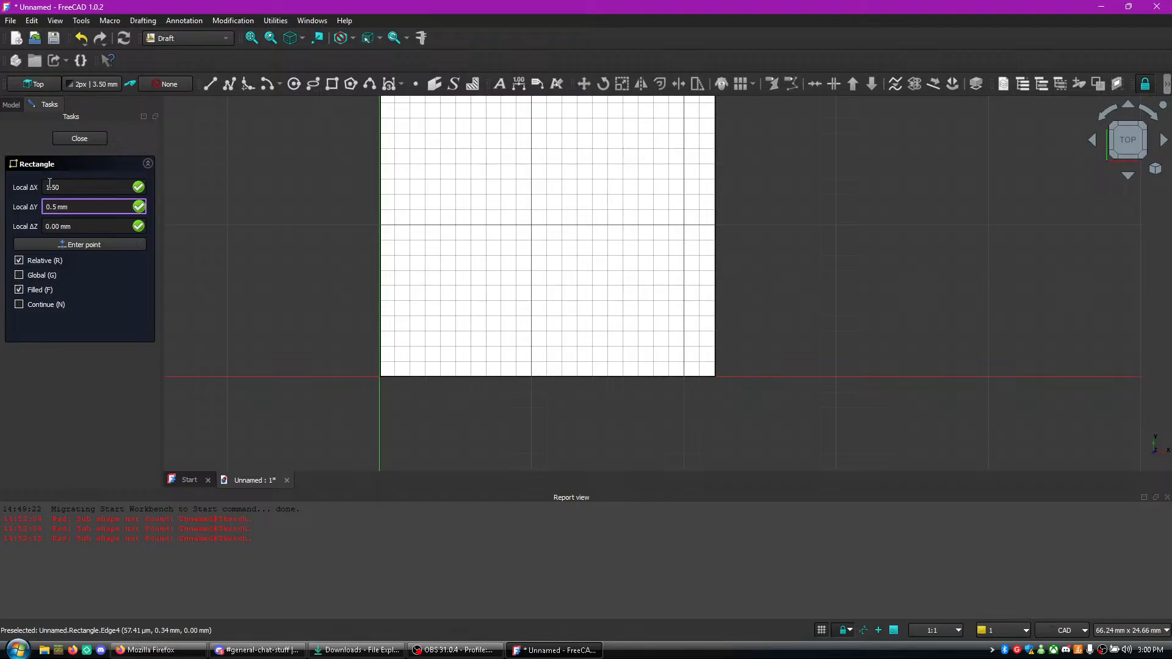
key(BackSpace)
text(2)
key(BackSpace)
text(2)
key(Tab)
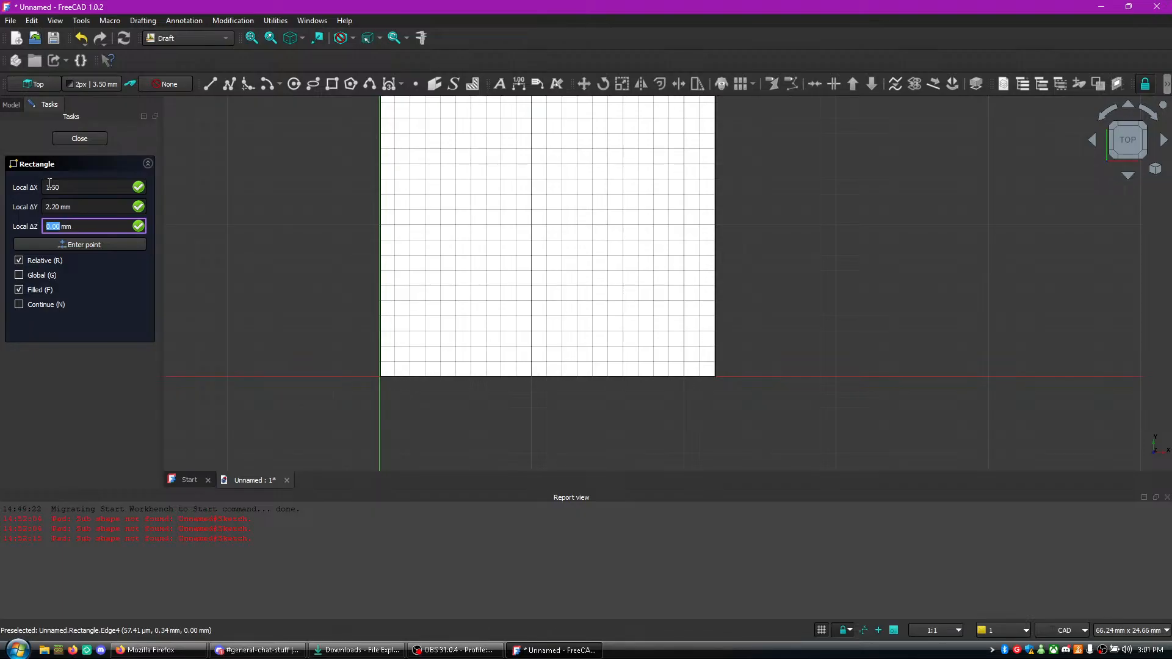
text(11)
click(57, 249)
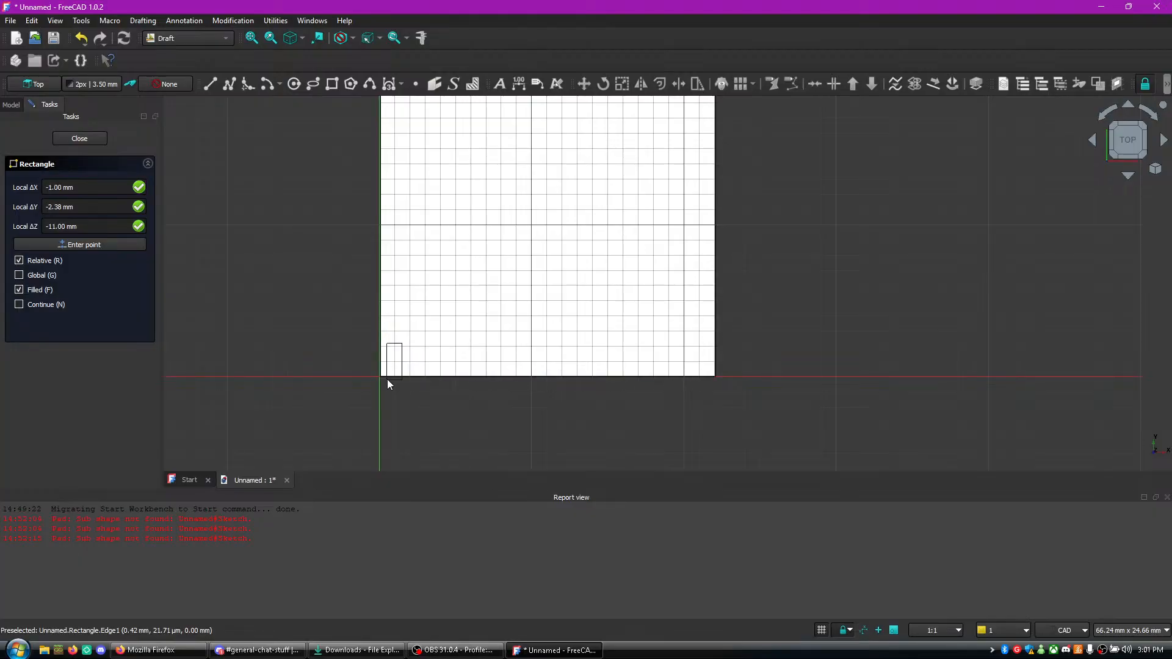
click(387, 379)
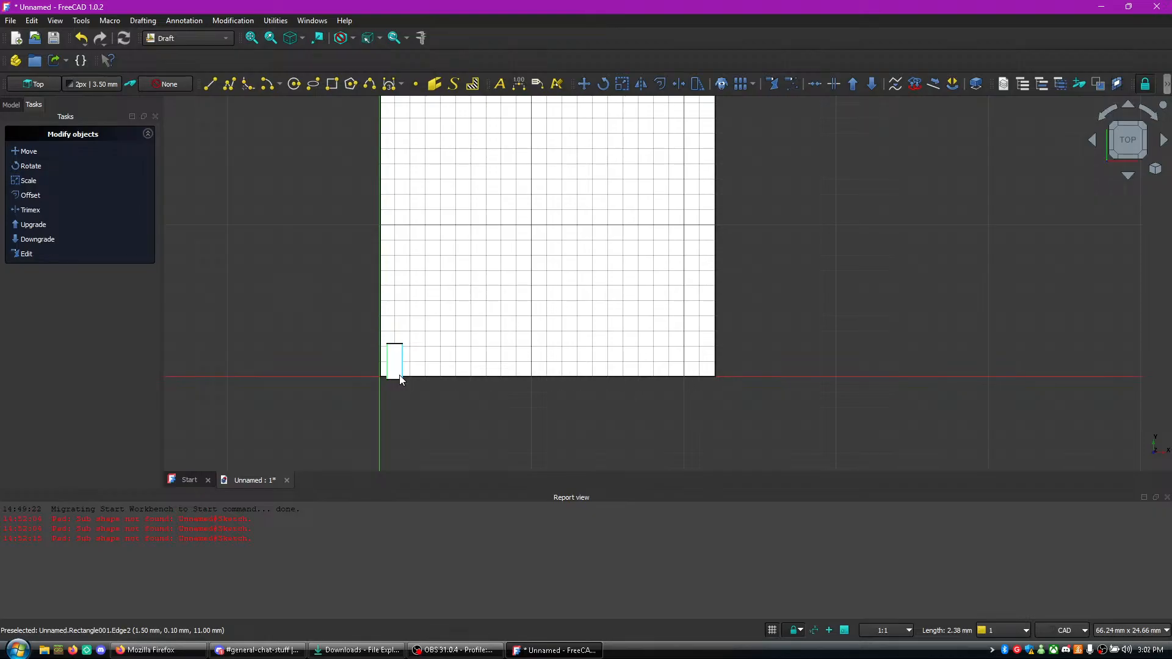
key(ctrl+z)
- Draw a filled rectangle about 1 mm wide and 2.5 mm high on the large rectangle's lower edge, near the origin
click(33, 177)
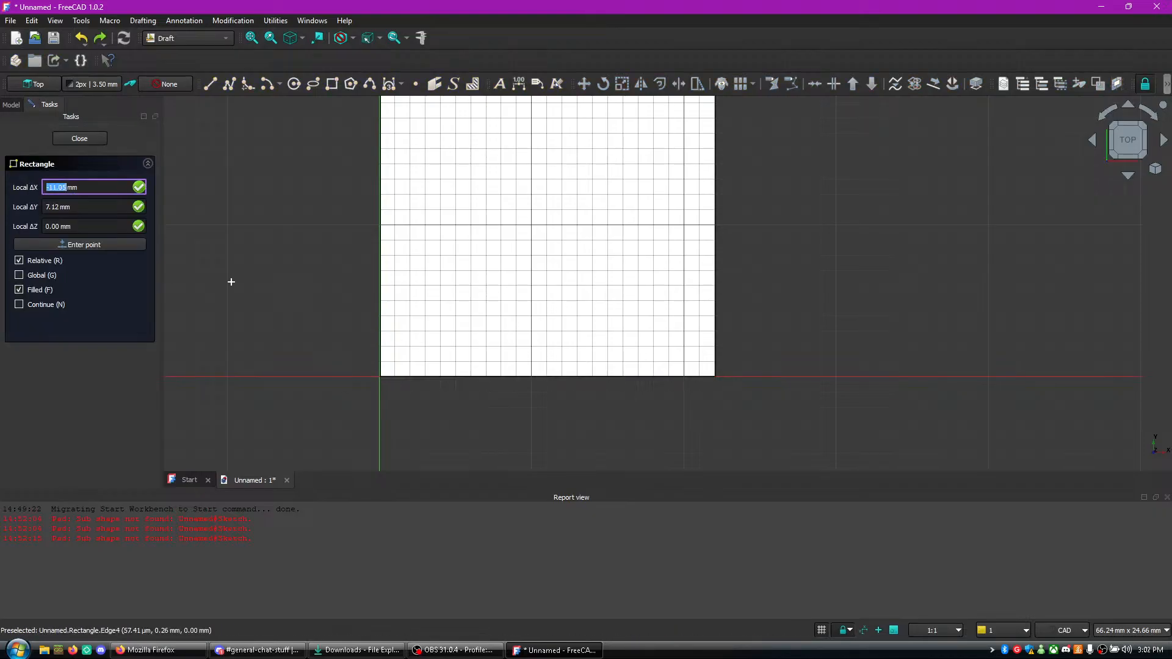
click(392, 378)
click(408, 342)
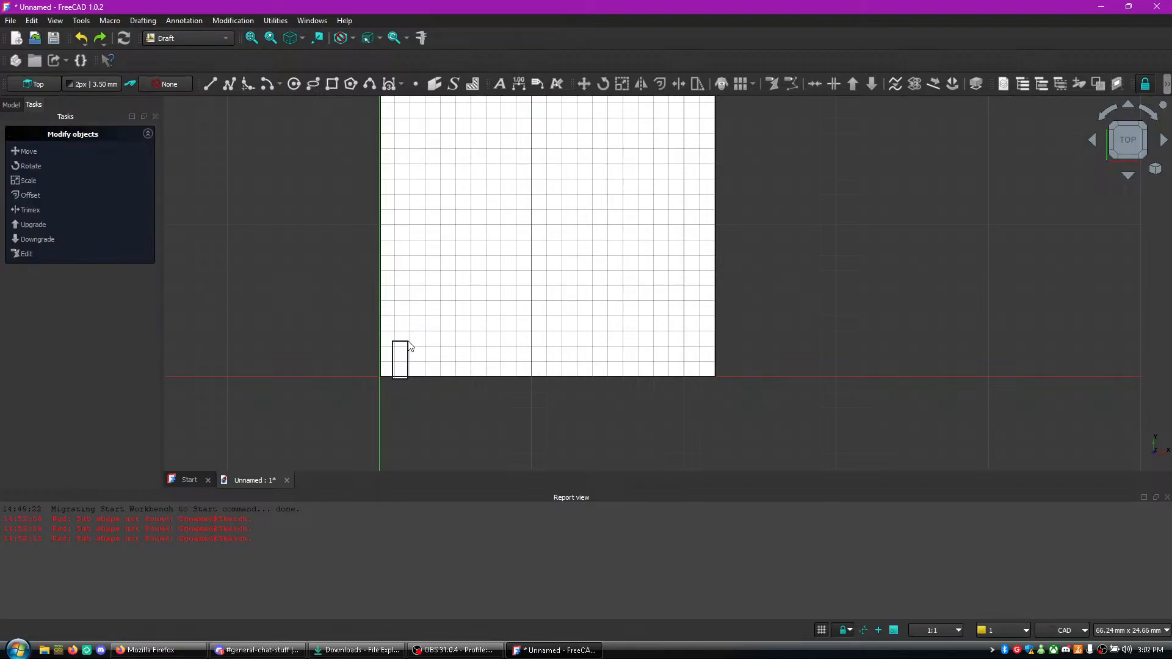
- Move the small rectangle along Y so its lower edge meets the large rectangle's lower edge
click(266, 39)
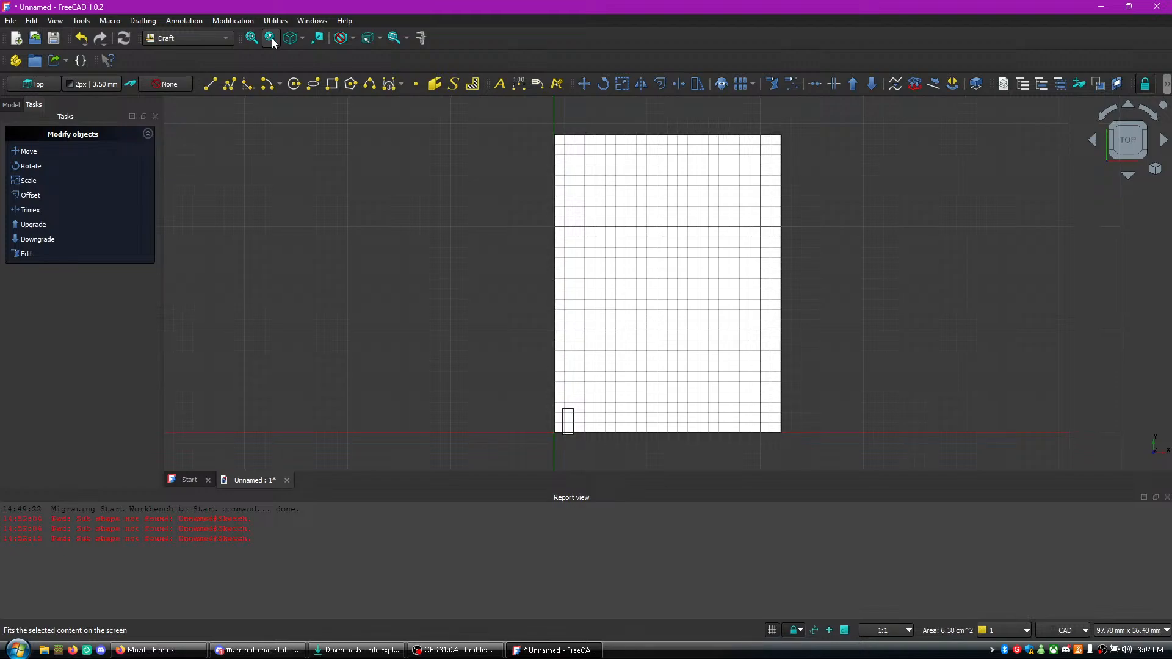
scroll(526, 249, up, 6)
scroll(680, 350, down, 2)
scroll(773, 292, down, 1)
middle_drag(772, 292, 706, 309)
scroll(706, 309, up, 3)
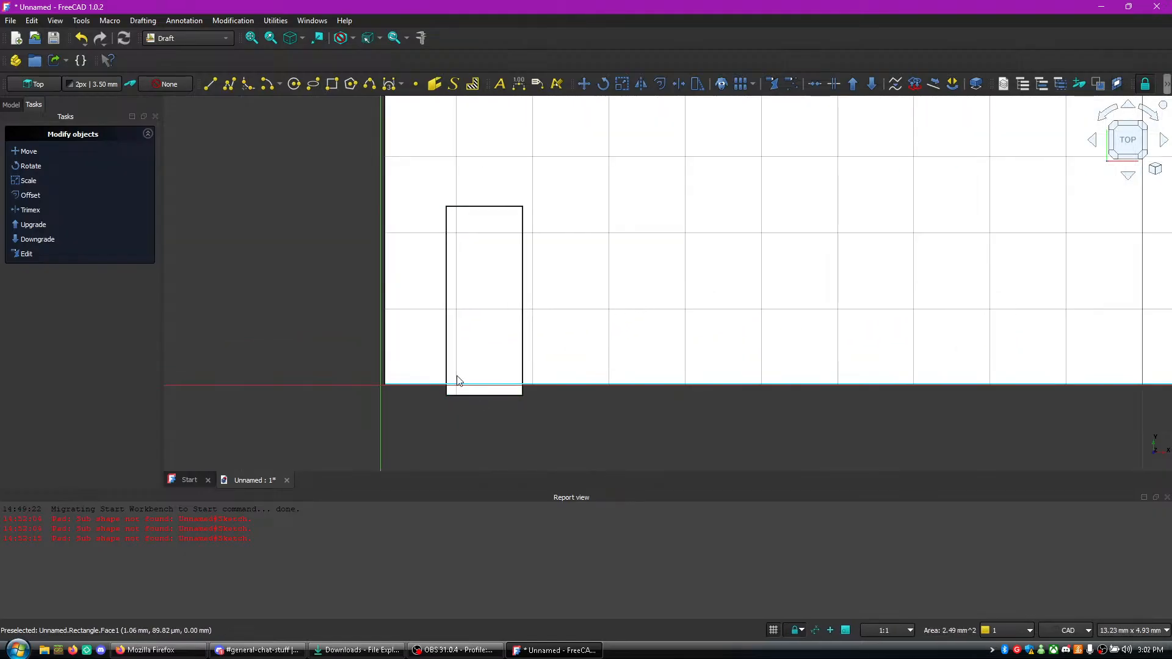
click(29, 153)
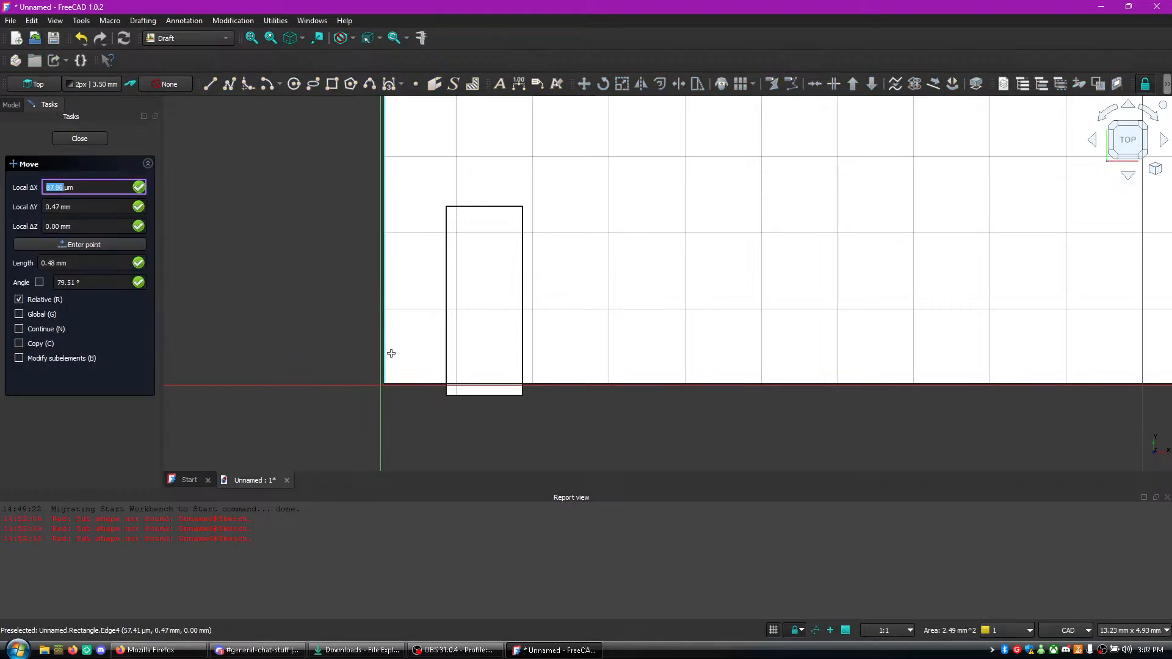
click(466, 394)
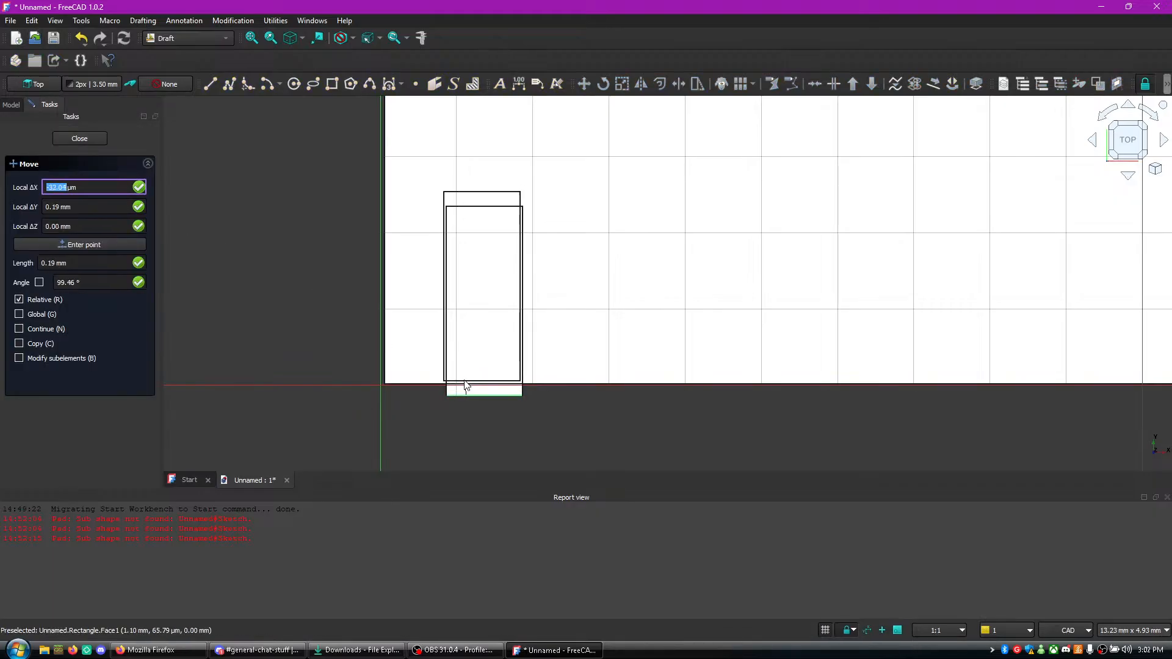
key(y)
click(466, 384)
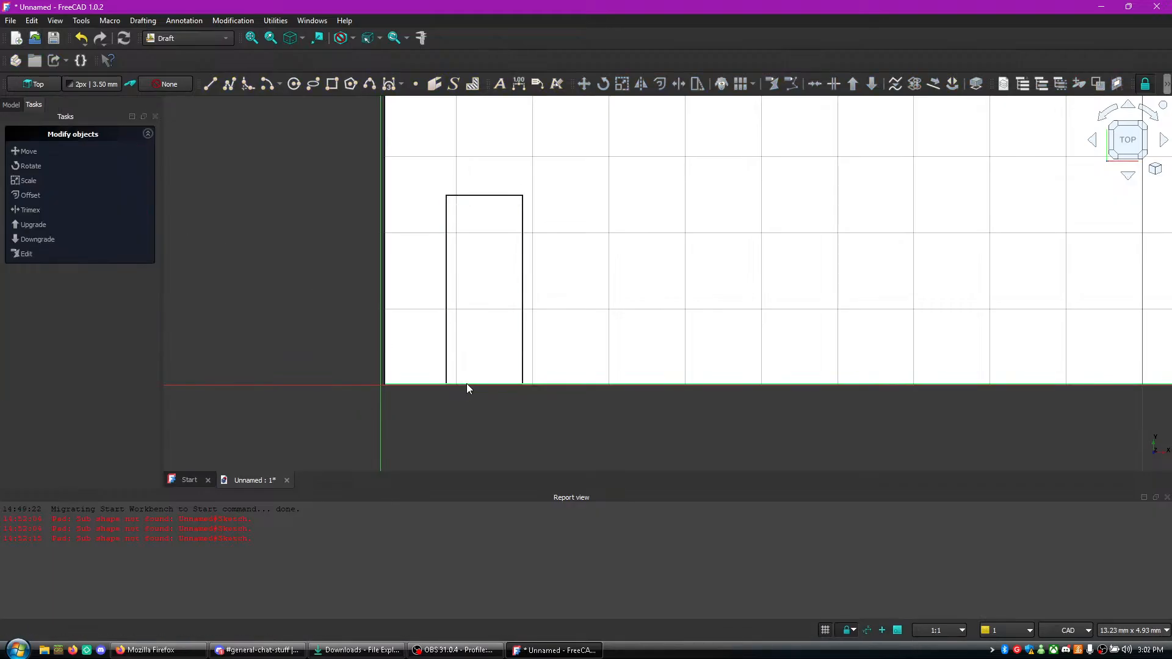
- Downgrade the small rectangle to separate edges and upgrade it back into a face
right_click(469, 321)
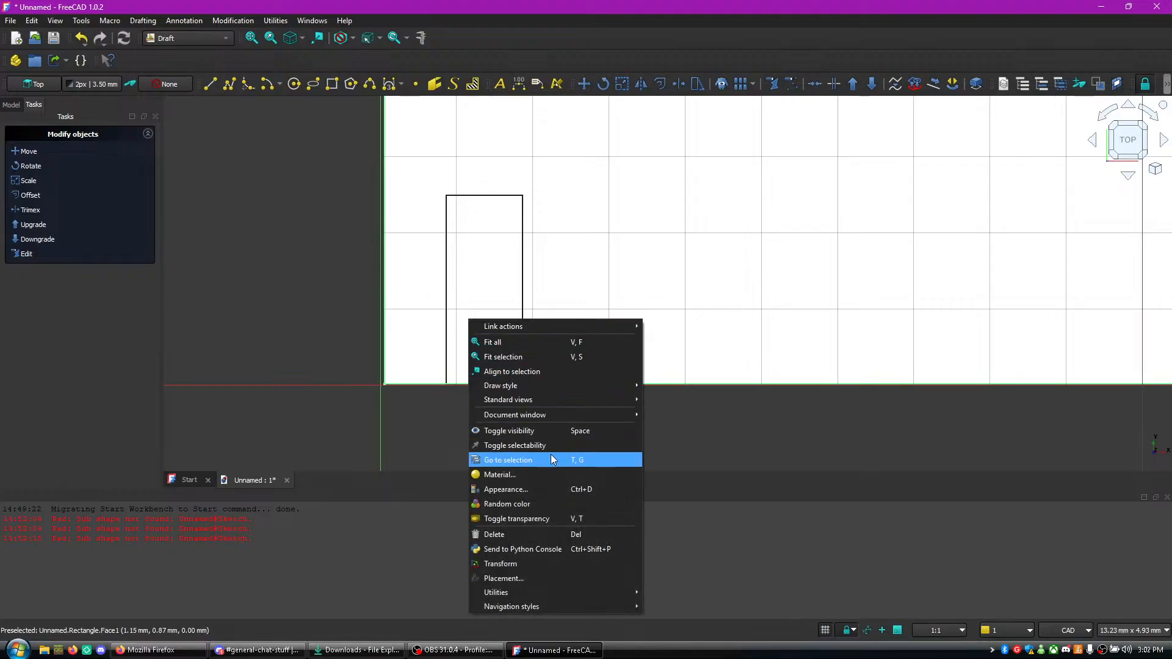
click(634, 287)
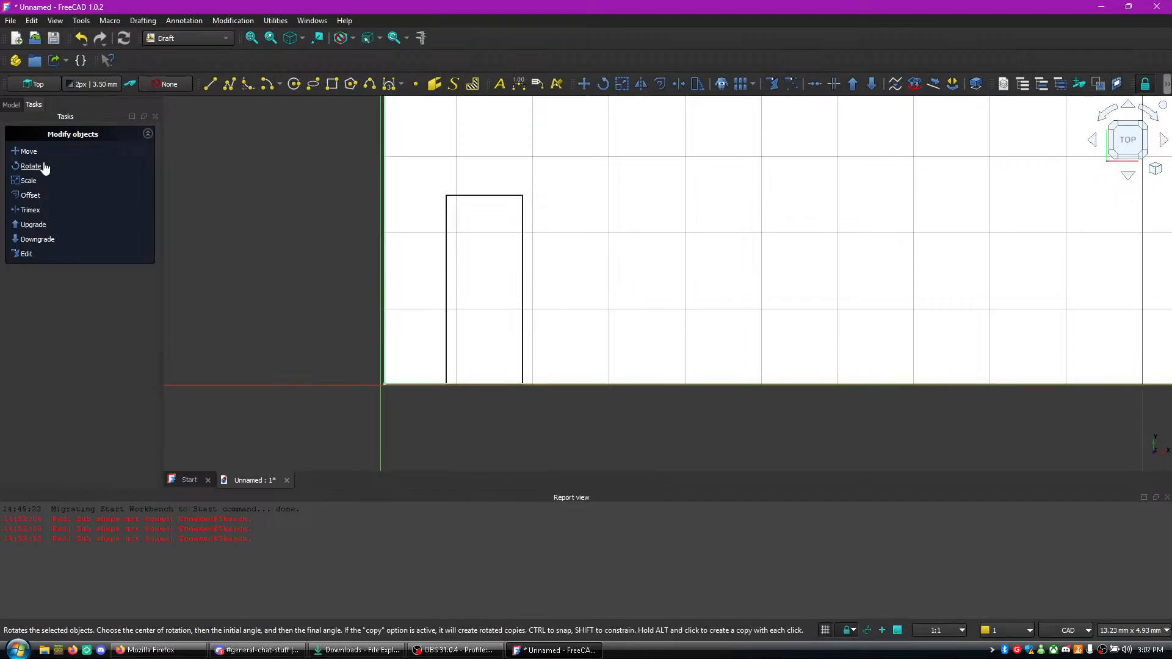
click(486, 276)
click(27, 240)
click(28, 241)
click(33, 228)
click(33, 228)
click(33, 227)
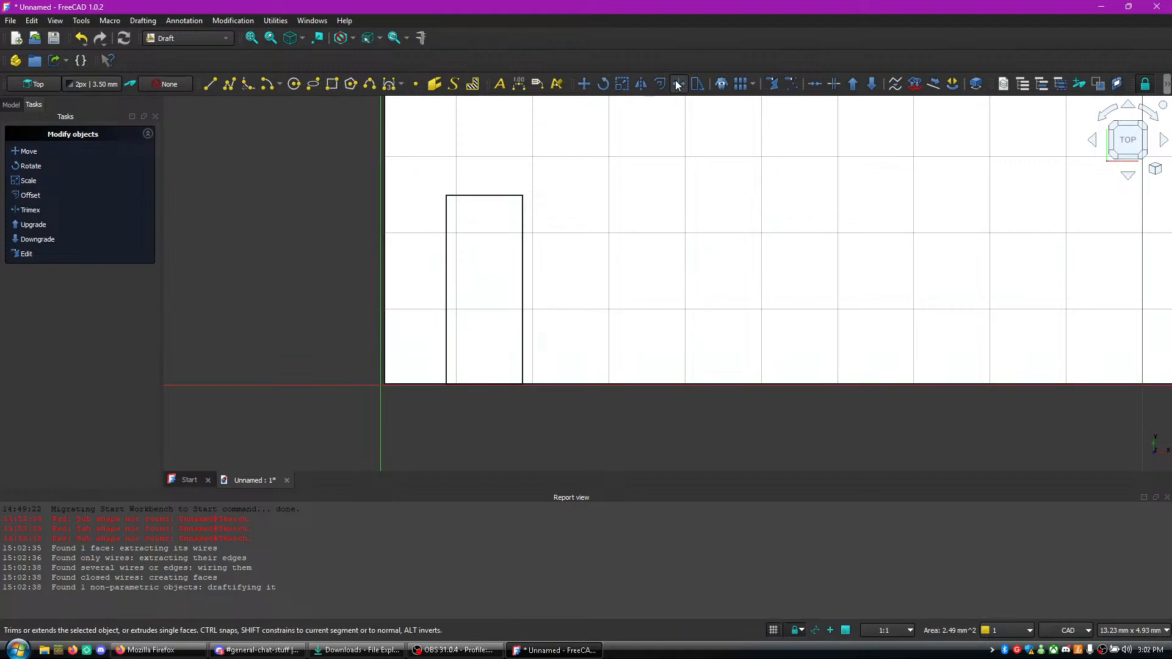
- Switch to Firefox and search in a new tab for "freecad group two shapes together"
click(155, 651)
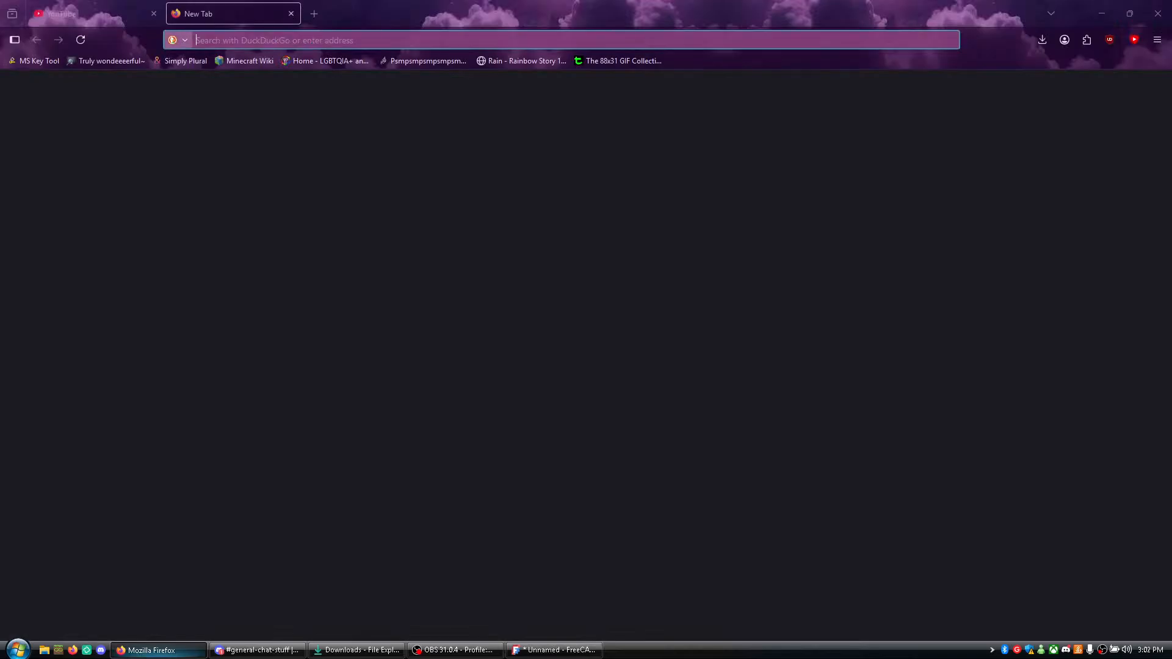
key(ctrl+f)
key(ctrl+w)
key(ctrl+t)
text(freea)
key(BackSpace)
text(cad group two)
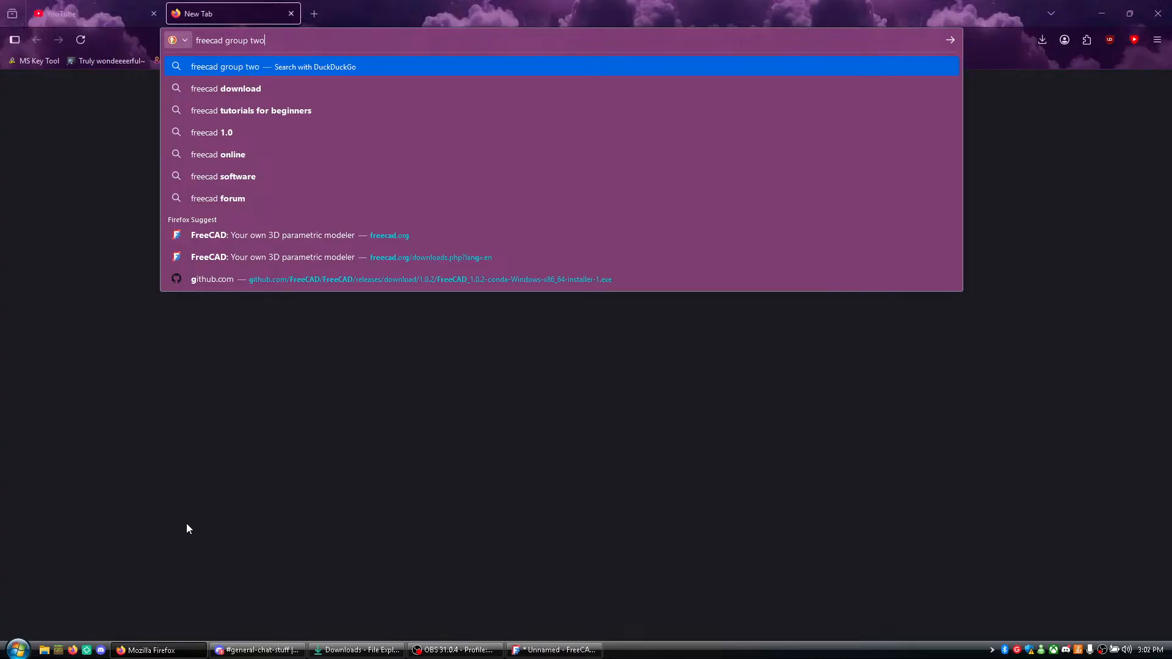
text( shapes together)
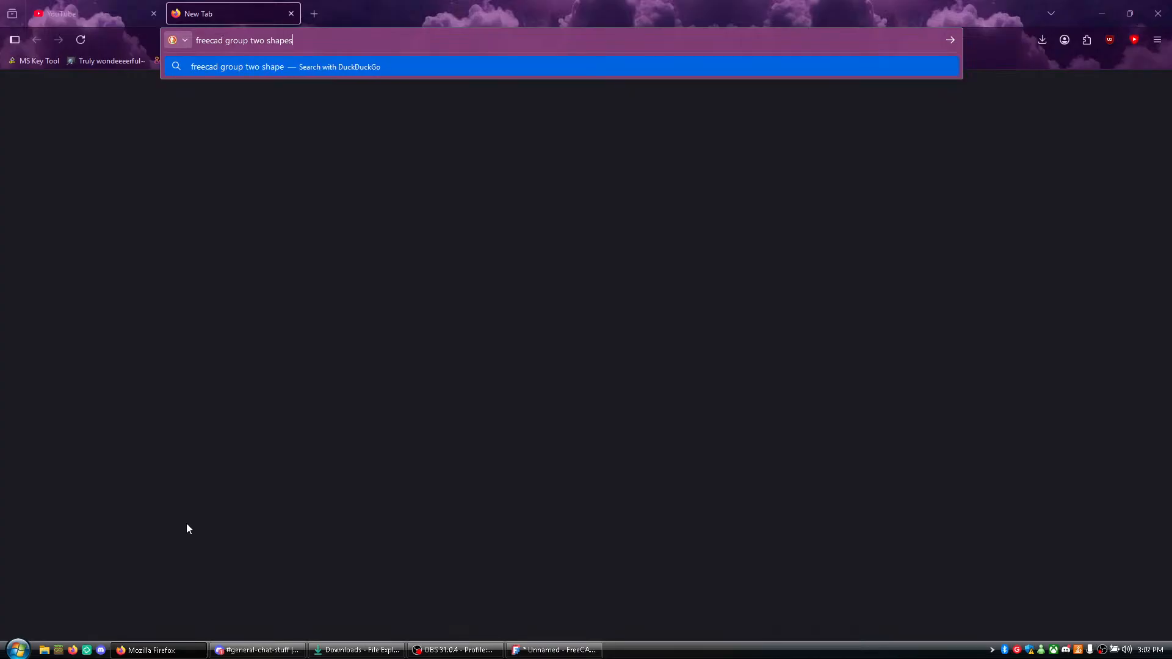
key(Return)
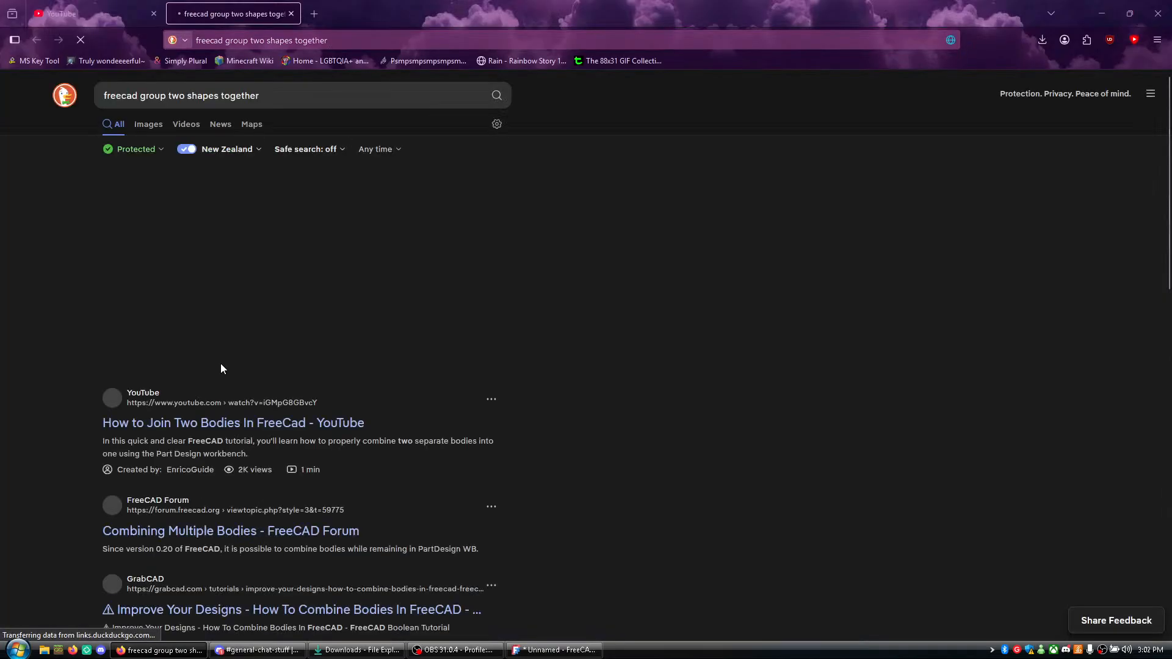
- Open the FreeCAD Forum thread "Combining Multiple Bodies" from the search results and read its answers
scroll(498, 475, down, 1)
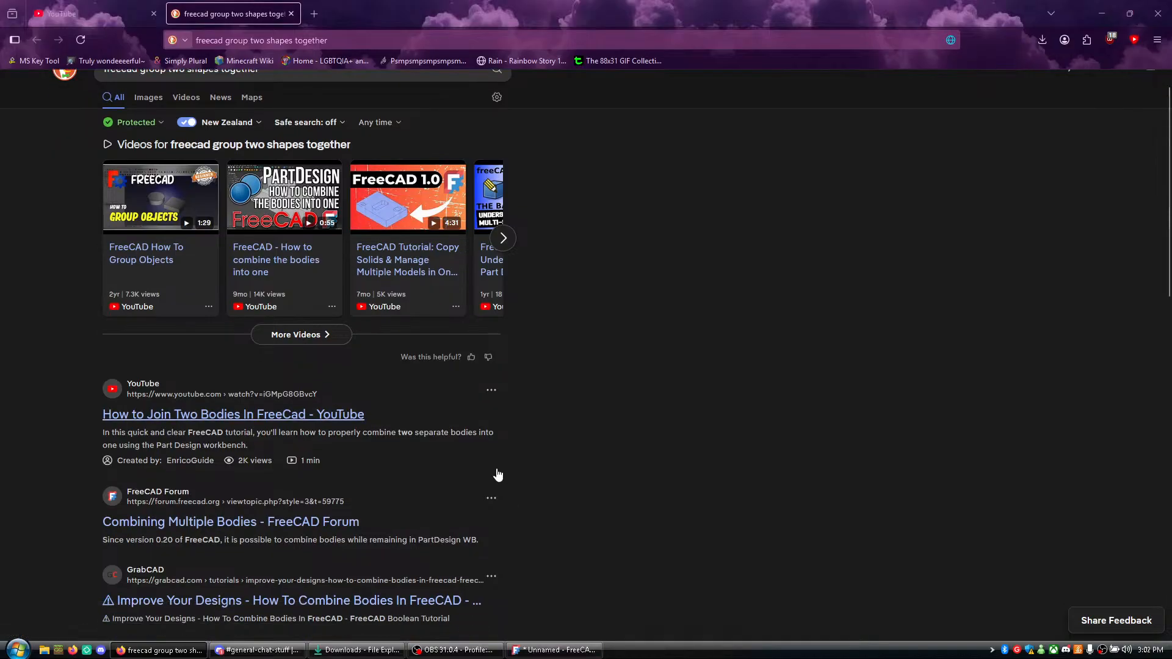
click(466, 498)
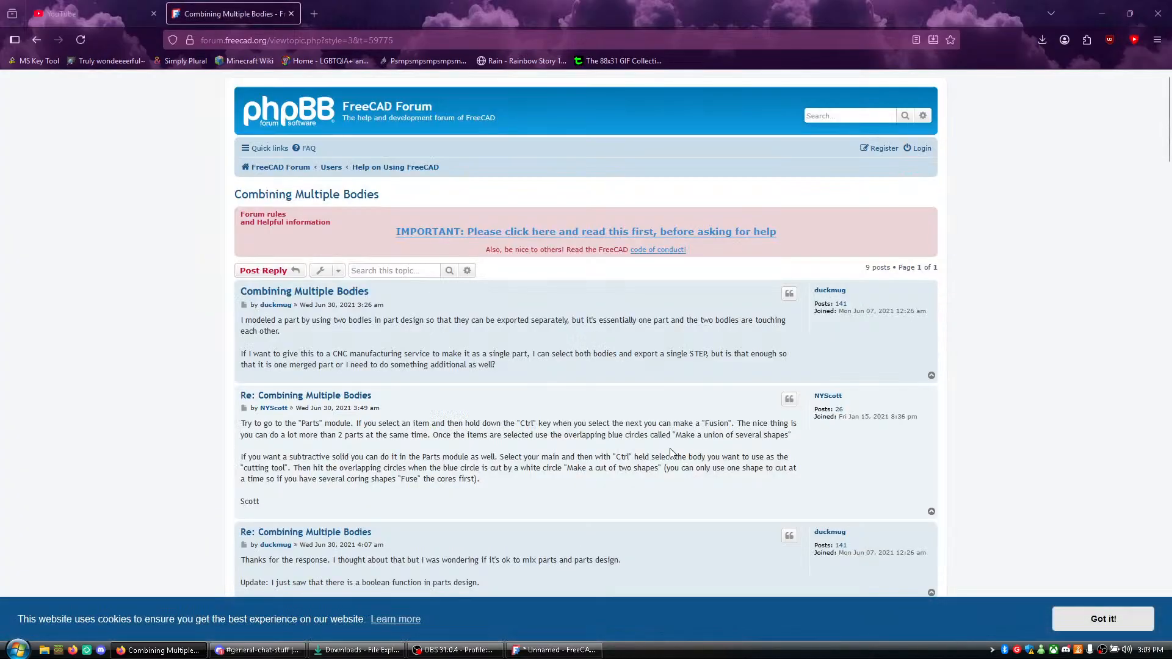
- Switch to FreeCAD and examine the commands offered for both shapes selected together and for the document itself
click(552, 651)
click(22, 108)
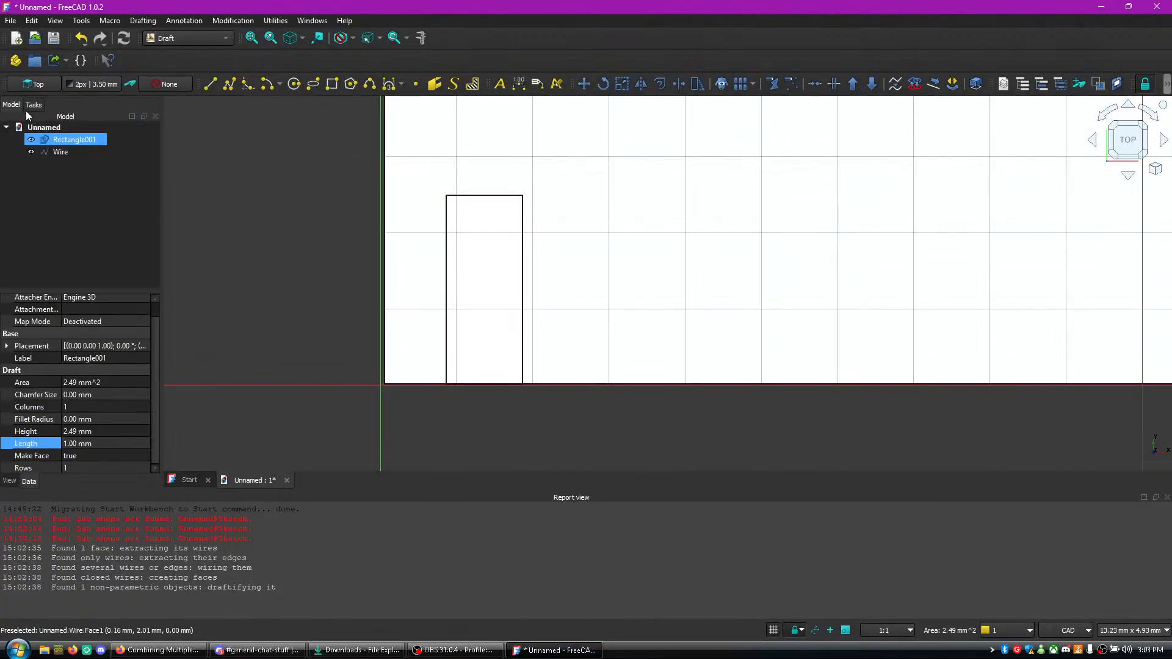
ctrl+click(60, 151)
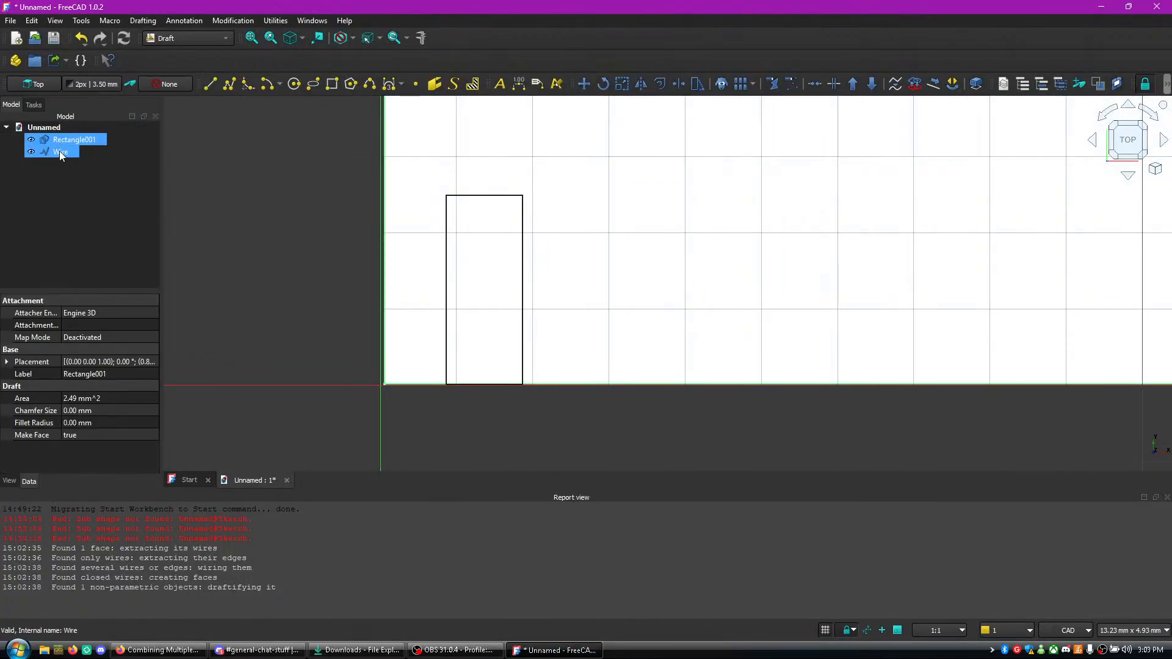
right_click(60, 152)
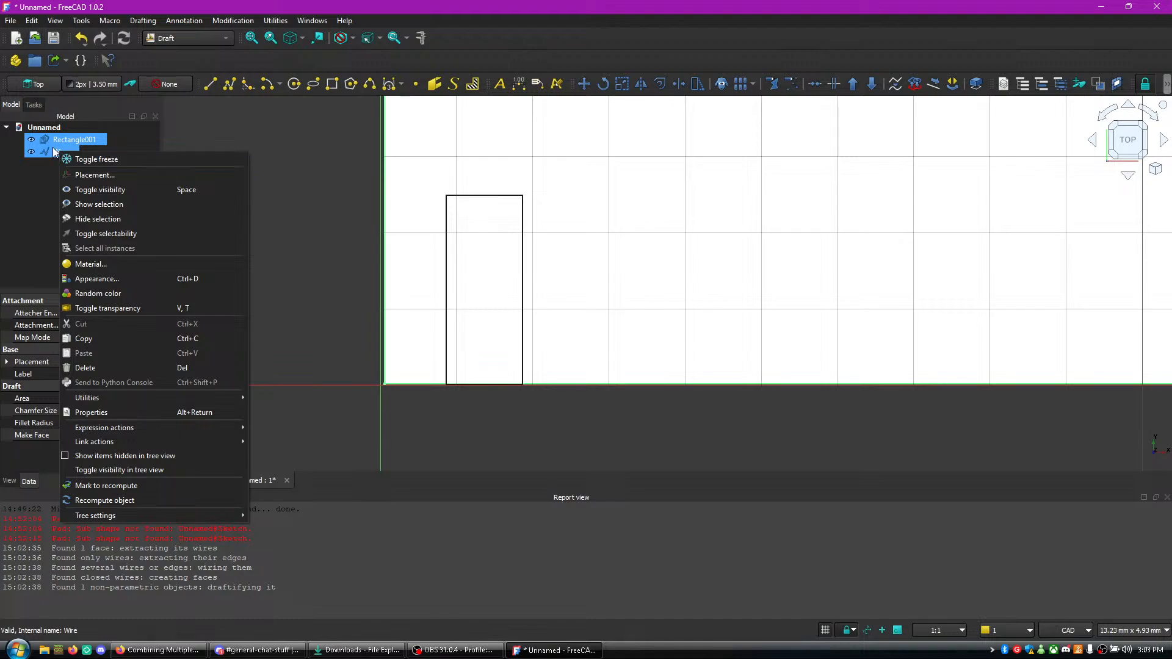
click(60, 139)
click(74, 142)
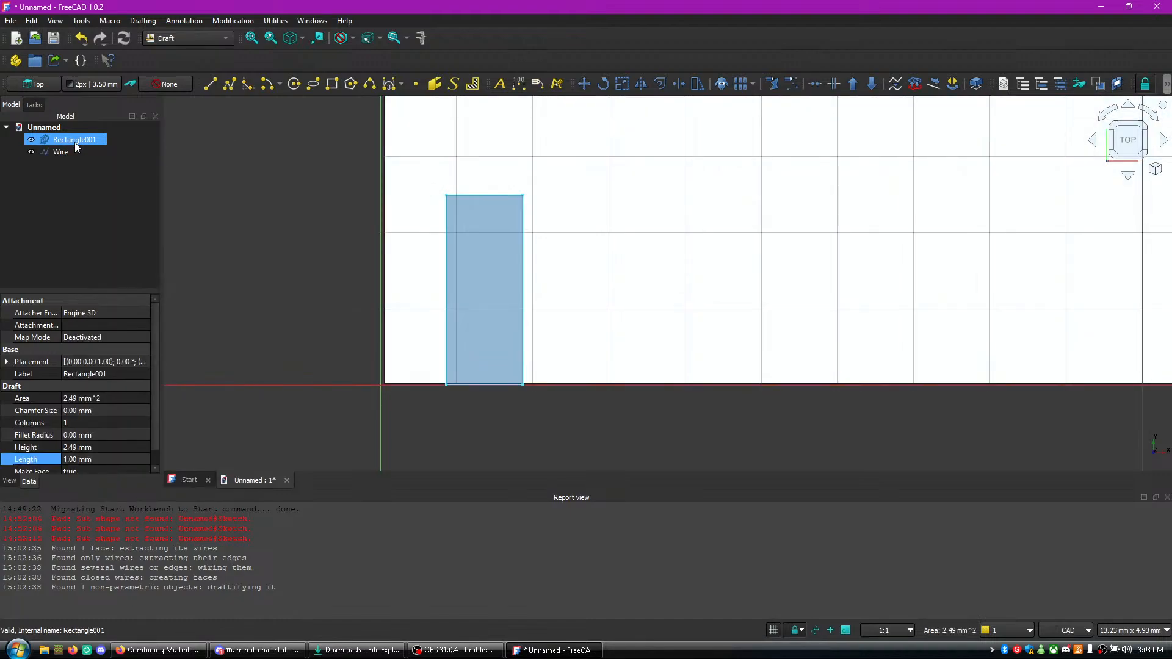
ctrl+click(67, 152)
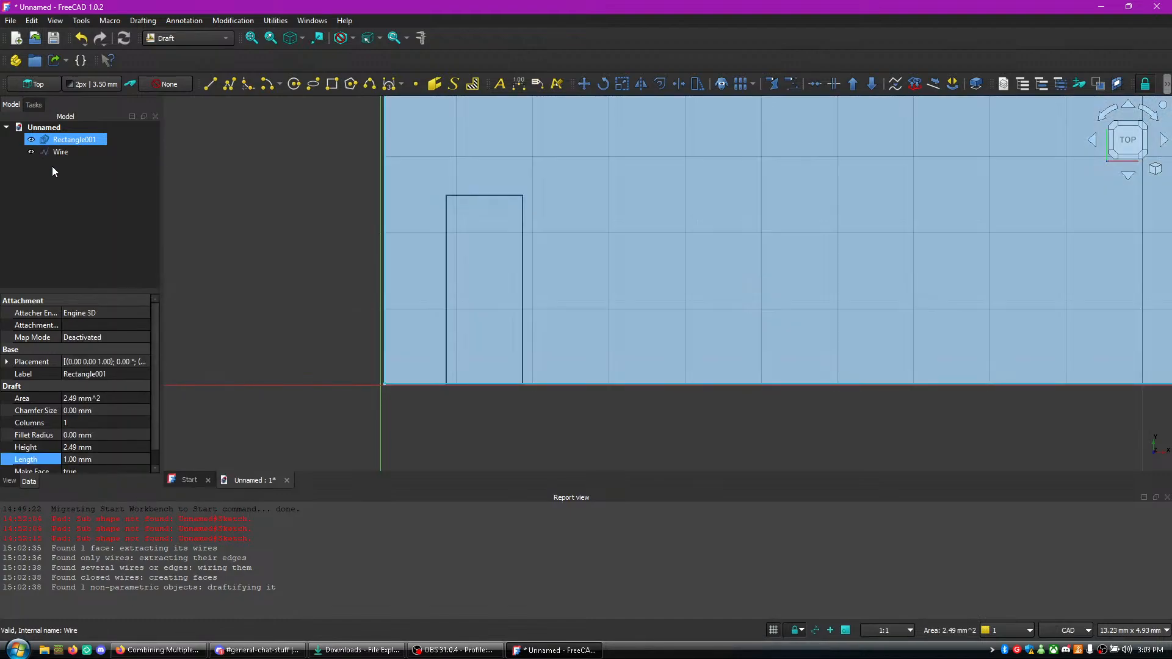
click(52, 157)
click(62, 141)
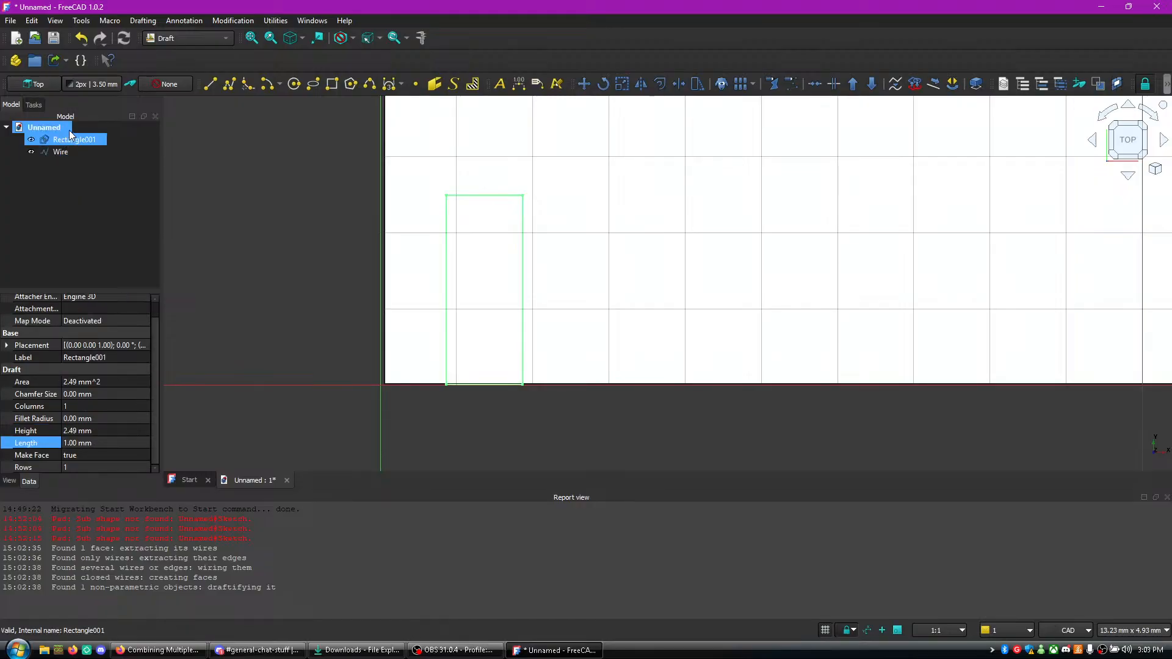
click(46, 153)
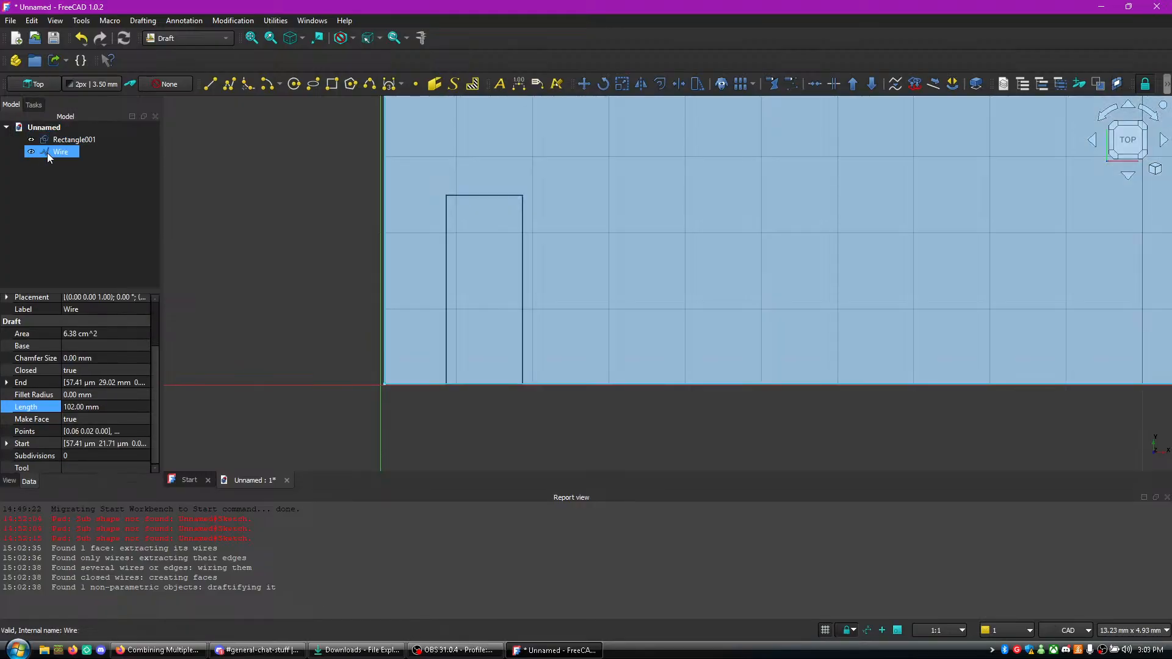
ctrl+click(61, 141)
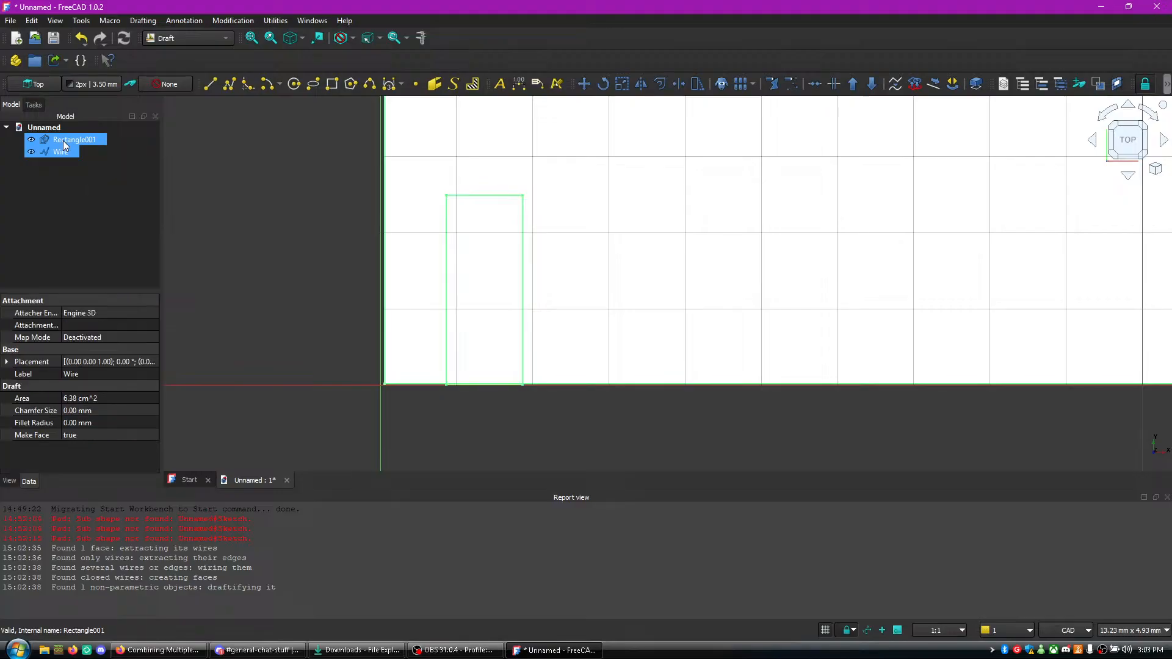
right_click(63, 141)
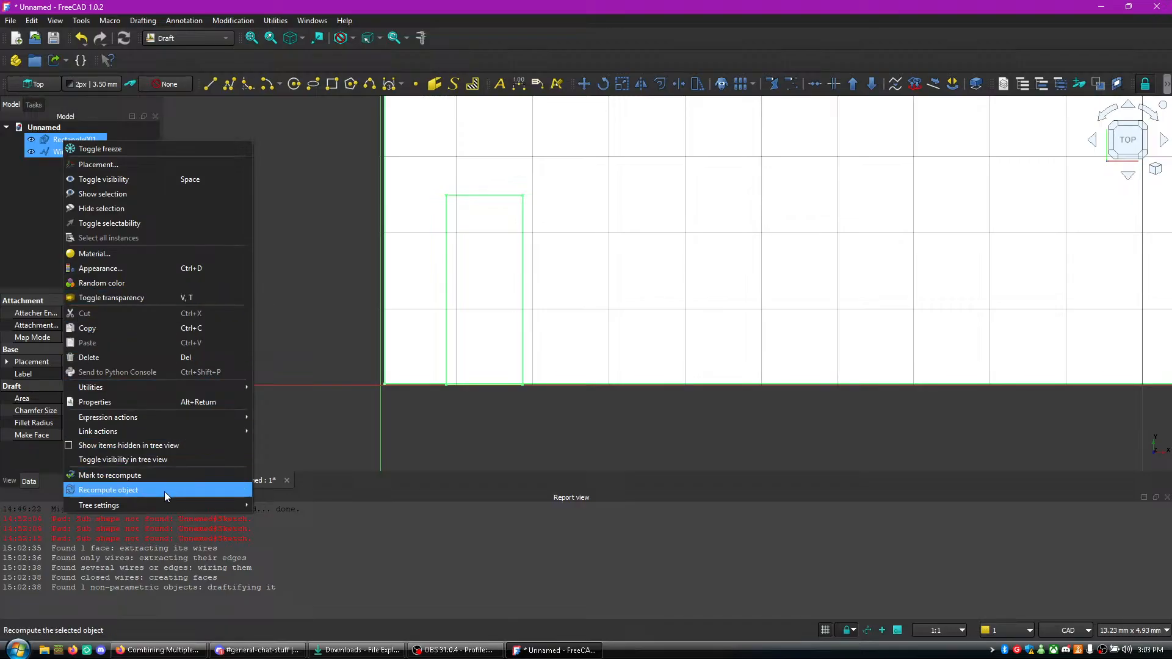
click(29, 126)
right_click(30, 124)
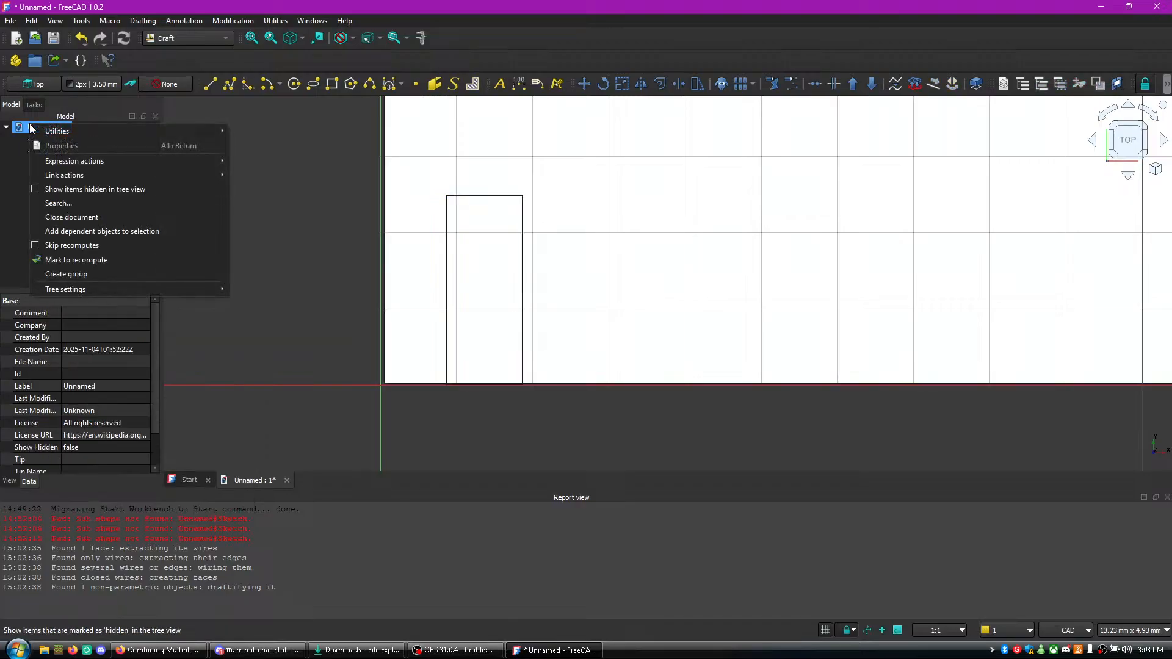
- Hide the large rectangle's wire and make it visible again
click(32, 149)
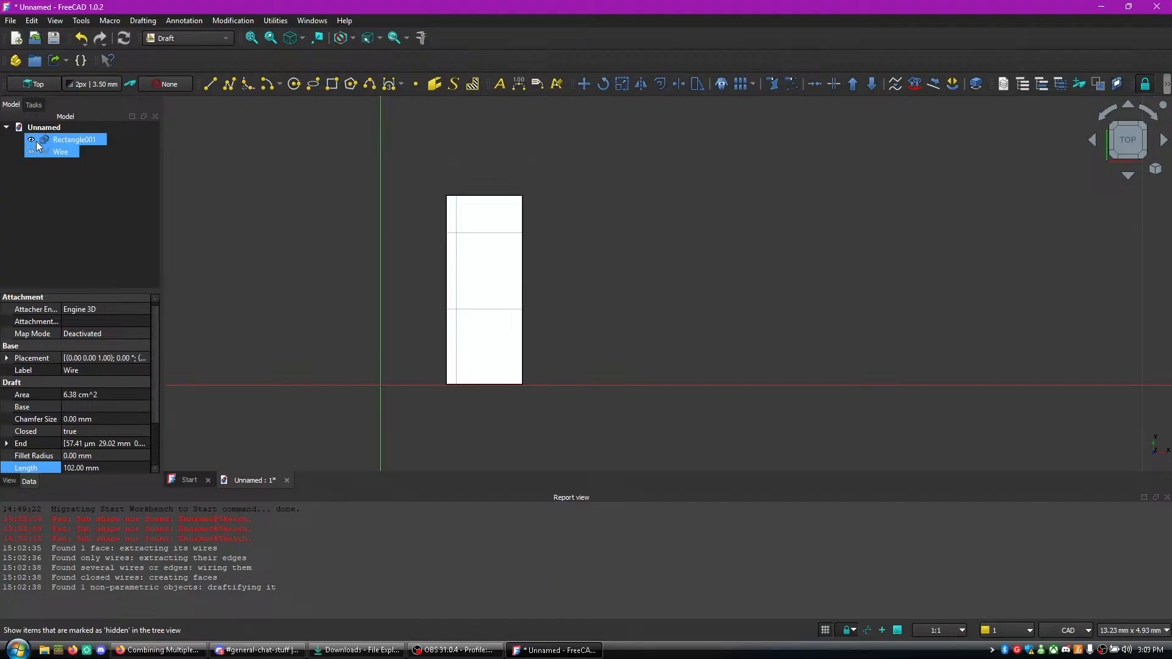
click(36, 141)
ctrl+click(45, 155)
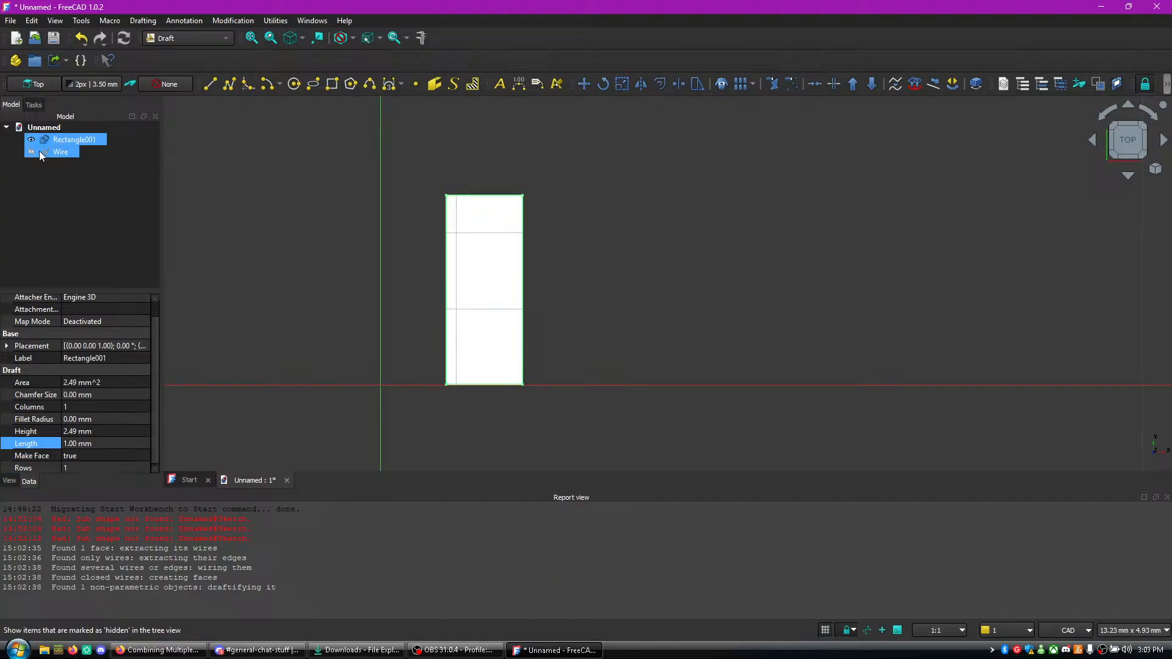
click(30, 152)
- Move the small rectangle about 0.45 mm in the negative X direction, constrained to the X axis
click(55, 141)
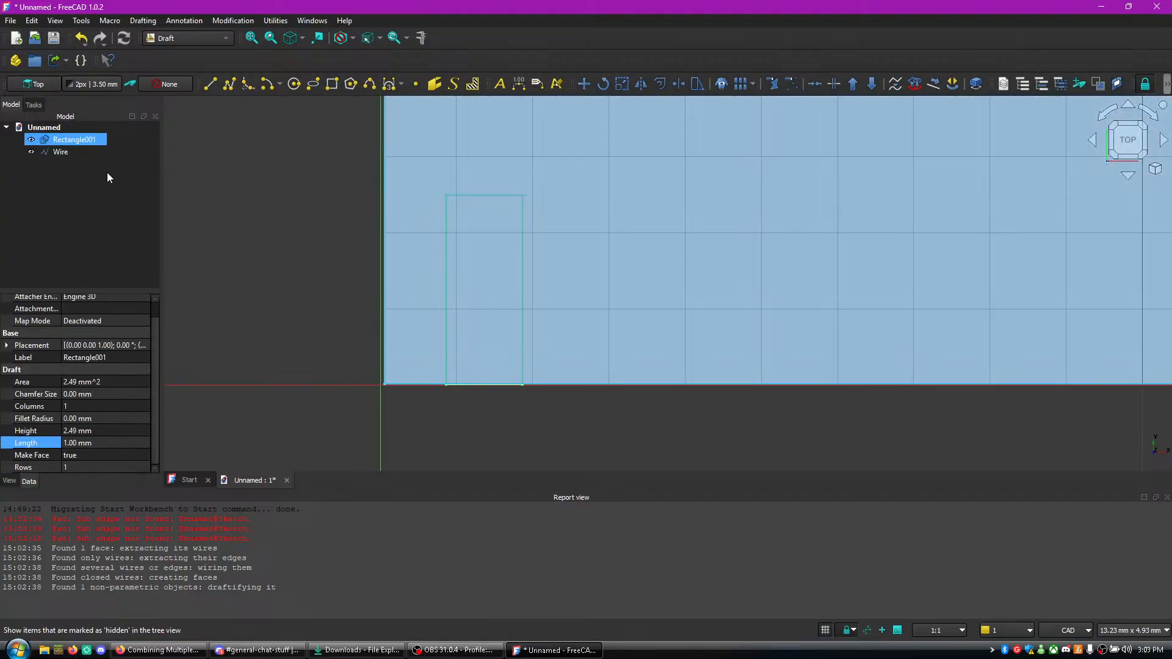
click(66, 154)
click(72, 140)
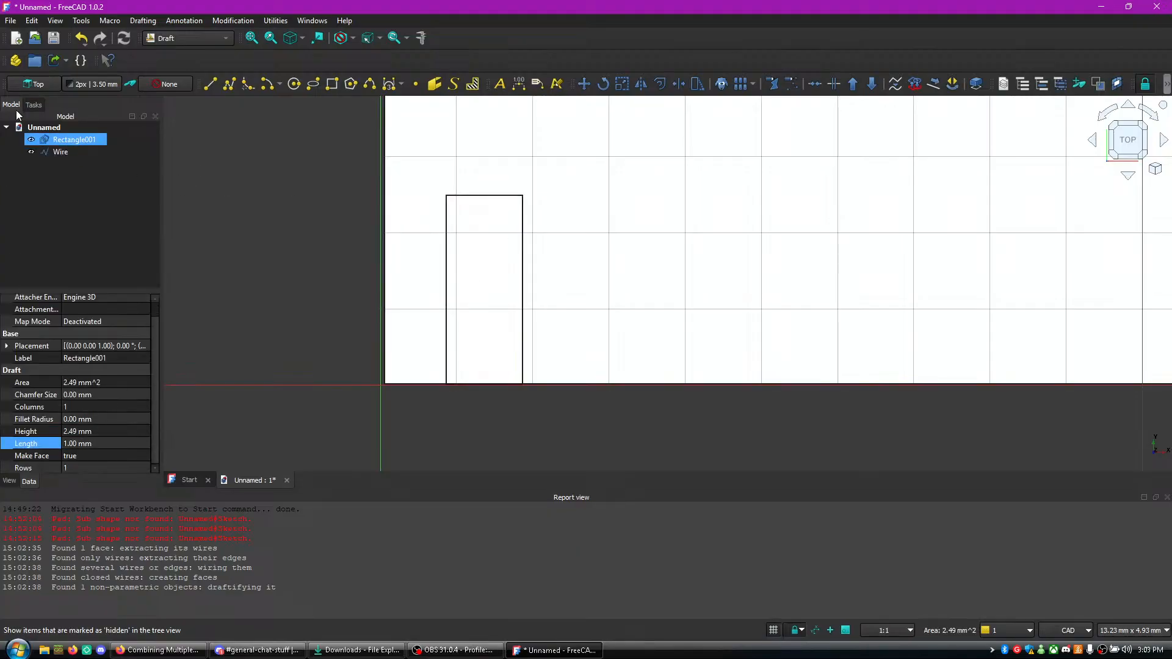
click(34, 107)
click(33, 153)
click(467, 272)
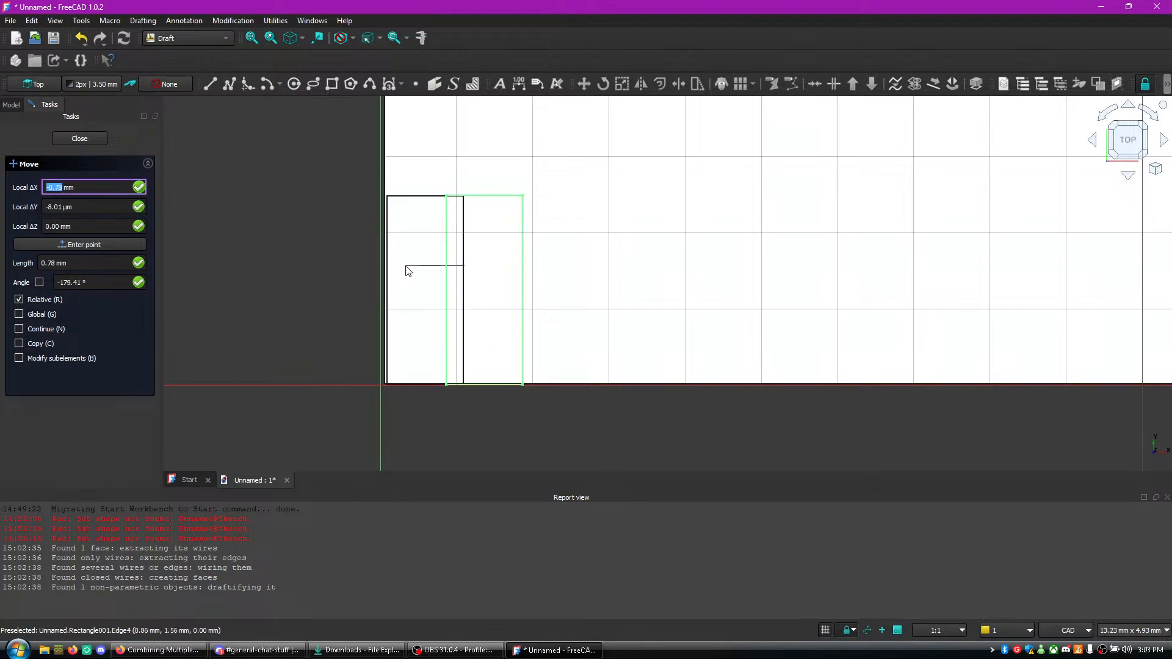
key(x)
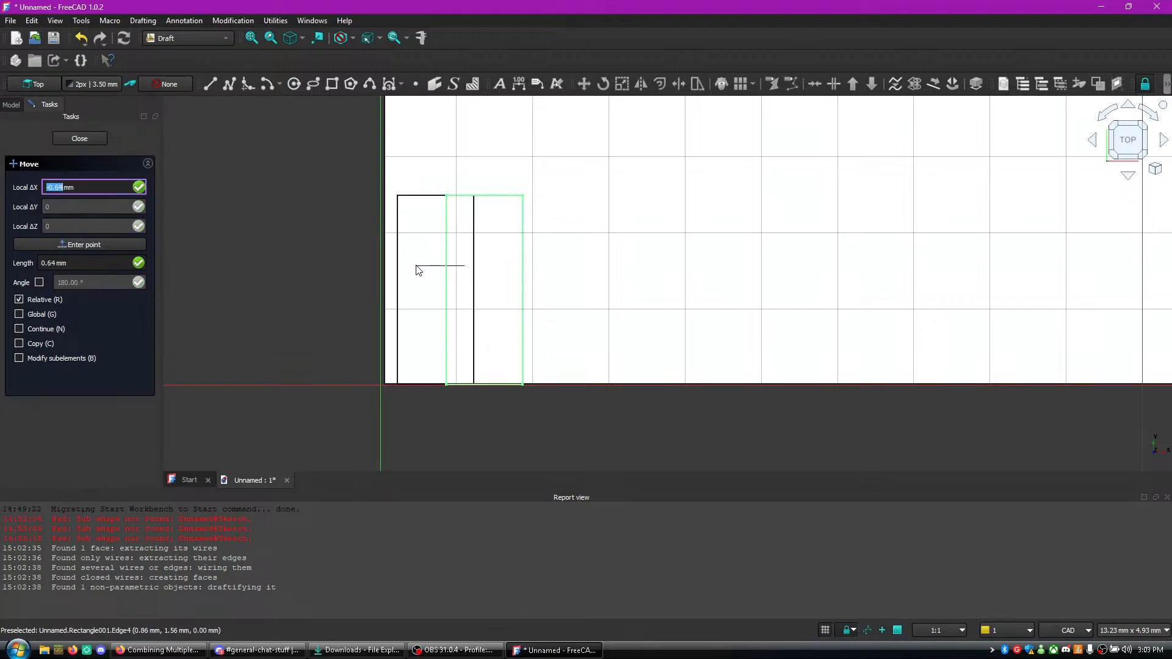
key(x)
key(x)
key(x)
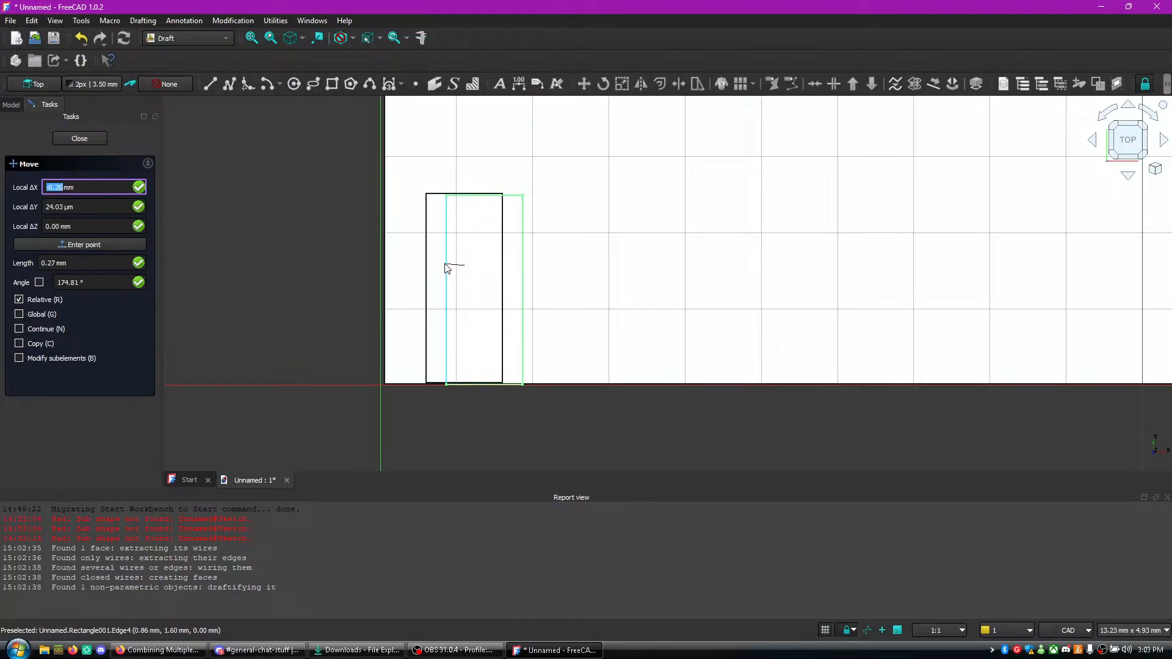
key(x)
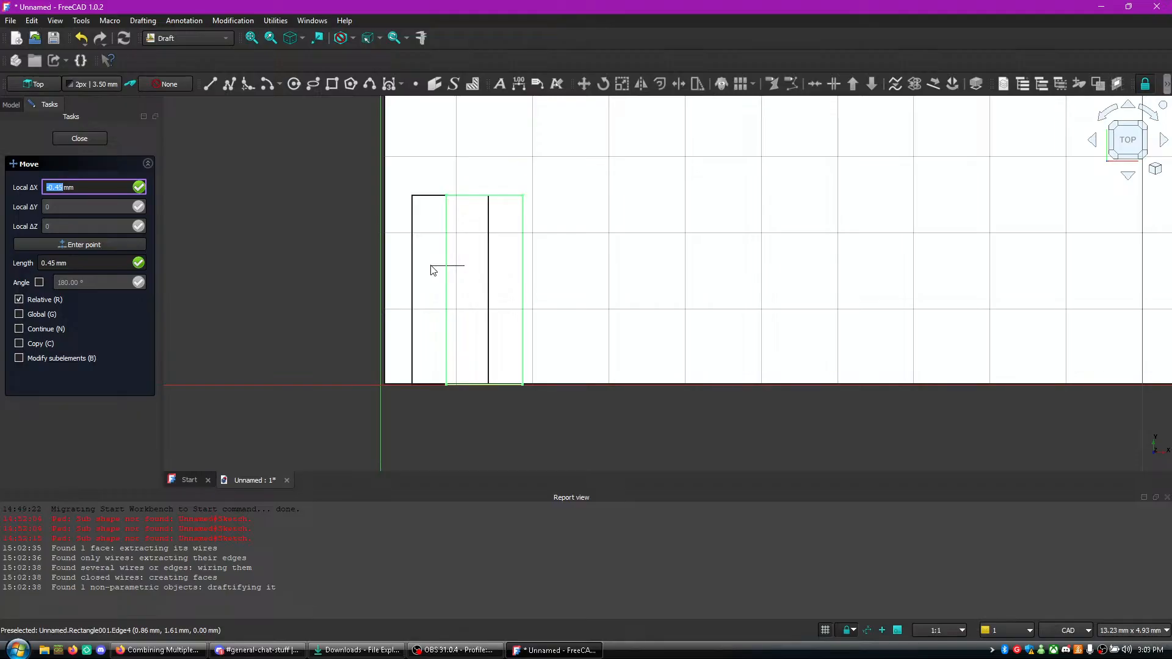
key(Escape)
right_click(434, 285)
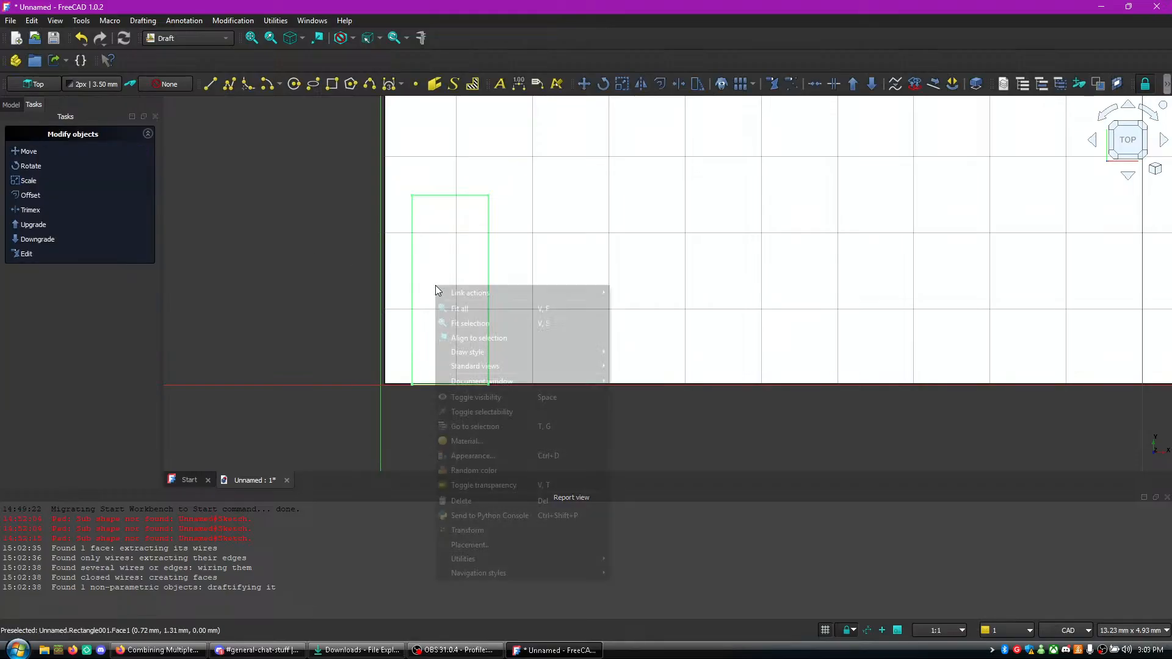
- Move the small rectangle by -1.5 mm in X, 1 mm in Y and -4 mm in Z
click(28, 152)
click(481, 277)
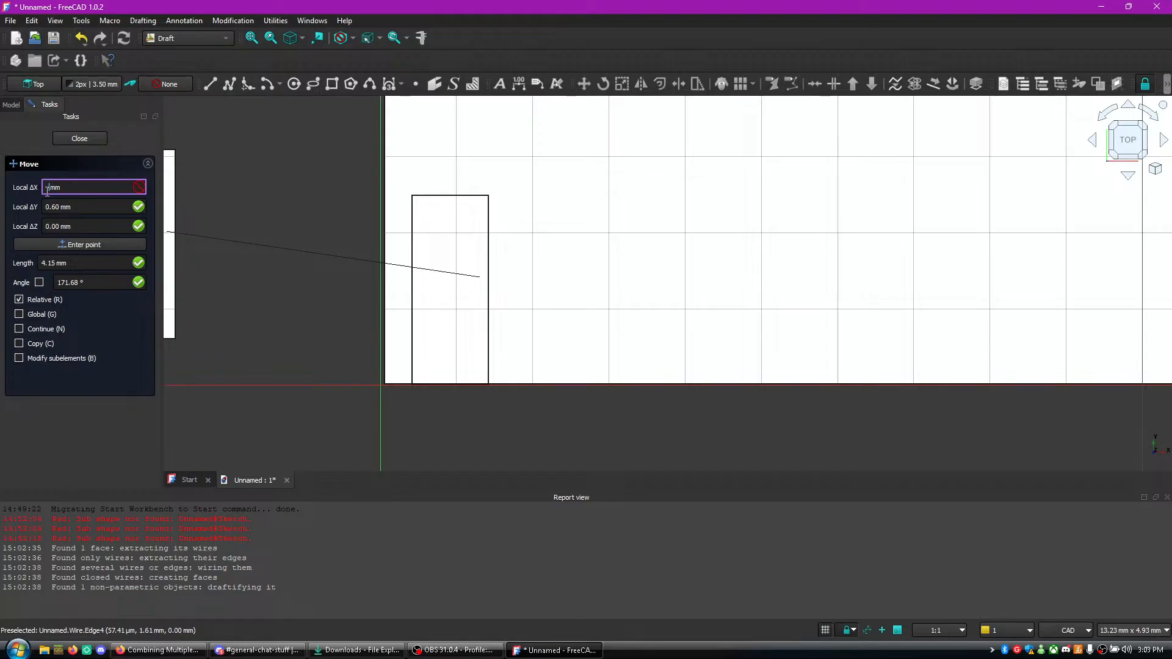
text(.0)
key(Tab)
text(5)
key(BackSpace)
text(5)
key(BackSpace)
text(1.50)
key(Tab)
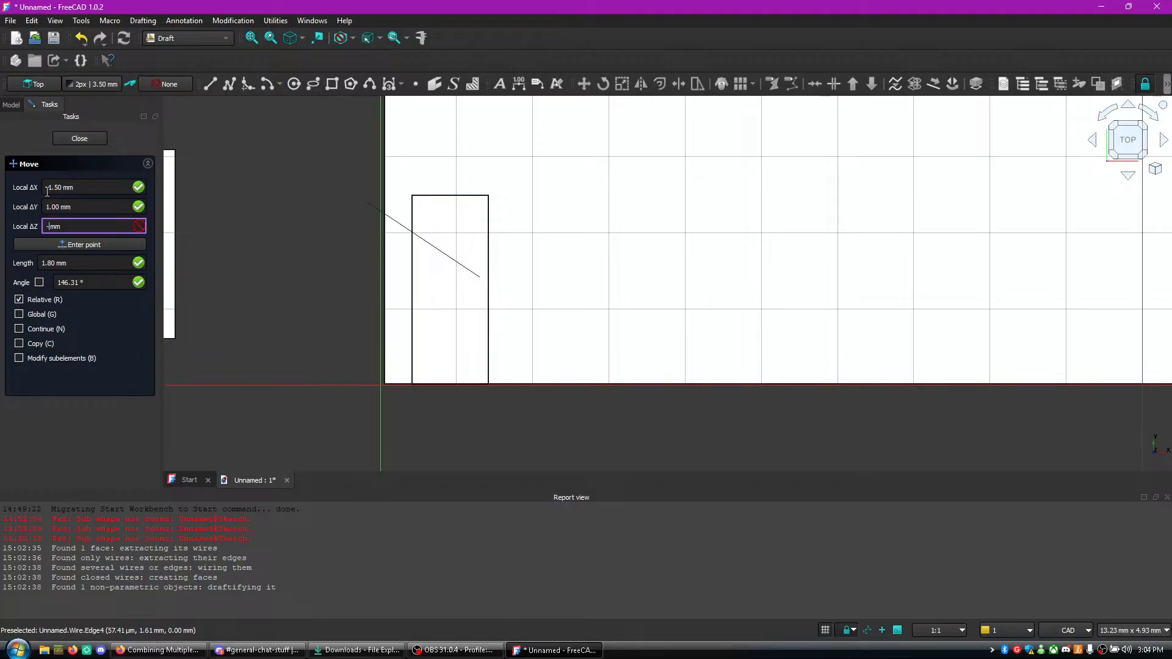
text(-3)
key(BackSpace)
text(4)
key(Return)
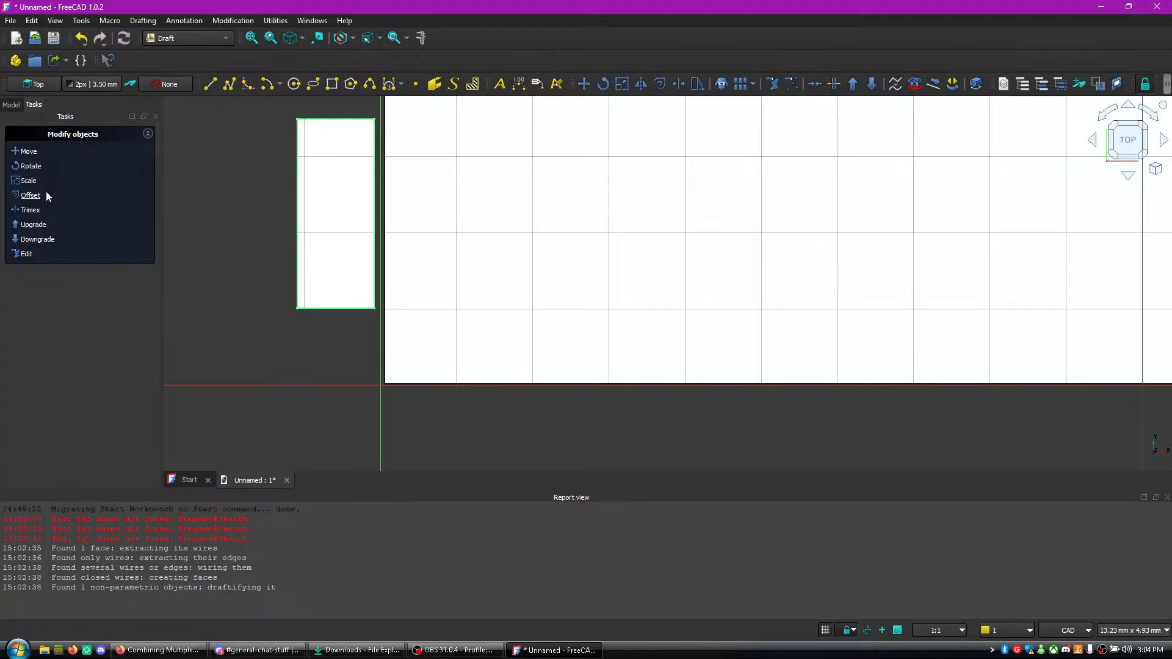
- Move the small rectangle a short way in the negative Y direction, keeping it beside the large rectangle's left edge
click(28, 152)
click(328, 223)
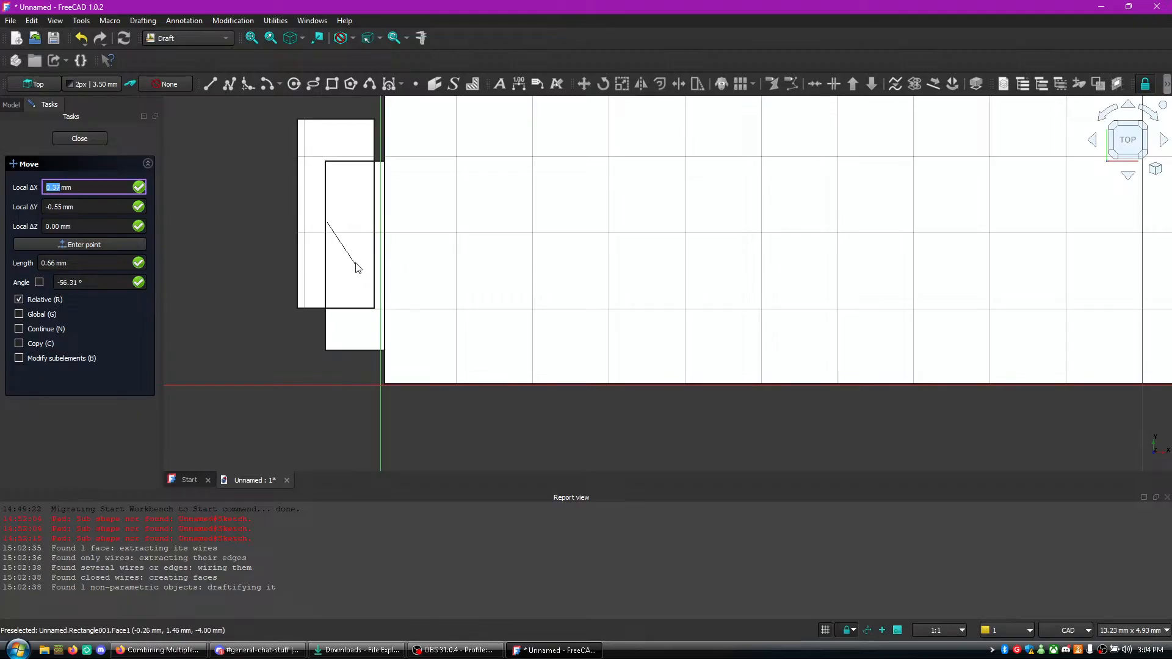
click(330, 270)
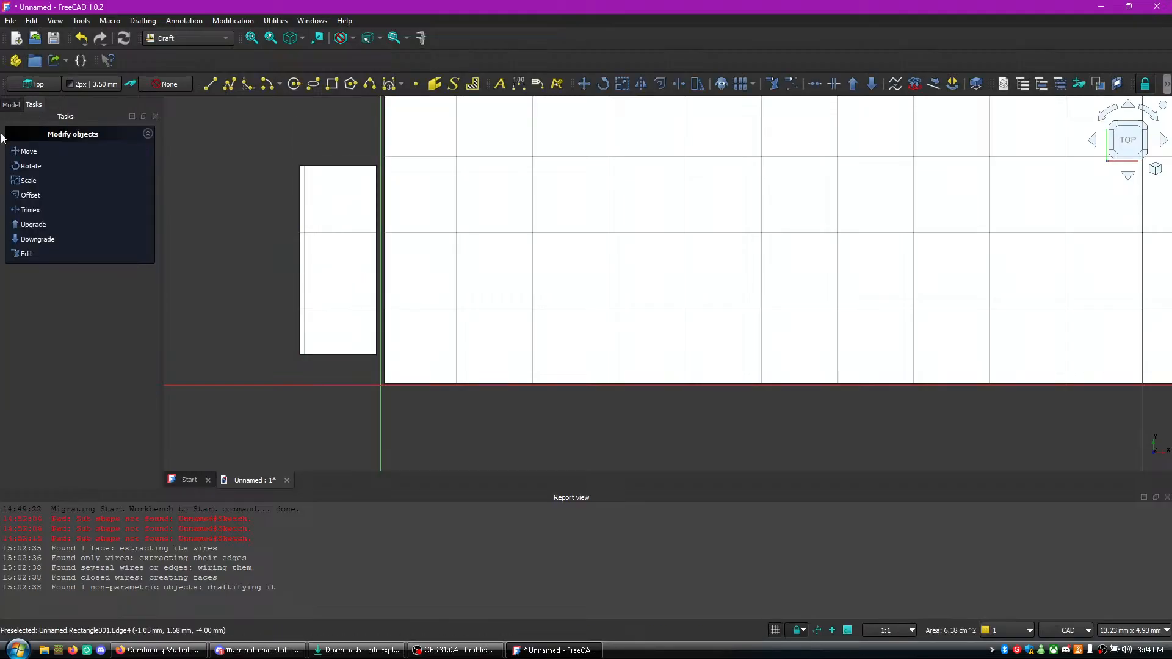
- Try to move the large rectangle with X, Y and Z offsets of 0 mm
click(29, 152)
click(418, 234)
key(x)
key(x)
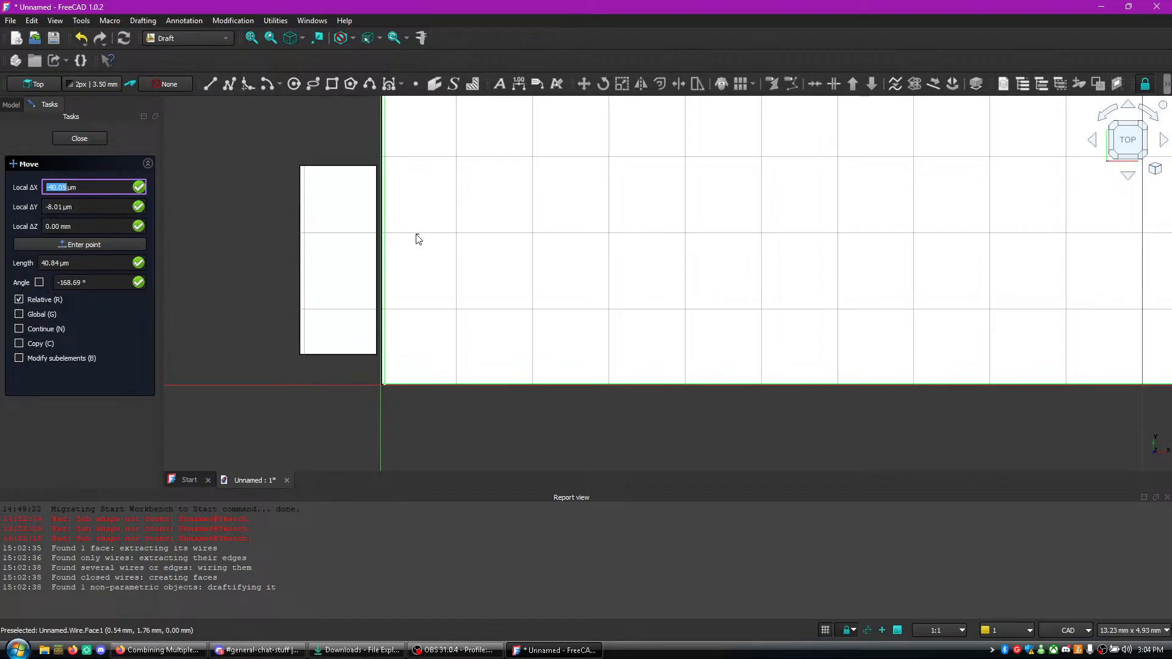
text(0)
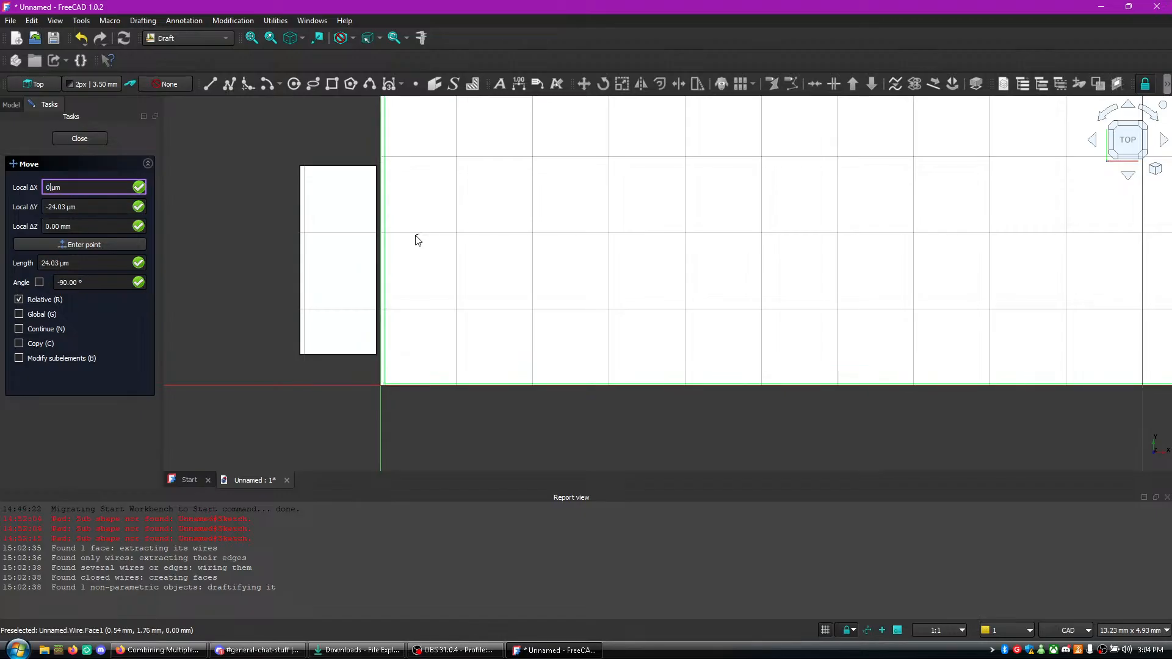
key(Tab)
text(0)
key(Tab)
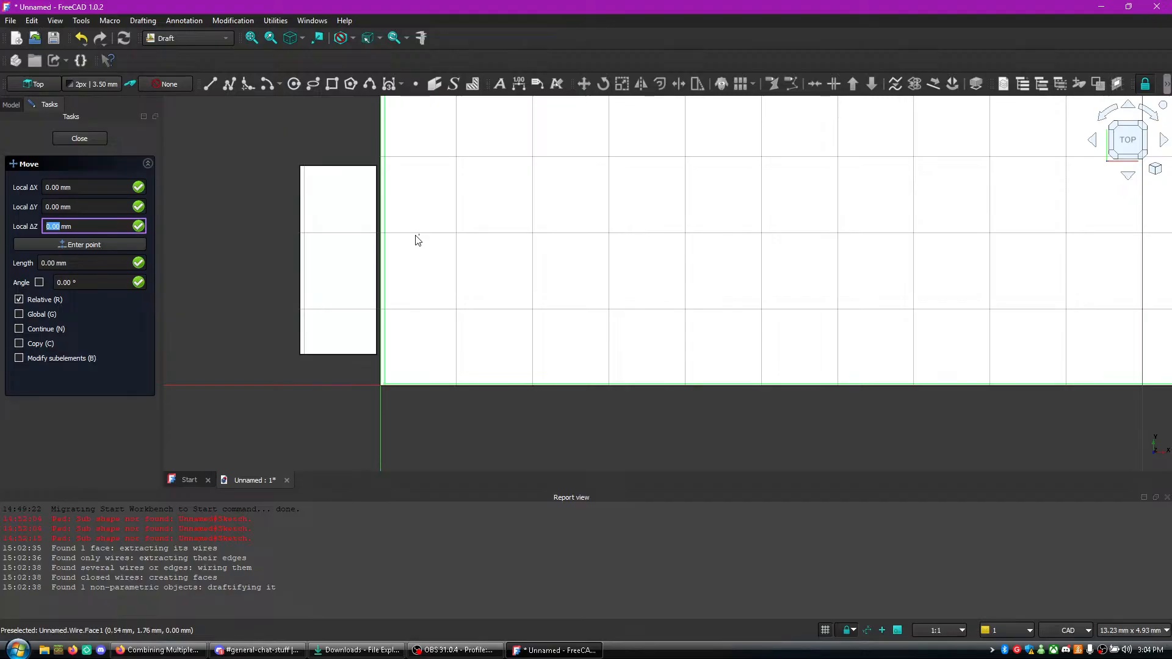
key(Return)
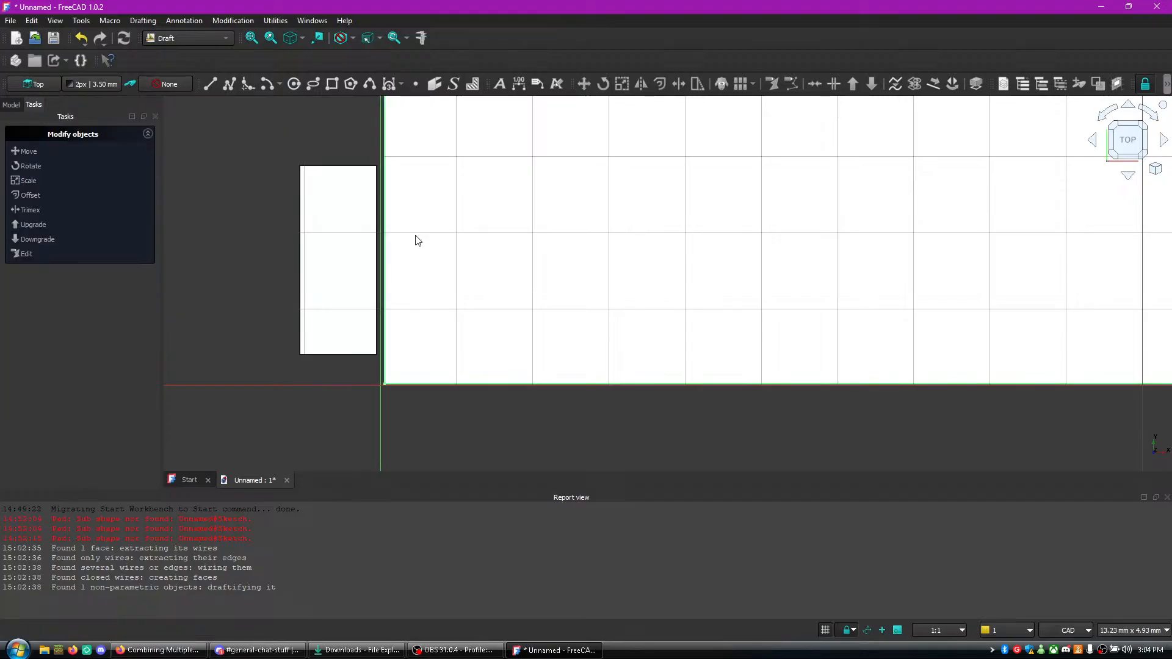
- Repeat the large rectangle's move from another base point, again applying 0 mm offsets on all three axes
click(24, 150)
click(446, 239)
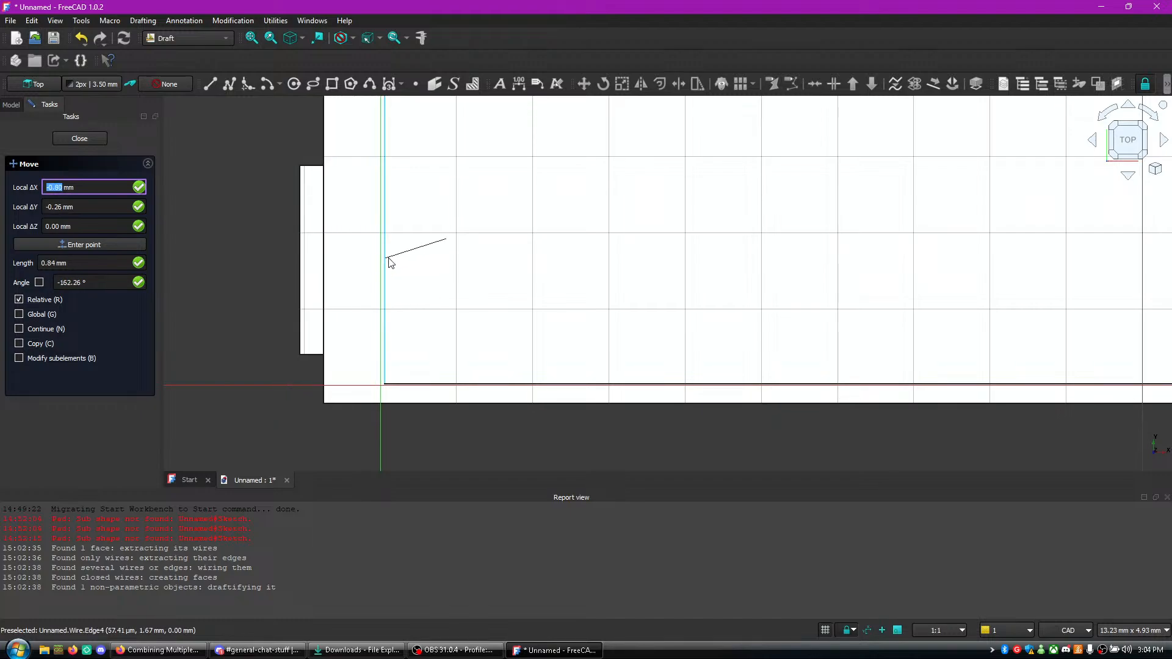
text(0)
key(Tab)
text(0)
key(Tab)
text(0)
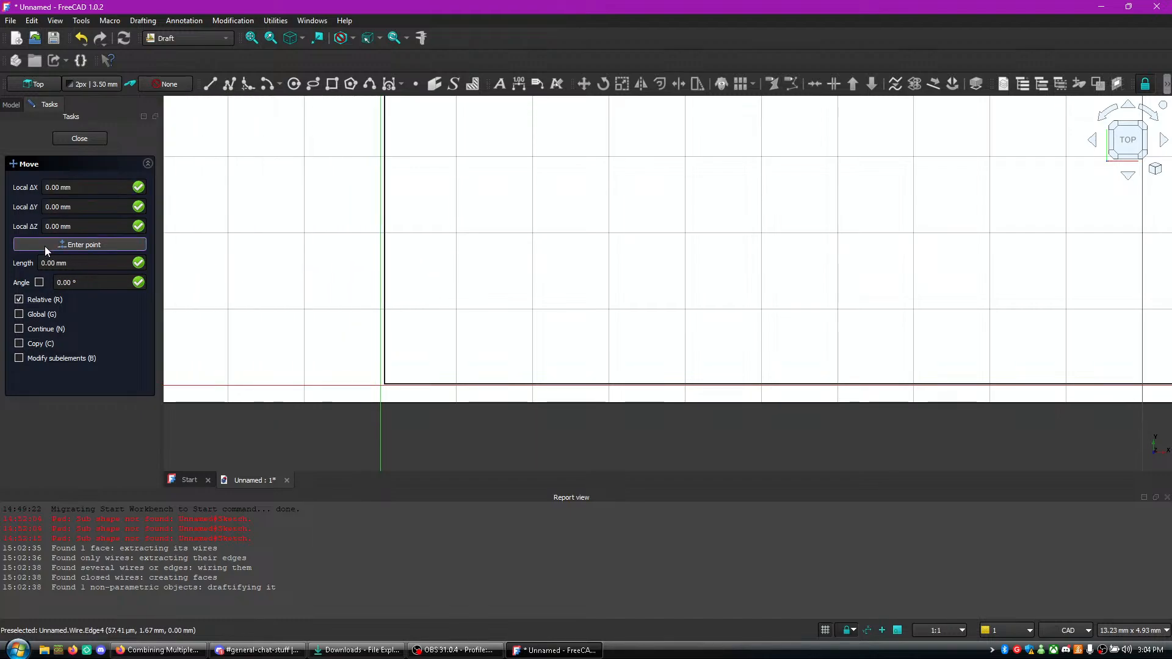
click(45, 247)
- Select the small rectangle and shift it very slightly in the negative X direction, further from the large rectangle
click(327, 238)
click(28, 151)
click(329, 243)
click(329, 245)
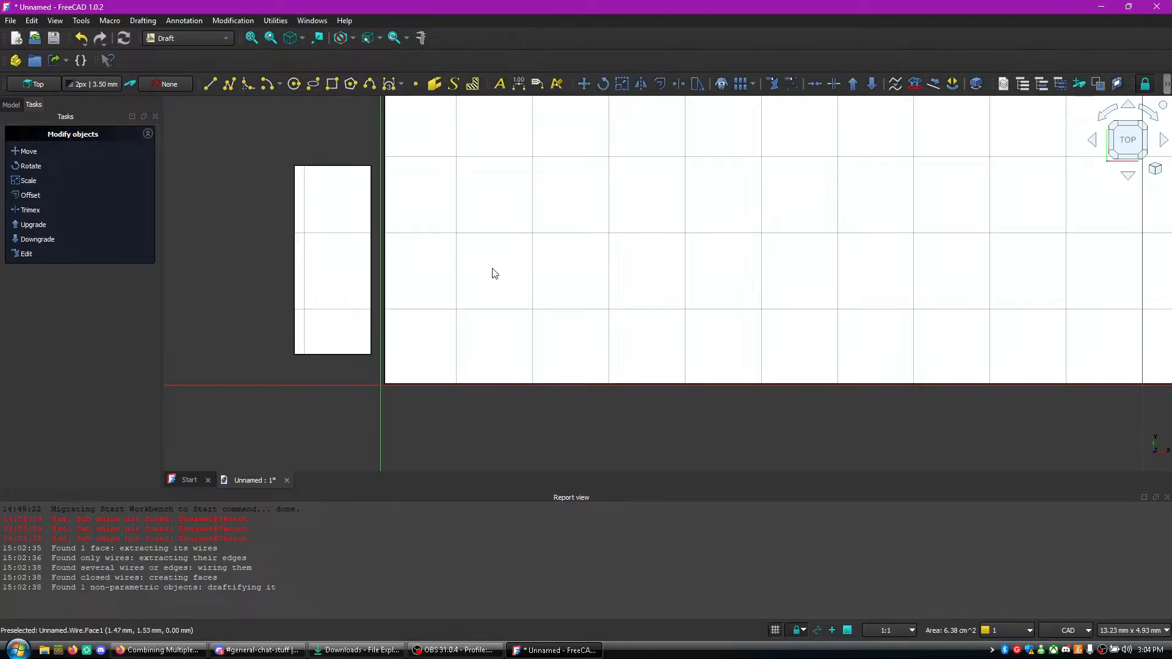
- Move the small rectangle by about -1.5 mm in X and exactly 1 mm in Y
click(29, 152)
click(302, 212)
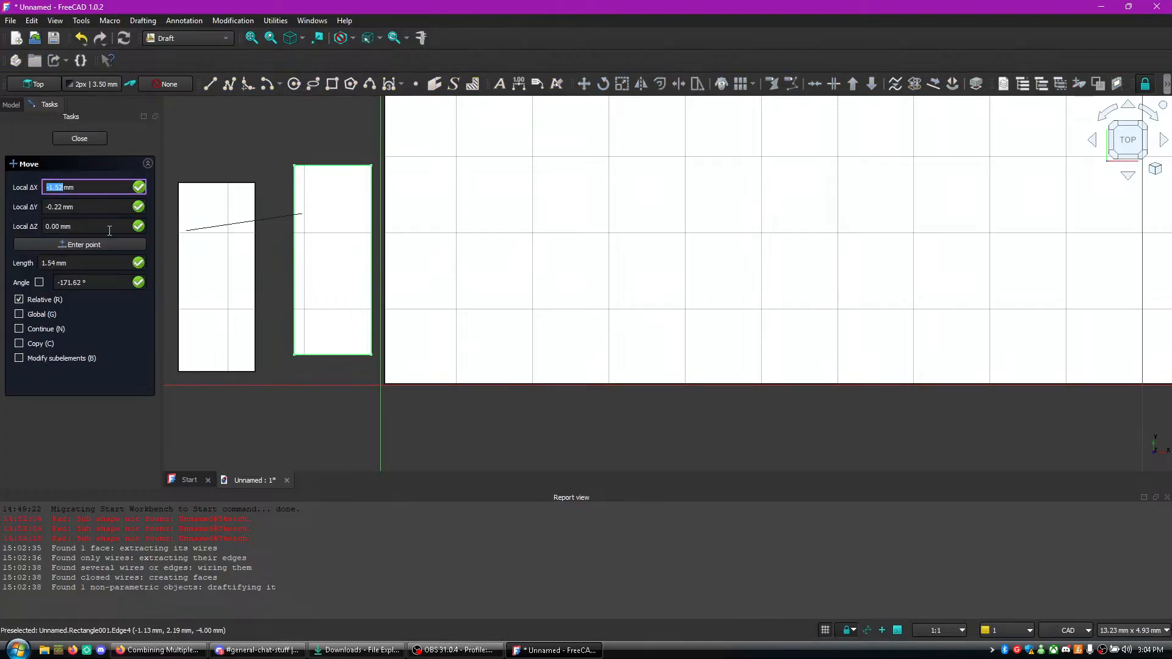
click(61, 208)
text(1)
click(67, 245)
- Move the small rectangle about 1 mm in X and about -0.4 mm in Y, closer to the large rectangle
click(40, 152)
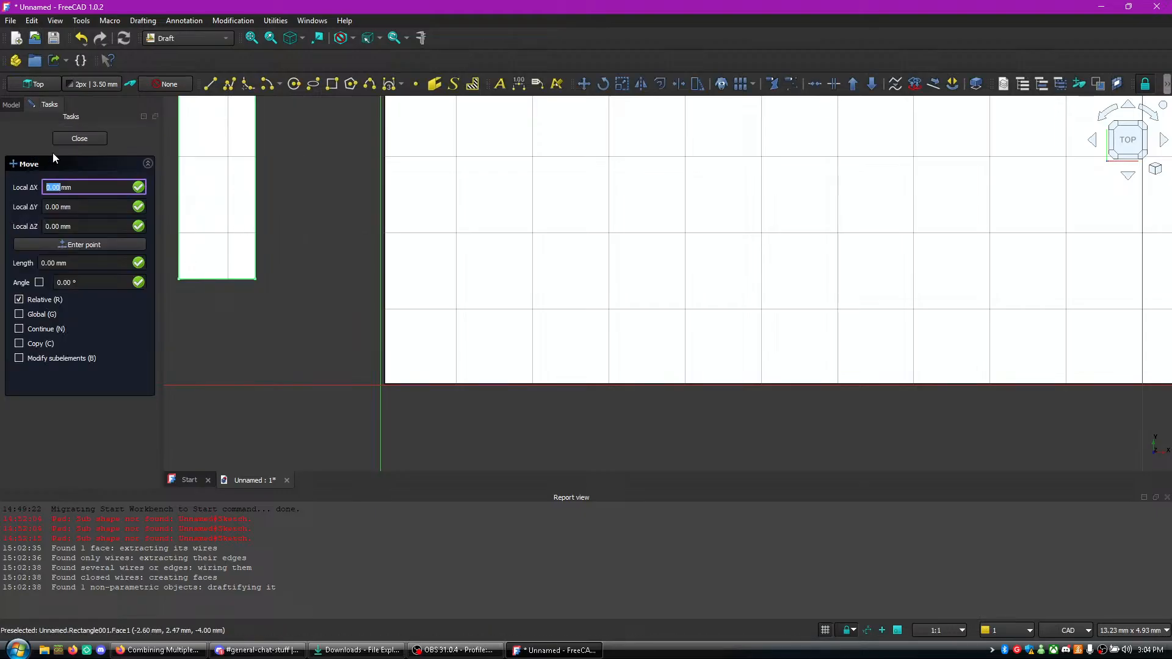
click(210, 183)
click(284, 213)
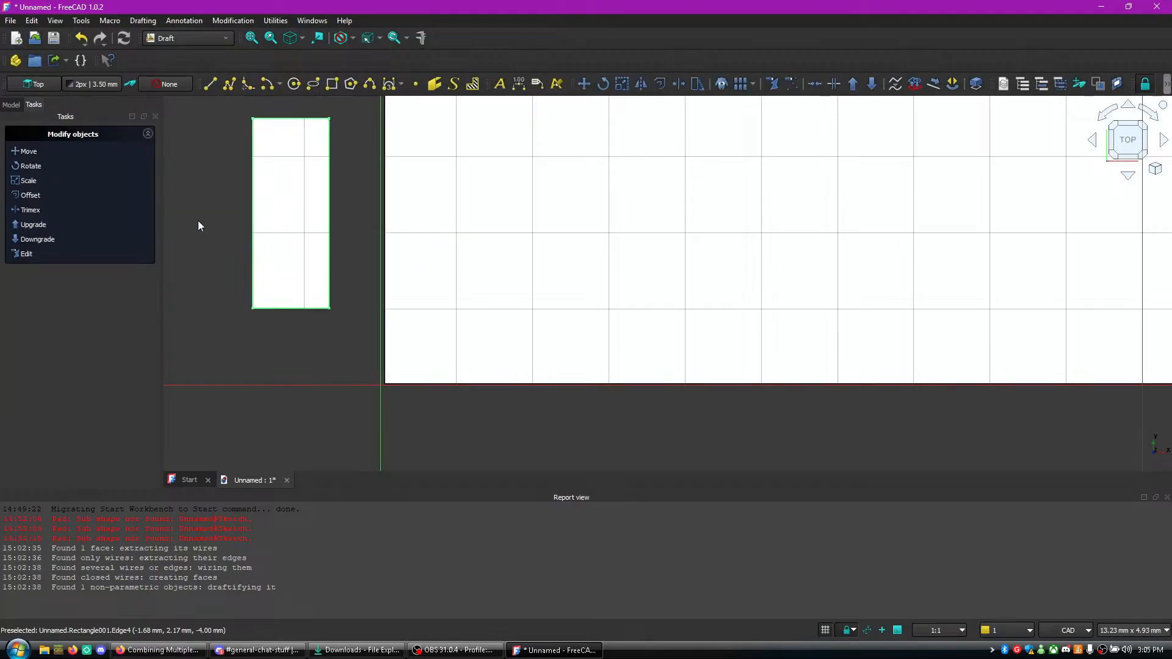
- Move the small rectangle in positive X into the large rectangle's area, using a base point with Z set to 1 mm
click(37, 151)
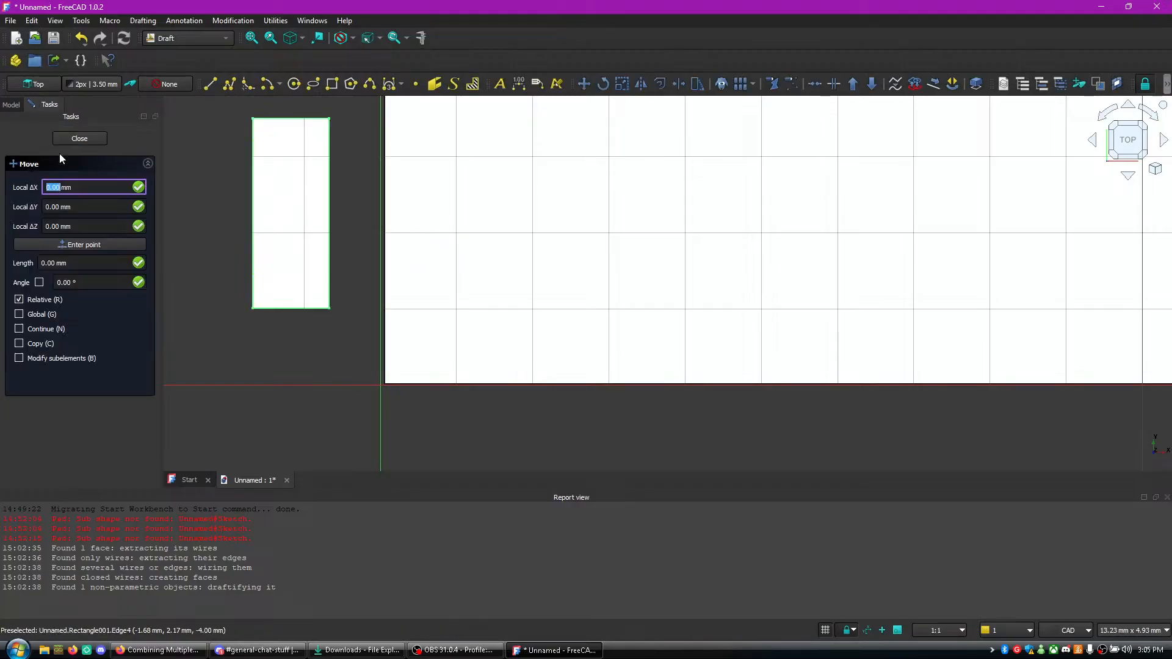
click(87, 225)
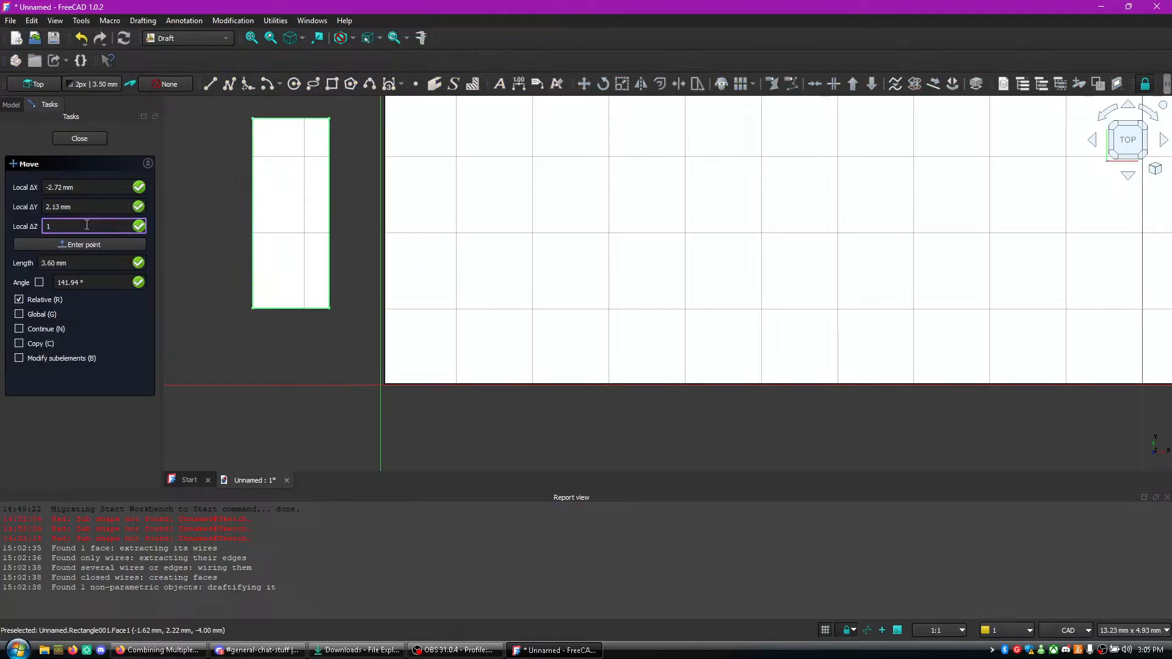
key(Return)
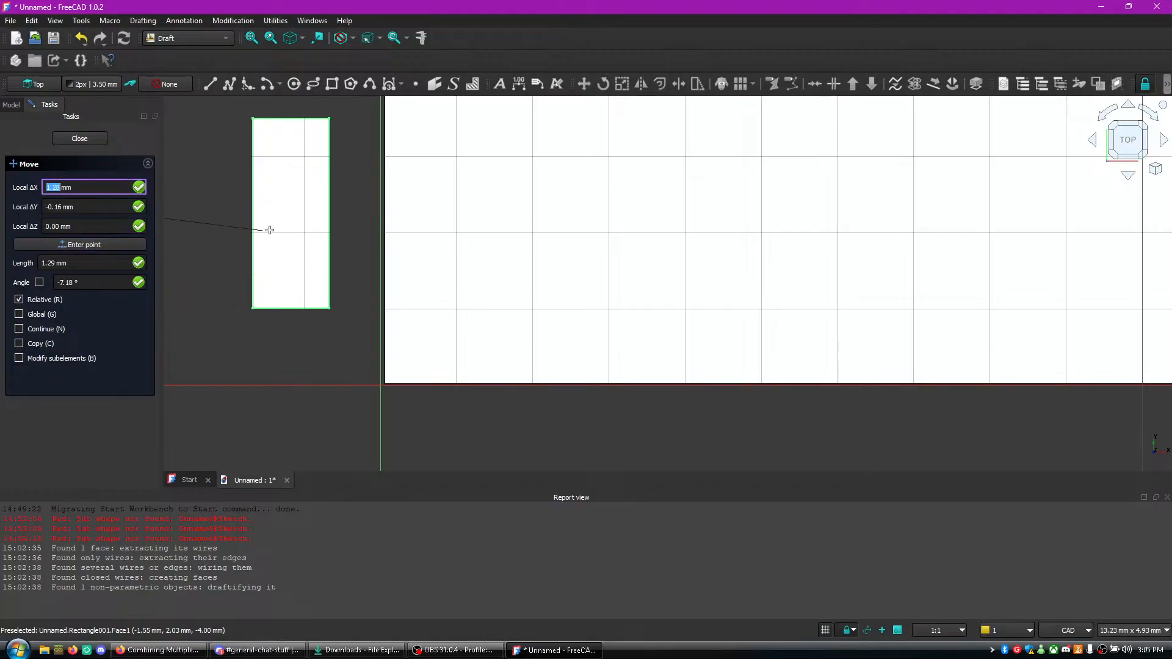
click(298, 233)
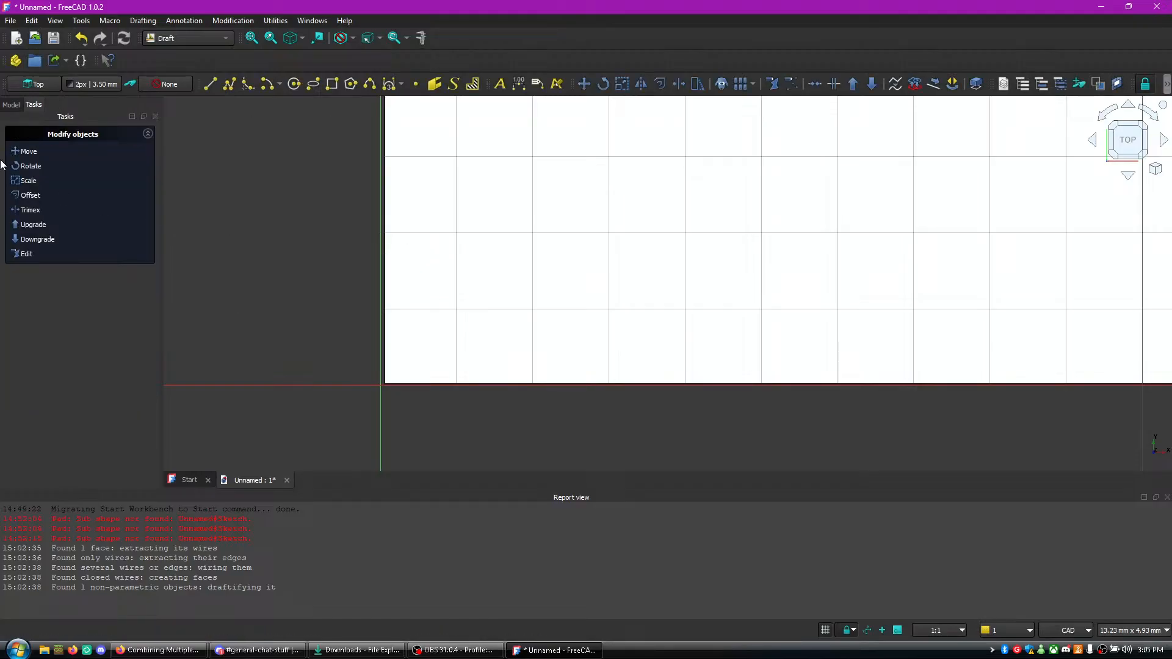
- Move the small rectangle back out beside the large rectangle and delete it
click(25, 151)
scroll(247, 259, up, 5)
scroll(252, 273, down, 10)
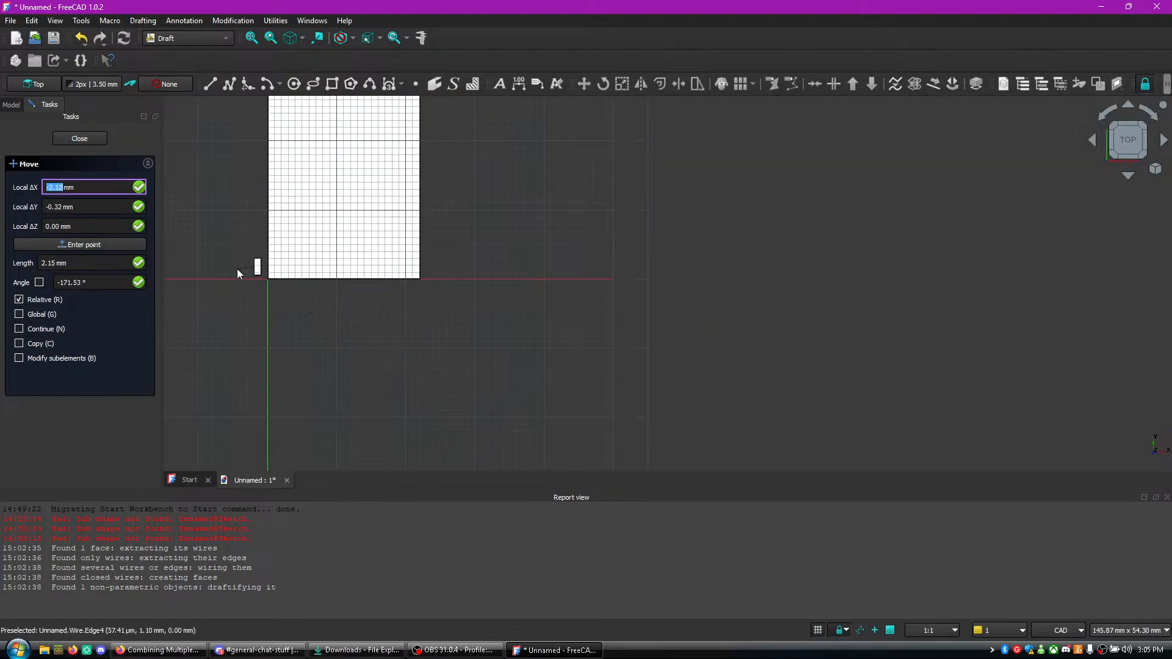
click(209, 262)
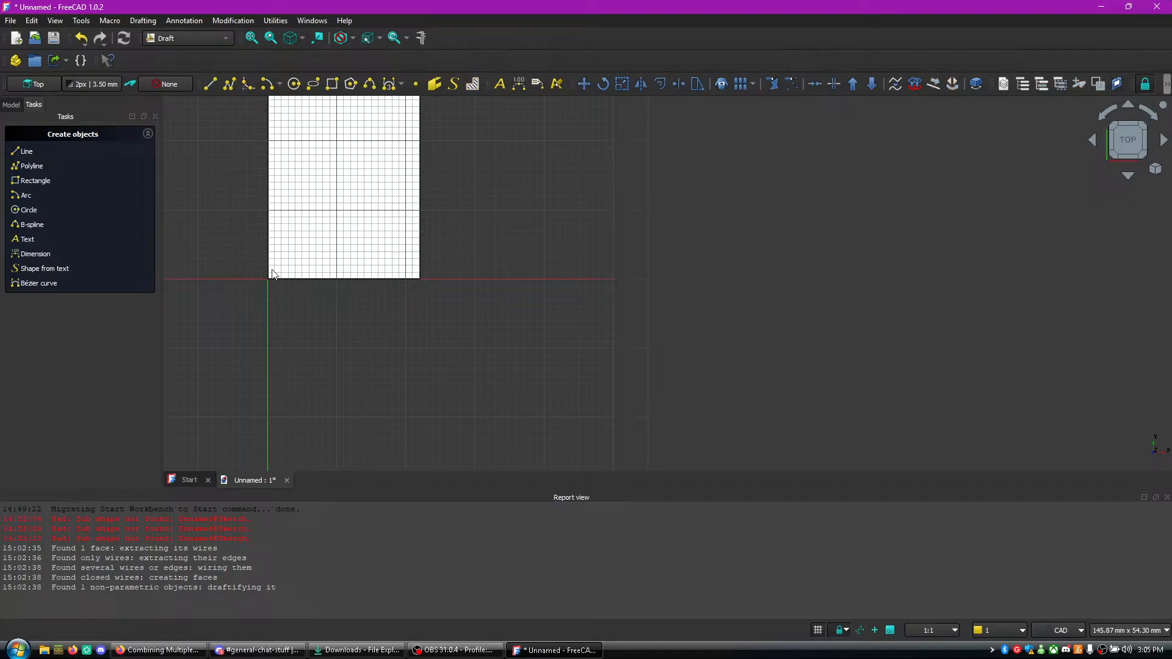
- Downgrade the large rectangle to break it into its wire, upgrade it back into a face, and clear the selection
scroll(333, 278, up, 5)
middle_drag(287, 320, 411, 384)
scroll(338, 354, up, 4)
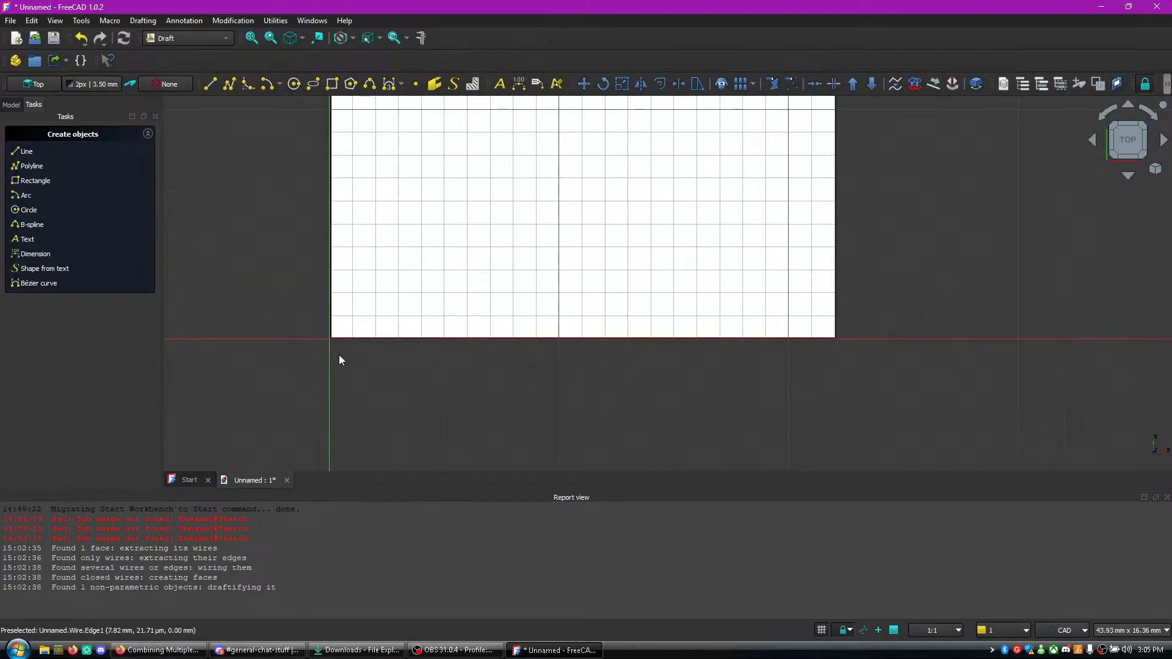
click(249, 285)
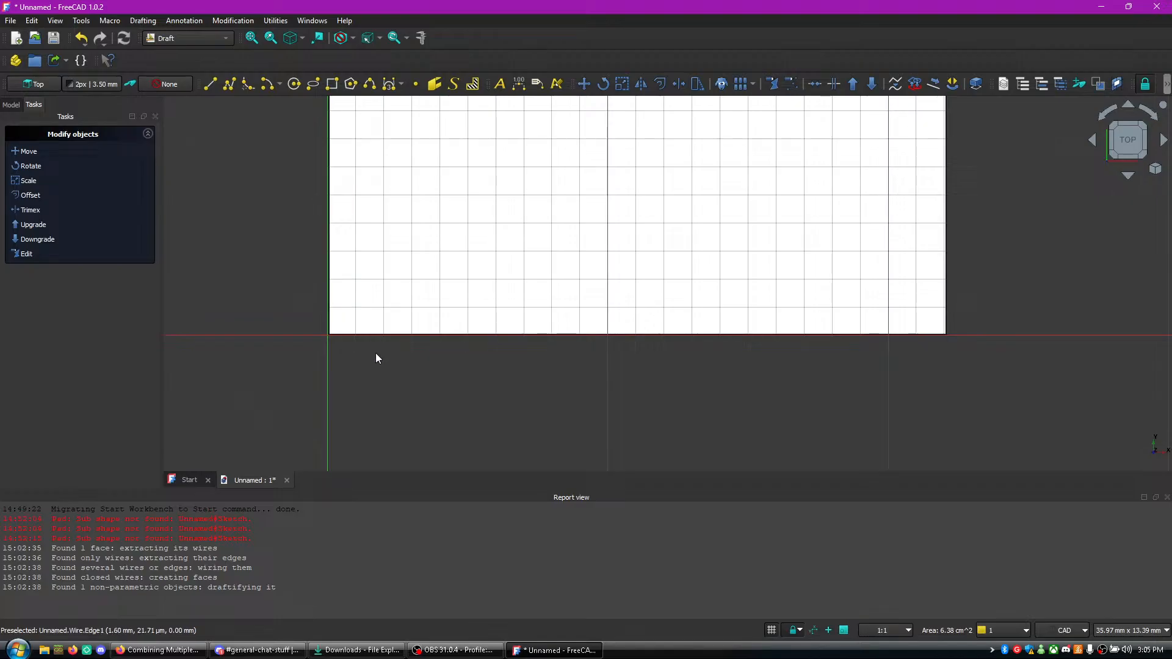
click(47, 239)
click(43, 225)
click(216, 180)
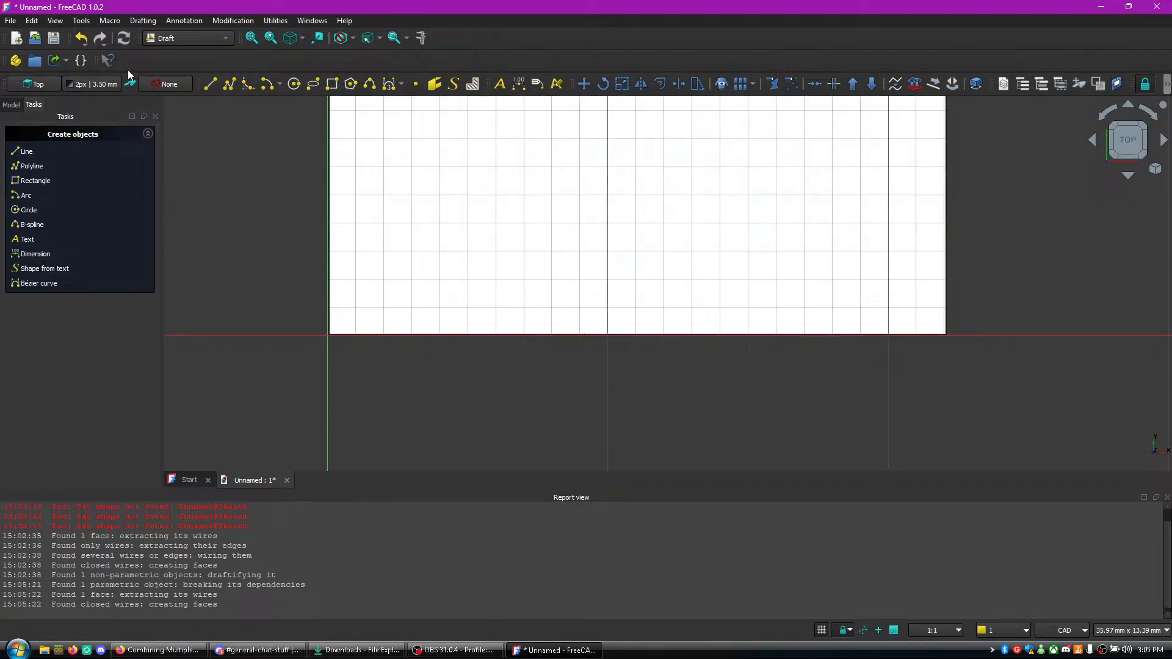
- Draw a filled rectangle about 1.2 by 3.6 mm standing on the large face's lower edge near the origin
click(333, 85)
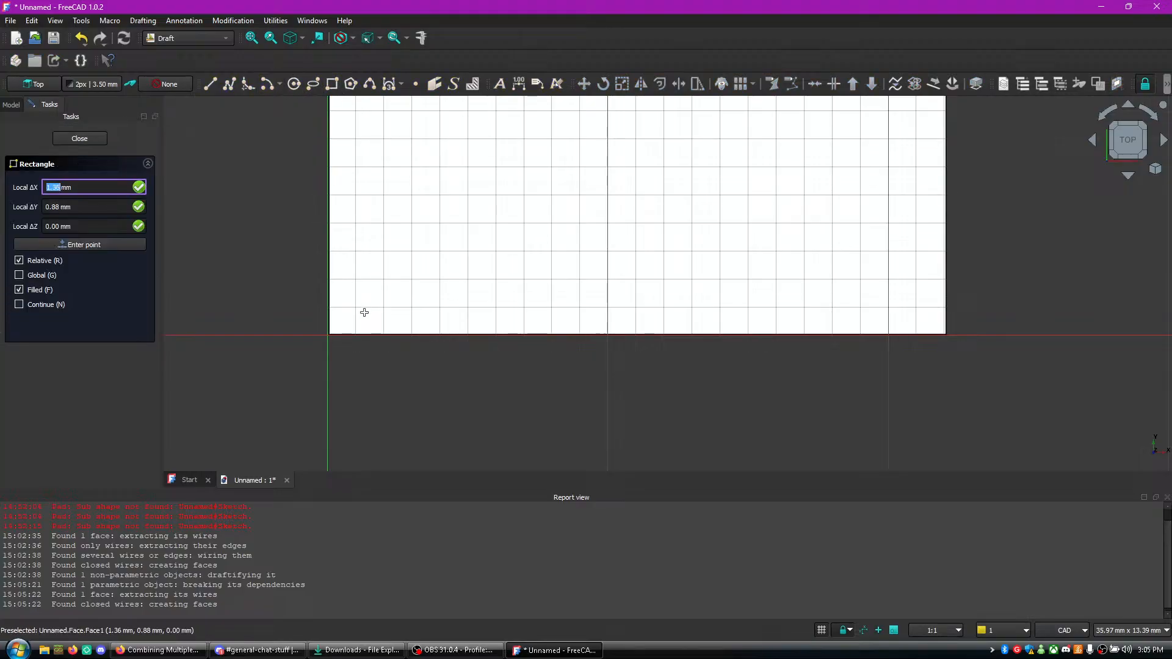
click(346, 335)
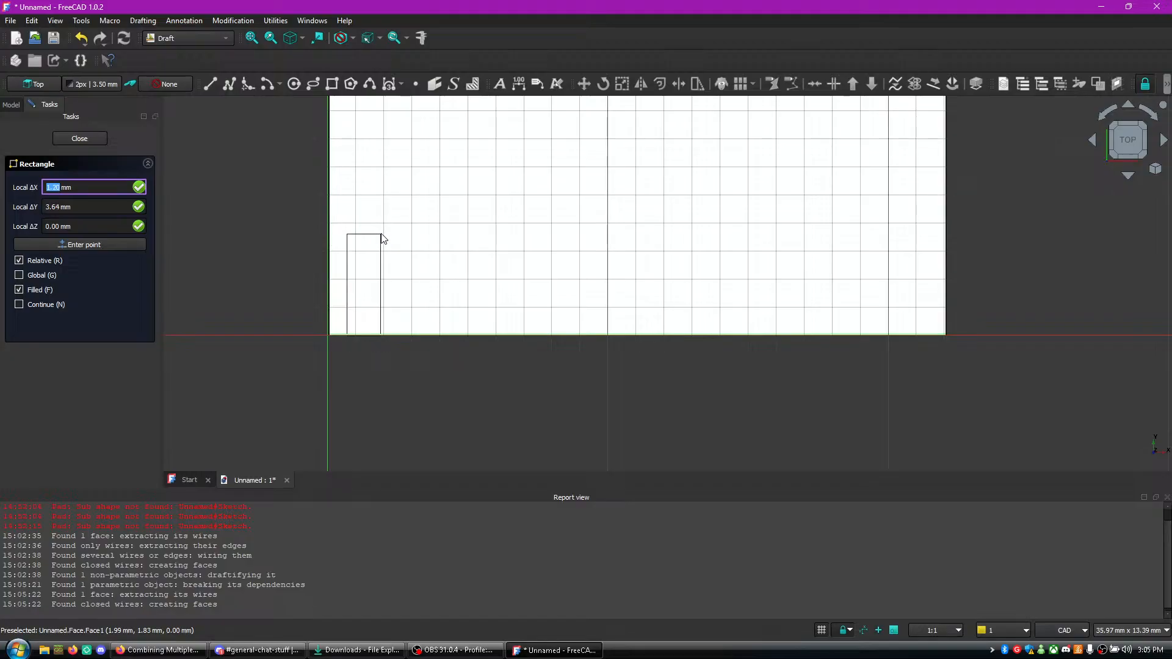
click(382, 235)
scroll(361, 274, up, 6)
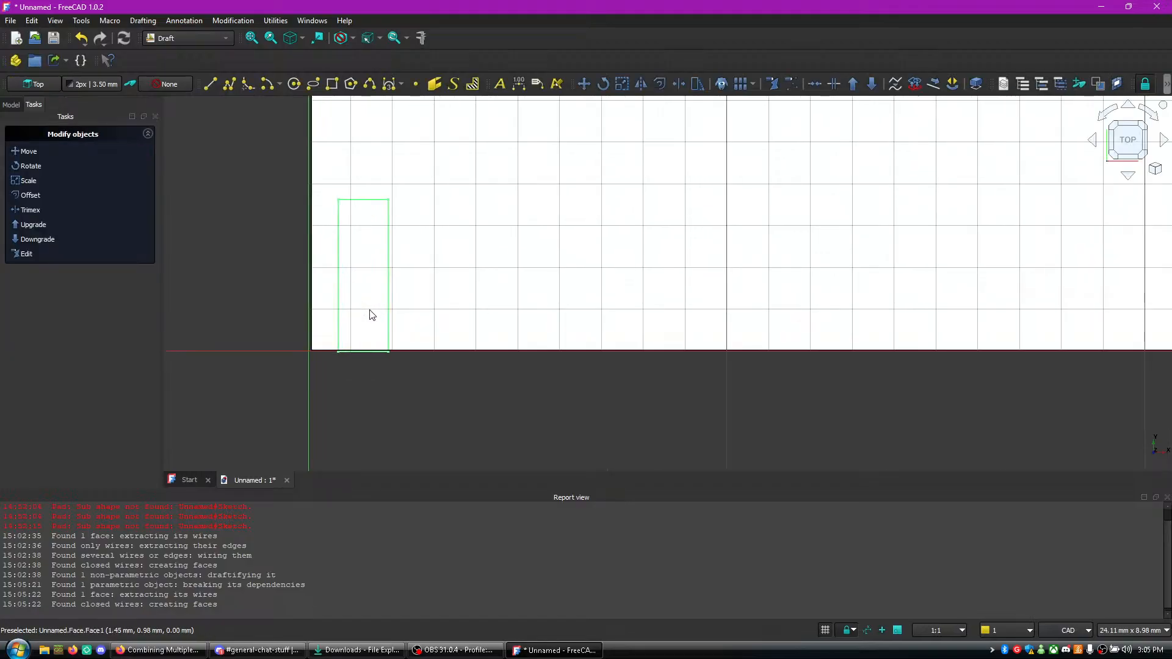
- Nudge the small rectangle very slightly in positive Y so its lower edge lines up with the large face's lower edge
click(380, 347)
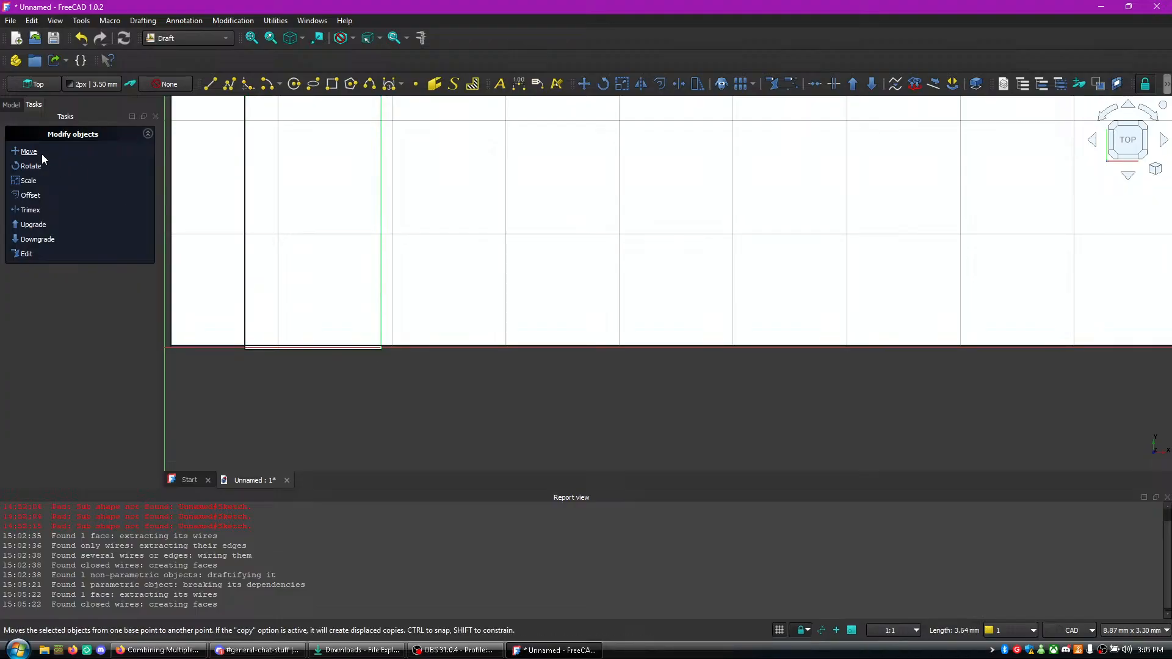
click(29, 151)
click(379, 350)
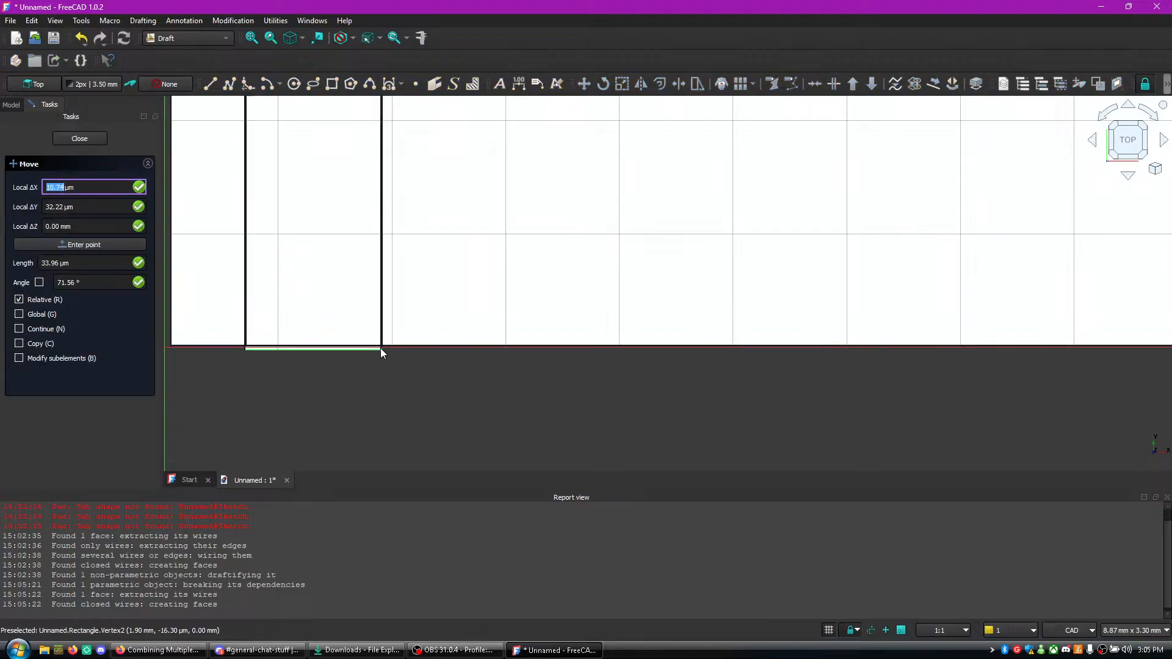
click(381, 346)
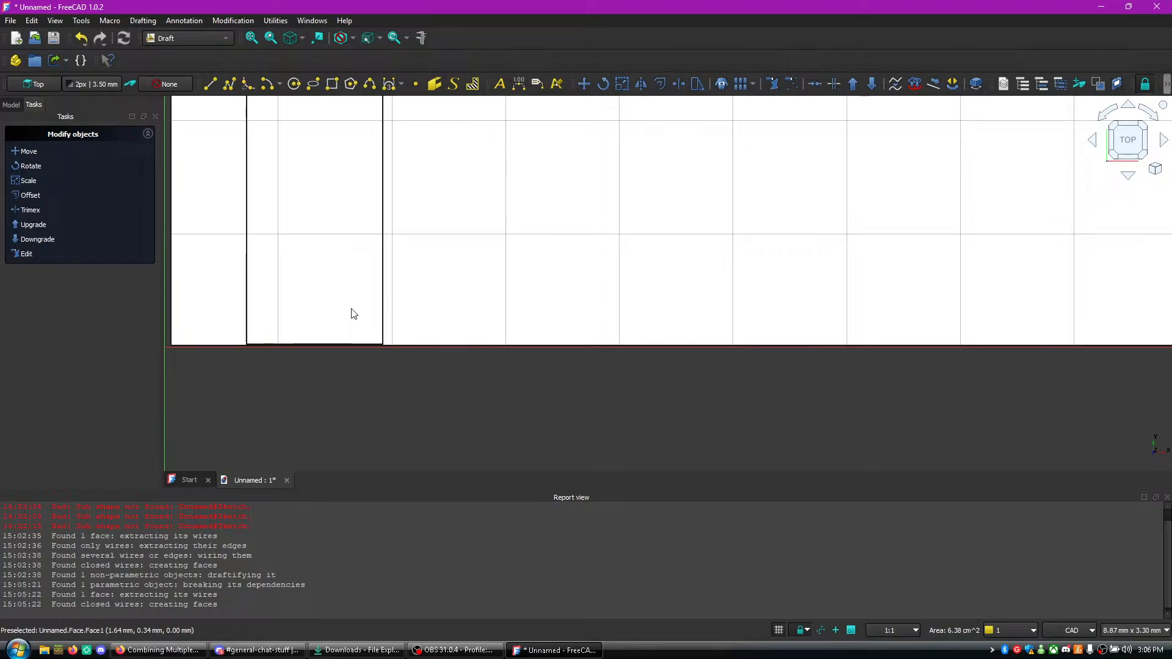
scroll(346, 280, up, 1)
scroll(346, 280, down, 3)
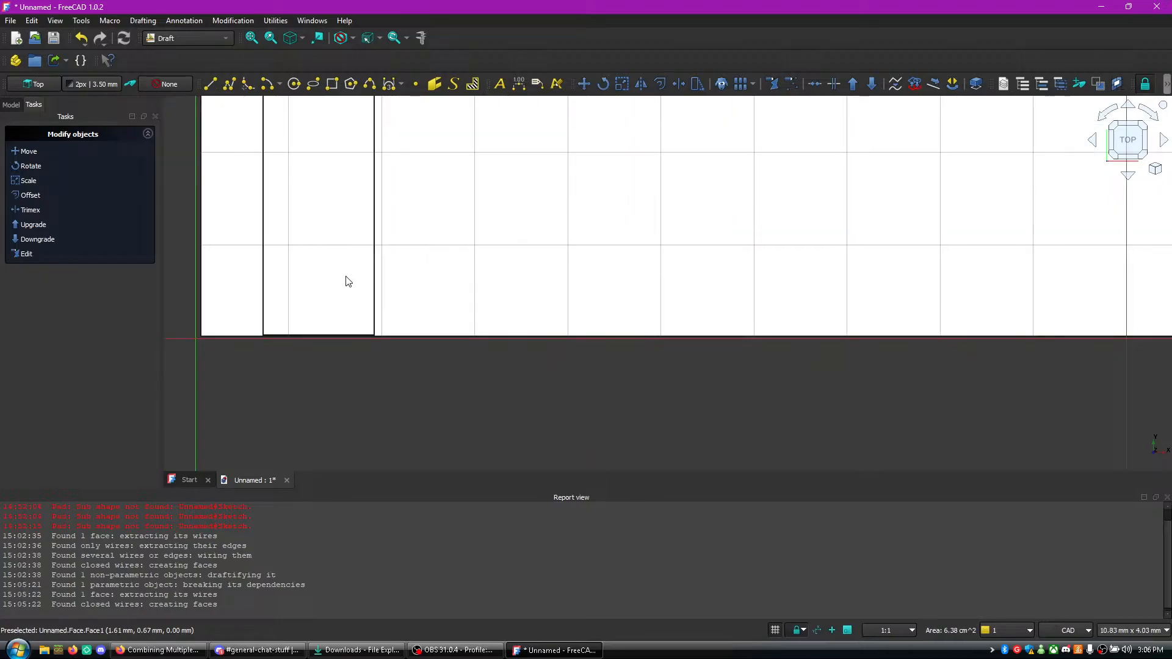
click(28, 150)
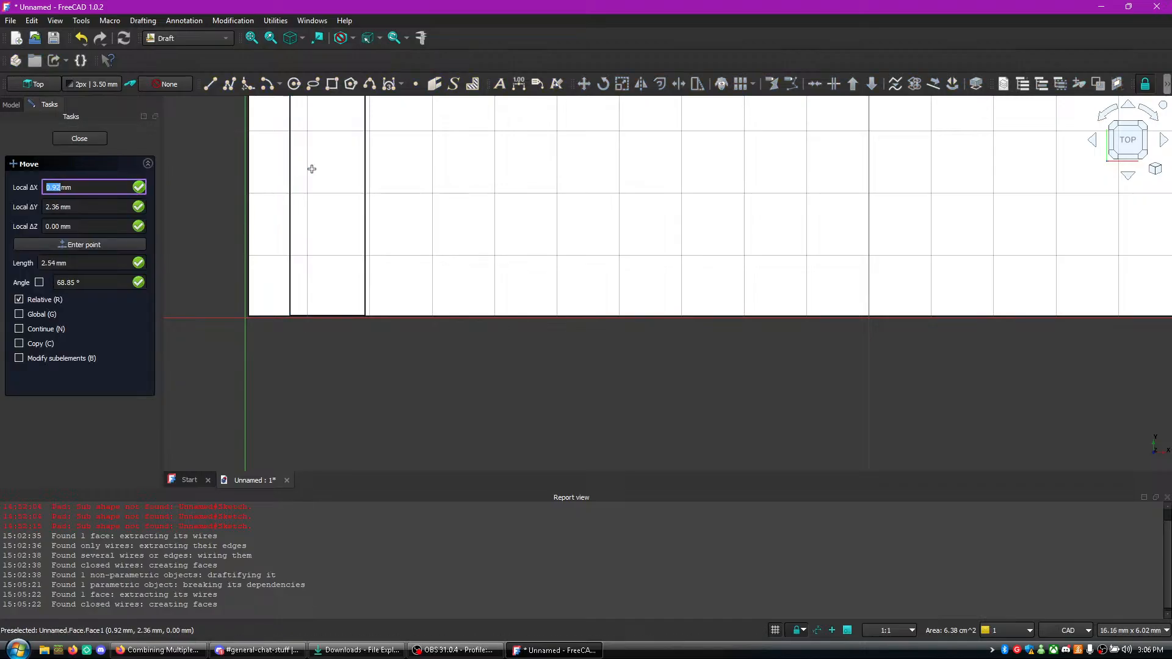
click(327, 172)
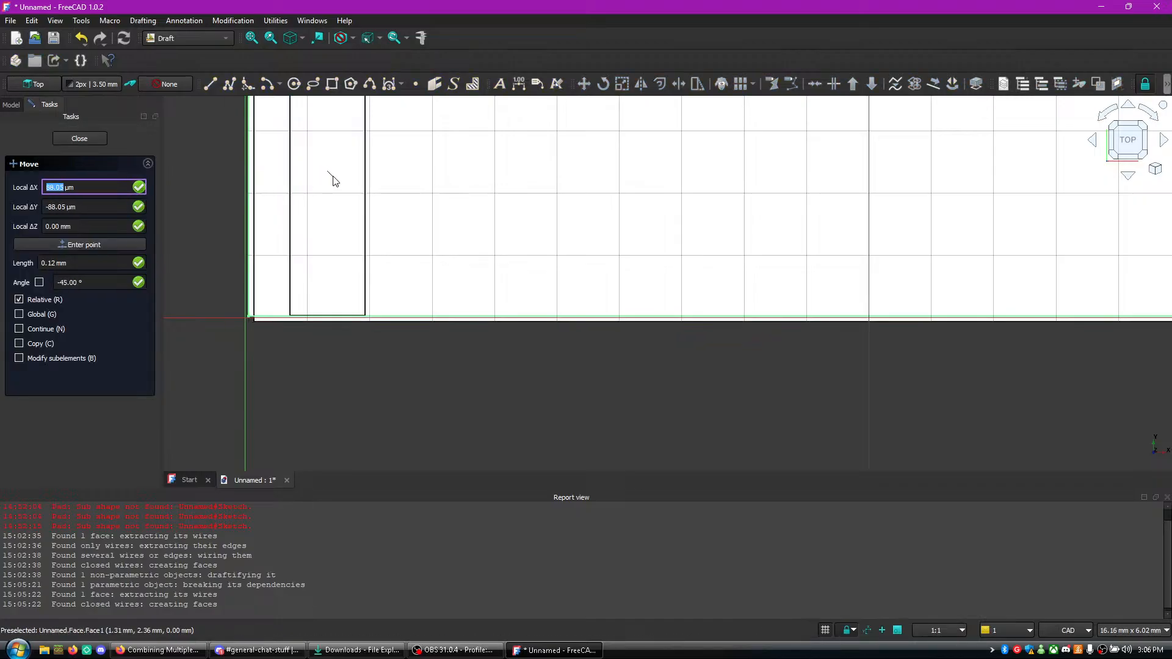
key(Escape)
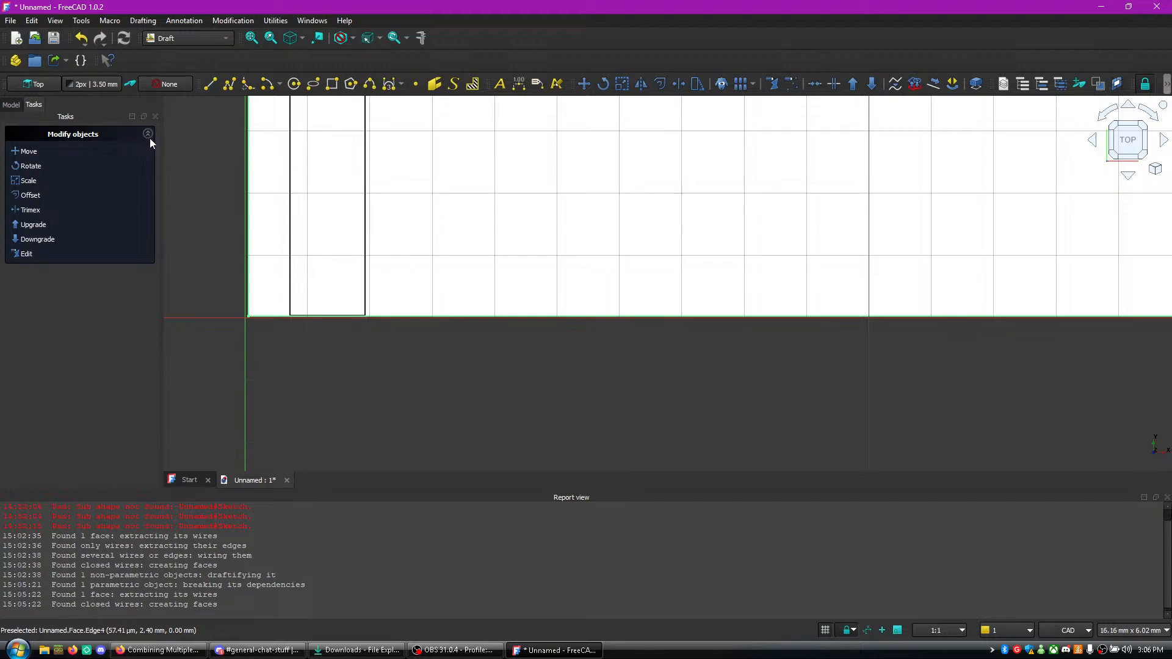
click(26, 153)
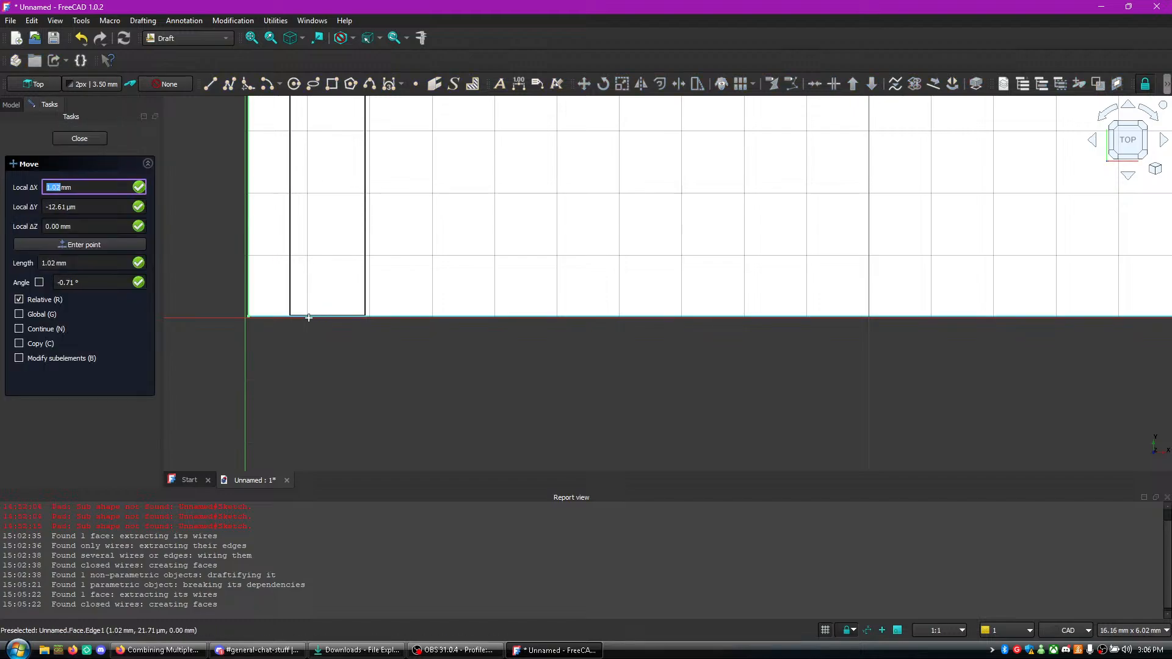
click(290, 298)
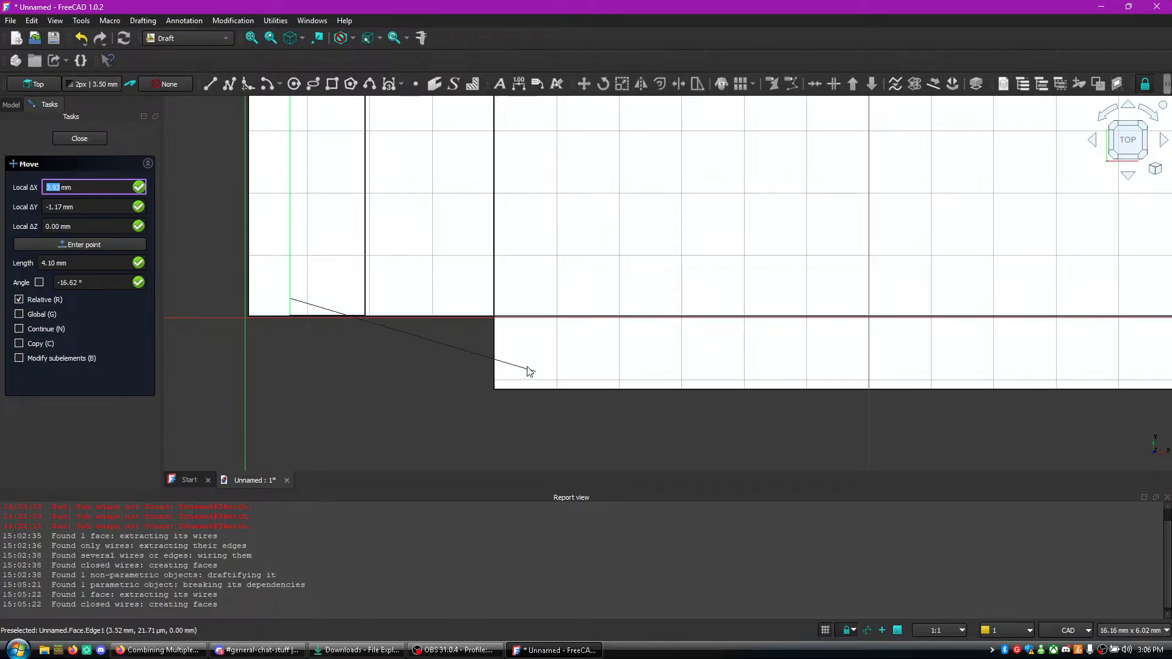
click(256, 299)
- Select the small rectangle instead of the large face and move it about -0.5 mm in X
click(44, 142)
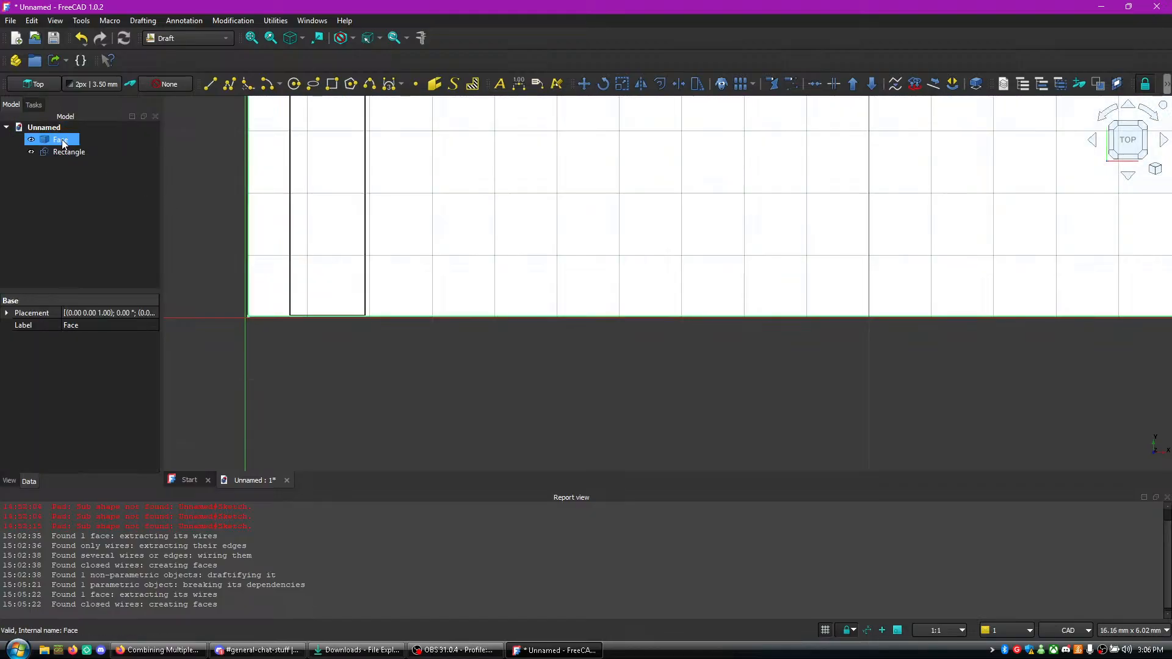
right_click(59, 152)
click(48, 144)
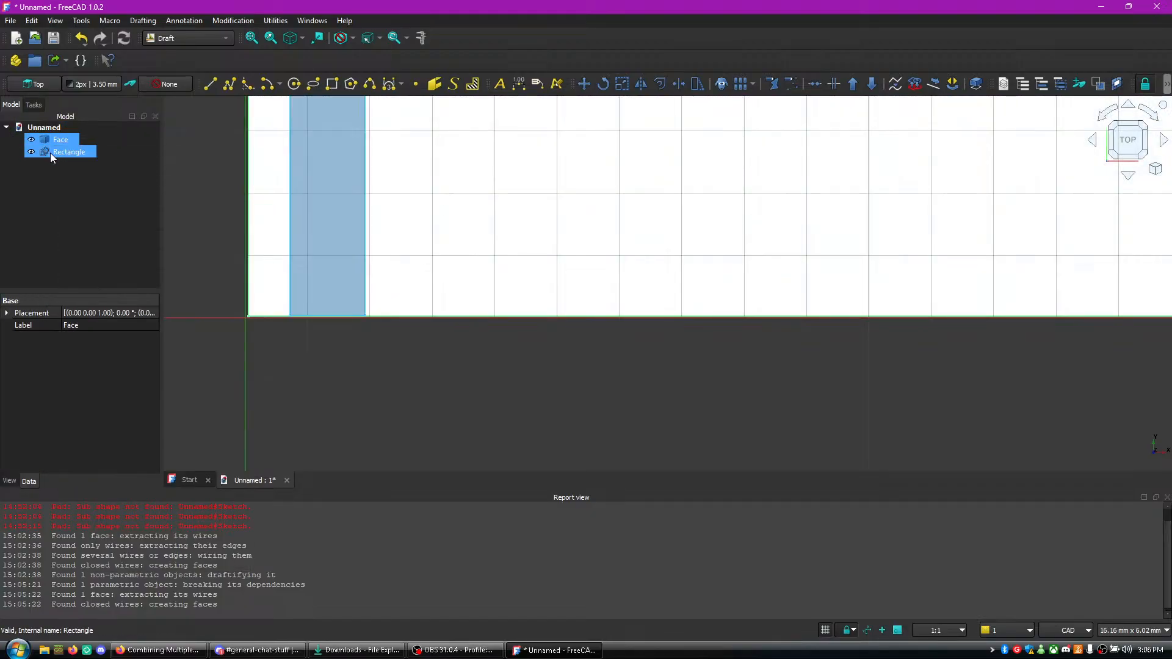
click(51, 152)
click(66, 155)
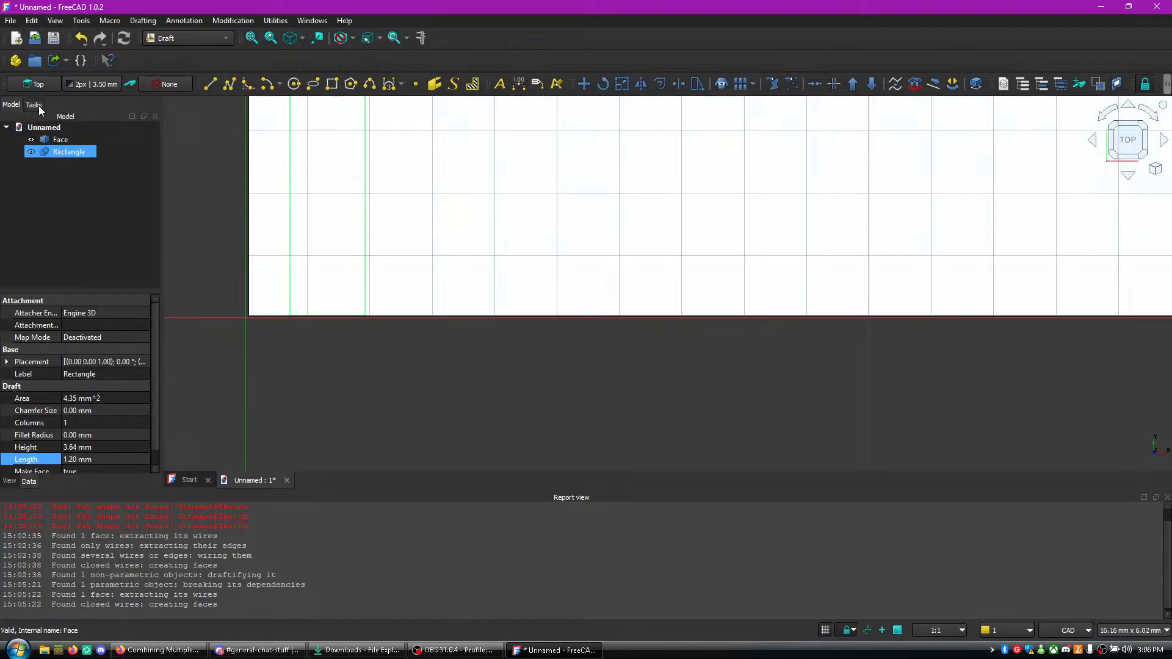
click(33, 105)
click(35, 149)
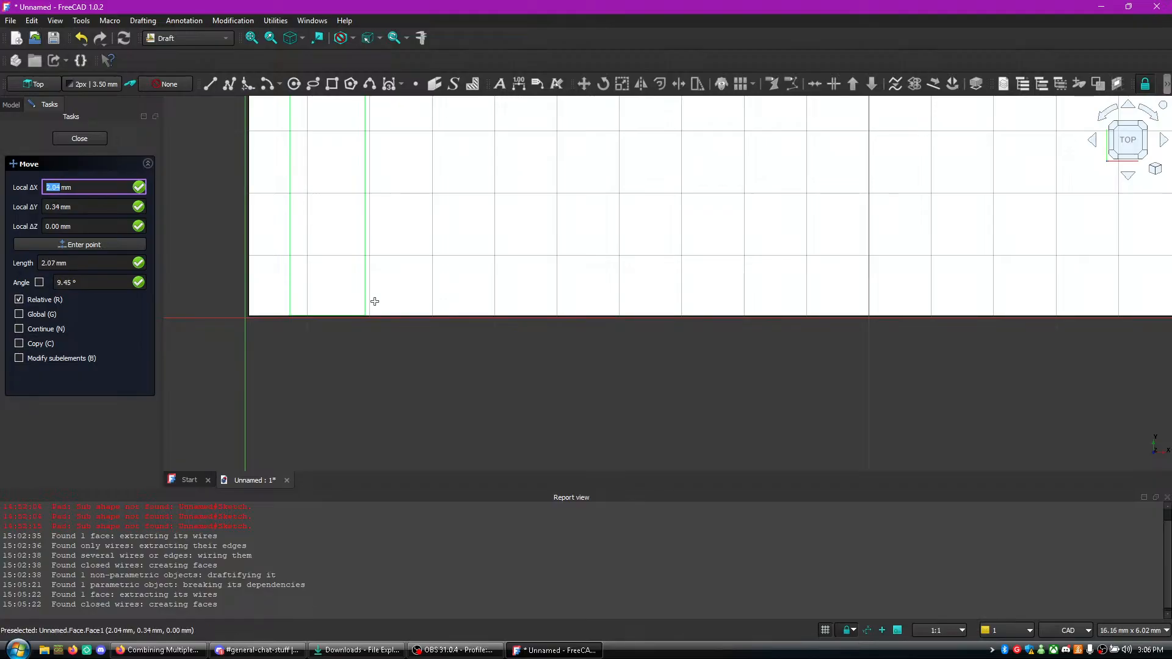
click(369, 392)
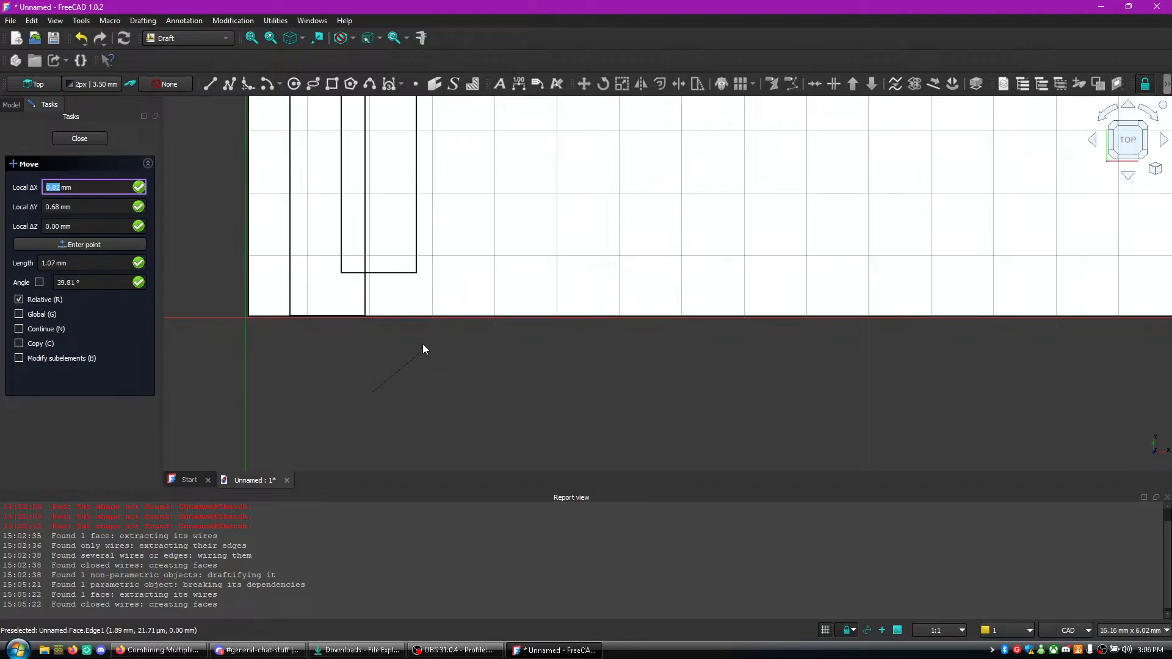
click(340, 394)
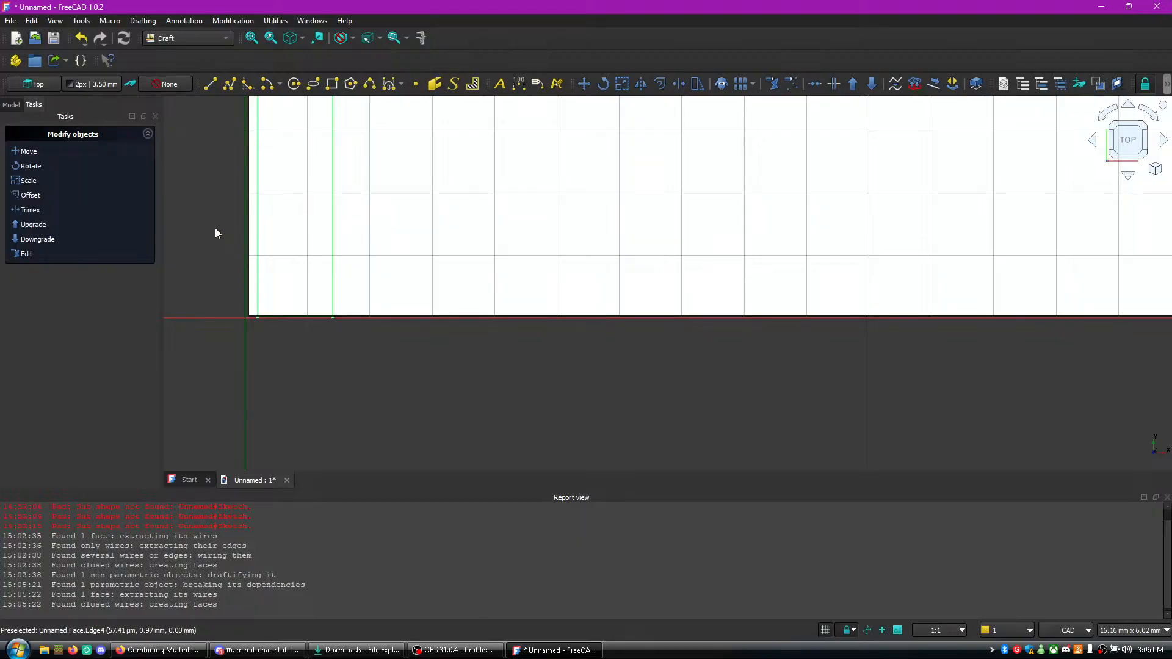
- Move the small rectangle about 5 mm in the positive X direction with the movement constrained to the X axis
click(52, 152)
click(322, 332)
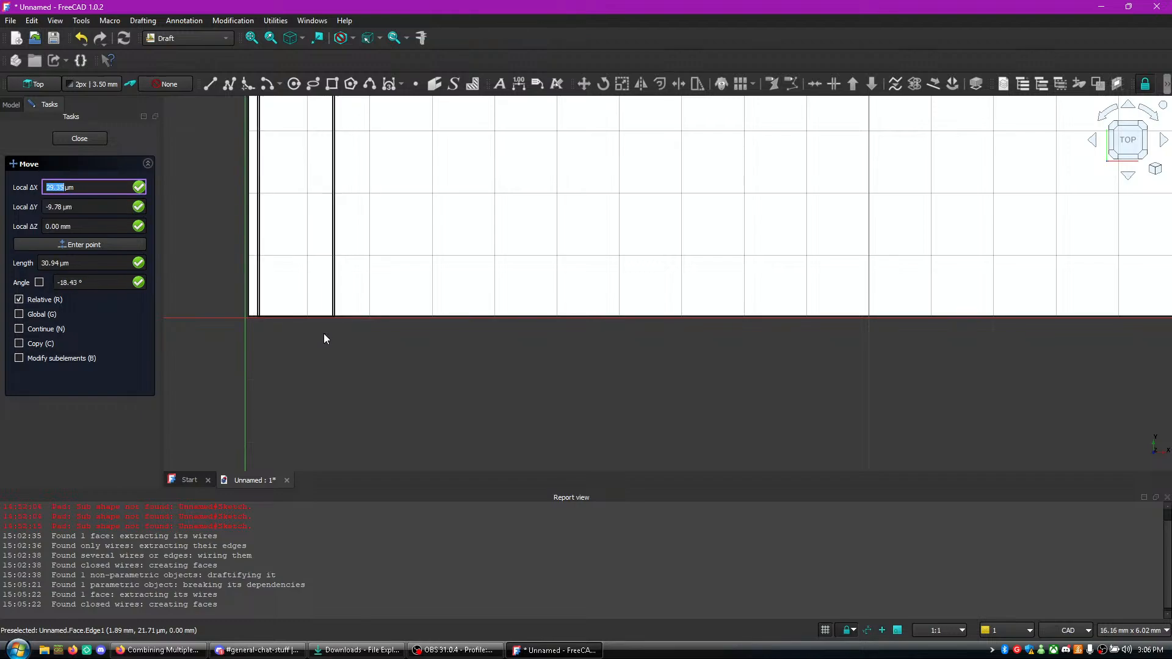
key(x)
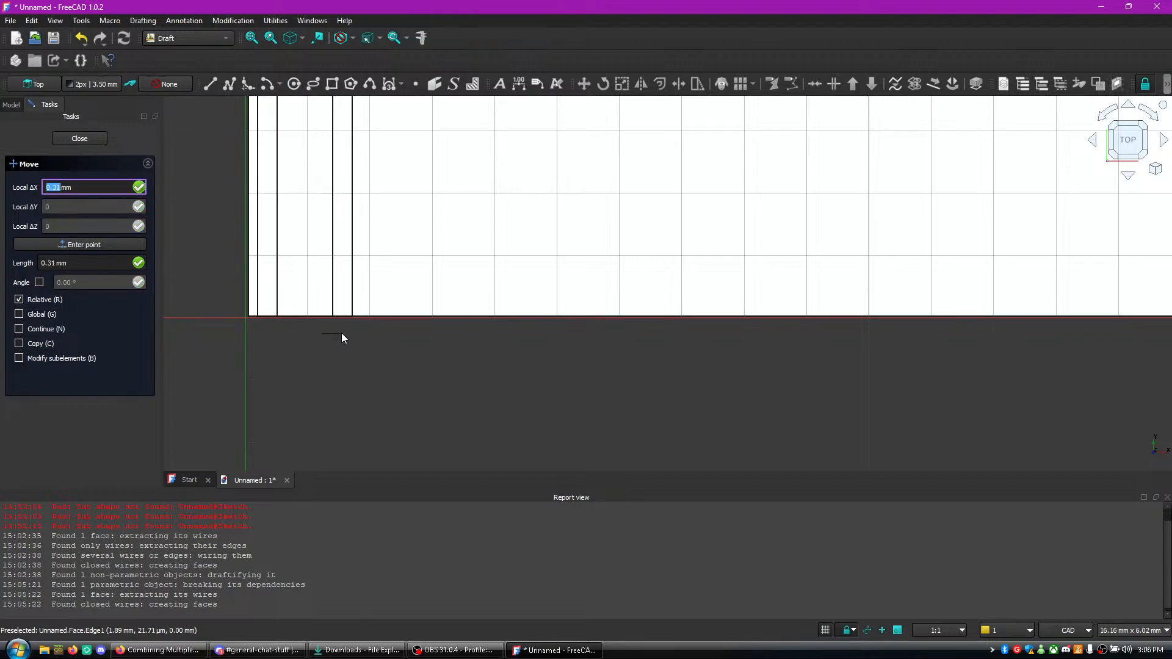
key(x)
key(x)
key(x)
key(x)
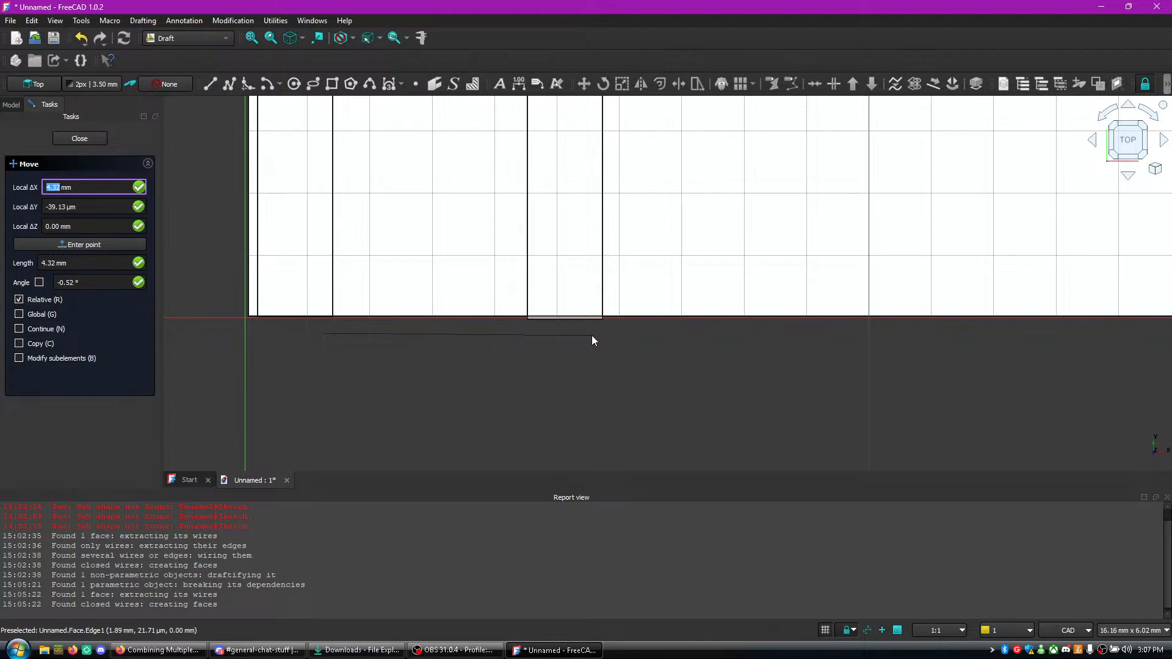
text(5)
key(Tab)
key(Tab)
key(Tab)
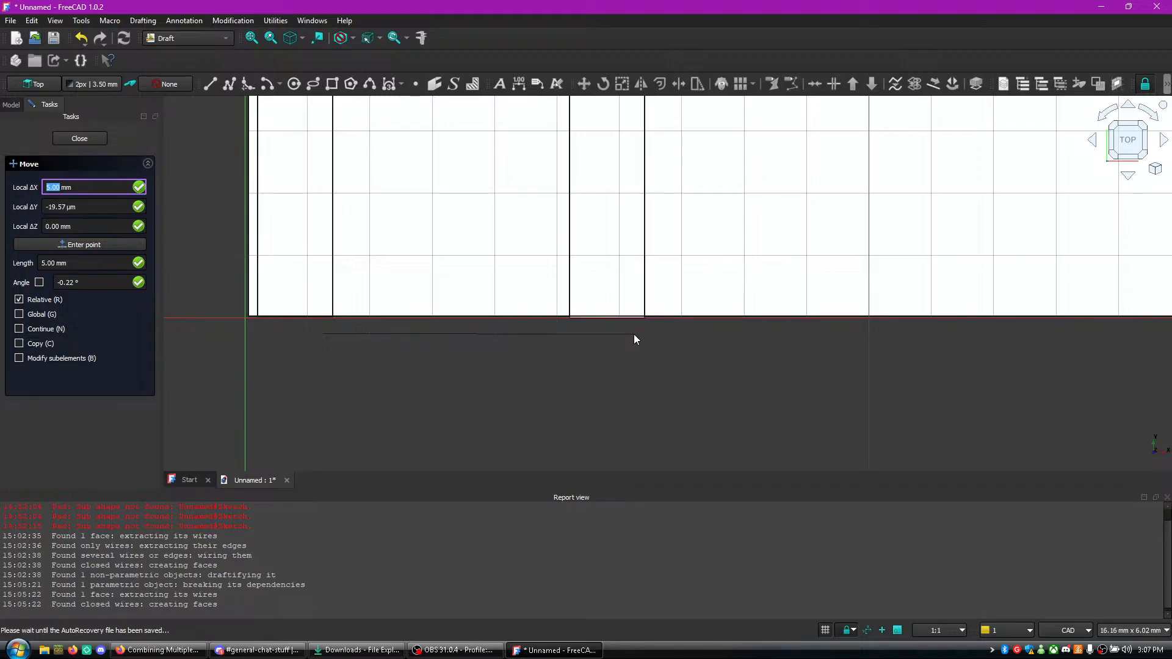
key(shift)
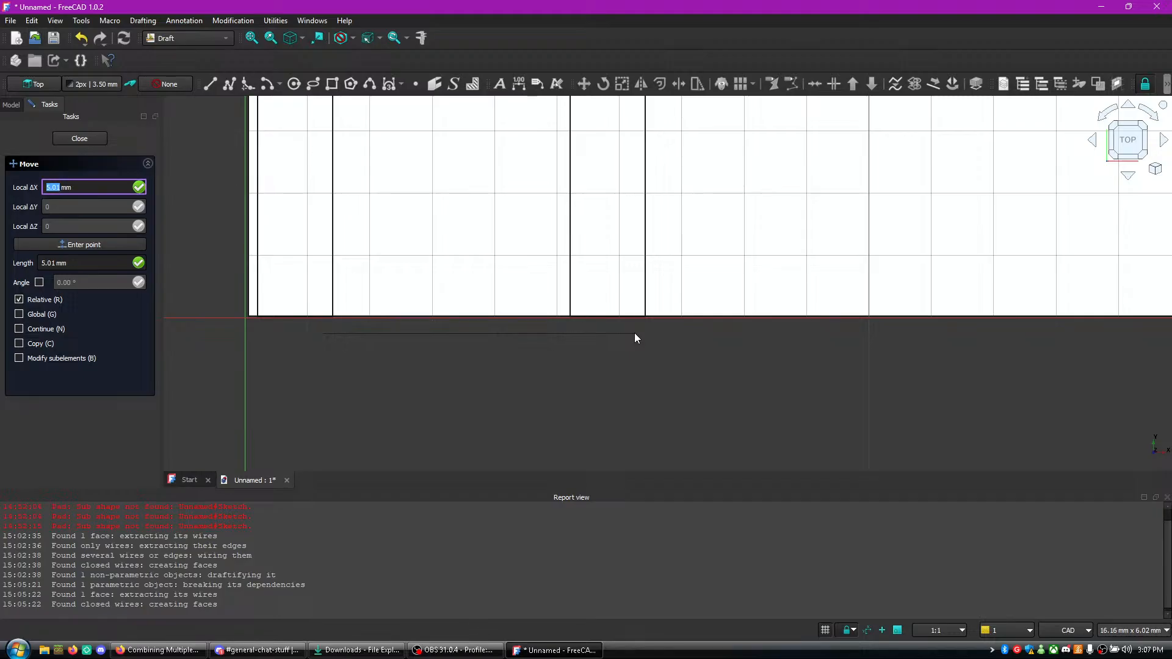
click(635, 333)
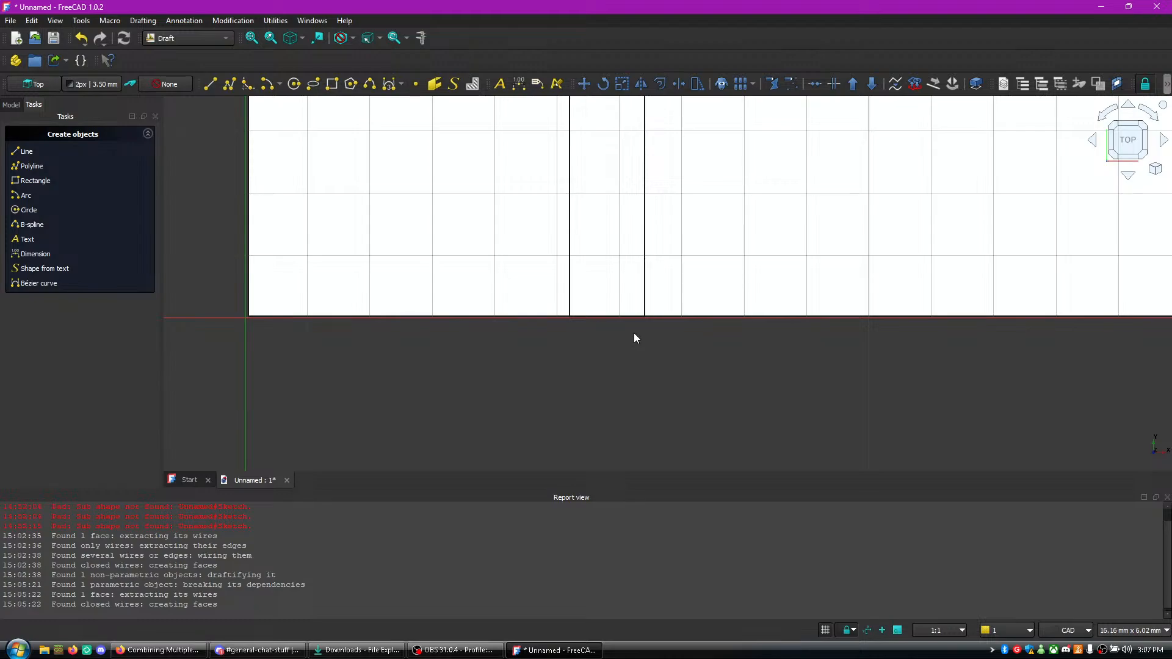
- Scale the selected objects by a Y factor of 0, keeping the X and Z factors at 1
scroll(693, 359, down, 4)
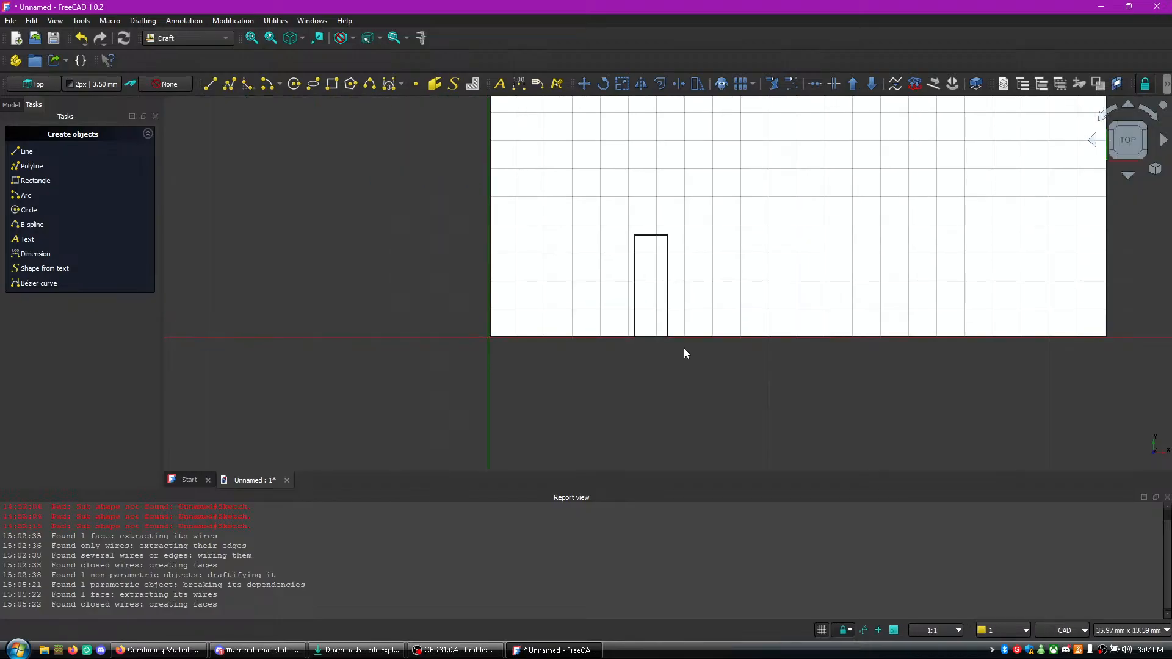
scroll(689, 295, up, 3)
scroll(685, 293, down, 5)
scroll(679, 293, up, 2)
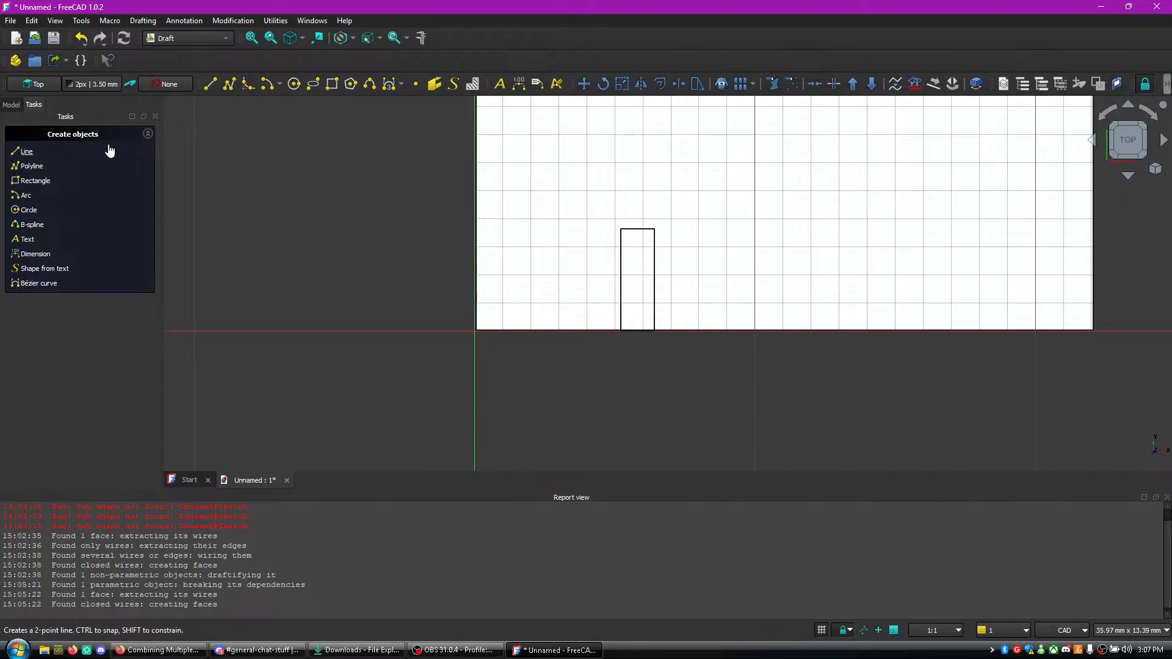
click(652, 296)
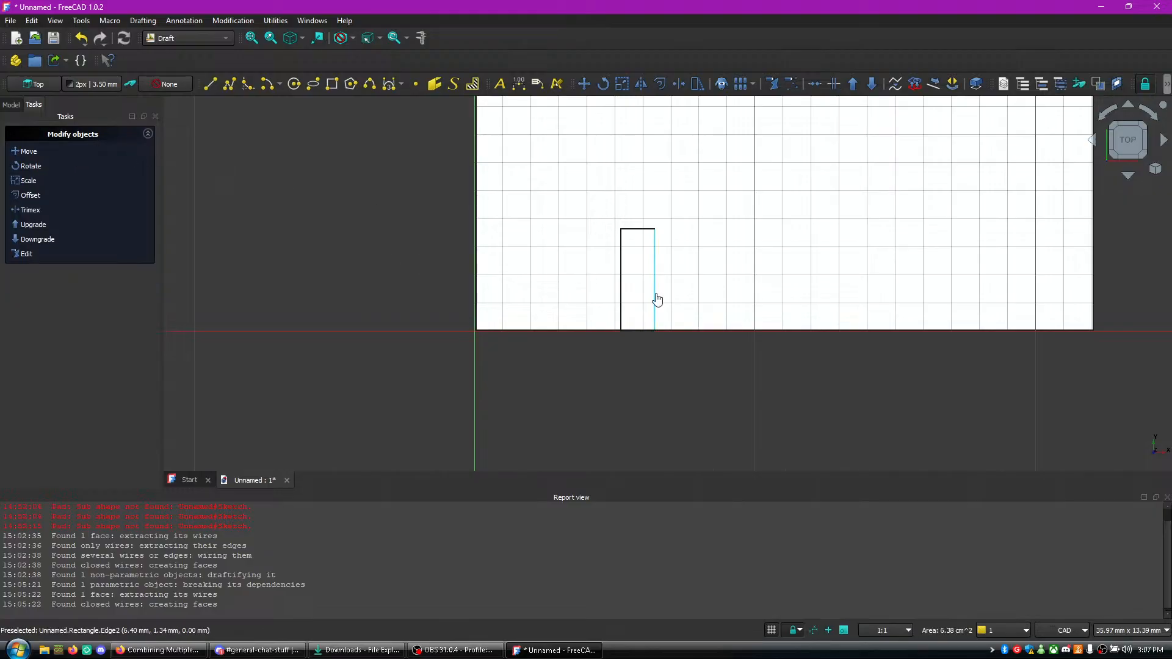
right_click(654, 296)
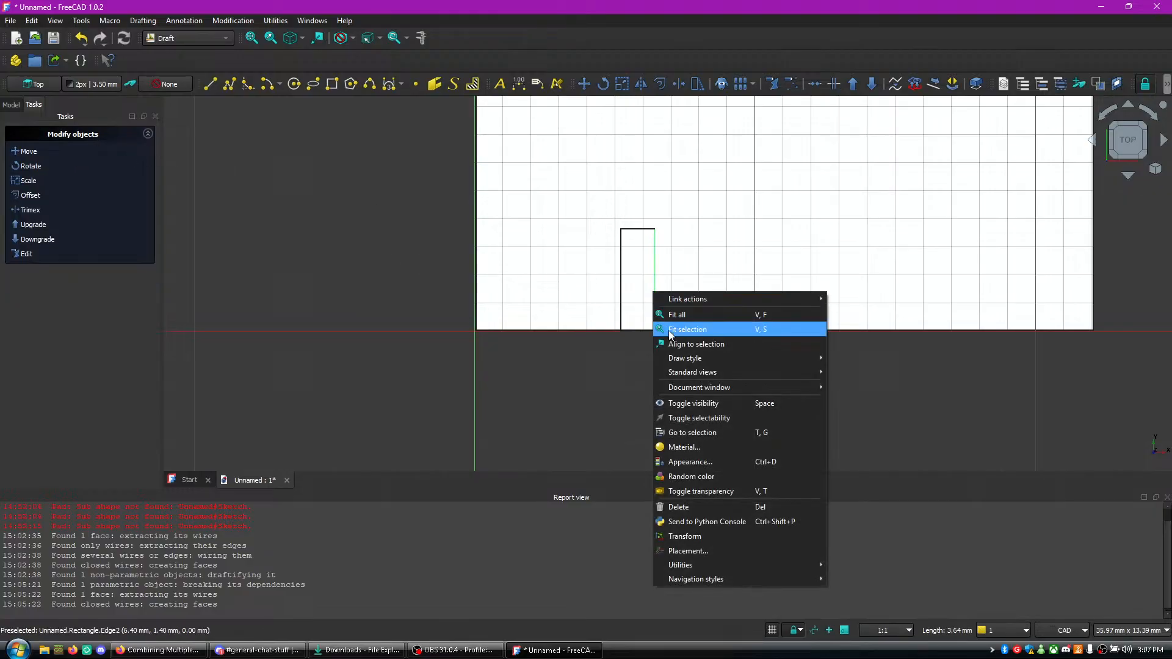
click(27, 152)
click(96, 140)
click(29, 181)
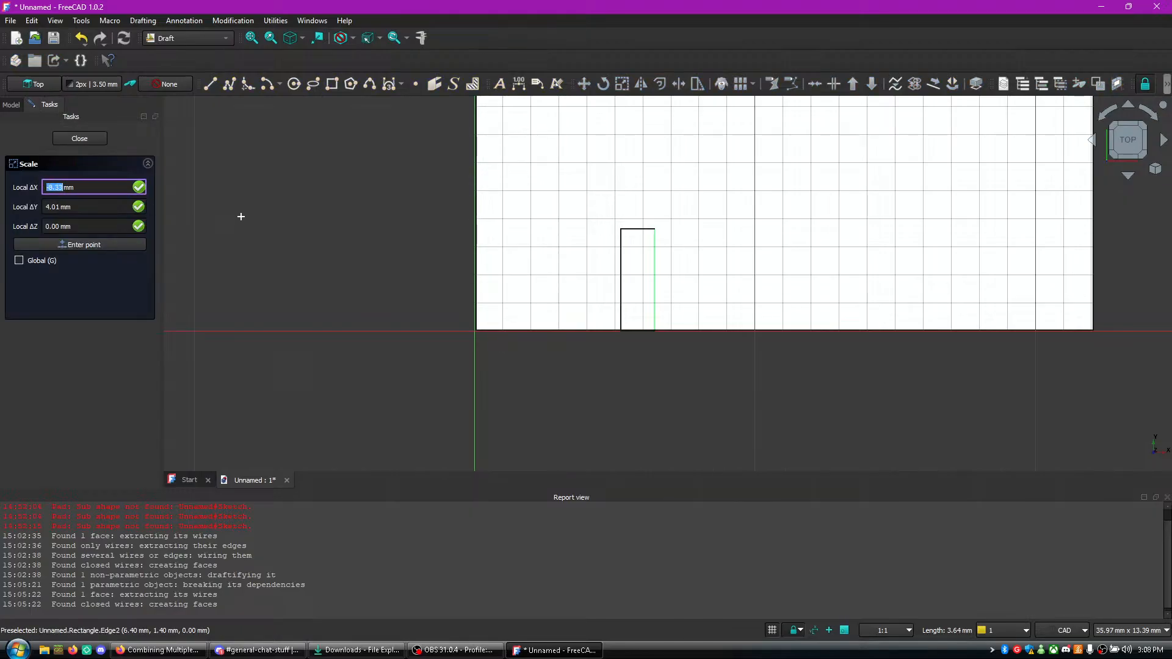
click(655, 269)
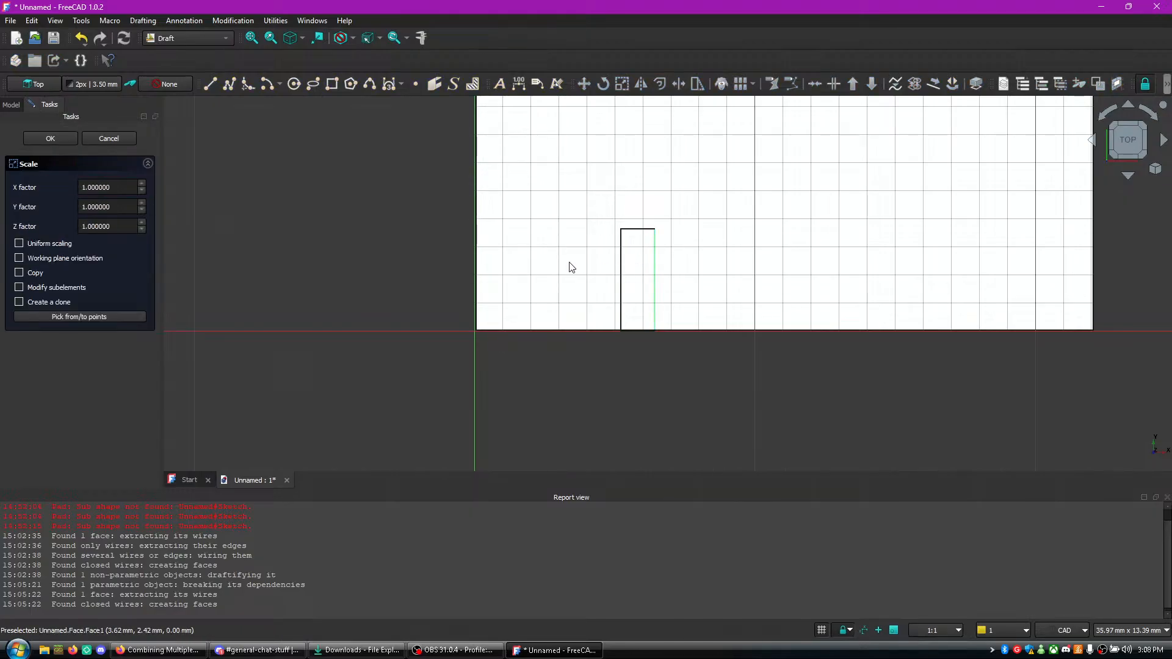
click(130, 199)
click(141, 209)
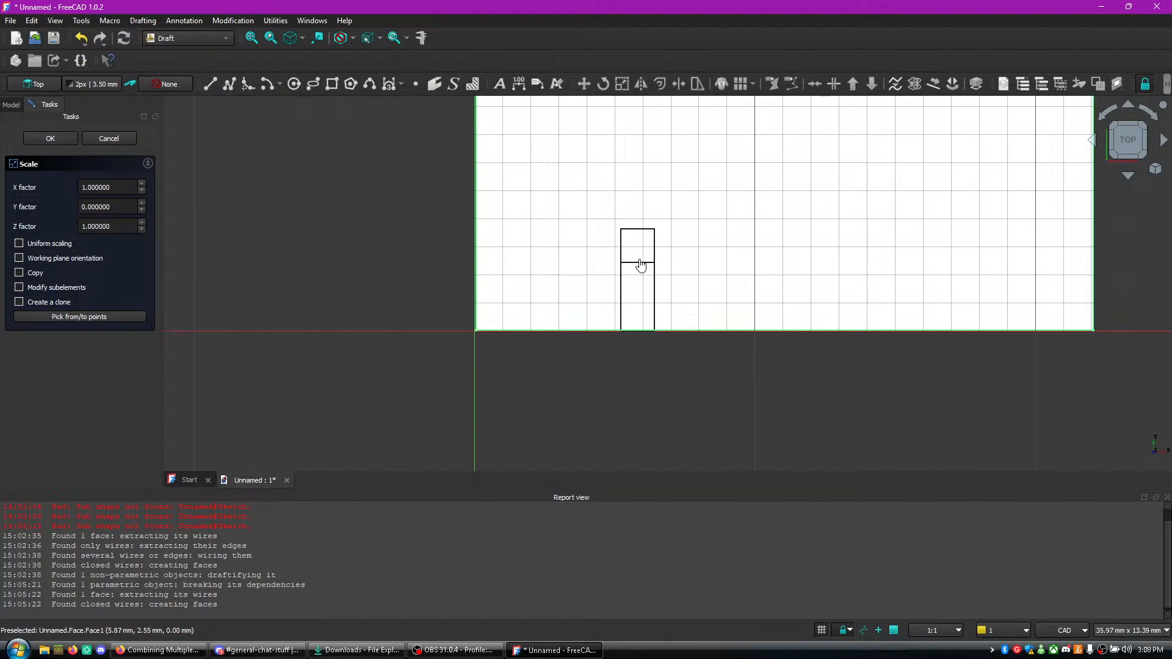
- Undo the recent edits repeatedly, back to an earlier state of the small rectangle
key(ctrl+z)
key(ctrl+z)
key(ctrl+z)
key(ctrl+z)
key(ctrl+z)
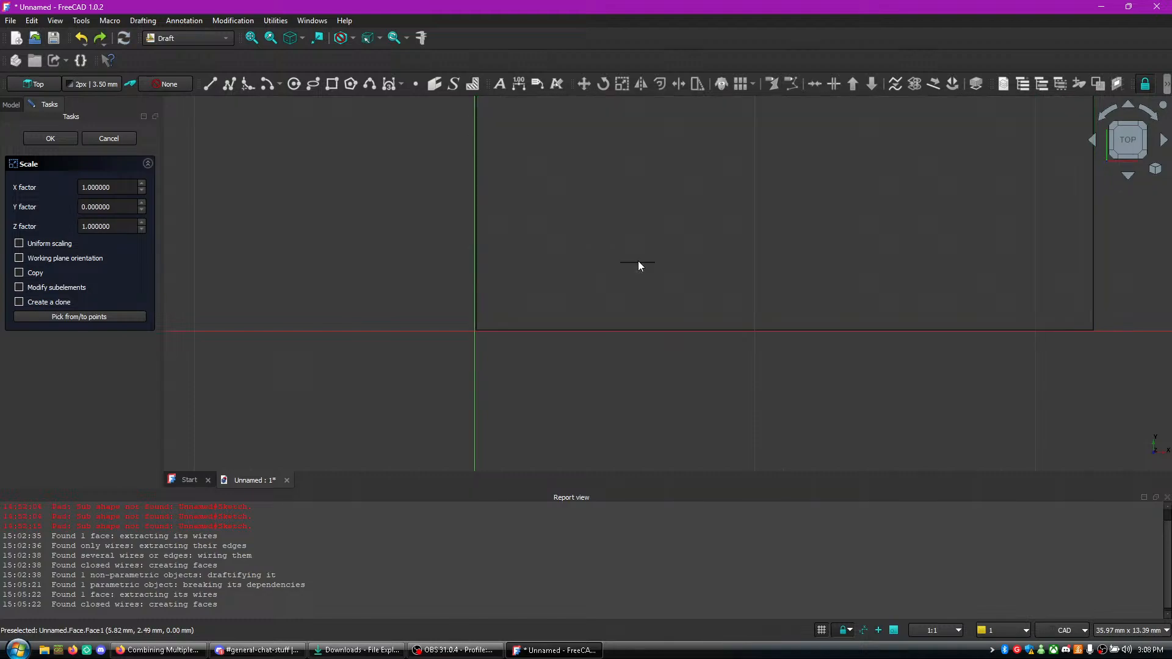
click(14, 105)
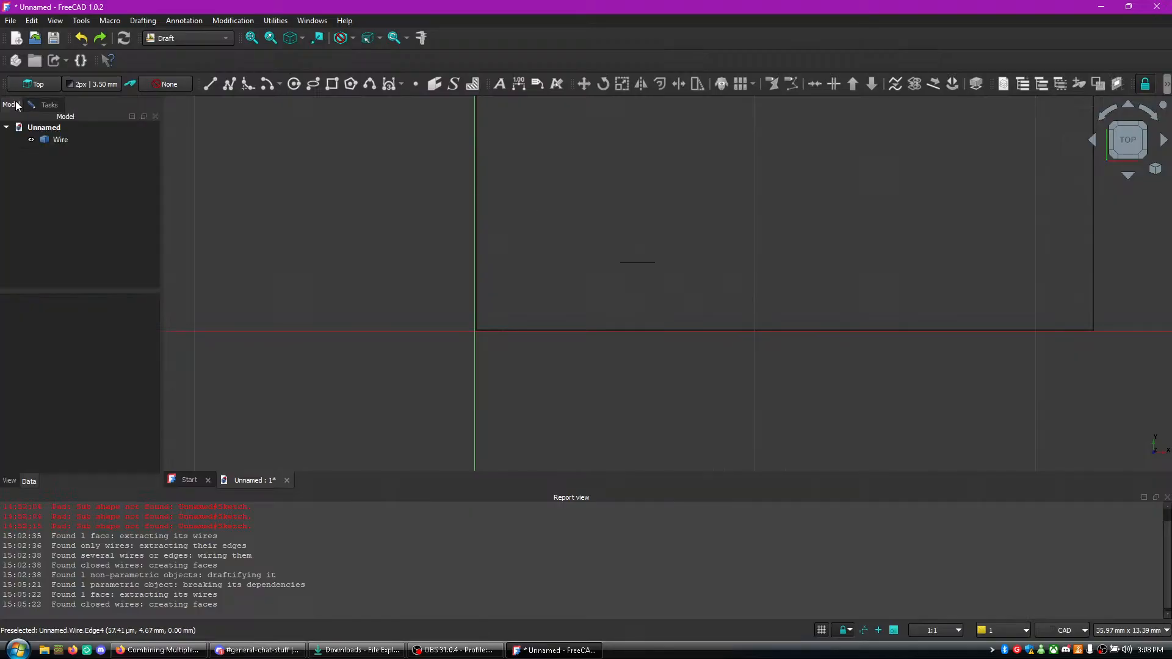
click(52, 141)
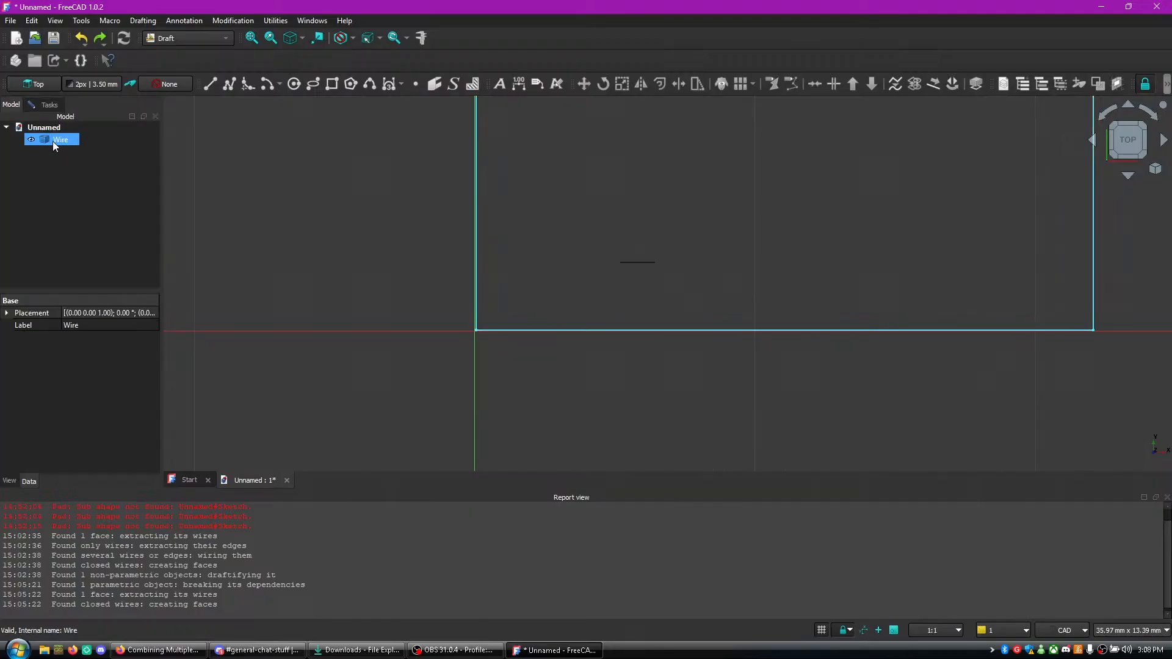
key(ctrl+z)
key(ctrl+z)
key(ctrl+z)
key(ctrl+z)
key(ctrl+z)
key(ctrl+z)
key(ctrl+z)
key(ctrl+z)
key(ctrl+z)
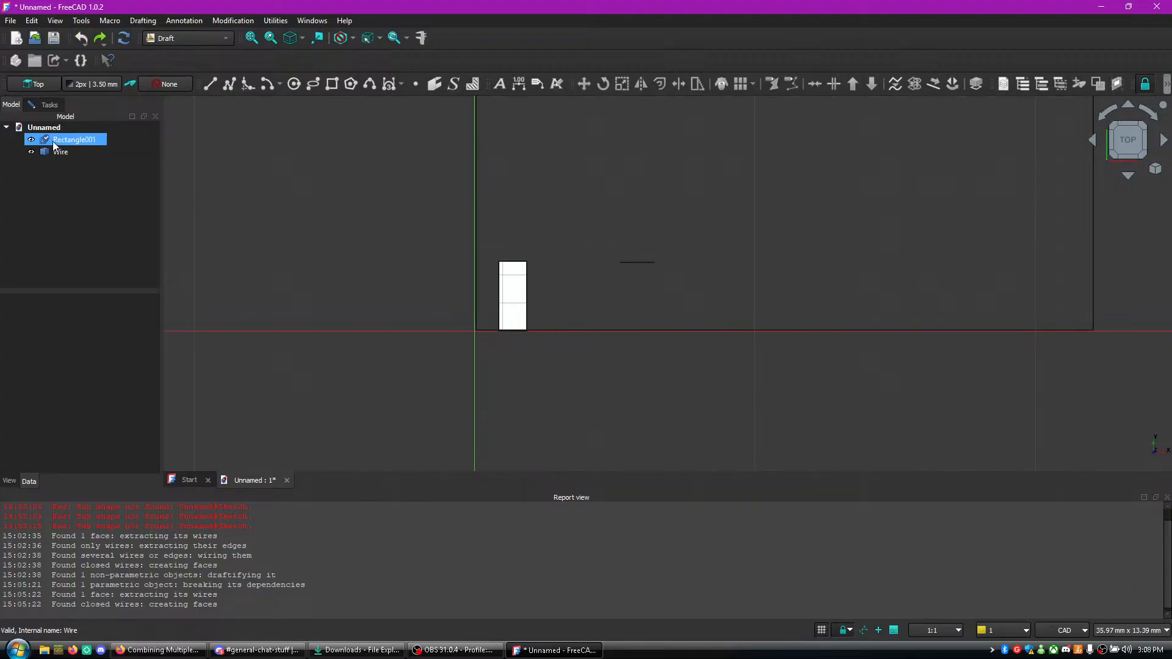
- Try to redo the undone edits and select the large rectangle's object in the model tree
click(101, 41)
click(101, 42)
click(102, 41)
click(101, 39)
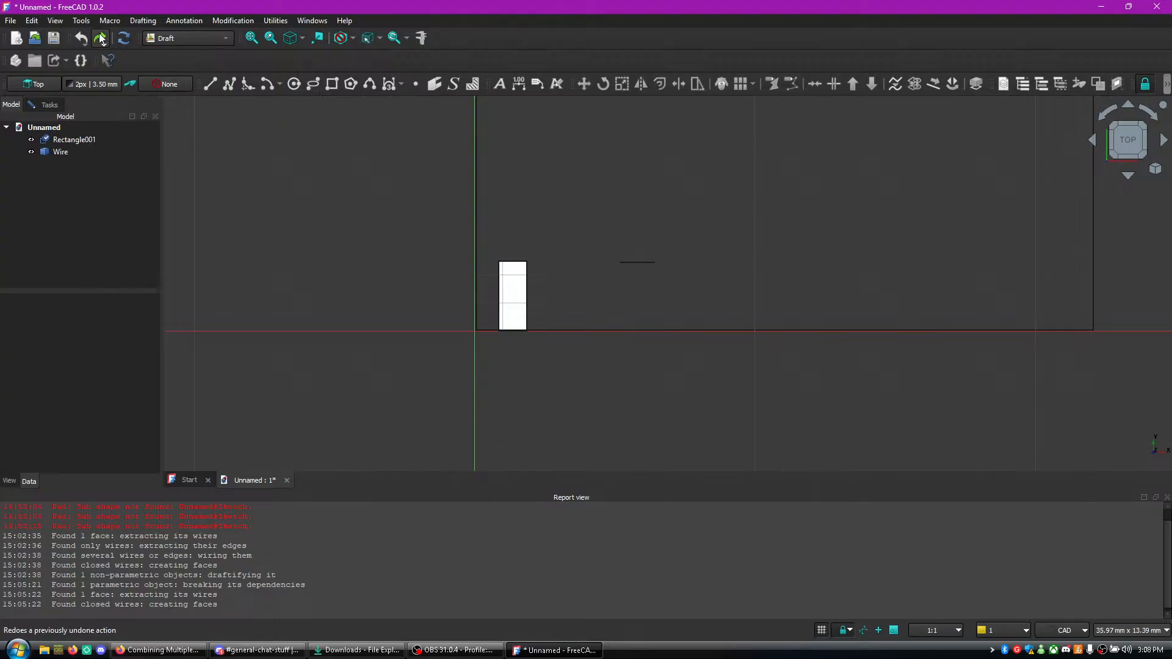
click(599, 341)
click(61, 152)
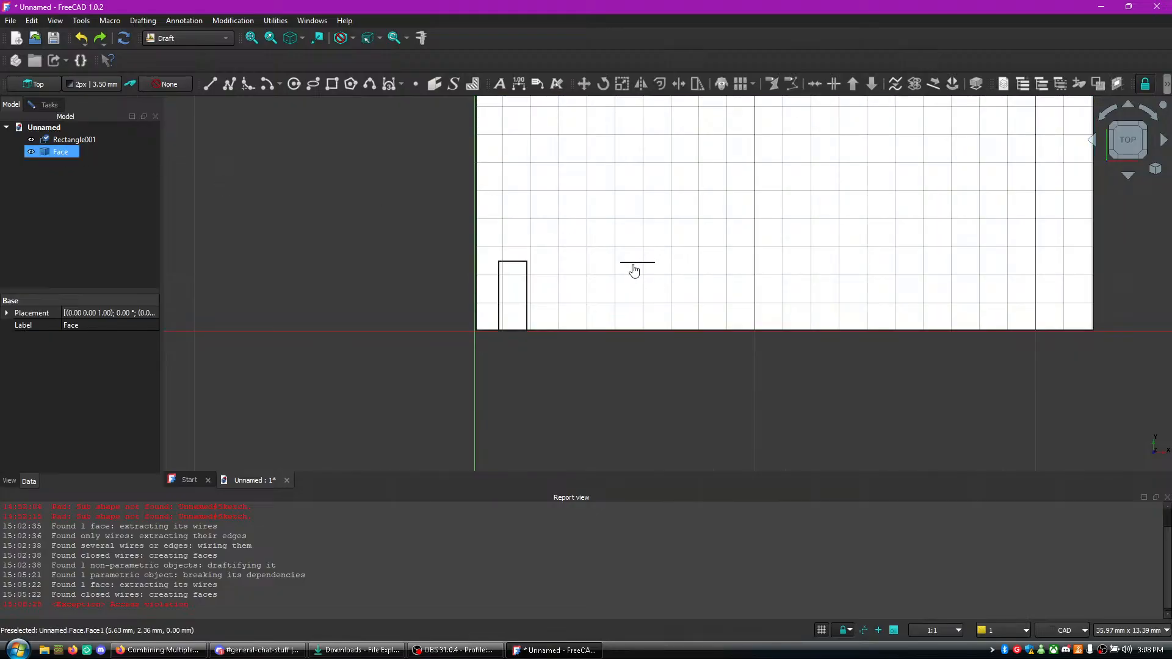
- Try to select and delete the short stray horizontal line left over from scaling
scroll(635, 267, up, 5)
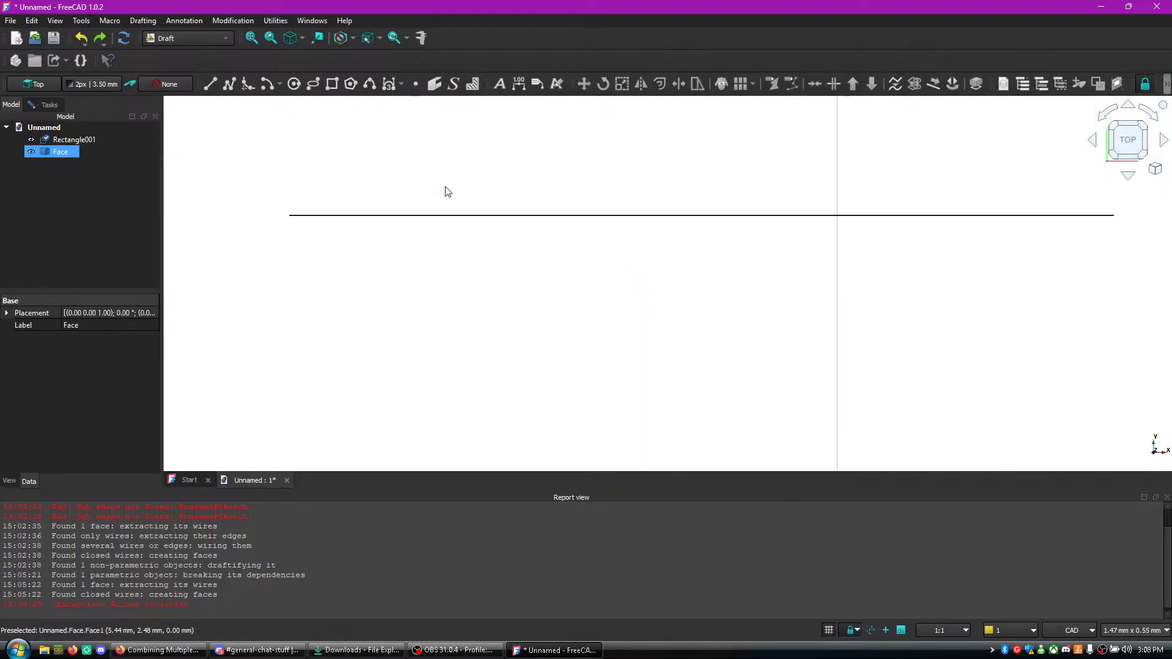
right_click(417, 215)
click(488, 430)
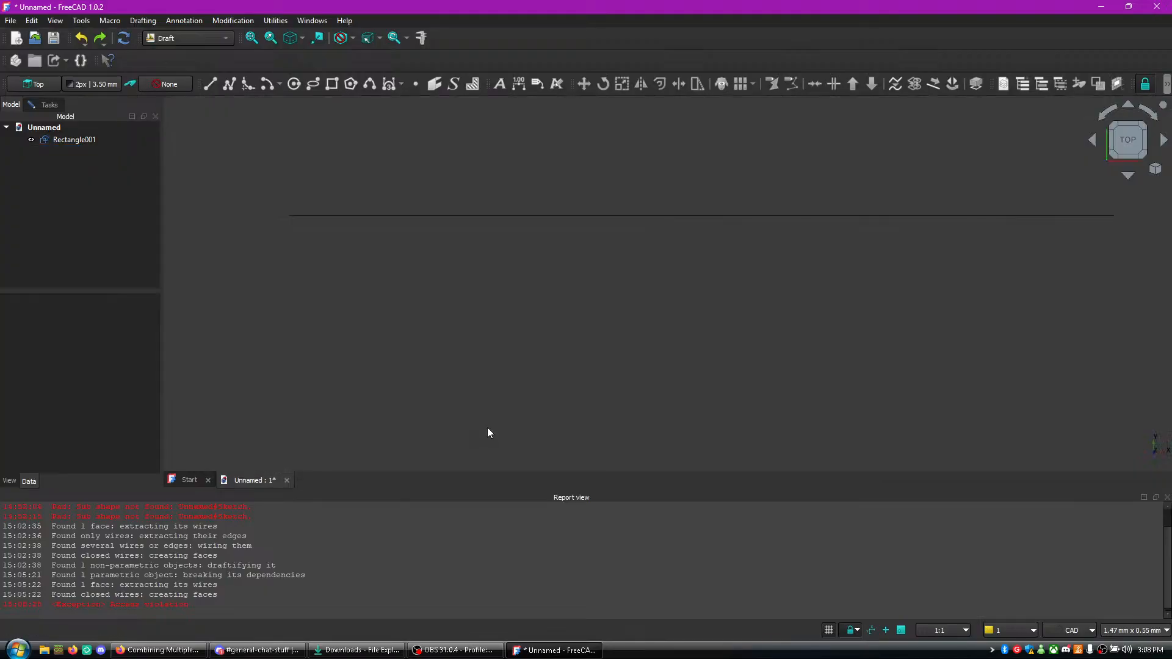
right_click(421, 217)
click(420, 217)
right_click(416, 216)
click(387, 216)
- Check the available actions for Rectangle001 and try again to select the stray horizontal line
click(99, 140)
right_click(99, 141)
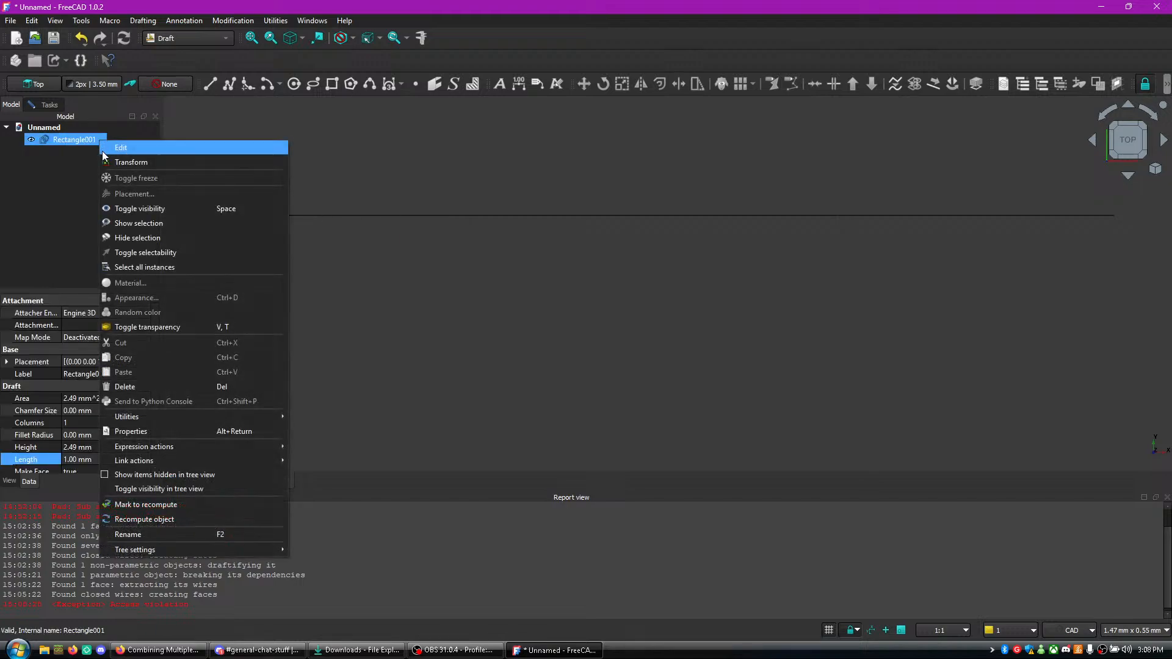
click(46, 21)
click(332, 211)
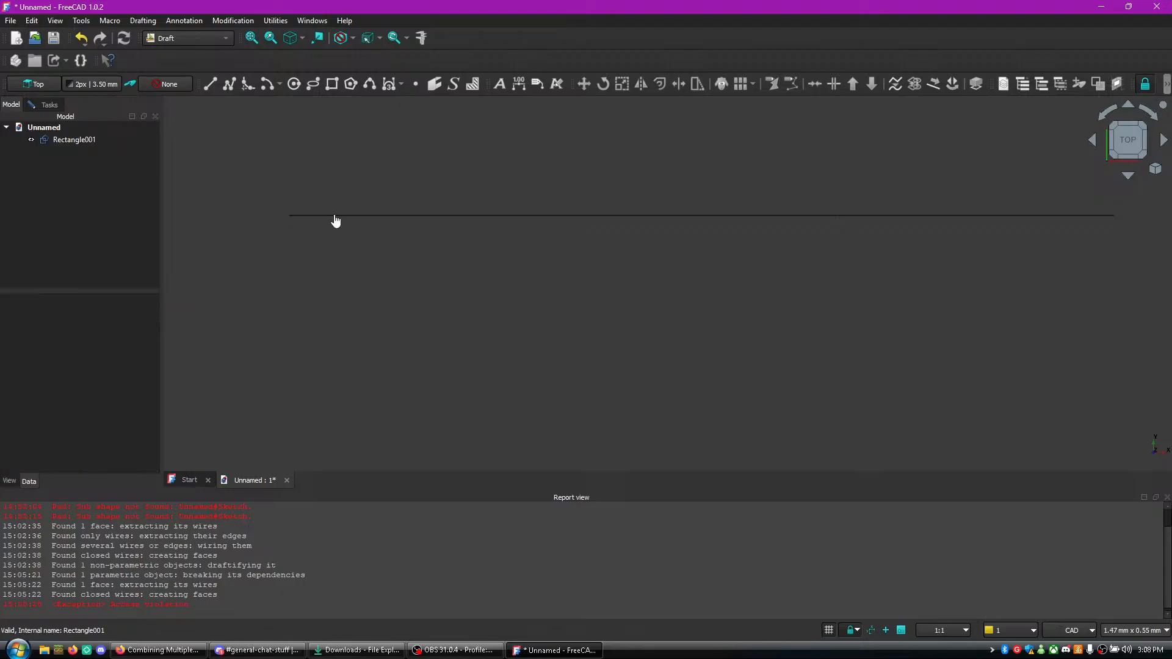
right_click(384, 217)
click(375, 218)
scroll(800, 214, down, 13)
scroll(531, 290, up, 4)
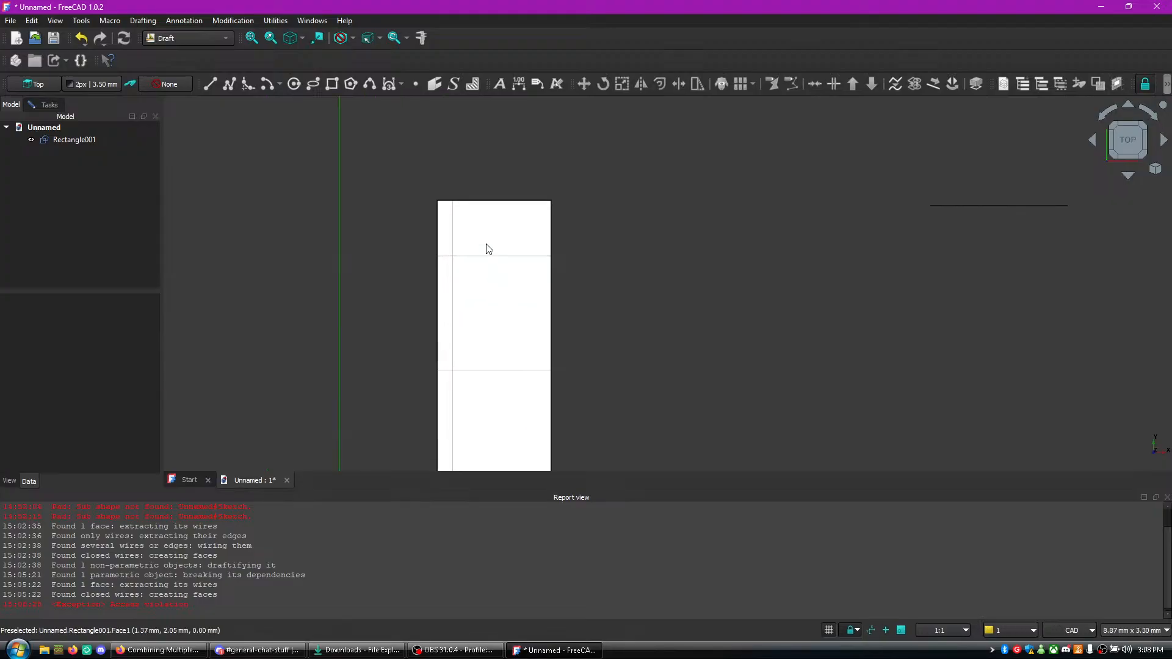
- Close the unnamed document and discard its unsaved changes
click(10, 20)
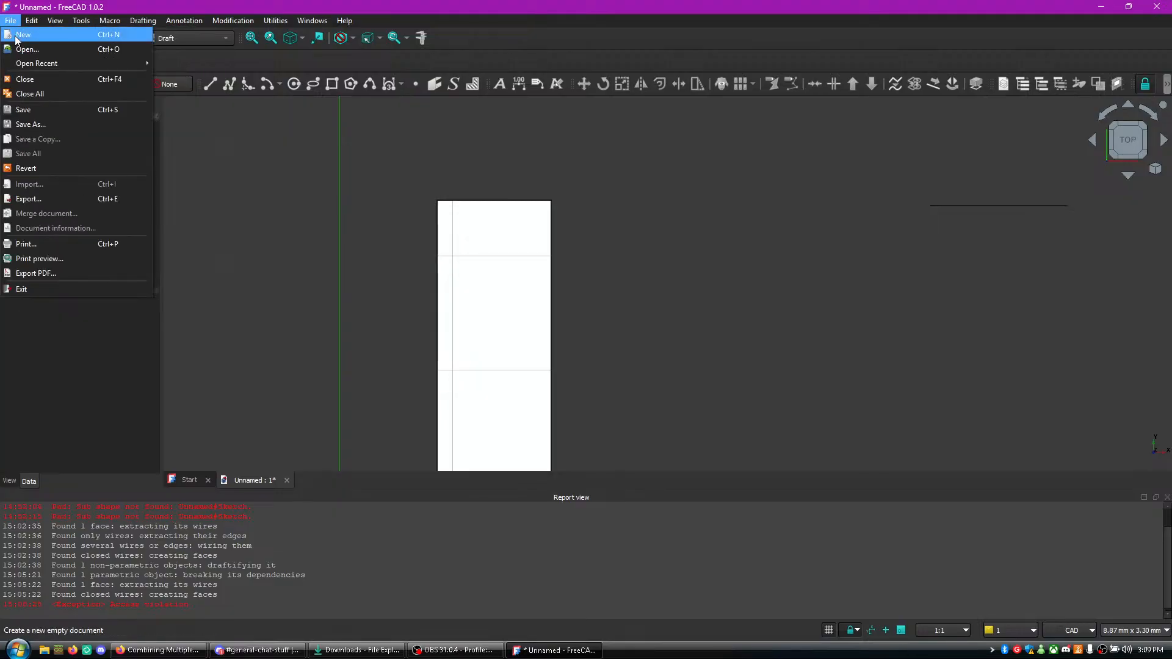
click(252, 145)
click(13, 22)
click(35, 81)
click(636, 346)
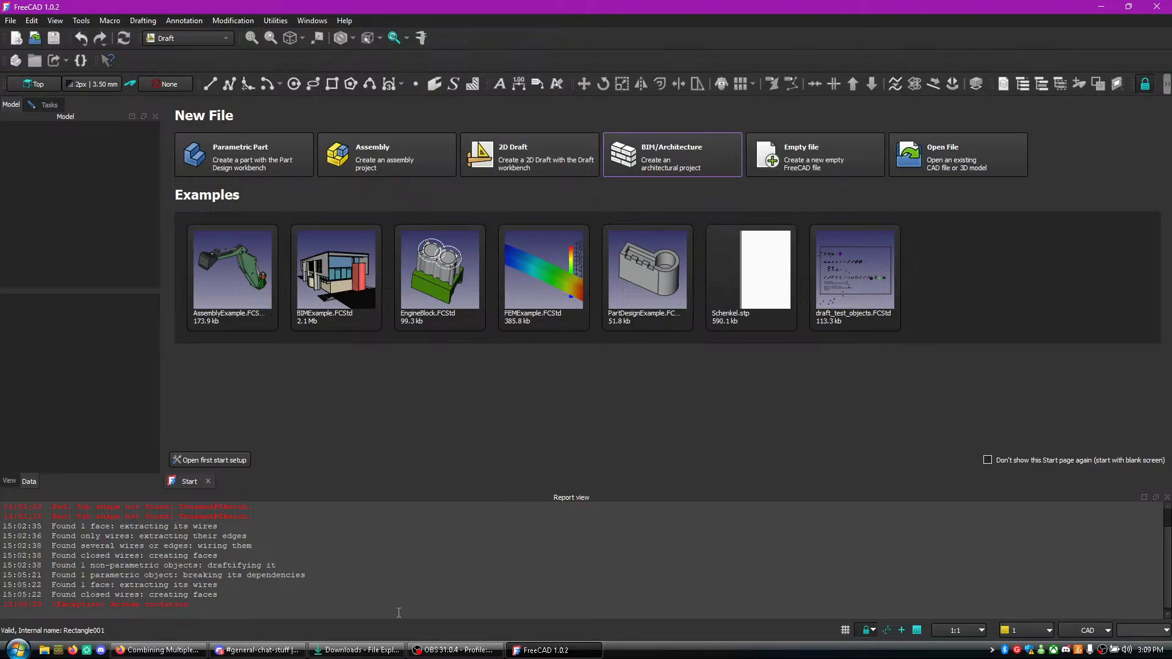
- Switch to the Firefox browser, return to the DuckDuckGo results and search for "freecad tutorial"
click(158, 650)
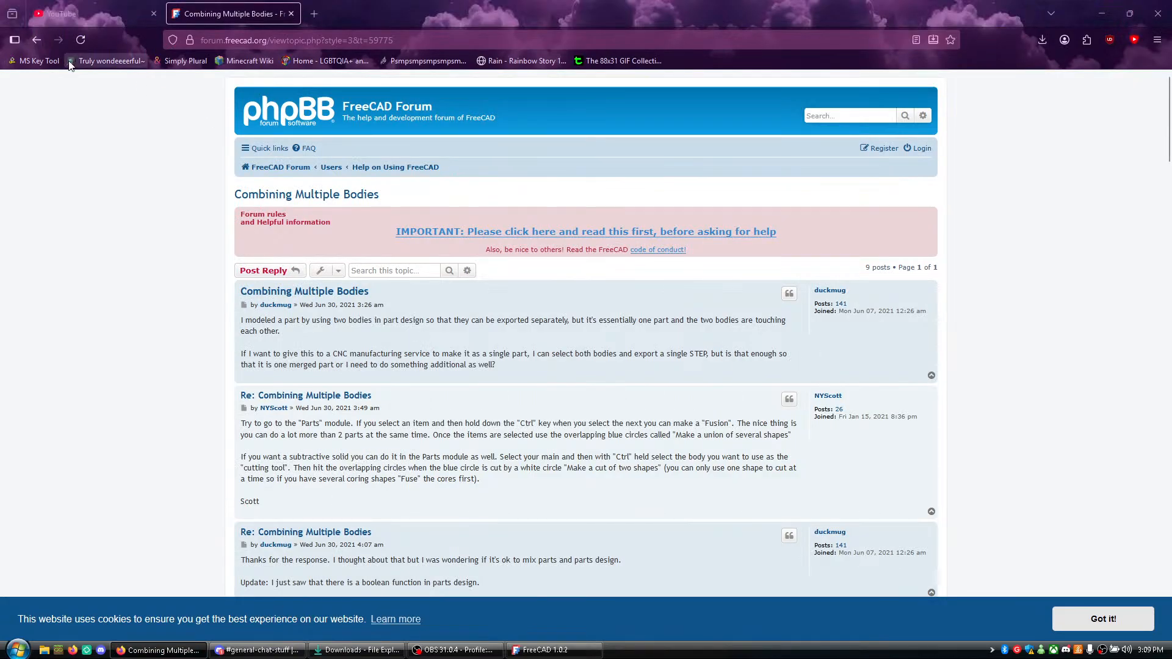
click(36, 40)
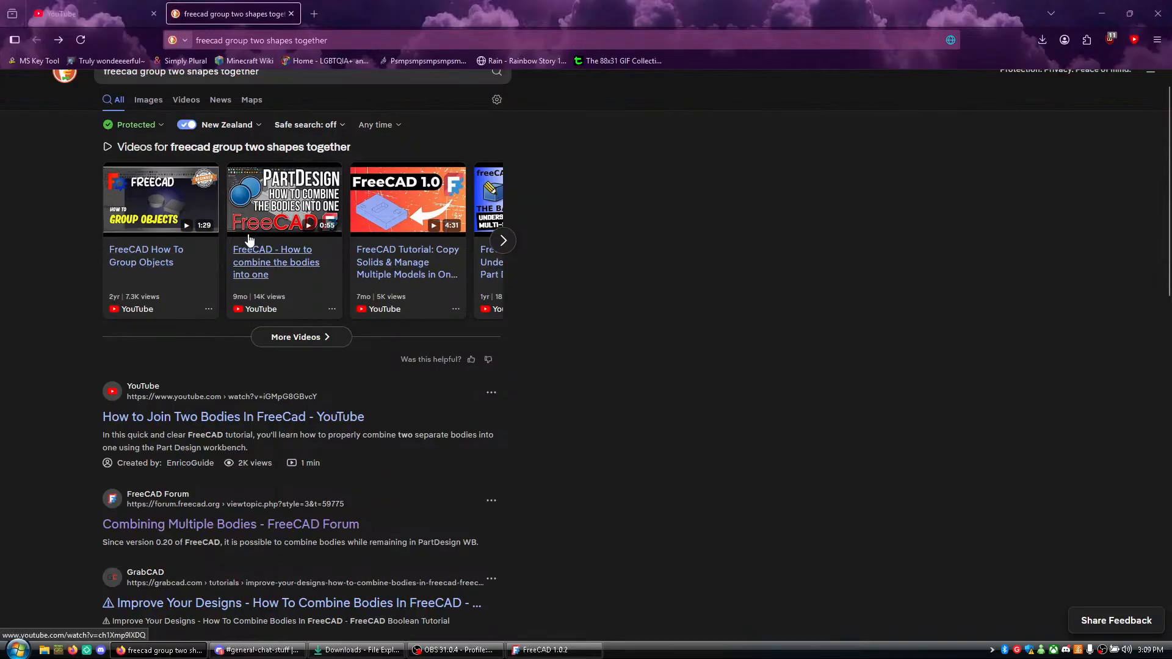
drag(260, 96, 138, 87)
text(tutor)
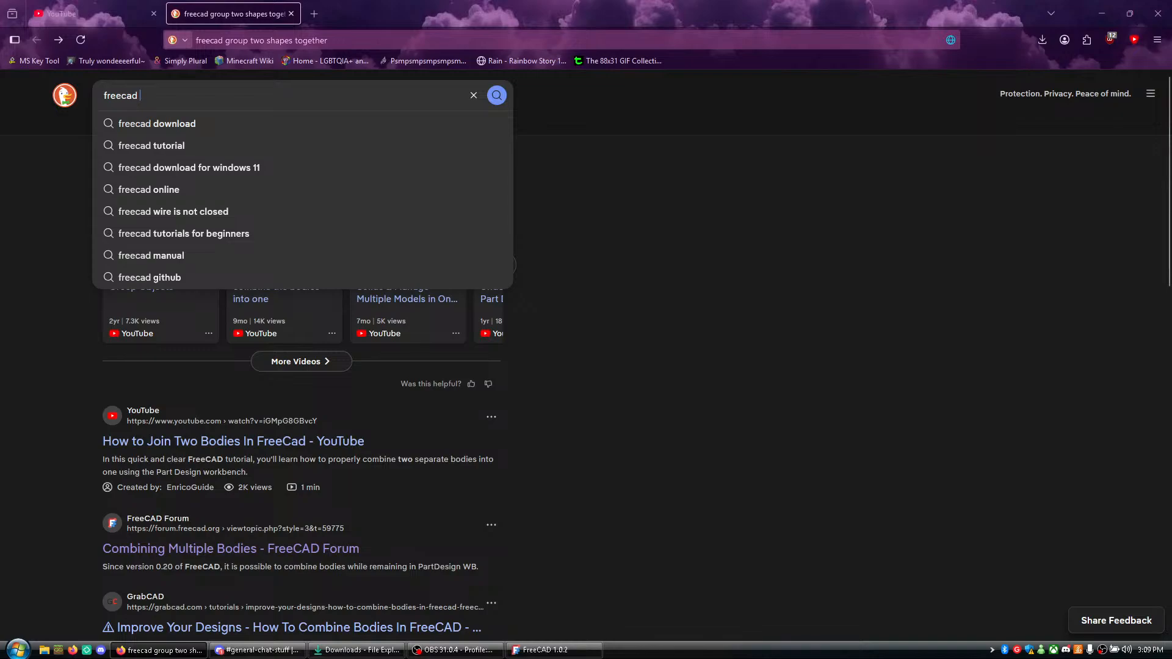
text(ial)
key(Return)
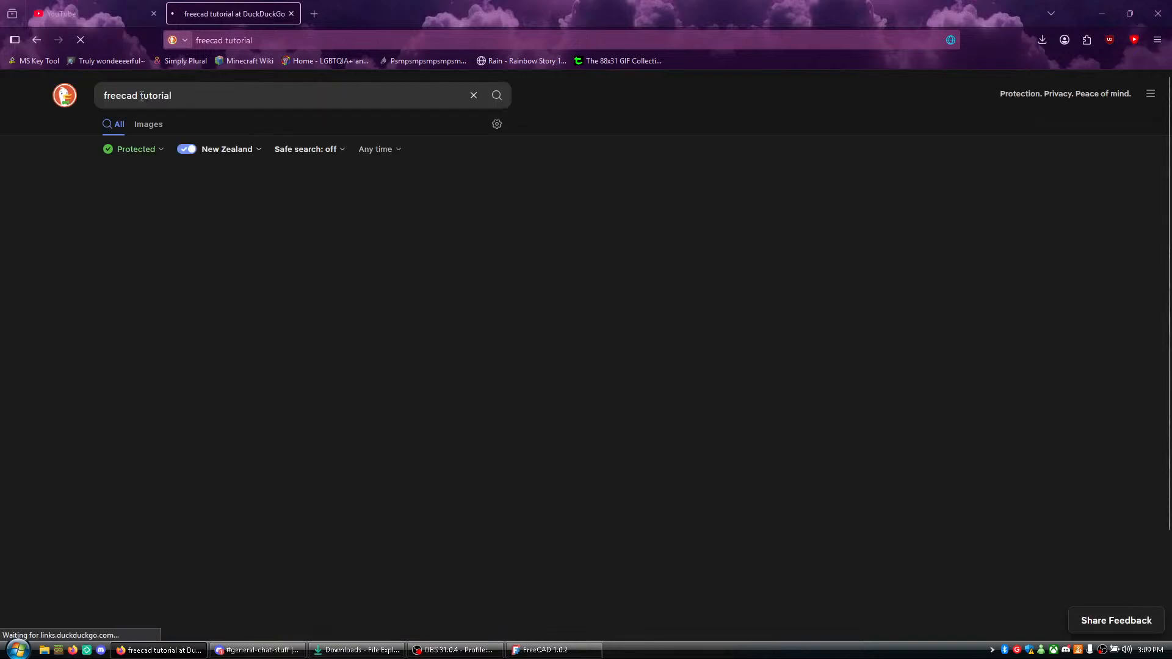
- Open the YouTube playlist "FreeCAD Tutorial for beginners" from the search results and look through its videos
scroll(768, 416, down, 1)
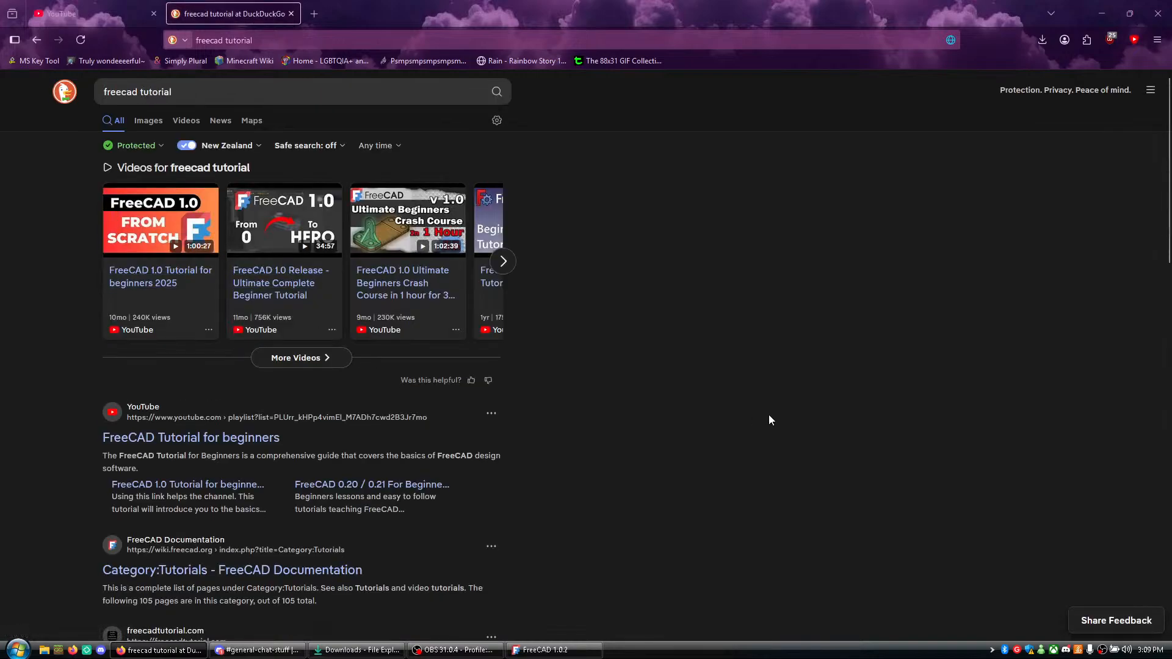
scroll(728, 417, up, 1)
click(235, 441)
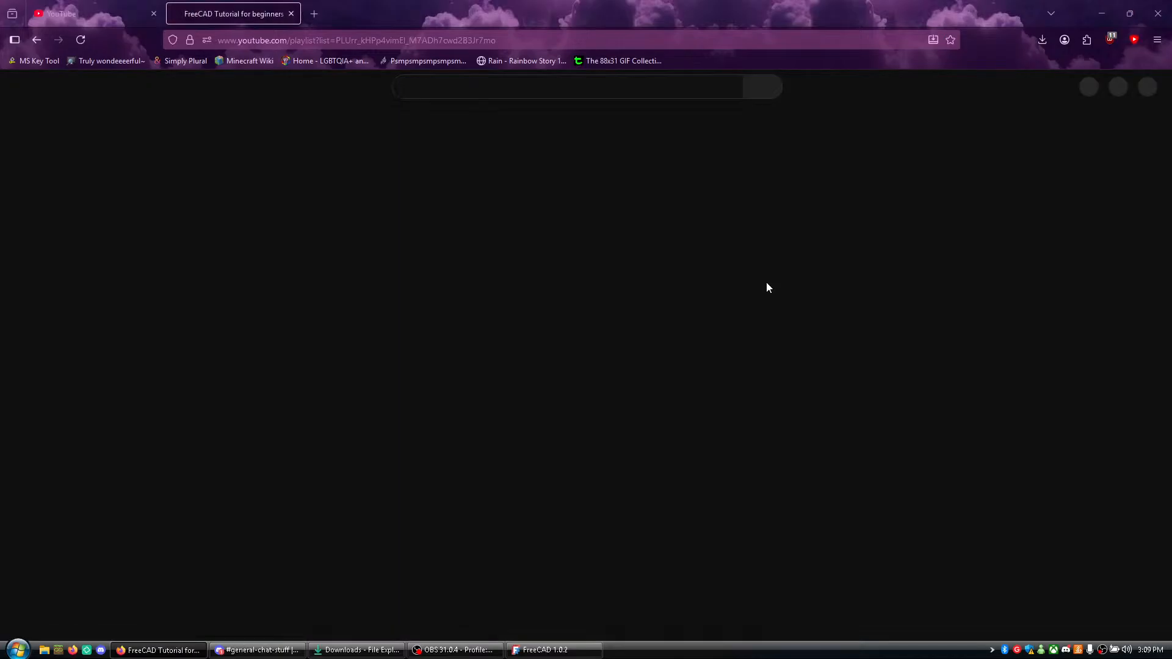
scroll(720, 287, down, 5)
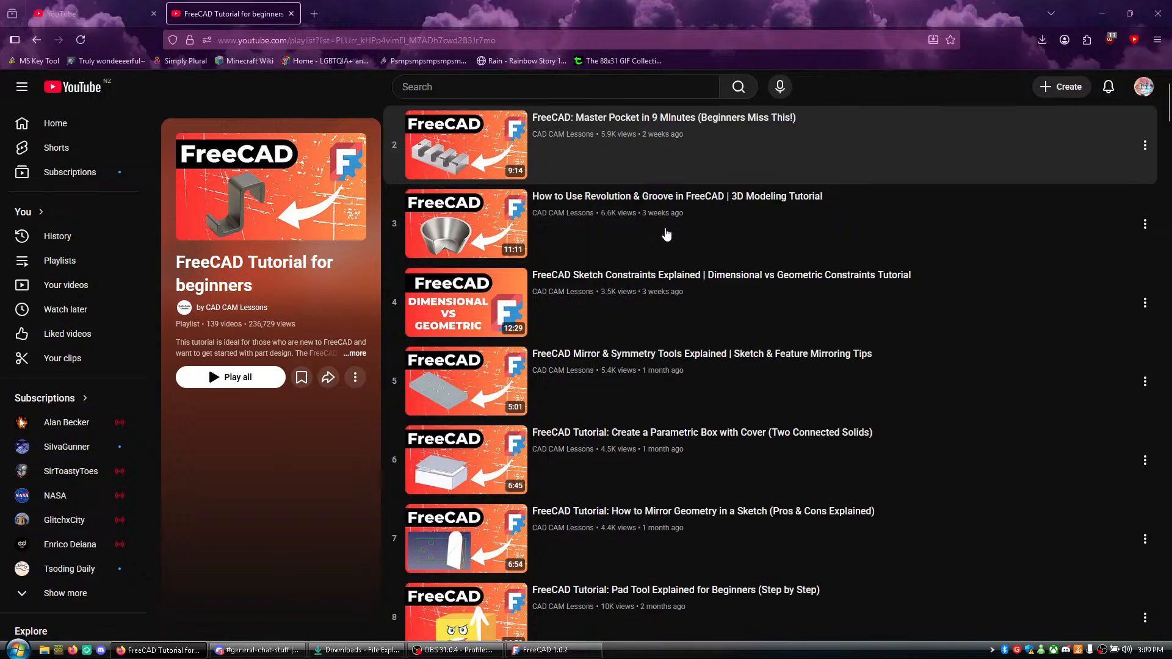
scroll(895, 495, down, 6)
scroll(889, 486, up, 11)
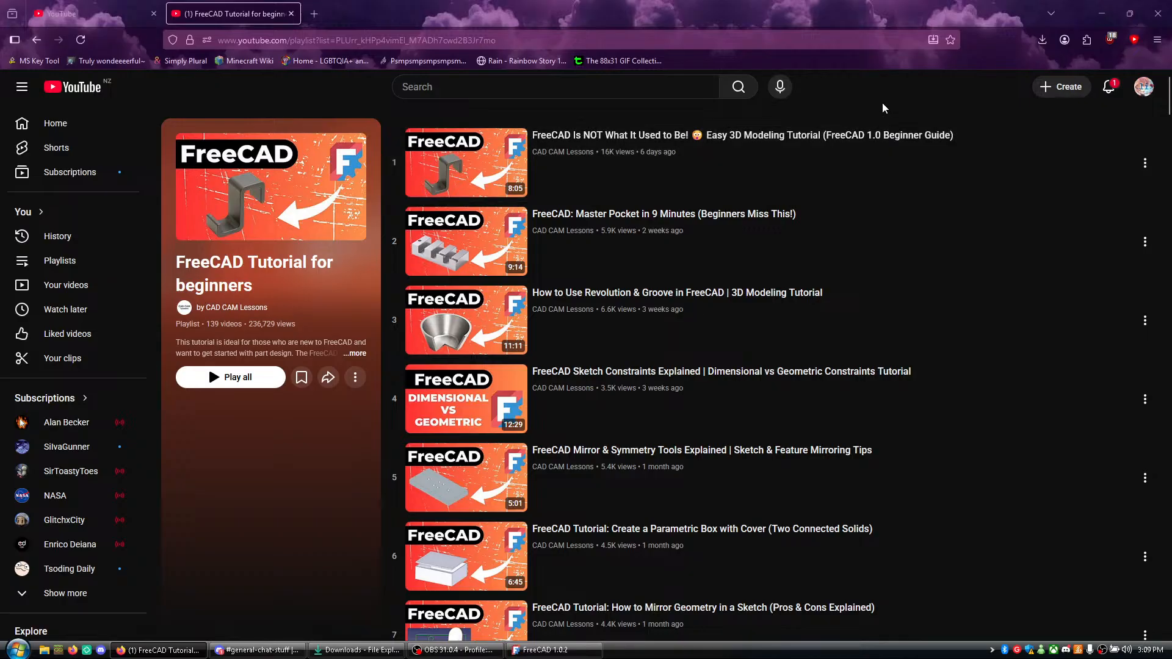
- Check the YouTube notifications, play the playlist's first video, "FreeCAD Is NOT What It Used to Be!", and enlarge it to theater mode
click(1110, 88)
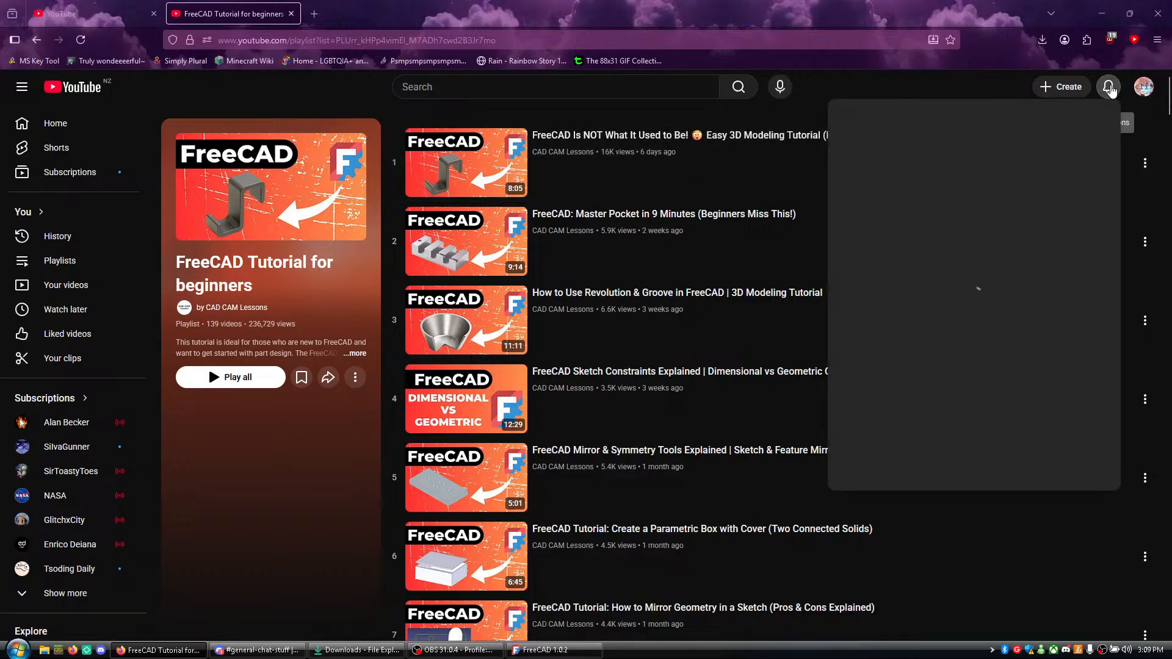
click(878, 113)
click(822, 186)
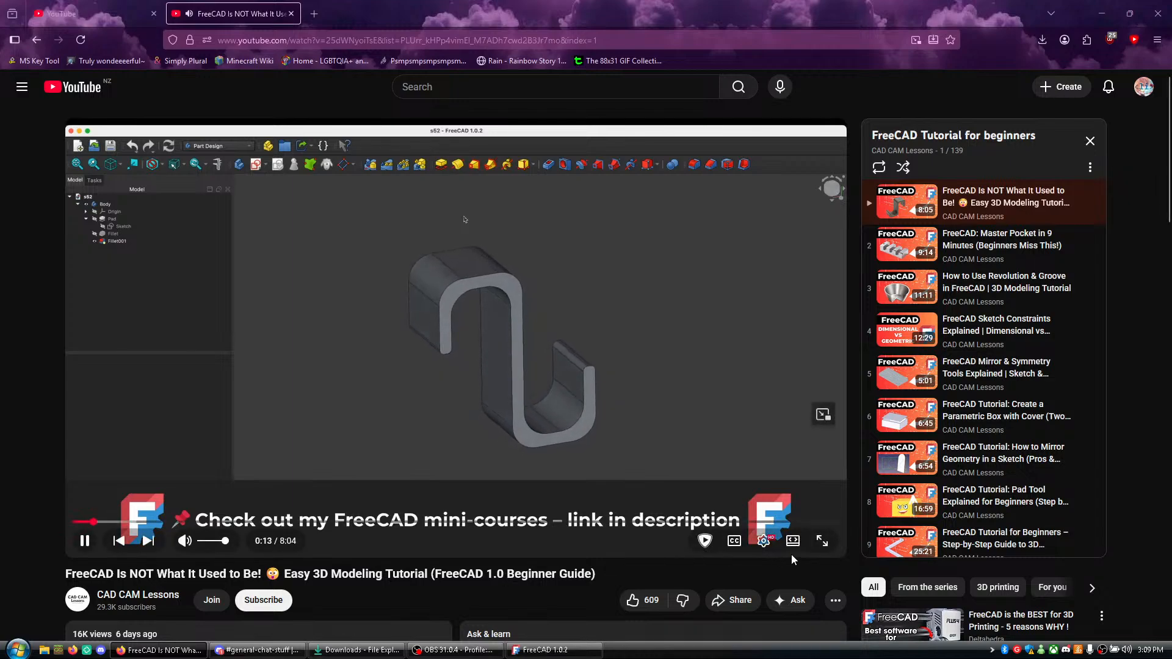
key(t)
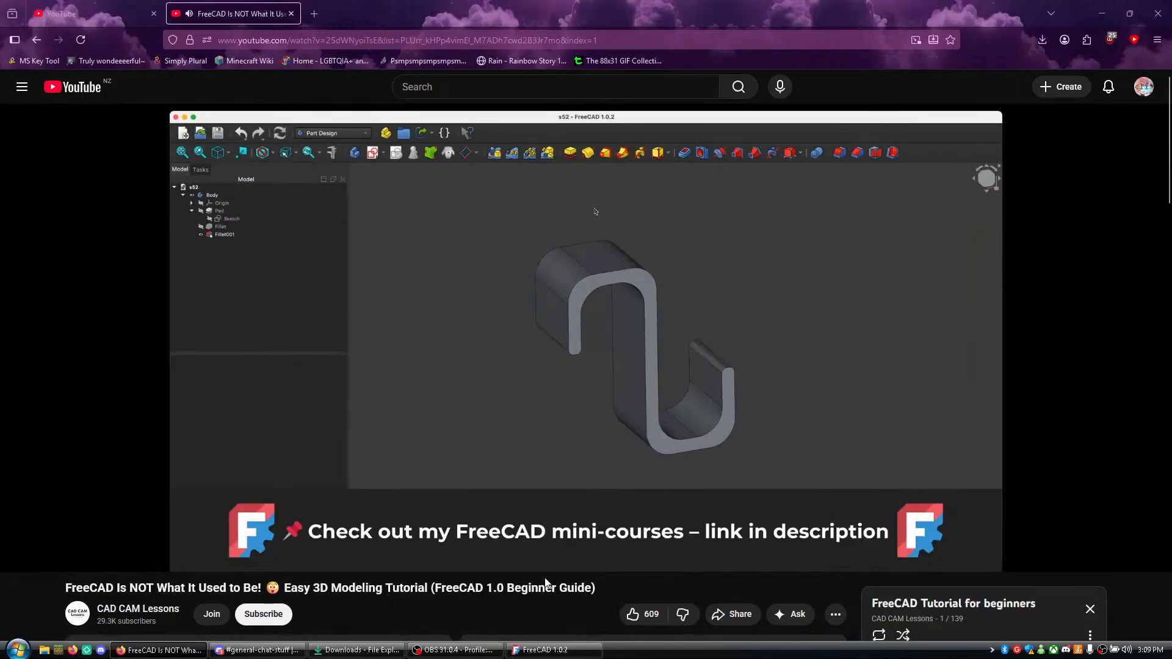
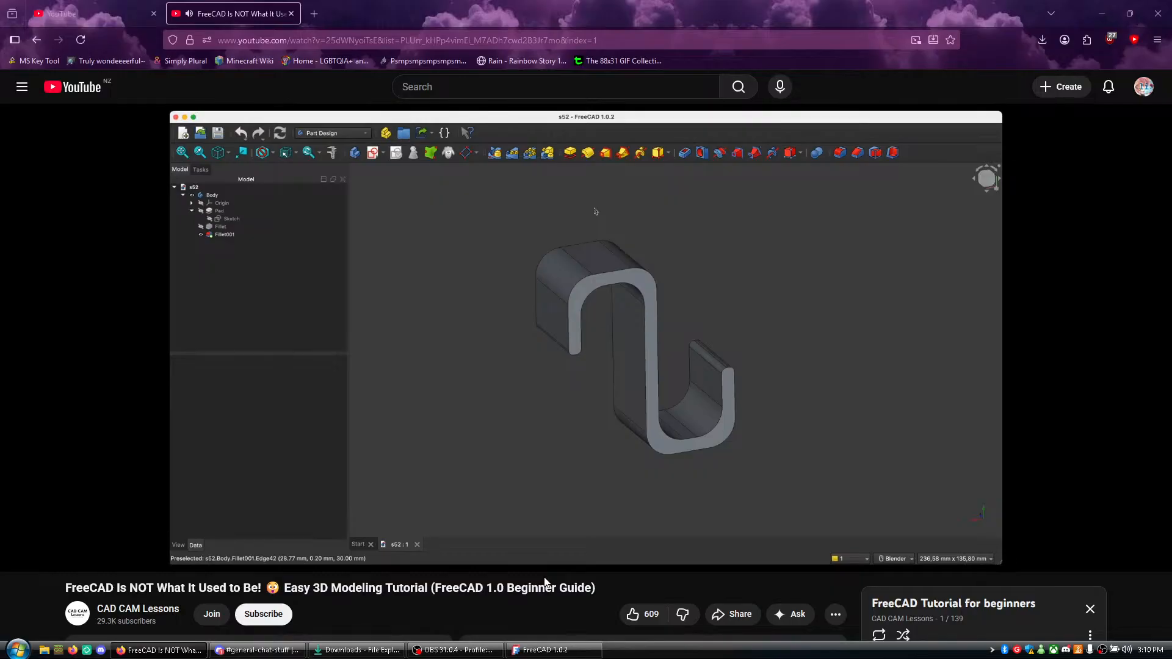
- Glance at the playlist below the tutorial video, skip ahead to about 1:25 and pause it
scroll(843, 549, down, 5)
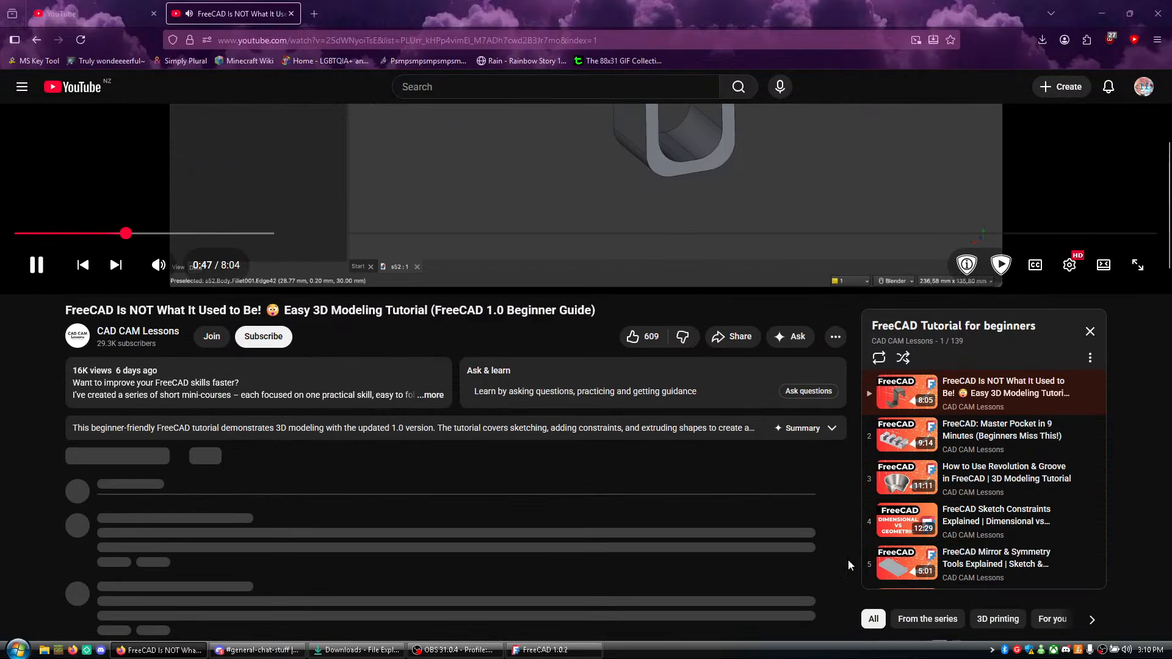
scroll(838, 543, up, 5)
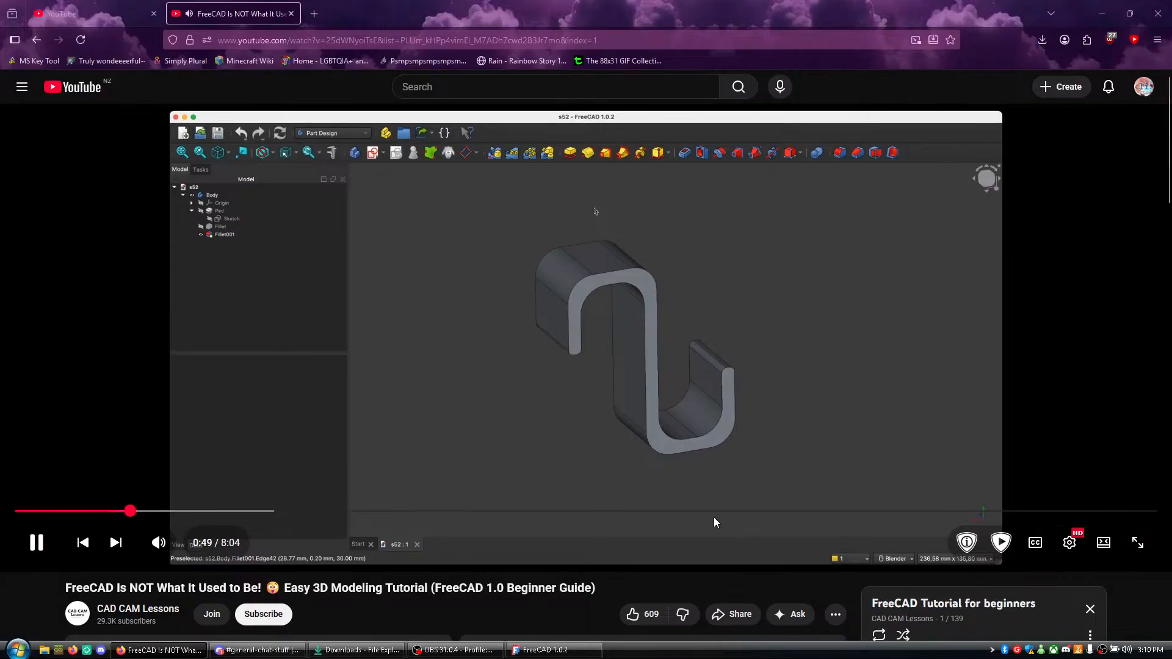
drag(133, 511, 212, 517)
click(190, 515)
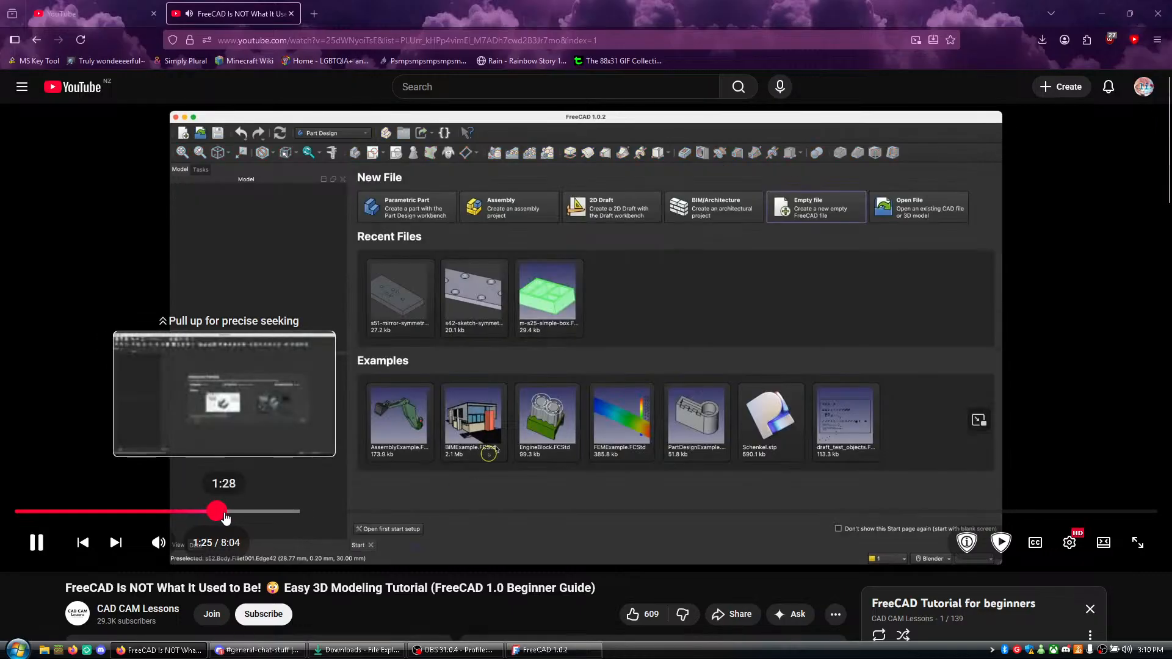
key(space)
- Switch to FreeCAD to check its start page, return to Firefox and resume the tutorial video
click(537, 650)
drag(262, 3, 570, 0)
click(160, 650)
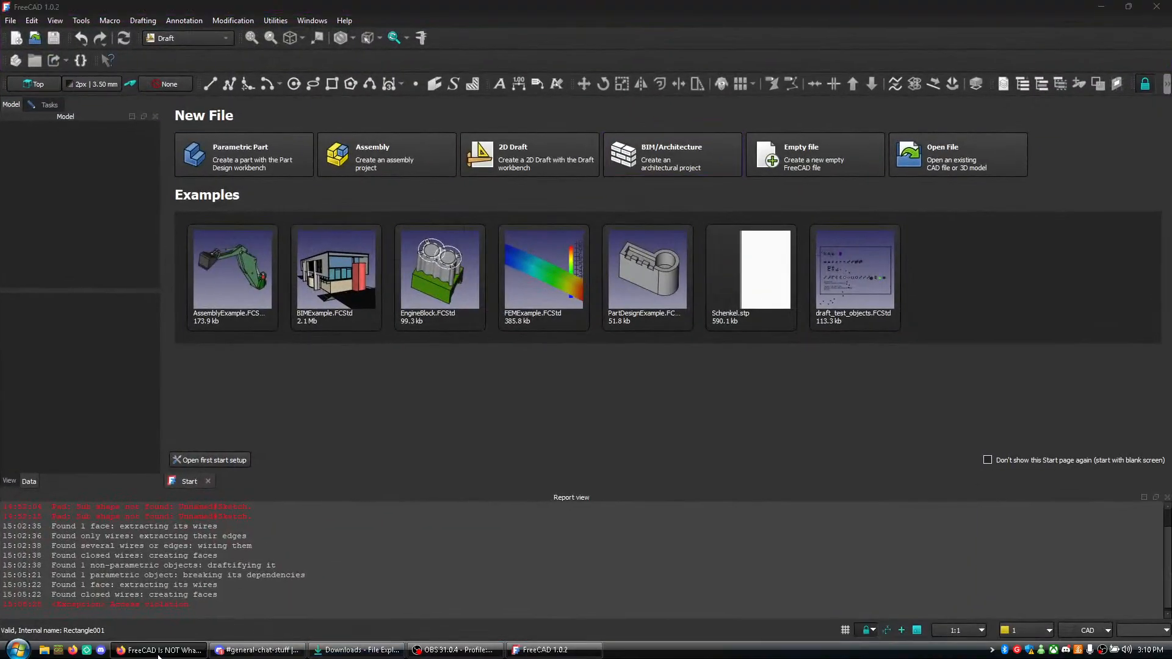
key(space)
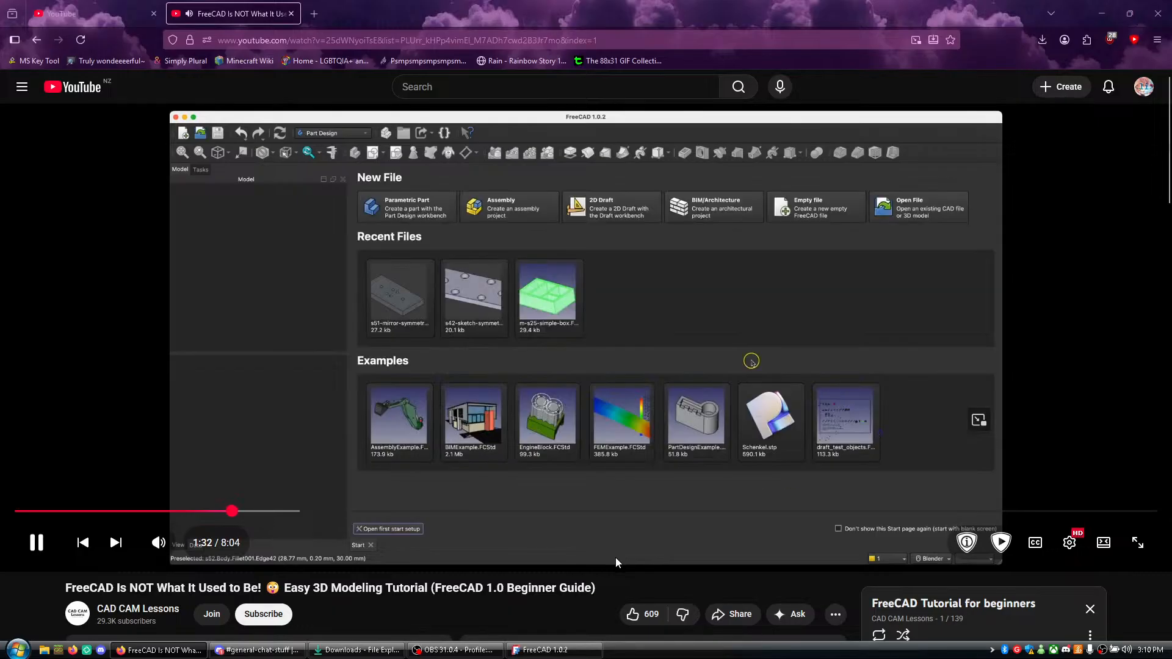
- Open a new browser tab and load the user's own YouTube channel live stream page
key(ctrl+t)
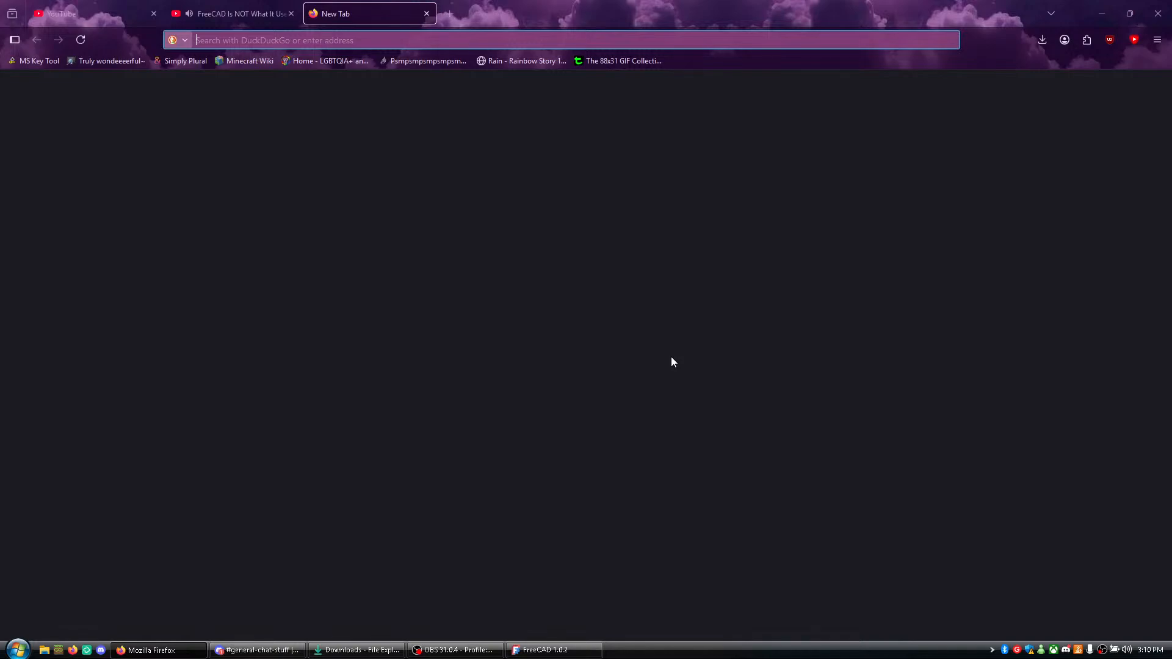
text(v)
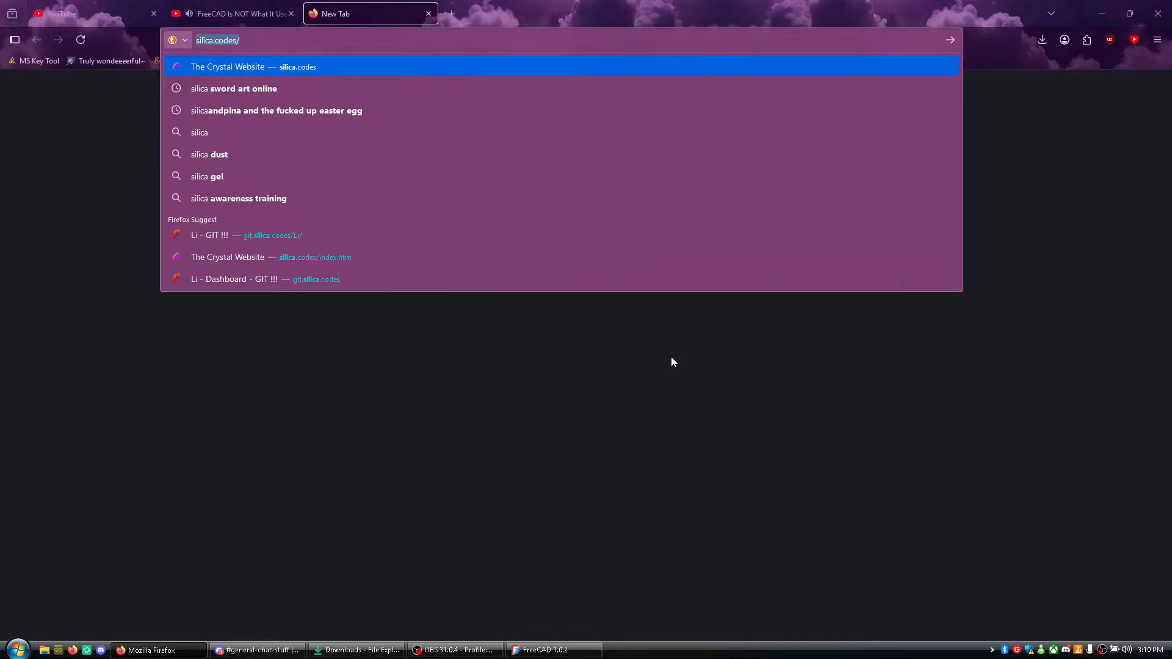
key(BackSpace)
key(BackSpace)
text(youtube.com/)
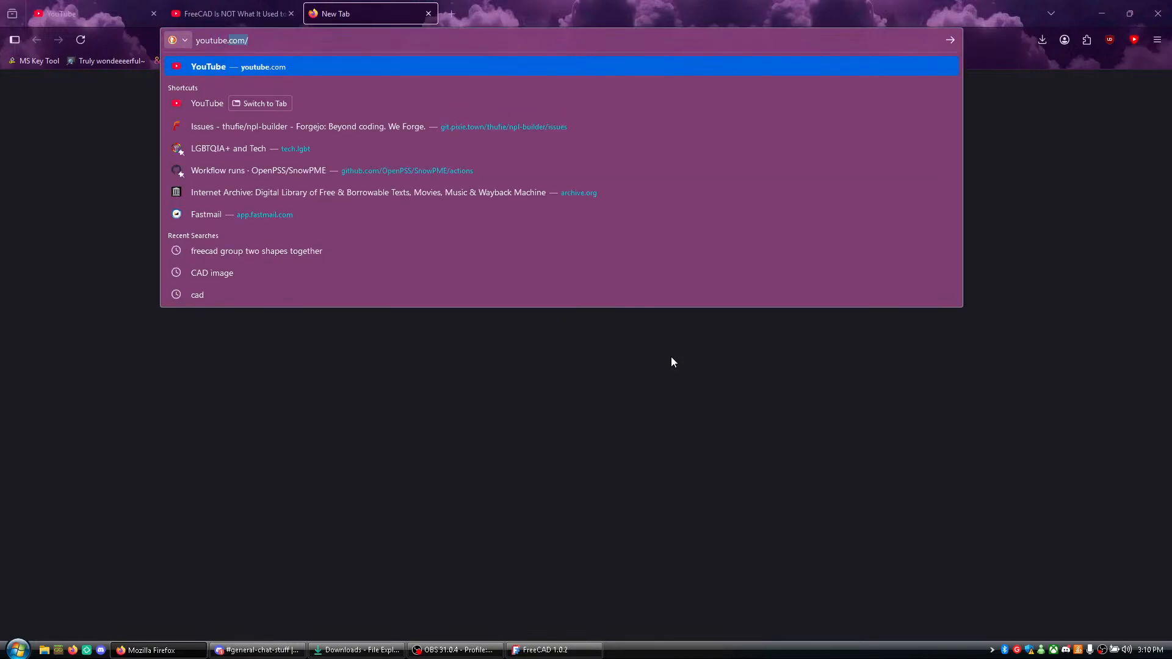
text(c/silicasan/l)
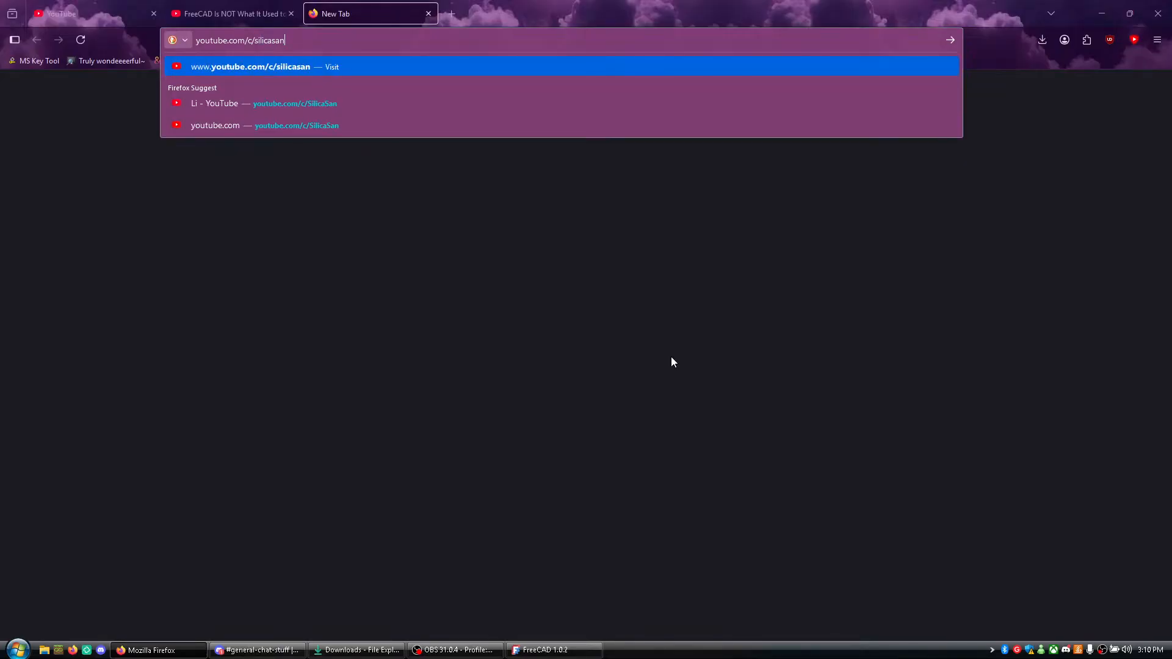
text(ive)
key(Return)
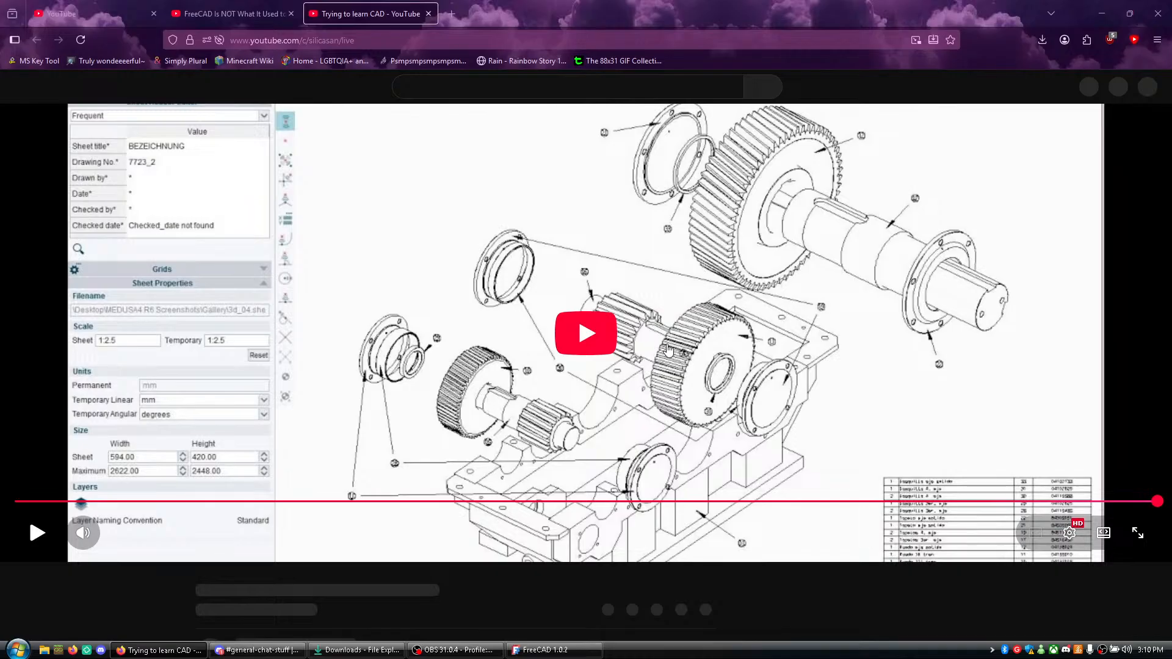
- Pop out the live stream's chat into a separate window and move it aside
scroll(880, 491, down, 3)
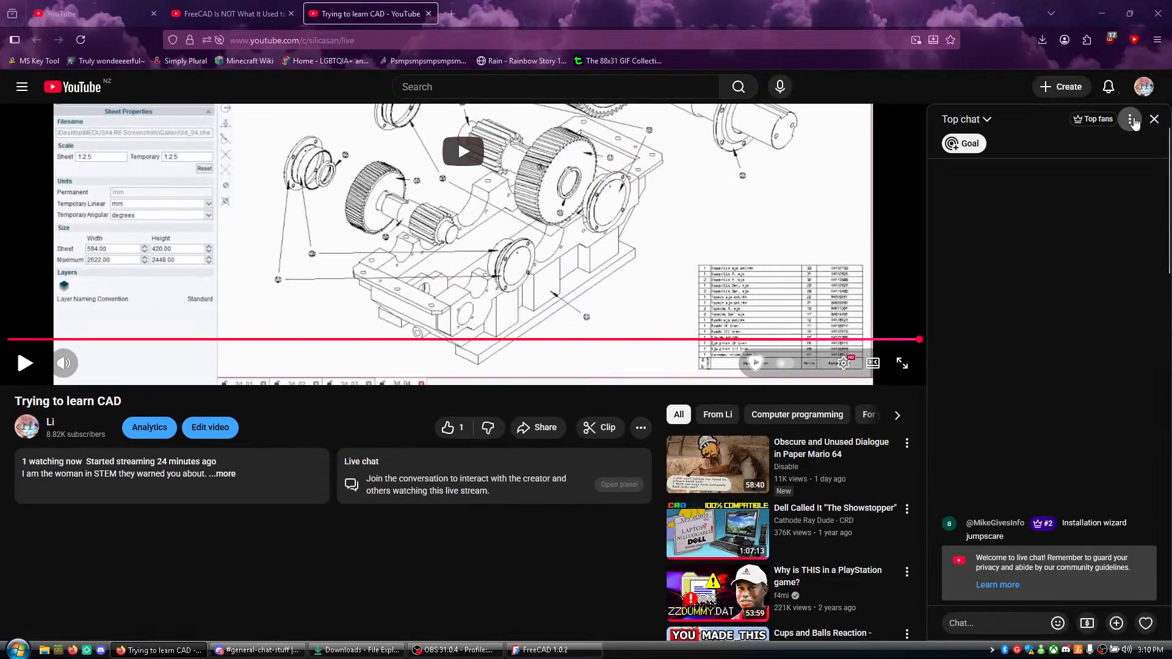
click(1132, 120)
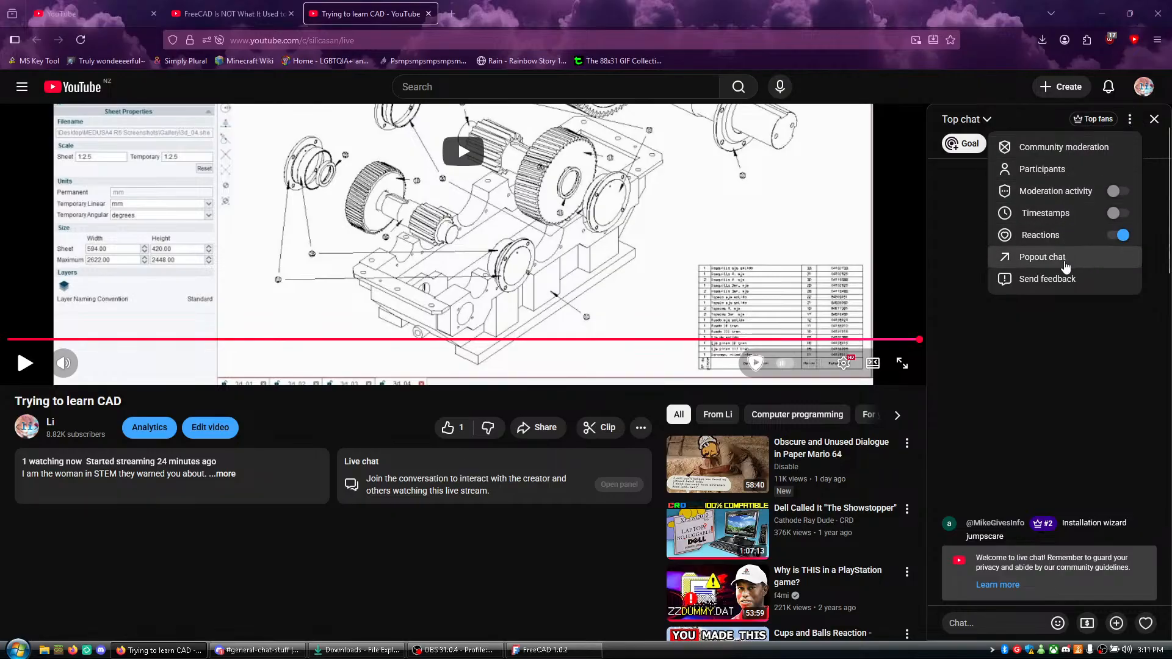
click(1065, 258)
drag(377, 164, 949, 275)
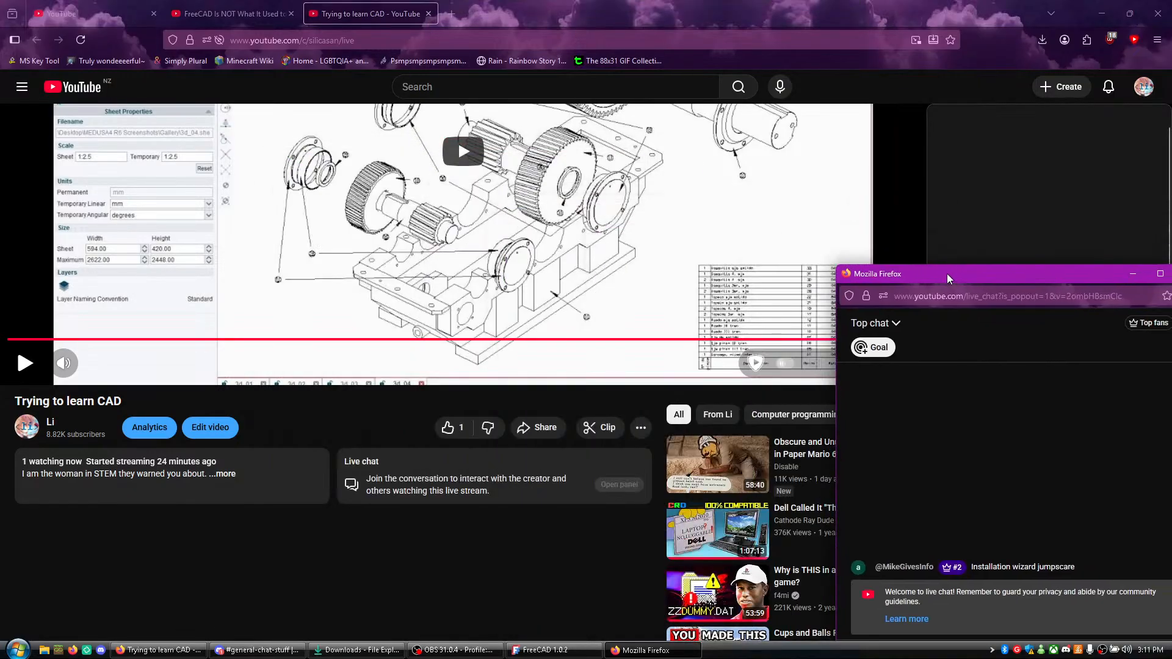
- Close the live stream tab, reposition the popped-out chat window and resume the tutorial video
middle_click(309, 11)
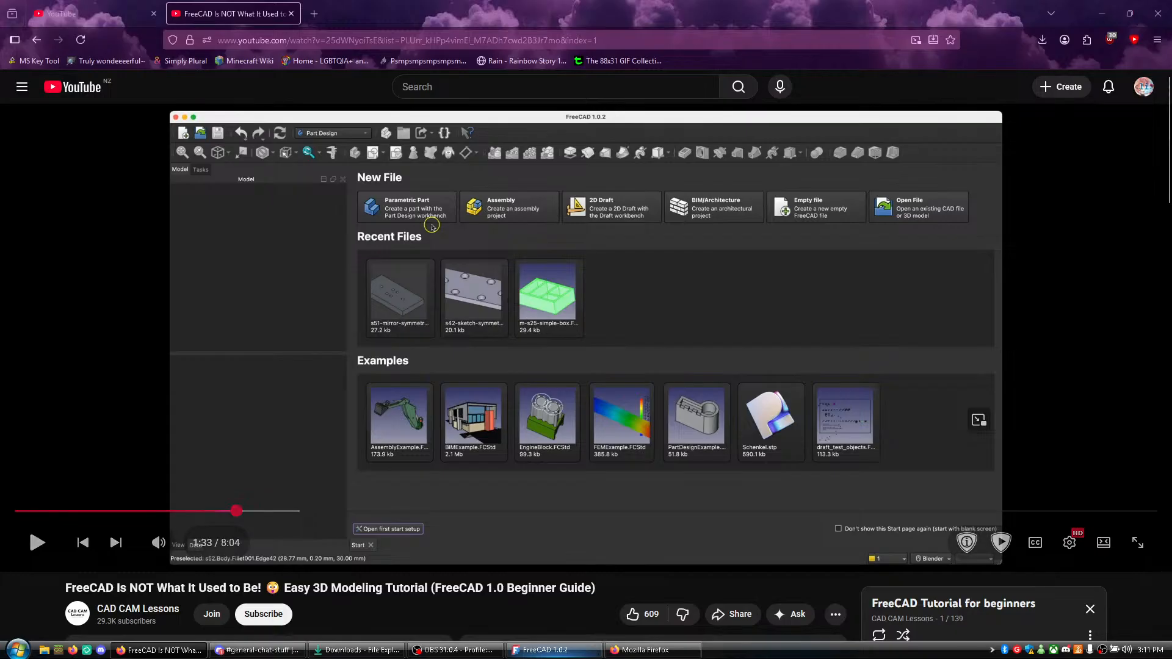
click(633, 650)
drag(870, 266, 909, 343)
click(647, 580)
click(571, 437)
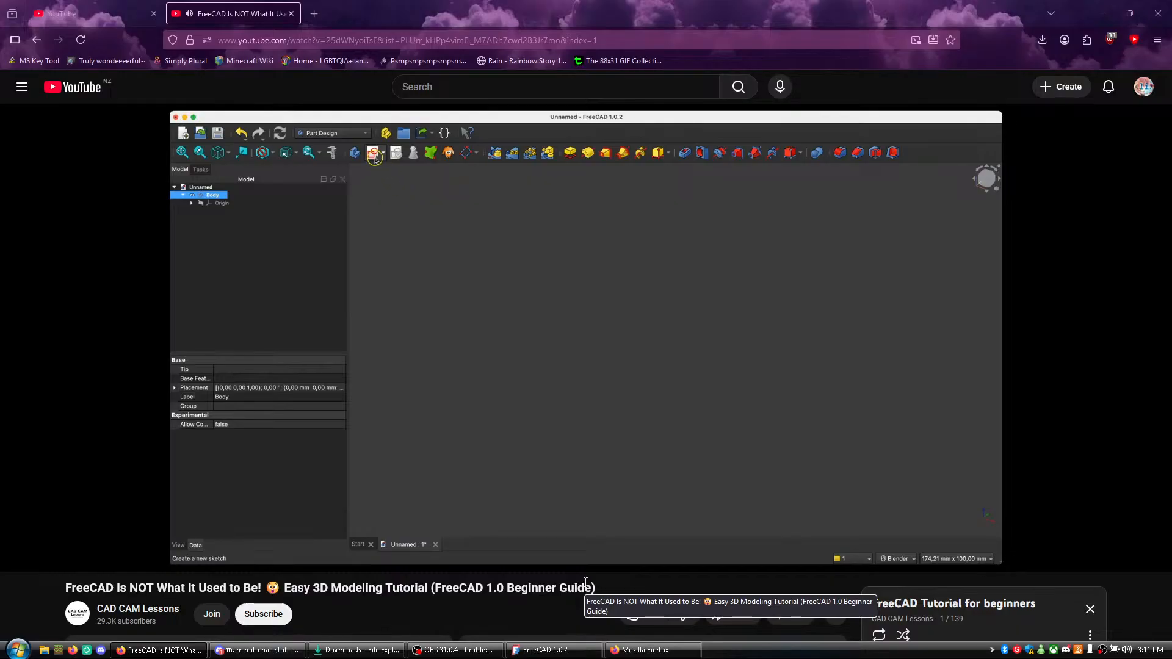
- Rewind the tutorial video and rewatch the part about creating a new file
key(j)
key(j)
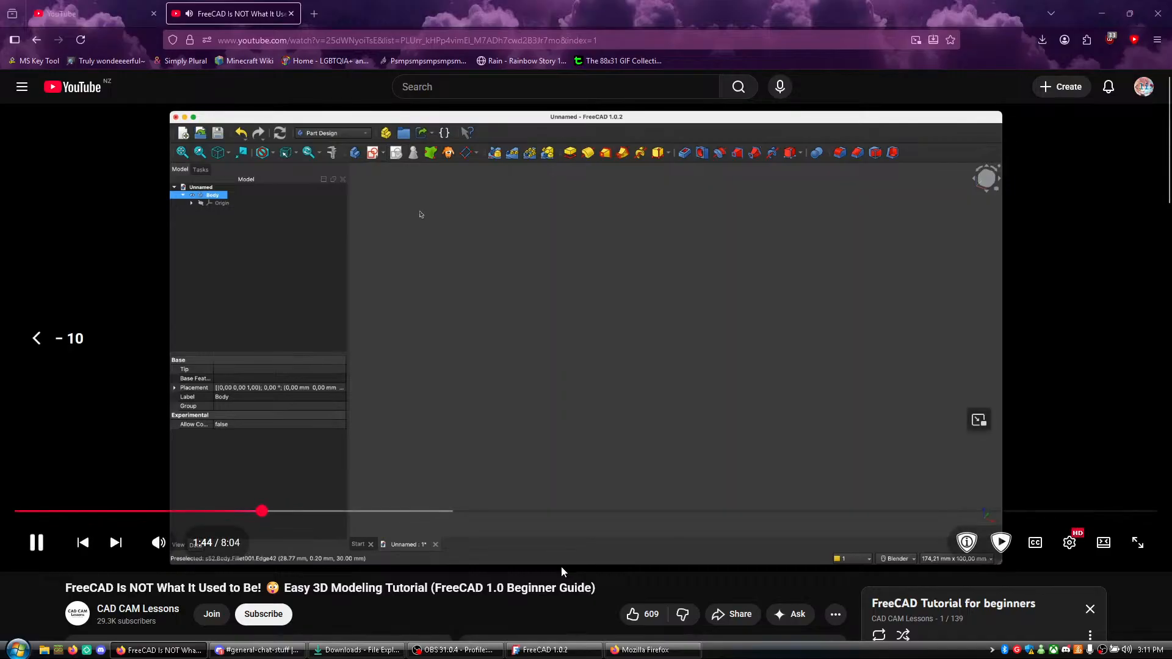
key(j)
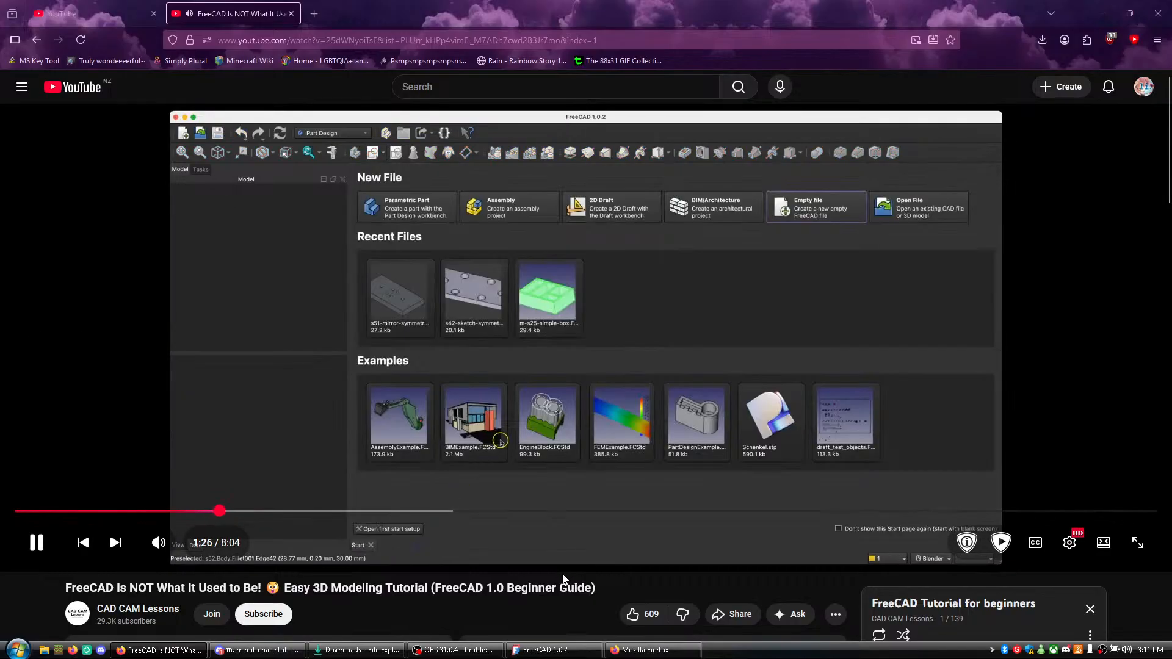
key(j)
key(l)
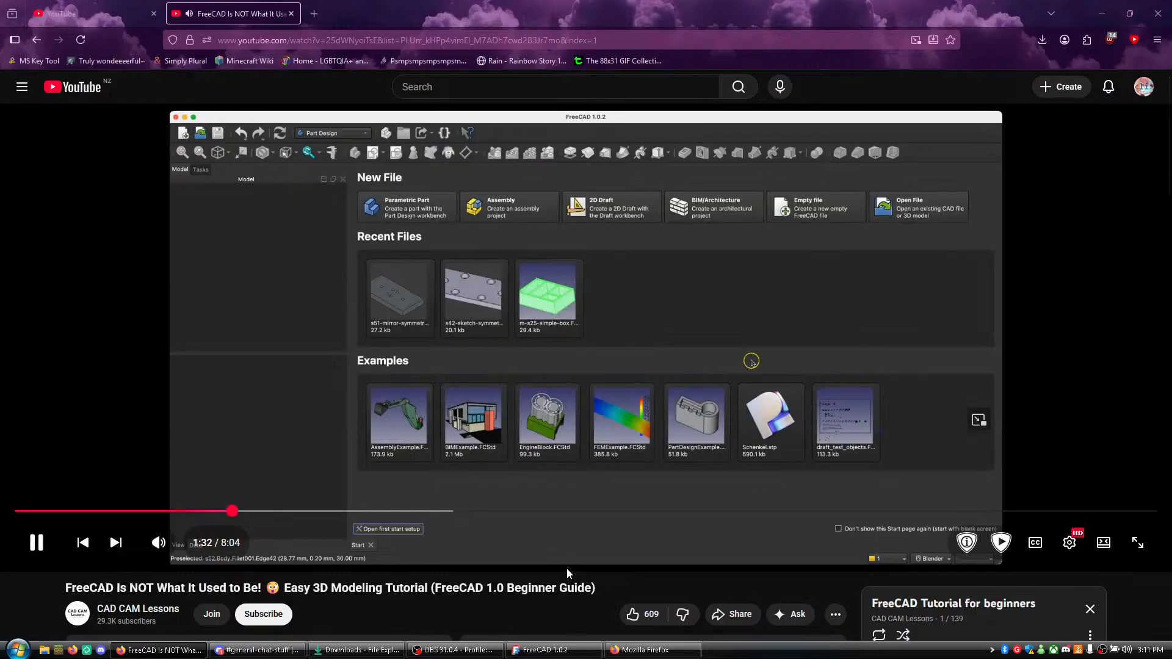
- Pause the tutorial, switch to FreeCAD and create a new Parametric Part document
click(492, 471)
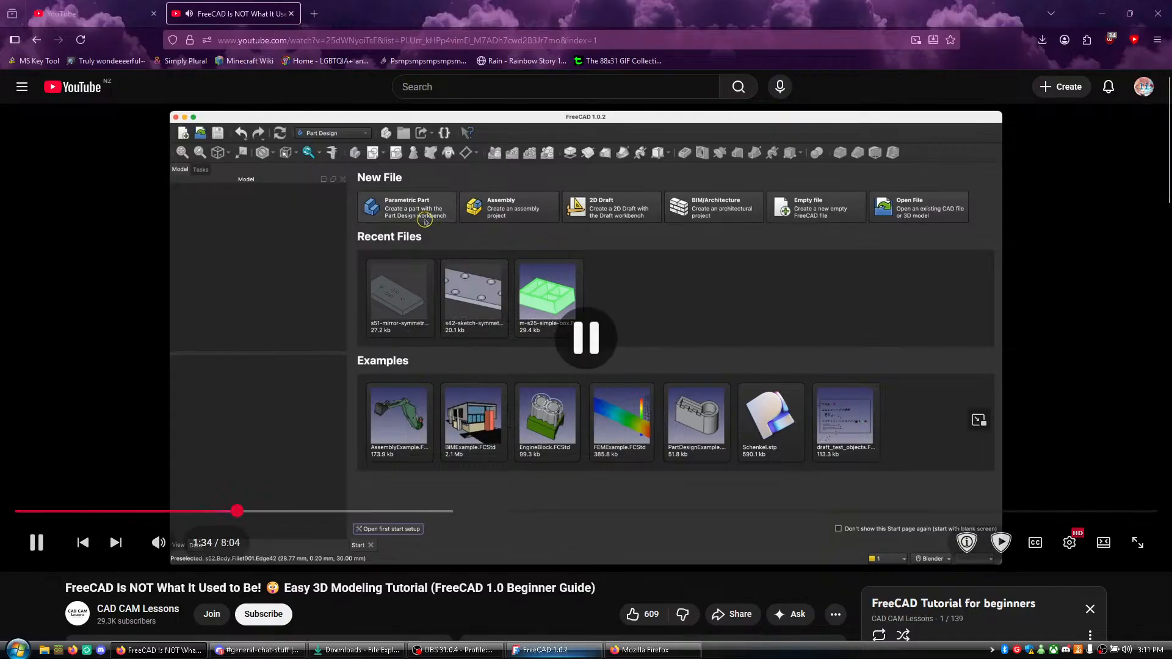
key(alt+Tab)
click(229, 167)
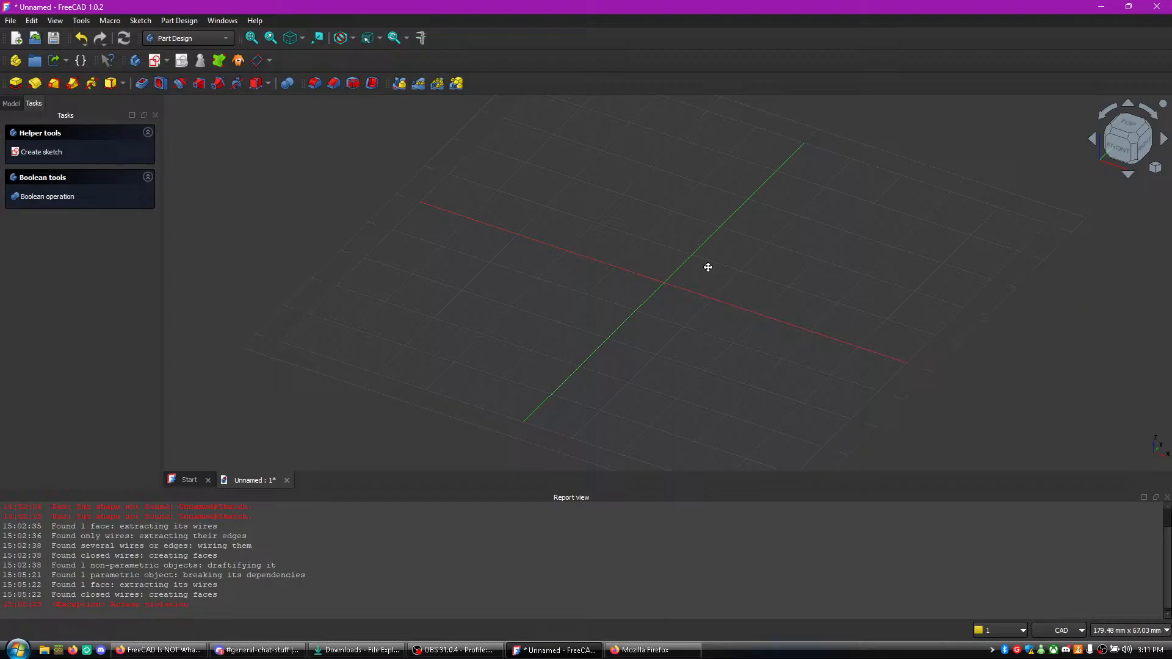
- Watch the tutorial up to the sketch plane selection, pause it and start a new sketch in FreeCAD
key(alt+Tab)
click(720, 500)
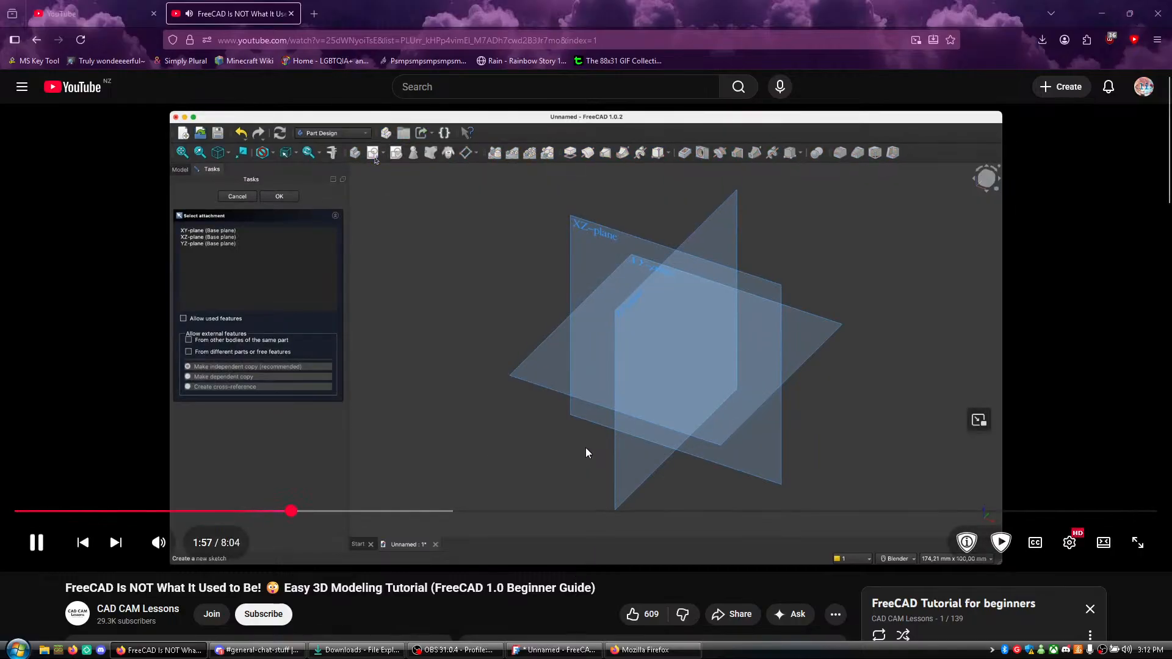
click(603, 371)
key(alt+Tab)
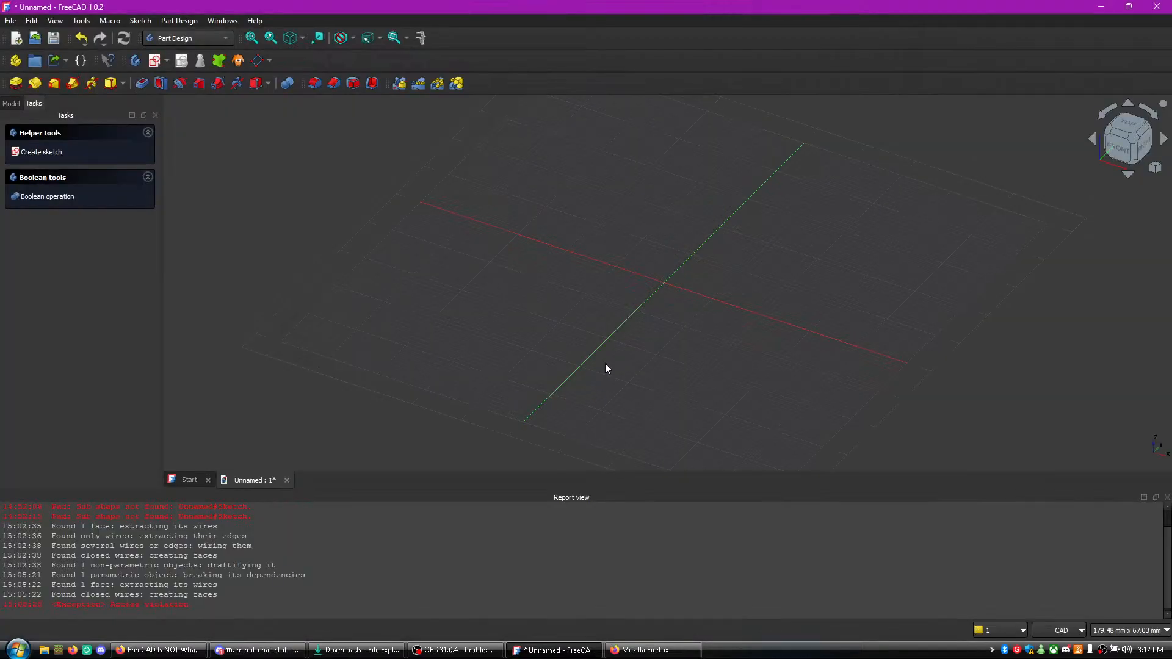
click(155, 60)
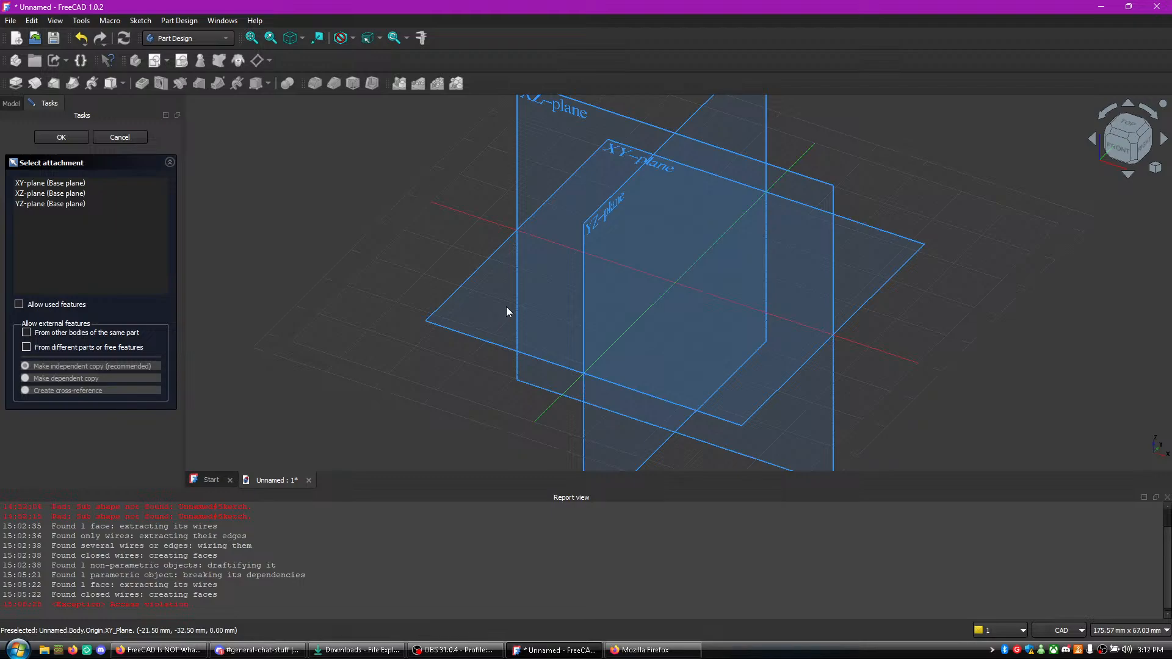
- Watch the tutorial's plane selection, pause it and attach the new FreeCAD sketch to the XY-plane
key(alt+Tab)
click(590, 342)
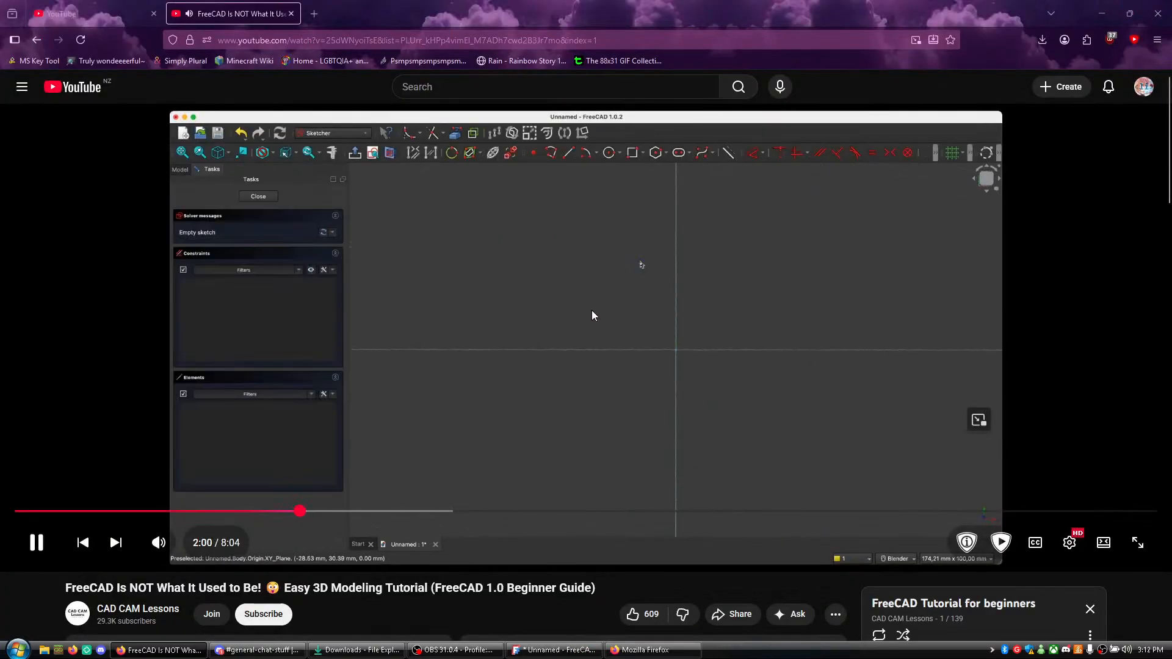
click(607, 332)
key(alt+Tab)
click(635, 162)
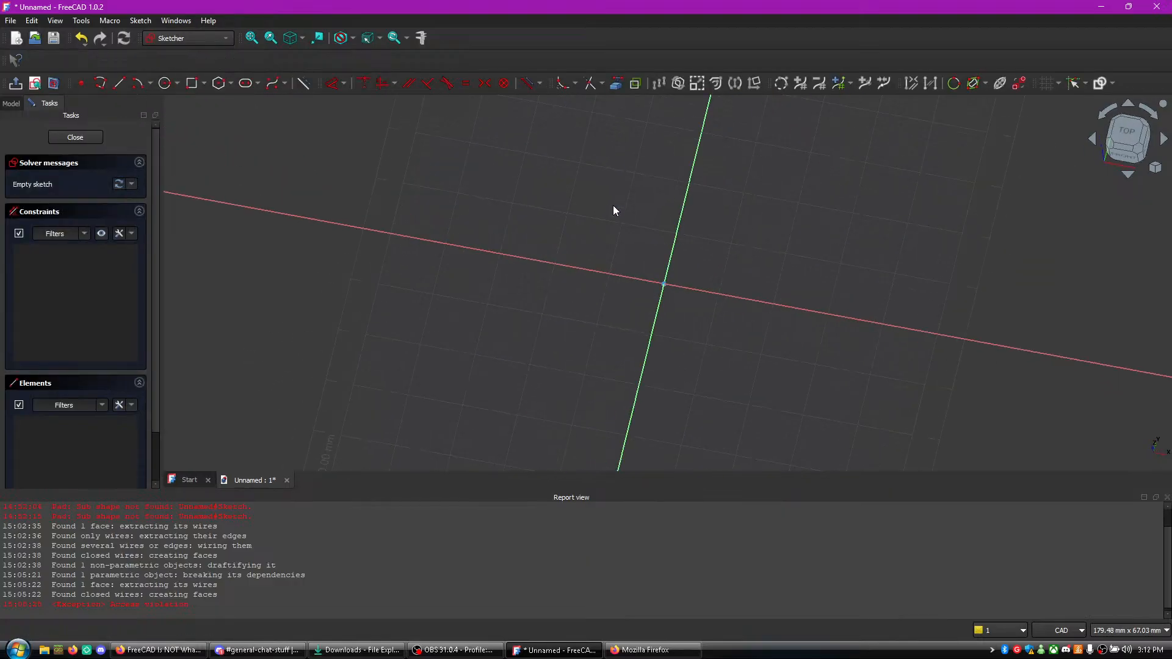
- Return to the tutorial in Firefox, watch how the hook's first sketch lines are drawn, and pause it
key(alt+Tab)
click(340, 371)
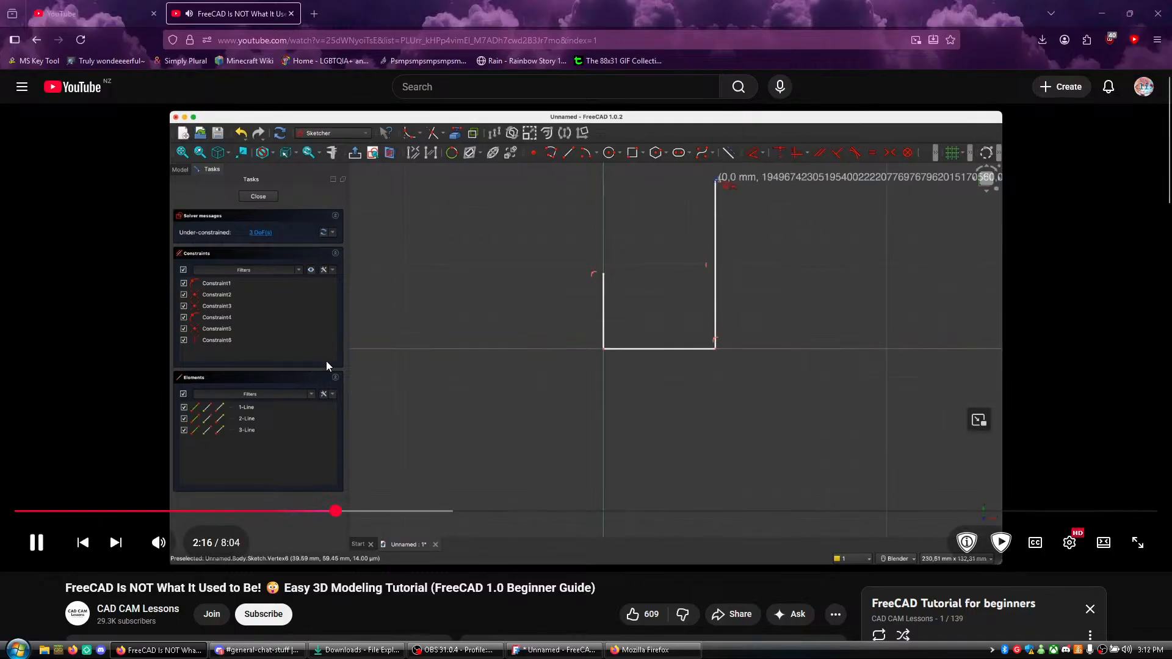
click(459, 445)
- Switch to FreeCAD and draw a polyline from the vertical axis down about 14 mm to the origin and about 9 mm along the horizontal axis
click(583, 650)
scroll(690, 366, up, 4)
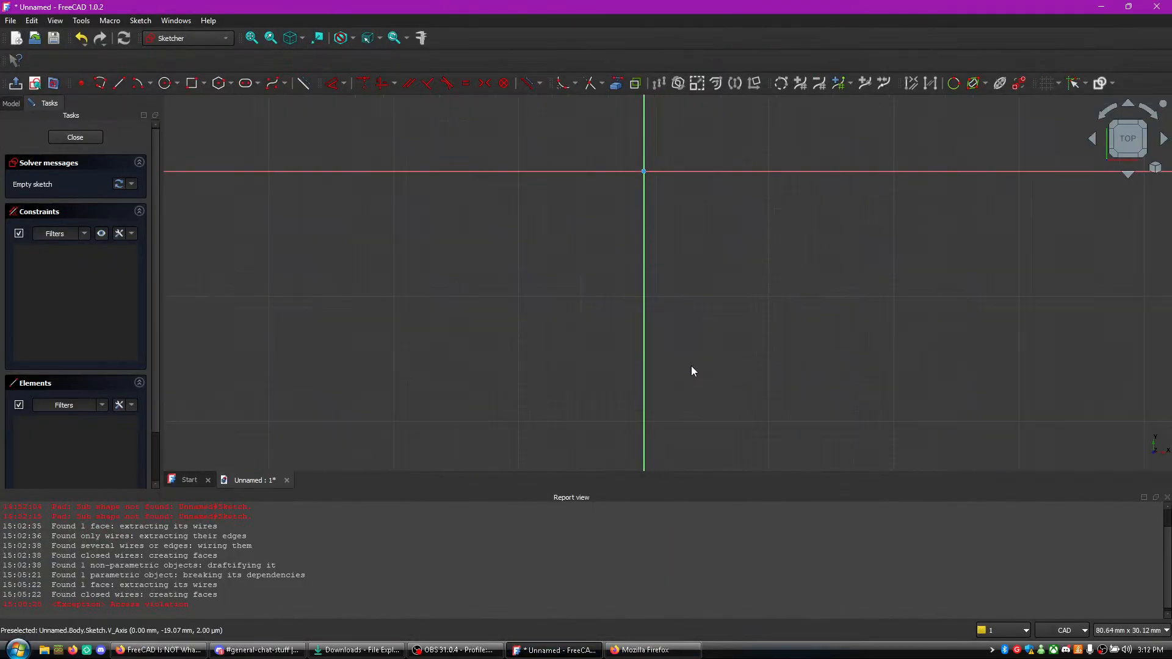
mouse_move(677, 289)
middle_down()
mouse_move(534, 437)
mouse_move(542, 397)
mouse_move(486, 383)
middle_up()
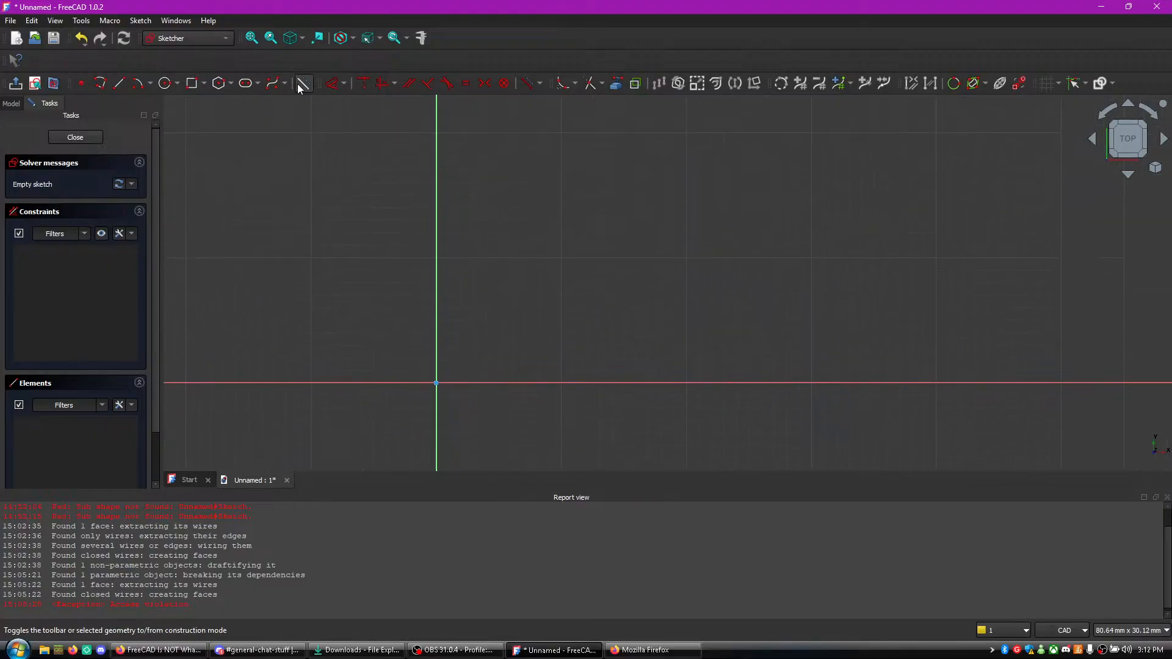
click(101, 84)
click(436, 209)
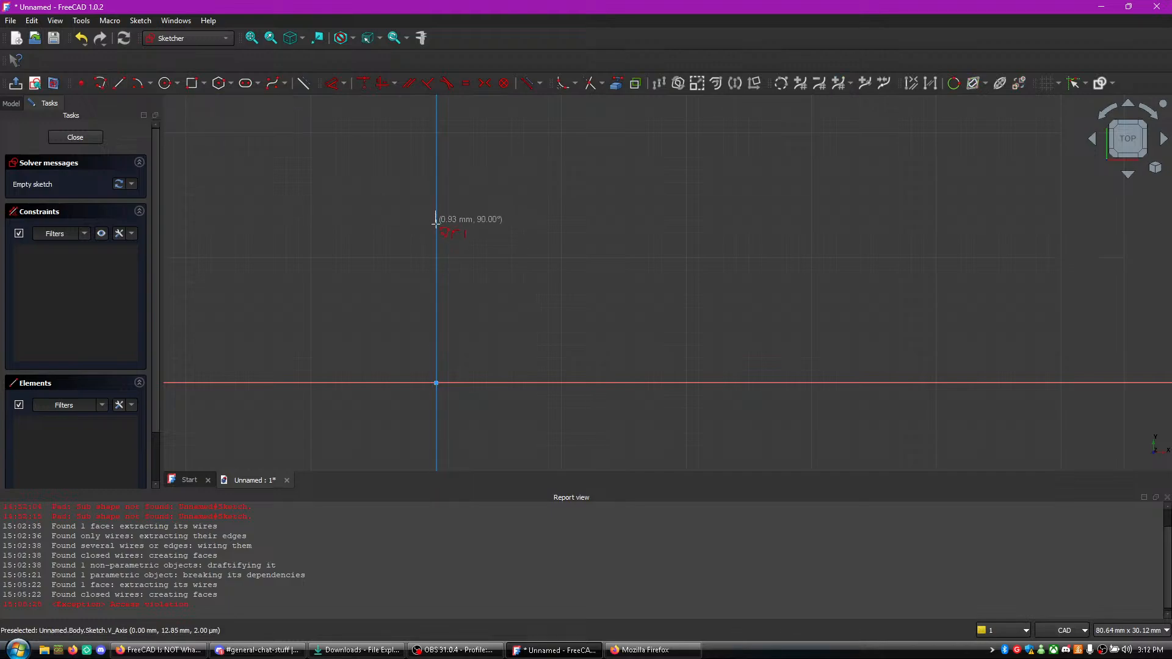
click(436, 383)
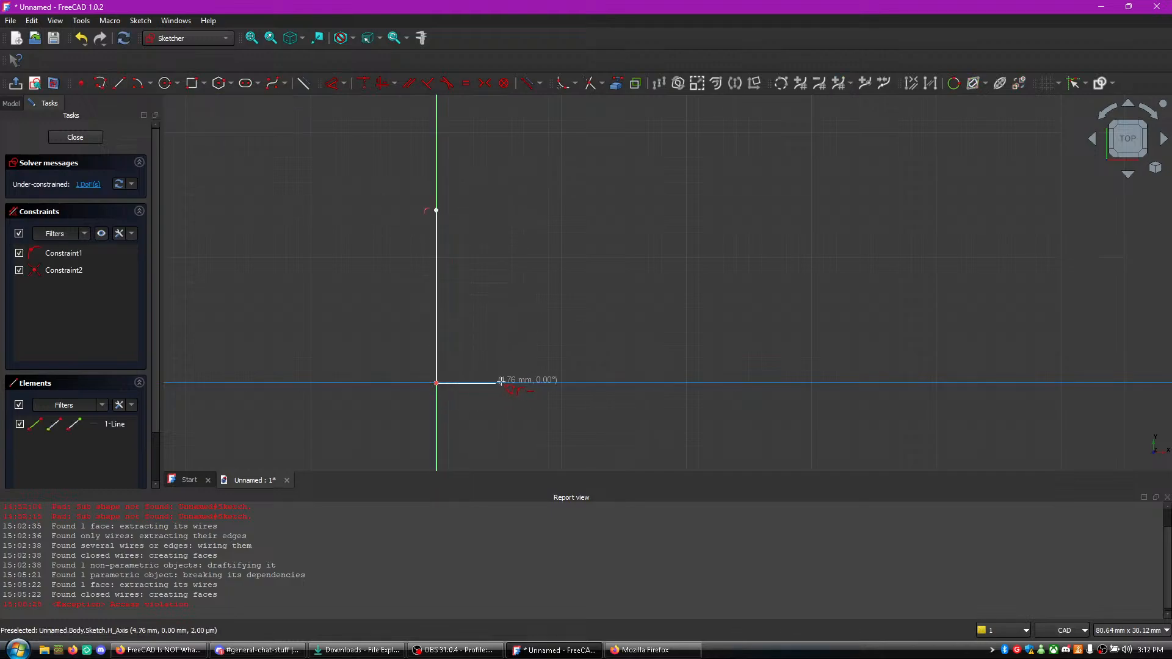
click(552, 383)
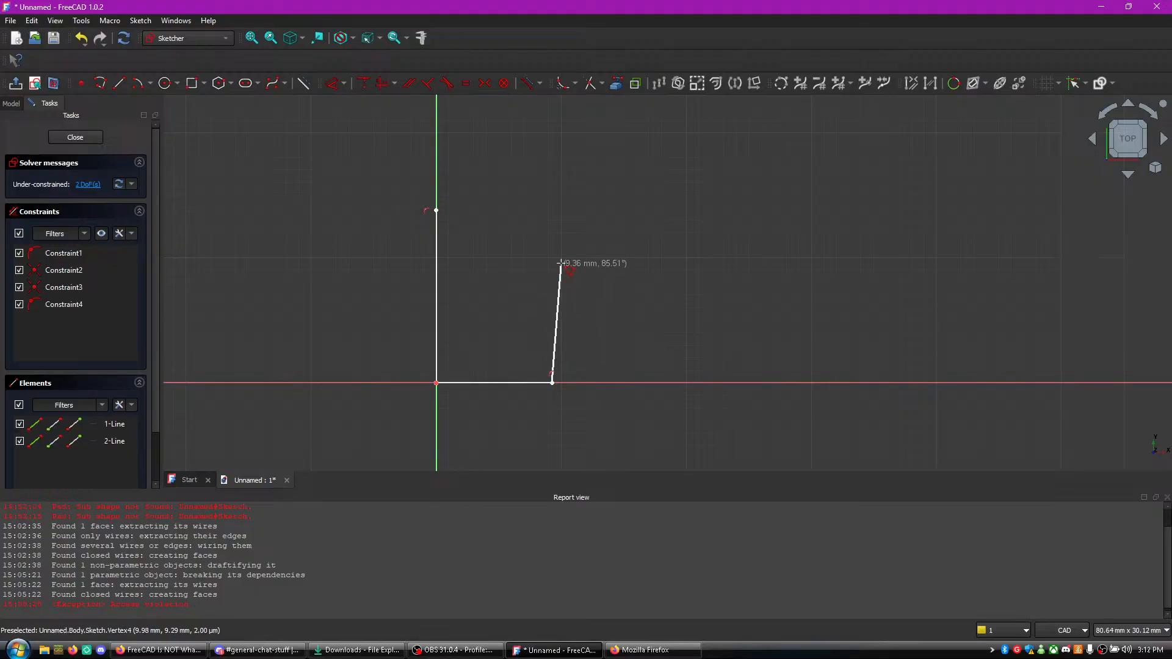
- Undo the last polyline operation and extend the polyline about 3 mm further along the horizontal axis
key(ctrl+z)
middle_click(554, 299)
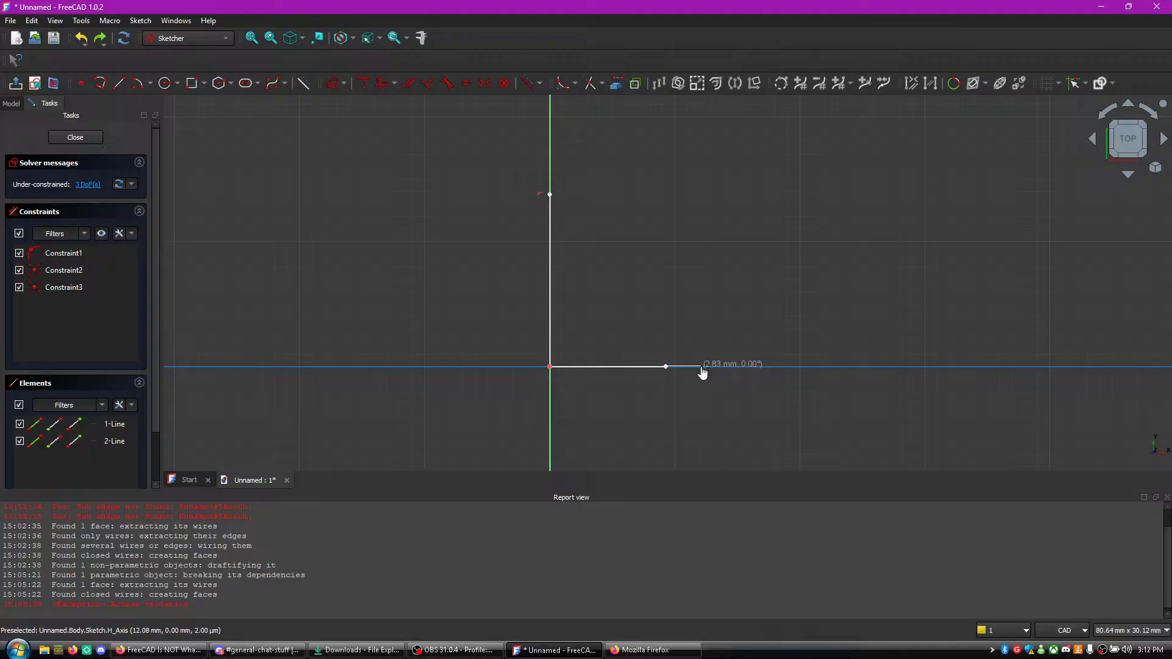
click(693, 366)
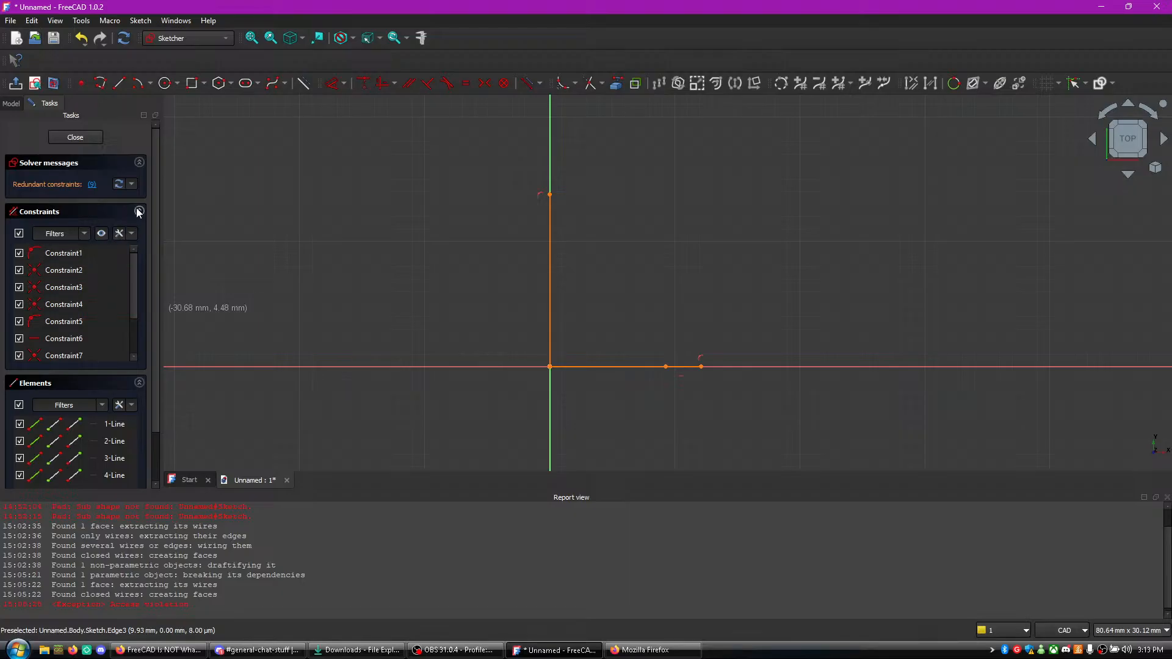
- Try to delete the faulty sketch geometry and close the sketch
key(Delete)
key(Delete)
key(Delete)
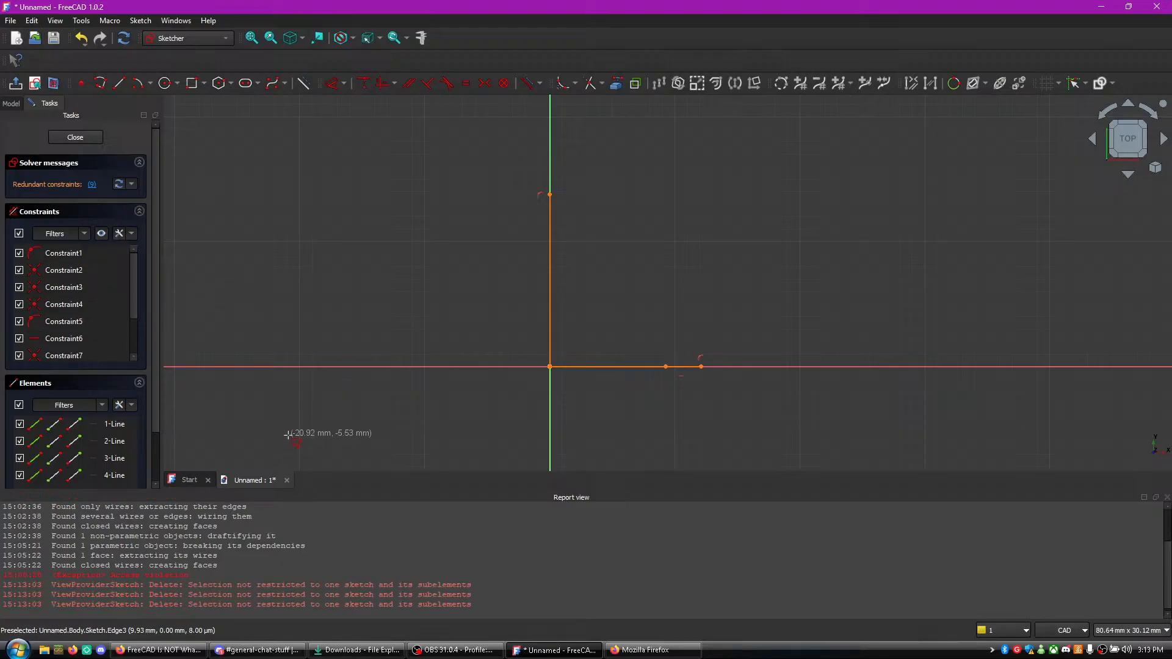
click(75, 137)
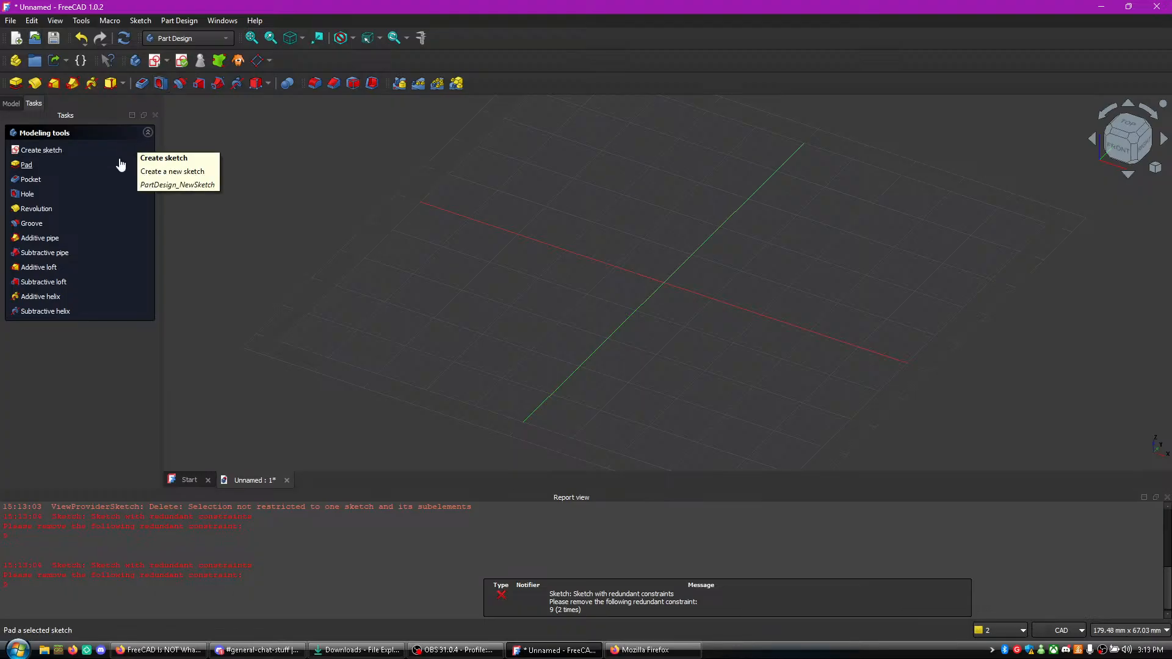
- Create a new sketch on the XY plane, switch to the Firefox tutorial to view the finished hook outline, and return to FreeCAD
click(78, 151)
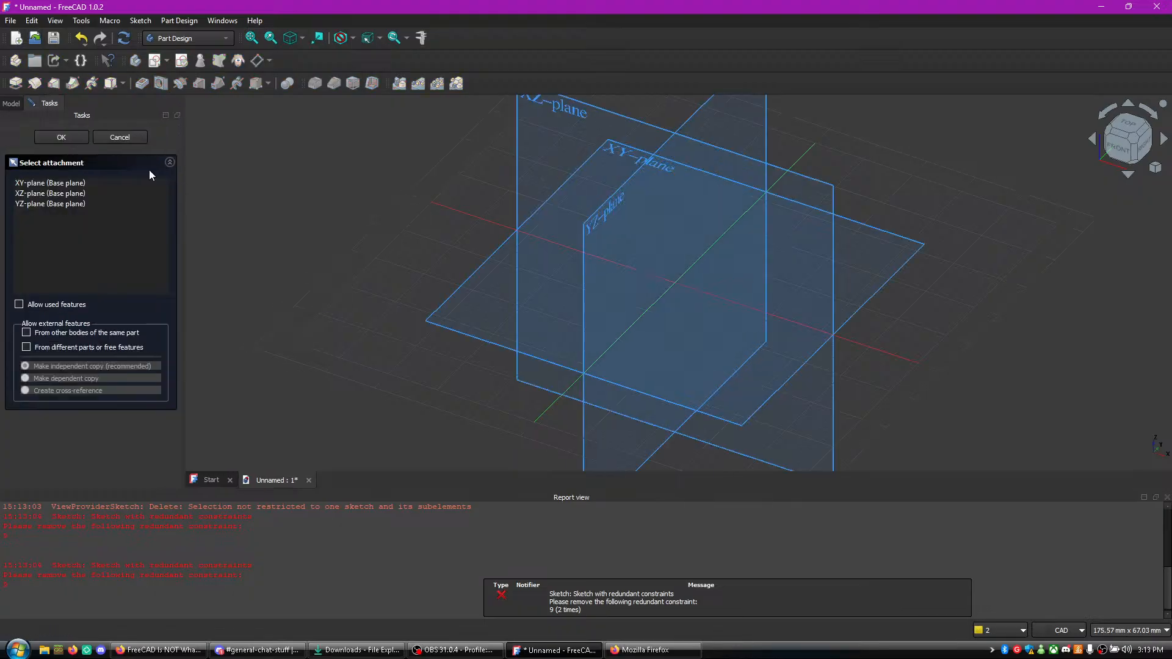
click(617, 163)
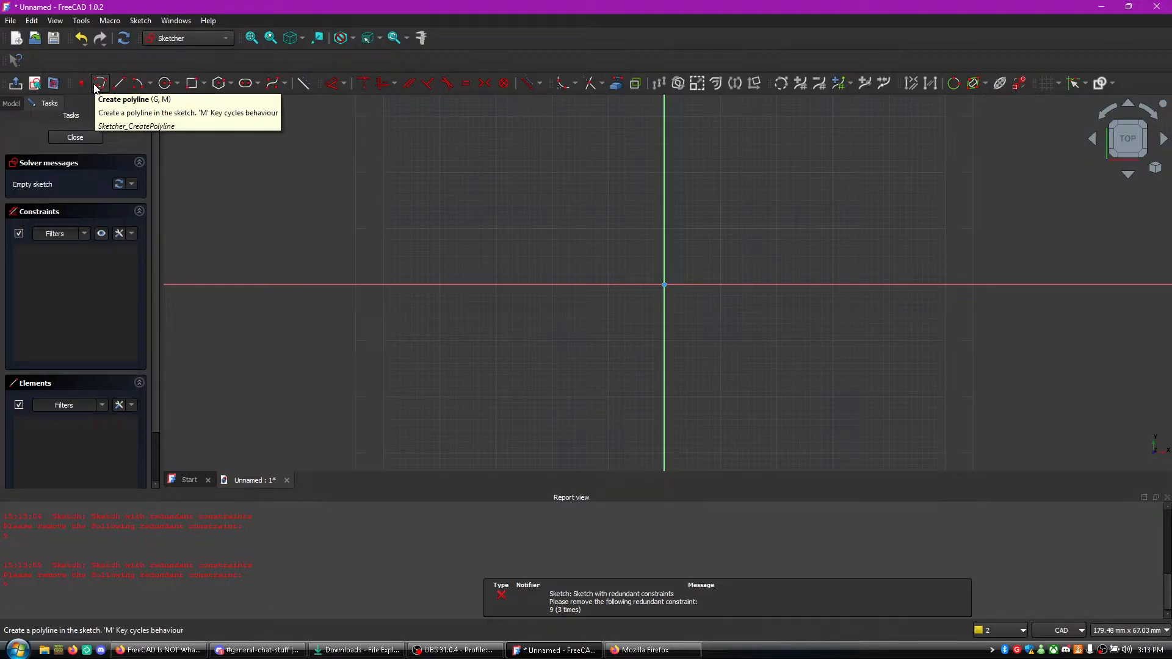
key(alt+Tab)
click(460, 336)
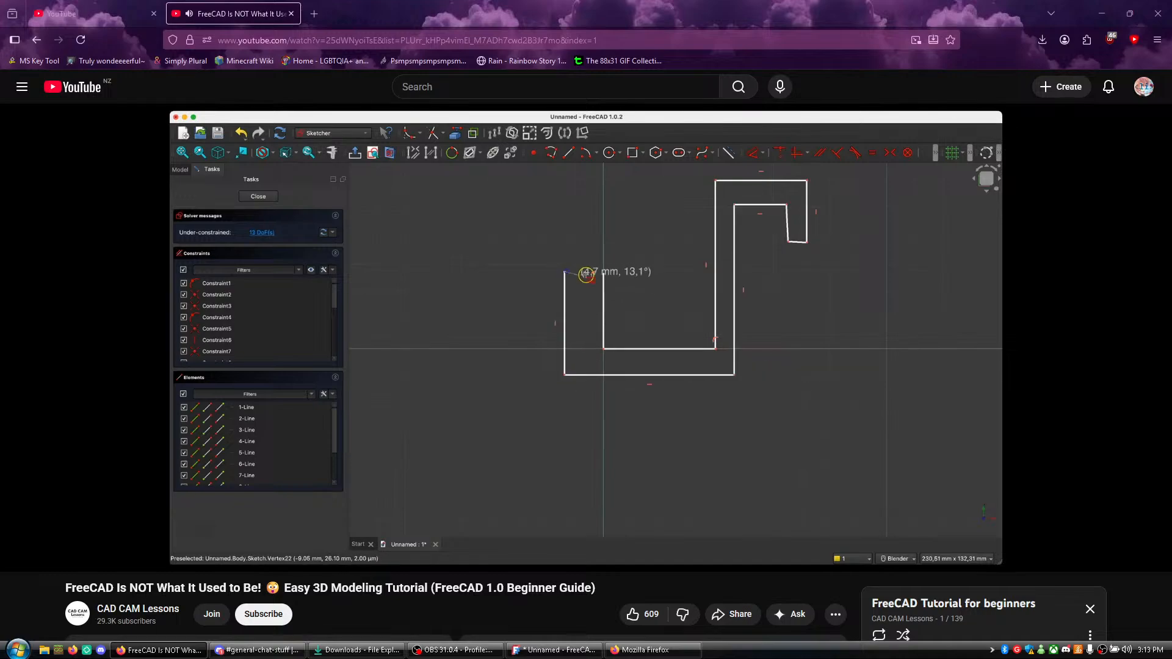
key(alt+Tab)
key(alt+Tab)
key(alt+Tab)
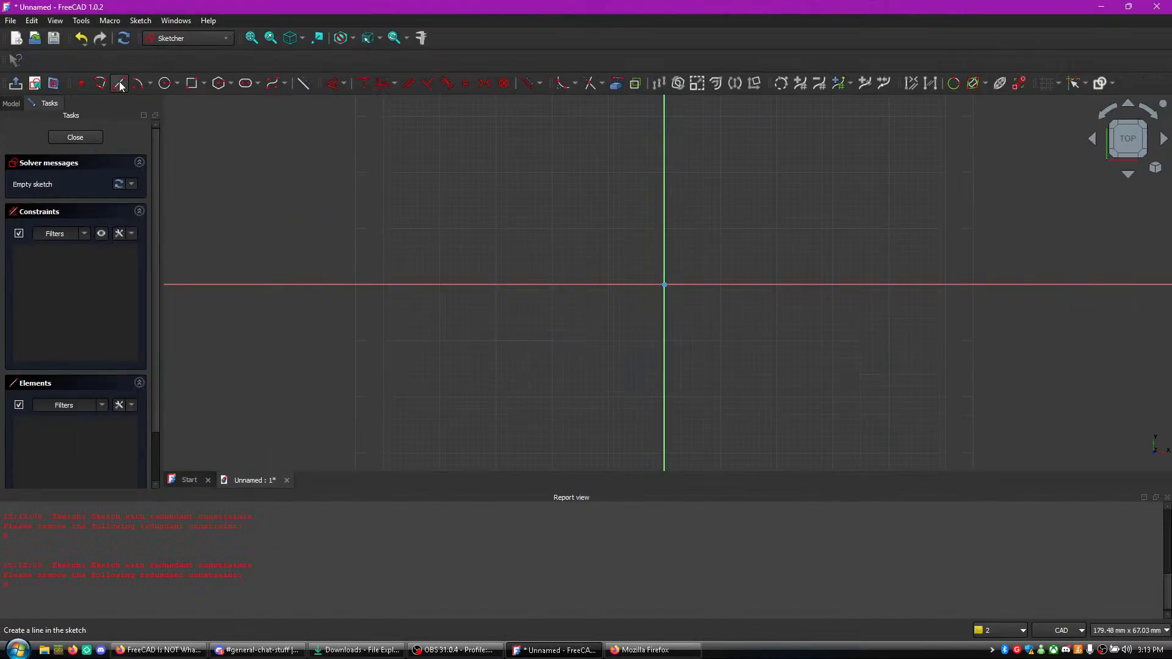
- Draw a polyline from the vertical axis about 21 mm down to the origin, about 21 mm along the horizontal axis and about 27 mm up
click(101, 84)
click(664, 167)
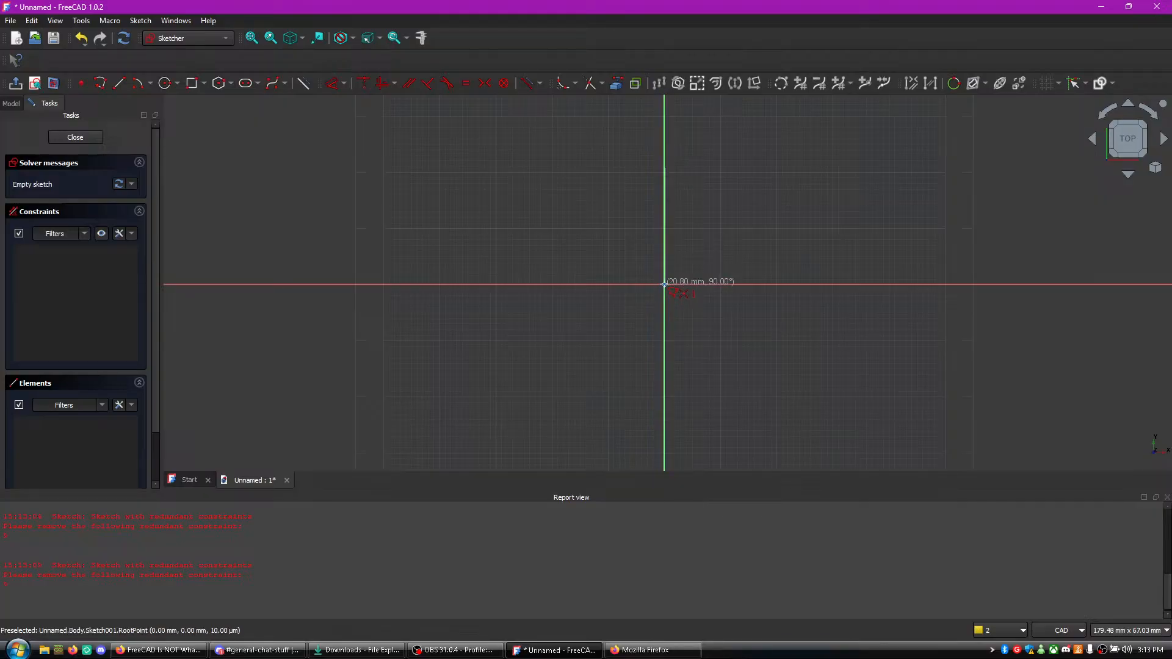
click(665, 284)
click(783, 285)
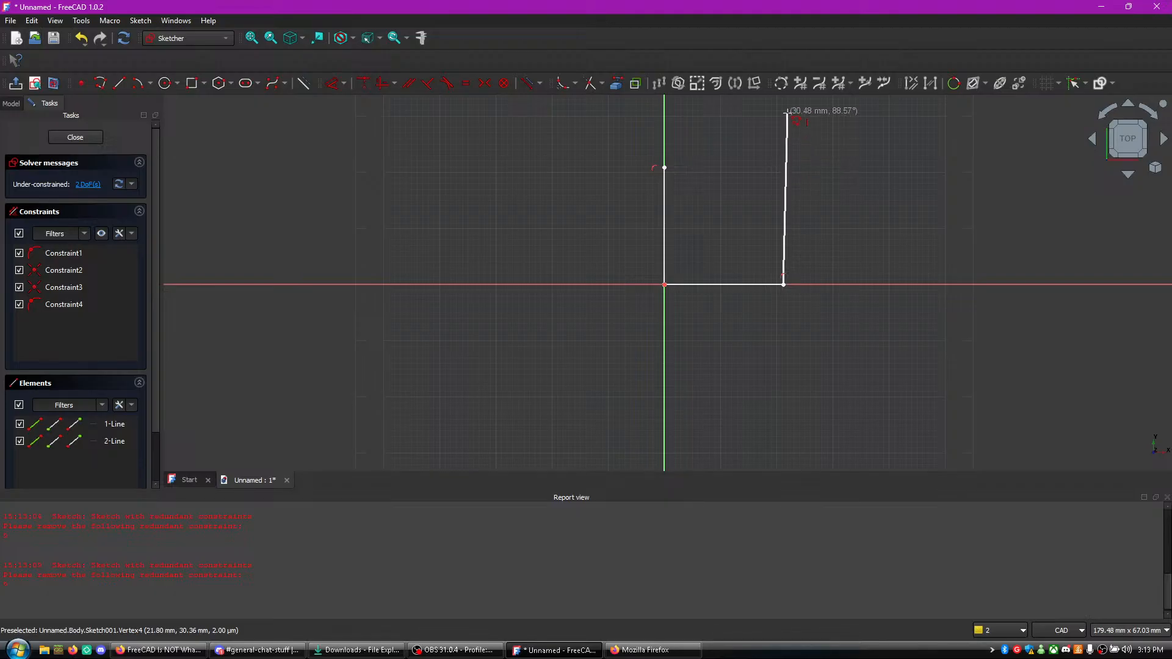
scroll(796, 107, down, 4)
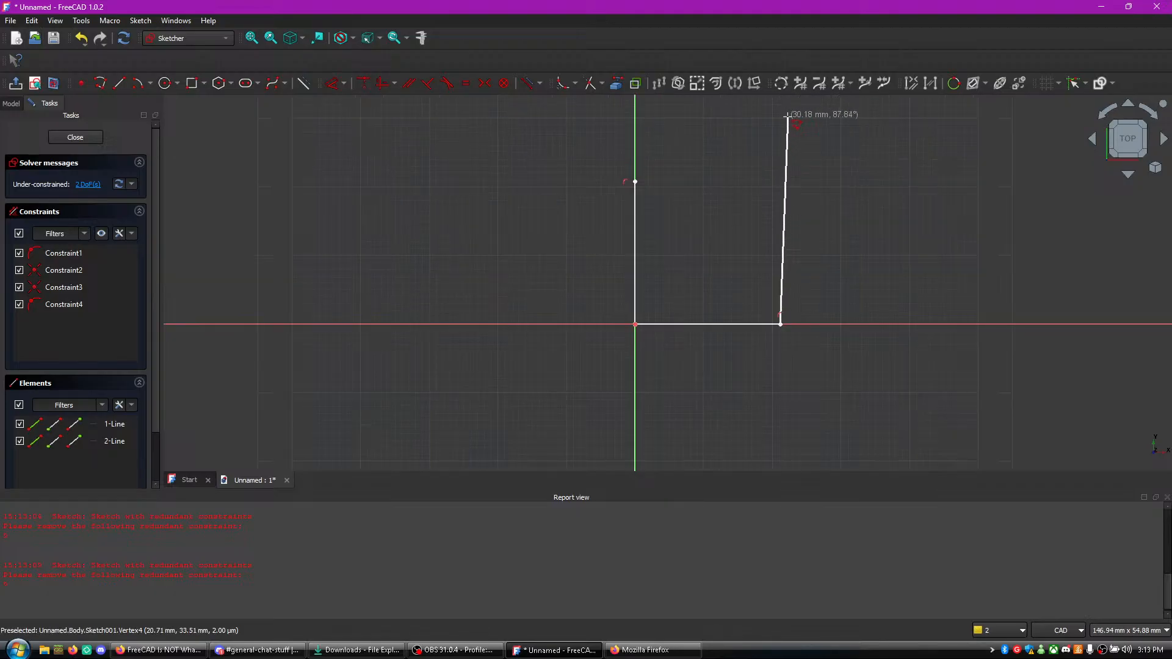
middle_drag(779, 125, 752, 359)
scroll(733, 306, up, 3)
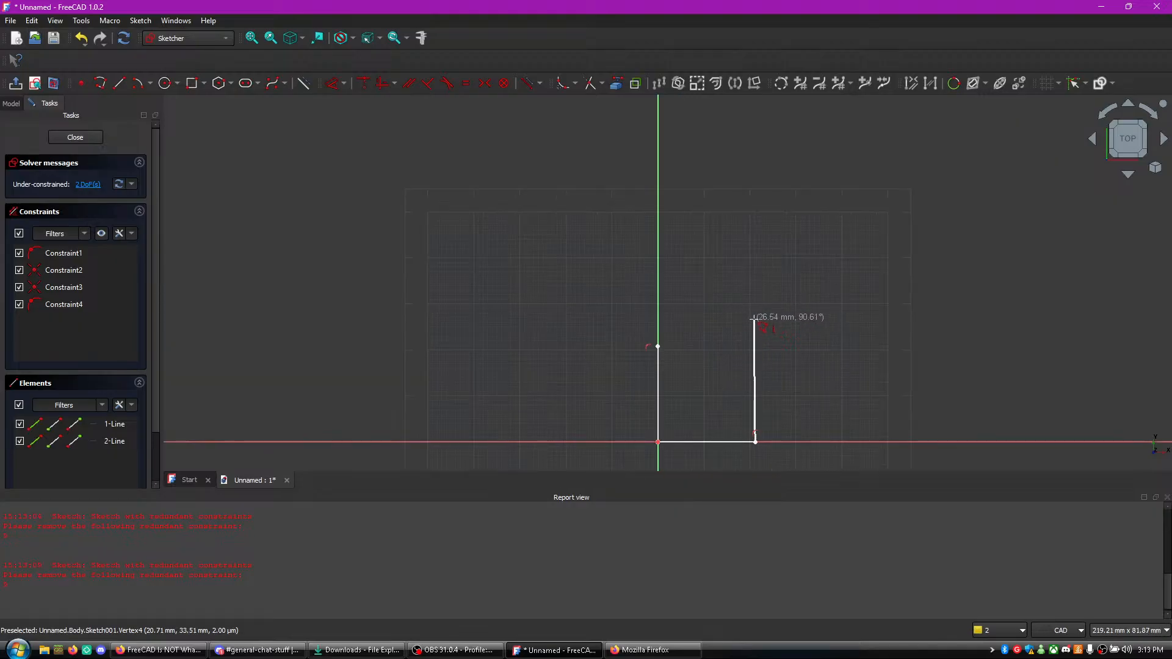
click(756, 318)
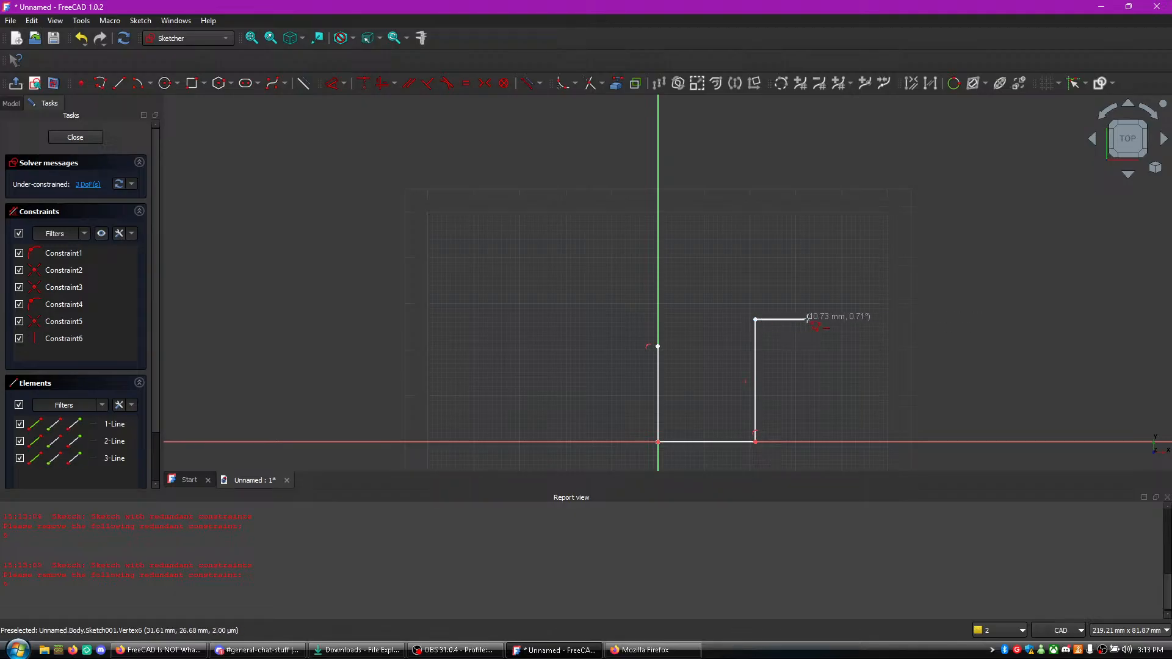
- Check the tutorial and continue the polyline about 20 mm right, 12 mm down, 6 mm left, 7 mm up and 11 mm left
key(alt+Tab)
key(alt+Tab)
click(849, 319)
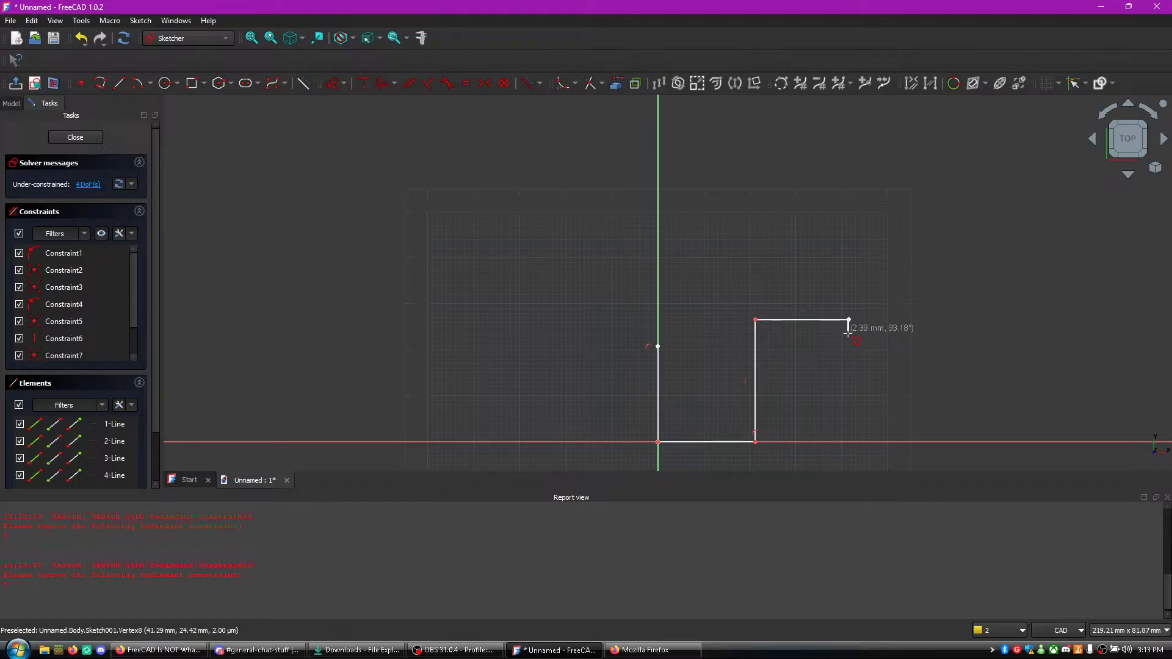
click(849, 373)
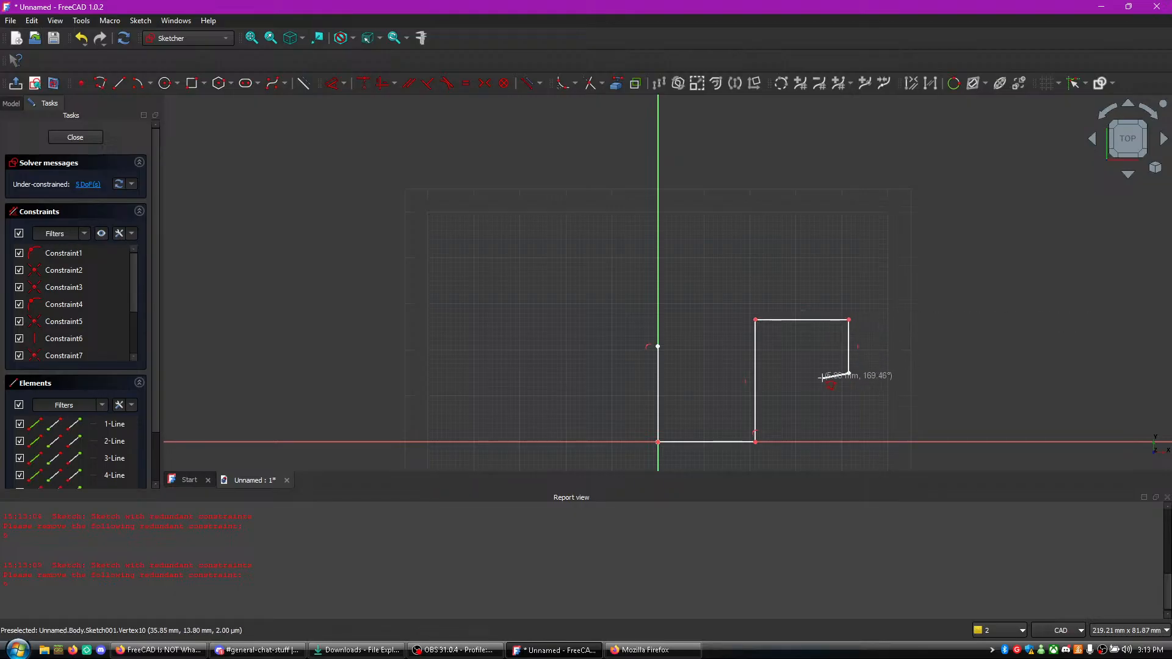
click(821, 341)
click(771, 341)
- Continue the polyline down below the horizontal axis, left past the vertical axis and up, closing the hook outline at its starting point
scroll(775, 455, down, 1)
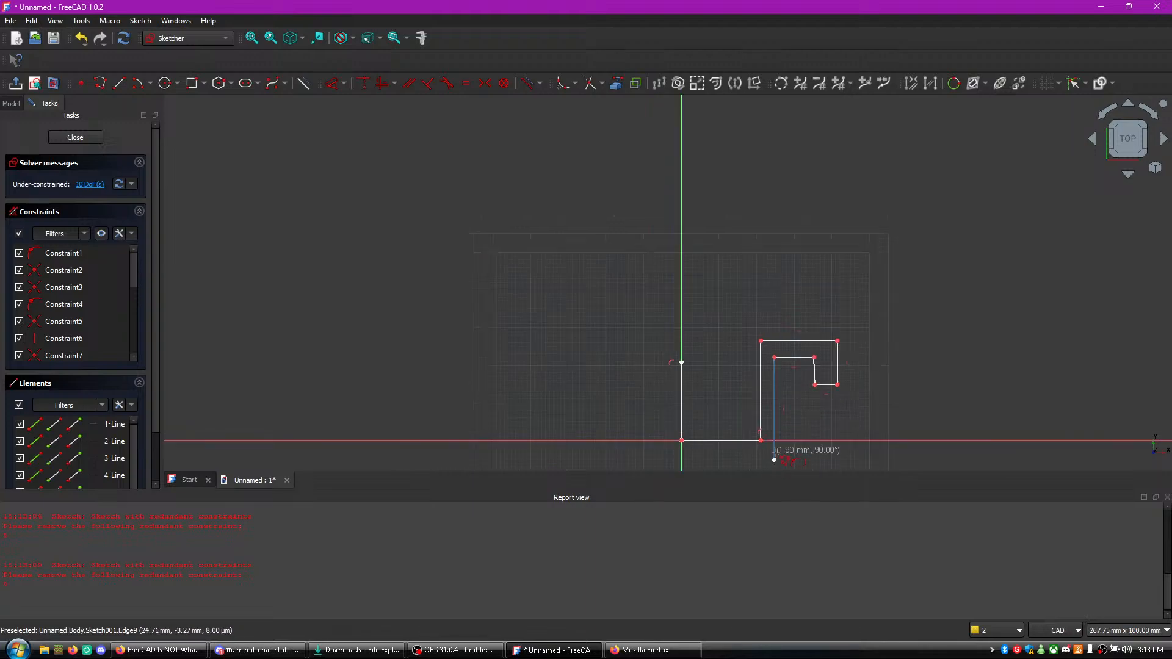
click(774, 457)
scroll(757, 470, up, 3)
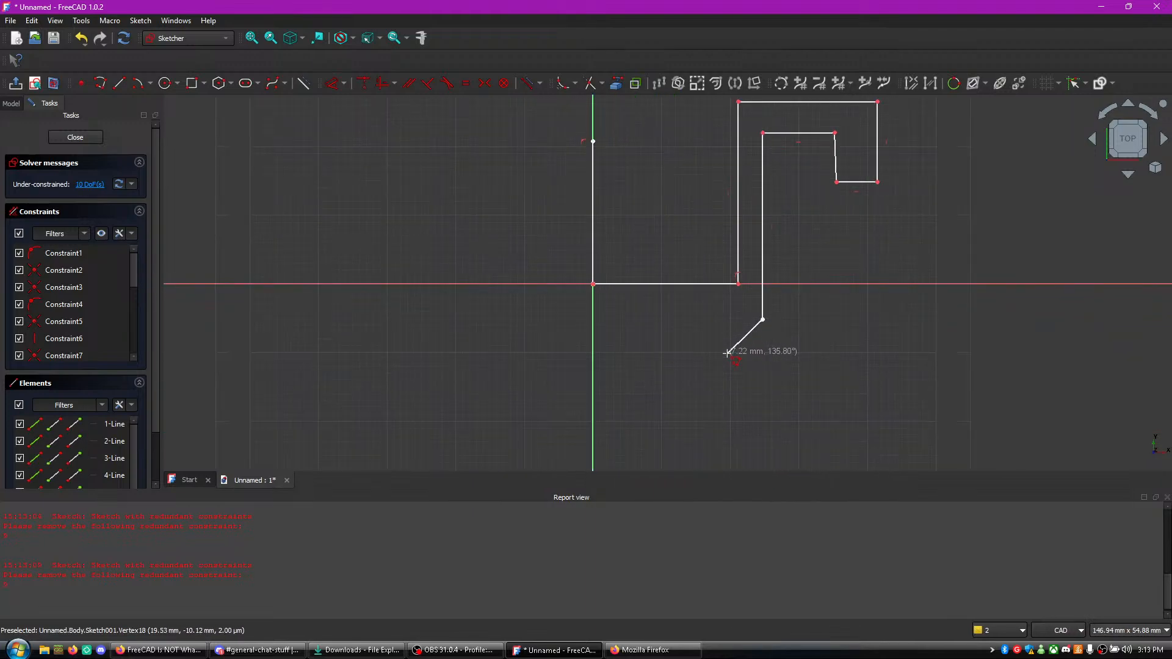
click(578, 318)
scroll(571, 244, down, 2)
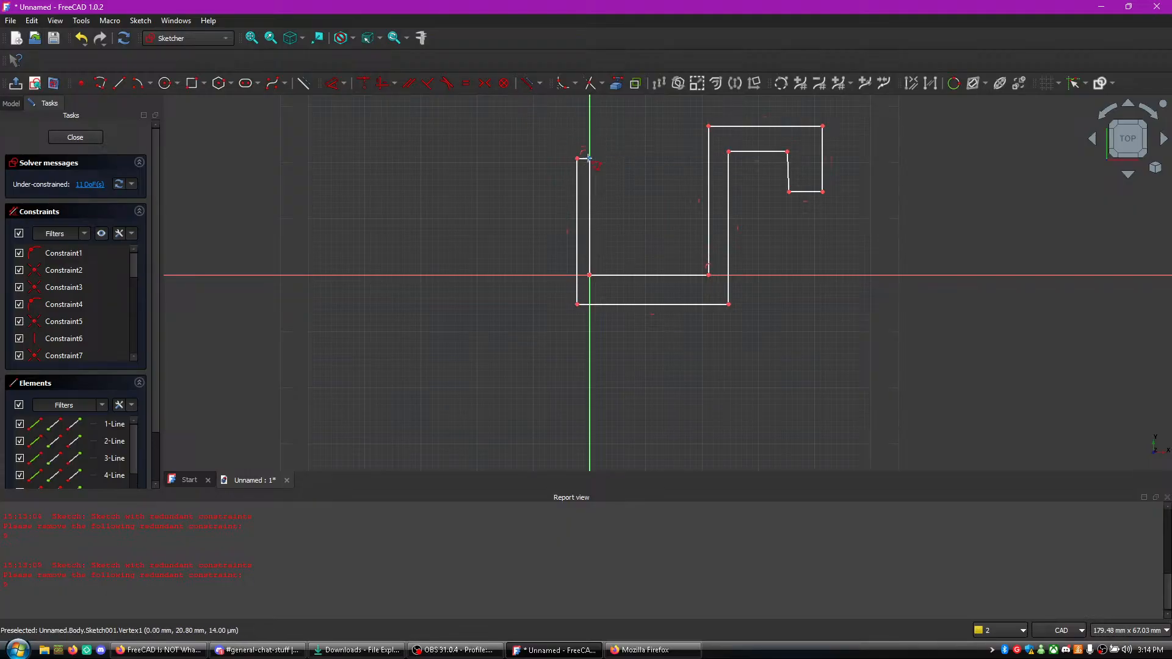
- Switch to the tutorial in Firefox, play the part just after the outline is closed, pause it, and return to the FreeCAD sketch
key(alt+Tab)
click(632, 324)
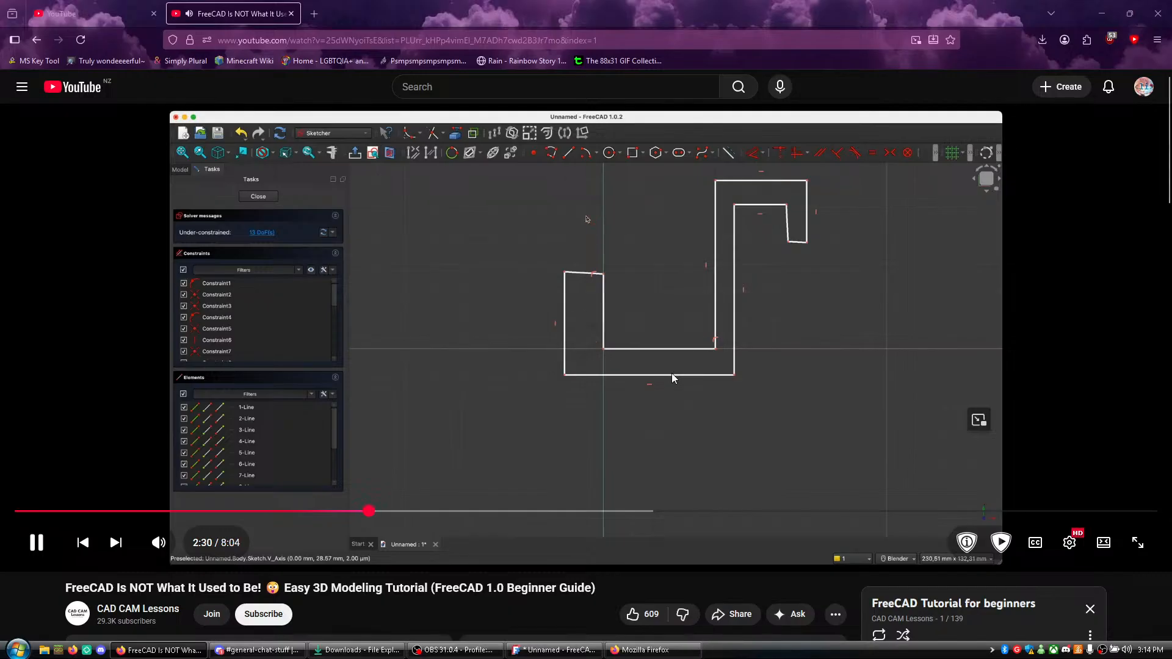
click(681, 357)
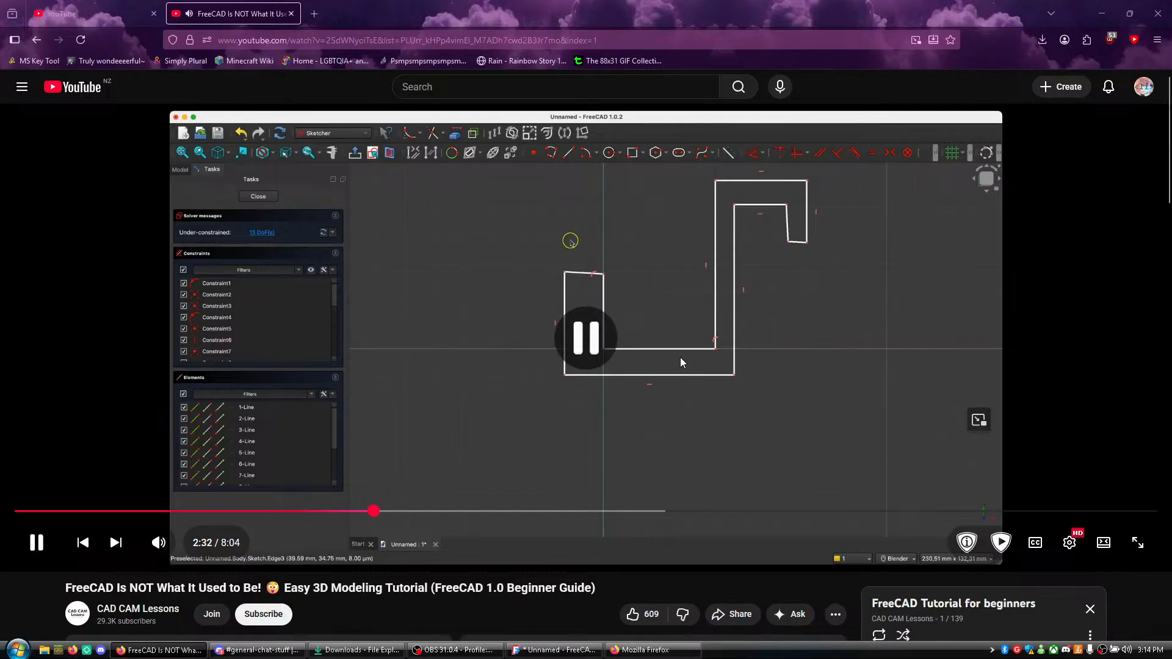
key(alt+Tab)
scroll(637, 255, up, 2)
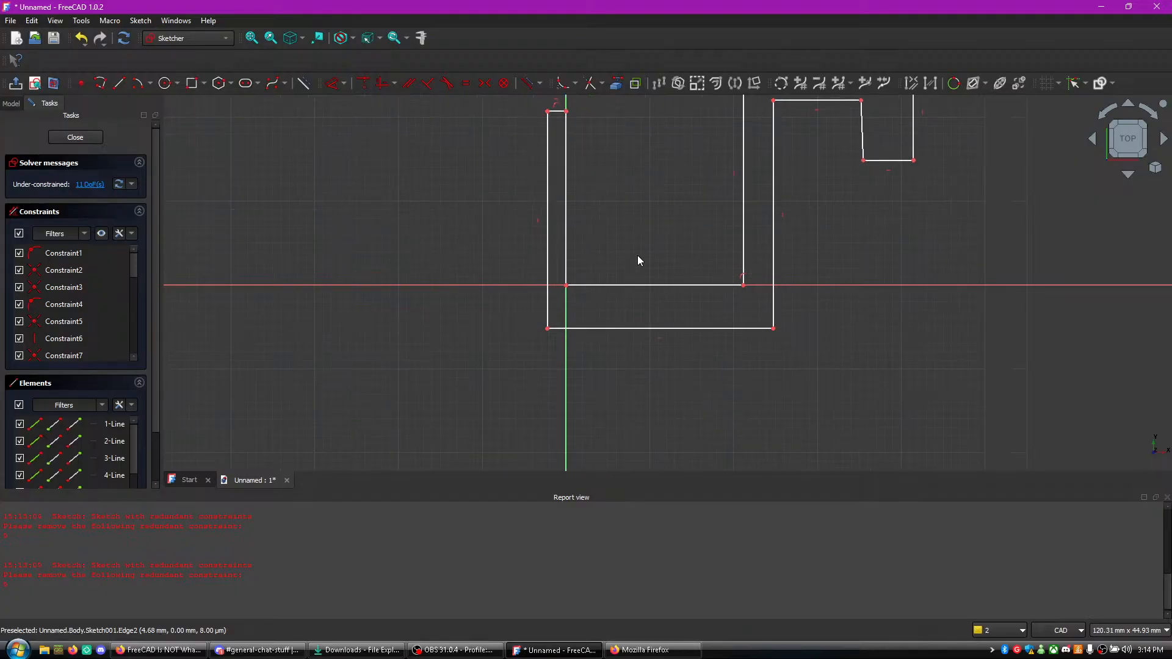
middle_drag(631, 189, 590, 270)
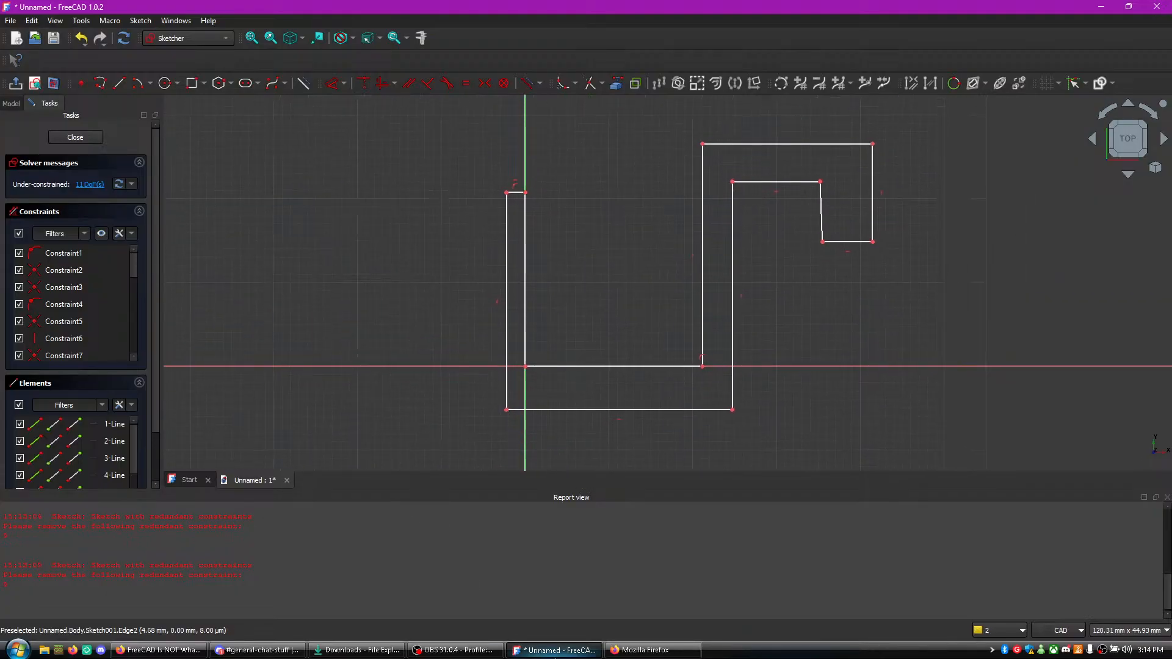
- Bring up the stream's live chat window, move it over the sketch, and read through the messages
key(alt+Tab)
drag(925, 348, 780, 271)
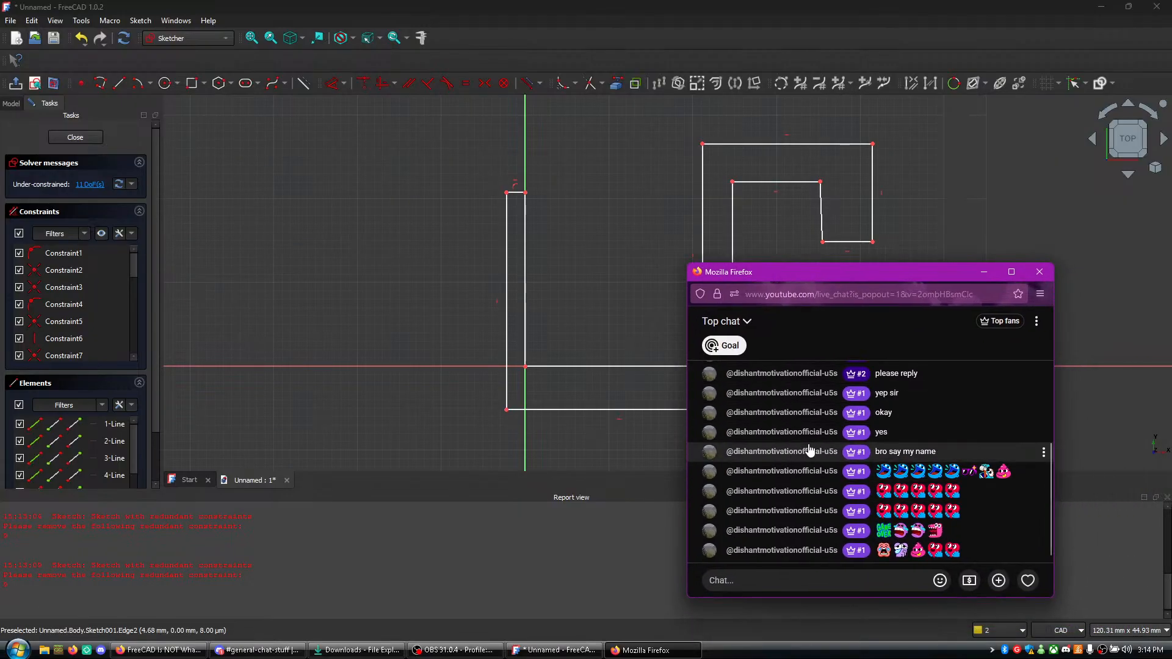
scroll(855, 418, up, 5)
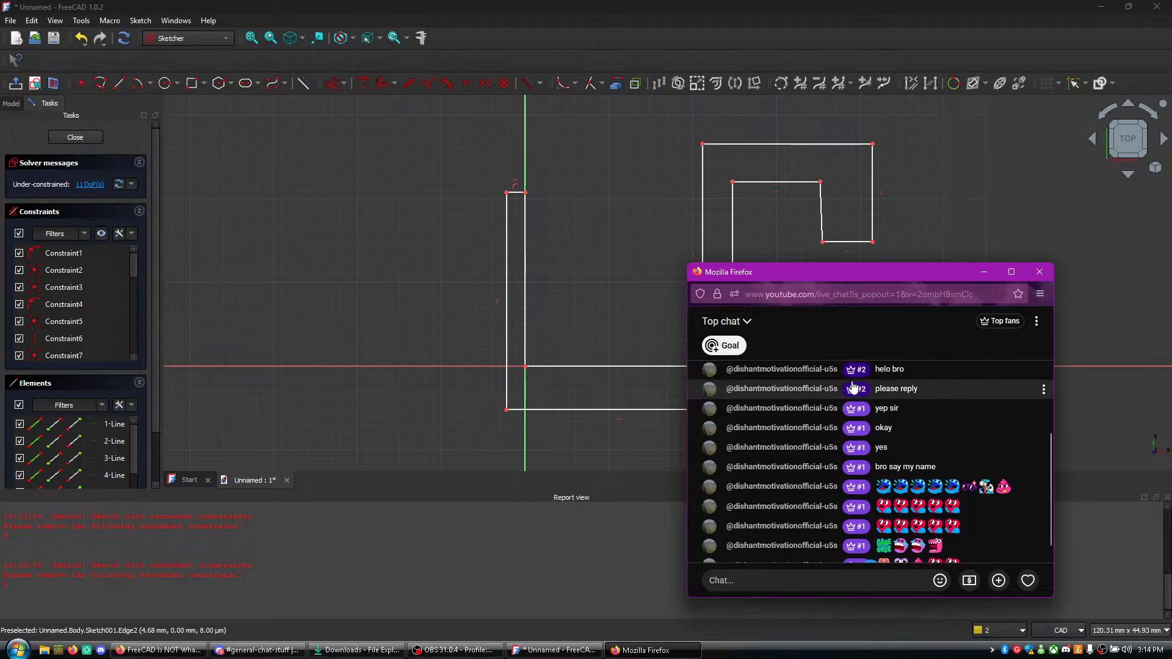
scroll(914, 442, down, 4)
scroll(908, 441, up, 4)
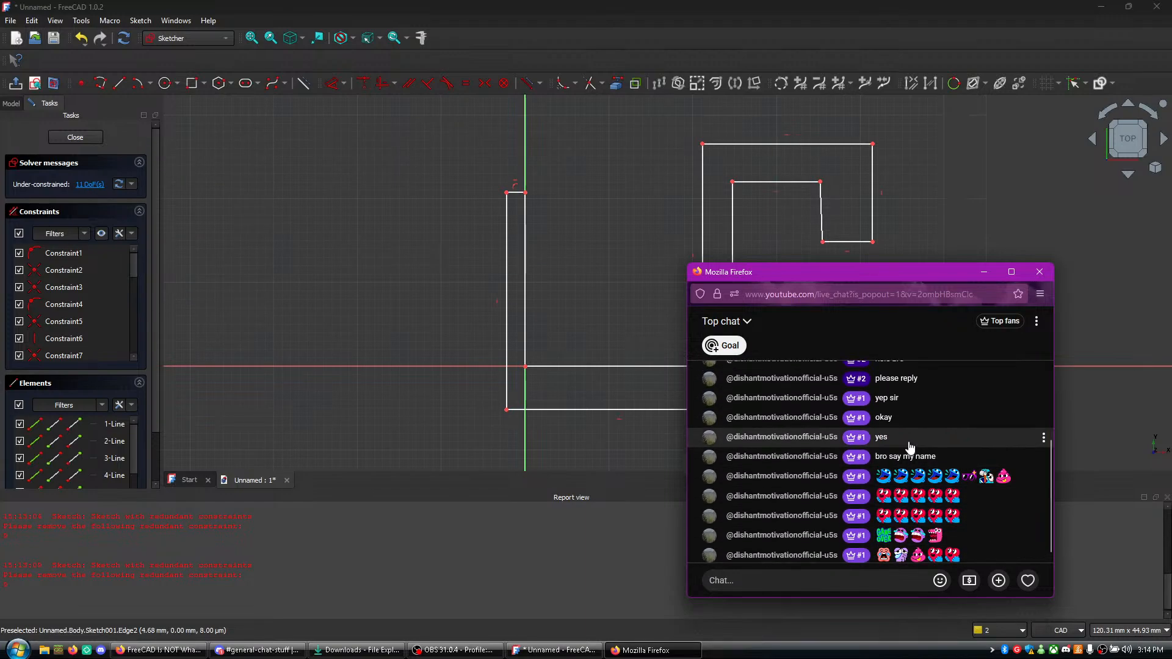
- Look at the chat options and the Top Fans page, and switch the chat from Top chat to Live chat
click(1036, 323)
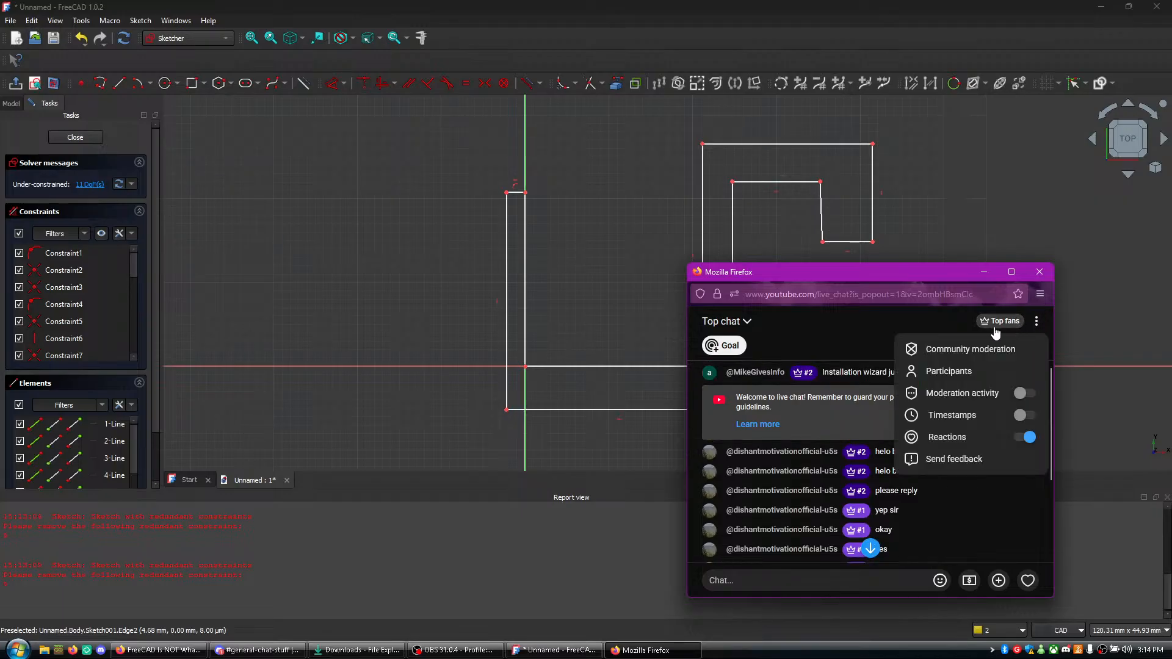
click(973, 328)
click(1000, 322)
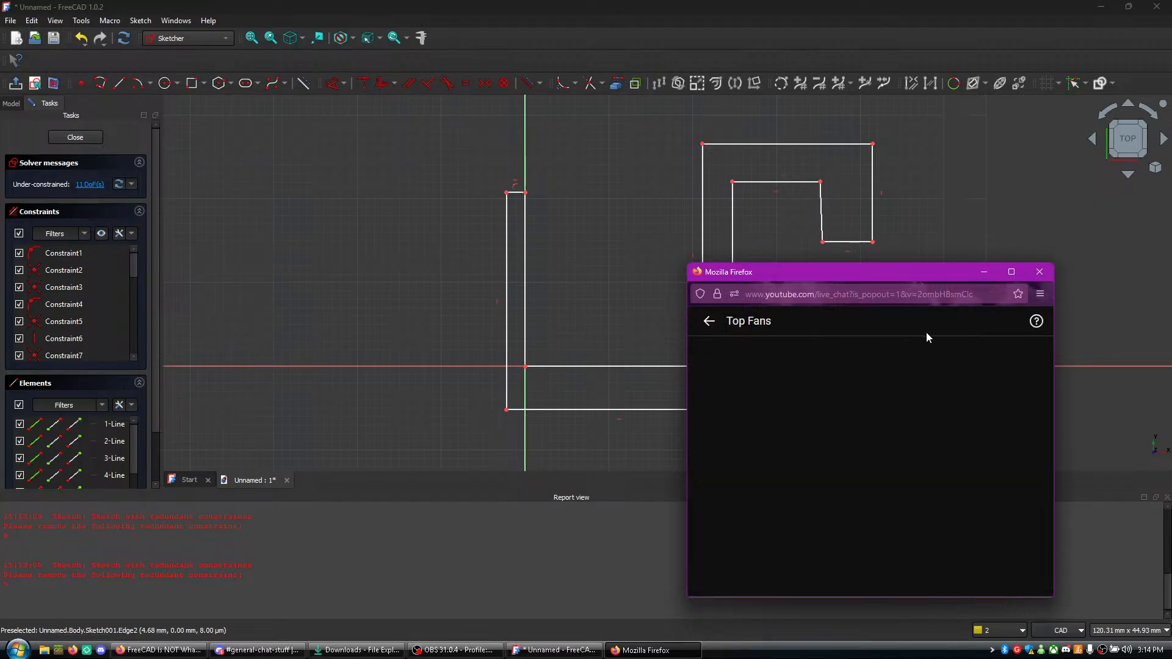
click(707, 324)
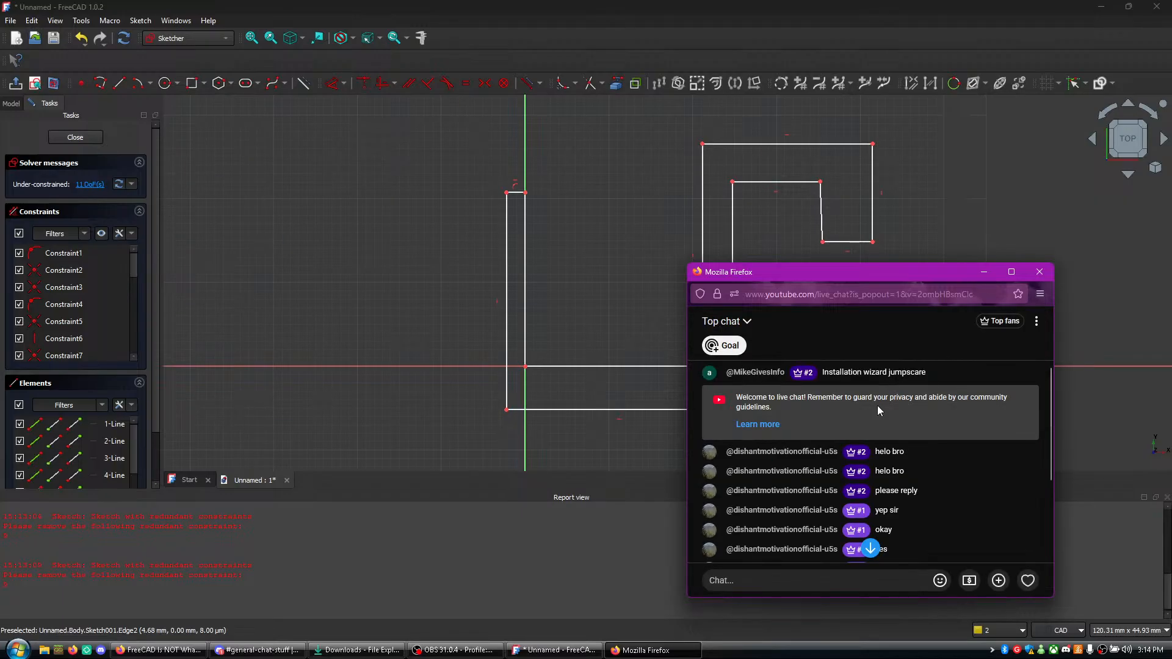
click(725, 321)
click(746, 391)
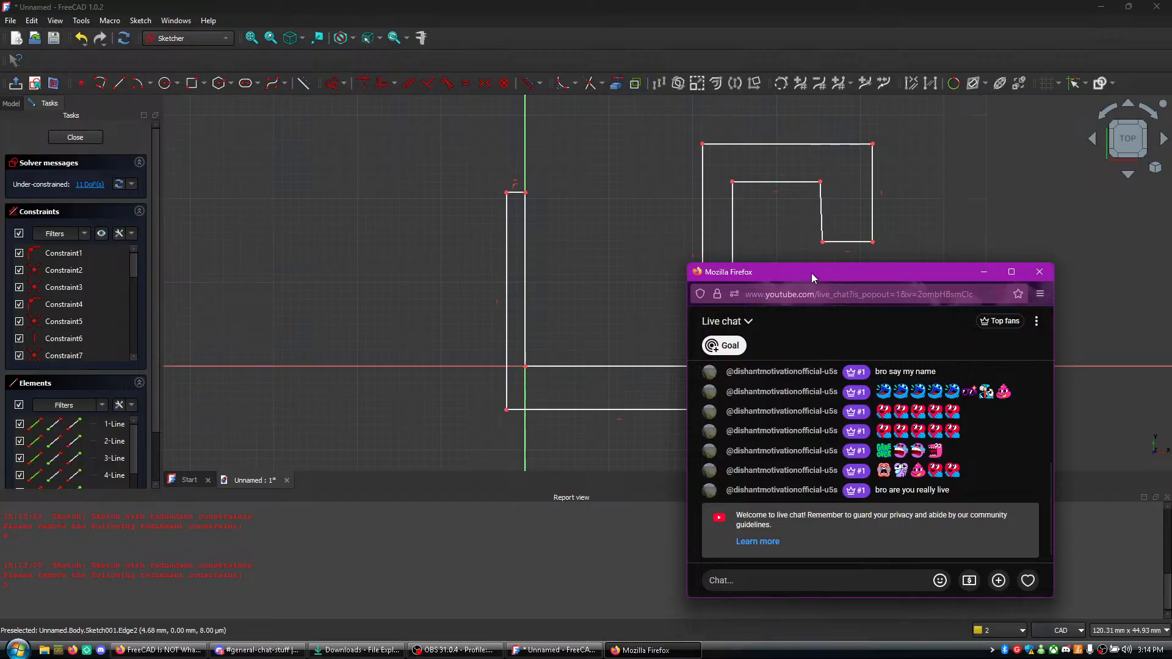
- Move the live chat window aside to uncover more of the sketch and look over the hook outline
drag(808, 276, 899, 207)
scroll(1047, 374, up, 3)
scroll(1047, 374, down, 3)
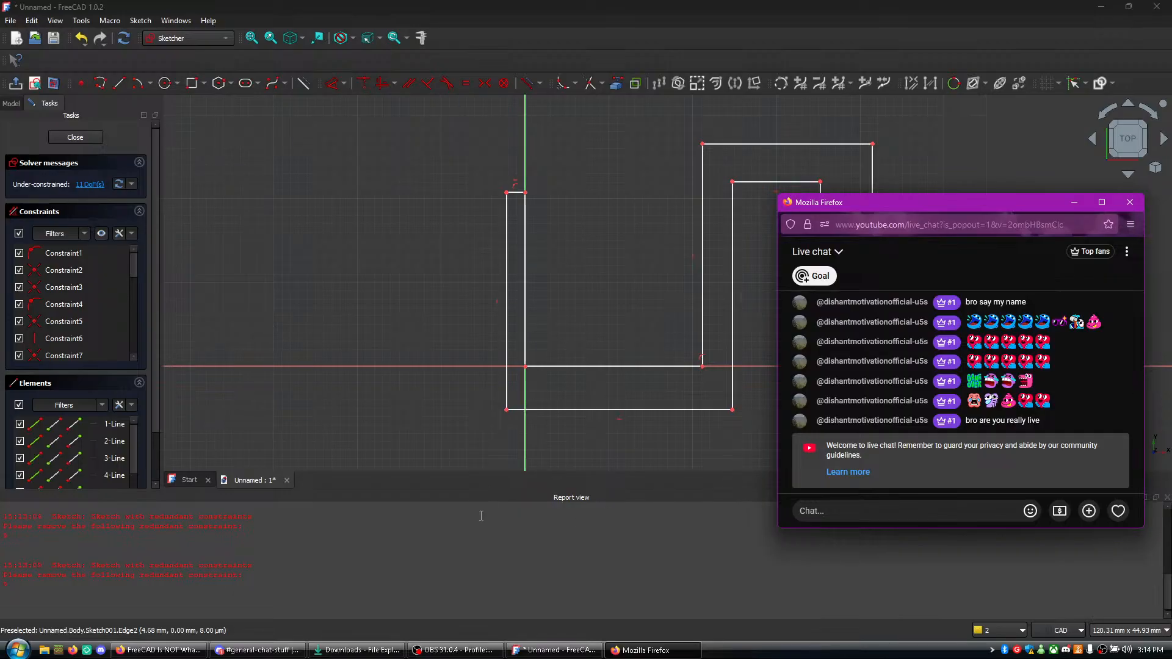
scroll(546, 381, up, 3)
scroll(545, 381, down, 4)
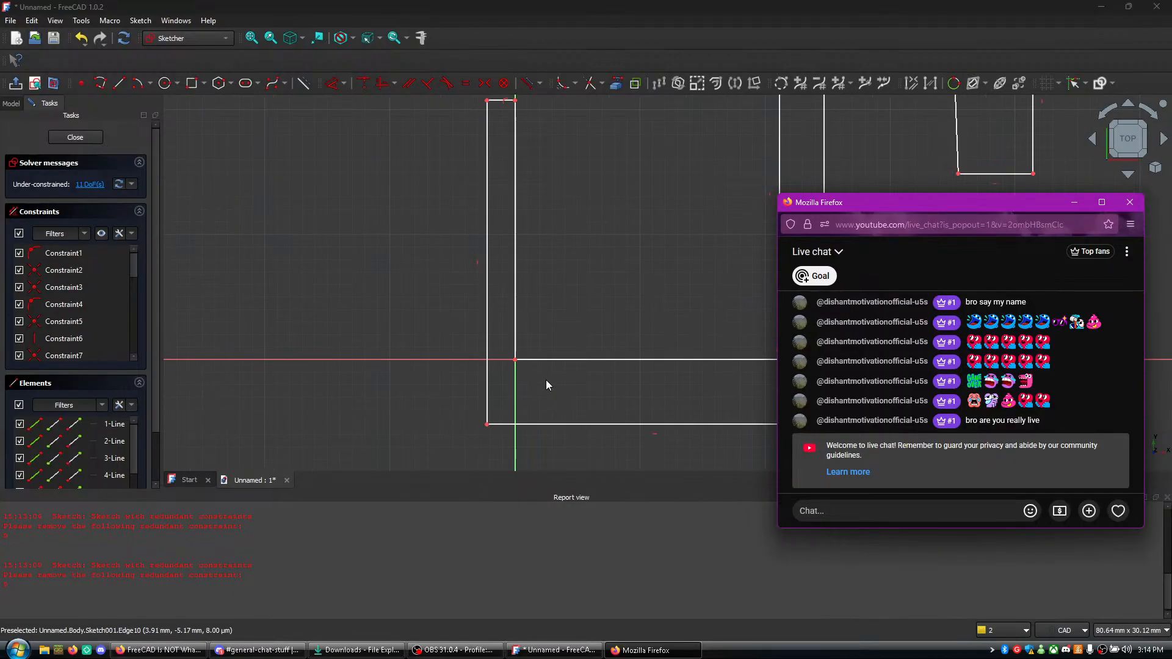
scroll(697, 412, up, 4)
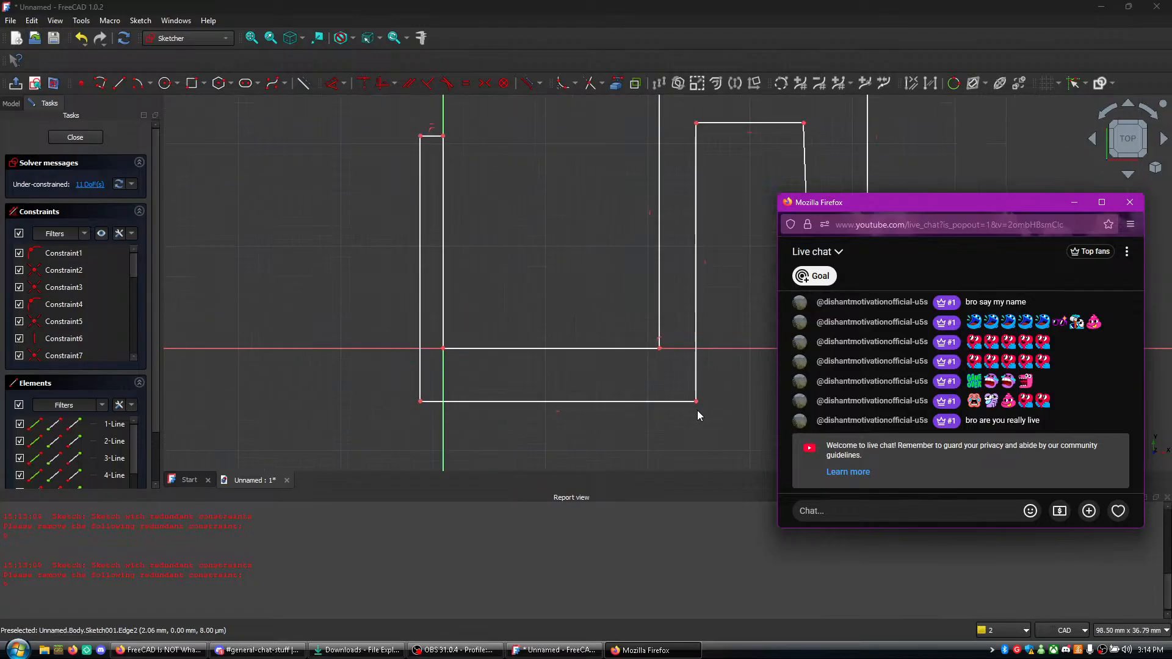
middle_drag(679, 347, 642, 415)
- Hide the live chat window and bring the whole hook profile into view in FreeCAD
click(654, 651)
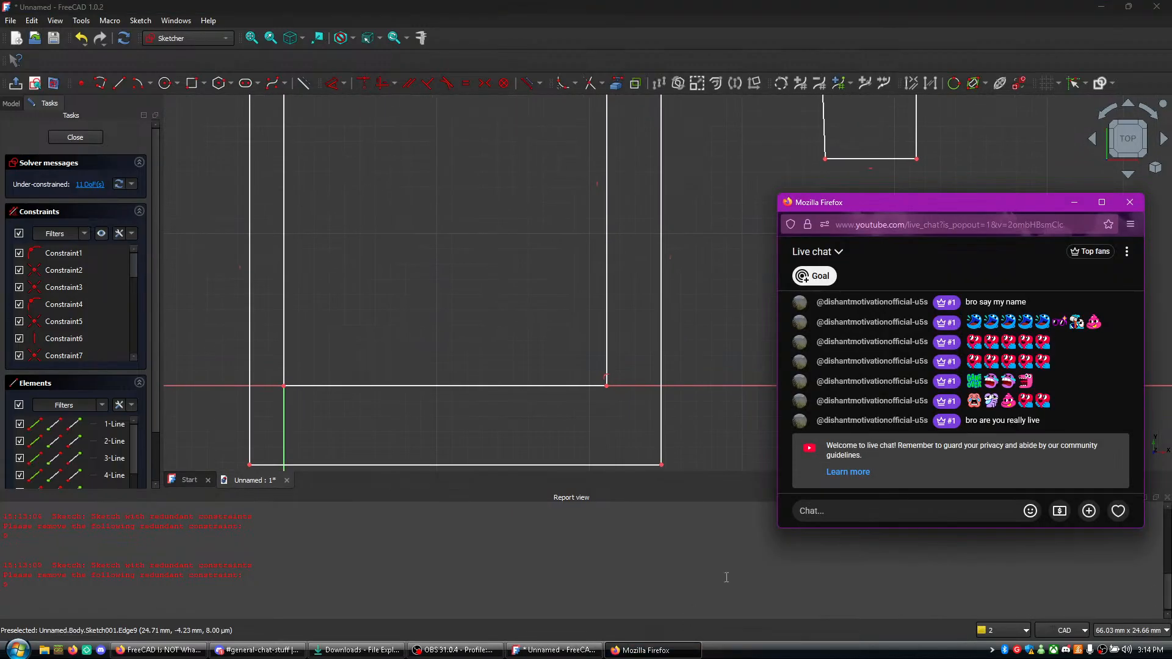
scroll(685, 442, up, 1)
scroll(588, 422, down, 2)
middle_drag(427, 445, 540, 431)
click(707, 657)
click(678, 651)
scroll(668, 417, up, 2)
scroll(433, 440, down, 5)
scroll(300, 462, up, 2)
scroll(415, 446, up, 2)
middle_drag(582, 426, 437, 450)
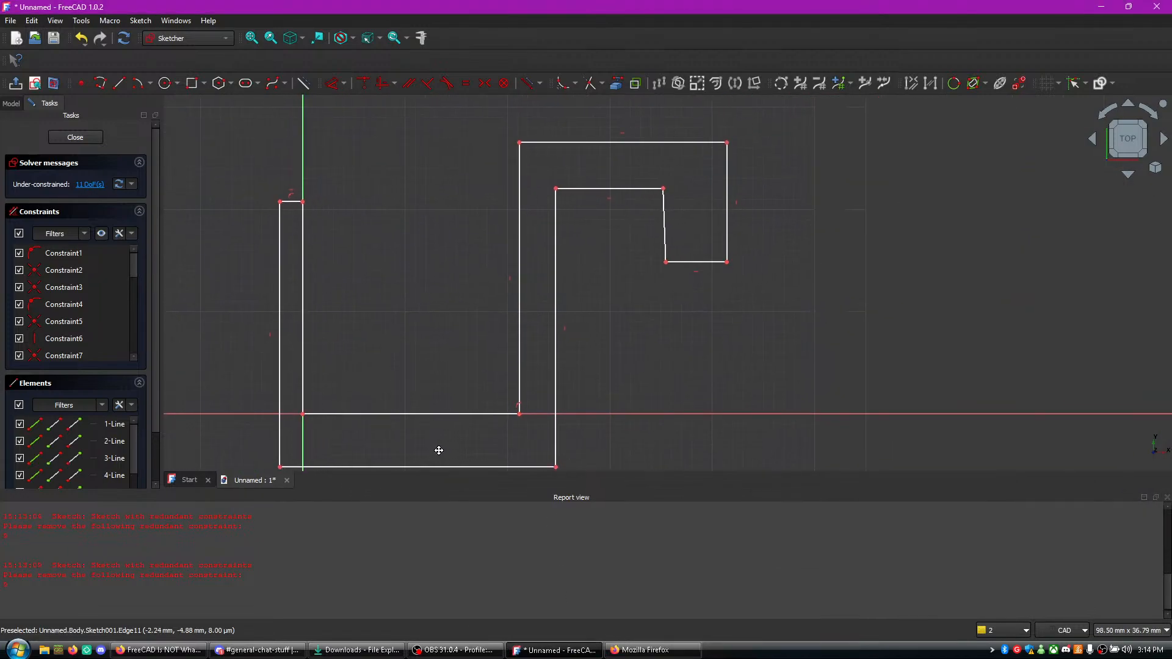
- Switch to the tutorial in Firefox, watch how the outline's slanted top edge is selected, pause it, and return to FreeCAD
click(160, 650)
click(400, 403)
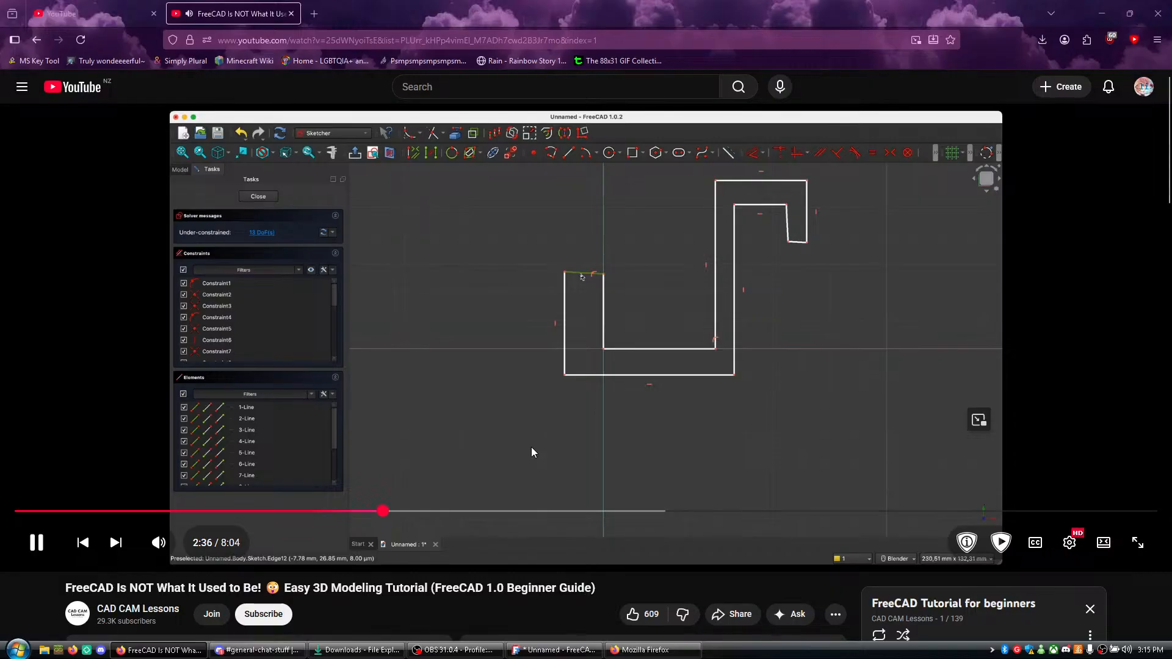
click(548, 419)
click(642, 651)
click(587, 657)
- Try to apply a horizontal constraint to the short top edge of the hook's left arm
scroll(382, 295, up, 4)
middle_drag(257, 205, 654, 331)
click(558, 267)
key(h)
- Try to apply horizontal constraints to the inner top, outer top and lower tip edges of the hook's upper bend
middle_drag(747, 292, 226, 324)
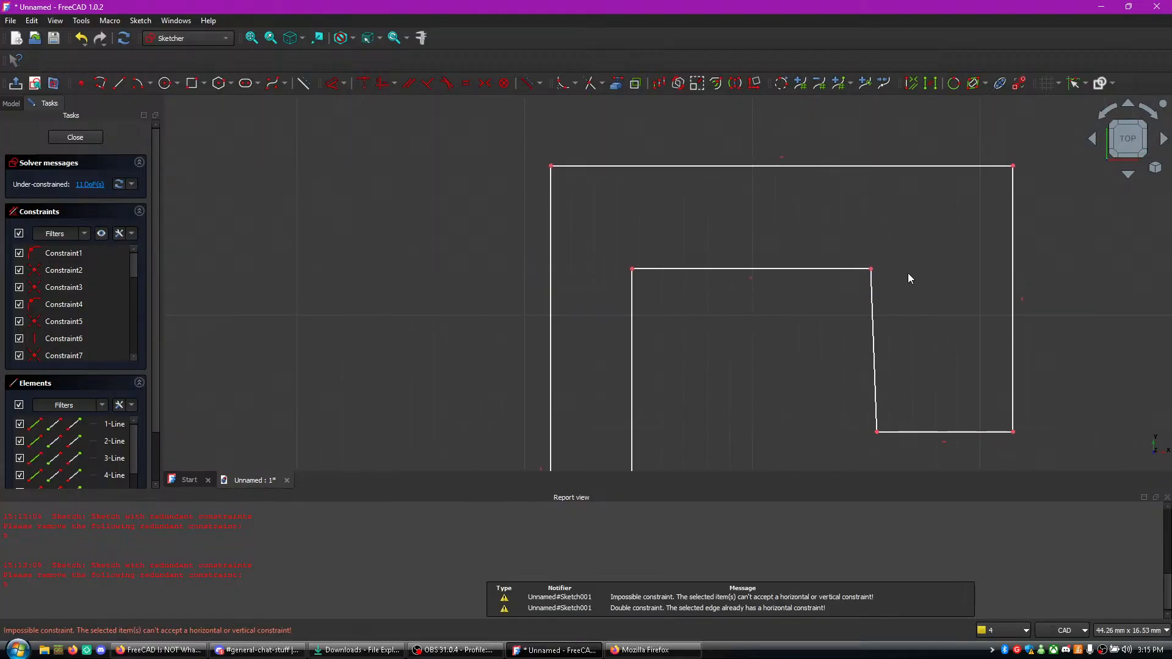
click(760, 269)
key(h)
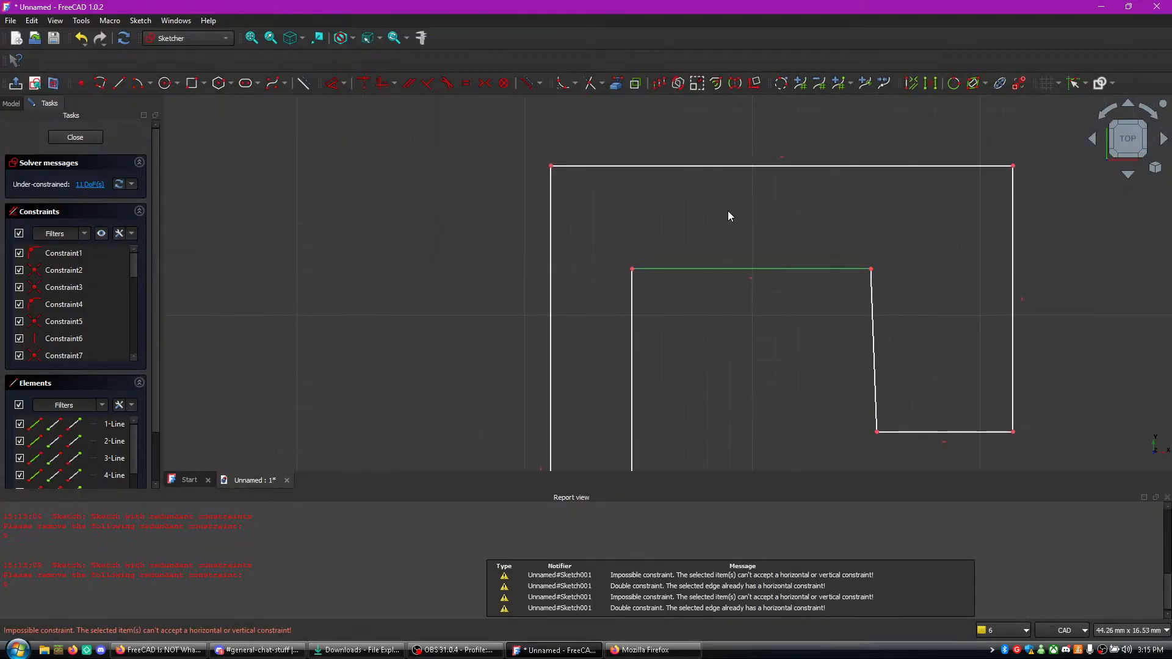
click(705, 167)
key(h)
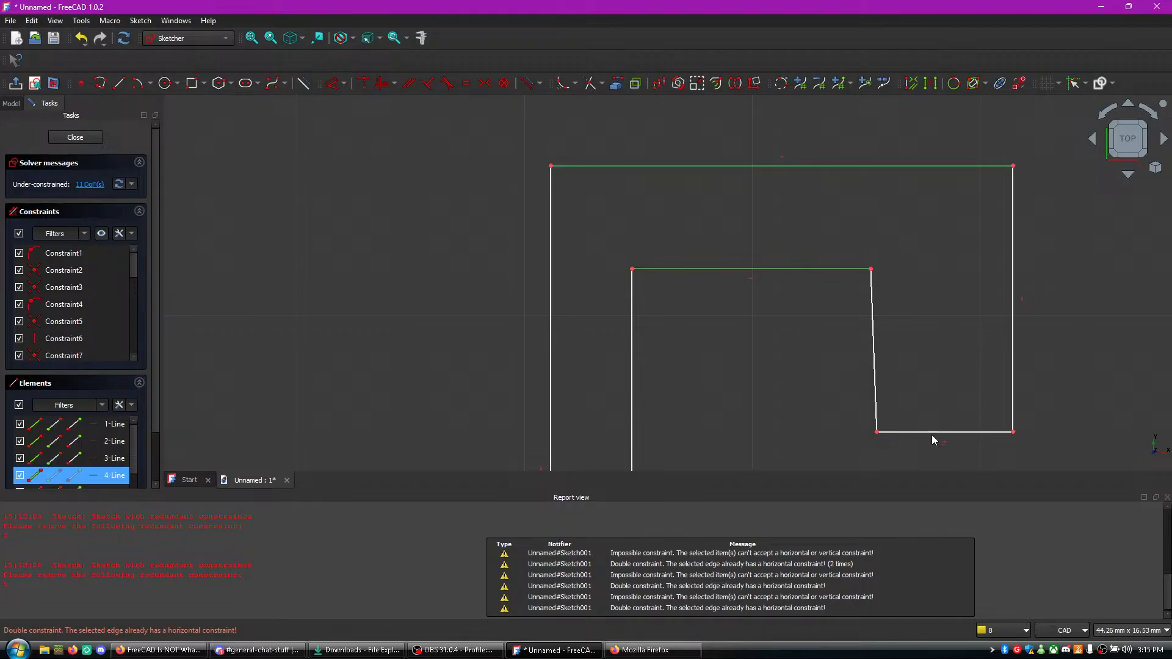
key(h)
scroll(927, 378, down, 2)
- Apply a horizontal constraint to the slanted inner edge of the hook's tip
click(892, 348)
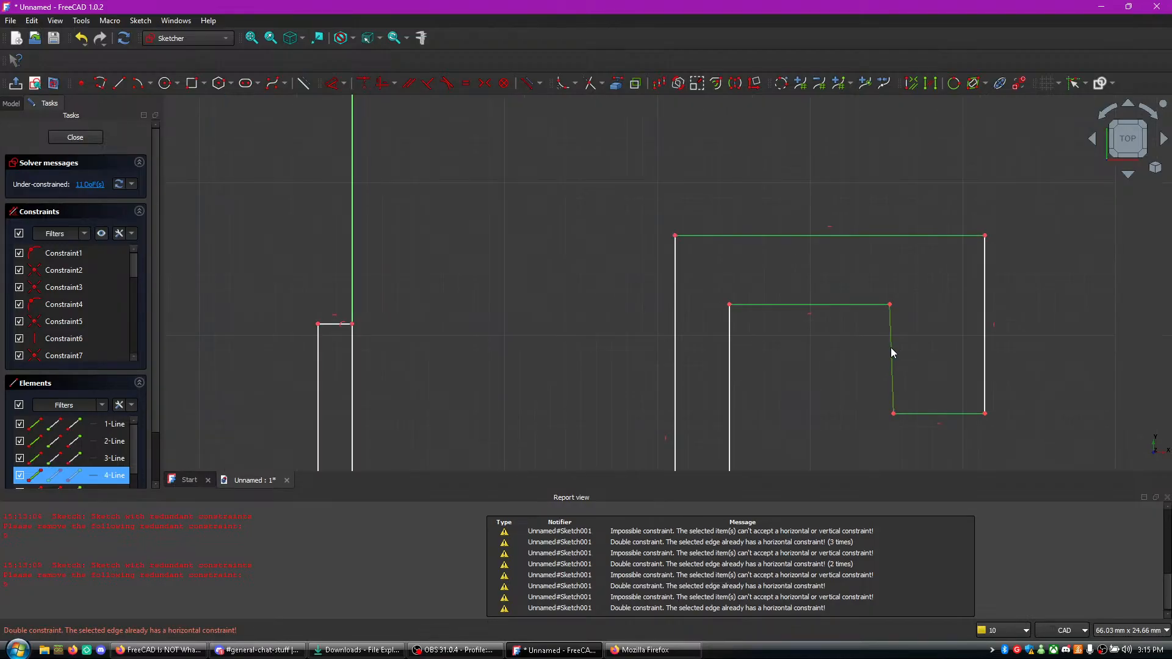
key(h)
scroll(903, 369, down, 5)
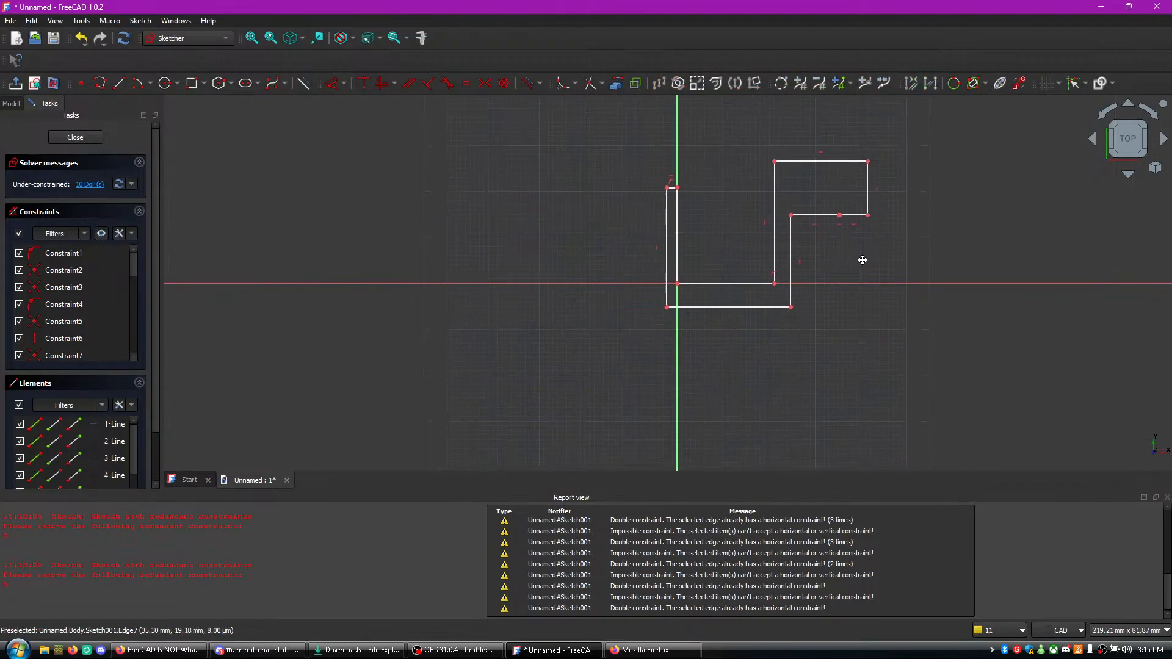
- Try to apply horizontal constraints to the right arm's two vertical edges, the inner bottom edge and the left arm's inner edge
scroll(827, 335, up, 1)
middle_drag(763, 303, 778, 470)
click(689, 290)
key(h)
click(733, 345)
key(h)
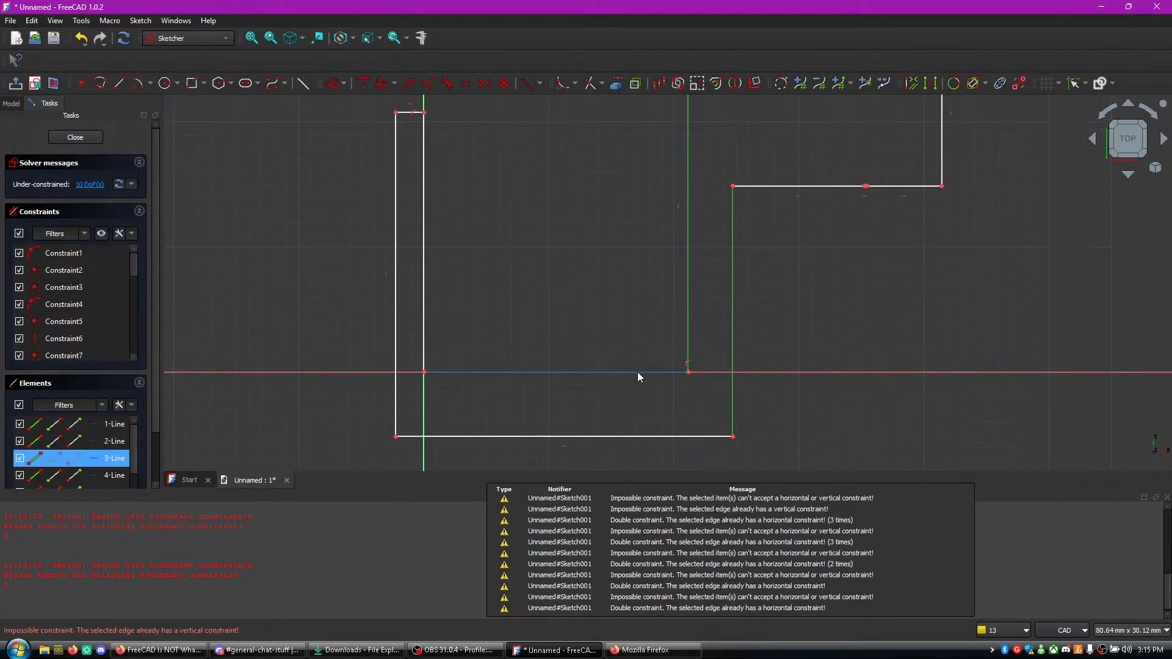
click(585, 373)
key(h)
click(423, 343)
key(h)
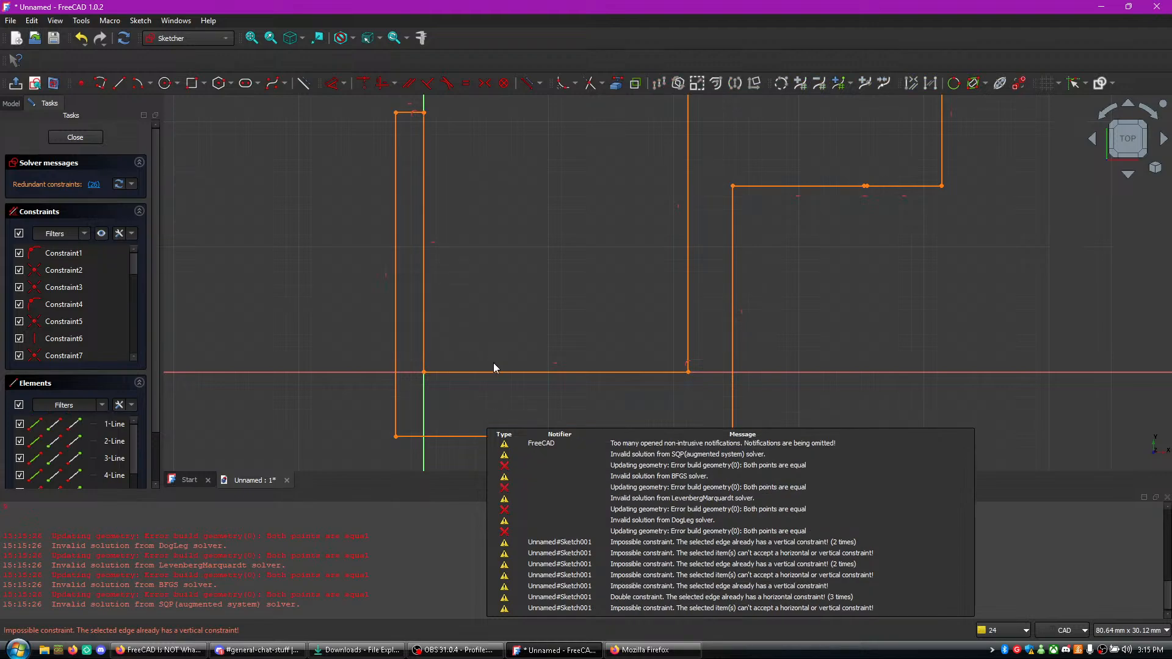
- Leave sketch editing and look for the hook profile in the document's 3D view
key(Escape)
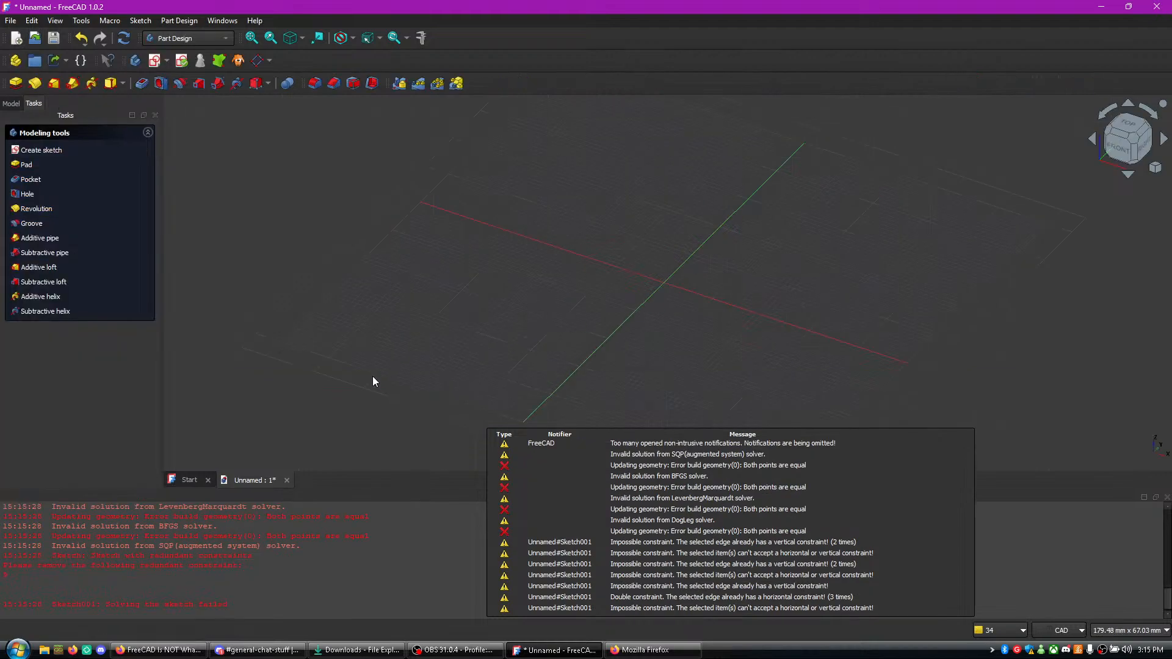
click(184, 482)
click(236, 482)
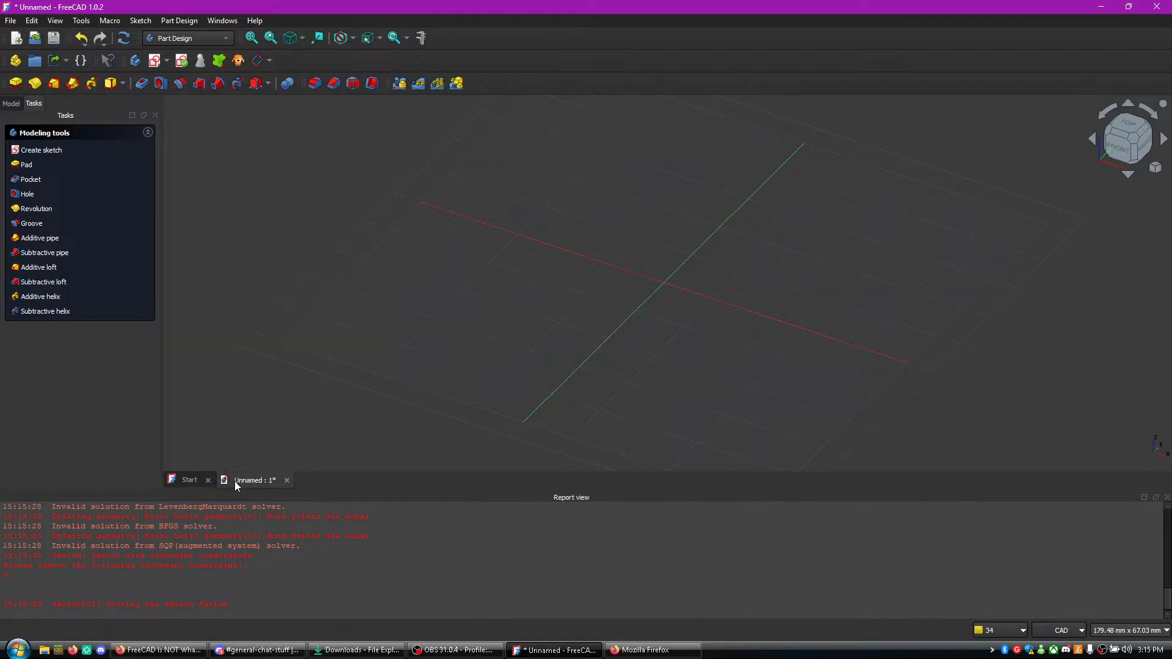
scroll(628, 332, up, 4)
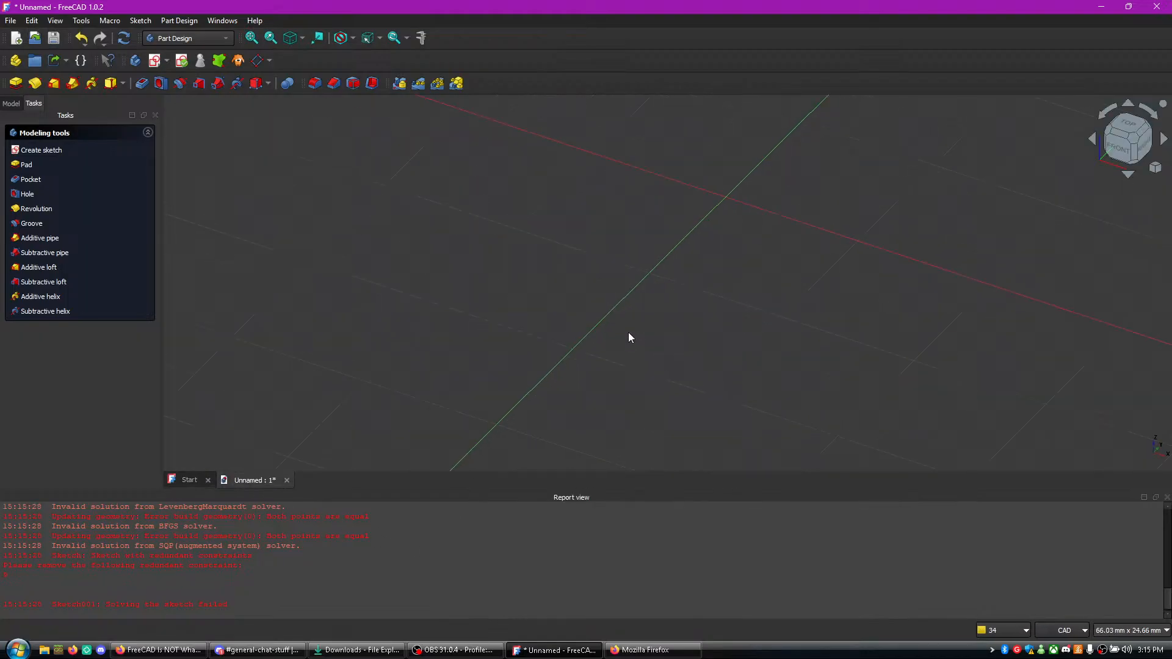
scroll(681, 298, up, 1)
middle_drag(1015, 187, 684, 269)
scroll(453, 292, up, 6)
middle_drag(452, 292, 140, 42)
- Undo several recent operations and try redoing them to bring back the hook sketch
click(85, 44)
click(84, 42)
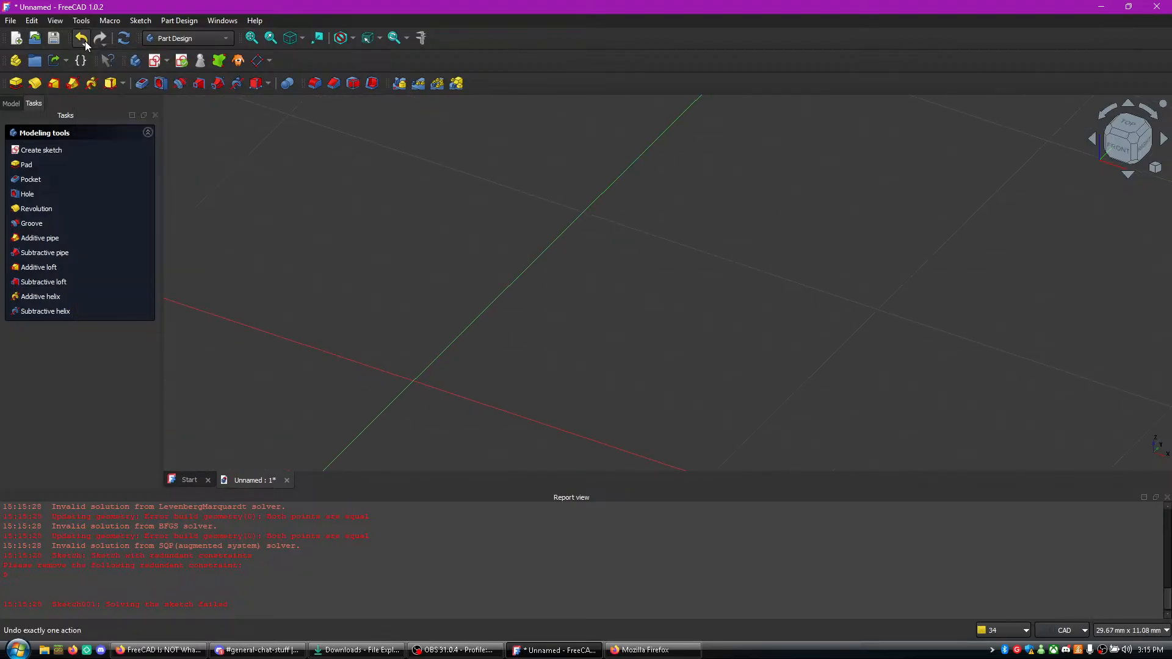
click(84, 43)
click(83, 41)
click(83, 41)
click(79, 40)
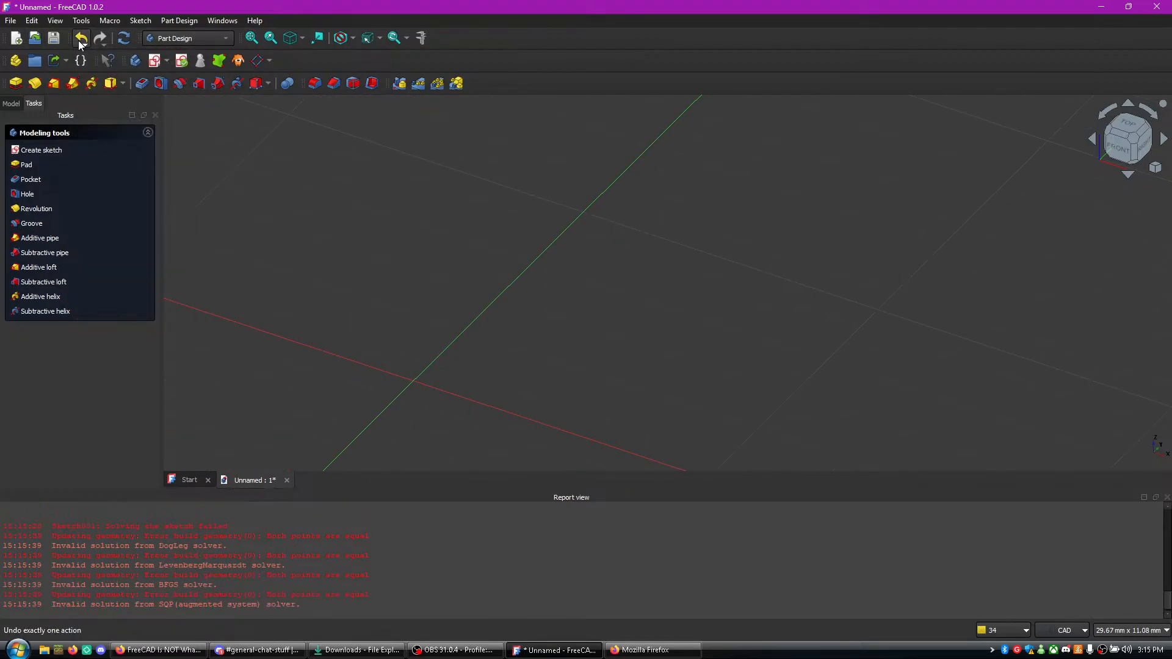
click(102, 42)
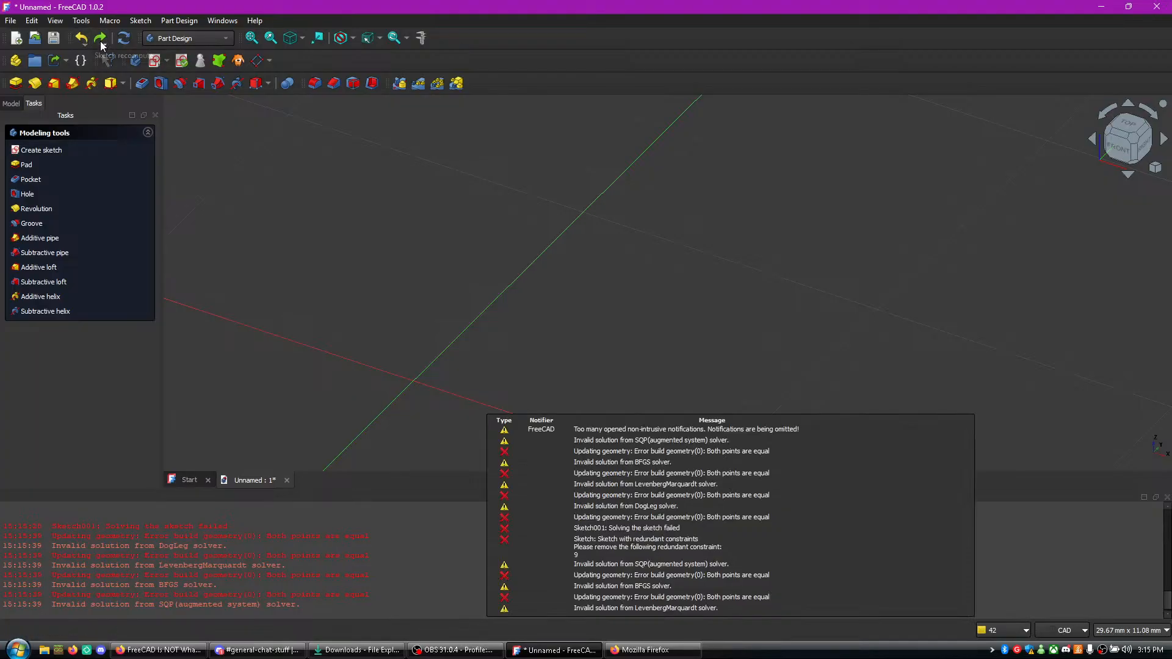
click(129, 53)
click(107, 40)
click(107, 40)
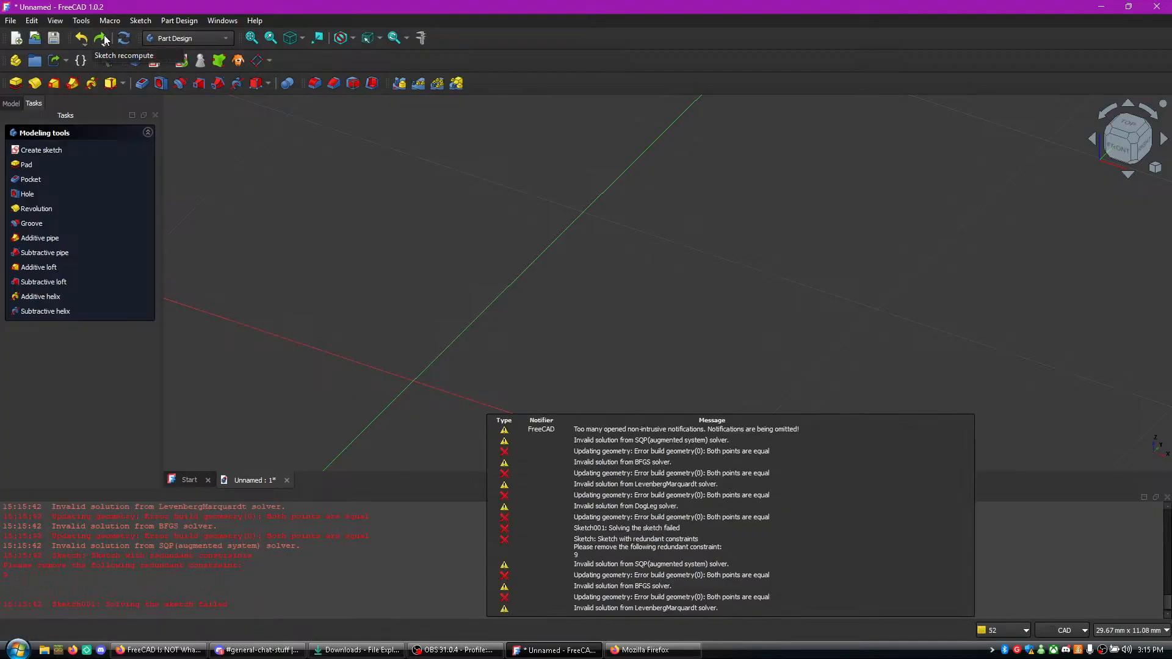
middle_drag(705, 295, 804, 254)
click(803, 254)
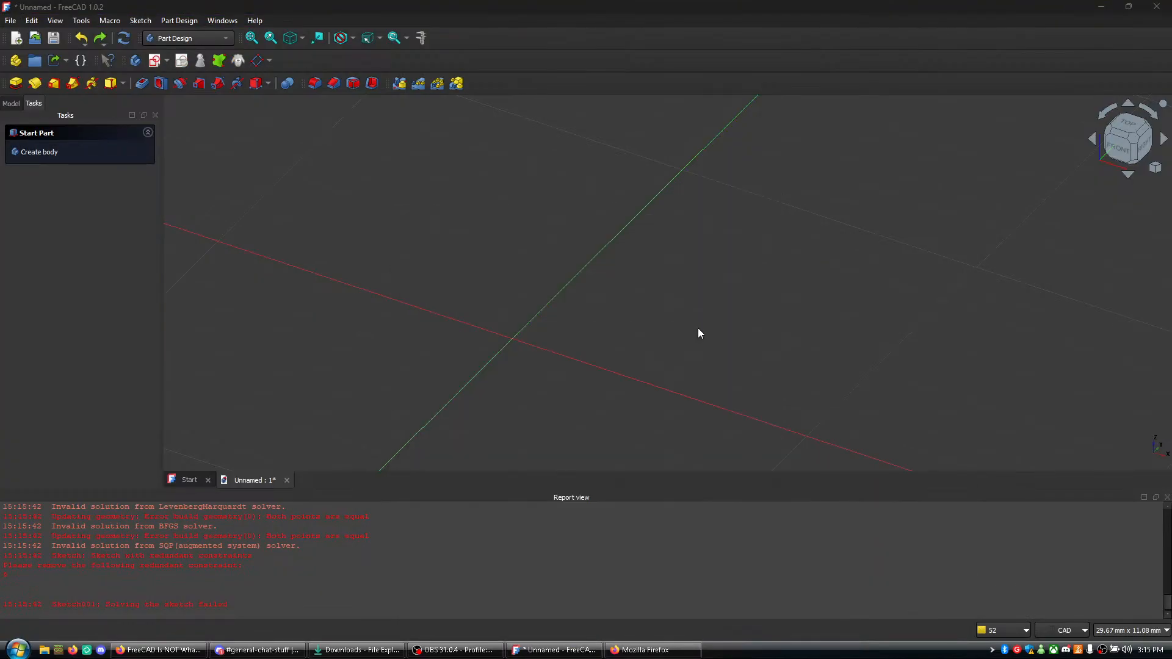
click(696, 328)
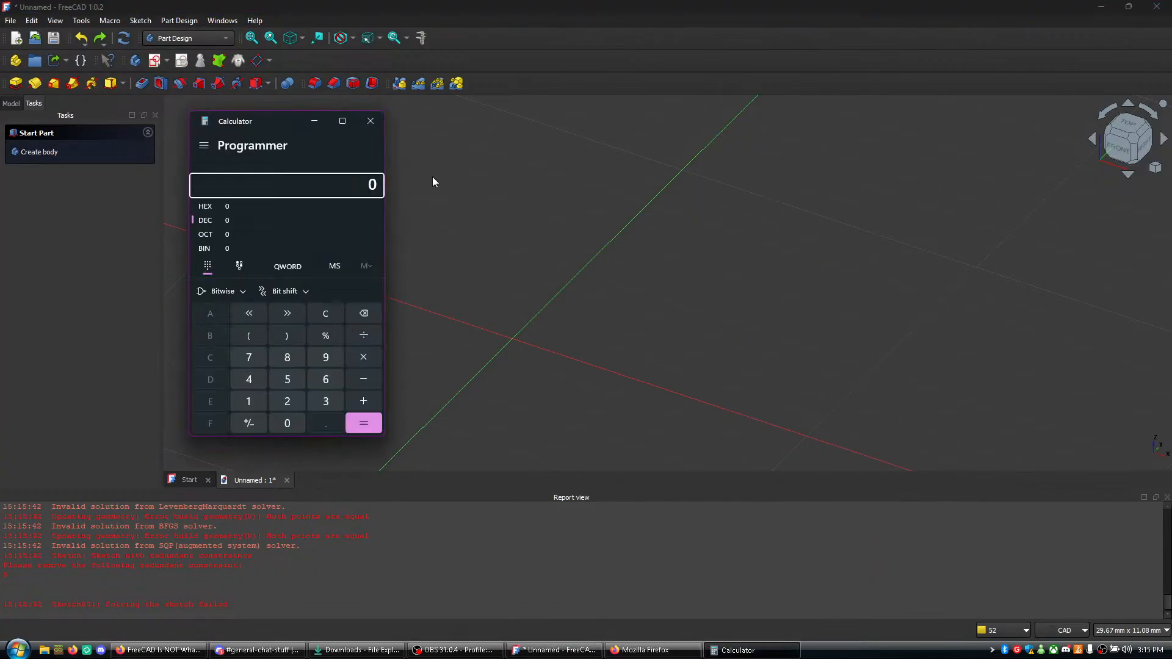
click(370, 121)
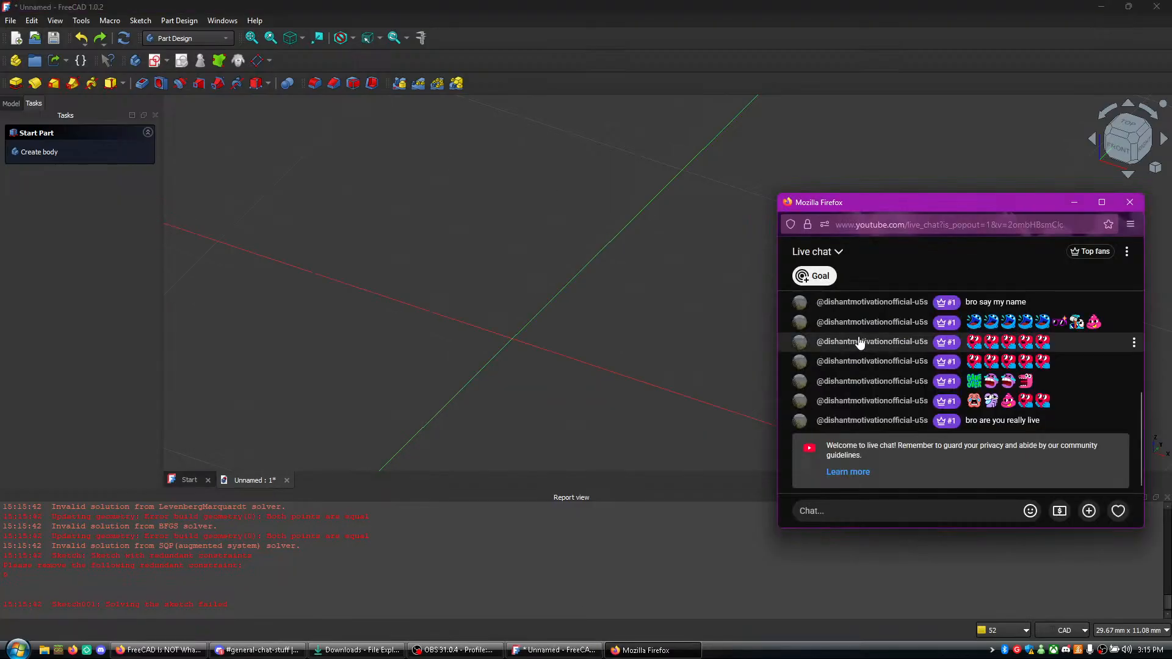
key(alt+Tab)
key(alt+Tab)
- Create a new sketch on the XY plane
scroll(702, 321, up, 4)
scroll(700, 317, down, 2)
scroll(701, 319, down, 1)
click(155, 61)
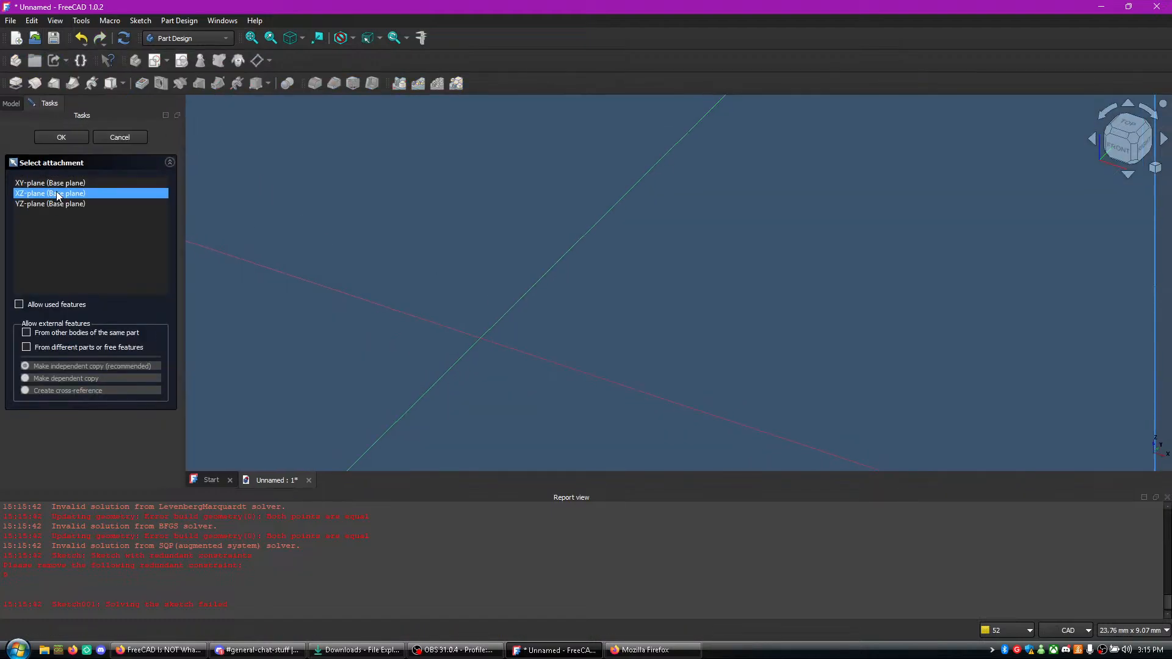
scroll(431, 199, down, 6)
scroll(431, 200, down, 5)
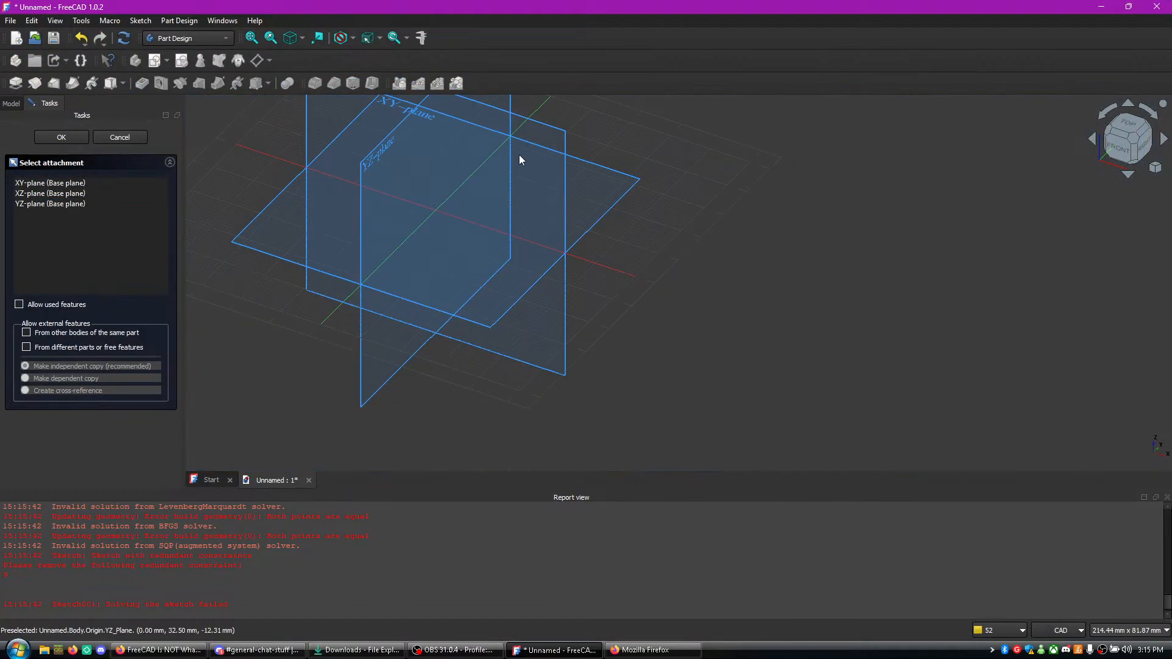
click(403, 123)
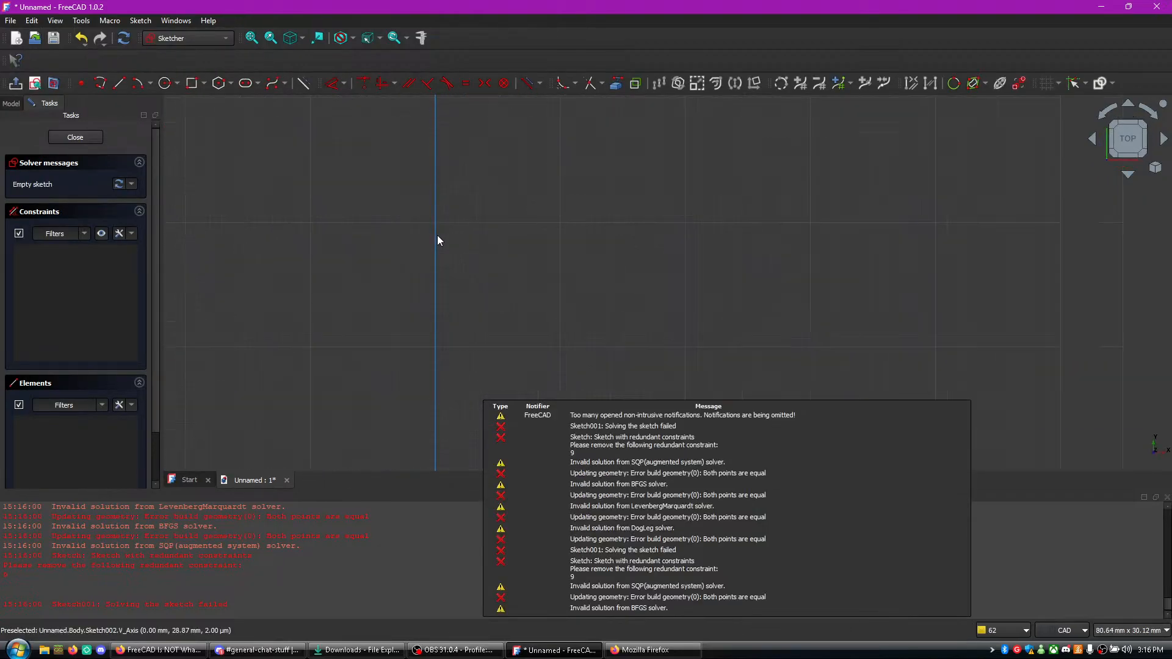
- Start a polyline about 11.7 mm up the vertical axis, down to the origin and about 13 mm along the horizontal axis
mouse_move(508, 389)
middle_down()
mouse_move(720, 369)
mouse_move(697, 342)
middle_up()
scroll(696, 342, up, 5)
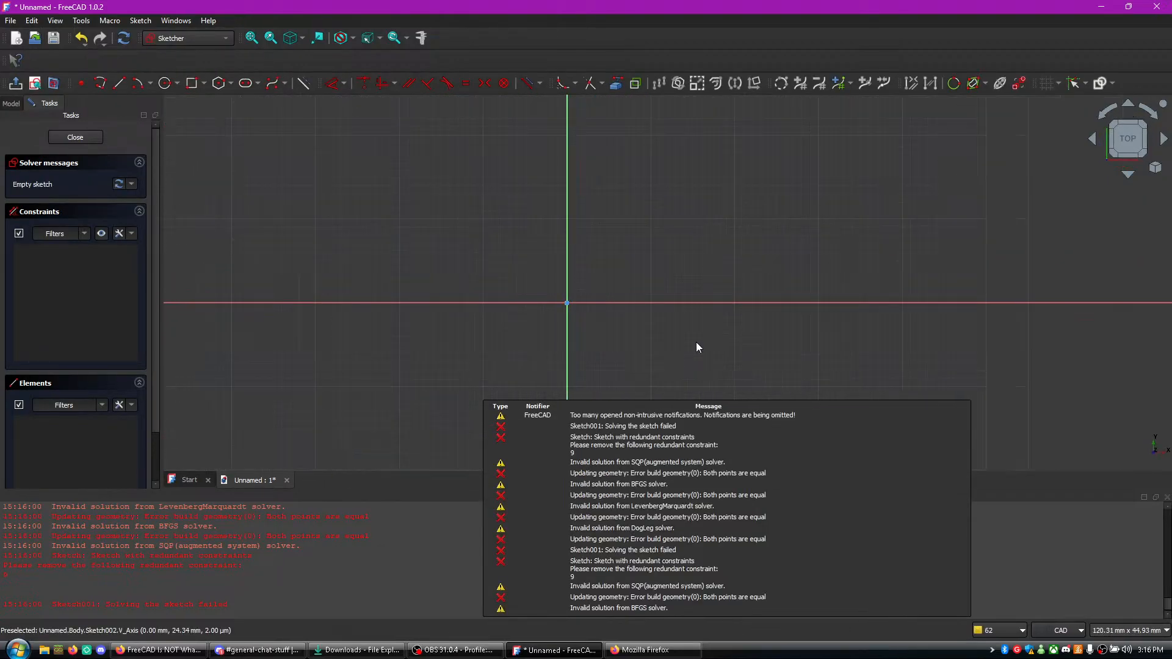
scroll(619, 295, up, 2)
scroll(524, 257, down, 1)
middle_drag(524, 256, 555, 343)
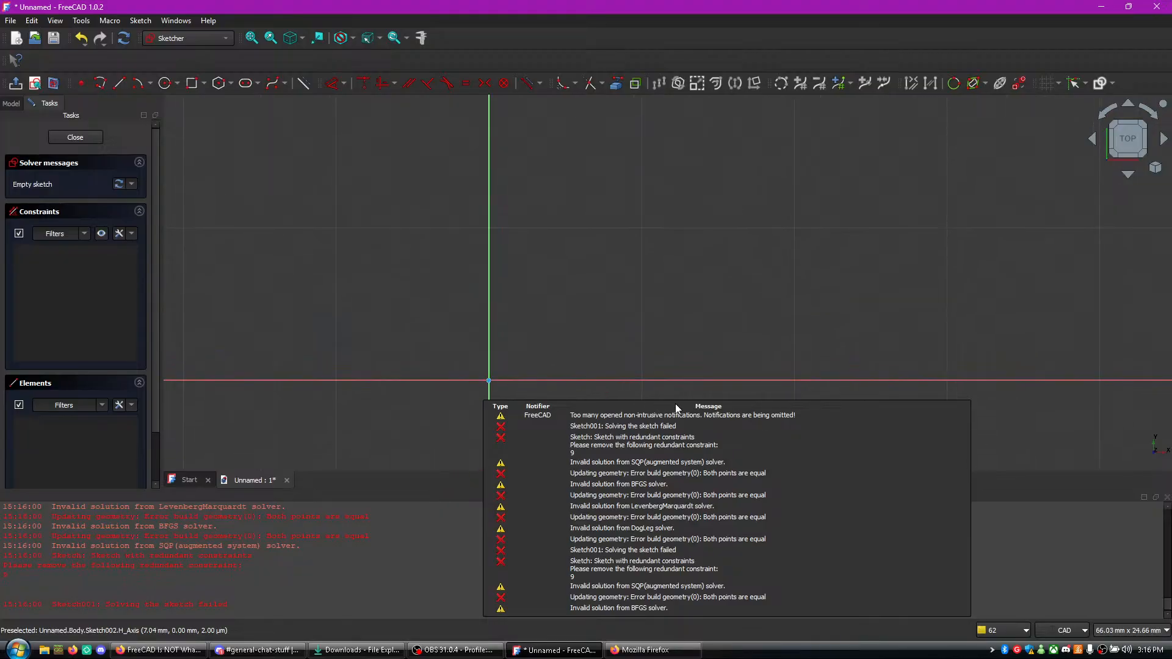
drag(574, 297, 654, 326)
scroll(483, 257, up, 1)
click(100, 83)
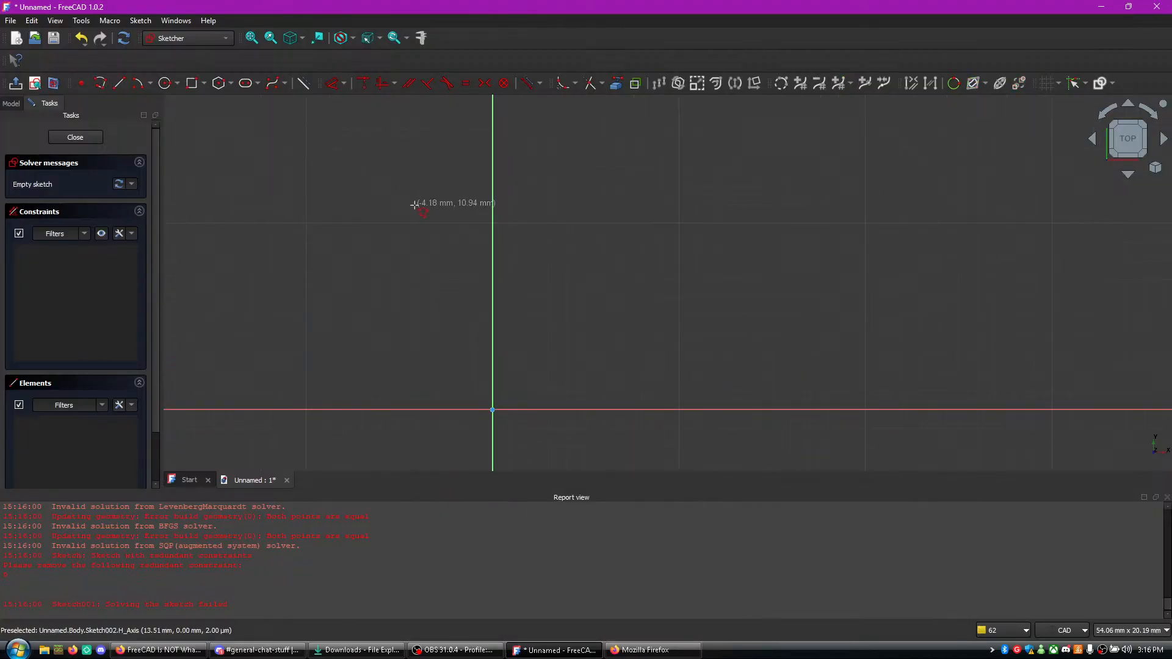
click(492, 193)
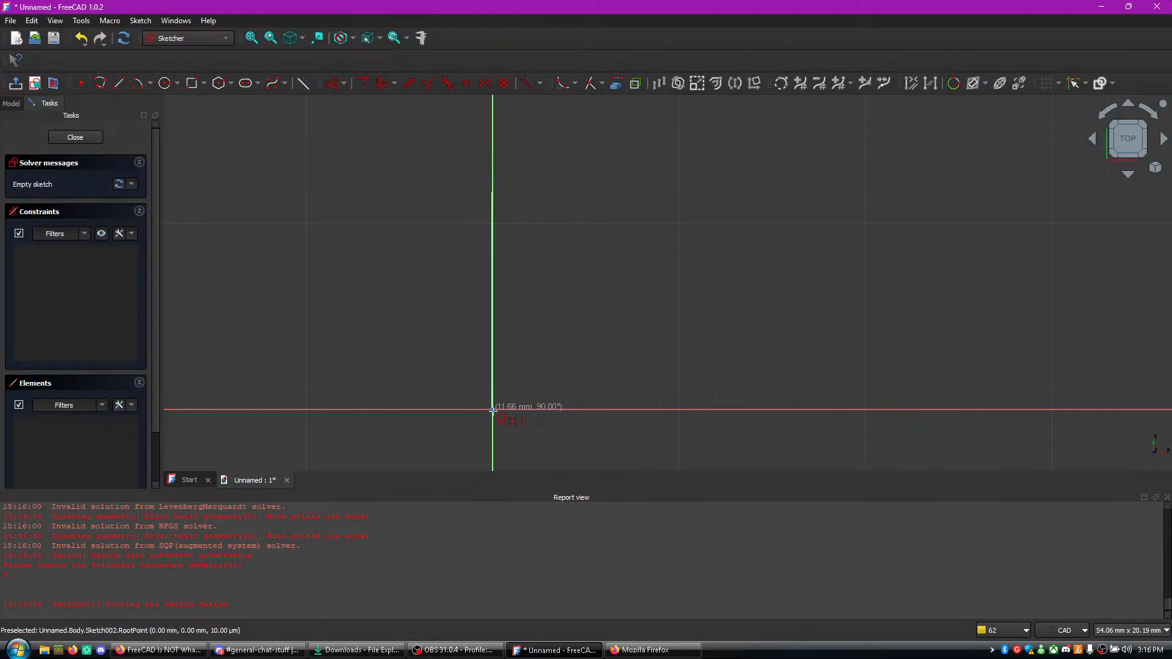
click(492, 409)
click(733, 409)
- Continue the polyline up the right arm, across the top, down the outer tip, and back along its slanted inner edge and inner top
scroll(733, 153, up, 1)
middle_drag(734, 155, 704, 346)
middle_click(704, 251)
click(669, 286)
click(835, 286)
click(836, 455)
click(792, 455)
click(784, 323)
click(706, 326)
- Close the hook outline down the right arm, along the bottom, about 14 mm up the left arm and back to the start point
scroll(708, 342, down, 2)
middle_drag(708, 421, 685, 183)
click(671, 434)
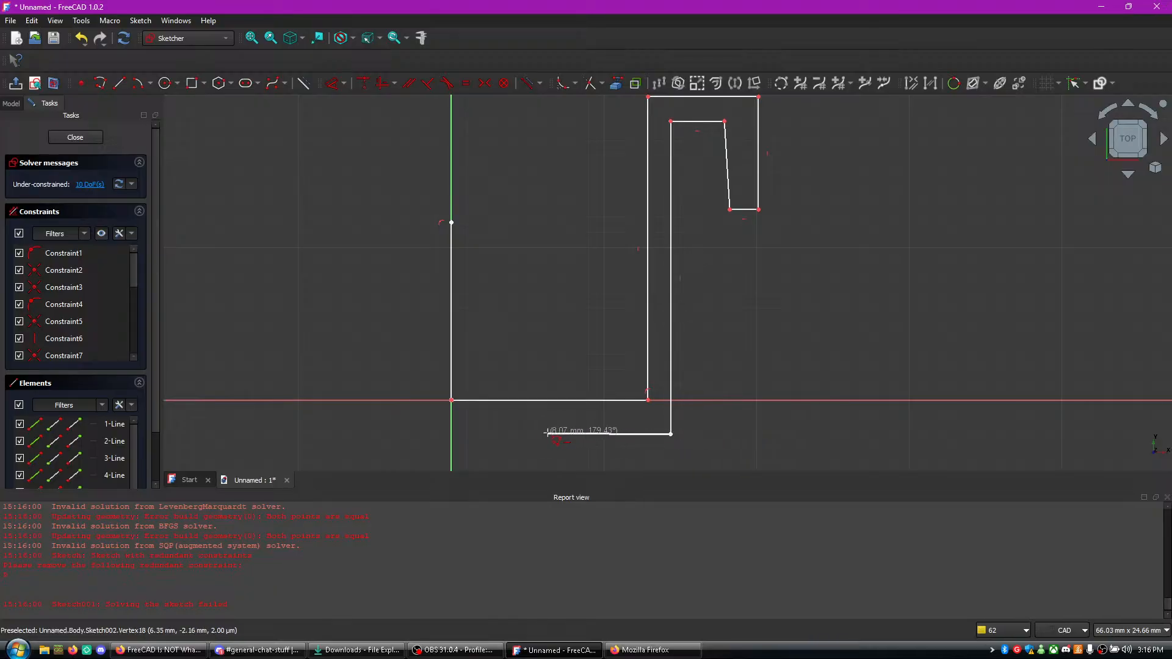
click(424, 434)
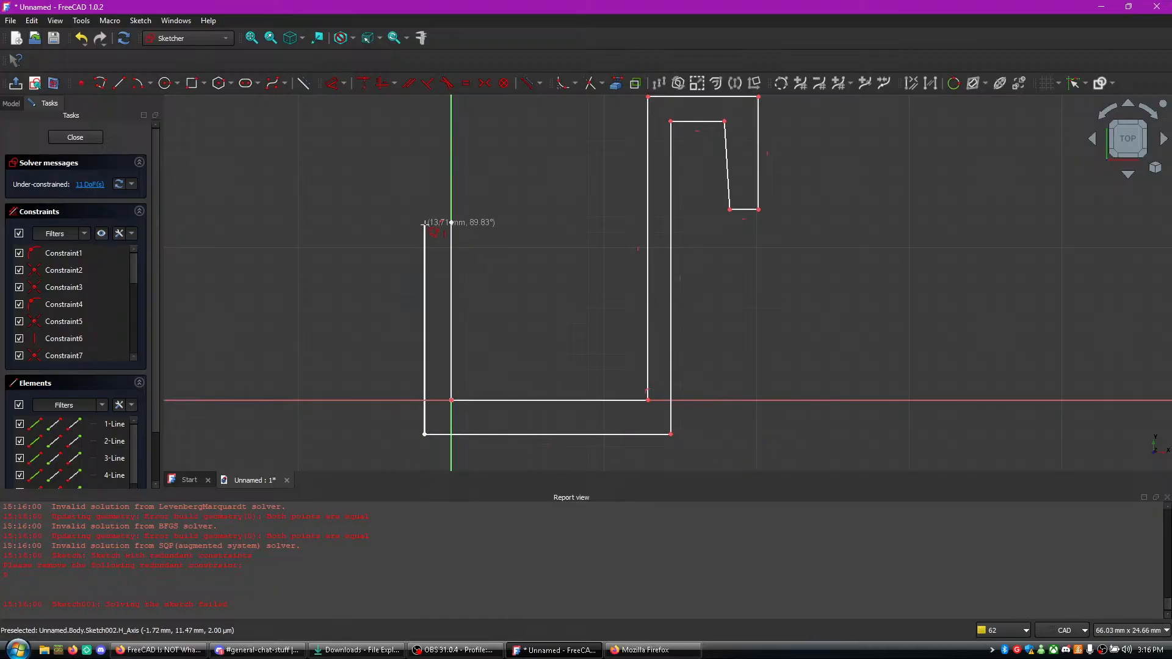
click(425, 223)
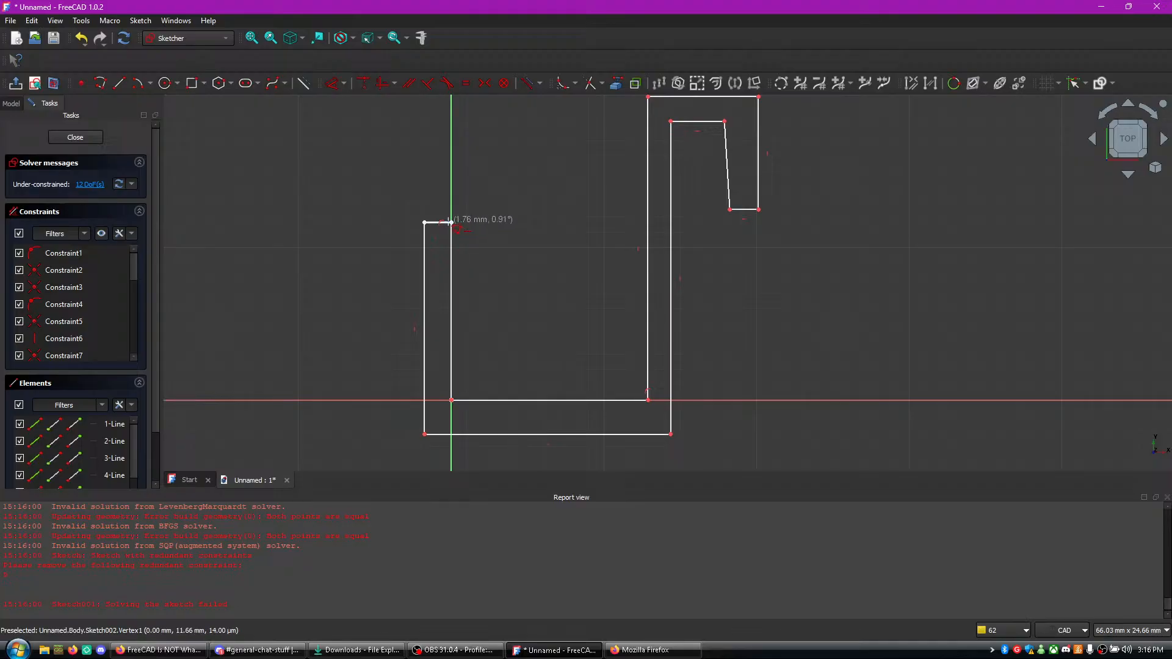
scroll(496, 212, up, 3)
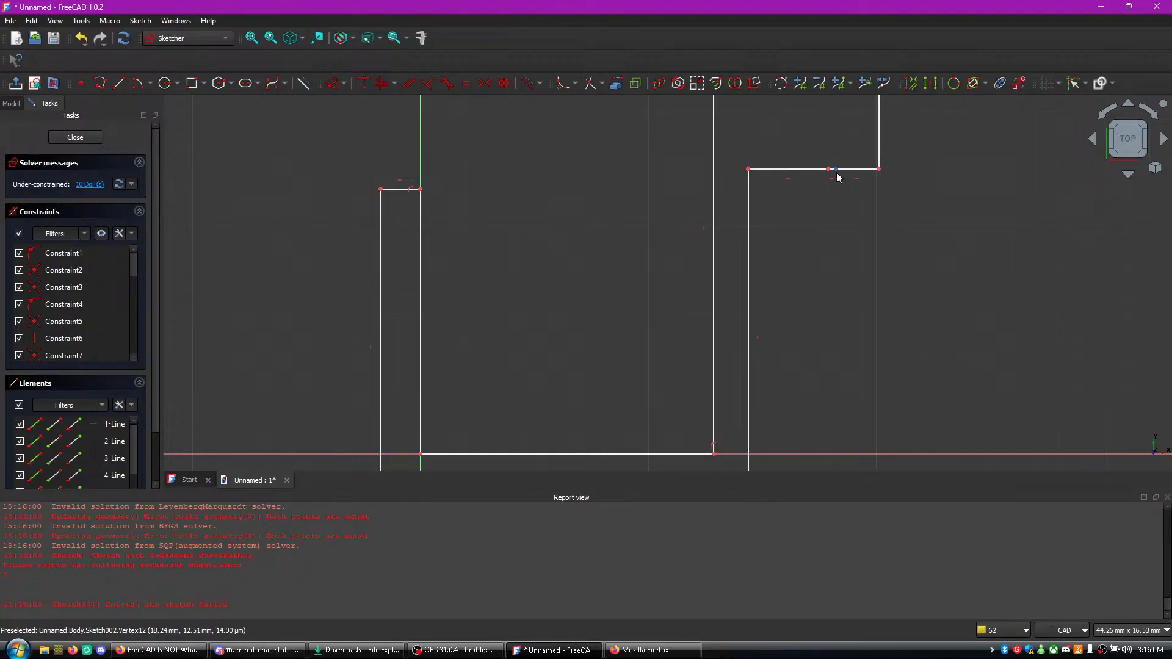
- Try to apply the horizontal/vertical constraint to the two long vertical edges of the hook's right arm
scroll(843, 189, down, 5)
middle_drag(874, 192, 862, 232)
scroll(749, 248, up, 2)
scroll(748, 248, up, 5)
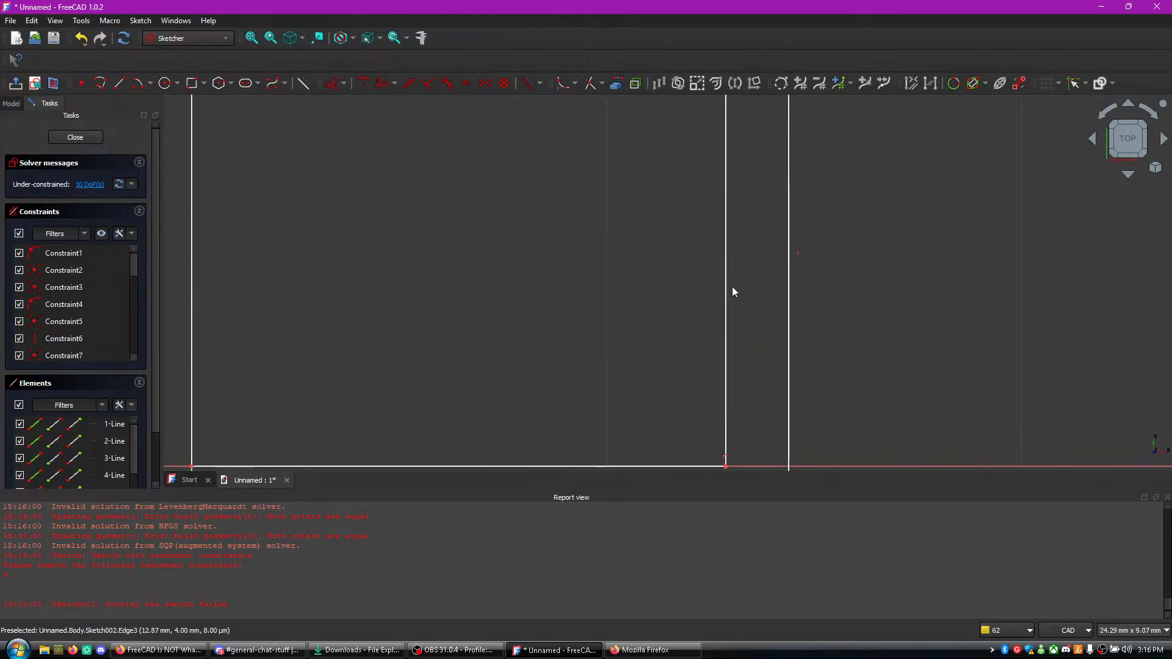
click(727, 291)
key(a)
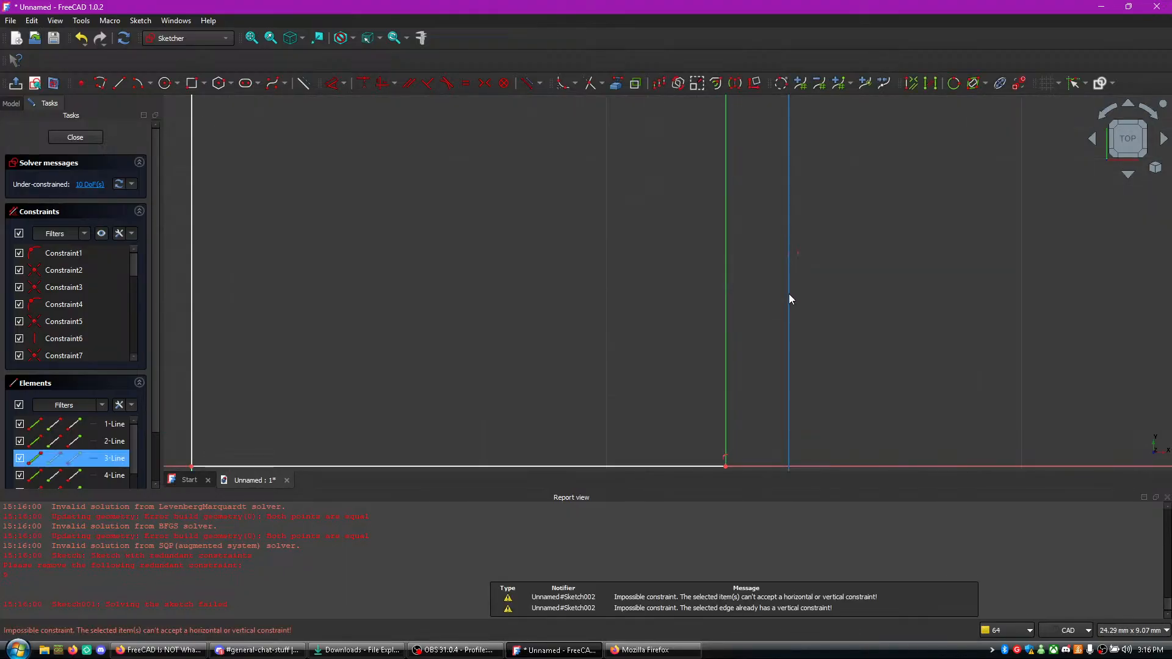
key(a)
scroll(786, 291, down, 4)
scroll(774, 305, up, 4)
scroll(755, 415, down, 2)
scroll(758, 421, up, 1)
- Move the right arm's inner lower corner slightly outward along the horizontal axis and retry vertical constraints on the arm's inner edge
middle_drag(758, 426, 726, 281)
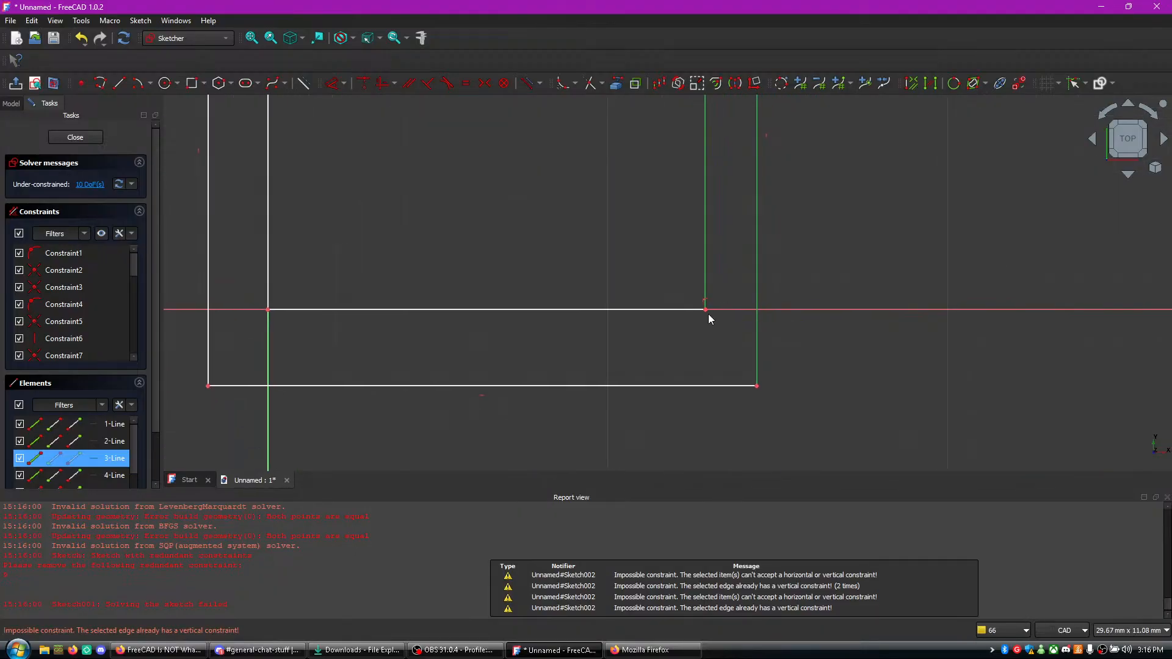
drag(707, 316, 712, 317)
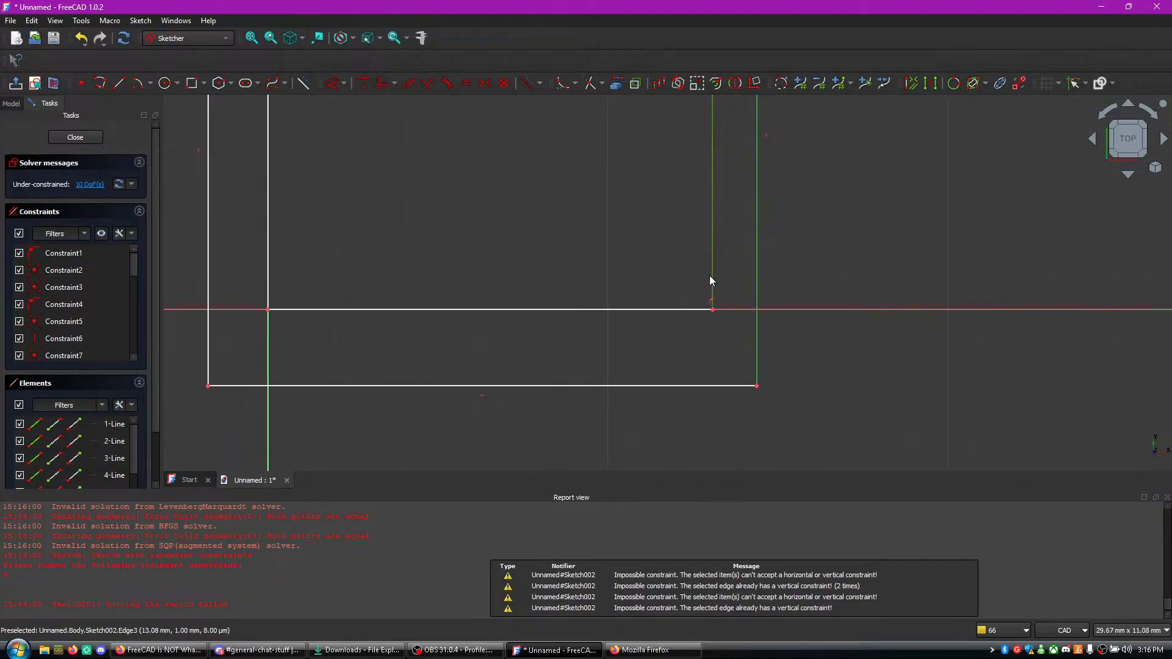
key(a)
key(v)
key(v)
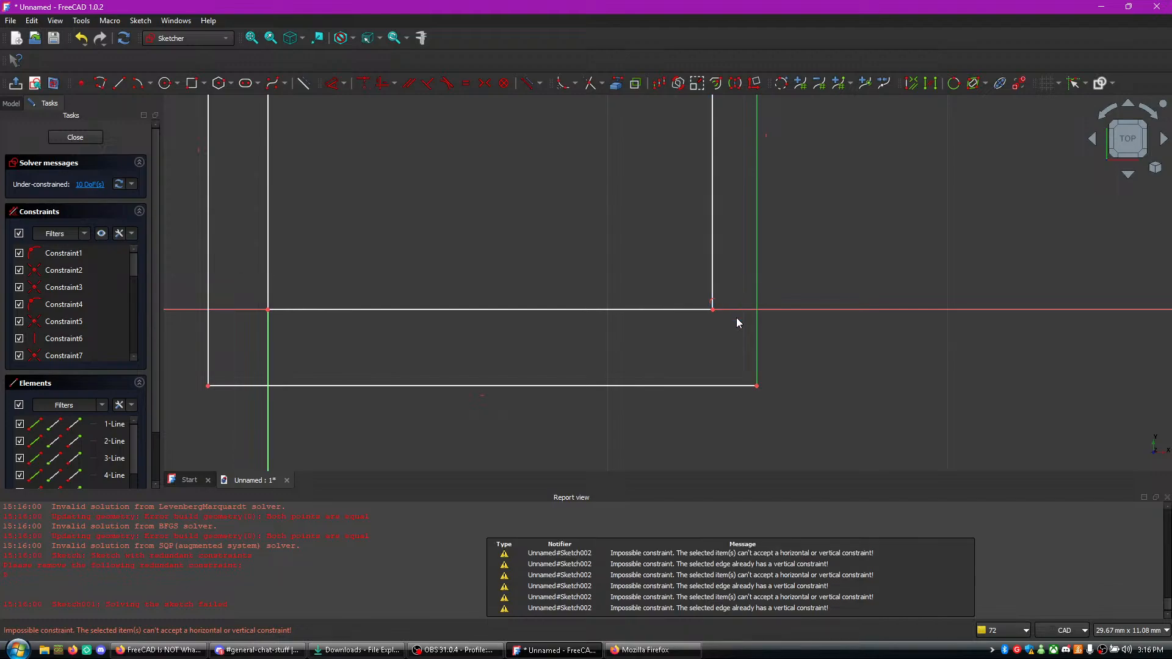
- Select the hook's bottom edge and move the collapsed tip's lower end upward to shorten the tip
middle_drag(843, 376, 821, 318)
click(545, 329)
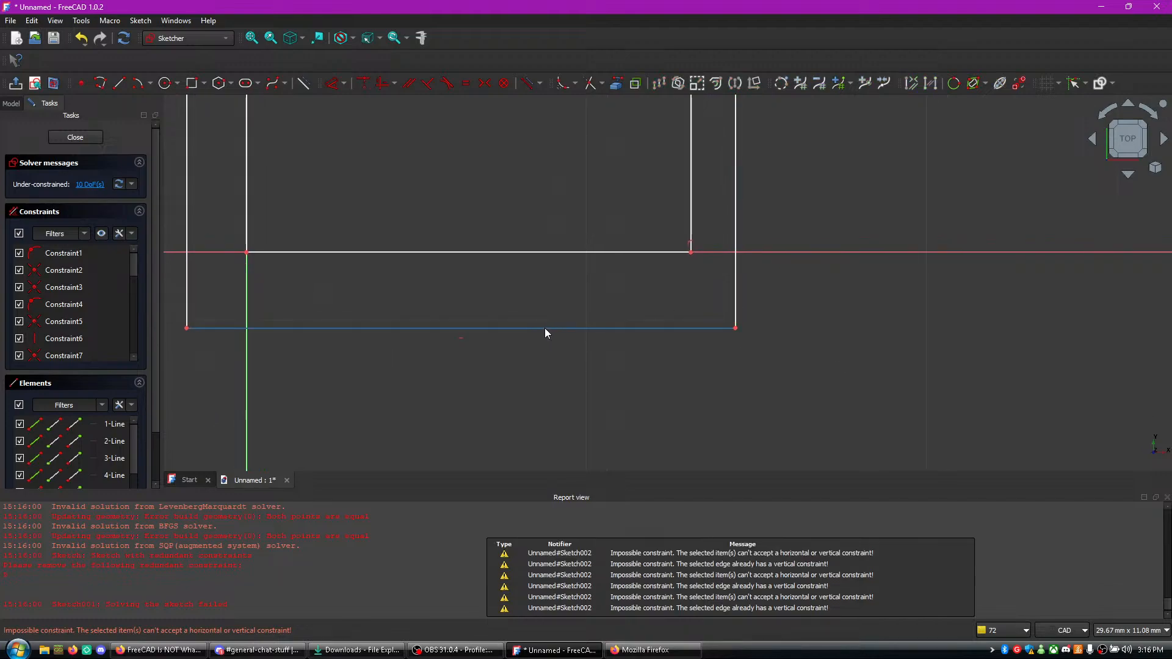
scroll(764, 239, down, 5)
middle_drag(784, 240, 740, 419)
mouse_move(751, 270)
mouse_down()
mouse_move(750, 208)
mouse_move(764, 210)
mouse_move(752, 209)
mouse_up()
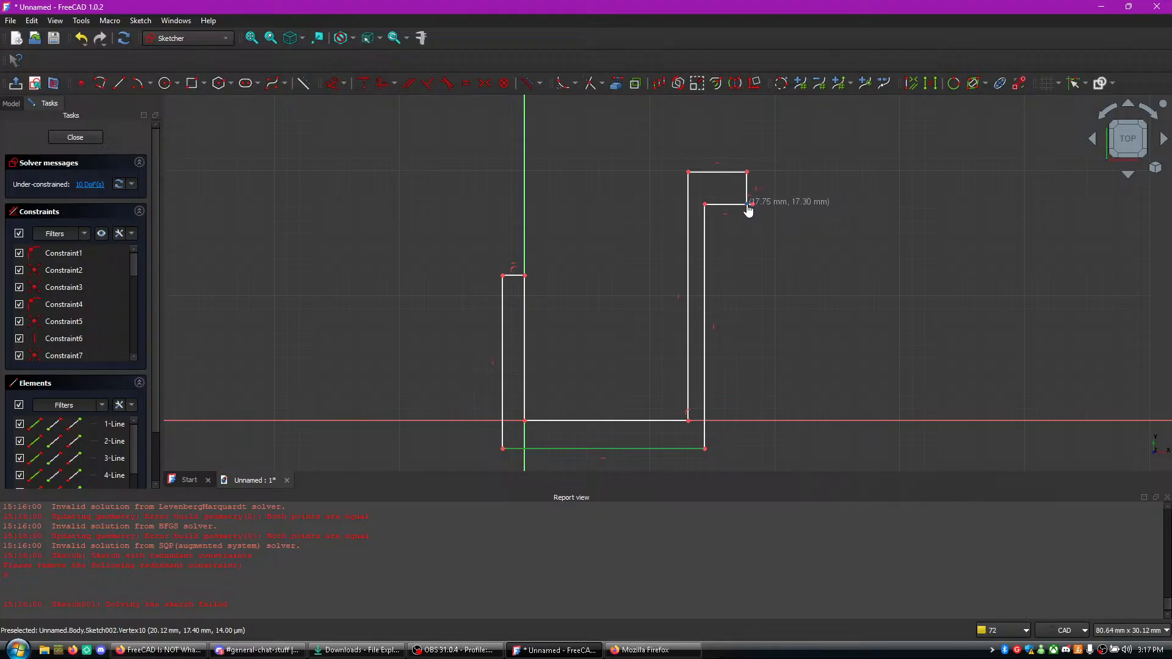
scroll(754, 205, up, 5)
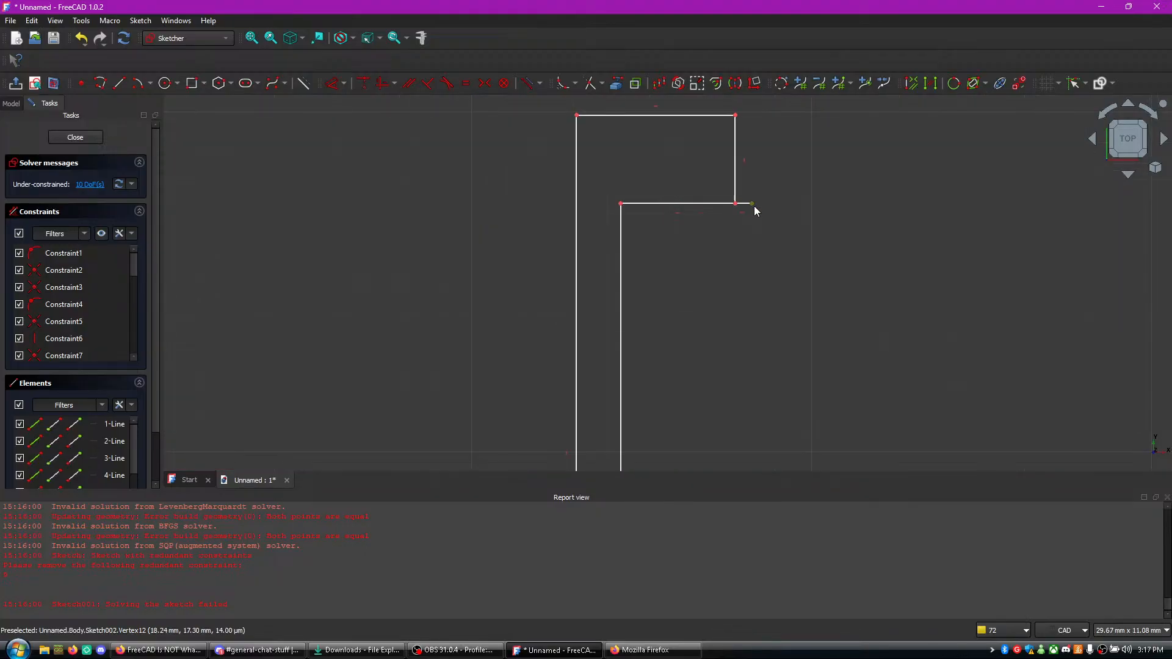
- Try to cut the short stray edge at the hook tip's lower corner and switch to the tutorial video in Firefox
right_click(735, 198)
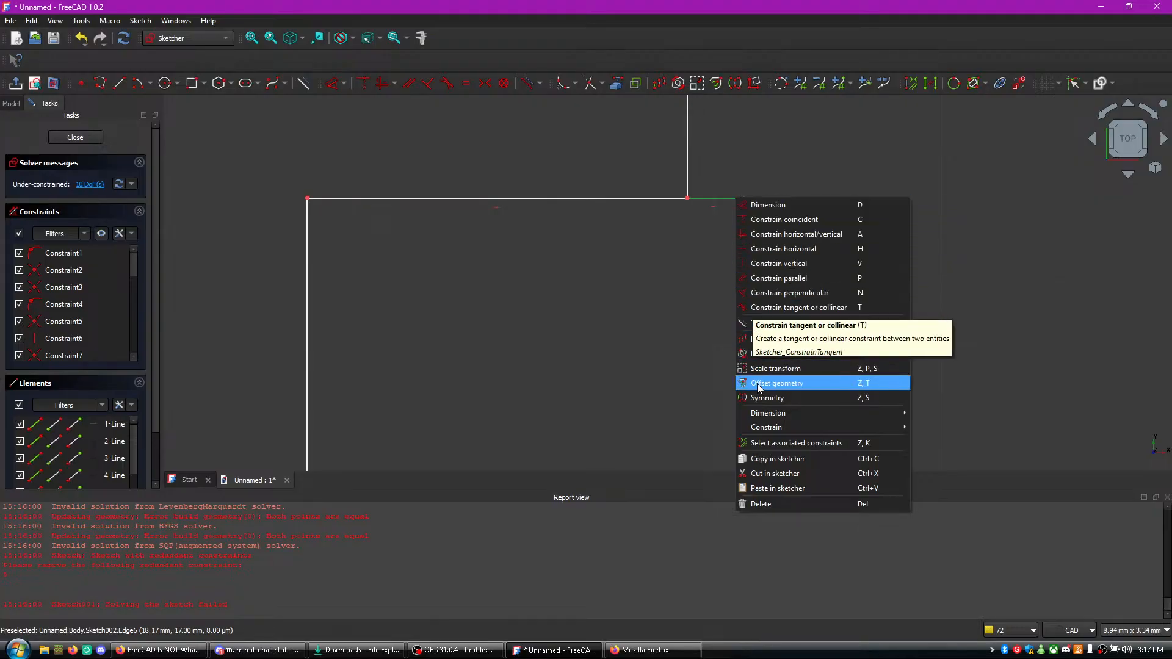
click(792, 471)
right_click(721, 198)
click(633, 303)
click(194, 657)
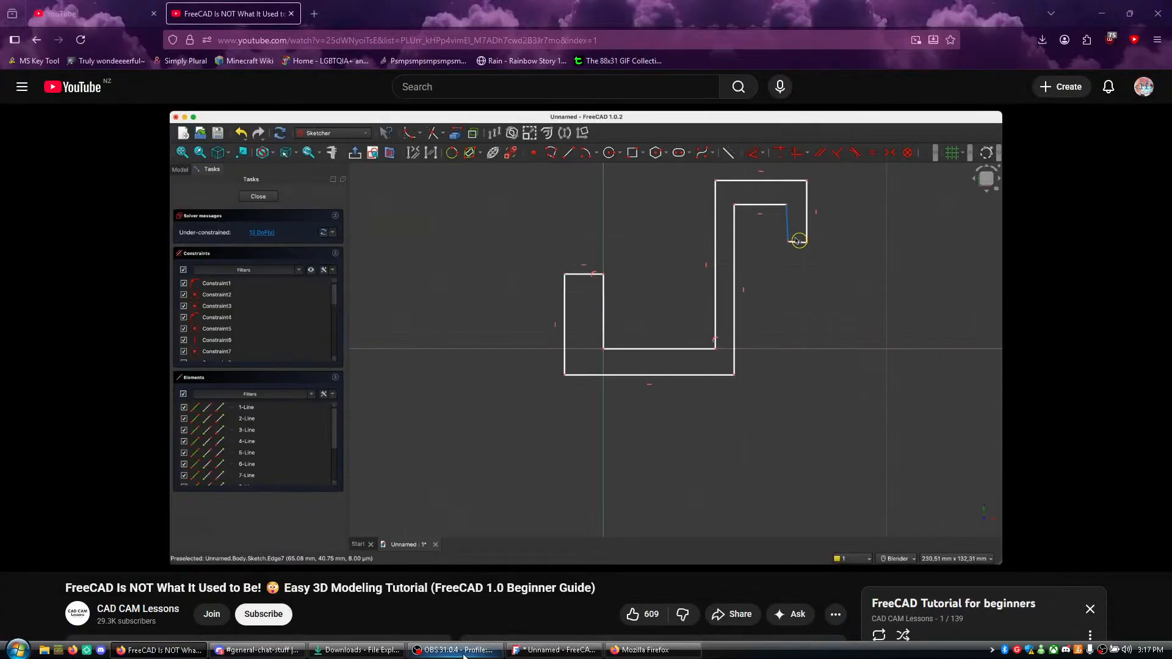
- Watch the tutorial video's part on straightening the hook tip's inner edge and return to the sketch in FreeCAD
click(636, 651)
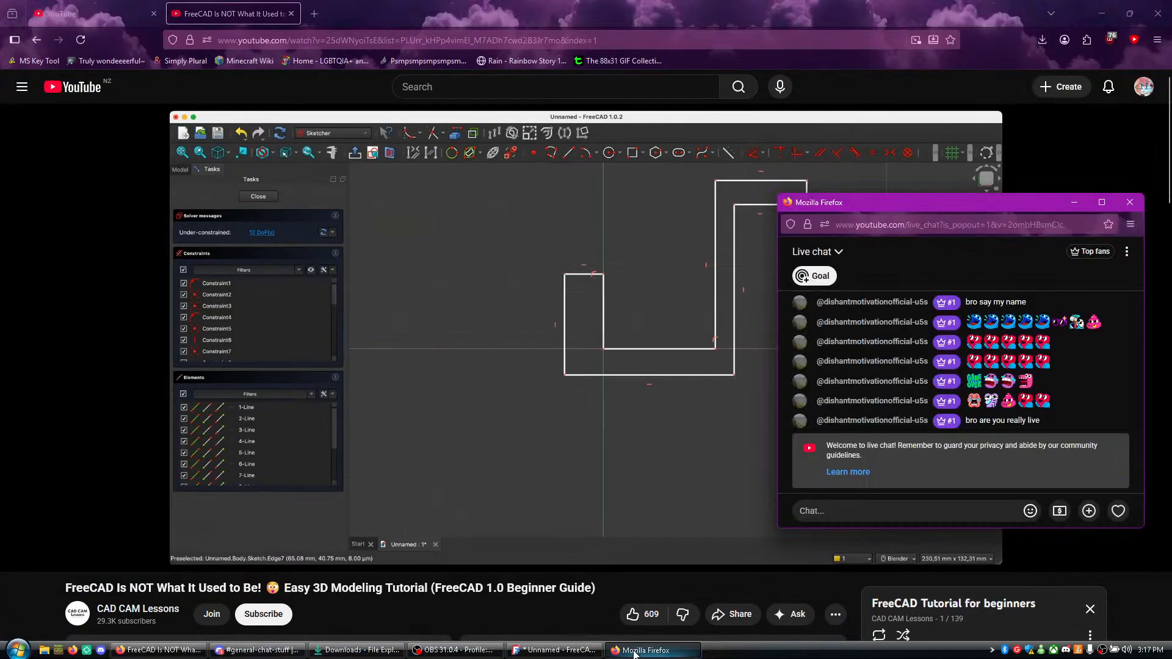
click(635, 652)
click(448, 401)
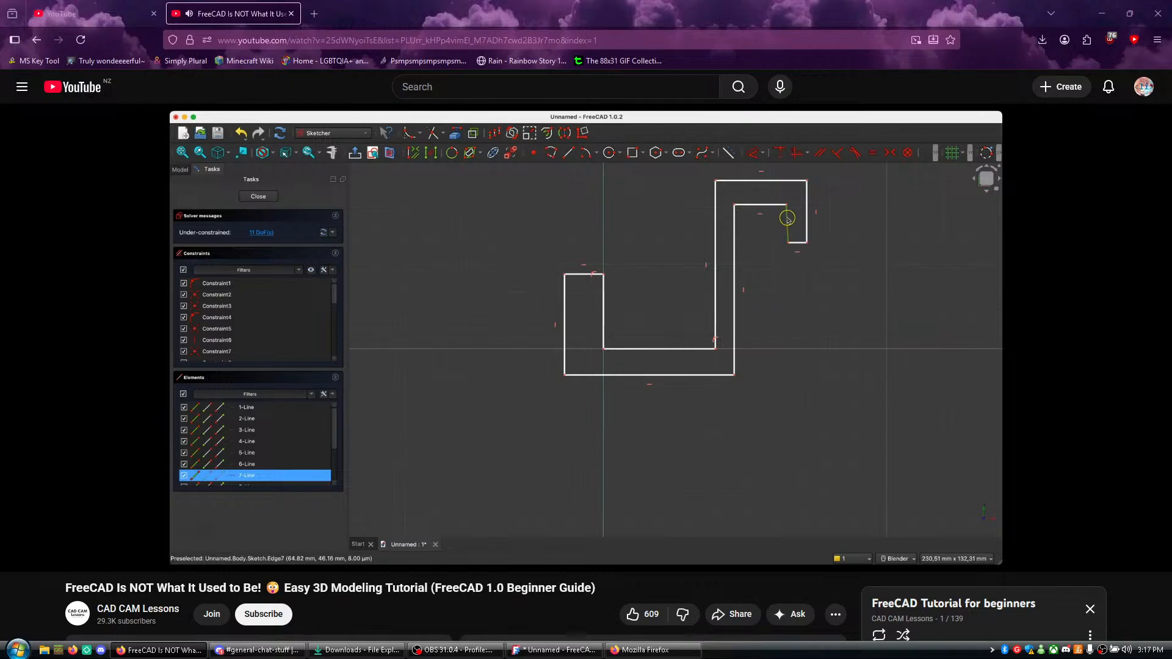
click(763, 255)
key(alt+Tab)
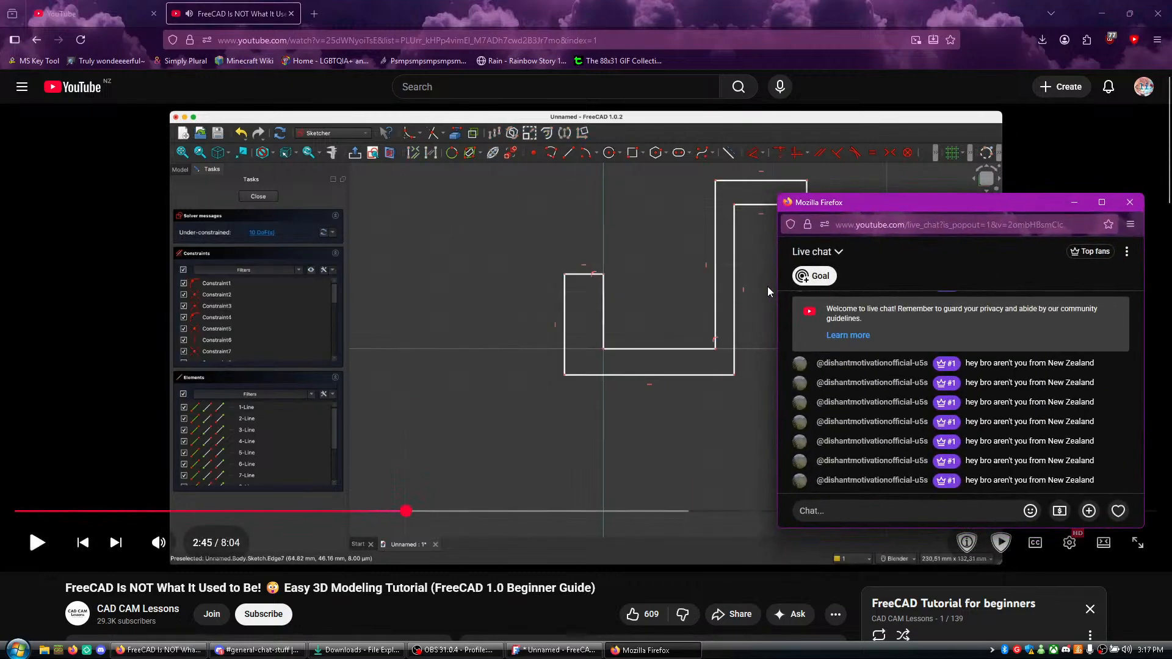
- Undo the recent changes that collapsed the hook tip and apply the vertical constraint to the tip's slanted inner edge
scroll(781, 253, down, 5)
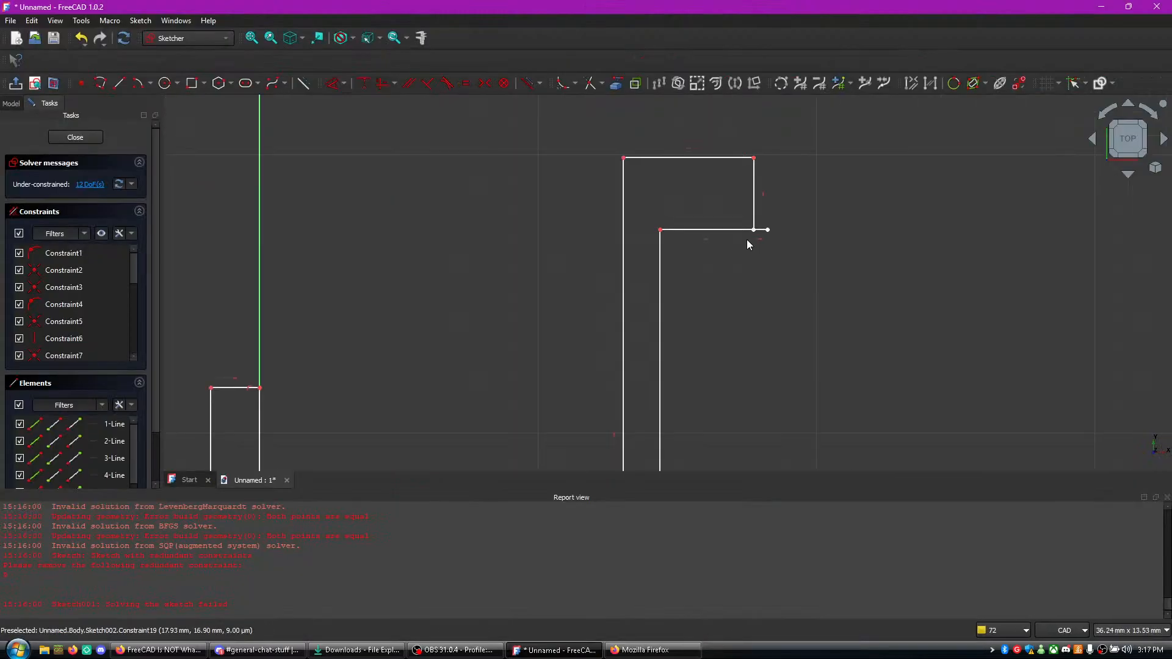
key(ctrl+z)
key(ctrl+z)
key(ctrl+z)
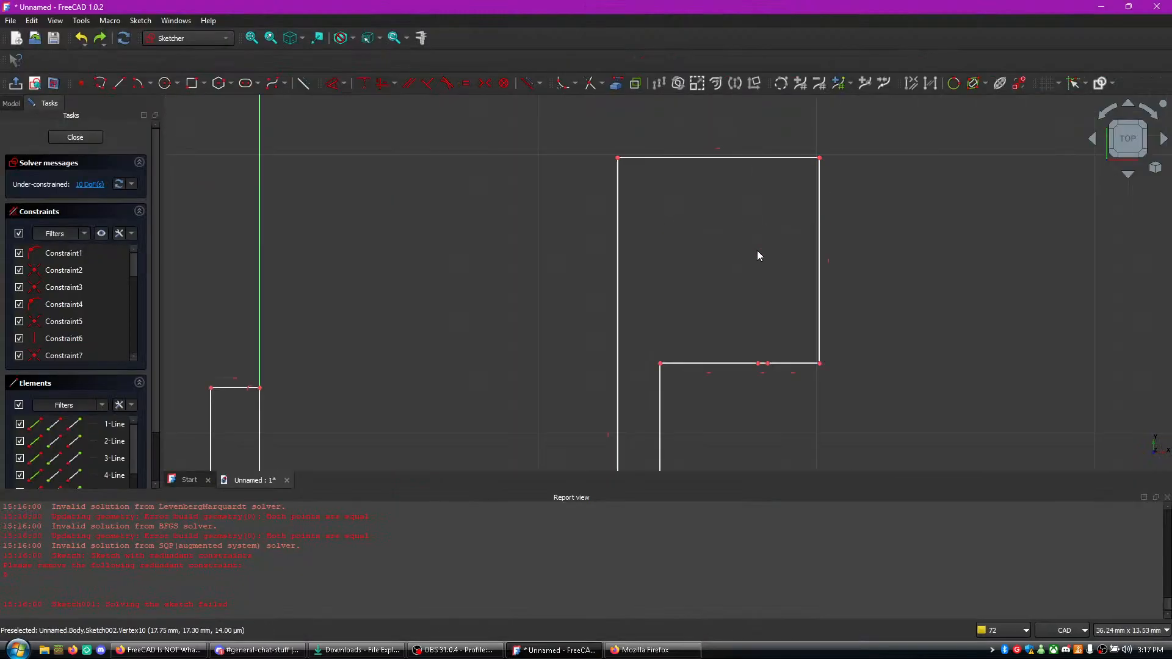
click(762, 259)
key(v)
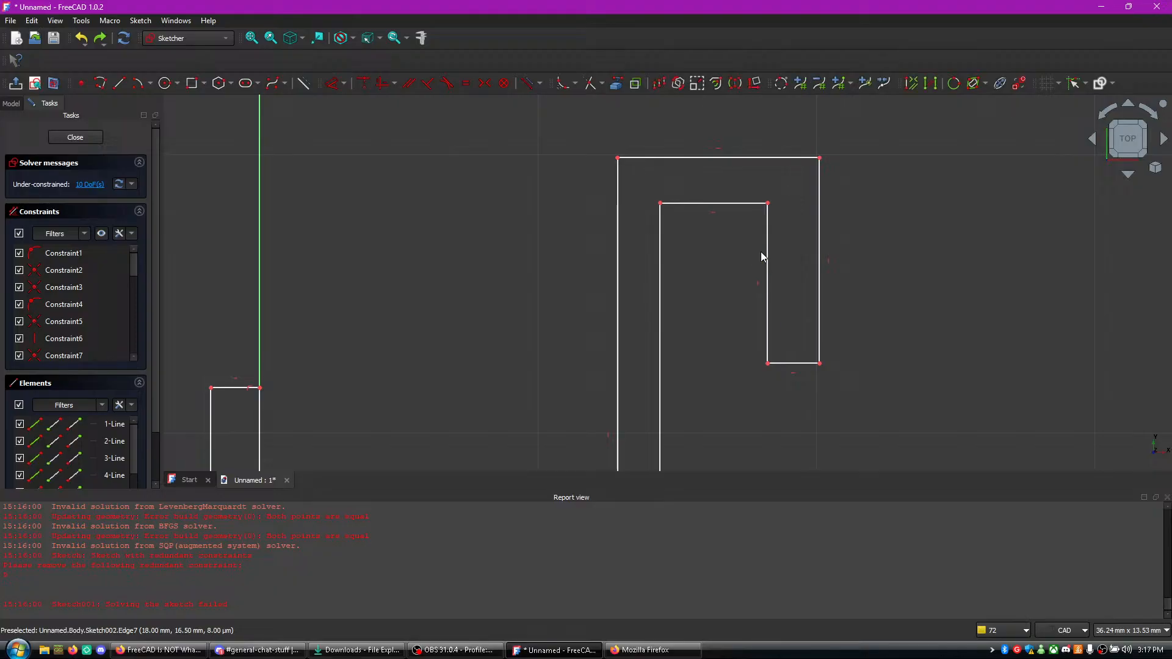
- Apply the vertical constraint to the profile's inner bottom edge lying on the horizontal axis
scroll(687, 217, down, 1)
mouse_move(718, 301)
middle_down()
mouse_move(694, 175)
mouse_move(692, 202)
mouse_move(677, 206)
mouse_move(674, 399)
mouse_move(690, 173)
middle_up()
scroll(672, 336, up, 4)
scroll(668, 281, down, 4)
middle_drag(698, 350, 705, 254)
double_click(439, 302)
key(v)
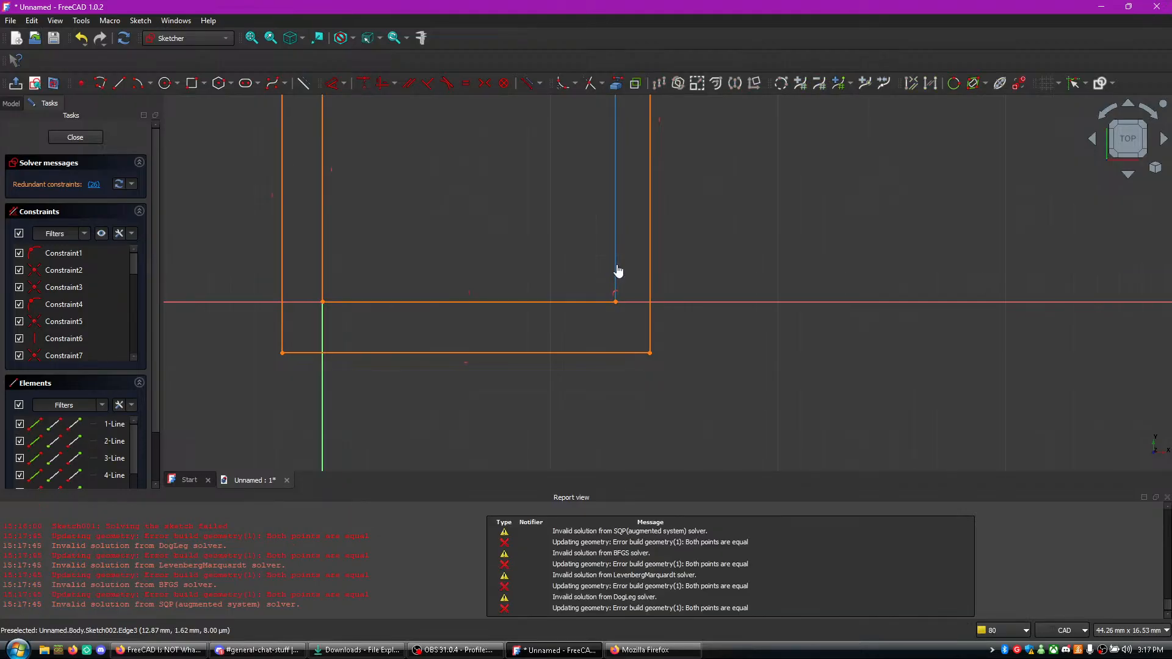
- Try to apply the vertical constraint to the right arm's two long edges and the horizontal constraint to the outer bottom edge
click(616, 267)
key(v)
scroll(617, 269, up, 4)
scroll(635, 266, down, 3)
mouse_move(706, 271)
middle_down()
mouse_move(733, 403)
mouse_move(729, 484)
middle_up()
middle_drag(760, 238, 742, 371)
middle_drag(712, 227, 714, 330)
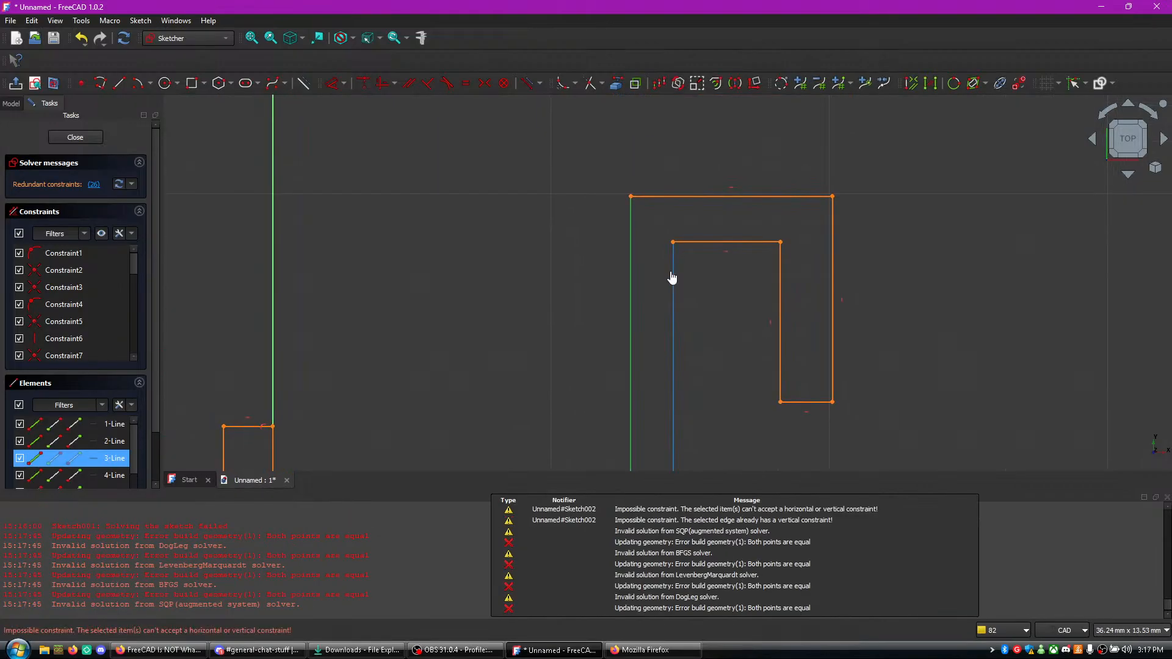
key(v)
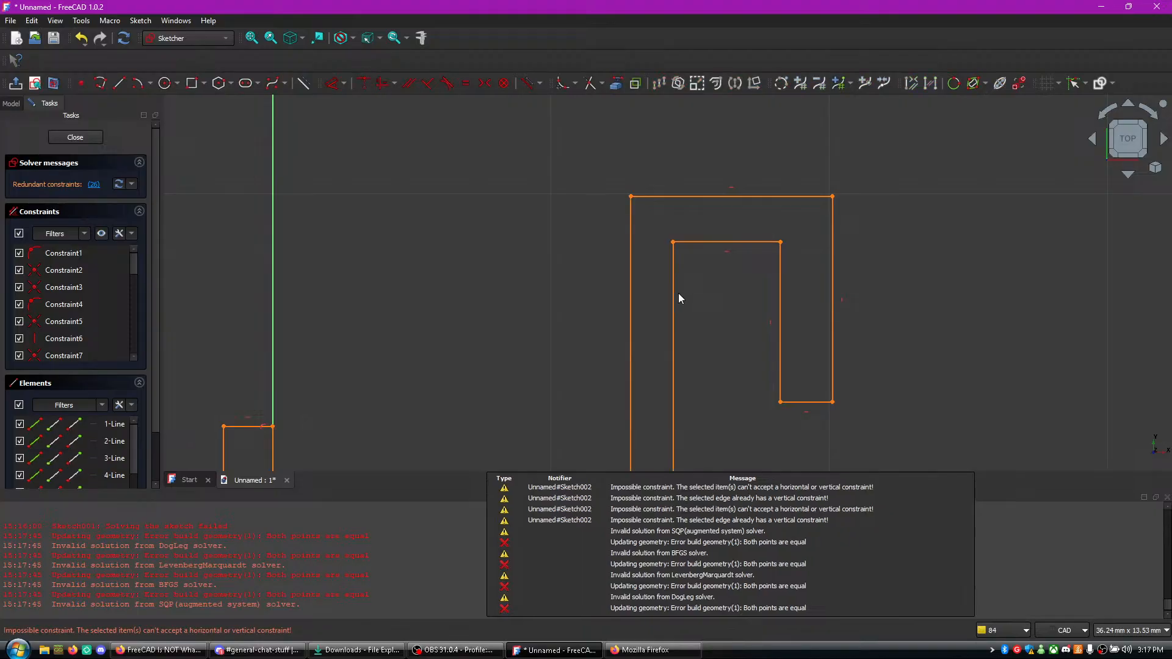
mouse_move(676, 299)
middle_down()
mouse_move(733, 245)
mouse_move(724, 86)
middle_up()
key(v)
middle_drag(753, 296, 768, 63)
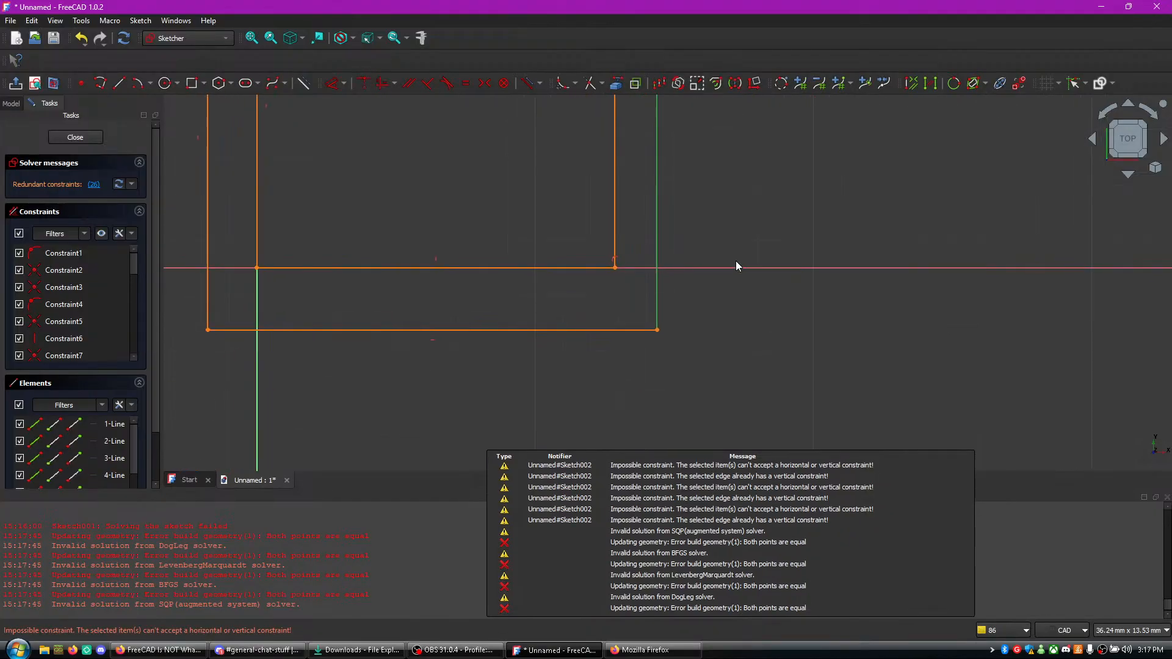
key(h)
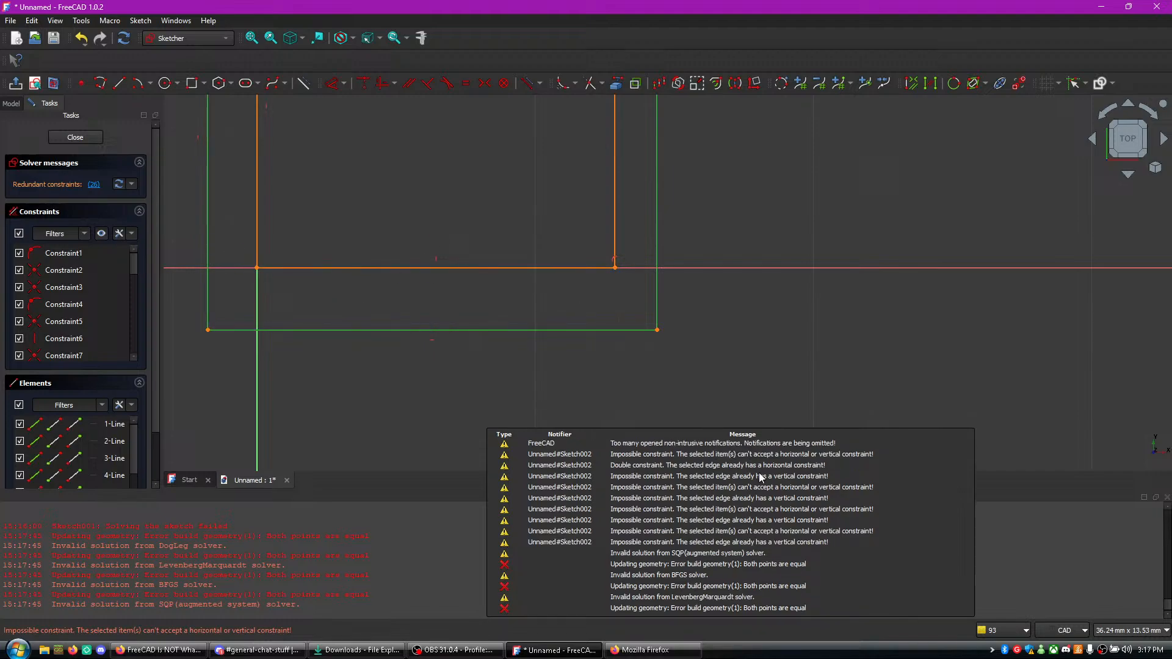
- Switch to the live chat window, look through the repeated messages and put their sender in timeout for 24 hours
key(alt+Tab)
click(635, 380)
key(alt+Tab)
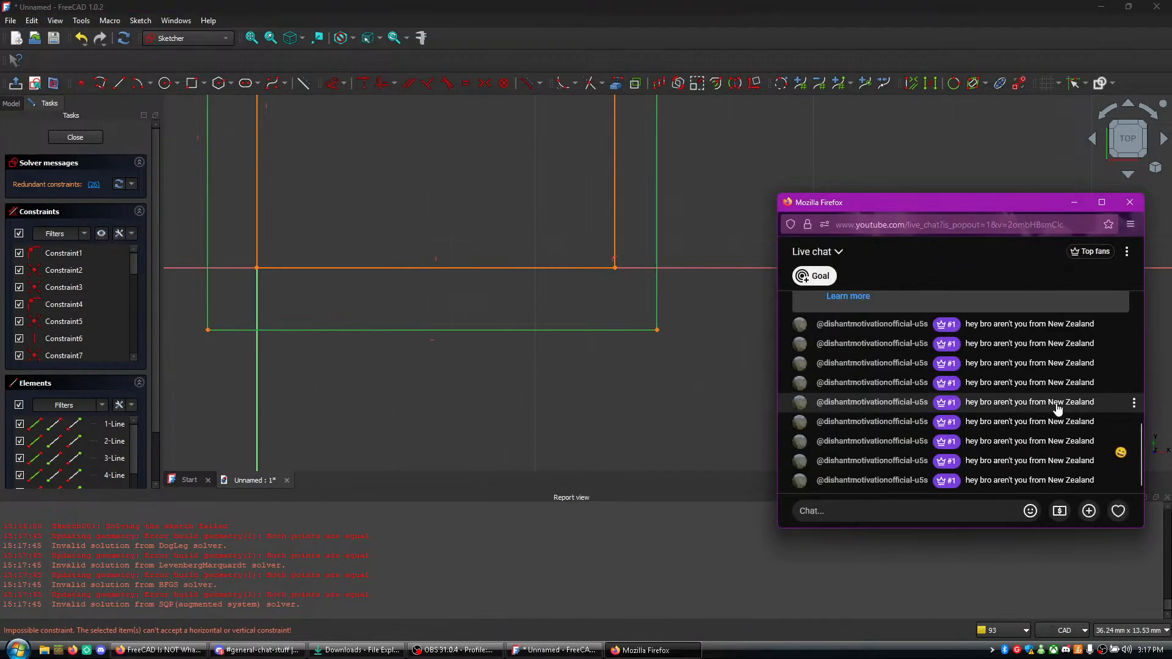
scroll(1060, 415, up, 3)
scroll(1060, 415, down, 3)
scroll(1059, 415, up, 1)
scroll(1058, 412, up, 1)
scroll(1057, 409, down, 3)
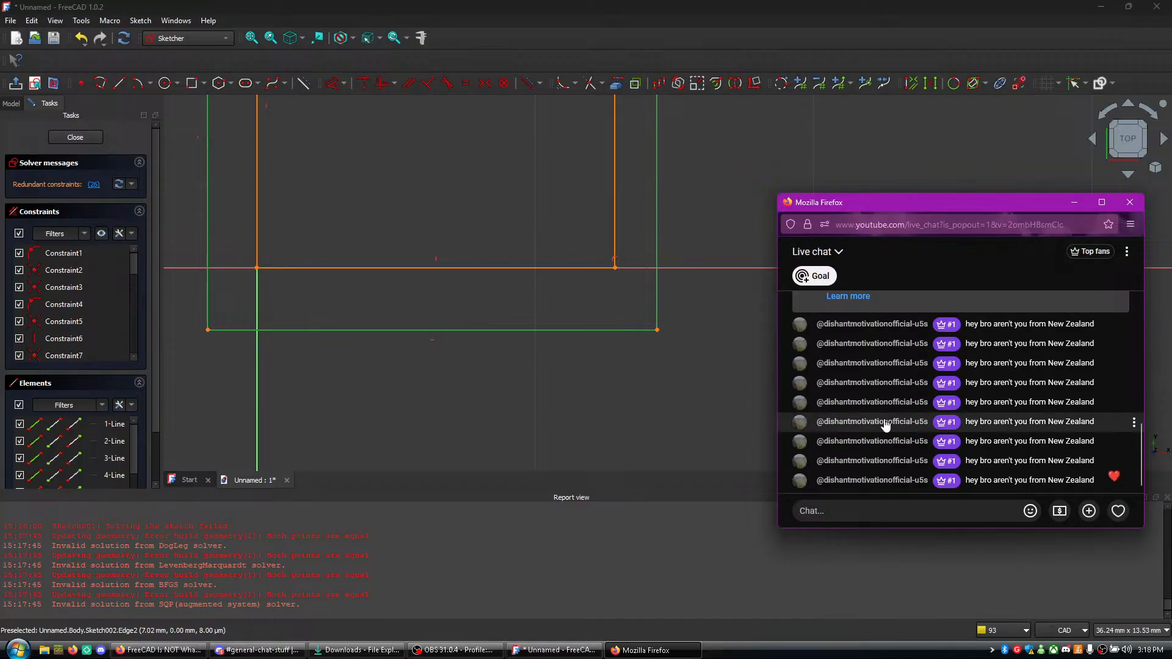
click(1134, 403)
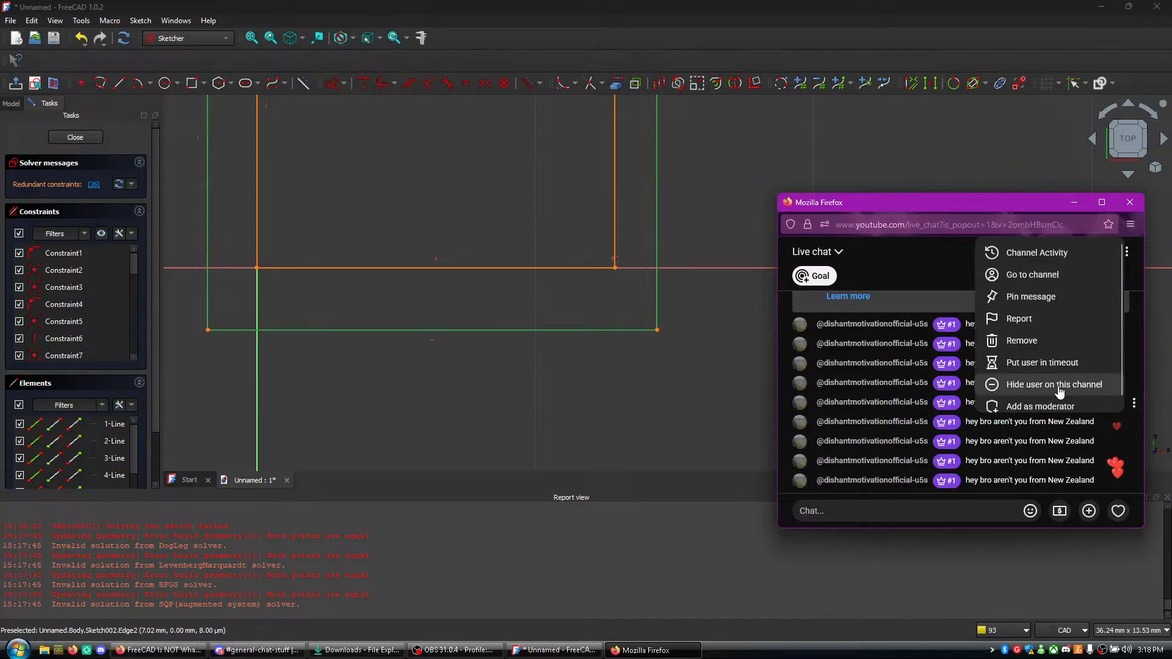
click(1036, 363)
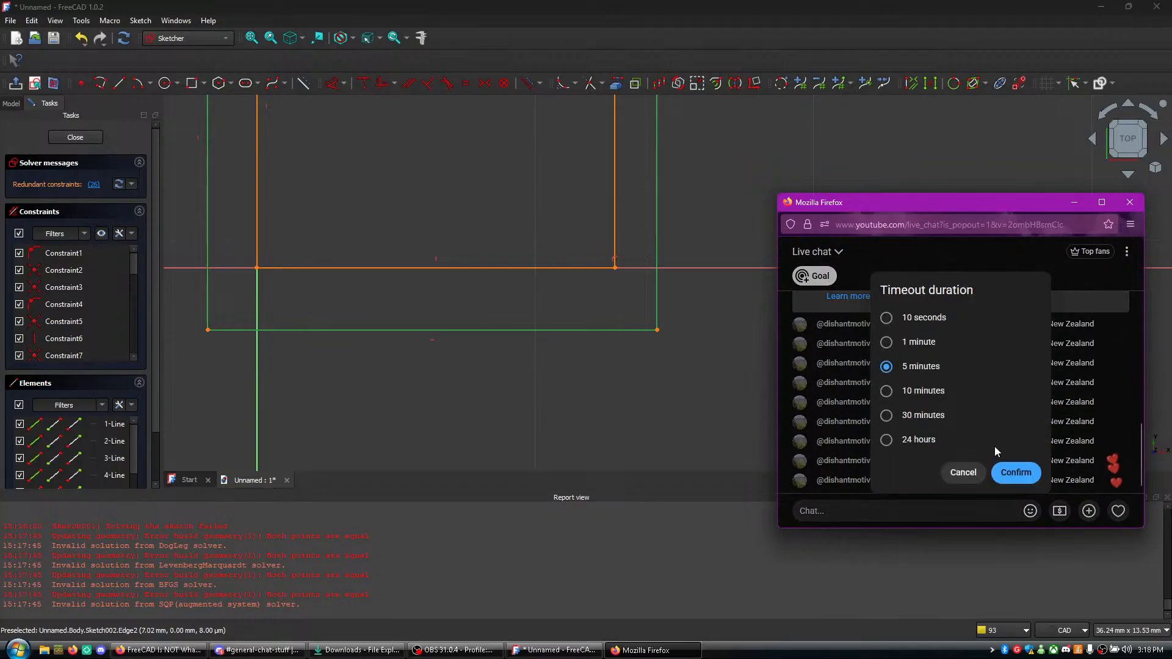
click(928, 441)
click(1016, 472)
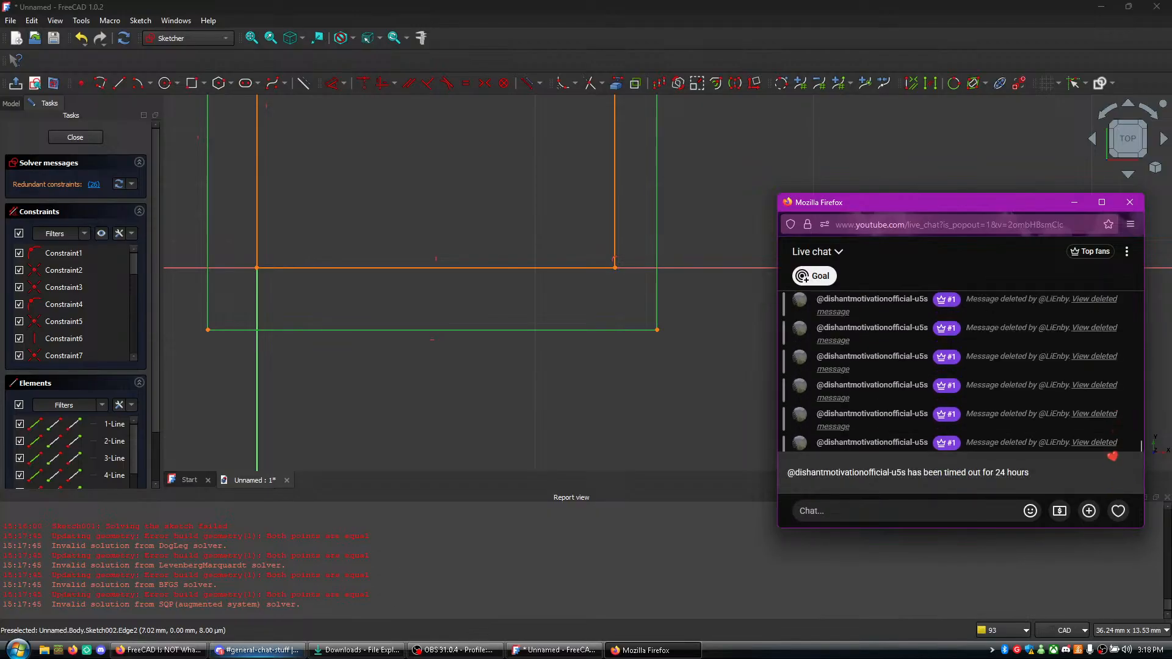
- Watch in the tutorial video how the profile's two short end edges are made equal and return to FreeCAD
click(158, 650)
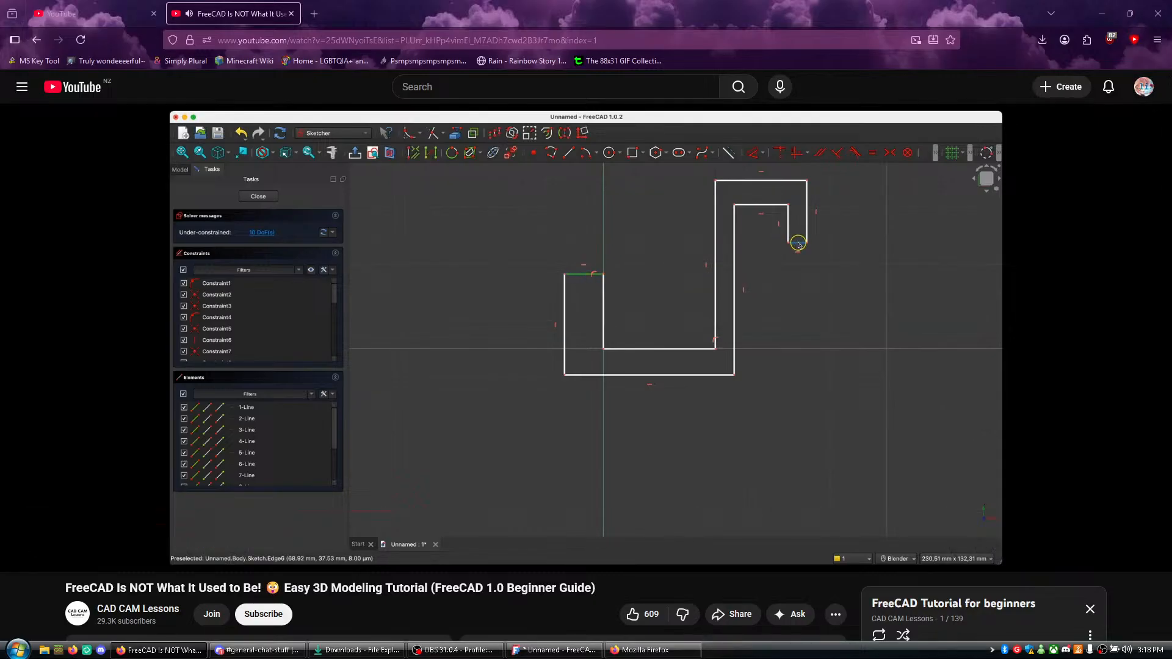
right_click(365, 391)
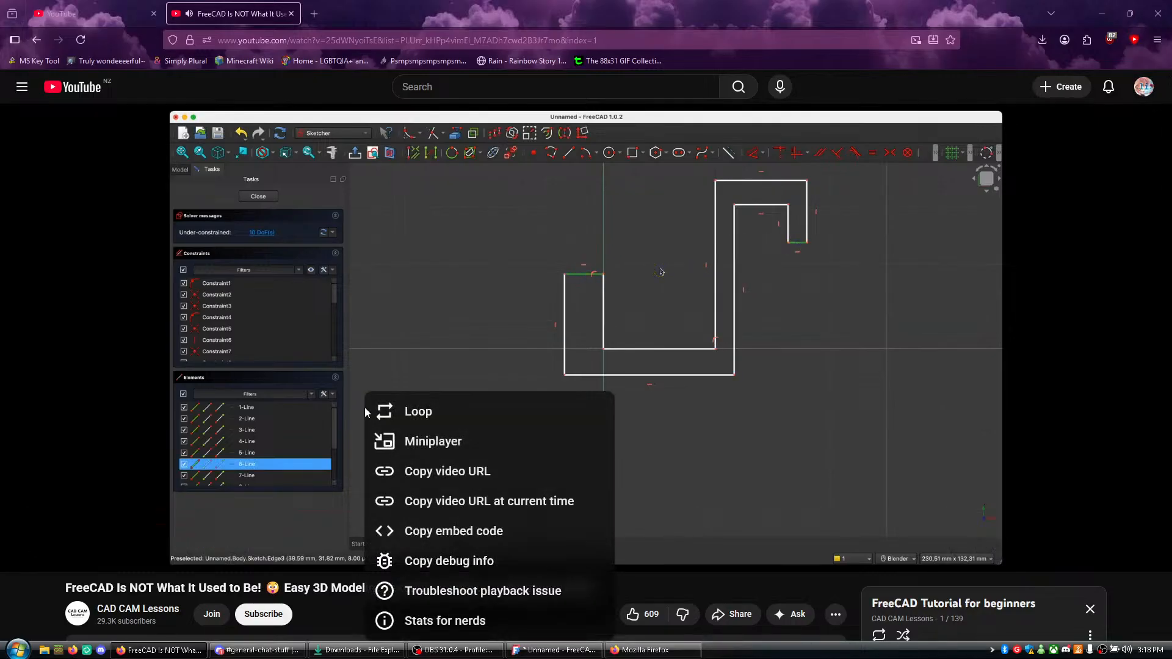
click(747, 527)
click(719, 411)
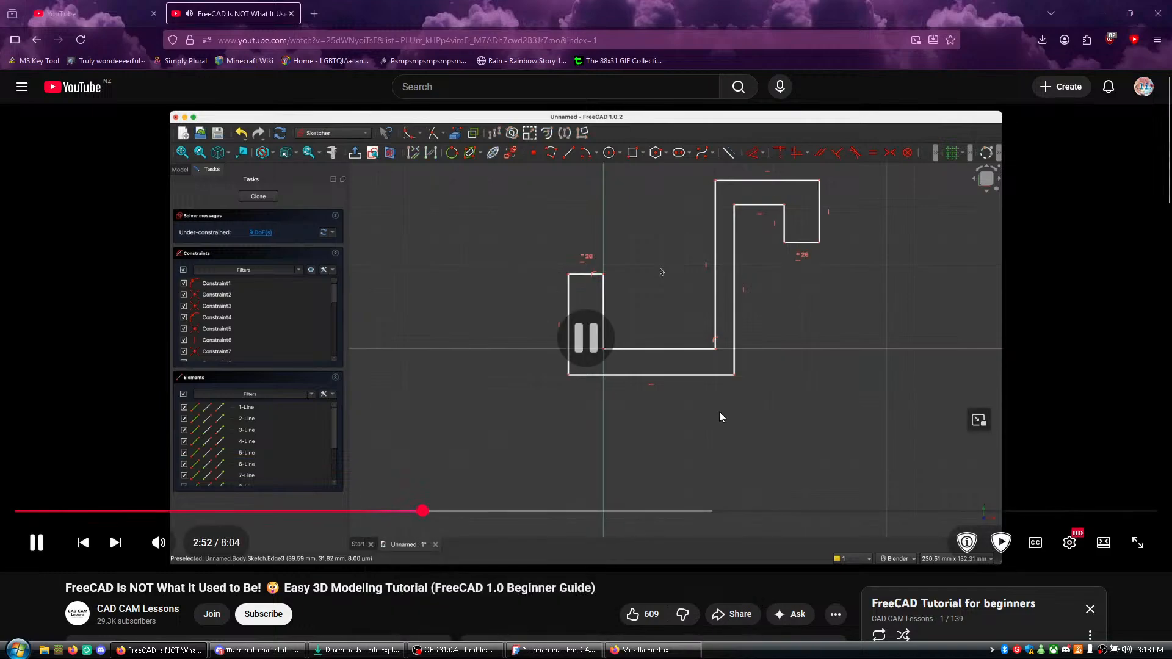
key(alt+Tab)
key(alt+Tab)
key(alt+Tab)
- Apply an equal constraint between the hook tip's short bottom edge and the left arm's short top edge
scroll(584, 360, down, 6)
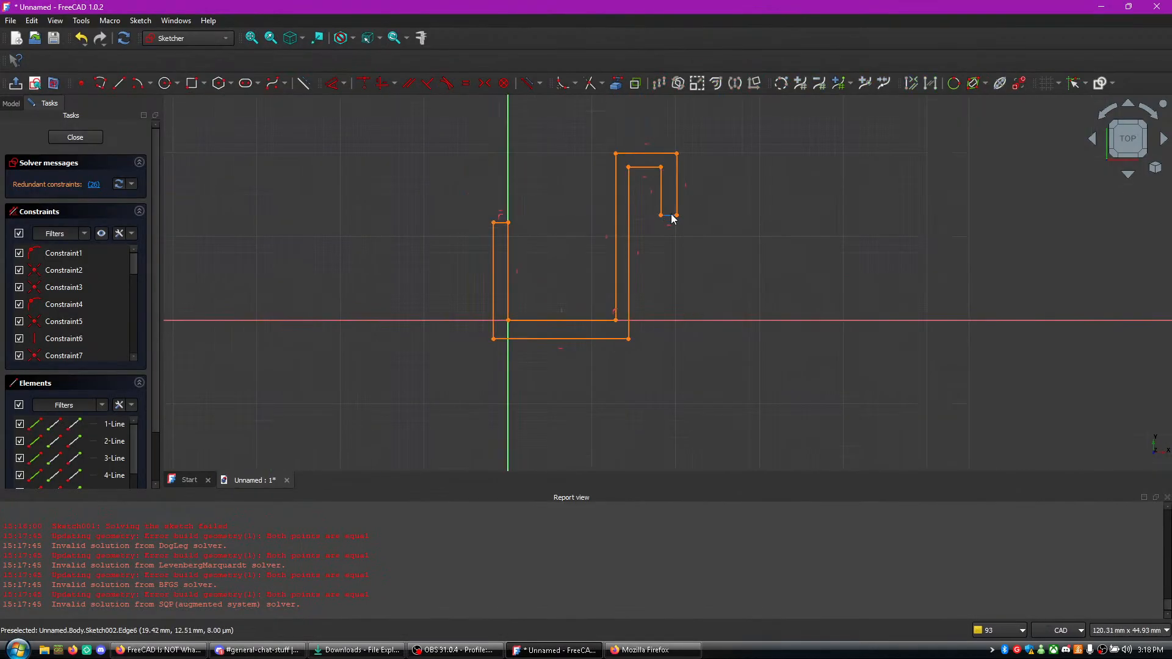
click(669, 216)
click(504, 223)
key(e)
scroll(583, 255, up, 7)
scroll(583, 255, down, 4)
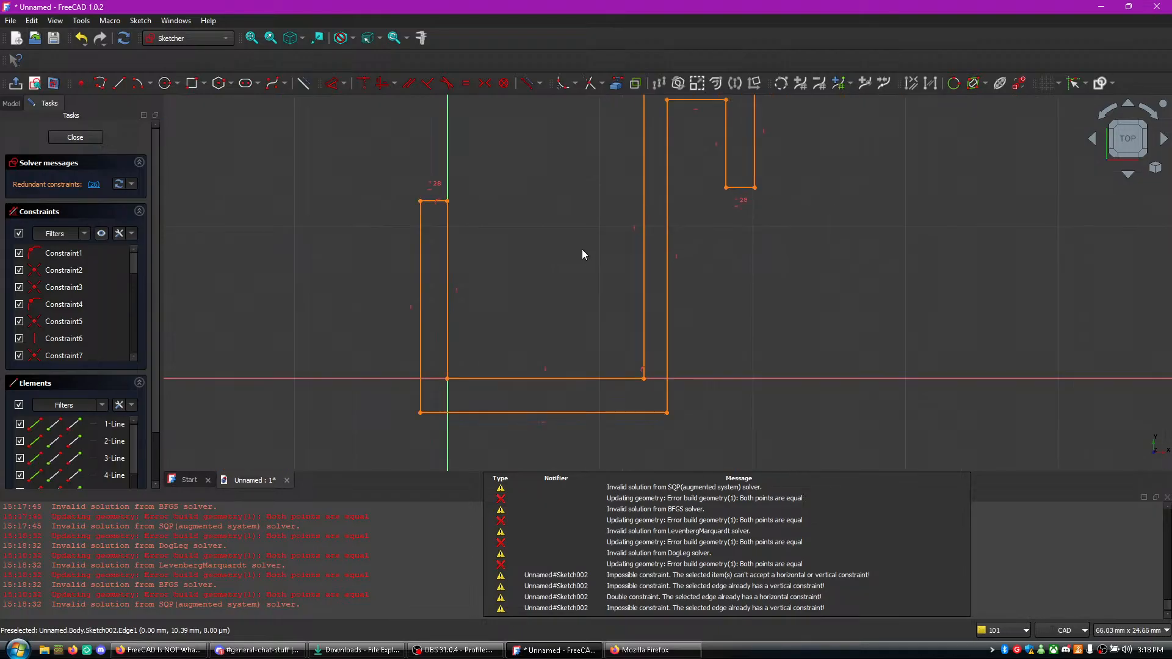
- Select the inner bottom edge, check in the tutorial video which edge it is paired with, and return to FreeCAD
click(551, 379)
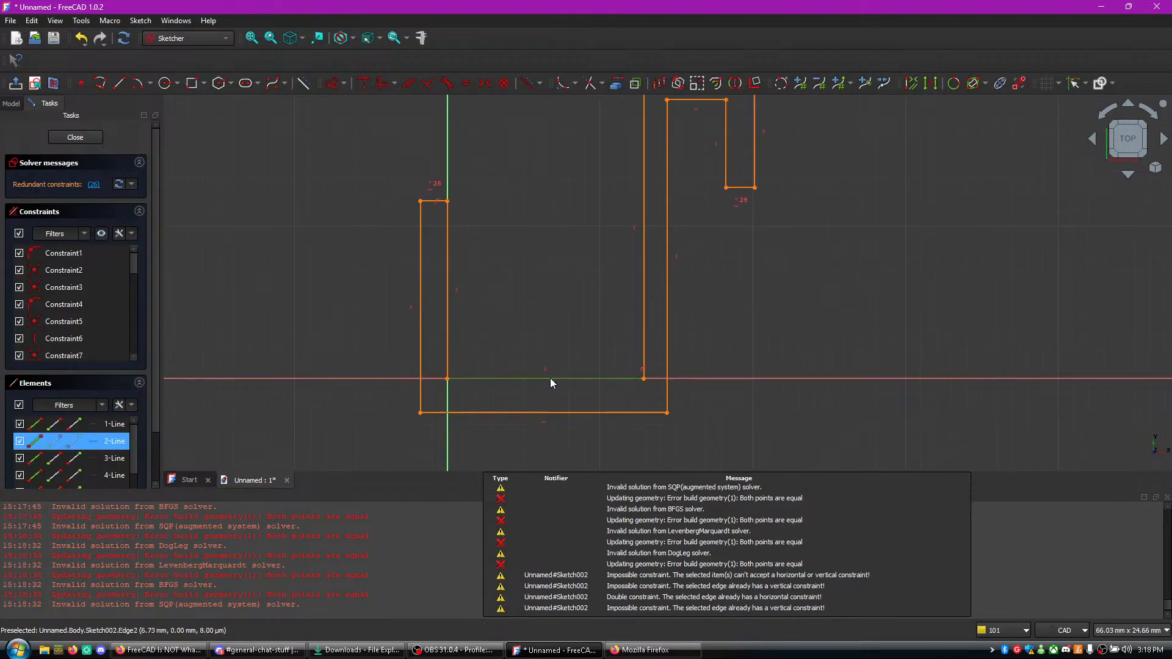
scroll(680, 177, up, 1)
scroll(682, 178, down, 2)
key(alt+Tab)
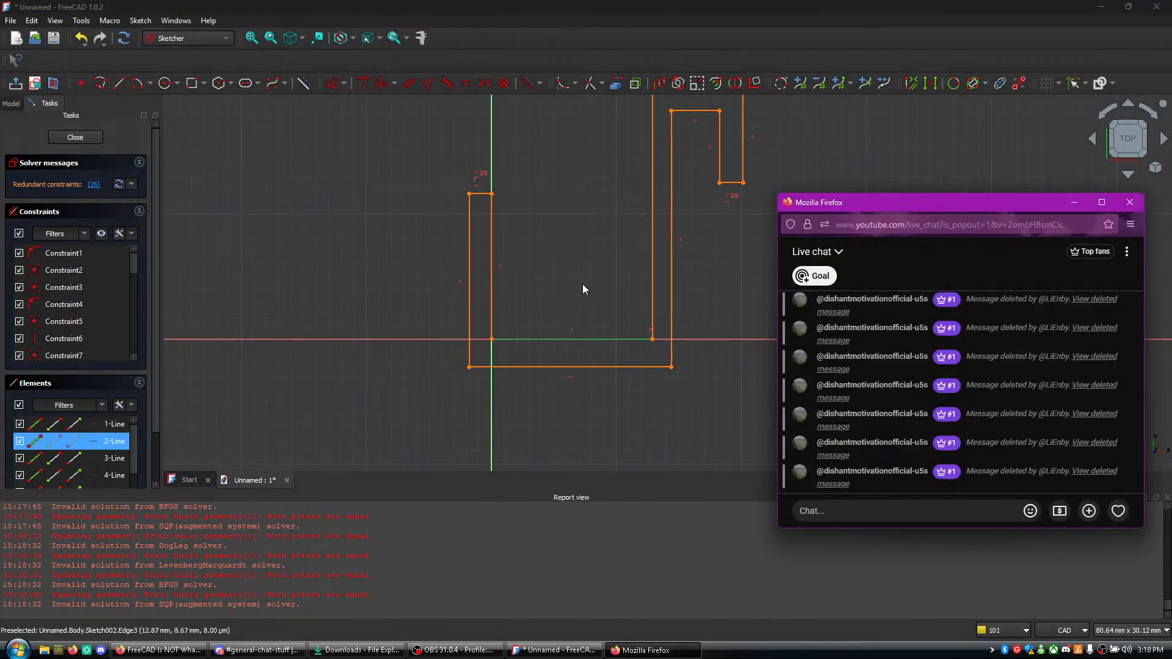
key(alt+Tab)
key(Tab)
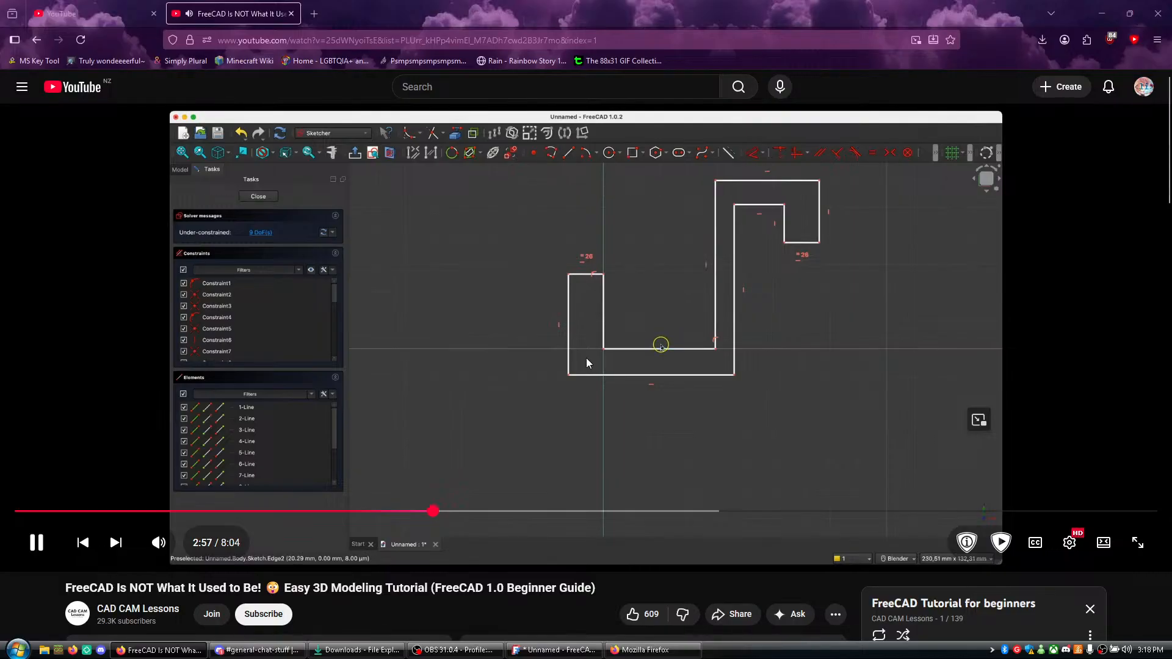
click(611, 334)
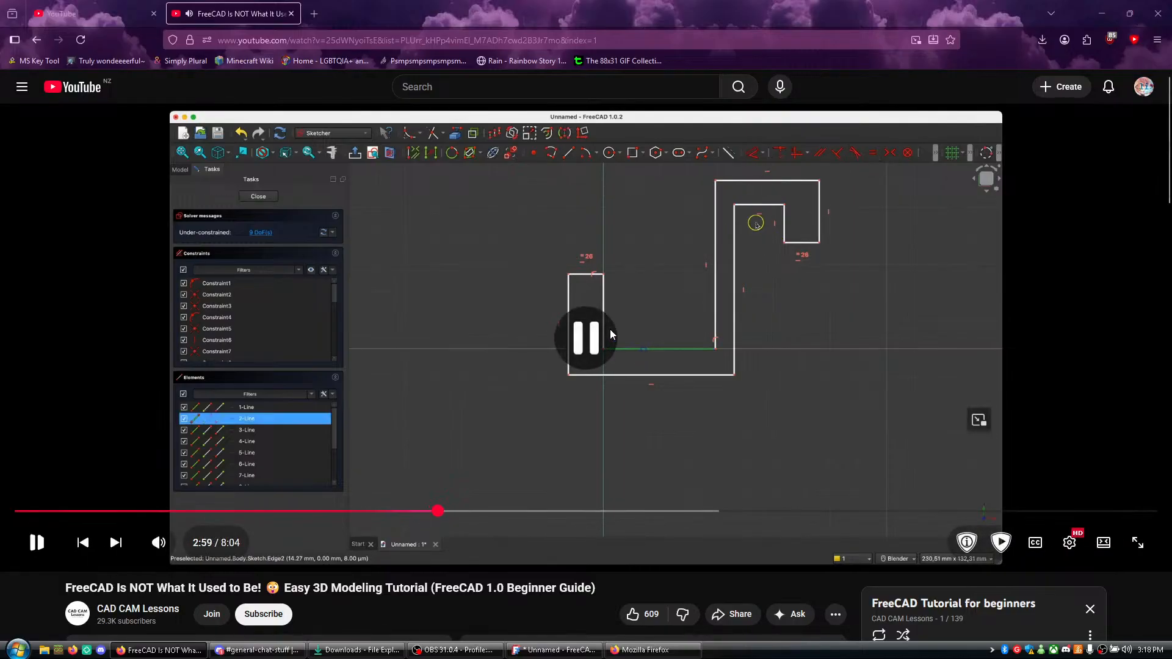
key(alt+Tab)
key(alt+Tab)
key(Tab)
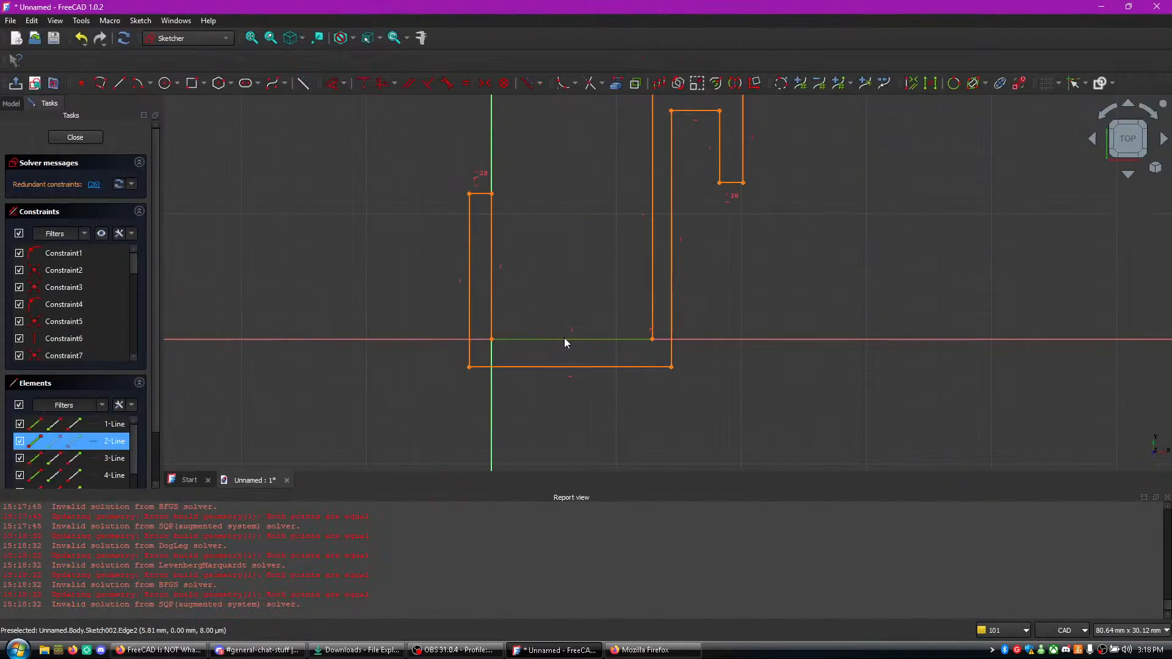
- Apply an equal constraint between the inner bottom edge and the hook's inner top edge
click(565, 339)
click(567, 340)
key(e)
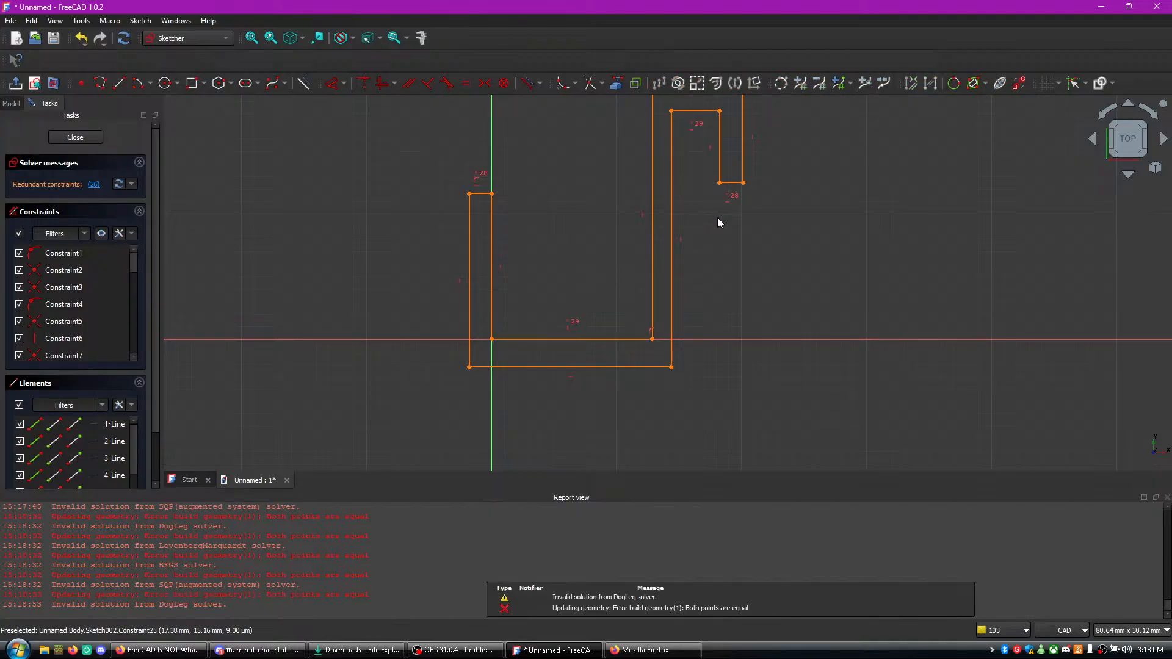
- Apply an equal constraint between the hook's outer top edge and the profile's outer bottom edge
scroll(707, 225, up, 1)
scroll(707, 226, down, 1)
middle_drag(793, 315, 777, 416)
middle_drag(731, 350, 720, 295)
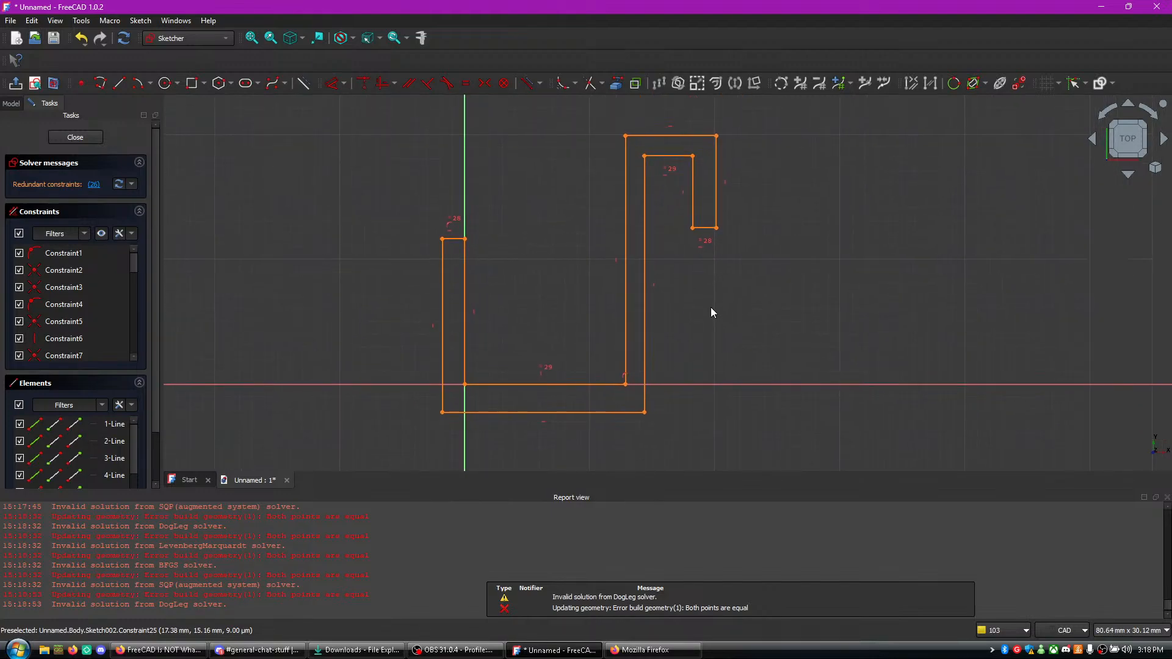
click(682, 138)
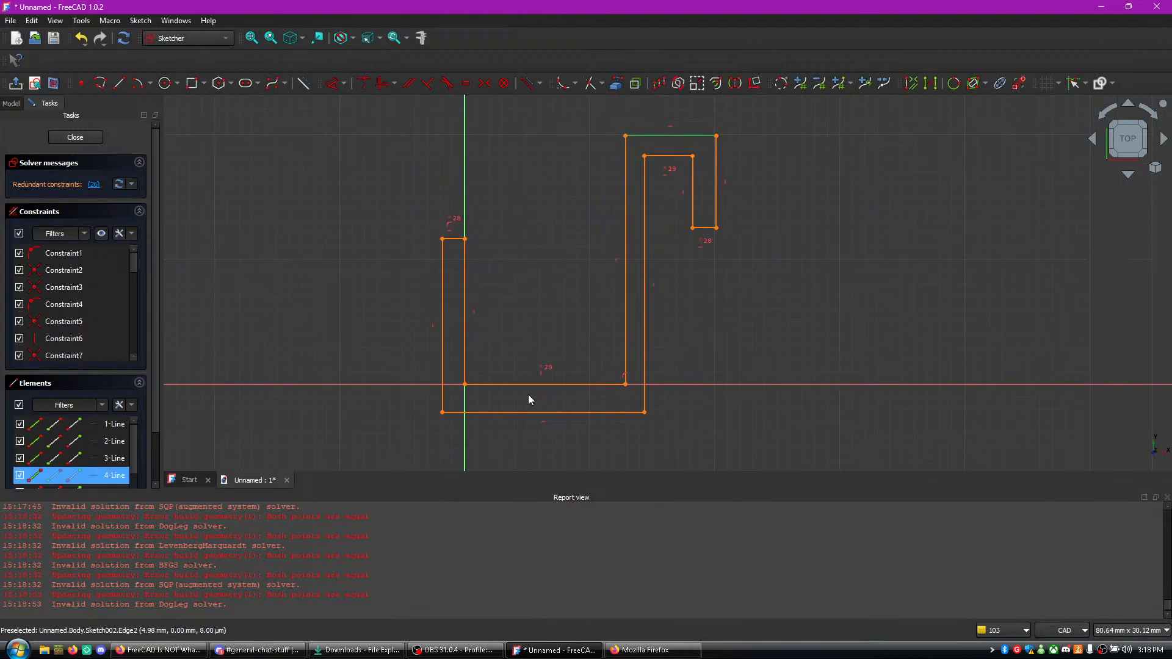
click(517, 413)
key(e)
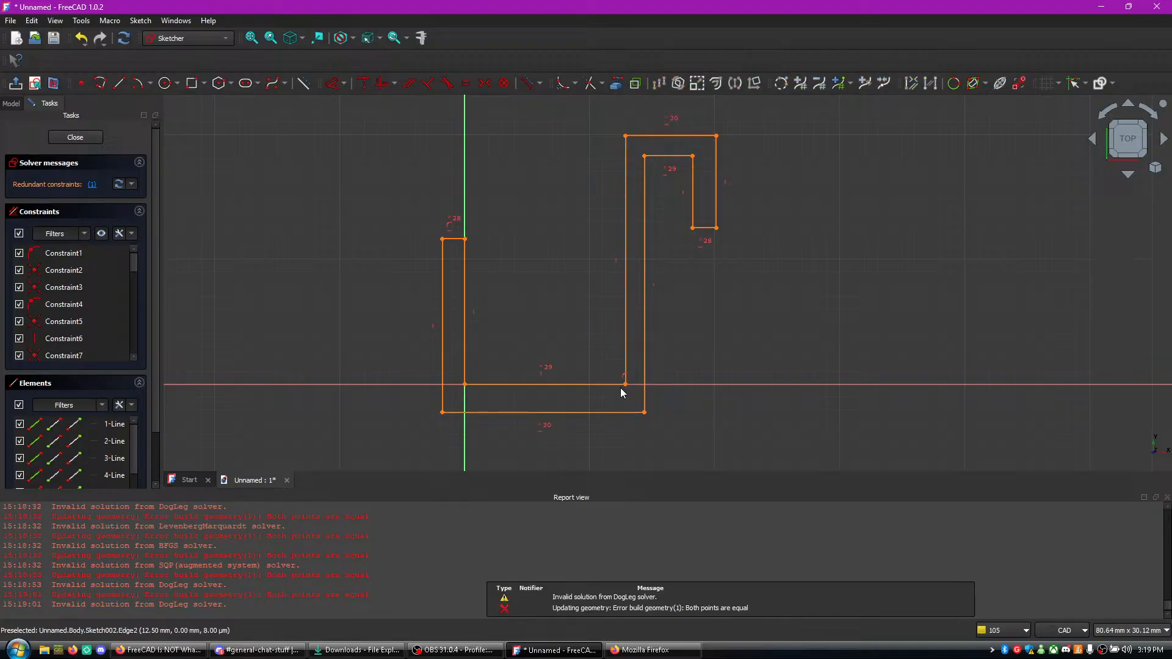
- Examine the profile's right arm and lower corners up close
scroll(623, 391, up, 5)
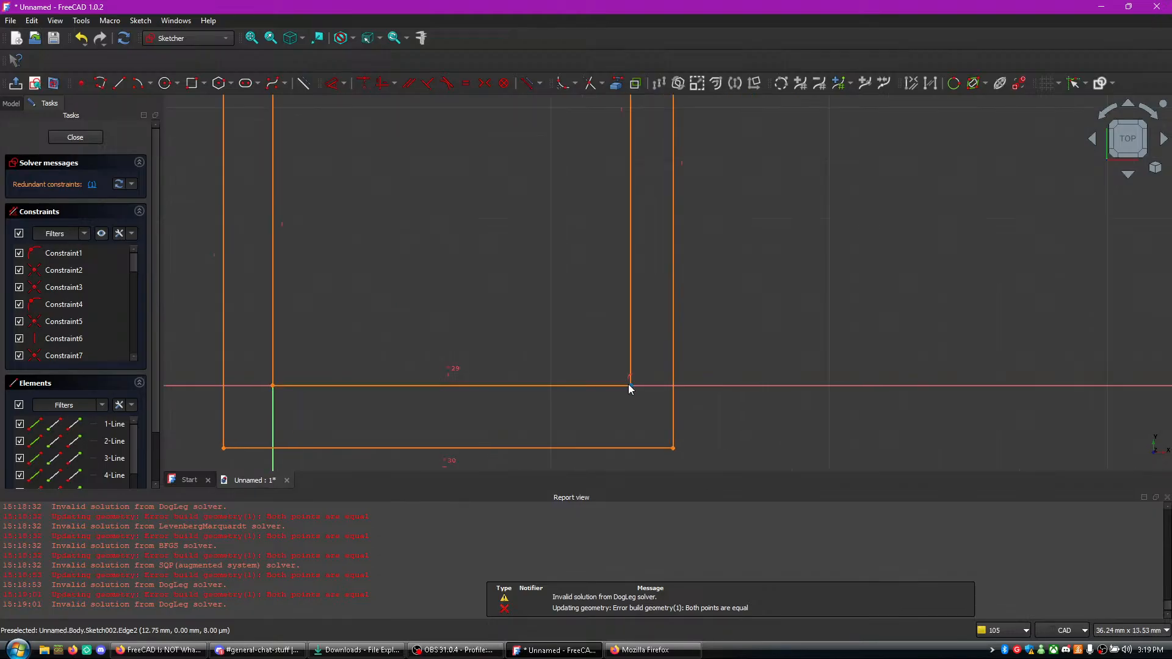
scroll(843, 388, up, 1)
scroll(830, 383, down, 3)
scroll(797, 381, up, 2)
middle_drag(784, 308, 782, 439)
middle_drag(766, 200, 769, 426)
scroll(768, 427, up, 1)
middle_drag(750, 263, 774, 128)
mouse_move(797, 425)
middle_down()
mouse_move(804, 351)
mouse_move(909, 119)
middle_up()
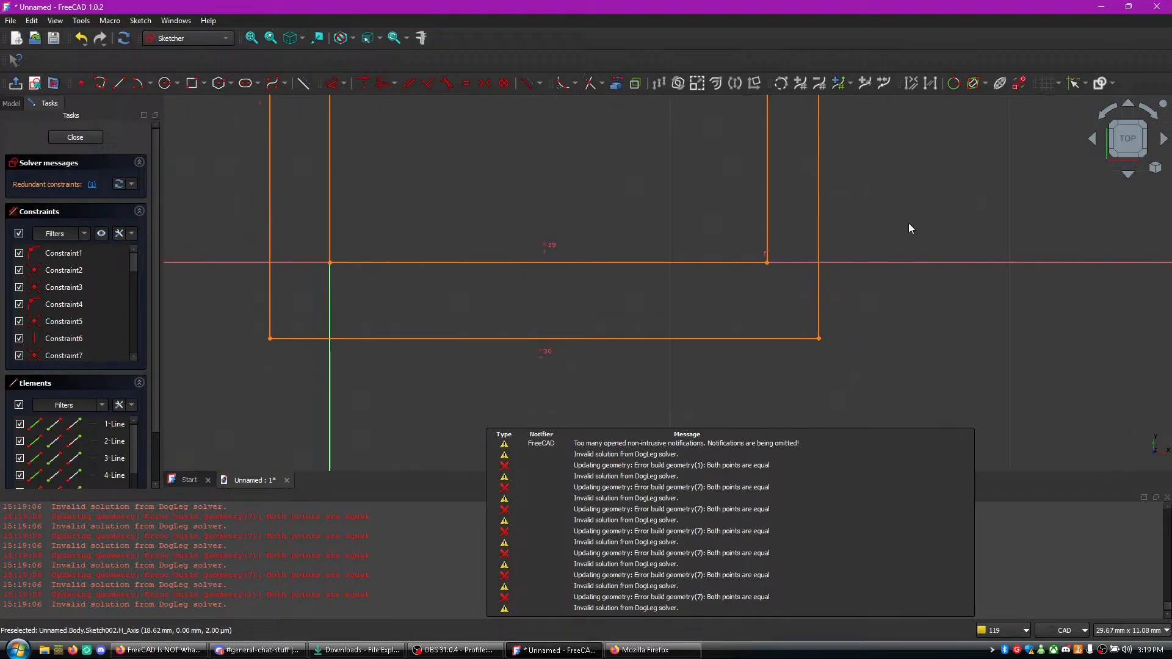
- Watch how the tutorial video checks the equal constraints by moving the hook's inner corner, and return to FreeCAD
key(alt+Tab)
key(alt+Tab)
key(alt+Tab)
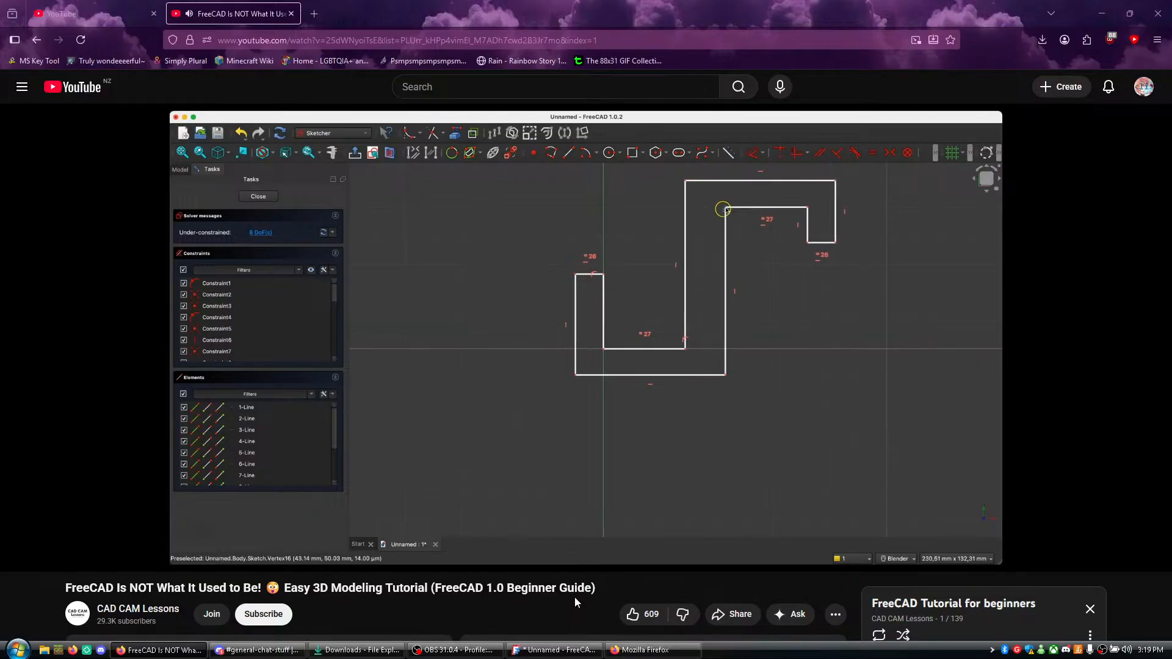
click(622, 425)
click(532, 651)
- Reposition the hook's upper corners to test how the over-constrained profile reacts, and examine the edges up close
scroll(738, 415, up, 3)
scroll(738, 415, down, 8)
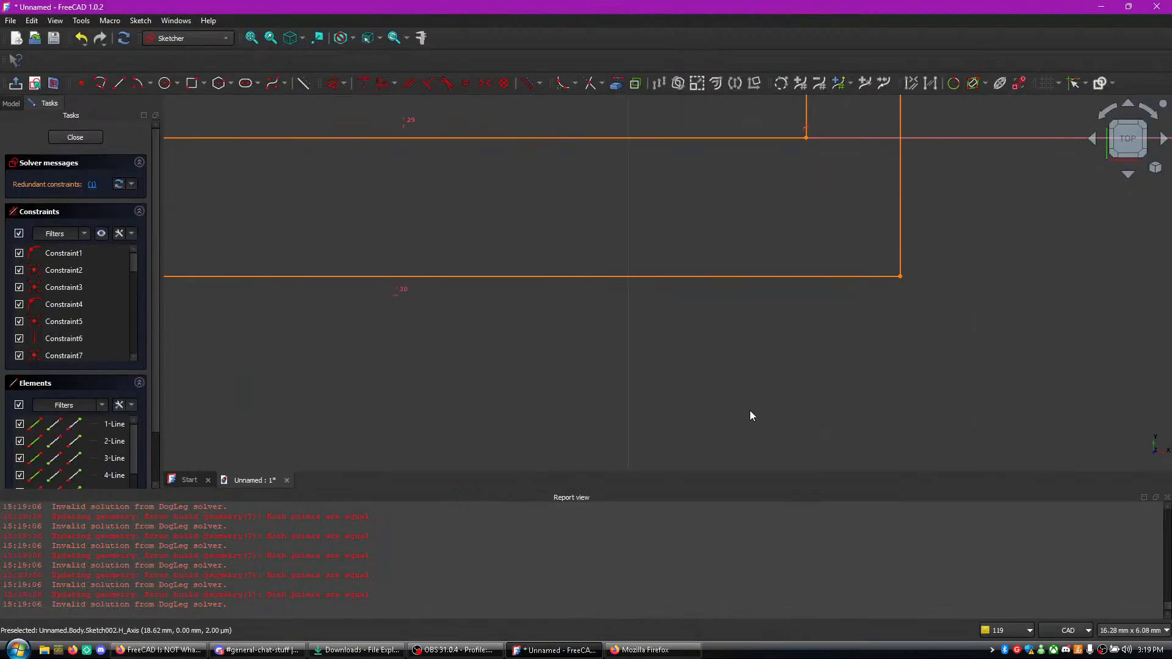
mouse_move(764, 190)
mouse_down()
mouse_move(789, 246)
mouse_move(801, 237)
mouse_move(763, 190)
mouse_move(754, 197)
mouse_up()
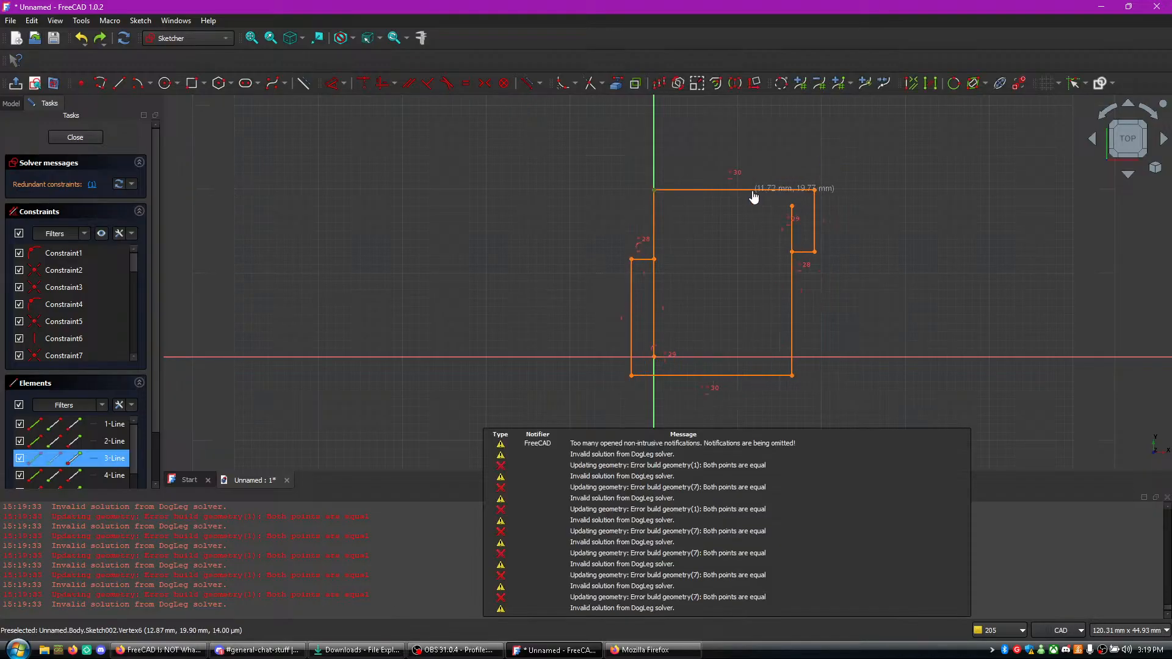
drag(658, 202, 661, 203)
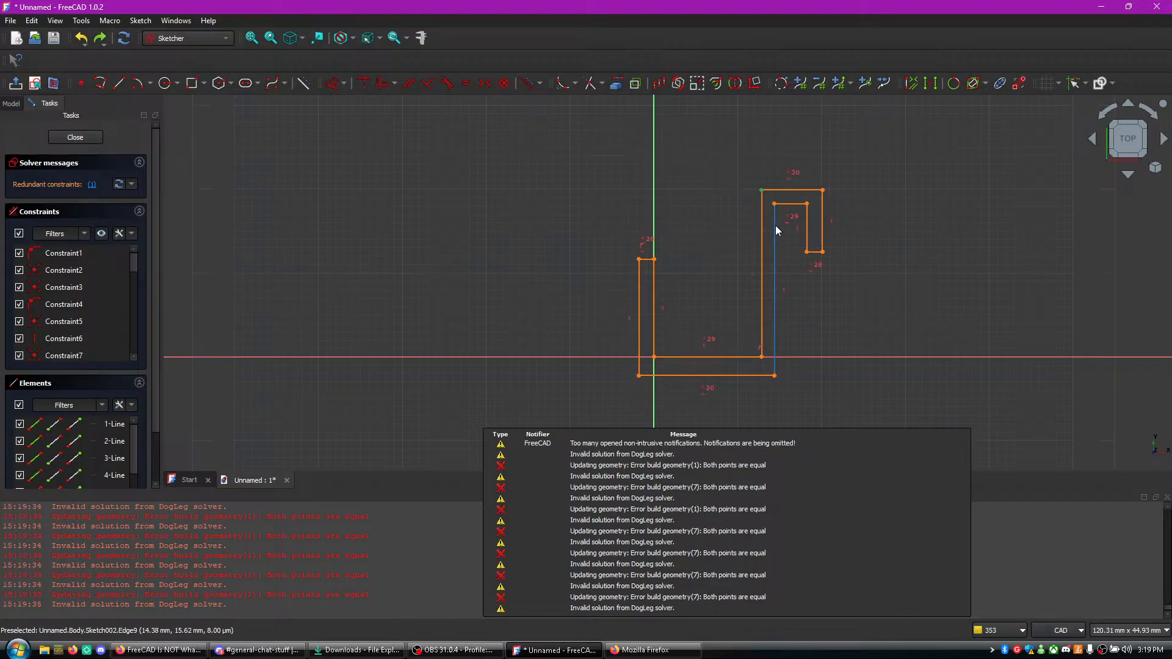
click(784, 206)
mouse_move(778, 204)
mouse_down()
mouse_move(761, 204)
mouse_move(785, 214)
mouse_up()
scroll(813, 272, up, 4)
scroll(813, 276, up, 1)
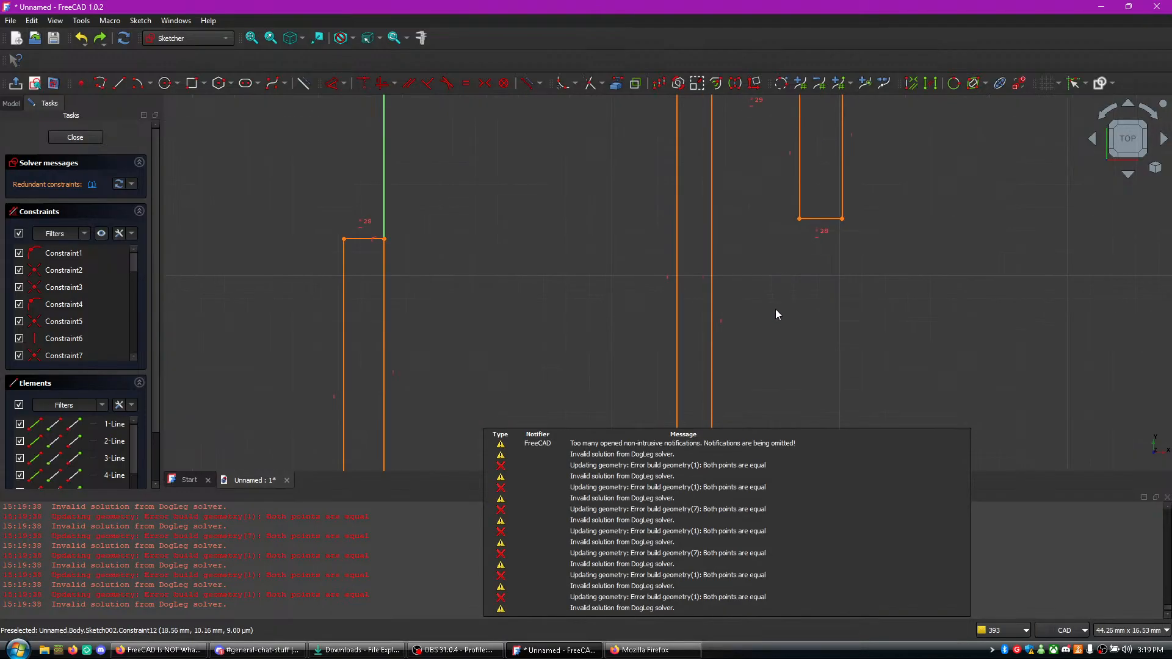
- Leave the over-constrained sketch and start a new sketch on the XY plane
key(Escape)
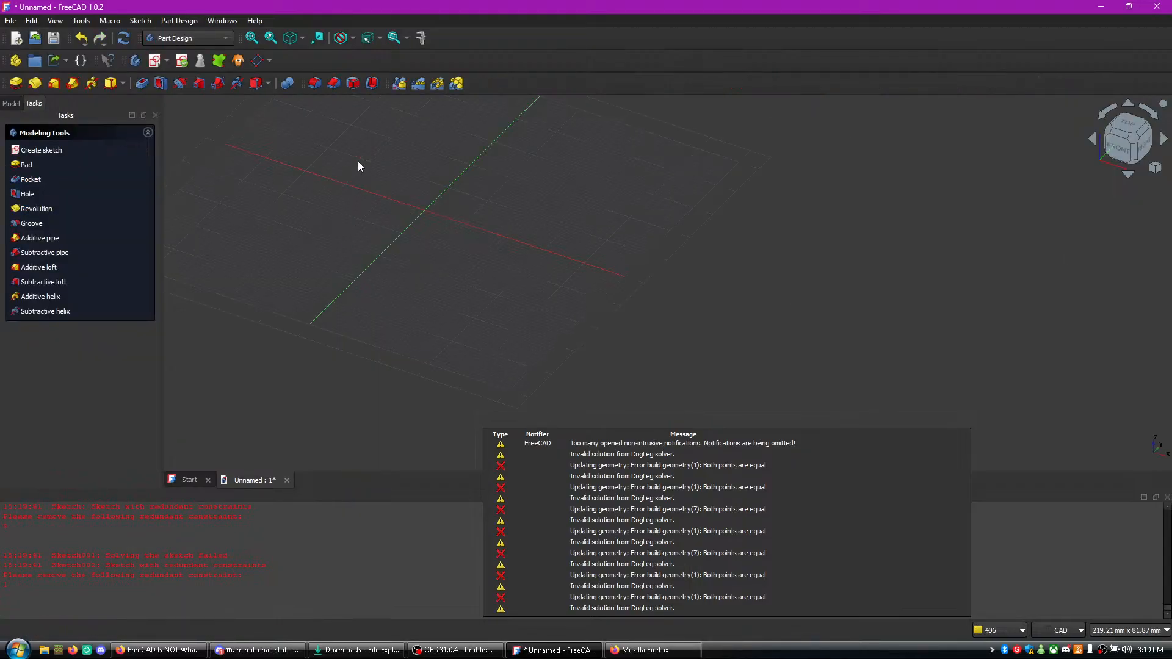
click(154, 60)
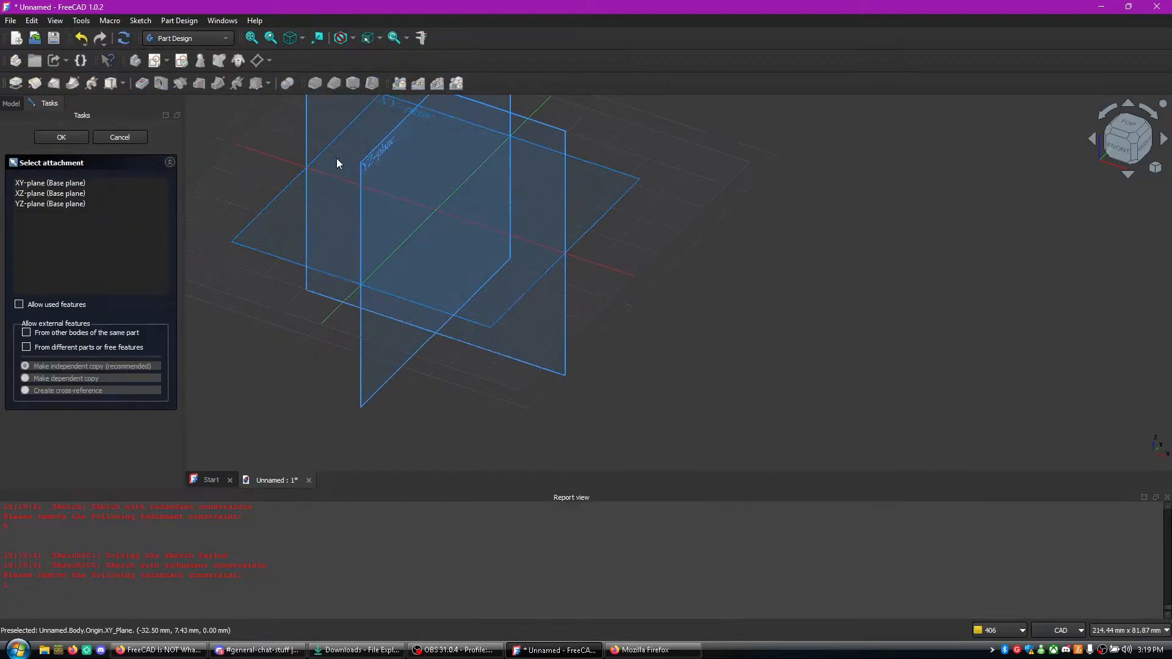
click(398, 117)
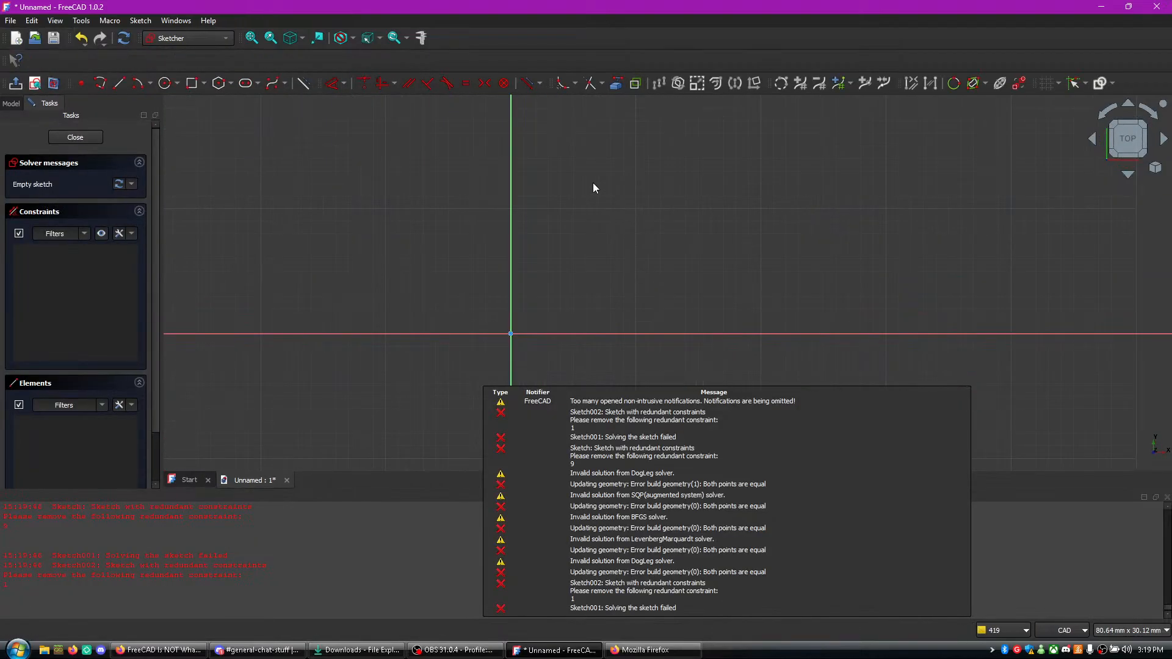
- Start a polyline on the vertical axis, running about 26 mm down to the origin and about 21 mm along the horizontal axis
scroll(557, 238, down, 2)
middle_drag(552, 204, 511, 275)
scroll(501, 229, up, 3)
mouse_move(468, 235)
middle_down()
mouse_move(473, 105)
mouse_move(449, 113)
middle_up()
scroll(384, 167, up, 2)
middle_drag(383, 167, 399, 169)
scroll(497, 217, down, 1)
click(100, 83)
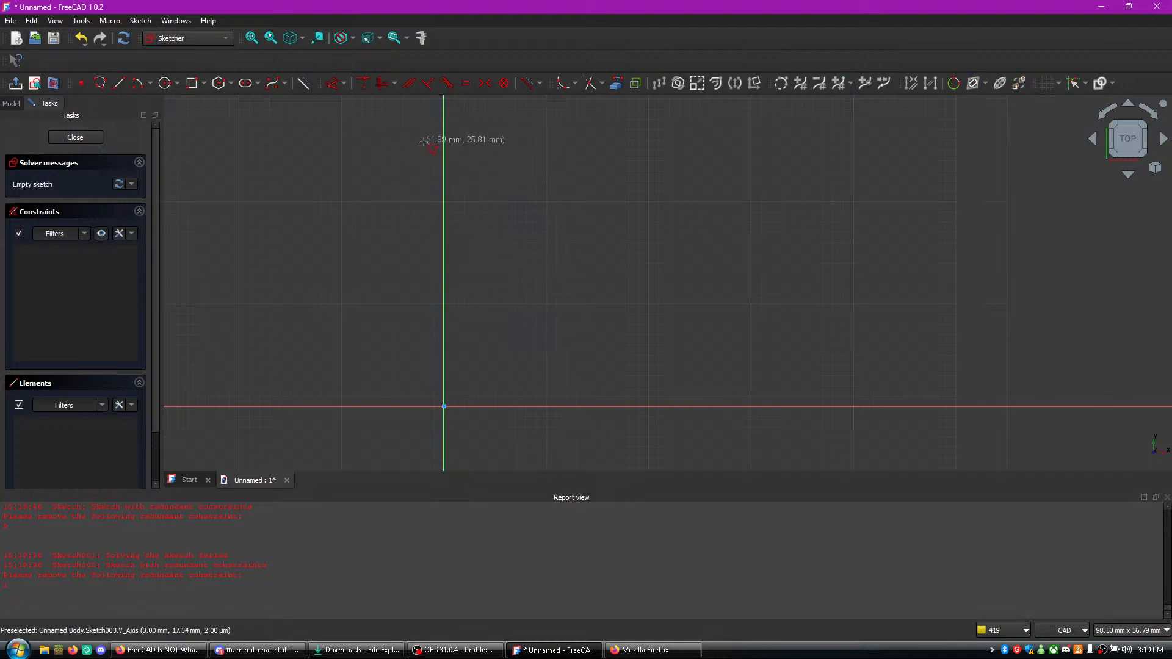
click(444, 138)
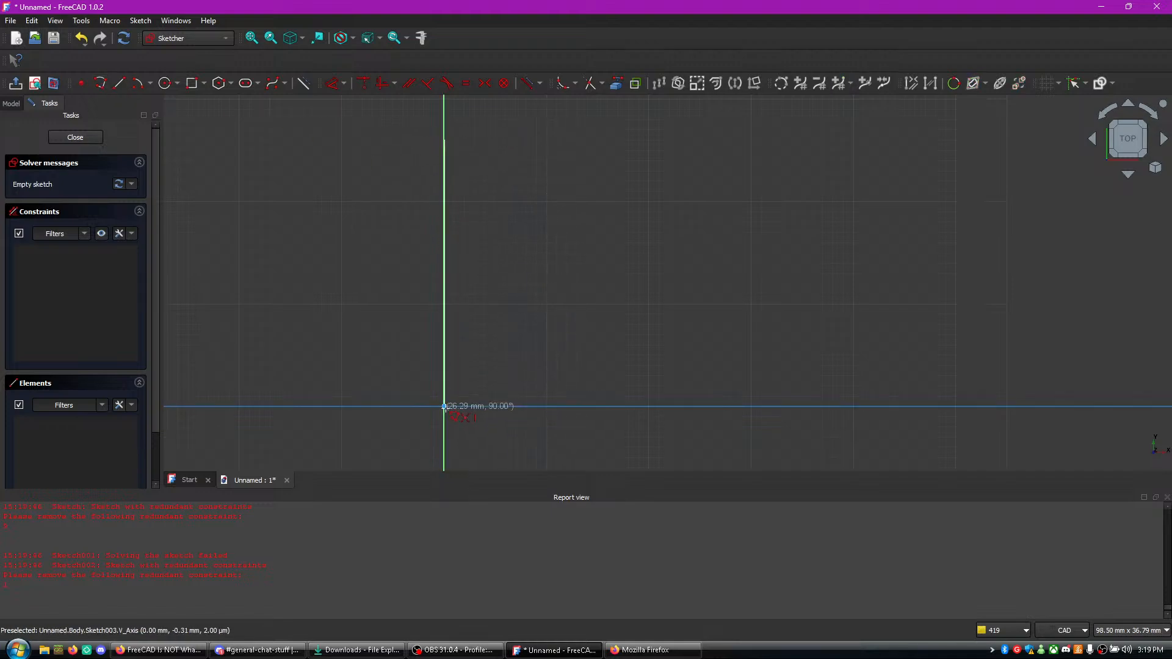
click(443, 406)
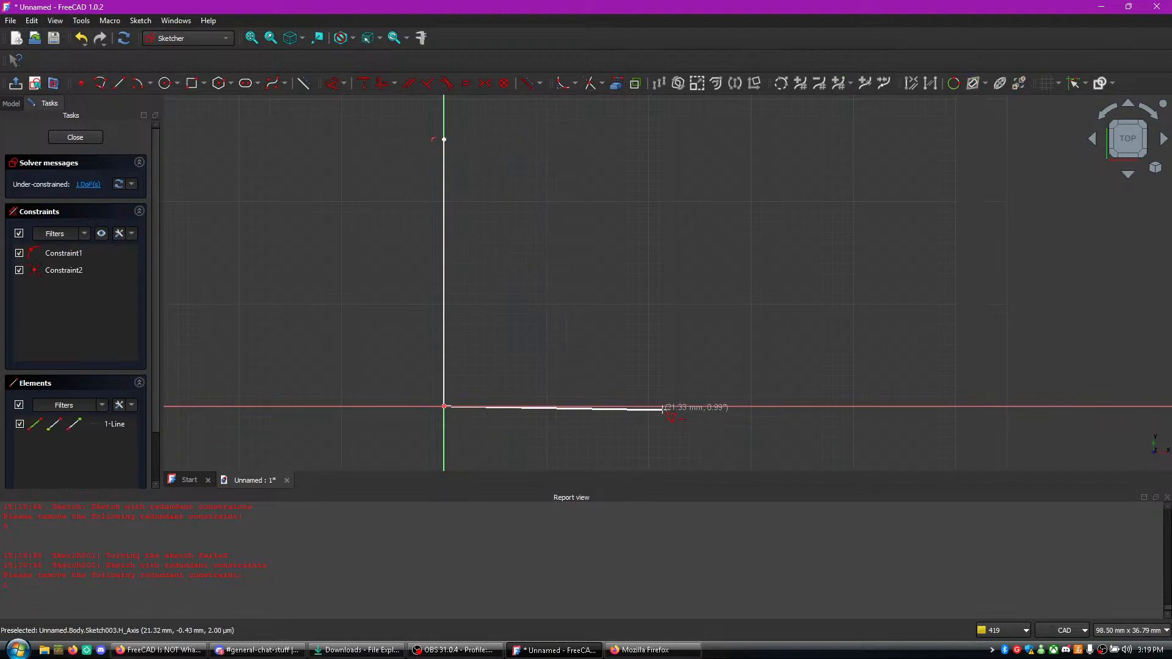
click(665, 406)
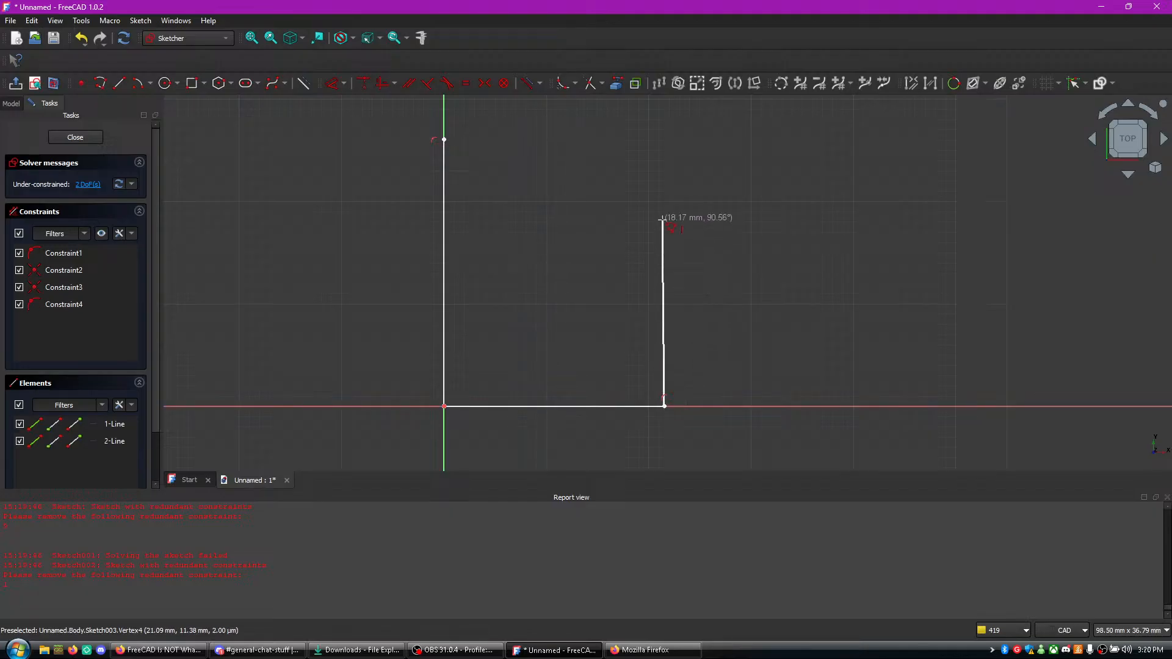
- Continue the polyline up to a height of about 42 mm and around the hook's top, right side, short tip and inner edges
scroll(679, 98, up, 1)
scroll(671, 108, down, 1)
middle_drag(671, 108, 634, 365)
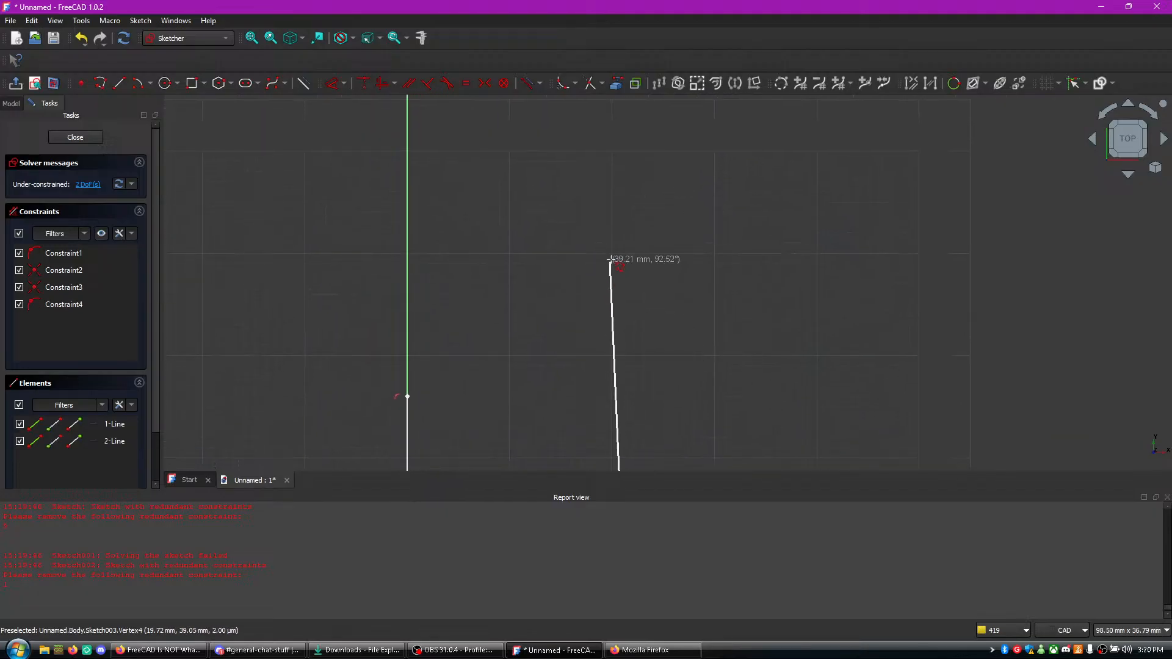
click(626, 232)
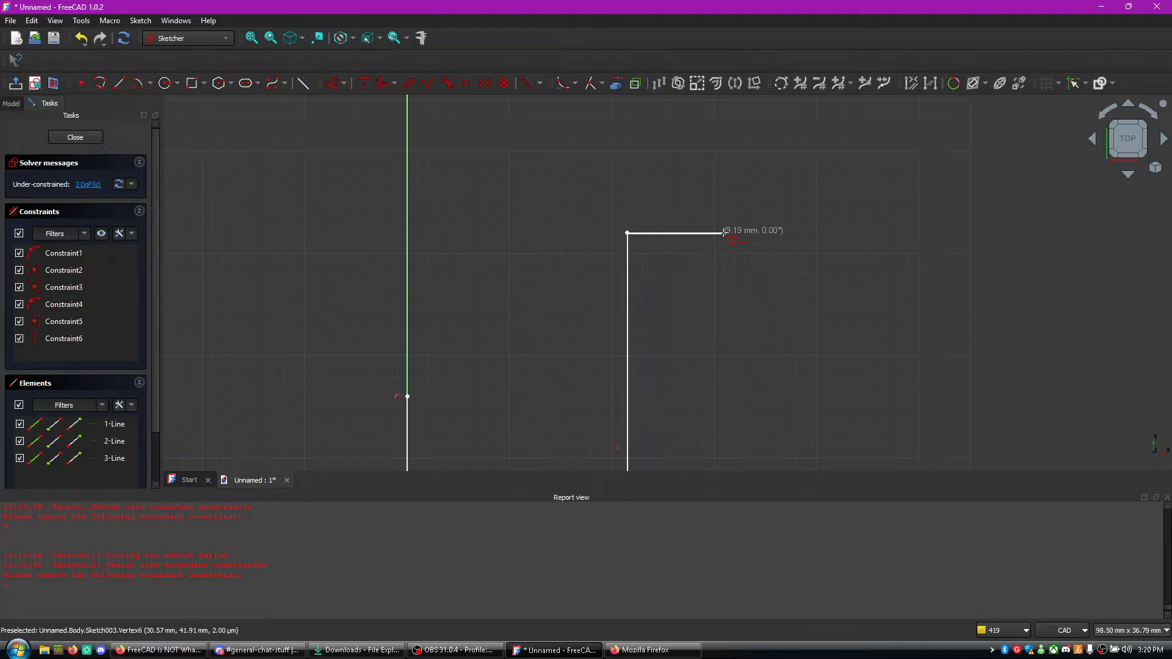
click(804, 232)
click(804, 368)
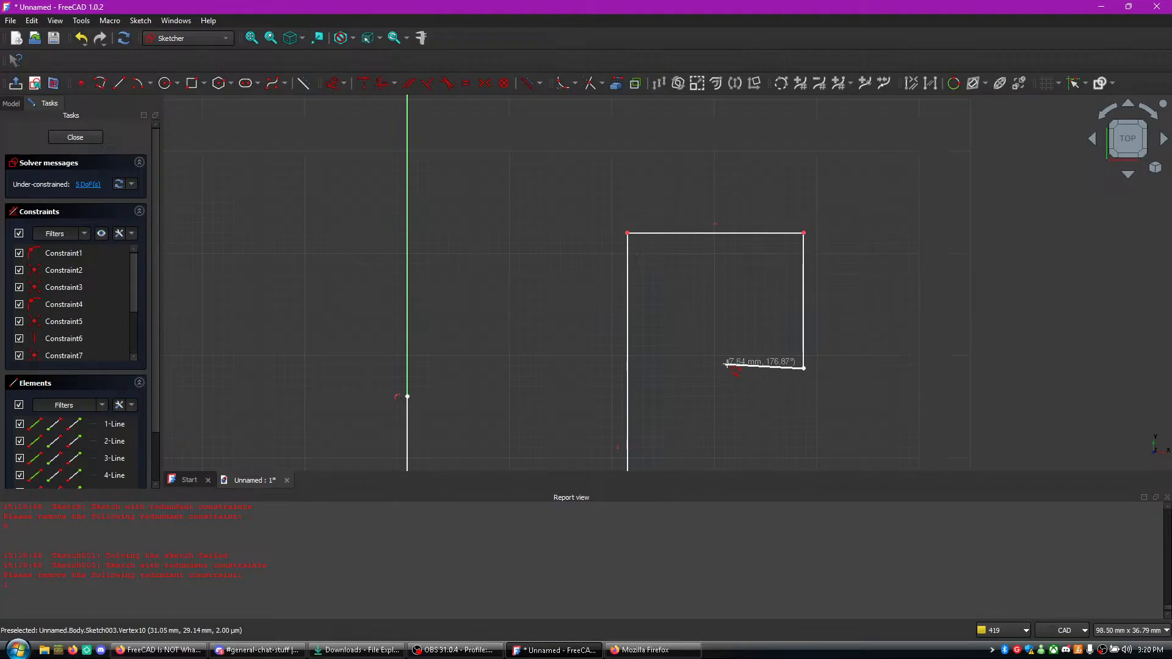
click(762, 365)
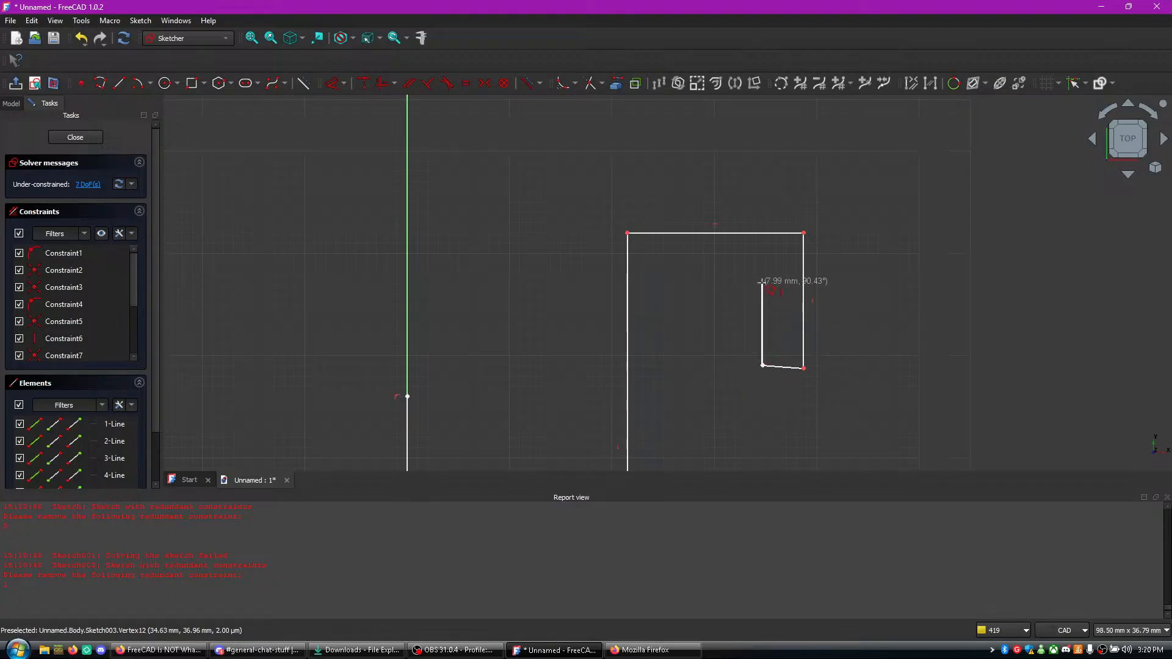
click(763, 268)
click(667, 262)
- Continue the polyline down below the horizontal axis, across past the vertical axis and up, closing the profile at its starting point
scroll(667, 362, down, 1)
middle_drag(668, 371, 681, 163)
click(681, 432)
click(438, 432)
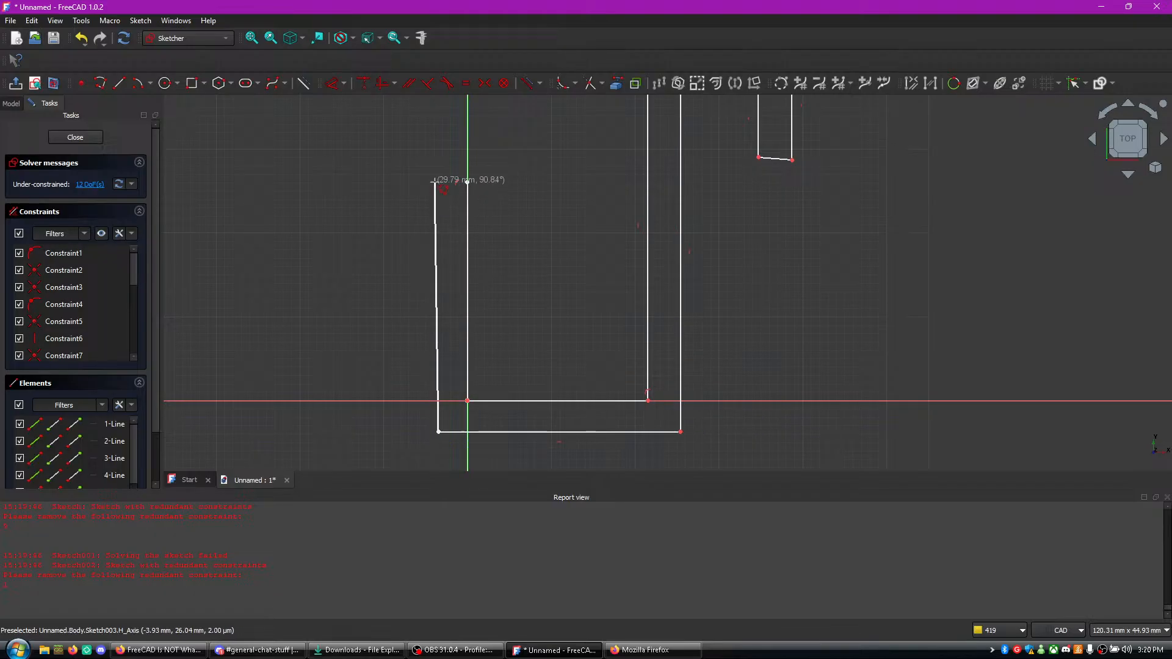
click(438, 182)
click(467, 182)
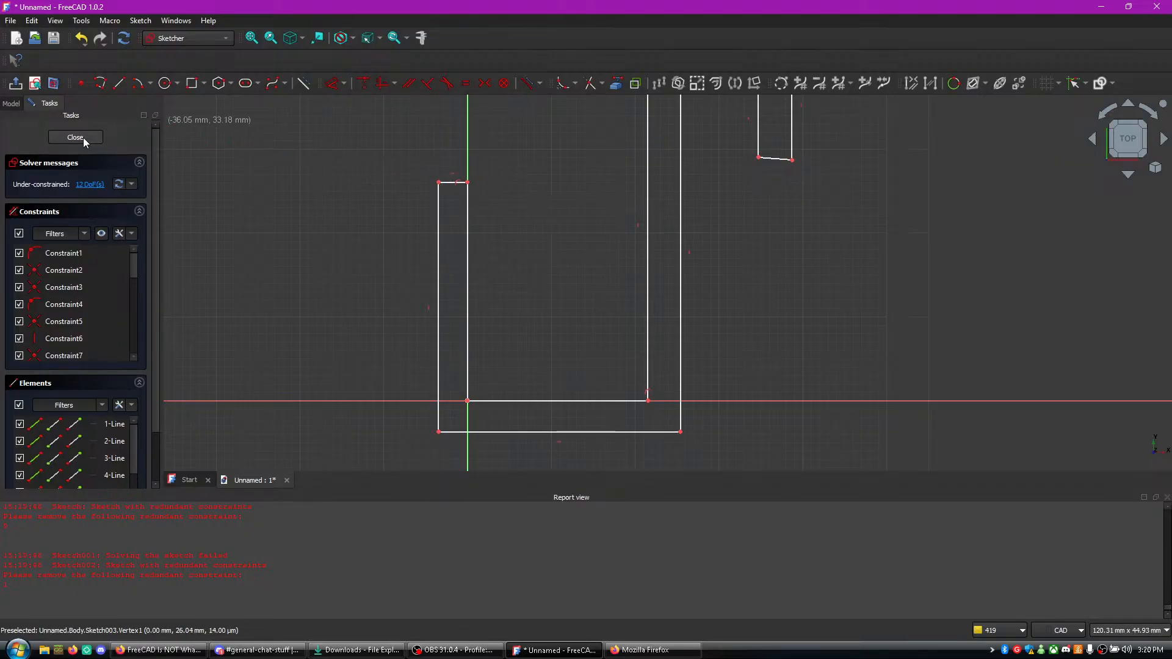
- Apply horizontal constraints to the left arm's top edge and to the hook's outer and inner top edges
scroll(479, 209, up, 4)
drag(469, 189, 522, 275)
click(414, 160)
key(h)
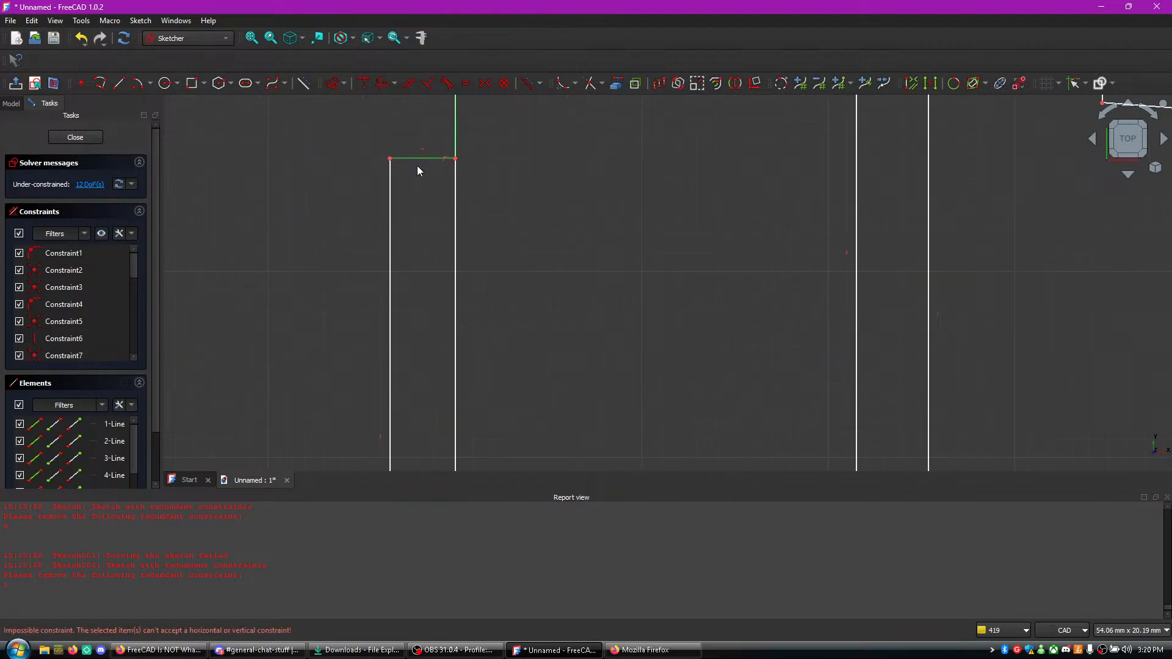
middle_drag(633, 194, 413, 403)
middle_drag(609, 227, 475, 358)
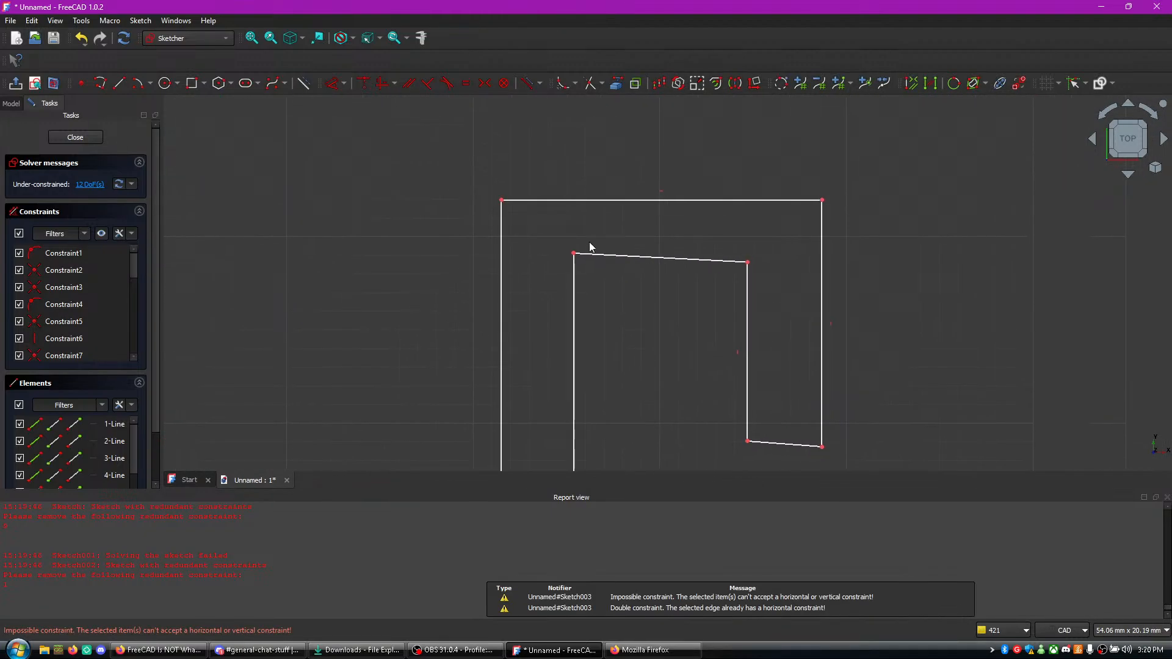
click(608, 200)
key(h)
click(613, 257)
key(h)
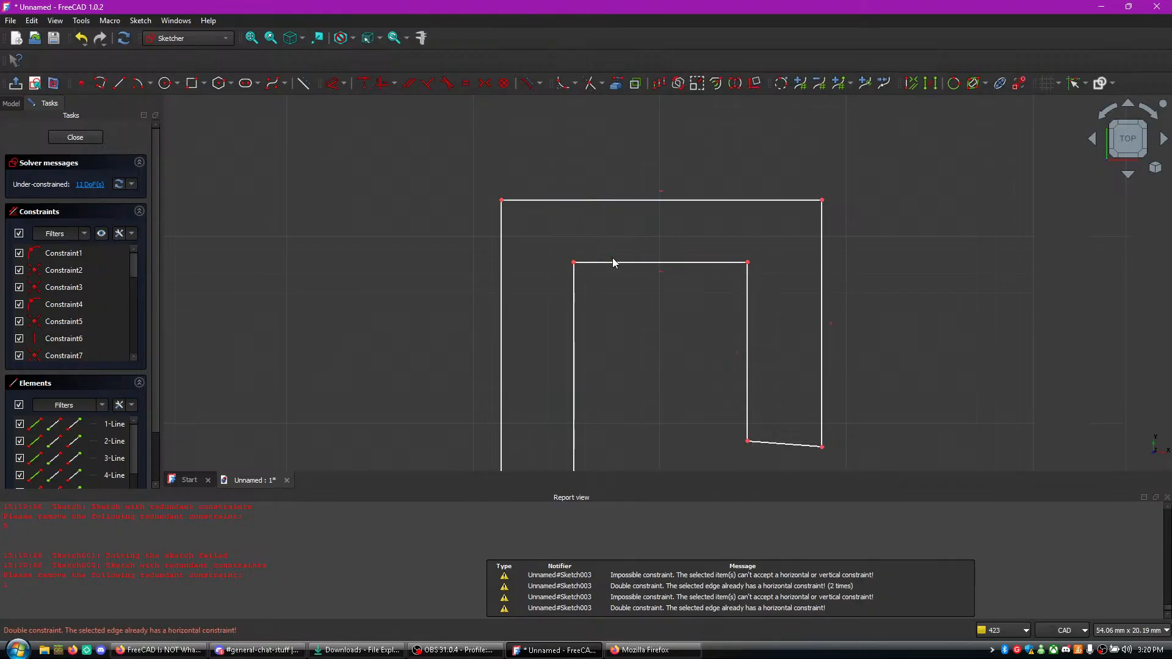
- Apply vertical constraints to both sides of the hook's tip and a horizontal constraint to the tip's bottom edge
click(748, 315)
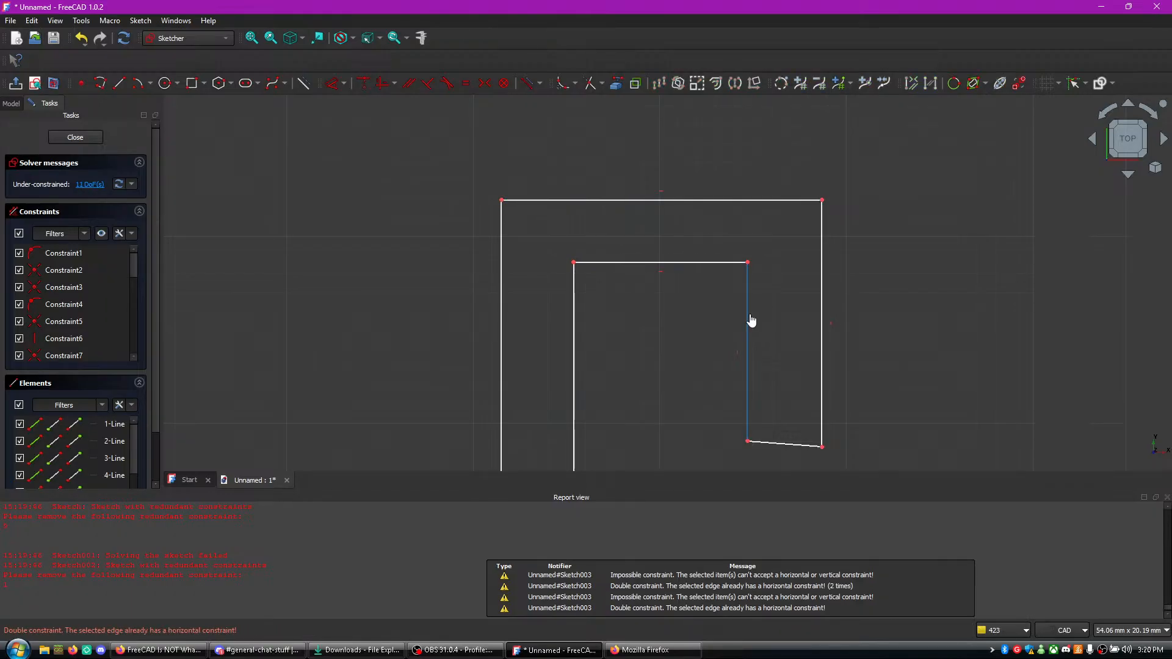
key(v)
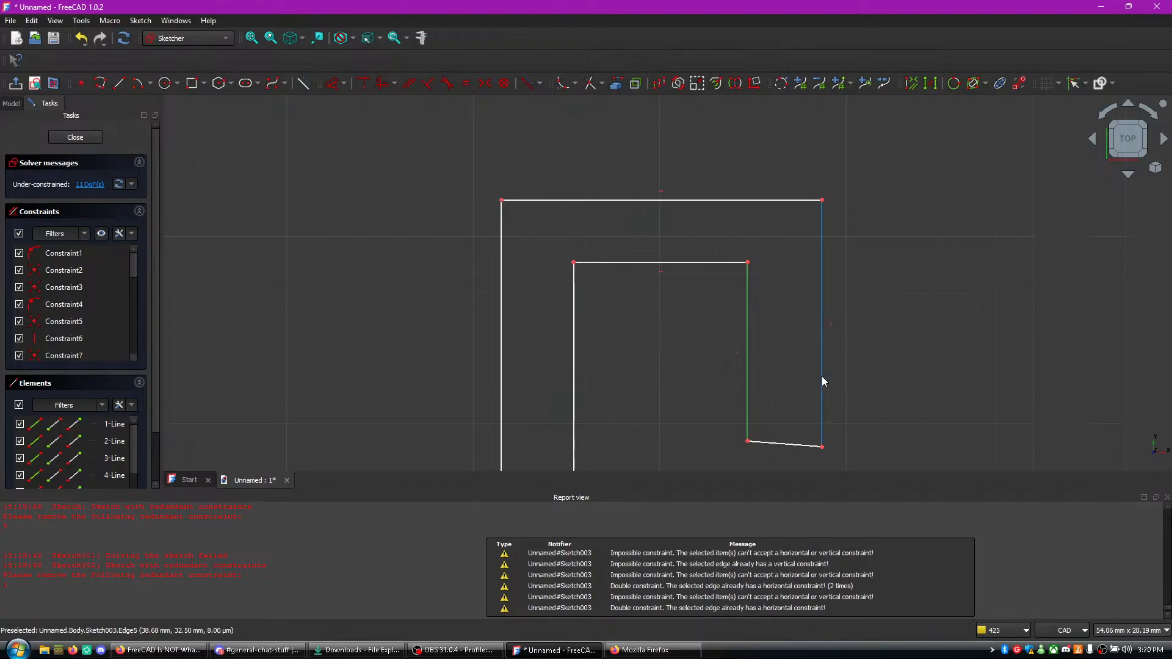
click(822, 379)
key(v)
middle_click(788, 406)
right_click(874, 384)
click(779, 343)
click(659, 321)
key(h)
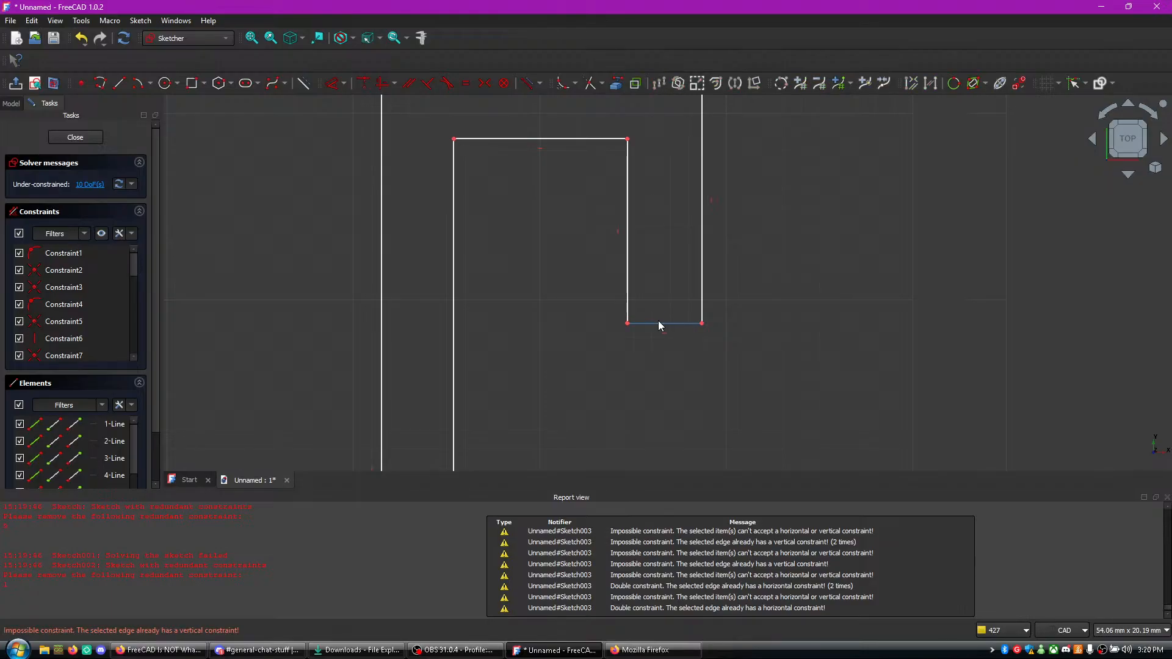
- Apply vertical constraints to the two long edges of the profile's central stem
click(453, 312)
key(v)
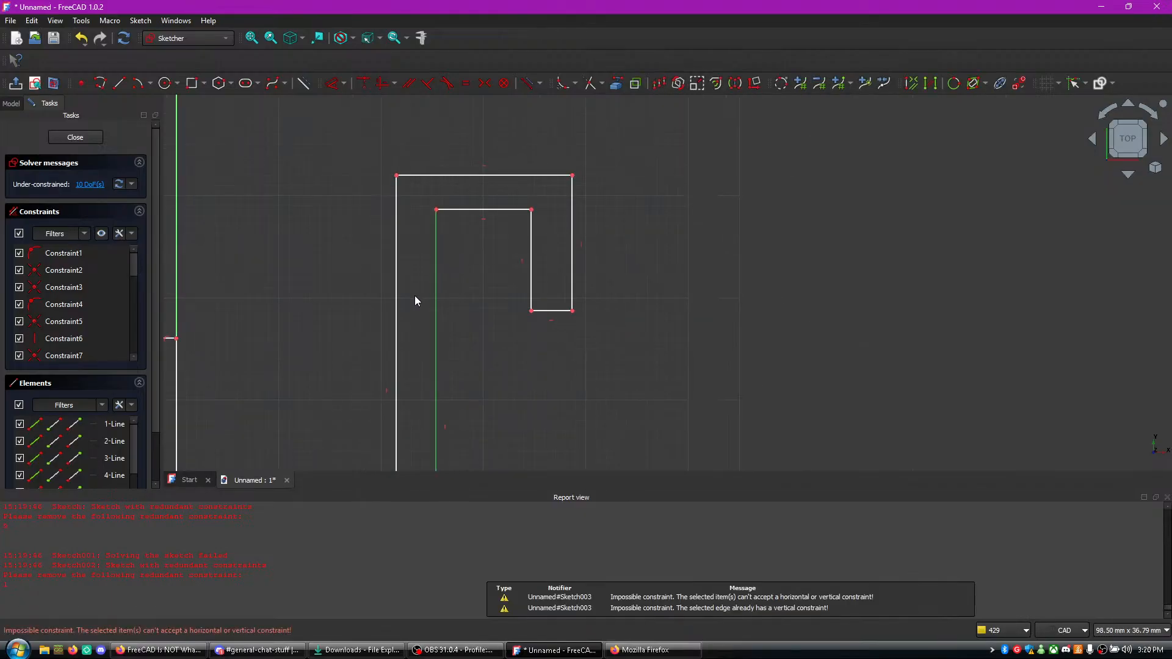
scroll(409, 293, down, 3)
click(406, 238)
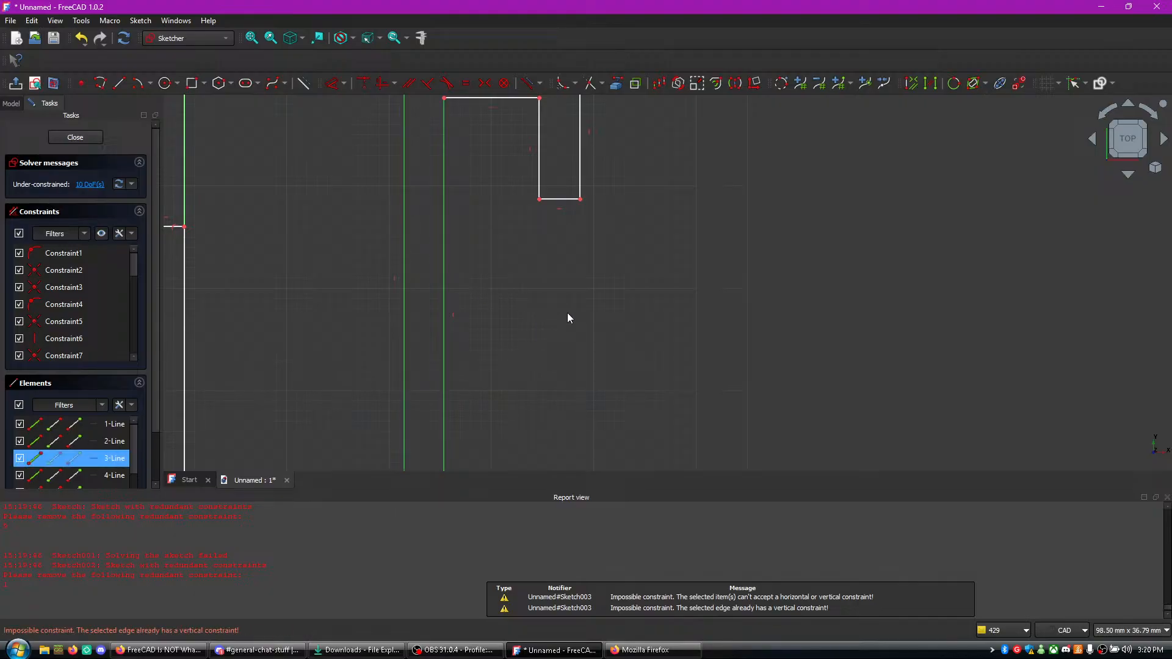
key(v)
- Apply an equal constraint between the inner bottom edge on the horizontal axis and the hook's outer top edge
scroll(567, 313, down, 3)
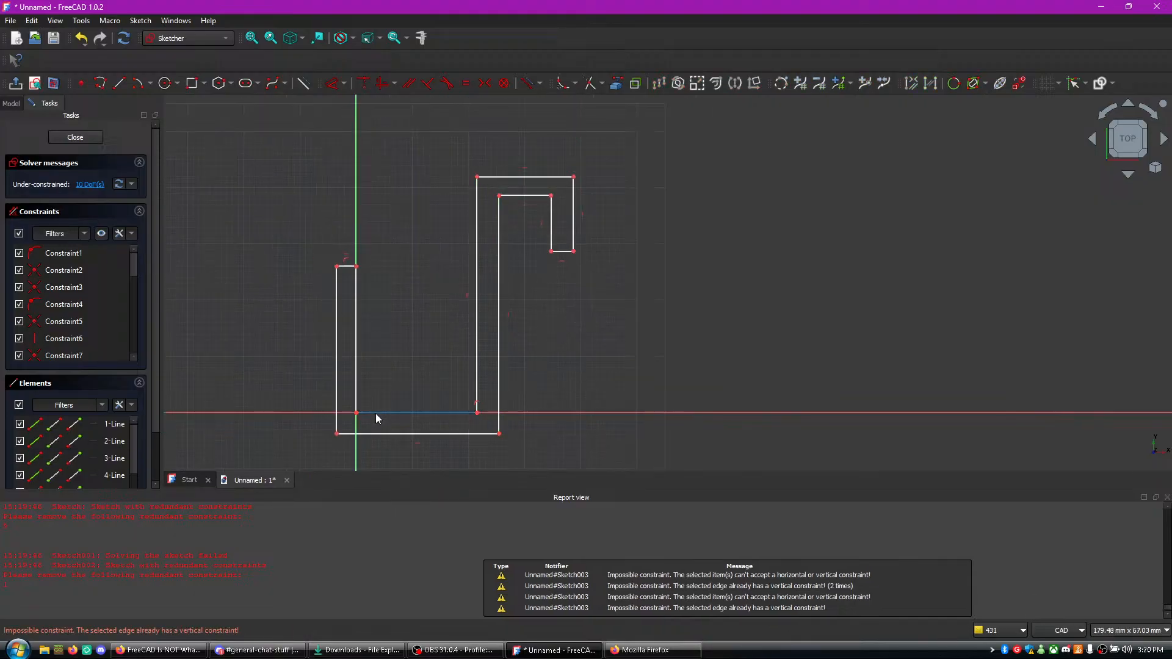
click(377, 414)
click(527, 177)
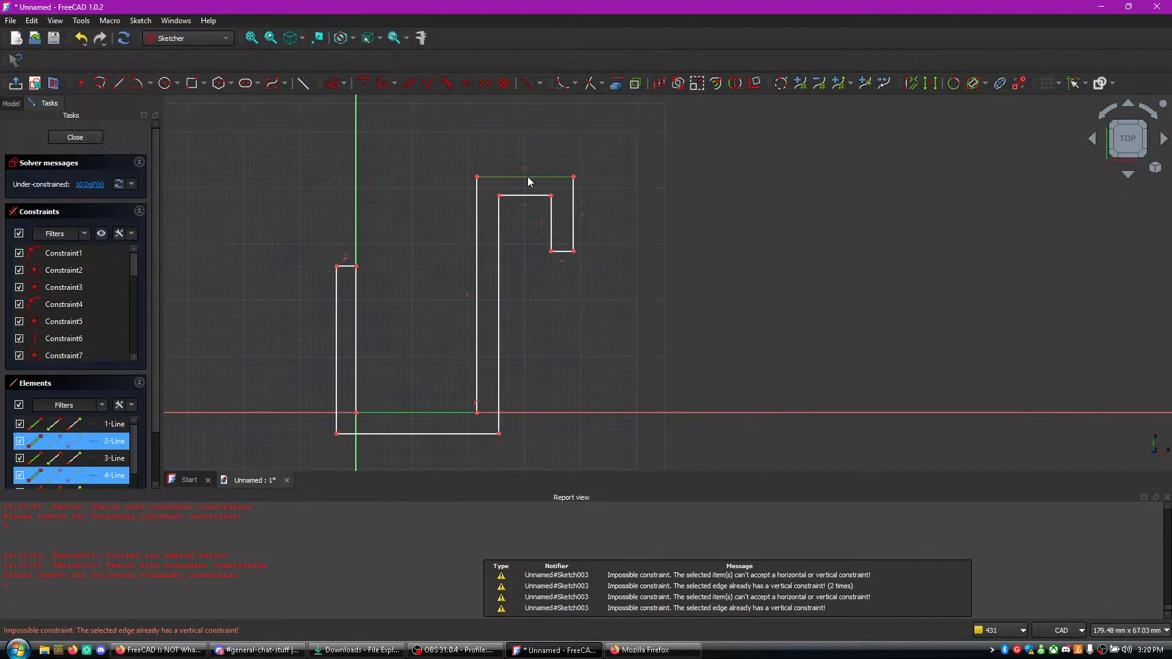
key(e)
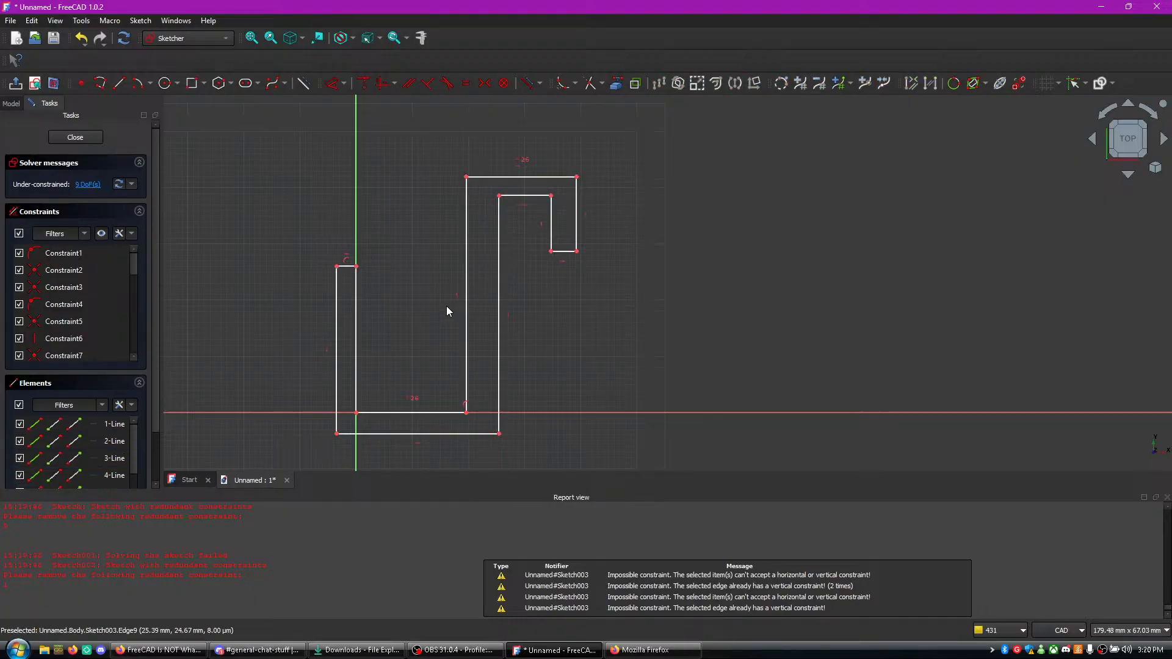
- Apply an equal constraint between the left arm's top edge and the bottom edge of the hook's tip
click(345, 267)
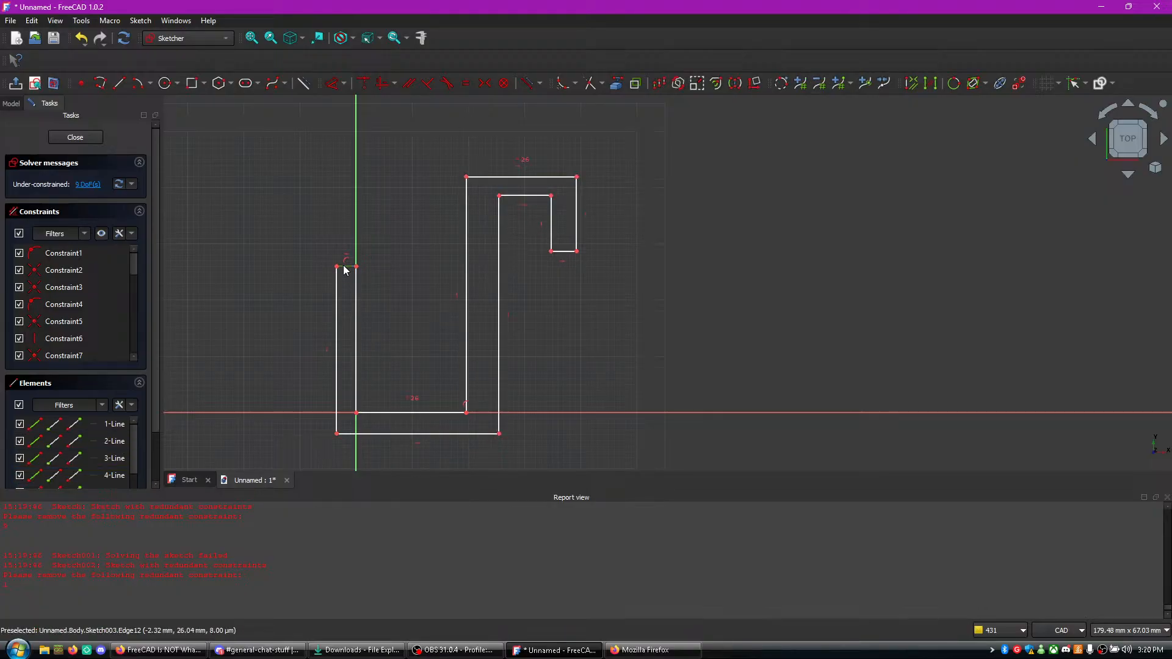
key(e)
- Watch how the tutorial video applies equal constraints to the profile's edges, and return to FreeCAD
key(alt+Tab)
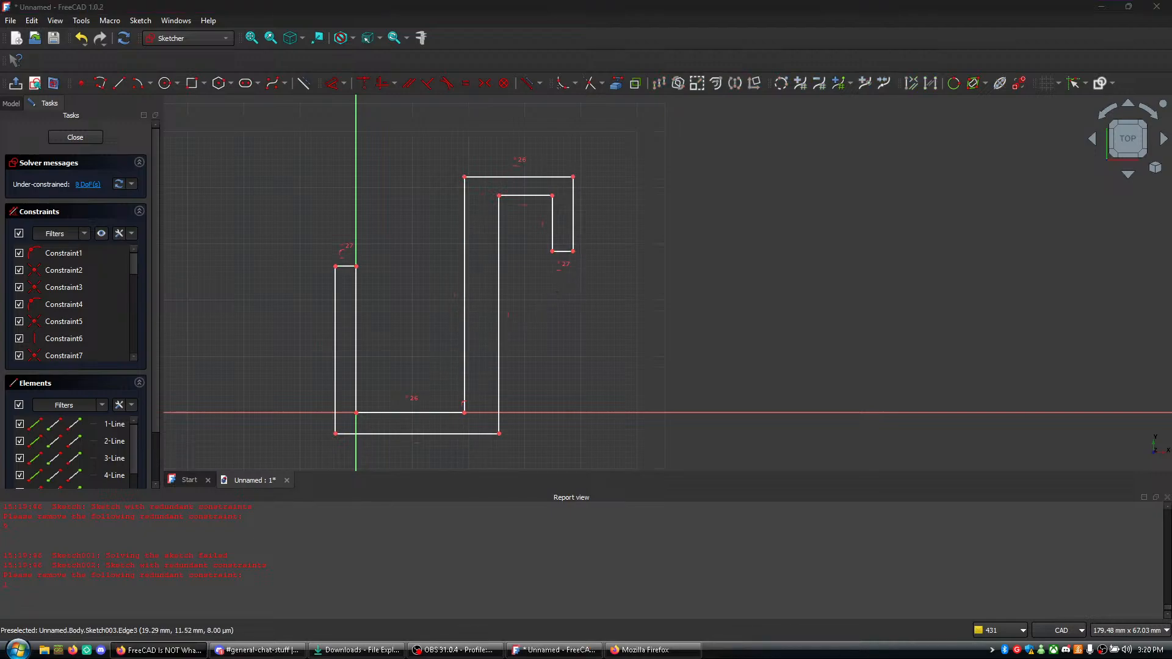
click(442, 386)
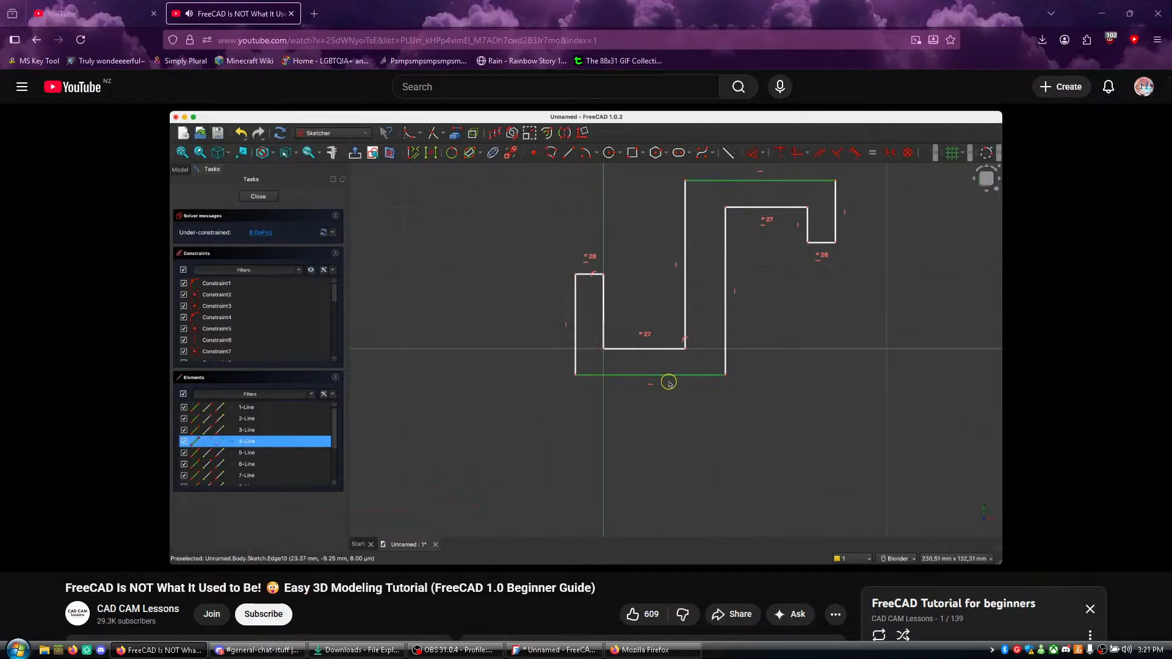
click(527, 339)
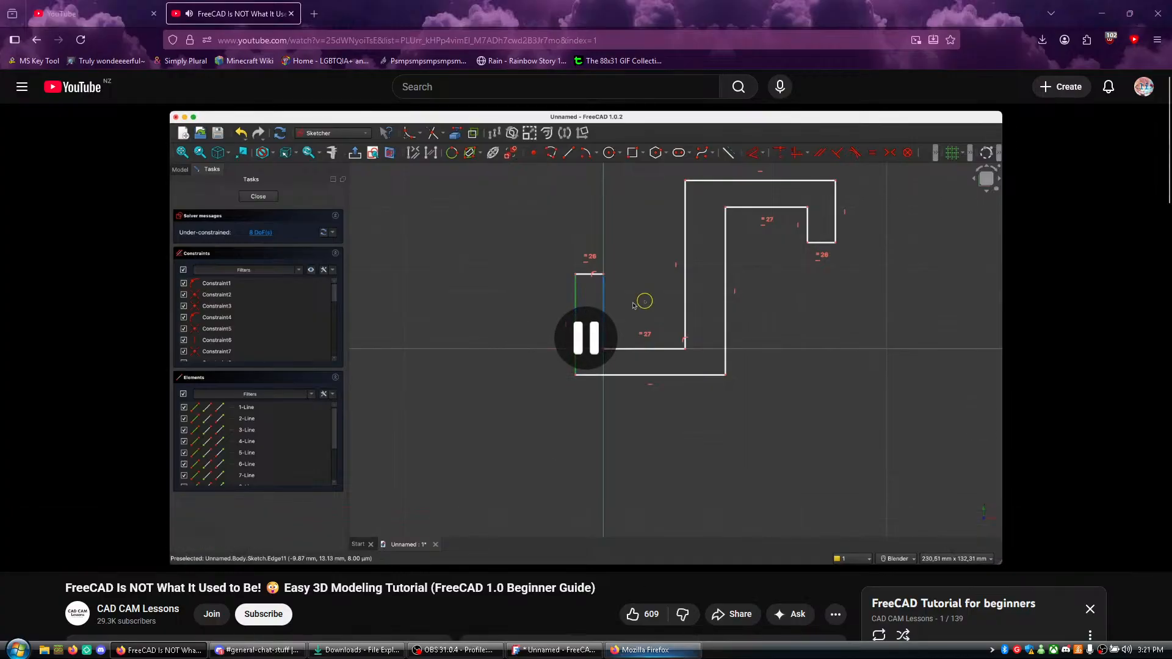
click(555, 650)
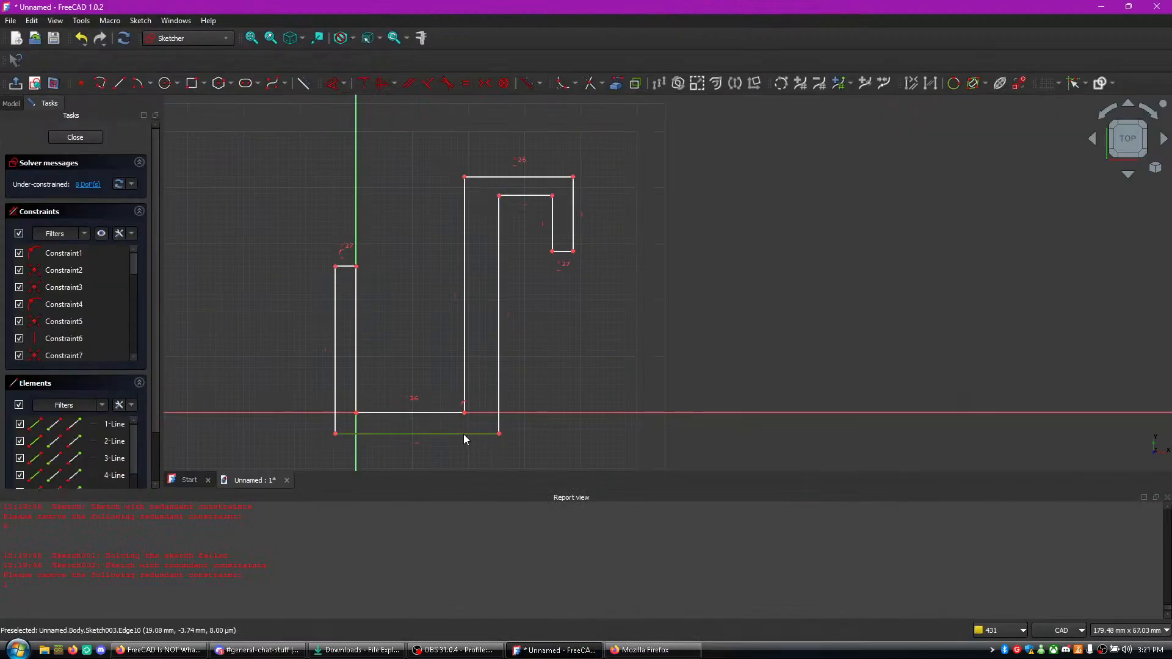
- Apply an equal constraint between the profile's outer bottom edge and the hook's outer top edge, and shift the hook's upper corner
click(463, 434)
click(532, 176)
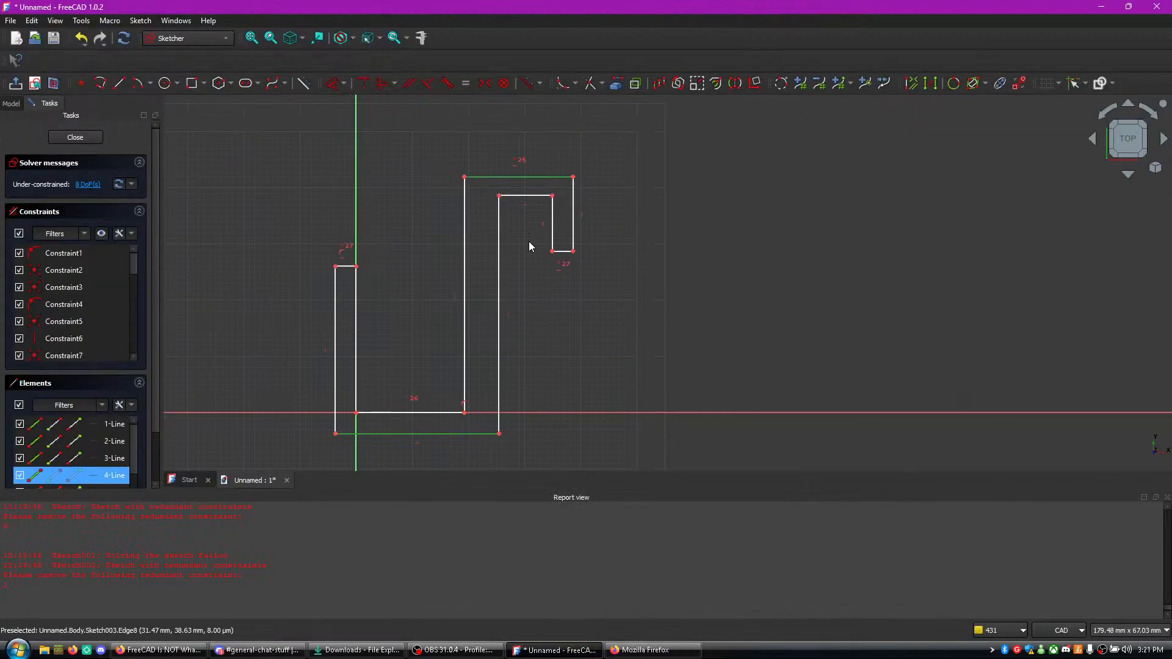
key(e)
drag(459, 195, 492, 196)
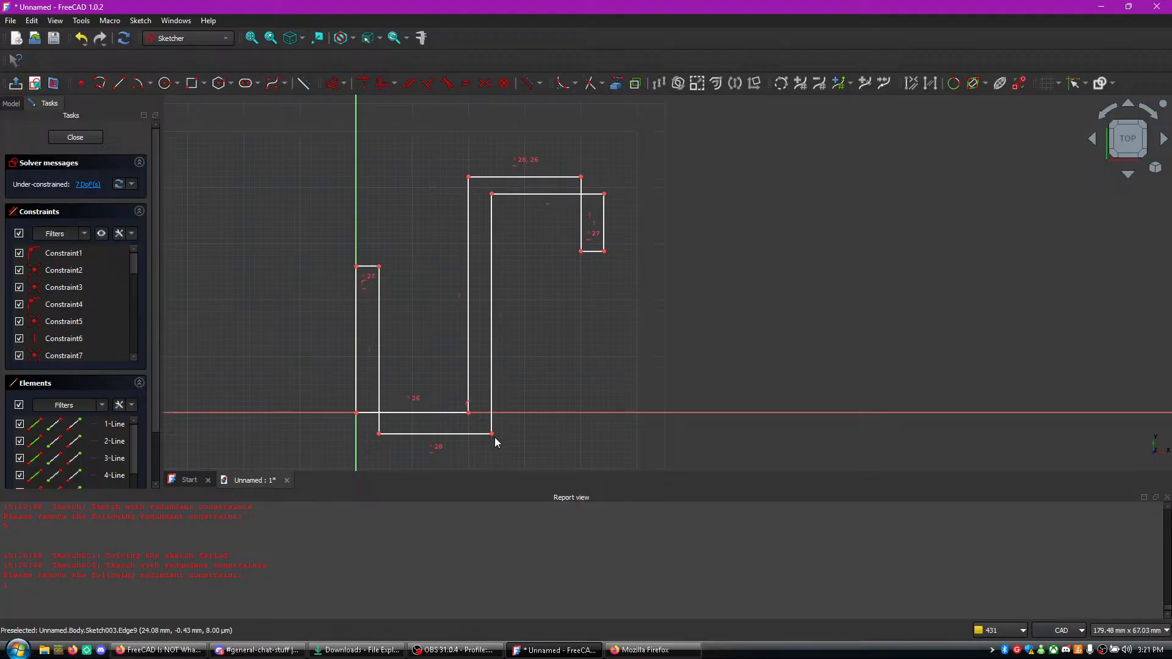
- Shift the profile's outer lower corner, and undo that move together with the latest equal constraint
mouse_move(492, 434)
mouse_down()
mouse_move(498, 391)
mouse_move(450, 382)
mouse_move(497, 390)
mouse_move(497, 430)
mouse_move(498, 371)
mouse_move(451, 374)
mouse_move(513, 410)
mouse_move(504, 437)
mouse_up()
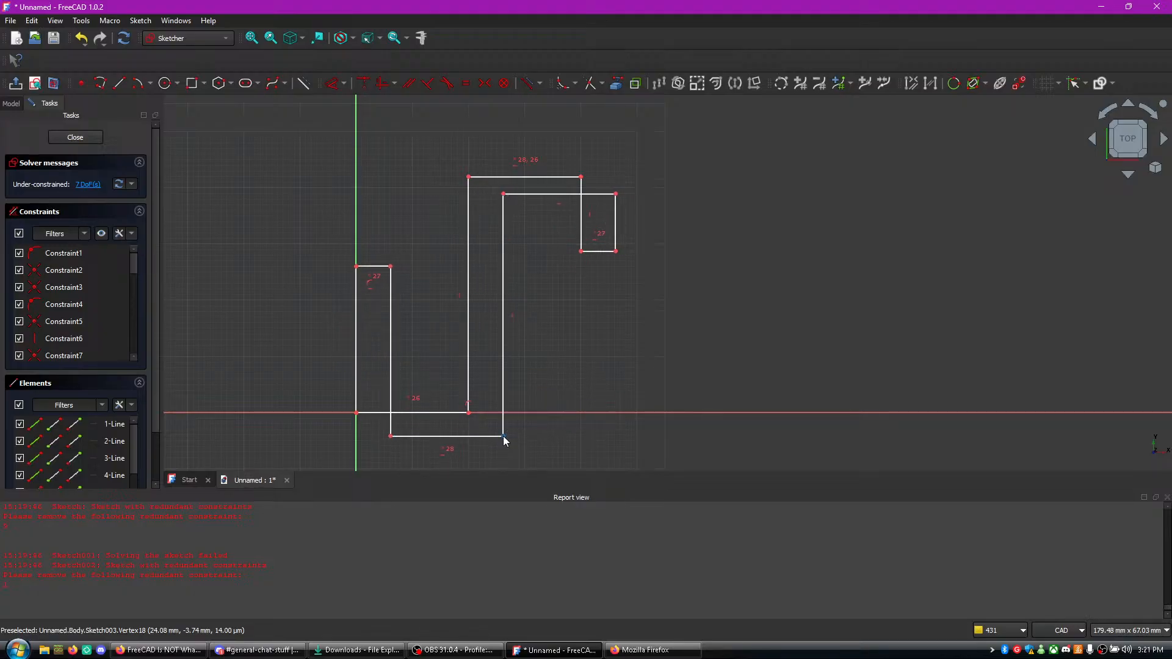
key(ctrl+z)
key(ctrl+z)
key(ctrl+z)
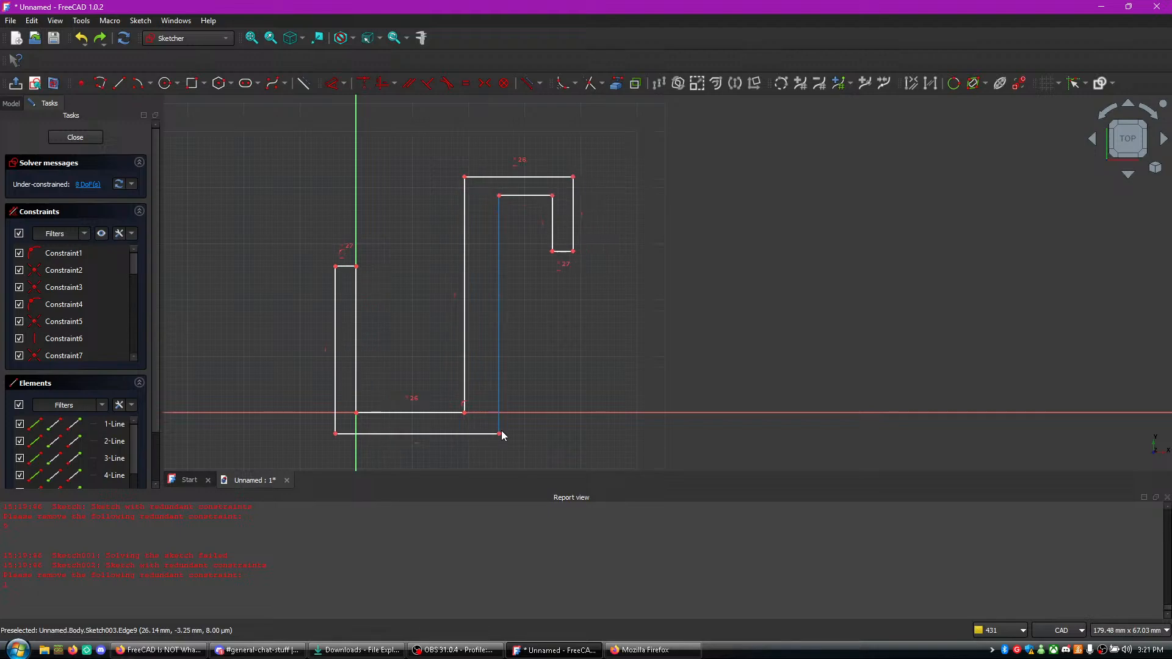
- Try an equal constraint between the inner bottom edge and the hook's inner top edge, shift the stem's upper corner, and undo the changes
click(413, 413)
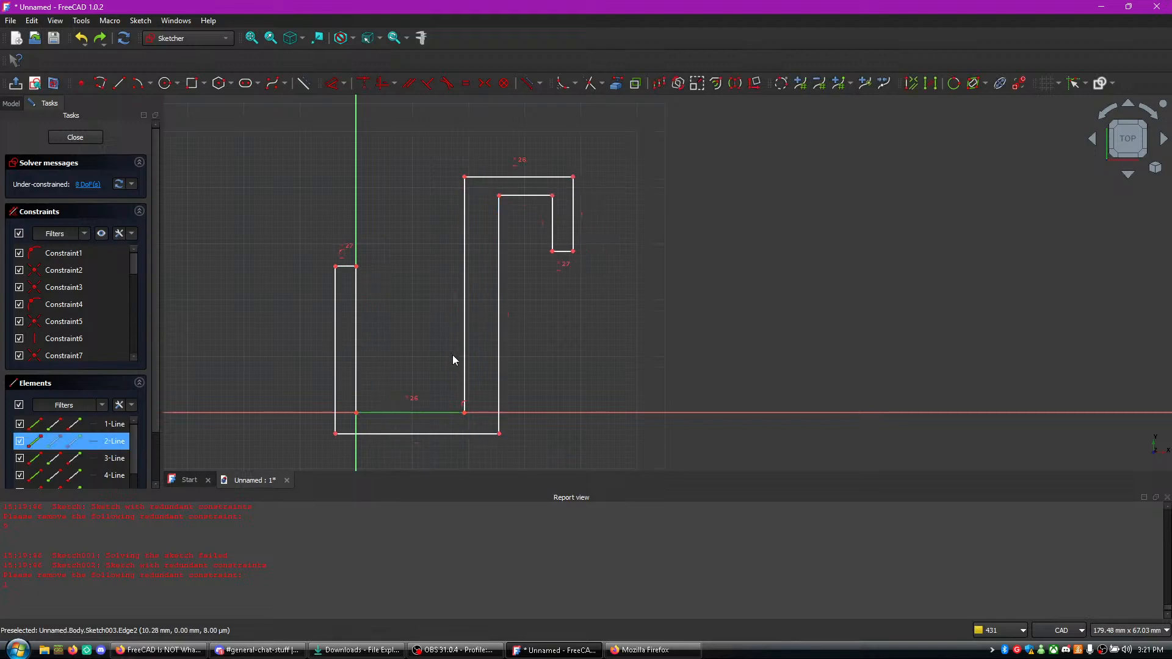
click(534, 199)
key(e)
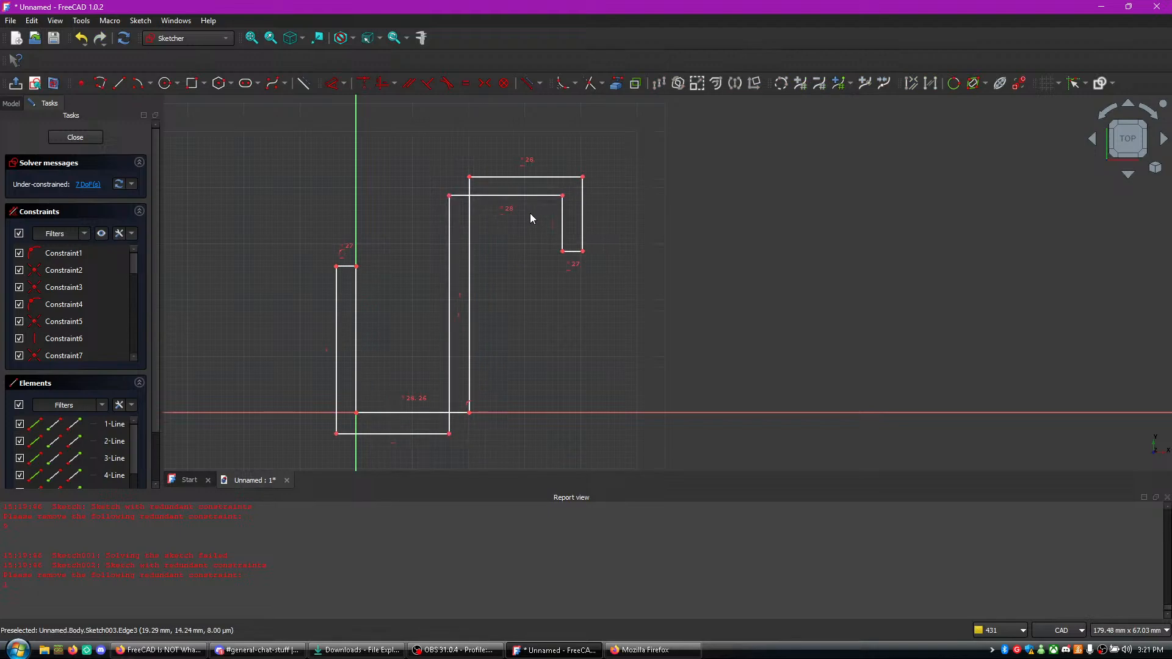
drag(451, 197, 488, 197)
key(ctrl+z)
key(ctrl+z)
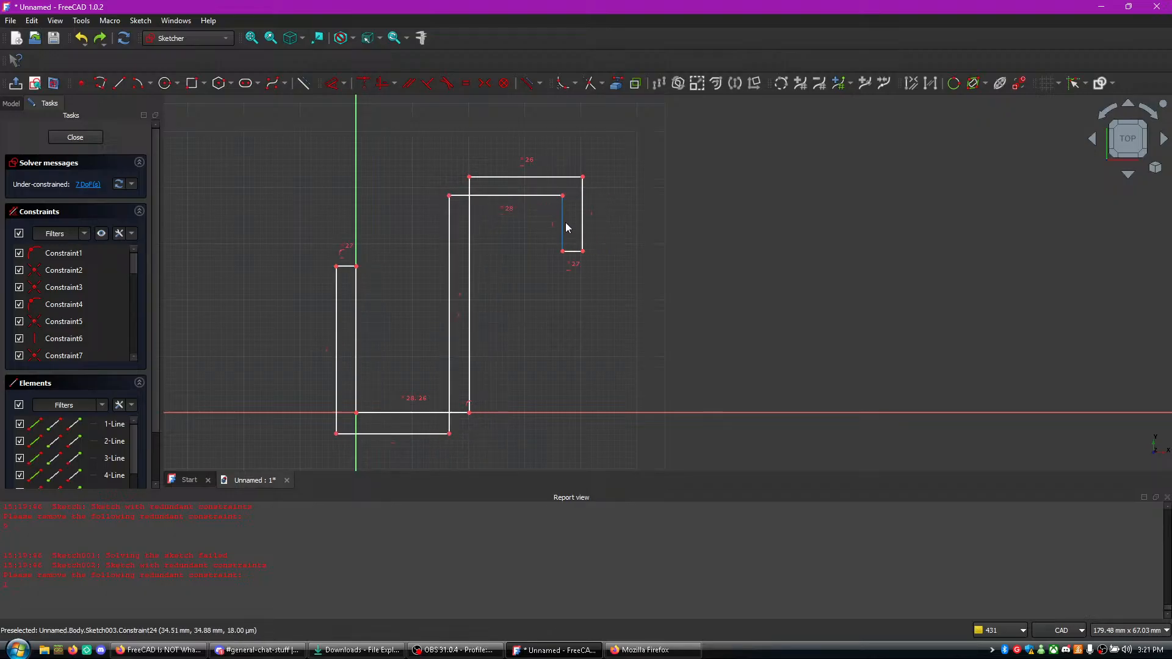
- Try an equal constraint between the hook's outer top edge and the inner bottom edge on the horizontal axis
click(531, 177)
click(409, 413)
key(e)
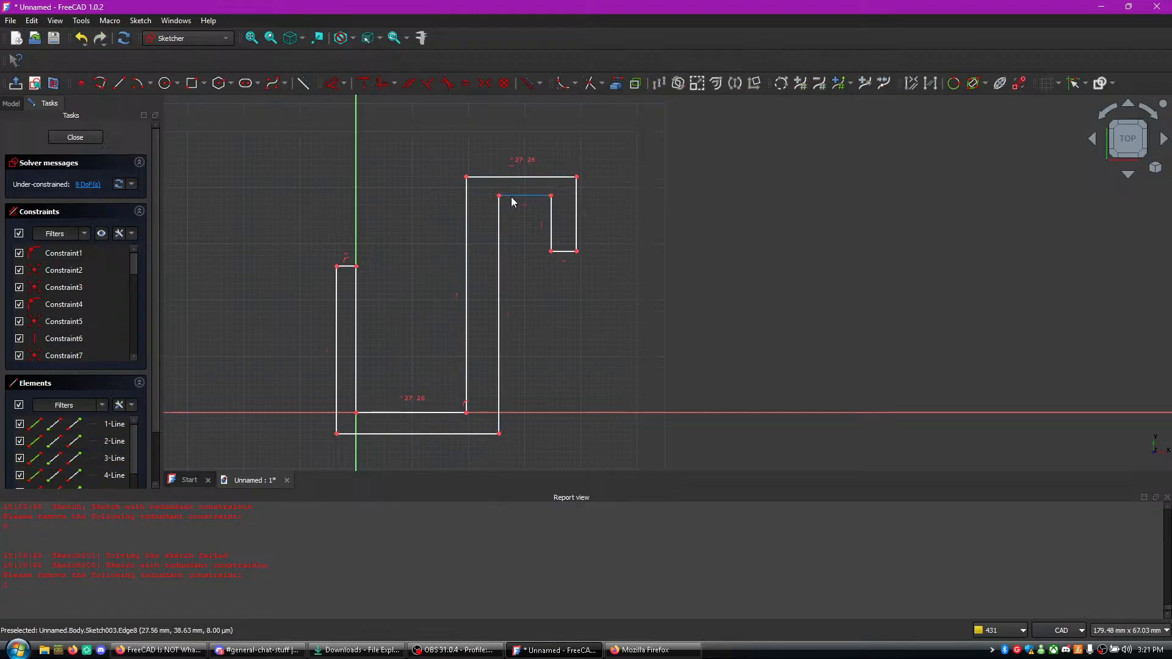
- Undo the remaining equal constraints on the hook profile
click(537, 196)
click(422, 434)
key(ctrl+z)
drag(423, 433, 426, 433)
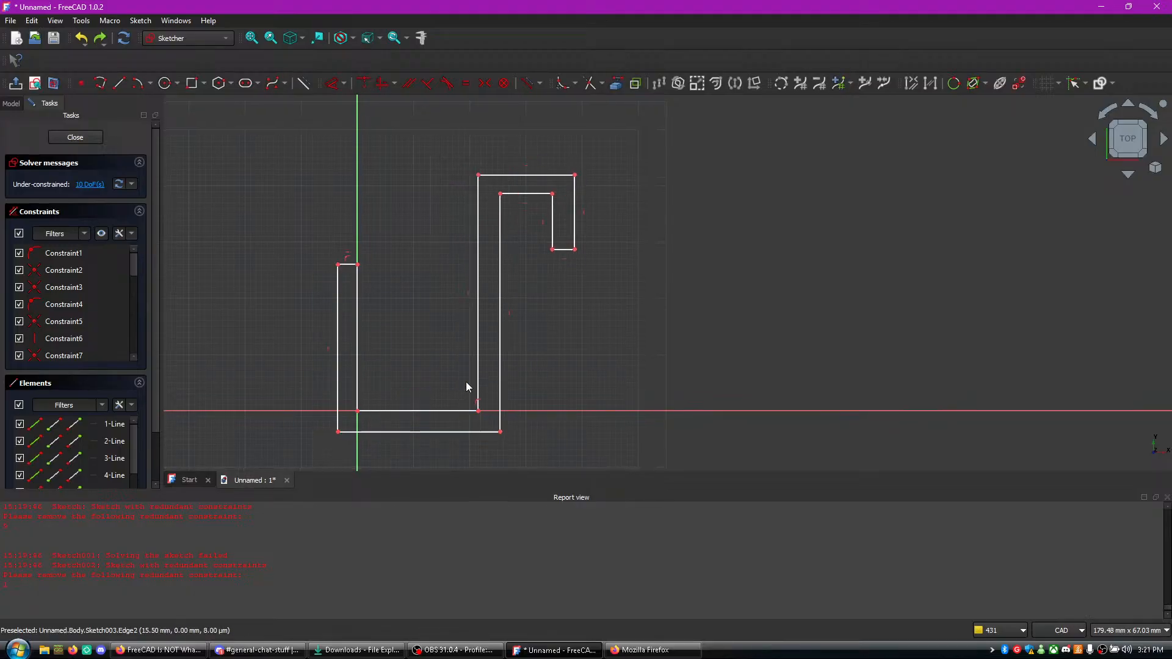
- Switch to the tutorial video, rewind and pause it at 3:01 to review which edges get equal constraints, and return to FreeCAD
click(159, 650)
click(542, 649)
click(542, 650)
click(635, 653)
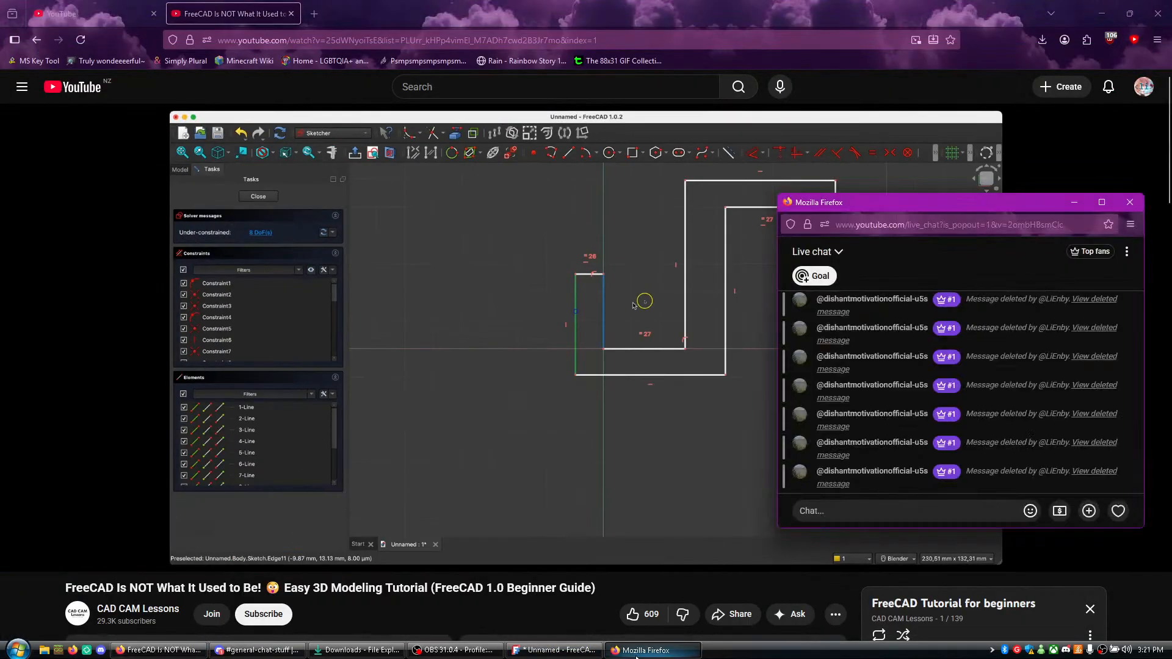
click(621, 593)
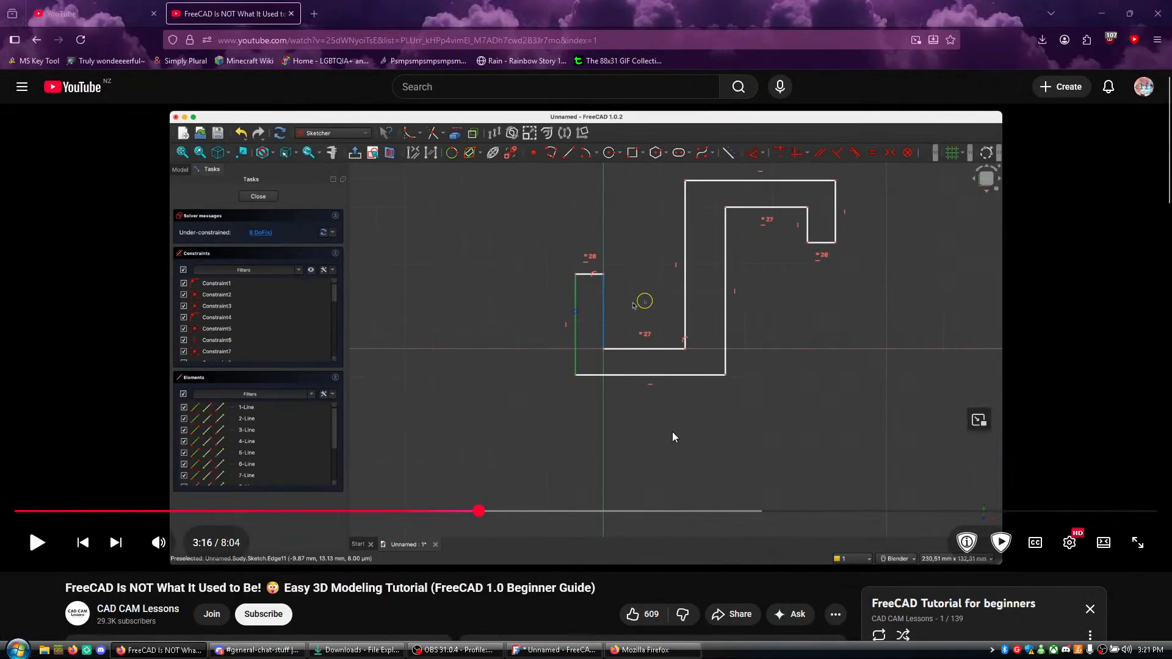
key(j)
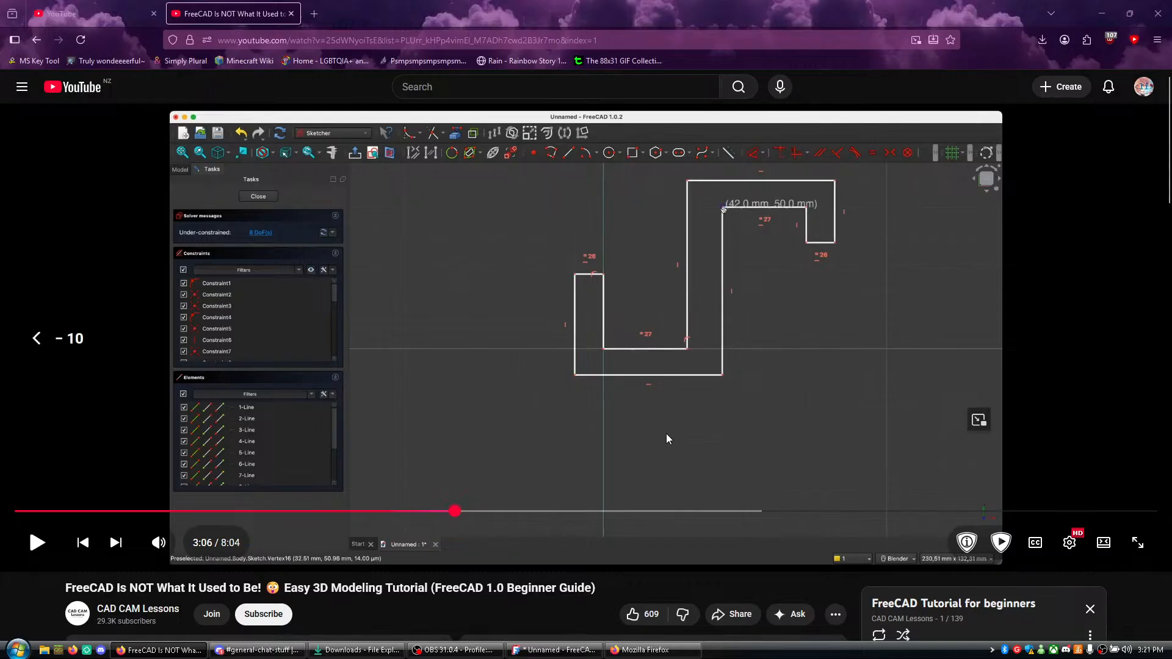
key(j)
key(k)
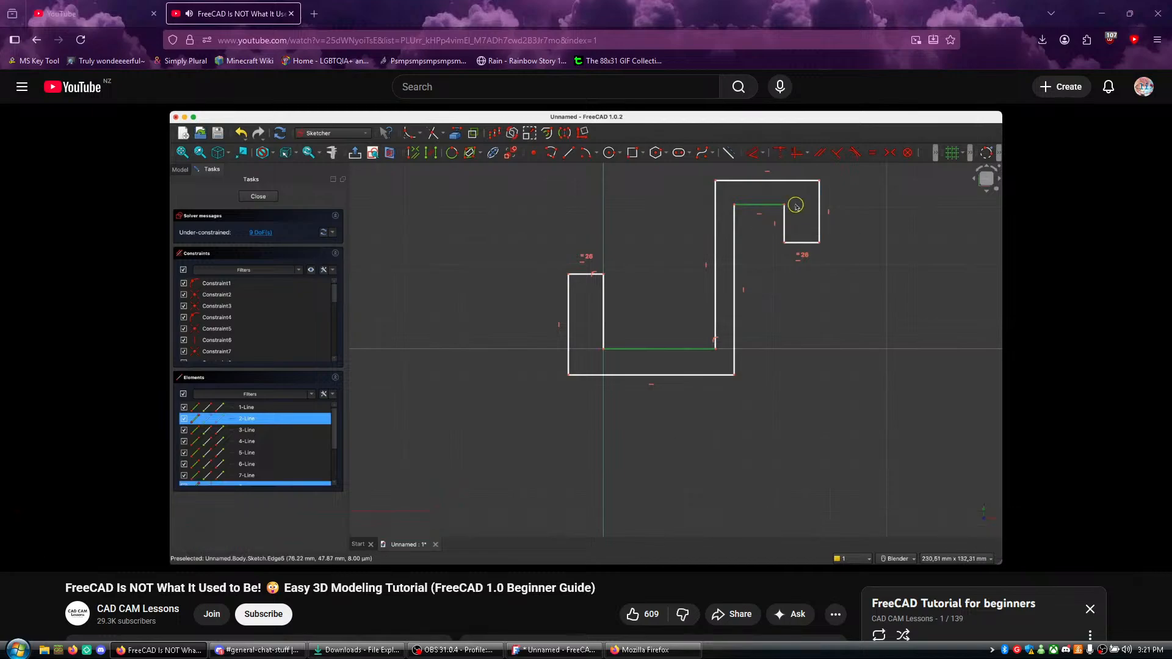
key(k)
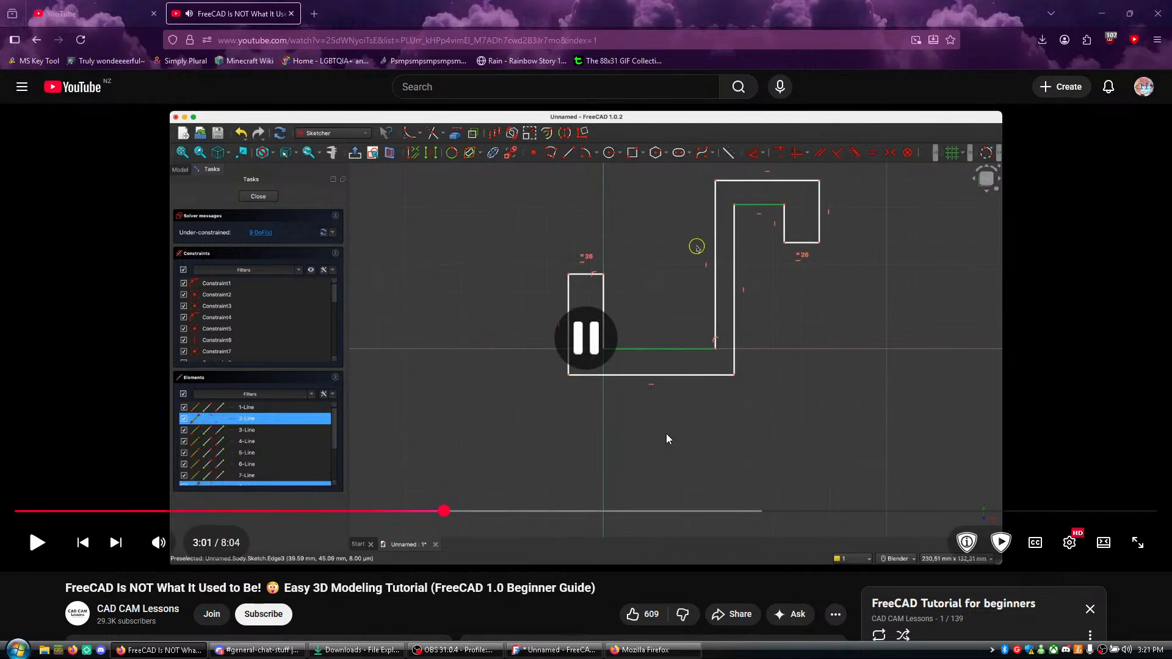
key(alt+Tab)
key(alt+Tab)
key(alt+Tab)
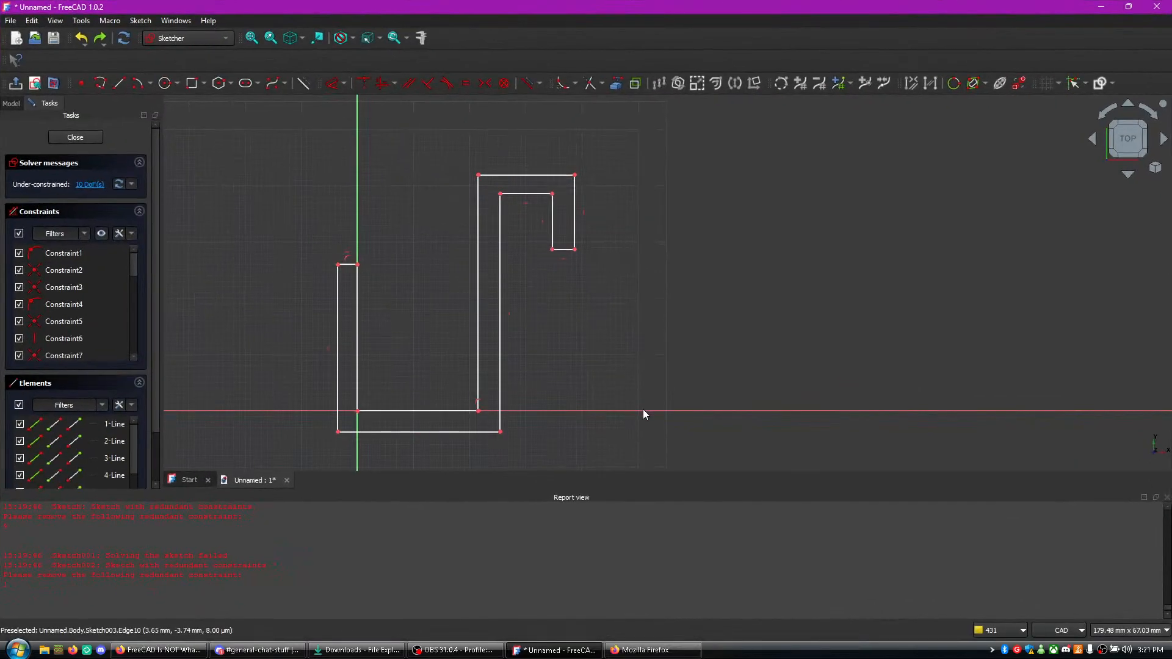
- Undo the recent sketch changes back to the stage where the left arm's top is still open
key(ctrl+z)
key(ctrl+z)
click(643, 410)
right_click(642, 410)
click(623, 391)
key(ctrl+z)
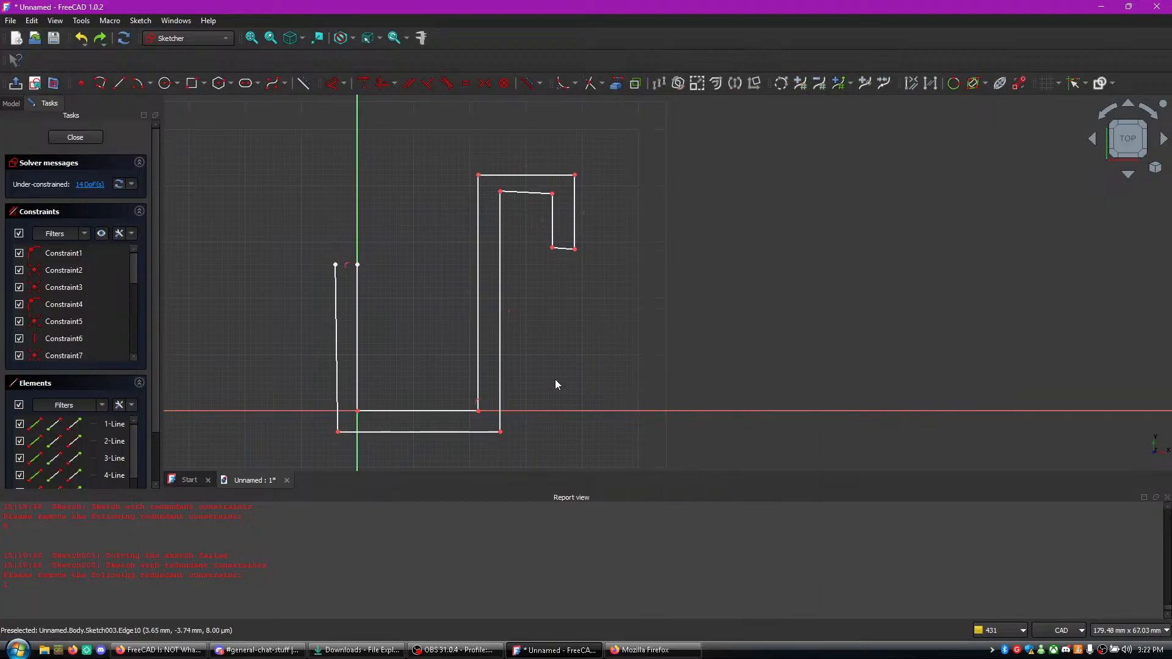
- Draw a line between the left arm's two open upper endpoints to close the profile
click(119, 83)
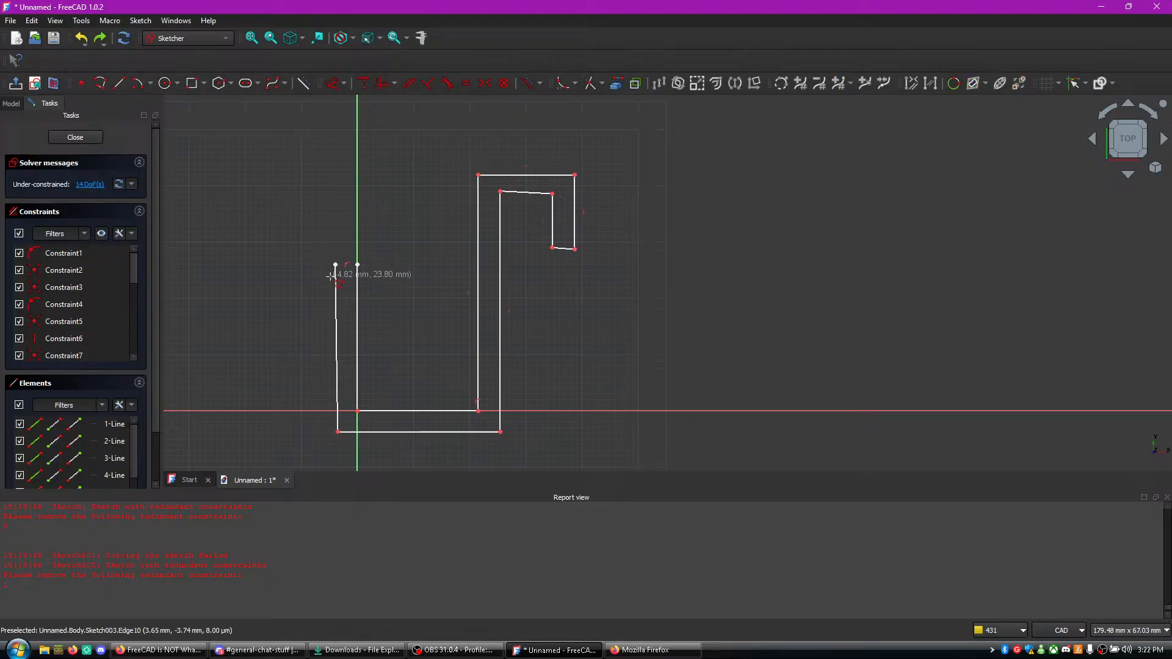
click(357, 264)
key(Escape)
key(Escape)
scroll(408, 332, up, 1)
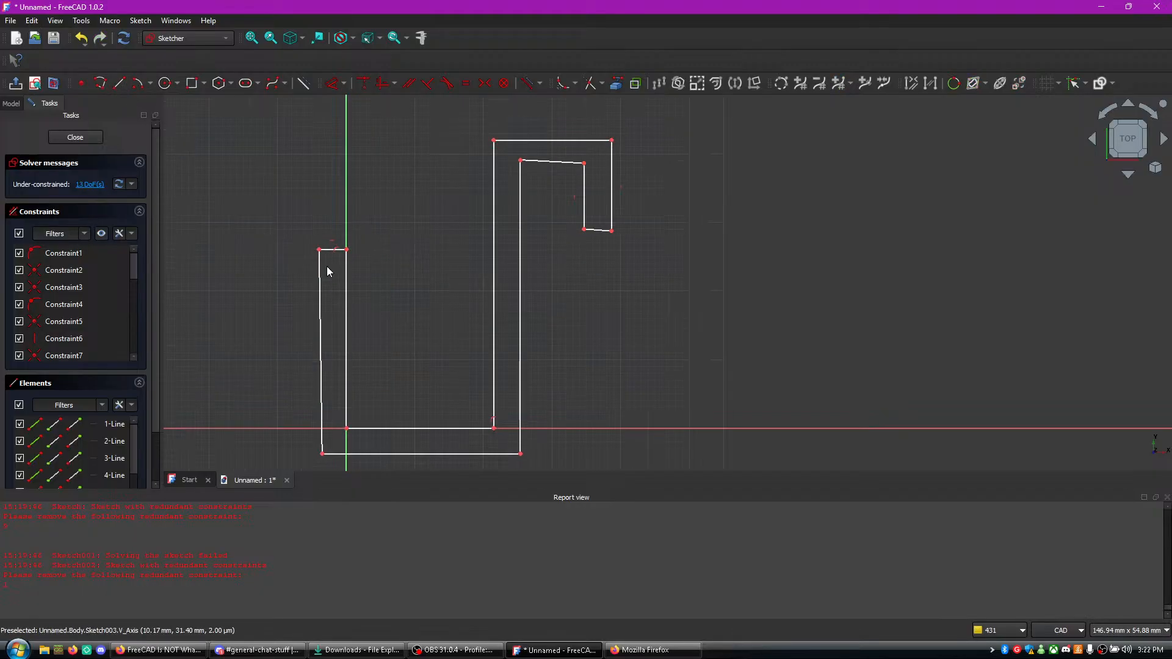
- Constrain the left arm's outer edge vertically, and try the same on the hook tip's inner edge and the right stem edge
click(321, 284)
key(v)
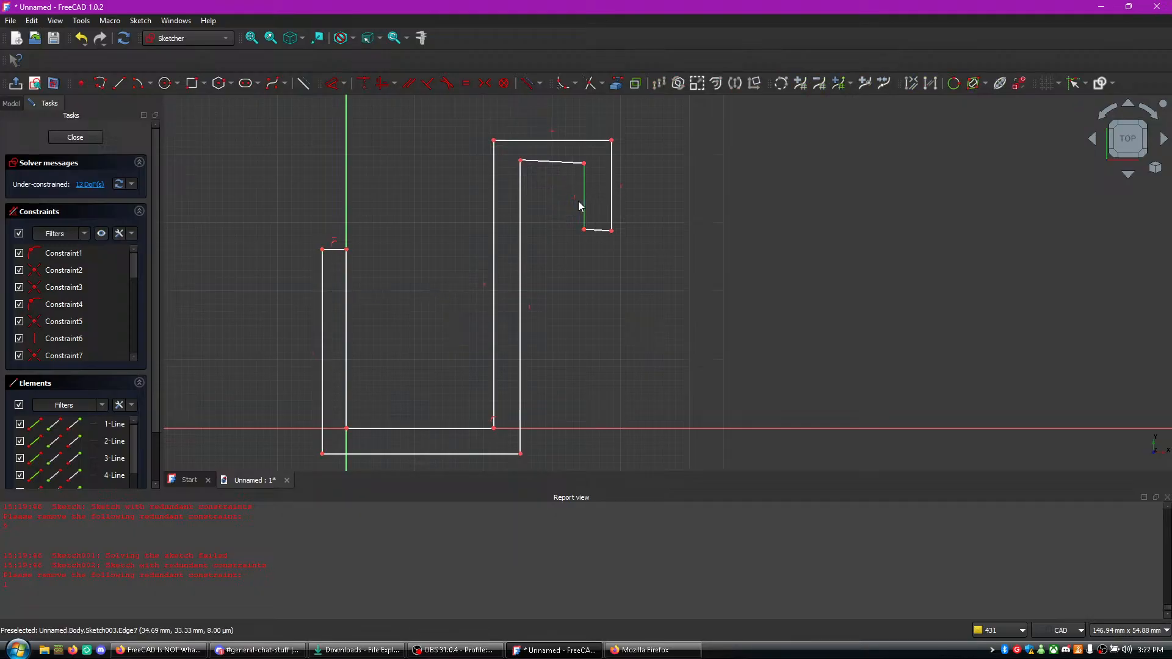
click(582, 200)
key(v)
click(522, 247)
key(v)
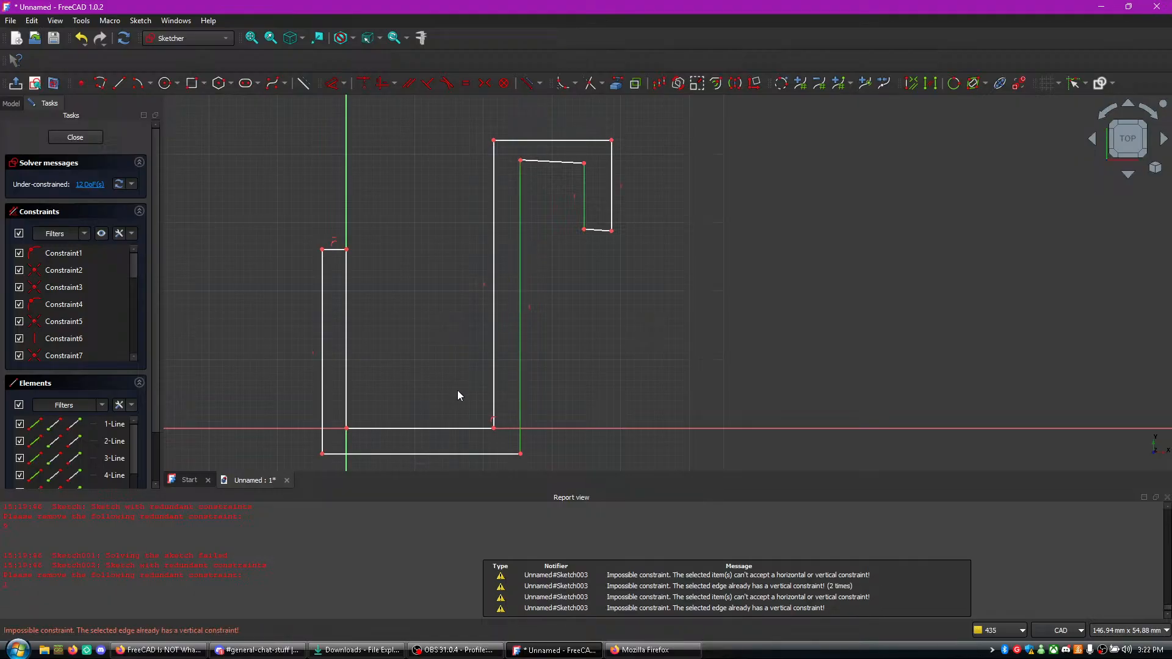
key(v)
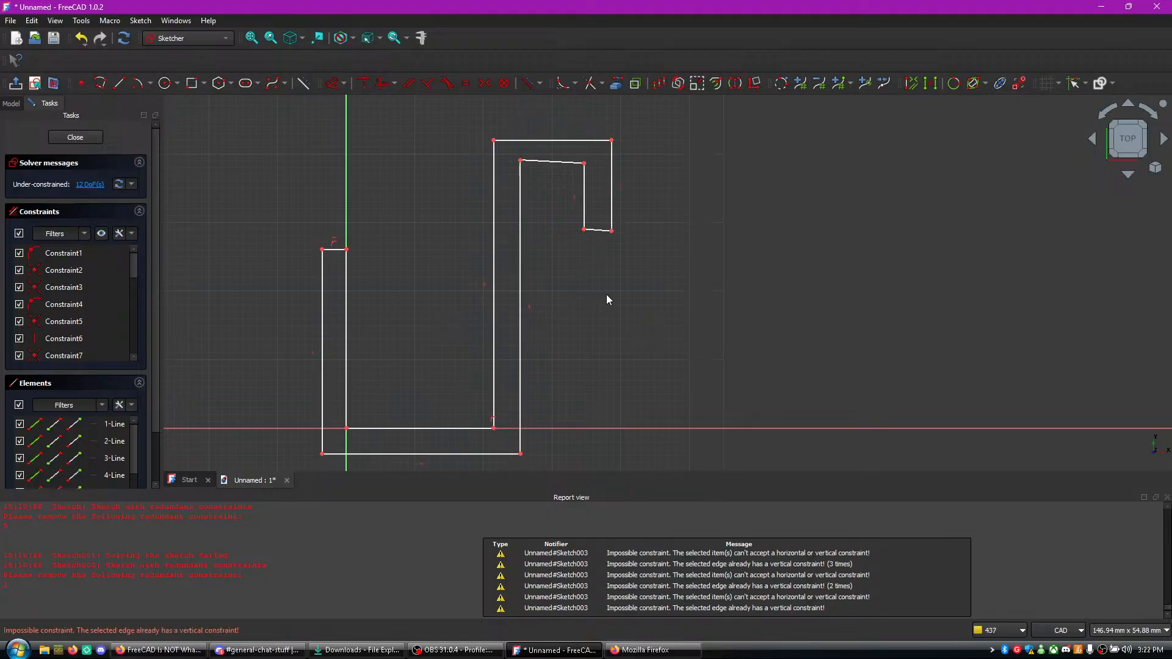
- Apply horizontal constraints to the bottom edge of the hook's tip and the hook's inner top edge
click(589, 231)
key(h)
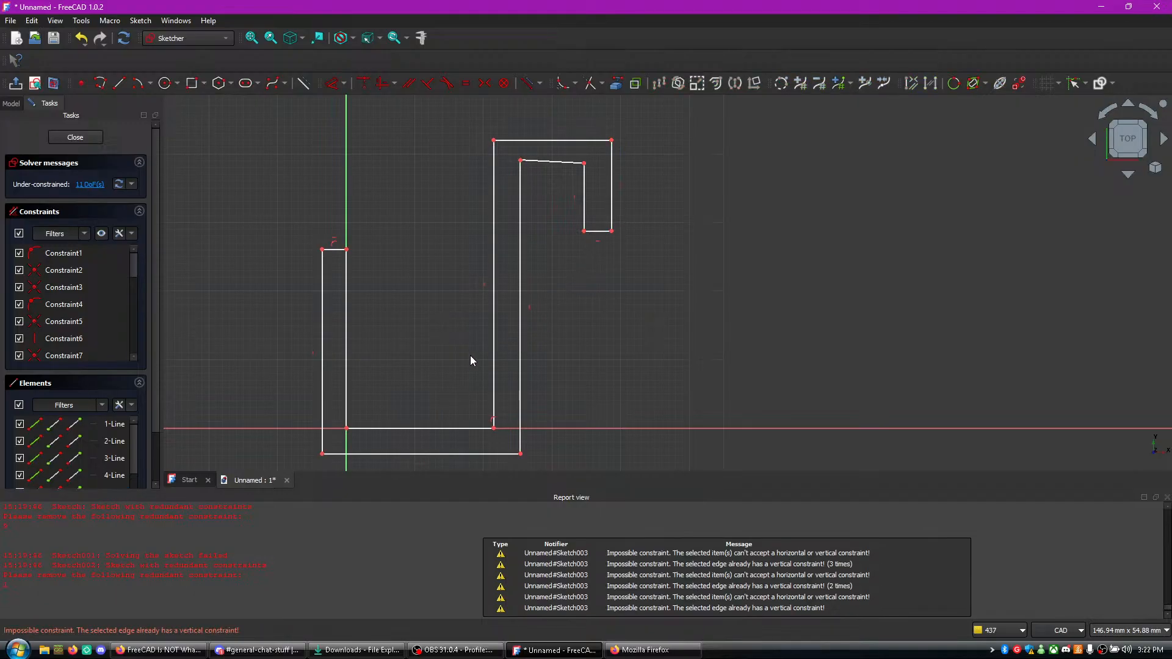
click(540, 162)
key(h)
scroll(345, 248, up, 1)
scroll(345, 248, up, 1)
scroll(452, 262, down, 4)
scroll(461, 244, up, 3)
scroll(474, 276, up, 2)
scroll(474, 276, down, 4)
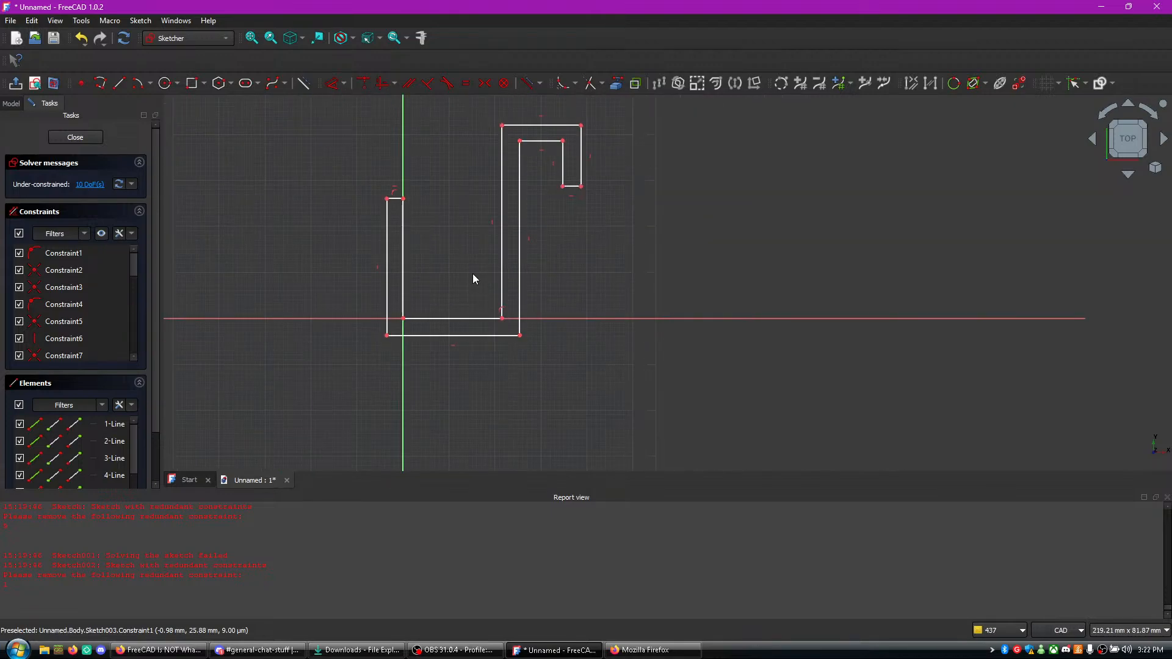
- Apply an equal constraint between the inner bottom edge and the hook's inner top edge, and move the hook's inner corner inside the outer edge
key(alt+Tab)
key(Tab)
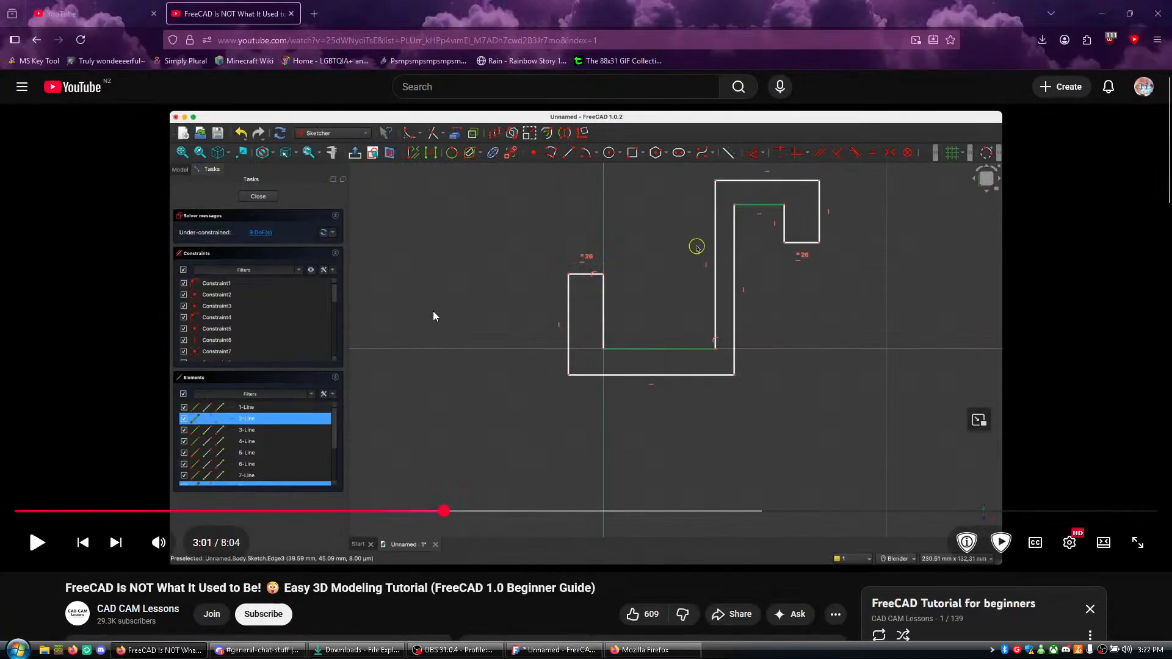
key(alt+Tab)
key(Tab)
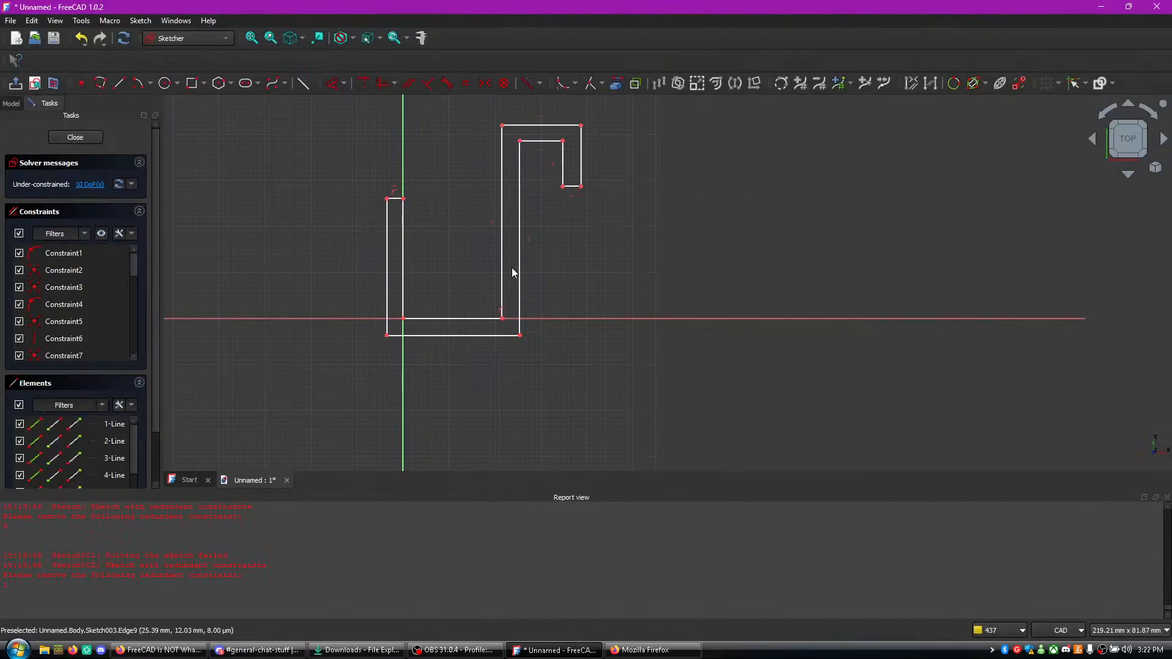
click(460, 318)
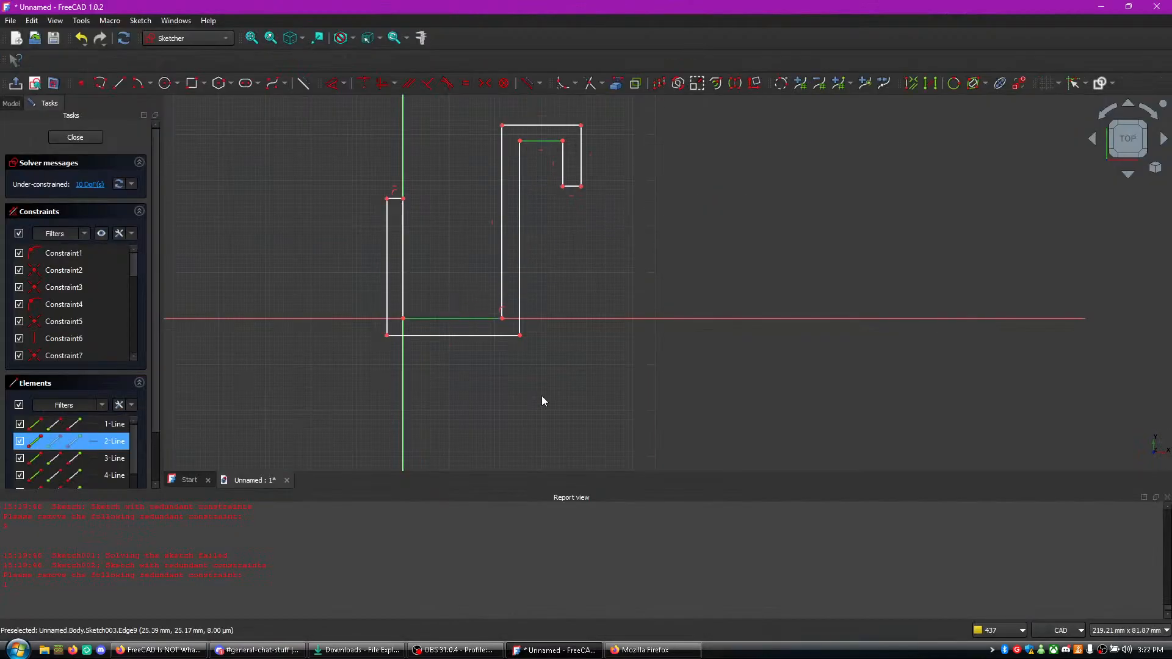
key(e)
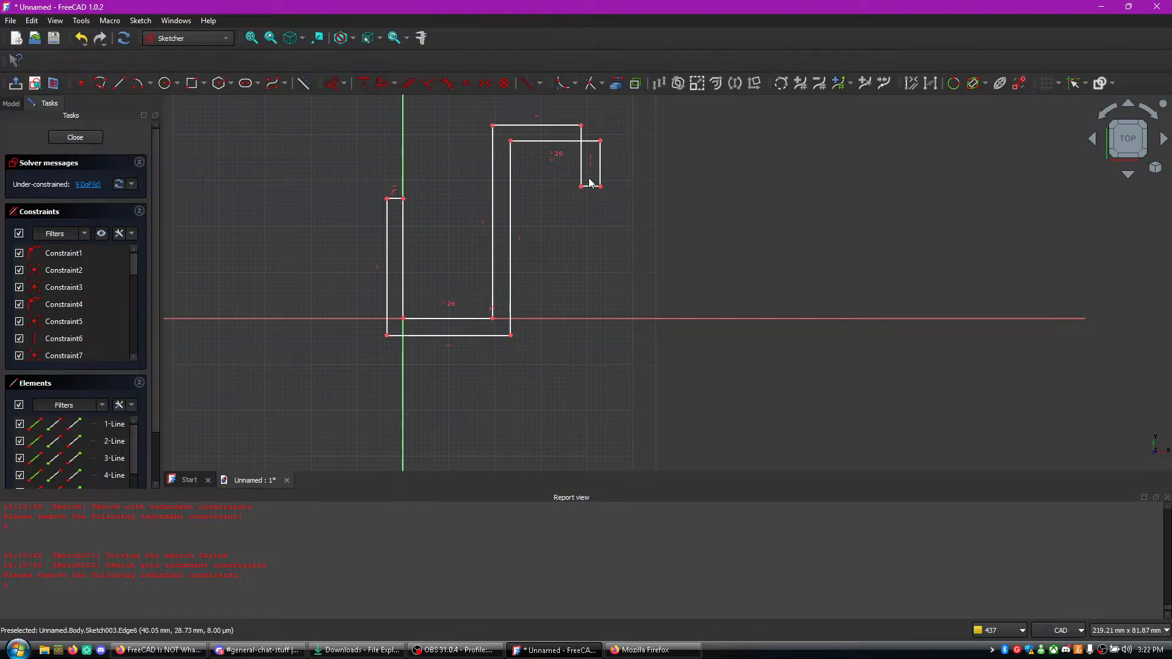
key(alt+Tab)
- Rewind the tutorial video and watch up to 2:50 which edges are selected for the first equal constraint, and return to FreeCAD
key(alt+Tab)
drag(602, 141, 560, 147)
key(alt+Tab)
key(alt+Tab)
key(Tab)
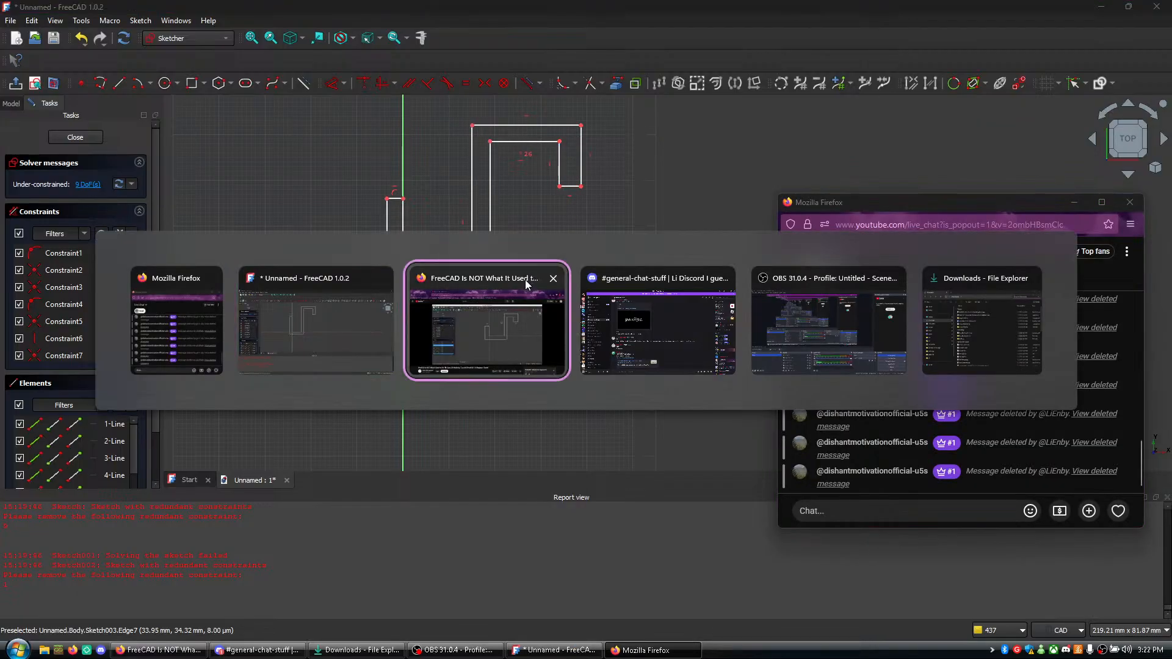
key(j)
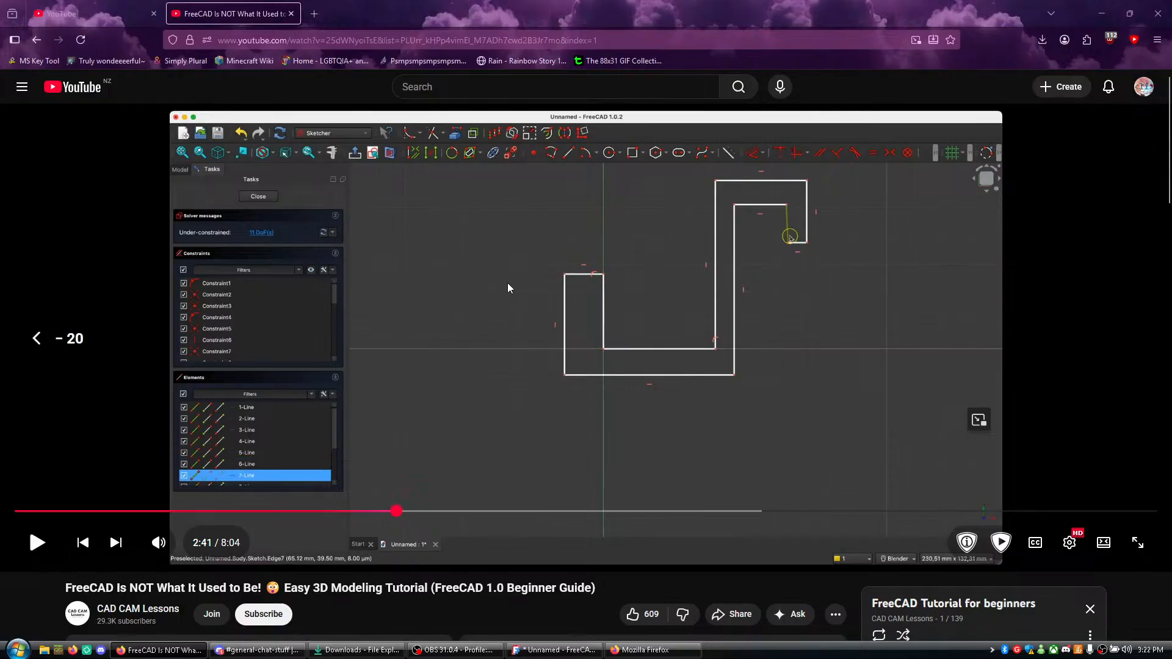
key(j)
key(k)
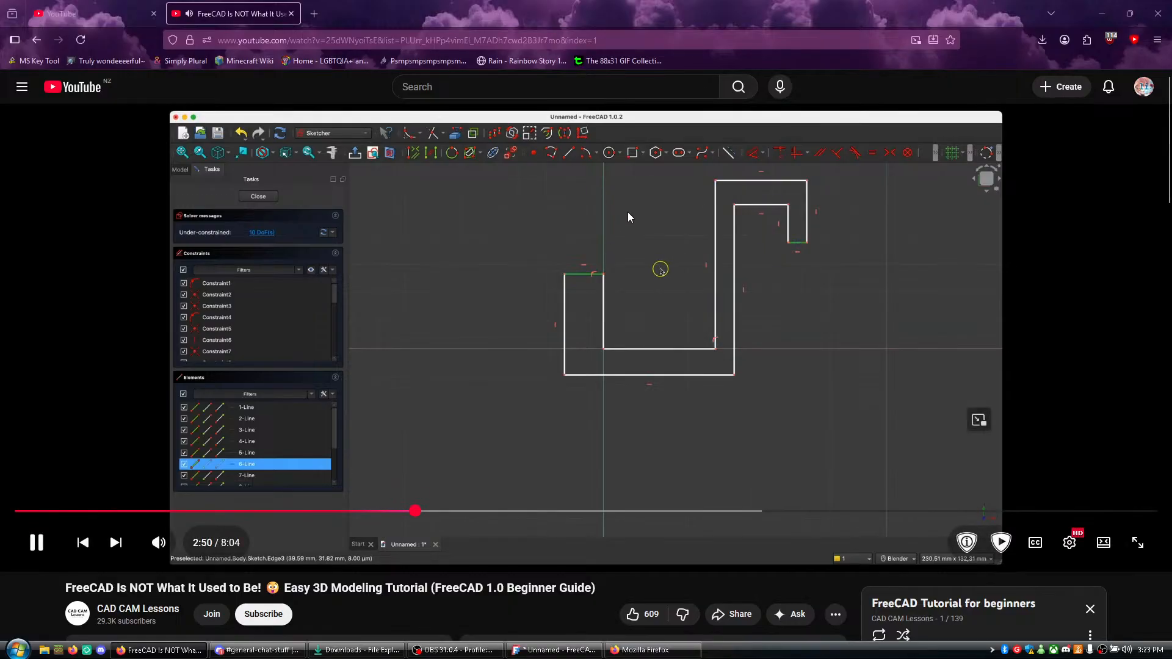
click(628, 231)
key(alt+Tab)
key(alt+Tab)
key(Tab)
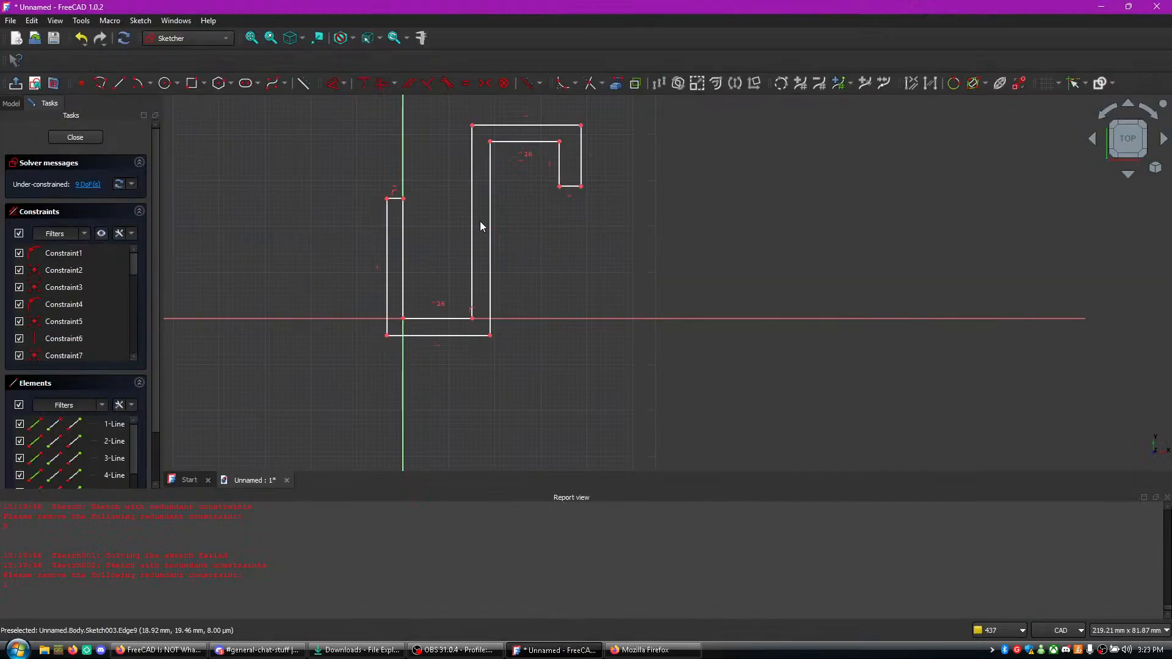
- Apply an equal constraint between the left arm's top edge and the bottom edge of the hook's tip
click(393, 200)
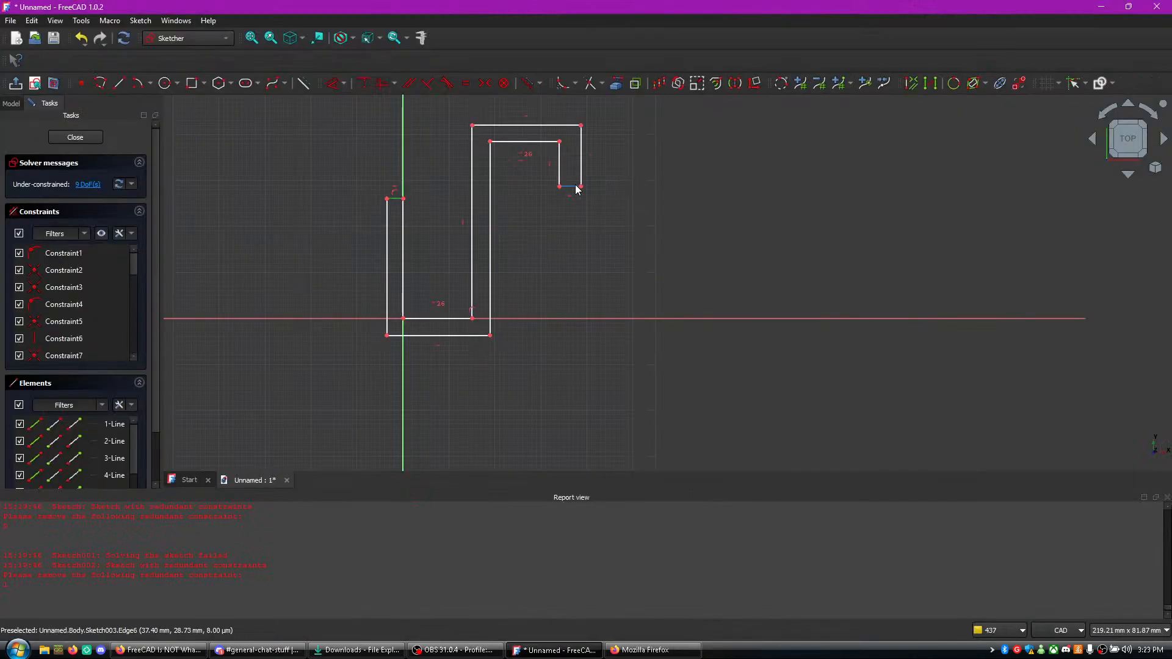
key(e)
scroll(606, 240, up, 3)
scroll(565, 239, down, 1)
mouse_move(550, 242)
middle_down()
mouse_move(582, 333)
mouse_move(739, 309)
middle_up()
scroll(717, 296, up, 2)
scroll(715, 295, down, 3)
scroll(652, 292, up, 2)
scroll(636, 257, up, 2)
scroll(636, 256, down, 2)
middle_drag(657, 255, 673, 195)
scroll(687, 265, up, 2)
scroll(686, 265, down, 2)
mouse_move(686, 265)
middle_down()
mouse_move(712, 385)
mouse_move(699, 242)
middle_up()
- Watch the tutorial video to see which remaining edges are paired for equal constraints, pause it, and return to FreeCAD
key(alt+Tab)
key(alt+Tab)
key(Tab)
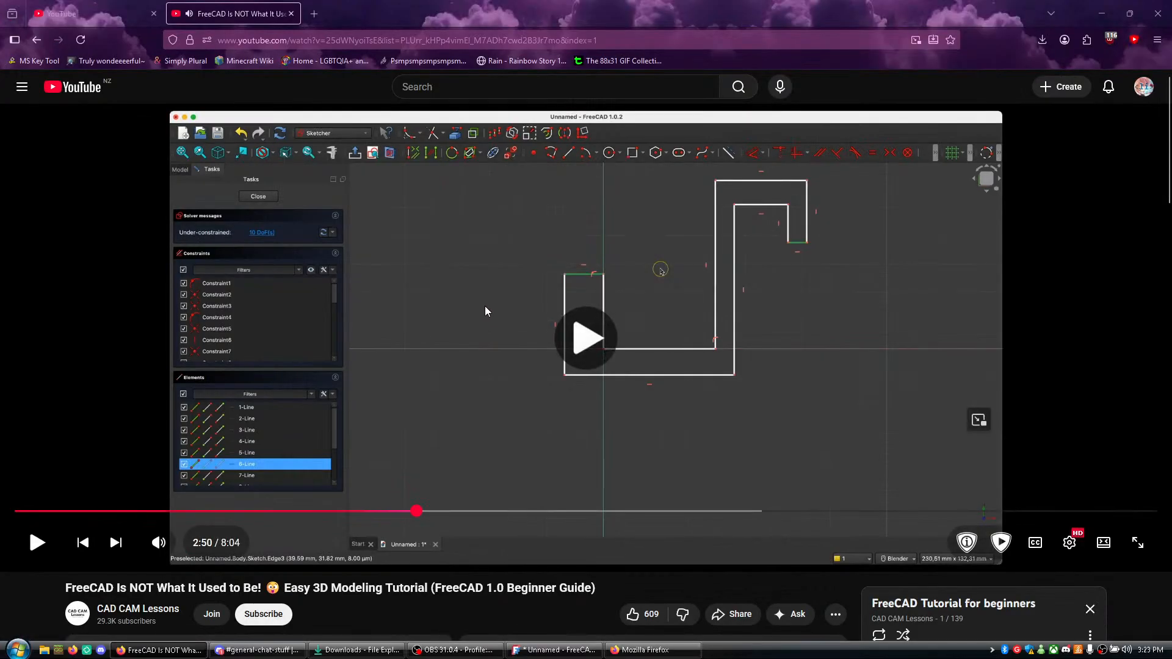
click(488, 309)
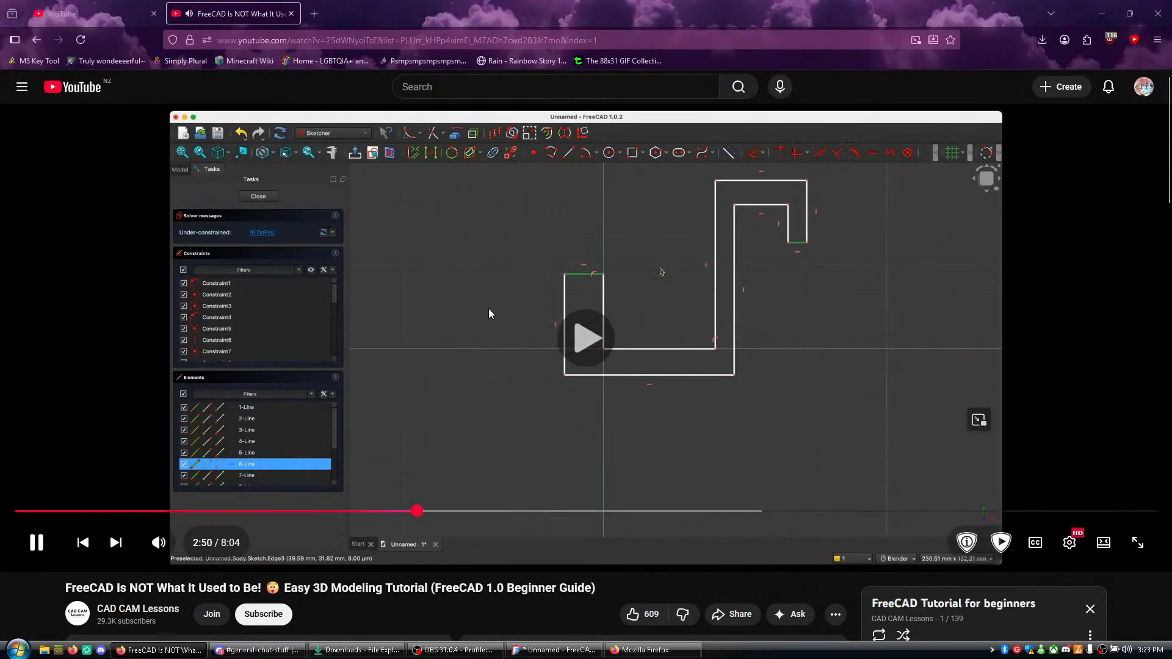
right_click(489, 309)
click(443, 589)
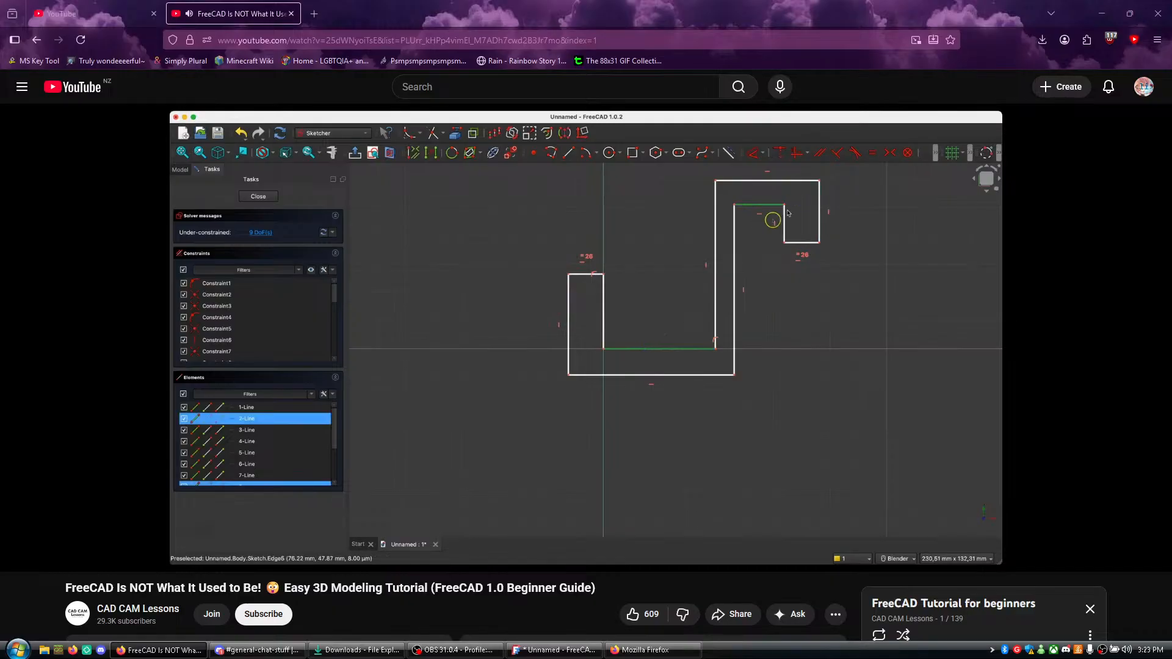
click(617, 376)
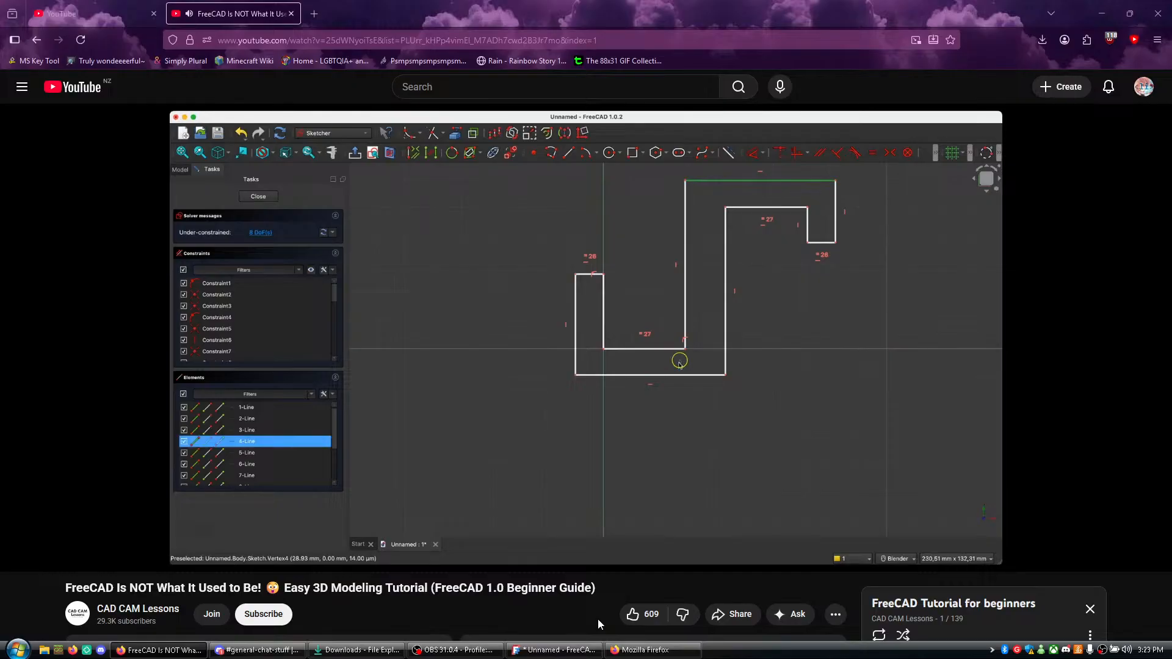
click(603, 450)
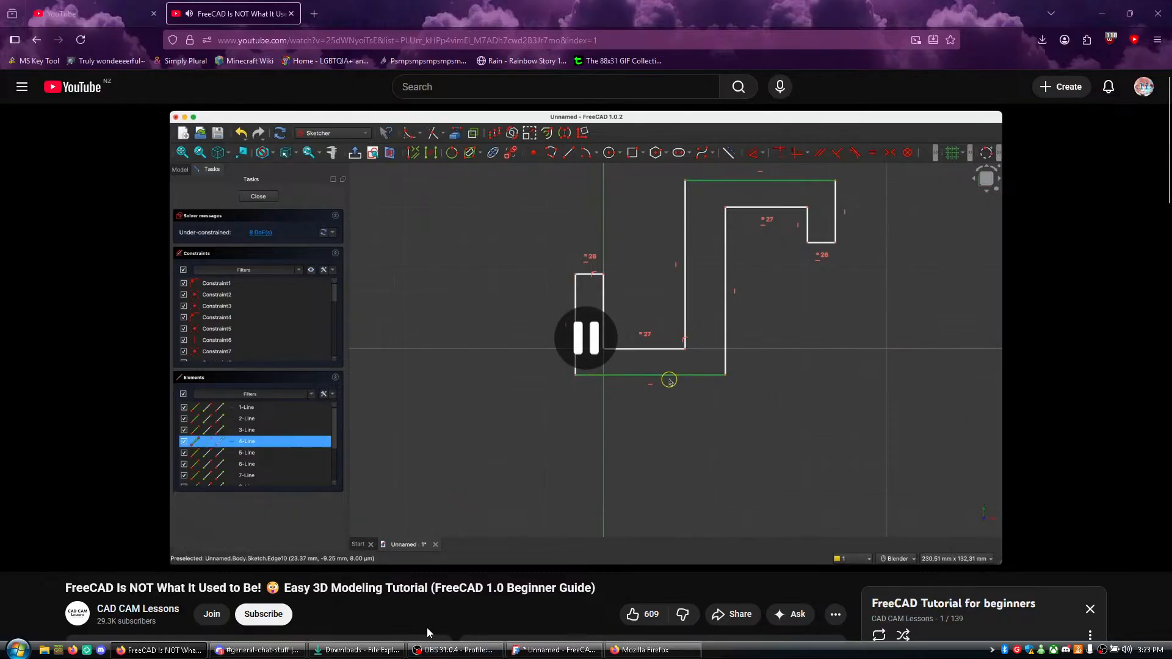
click(554, 650)
scroll(805, 300, down, 2)
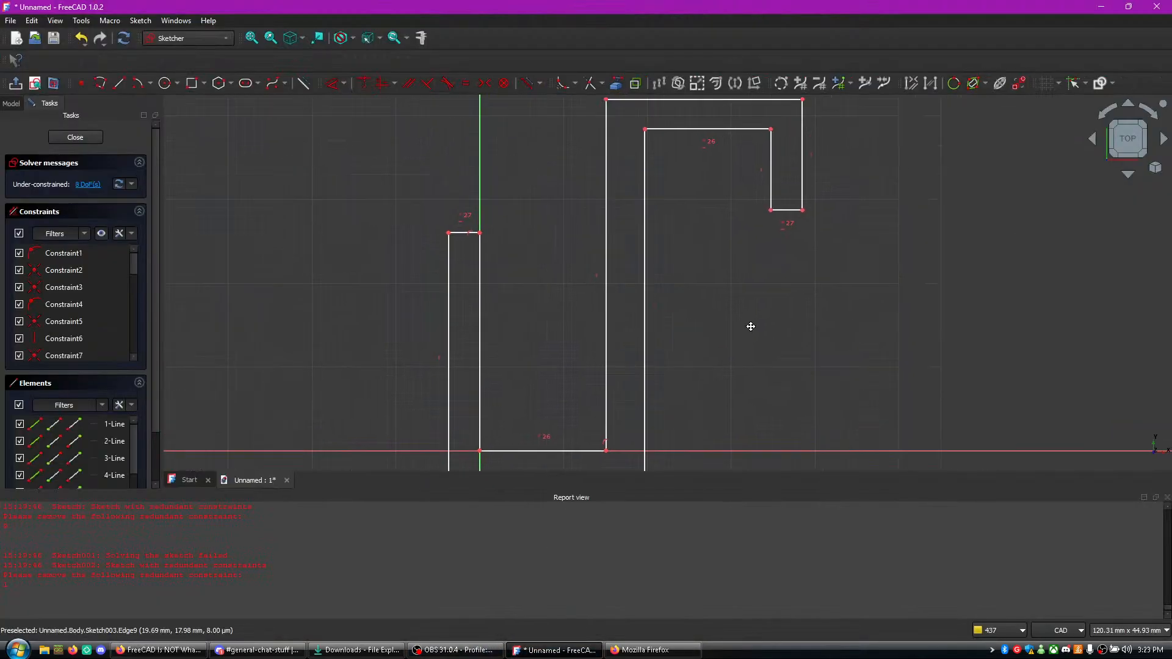
- Apply an equal constraint between the hook's outer top edge and the profile's outer bottom edge, and close the sketch
middle_drag(764, 320, 771, 170)
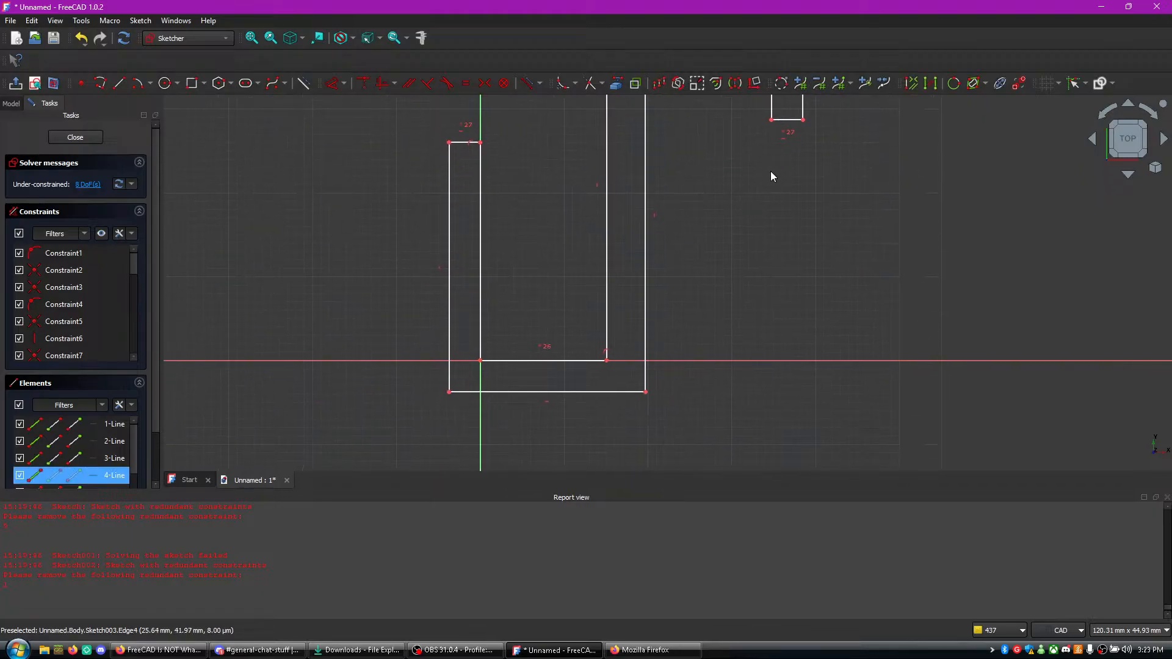
key(h)
scroll(701, 357, up, 1)
scroll(700, 350, down, 4)
scroll(698, 349, up, 4)
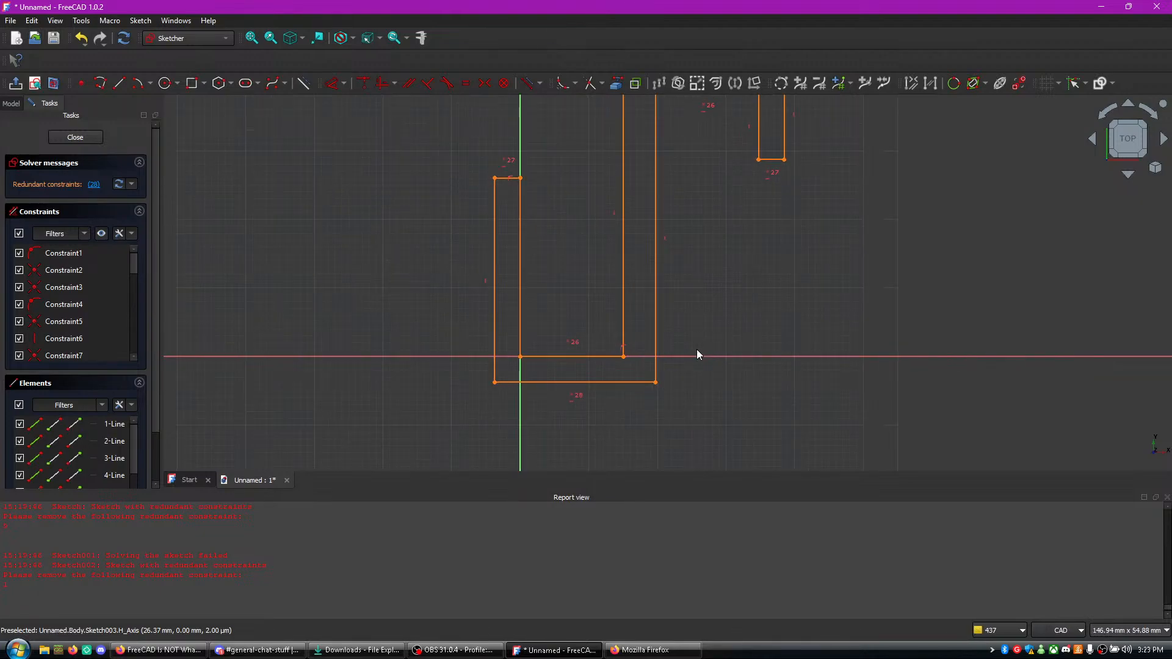
scroll(690, 333, down, 3)
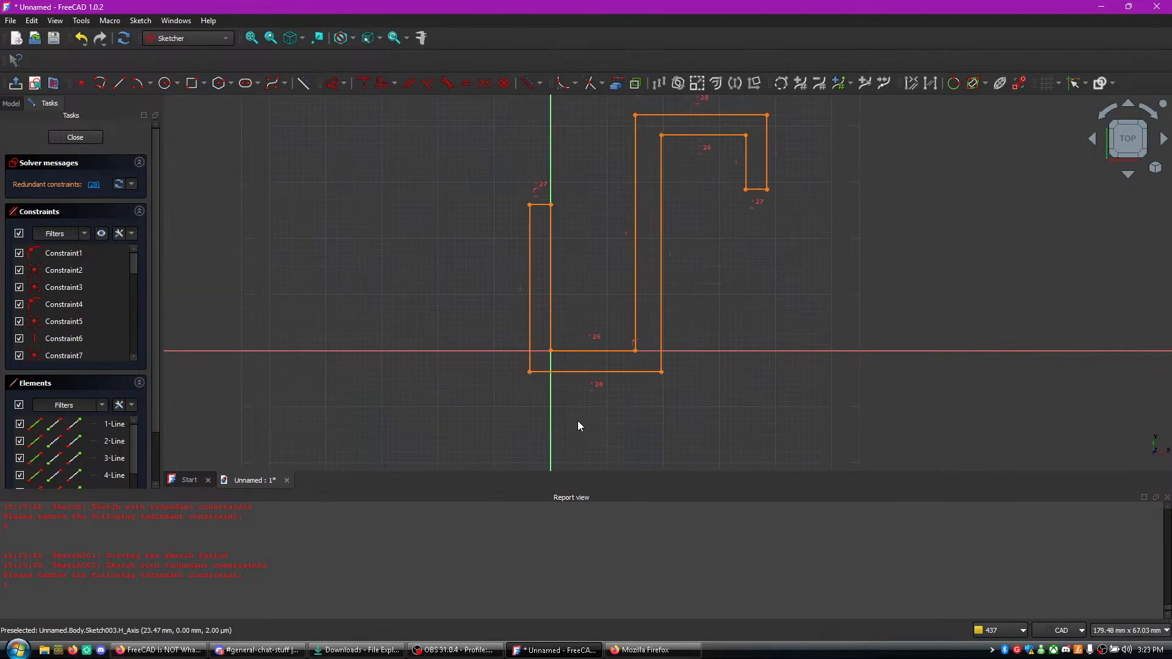
click(599, 373)
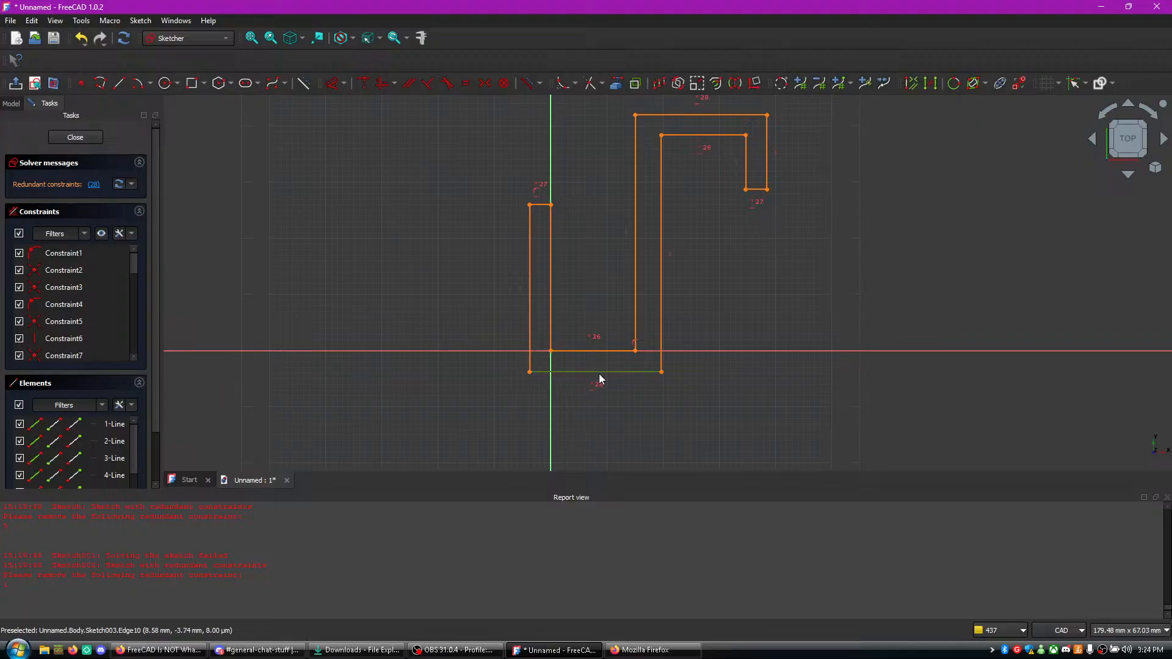
key(p)
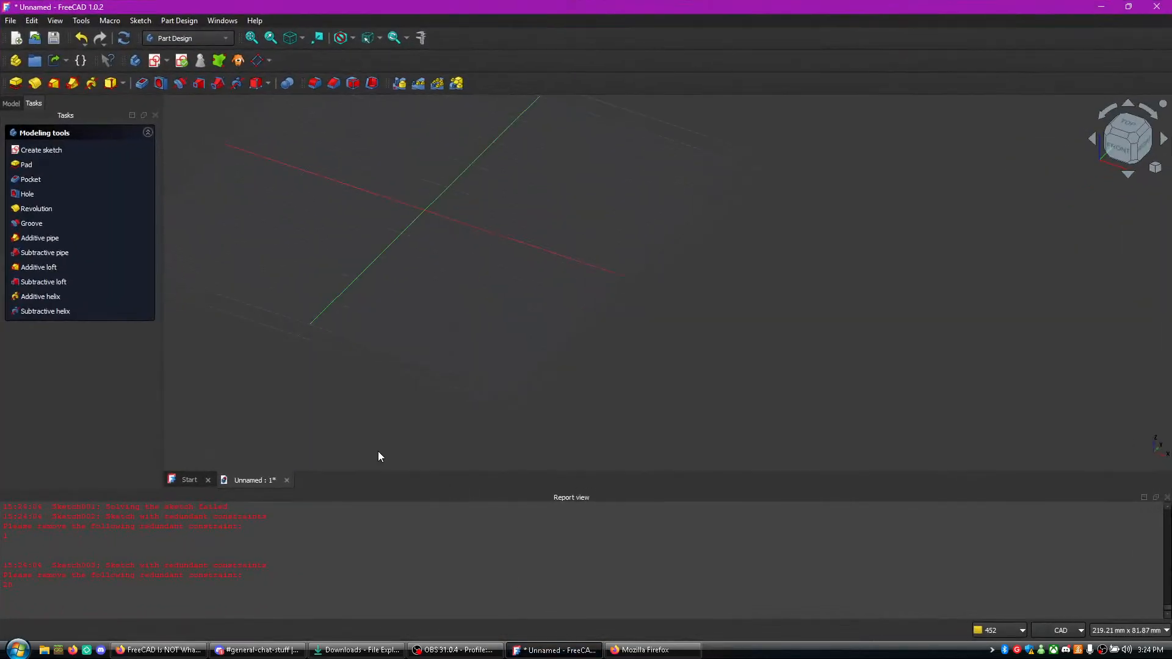
click(216, 40)
click(216, 41)
click(216, 40)
click(216, 40)
click(215, 481)
click(224, 483)
click(214, 41)
click(213, 39)
- Undo several recent changes, redo the last undone change, and open and close the sketch validation tool
click(85, 41)
click(86, 41)
click(85, 42)
click(84, 43)
click(83, 43)
click(84, 43)
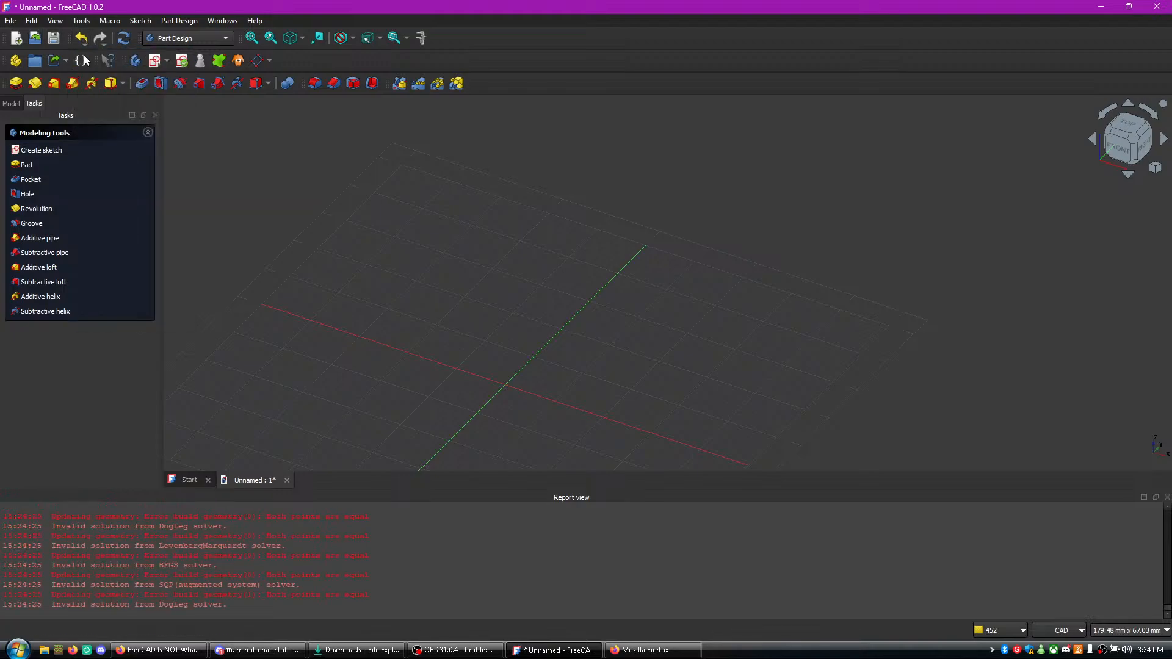
click(98, 38)
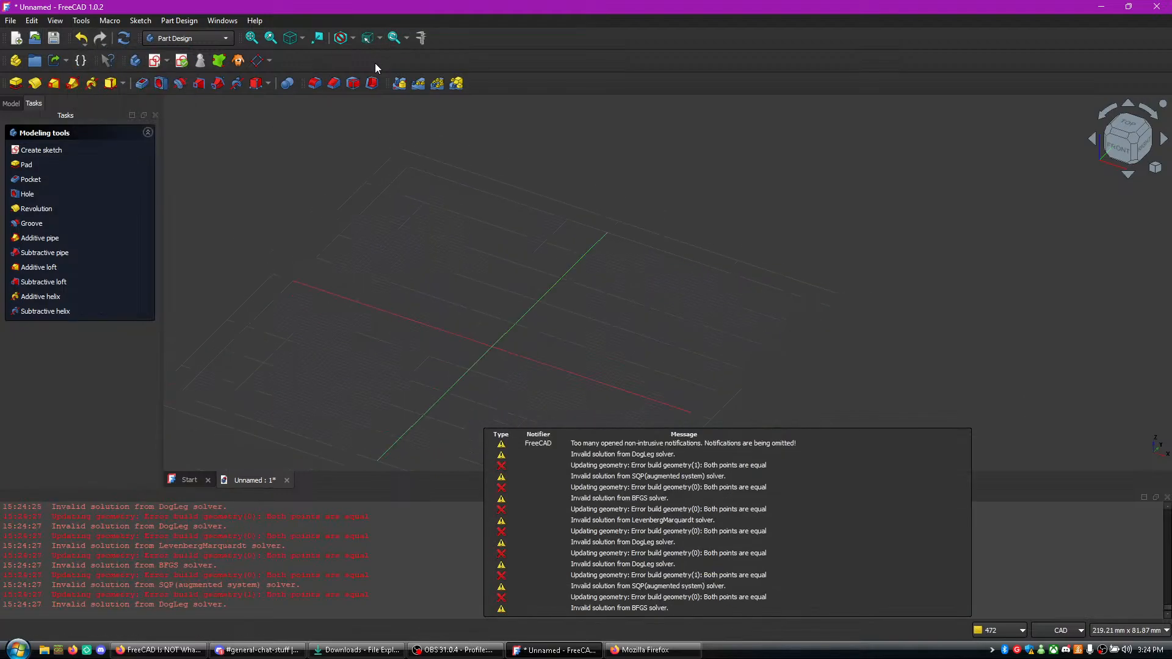
click(182, 62)
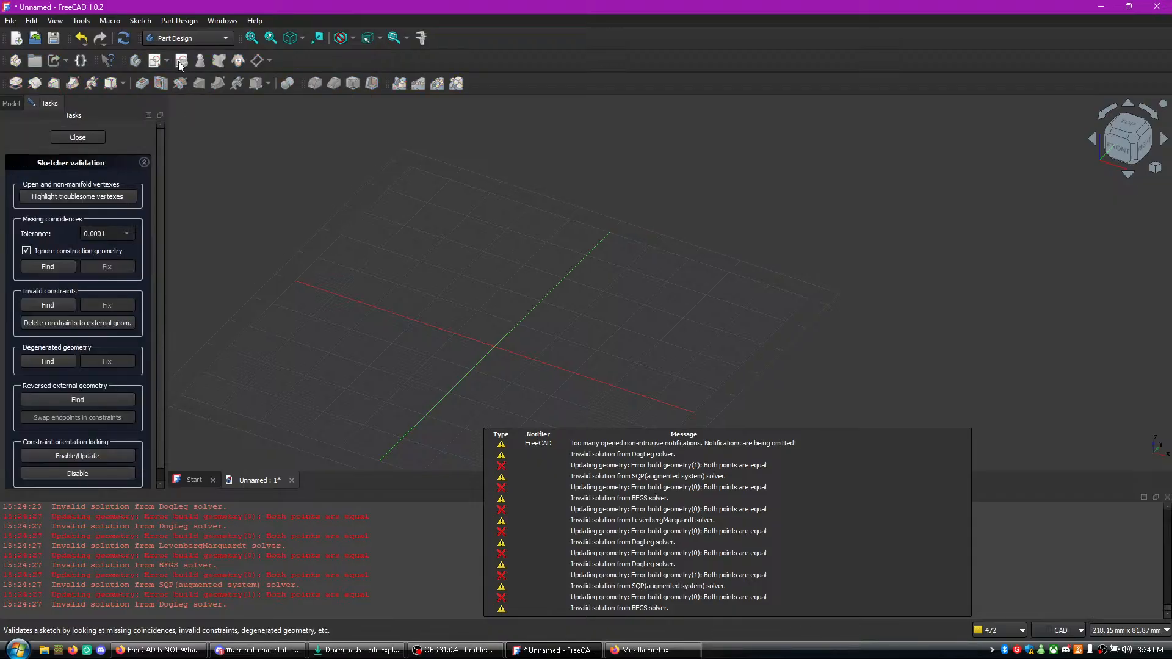
click(86, 137)
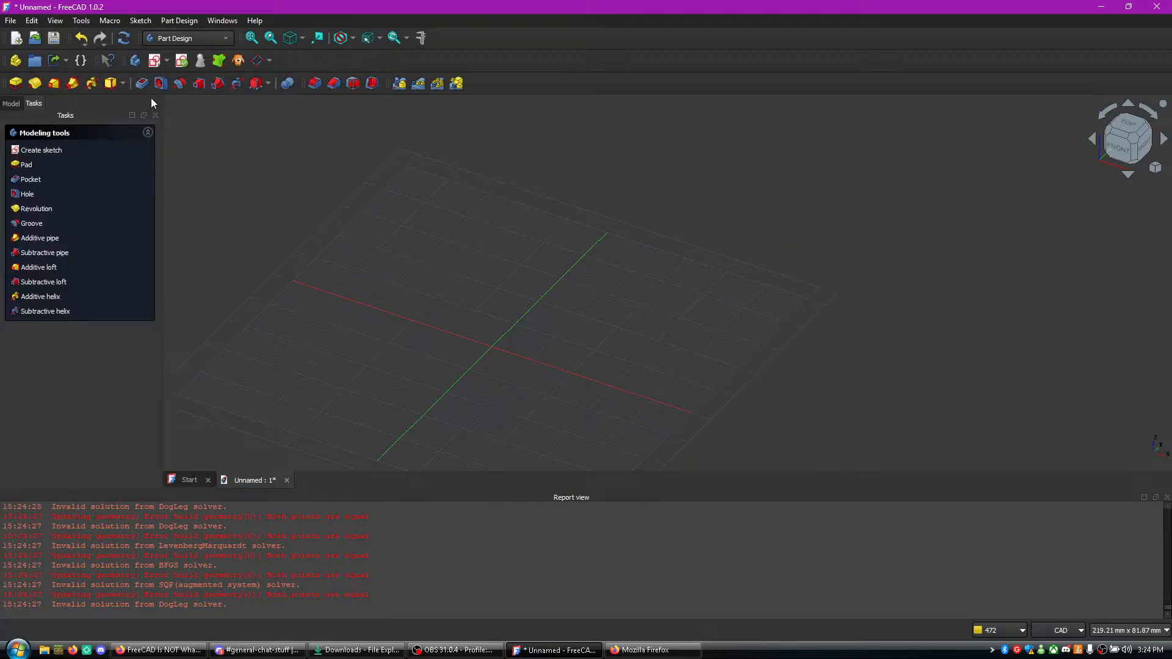
- Create a new sketch on the XY plane
click(155, 64)
click(474, 249)
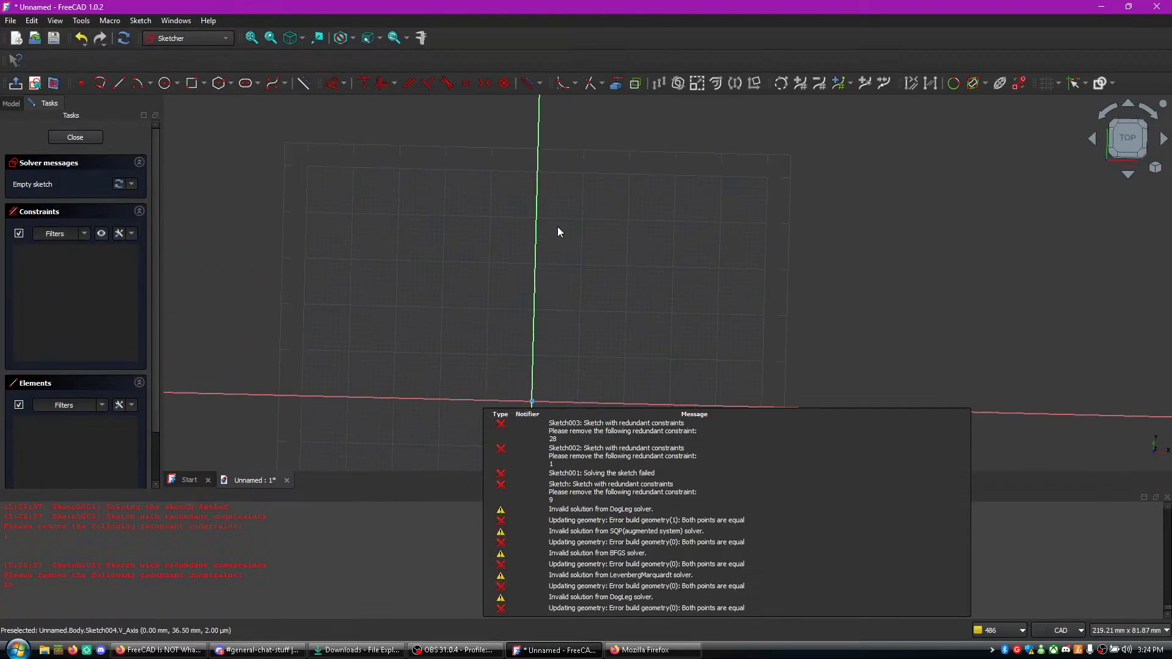
middle_drag(611, 281, 589, 214)
scroll(589, 212, up, 3)
scroll(548, 195, down, 1)
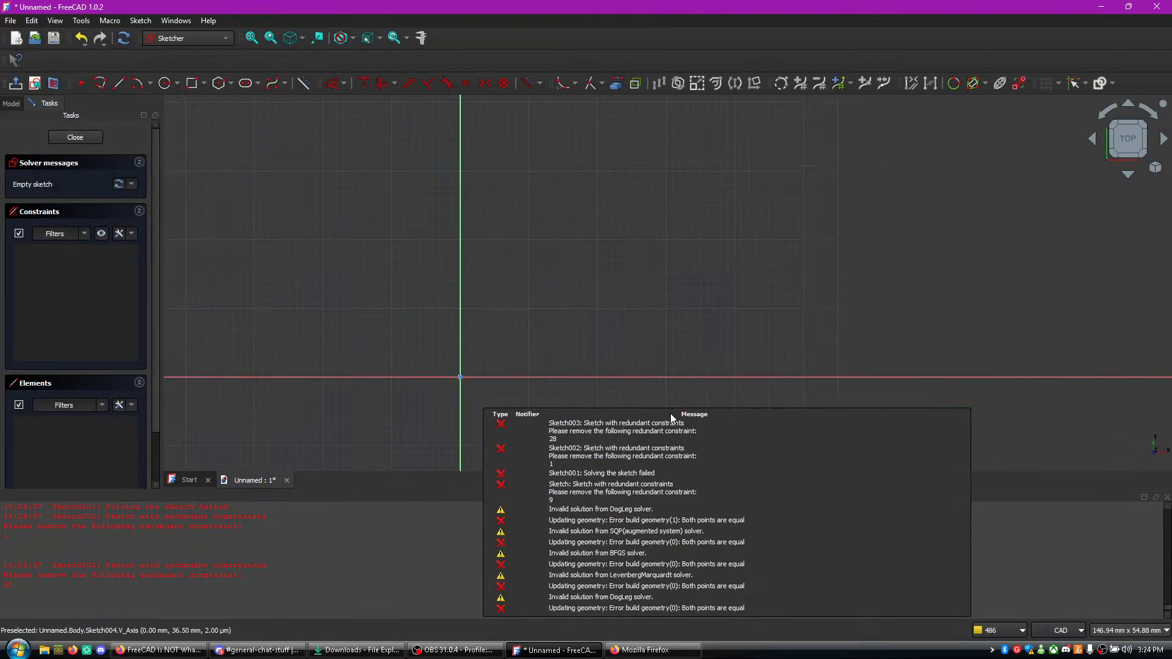
scroll(493, 220, up, 1)
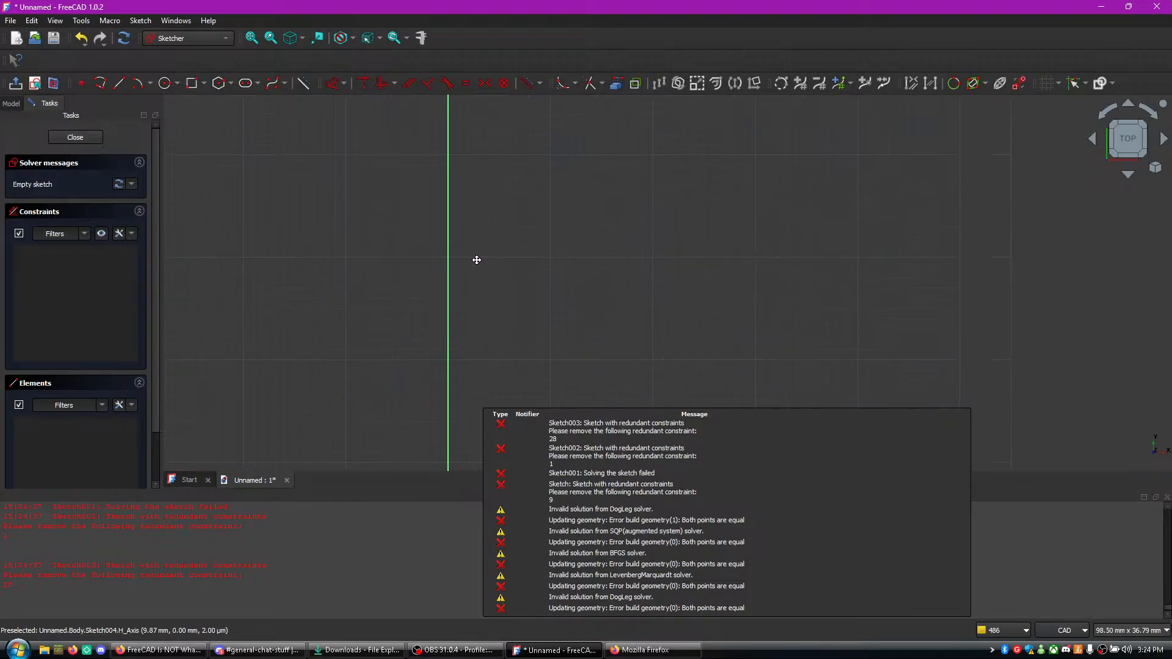
- Draw a polyline from the vertical axis down to the origin, about 15 mm along the horizontal axis, up, and around the hook's tip
click(101, 83)
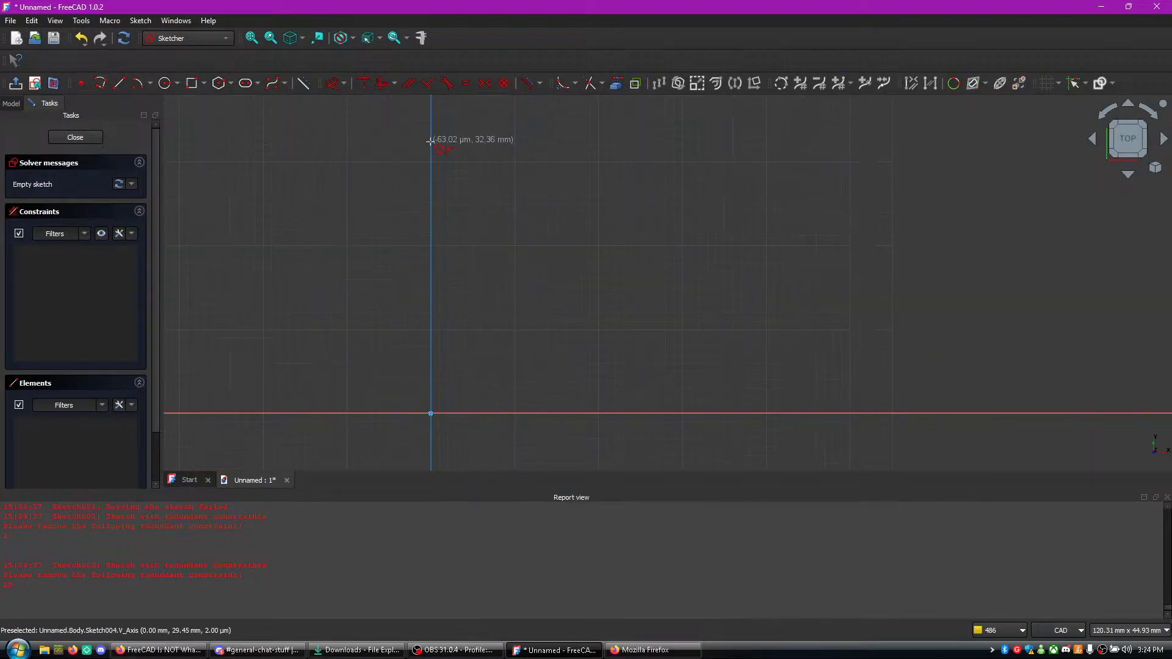
click(431, 208)
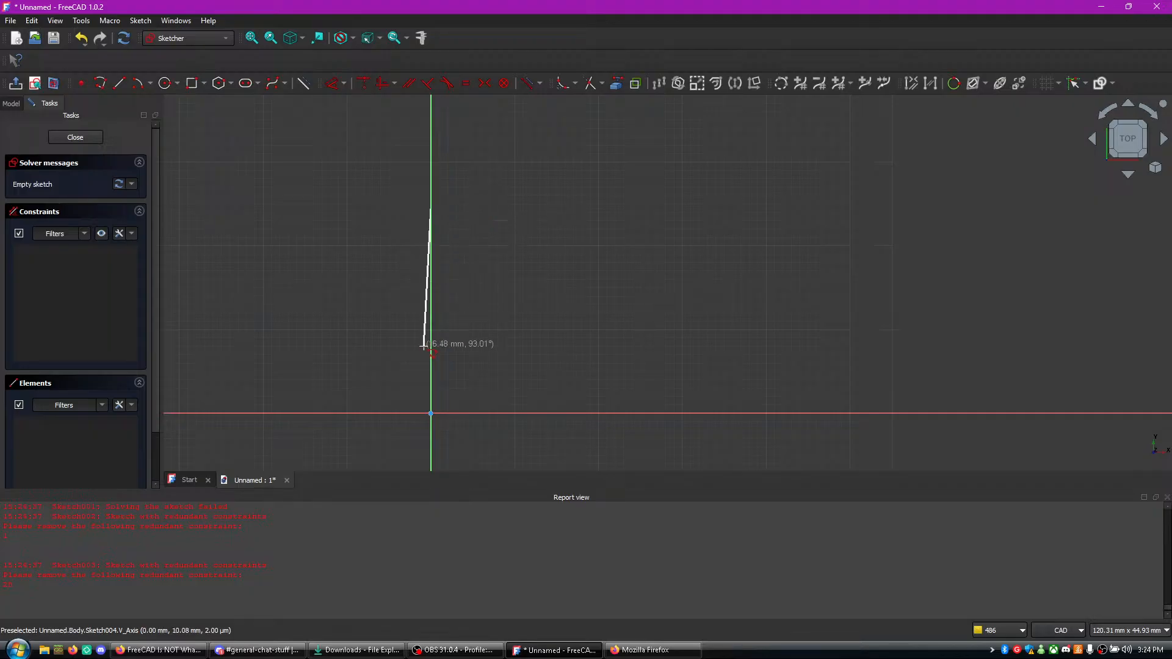
click(431, 414)
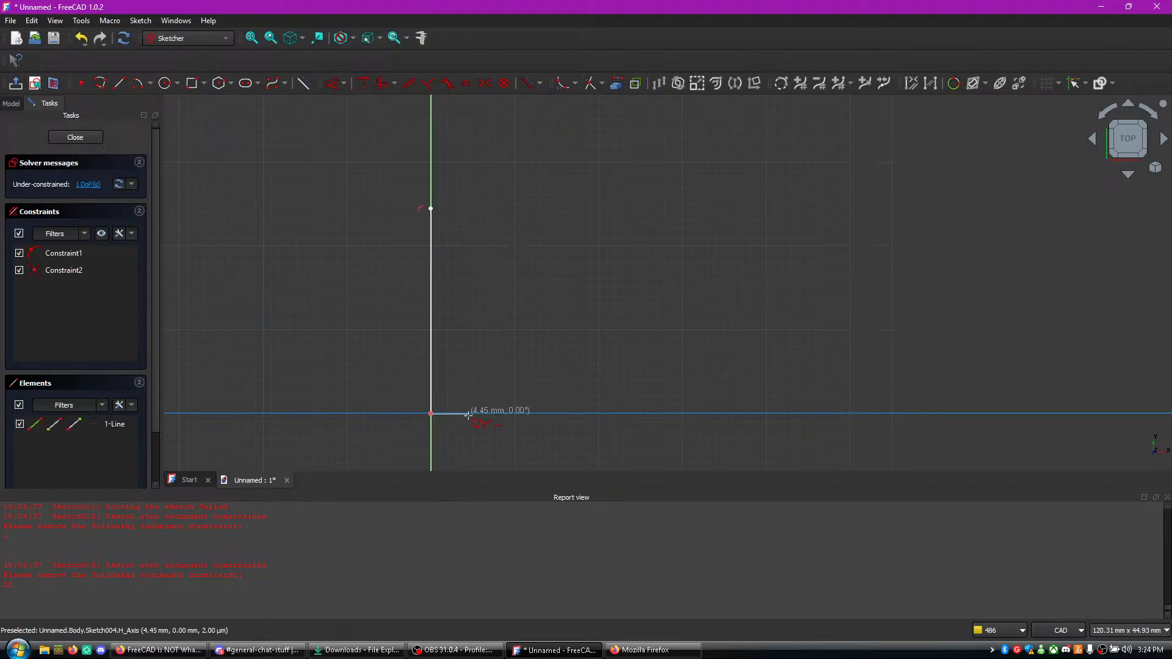
click(558, 414)
middle_drag(553, 181, 557, 360)
click(562, 240)
click(679, 239)
click(680, 346)
click(641, 345)
click(642, 264)
- Continue the polyline down the outer side, across below the horizontal axis and up the left arm, closing the profile at its start point
middle_drag(590, 380, 569, 171)
click(566, 418)
click(381, 417)
click(380, 183)
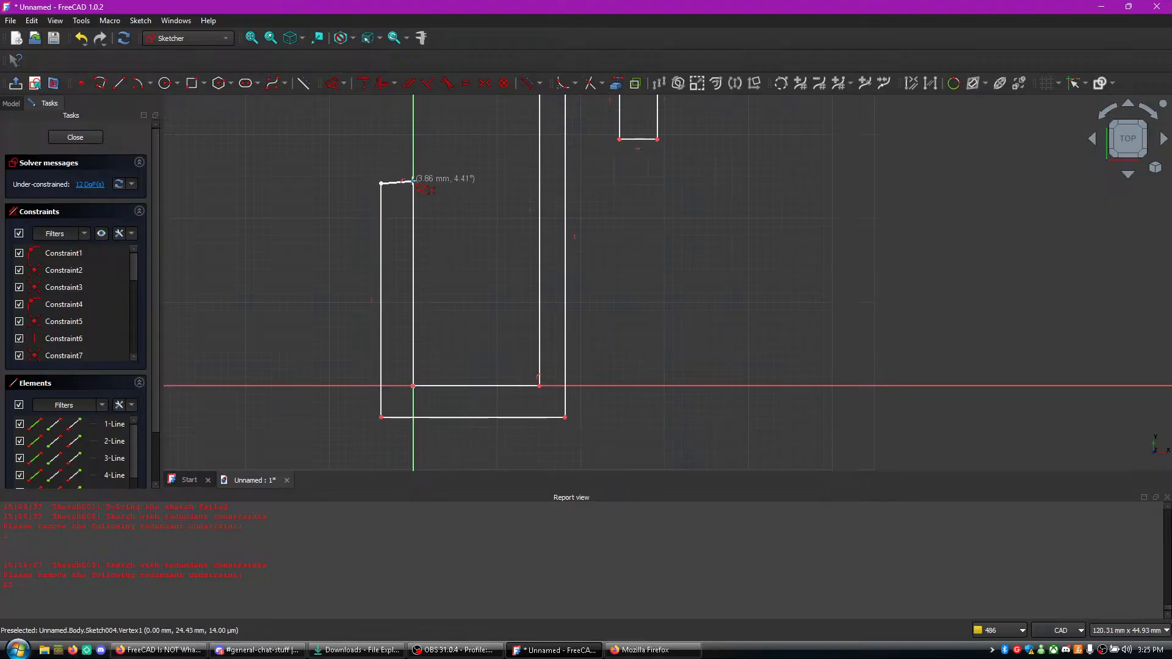
click(413, 180)
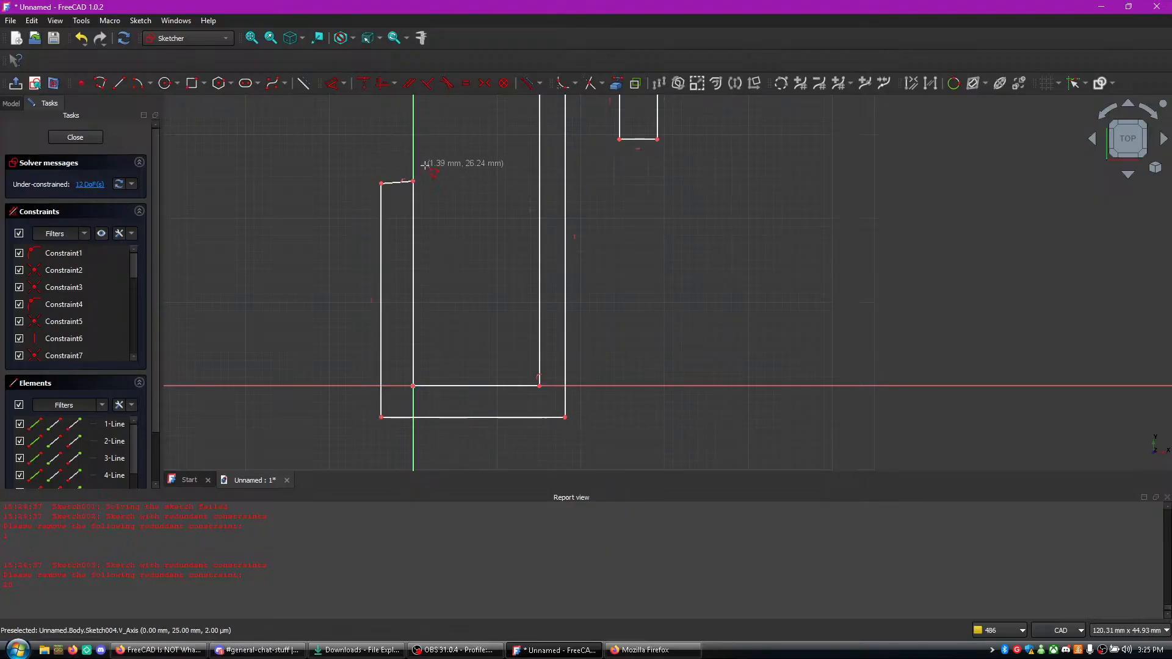
- Apply horizontal constraints to the left arm's slanted top edge and the hook's horizontal edges
click(636, 140)
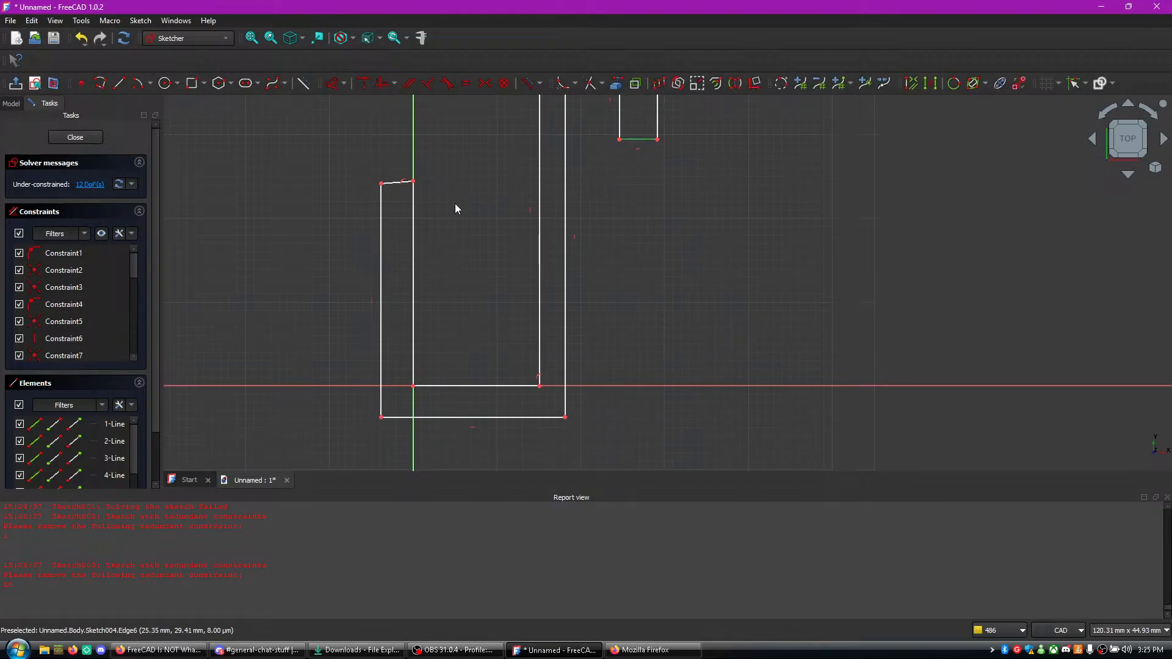
key(h)
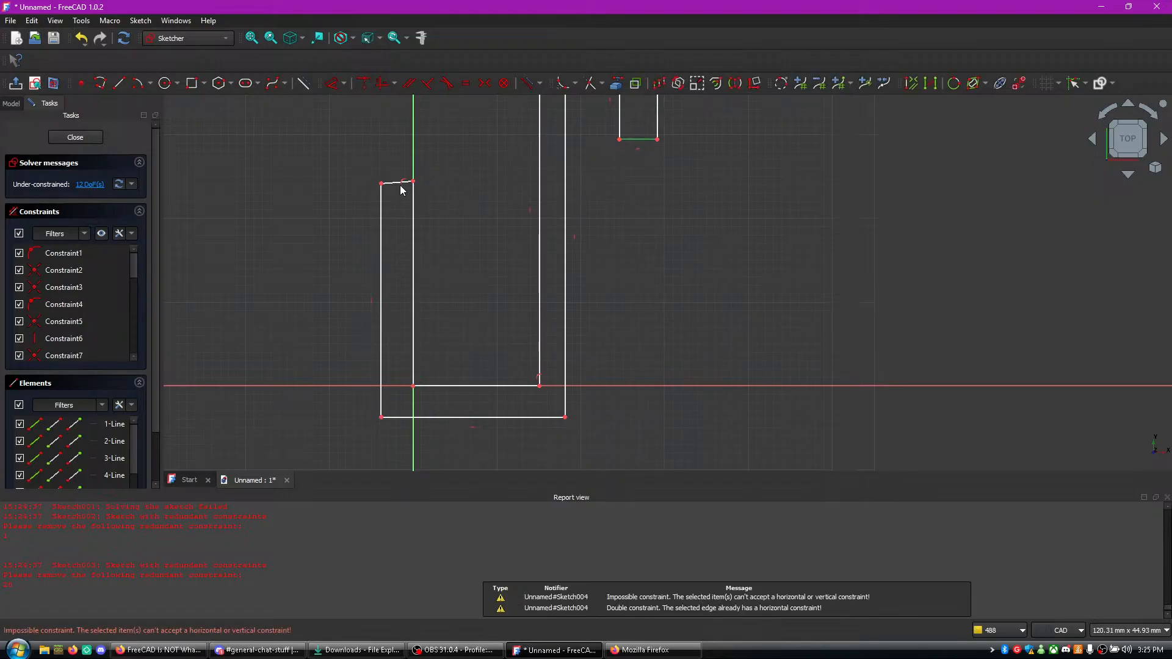
key(h)
mouse_move(627, 166)
middle_down()
mouse_move(610, 327)
mouse_move(614, 279)
middle_up()
click(574, 171)
key(h)
scroll(584, 230, down, 1)
scroll(585, 250, up, 1)
middle_drag(611, 327, 601, 167)
- Try to apply vertical constraints to the profile's long upright edges, including the one on the vertical axis, and close the sketch
scroll(545, 270, up, 2)
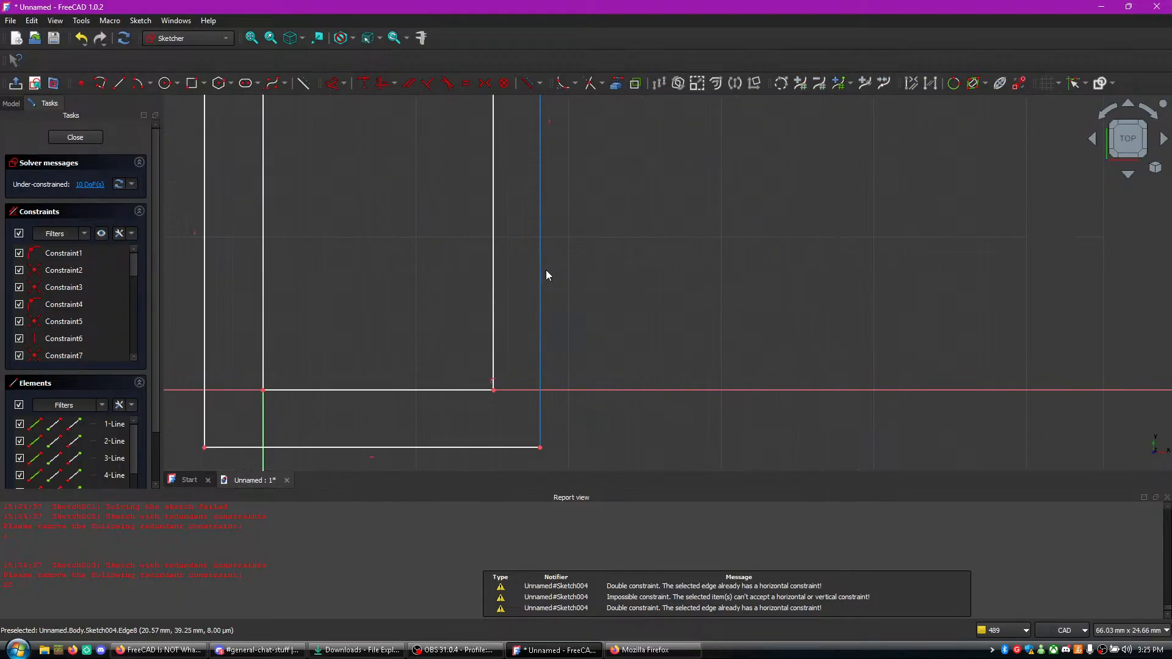
key(v)
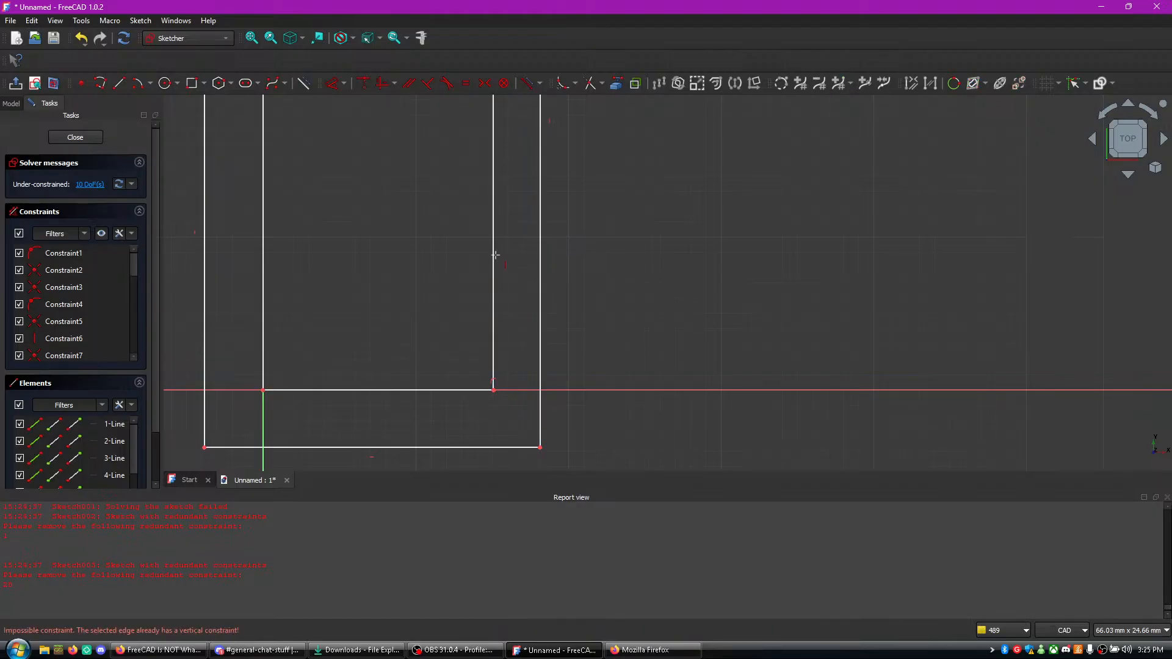
click(494, 270)
click(494, 267)
middle_click(341, 183)
click(590, 167)
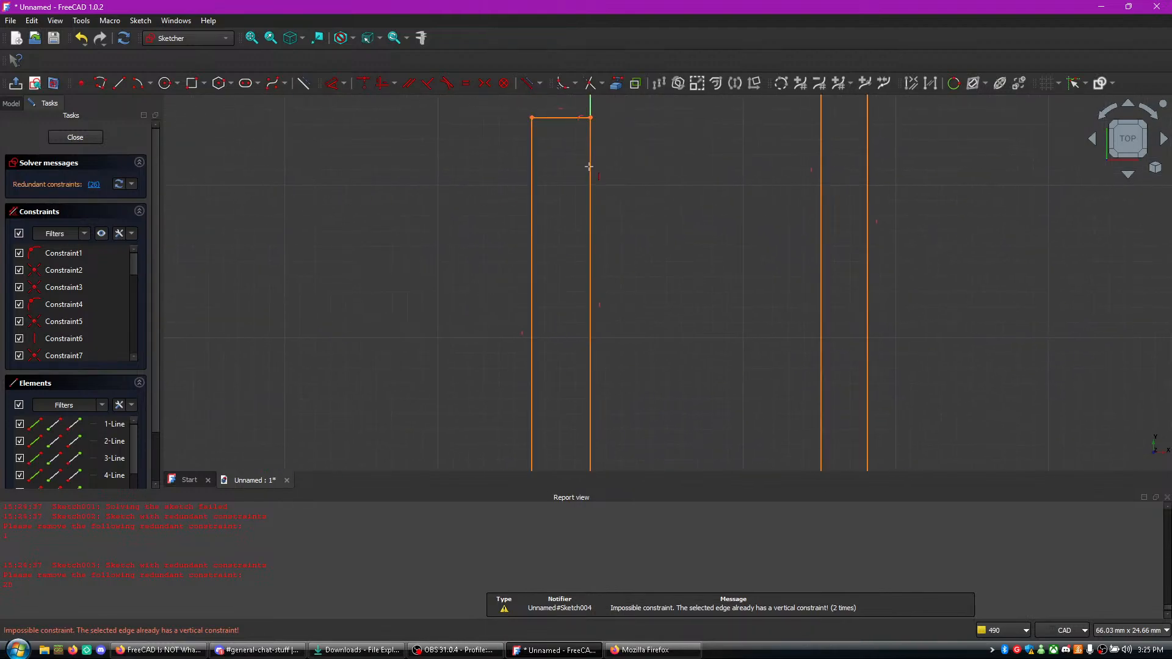
click(75, 137)
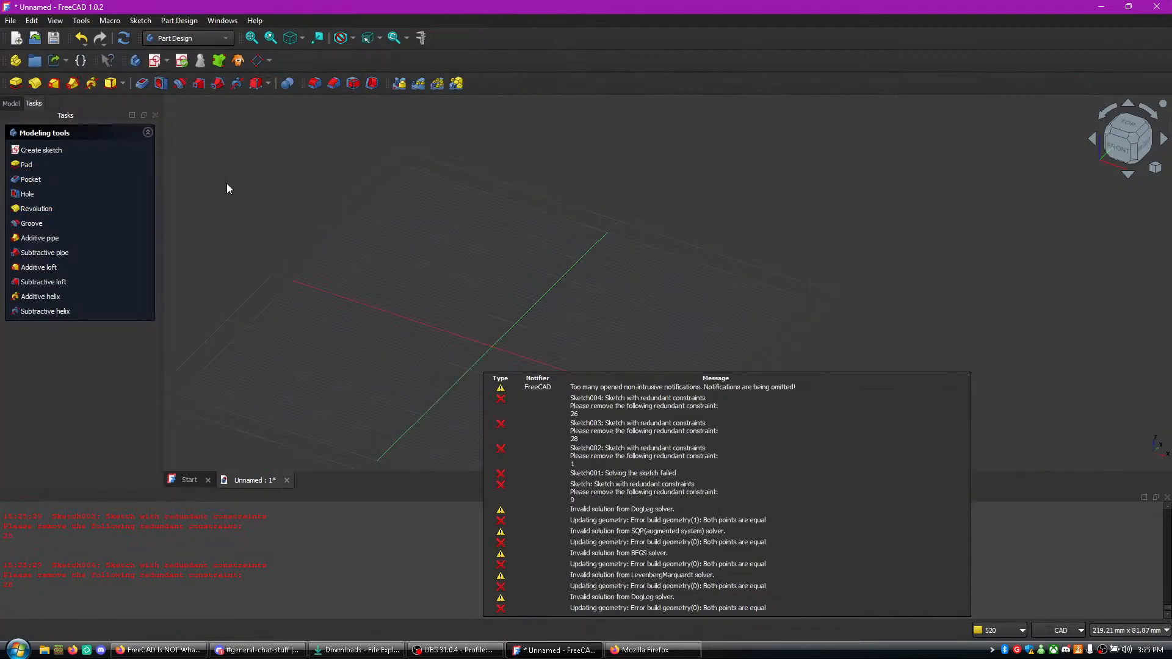
- Open the body's first sketch from the model tree to check its contents, close it, and delete that sketch
scroll(227, 137, down, 2)
click(11, 104)
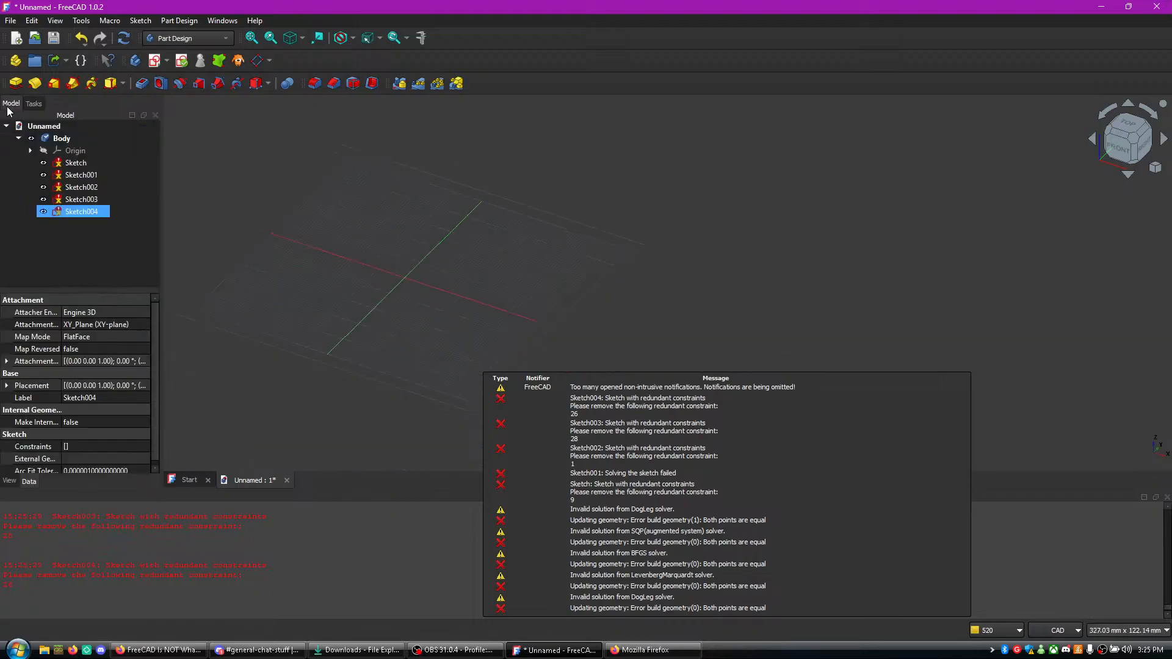
click(82, 190)
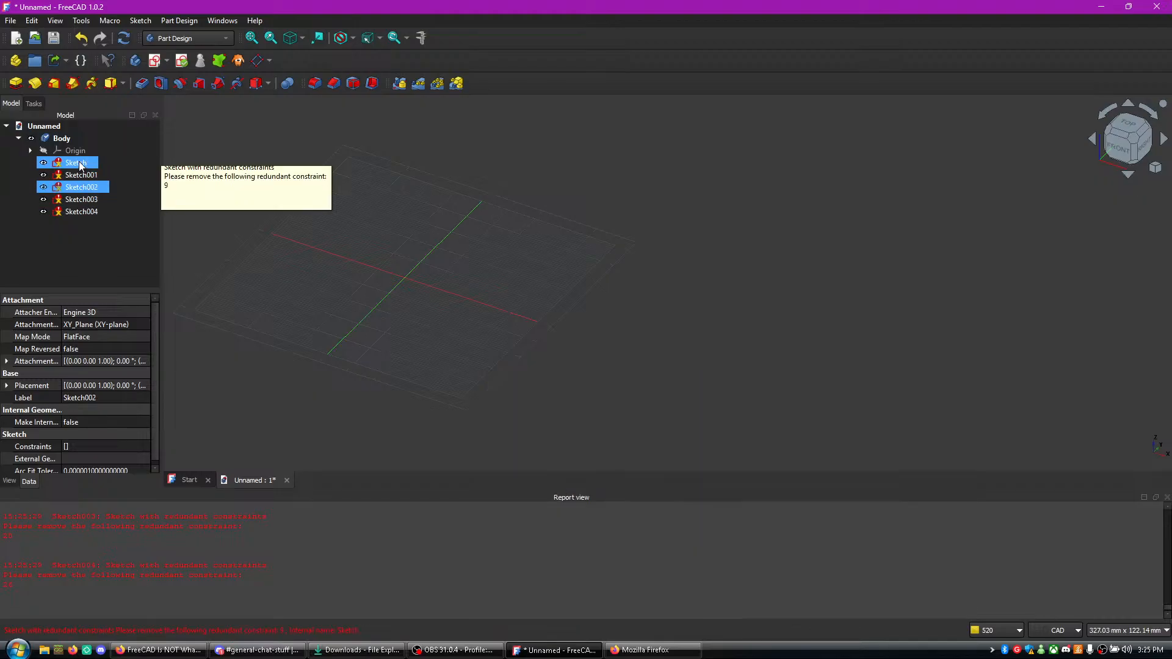
click(80, 164)
double_click(78, 162)
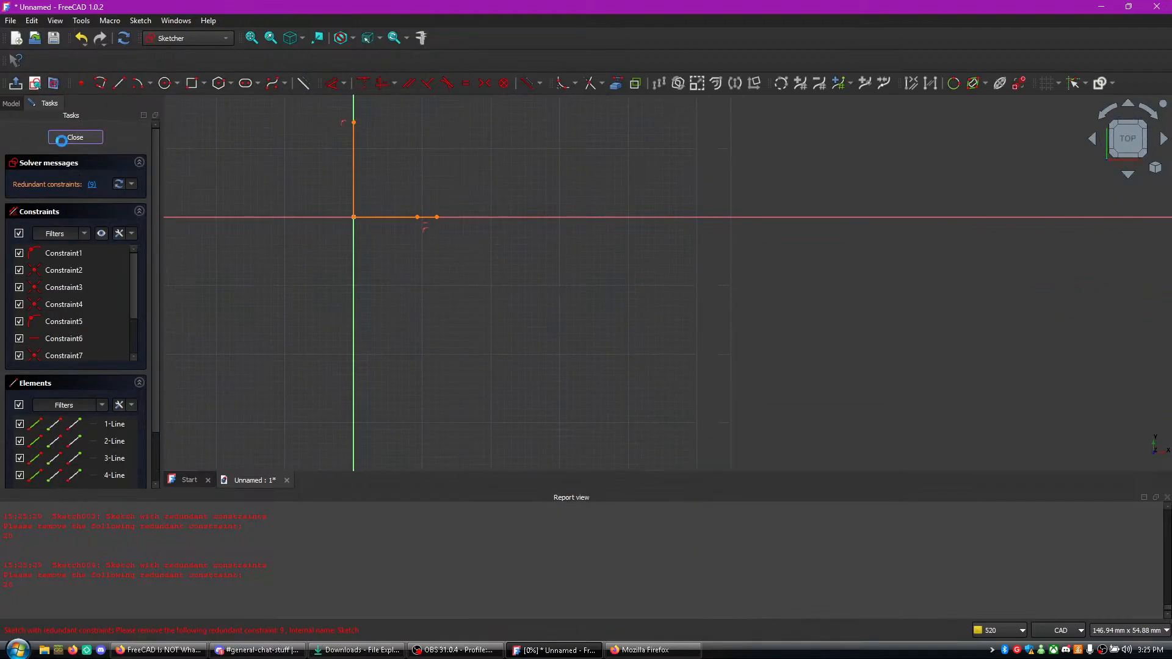
click(63, 140)
right_click(74, 163)
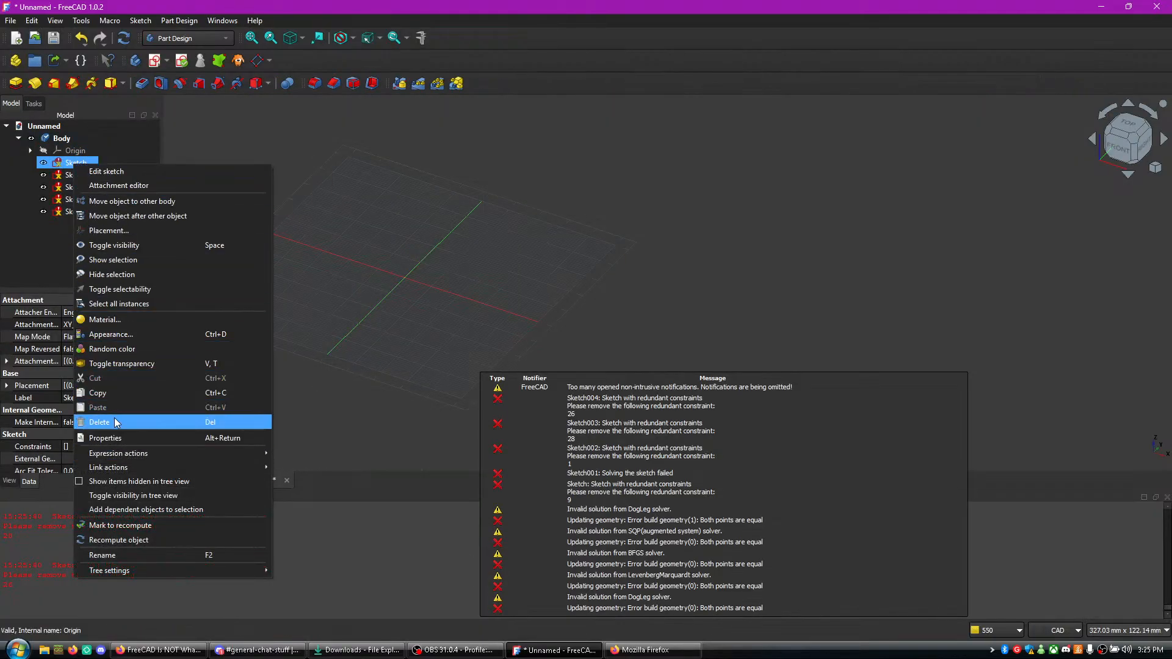
click(114, 422)
- Open Sketch003 to check its hook profile, close it, and delete Sketch004 from the body
double_click(79, 189)
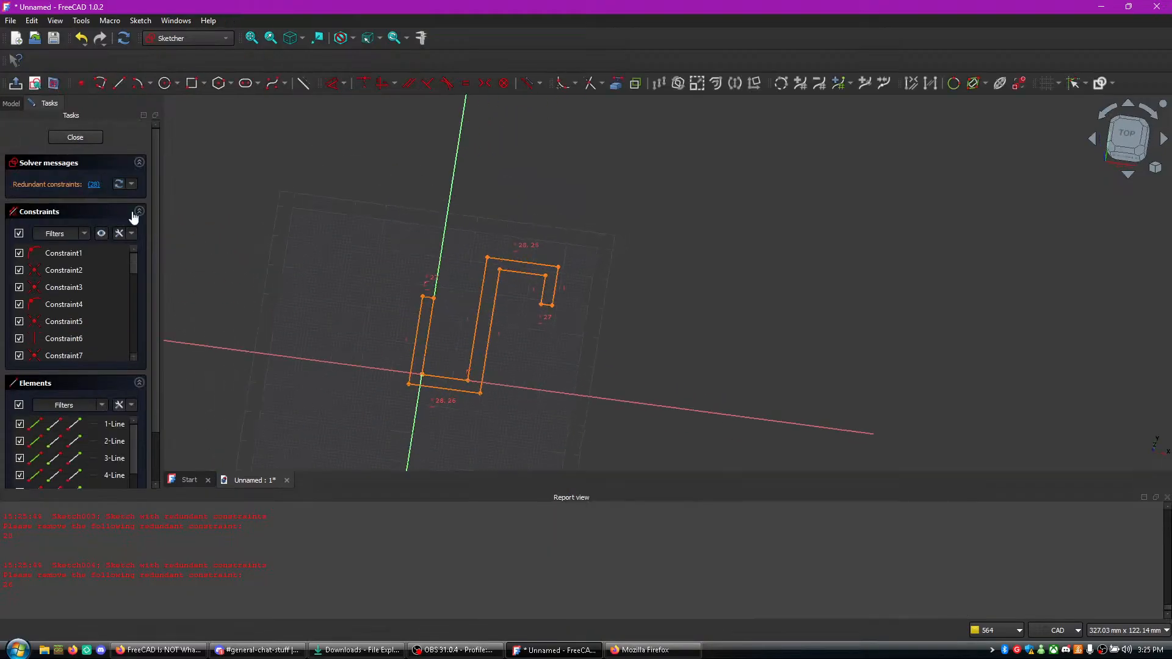
key(Escape)
click(78, 199)
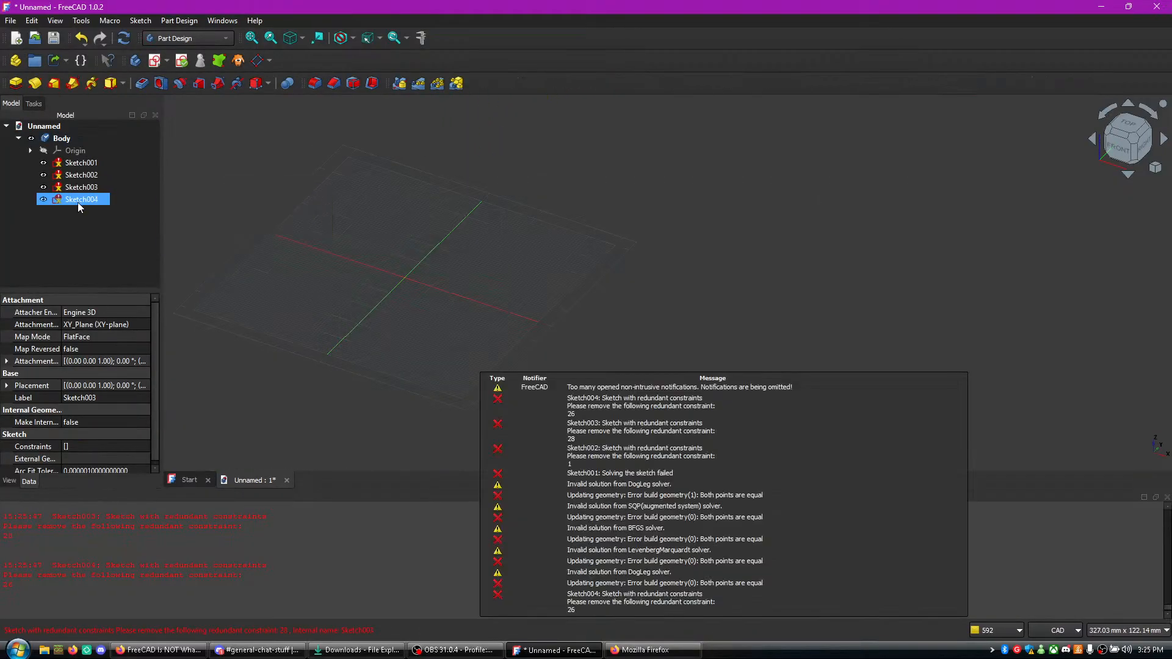
right_click(78, 199)
click(130, 461)
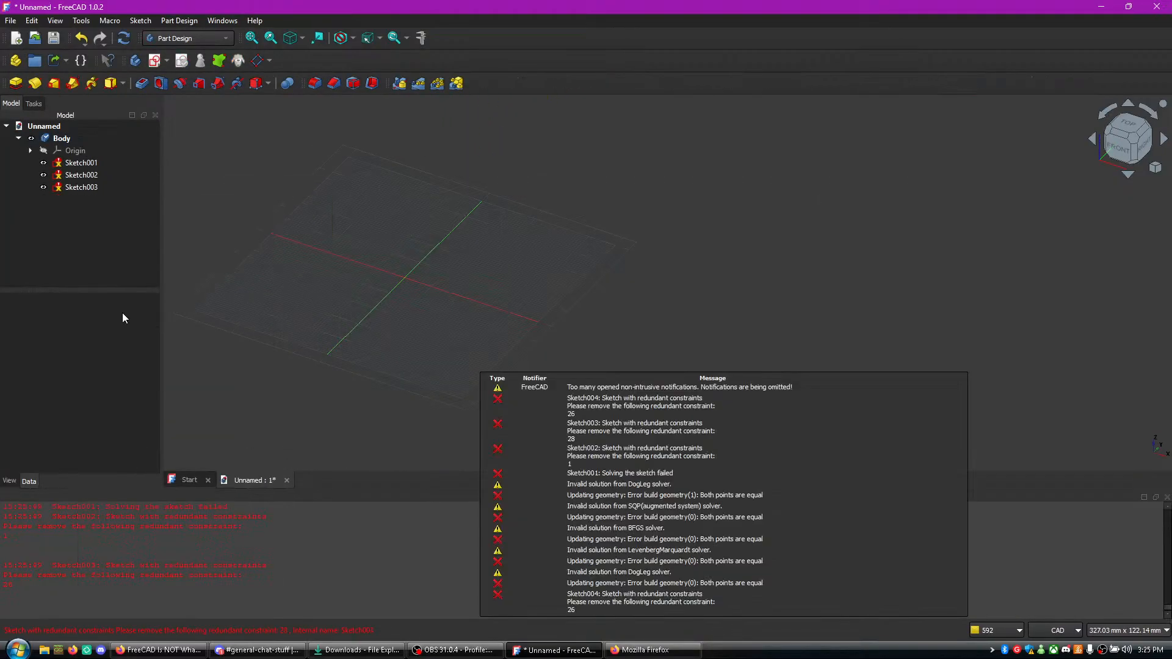
- Delete Sketch002 and Sketch001 from the body, keeping only Sketch003
right_click(69, 177)
click(129, 426)
click(84, 163)
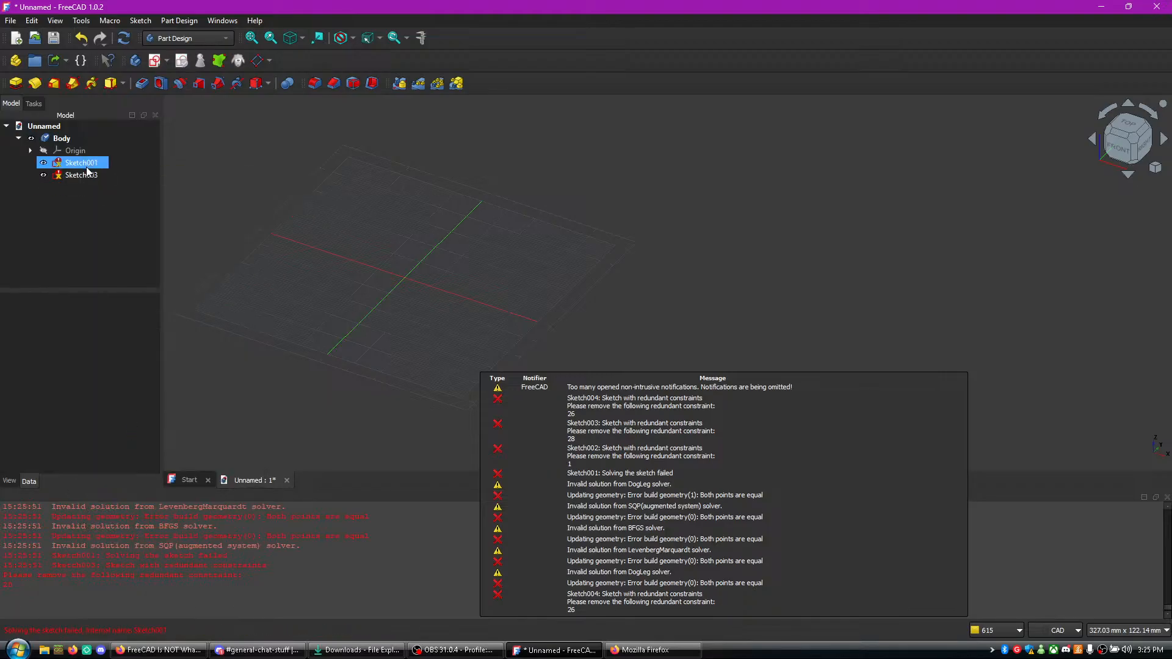
right_click(87, 167)
click(113, 425)
- Reopen Sketch003 for editing, with the hook profile seen from the top
double_click(91, 163)
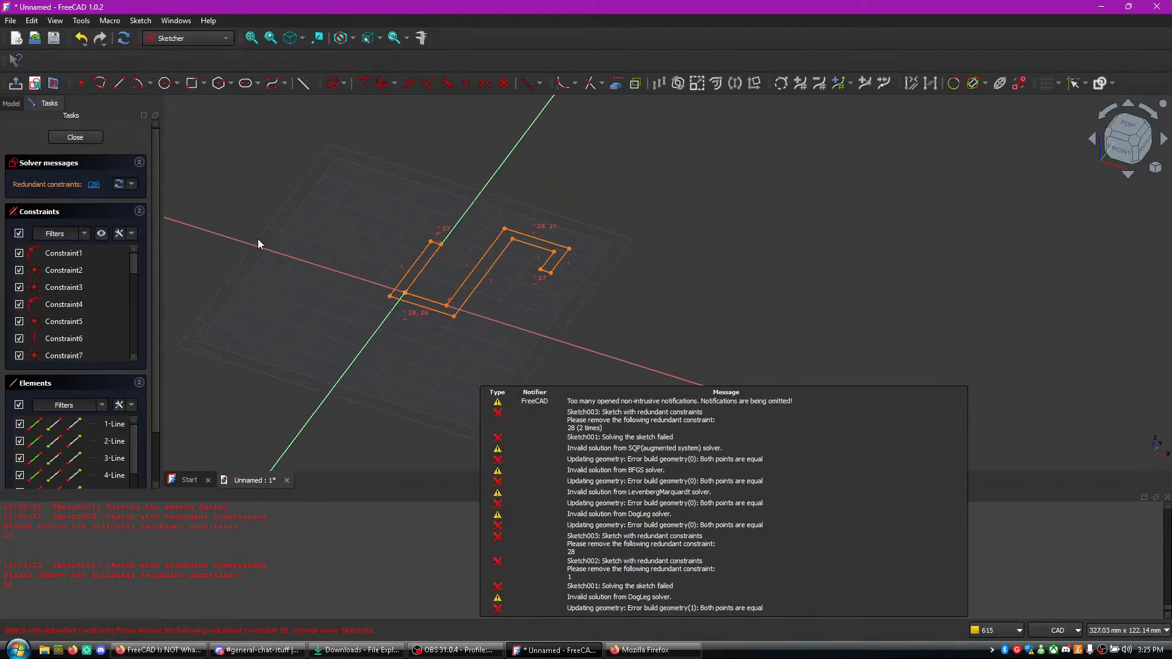
mouse_move(507, 339)
middle_down()
mouse_move(489, 193)
mouse_move(624, 213)
mouse_move(696, 280)
mouse_move(668, 298)
mouse_move(636, 269)
middle_up()
scroll(661, 286, down, 1)
scroll(636, 268, up, 2)
middle_drag(605, 217, 625, 331)
scroll(638, 261, up, 1)
scroll(622, 248, down, 2)
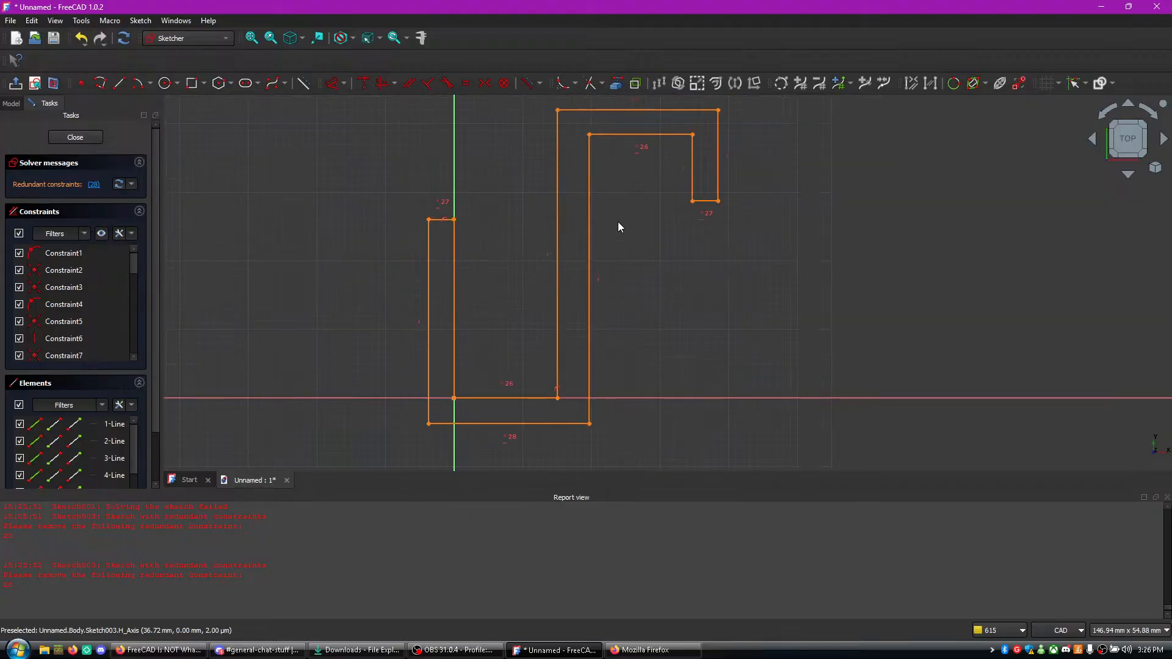
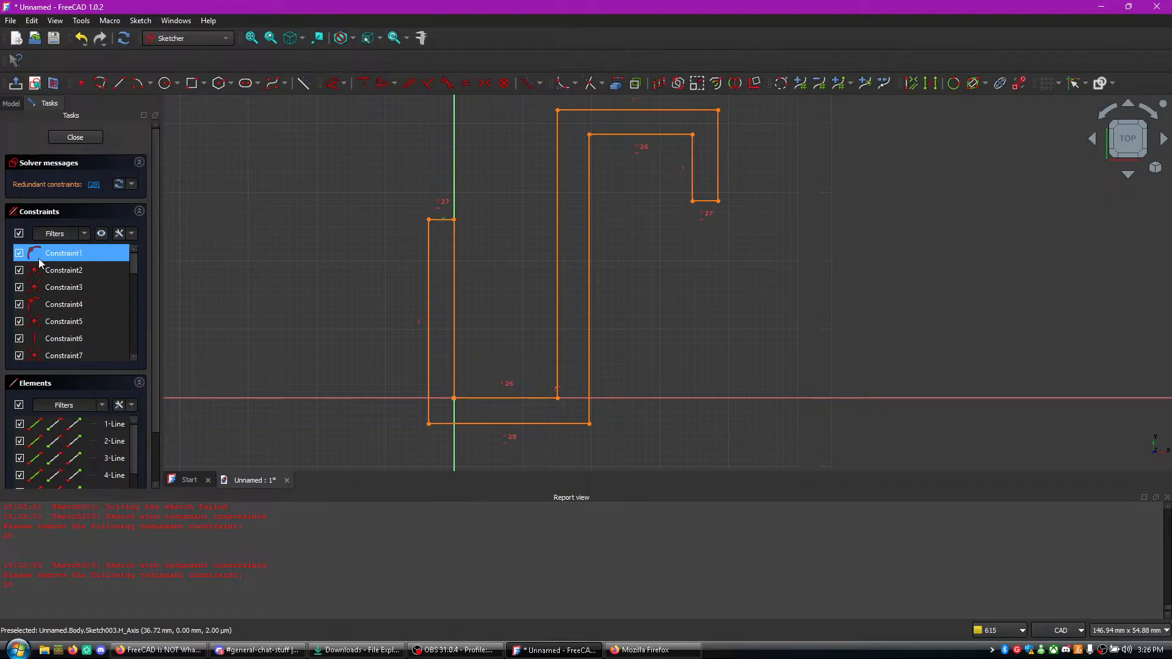
- Delete all constraints of the hook sketch at once
drag(136, 258, 158, 371)
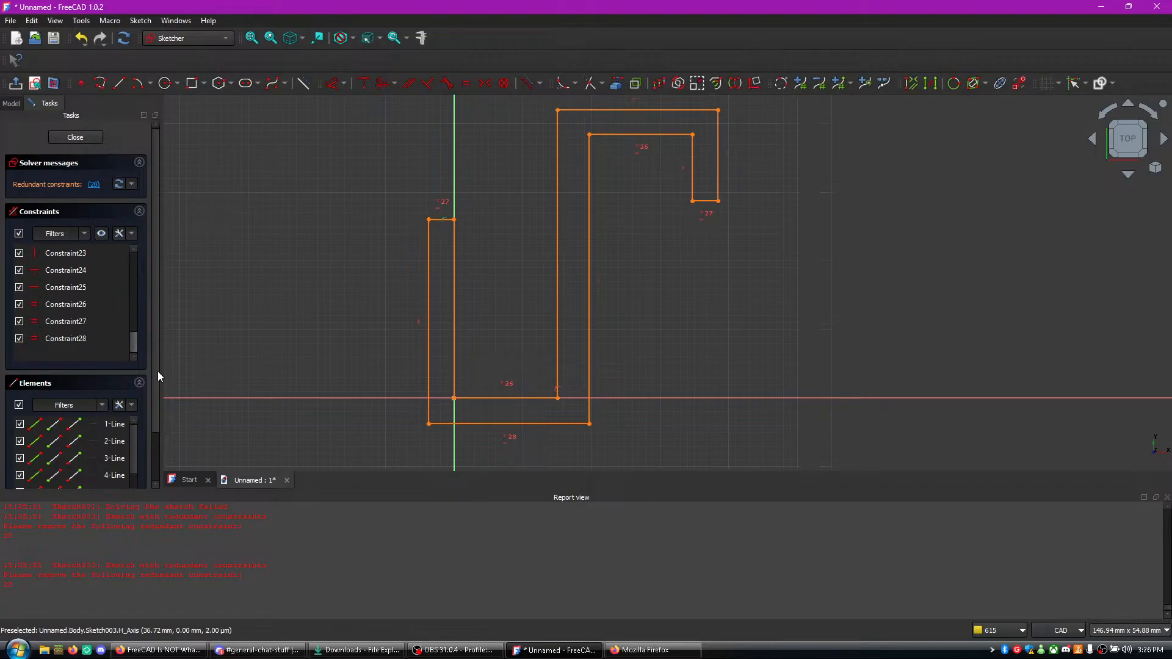
scroll(76, 275, up, 1)
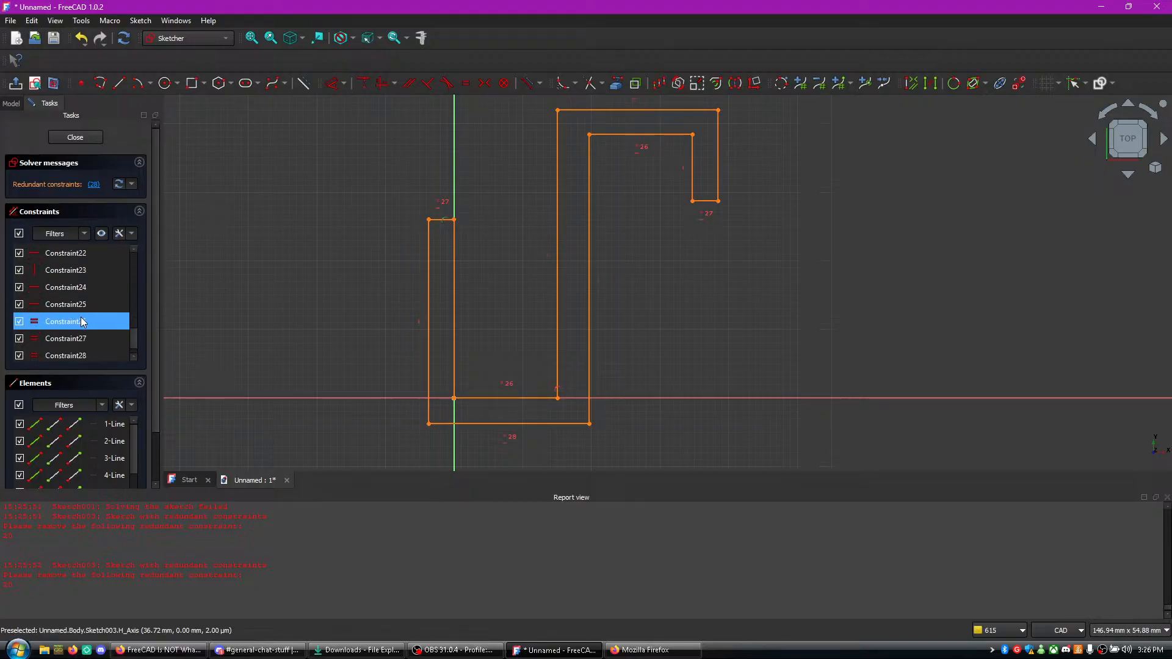
scroll(78, 333, down, 1)
key(ctrl+a)
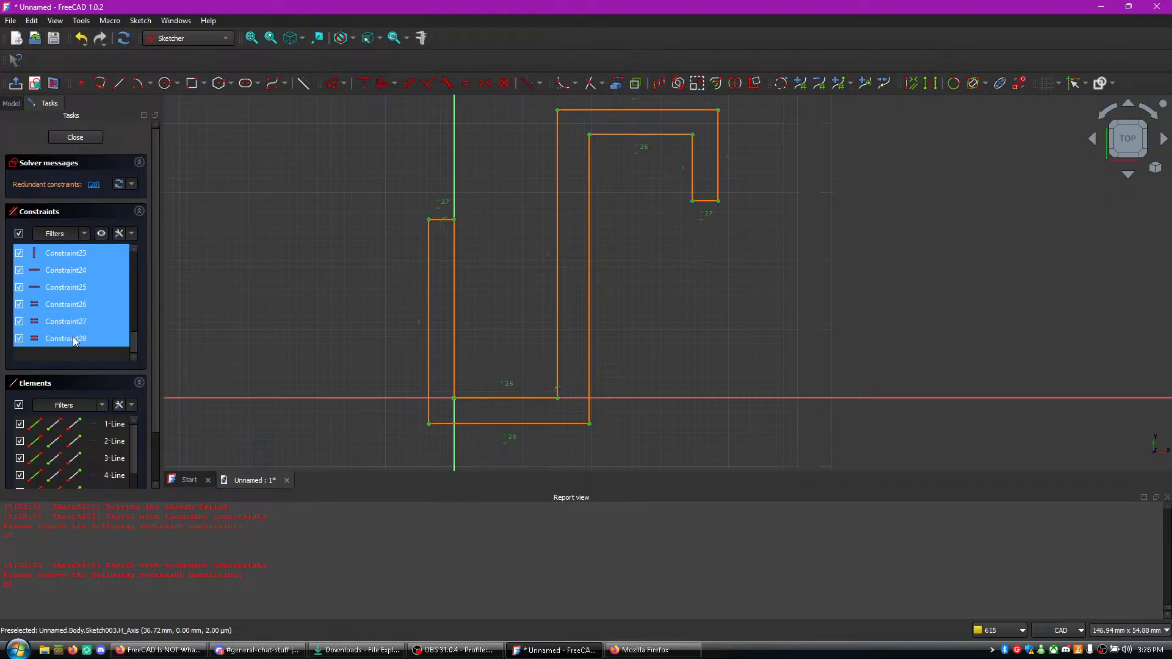
right_click(72, 339)
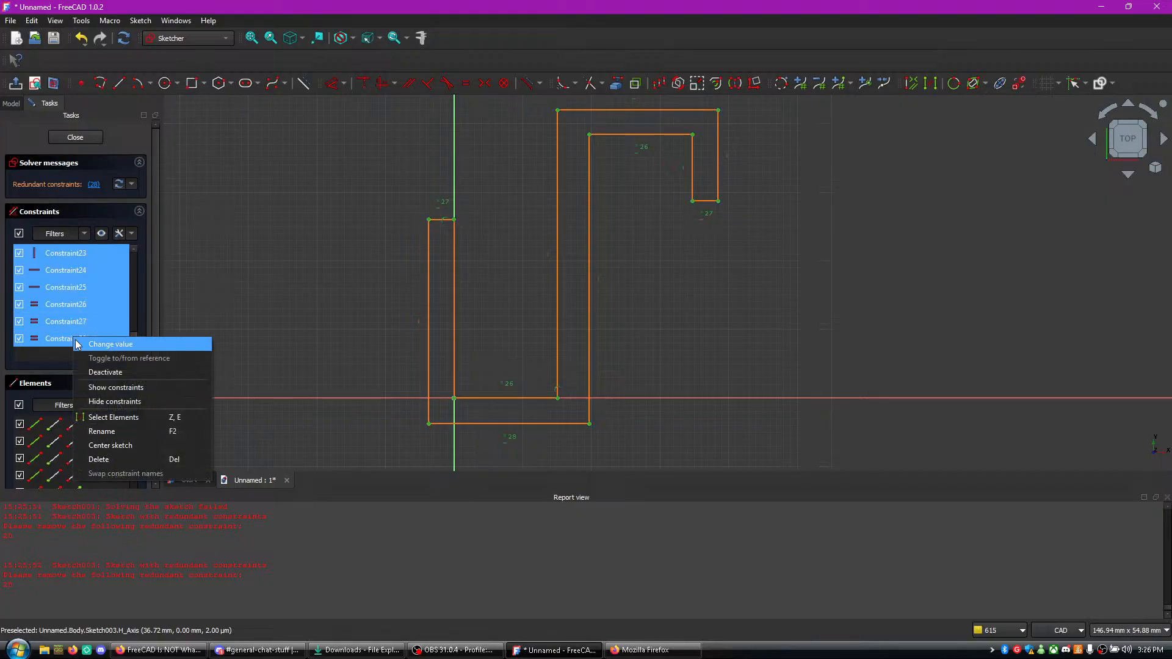
click(126, 459)
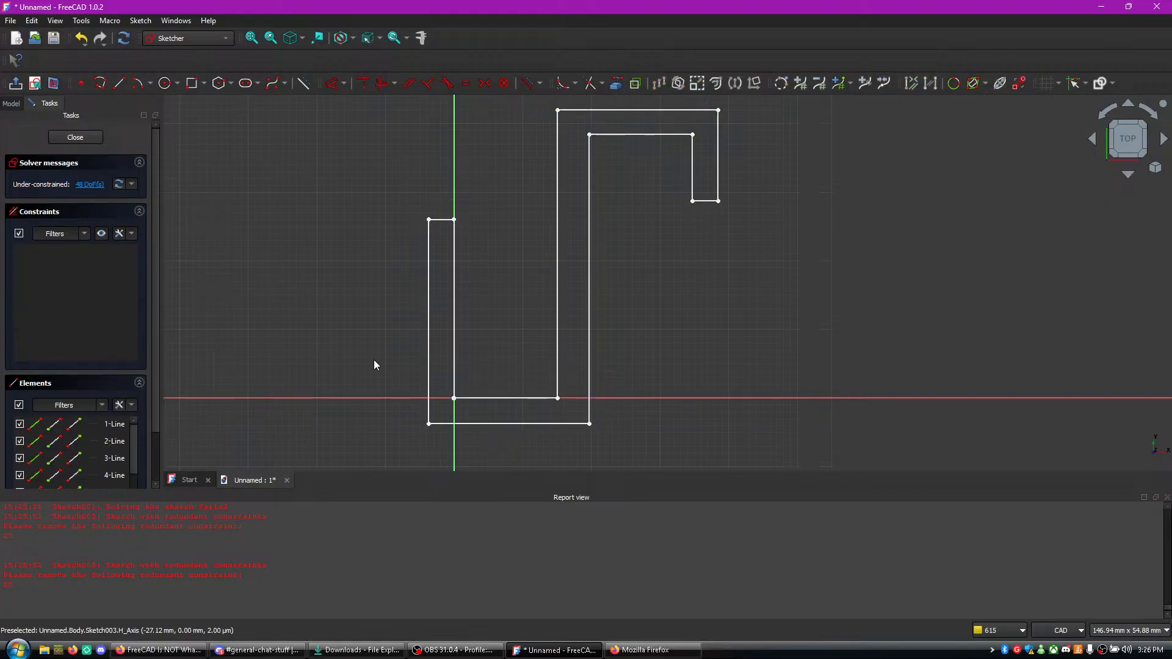
- Apply equal constraints to the two inner horizontal lines, the two outer horizontal lines, and the two short end lines
click(636, 135)
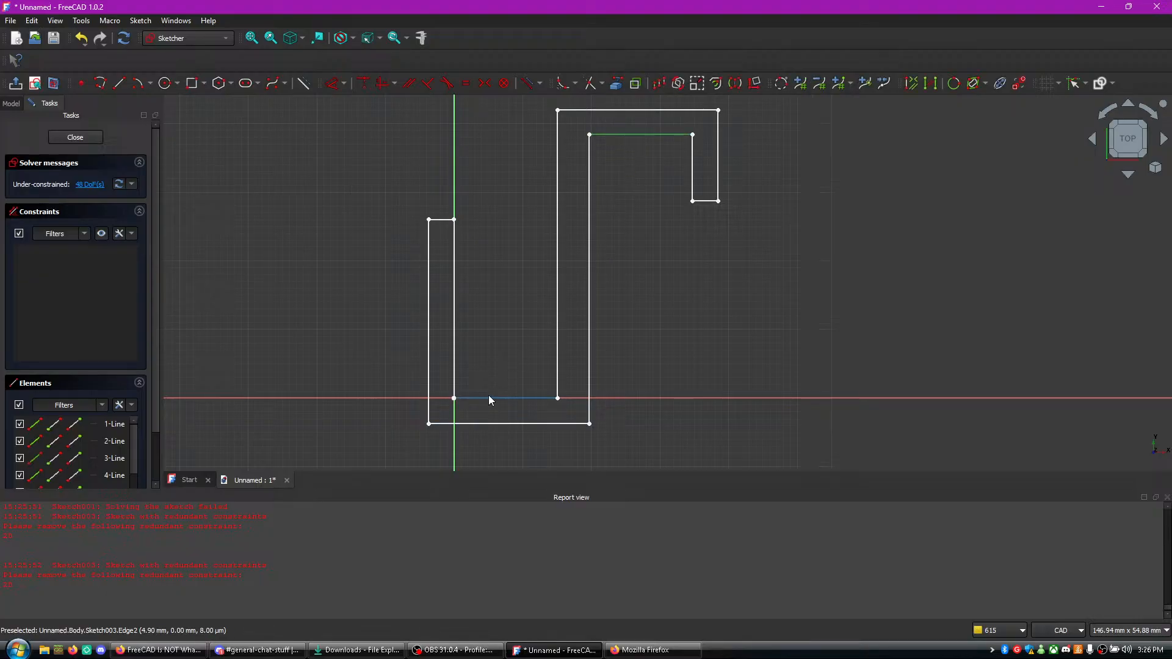
click(489, 399)
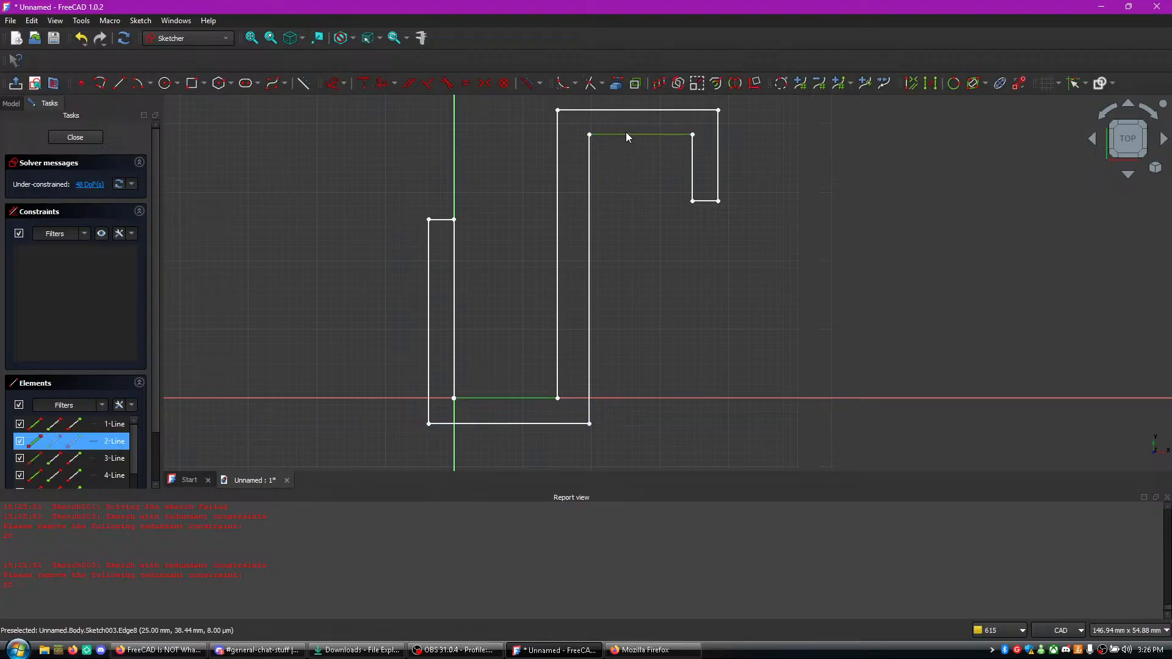
key(e)
click(617, 110)
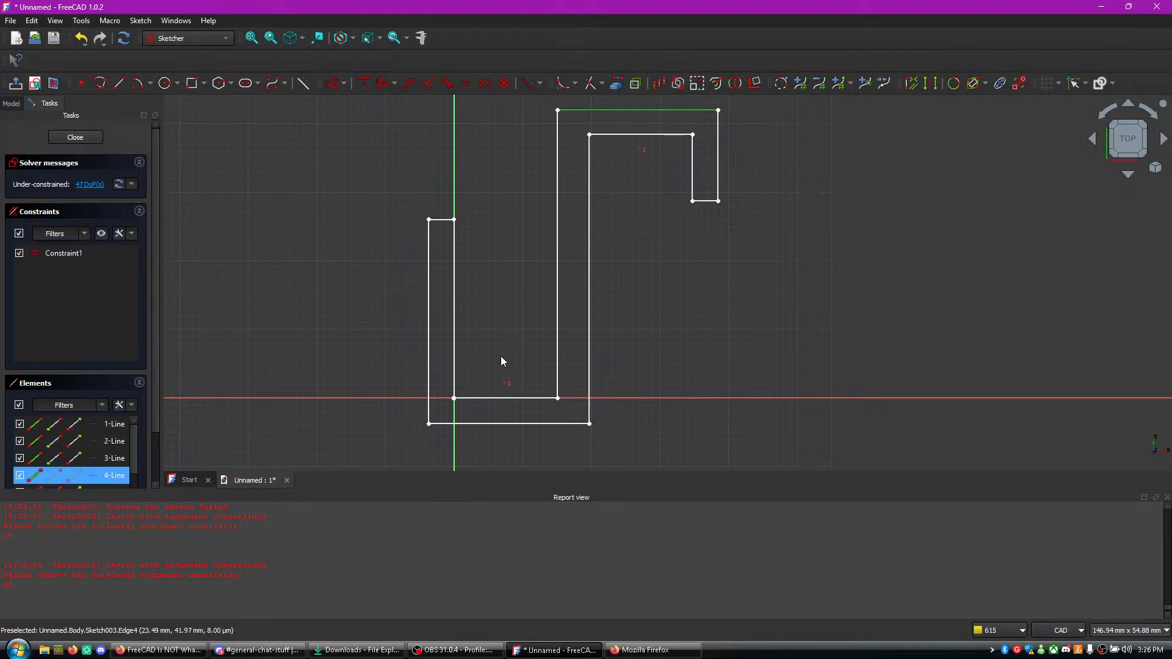
key(e)
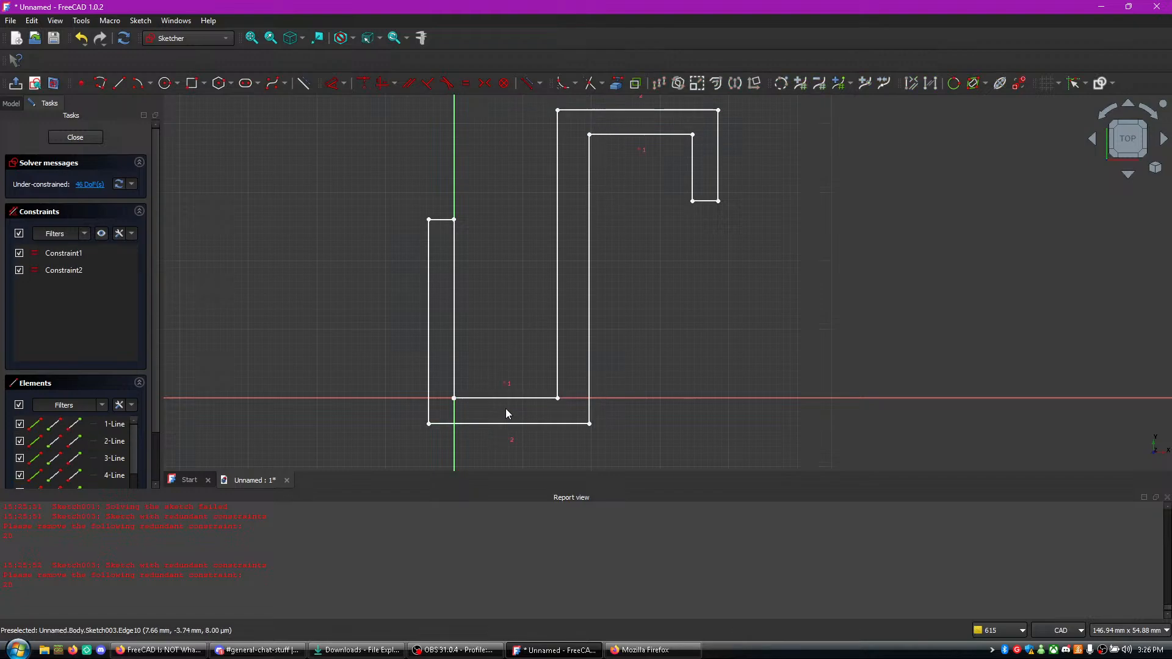
click(700, 201)
key(e)
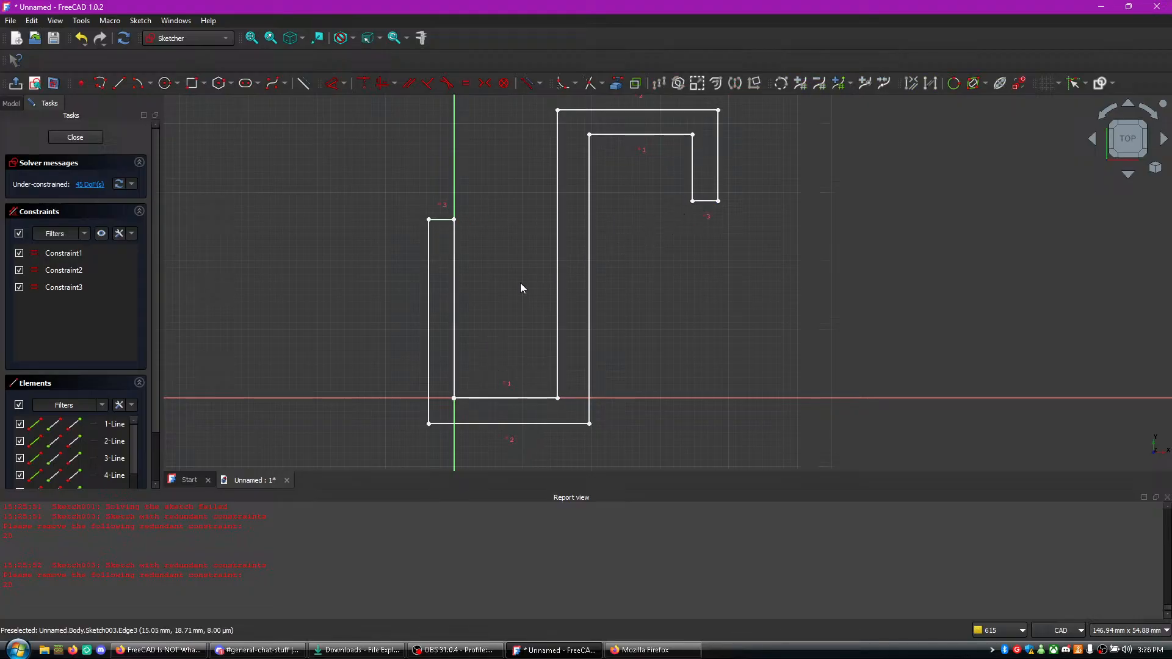
- Try a horizontal constraint on the profile's upright lines, including both lines of the hook tip, and undo it
click(428, 337)
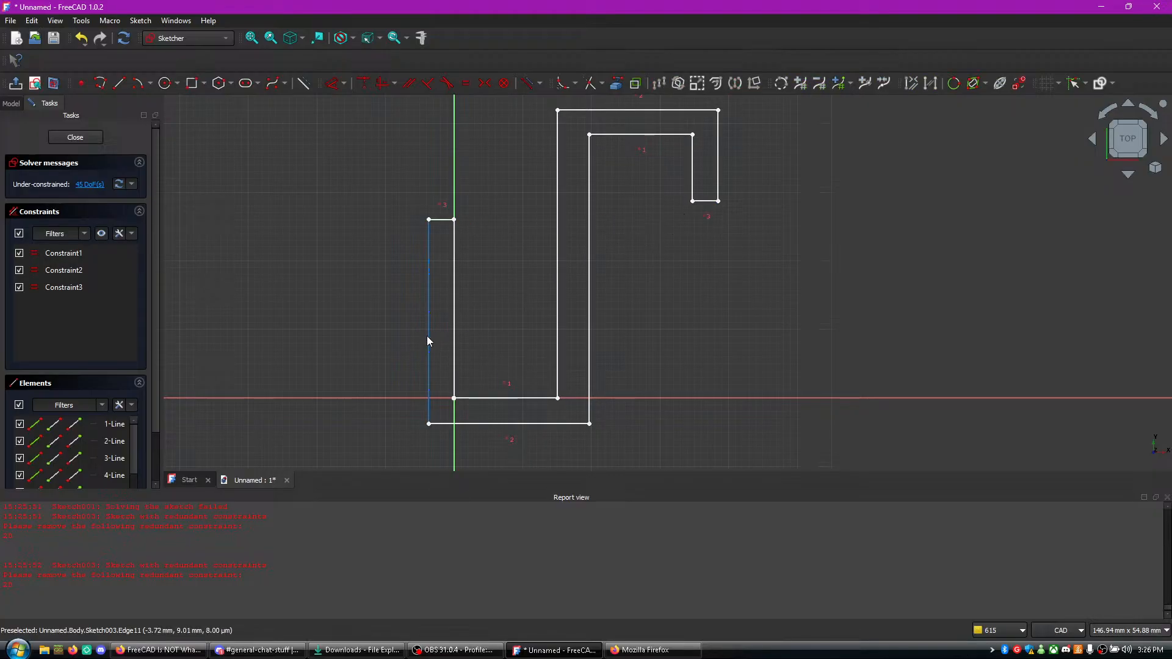
click(558, 301)
click(591, 279)
click(718, 157)
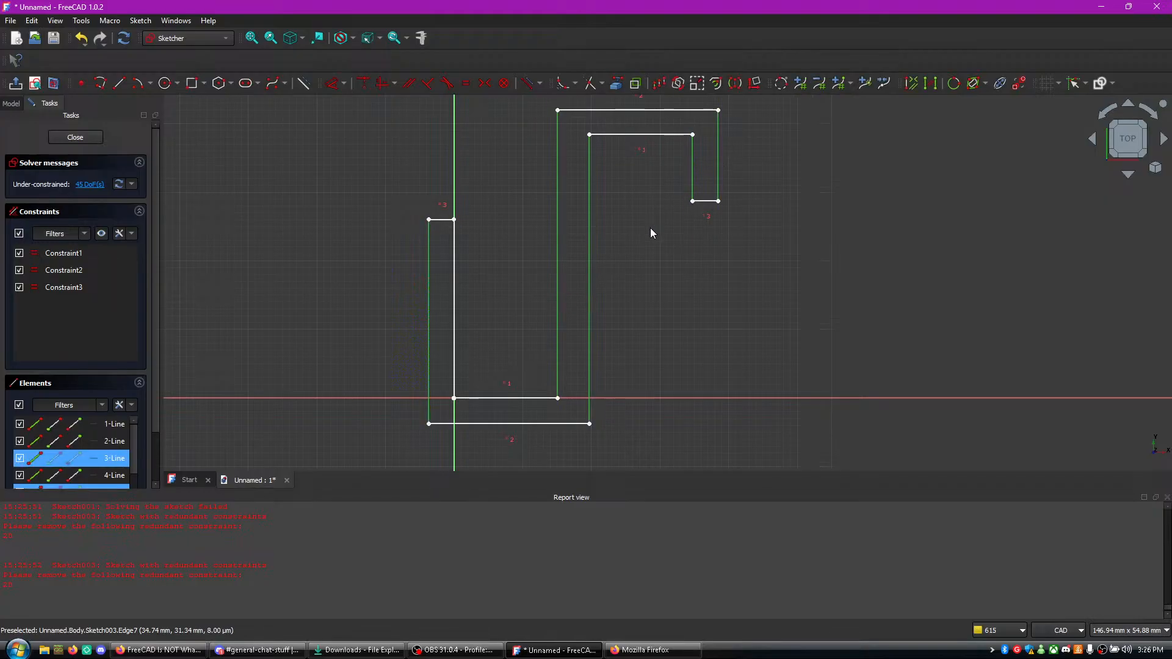
key(e)
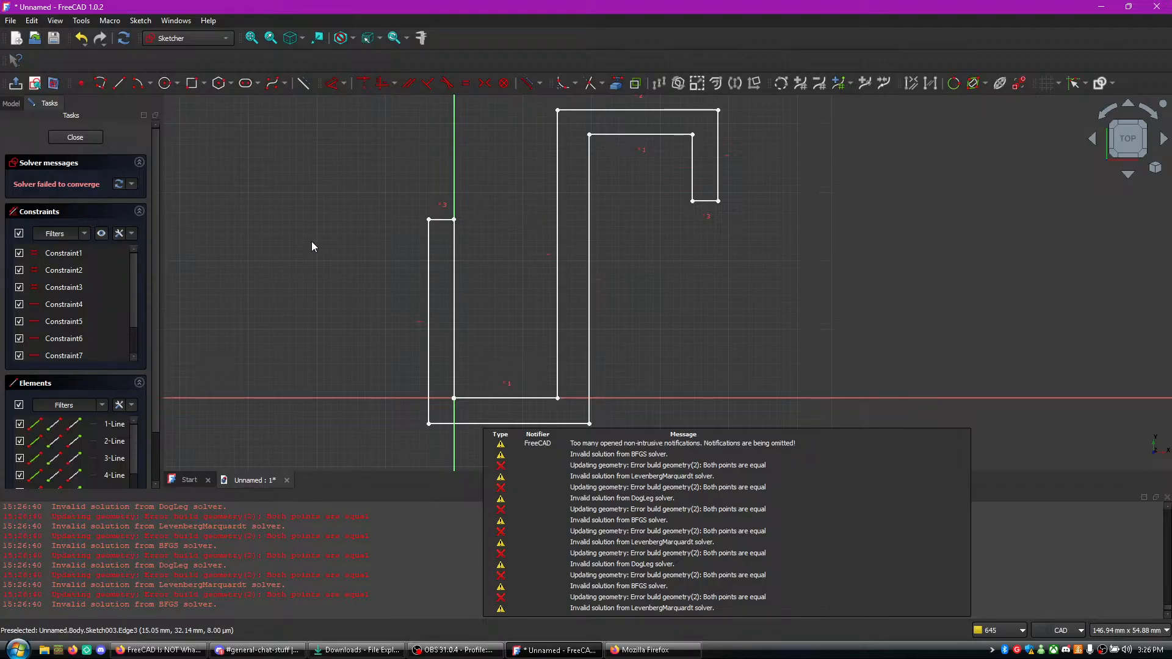
click(80, 38)
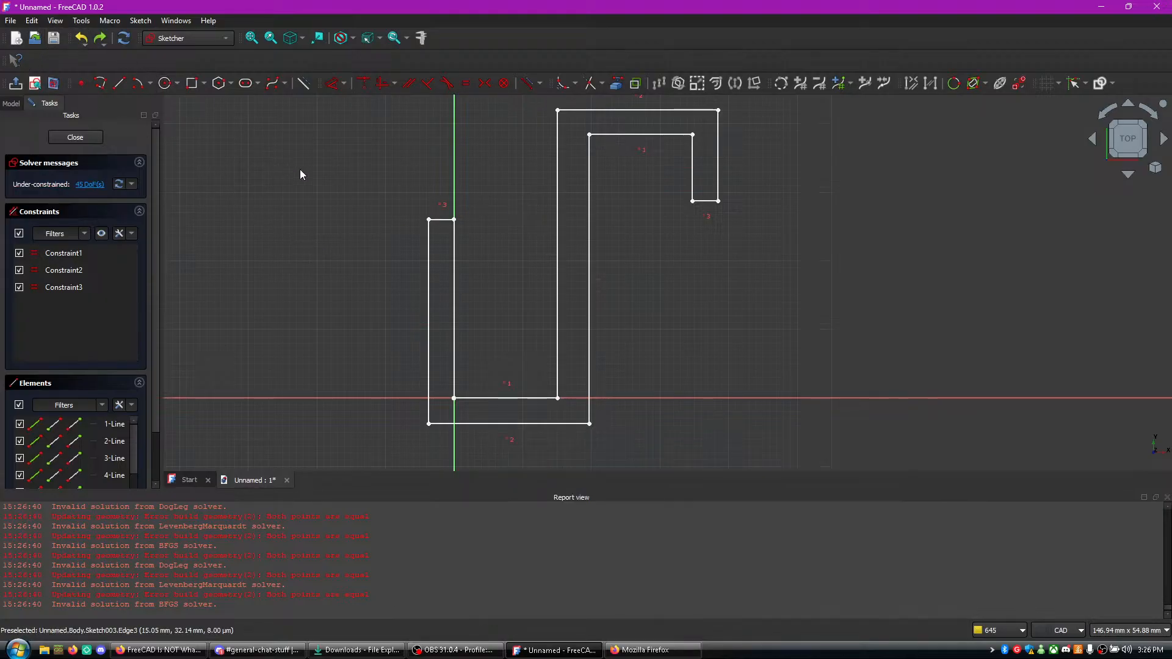
- Apply vertical constraints to the upright lines of the first arm, the tall middle section and the outer hook tip
click(429, 317)
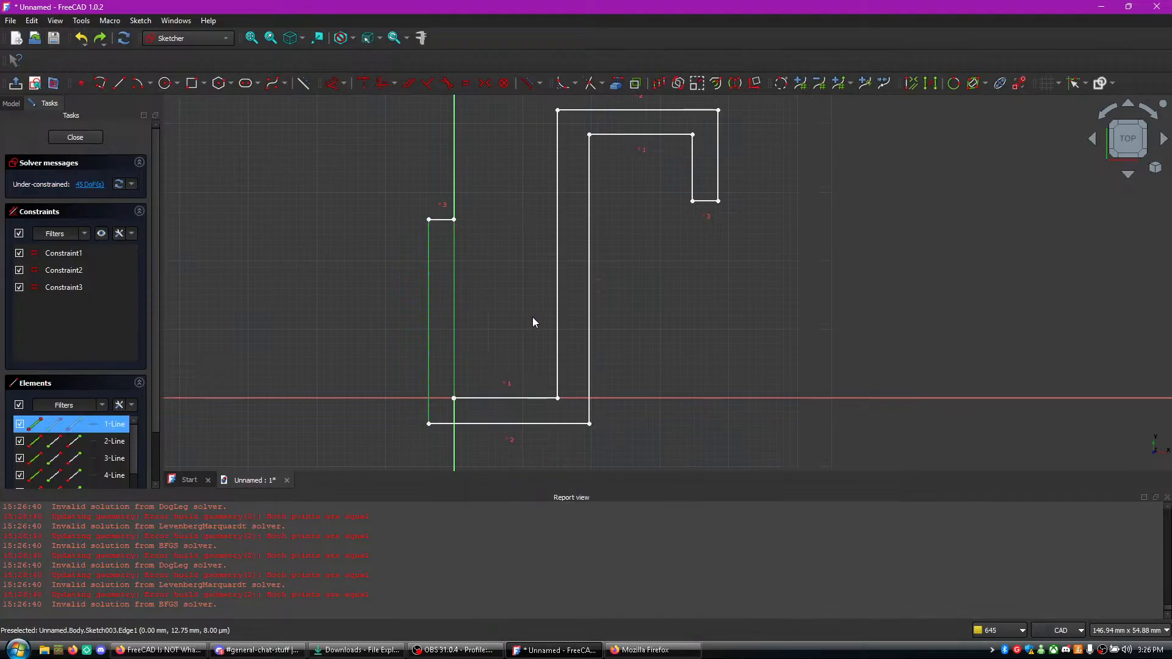
click(558, 310)
click(590, 311)
click(719, 171)
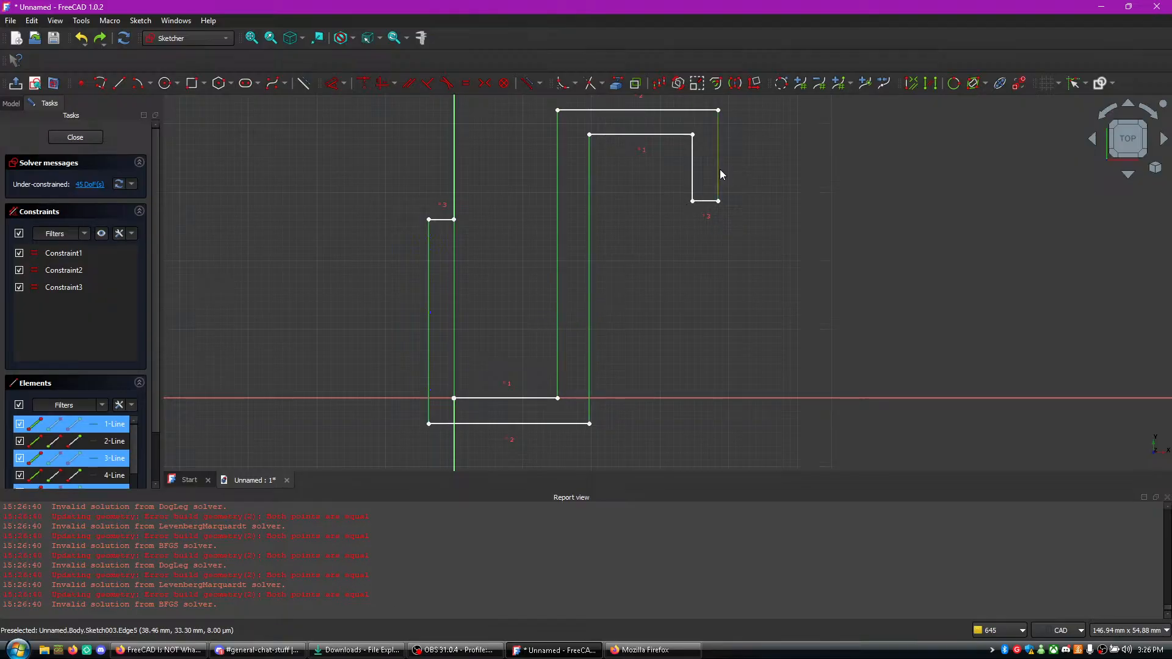
key(v)
- Apply horizontal constraints to the inner and outer horizontal lines and the two short end lines
click(659, 133)
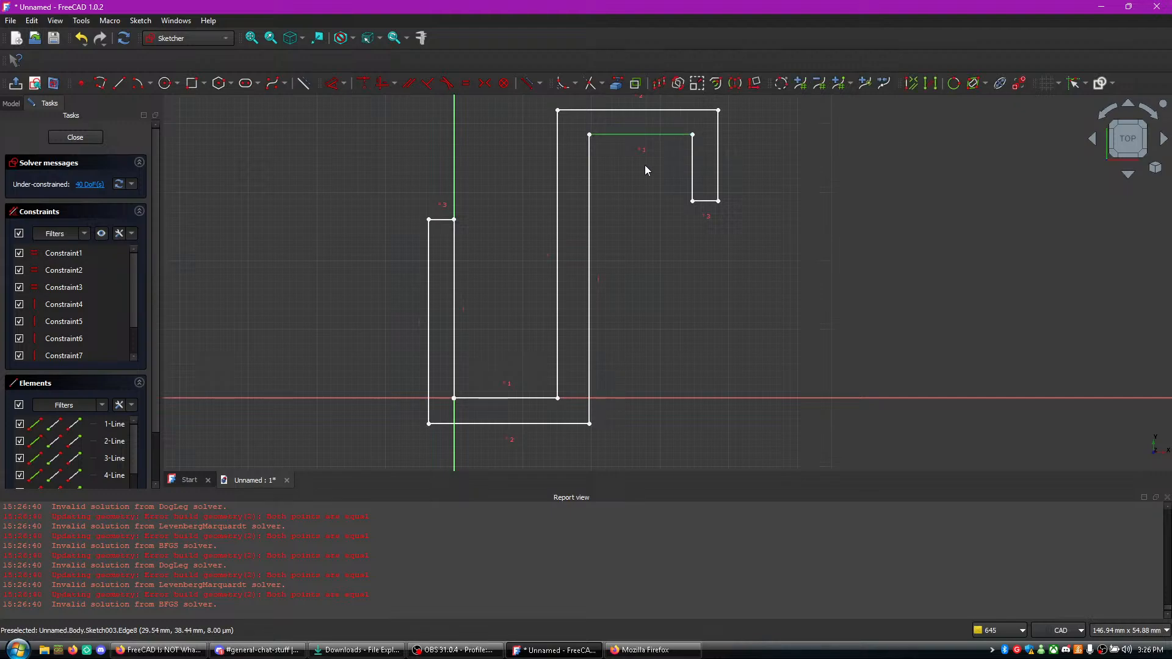
click(522, 422)
click(512, 398)
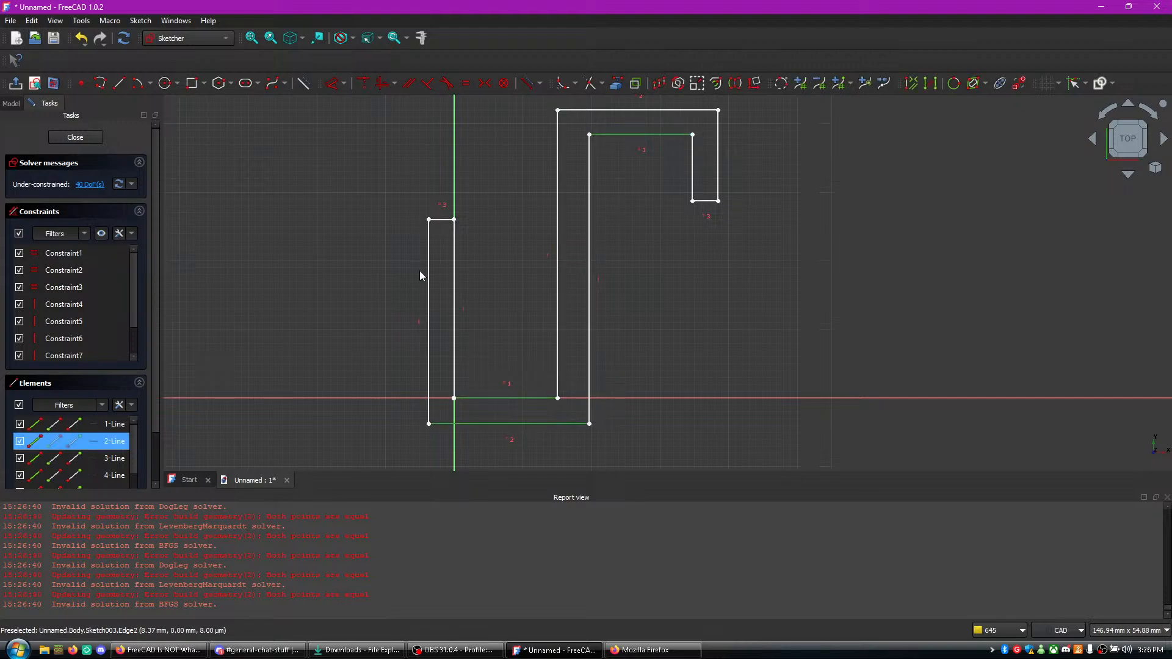
click(628, 112)
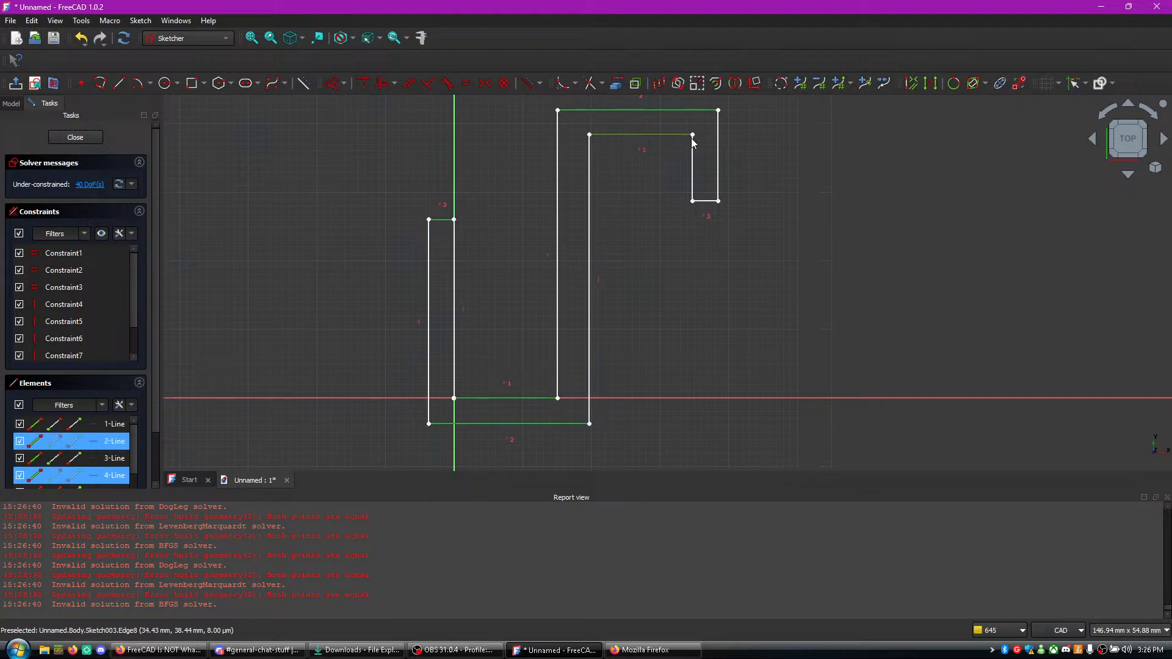
key(h)
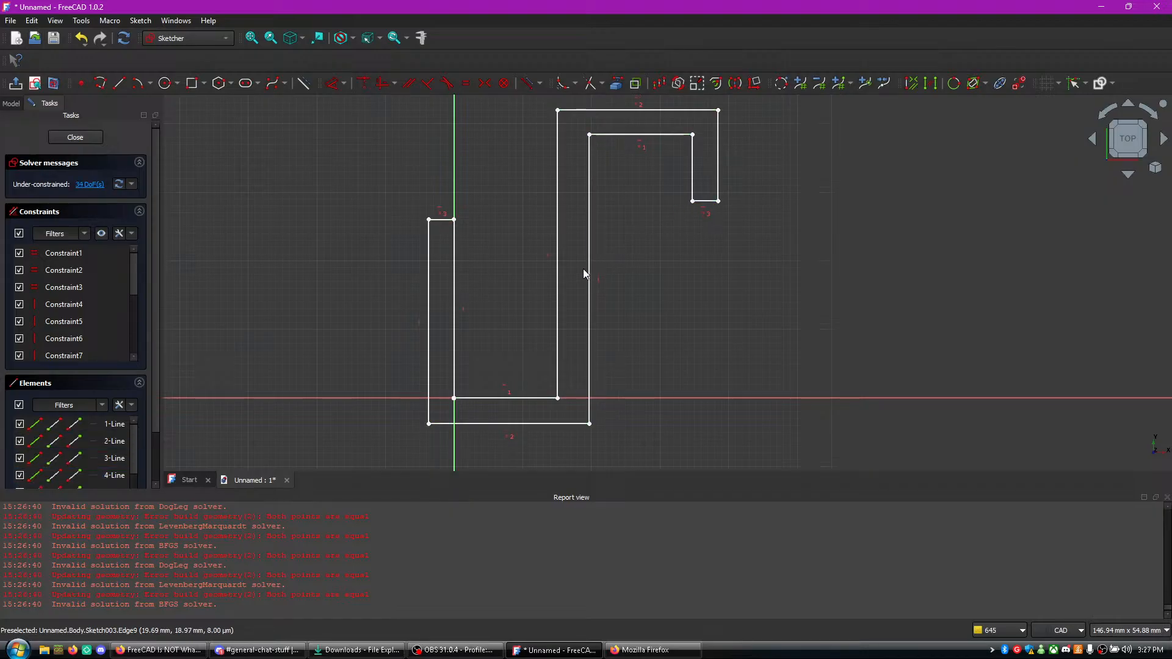
- Test moving the hook tip's end corner and the upper inner line's corner, and undo the moves
scroll(103, 310, down, 4)
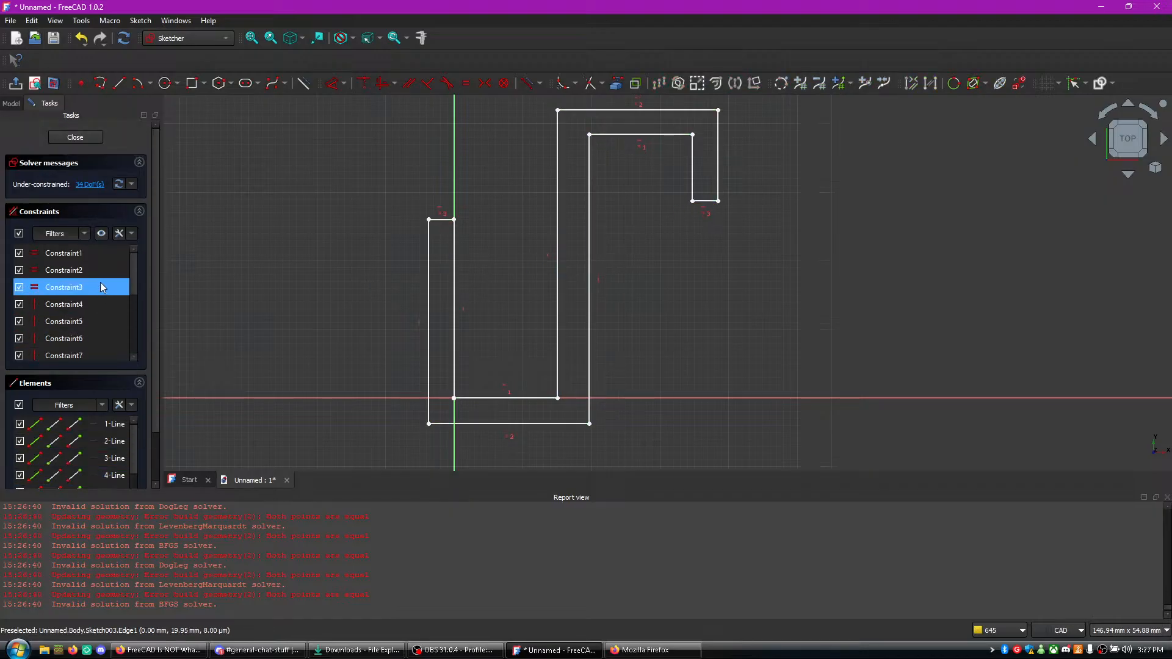
scroll(102, 282, up, 2)
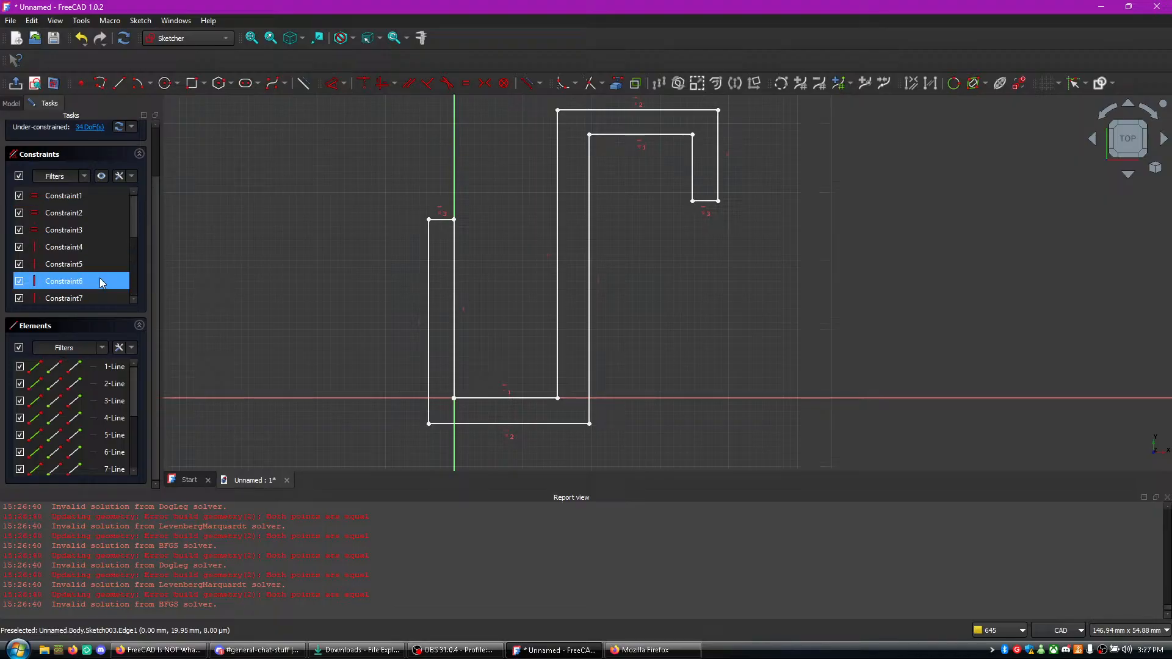
scroll(702, 293, up, 2)
scroll(597, 302, down, 2)
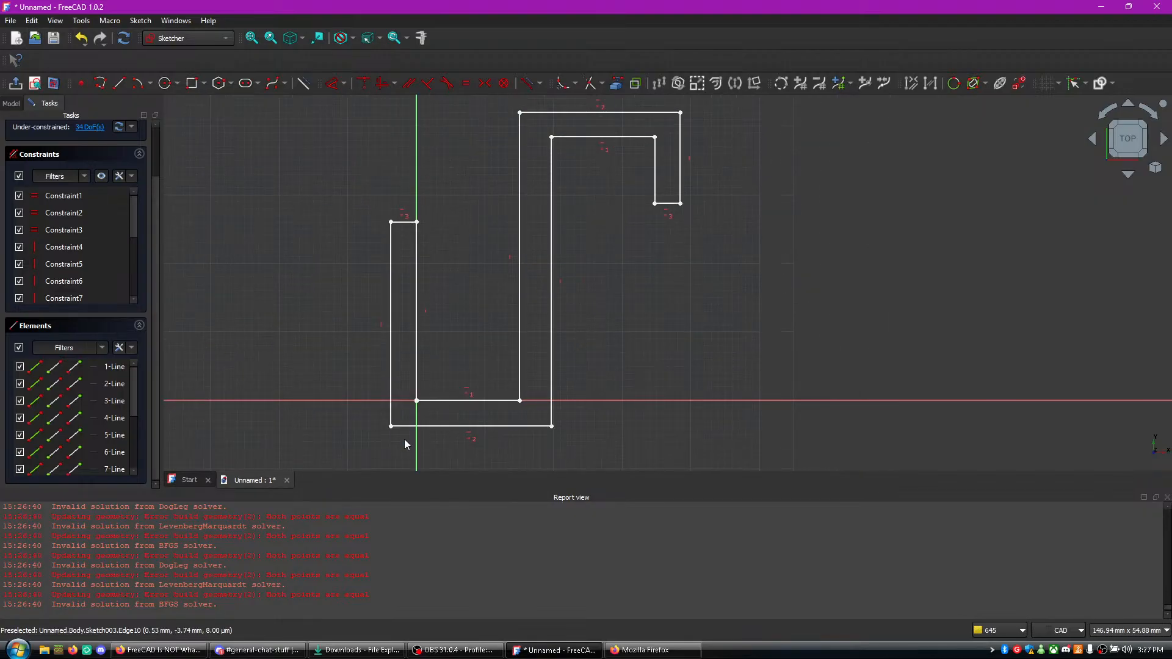
drag(681, 208, 705, 205)
key(ctrl+z)
click(675, 203)
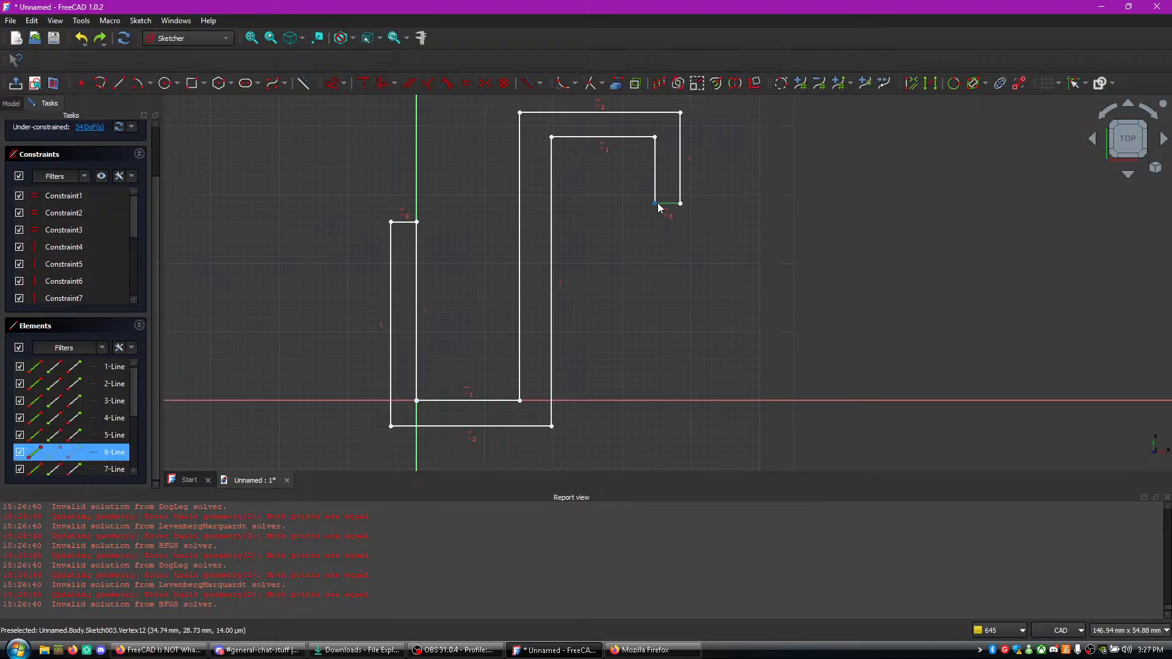
drag(550, 138, 598, 144)
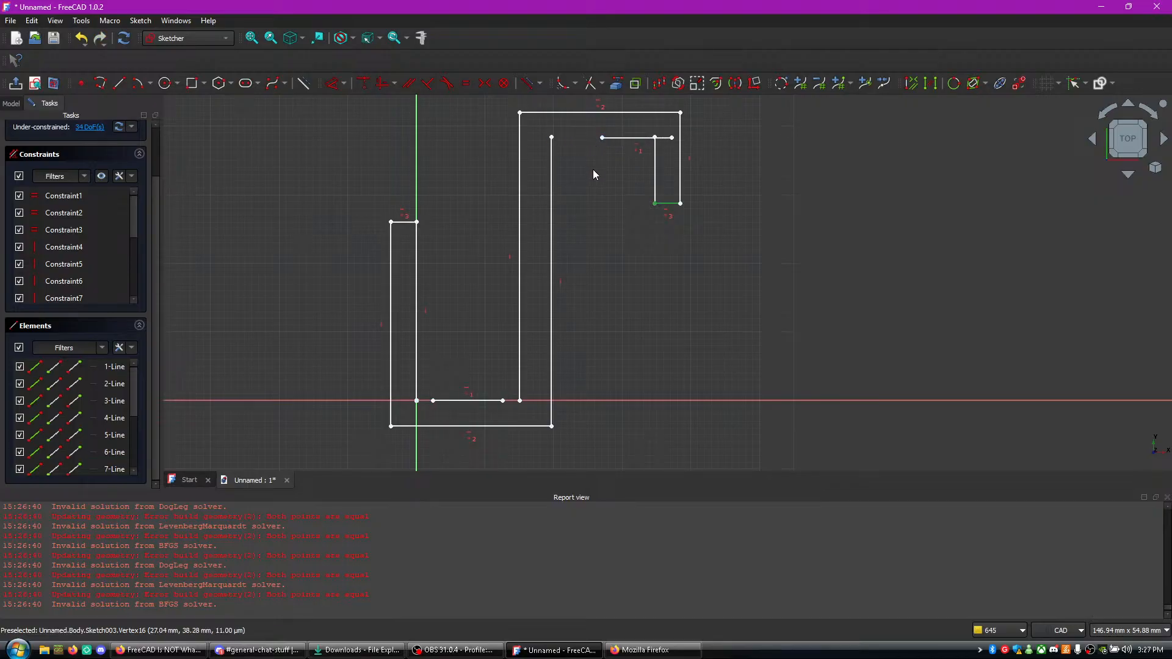
key(ctrl+z)
- Try another equal constraint on the two outer horizontal lines, test moving their upper corner, and undo the change
click(462, 426)
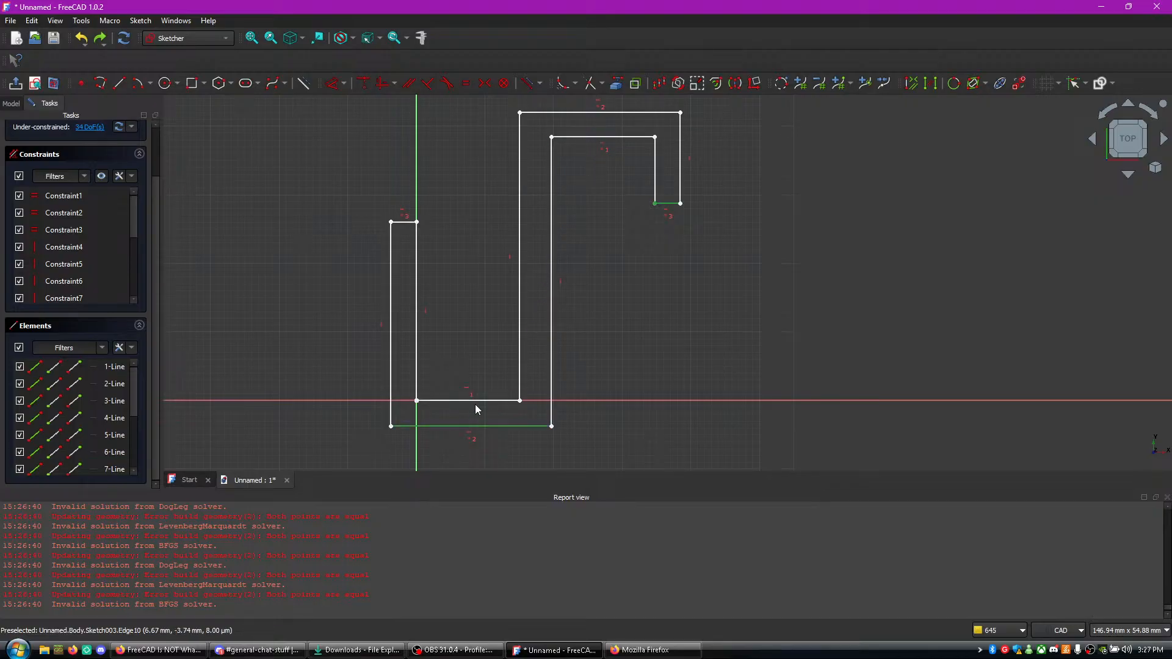
click(588, 113)
key(e)
drag(520, 113, 535, 116)
key(ctrl+z)
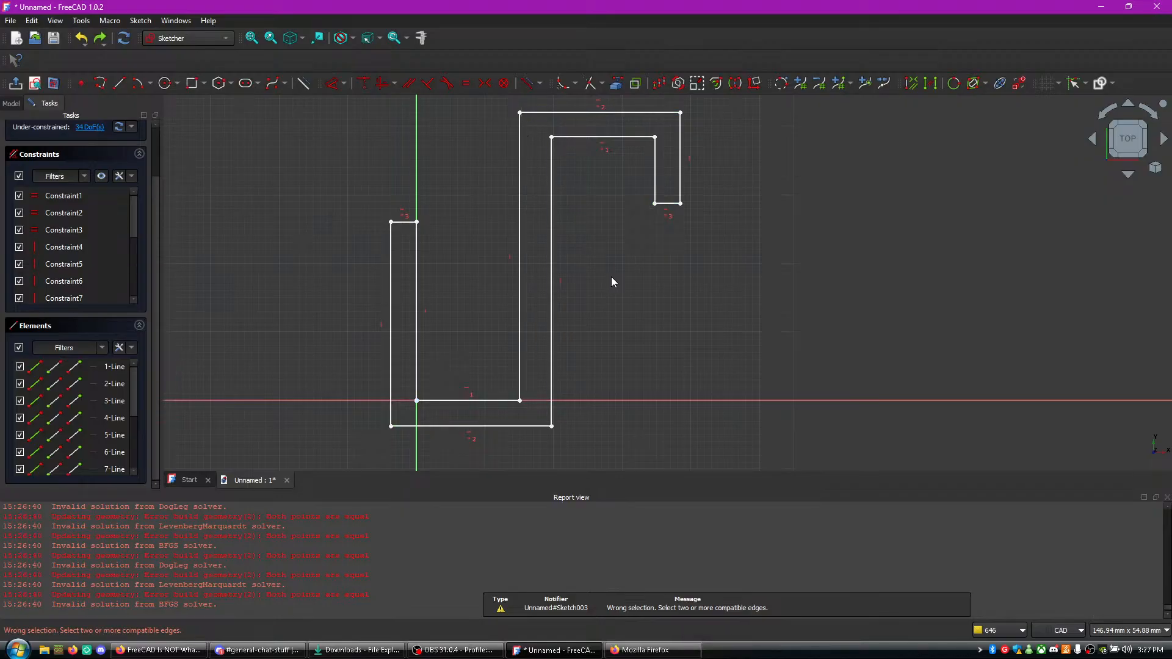
click(600, 311)
- Switch to the YouTube tutorial in Firefox, watch which vertical lines it selects, and return to FreeCAD
key(alt+Tab)
click(313, 437)
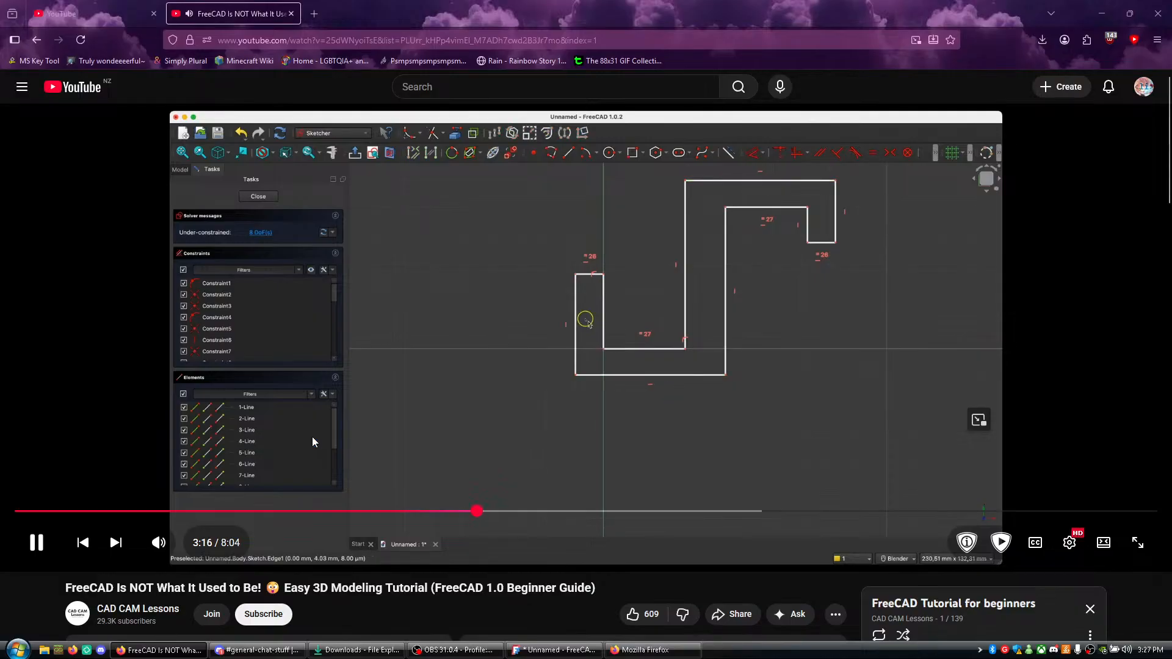
right_click(315, 501)
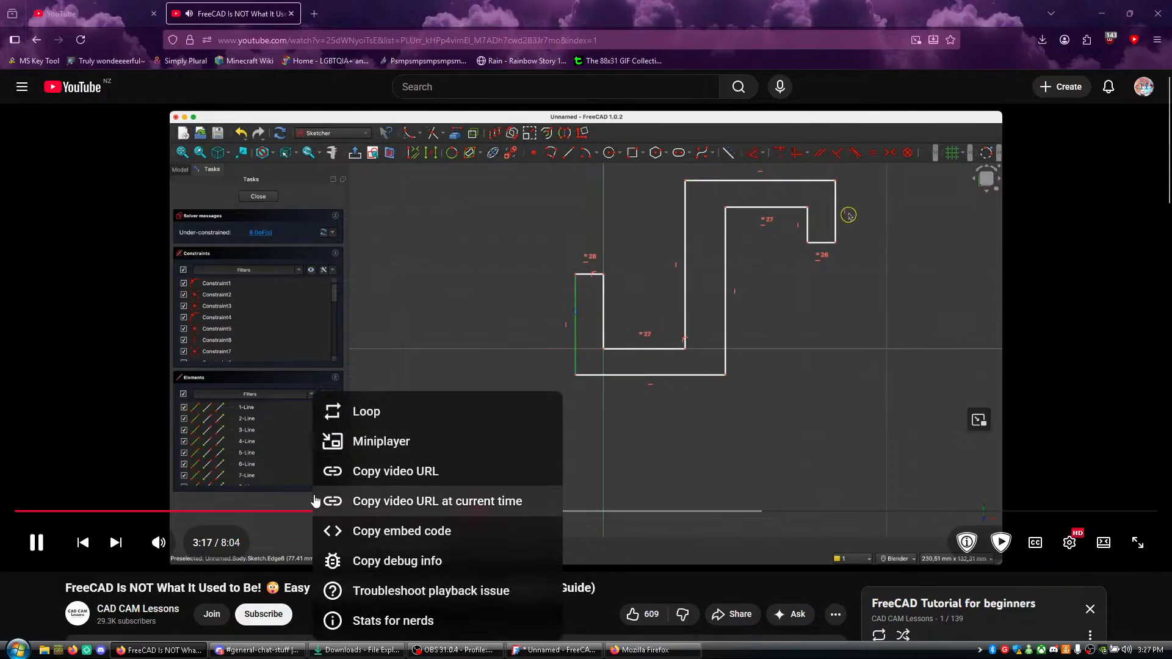
click(233, 581)
click(319, 387)
key(alt+Tab)
- Make the first arm's outer vertical line equal to the hook tip's outer vertical line, test moving it, and undo
click(391, 342)
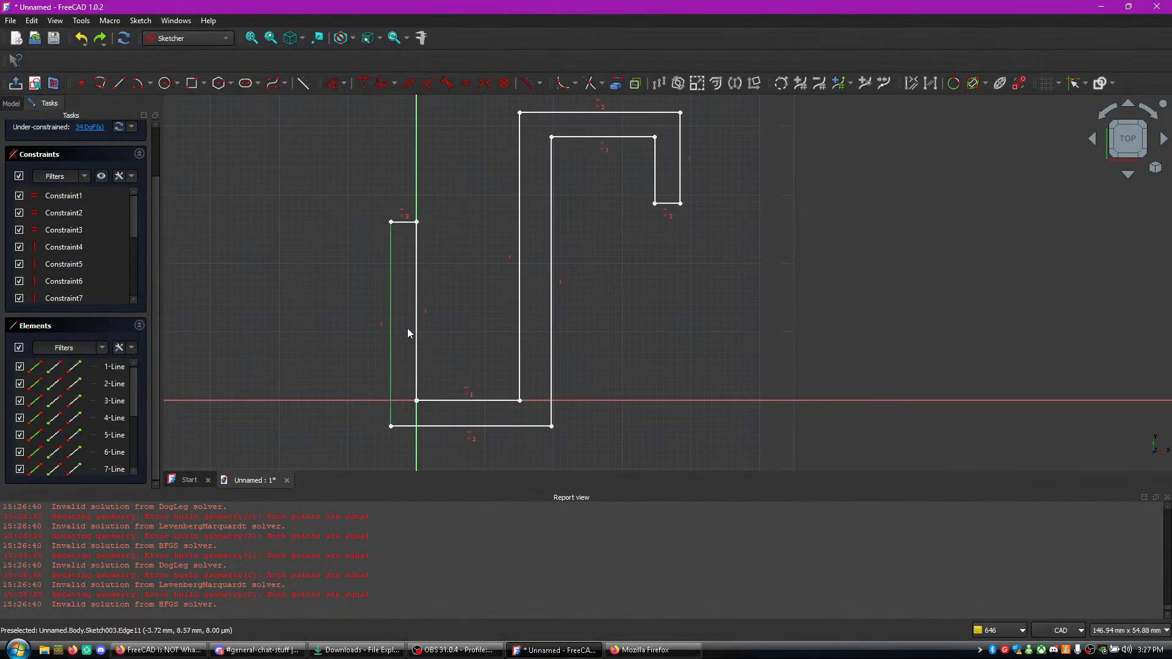
click(681, 163)
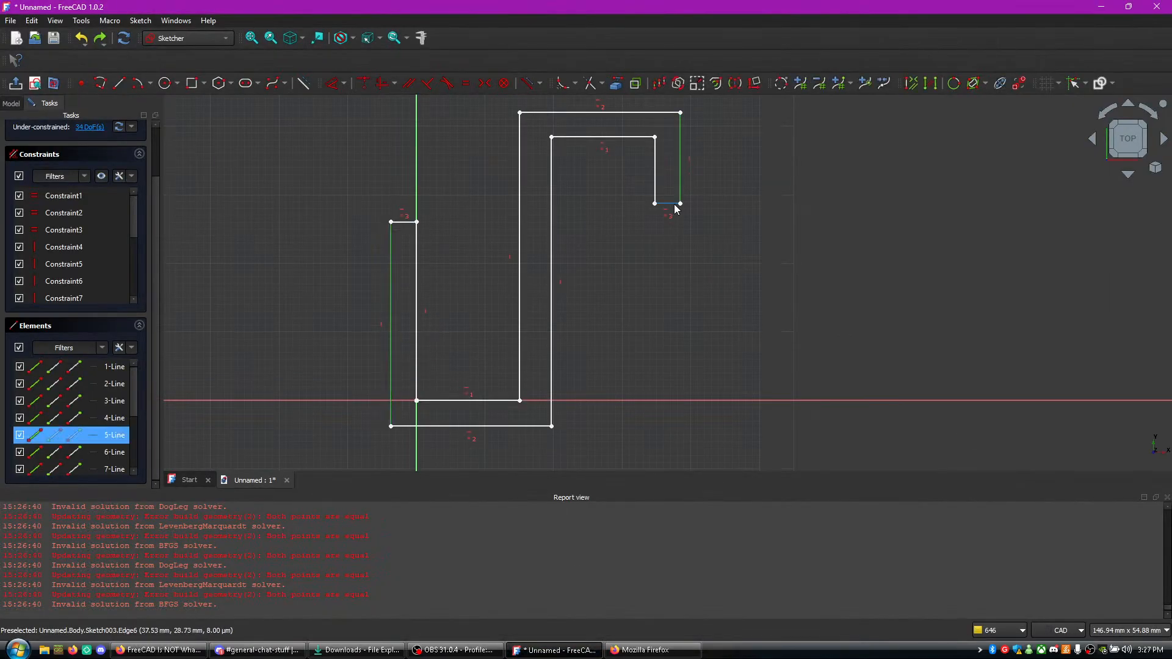
key(e)
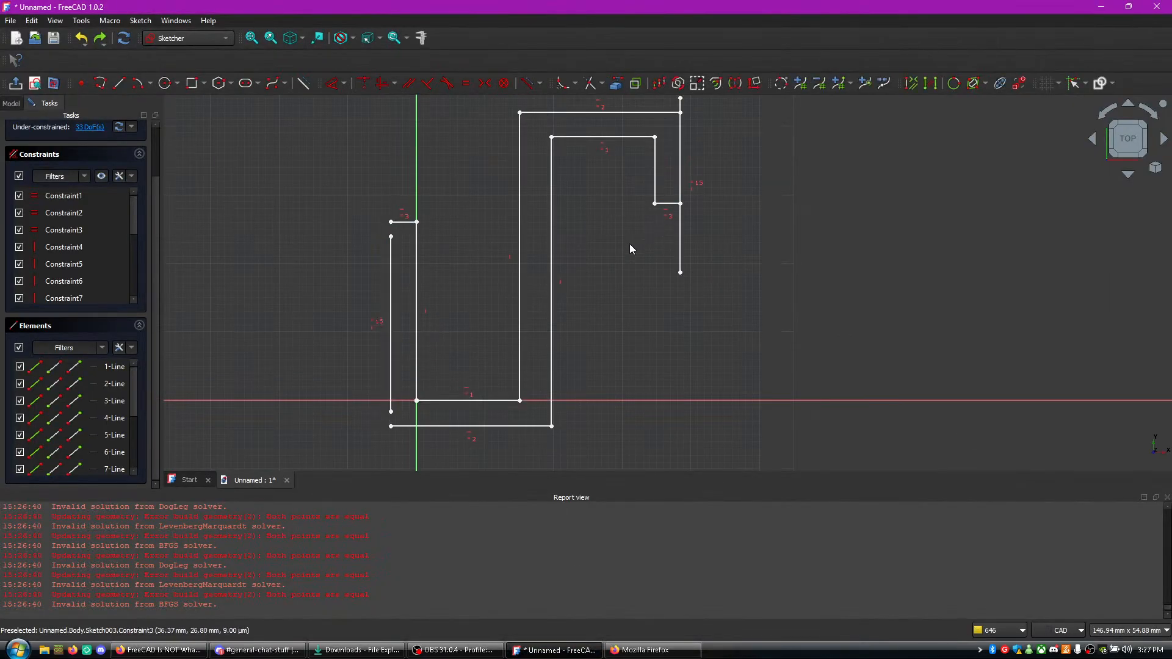
click(681, 251)
drag(683, 244, 757, 249)
key(ctrl+z)
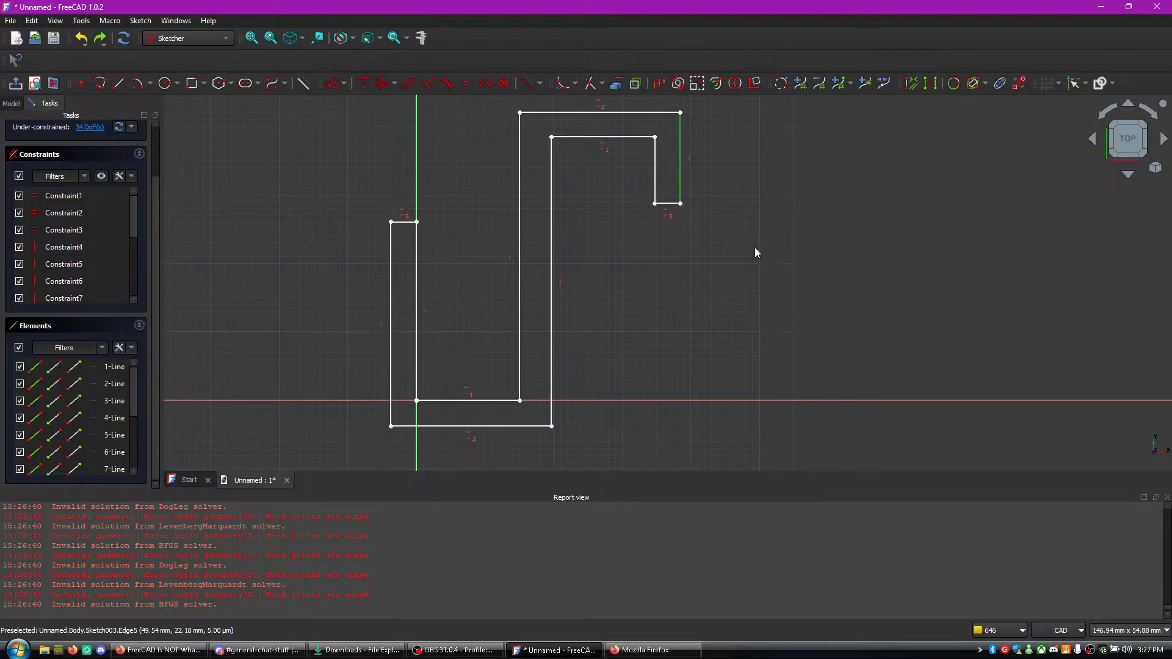
- Undo the remaining constraint changes back through the deletion of the original constraints, and select Constraint1
key(ctrl+z)
key(ctrl+z)
key(ctrl+z)
key(ctrl+z)
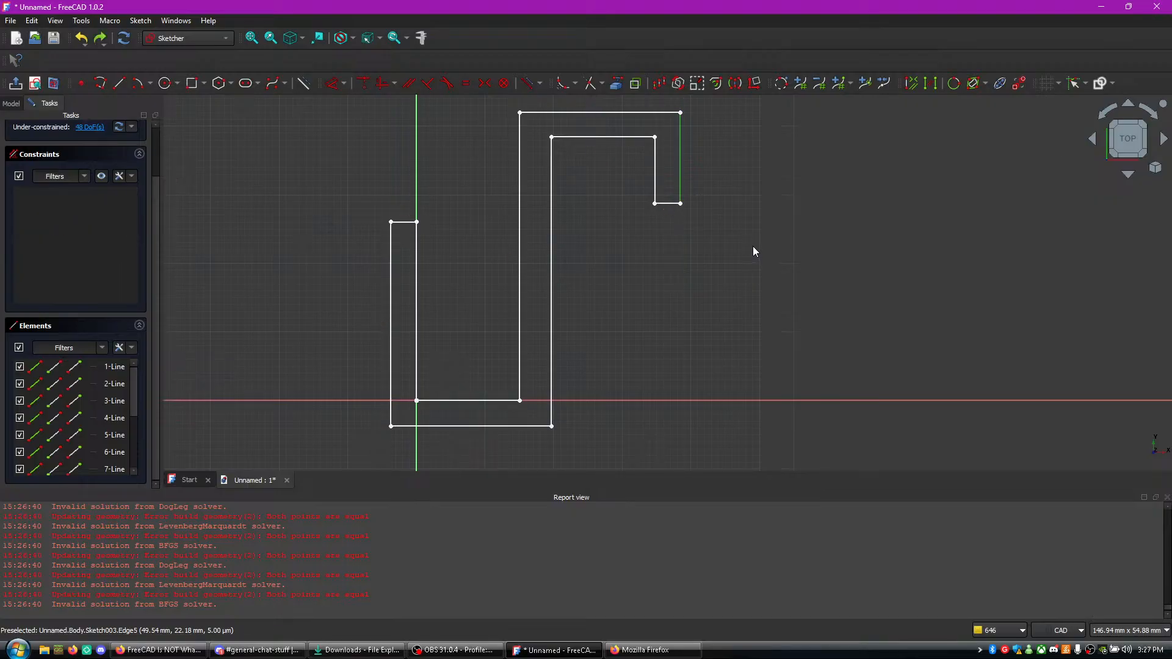
click(64, 199)
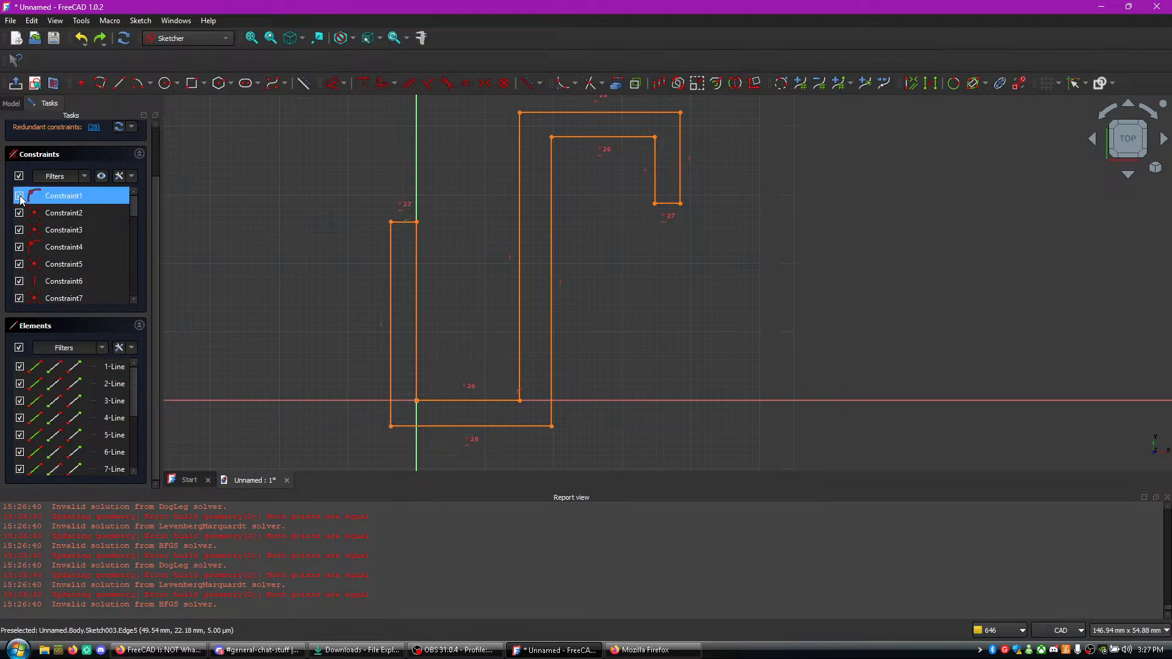
- Make the two outer horizontal lines of the profile equal, and make the two inner horizontal lines equal
scroll(48, 232, down, 8)
scroll(194, 297, down, 4)
scroll(281, 307, up, 3)
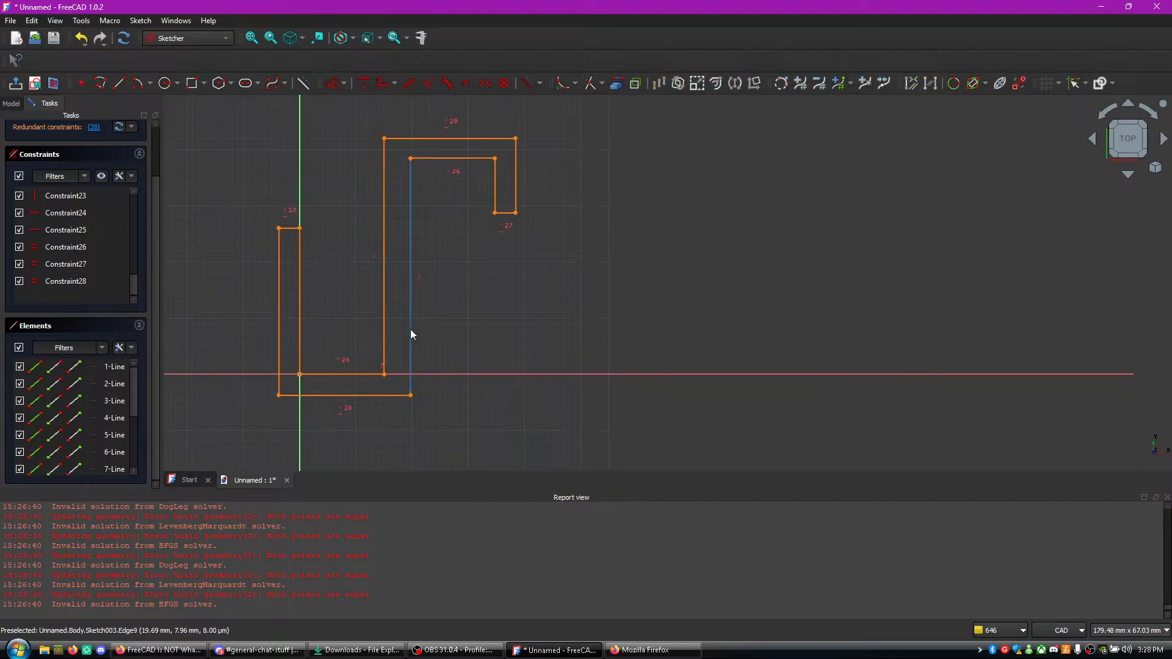
click(385, 336)
scroll(357, 351, up, 2)
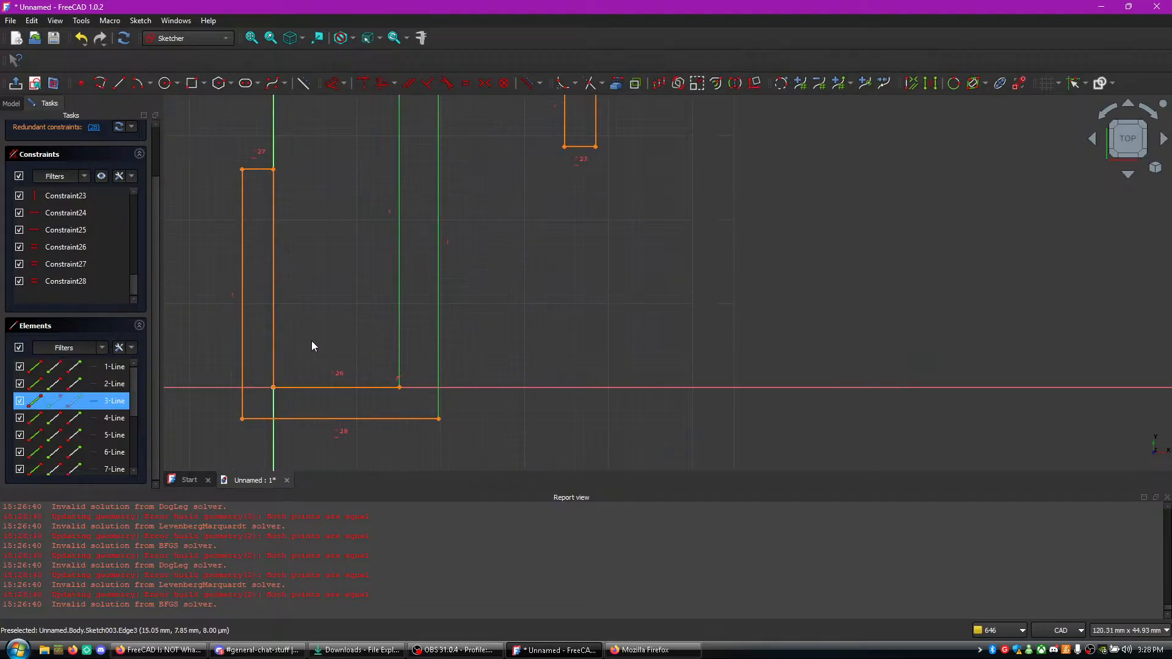
click(248, 345)
click(267, 419)
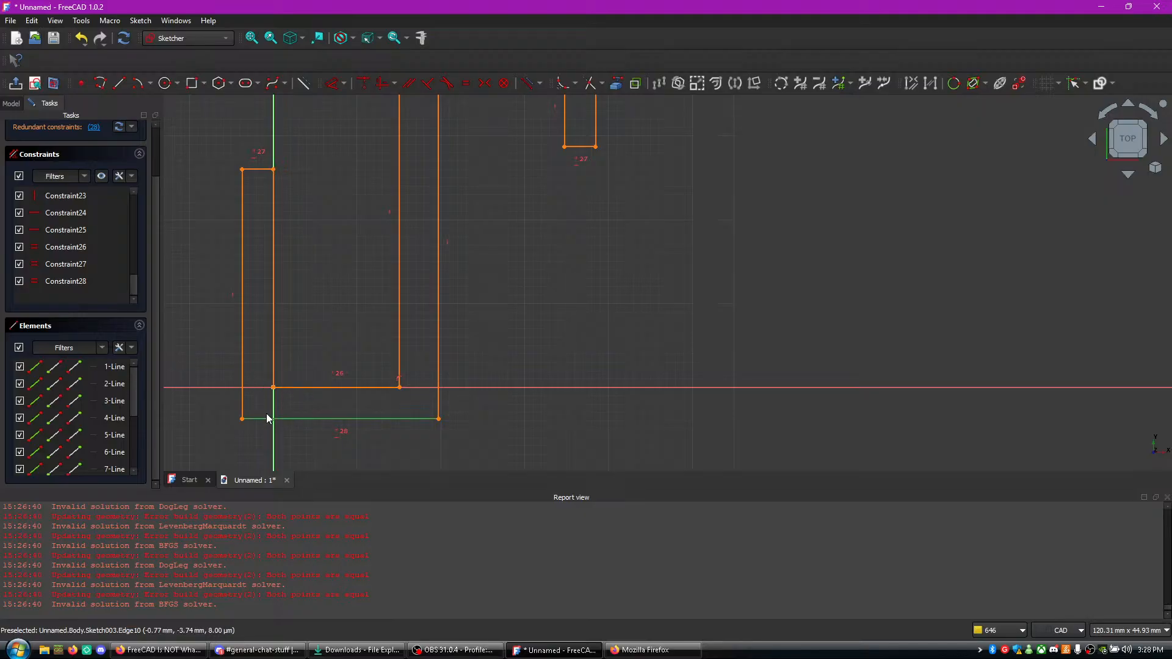
scroll(375, 320, up, 2)
scroll(376, 320, down, 5)
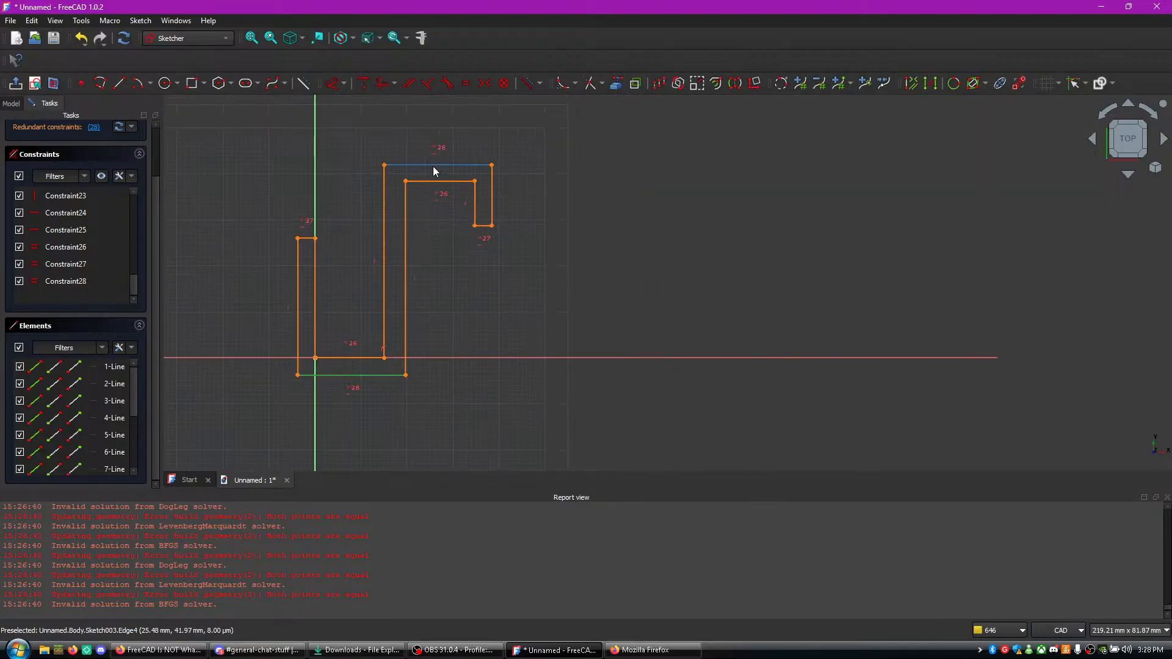
click(433, 165)
key(e)
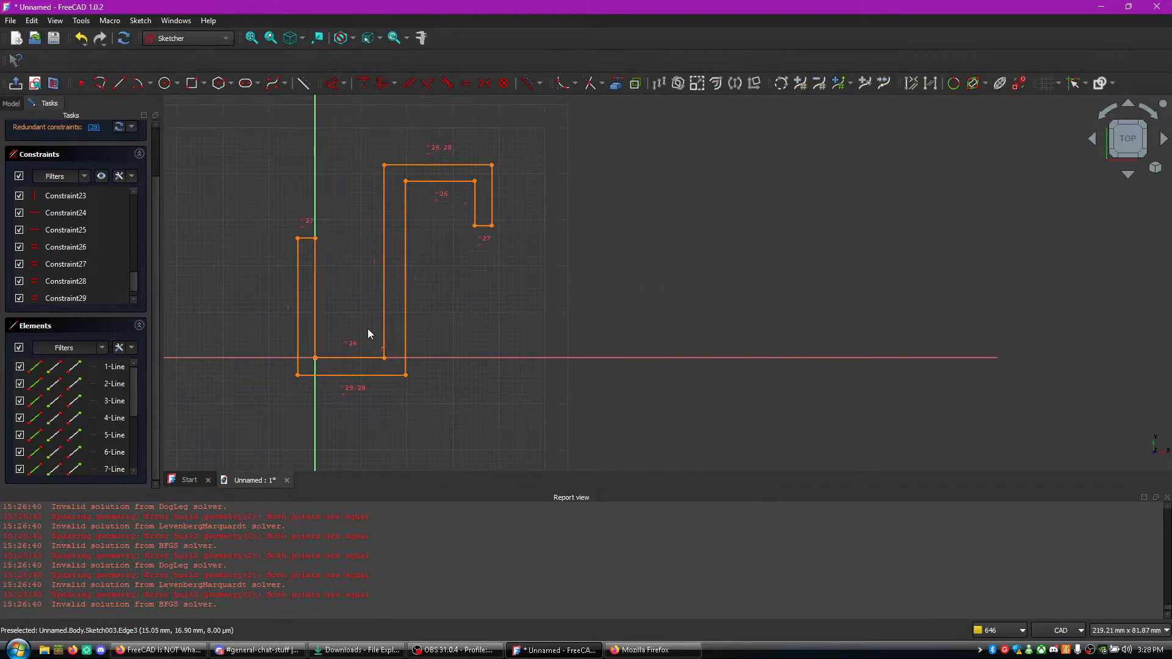
click(345, 359)
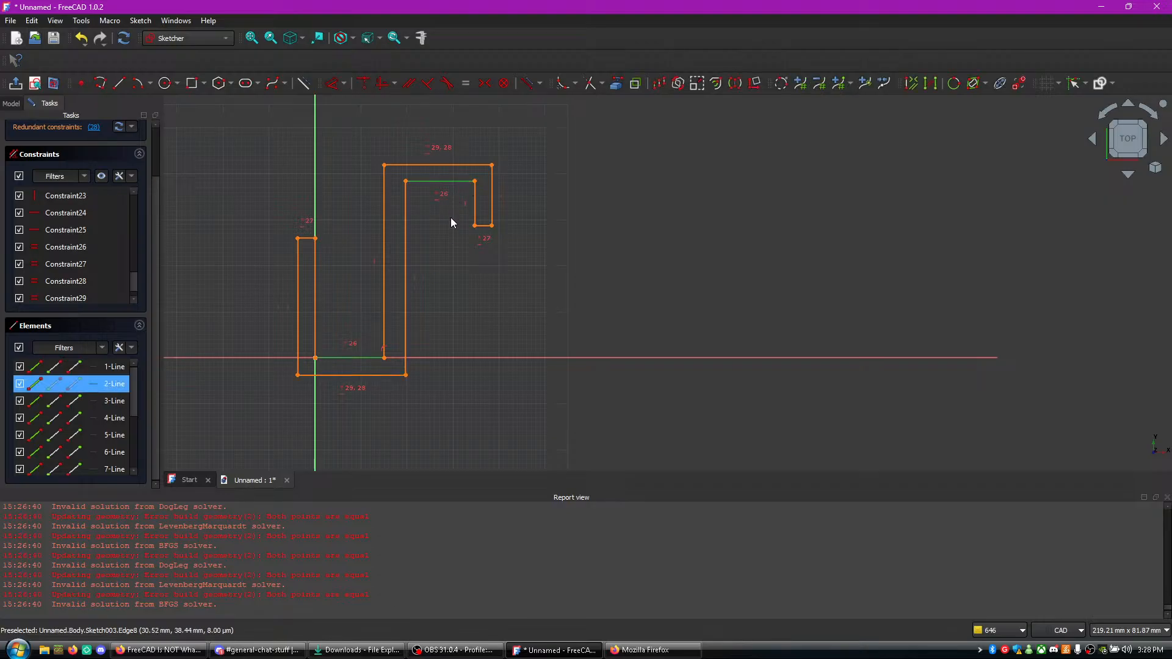
key(e)
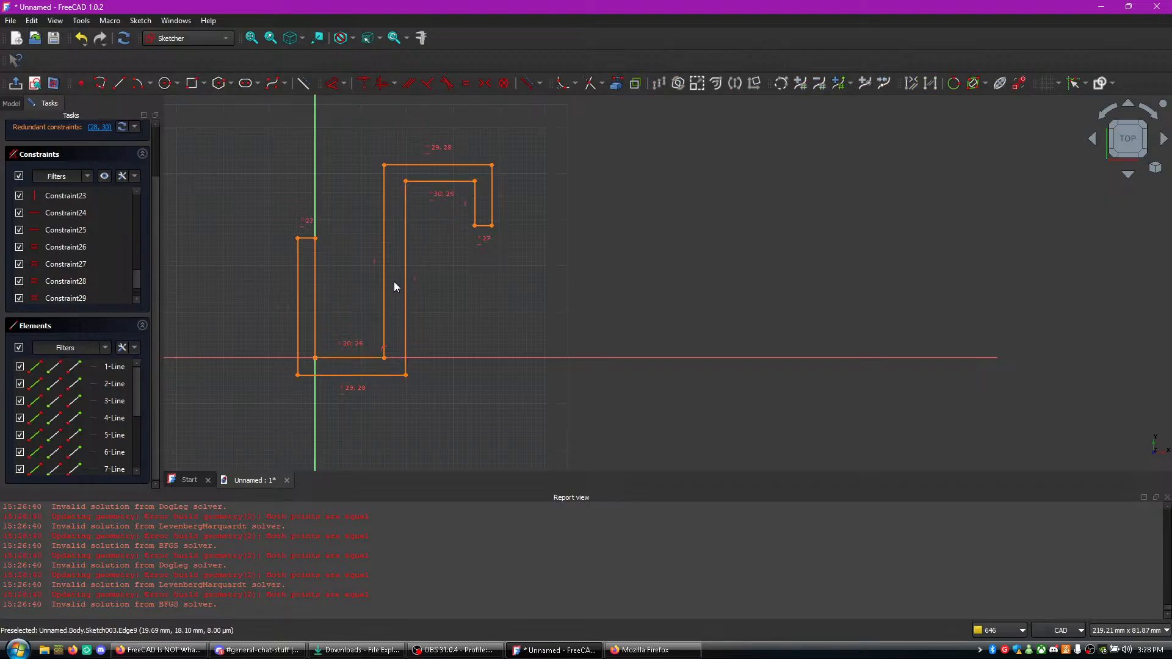
- Switch to the YouTube tutorial in Firefox, rewatch which lines it makes equal, pause it, and return to FreeCAD
key(alt+Tab)
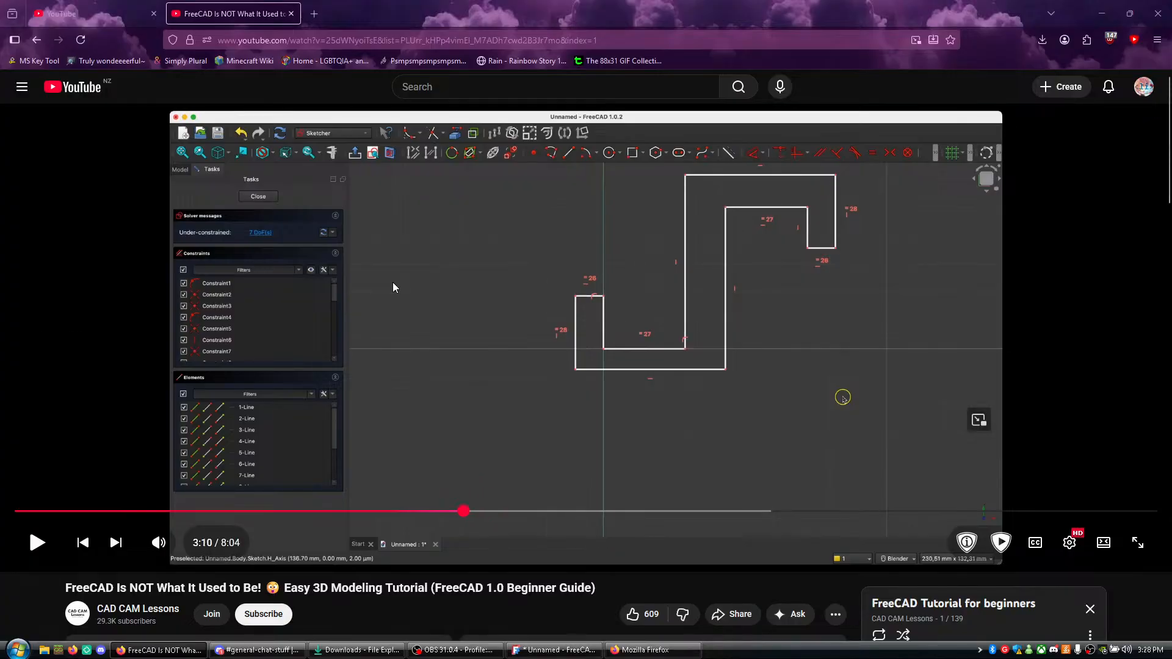
key(j)
key(j)
key(k)
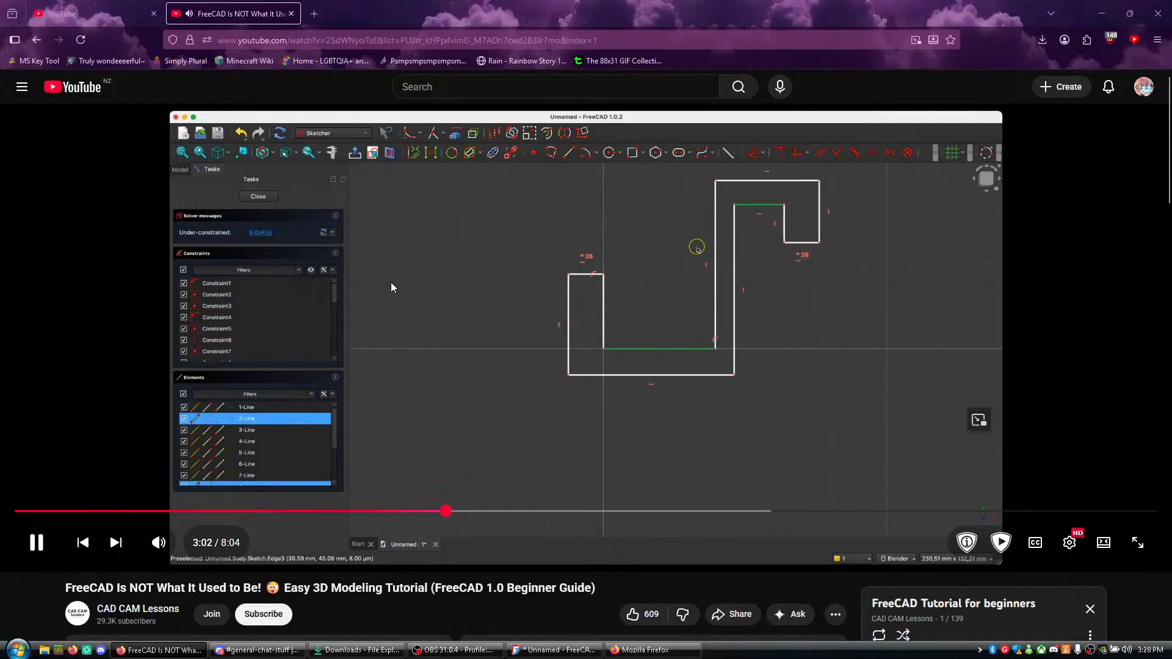
right_click(392, 288)
click(420, 574)
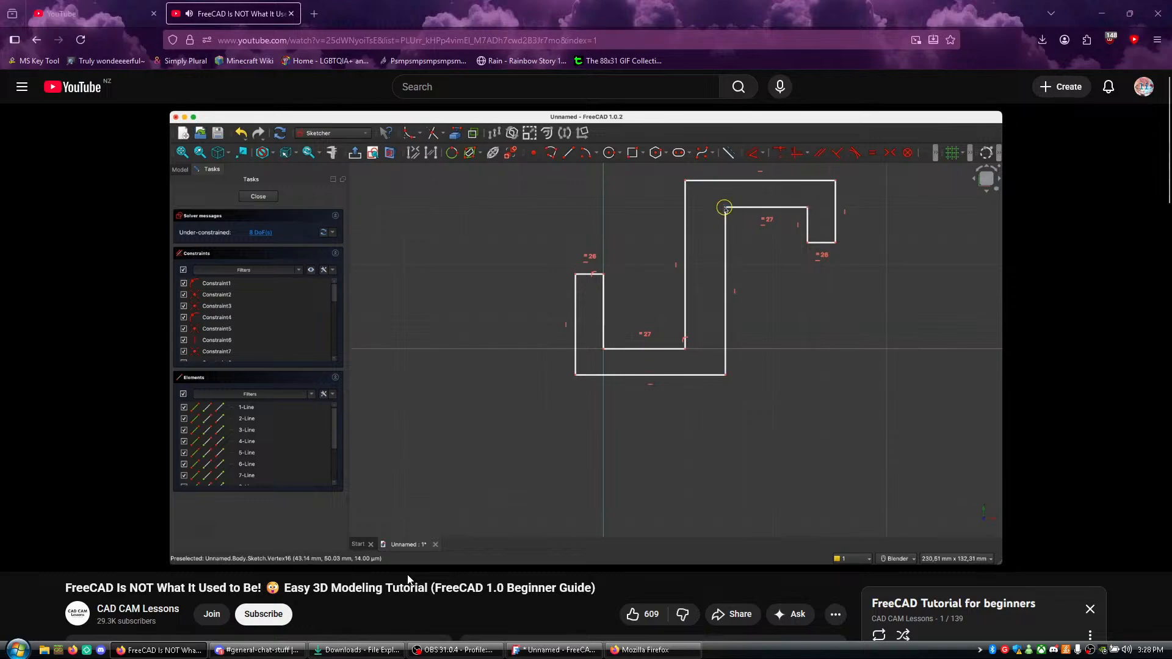
mouse_move(408, 528)
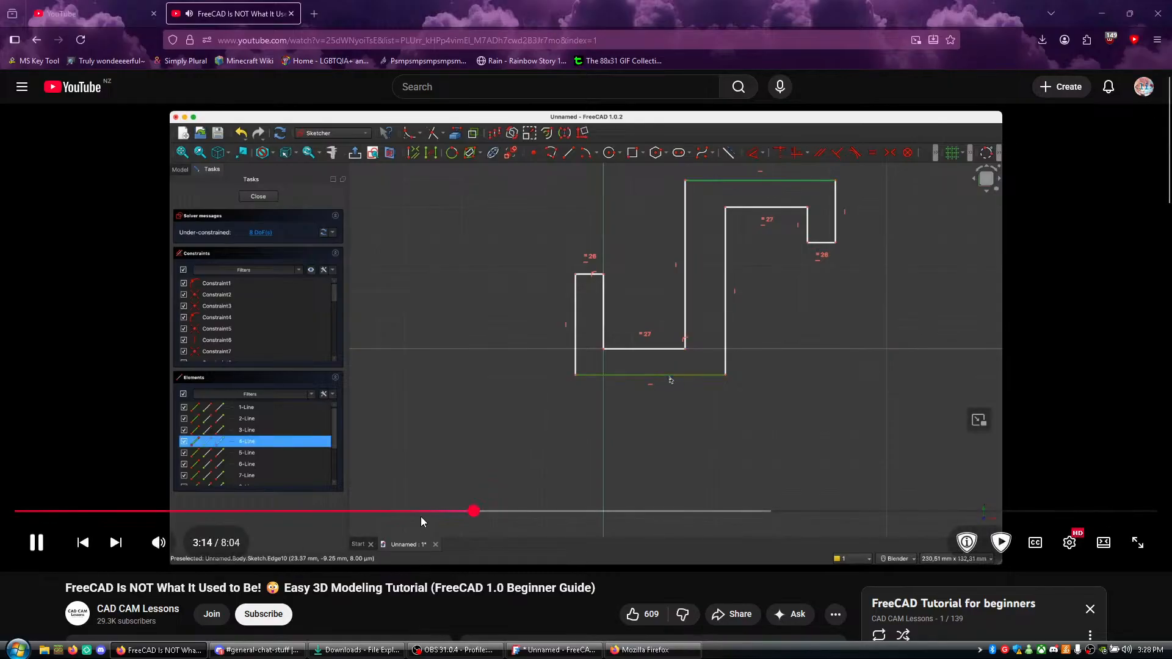
click(435, 387)
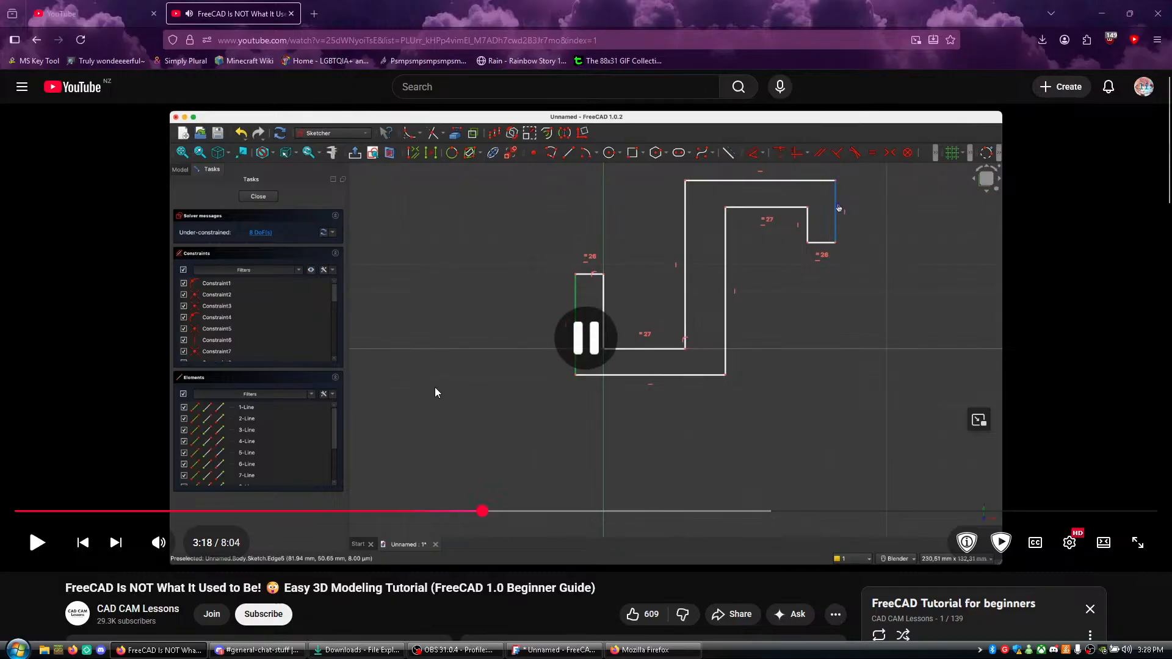
key(alt+Tab)
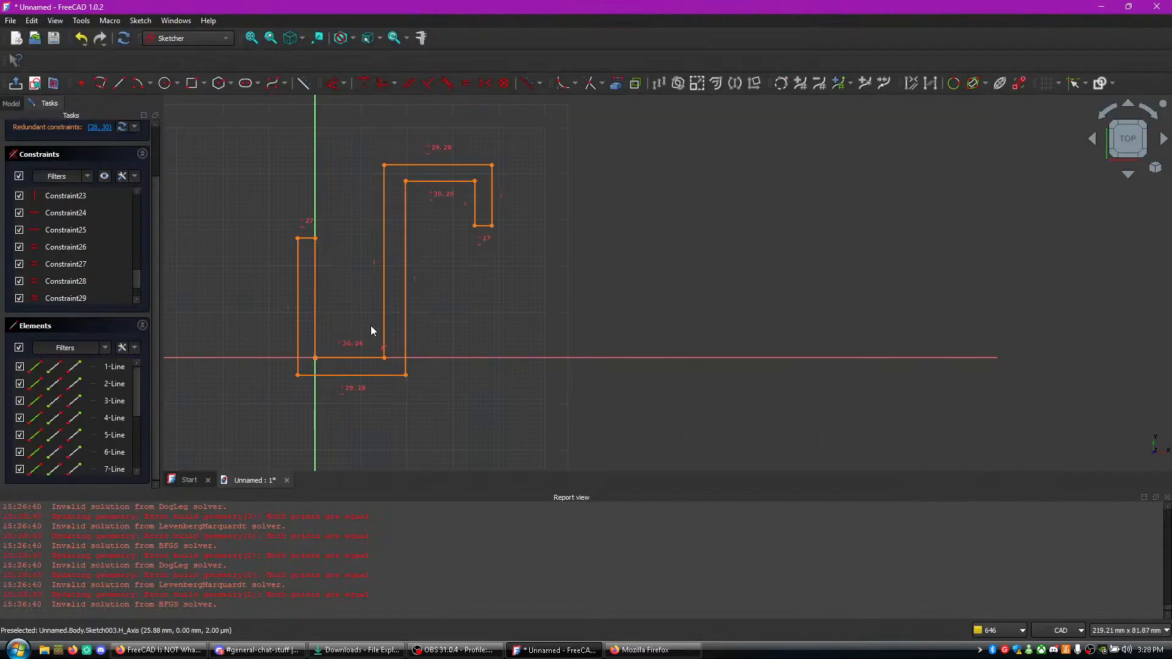
- Make the first arm's outer vertical line equal to the hook tip's outer vertical line
click(299, 333)
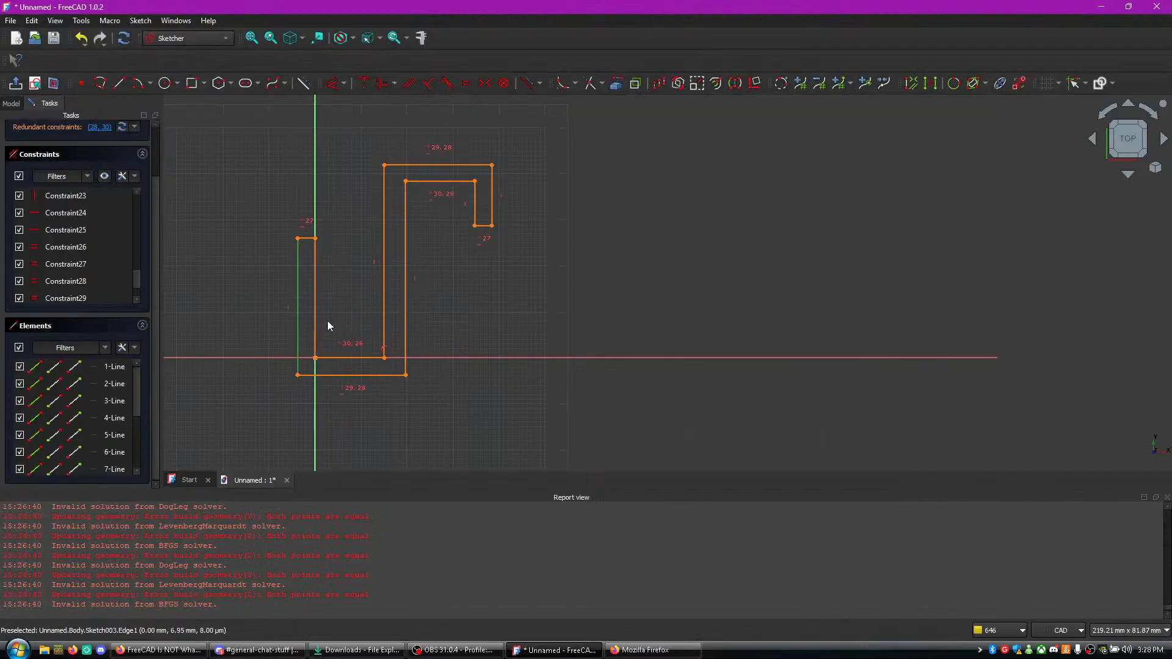
click(491, 199)
key(e)
- Select the redundant constraints through the solver message and delete Constraint28 and Constraint30
scroll(479, 270, up, 1)
scroll(478, 270, up, 1)
middle_drag(466, 272, 545, 255)
scroll(98, 256, up, 4)
click(93, 270)
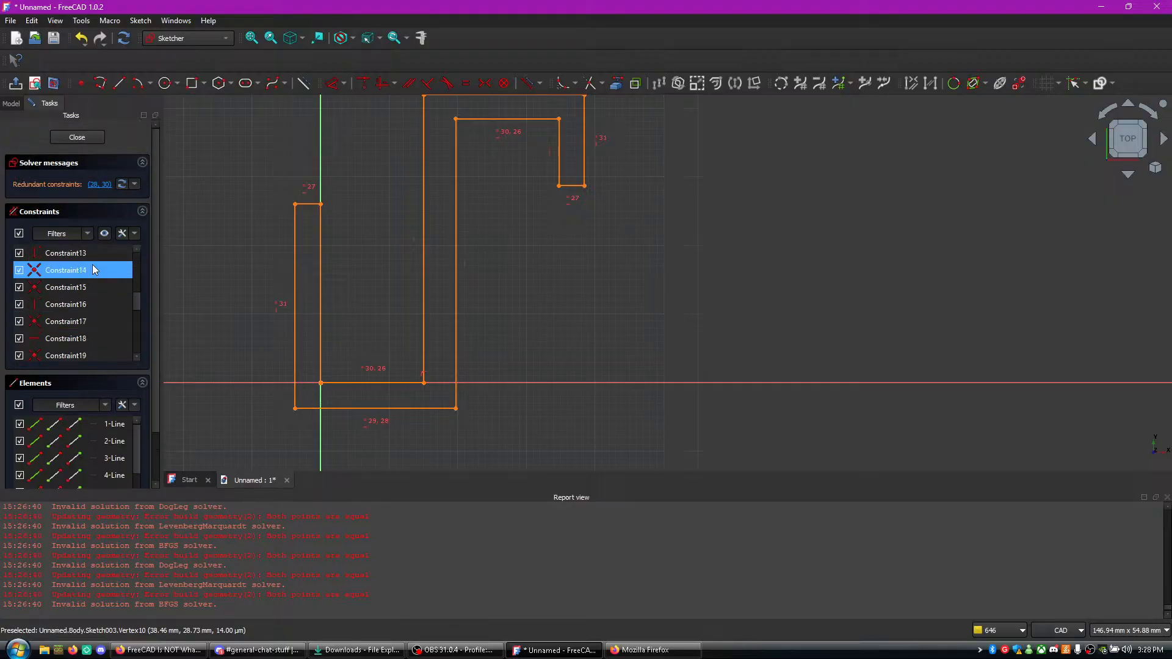
scroll(93, 265, down, 6)
click(100, 127)
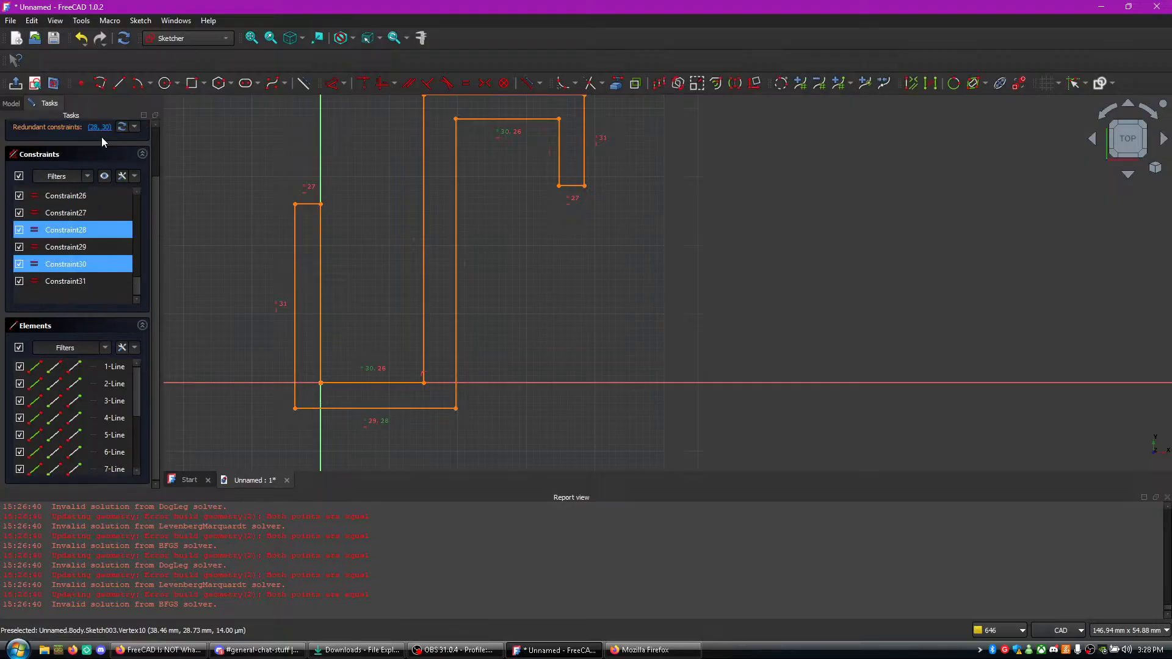
click(135, 127)
click(134, 128)
right_click(107, 229)
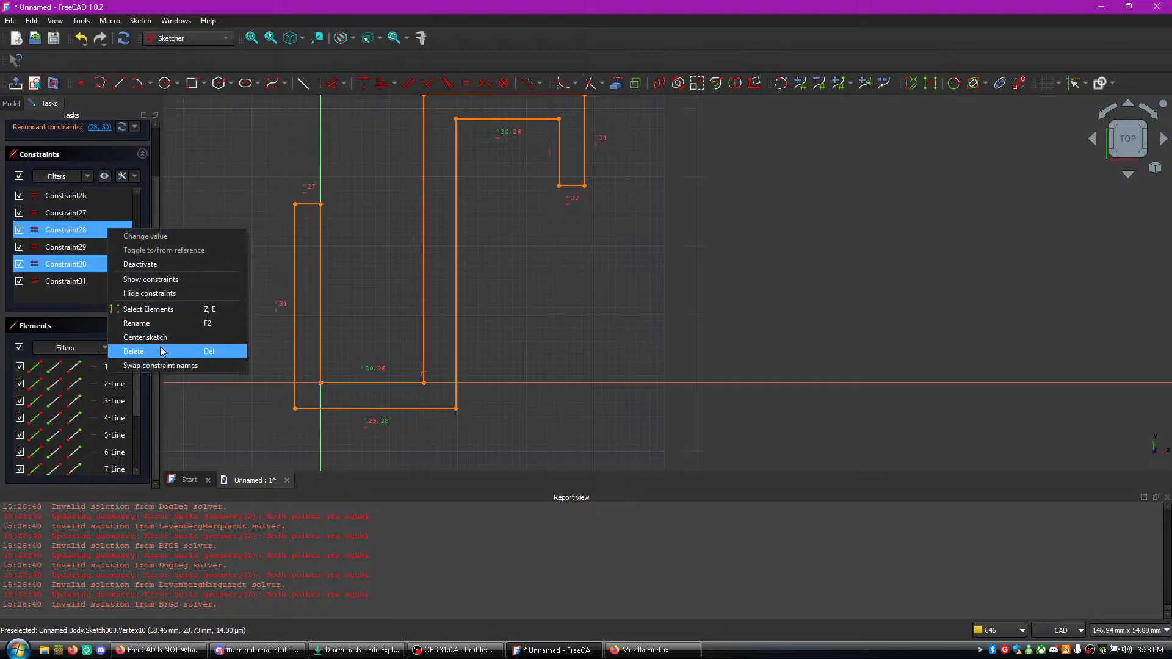
click(133, 351)
- Delete the remaining redundant constraint, the equal constraint on the two outer horizontal lines
scroll(437, 222, up, 1)
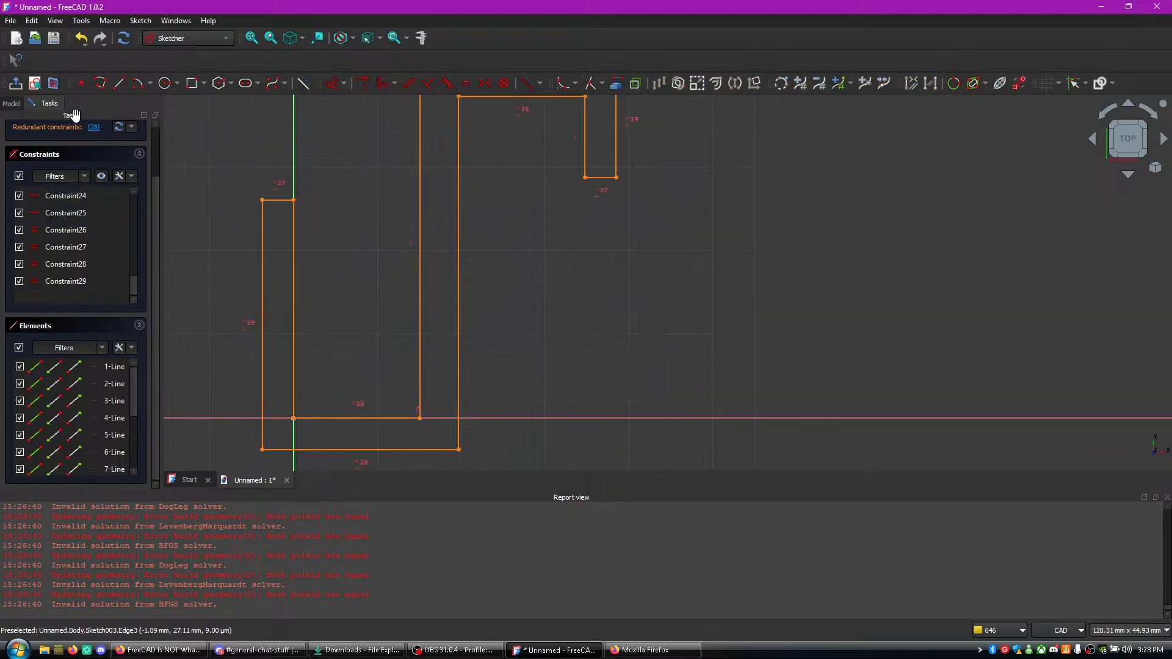
click(93, 128)
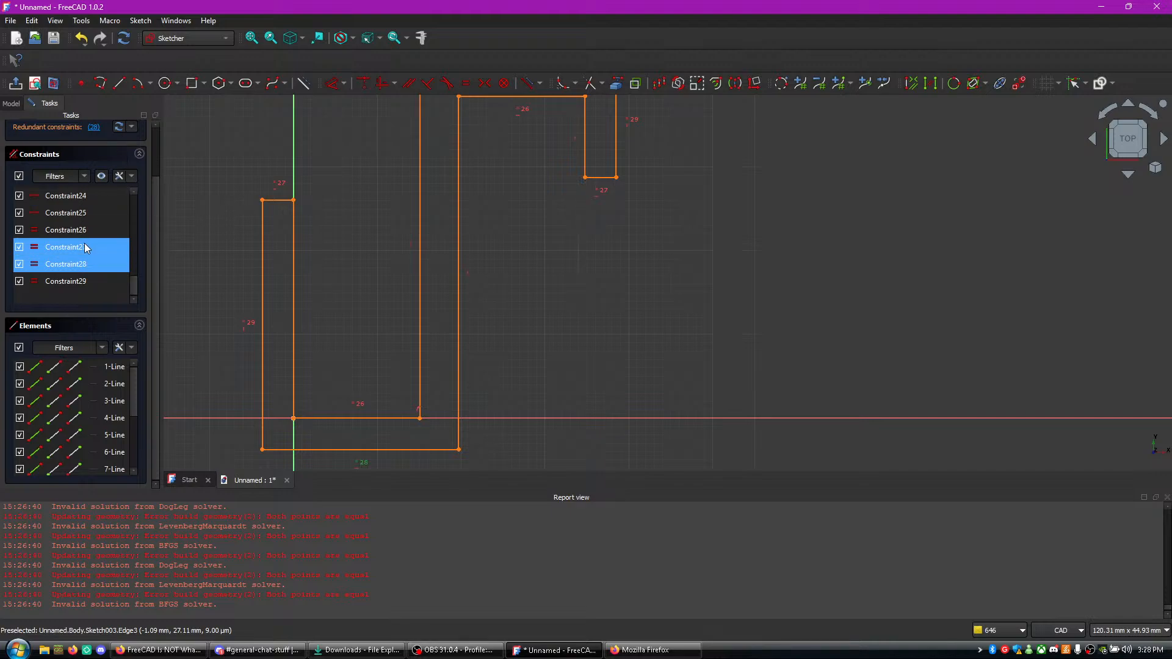
right_click(72, 265)
click(132, 386)
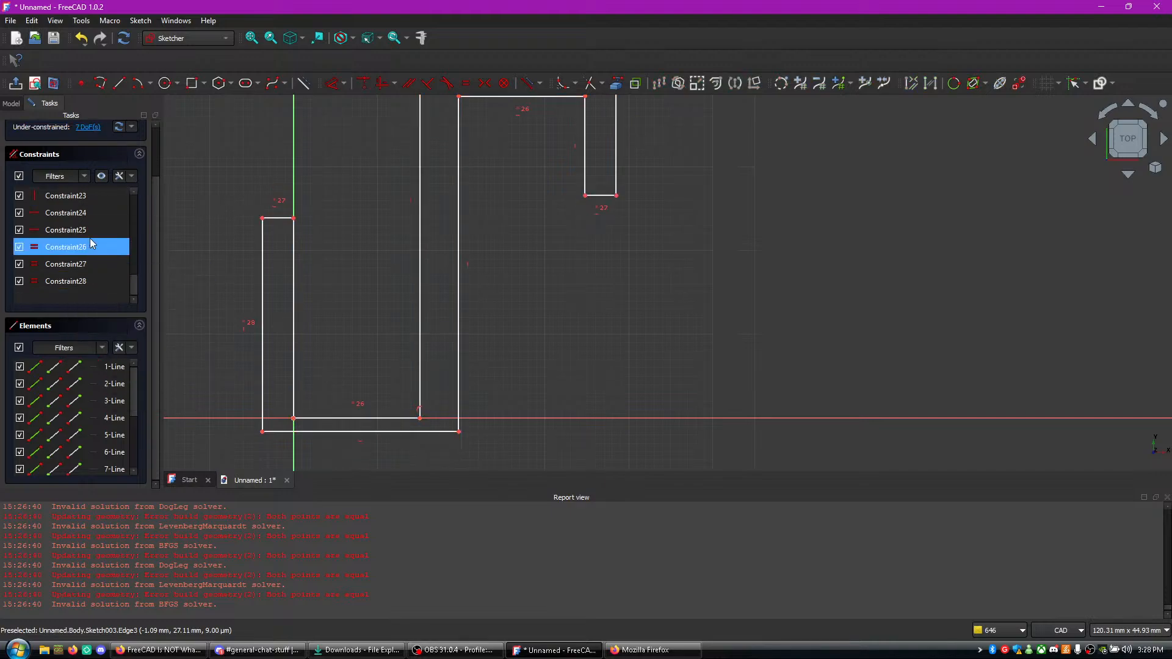
- Highlight the sketch's under-constrained geometry and try moving the first arm's inner vertical line near the origin
scroll(96, 151, up, 2)
click(92, 184)
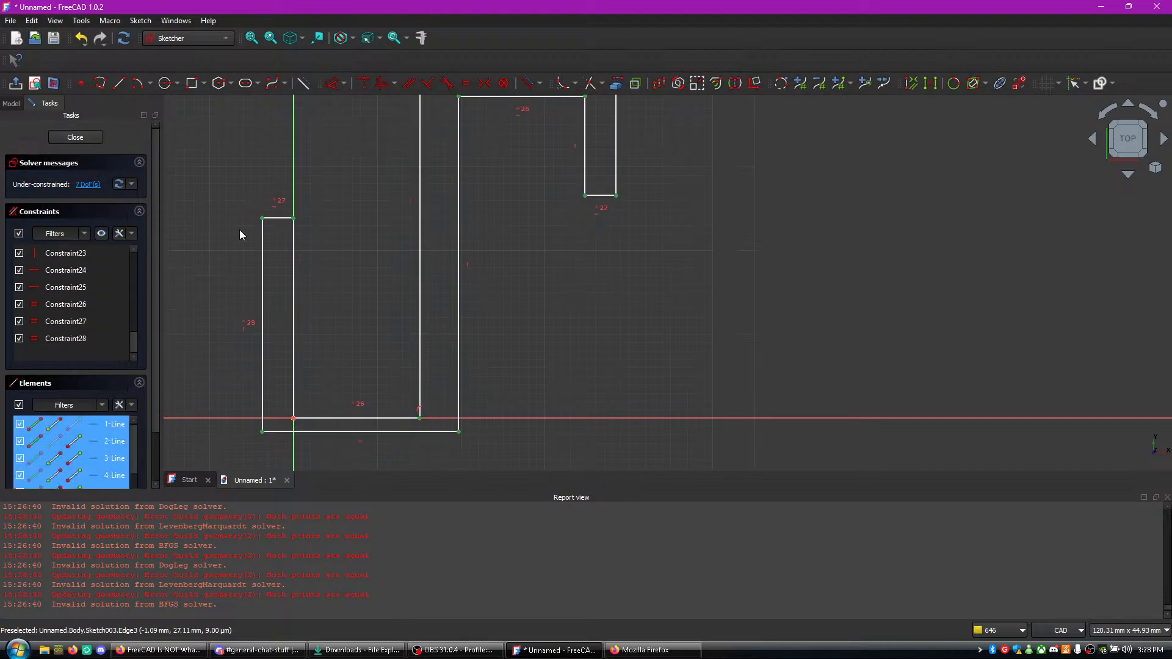
scroll(512, 296, down, 2)
scroll(518, 309, up, 1)
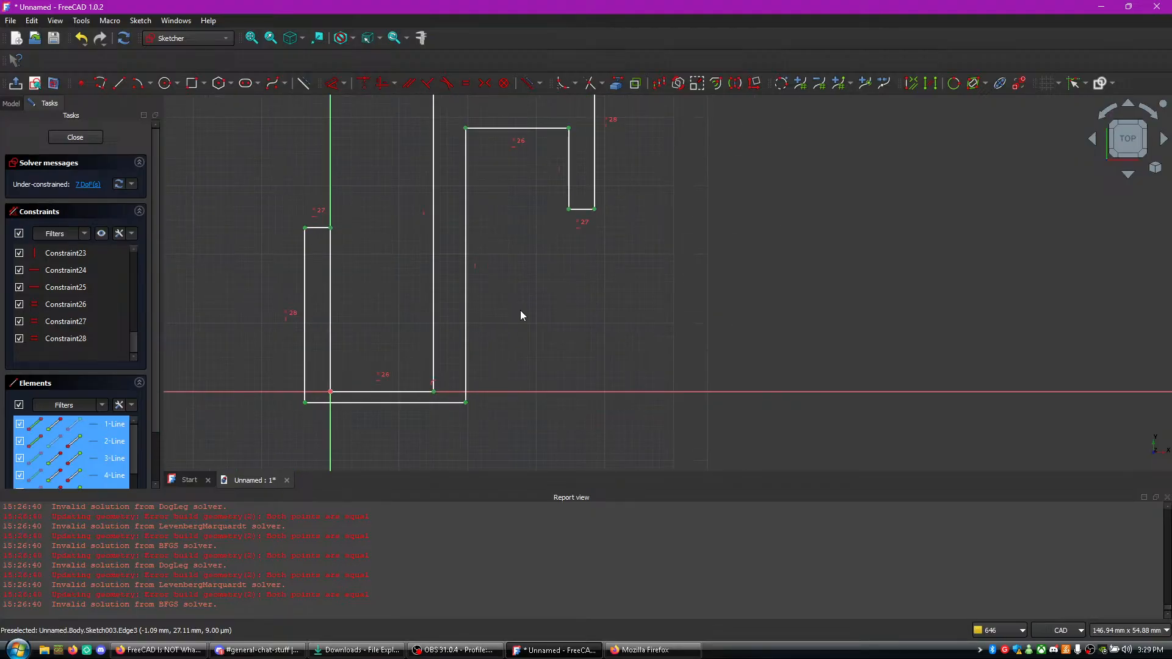
drag(332, 380, 332, 367)
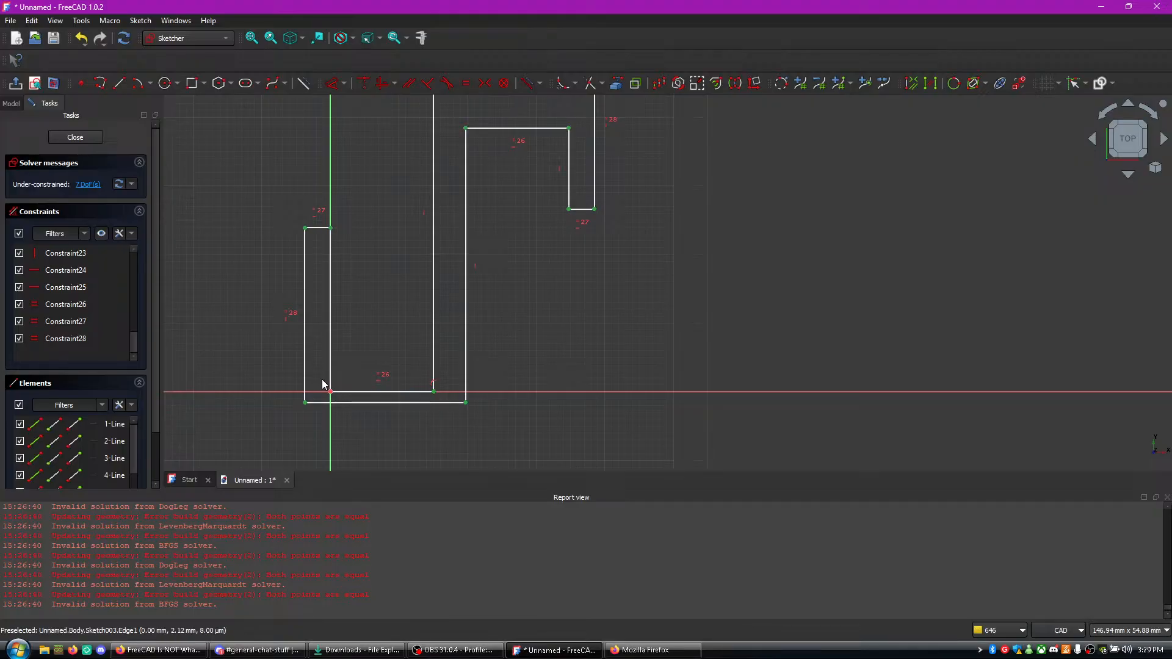
scroll(537, 208, down, 2)
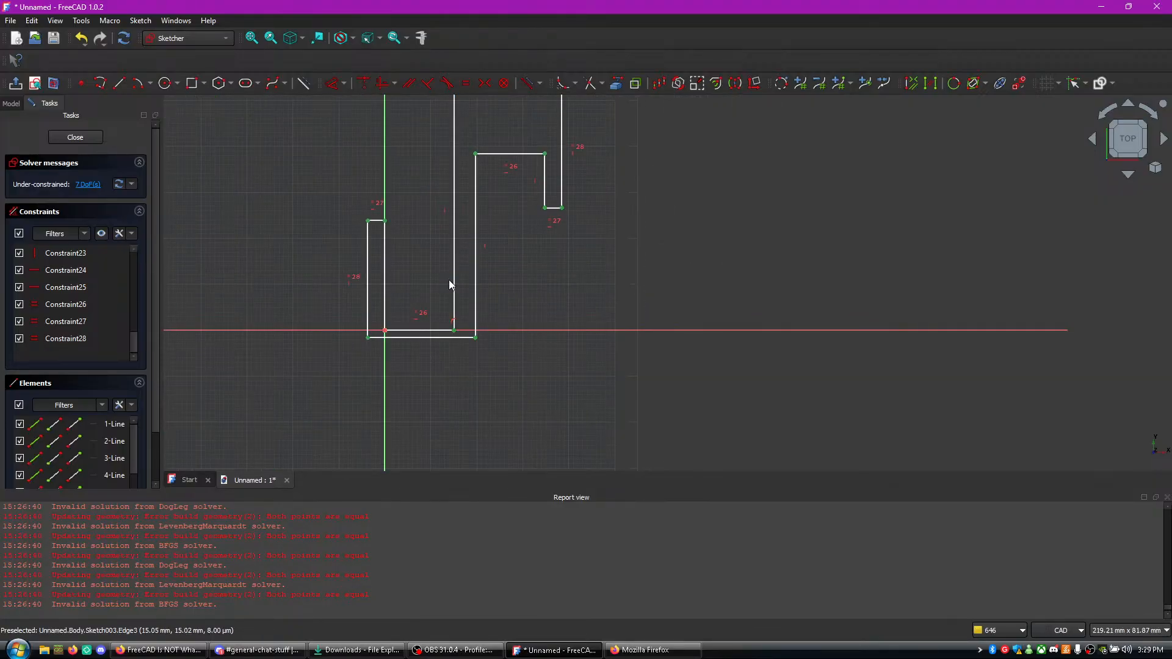
- Move the profile's lower outer corner downward and the upper outer corner down and inward to test their freedom
drag(476, 337, 477, 353)
scroll(495, 278, up, 2)
scroll(496, 277, down, 2)
middle_drag(501, 265, 518, 345)
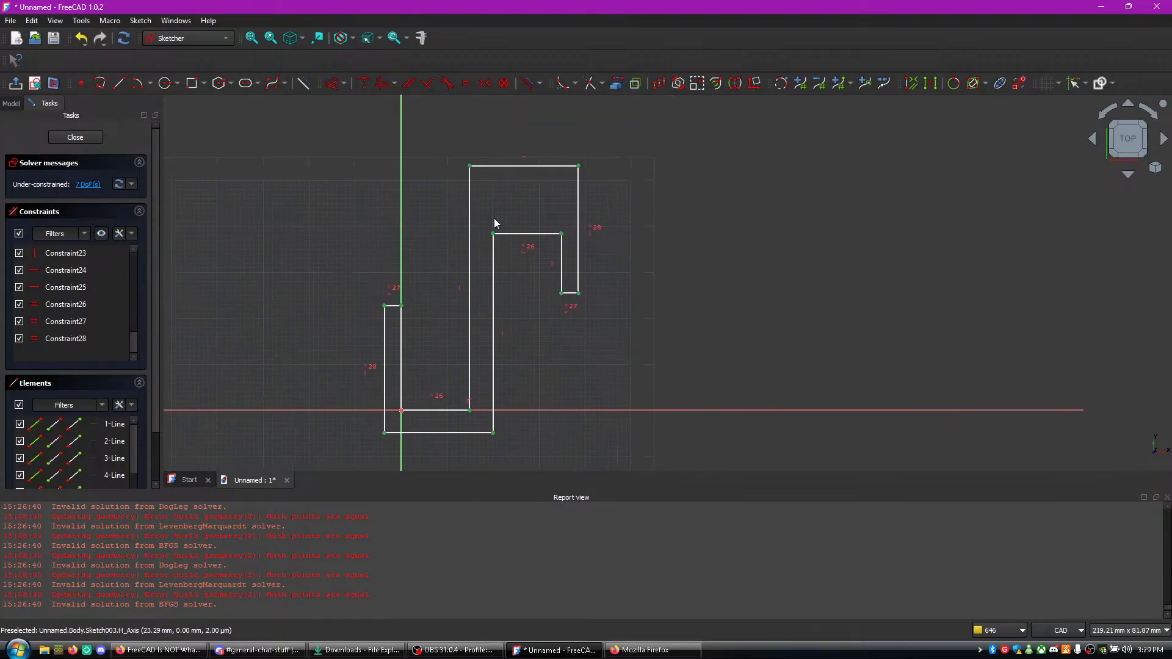
mouse_move(469, 165)
mouse_down()
mouse_move(481, 218)
mouse_move(478, 189)
mouse_up()
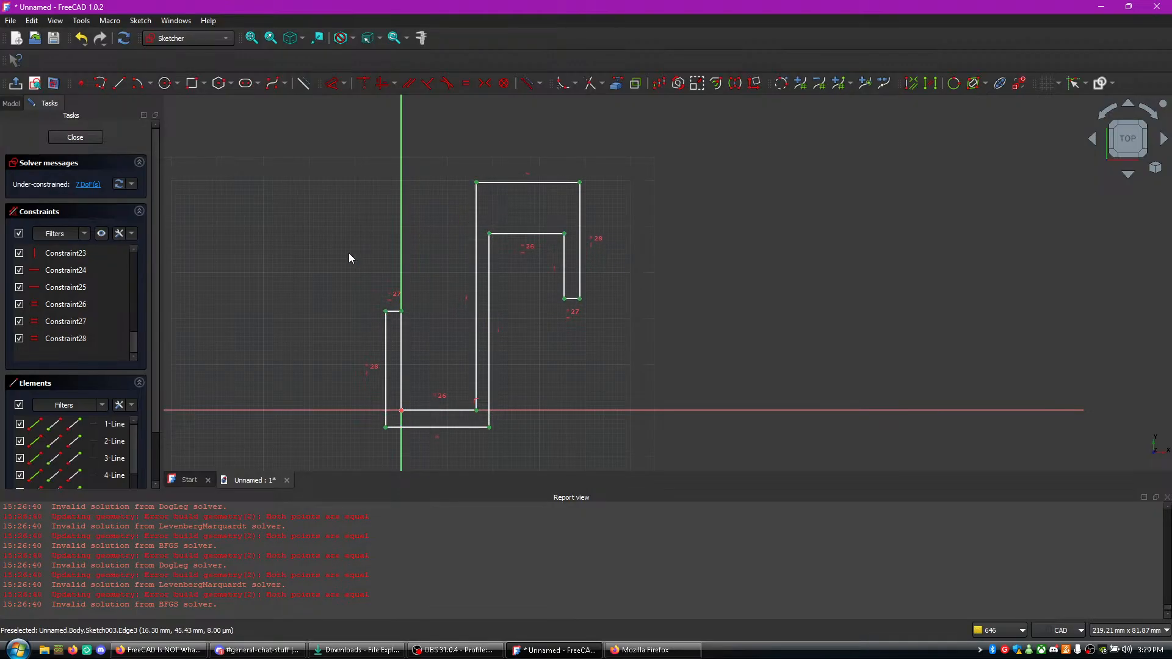
- Try an equal constraint on the two outer horizontal lines with the under-constrained points still selected, and clear the selection
click(511, 184)
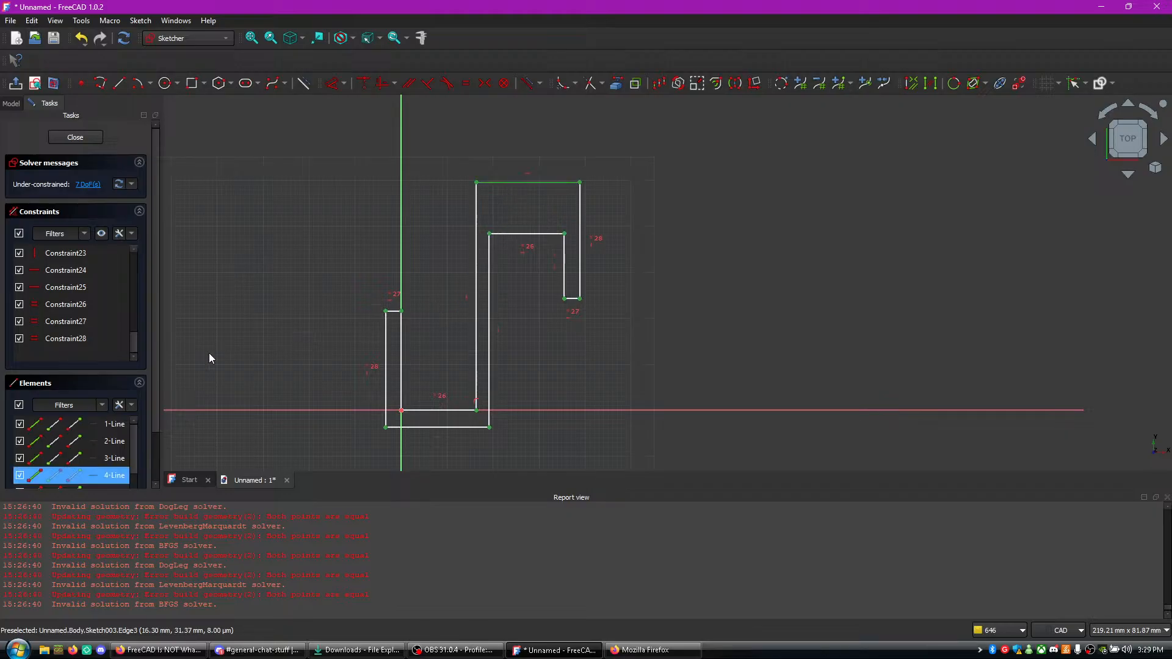
scroll(69, 302, up, 7)
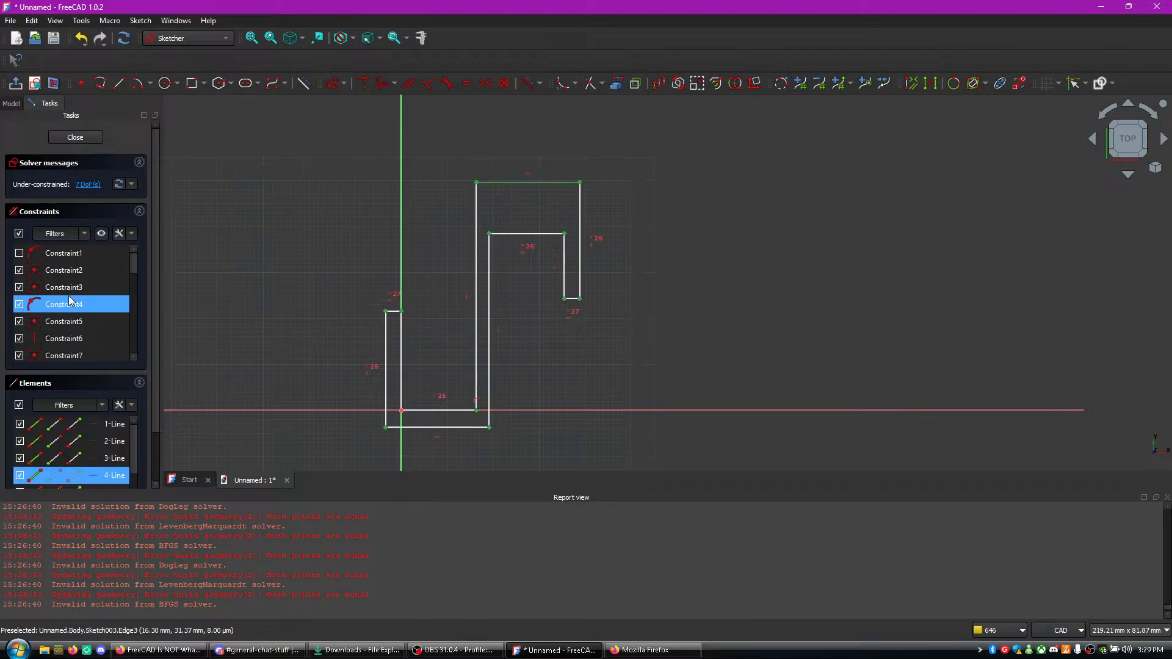
scroll(47, 305, down, 8)
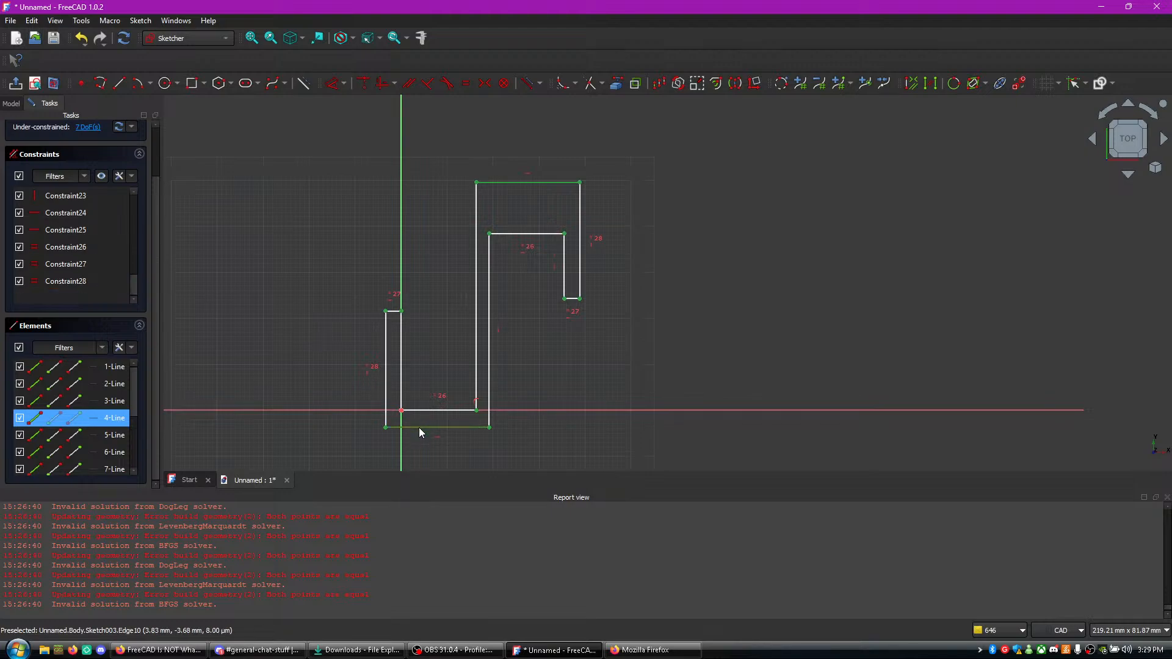
key(e)
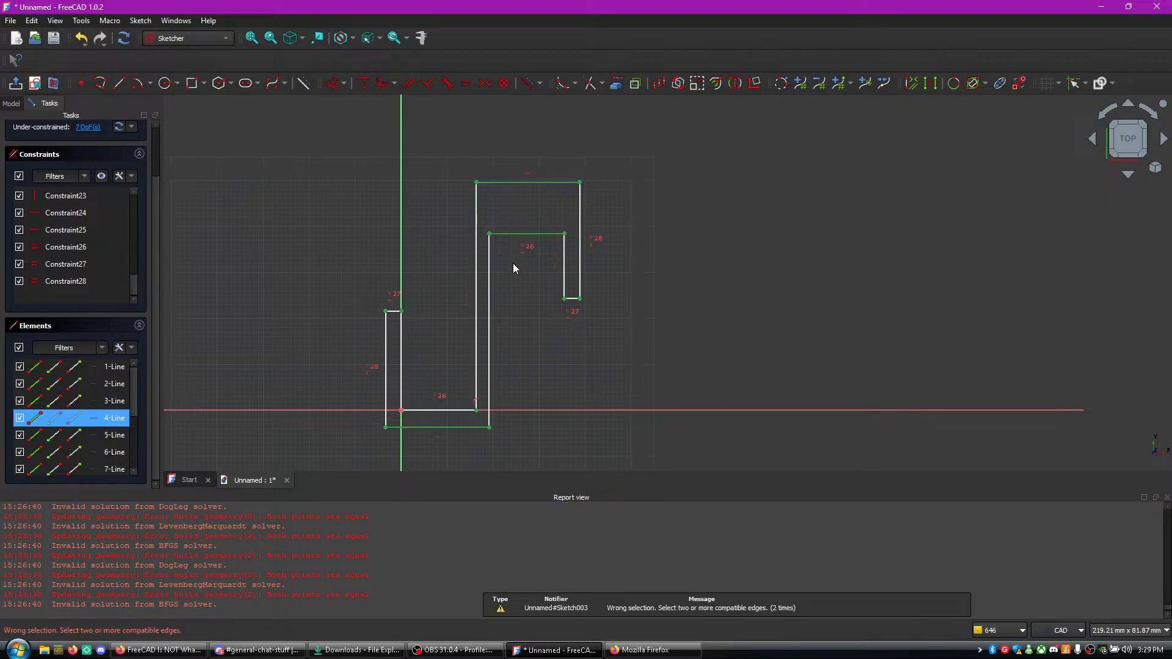
click(512, 292)
- Make the two inner horizontal lines equal and test the profile by moving its upper outer corner
click(537, 248)
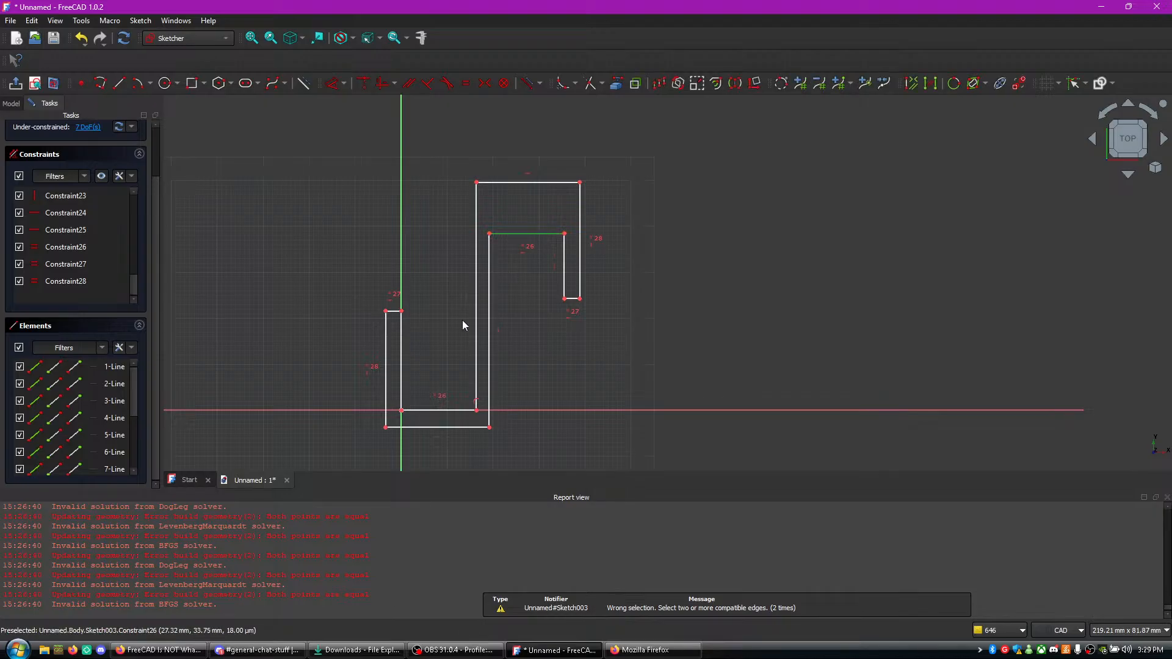
click(435, 413)
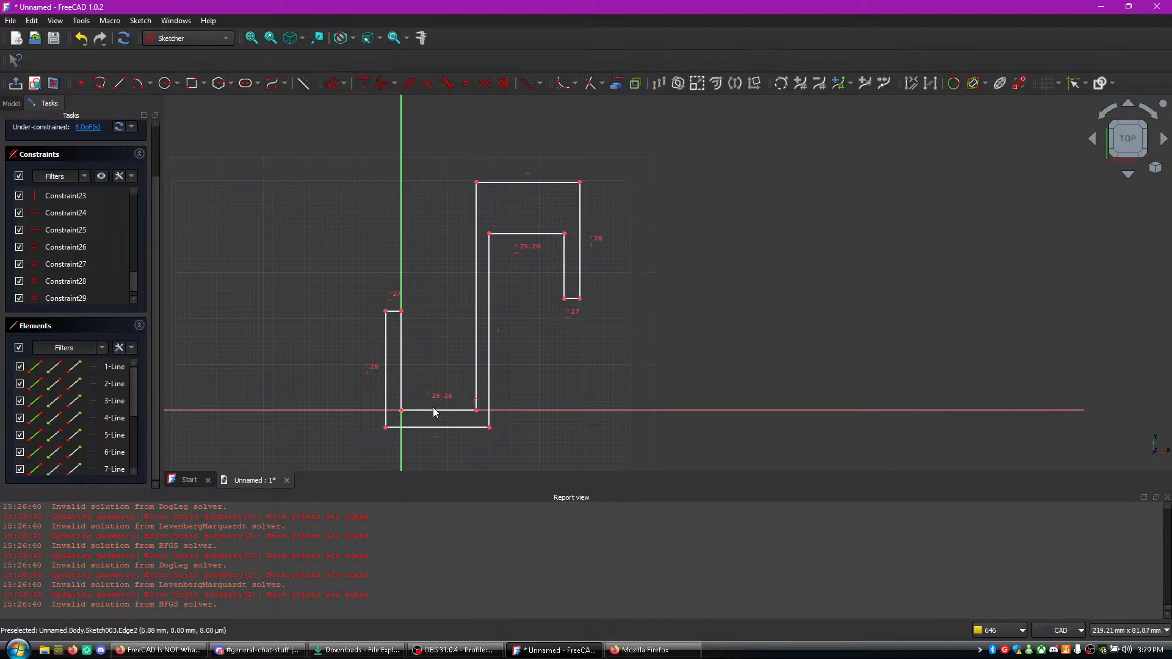
drag(481, 186, 471, 196)
- Apply an equal constraint to the outer vertical lines of the hook's two arms
click(470, 262)
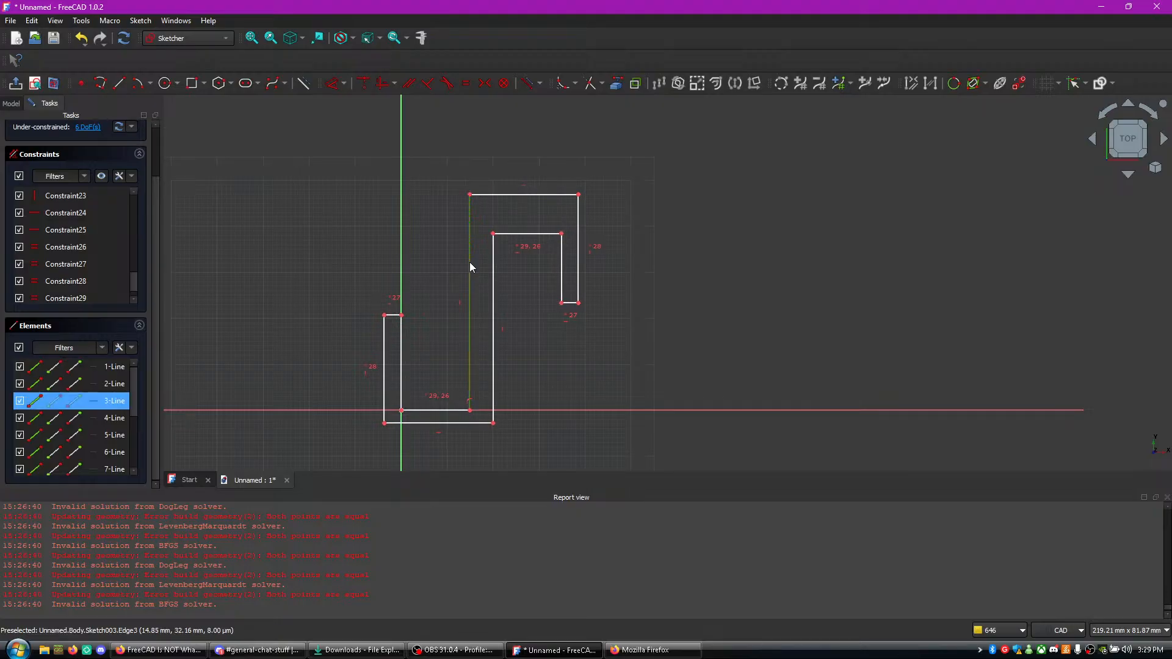
click(383, 359)
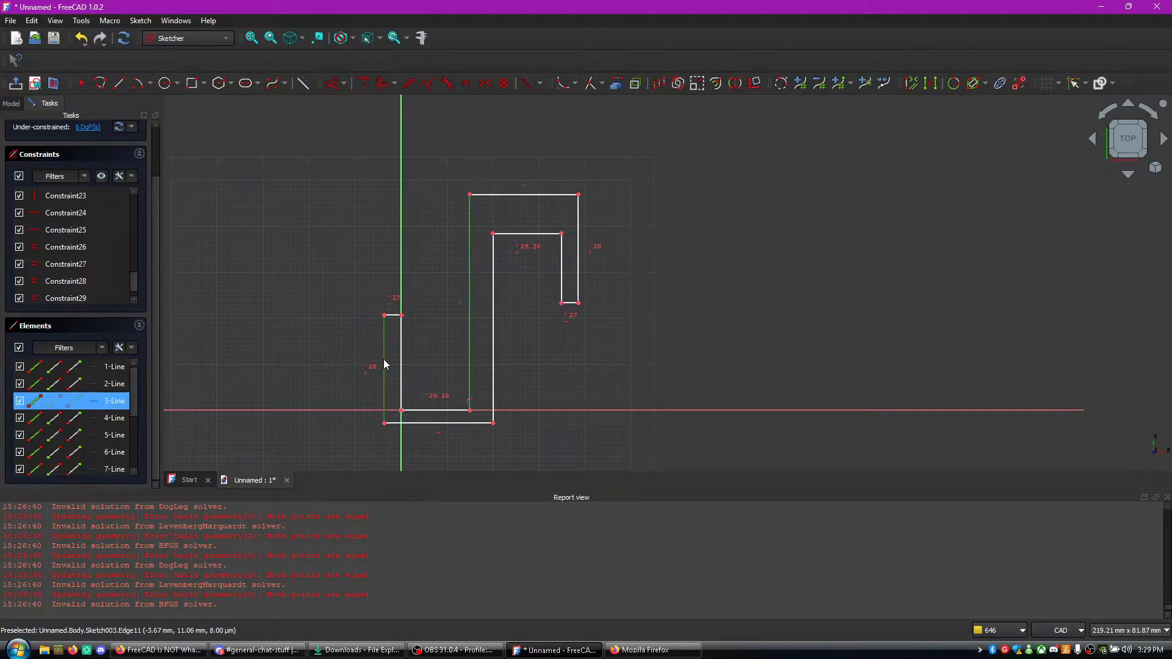
click(470, 310)
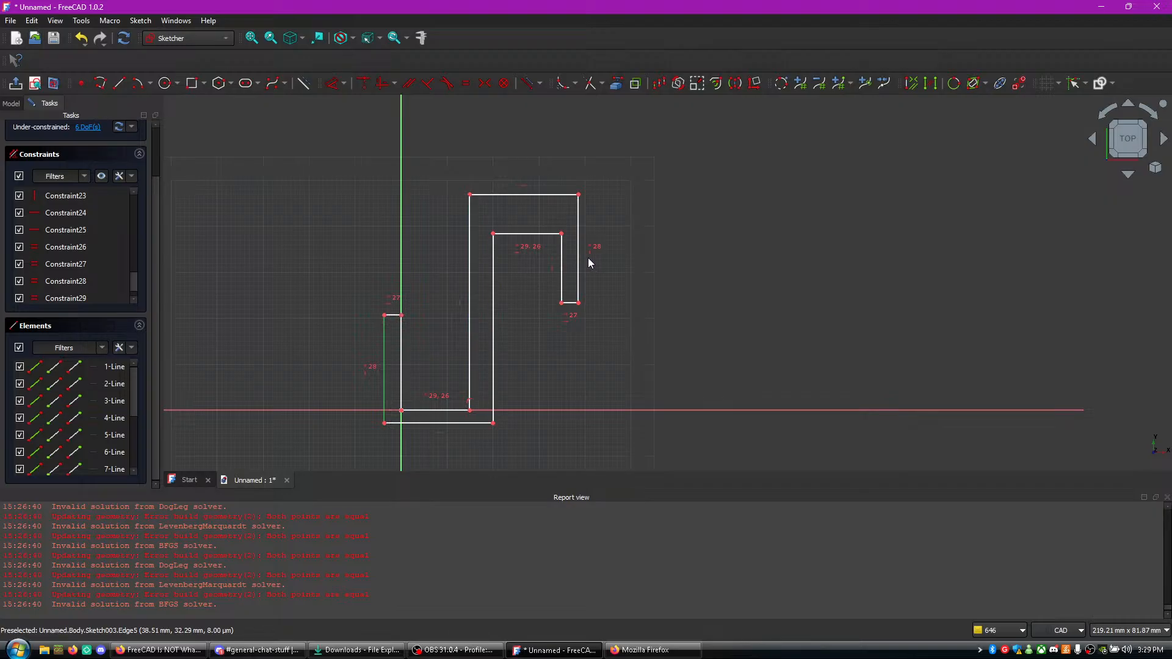
click(579, 263)
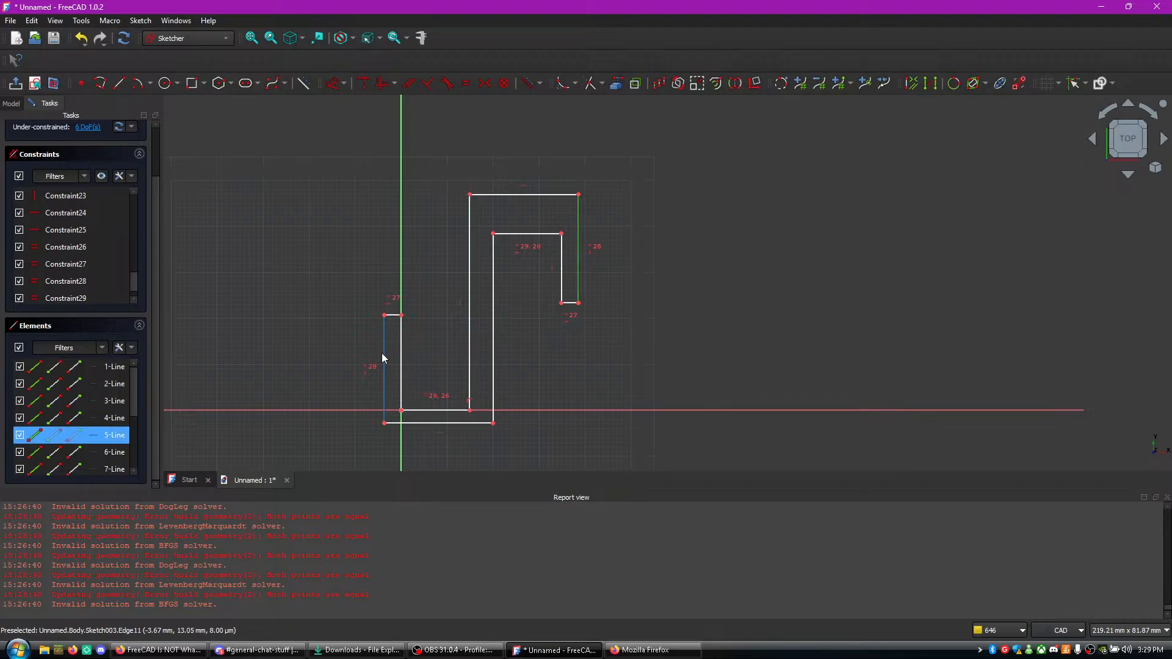
key(e)
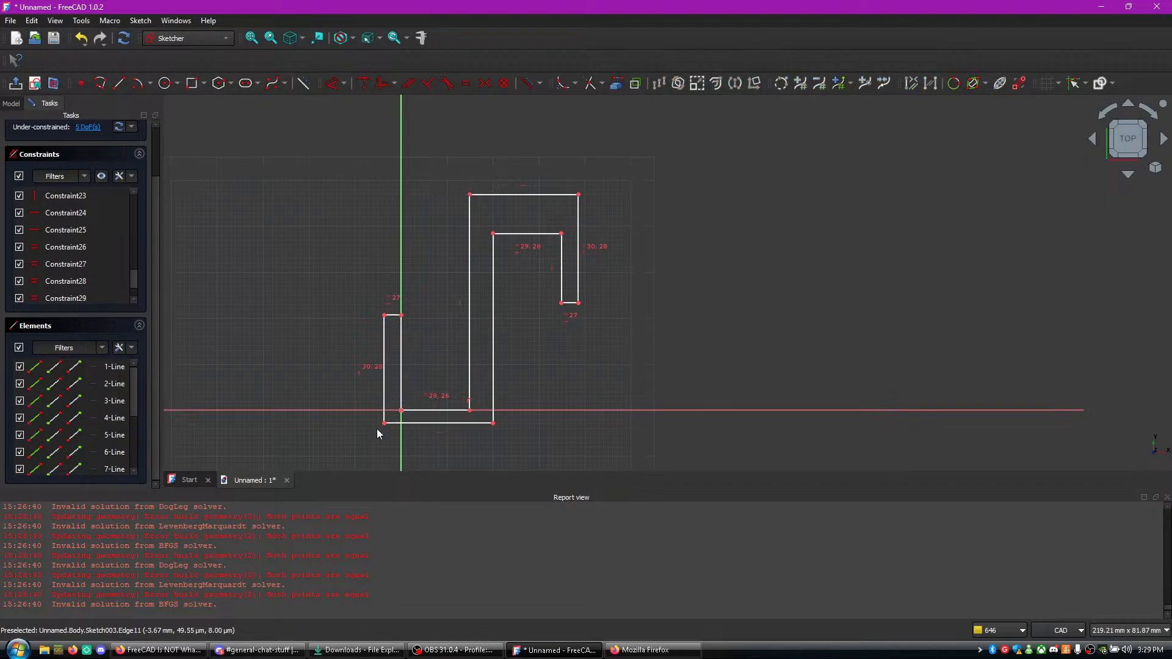
- Test the profile's freedom by moving its lower outer corner, upper inner corner and upper outer corner
mouse_move(384, 424)
mouse_down()
mouse_move(383, 450)
mouse_move(401, 455)
mouse_move(383, 435)
mouse_up()
mouse_move(496, 236)
mouse_down()
mouse_move(495, 226)
mouse_move(496, 244)
mouse_move(497, 228)
mouse_move(492, 241)
mouse_move(561, 221)
mouse_up()
drag(471, 192, 472, 213)
scroll(533, 277, up, 3)
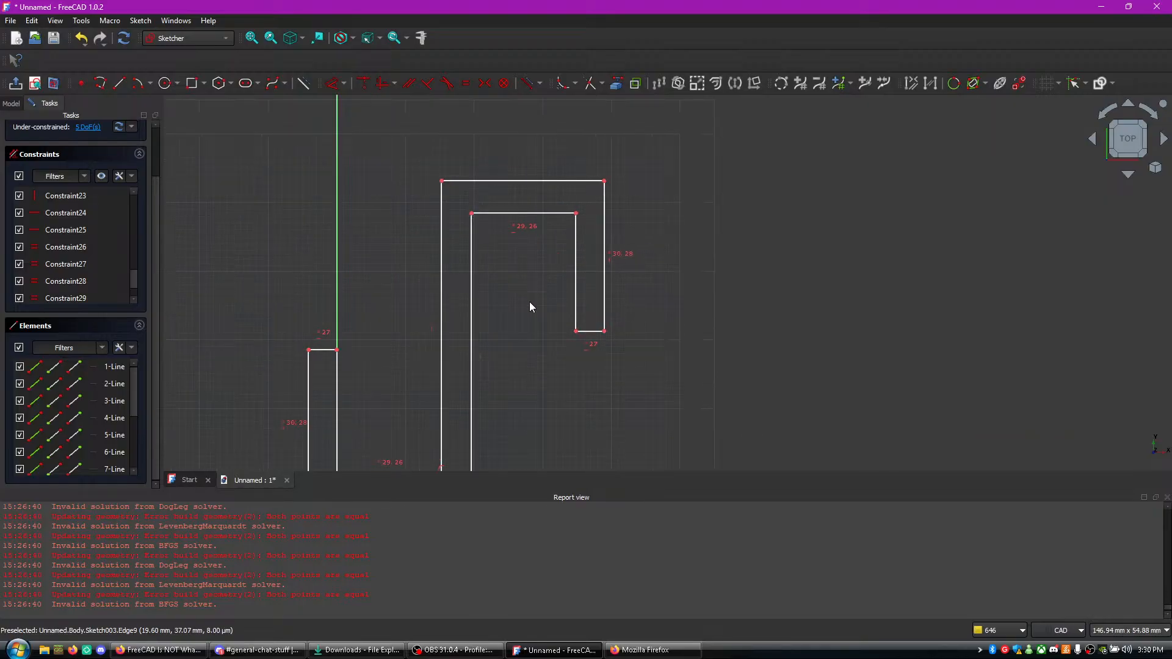
scroll(647, 365, up, 1)
scroll(570, 340, down, 2)
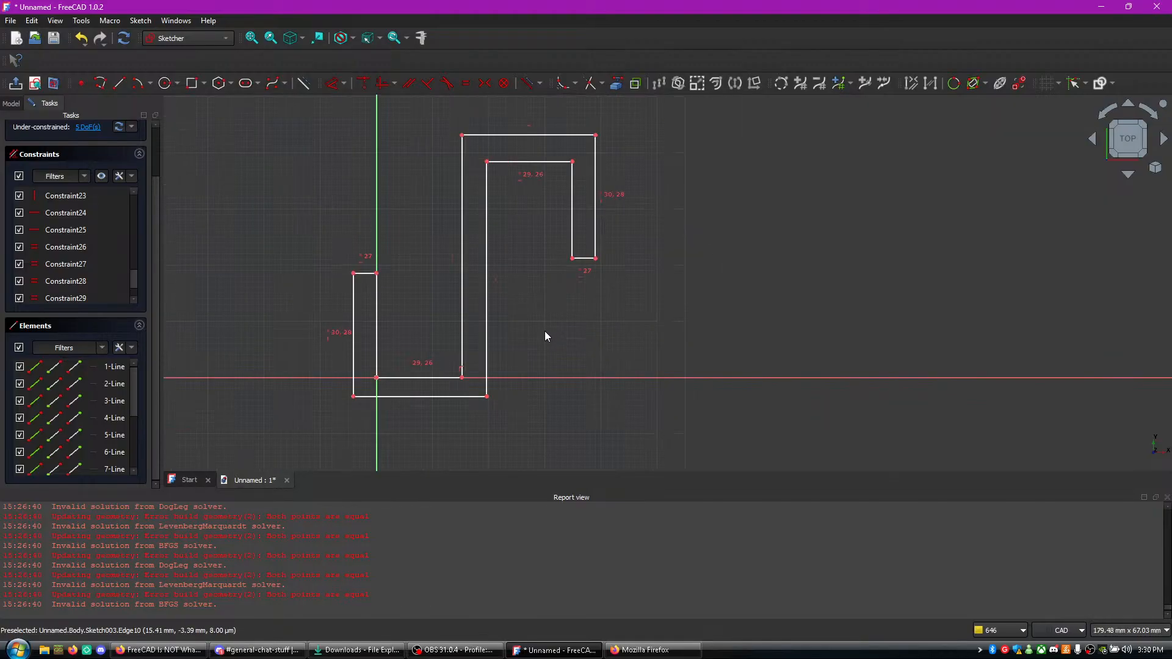
middle_drag(545, 331, 577, 355)
- Watch the next part of the FreeCAD tutorial in Firefox to see the first length dimension, and return to FreeCAD
click(210, 653)
click(550, 458)
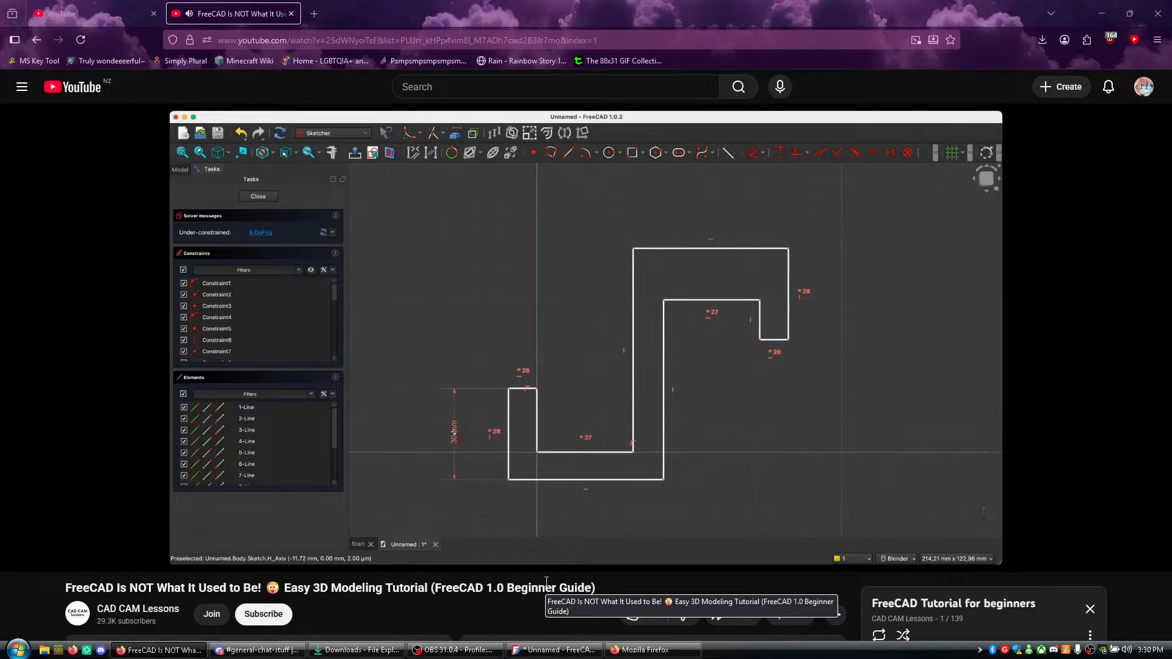
click(538, 453)
click(553, 649)
- Dimension the first arm's outer vertical line at 30 mm, checking the tutorial video for the value
click(384, 362)
key(d)
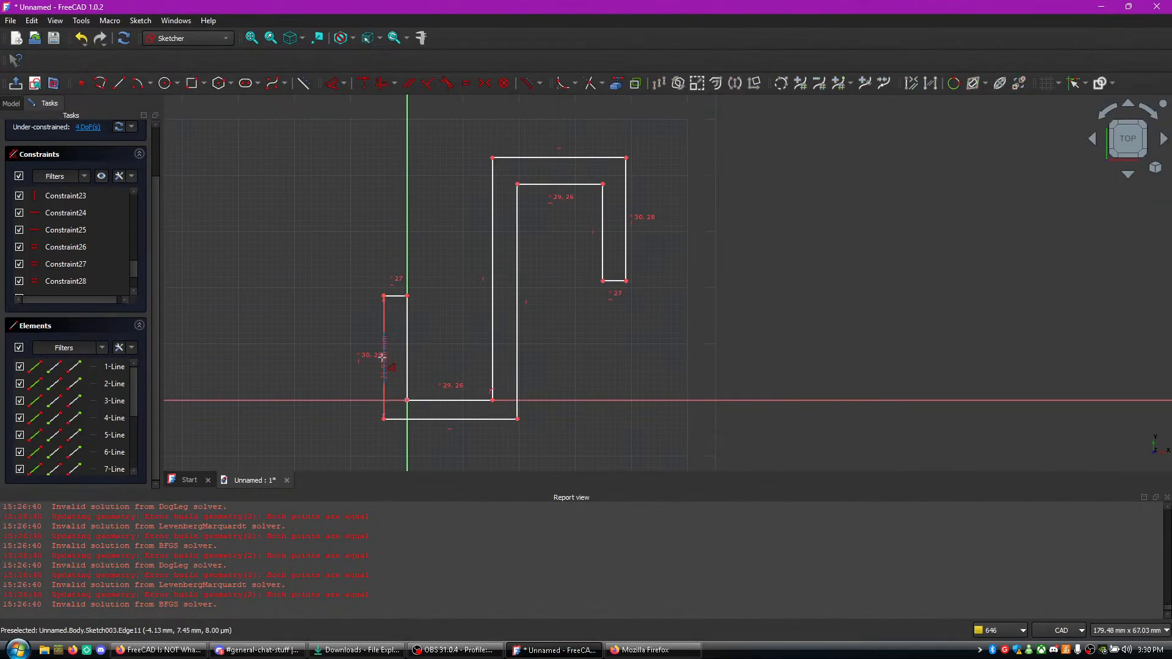
click(358, 365)
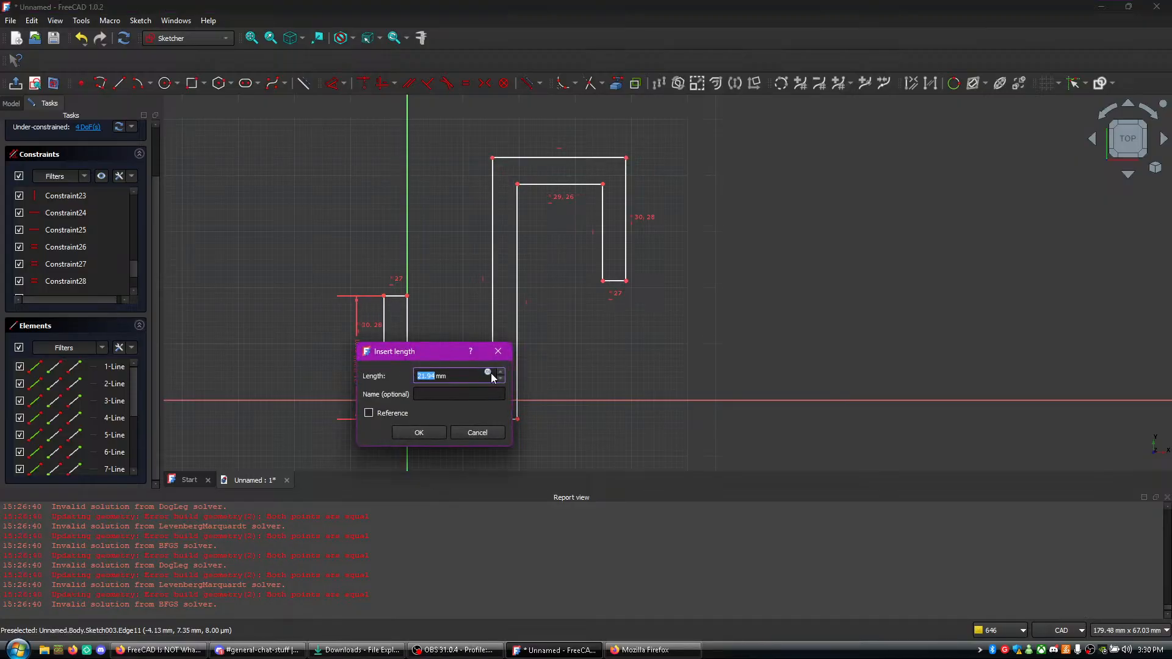
click(160, 650)
click(284, 441)
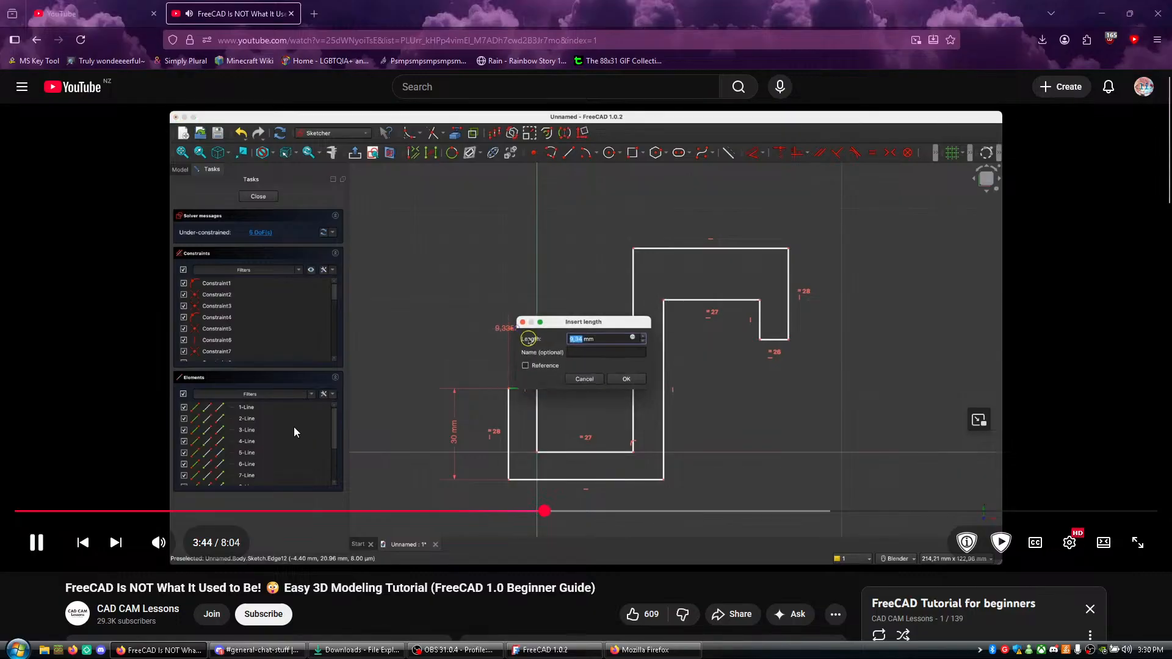
click(338, 426)
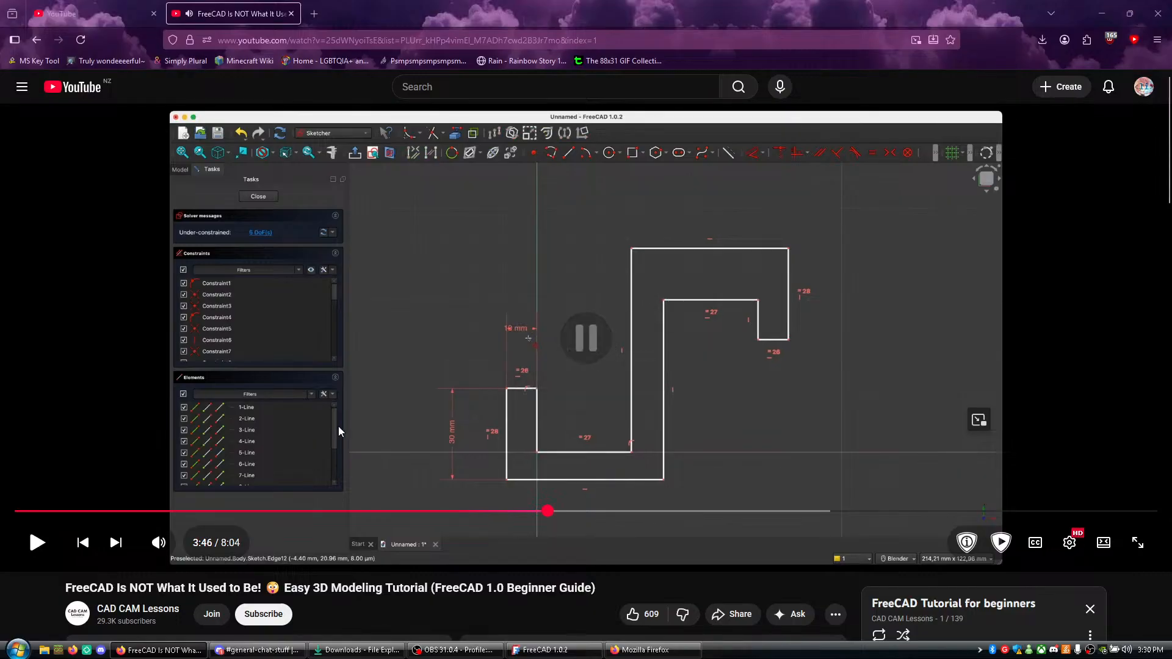
key(alt+Tab)
text(30)
key(Return)
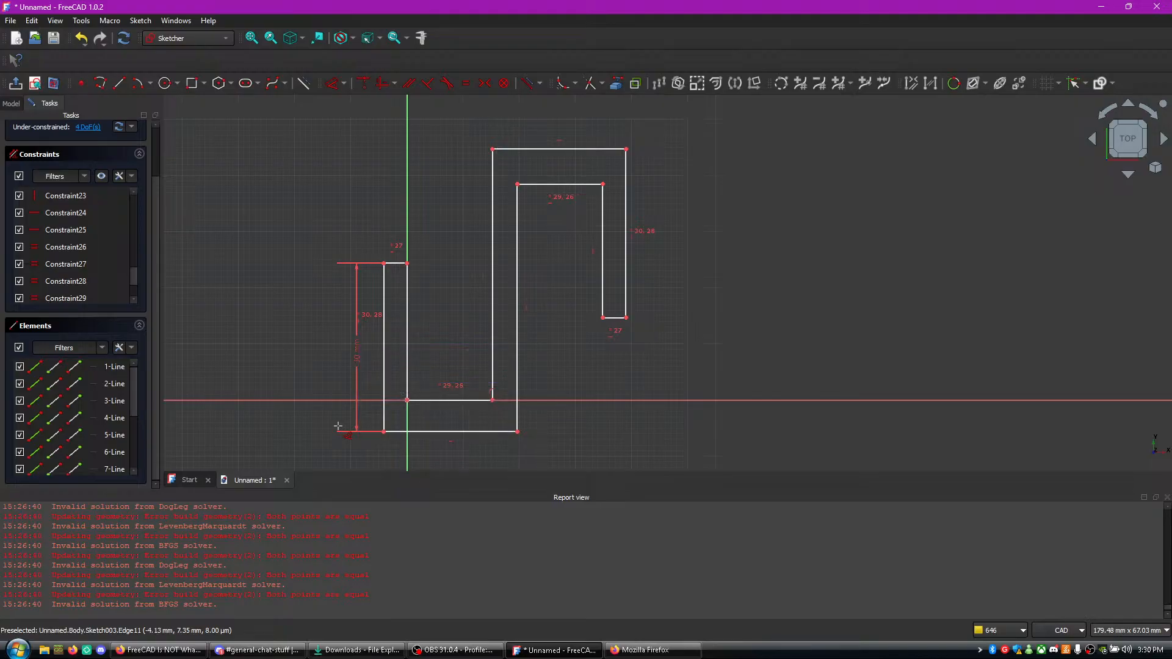
- Dimension the short horizontal line at the end of the first arm at 10 mm, checking the tutorial
click(395, 269)
click(397, 240)
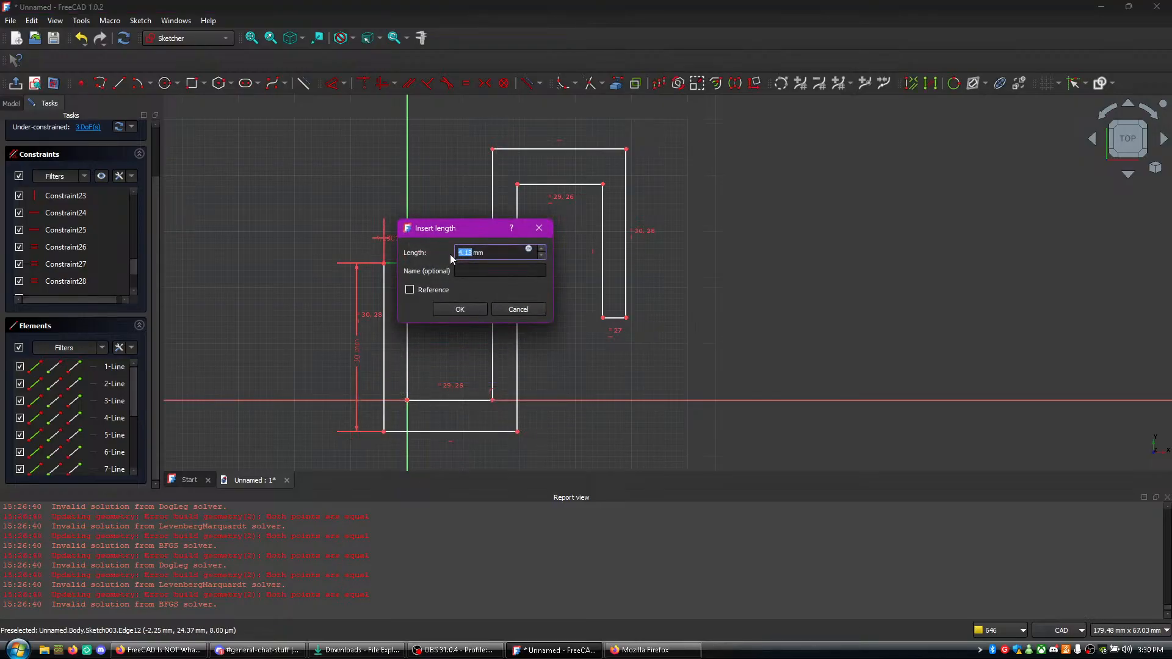
key(super)
key(alt+Tab)
key(alt+Tab)
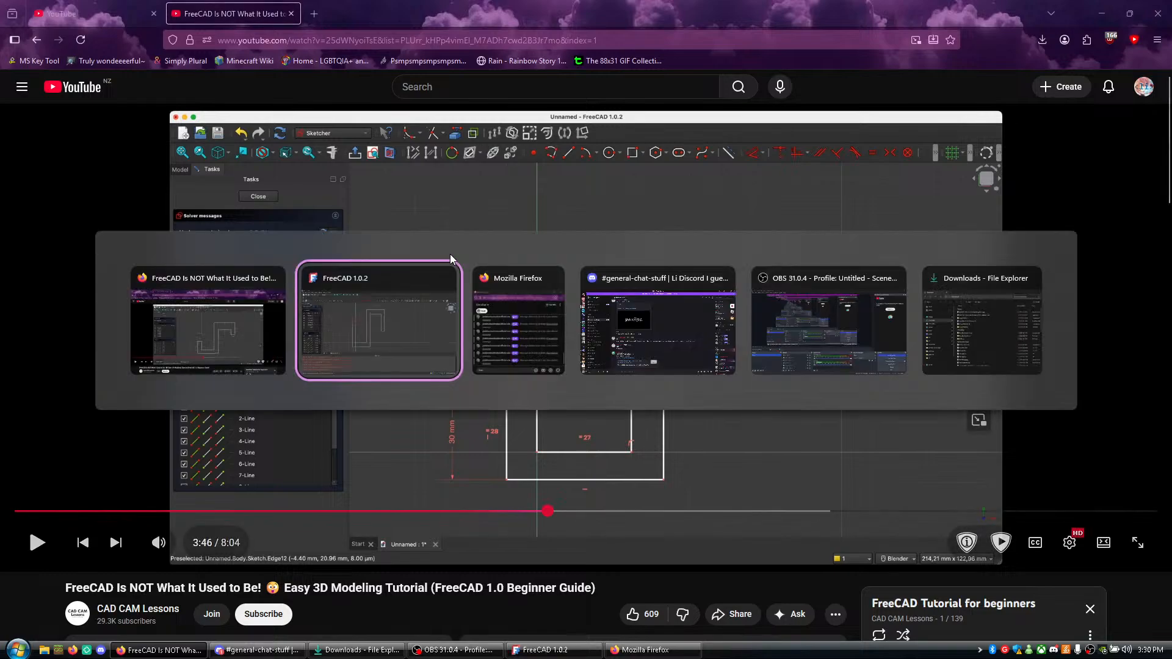
text(10)
key(Return)
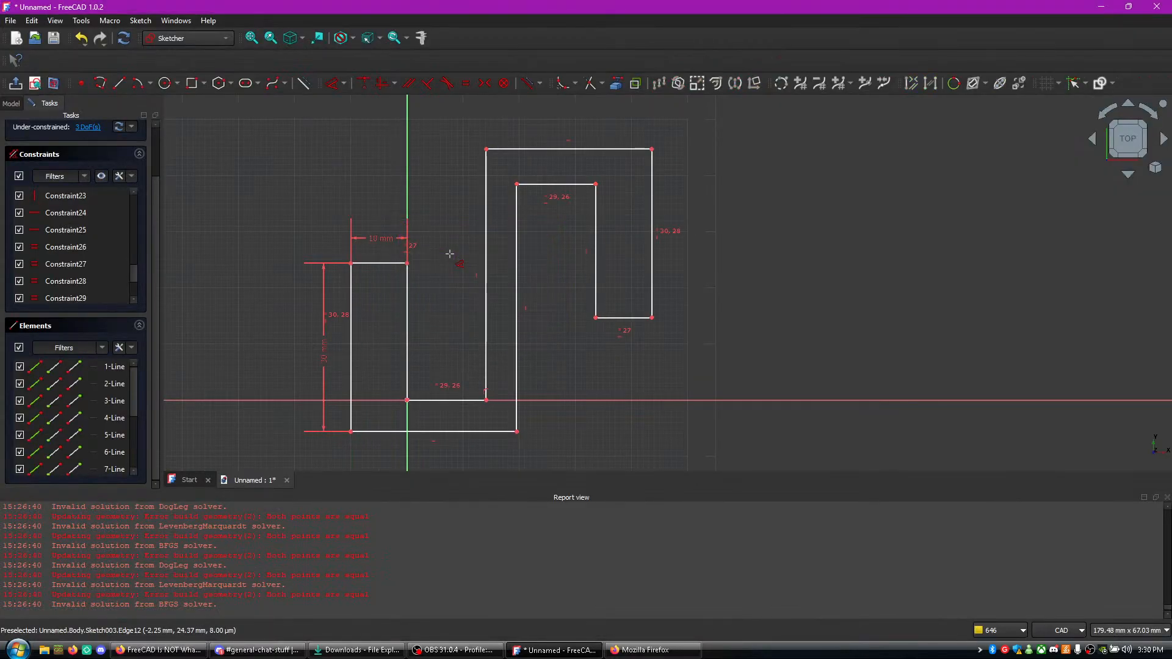
- Watch the tutorial video in Firefox up to the dimension on the central upright, pause it and return to FreeCAD
click(405, 313)
click(435, 314)
key(alt+Tab)
click(434, 318)
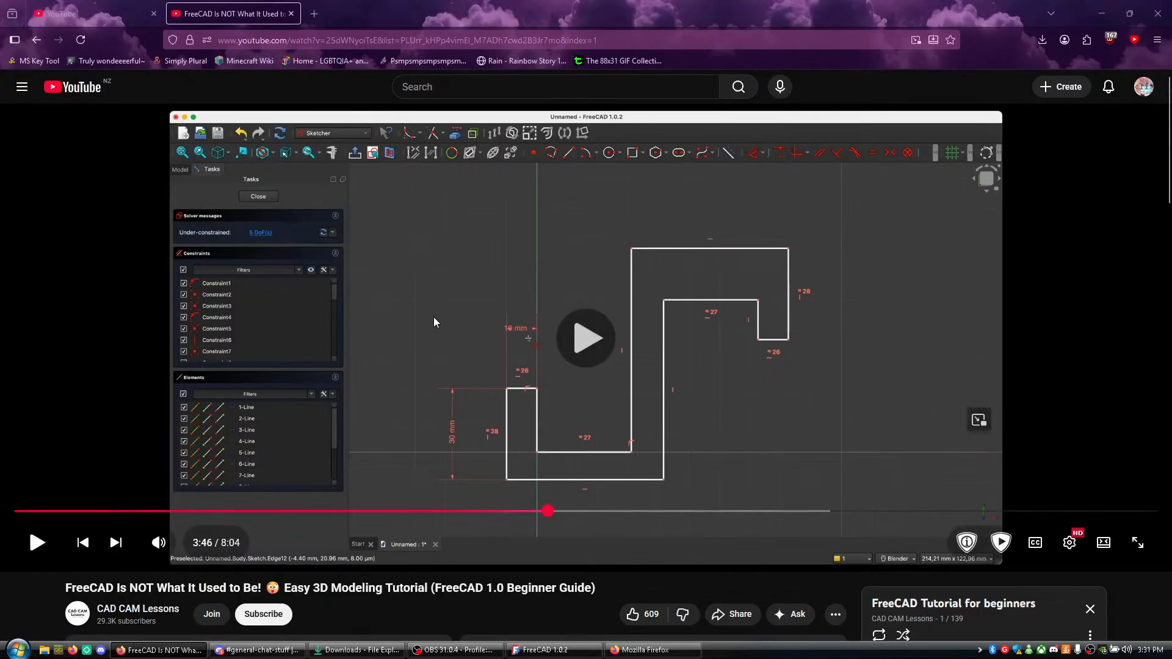
click(452, 400)
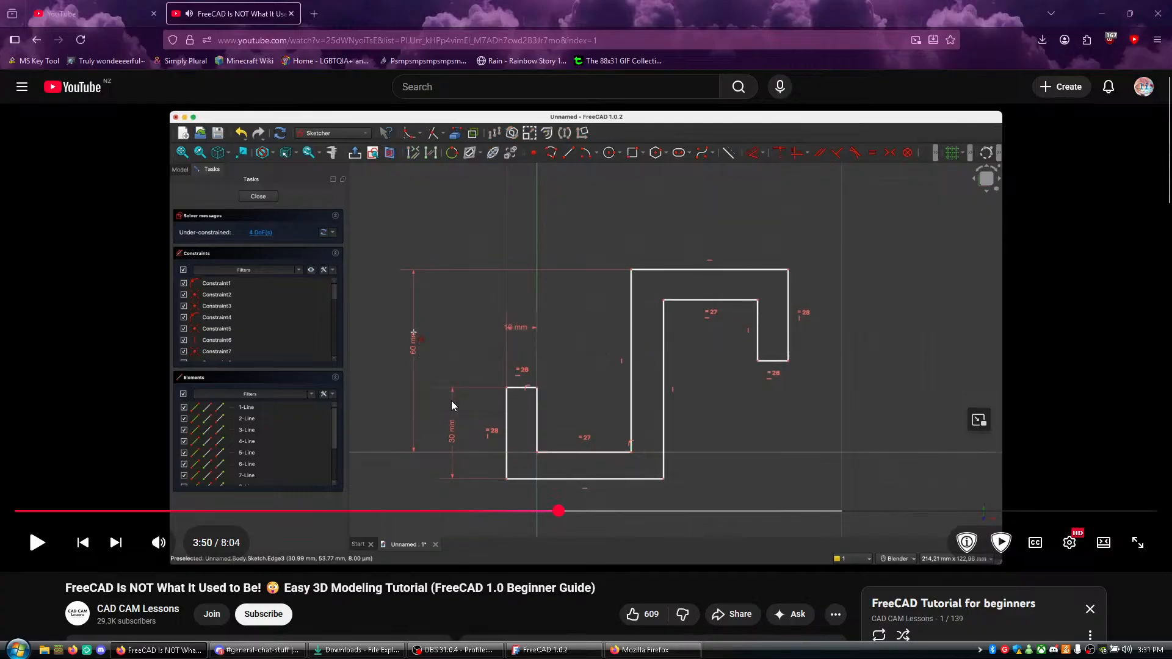
key(alt+Tab)
- Try twice to dimension the central upright's vertical line that starts on the horizontal axis at 60 mm
click(555, 385)
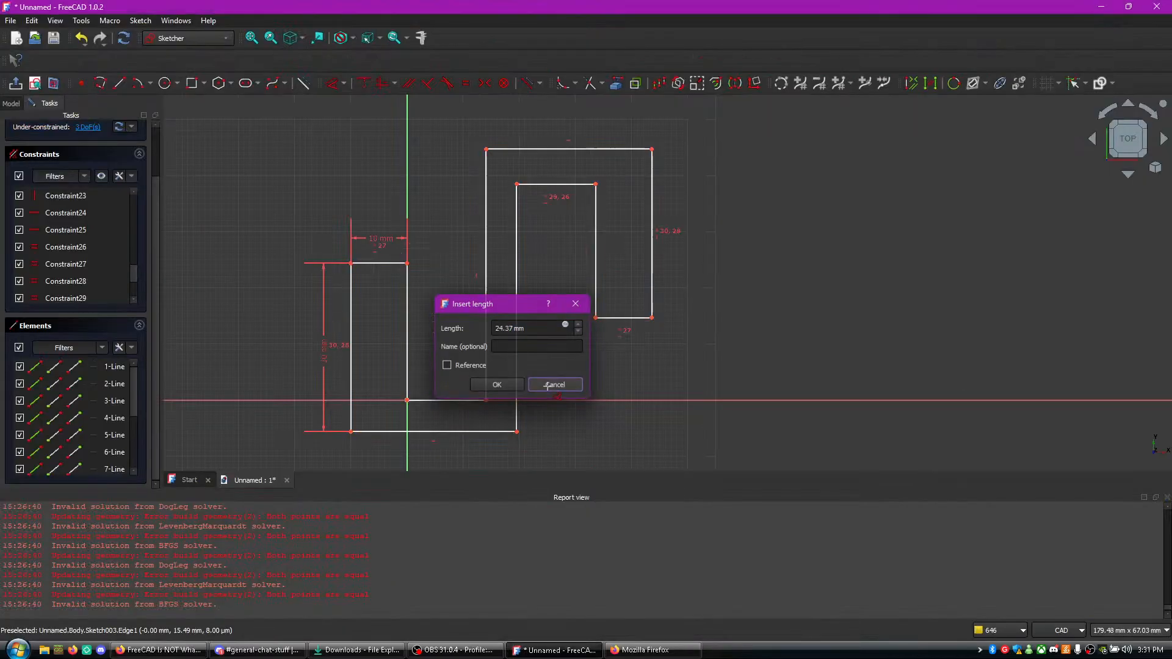
click(486, 288)
click(255, 292)
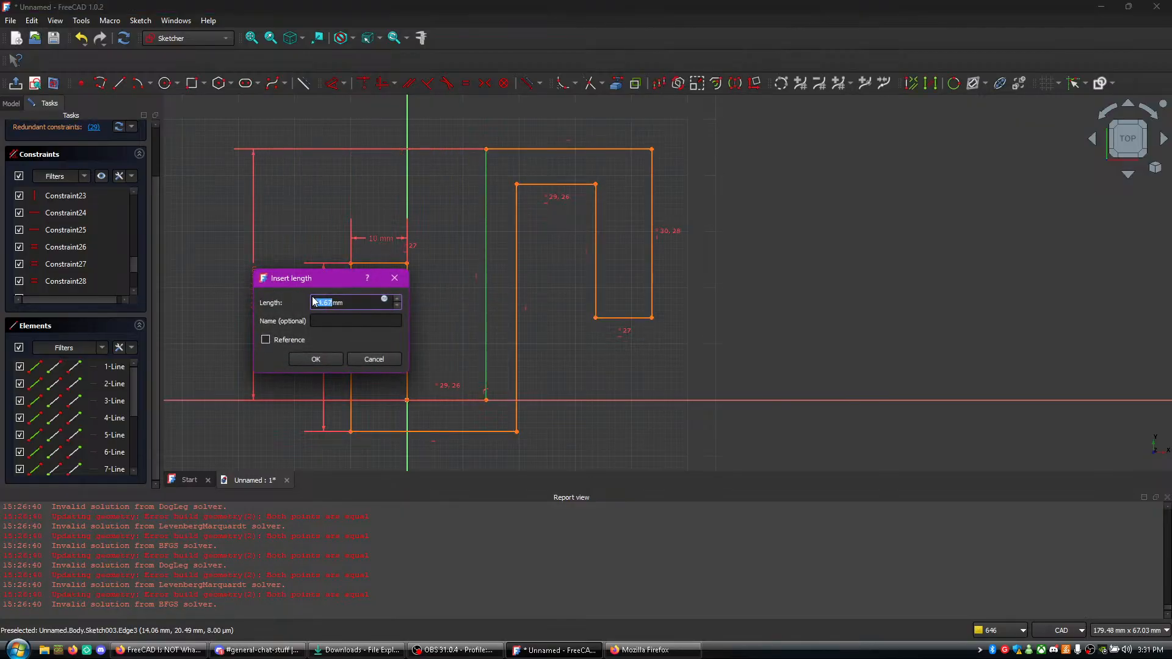
text(60)
key(Return)
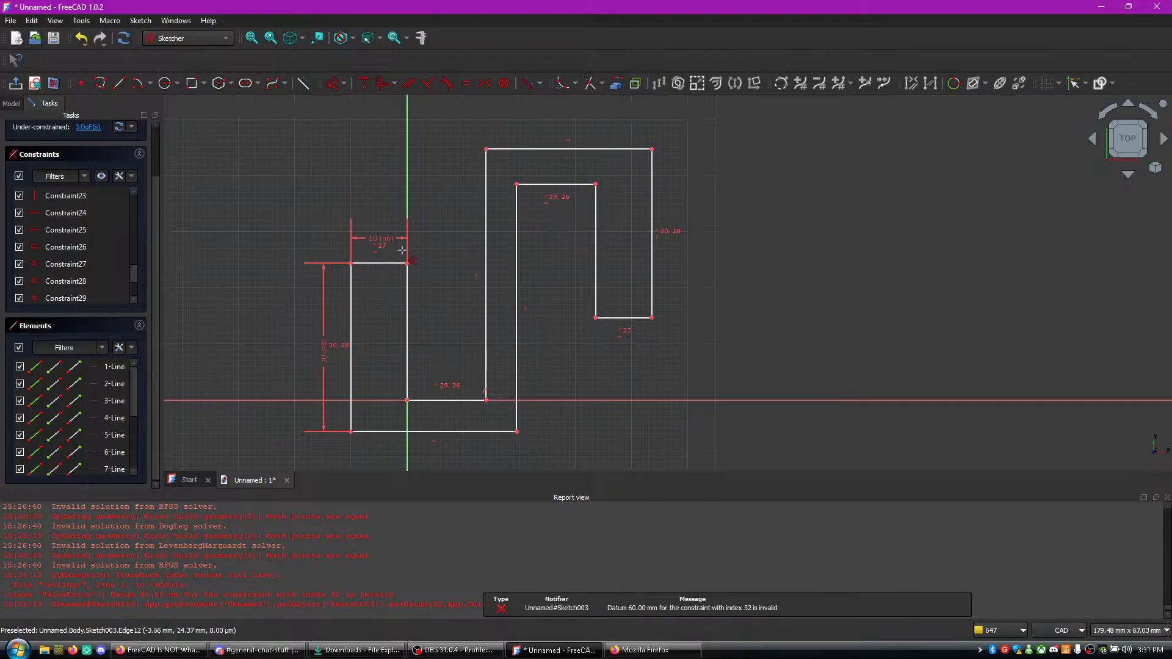
click(485, 243)
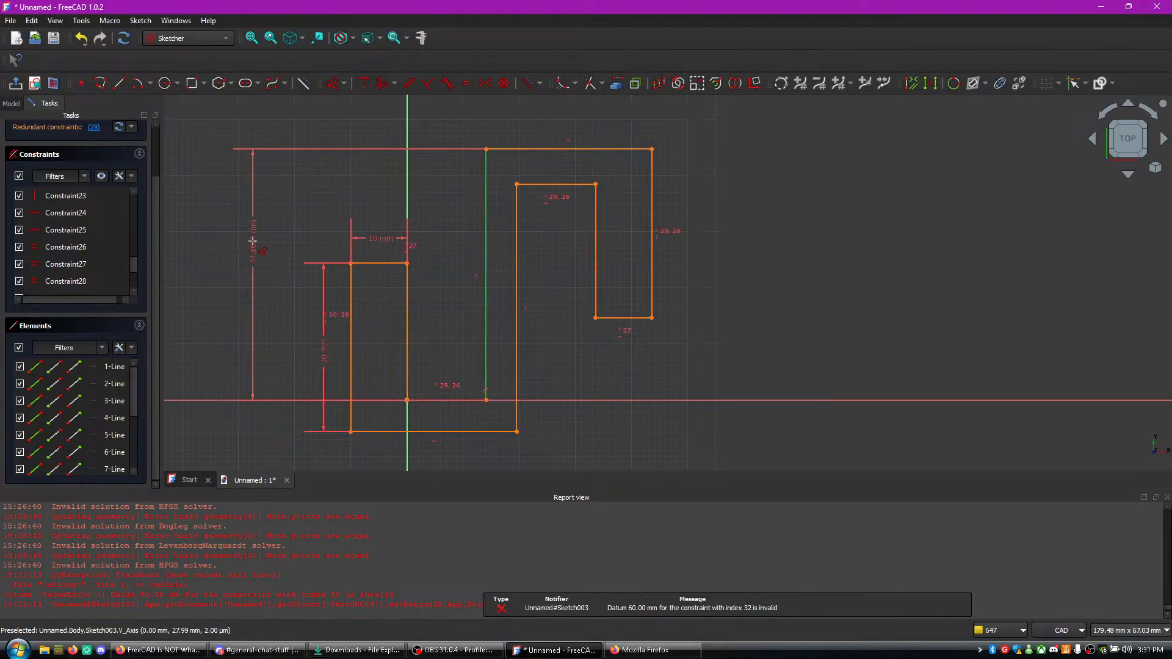
click(264, 246)
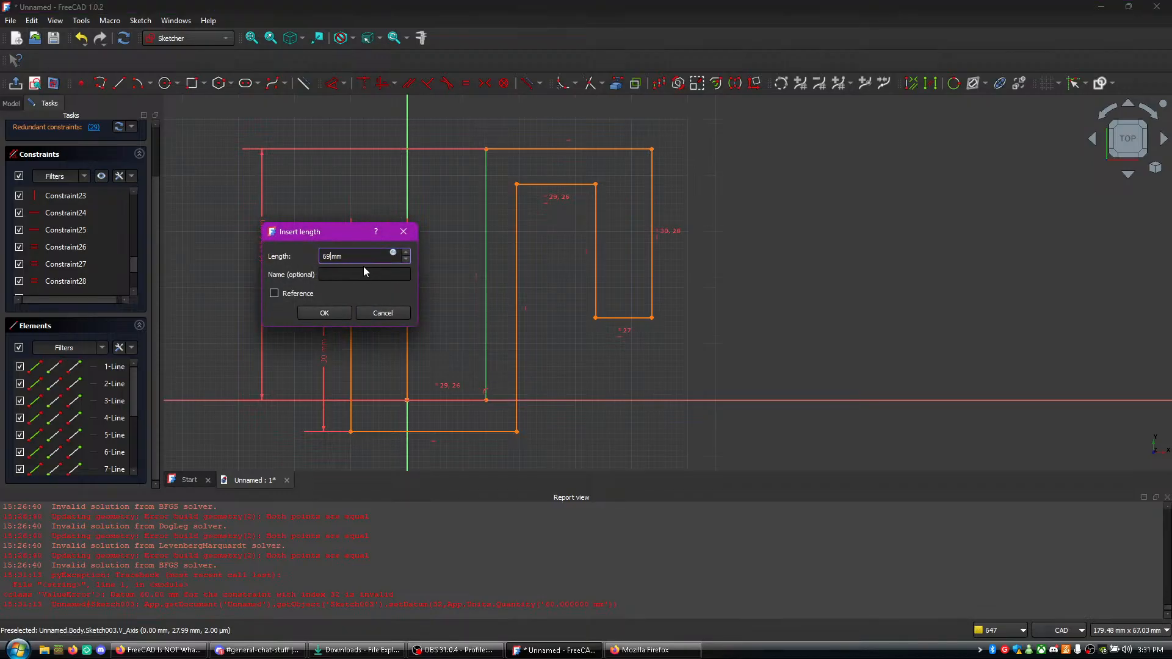
text(60)
key(Return)
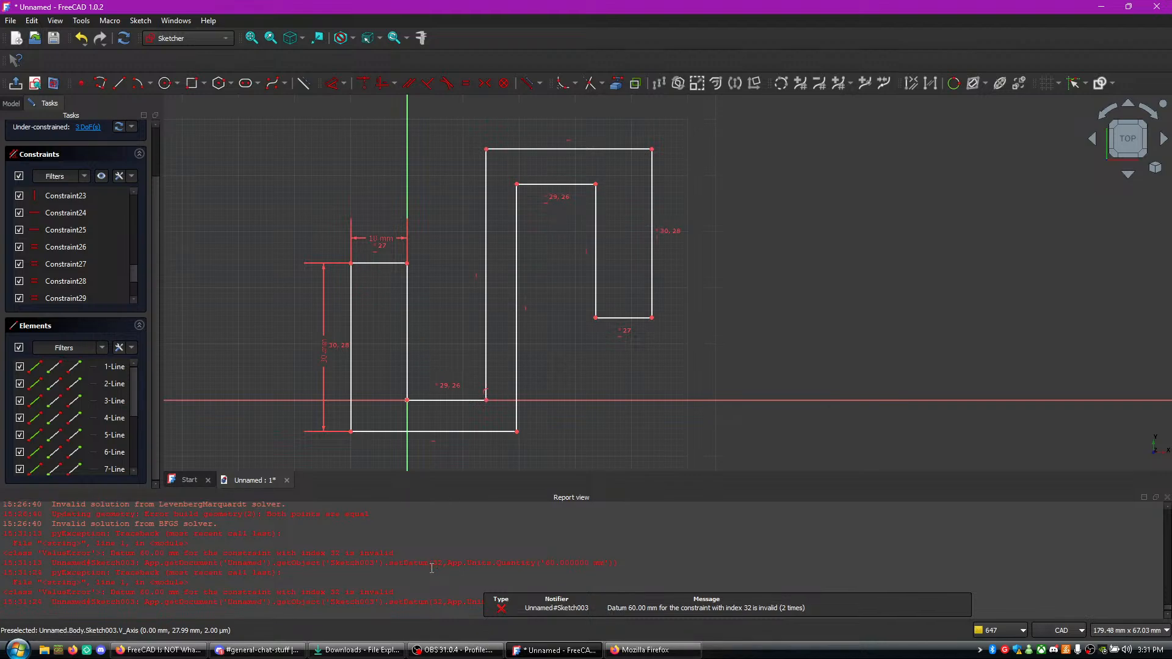
- Inspect Constraint26, Constraint28 and the remaining entries in the constraint list, and check the live chat window
click(19, 248)
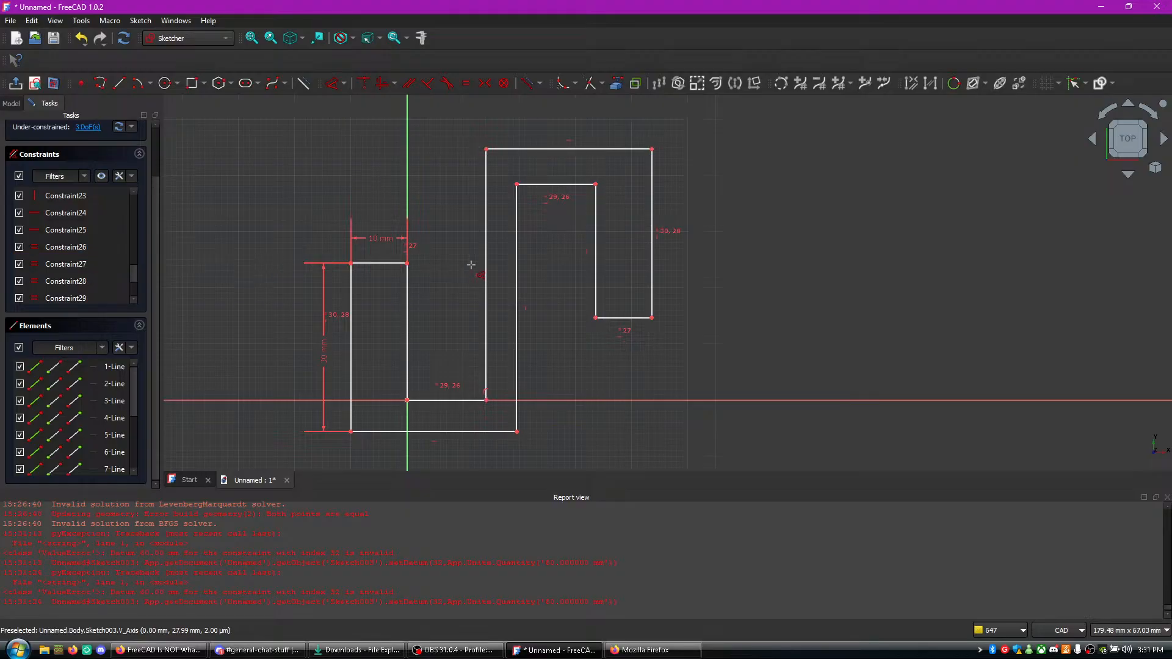
click(19, 282)
scroll(67, 269, down, 2)
click(648, 651)
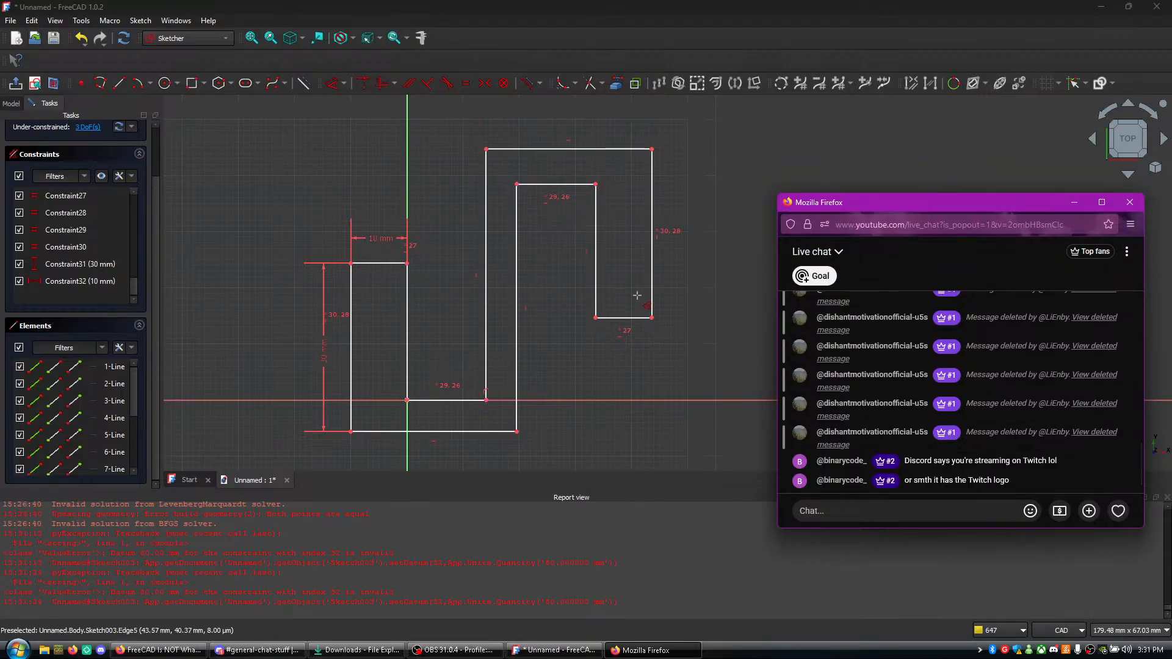
- Return to the sketch, restart the dimension command and retry a 60 mm length on the central upright's vertical line
click(594, 279)
key(d)
click(497, 296)
click(608, 366)
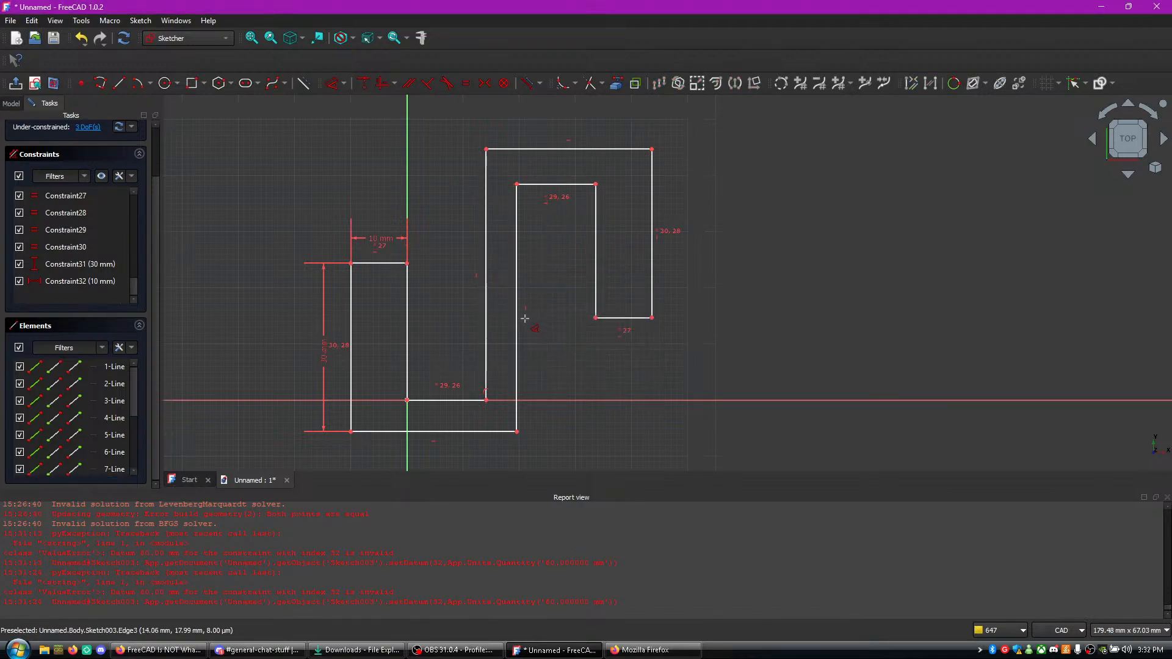
click(486, 303)
click(401, 296)
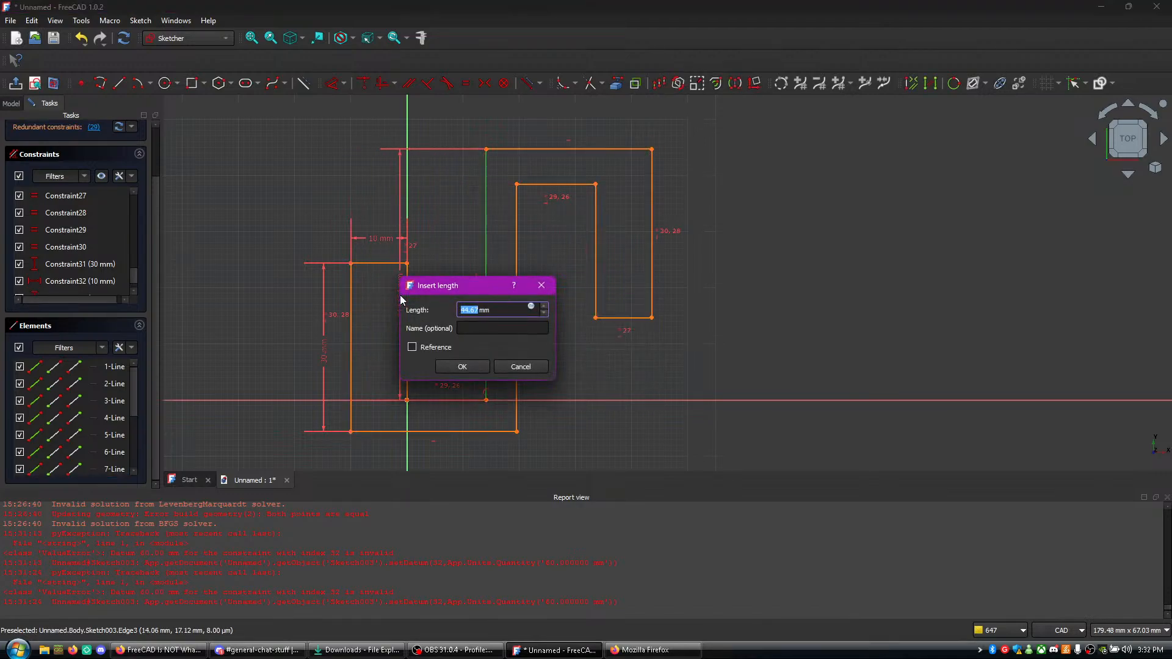
text(60)
key(Return)
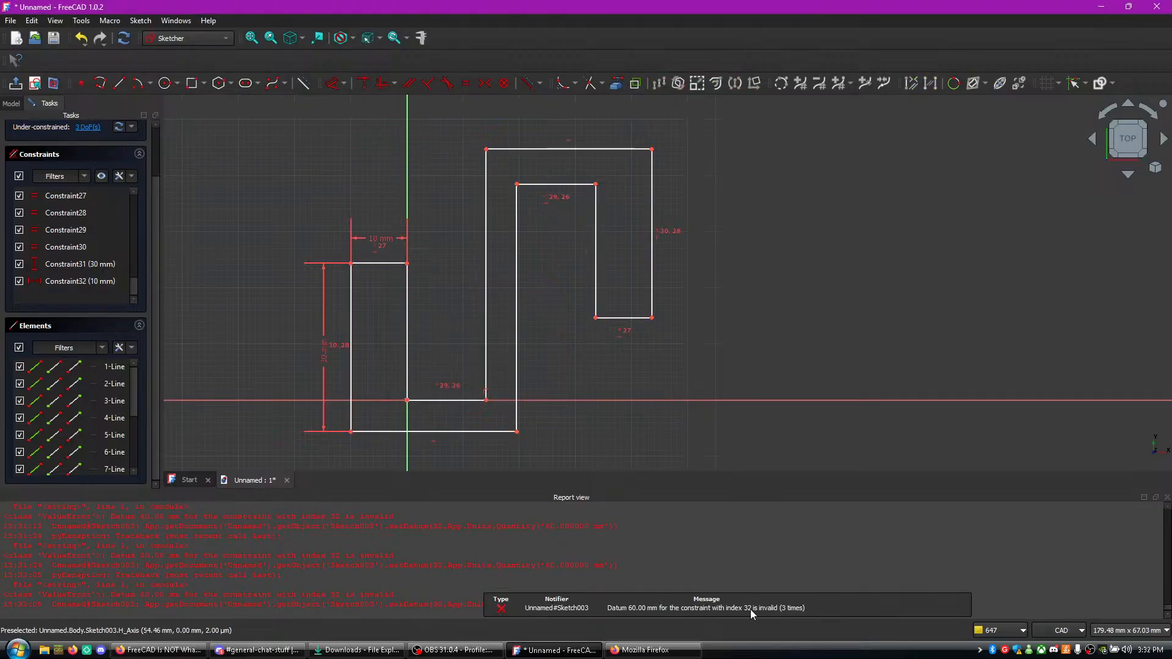
- Dismiss the notification and inspect the 10 mm and 30 mm constraints, toggling the 10 mm constraint's visibility off and on
click(802, 611)
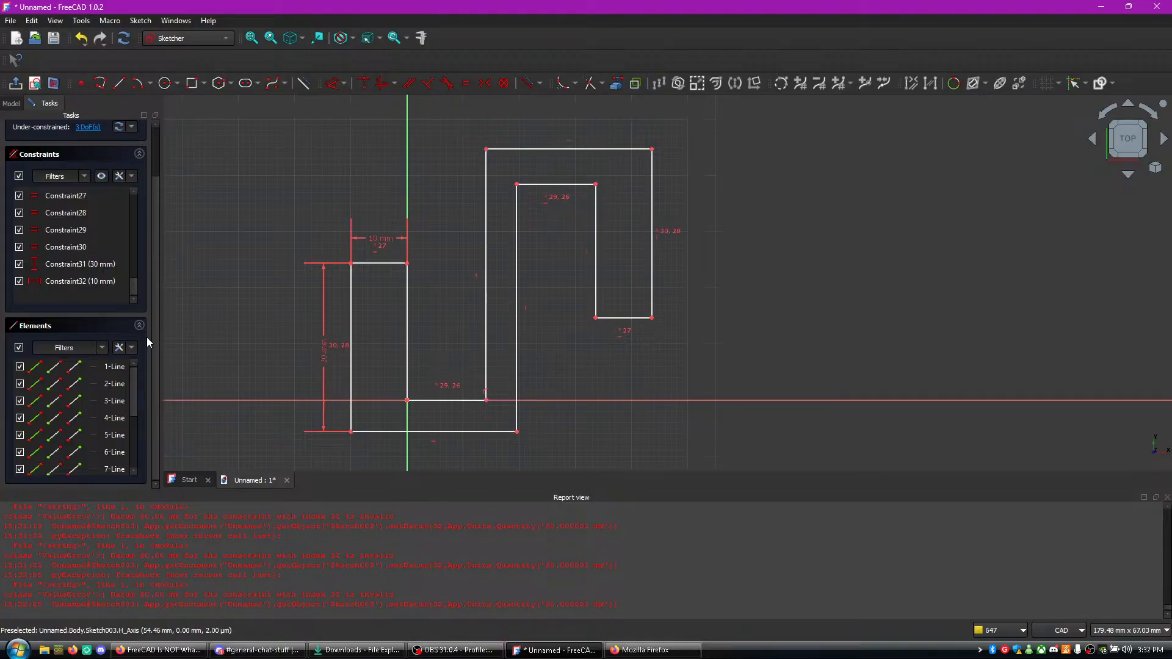
click(121, 283)
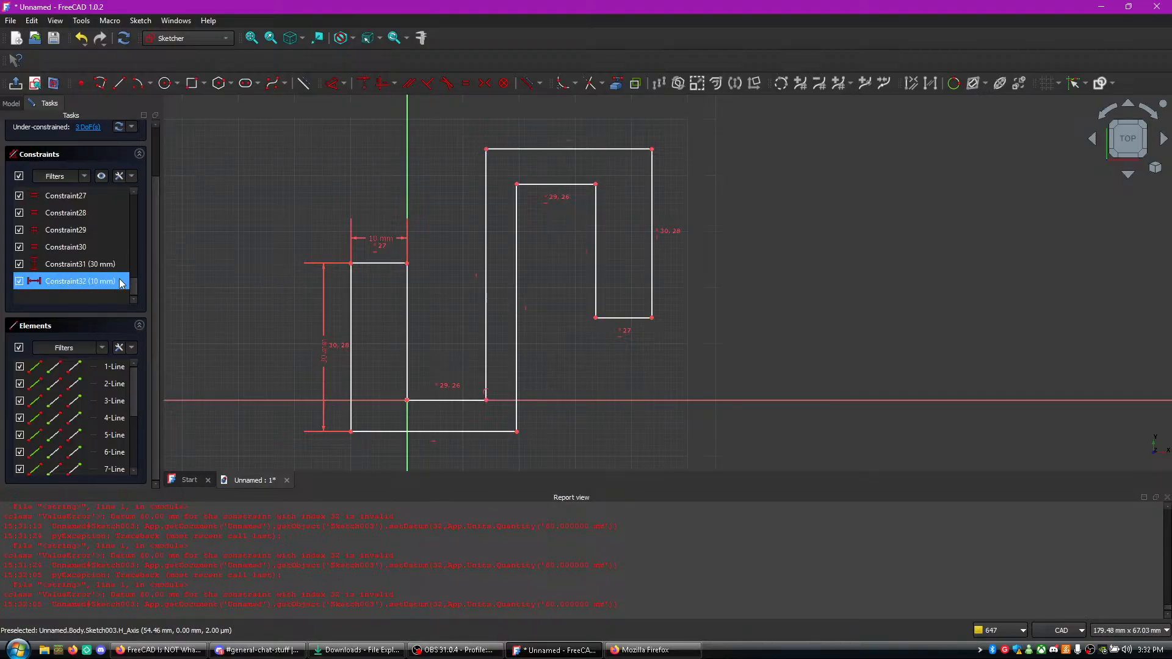
click(19, 282)
click(20, 282)
click(44, 264)
click(129, 255)
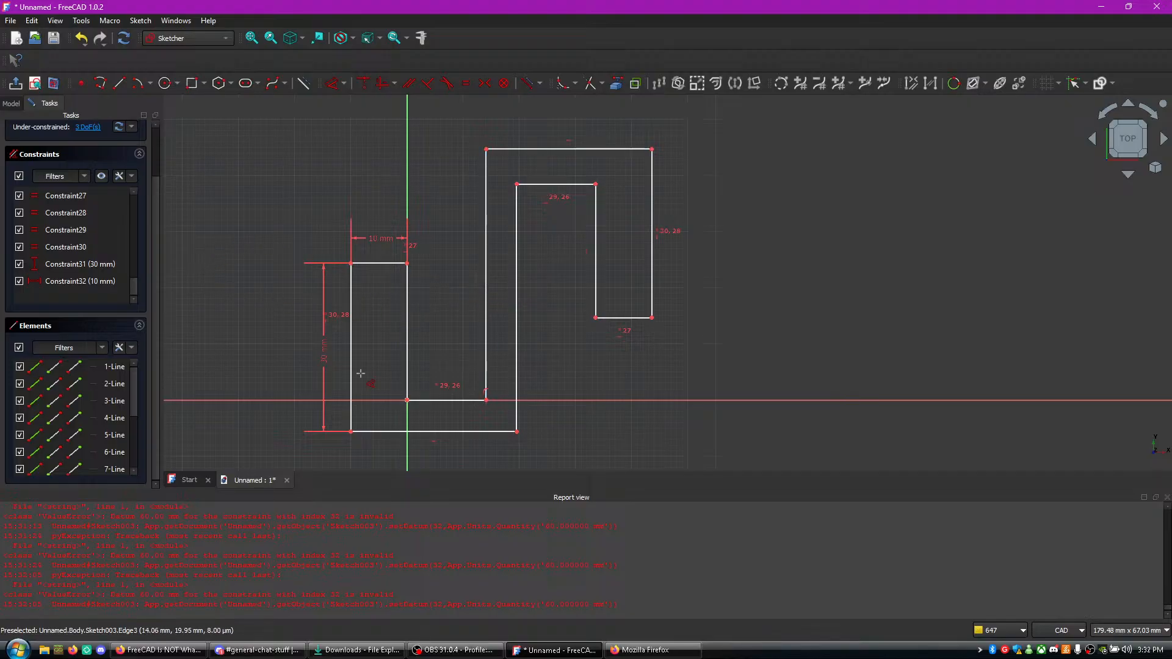
- Watch the tutorial video in Firefox through the bottom line's length dimension, pause it and return to FreeCAD
click(159, 650)
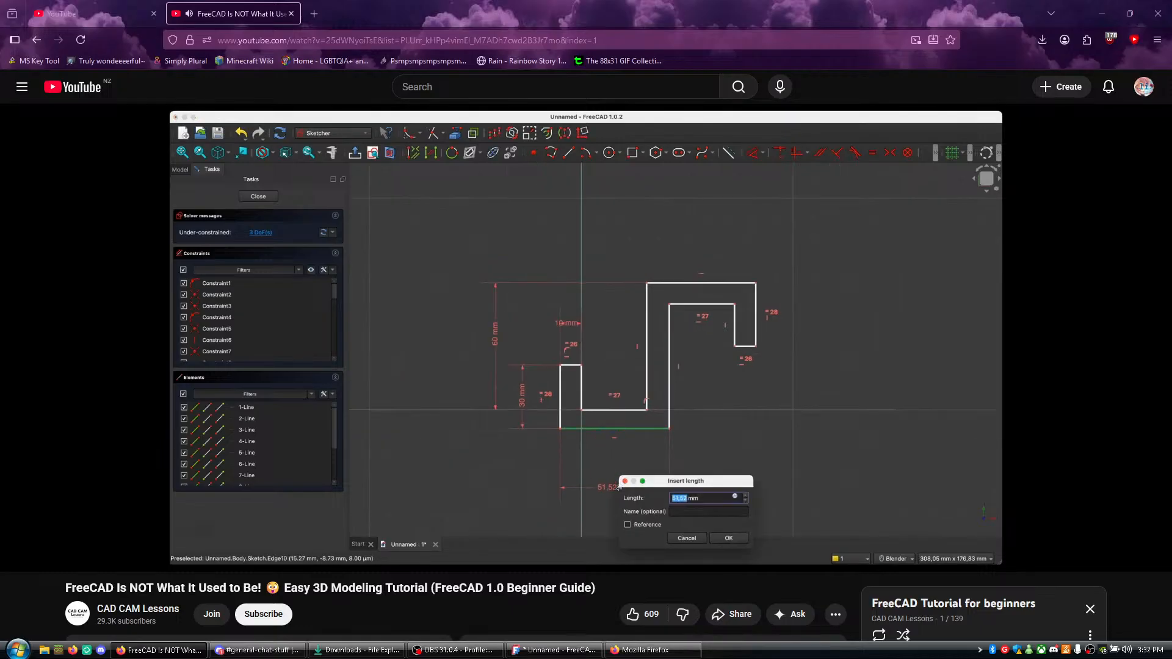
click(337, 362)
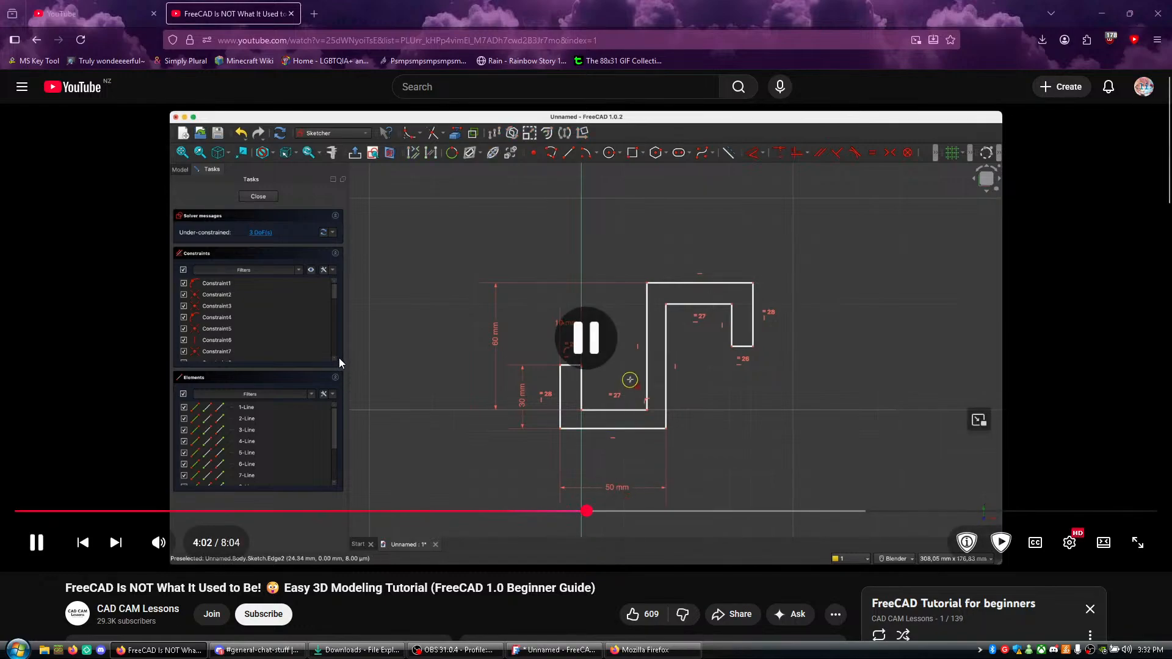
key(alt+Tab)
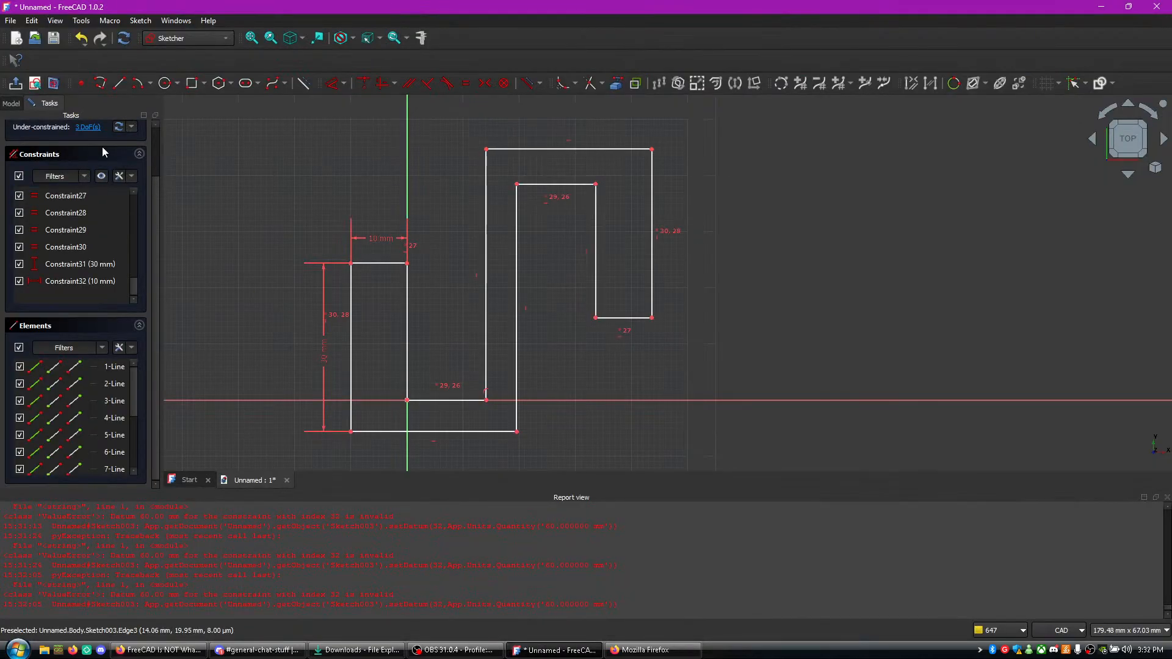
- Highlight the sketch's under-constrained elements, and try to set a 50 mm length dimension on the profile's bottom horizontal line
click(92, 128)
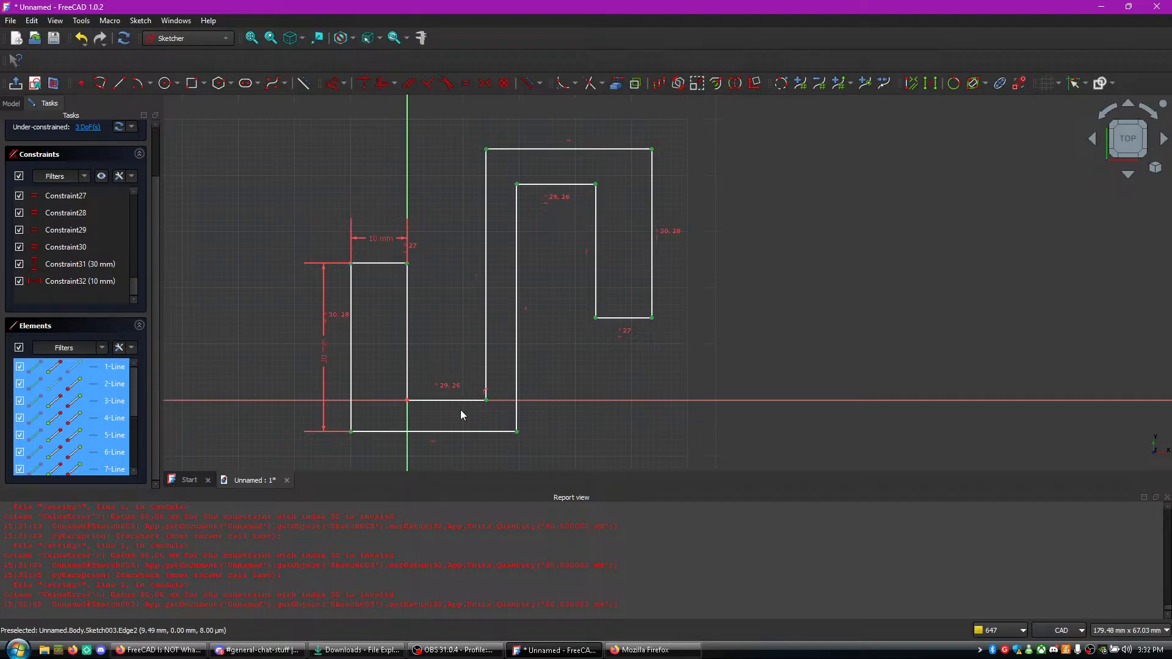
key(alt+Tab)
key(alt+Tab)
click(442, 432)
key(d)
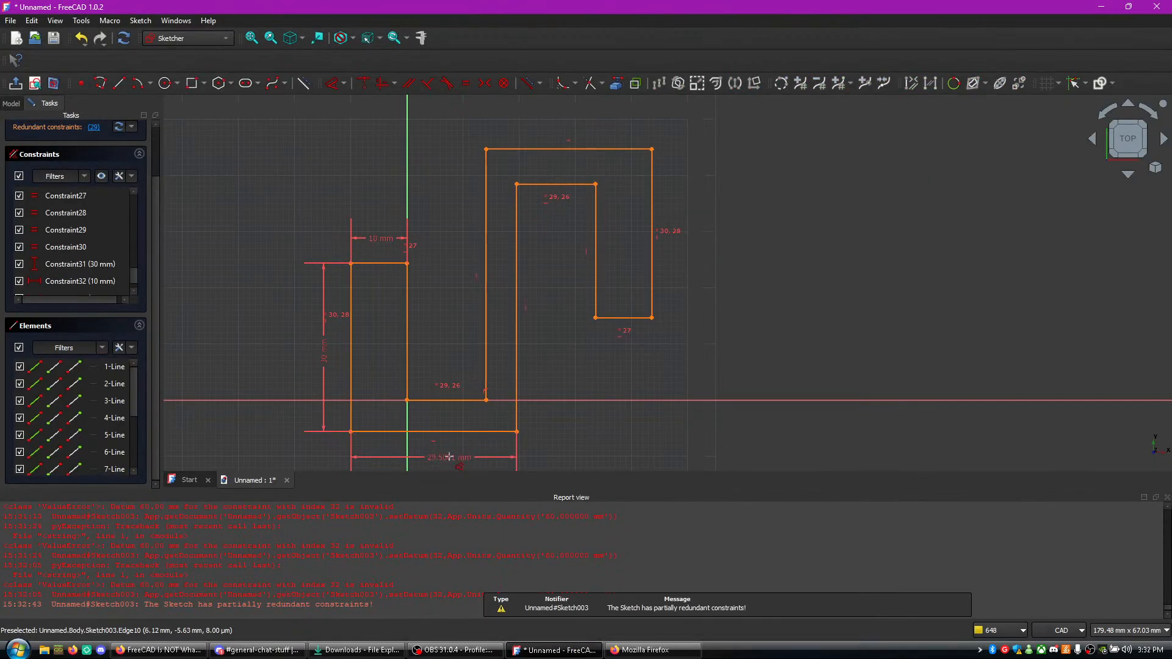
click(453, 458)
text(50)
key(Return)
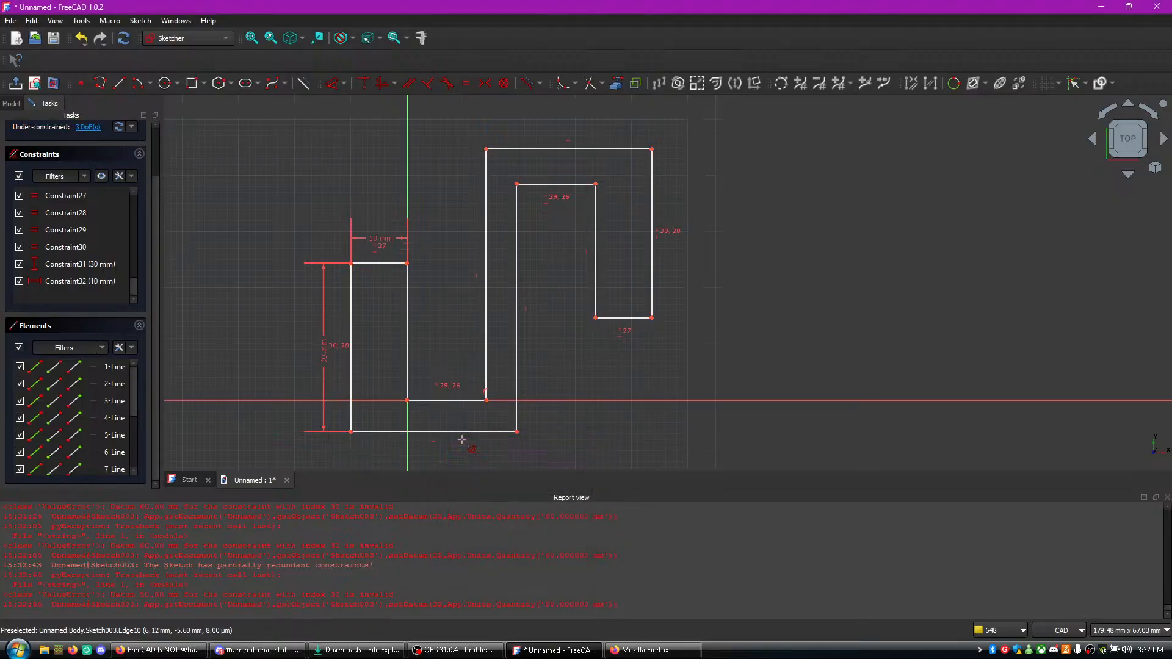
- Hide the equality constraints Constraint27, Constraint28, Constraint29 and Constraint30 in the constraint list
scroll(568, 395, down, 1)
scroll(569, 395, up, 2)
mouse_move(569, 395)
middle_down()
mouse_move(559, 261)
mouse_move(571, 345)
mouse_move(610, 357)
mouse_move(602, 379)
middle_up()
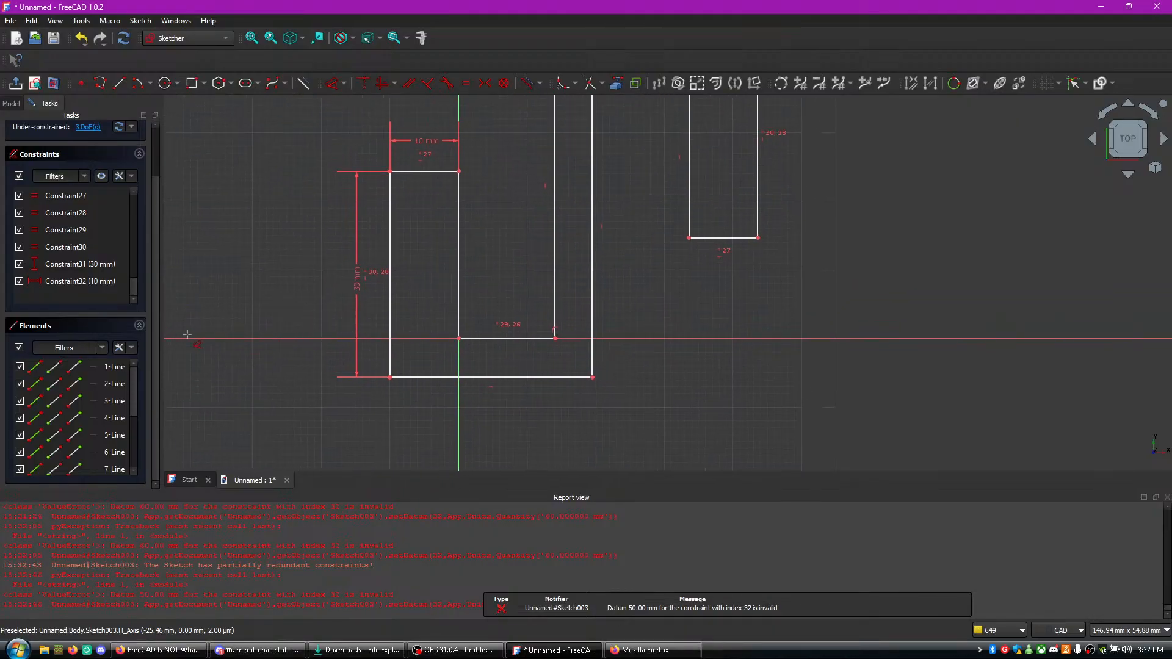
scroll(90, 268, up, 5)
scroll(90, 283, down, 1)
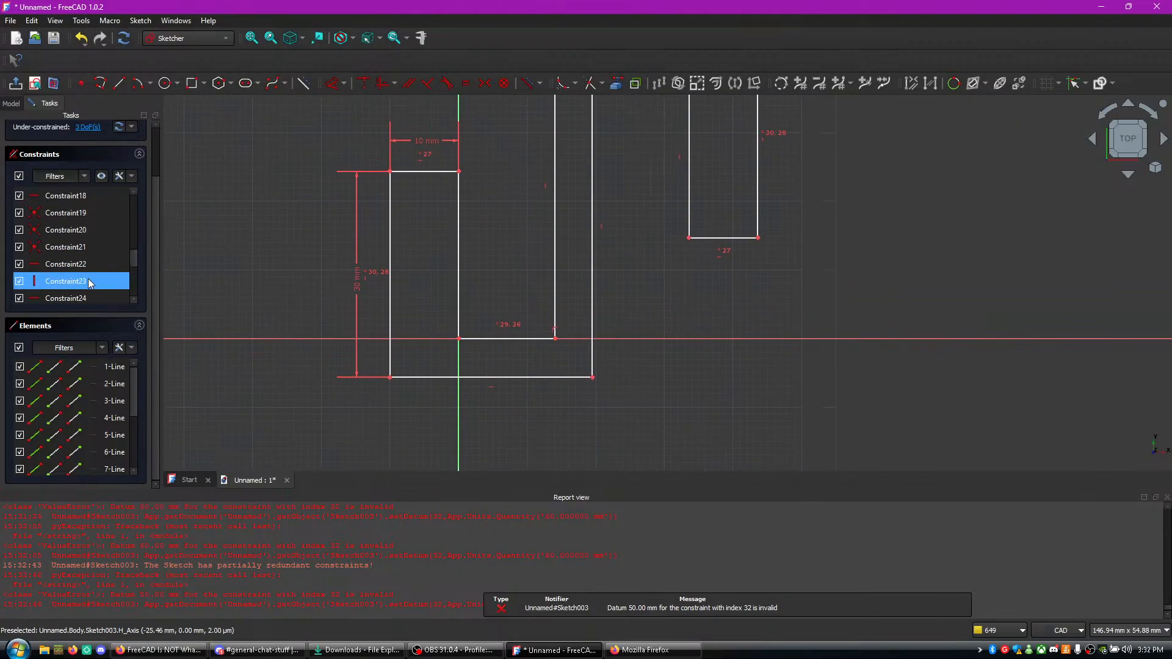
scroll(46, 265, down, 4)
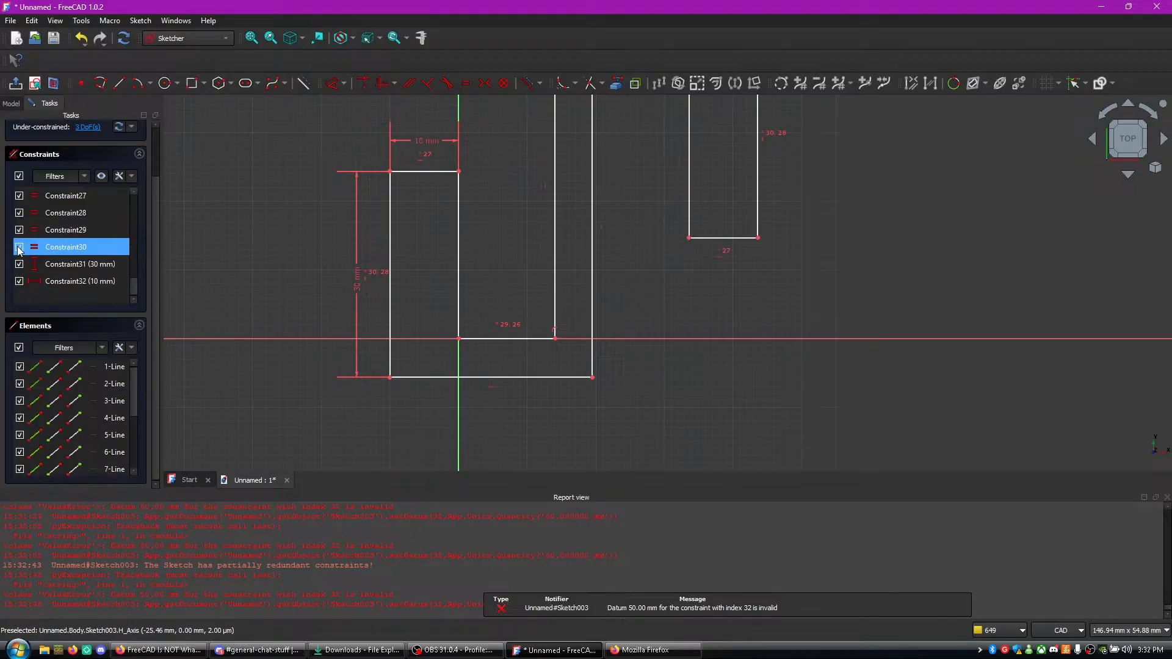
click(19, 248)
click(19, 230)
click(19, 213)
click(19, 196)
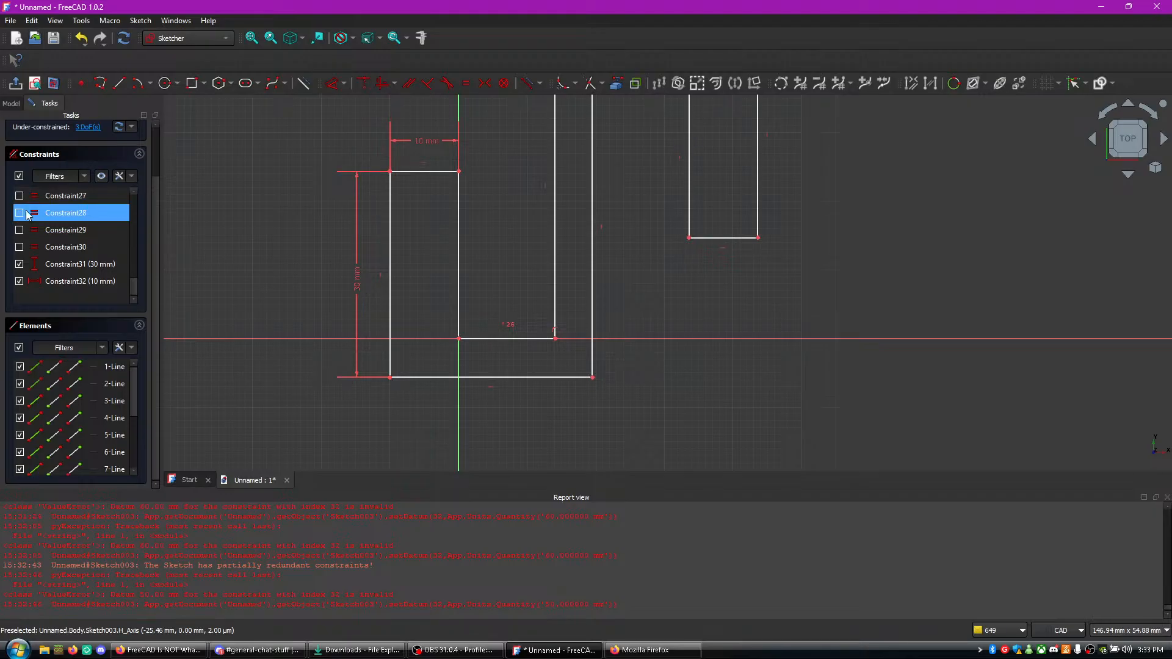
- Retry the 50 mm length on the bottom horizontal line, checking the value against the tutorial video in Firefox
click(458, 383)
click(459, 378)
click(471, 446)
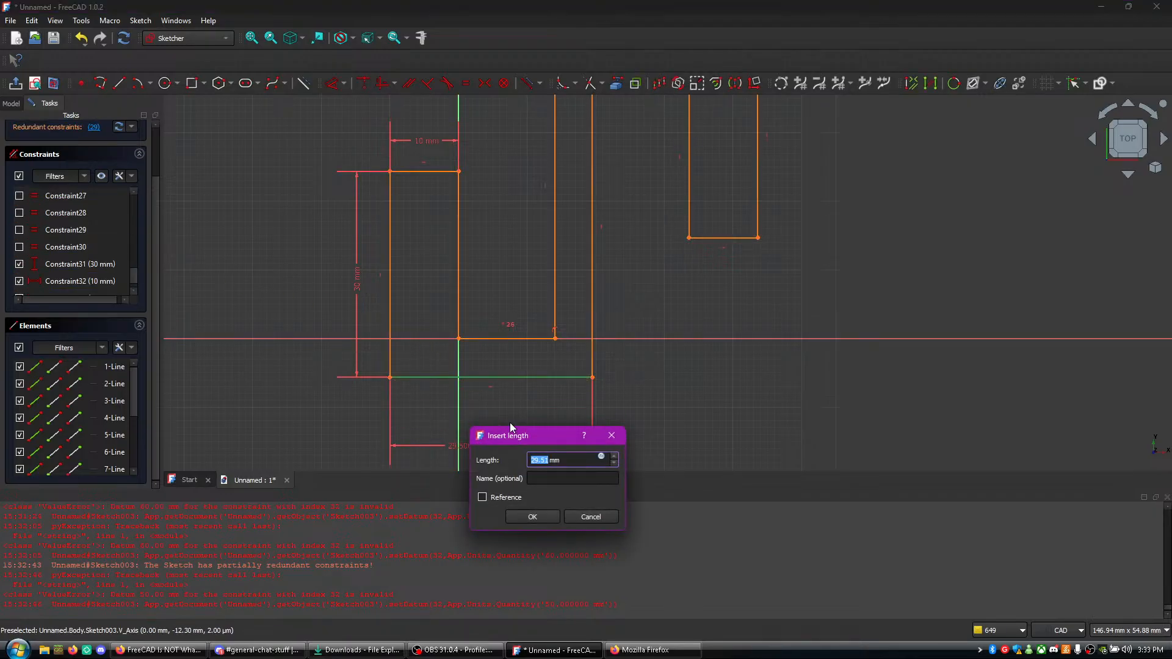
key(alt+Tab)
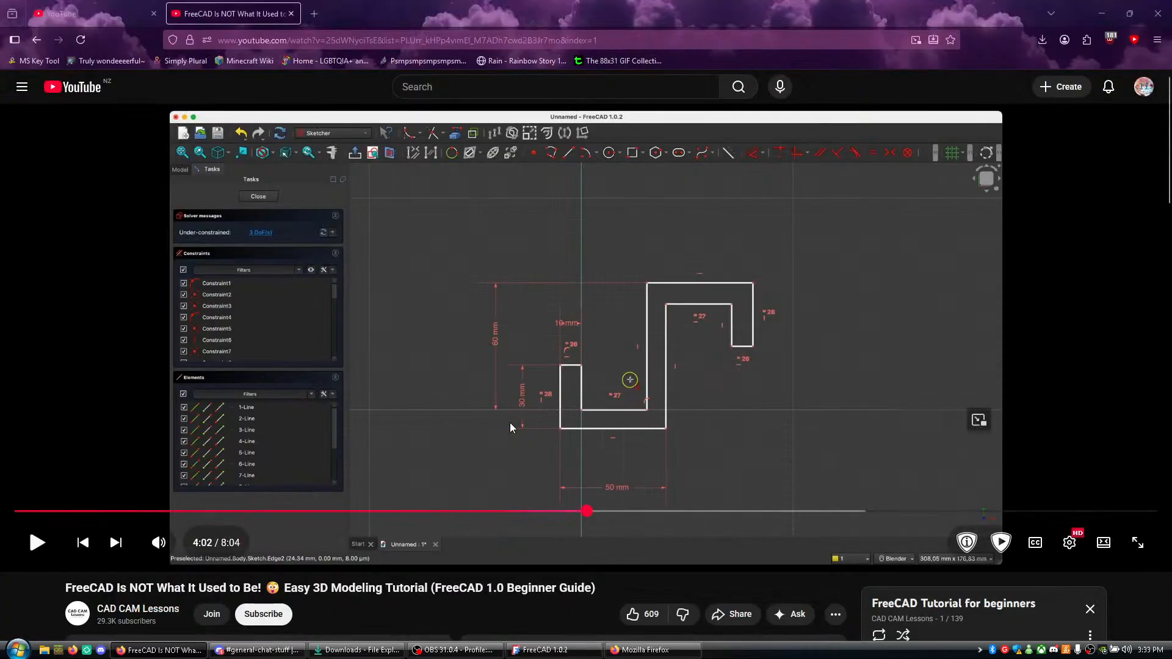
key(alt+Tab)
text(50)
key(Return)
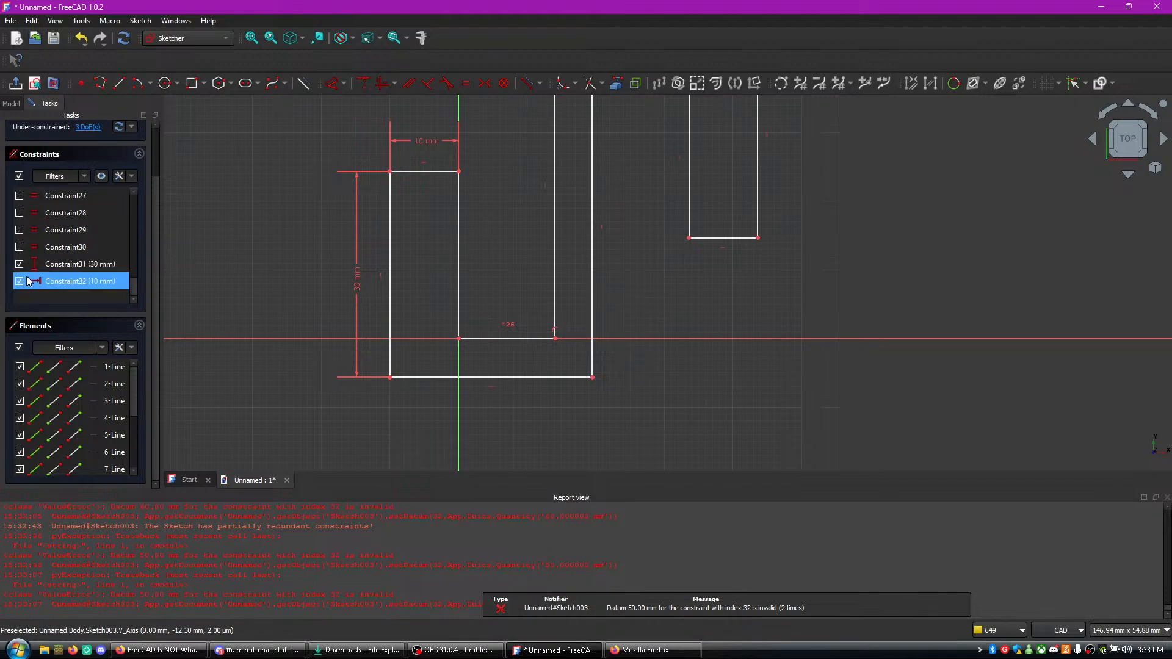
- Hide the 30 mm and 10 mm dimension constraints, Constraint31 and Constraint32
scroll(30, 281, up, 5)
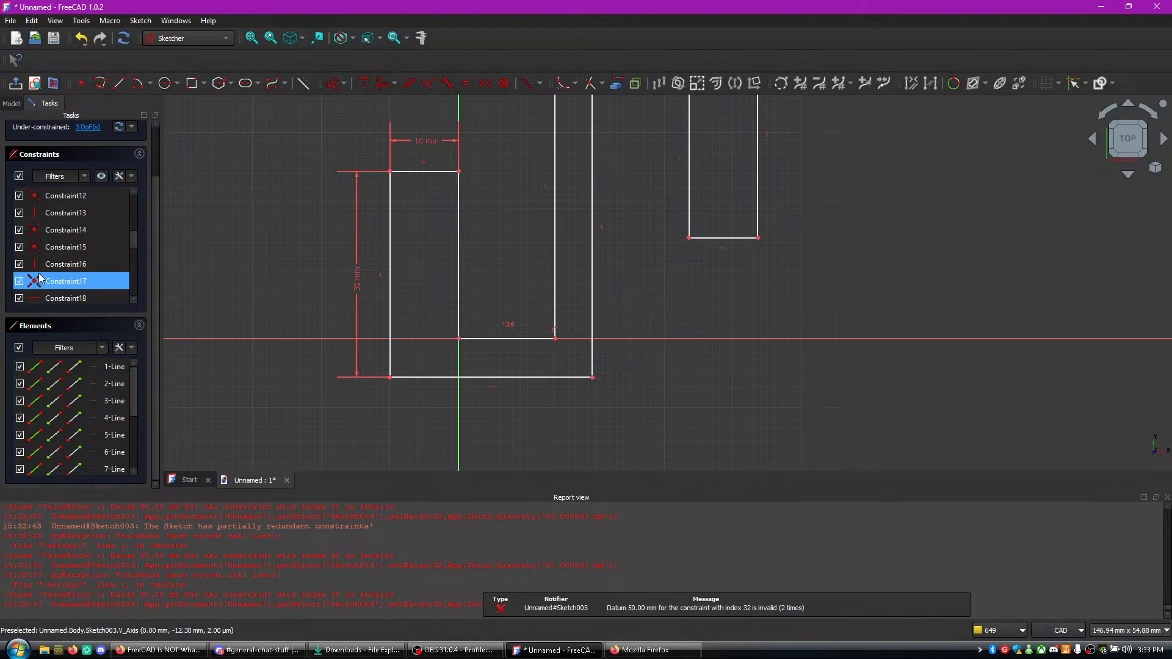
scroll(61, 274, down, 3)
scroll(79, 271, down, 2)
click(19, 264)
click(19, 281)
- Try the 50 mm length on the bottom line again with the dimension constraints hidden, and leave the dimension command
click(436, 377)
click(441, 452)
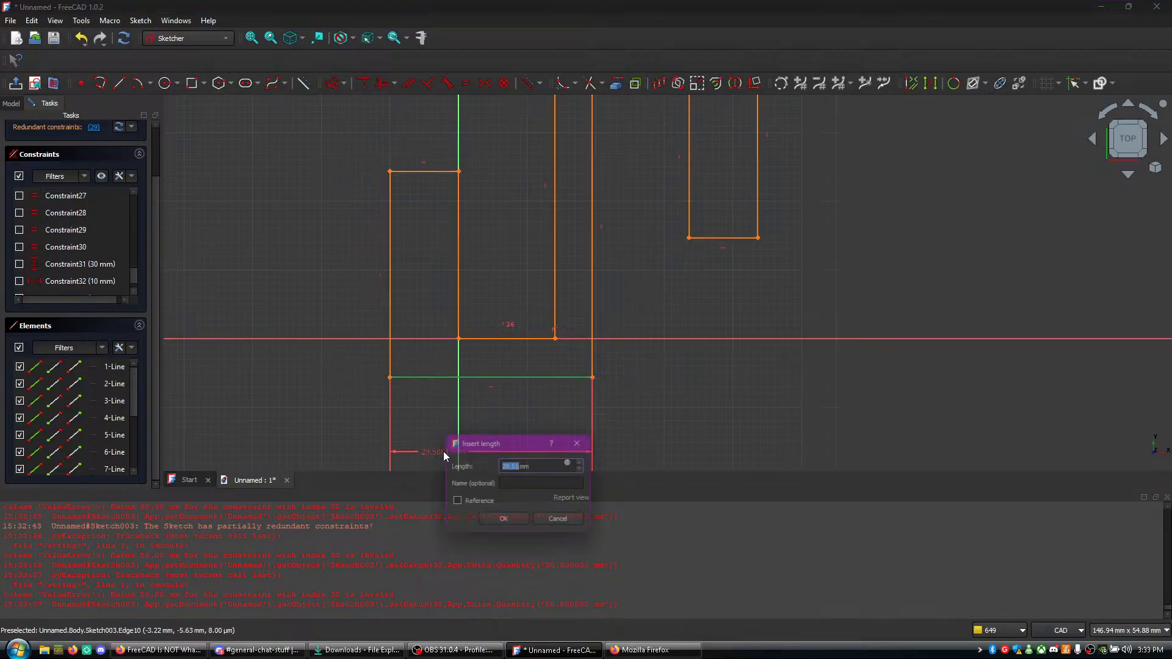
text(50)
key(Return)
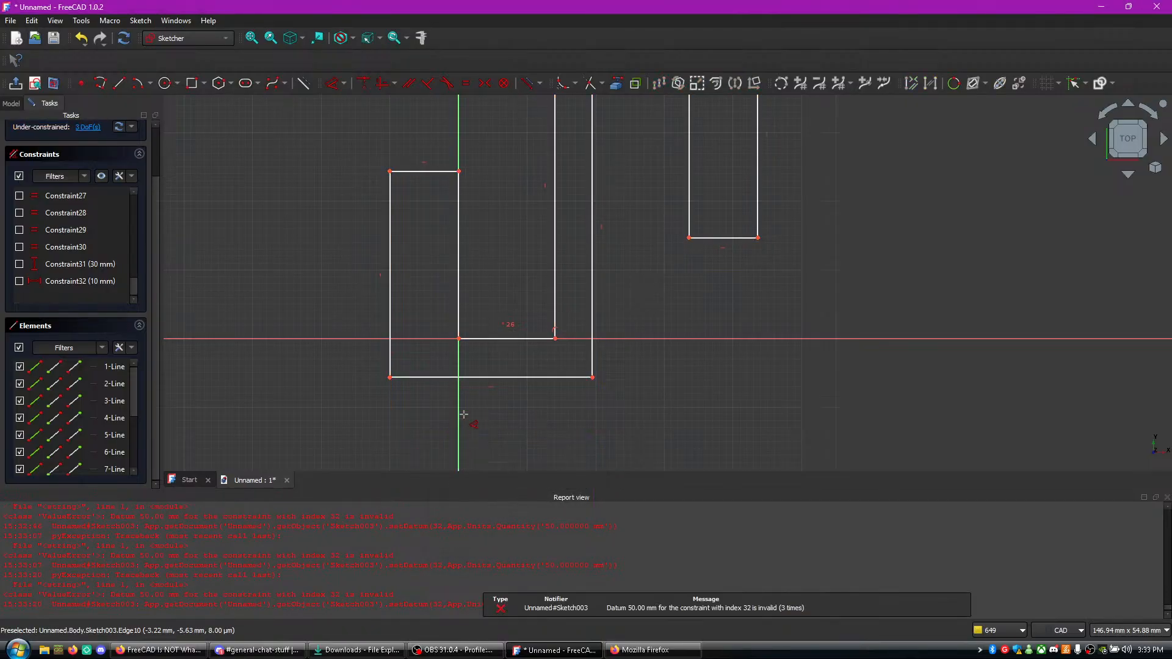
scroll(507, 369, up, 2)
scroll(507, 370, down, 2)
right_click(348, 224)
click(683, 353)
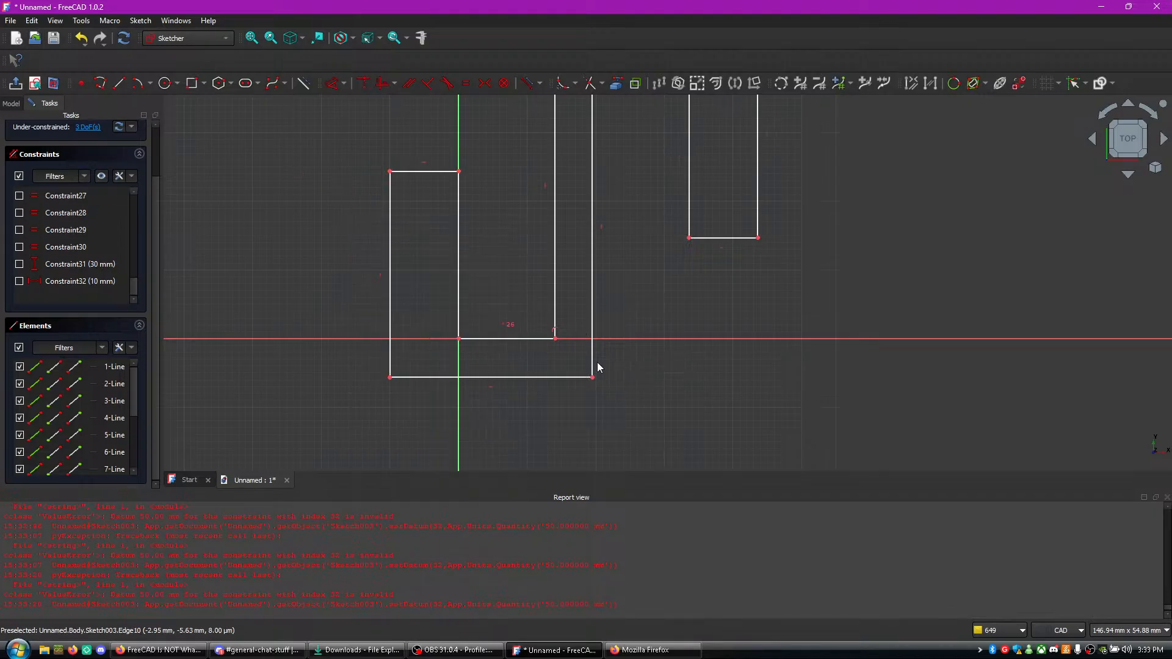
- Move the bottom line's right corner slightly outward to test how freely the profile moves
mouse_move(391, 380)
mouse_down()
mouse_move(390, 411)
mouse_move(395, 383)
mouse_move(413, 380)
mouse_move(416, 393)
mouse_up()
scroll(628, 313, up, 3)
scroll(627, 313, down, 5)
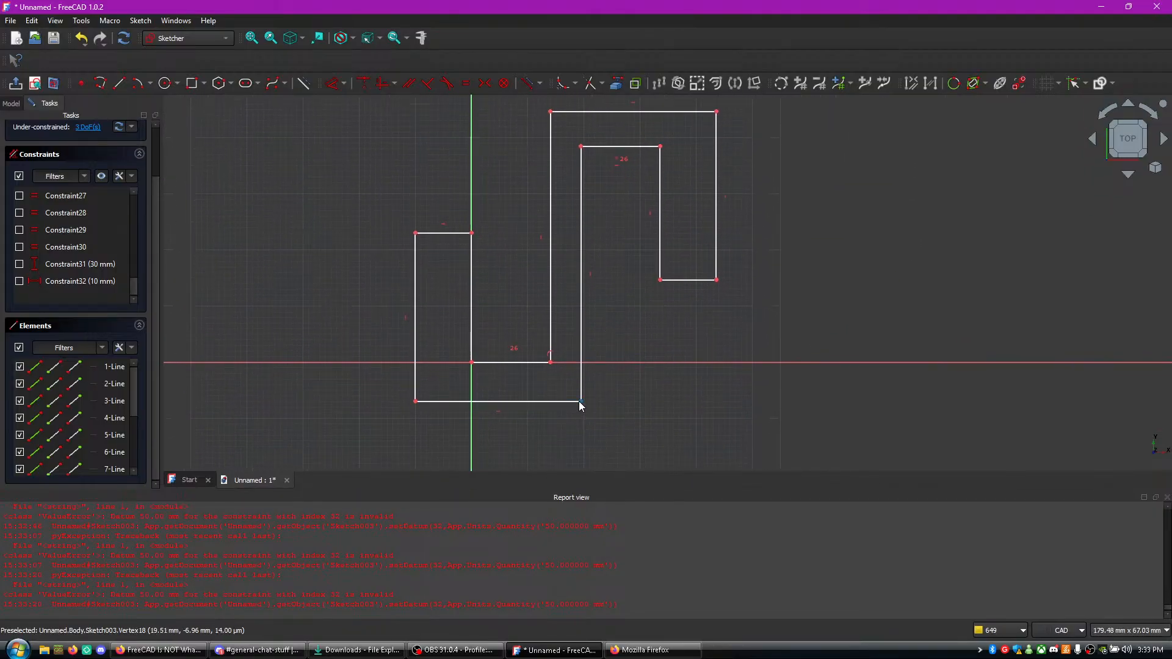
mouse_move(581, 403)
mouse_down()
mouse_move(583, 449)
mouse_move(594, 415)
mouse_move(581, 415)
mouse_move(600, 408)
mouse_up()
mouse_move(592, 406)
mouse_down()
mouse_move(607, 403)
mouse_move(594, 401)
mouse_up()
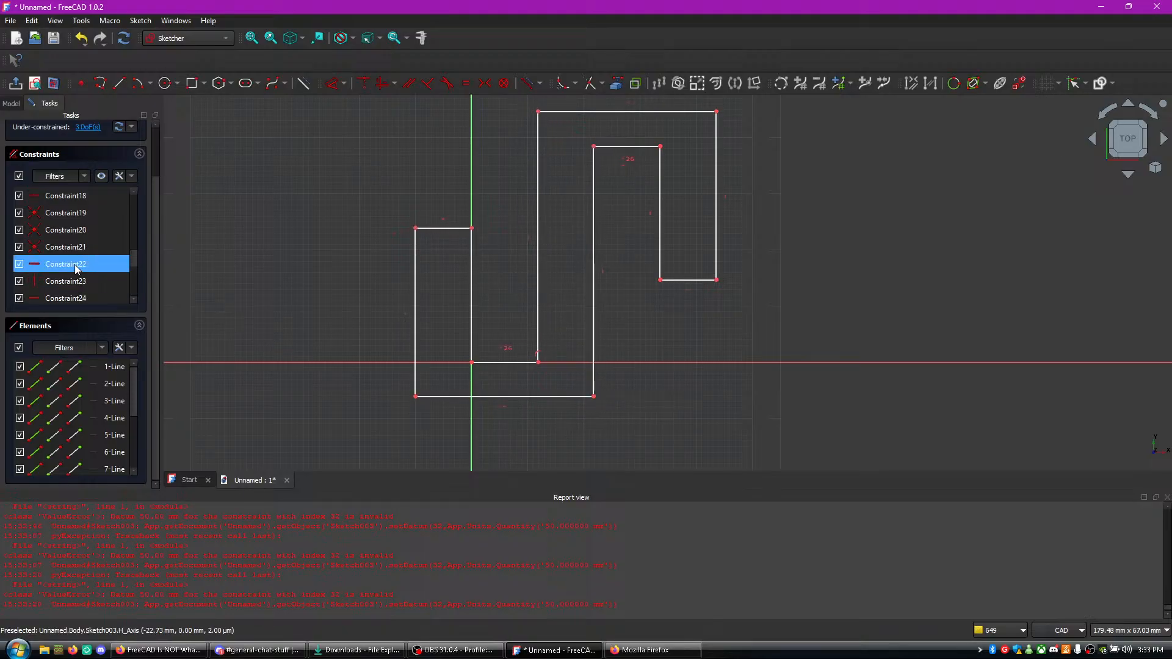
- Hide Constraint26 and review the earlier entries back to Constraint1
scroll(61, 266, up, 1)
click(20, 231)
scroll(28, 232, up, 3)
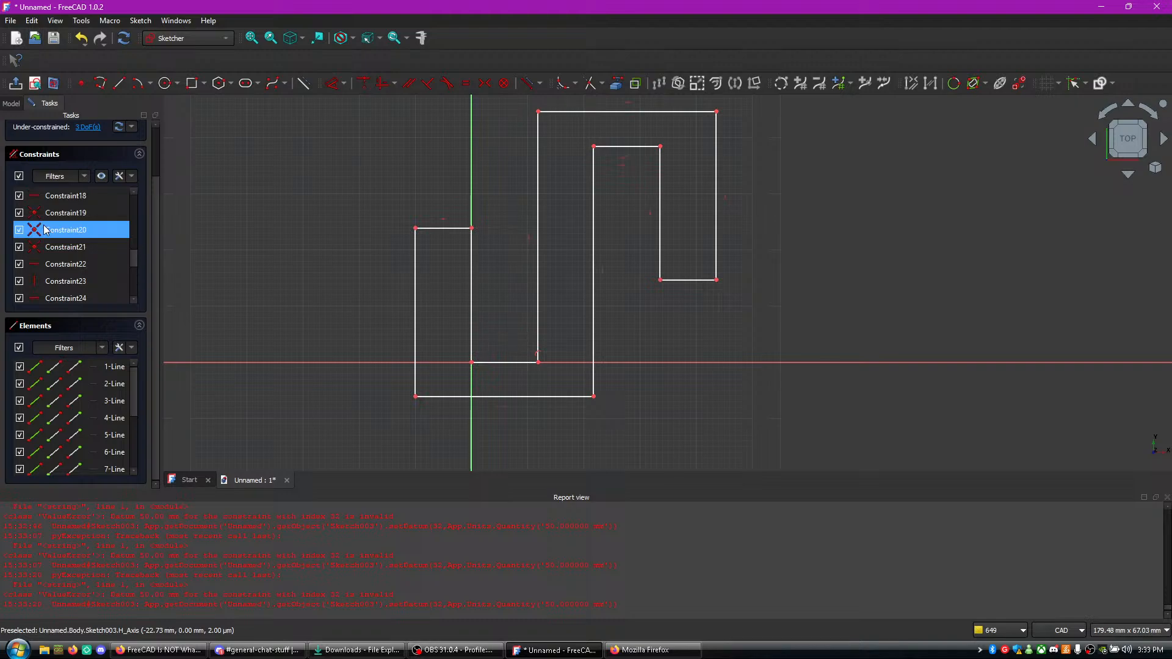
scroll(71, 246, up, 6)
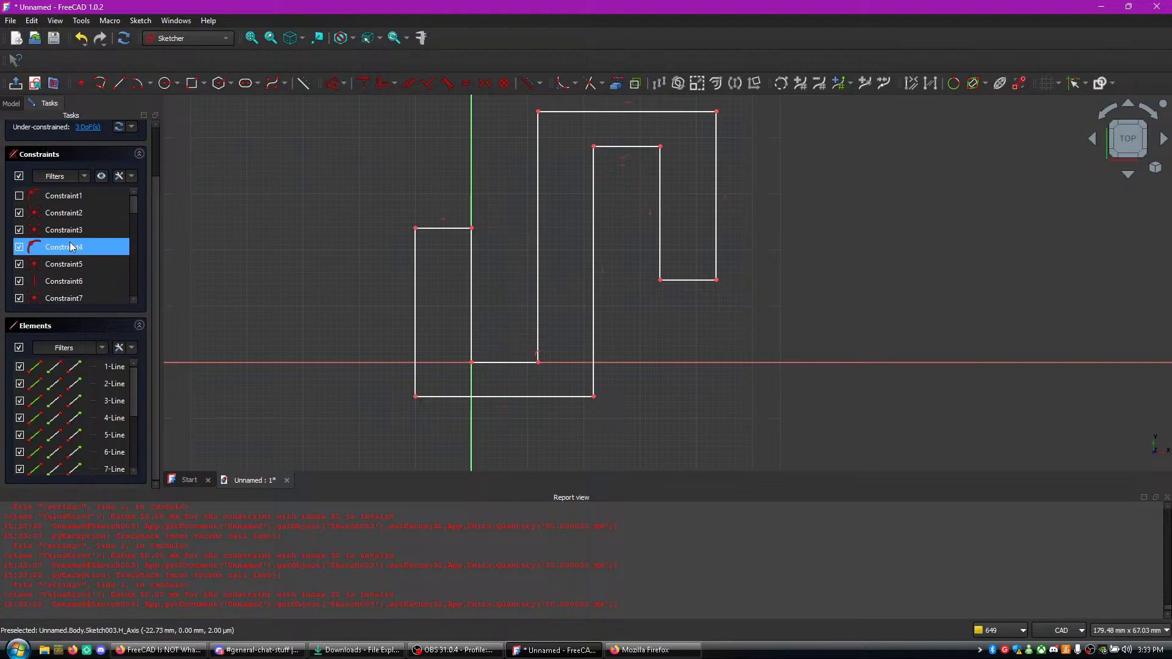
scroll(171, 280, down, 1)
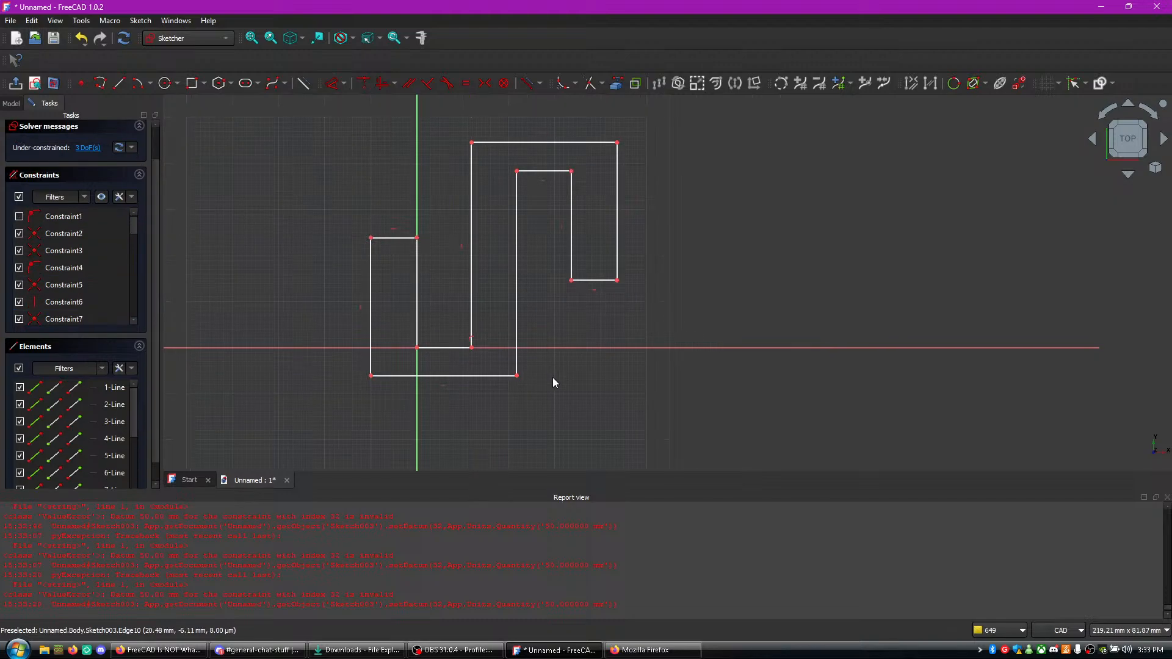
- Shift the bottom line's right corner slightly, test moving it outward with Constraint25 hidden, and undo that last move
drag(517, 377, 515, 379)
scroll(39, 257, down, 7)
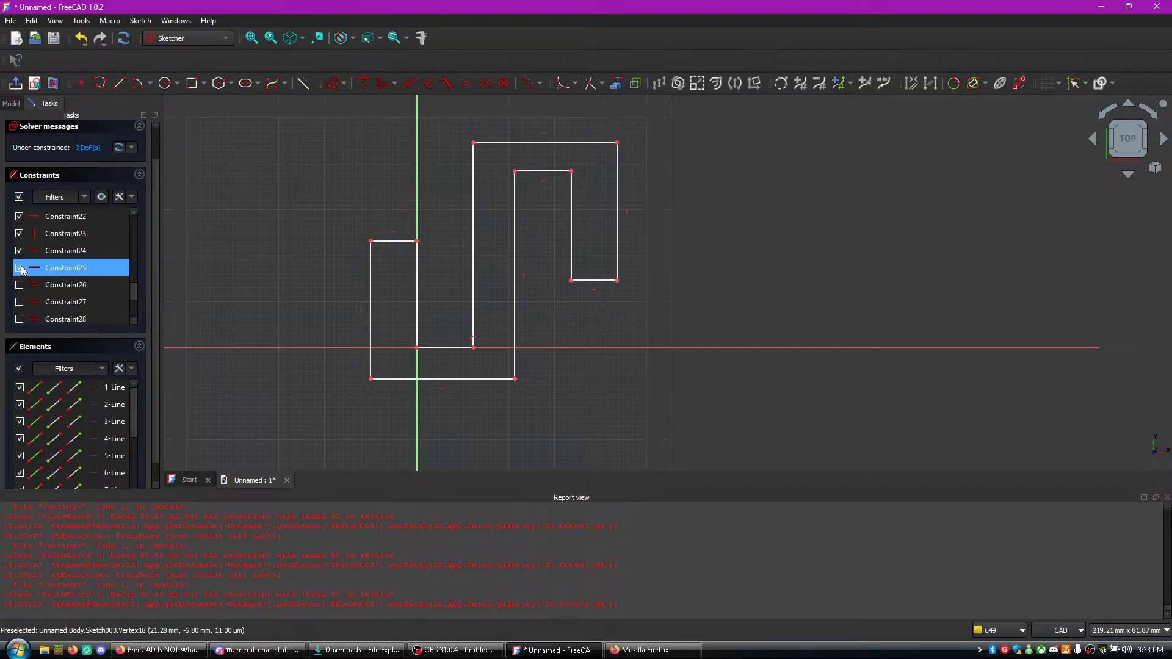
drag(516, 379, 522, 378)
key(ctrl+z)
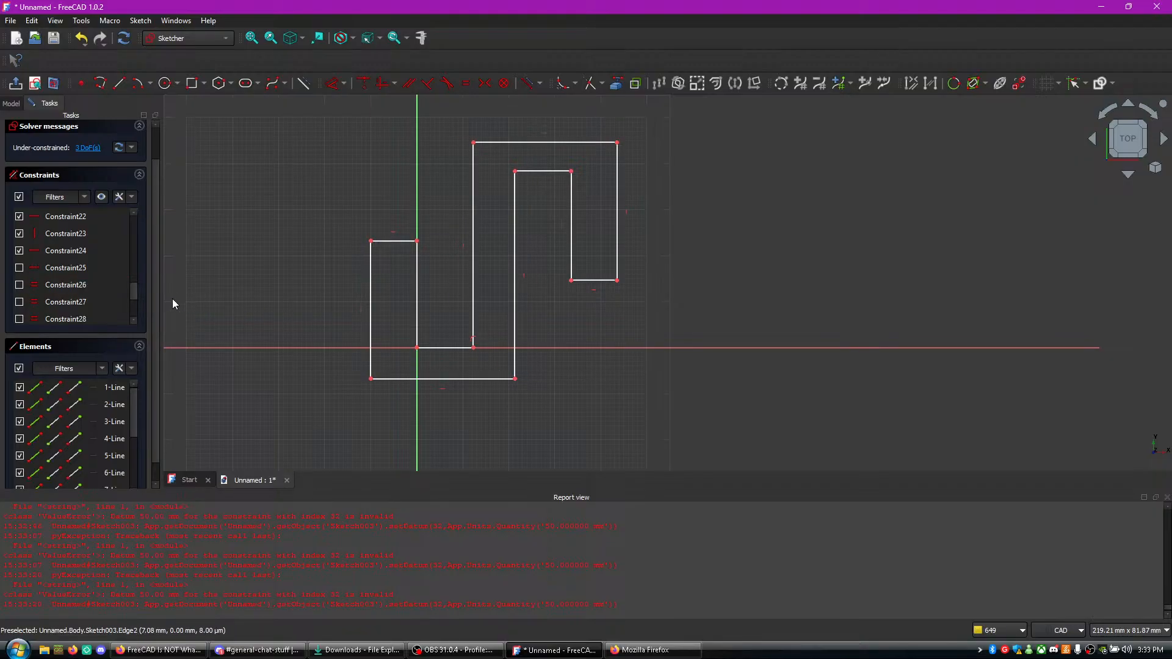
- Show Constraint25, test moving the same corner with Constraint24 hidden instead, undo the move and show Constraint24 again
click(19, 267)
click(19, 250)
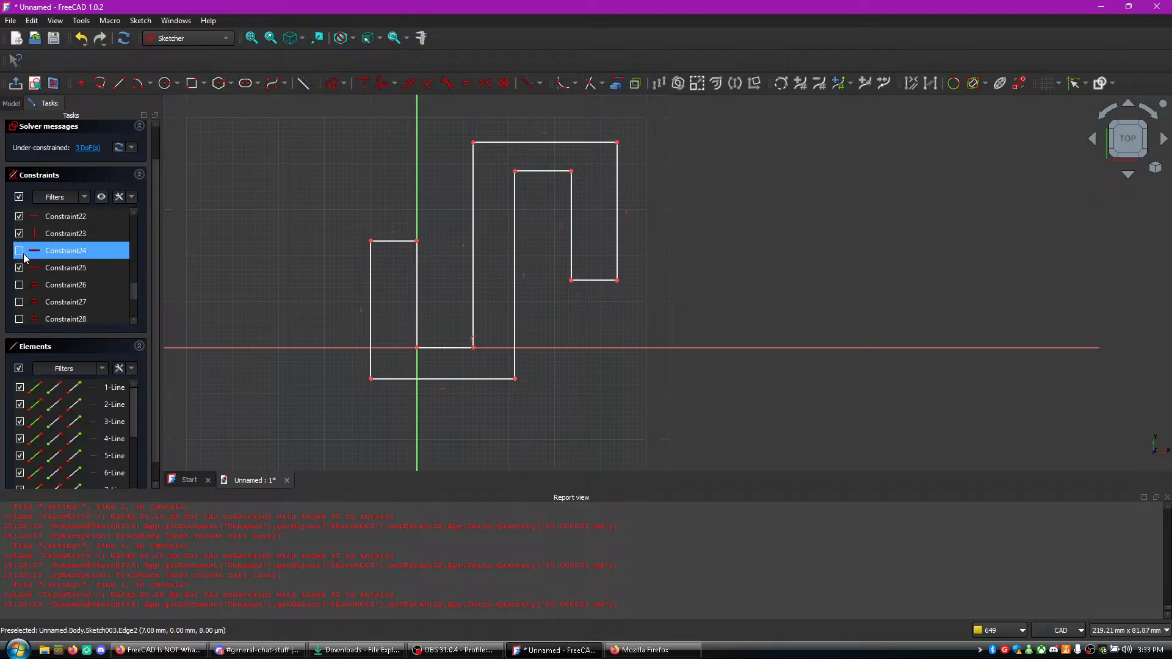
mouse_move(516, 379)
mouse_down()
mouse_move(542, 375)
mouse_move(523, 384)
mouse_up()
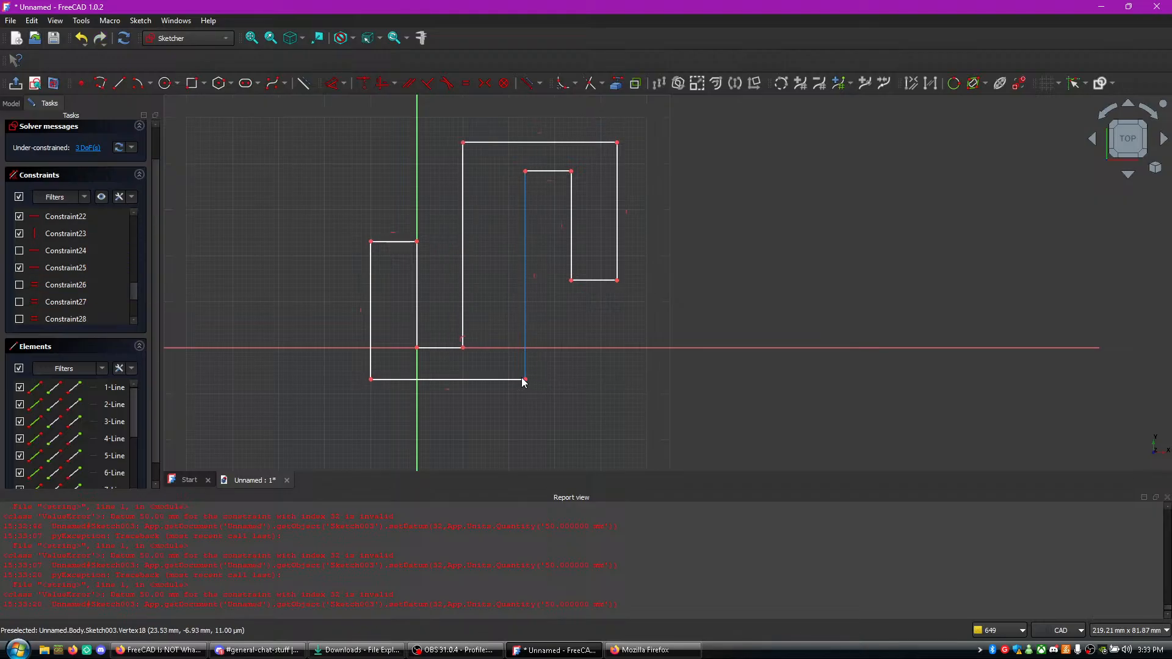
key(ctrl+z)
click(18, 286)
click(19, 250)
- Inspect Constraint23 and the constraints listed before it
click(69, 234)
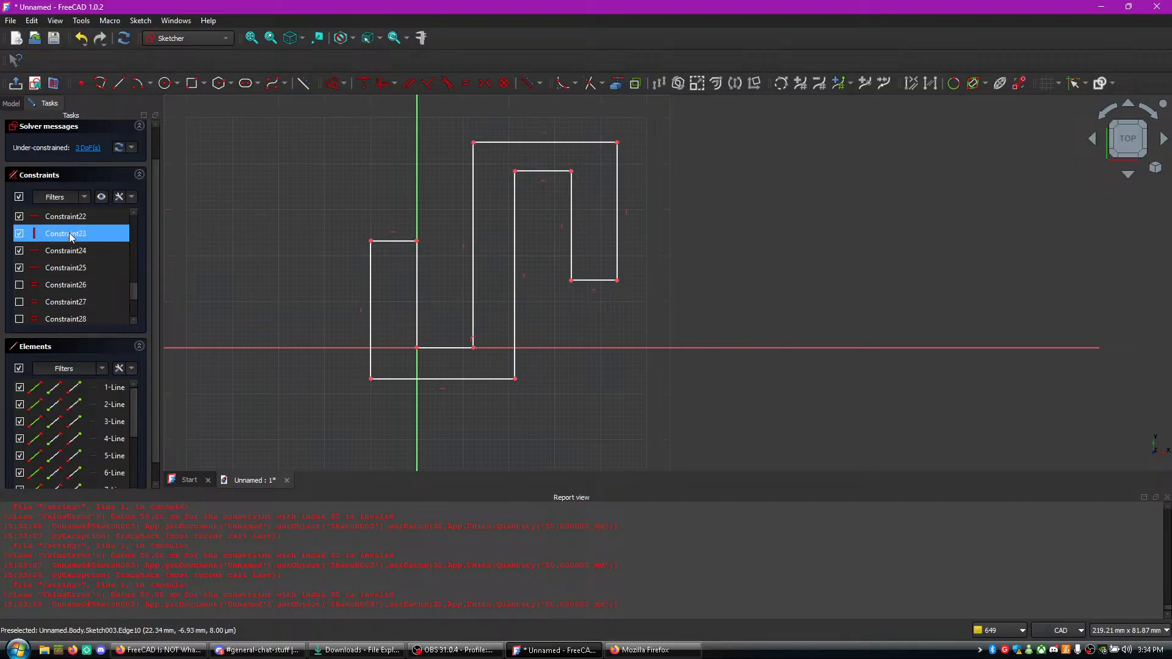
scroll(70, 234, up, 1)
click(56, 268)
click(61, 255)
scroll(69, 250, up, 2)
click(25, 268)
scroll(58, 256, up, 2)
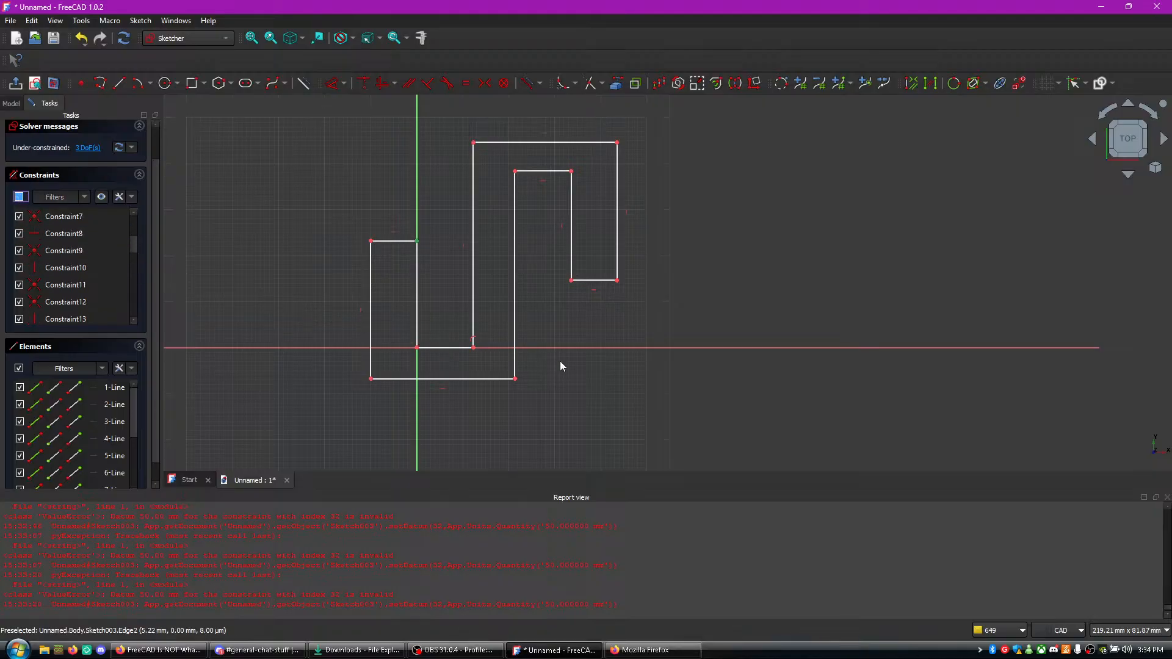
- Move the bottom line's right corner slightly outward and recheck the constraint list from its first entries
drag(518, 378, 520, 380)
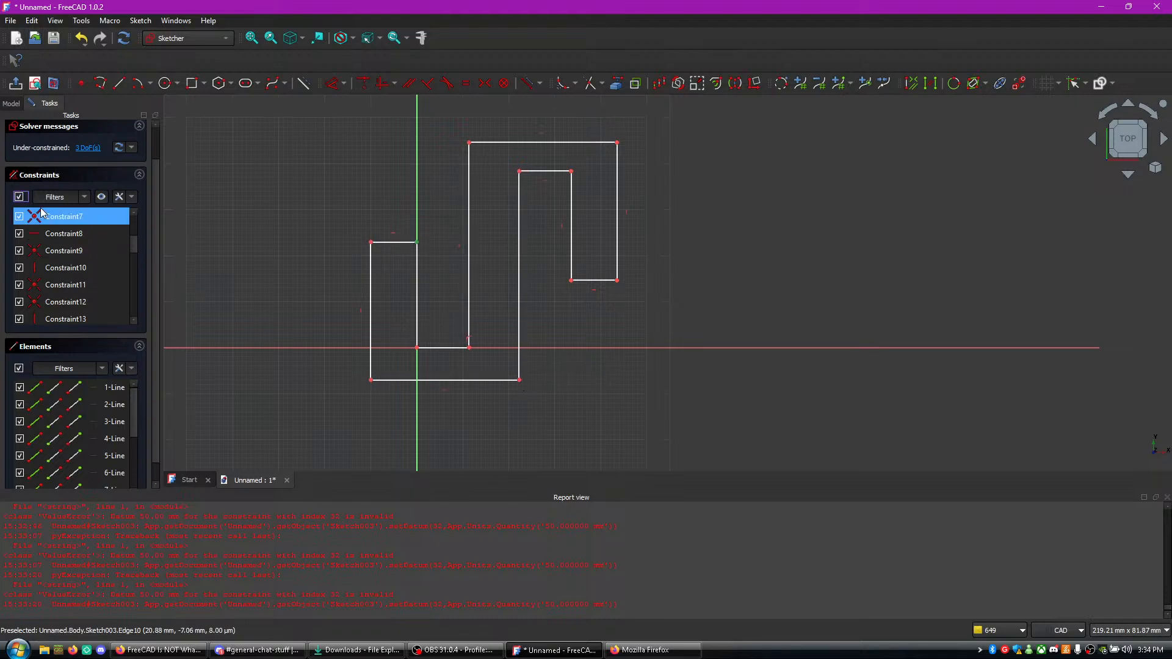
click(83, 235)
click(107, 290)
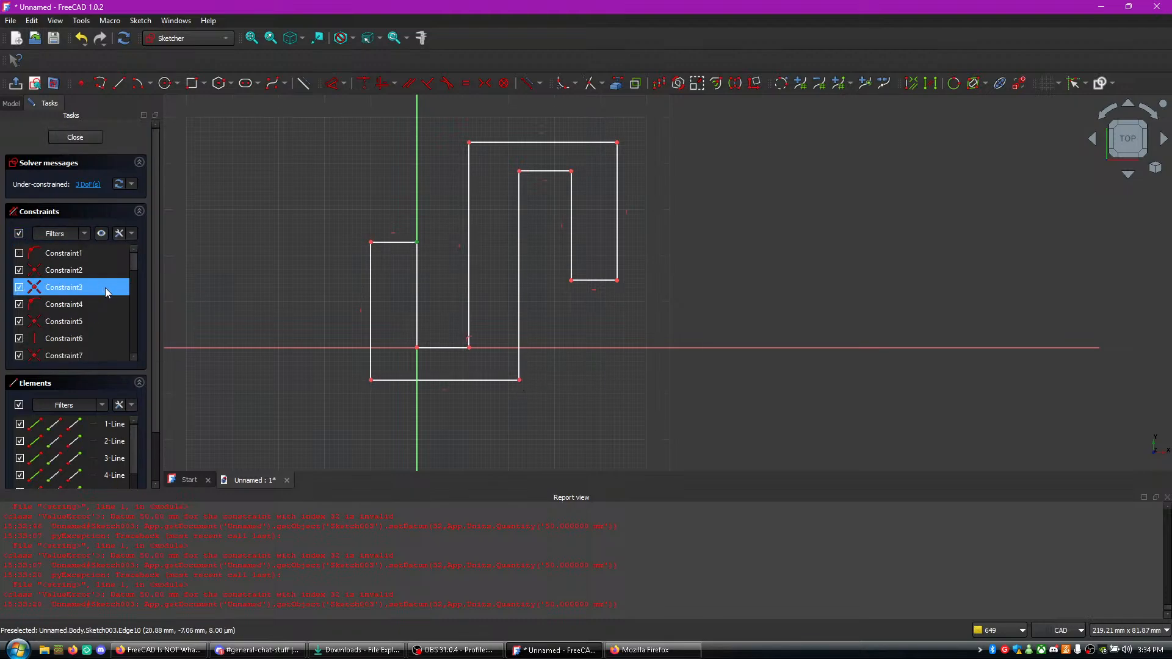
scroll(107, 290, down, 2)
scroll(61, 260, up, 1)
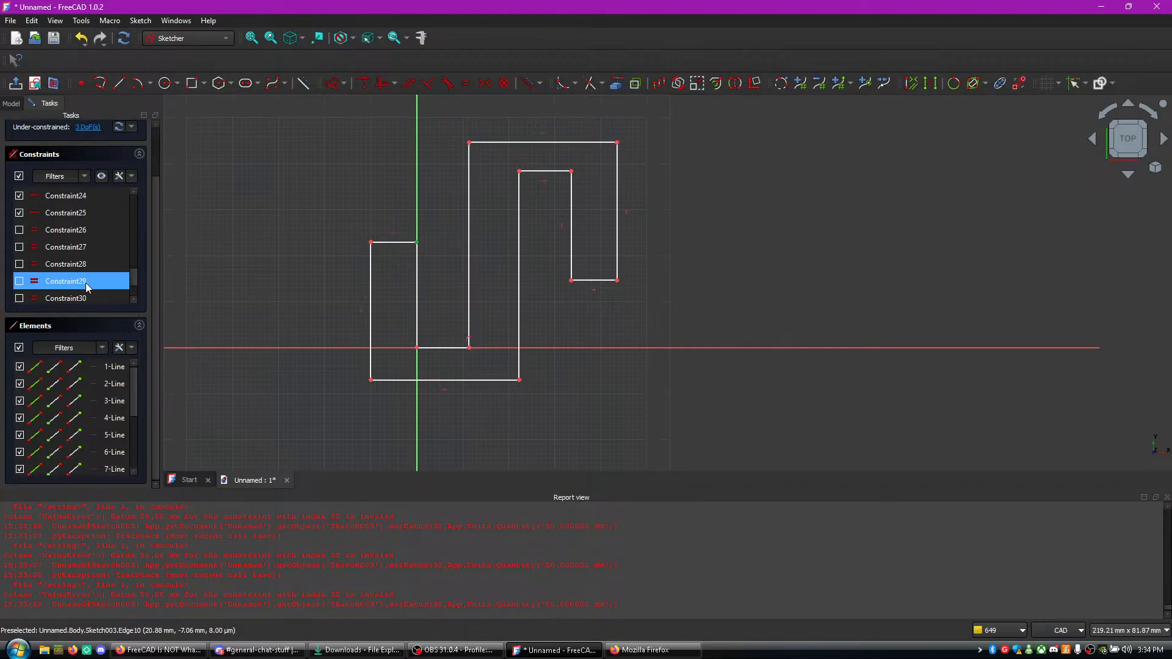
- Show the 30 mm and 10 mm dimension constraints again and retry a length dimension on the bottom horizontal line
scroll(85, 283, down, 1)
click(19, 264)
click(19, 281)
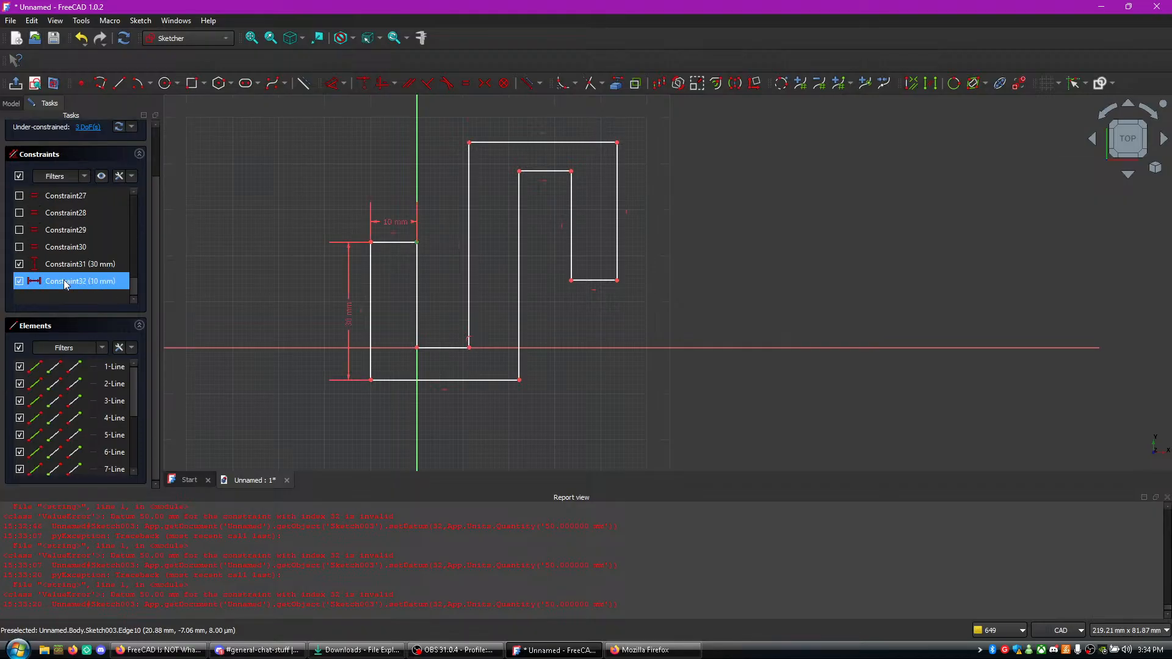
click(419, 381)
key(d)
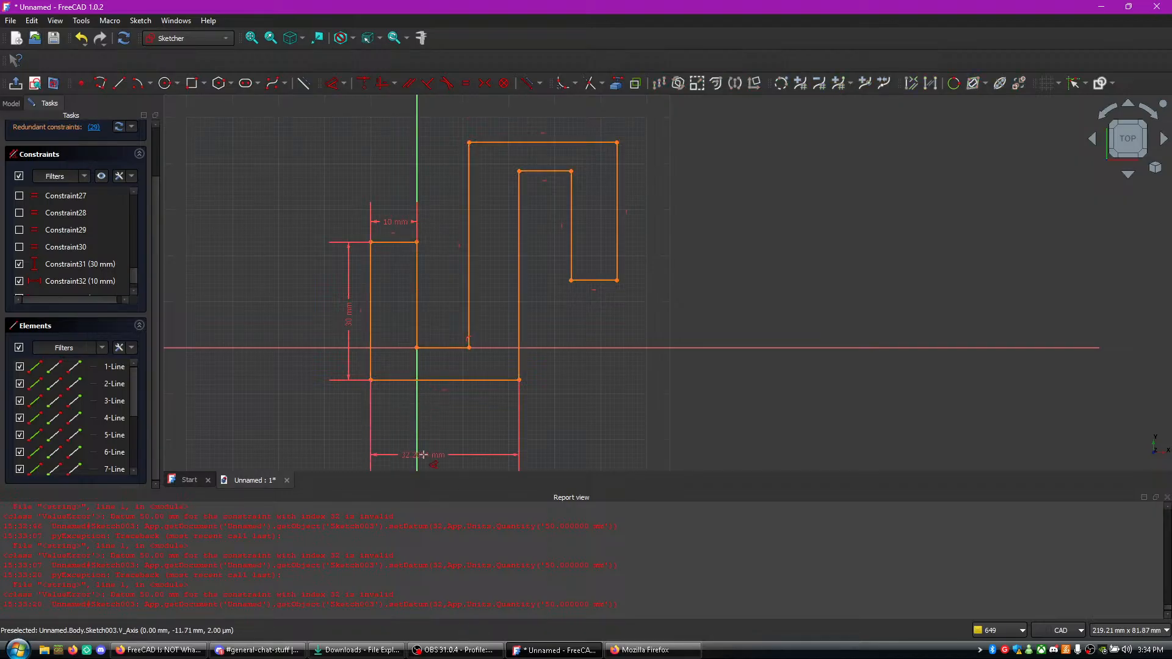
click(423, 457)
text(80)
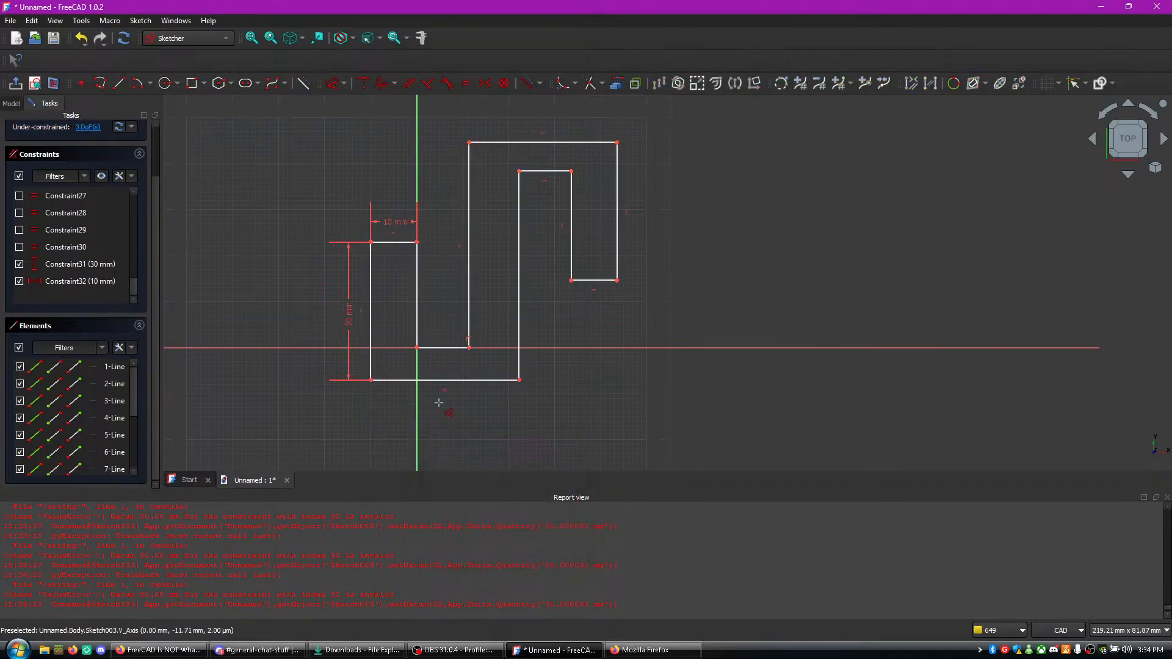
key(Return)
- Examine the error lines in the report view and highlight the message about the 50 mm datum for index 32
click(525, 576)
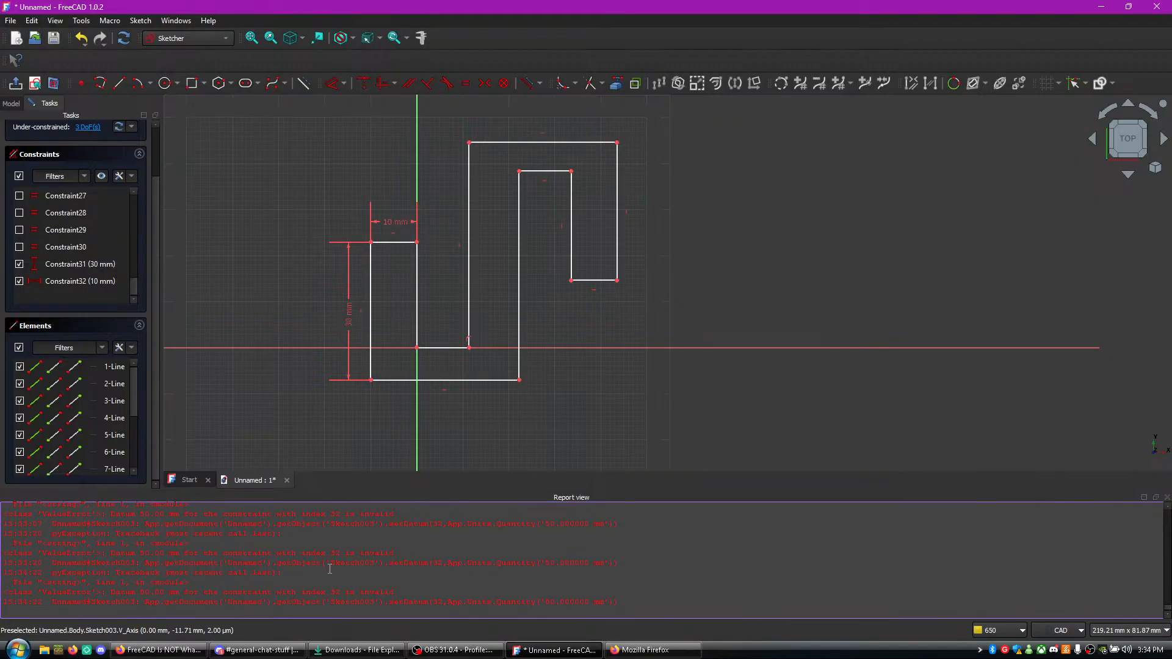
drag(176, 583, 115, 581)
click(135, 587)
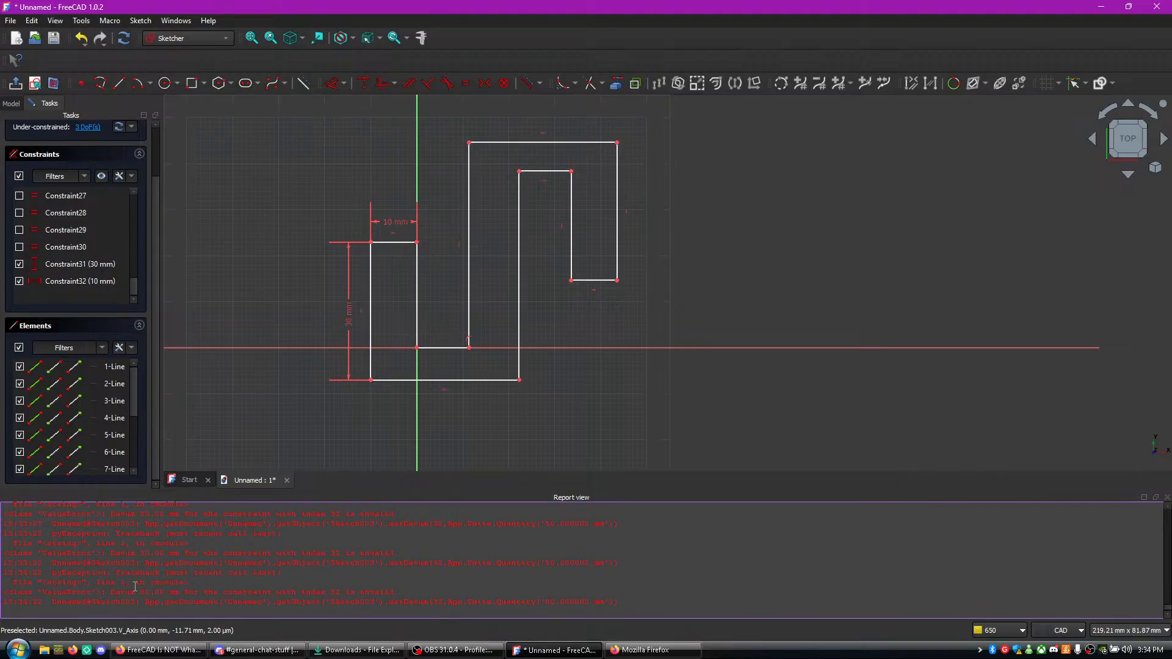
triple_click(232, 592)
click(248, 578)
drag(395, 553, 120, 555)
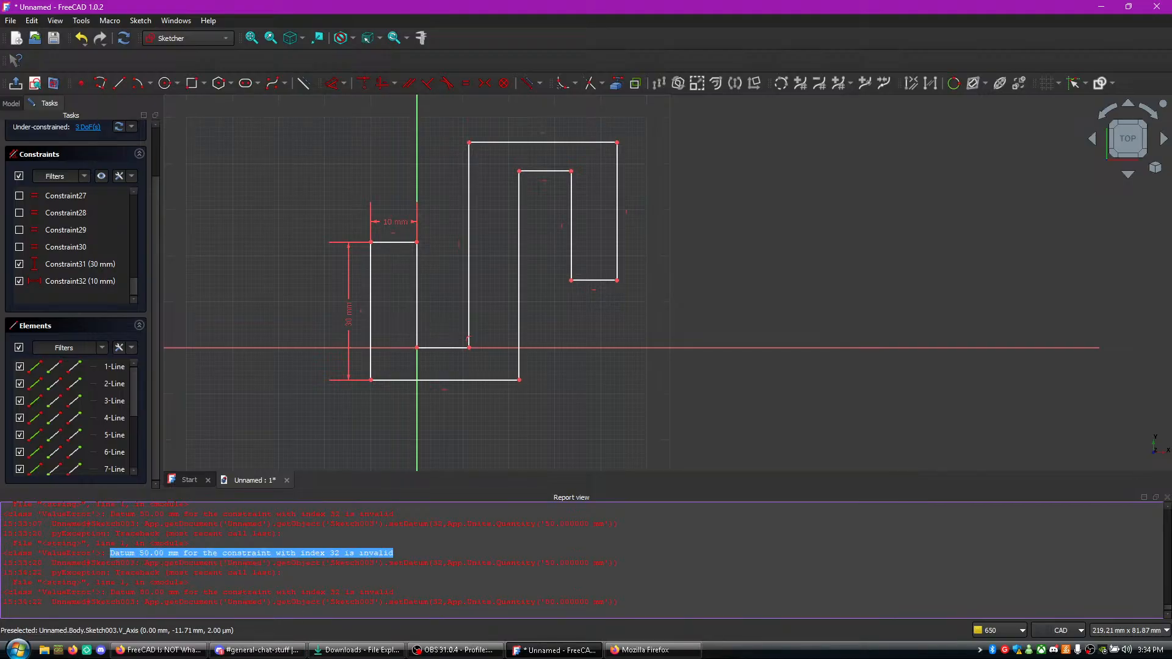
- Switch to the tutorial video in Firefox and bring up the live chat window
click(183, 651)
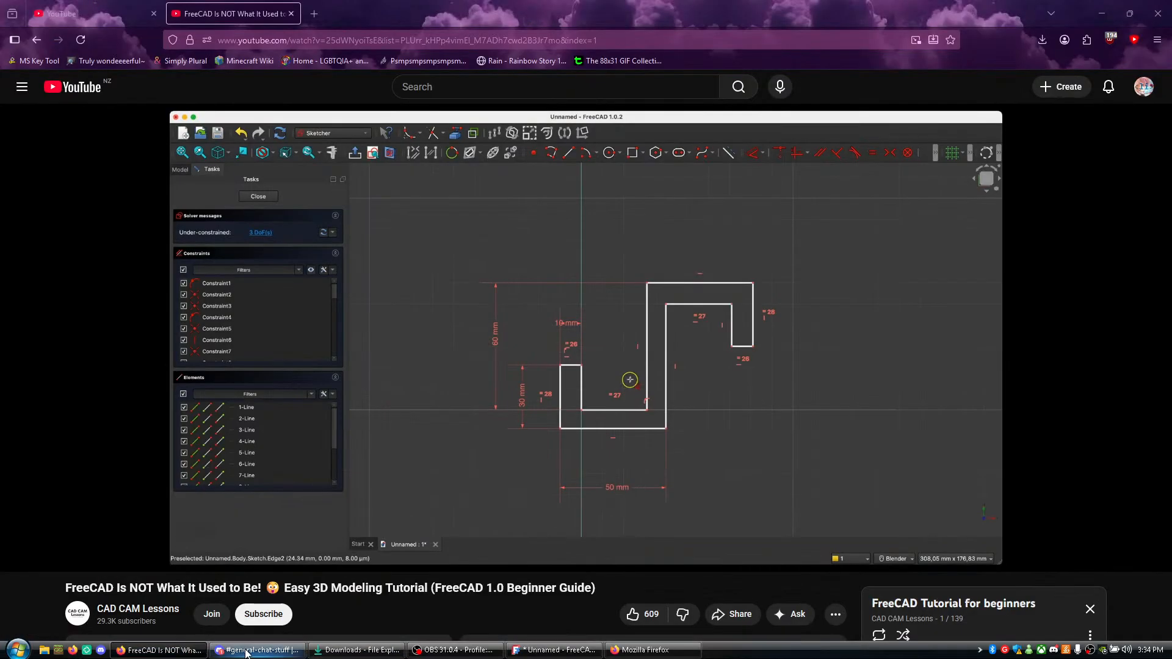
click(694, 655)
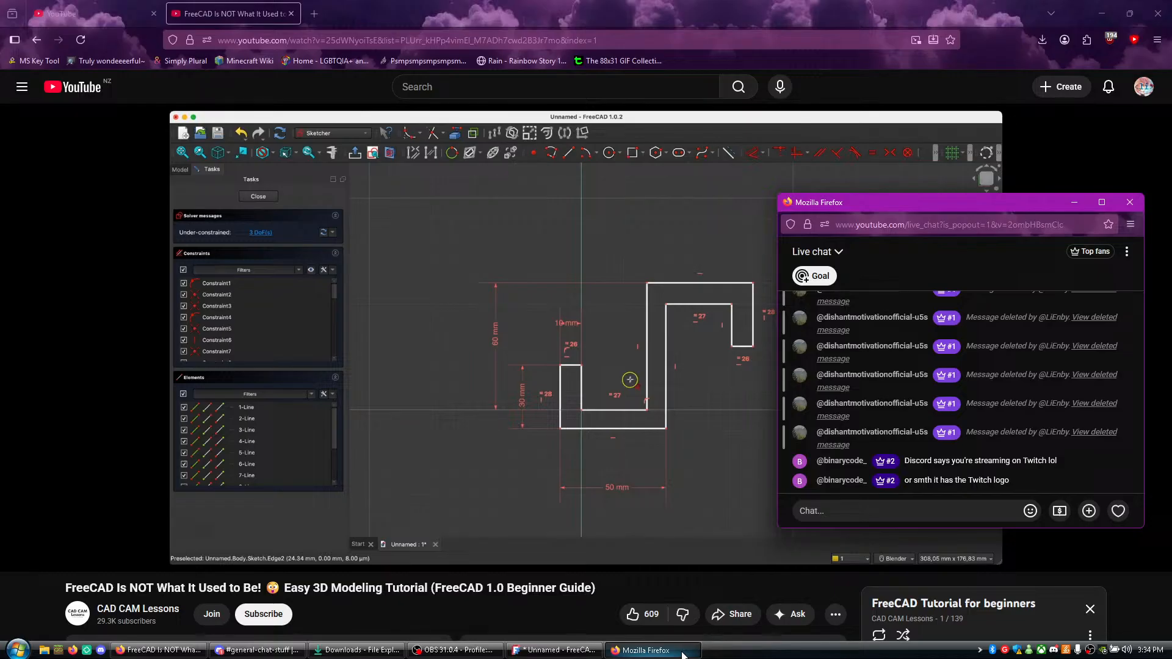
click(696, 584)
key(ctrl+t)
key(ctrl+v)
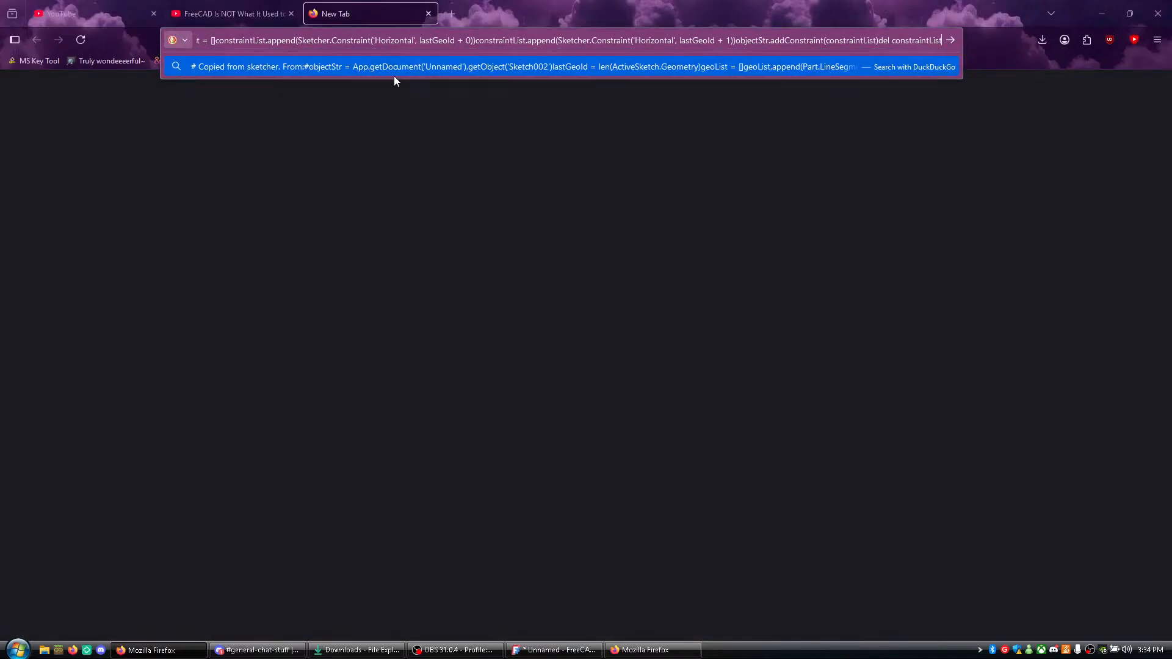
key(ctrl+a)
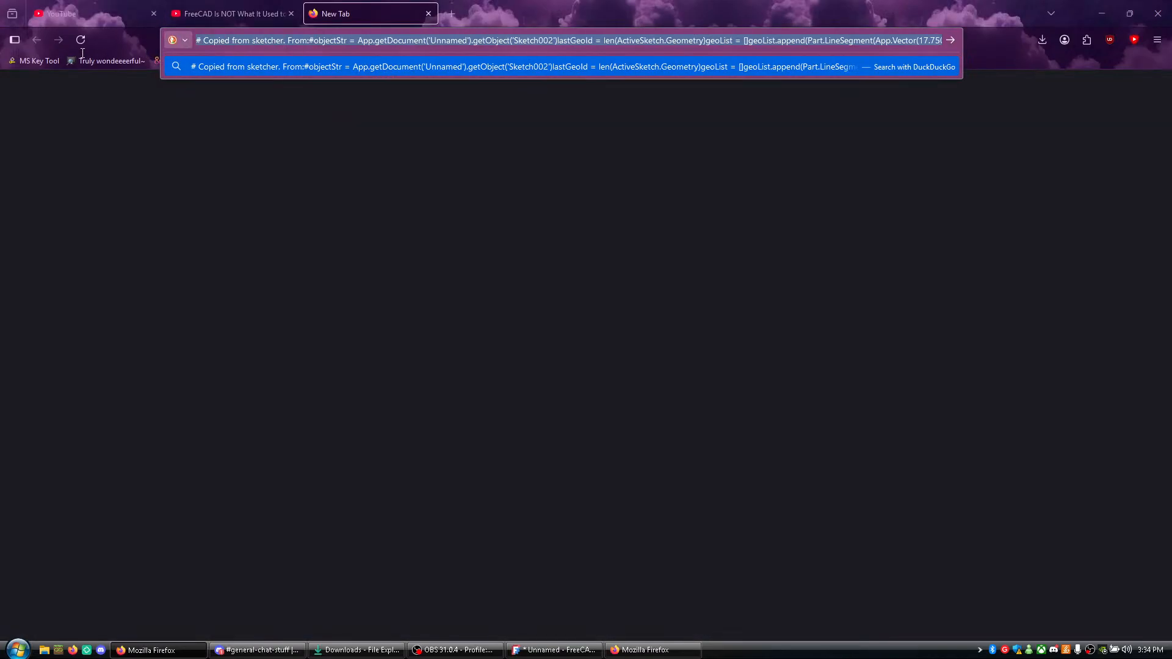
key(BackSpace)
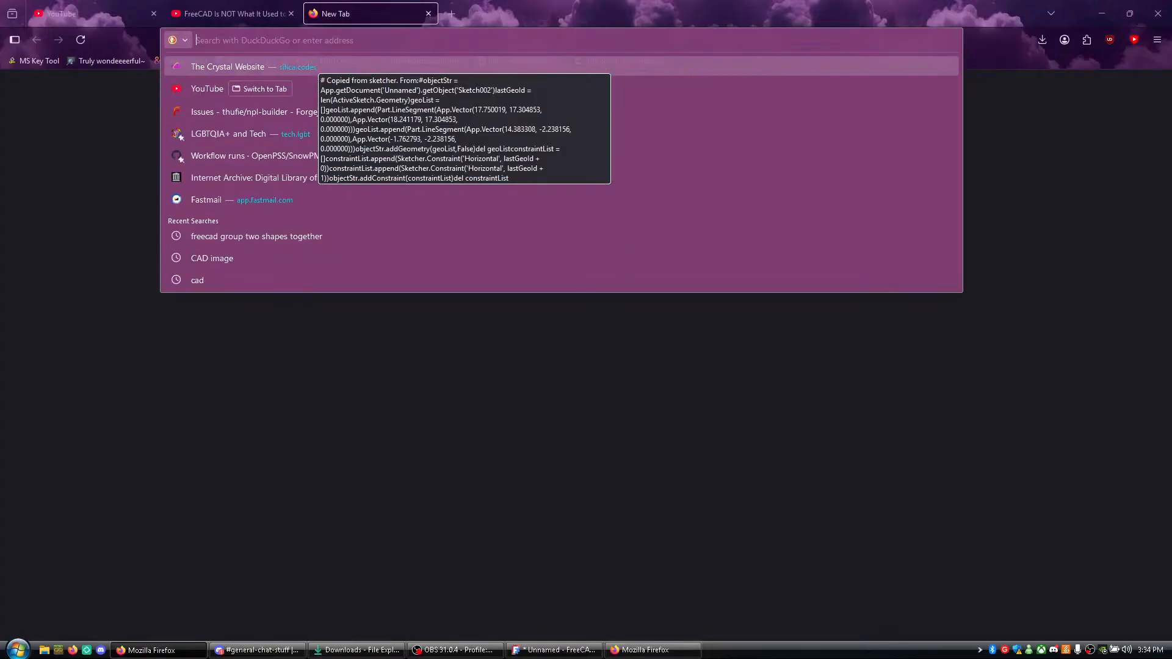
- Copy the message "Datum 50.00 mm for the constraint with index 32 is invalid" from FreeCAD's report view and search the web for it in Firefox
key(alt+Tab)
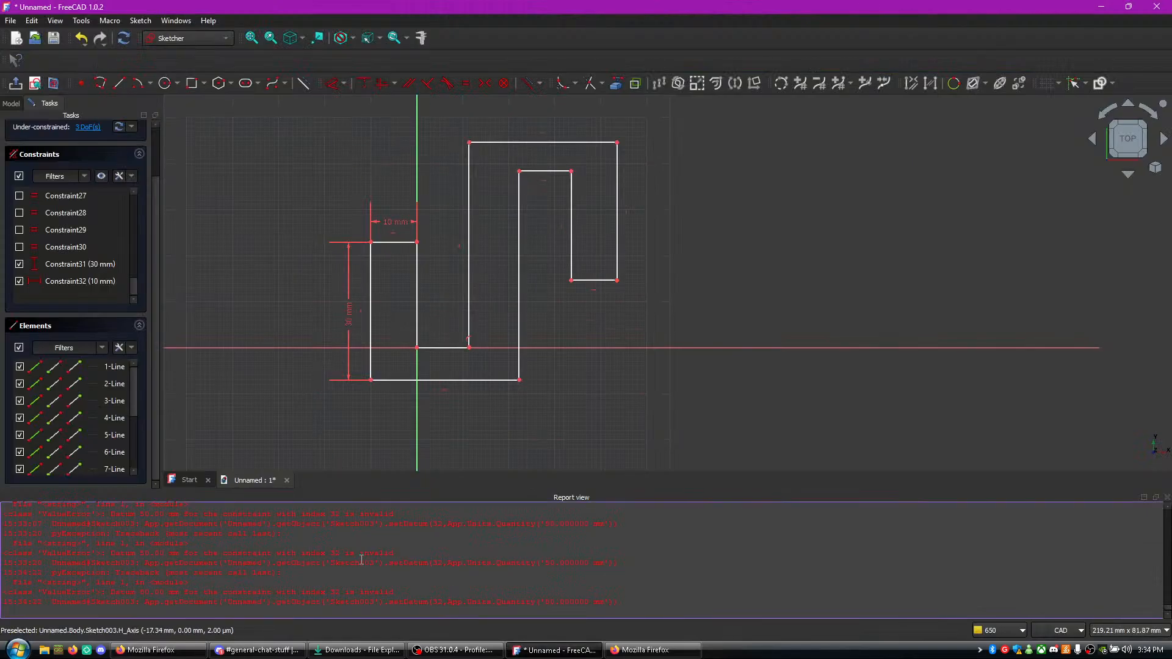
drag(397, 554, 114, 553)
right_click(110, 554)
click(144, 577)
click(156, 650)
key(ctrl+t)
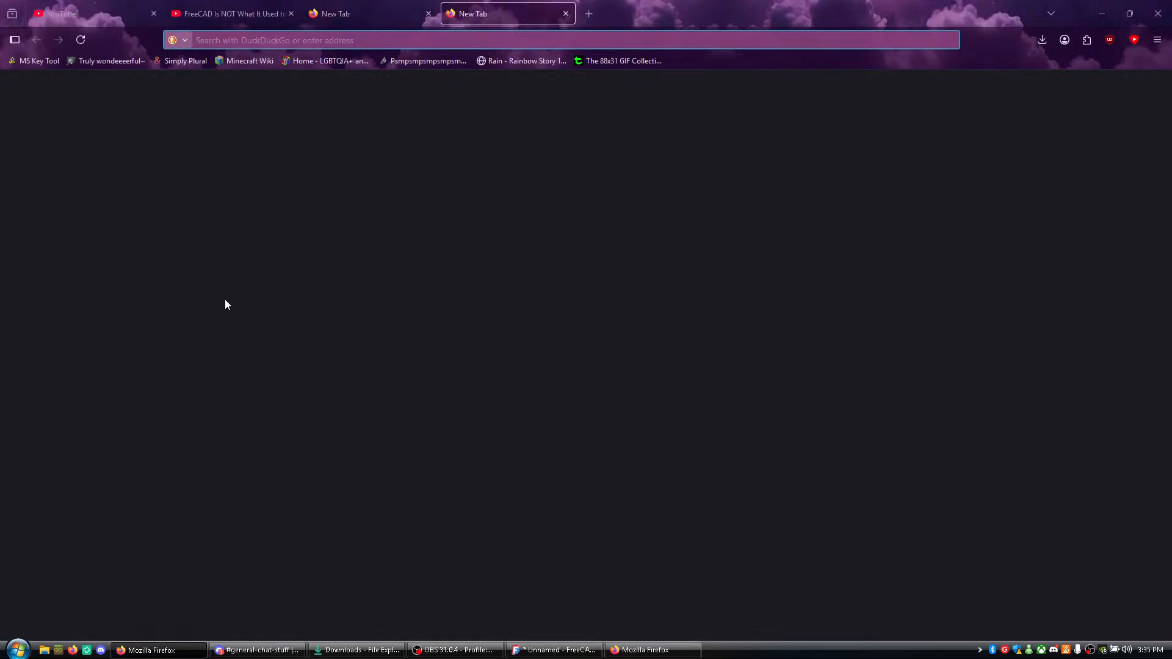
key(ctrl+v)
key(Return)
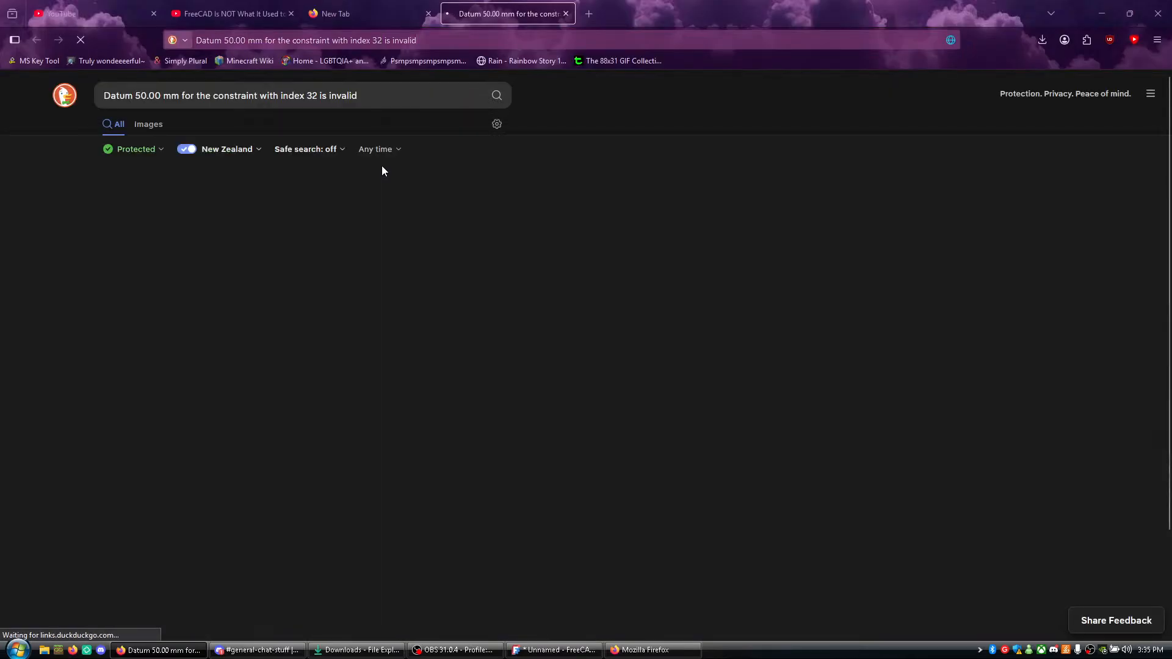
- Close the spare empty tab, open the FreeCAD forum thread about the invalid datum error and read through its replies
middle_click(366, 7)
click(355, 204)
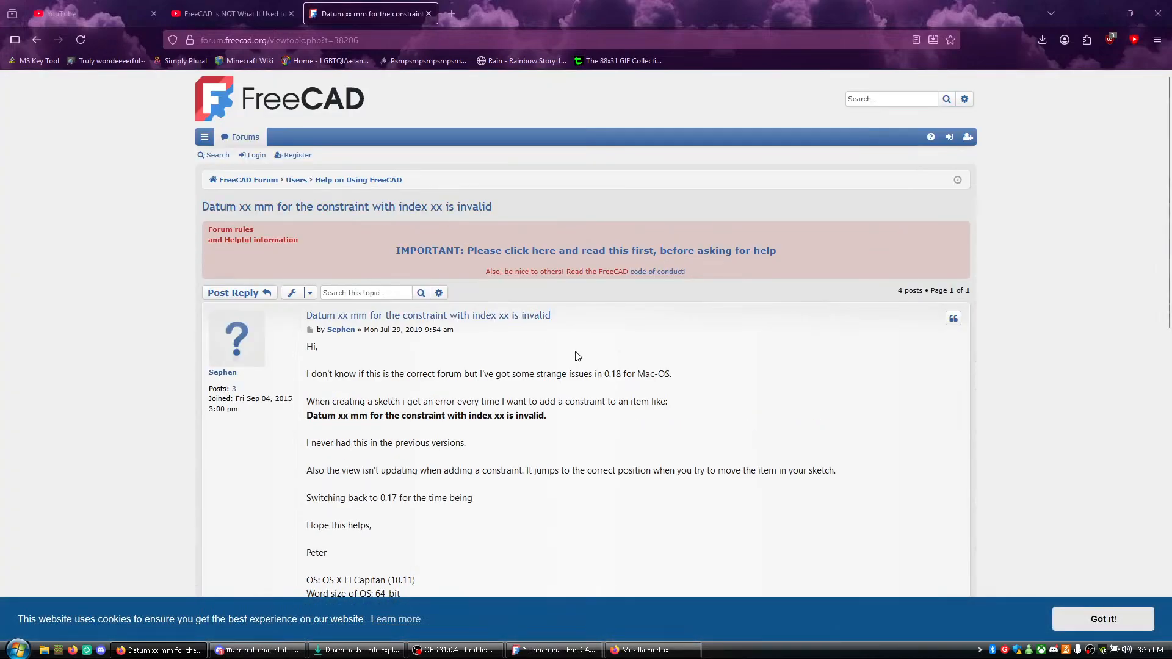
scroll(578, 356, down, 7)
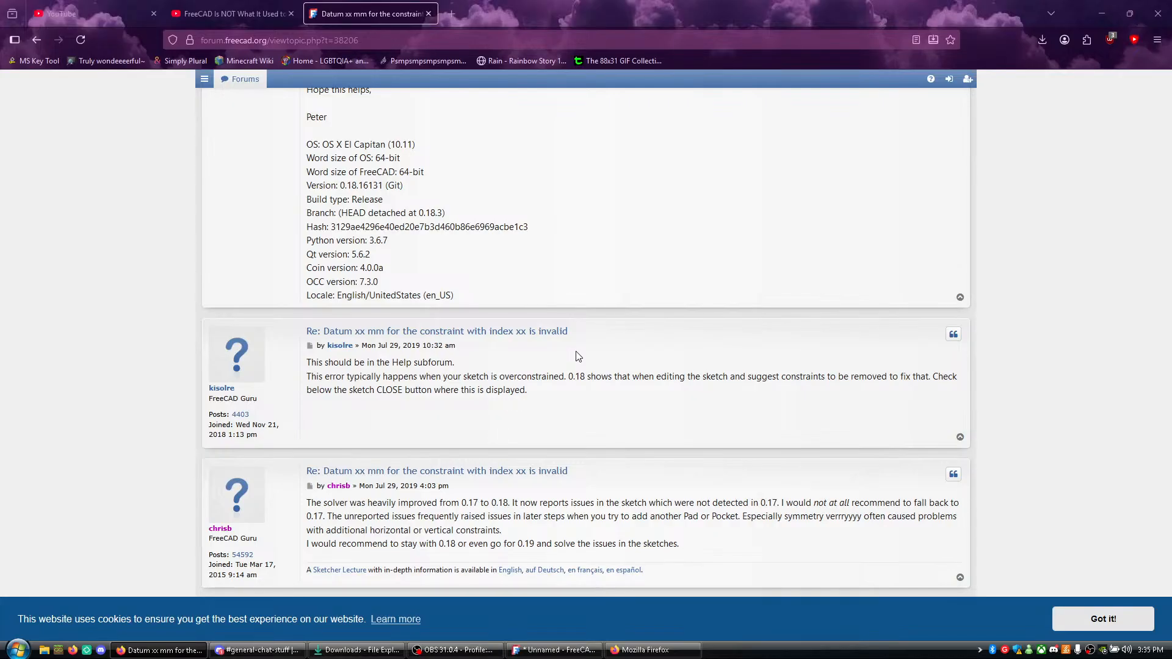
scroll(578, 357, down, 2)
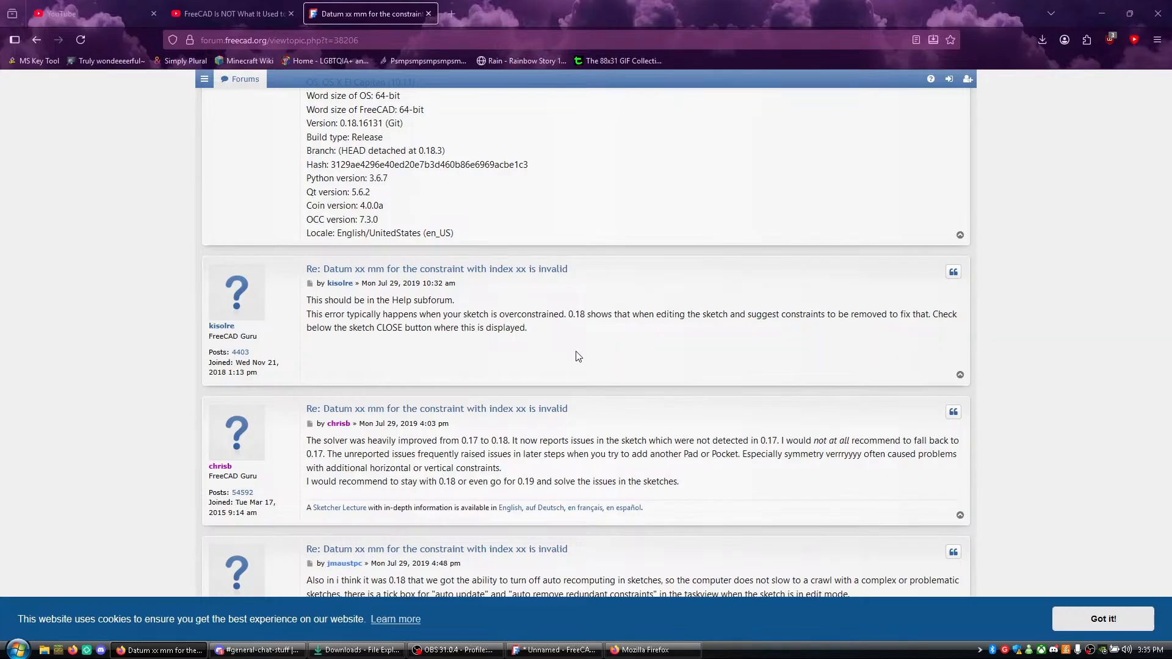
scroll(579, 357, down, 3)
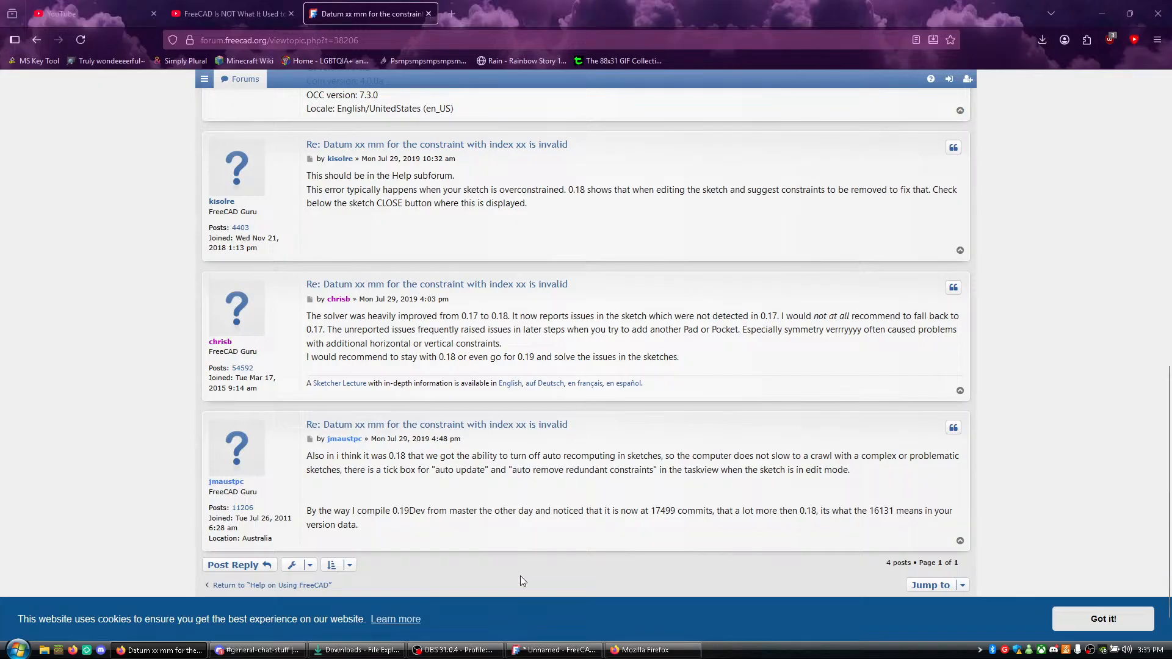
- Switch to FreeCAD, check the solver's update options, highlight the under-constrained elements and review the constraint list from its first entries
click(553, 650)
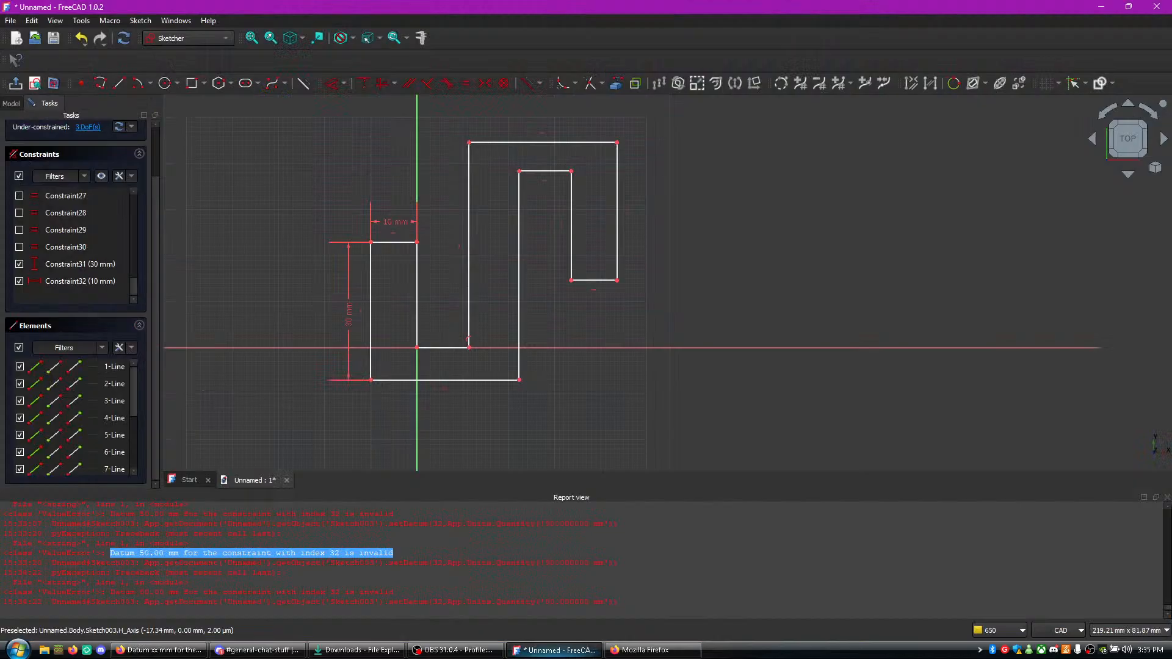
click(131, 127)
click(87, 129)
click(88, 128)
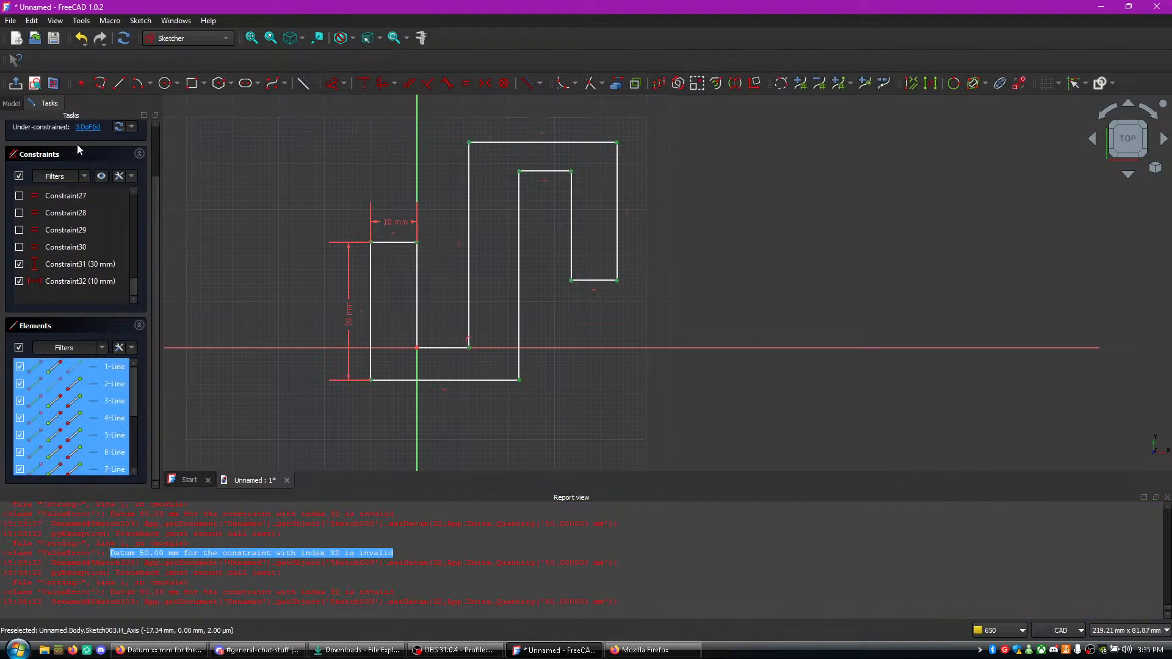
click(56, 155)
click(52, 212)
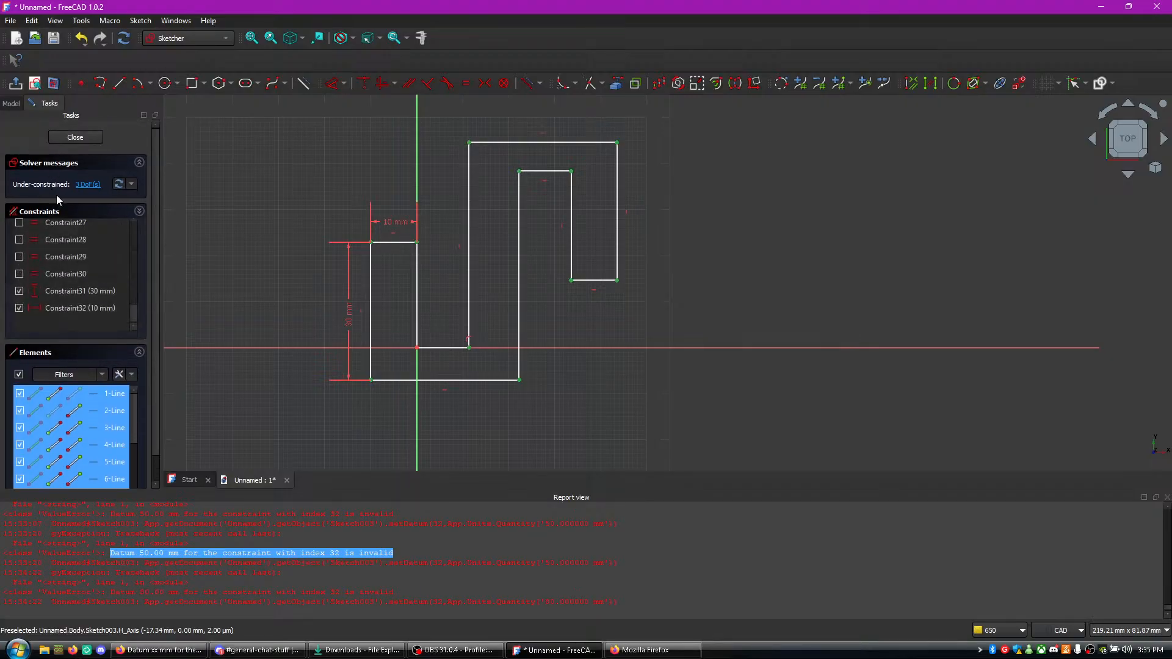
click(88, 320)
scroll(88, 315, up, 2)
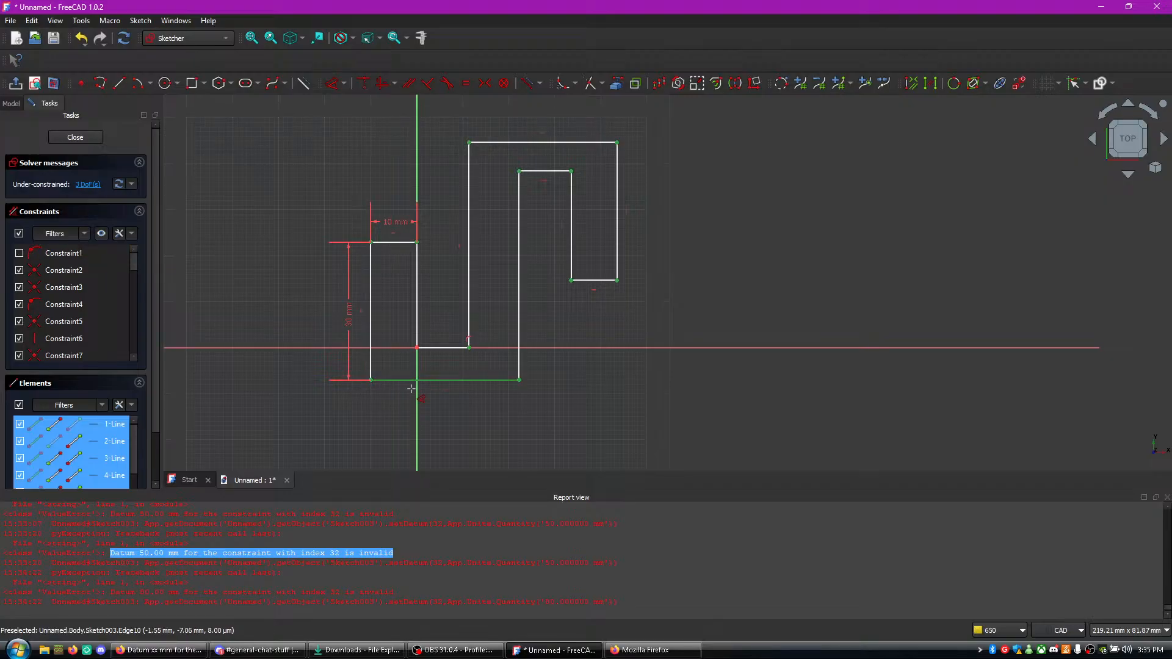
- Try to dimension the bottom horizontal line as 80 mm and check the newest report view entries
key(d)
click(418, 421)
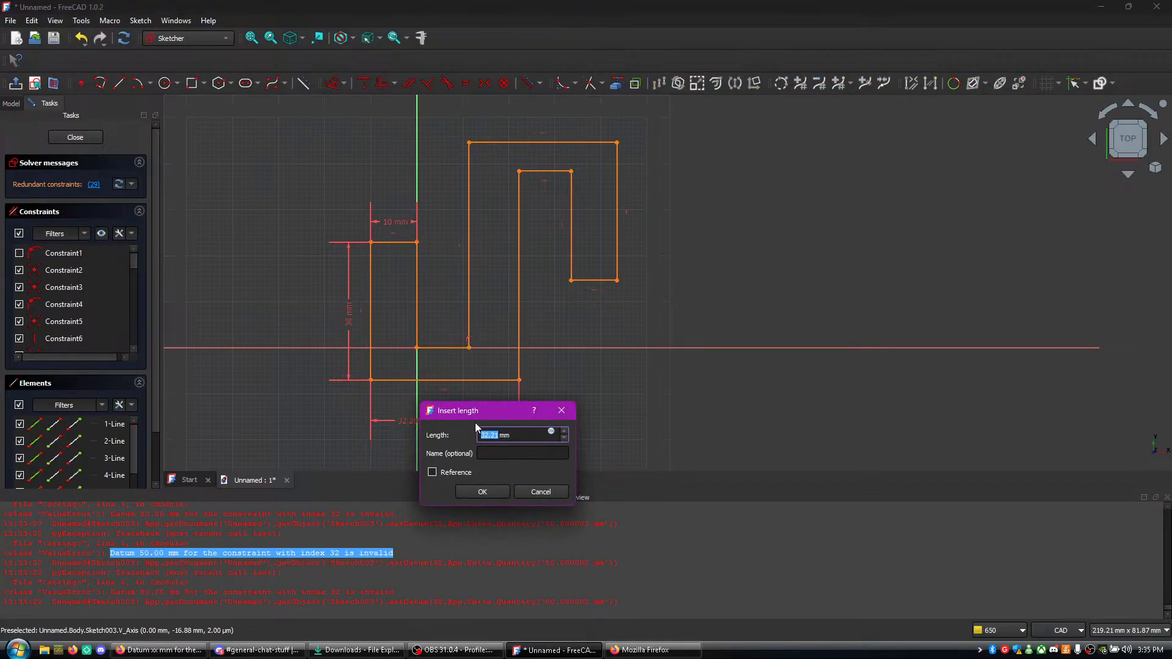
text(80)
key(Return)
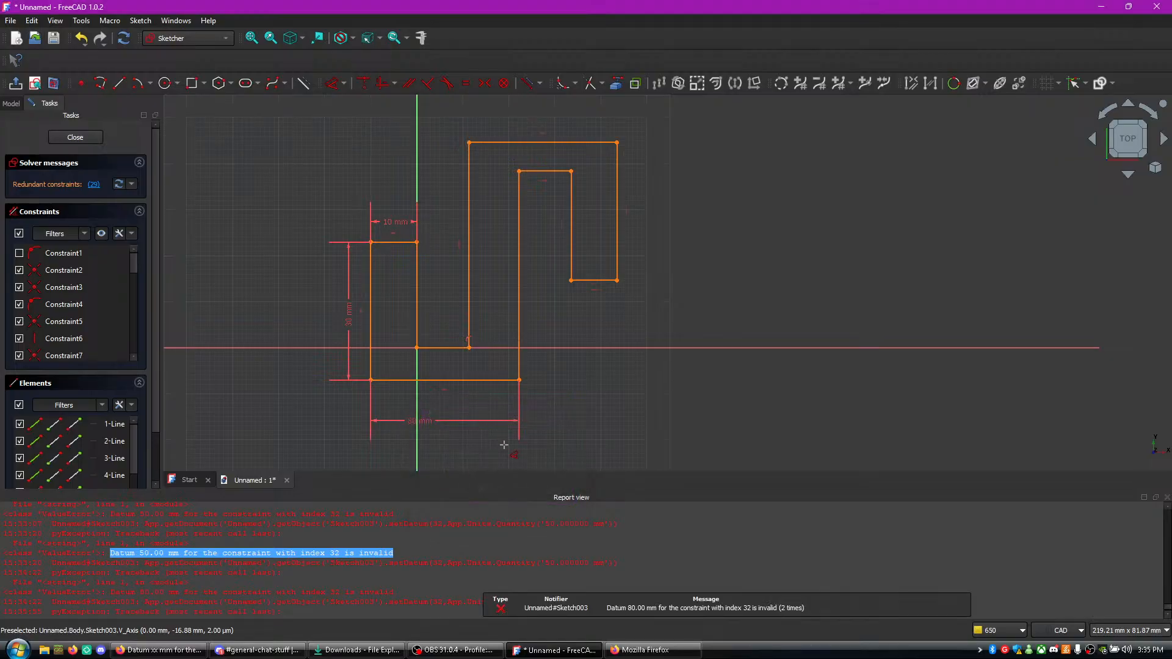
scroll(386, 556, down, 2)
click(411, 573)
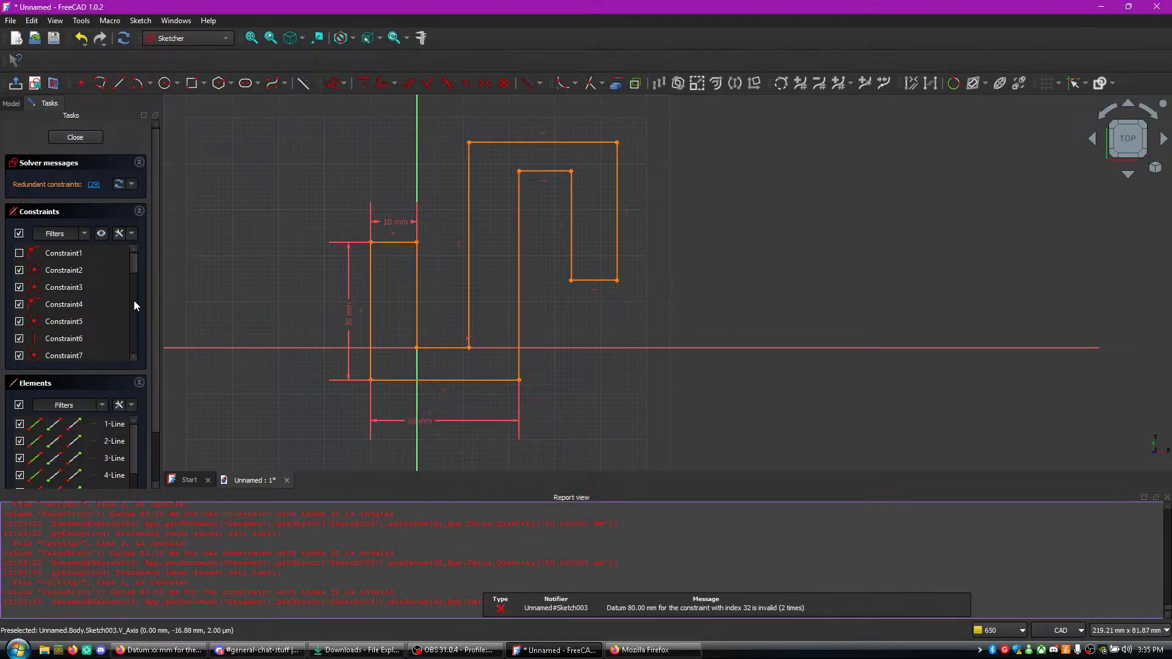
- Hide Constraint2, Constraint3 and Constraint4 in the sketch, leaving Constraint1 hidden as well
scroll(33, 269, down, 1)
scroll(34, 269, up, 1)
click(20, 257)
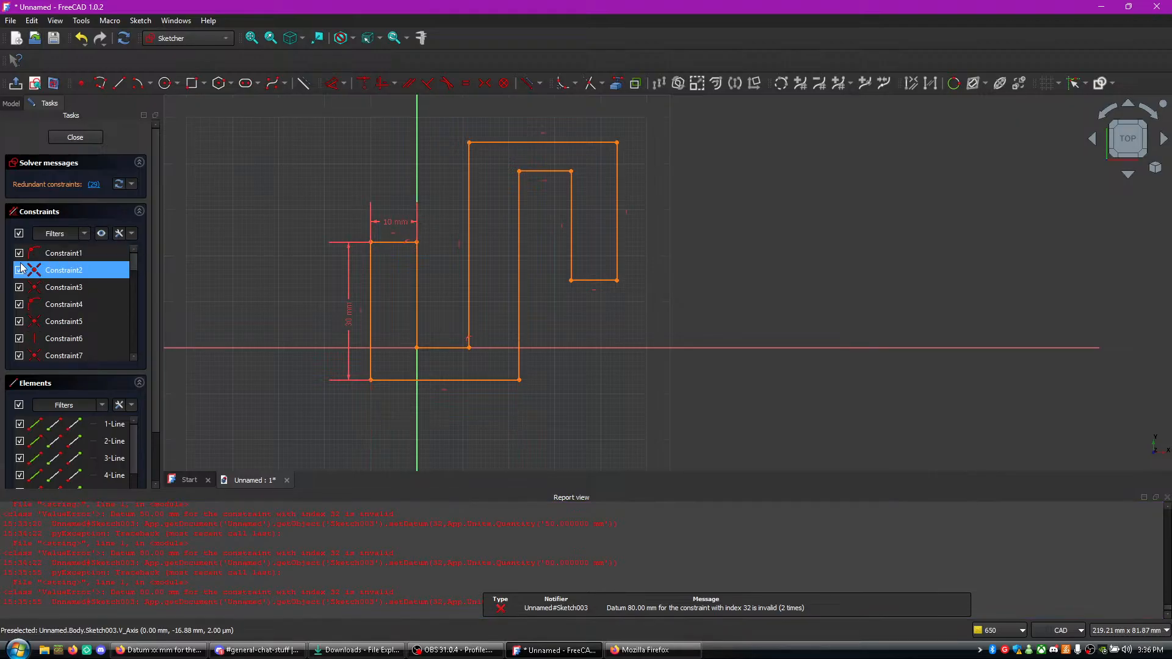
click(21, 259)
click(22, 253)
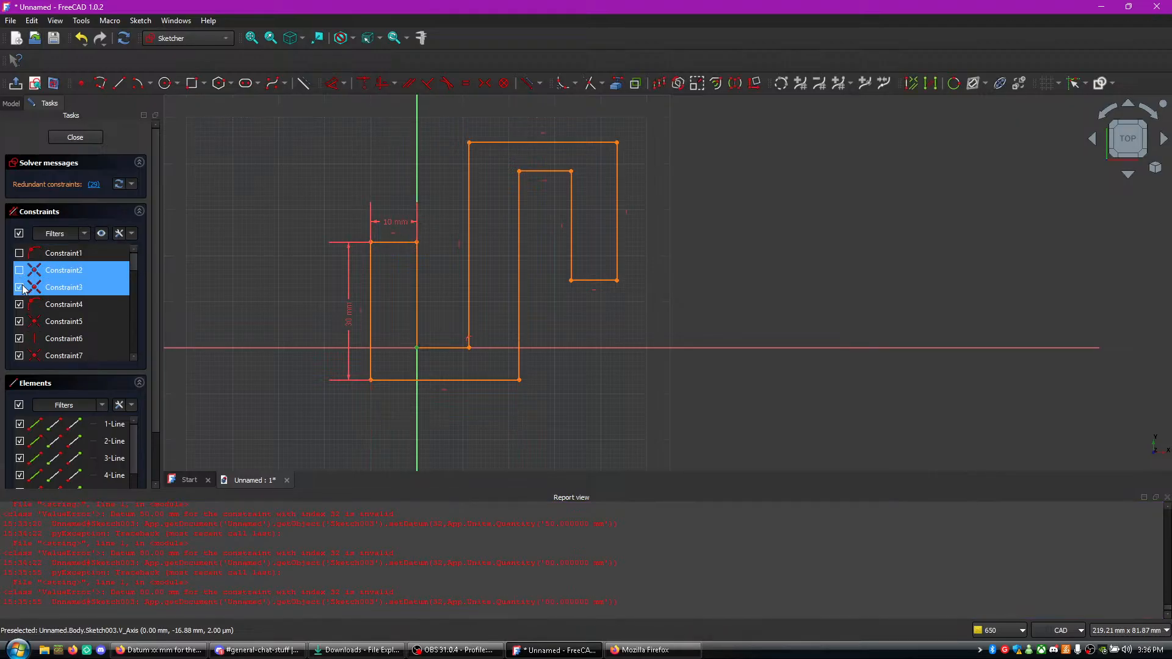
click(22, 298)
click(20, 304)
- Select every constraint in Sketch003 and deactivate them all
key(ctrl+a)
right_click(51, 294)
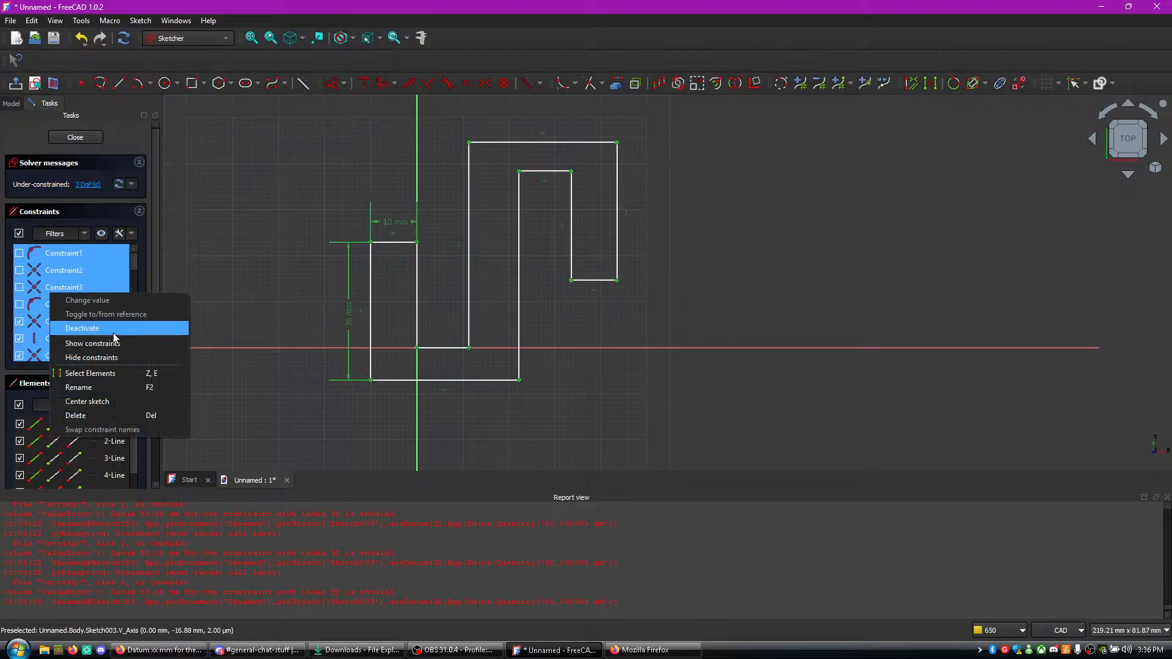
click(114, 330)
- Try an 80 mm length dimension on the bottom horizontal line, then undo it
click(408, 383)
click(414, 408)
text(80)
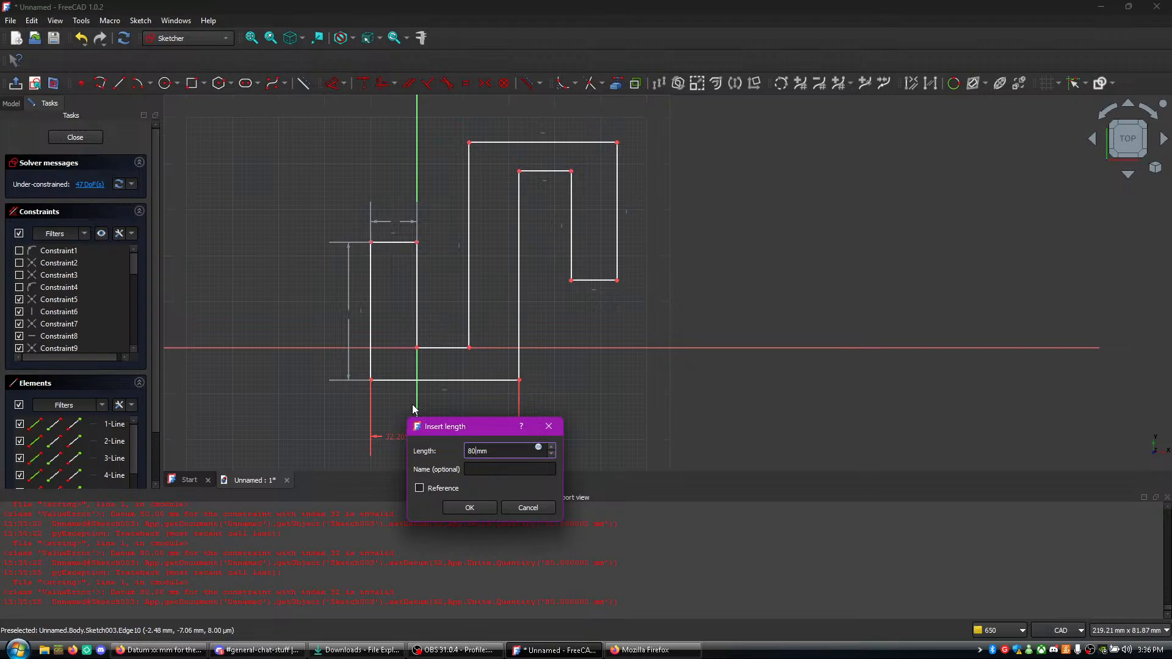
key(Return)
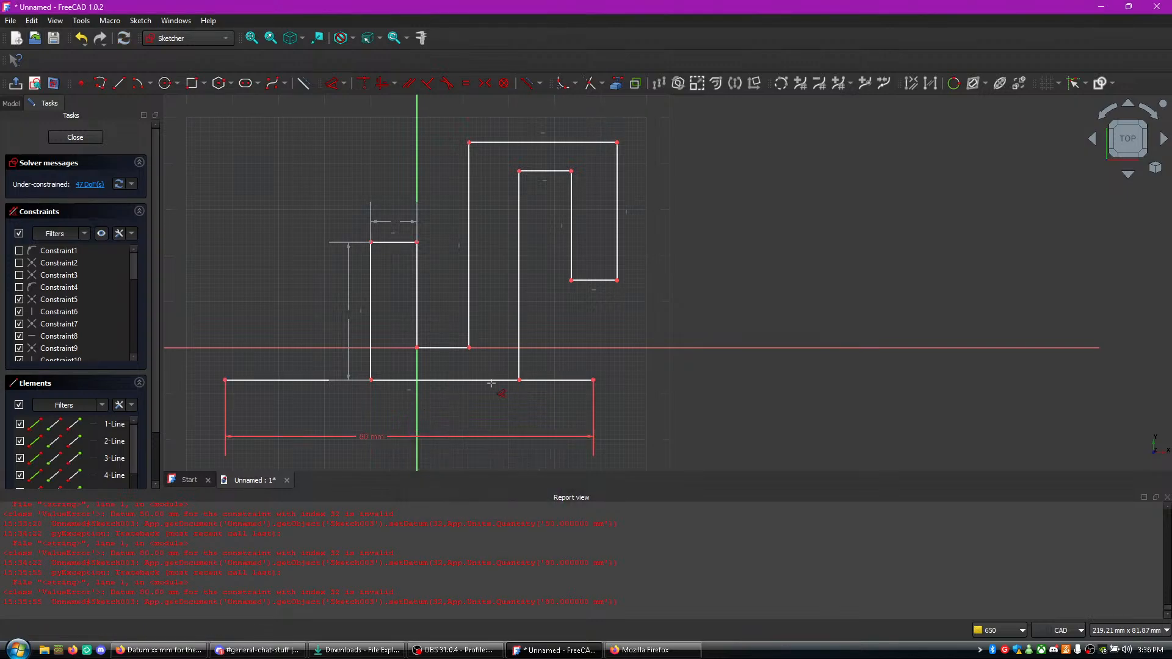
key(ctrl+z)
- Dimension the bottom horizontal line as 50 mm, checking the tutorial video in Firefox for the length before entering it
click(450, 381)
click(438, 428)
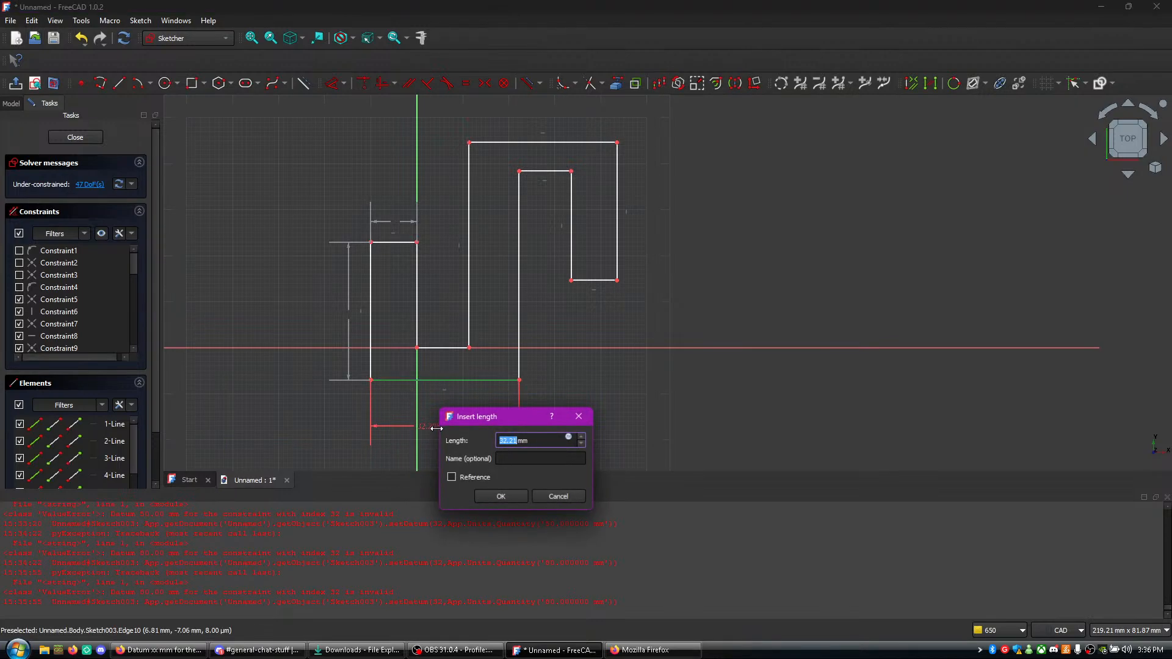
click(159, 650)
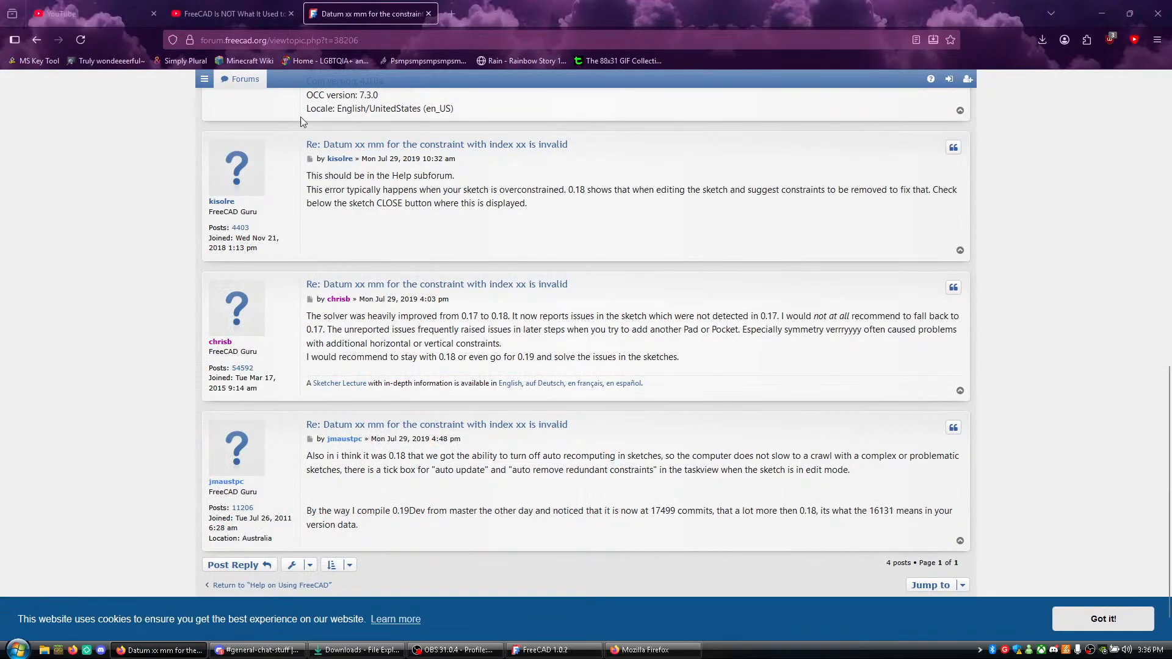
click(275, 9)
key(alt+Tab)
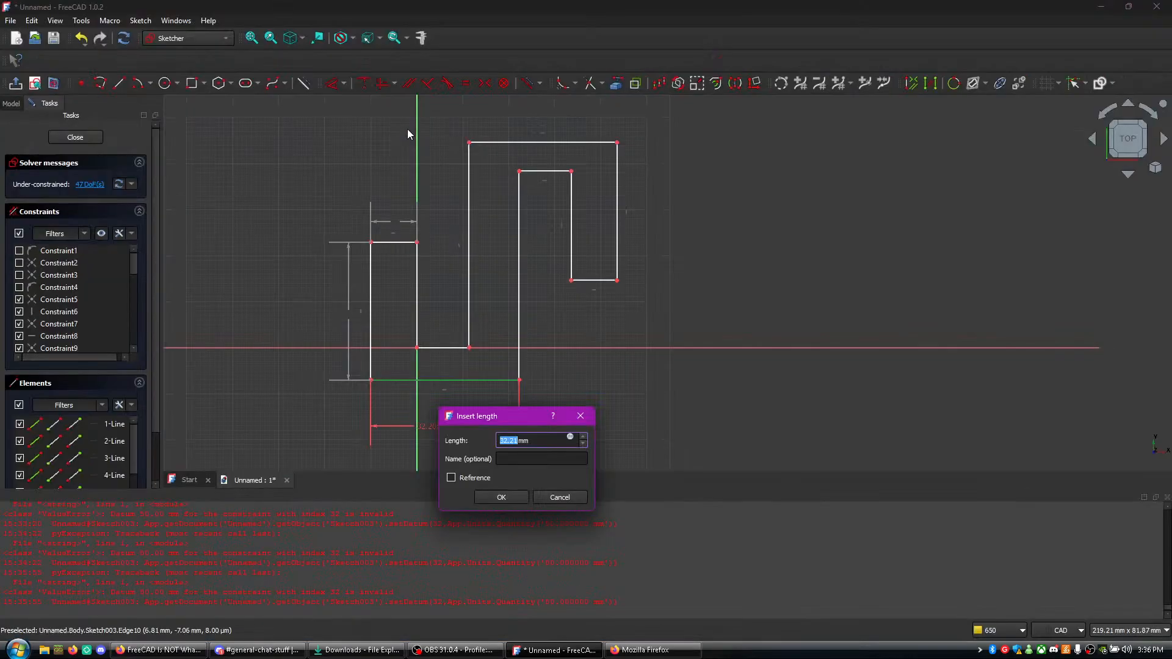
text(50)
key(Return)
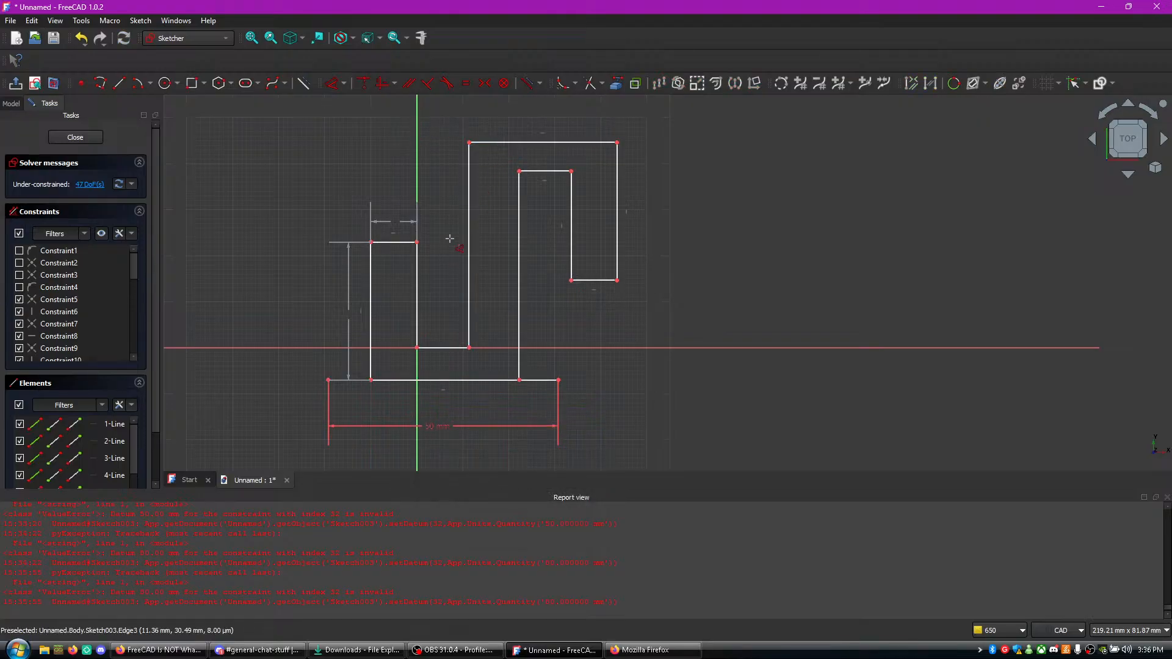
- Toggle the active state of all constraints, reactivating the original ones and deactivating the 50 mm length
click(64, 265)
click(36, 252)
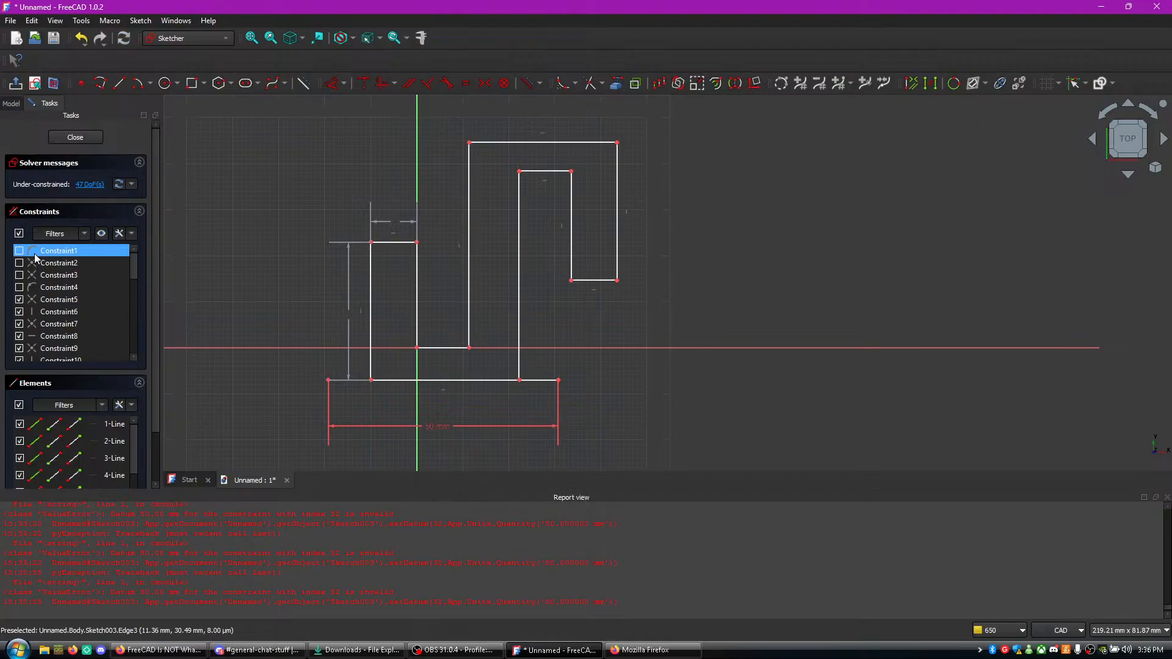
key(ctrl+a)
right_click(37, 263)
click(67, 299)
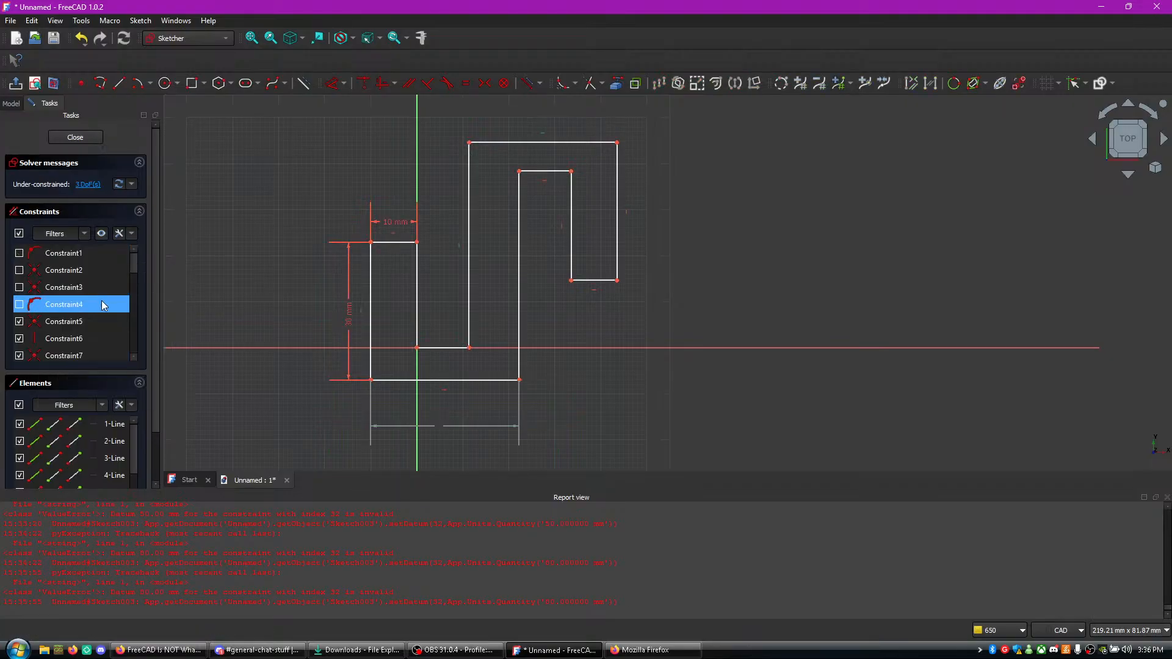
click(403, 380)
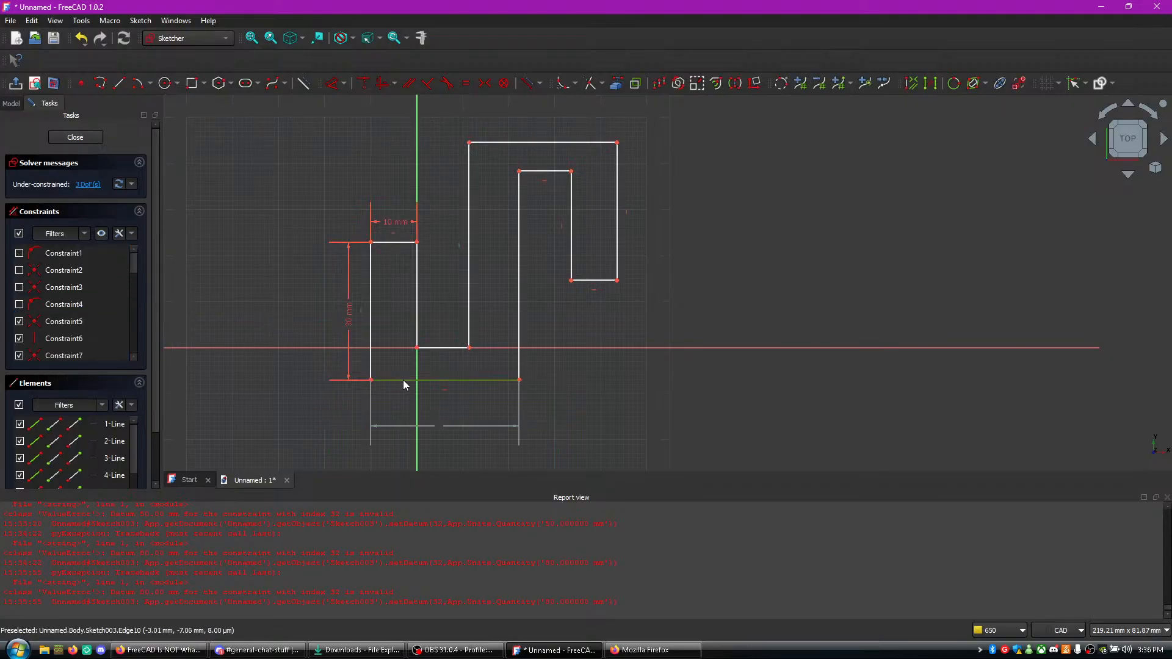
- Show Constraint1 through Constraint4 in the sketch and toggle the visibility of Constraint16
scroll(57, 296, down, 4)
scroll(66, 299, up, 4)
click(19, 288)
click(19, 273)
click(19, 305)
click(19, 254)
scroll(44, 292, down, 5)
click(19, 253)
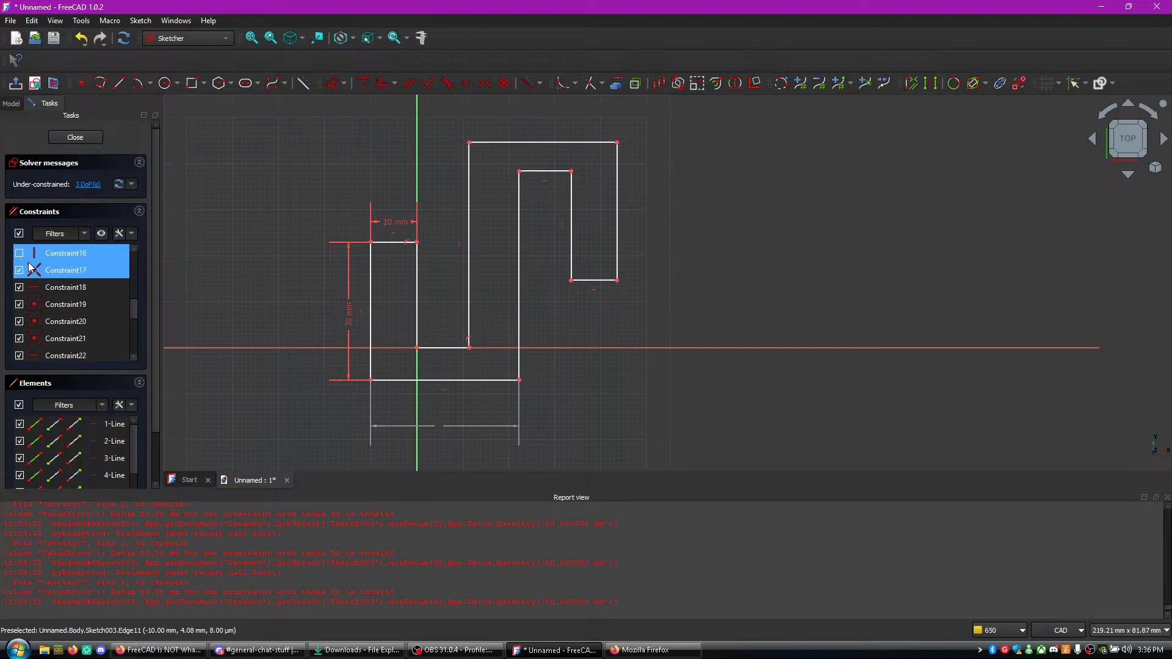
- Show the equality constraints Constraint26 through Constraint30 in the sketch and review the end of the constraint list
scroll(89, 287, down, 3)
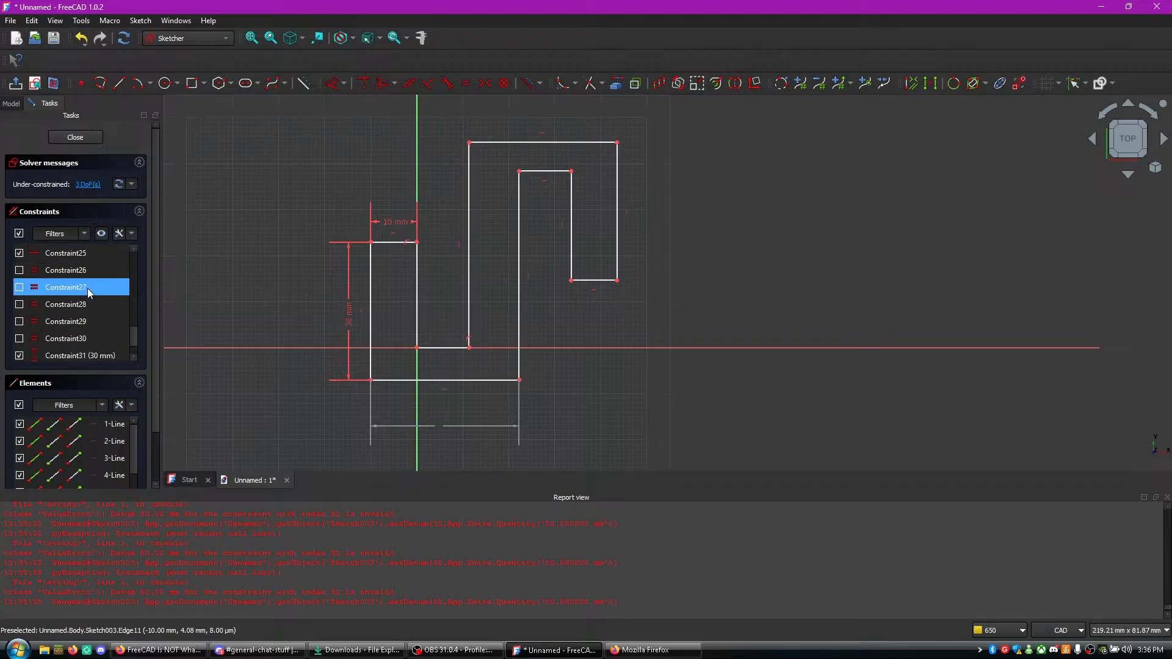
scroll(37, 290, down, 2)
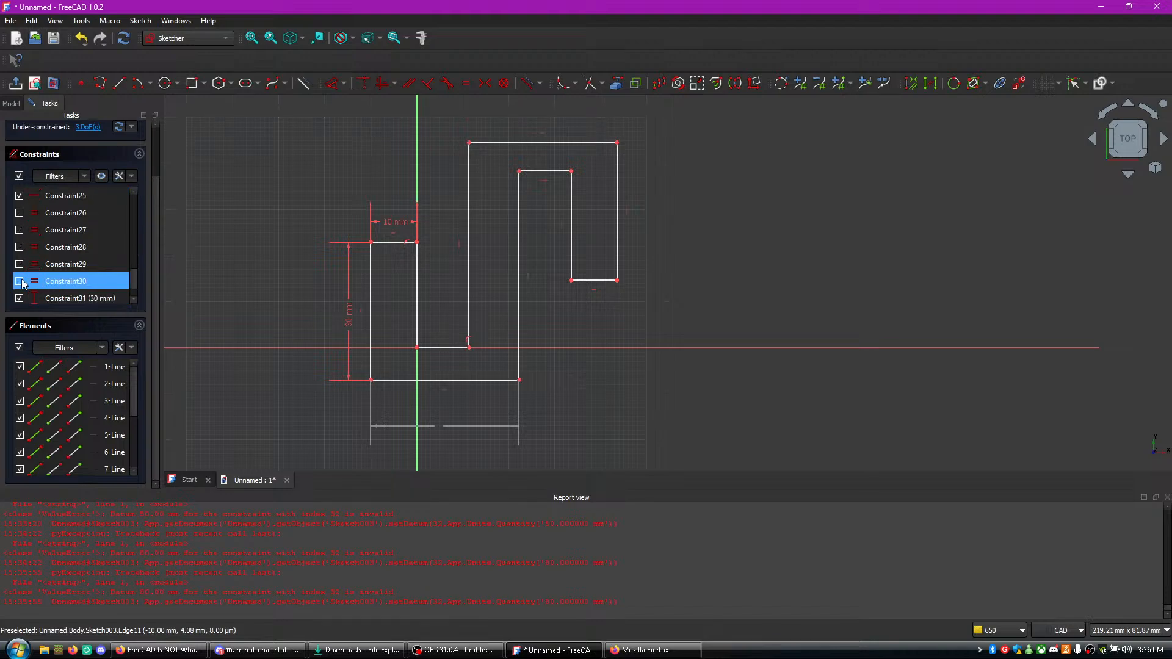
click(20, 281)
click(21, 264)
click(20, 247)
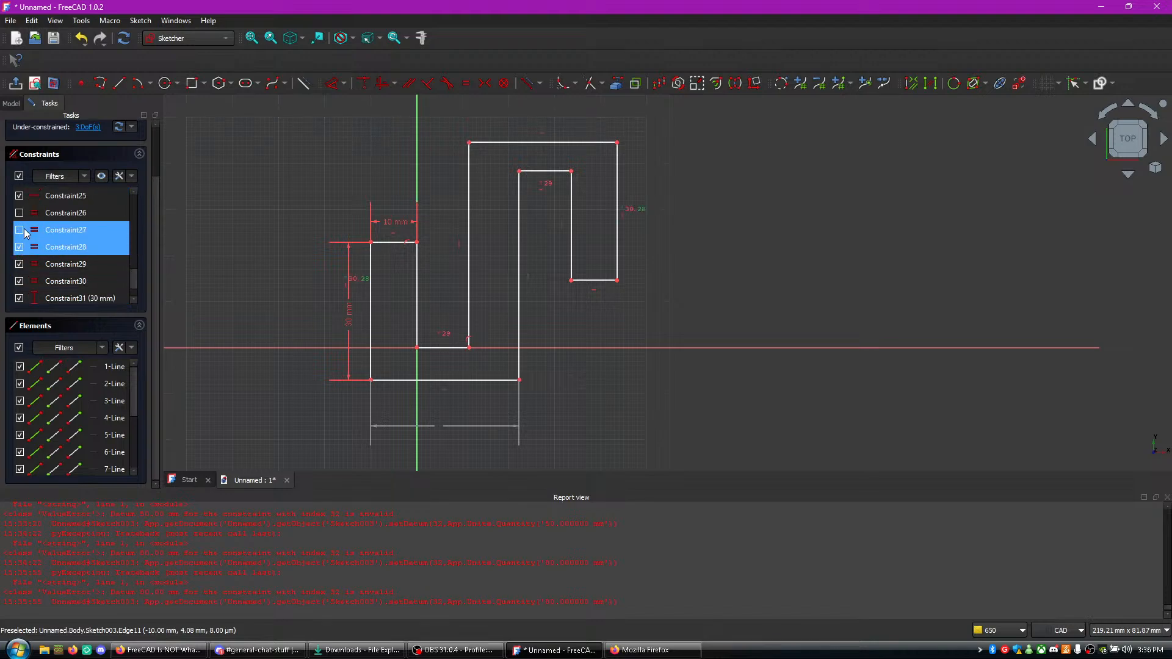
click(24, 230)
click(20, 231)
click(30, 220)
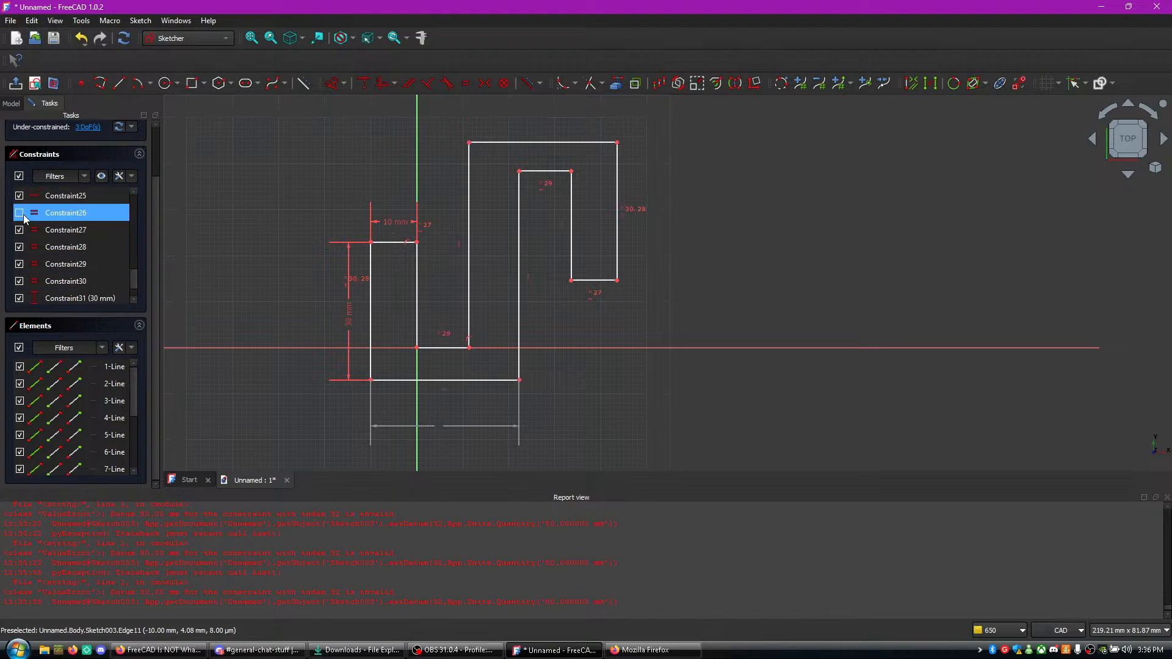
click(17, 214)
scroll(72, 236, up, 2)
scroll(72, 237, down, 3)
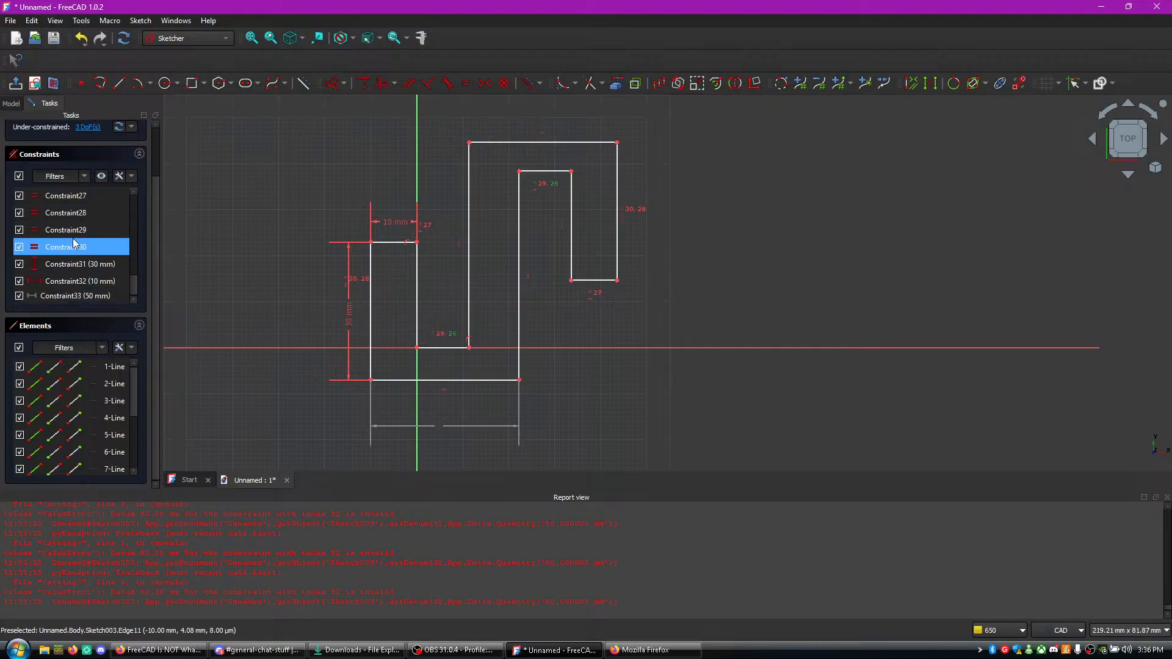
double_click(43, 296)
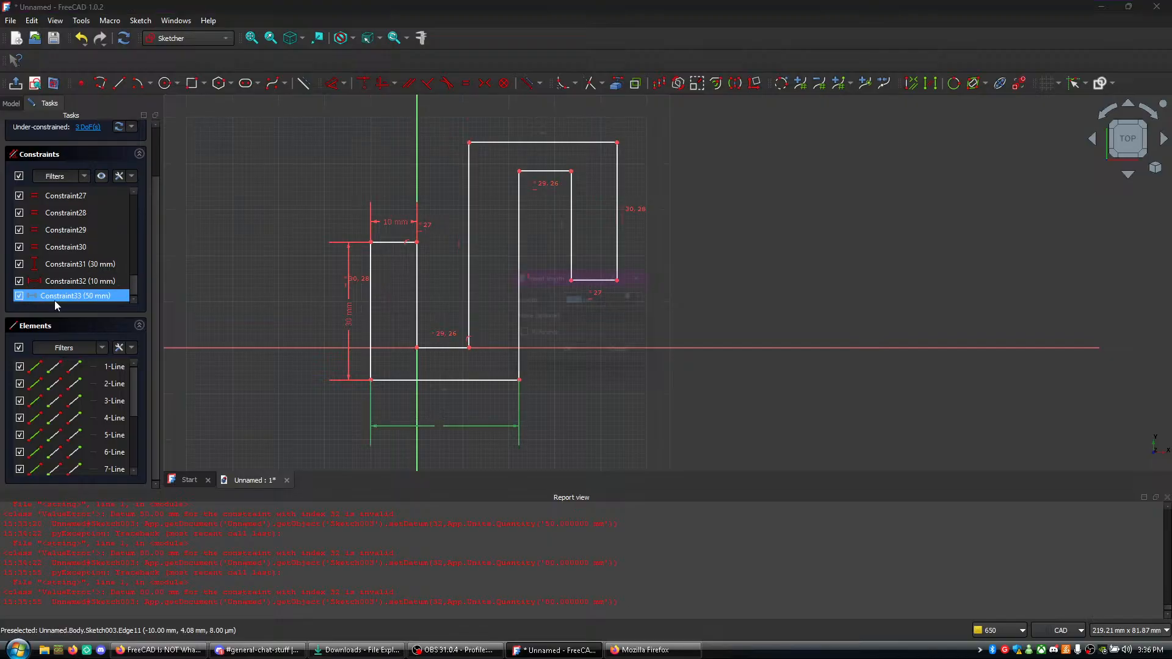
click(605, 359)
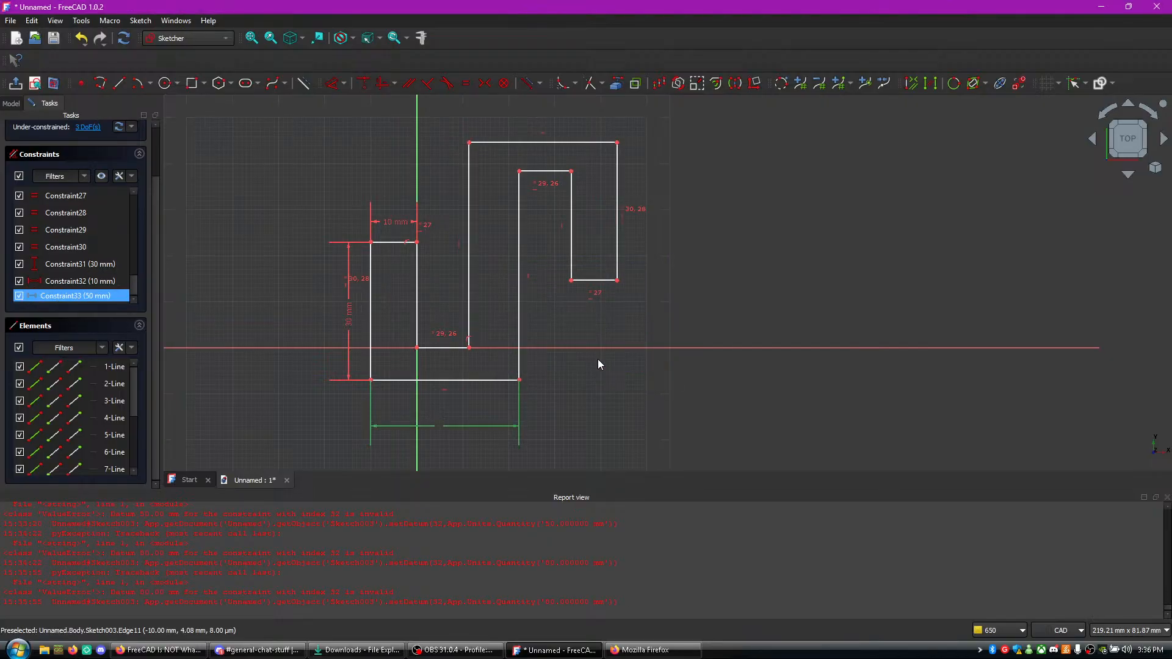
scroll(599, 363, up, 2)
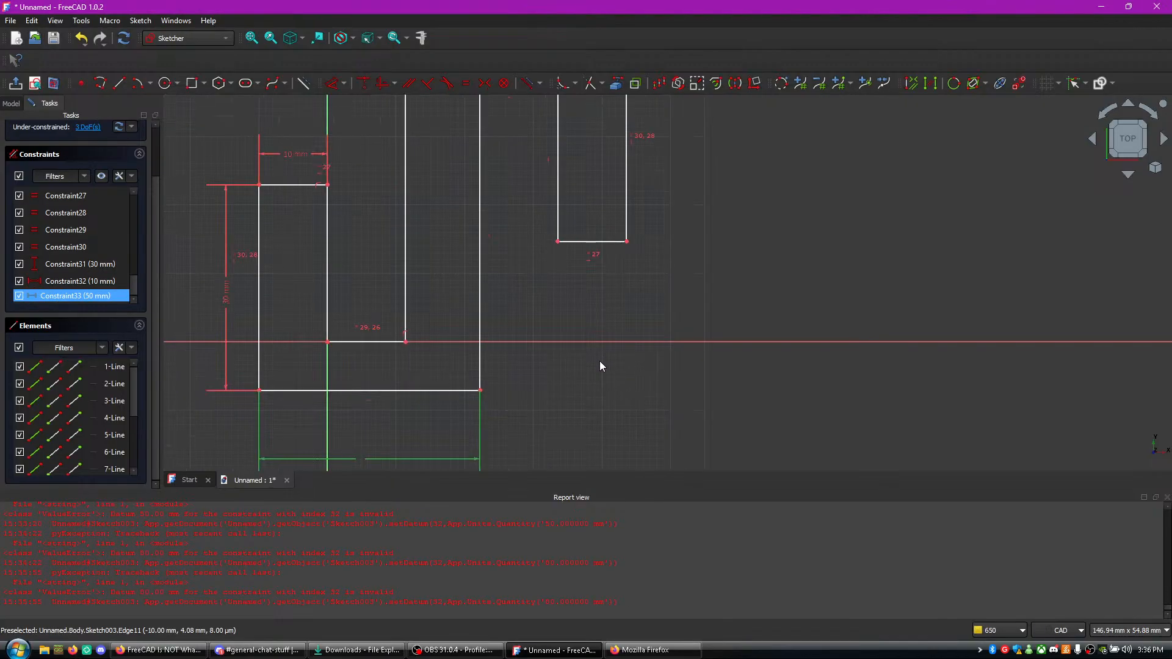
scroll(617, 324, down, 3)
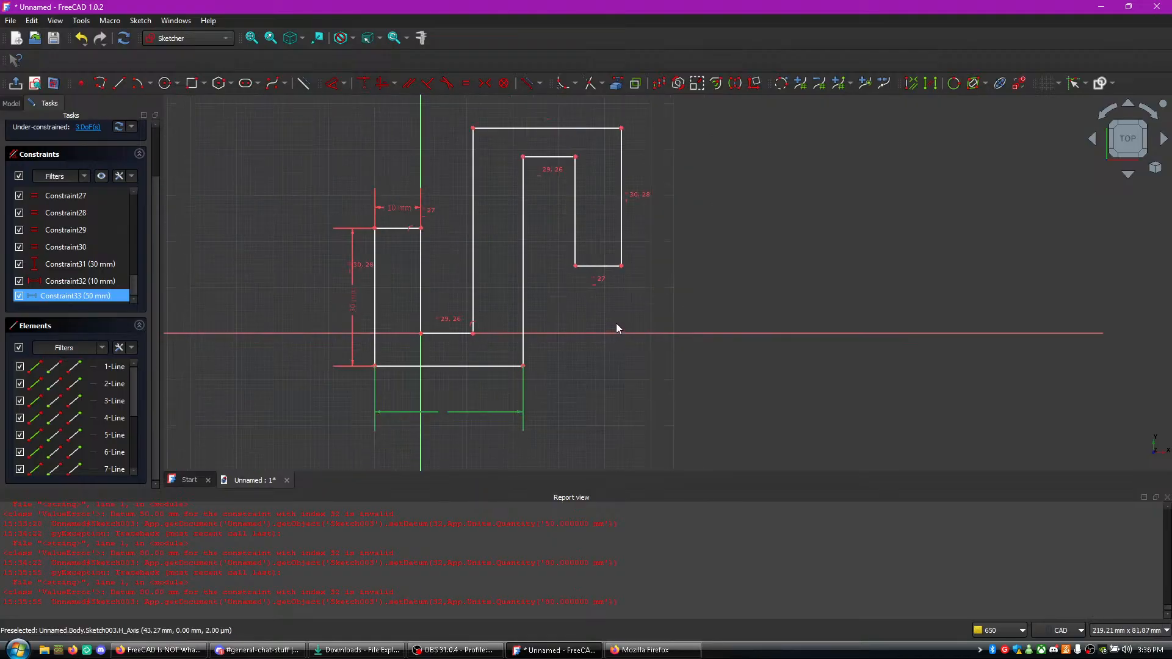
middle_drag(615, 322, 615, 347)
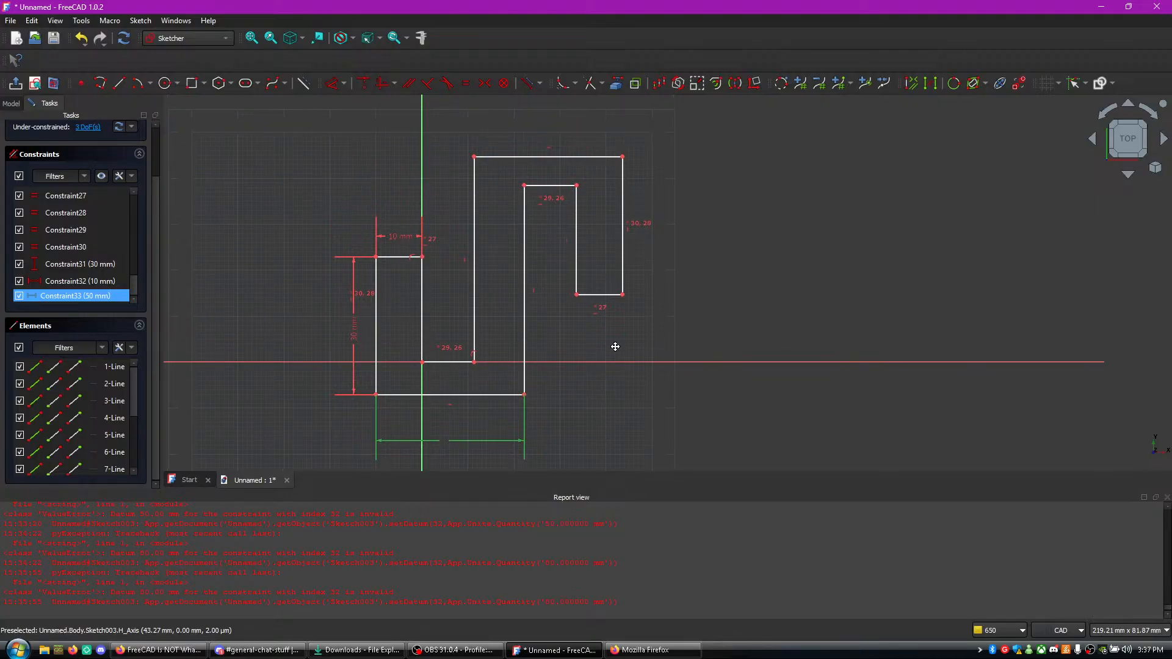
- Apply an equality constraint between the hook tip's short bottom line and the left arm's top line
click(599, 295)
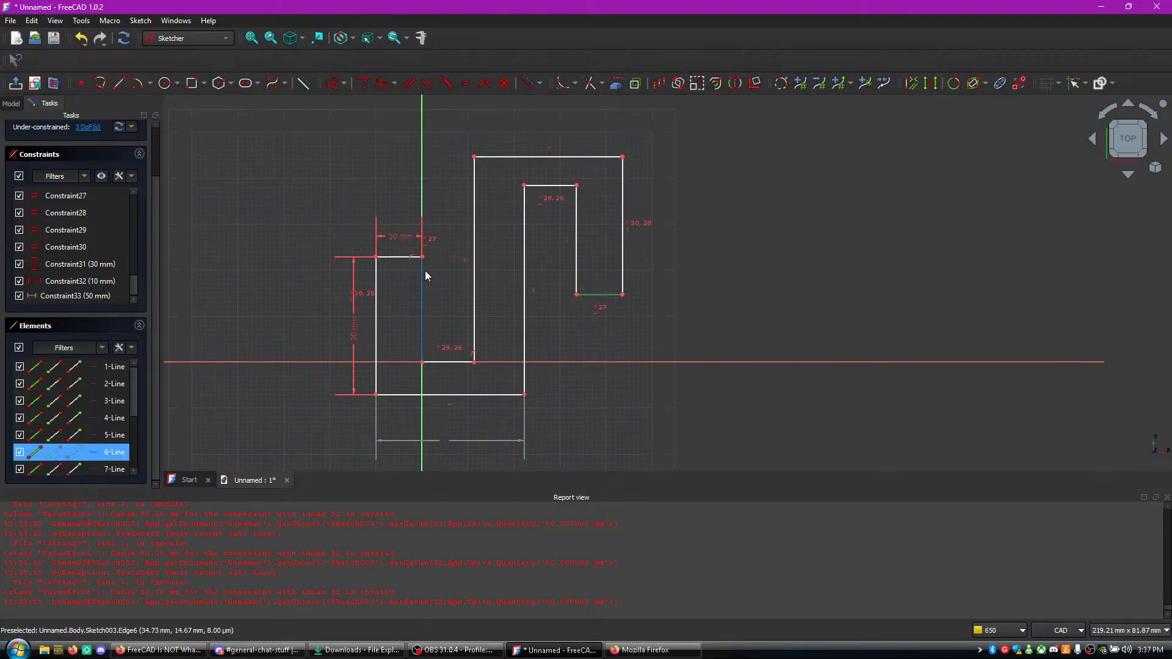
click(402, 257)
key(e)
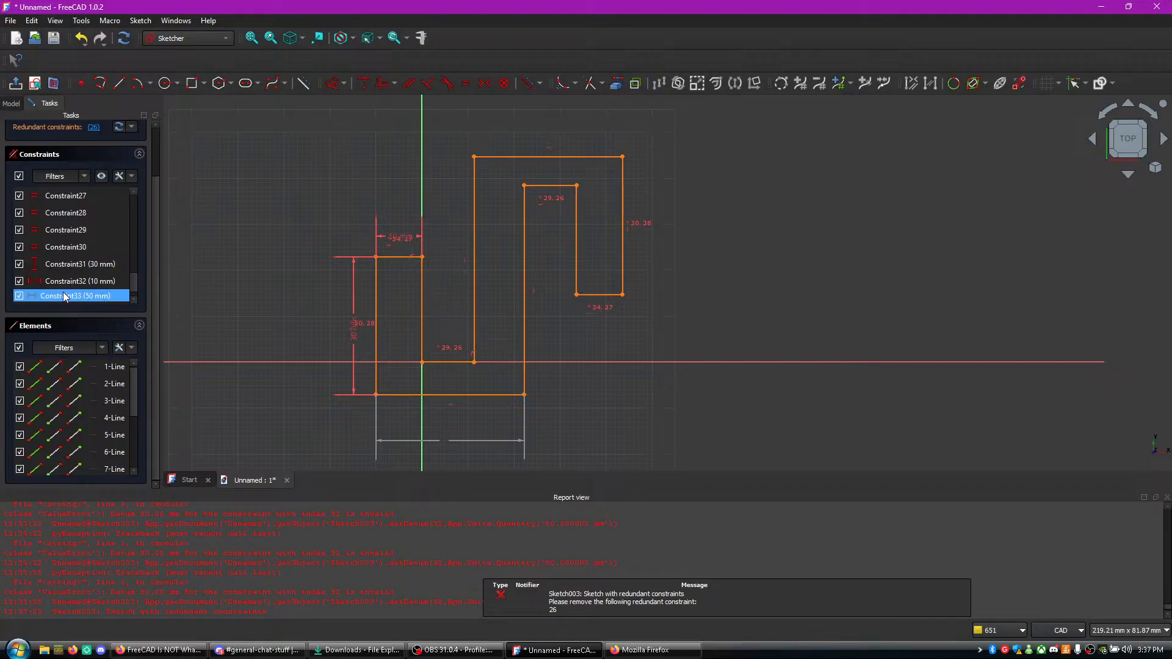
- Highlight the redundant constraint from the solver message and delete the equality constraint Constraint26
scroll(105, 218, up, 7)
click(106, 214)
scroll(105, 218, up, 3)
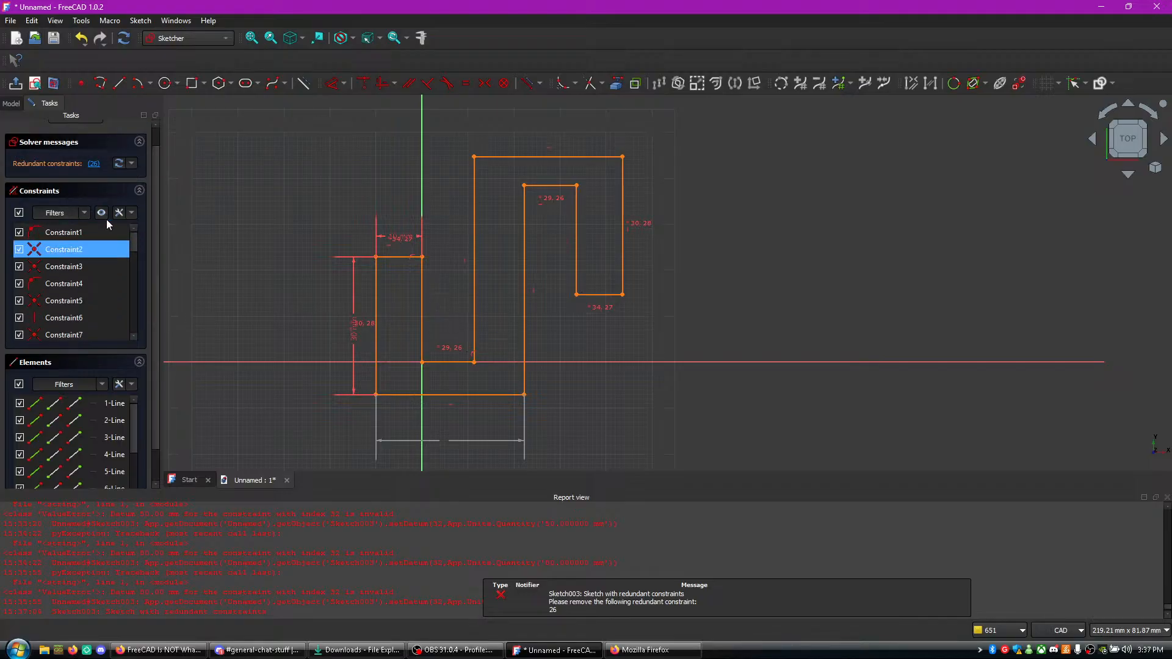
click(95, 166)
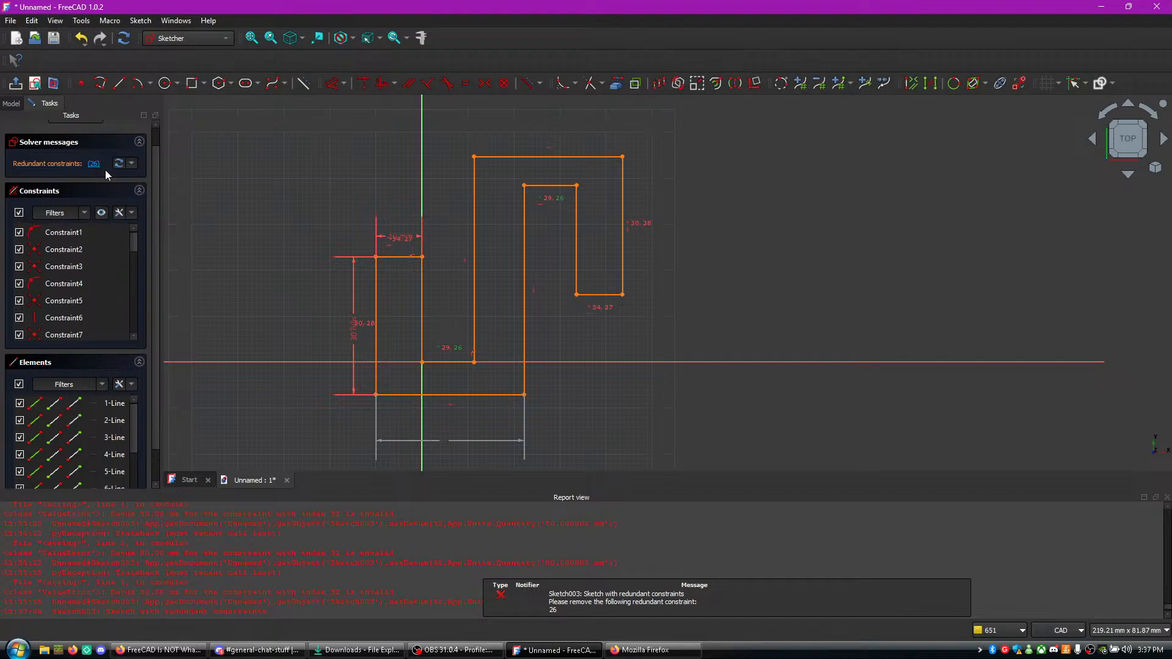
click(118, 163)
scroll(110, 257, down, 10)
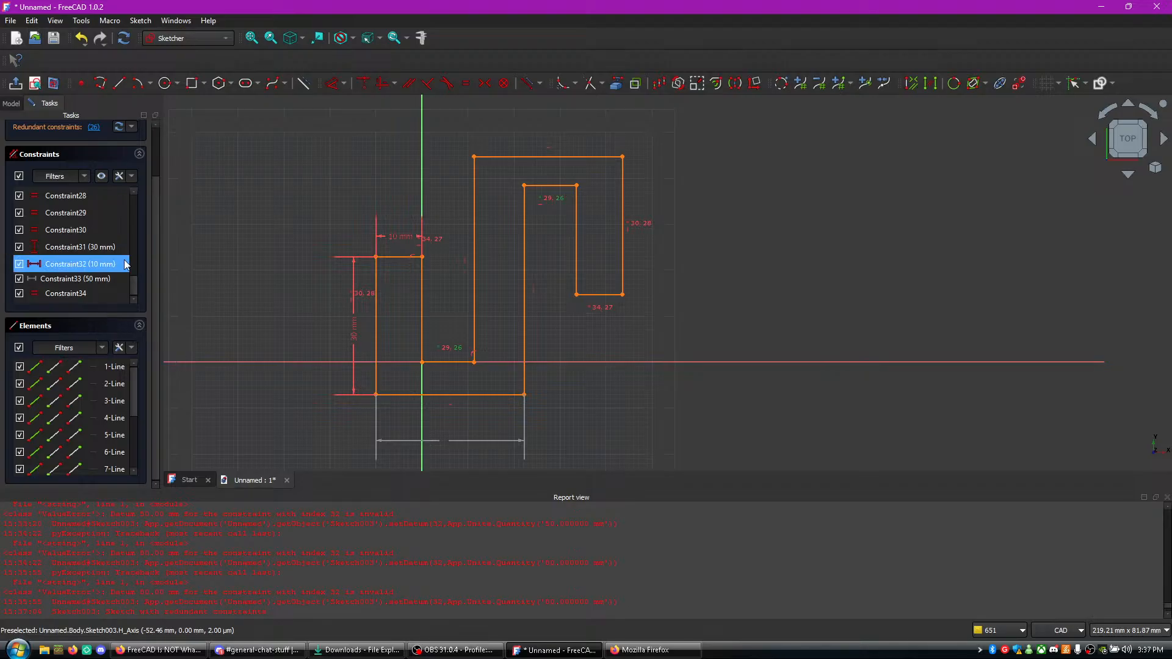
click(92, 294)
click(93, 127)
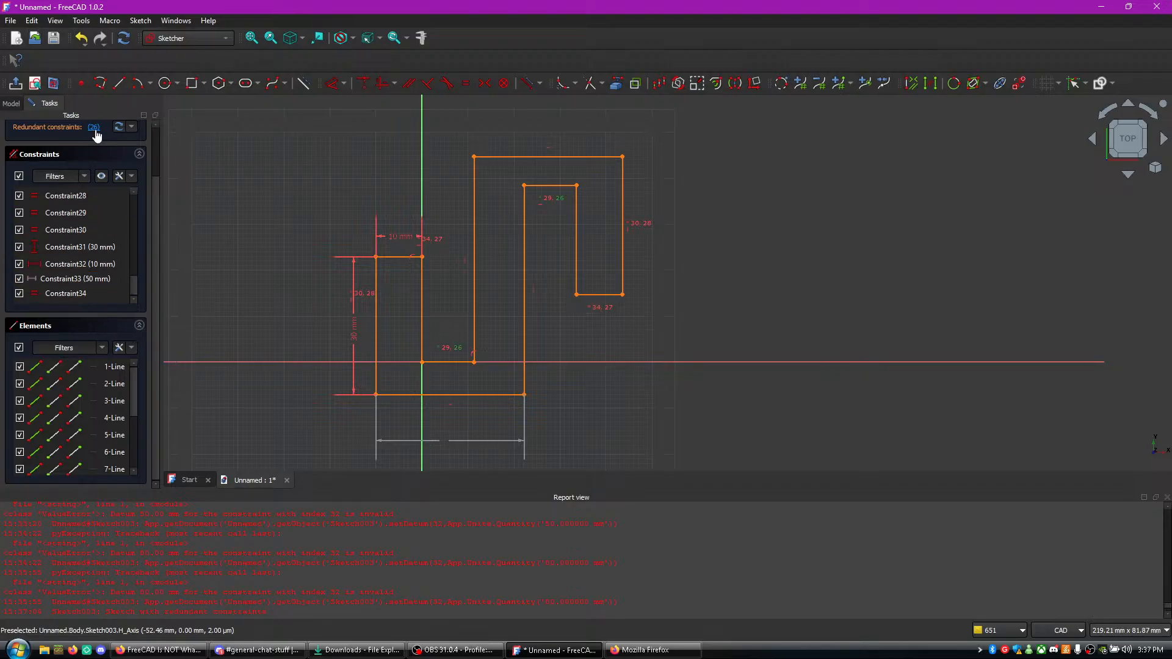
click(98, 266)
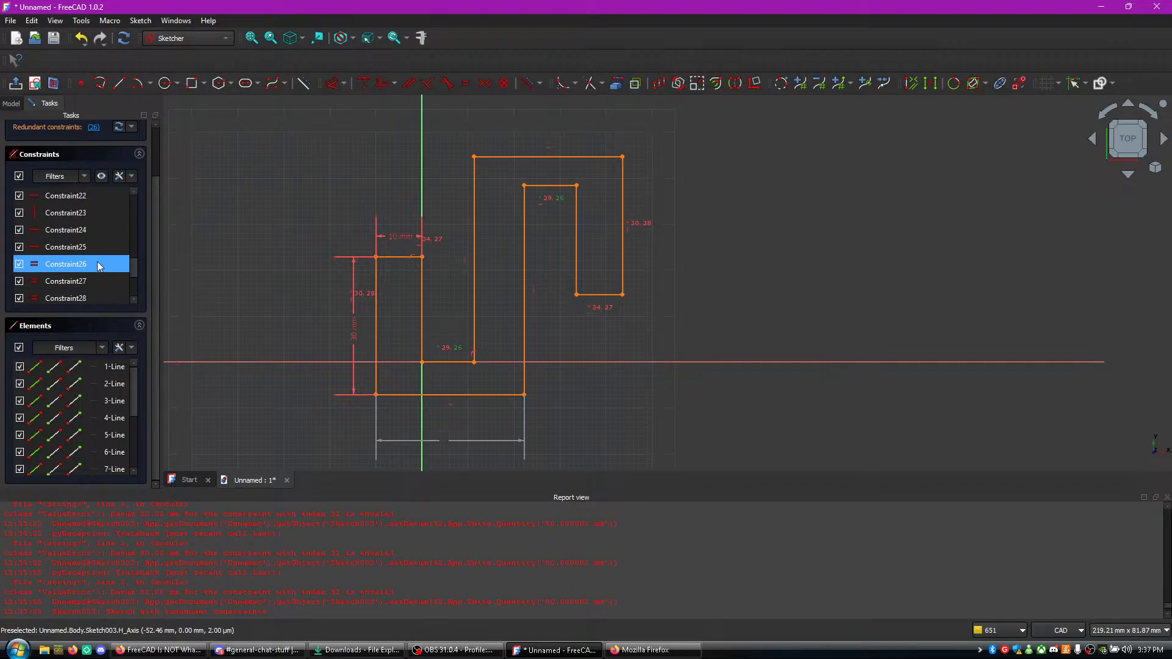
right_click(46, 267)
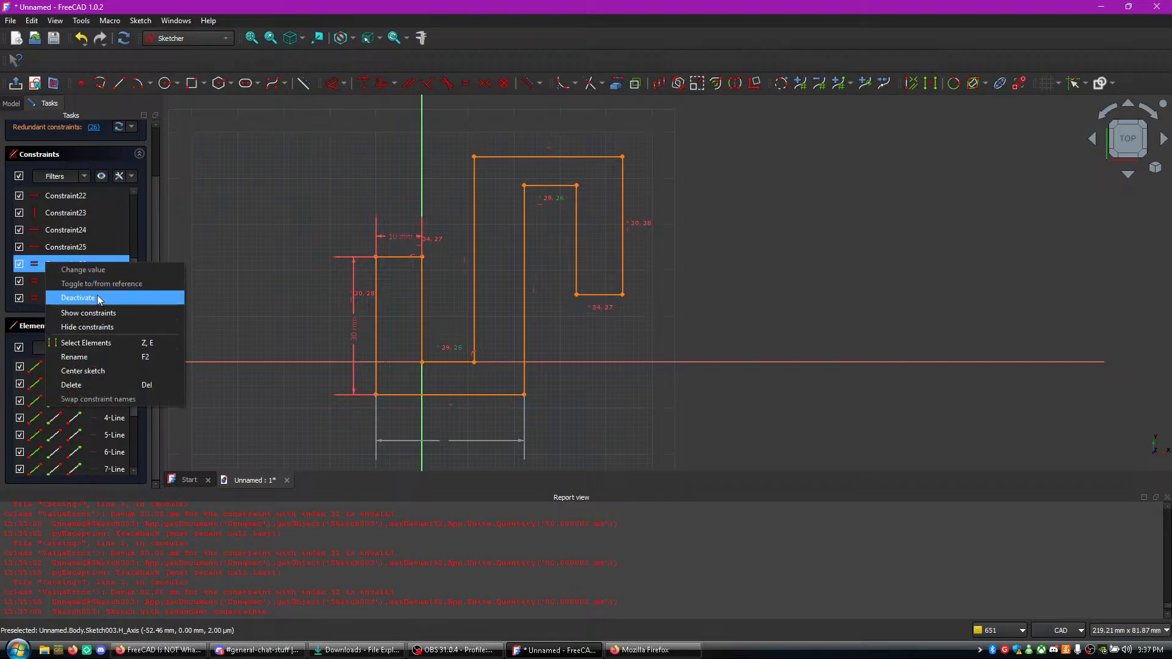
click(105, 384)
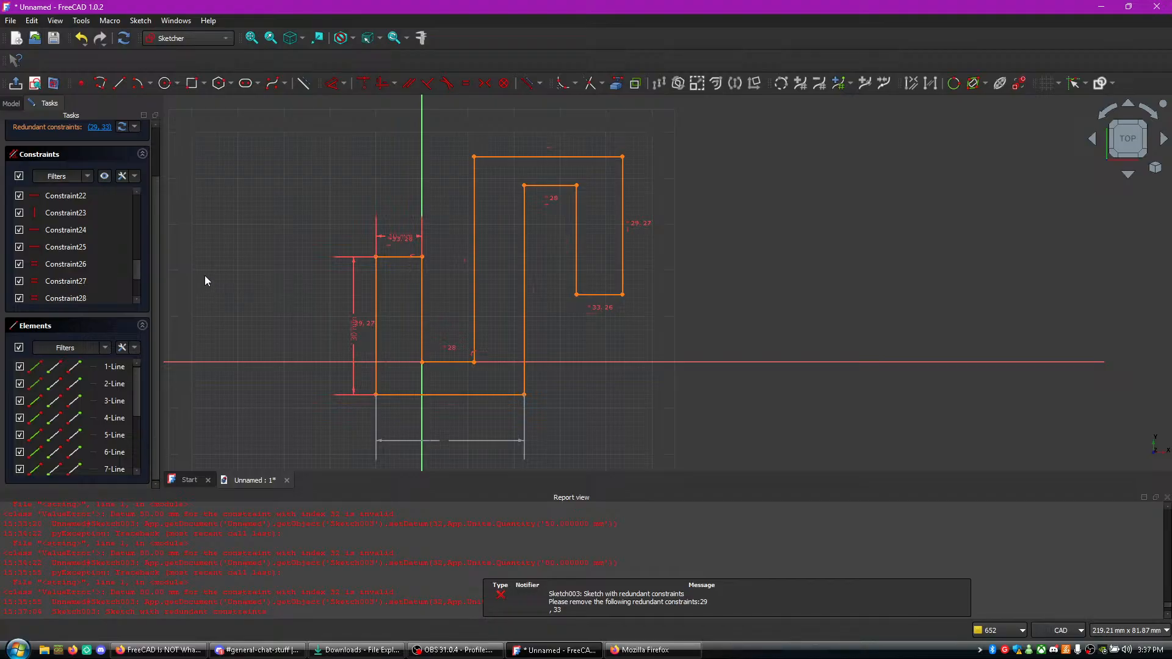
- Find the redundant equality constraint Constraint29 on the outer vertical lines and delete it
scroll(165, 275, down, 2)
scroll(170, 272, up, 2)
middle_drag(170, 273, 341, 309)
scroll(73, 257, down, 2)
click(50, 264)
click(79, 235)
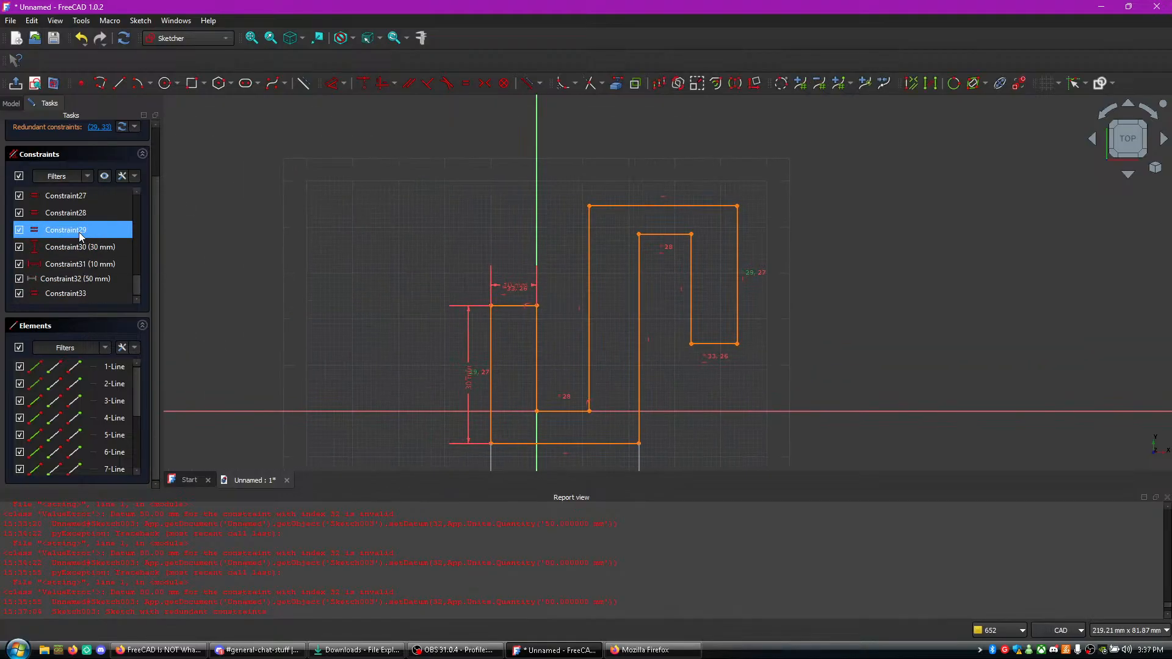
right_click(79, 232)
click(102, 355)
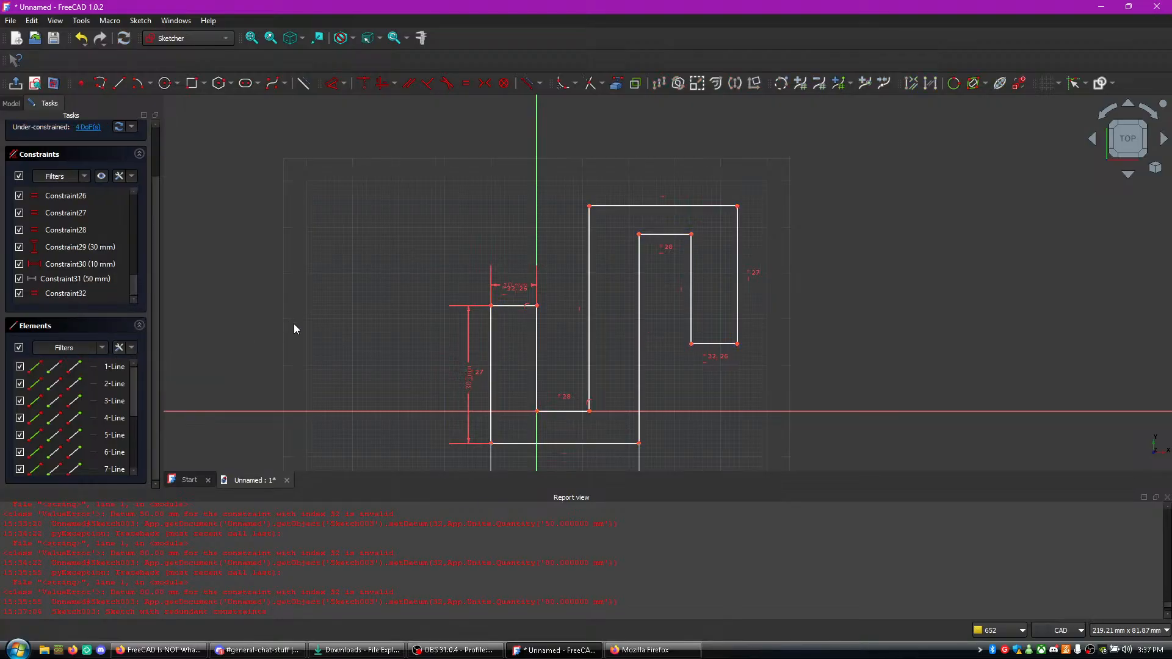
- Delete the equality constraint Constraint32 between the left arm's top line and the hook tip's bottom line
scroll(533, 416, down, 2)
middle_drag(532, 417, 524, 324)
scroll(516, 330, up, 1)
scroll(537, 381, up, 2)
click(89, 292)
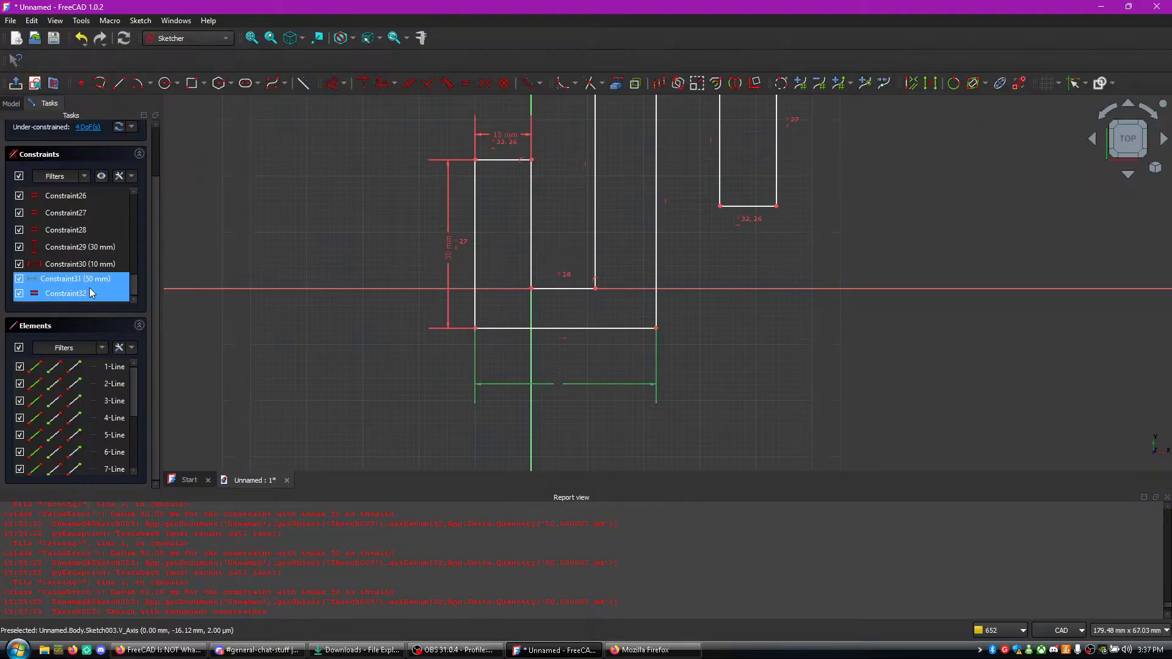
right_click(89, 294)
click(144, 411)
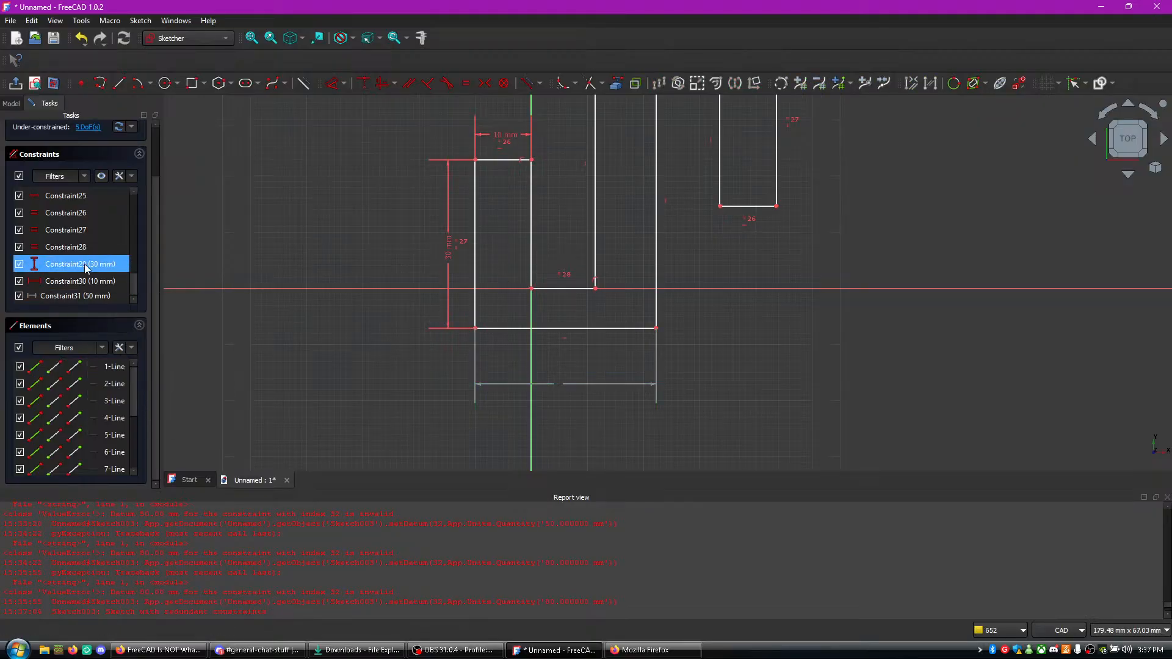
- Delete the remaining equality constraints Constraint28, Constraint27 and Constraint26 from the sketch
right_click(81, 253)
click(105, 372)
right_click(75, 248)
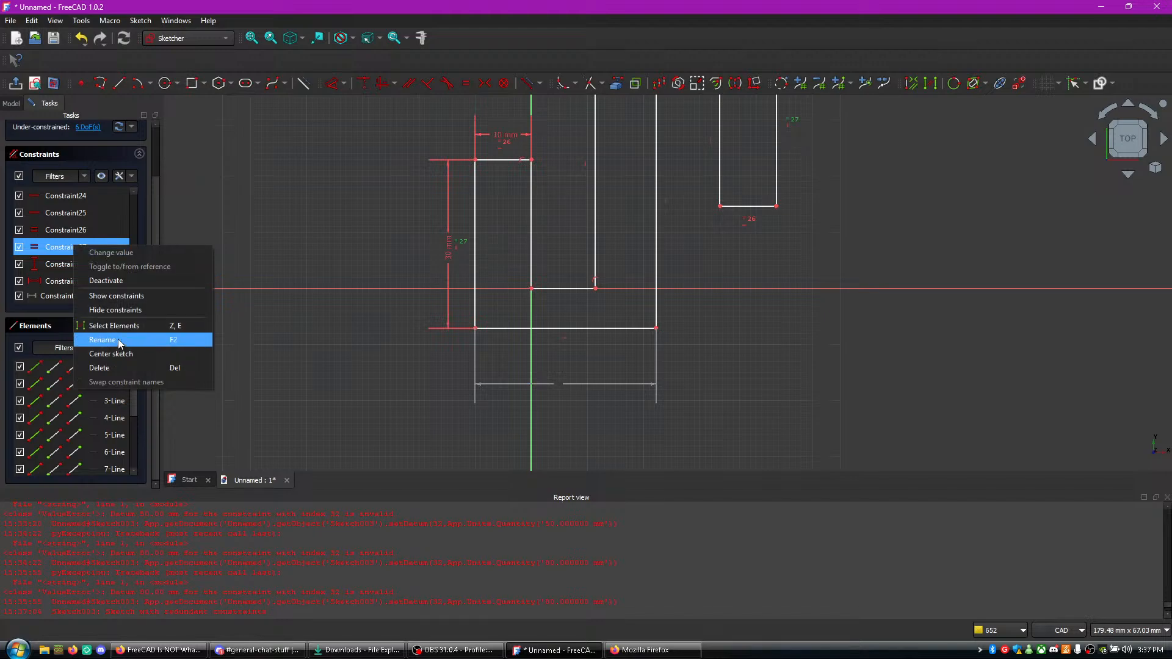
click(110, 367)
right_click(64, 246)
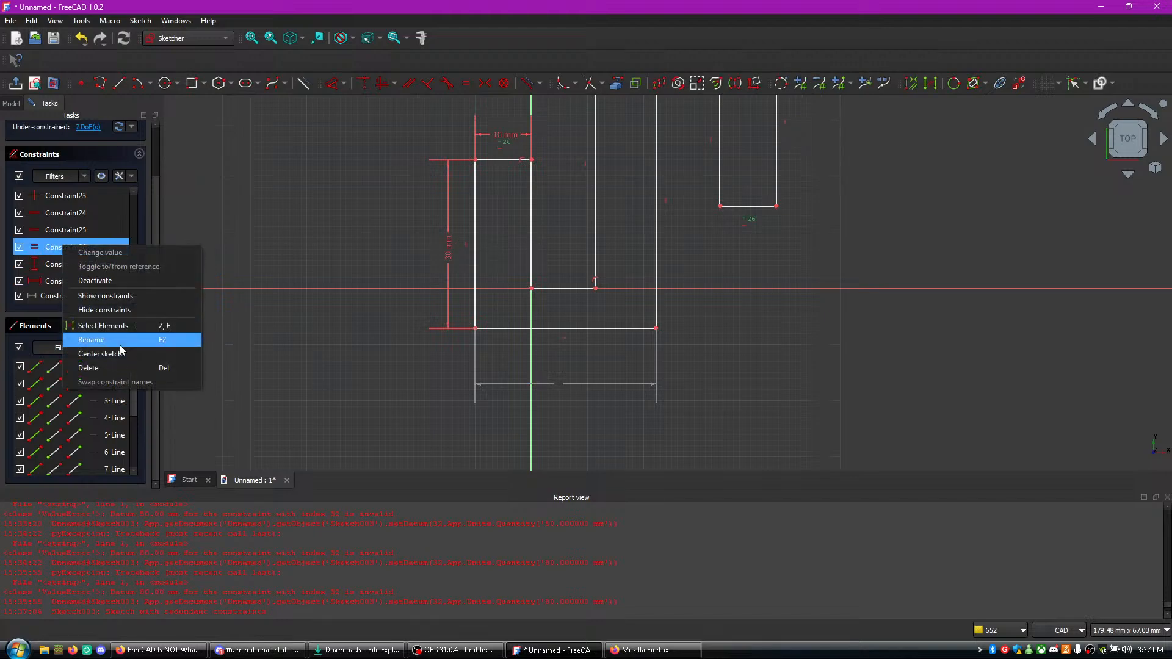
click(134, 370)
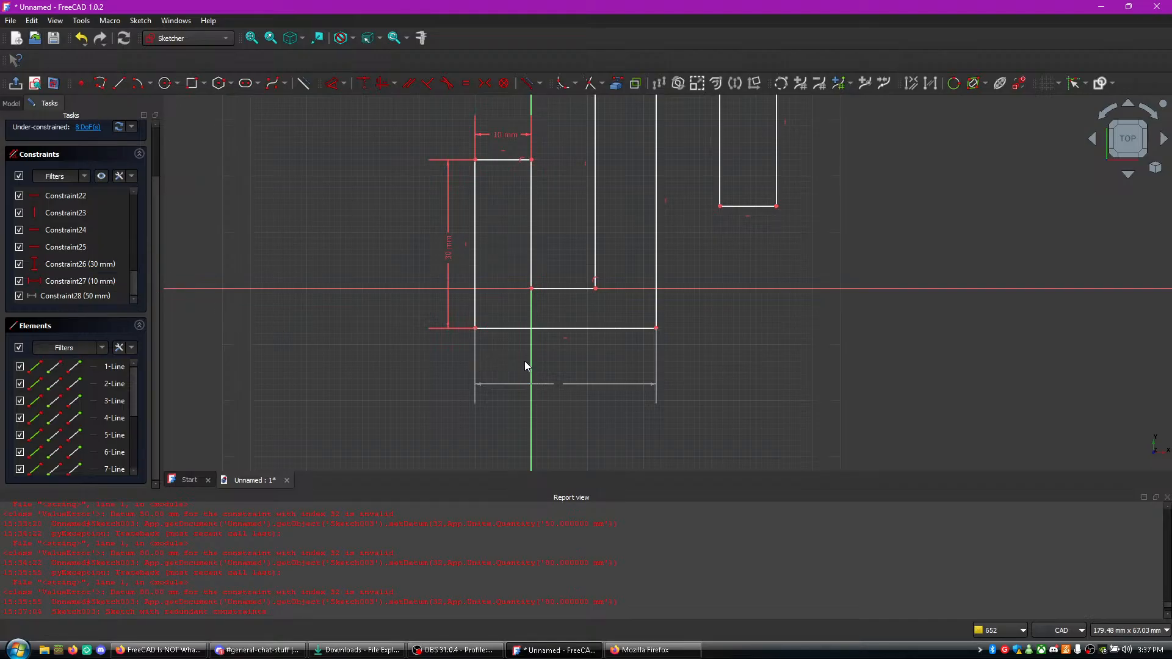
- Reactivate the 50 mm length constraint on the bottom horizontal line
click(32, 297)
right_click(32, 296)
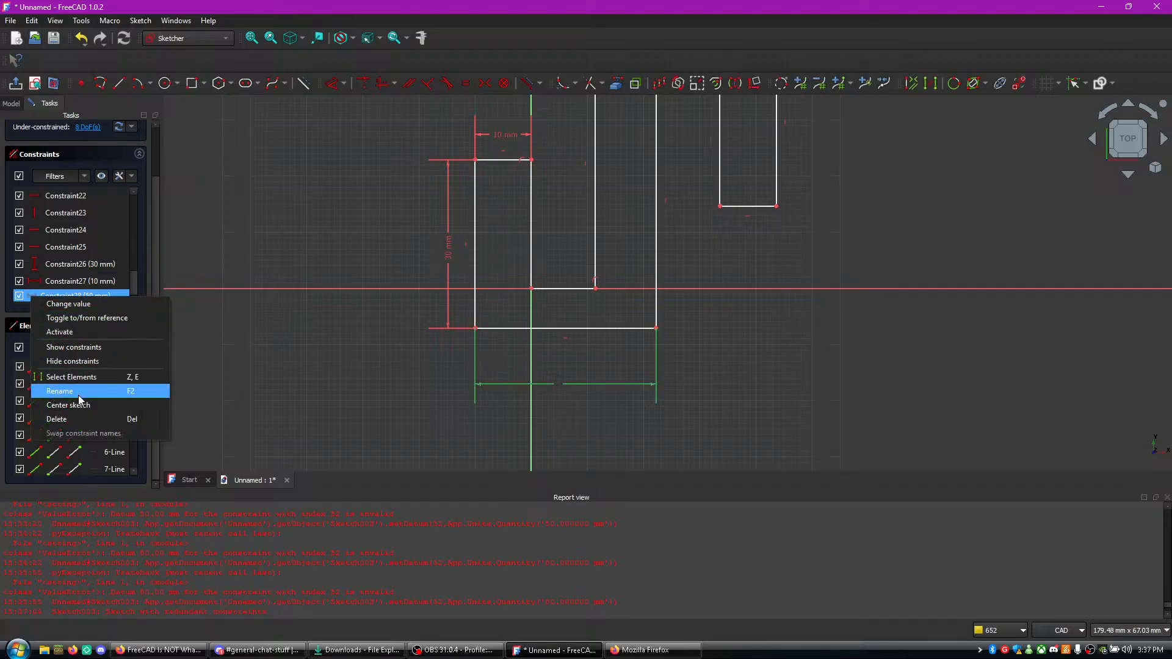
click(72, 331)
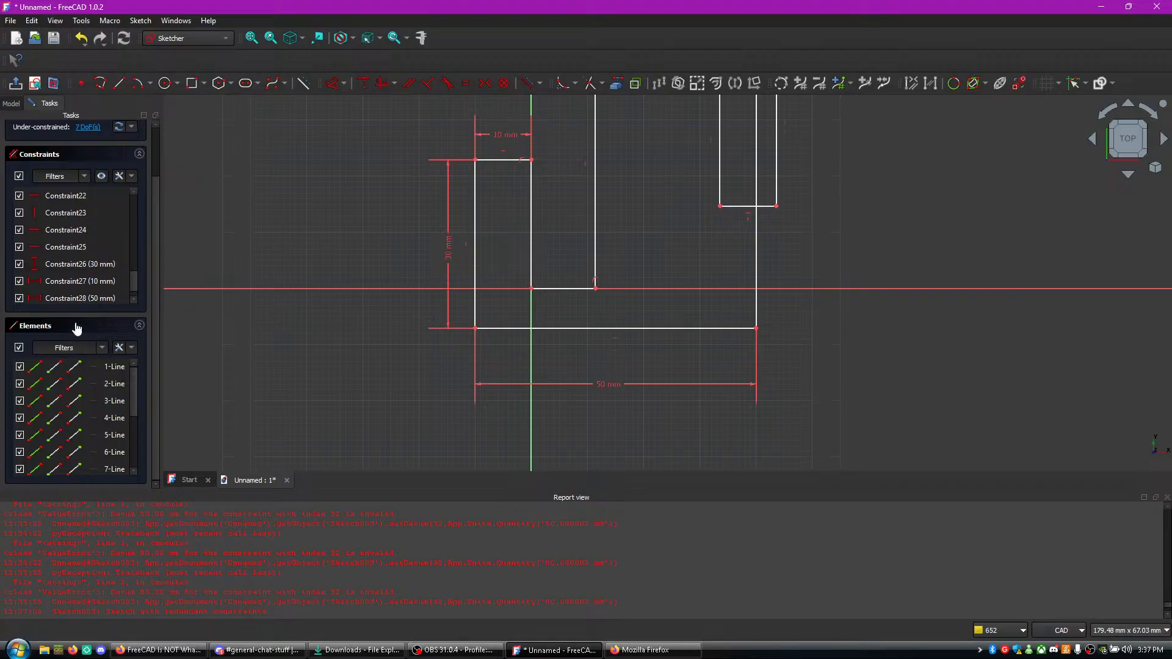
- Make the bottom horizontal line and the hook's uppermost horizontal line equal in length
mouse_move(827, 275)
middle_down()
mouse_move(838, 356)
mouse_move(808, 347)
middle_up()
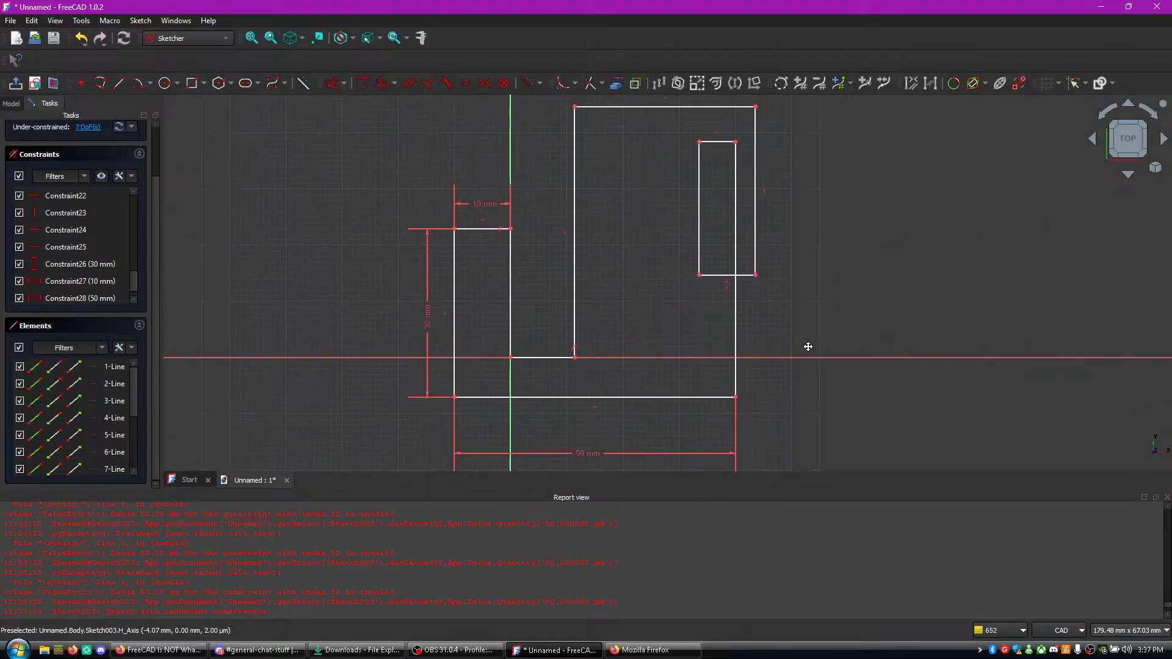
click(620, 397)
click(637, 108)
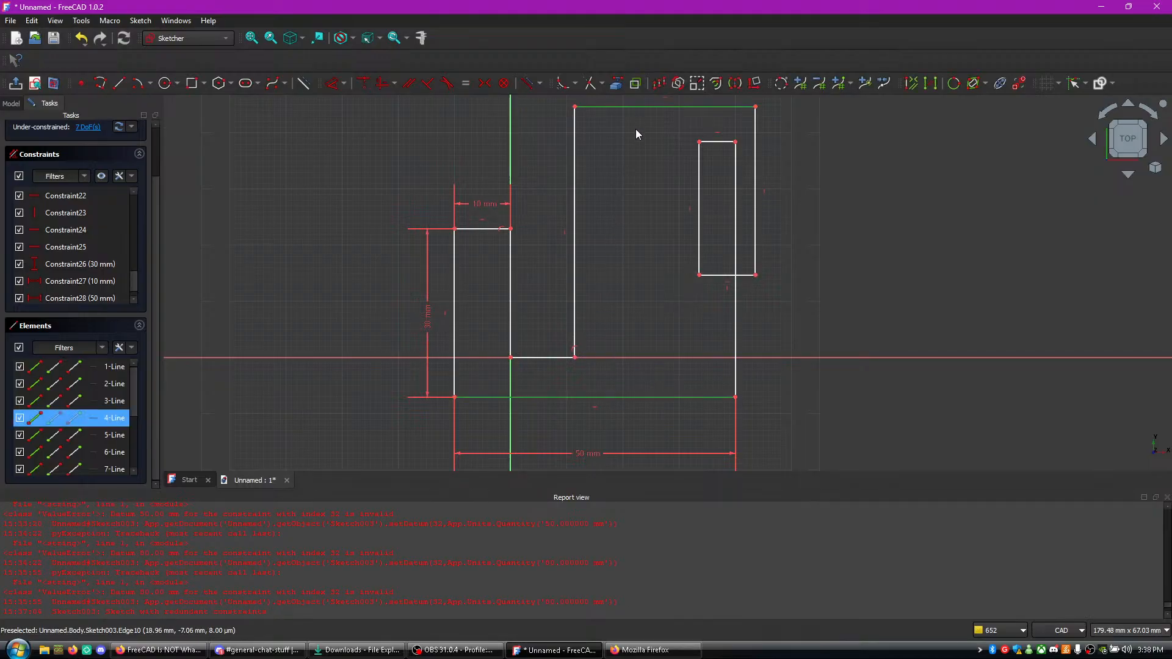
key(e)
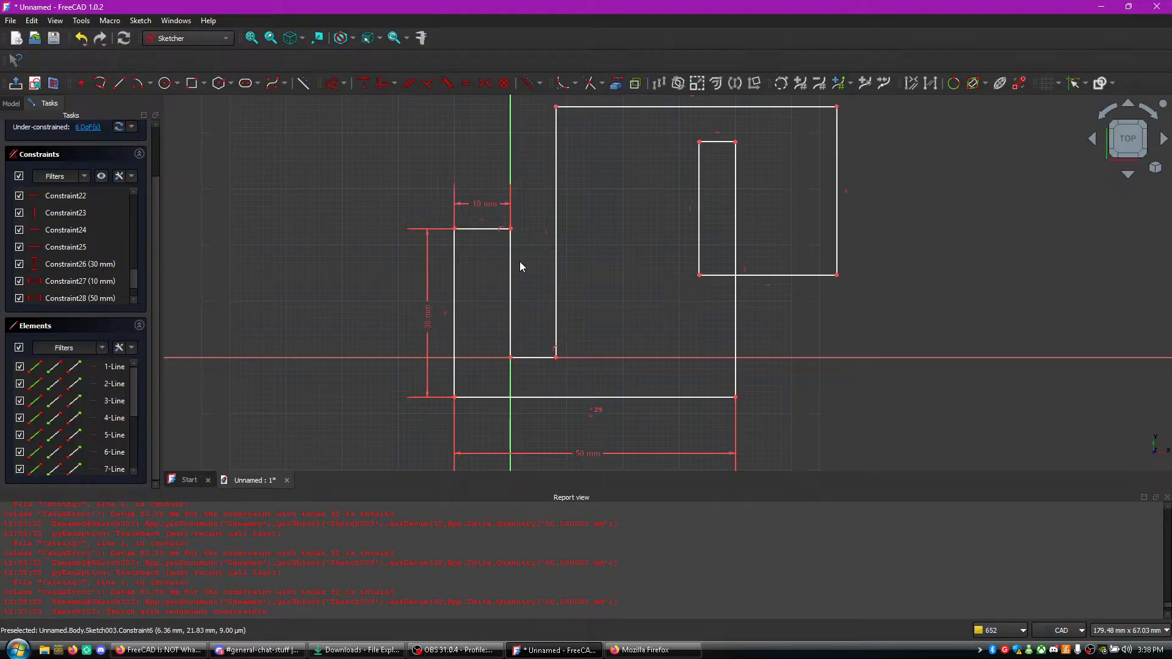
- Make the left arm's outer vertical line and the hook's outer right vertical line equal in length
click(512, 293)
click(457, 285)
click(846, 215)
click(453, 295)
click(837, 218)
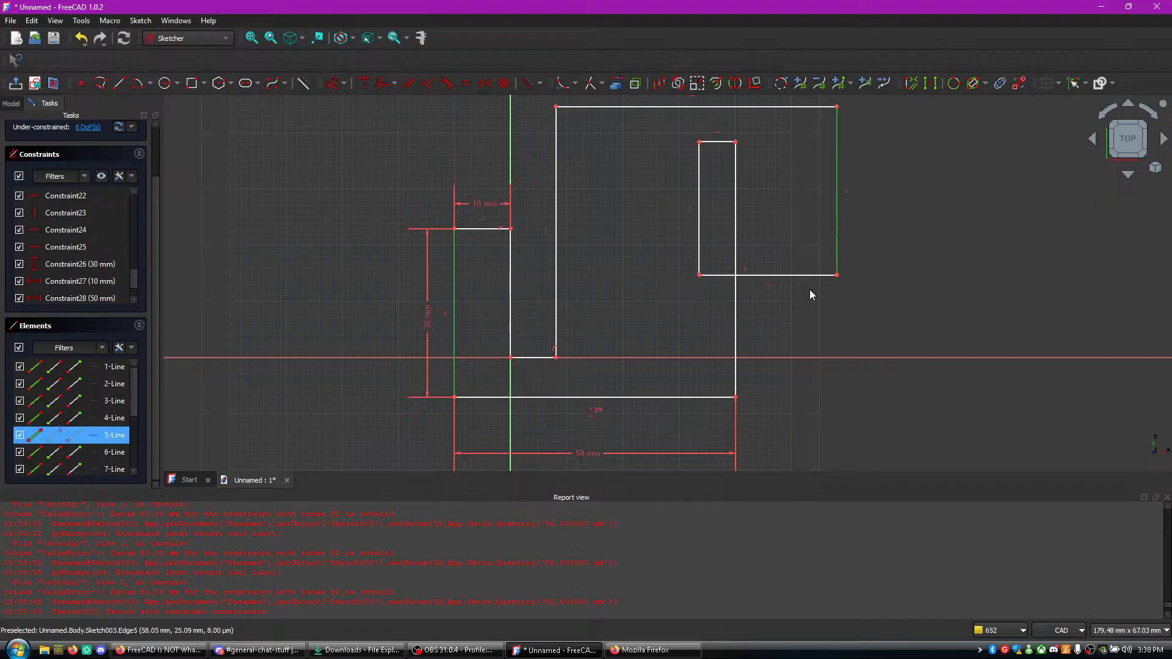
key(e)
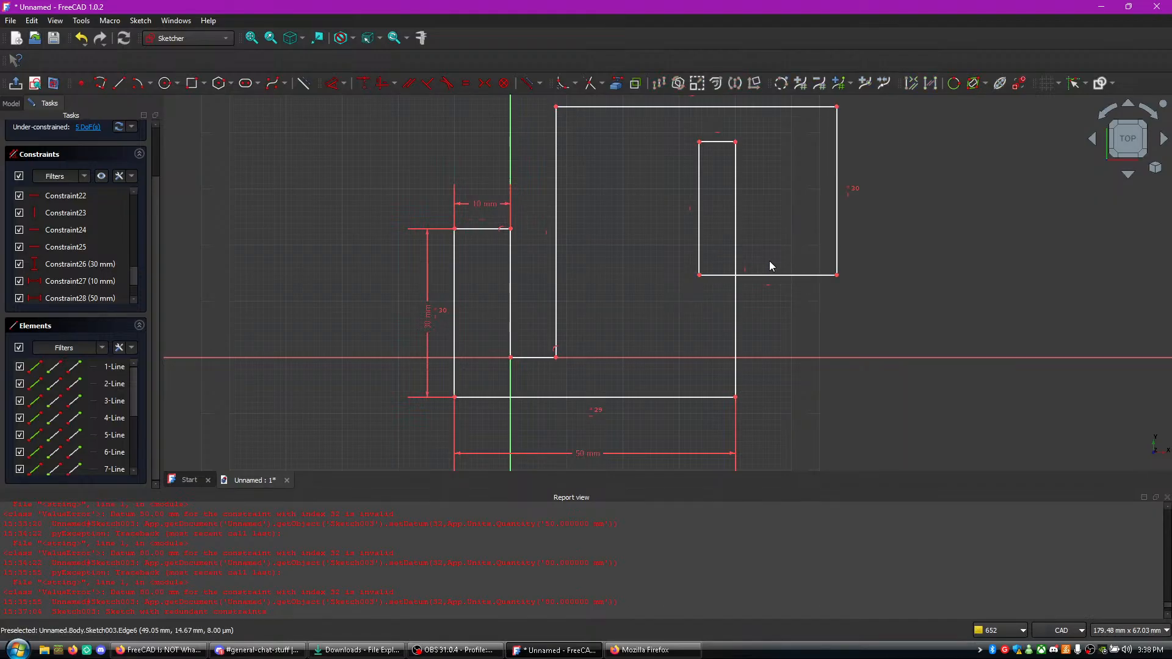
- Leave the sketch and reopen Sketch003 for editing
click(541, 358)
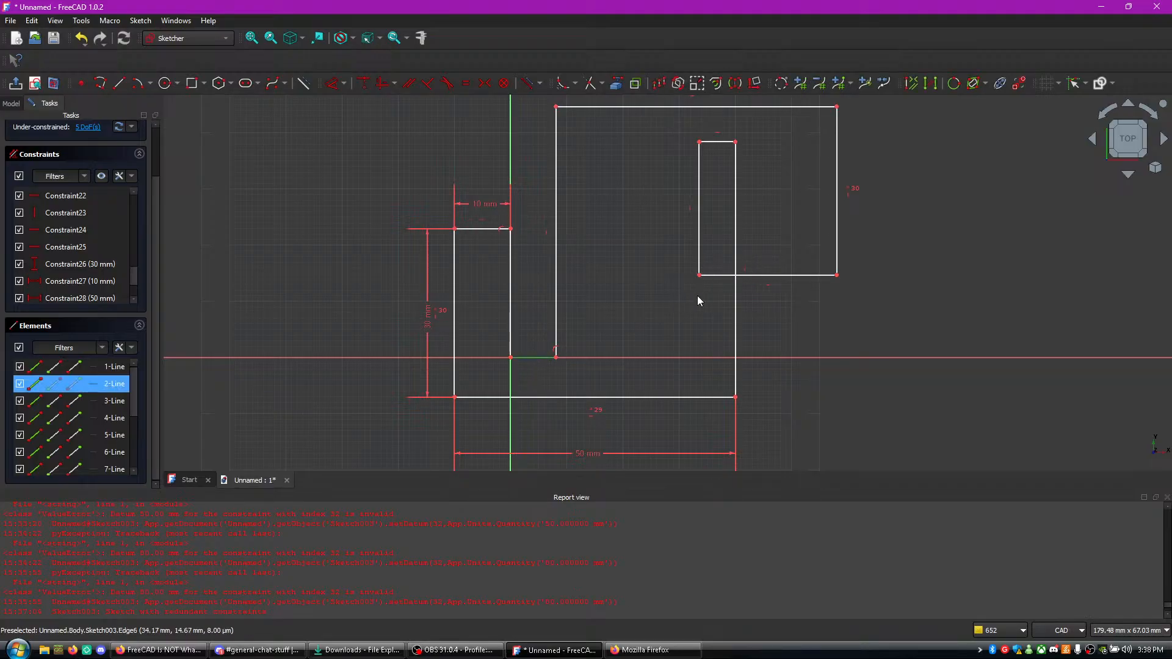
key(Escape)
key(Escape)
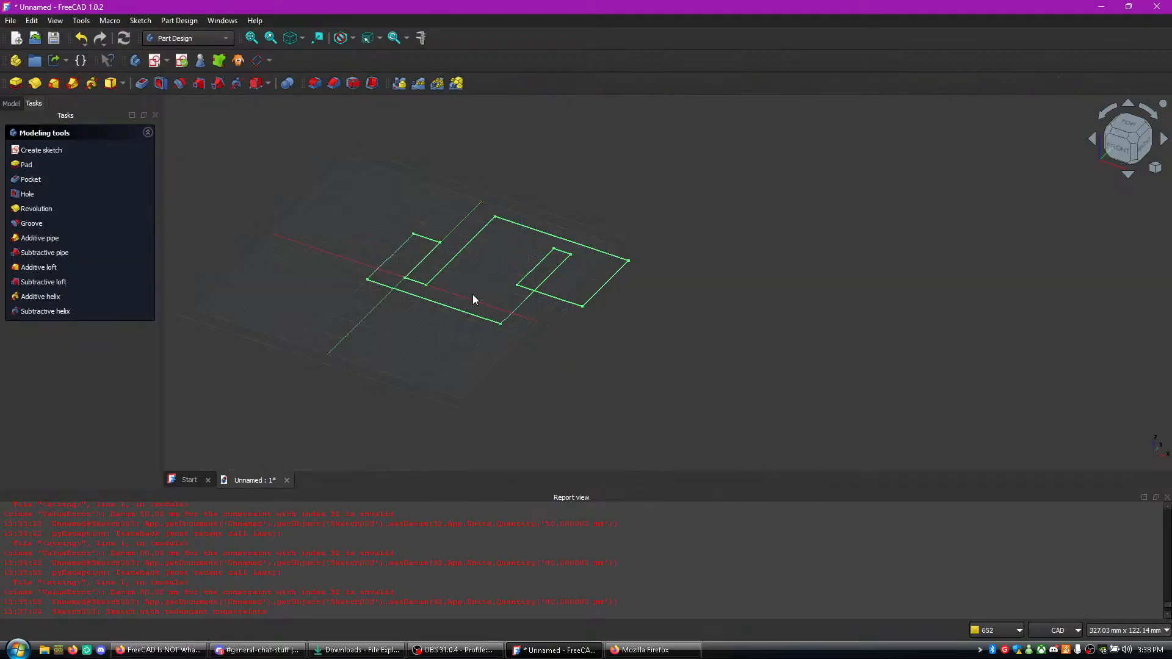
click(13, 103)
double_click(64, 161)
- Reposition the hook's outer top corner and the inner top line's corner so the profile's lines no longer cross
scroll(479, 318, up, 3)
mouse_move(588, 404)
middle_down()
mouse_move(600, 288)
mouse_move(602, 307)
middle_up()
drag(466, 145, 558, 151)
drag(622, 181, 713, 186)
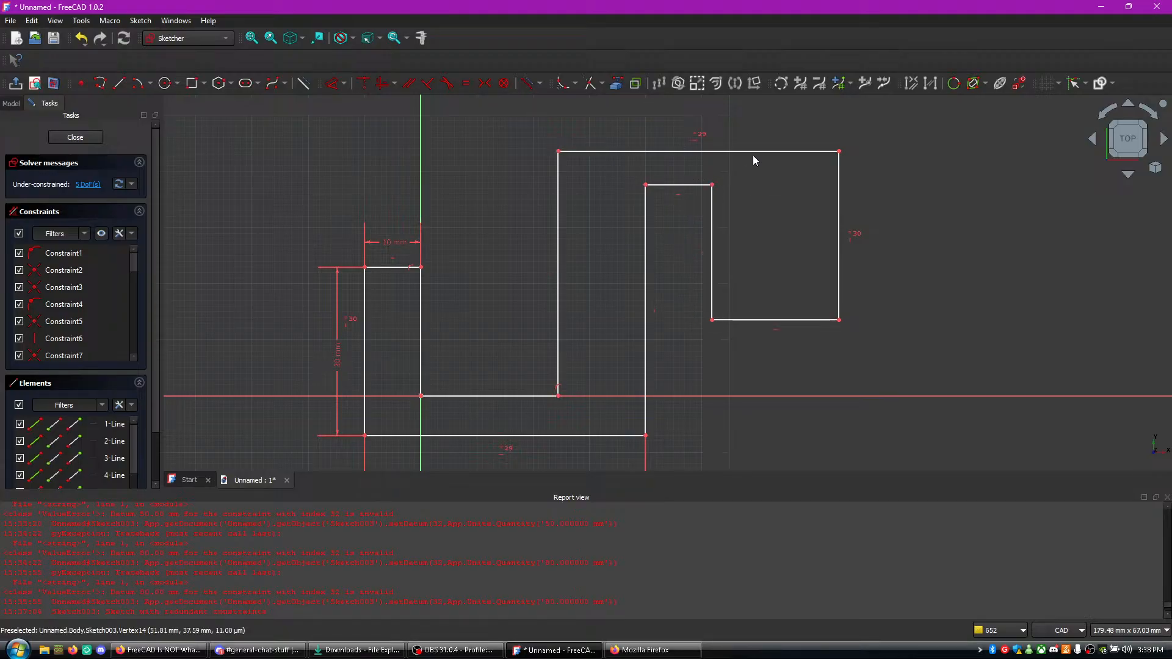
drag(558, 151, 585, 147)
click(366, 333)
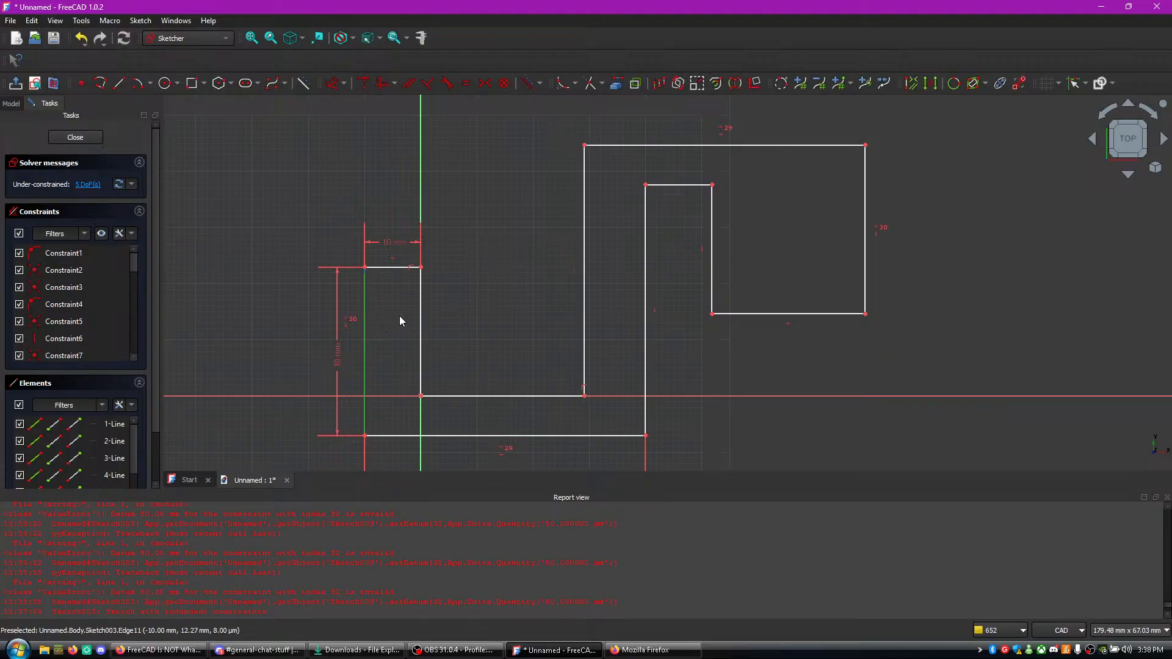
- Switch to the tutorial video in Firefox and rewind it to 2:12 to review how the sketch is constrained
click(159, 650)
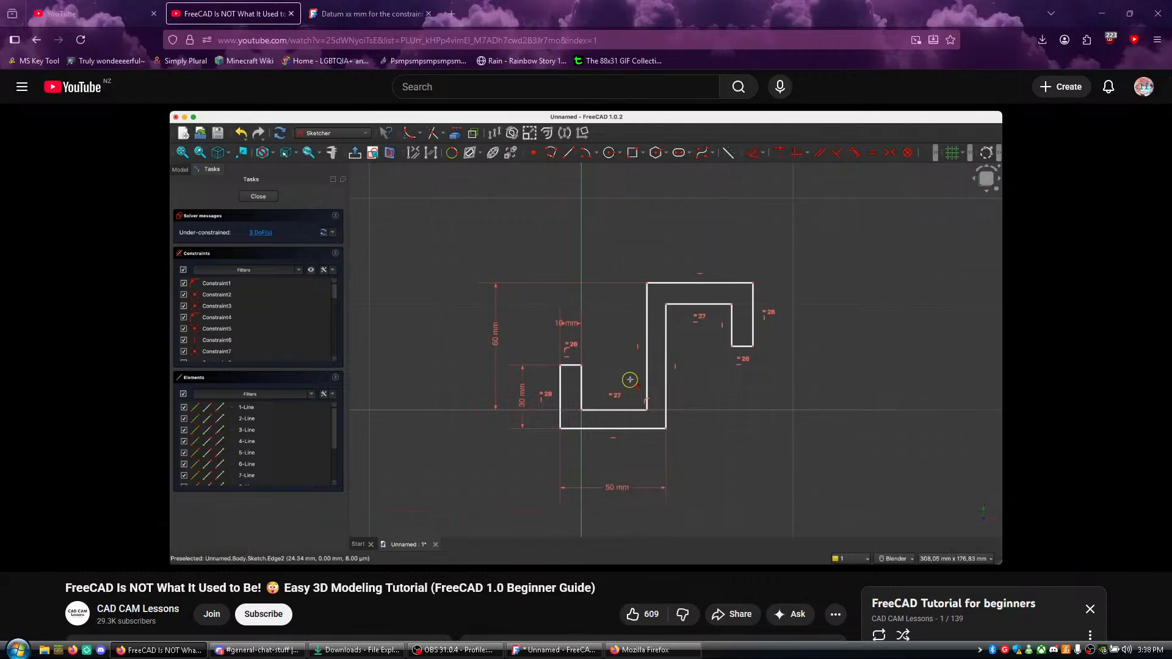
key(j)
key(j)
key(j)
key(j)
key(j)
key(j)
key(j)
key(j)
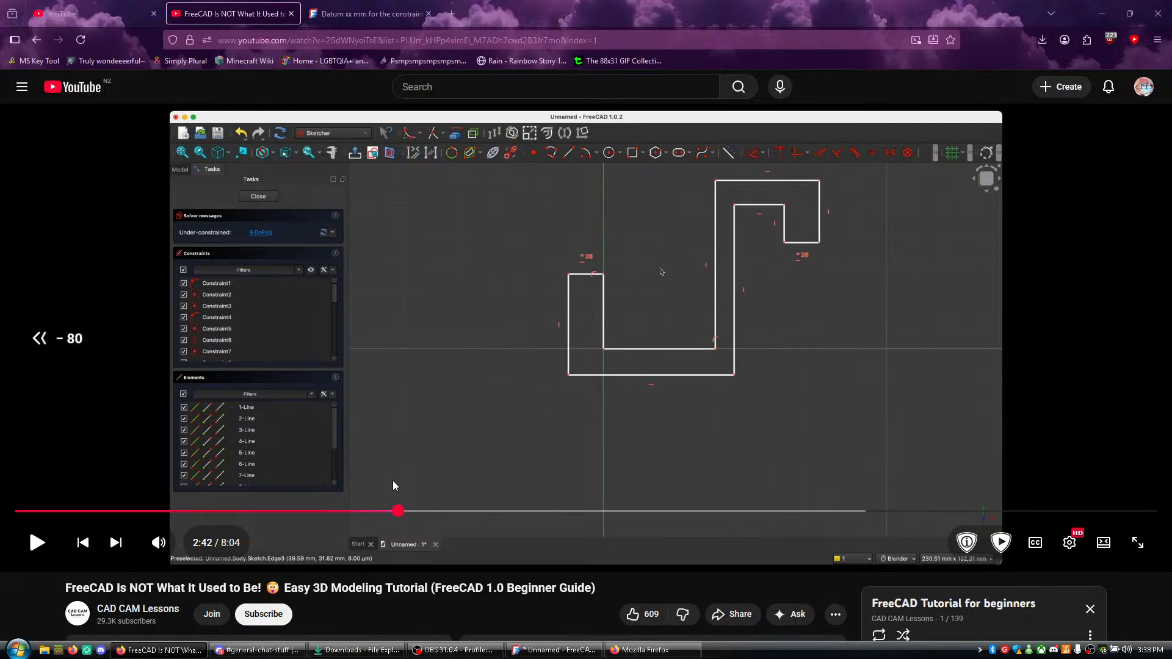
key(j)
key(j)
key(j)
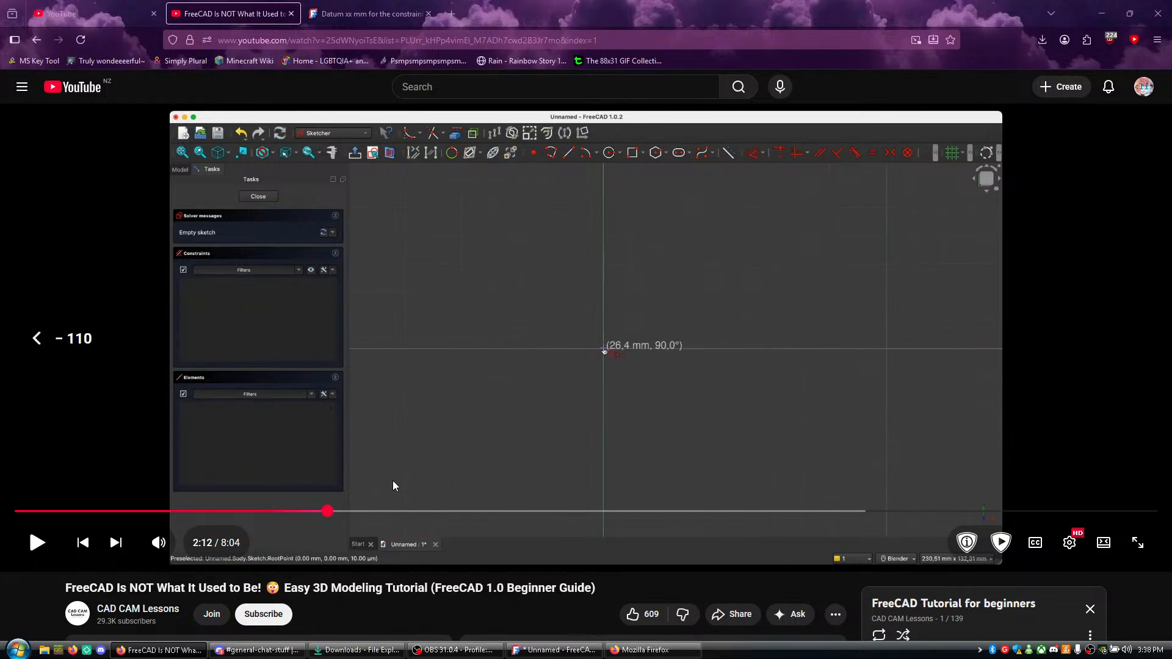
- Review the tutorial video between about 2:32 and 3:13 to examine which profile lines are constrained equal and in what order
key(l)
key(l)
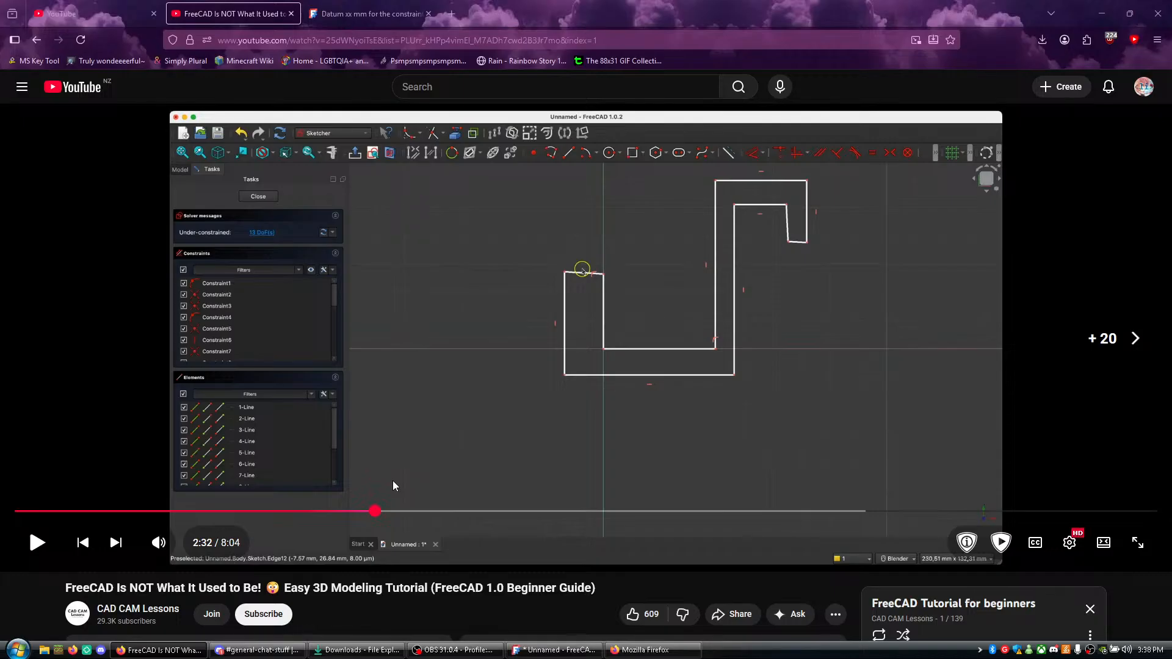
key(k)
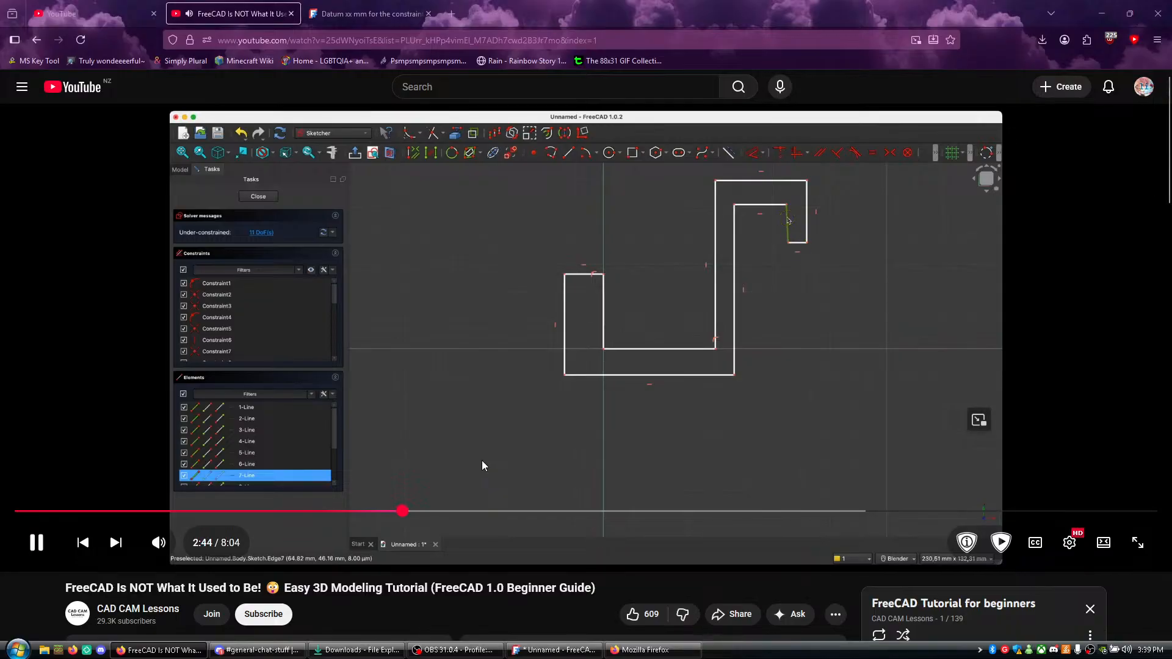
drag(454, 512, 432, 518)
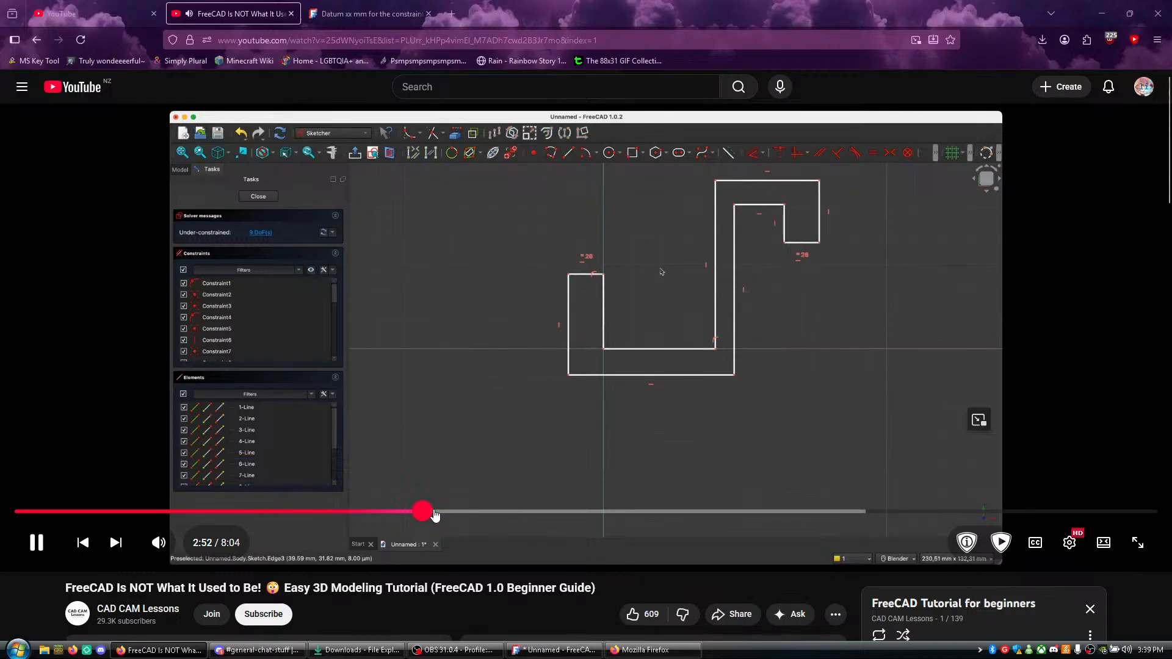
click(442, 516)
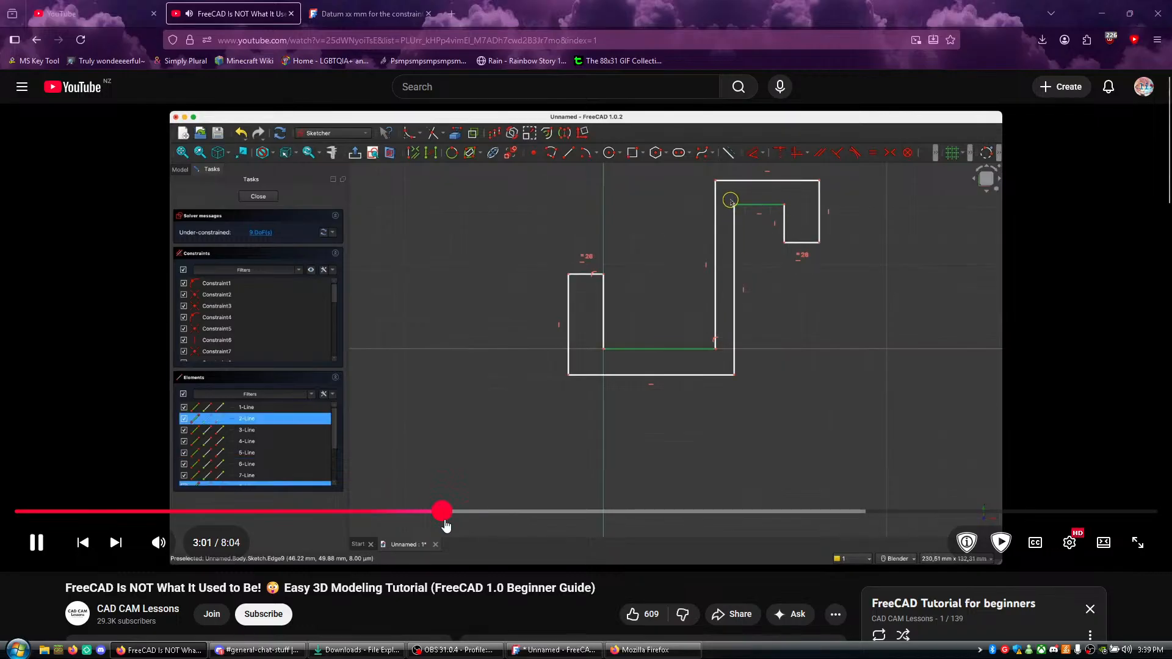
drag(447, 520, 472, 522)
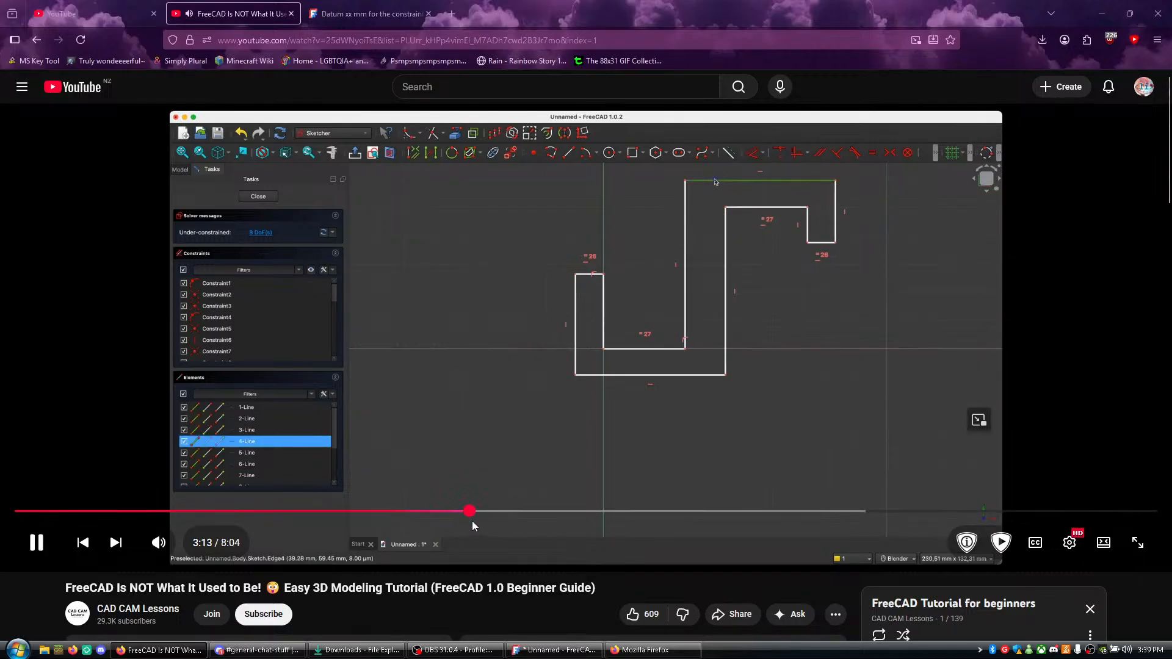
drag(472, 524, 467, 513)
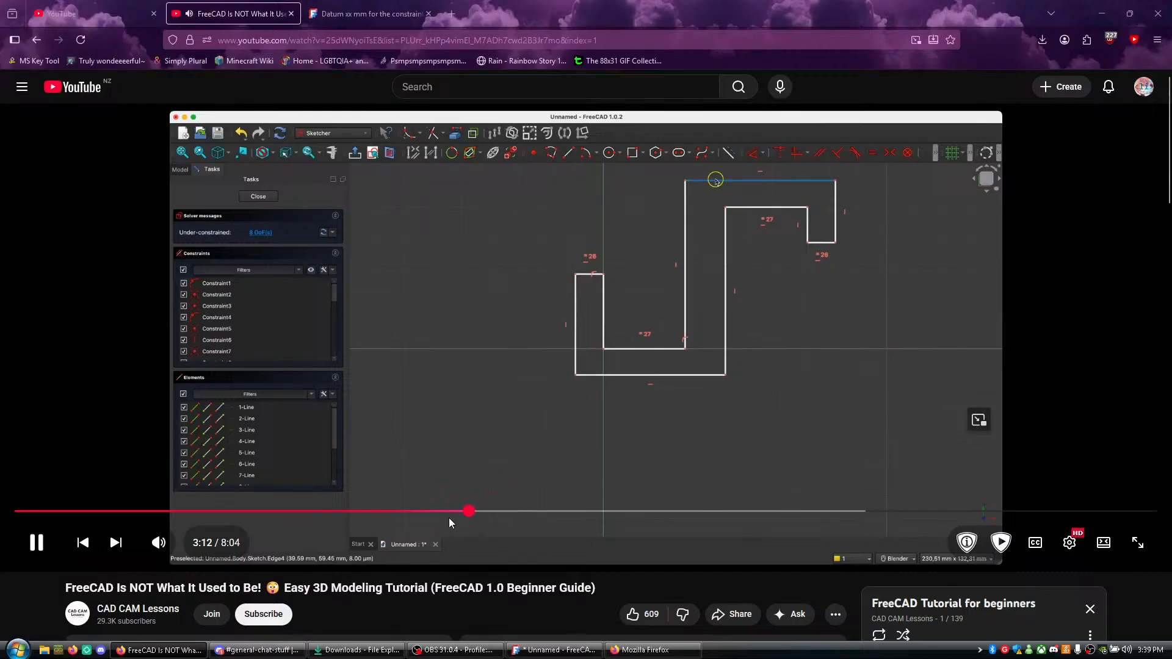
click(444, 514)
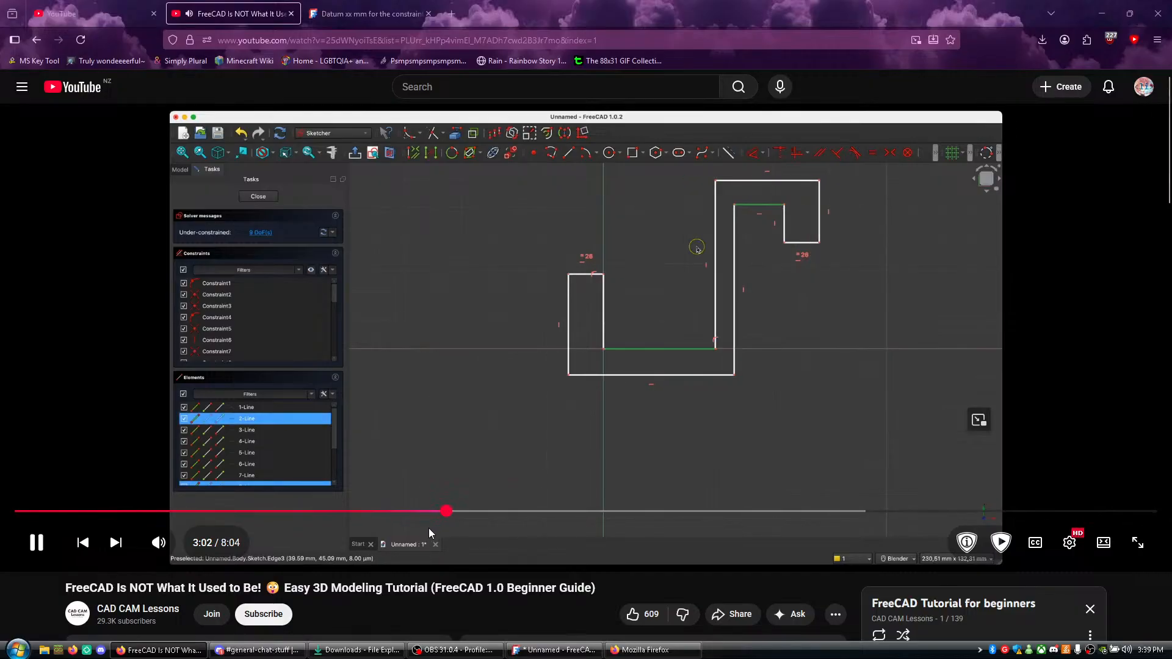
drag(427, 520, 407, 517)
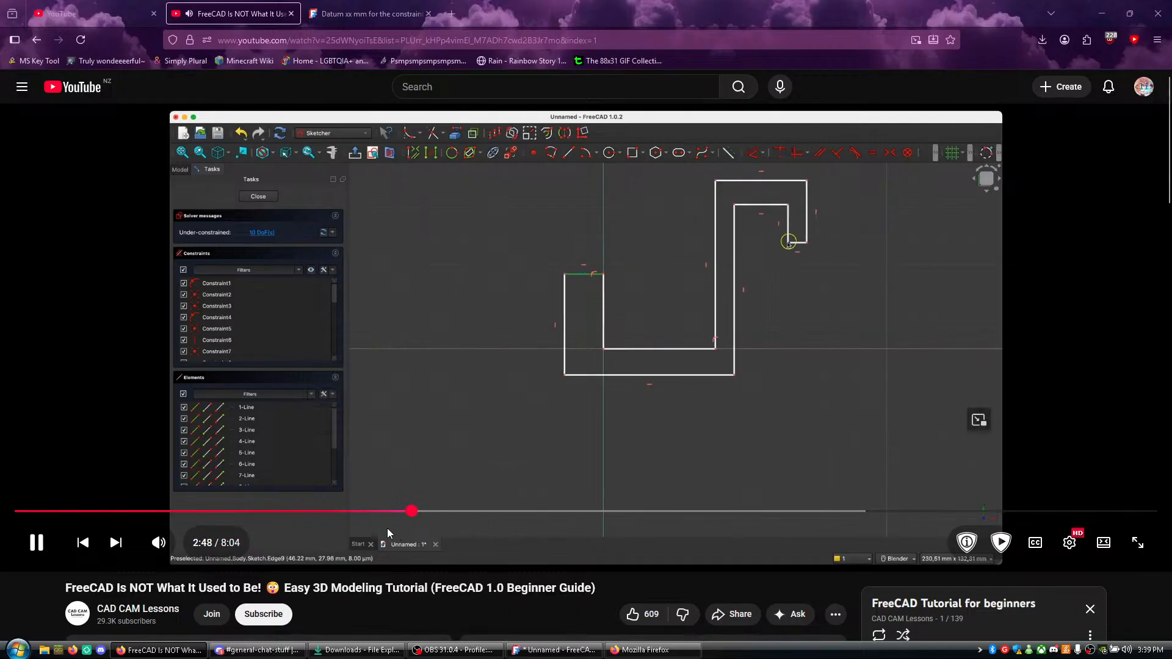
drag(379, 522, 381, 523)
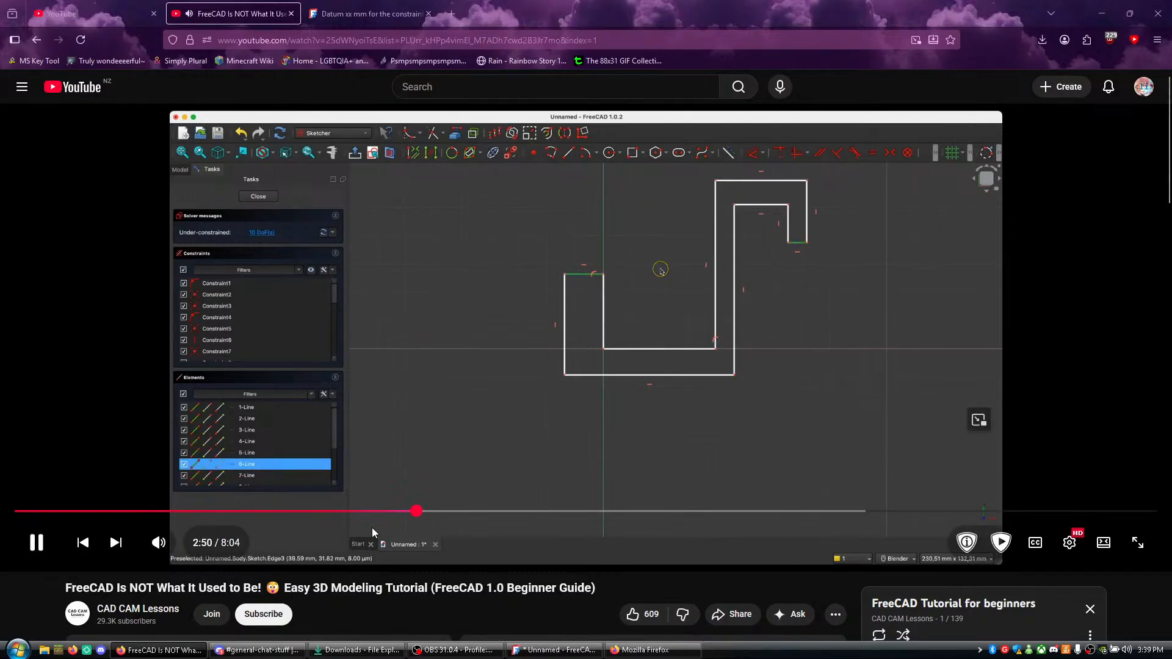
click(509, 384)
- Switch to FreeCAD and try to make the selected left arm lines and the hook's lower end line equal in length
click(554, 650)
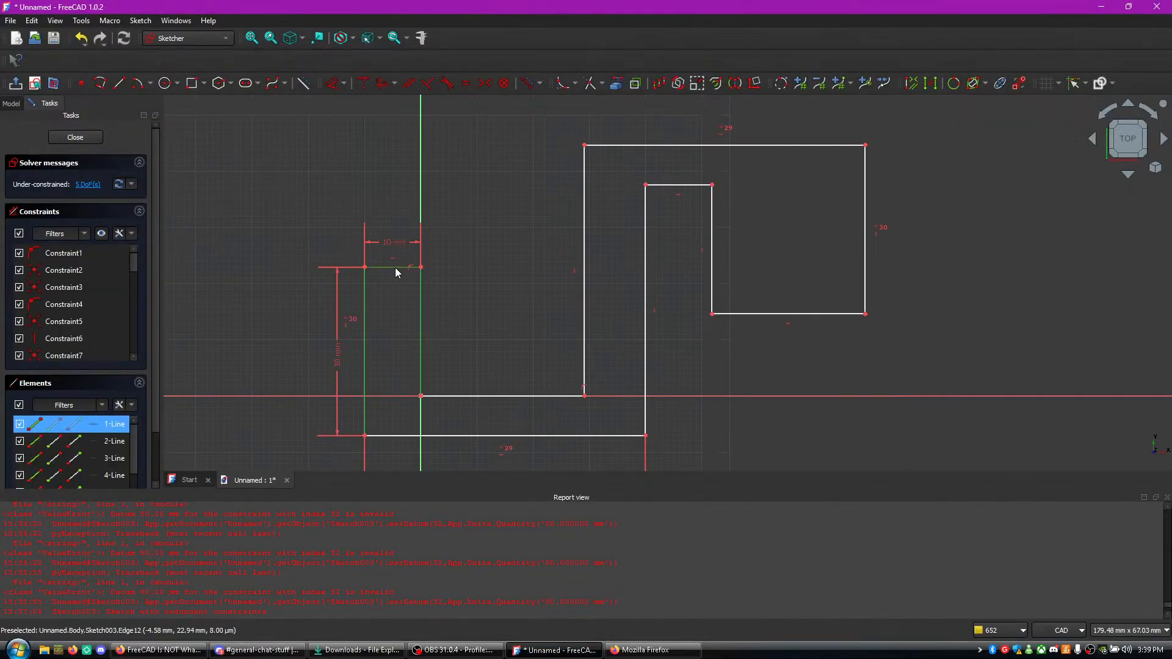
click(799, 313)
key(e)
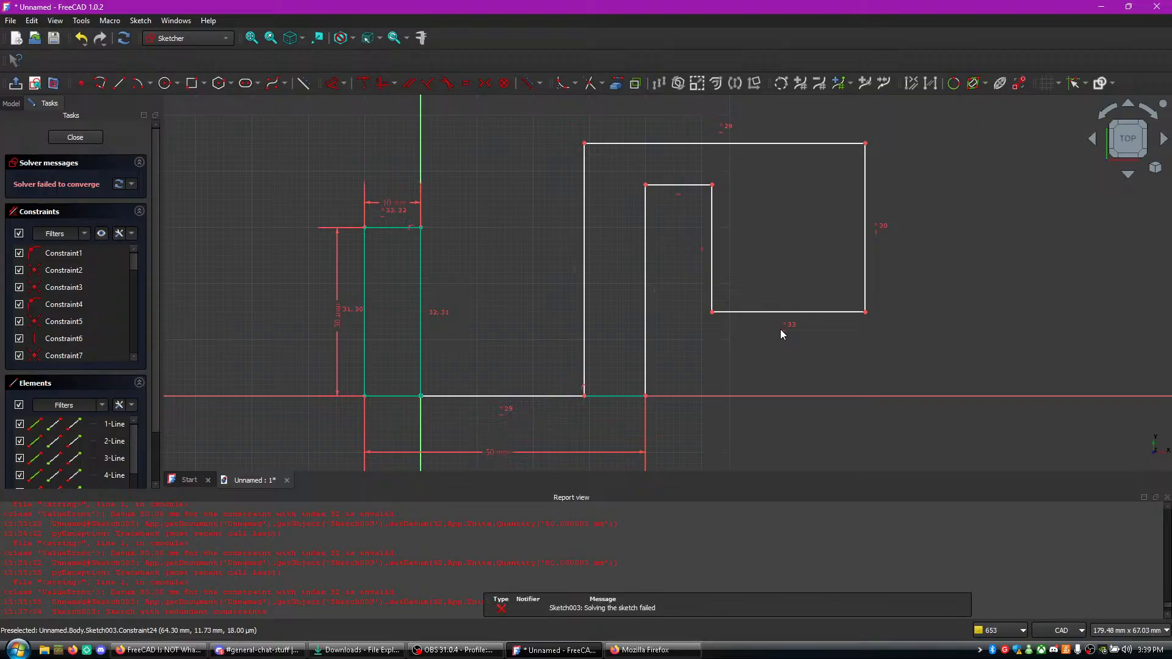
middle_drag(719, 341, 707, 184)
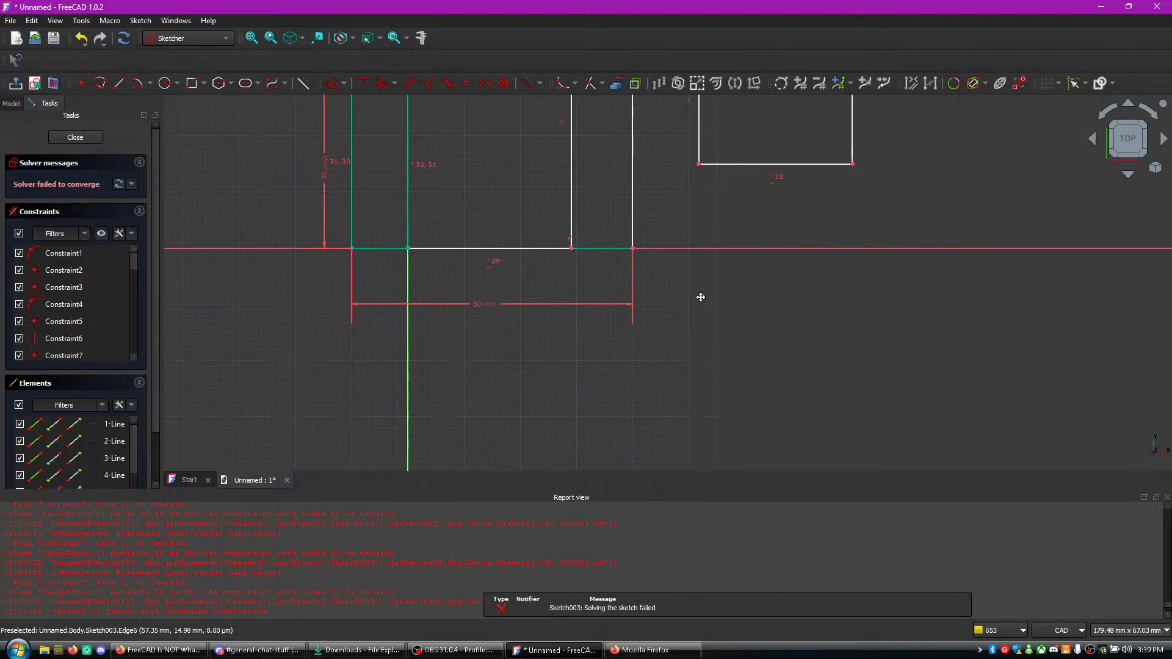
middle_drag(698, 290, 706, 409)
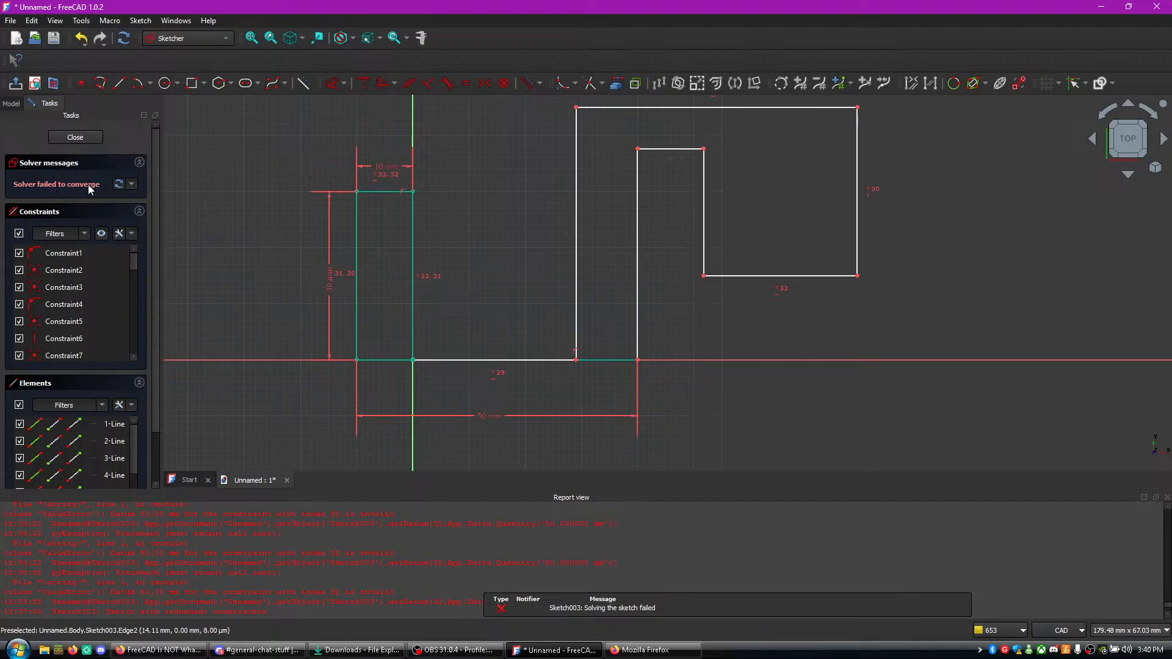
click(117, 186)
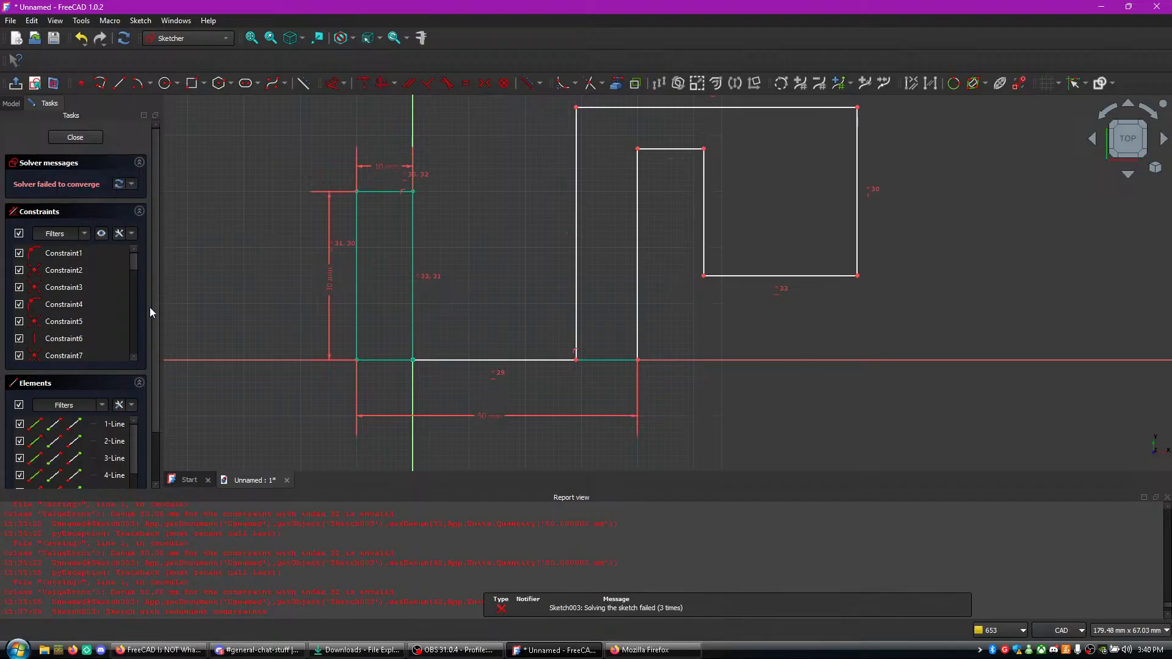
- Delete the equality constraints Constraint33 and Constraint32, and undo the remaining equality on the left arm's lines
scroll(150, 311, down, 2)
scroll(104, 253, down, 8)
click(87, 282)
right_click(86, 280)
click(144, 402)
click(98, 282)
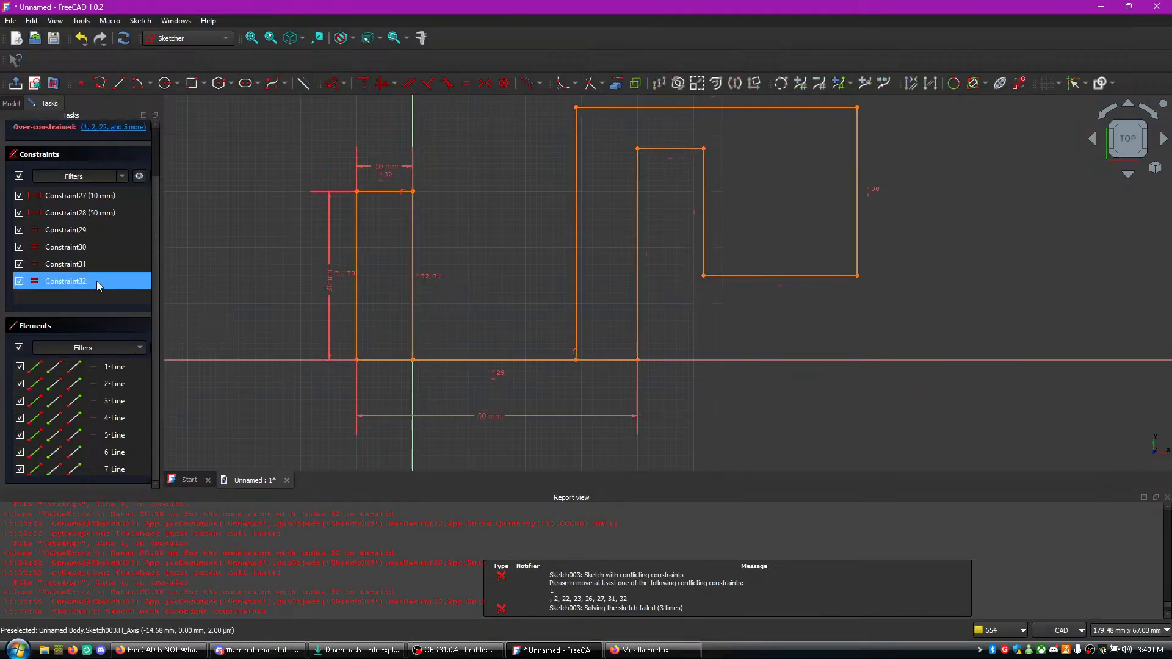
right_click(94, 279)
click(137, 400)
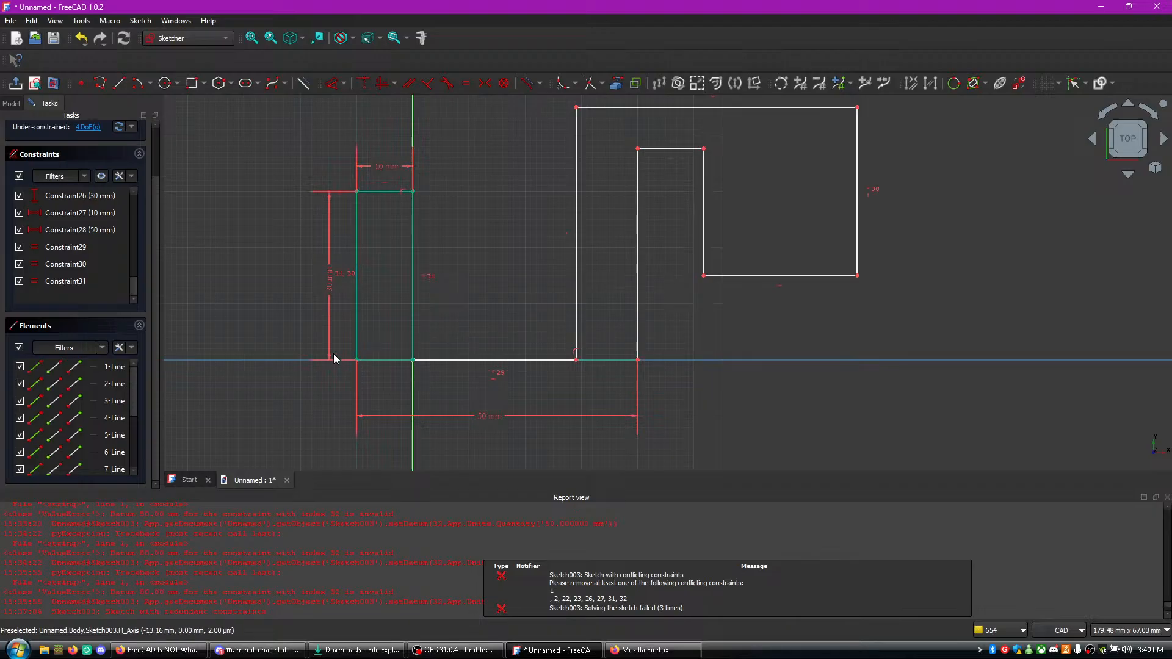
click(81, 39)
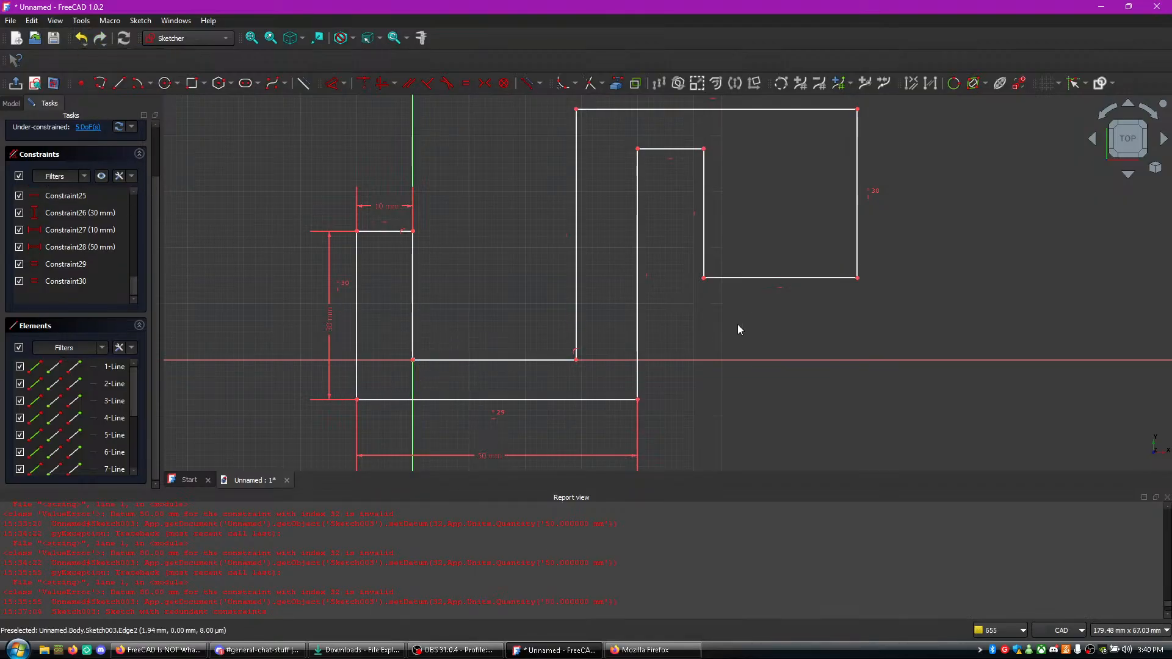
- Narrow the hook's end by moving its inner lower corner outward, and make the two inner horizontal lines equal in length
drag(704, 277, 809, 286)
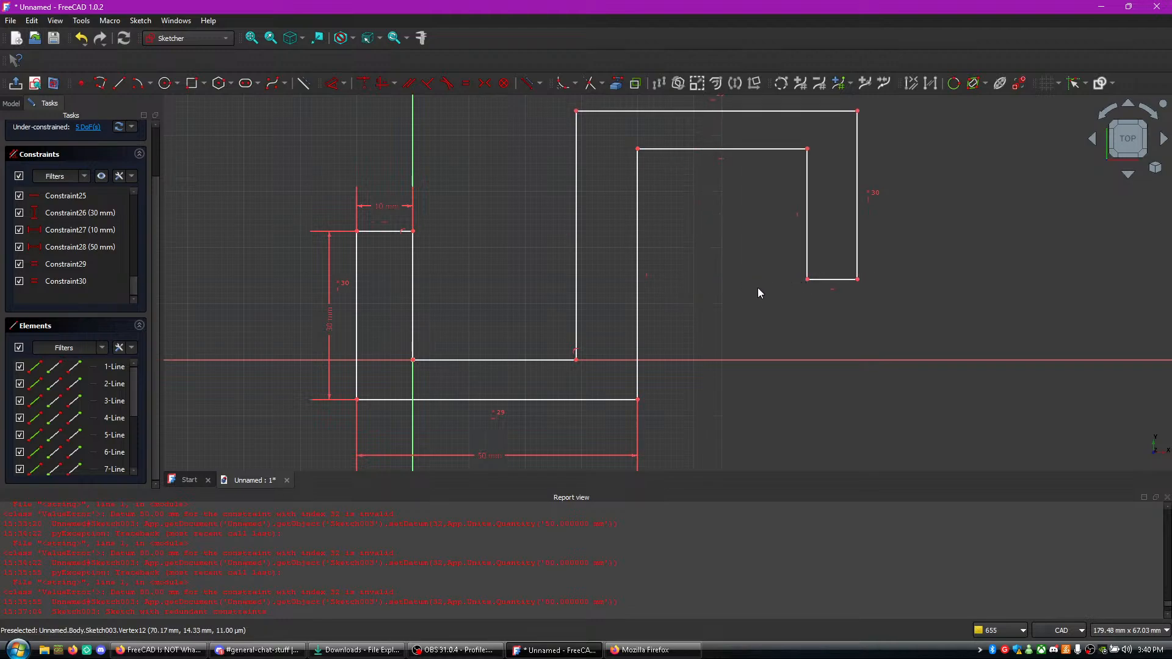
click(504, 360)
click(734, 149)
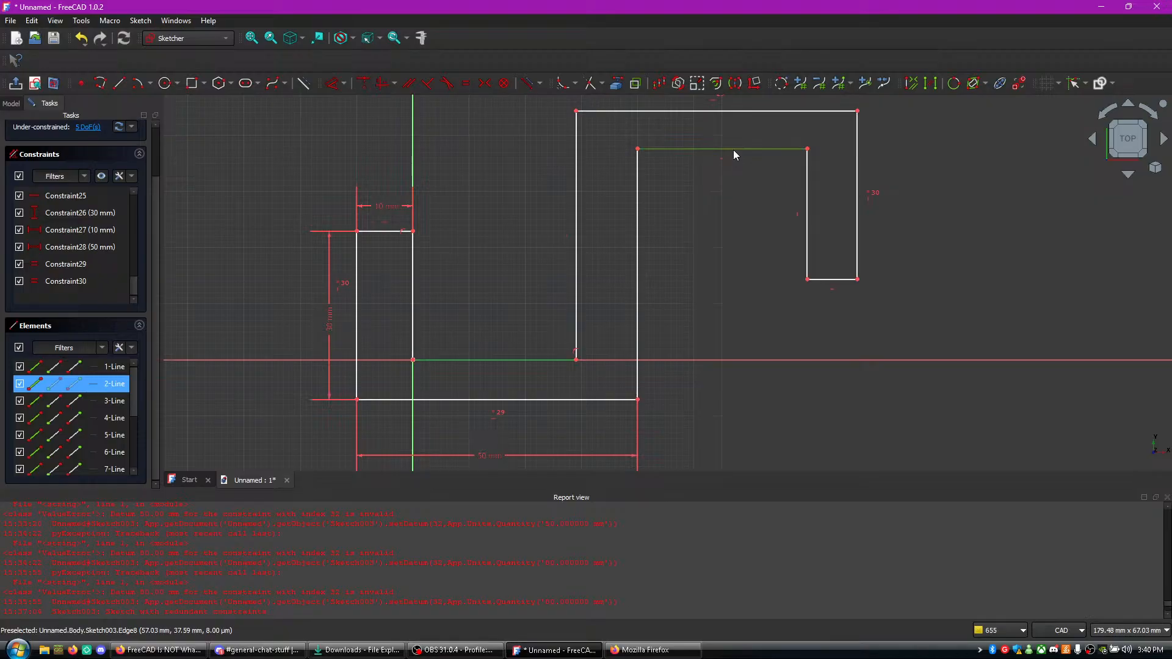
key(e)
- Try to make the hook's lower end line equal to the left arm's top line, and delete the redundant Constraint32
click(822, 279)
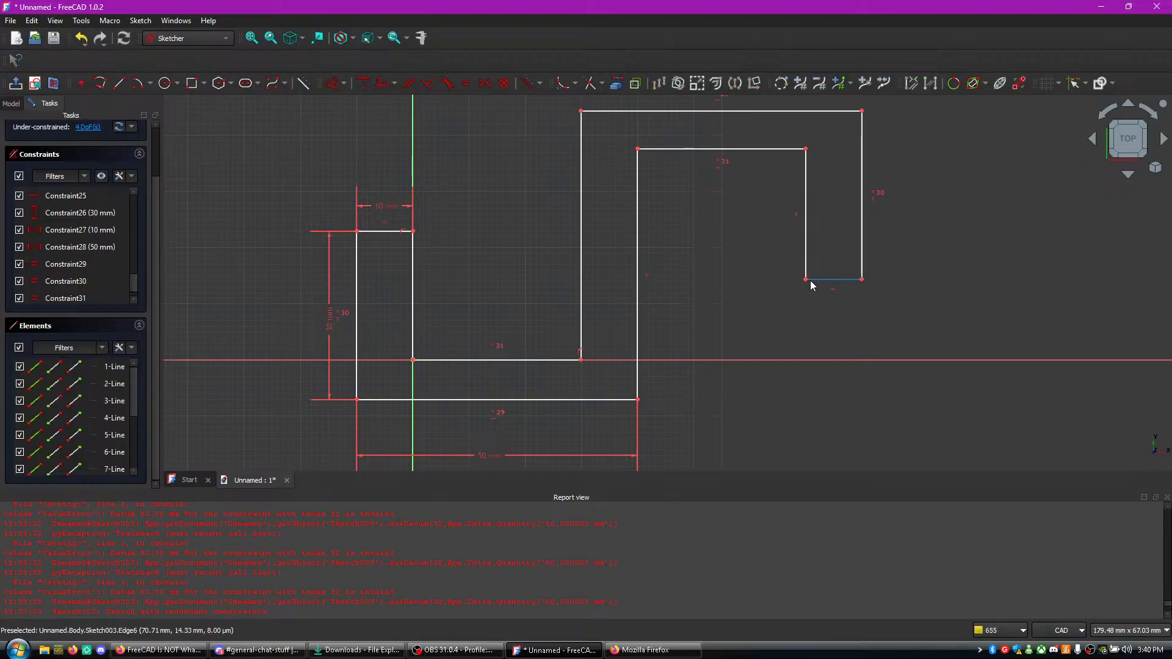
click(394, 231)
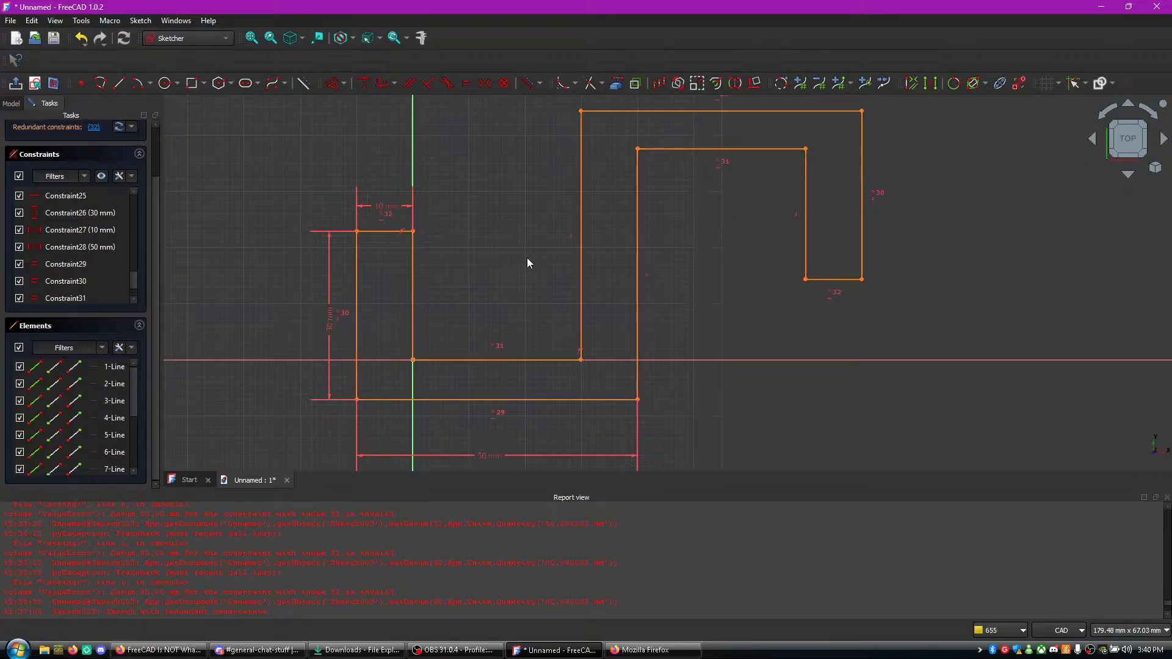
key(e)
click(96, 128)
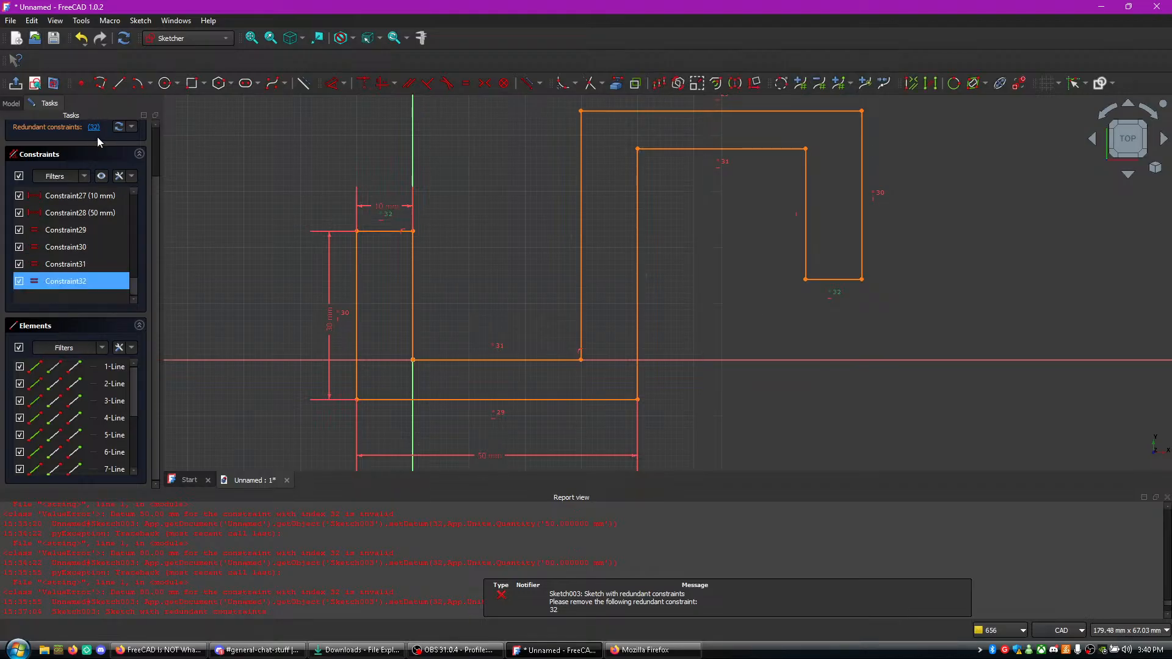
right_click(93, 283)
click(119, 406)
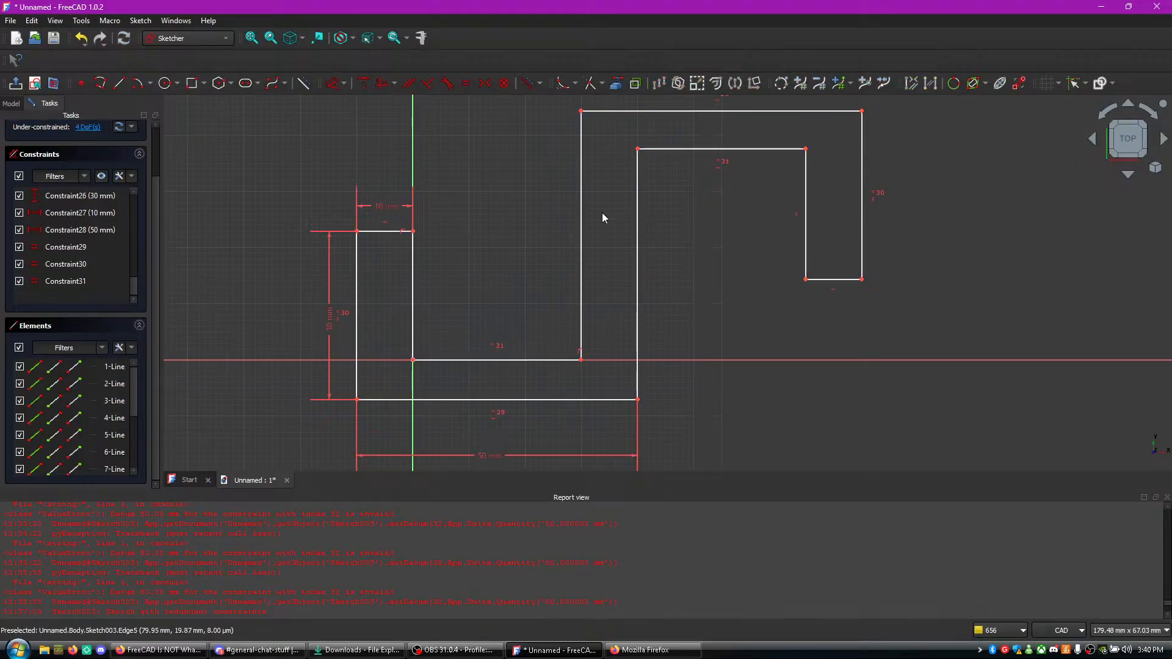
- Shift the hook's outer top corner slightly toward the inner line, and resume the tutorial video in Firefox
mouse_move(581, 111)
mouse_down()
mouse_move(516, 164)
mouse_move(543, 133)
mouse_move(606, 129)
mouse_move(592, 121)
mouse_up()
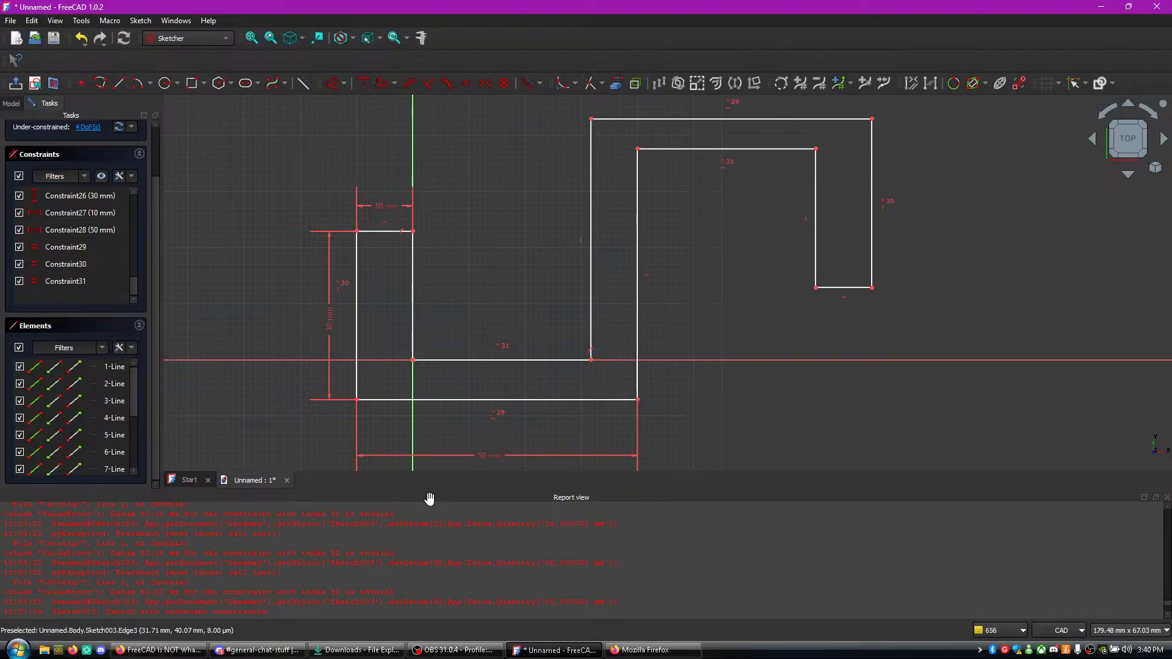
click(263, 650)
click(157, 651)
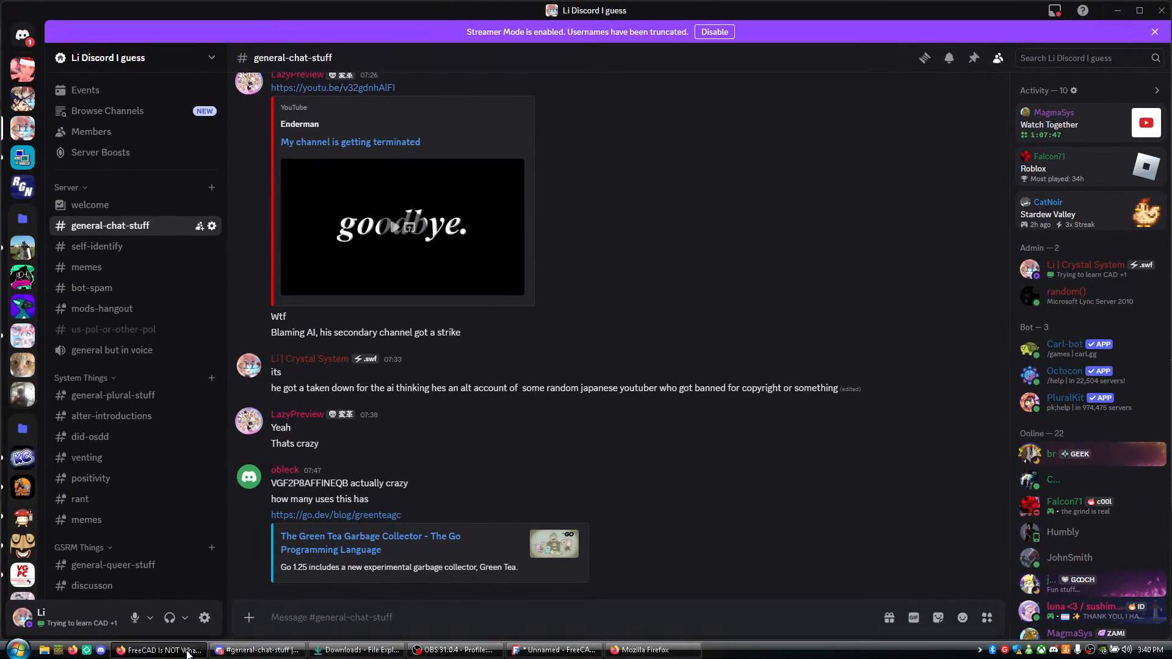
click(420, 416)
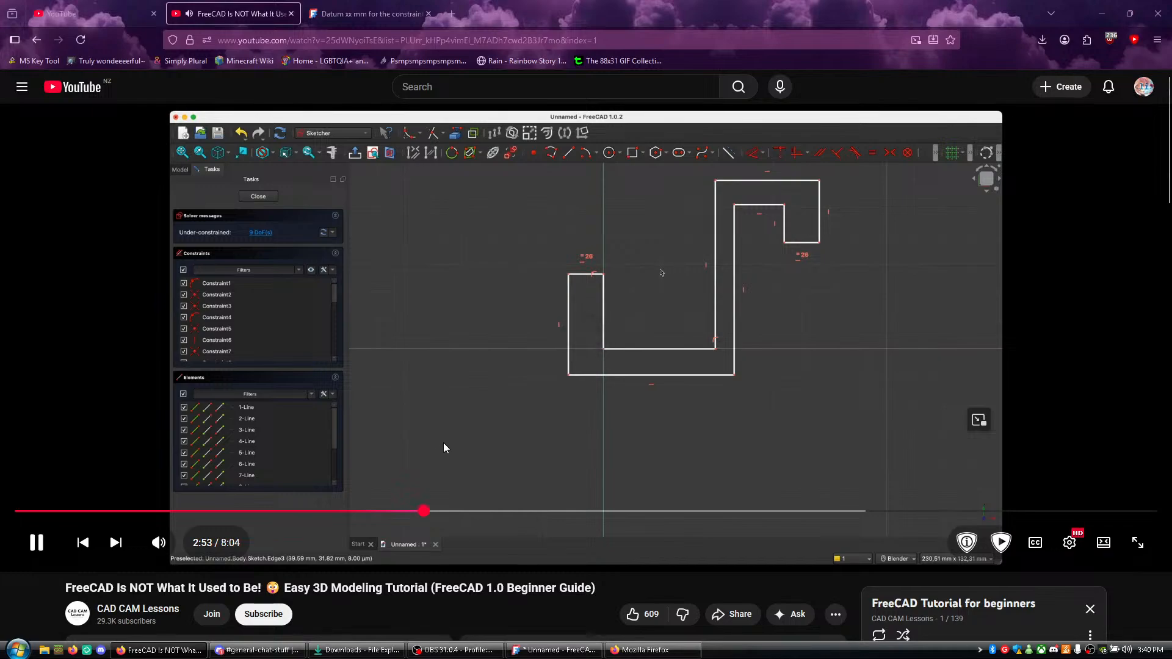
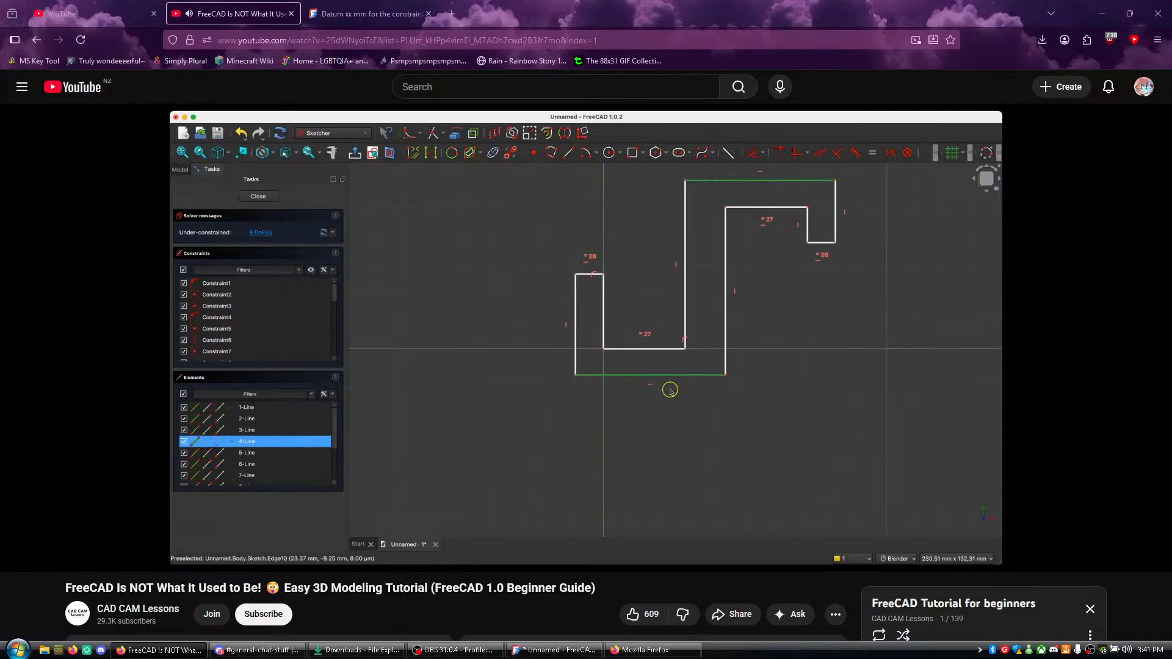
- Pause the tutorial, try to make the profile's long bottom line equal to the hook's top line in FreeCAD, and undo that equality
click(442, 429)
key(alt+Tab)
key(alt+Tab)
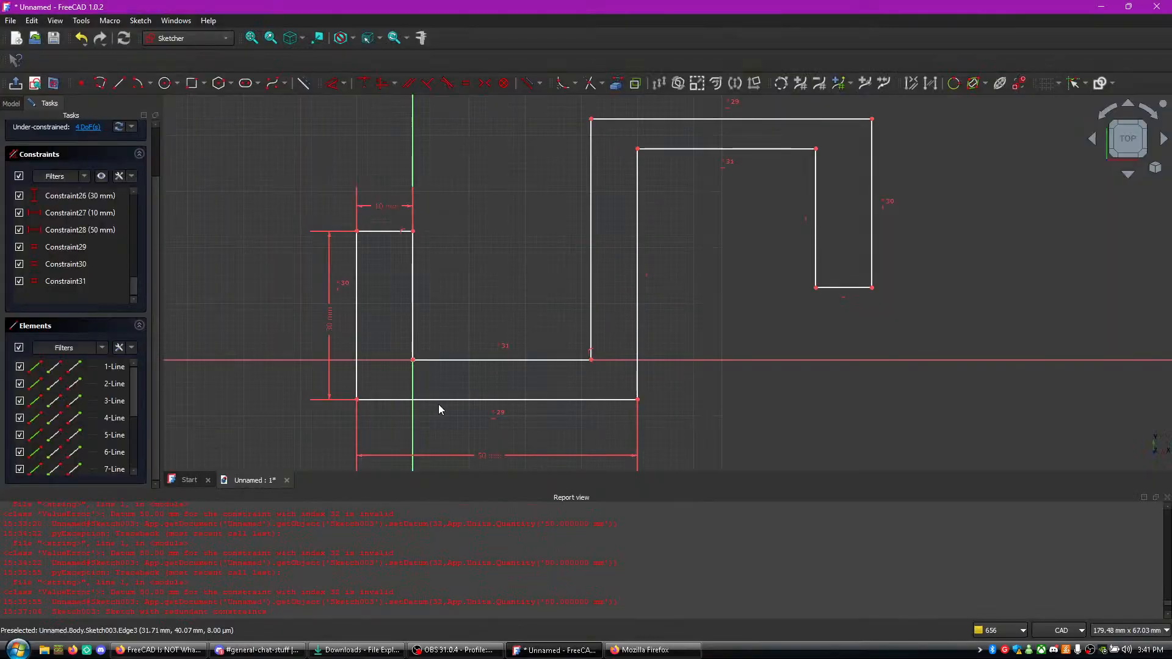
click(441, 400)
click(714, 120)
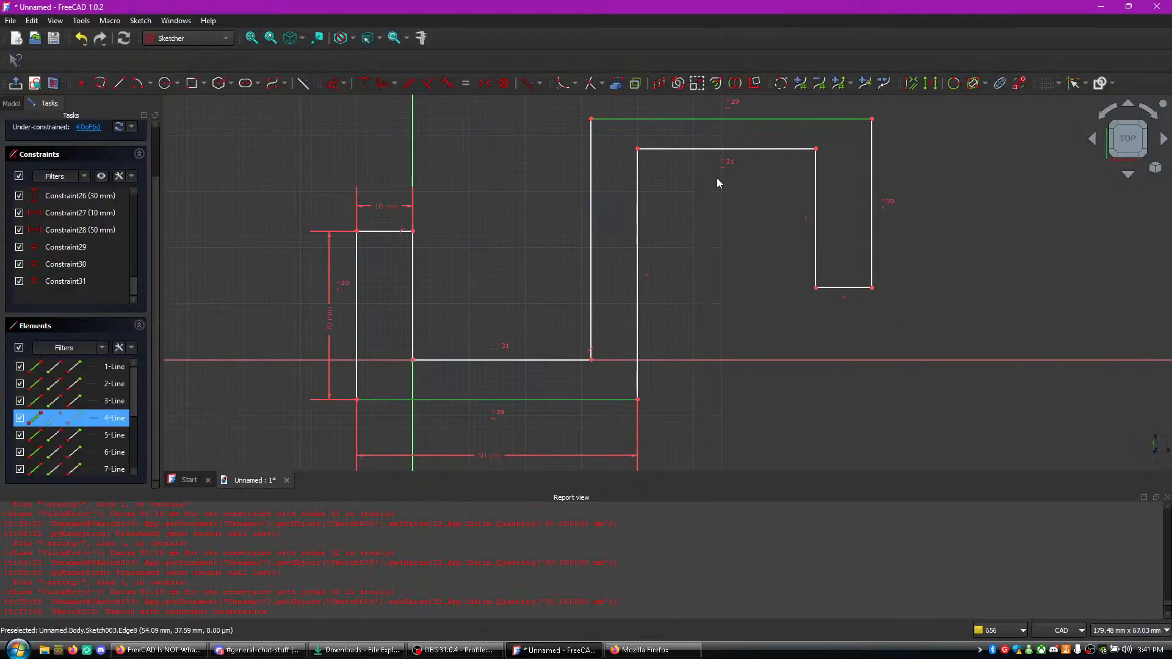
key(e)
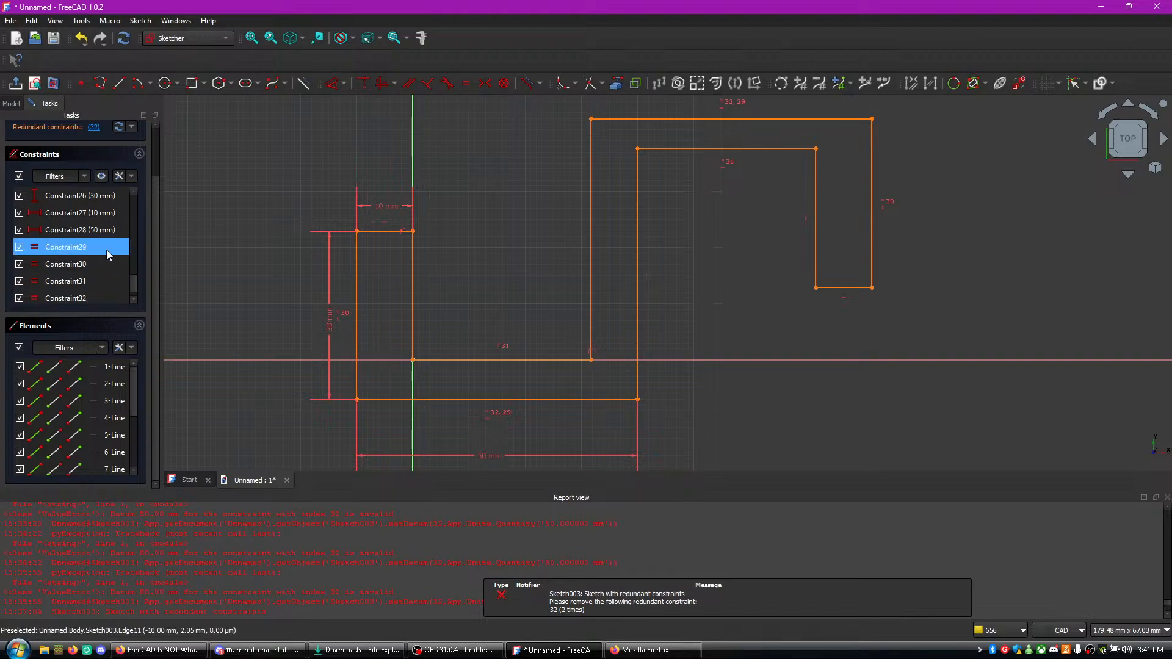
key(ctrl+z)
- Play the tutorial video in Firefox to check the equality on the two outer vertical lines, and pause it
key(alt+Tab)
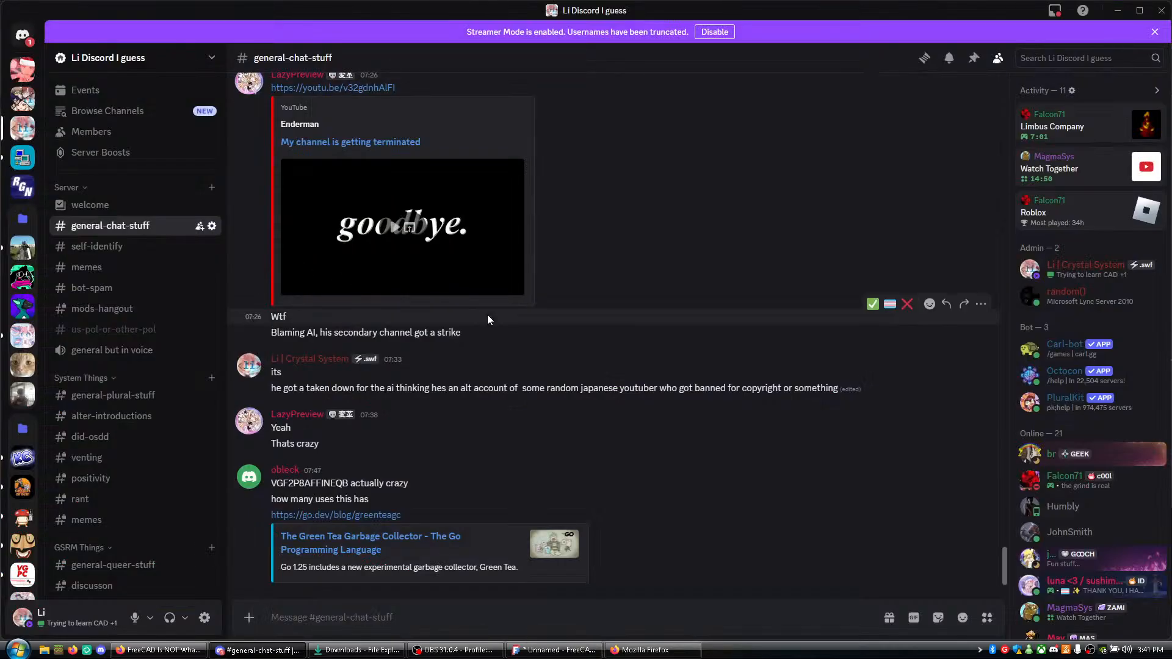
key(alt+Tab)
click(533, 346)
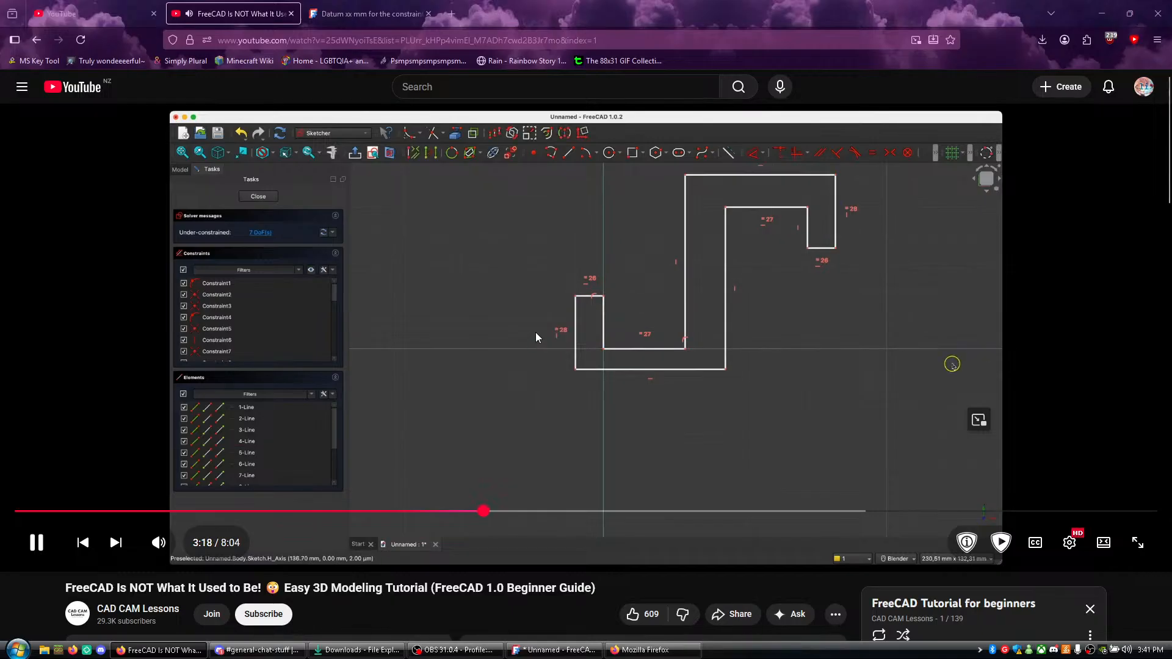
click(576, 312)
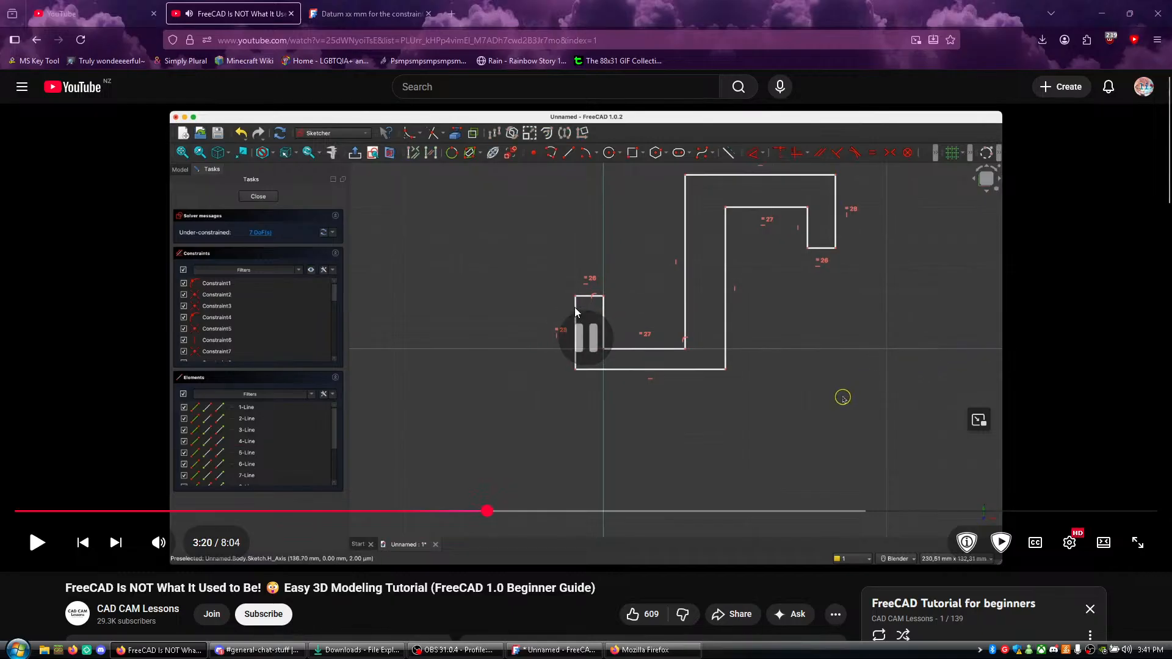
- In FreeCAD, try to make the left arm's outer vertical line equal to the hook's outer vertical line, and undo that equality
key(alt+Tab)
click(356, 326)
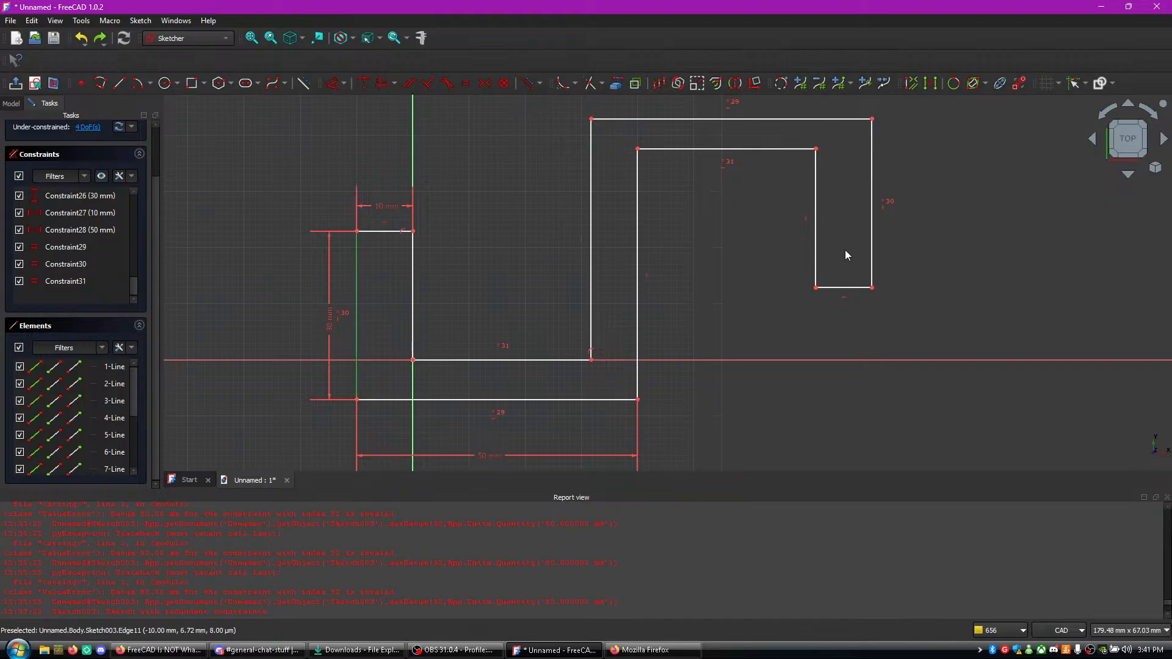
click(872, 239)
key(e)
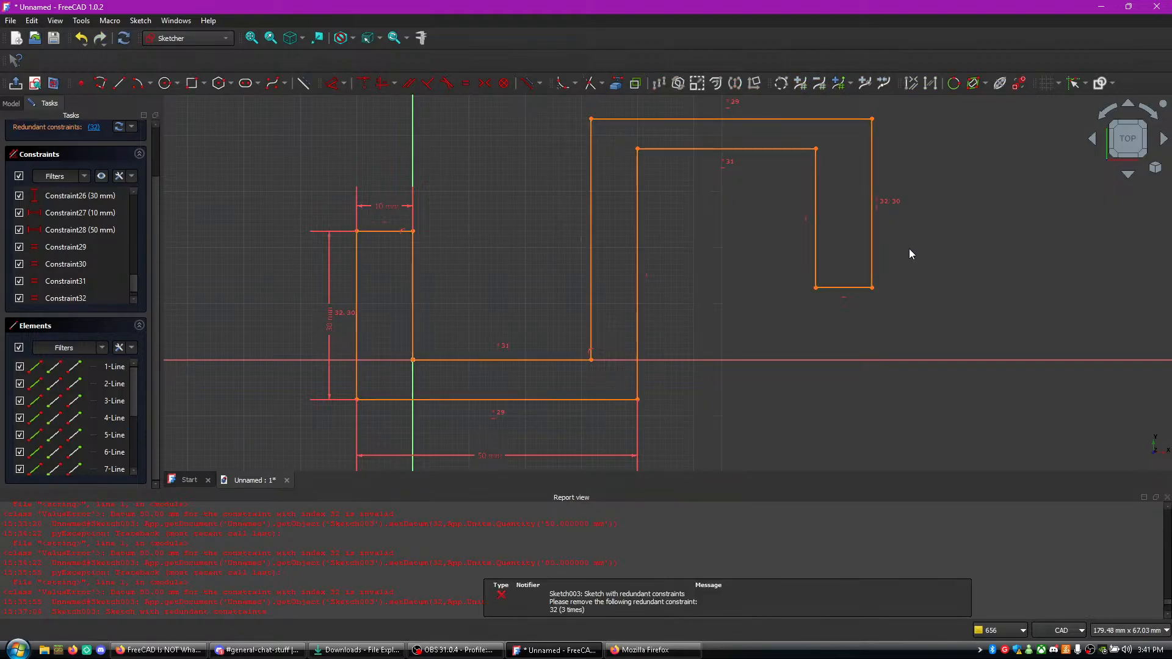
key(ctrl+z)
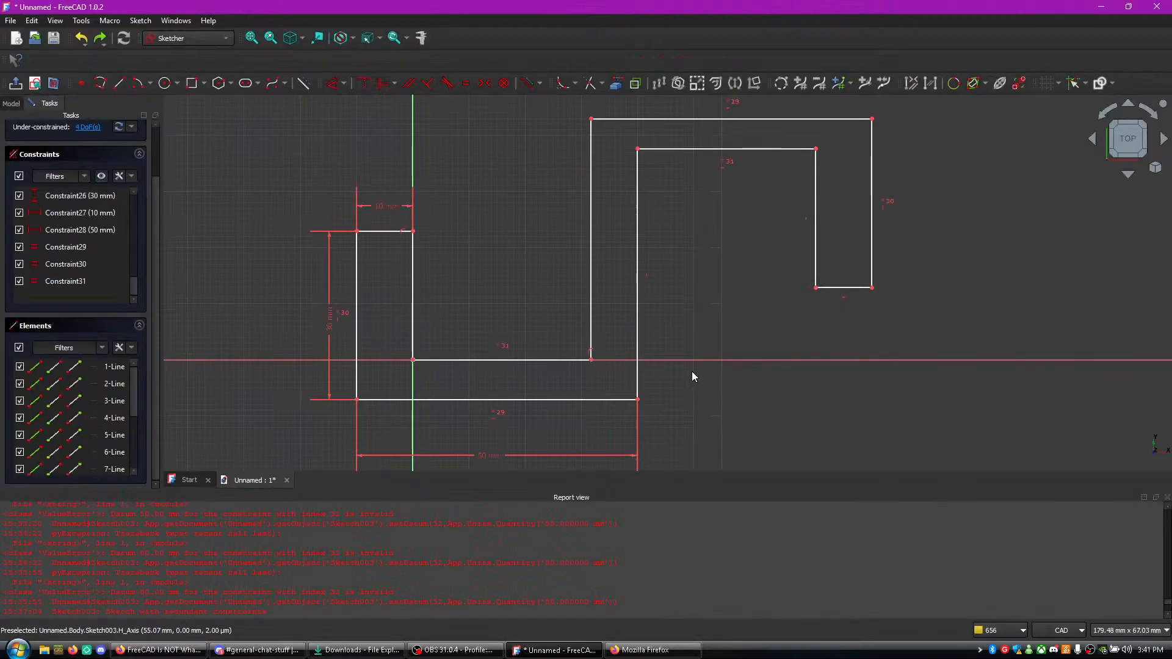
- Play the tutorial video in Firefox through its 30 mm and 10 mm dimensions, comparing them with the FreeCAD sketch
click(669, 361)
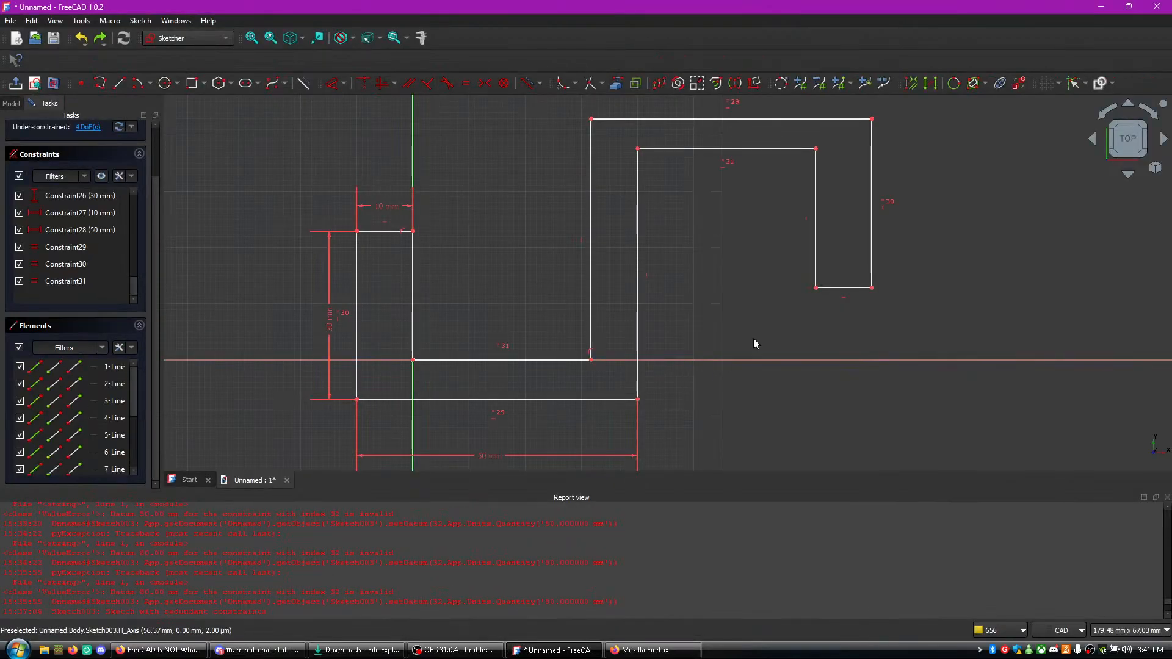
key(alt+Tab)
click(482, 321)
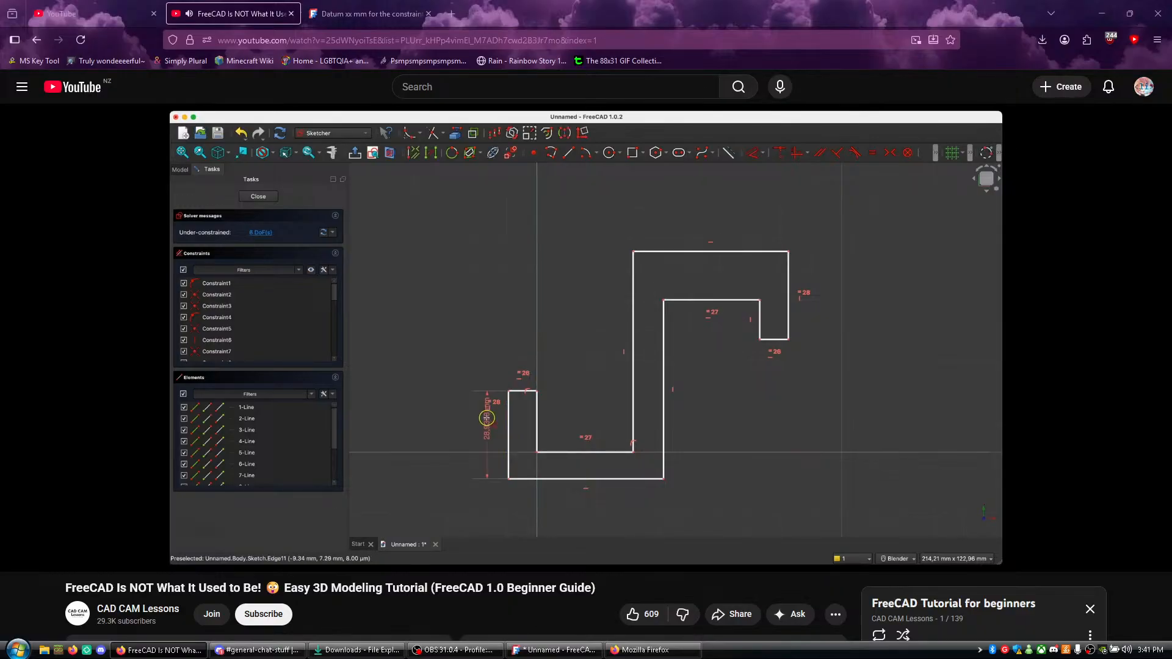
click(617, 317)
click(560, 649)
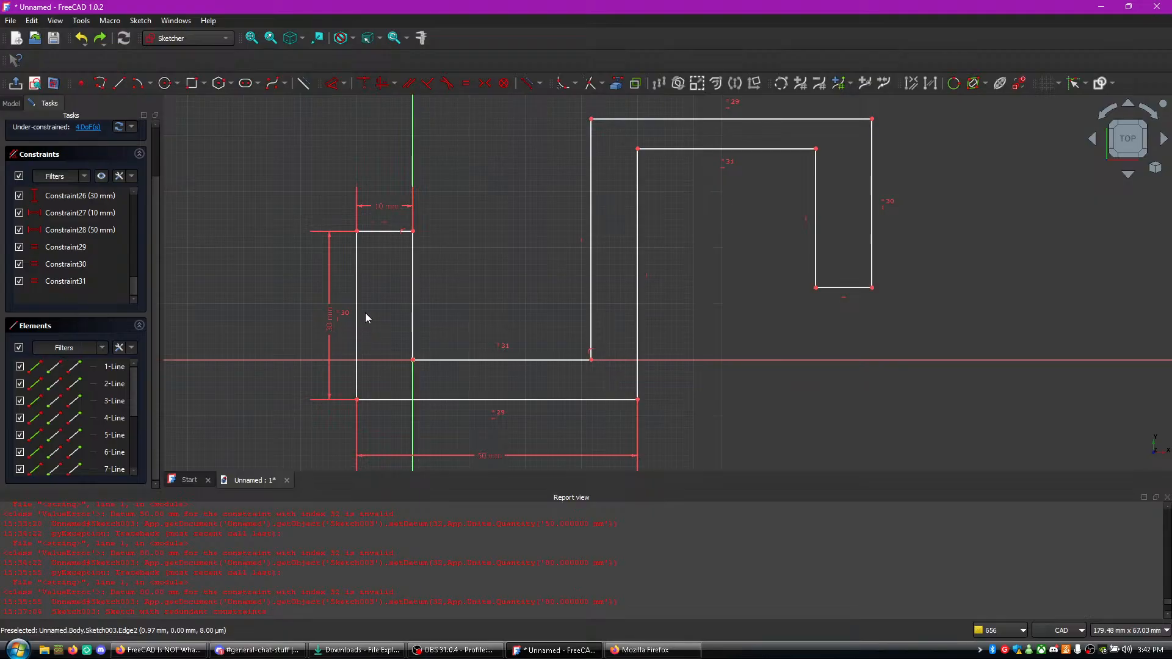
key(alt+Tab)
click(429, 303)
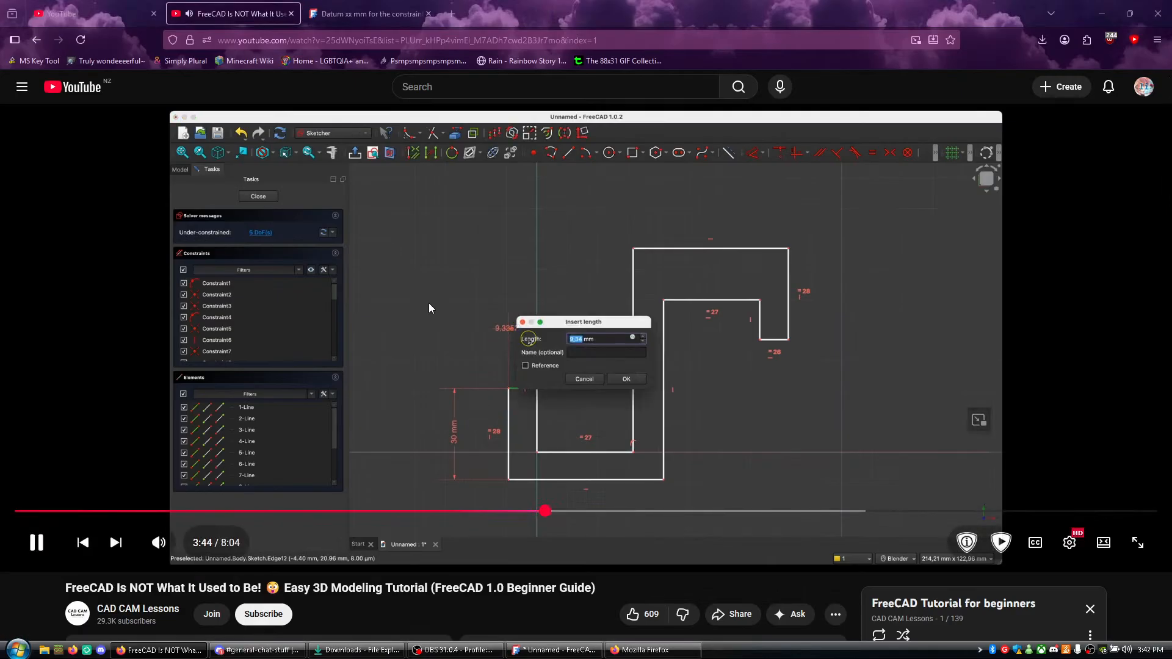
click(474, 285)
key(alt+Tab)
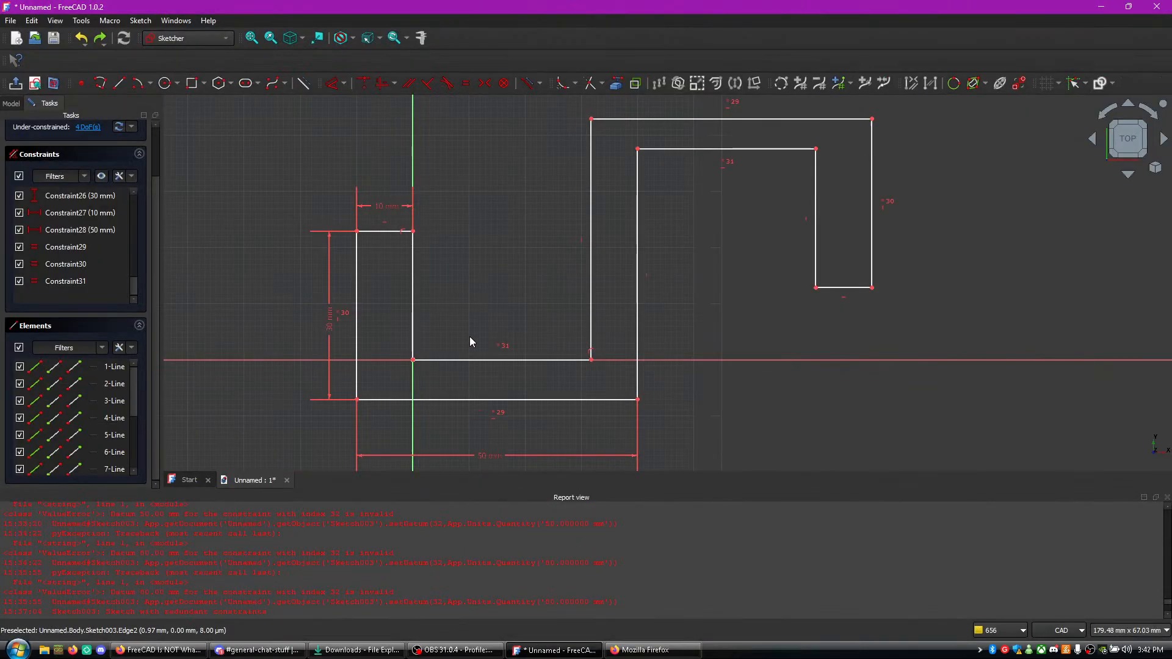
- Check the tutorial video in Firefox for the dimension on the central upright's left vertical line, pausing at its length entry
middle_drag(725, 411, 721, 328)
scroll(685, 359, up, 1)
key(alt+Tab)
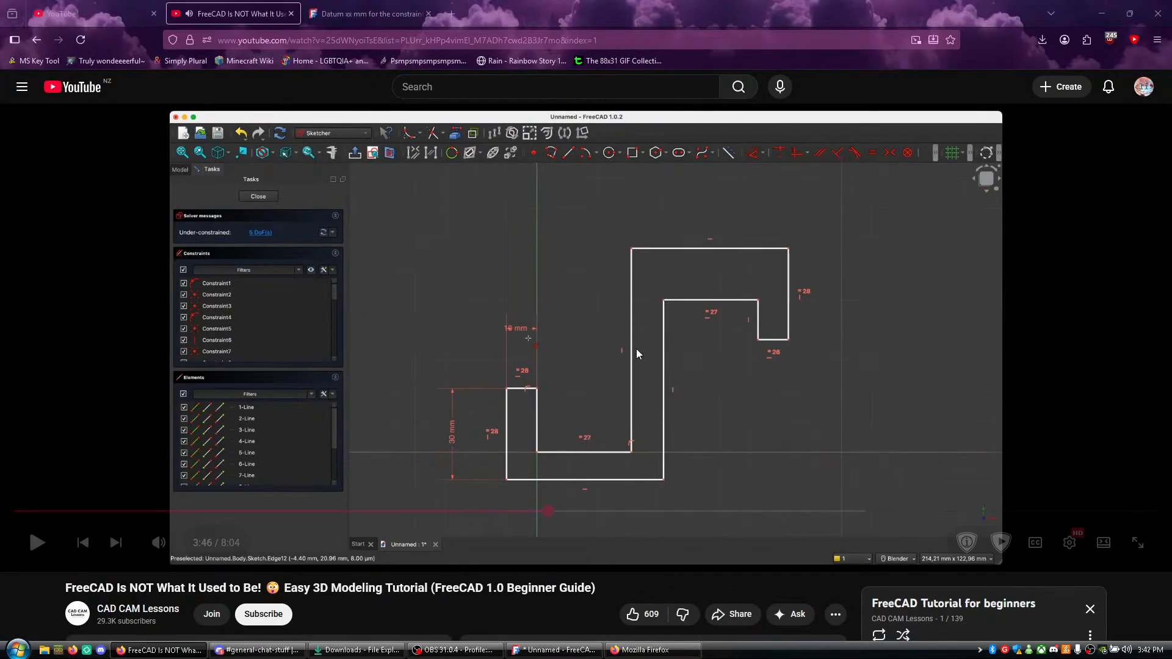
click(572, 322)
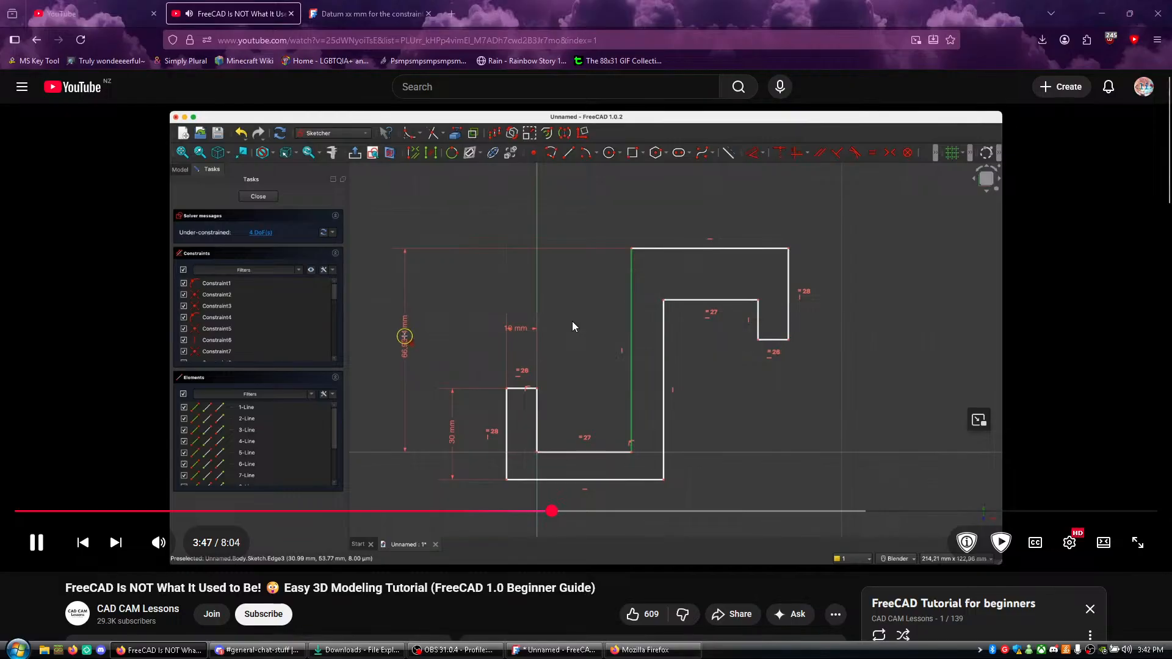
click(589, 303)
click(589, 304)
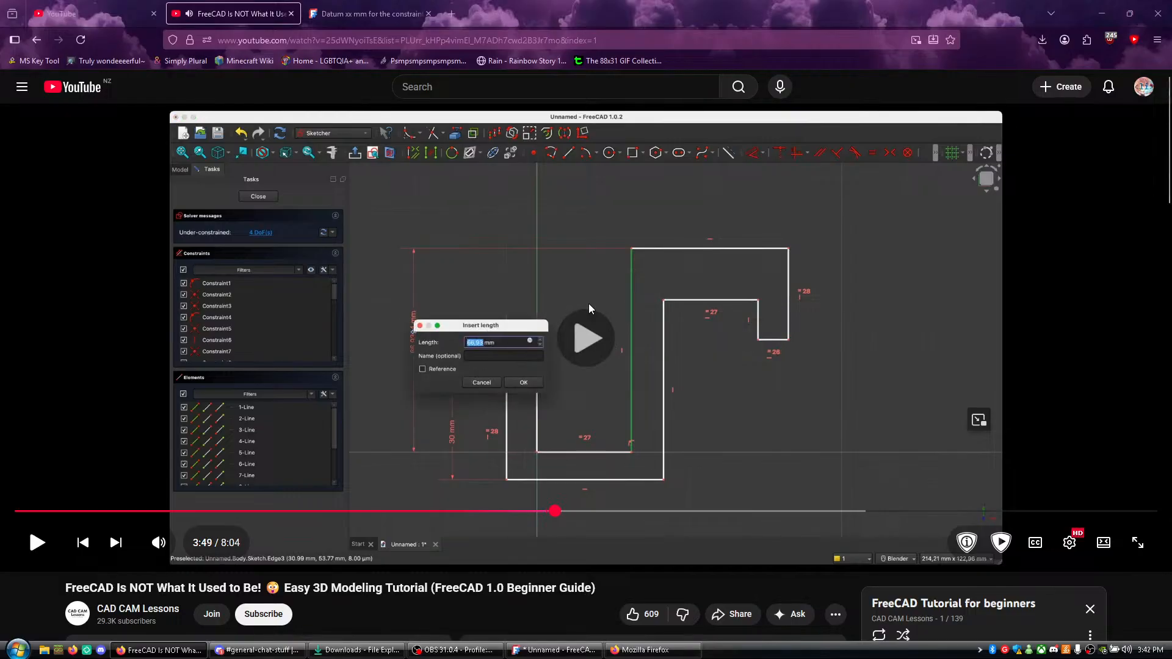
- In FreeCAD, dimension the central upright's left vertical line to 60 mm
key(alt+Tab)
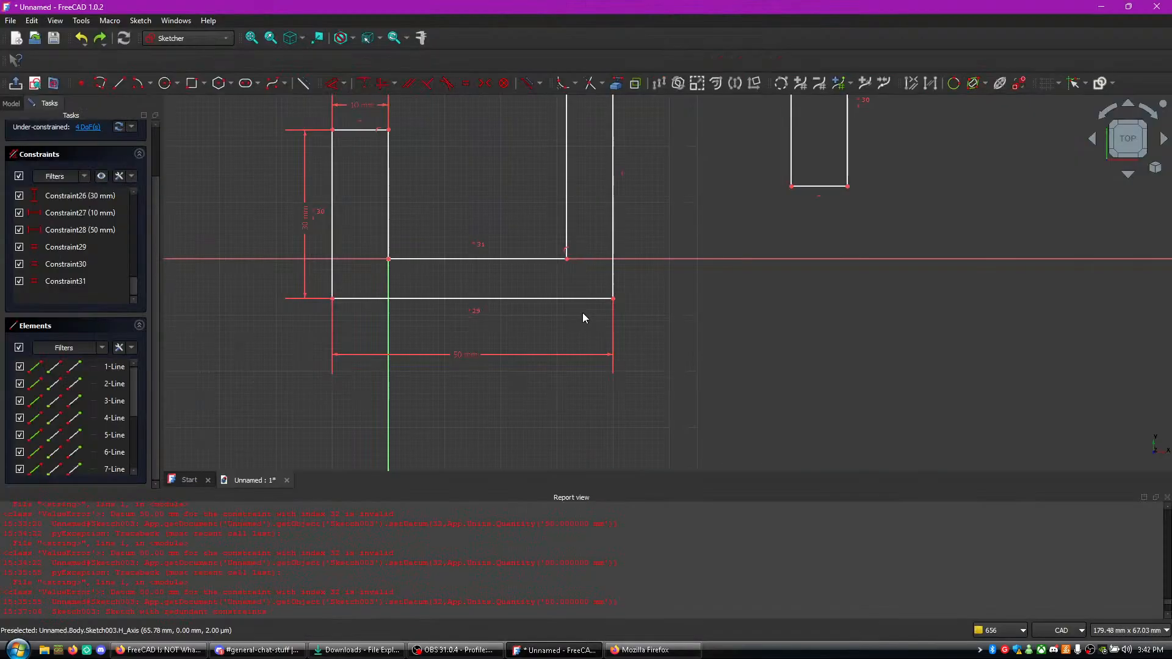
click(569, 191)
key(d)
click(359, 175)
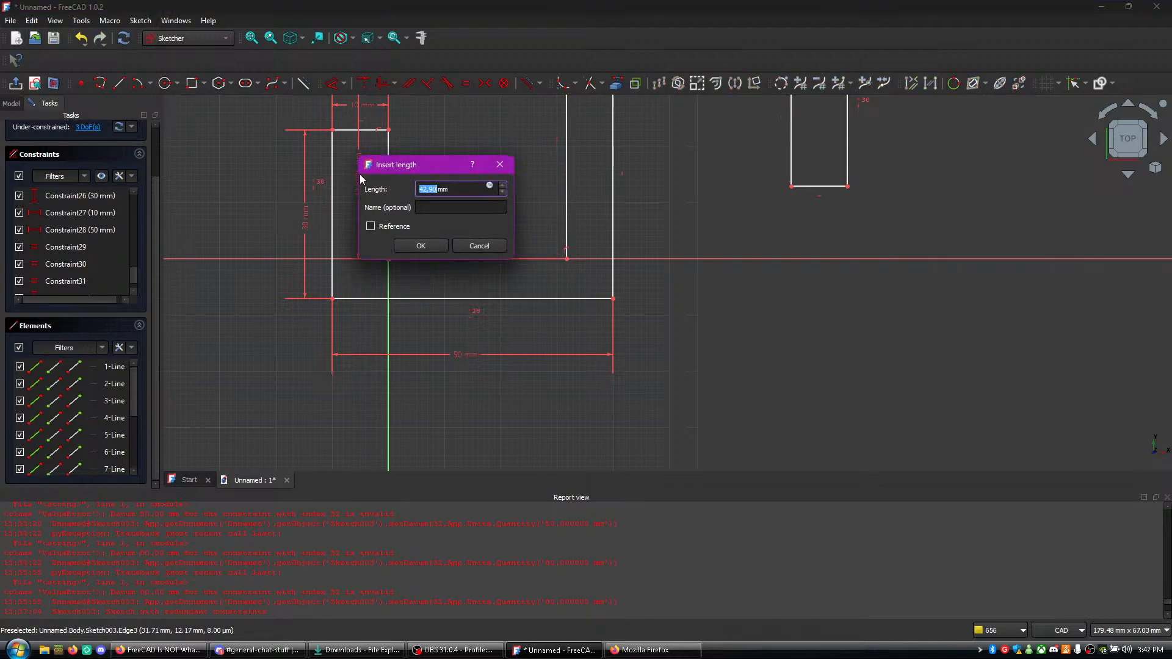
text(60)
key(Return)
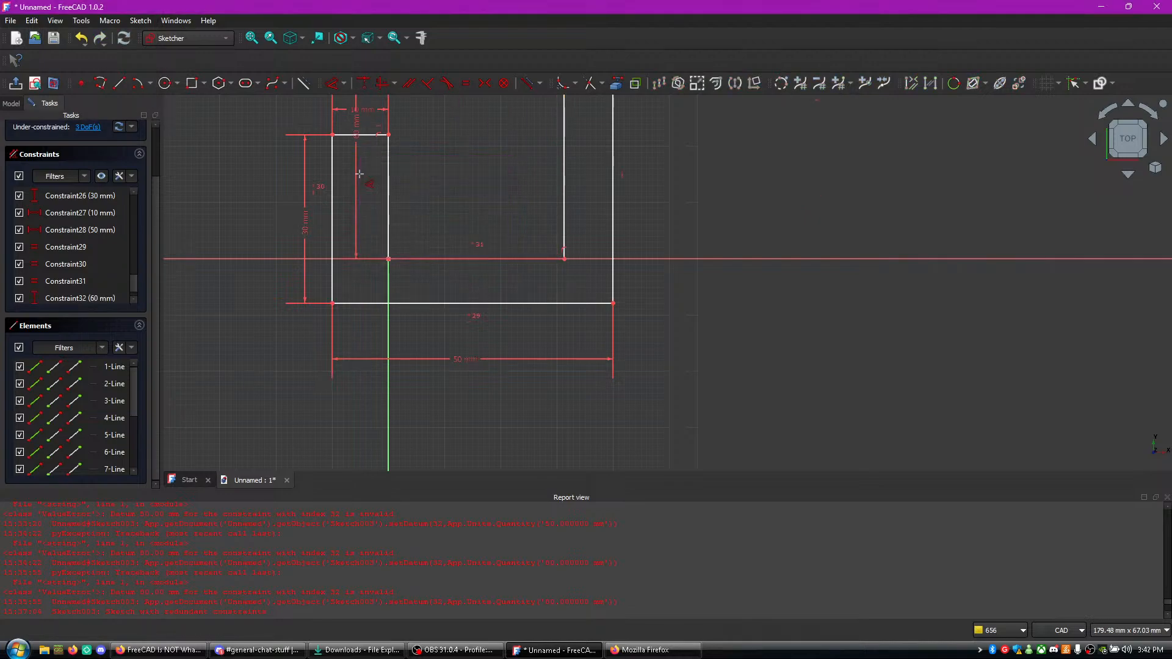
- Watch the tutorial video in Firefox for the 50 mm dimension on the bottom line, and compare it with the FreeCAD sketch
middle_drag(398, 197, 465, 329)
mouse_move(471, 263)
middle_down()
mouse_move(471, 328)
mouse_move(476, 275)
middle_up()
key(alt+Tab)
click(472, 295)
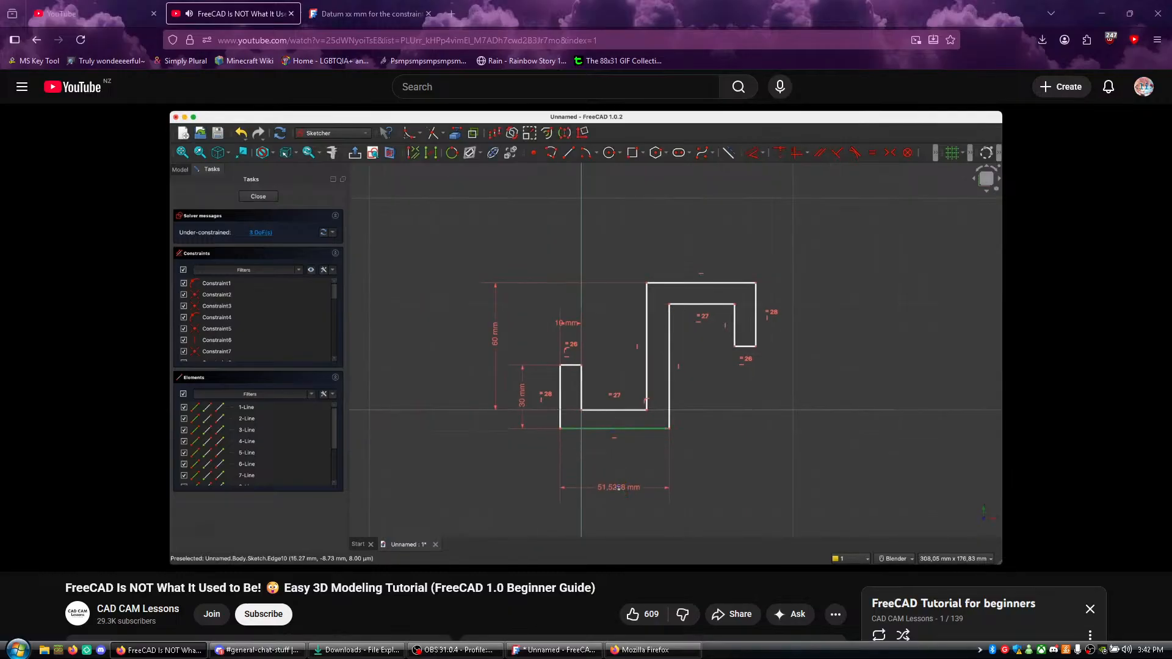
middle_click(588, 311)
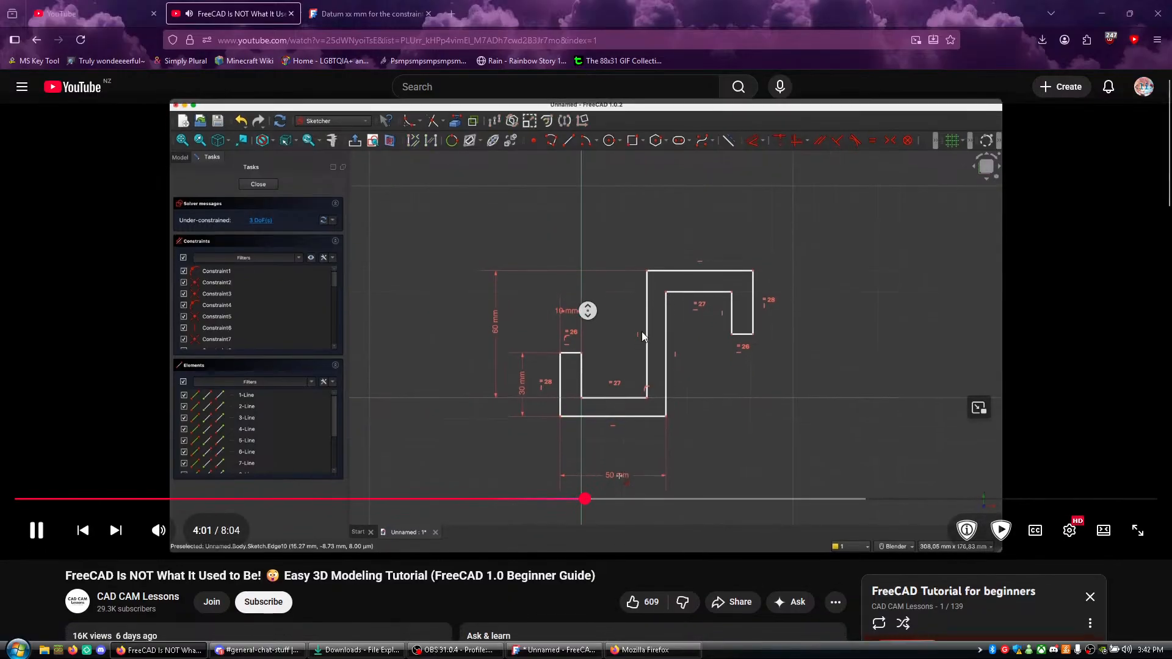
click(632, 326)
key(alt+Tab)
scroll(623, 312, down, 2)
mouse_move(678, 386)
middle_down()
mouse_move(676, 352)
mouse_move(649, 389)
middle_up()
scroll(649, 389, up, 2)
- Play the tutorial video in Firefox through the 30 mm dimension on the lower inner horizontal line, and pause it
key(alt+Tab)
click(682, 386)
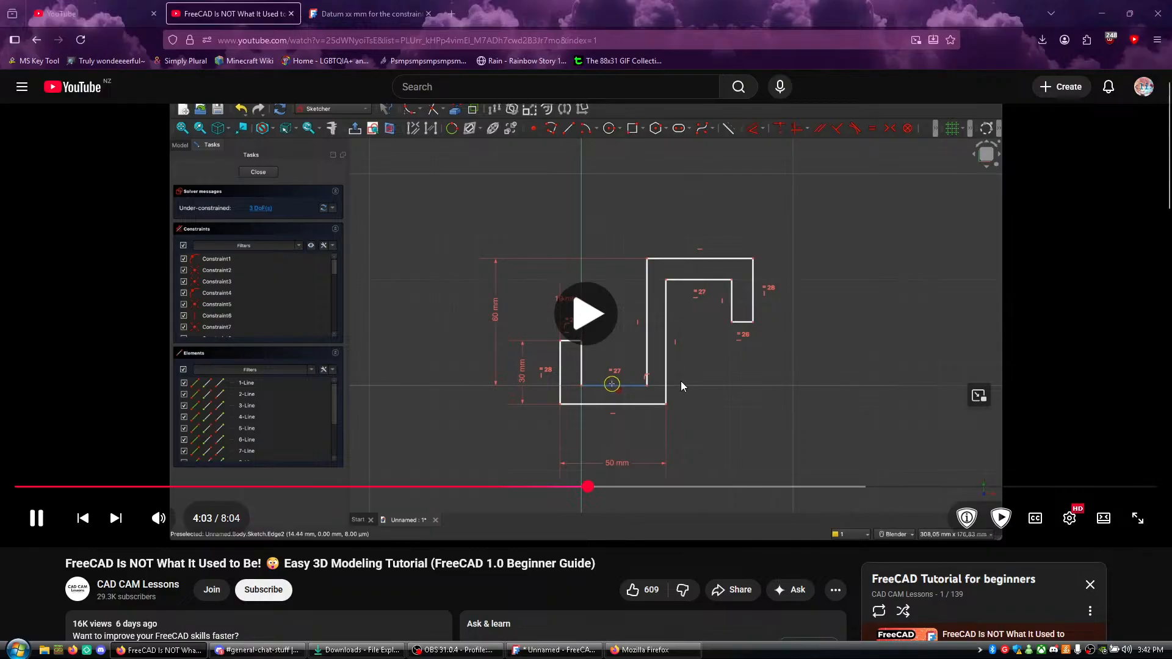
click(683, 379)
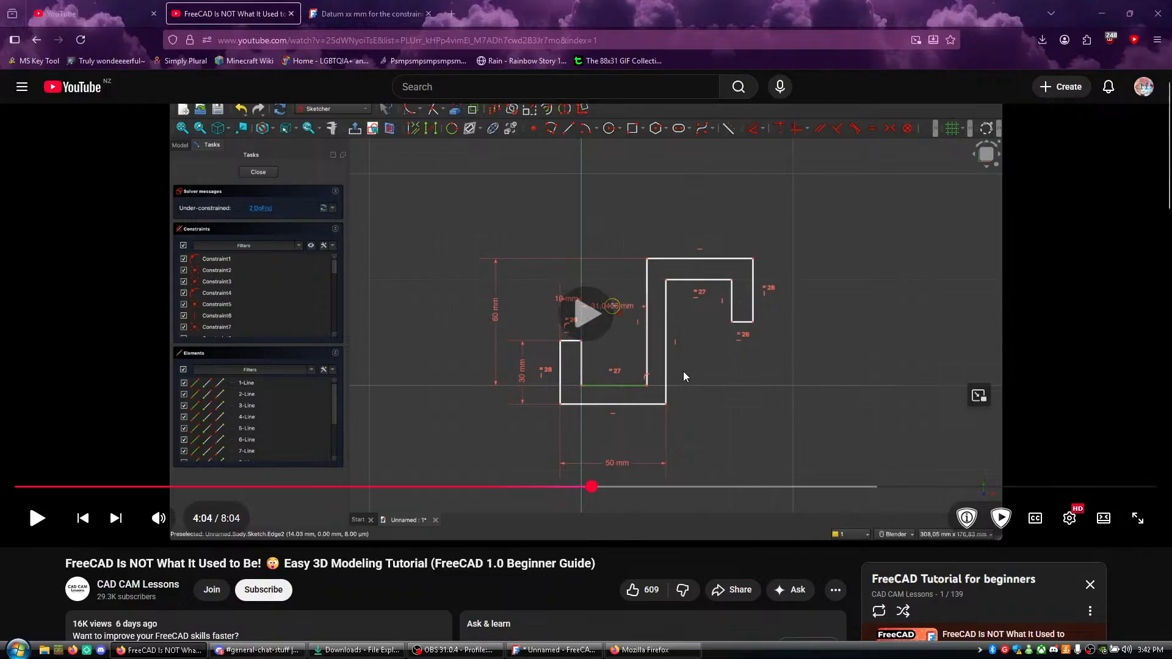
click(662, 425)
click(629, 417)
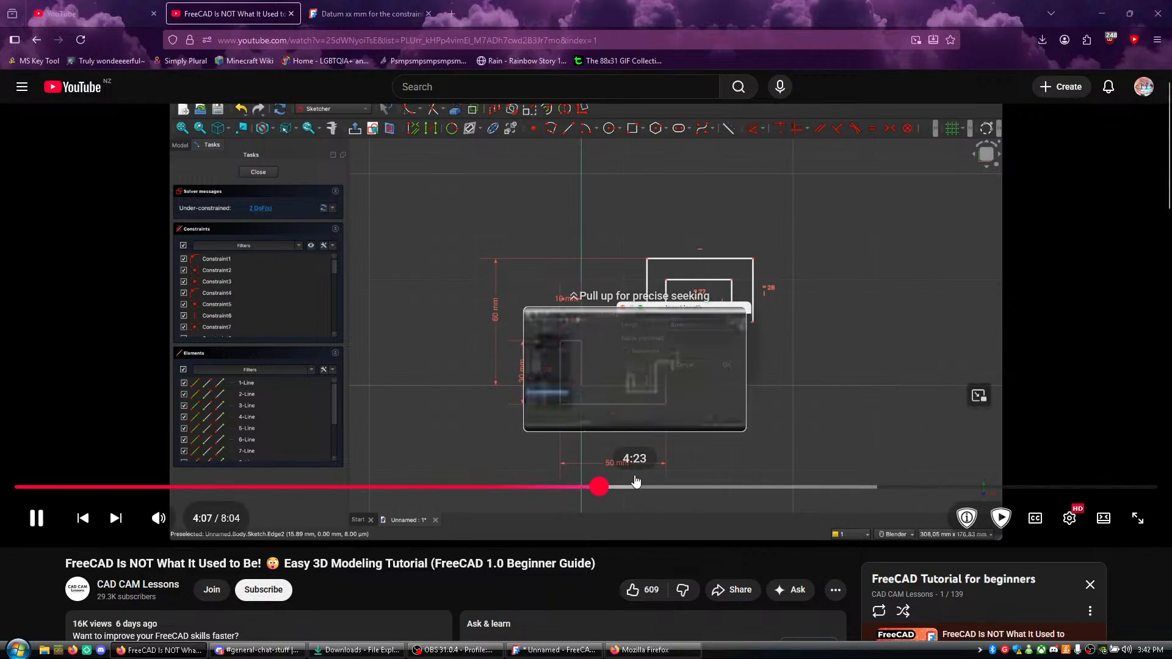
click(612, 408)
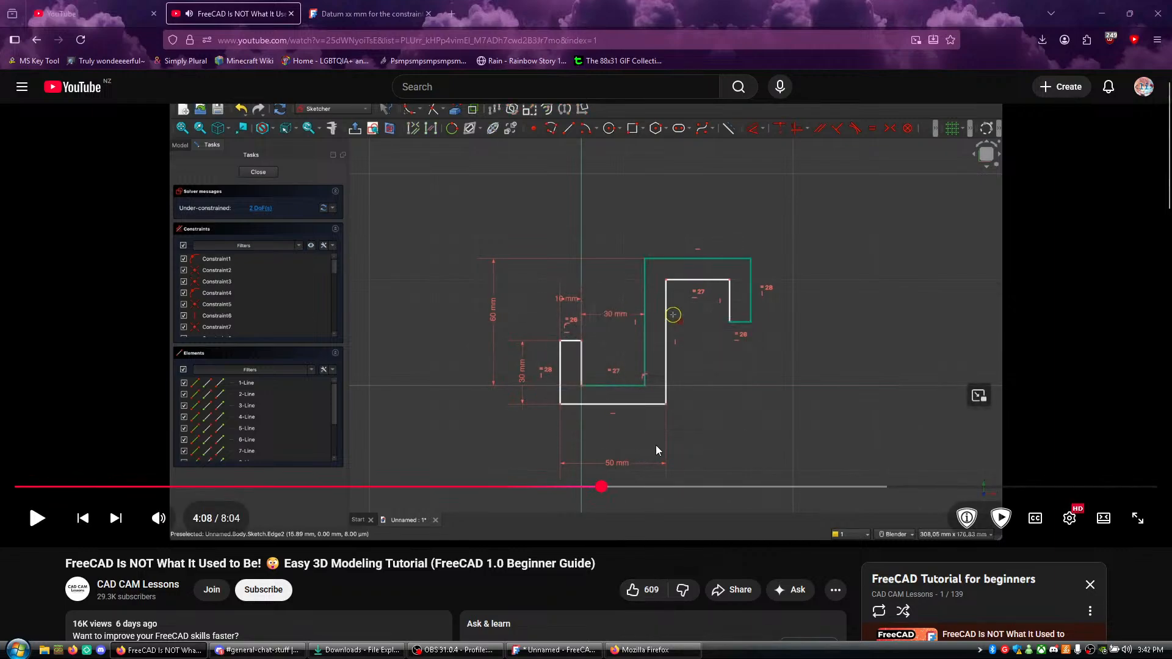
- In FreeCAD, dimension the lower inner horizontal line to 30 mm
key(alt+Tab)
scroll(581, 380, down, 1)
mouse_move(704, 436)
middle_down()
mouse_move(693, 346)
mouse_move(699, 384)
middle_up()
scroll(472, 400, up, 3)
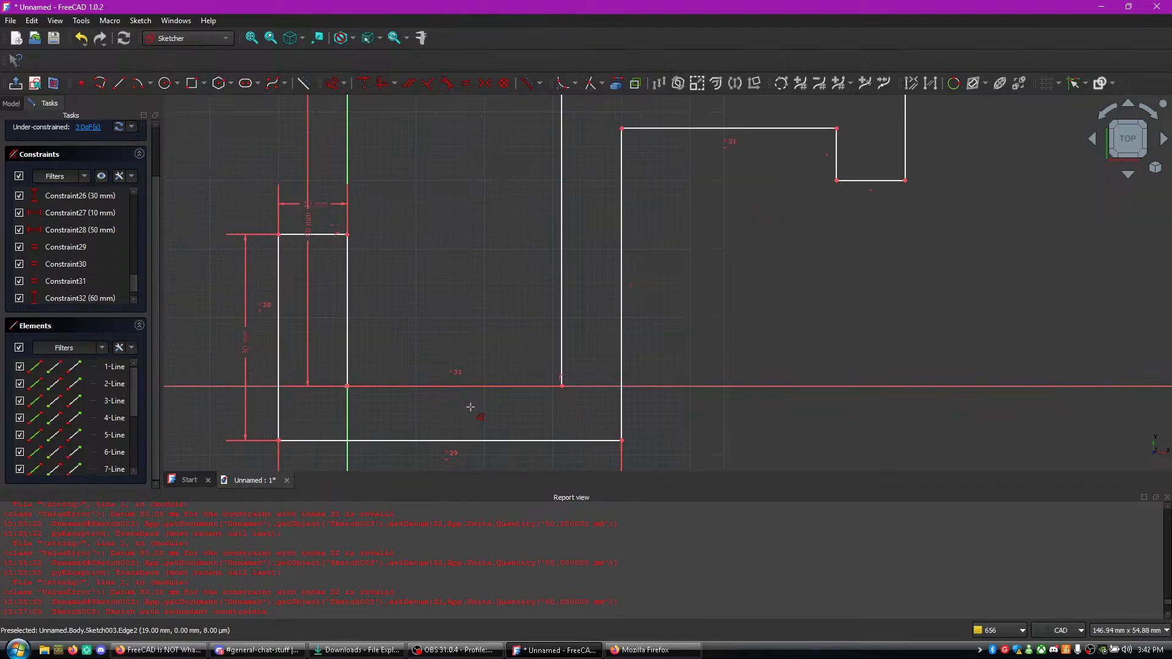
click(427, 381)
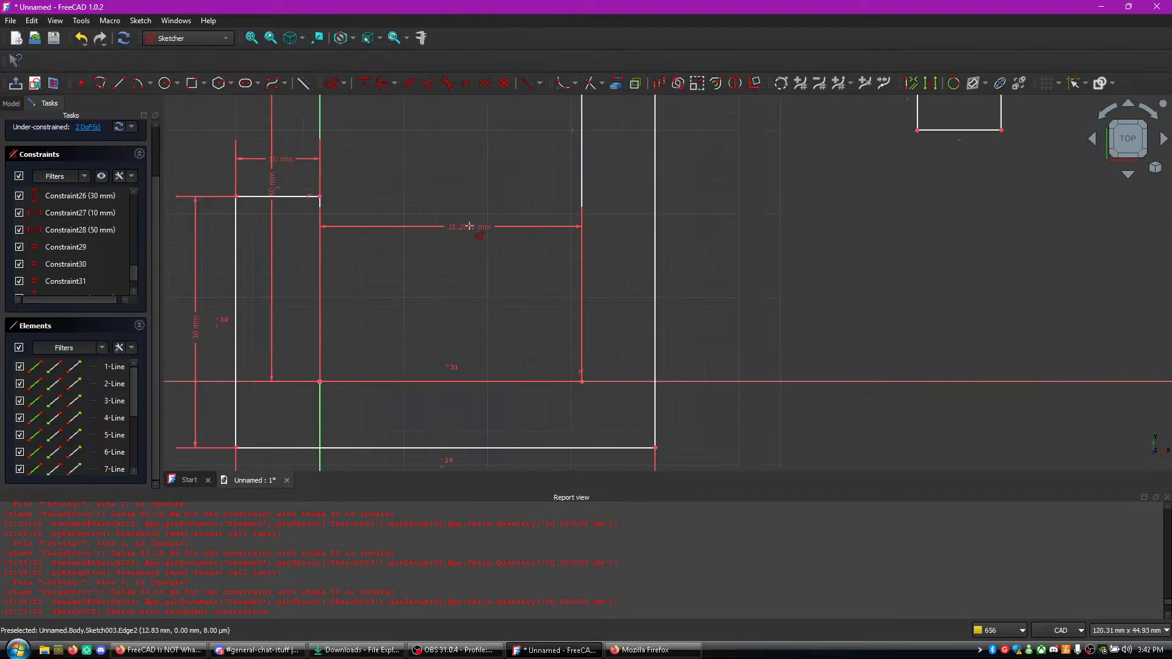
click(468, 198)
text(30)
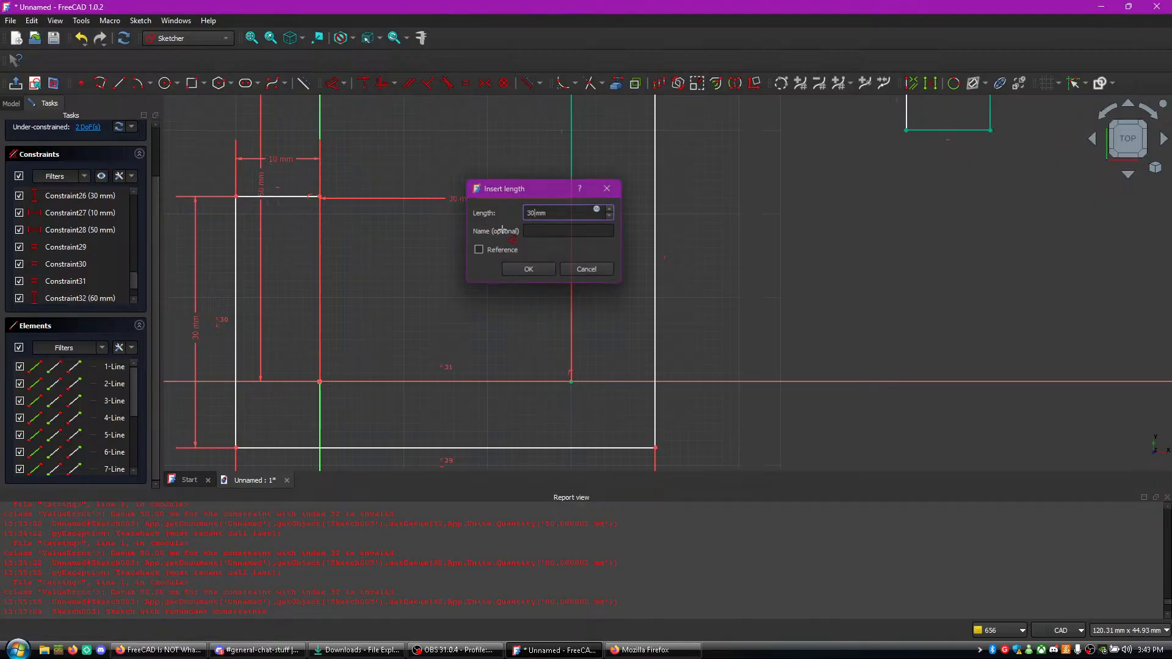
key(Return)
- Try to add a second 60 mm dimension to the central upright's left line, and undo it together with the 30 mm dimension
middle_drag(854, 320, 877, 320)
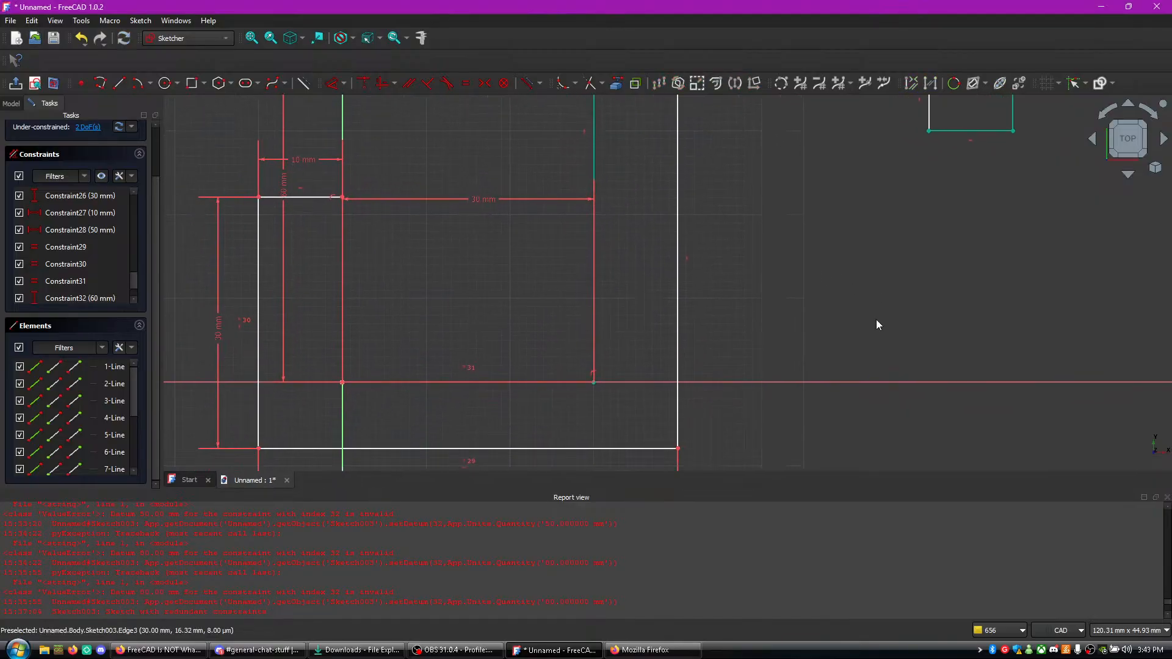
scroll(822, 311, down, 2)
scroll(823, 326, up, 2)
scroll(817, 299, down, 1)
middle_drag(812, 287, 822, 444)
key(d)
click(645, 256)
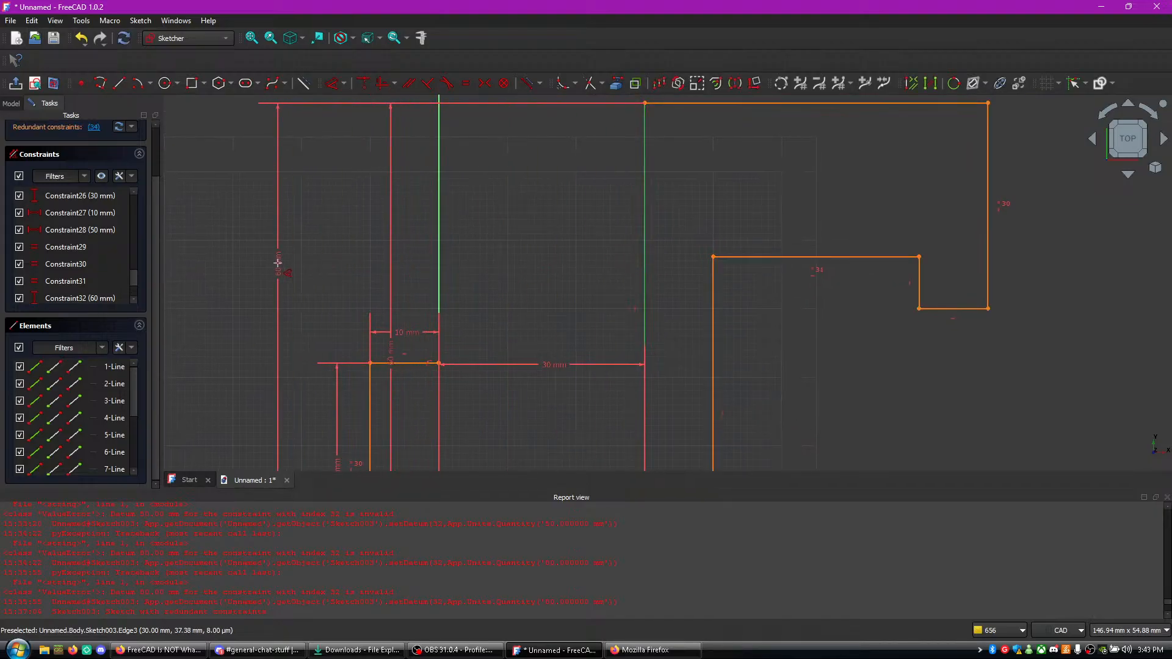
click(251, 268)
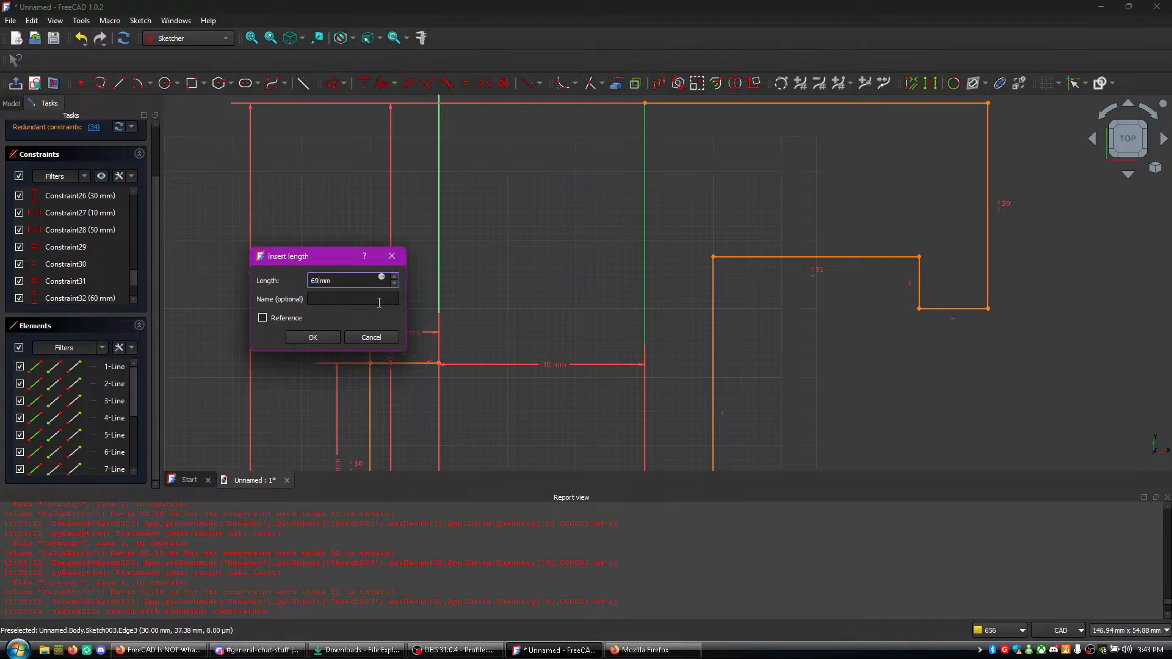
key(Return)
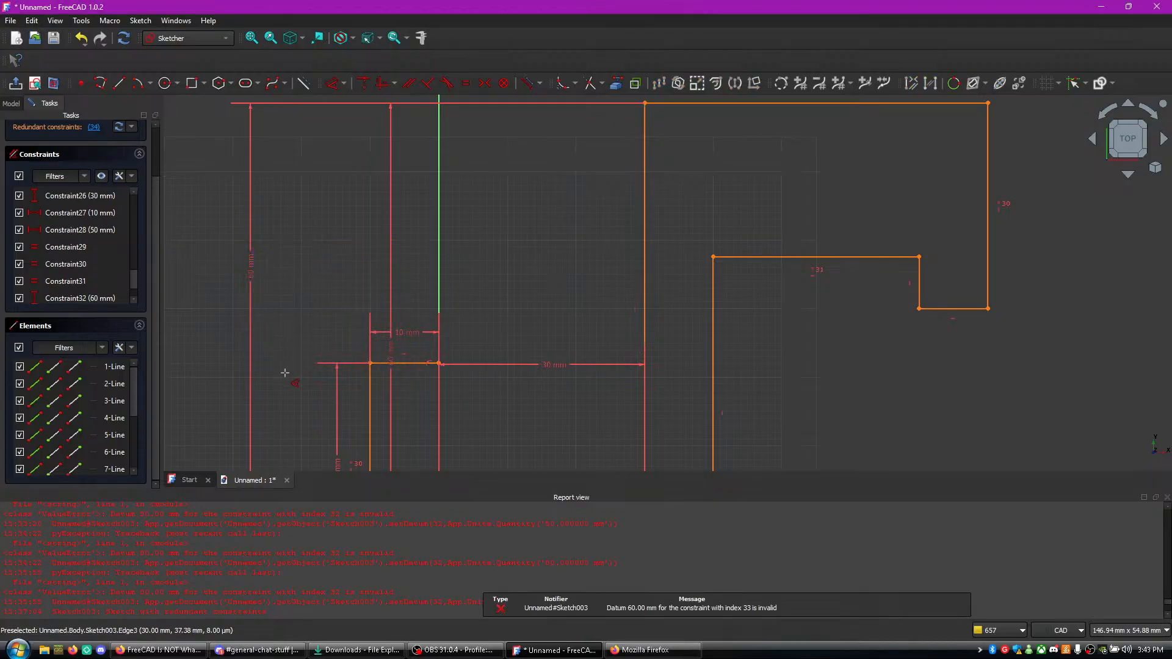
key(ctrl+z)
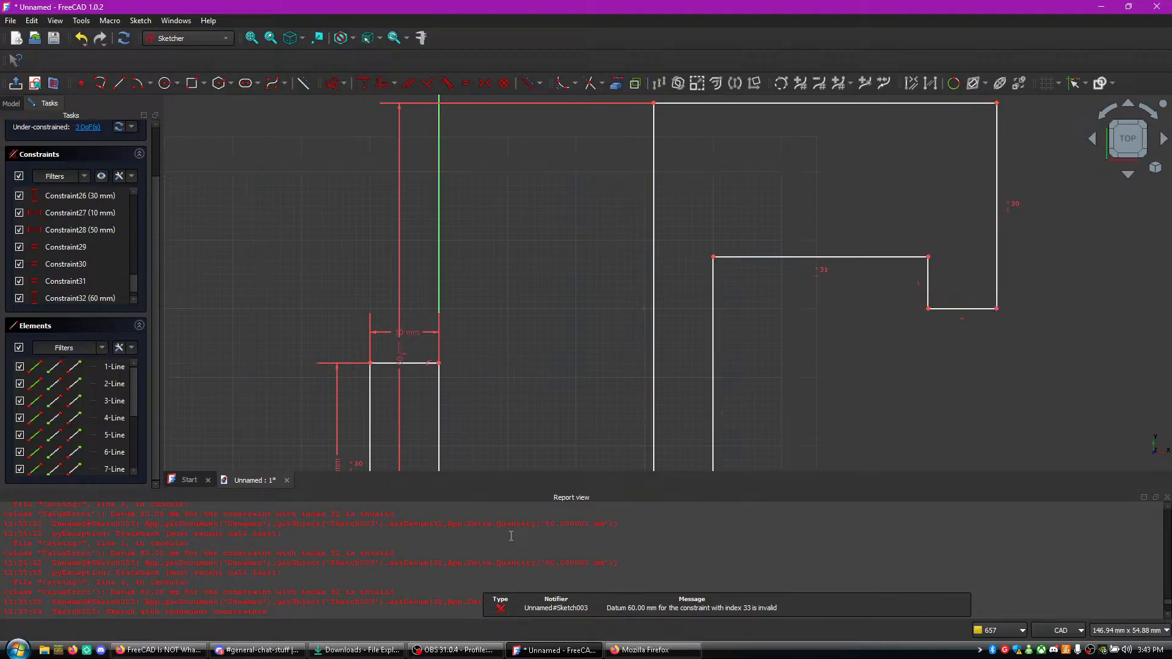
scroll(91, 248, down, 1)
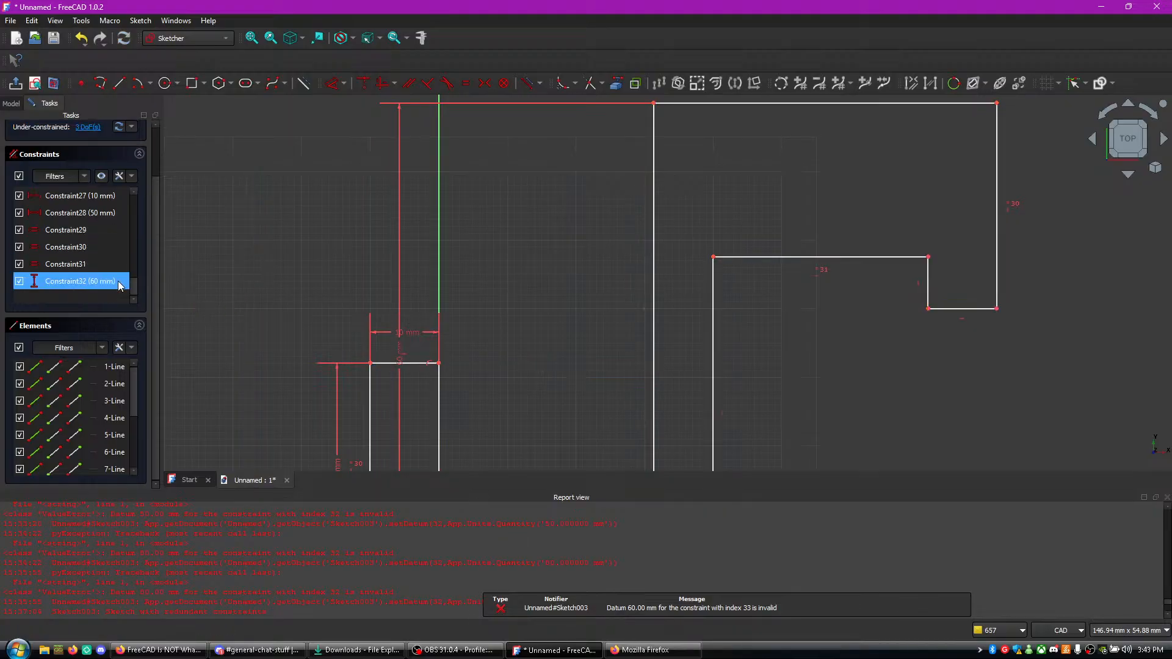
- Examine the last constraints in the list, Constraint27 to Constraint32, to identify which lines of the hook profile they control
click(116, 284)
scroll(117, 280, up, 1)
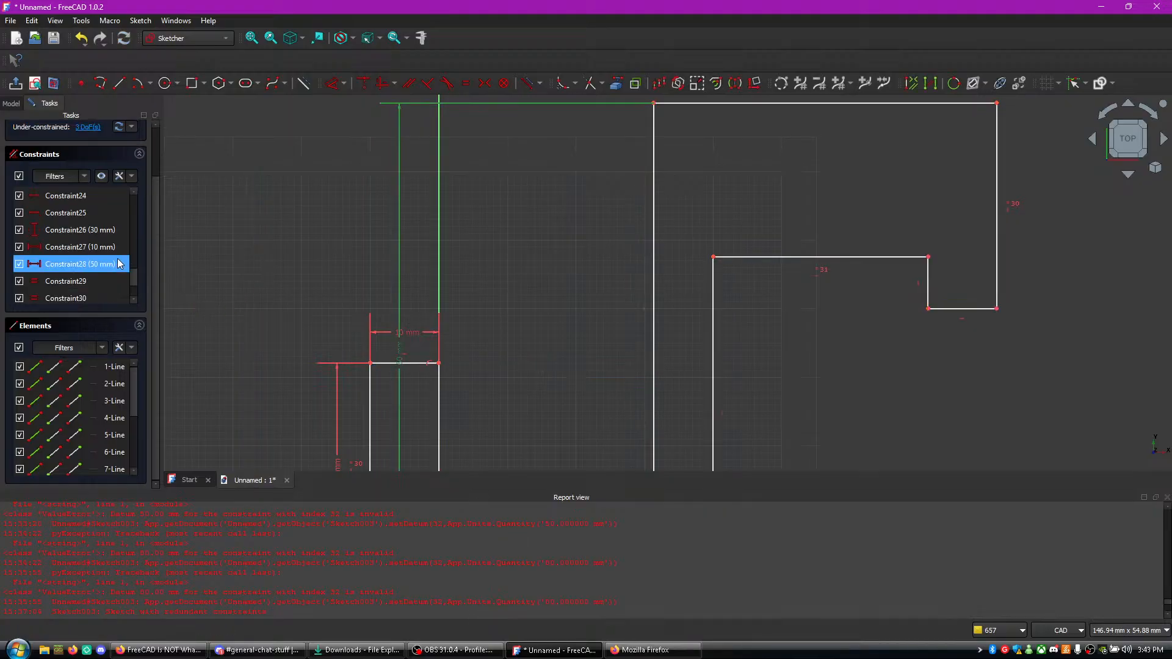
click(112, 249)
click(112, 268)
scroll(113, 282, down, 1)
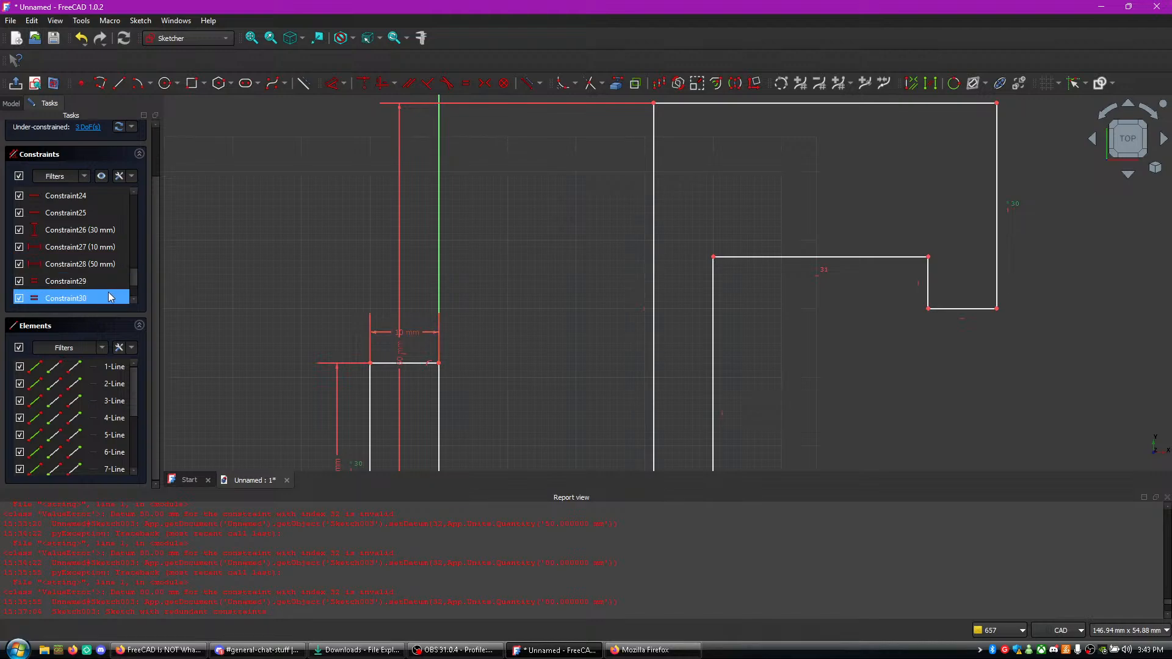
click(102, 284)
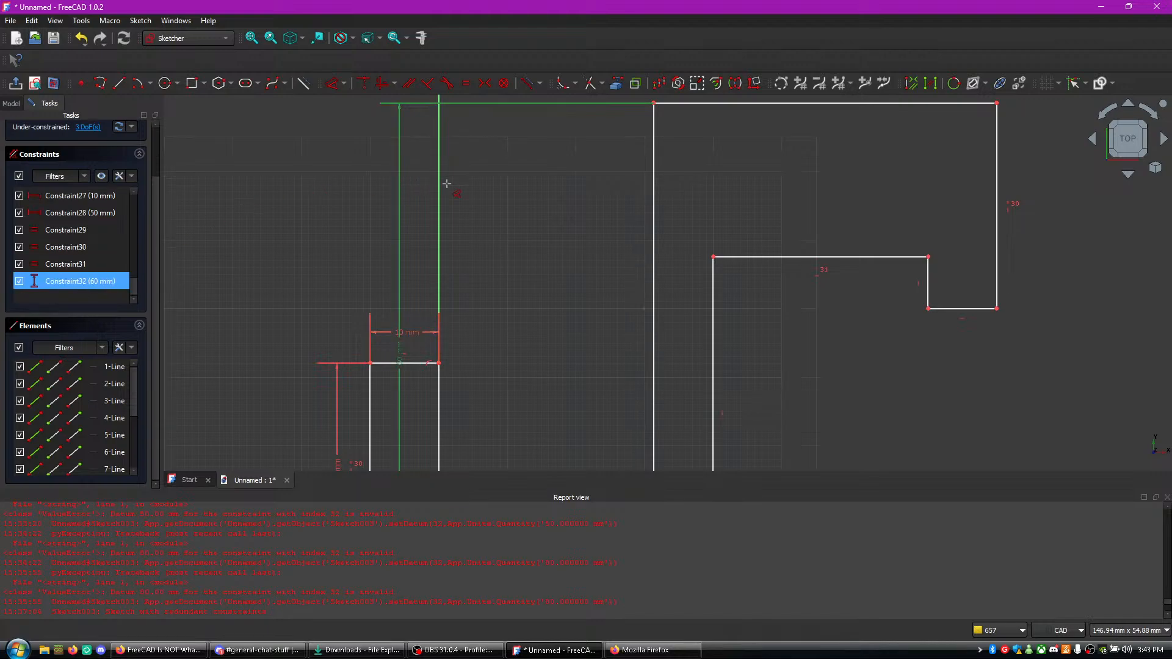
scroll(788, 351, down, 1)
middle_drag(788, 357, 748, 226)
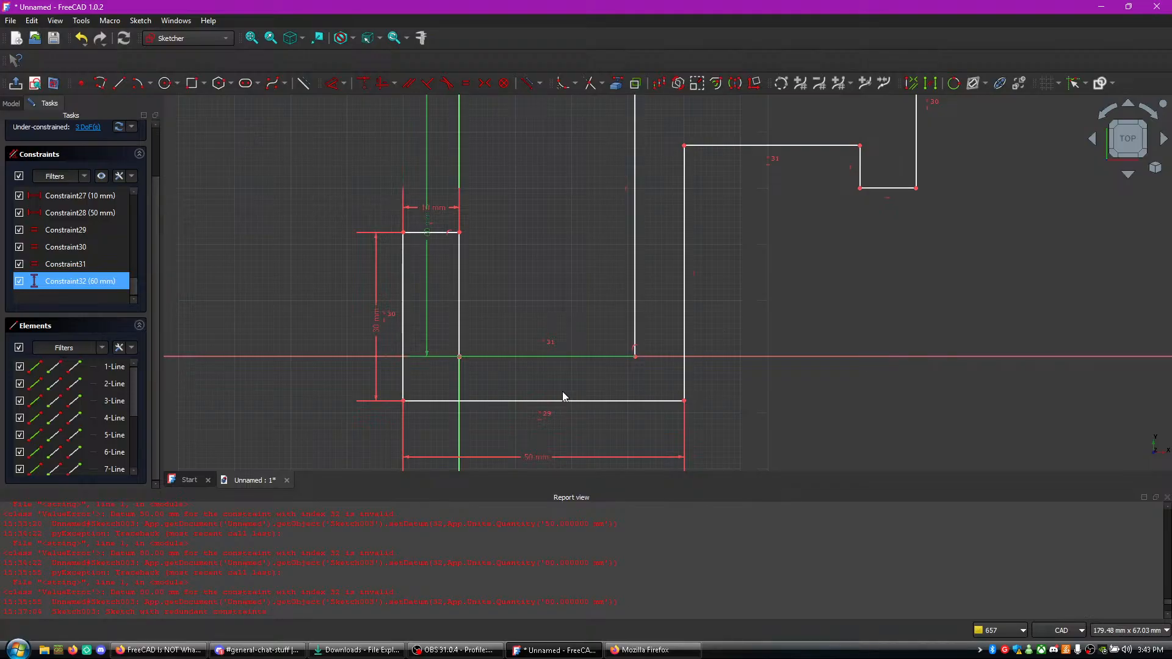
scroll(551, 333, down, 3)
- Hide Constraint29 to Constraint32 and show them again to check what each one controls in the sketch
click(18, 281)
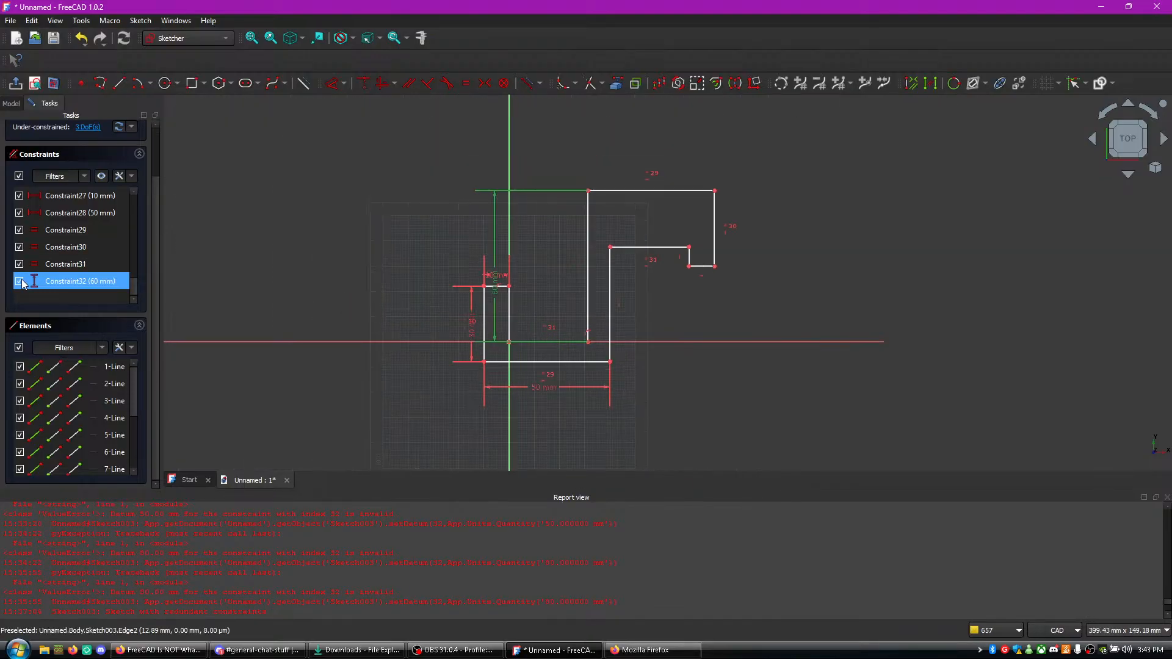
click(19, 264)
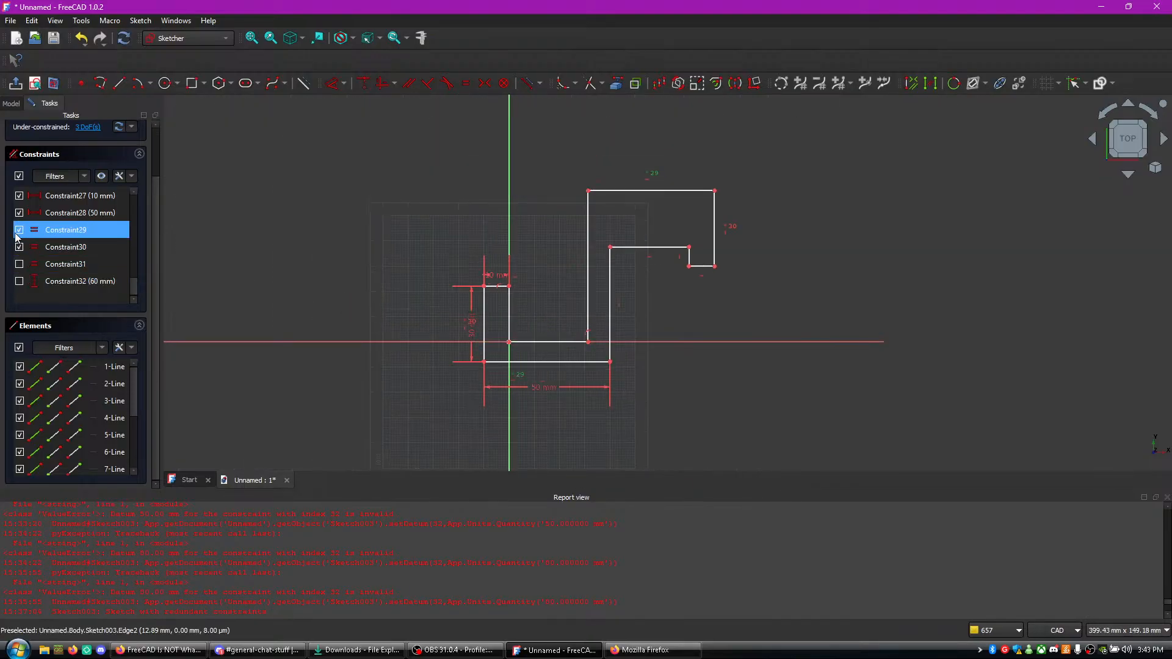
click(19, 247)
click(19, 230)
click(19, 246)
click(19, 264)
click(28, 287)
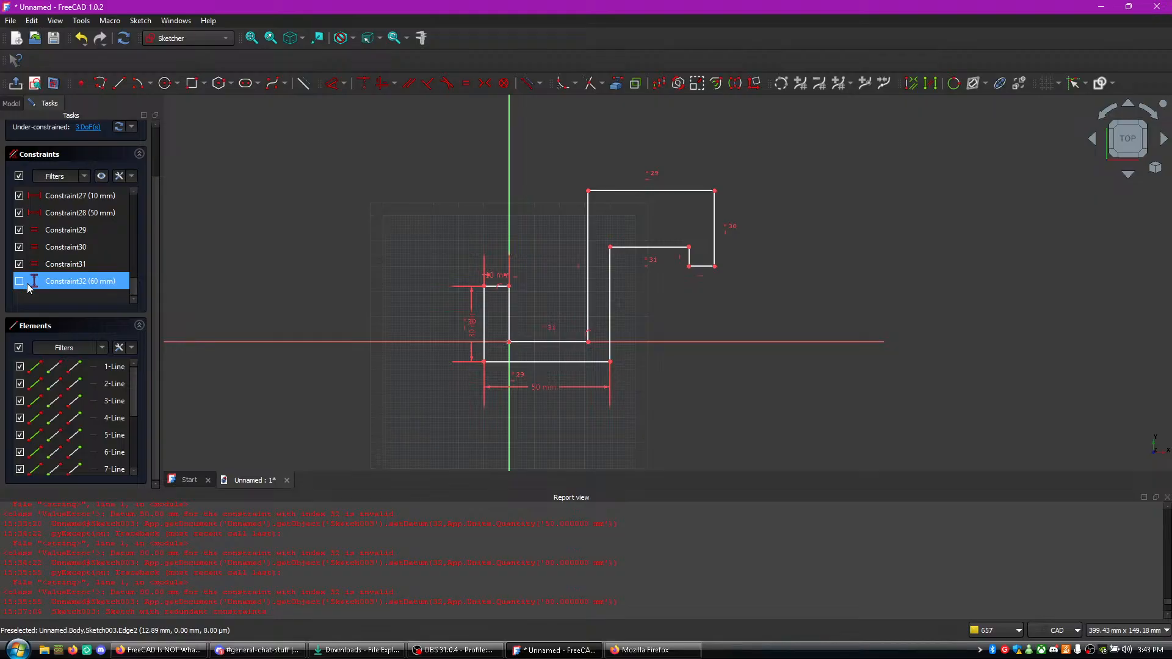
click(20, 282)
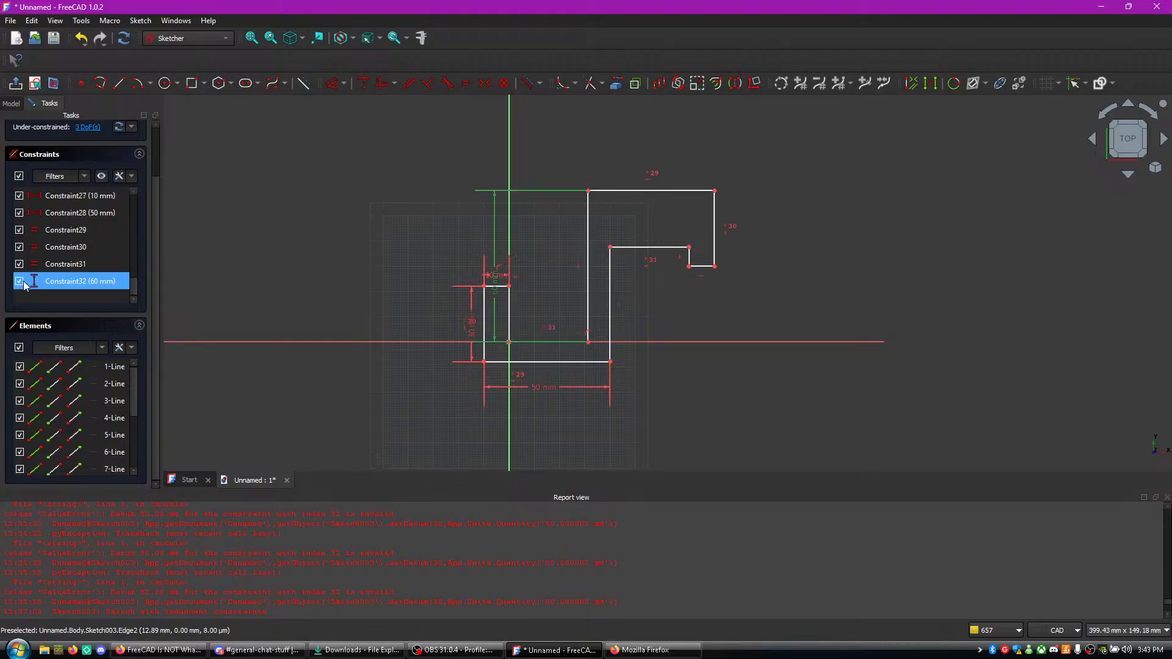
click(21, 282)
click(23, 282)
- Delete the 60 mm Constraint32 and dimension the central upright's left line to 60 mm again, placed outside the profile
right_click(41, 284)
click(103, 404)
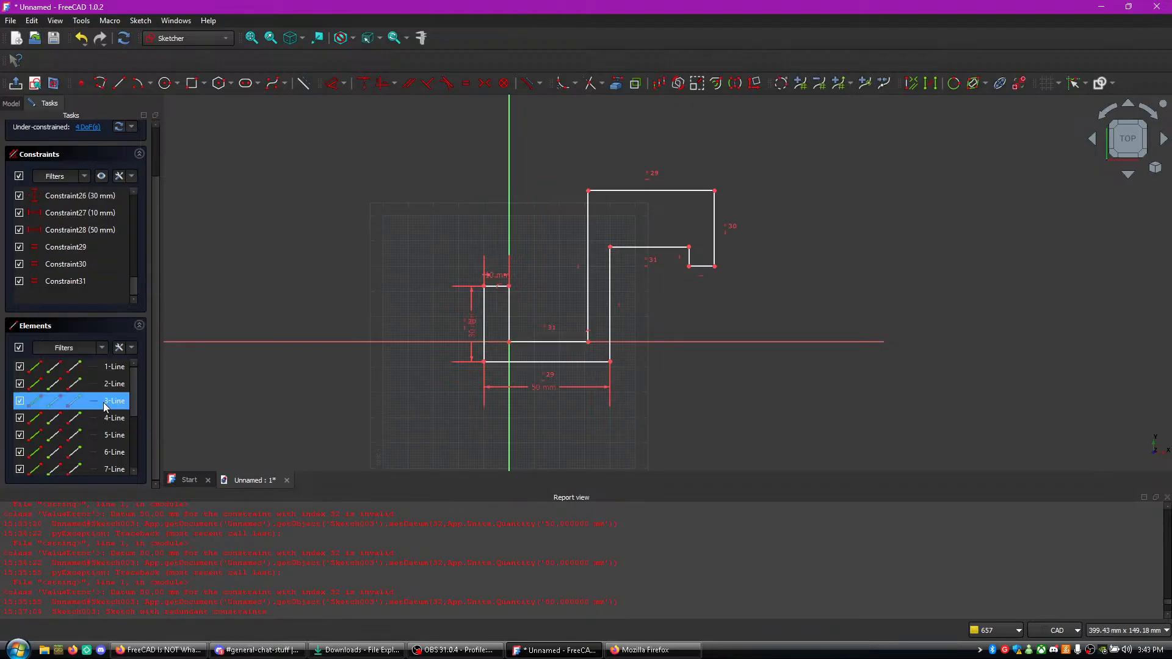
scroll(582, 276, up, 3)
click(594, 269)
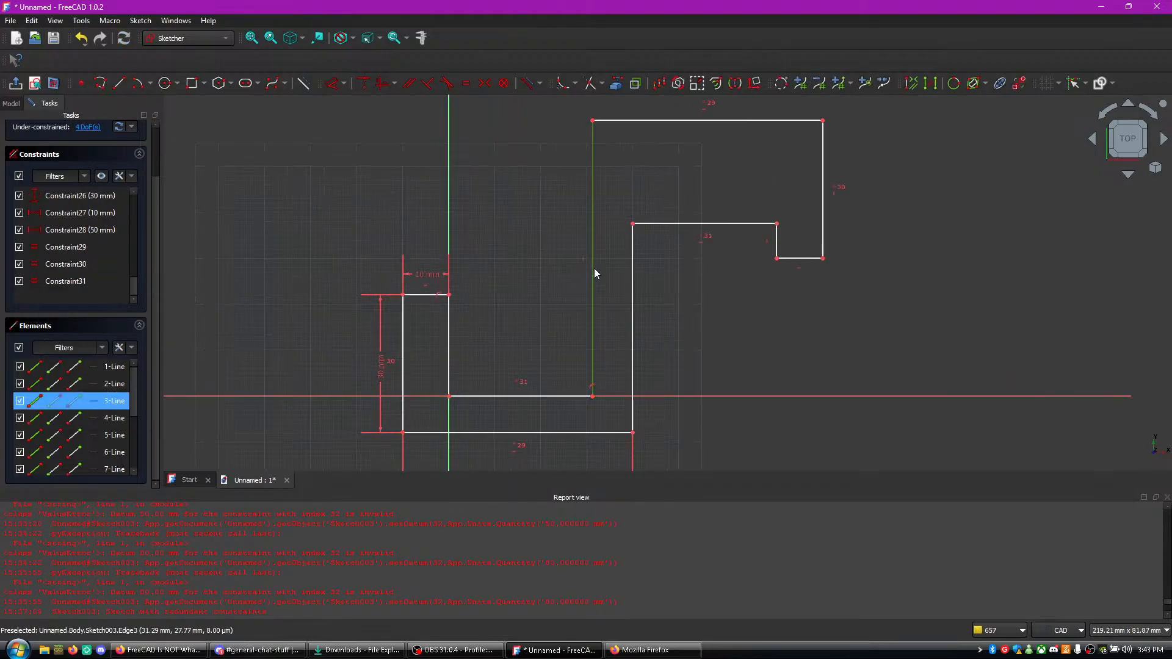
key(d)
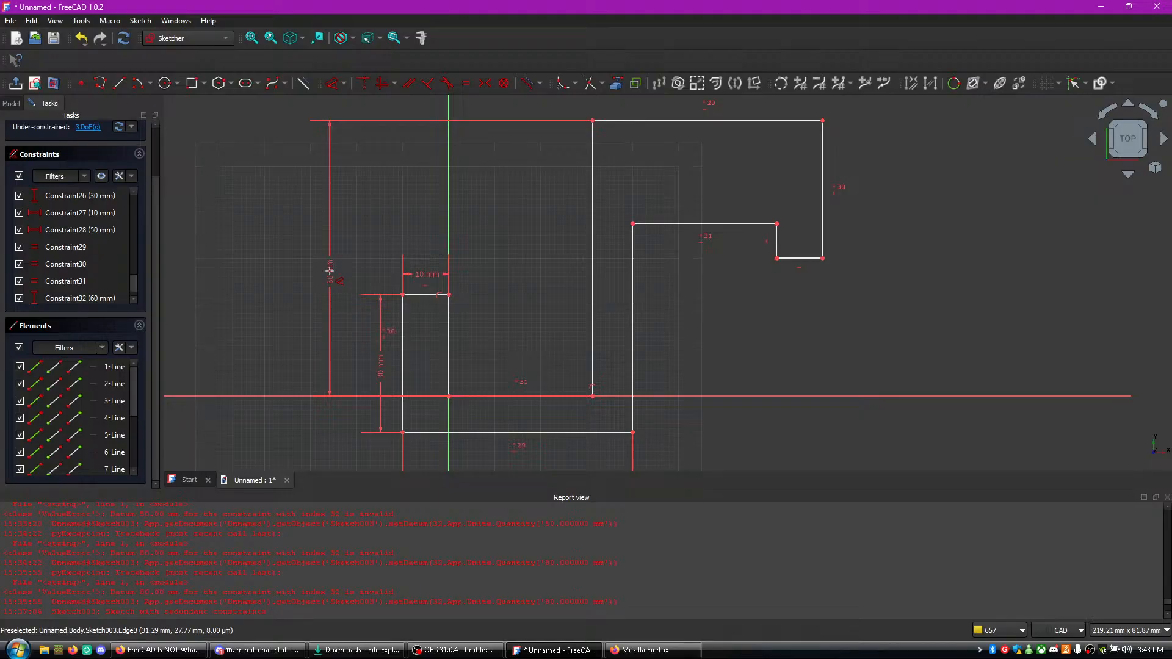
click(330, 272)
click(417, 345)
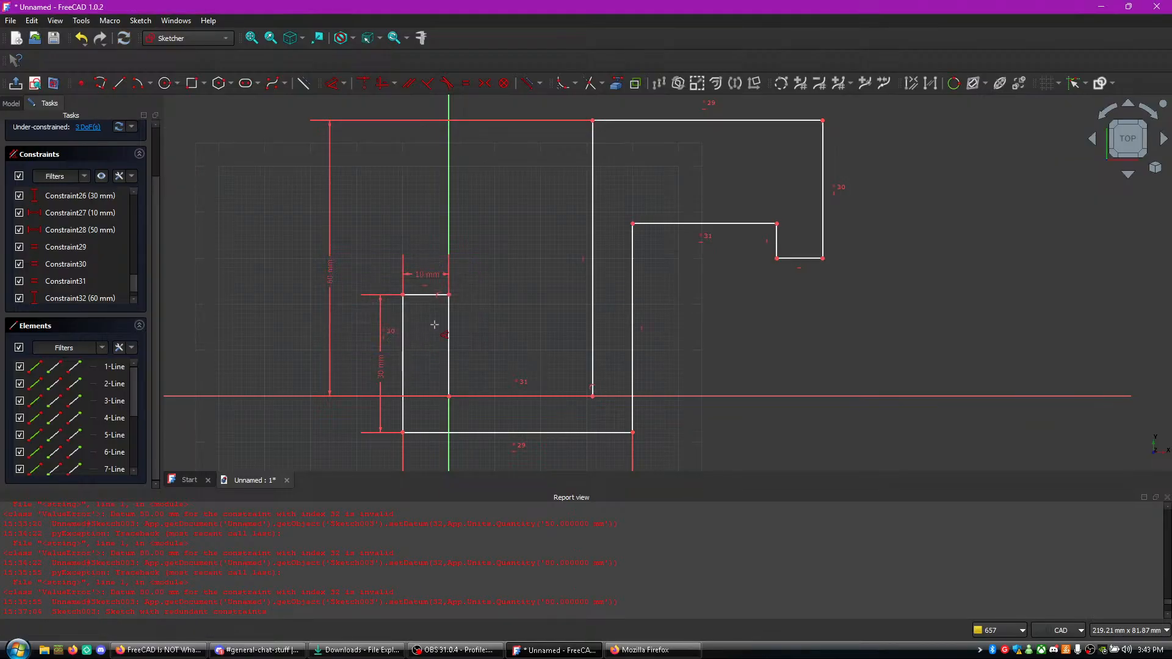
- Play the tutorial video in Firefox past the degrees-of-freedom check, pause it, and compare its sketch with the FreeCAD hook profile
scroll(823, 335, down, 2)
mouse_move(814, 364)
middle_down()
mouse_move(779, 295)
mouse_move(722, 367)
mouse_move(731, 398)
middle_up()
scroll(771, 329, up, 3)
middle_drag(677, 283, 677, 303)
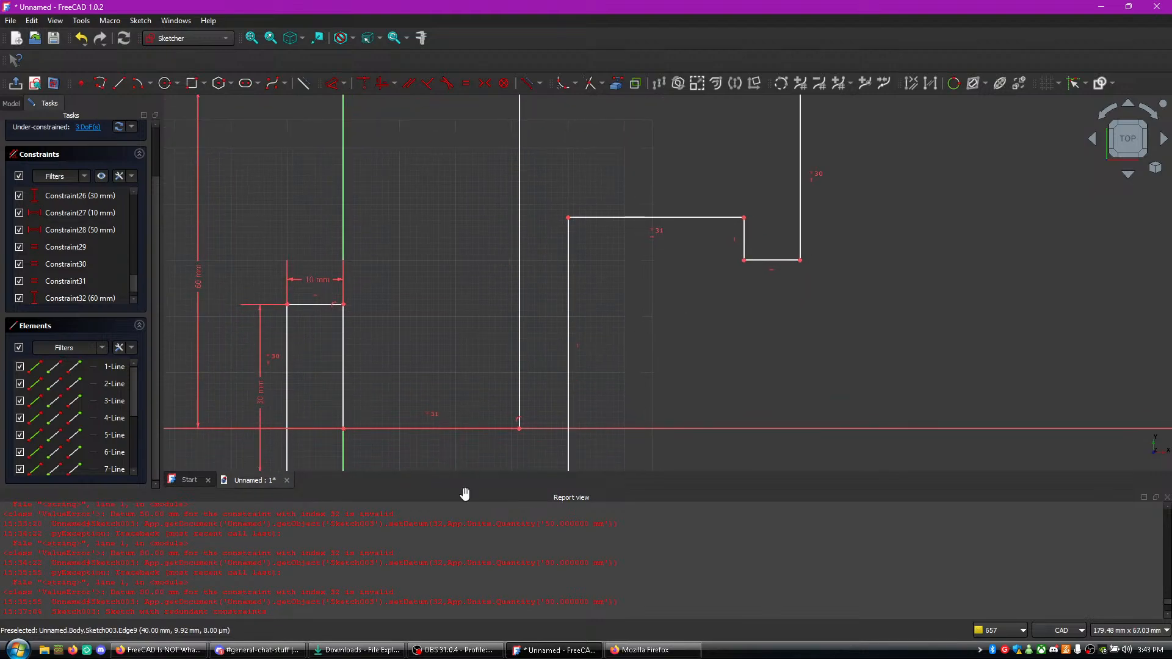
click(257, 650)
click(159, 650)
click(418, 448)
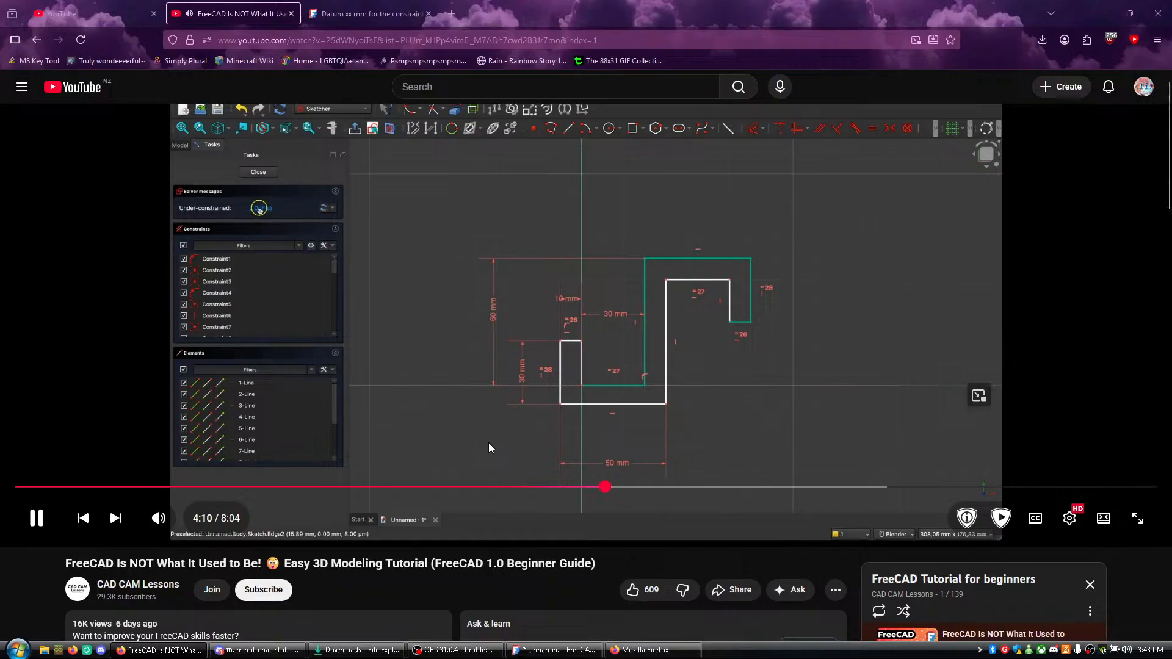
click(513, 382)
click(544, 650)
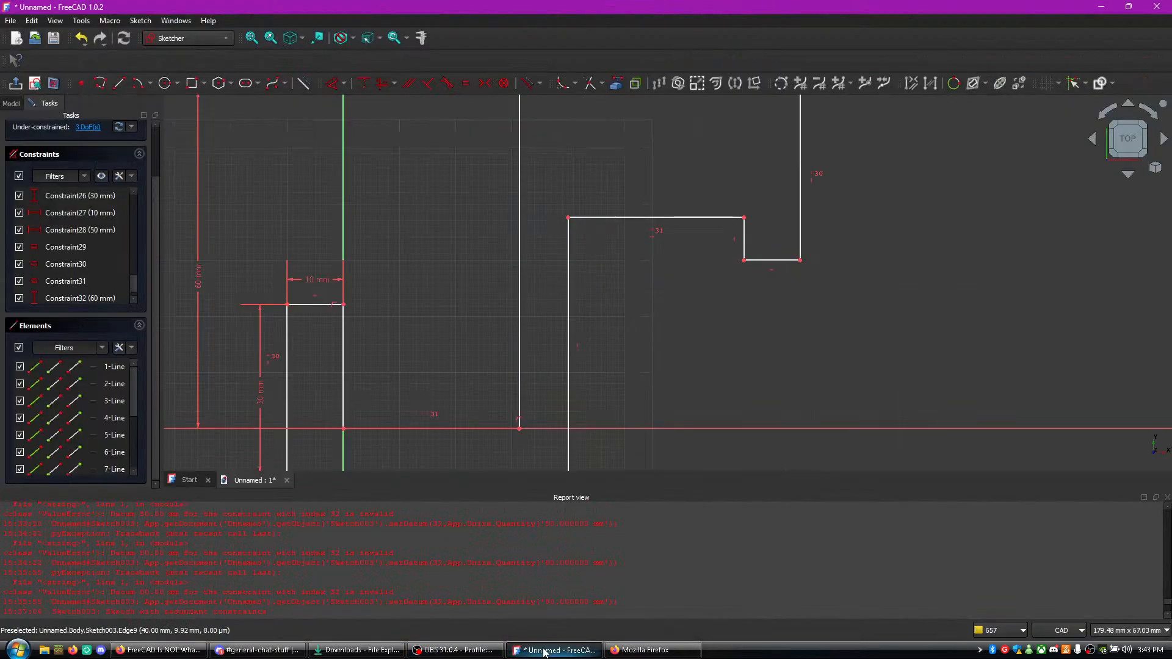
click(544, 651)
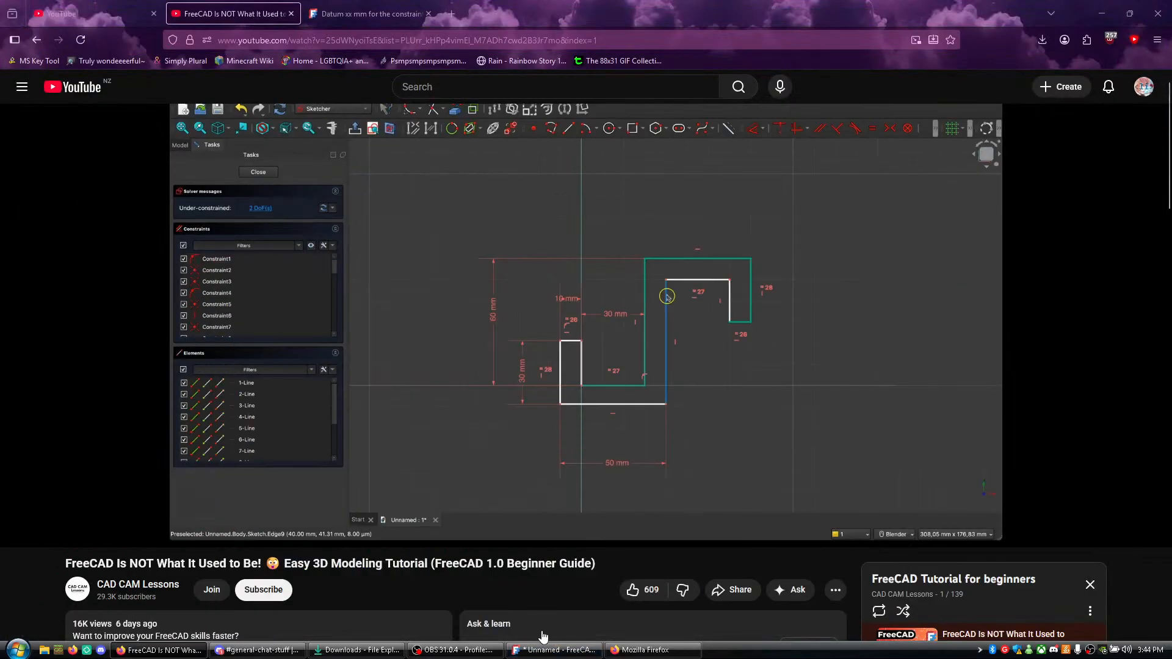
click(552, 655)
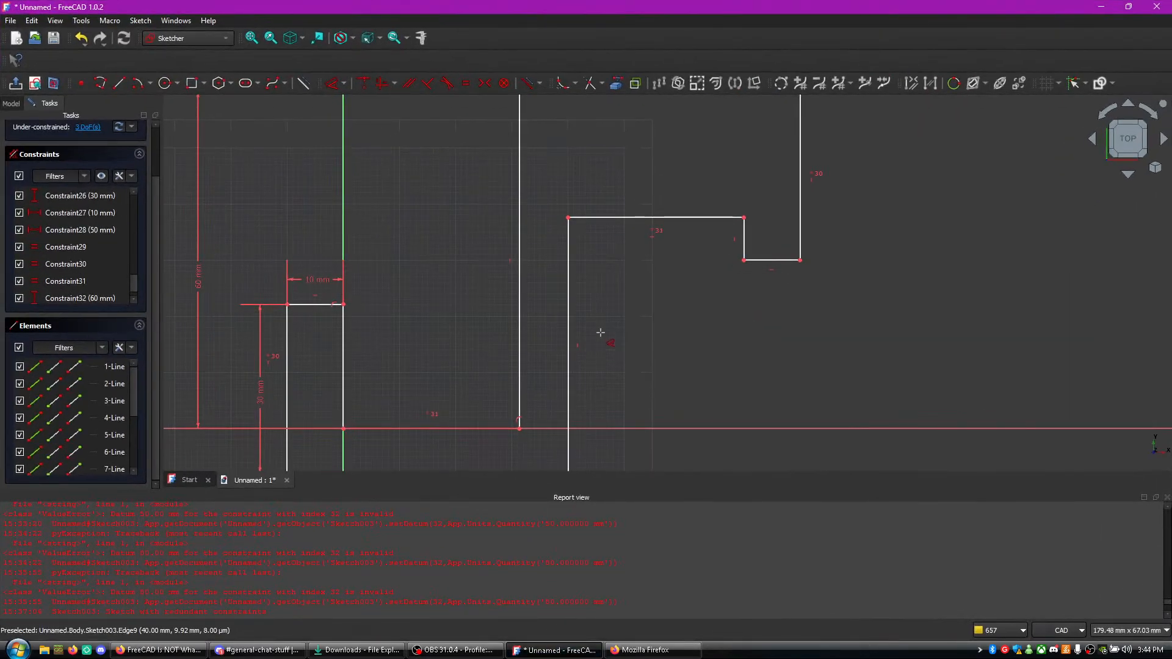
mouse_move(628, 275)
middle_down()
mouse_move(631, 340)
mouse_move(612, 367)
mouse_move(610, 244)
mouse_move(628, 186)
mouse_move(630, 234)
middle_up()
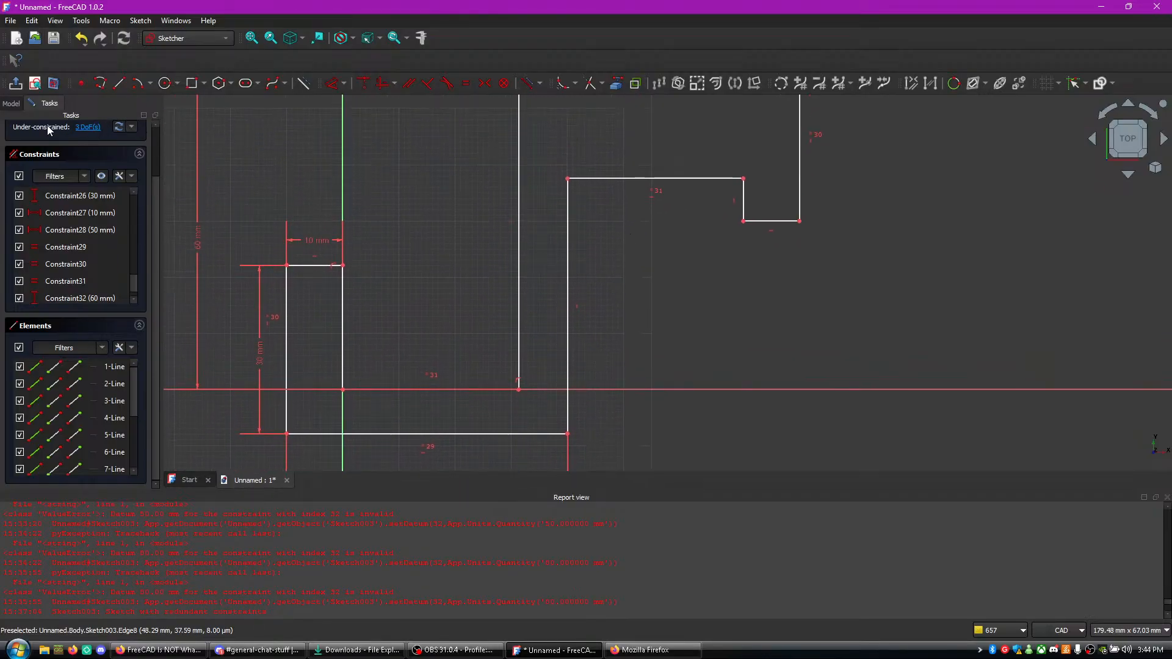
- Watch the tutorial video in Firefox up to the length entry for the overall vertical dimension, and return to FreeCAD
click(159, 650)
click(519, 424)
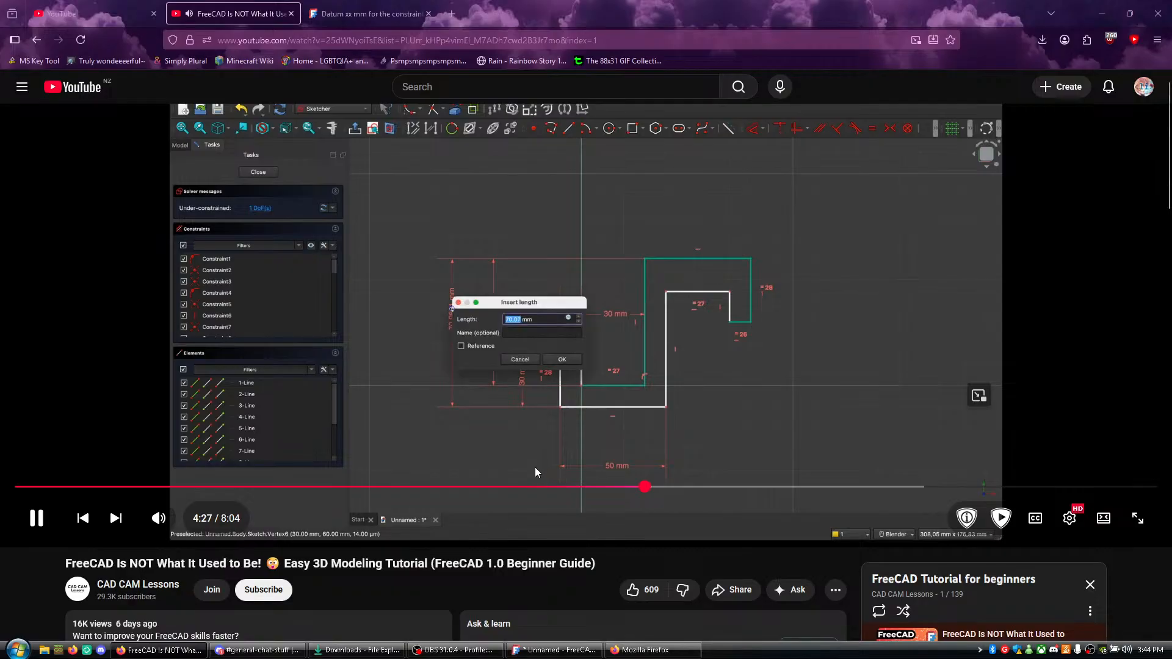
key(alt+Tab)
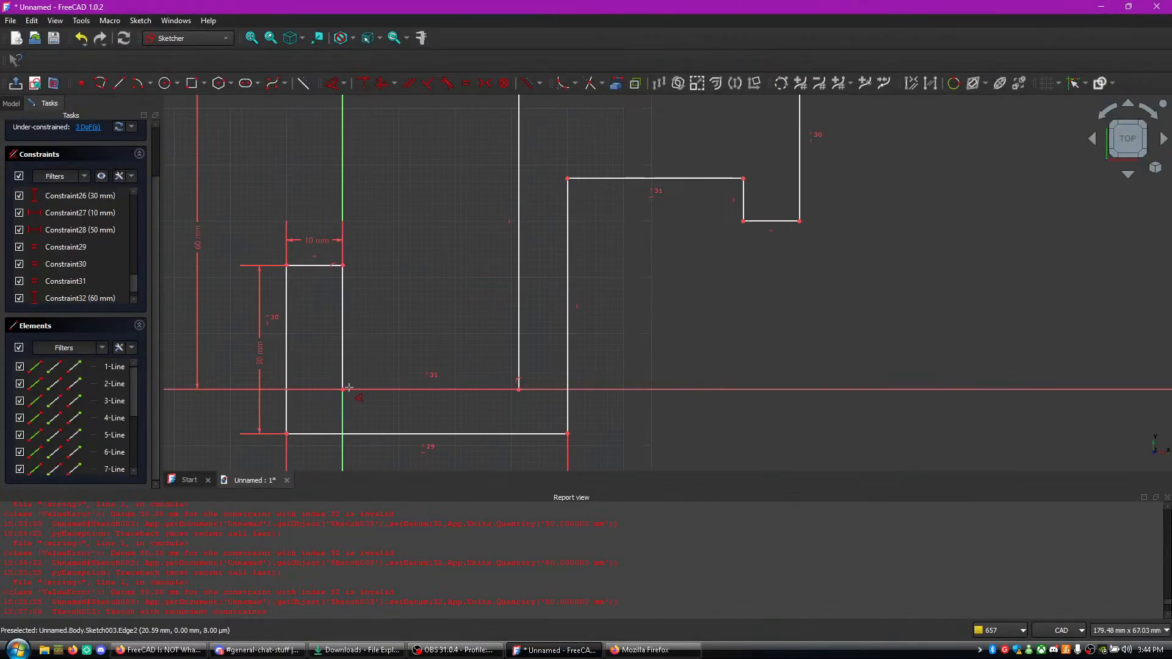
click(287, 434)
scroll(459, 330, up, 2)
middle_drag(487, 287, 398, 474)
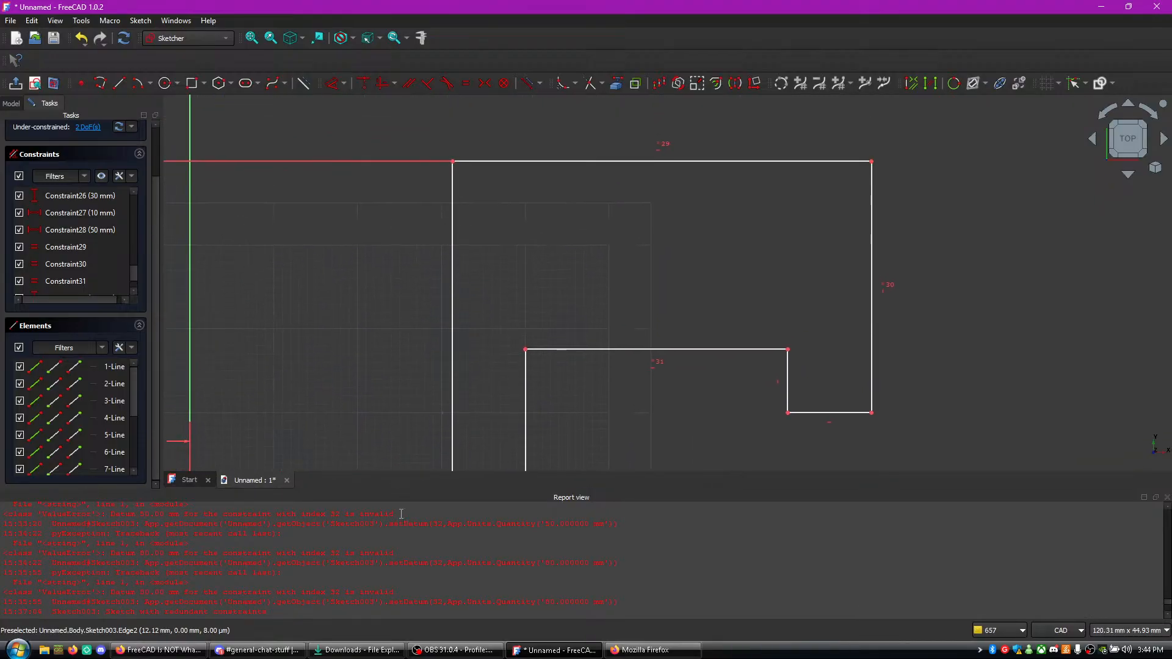
click(453, 161)
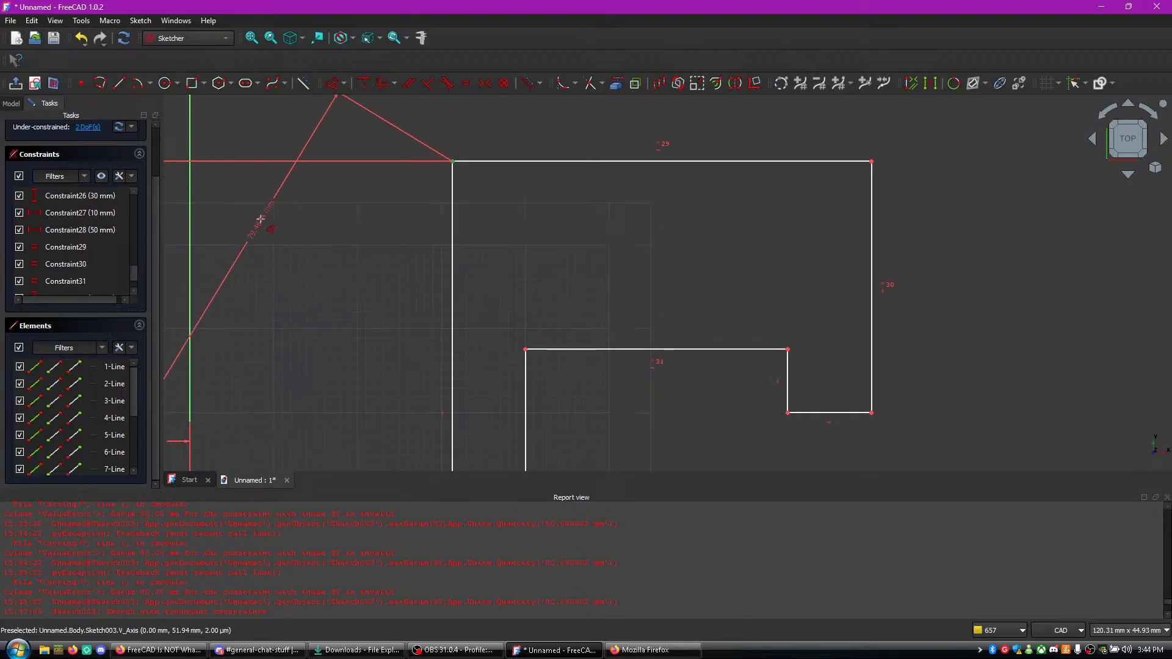
key(Escape)
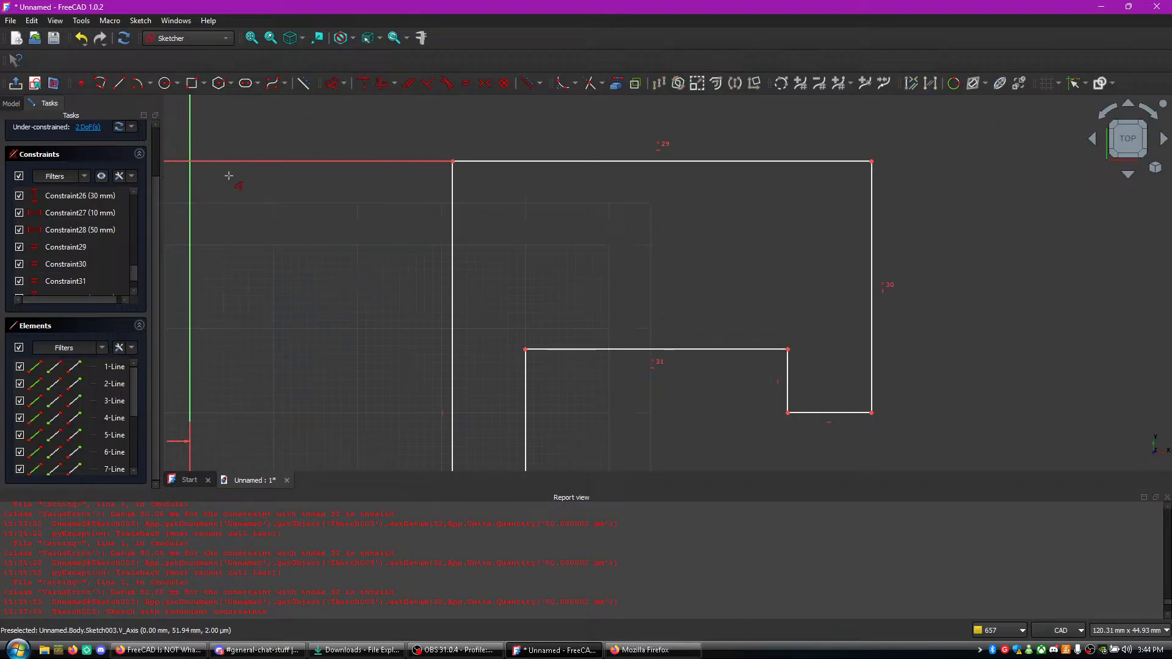
- Dimension the vertical distance from the upright's upper outer corner to the profile's lower outer corner as 70 mm
click(453, 162)
mouse_move(419, 257)
middle_down()
mouse_move(465, 126)
mouse_move(569, 17)
middle_up()
middle_drag(416, 310, 454, 118)
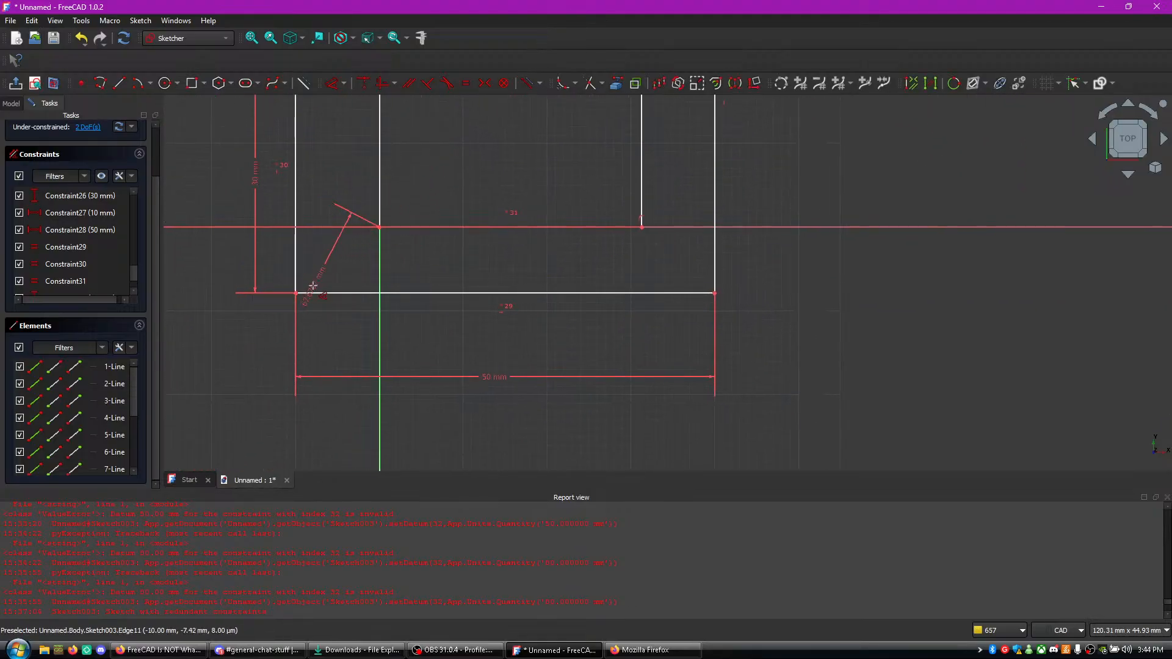
click(296, 293)
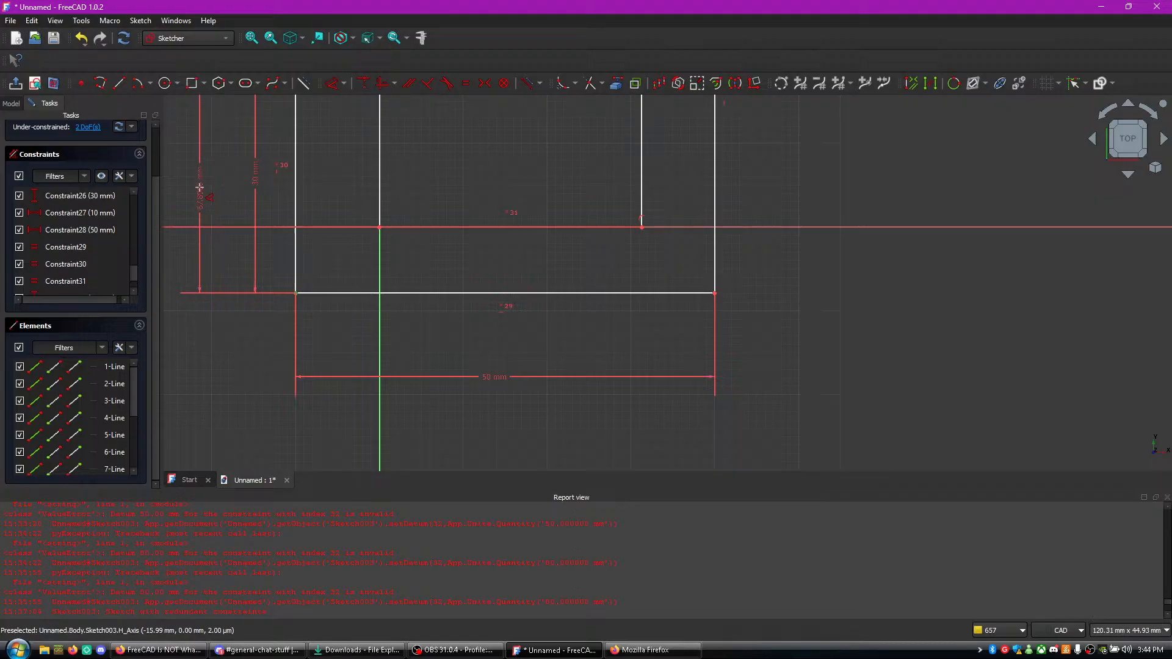
click(169, 202)
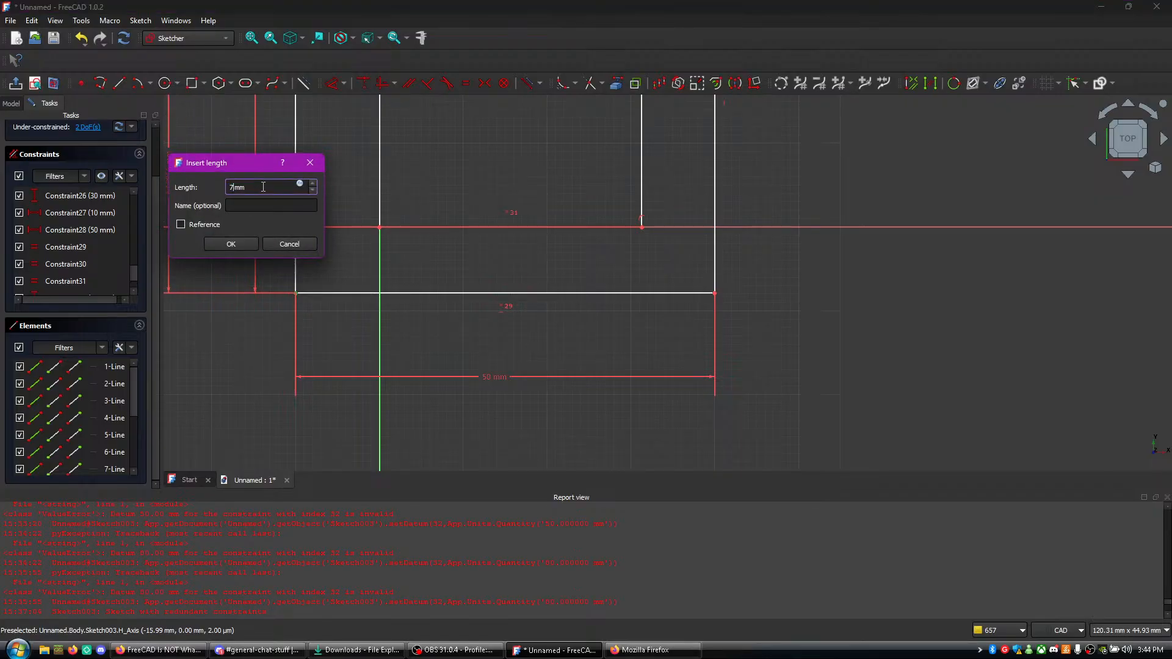
key(Return)
scroll(535, 255, down, 5)
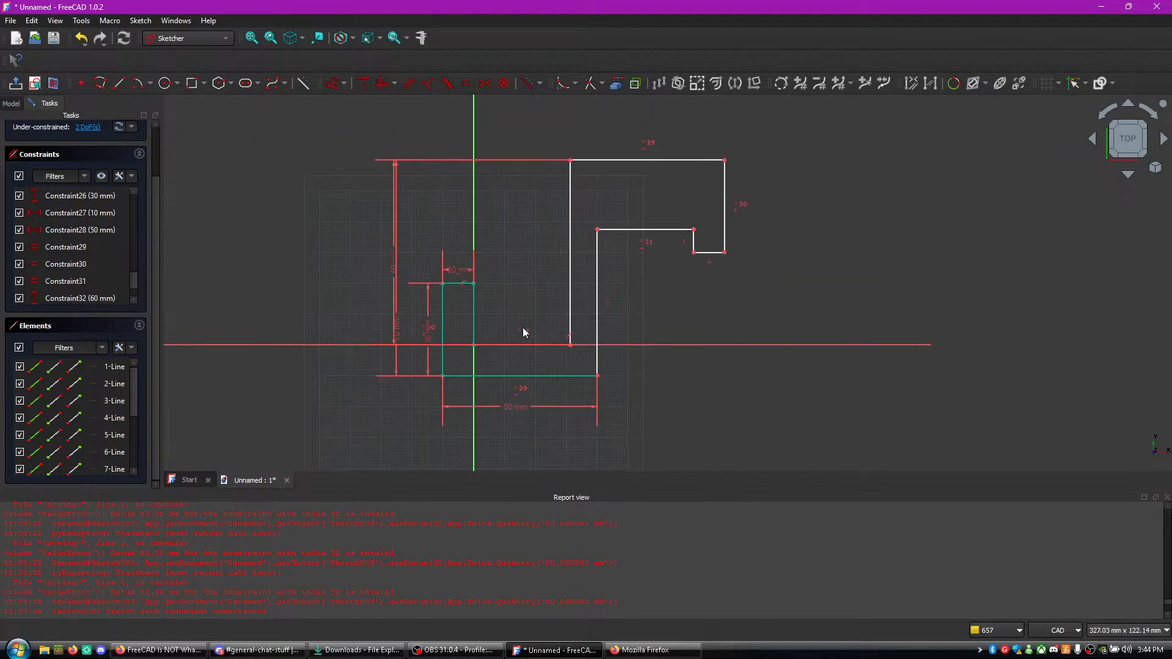
- Watch the tutorial video in Firefox through the last vertical dimension at the upper bar, and return to FreeCAD
click(159, 650)
click(436, 476)
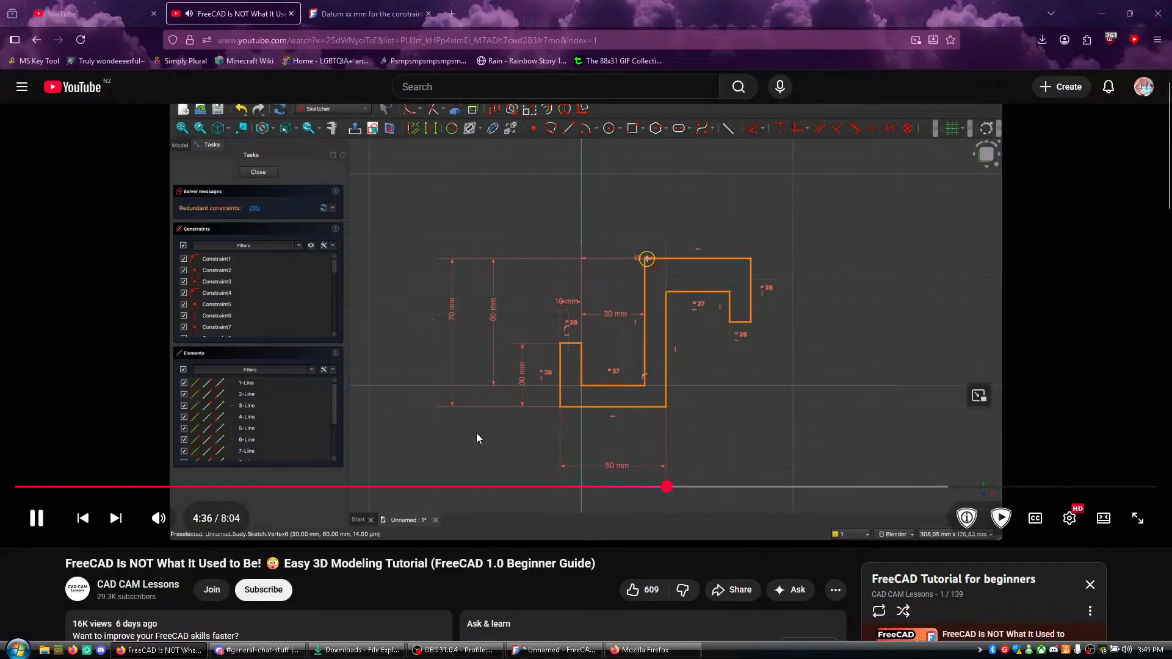
click(562, 331)
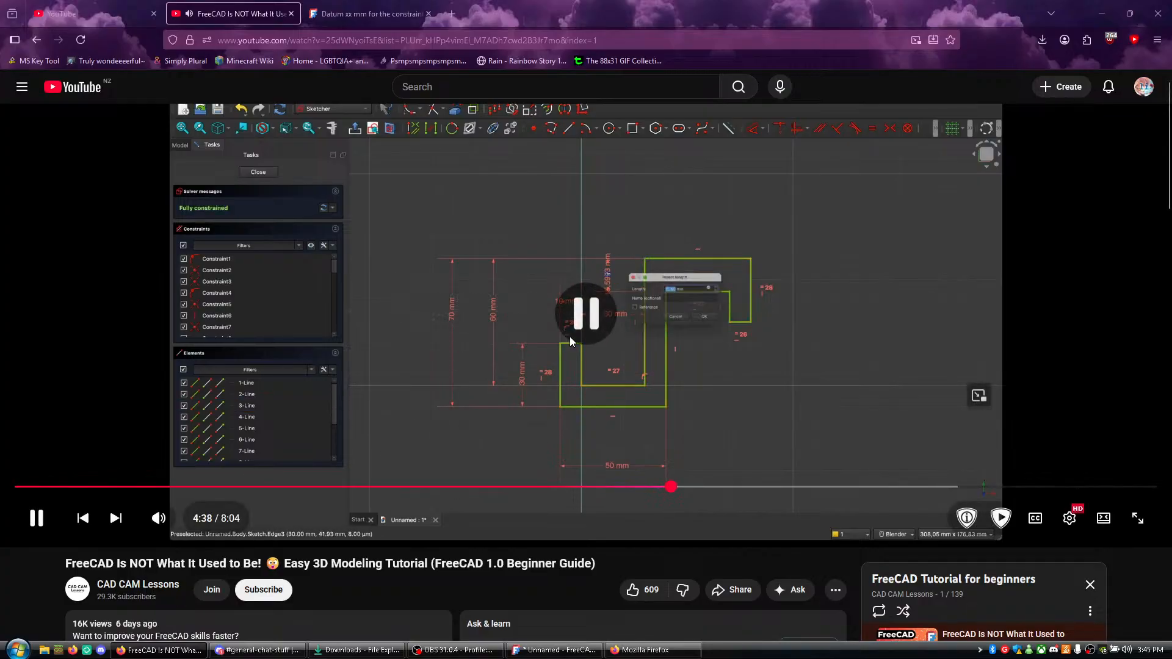
click(554, 649)
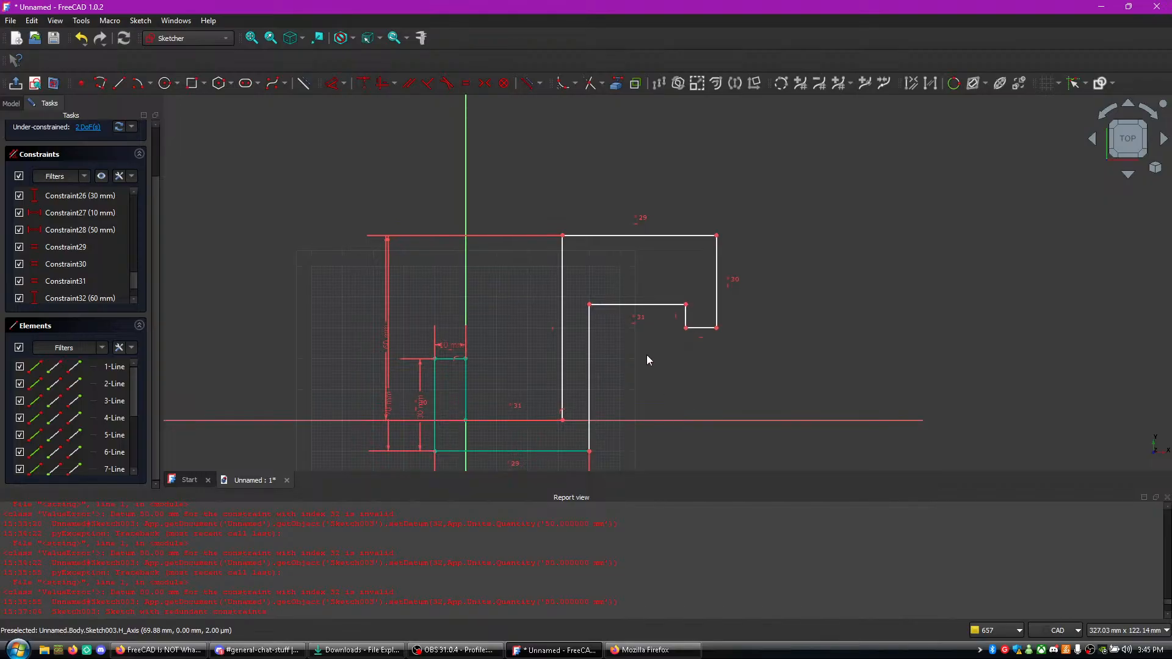
- Dimension the vertical distance between the upper inner corner and the upright's upper outer corner as 10 mm
click(588, 303)
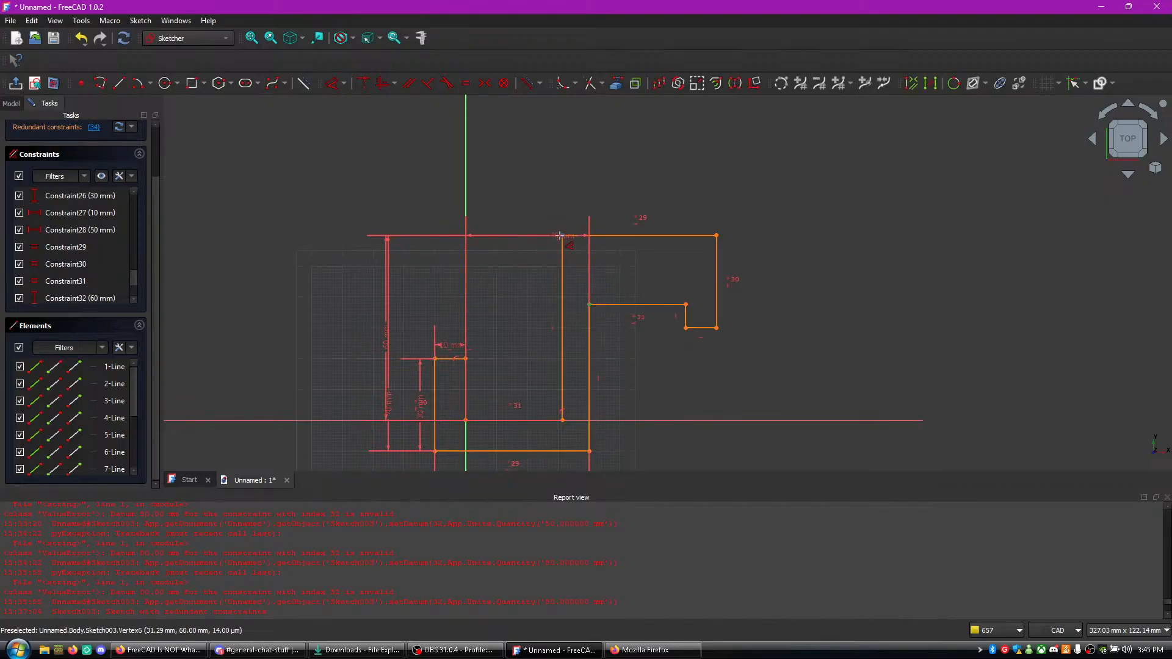
click(561, 235)
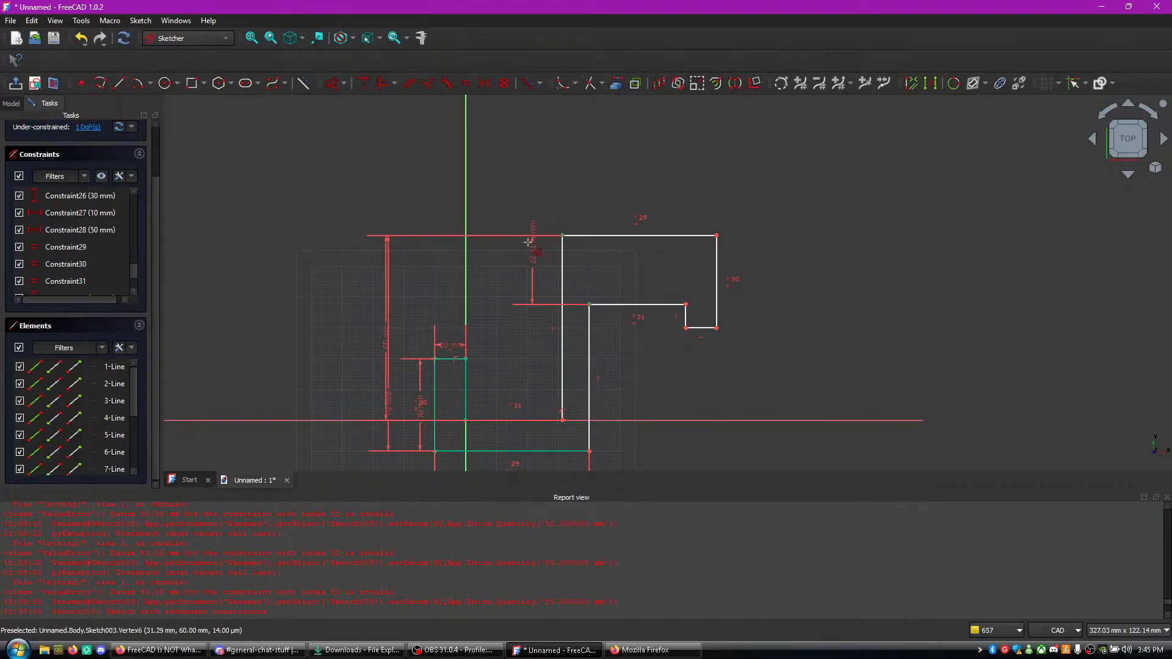
click(487, 253)
text(10)
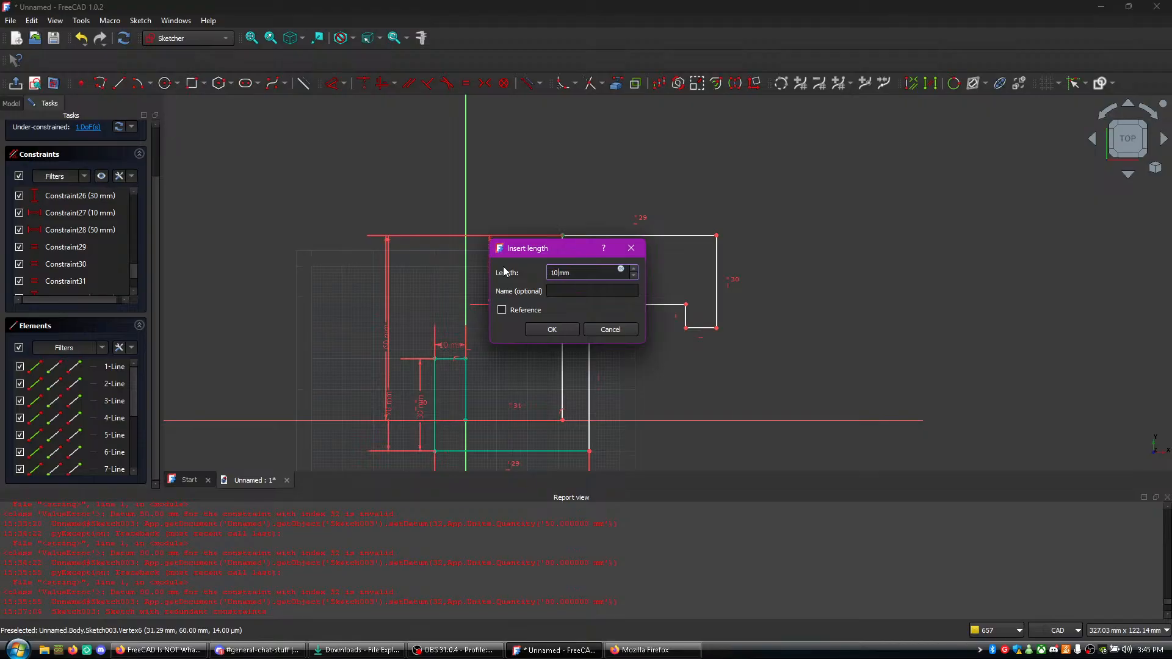
key(Return)
- Play the tutorial video in Firefox through the fully constrained sketch, and pause it
key(alt+Tab)
click(523, 263)
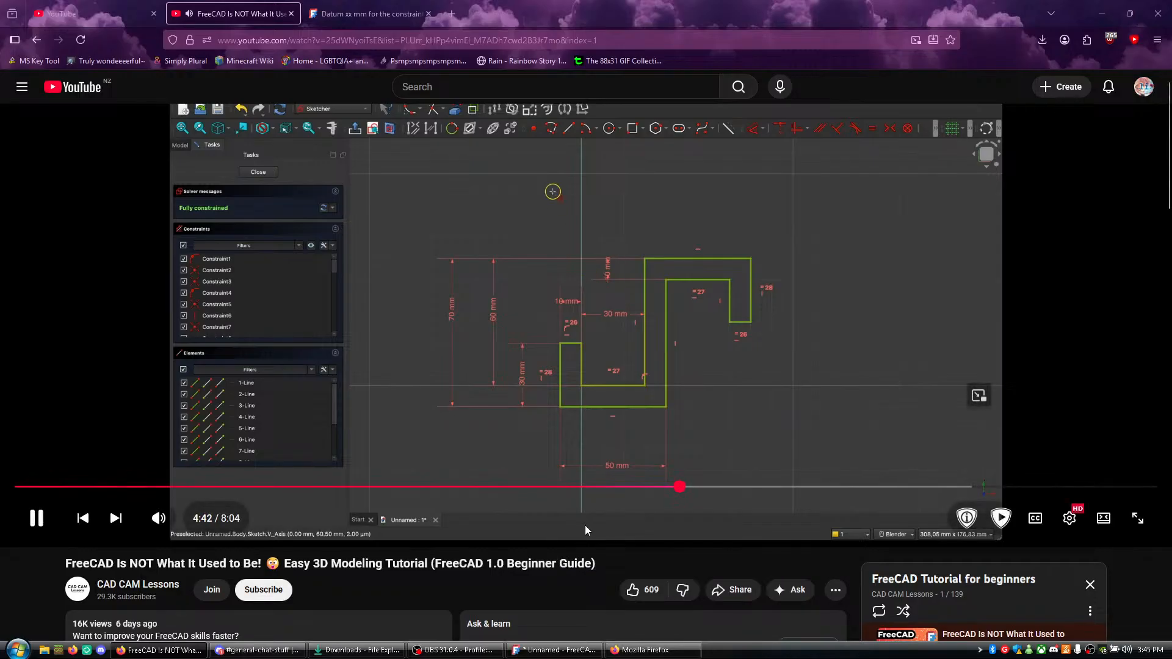
key(space)
- In FreeCAD, leave the Dimension tool and open the Start page
key(alt+Tab)
right_click(490, 270)
click(481, 291)
middle_drag(678, 341, 664, 281)
scroll(663, 281, down, 1)
click(190, 480)
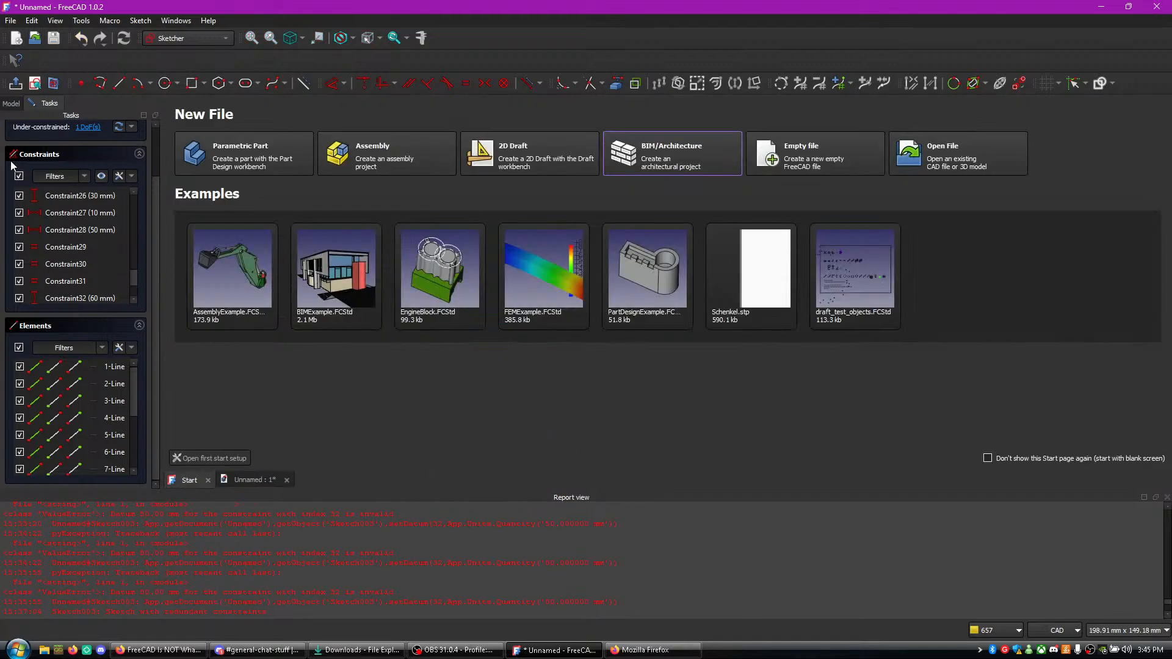
- Return from the Start page to the hook sketch in the Unnamed document
click(11, 103)
double_click(61, 160)
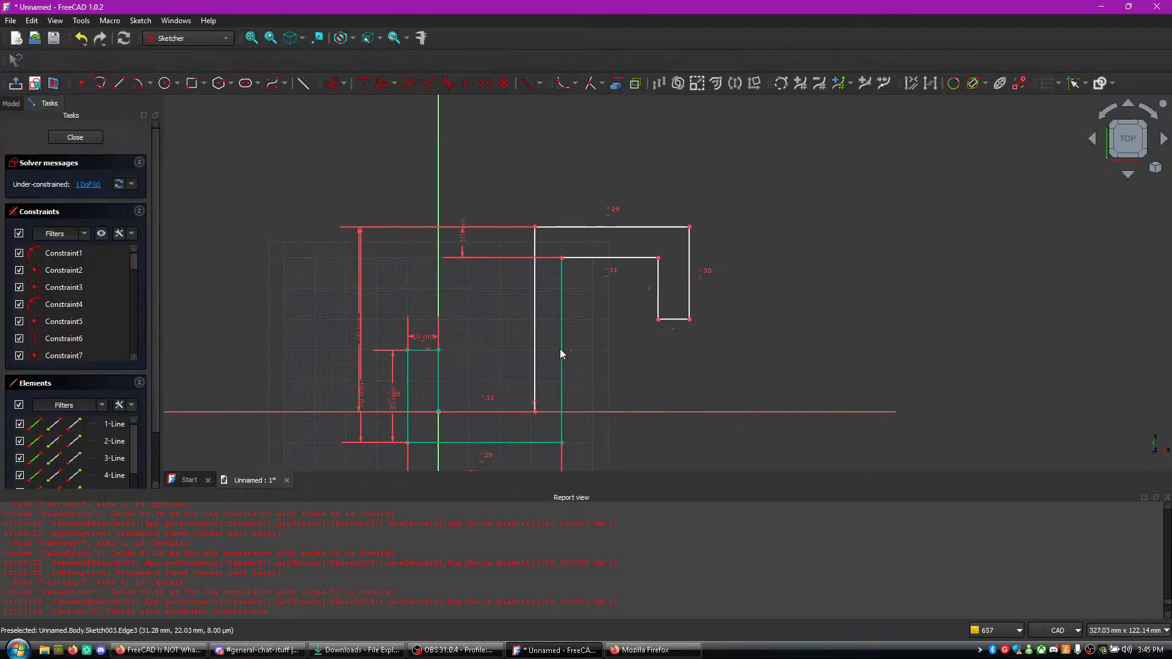
- Switch to Firefox, watch the tutorial video's section on closing and padding the sketch, then rewind it and pause after the sketch is closed
click(157, 650)
click(434, 474)
click(617, 650)
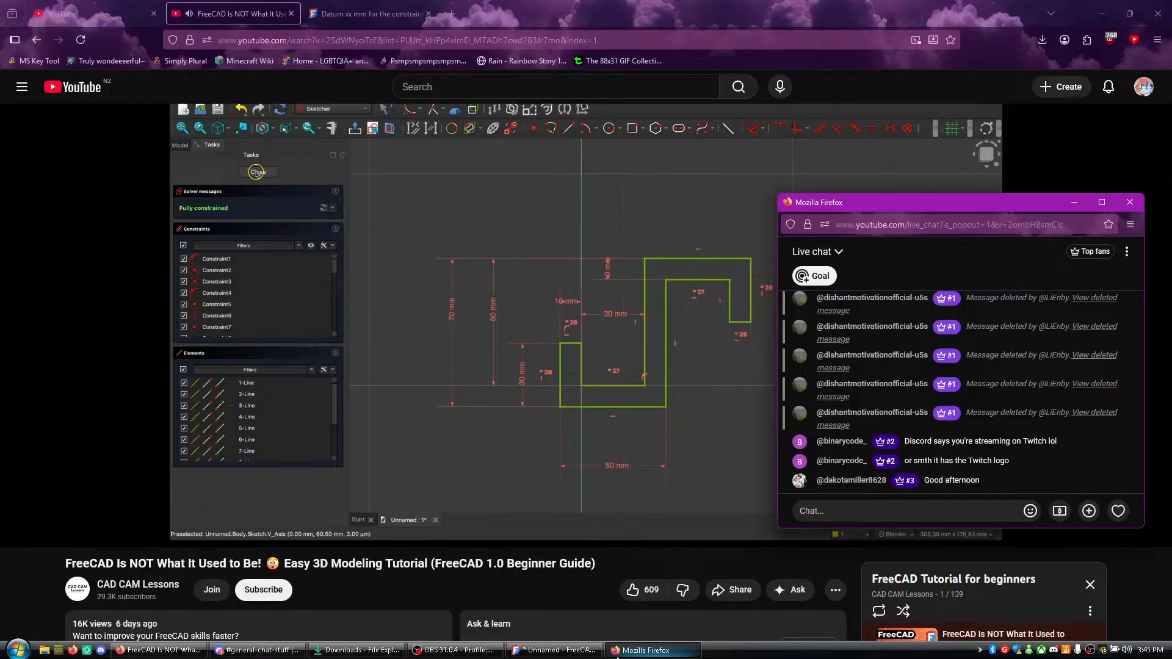
click(617, 651)
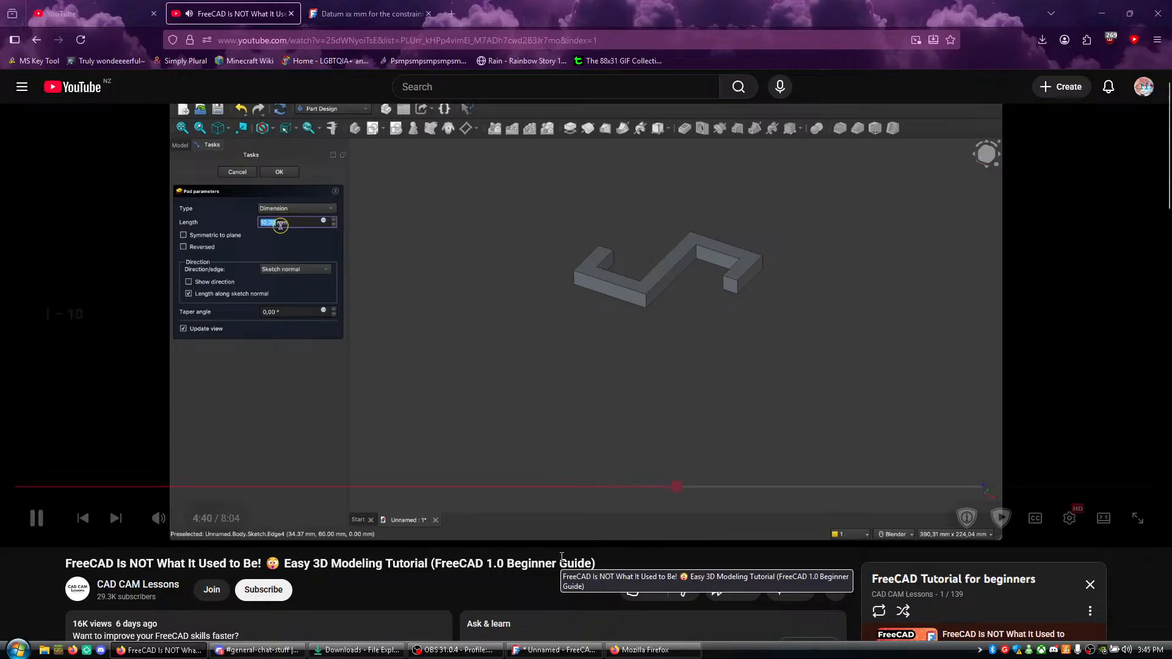
key(j)
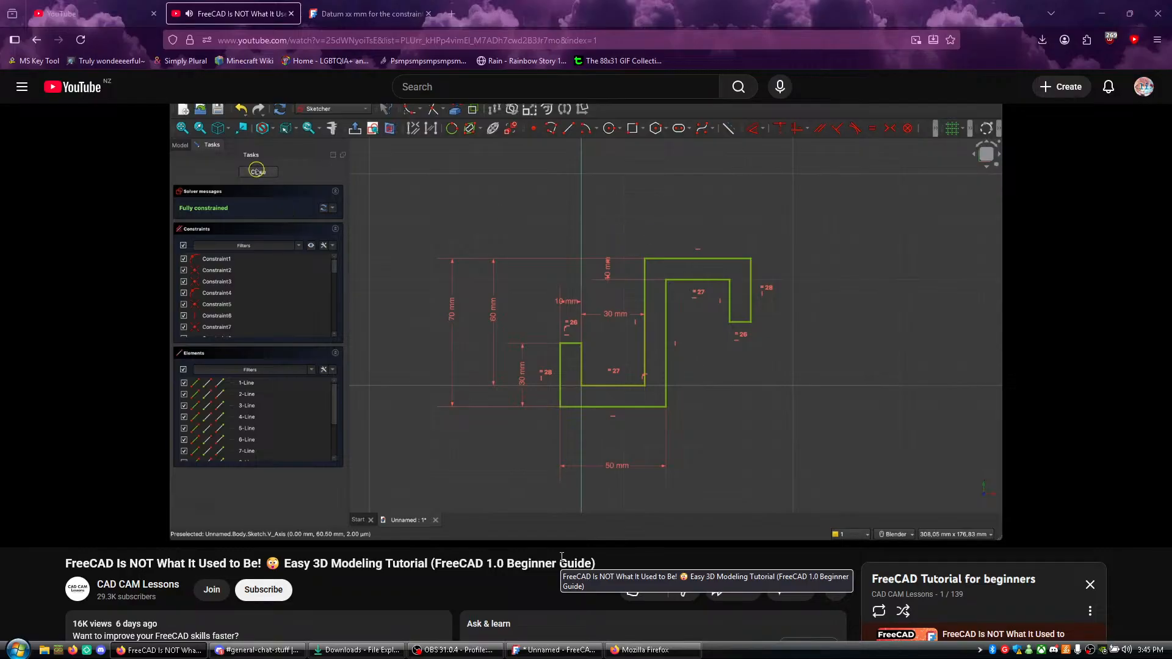
key(k)
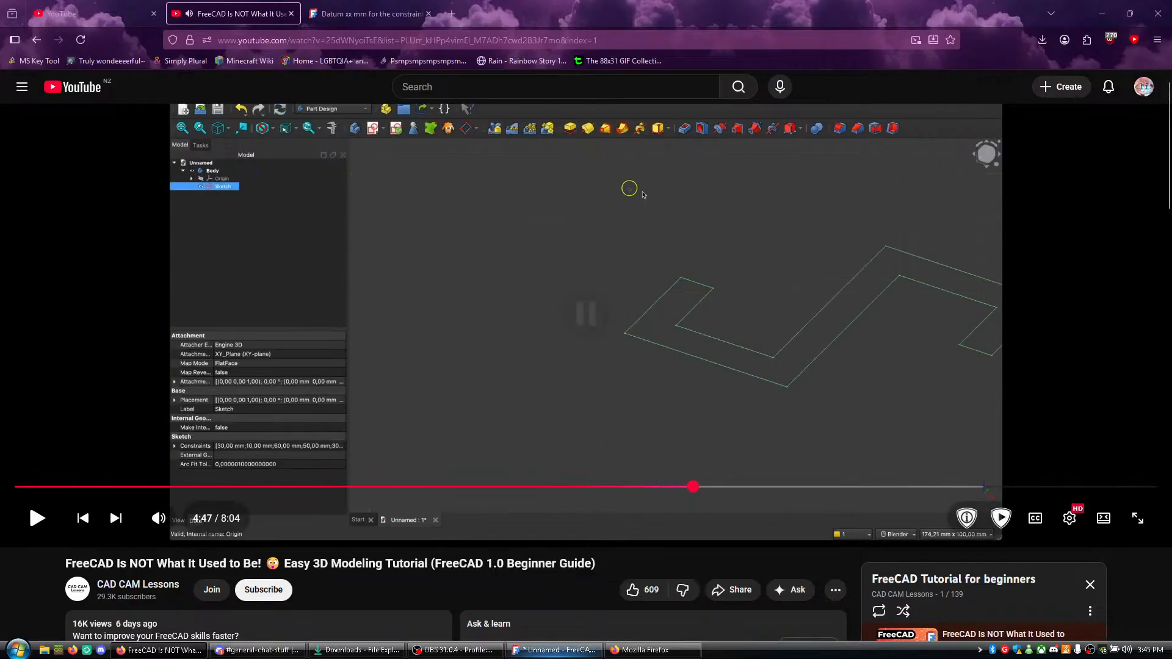
- In FreeCAD, close the hook sketch and return to the Part Design workbench
click(556, 651)
key(Escape)
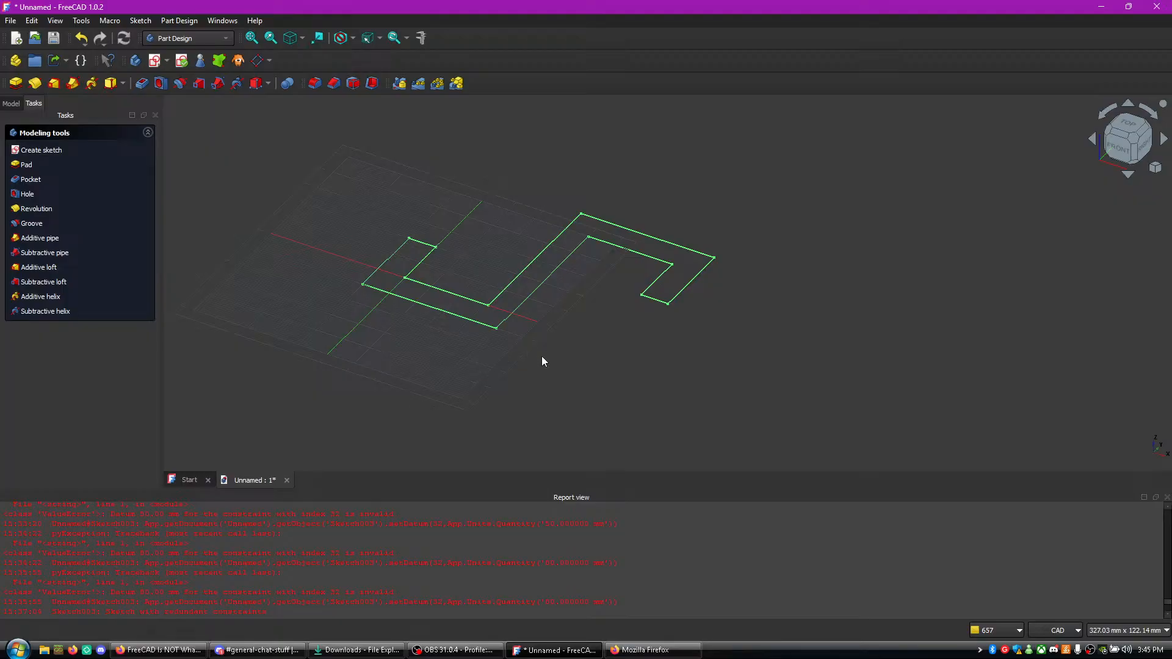
scroll(544, 352, up, 5)
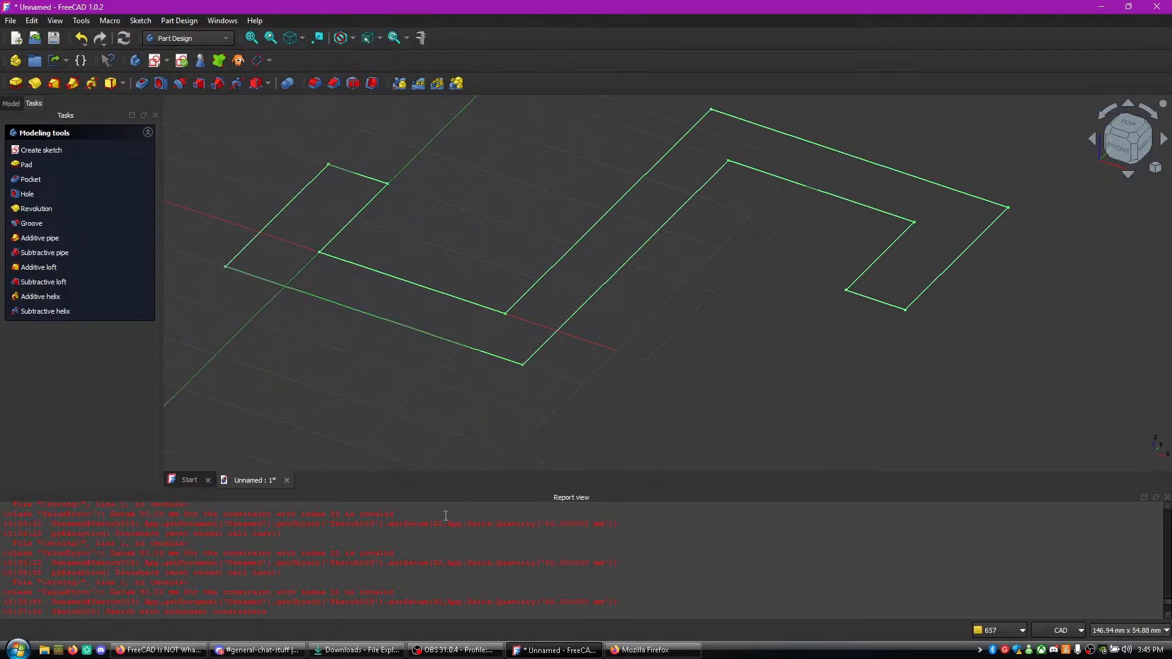
- Watch the tutorial video's Pad step in Firefox, pause it, and return to FreeCAD
key(alt+Tab)
key(k)
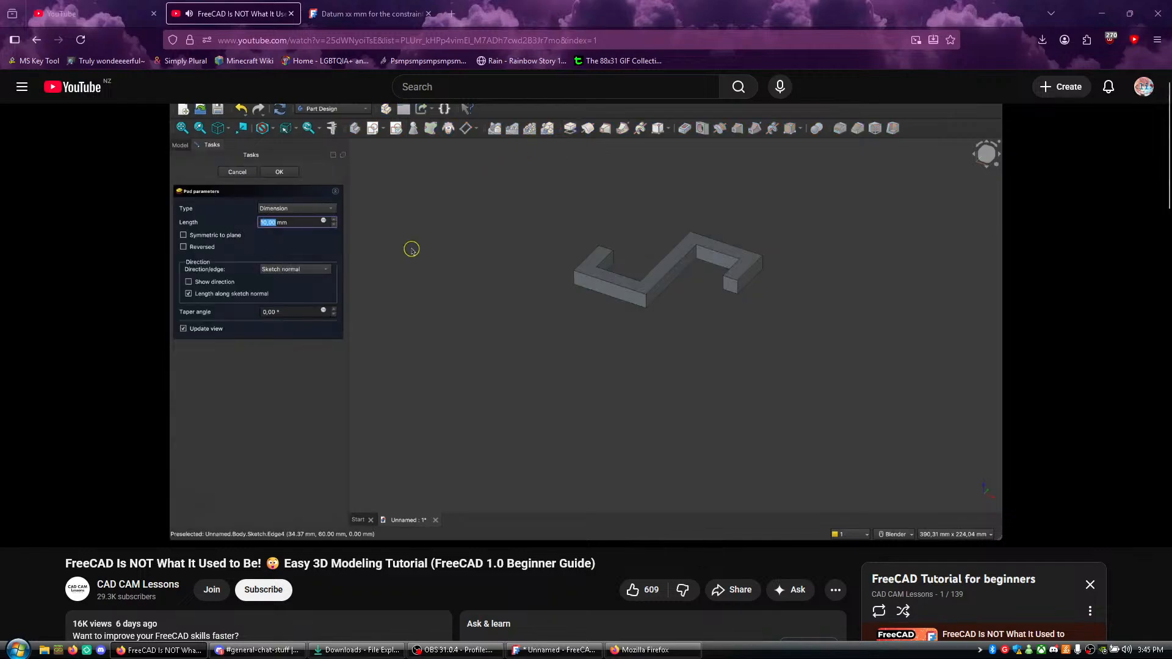
key(k)
key(alt+Tab)
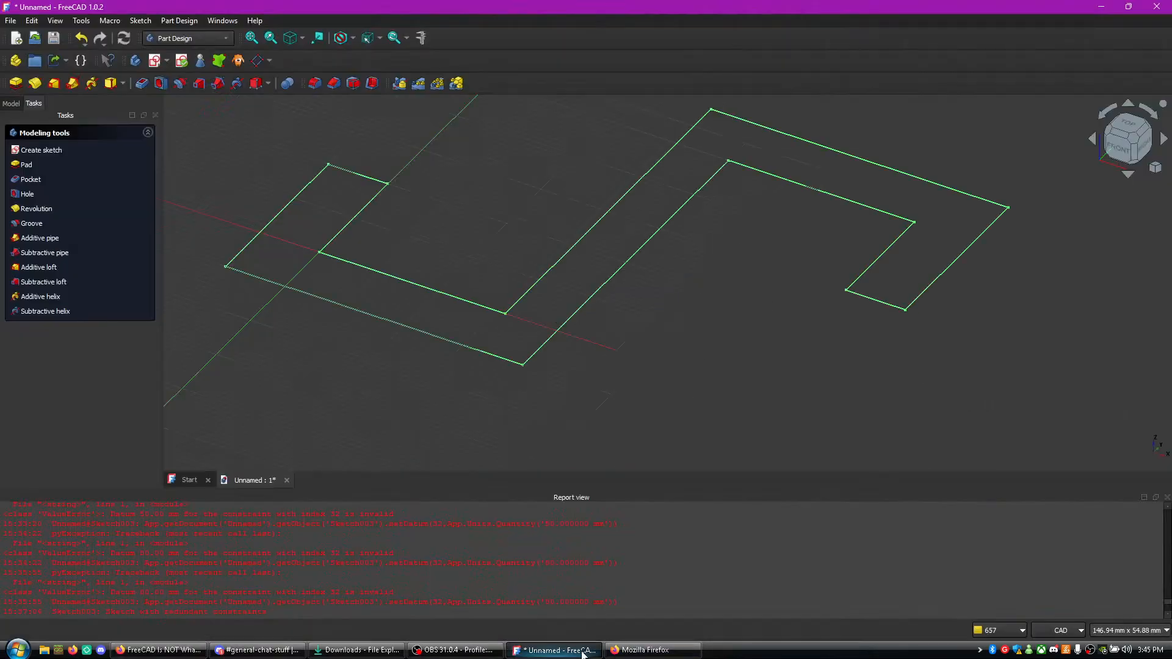
- Pad the hook profile to a length of 30 mm
click(16, 84)
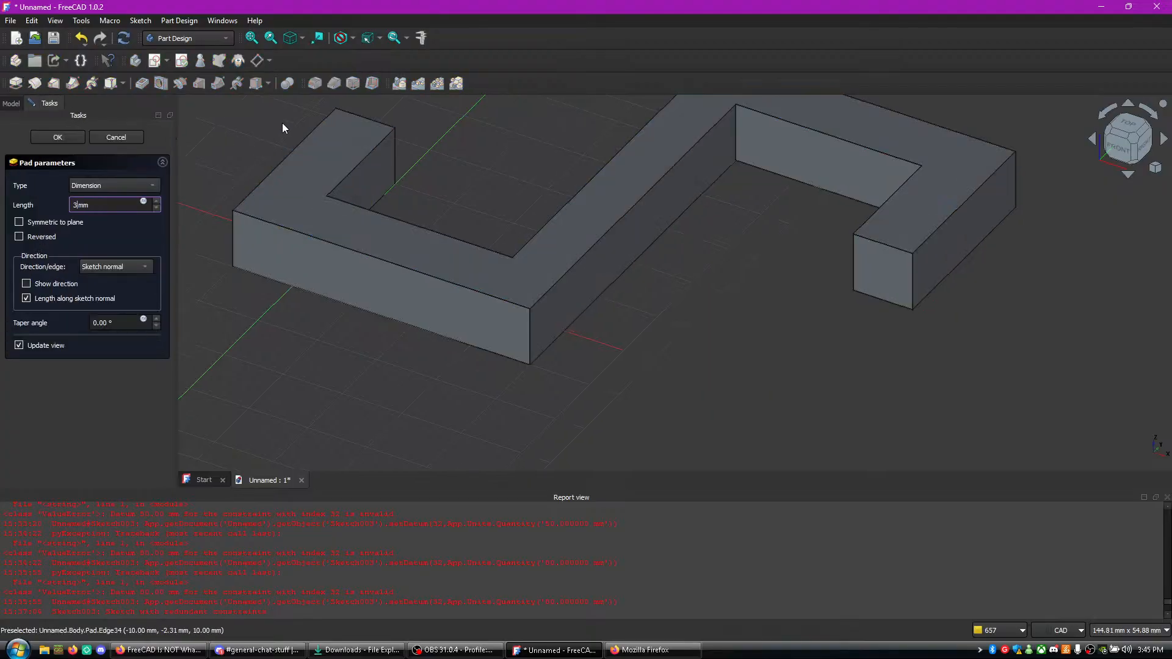
key(Return)
middle_drag(589, 228, 689, 406)
middle_drag(876, 343, 864, 281)
scroll(816, 305, up, 2)
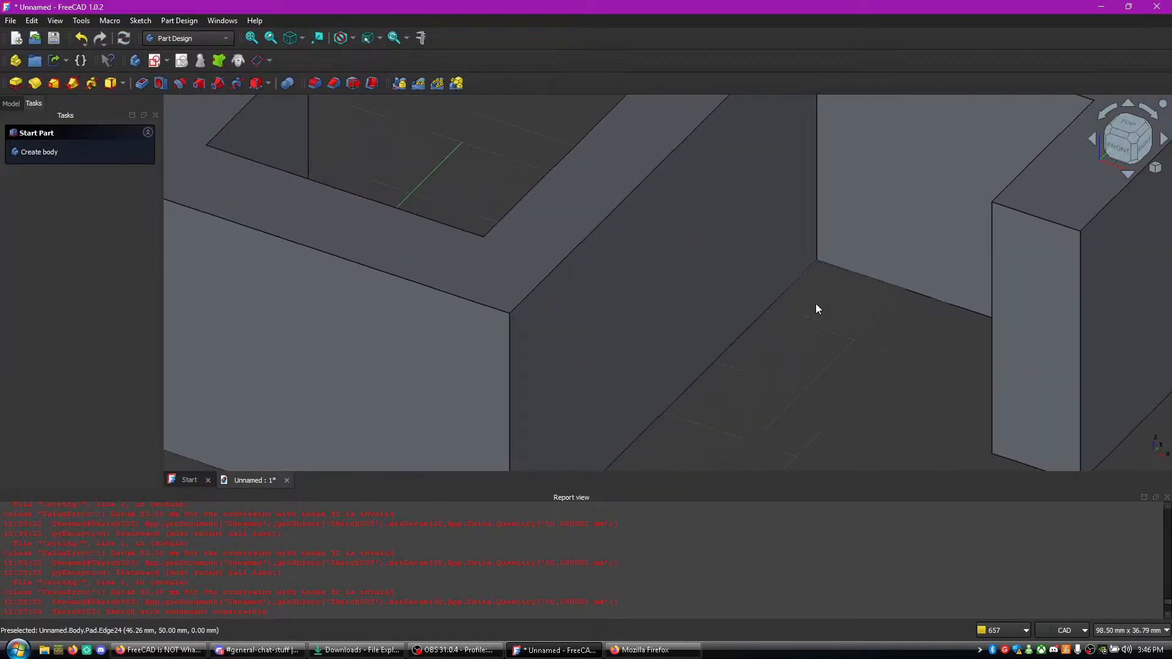
scroll(813, 304, down, 3)
scroll(776, 316, down, 2)
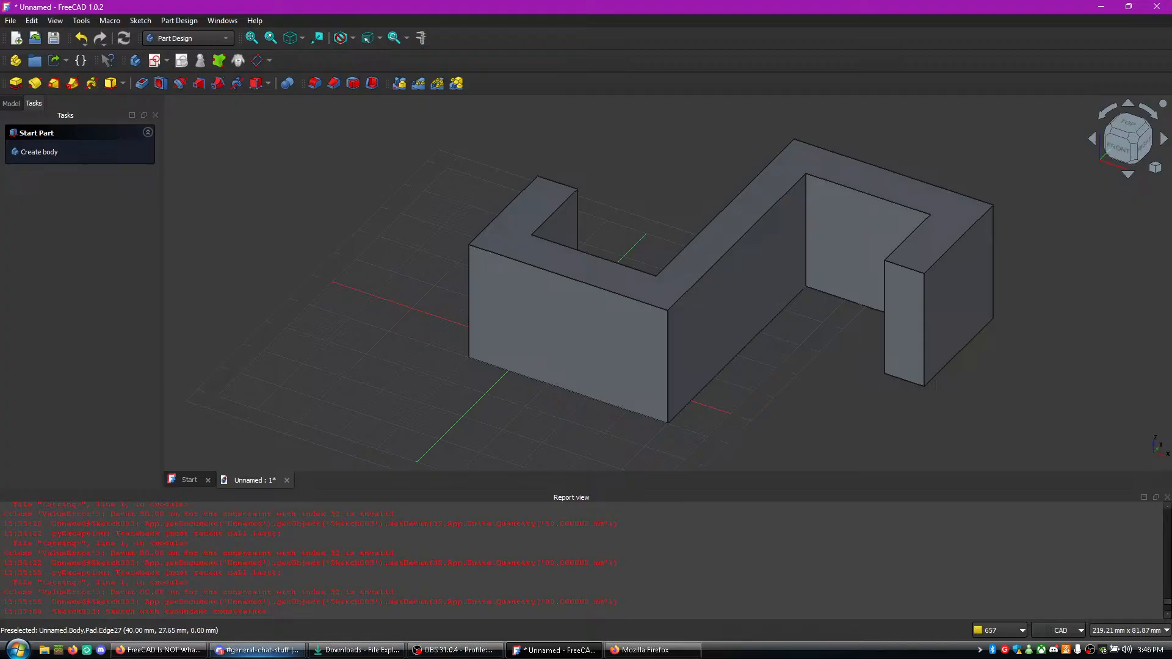
- Play the tutorial video in Firefox through the change to the wireframe draw style, and pause it
click(652, 651)
click(670, 655)
click(672, 657)
click(648, 650)
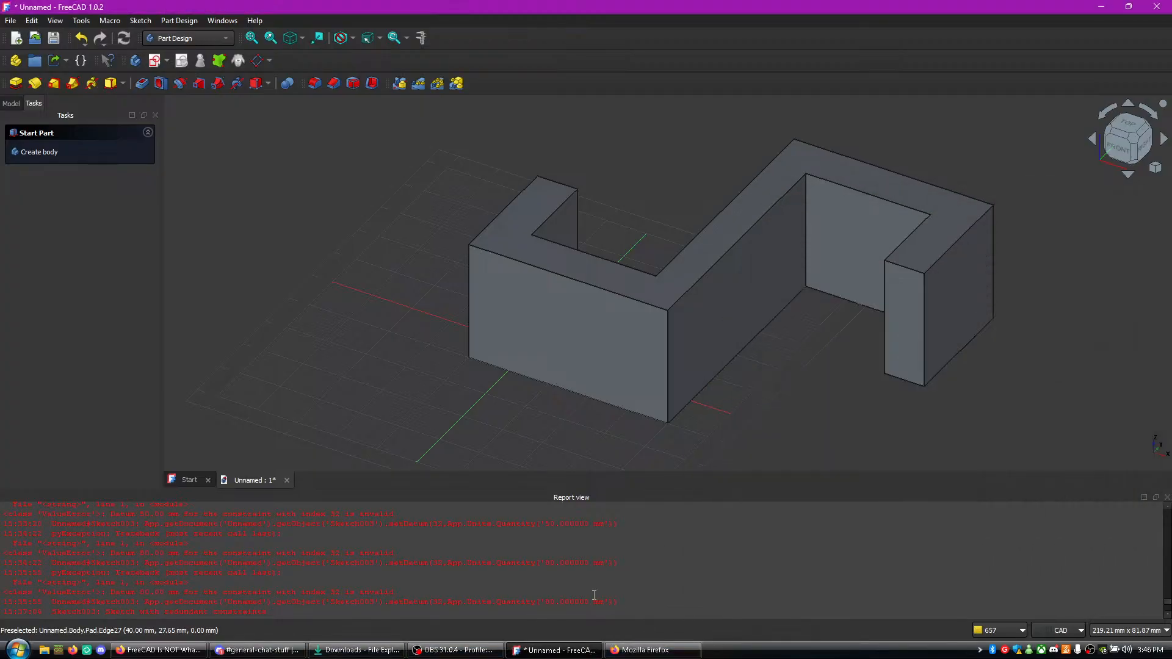
click(159, 649)
click(481, 369)
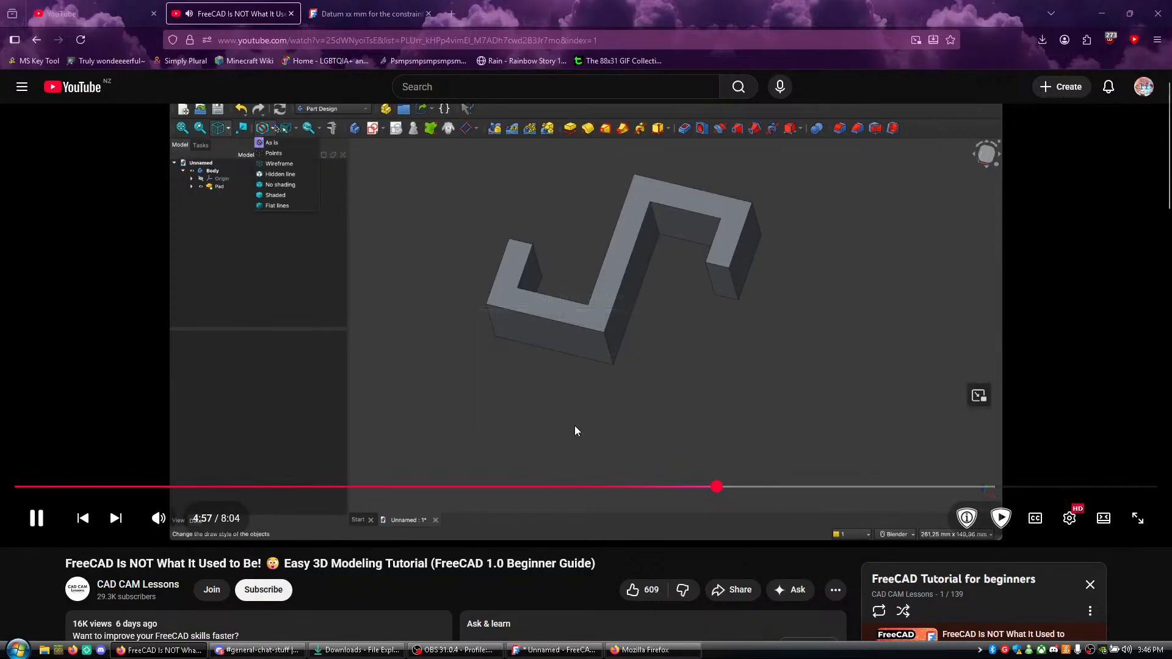
click(528, 379)
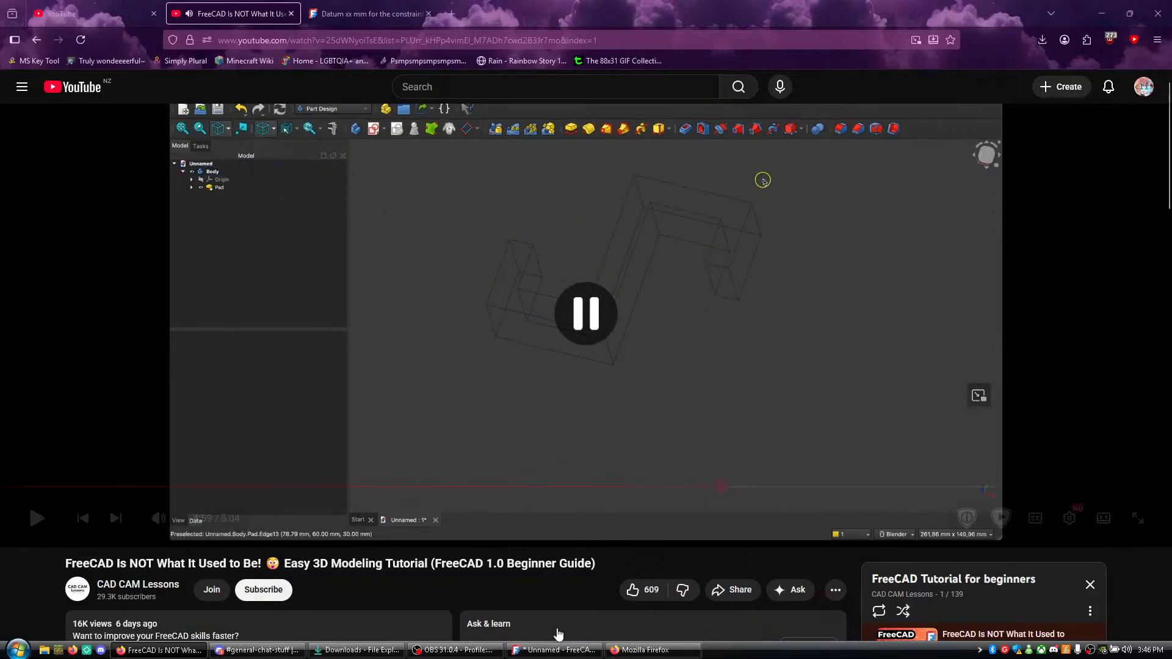
- In FreeCAD, search the standard view and selection filter options for the wireframe display, checking the paused tutorial in Firefox
click(565, 651)
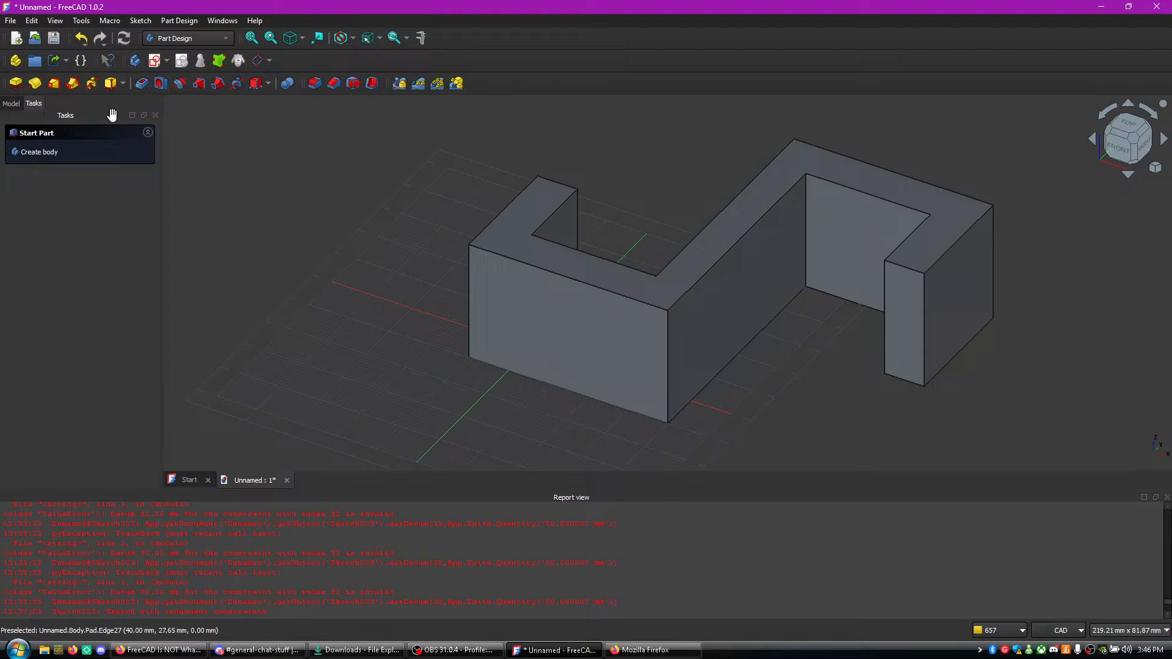
right_click(342, 207)
click(309, 220)
click(302, 38)
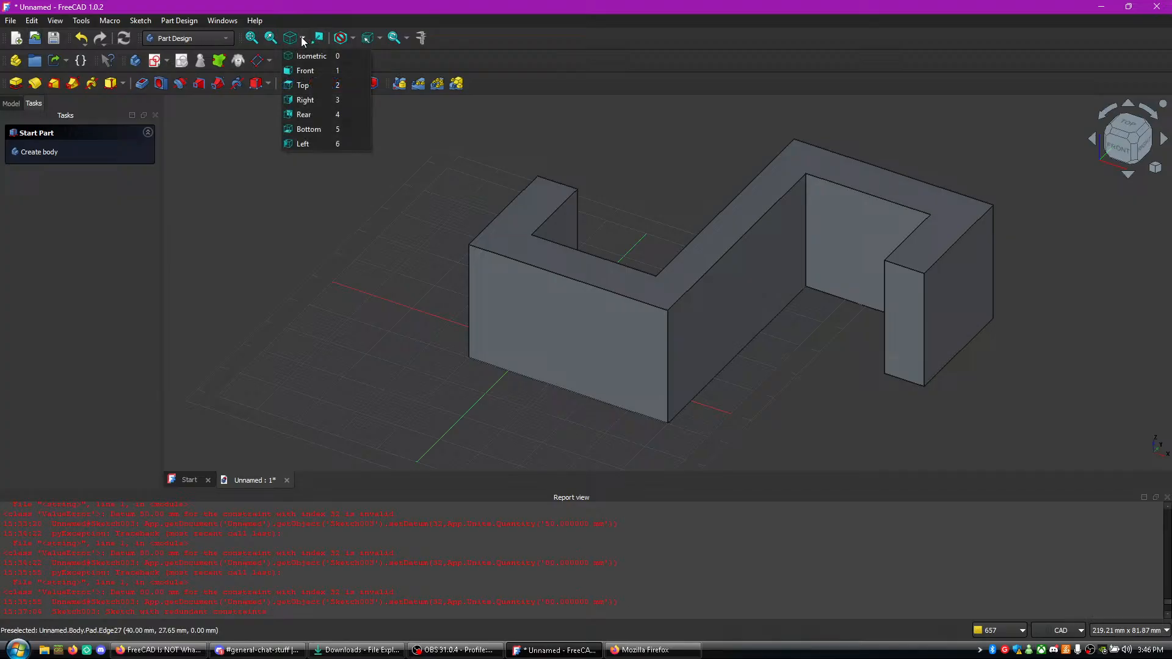
click(302, 38)
click(379, 39)
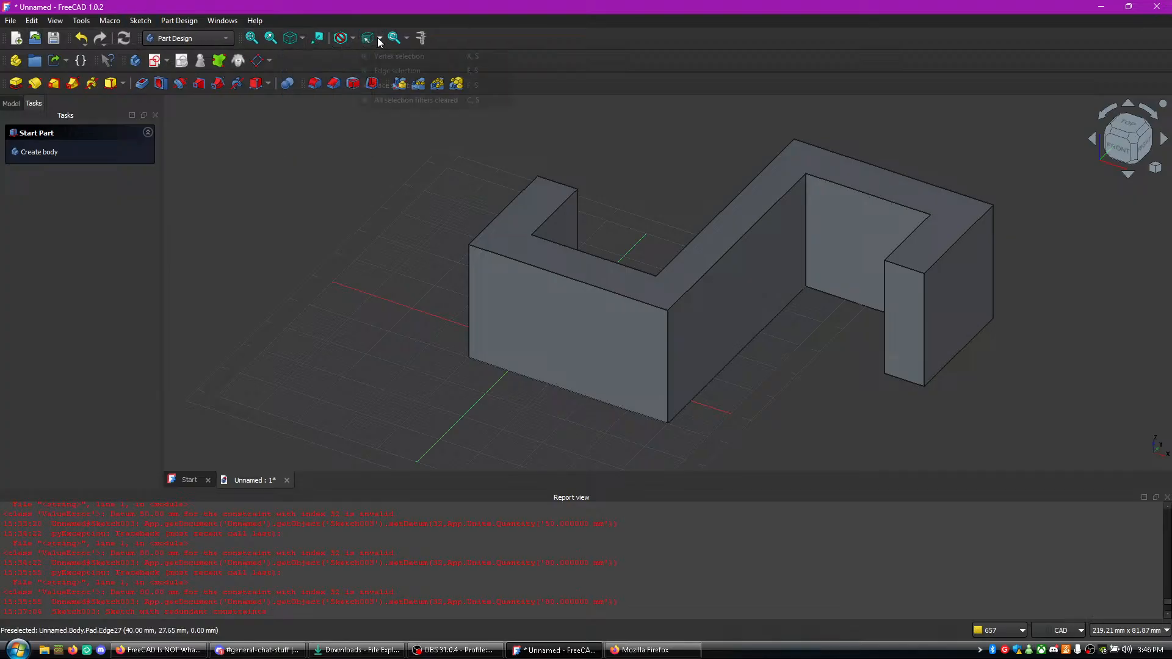
click(379, 39)
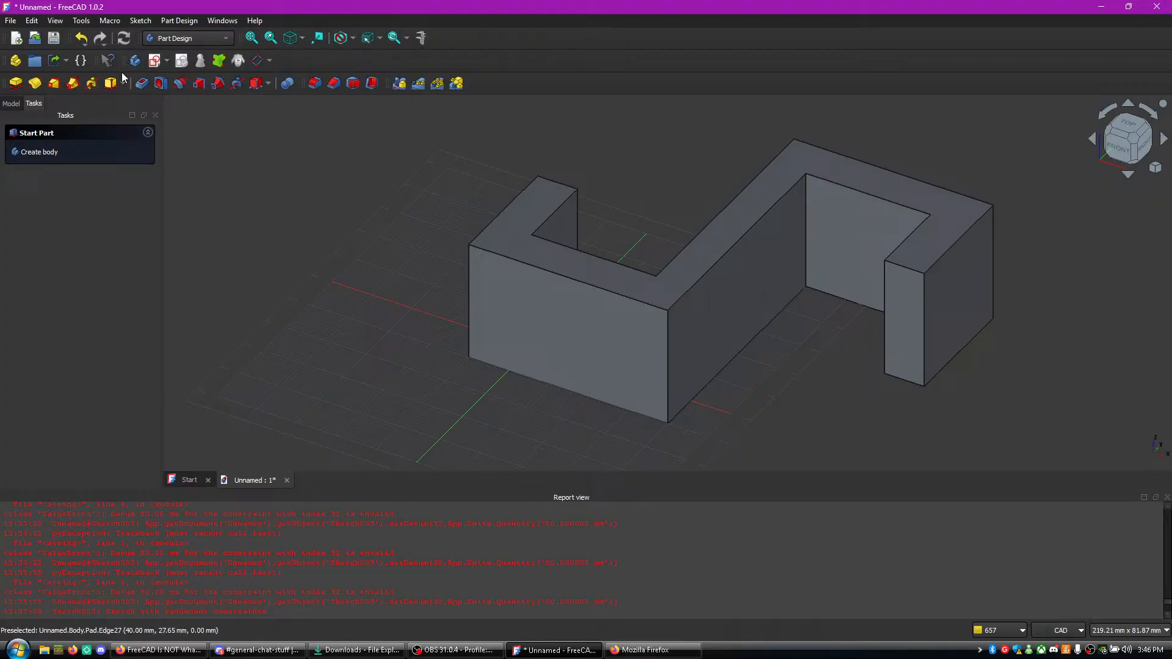
click(160, 650)
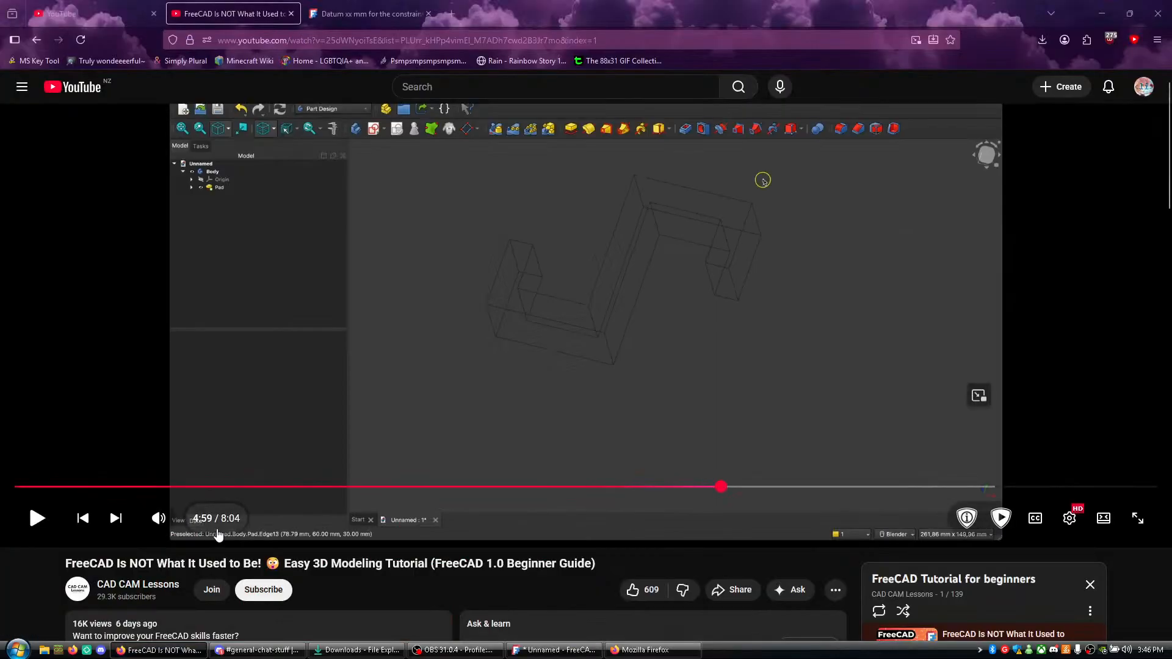
key(alt+Tab)
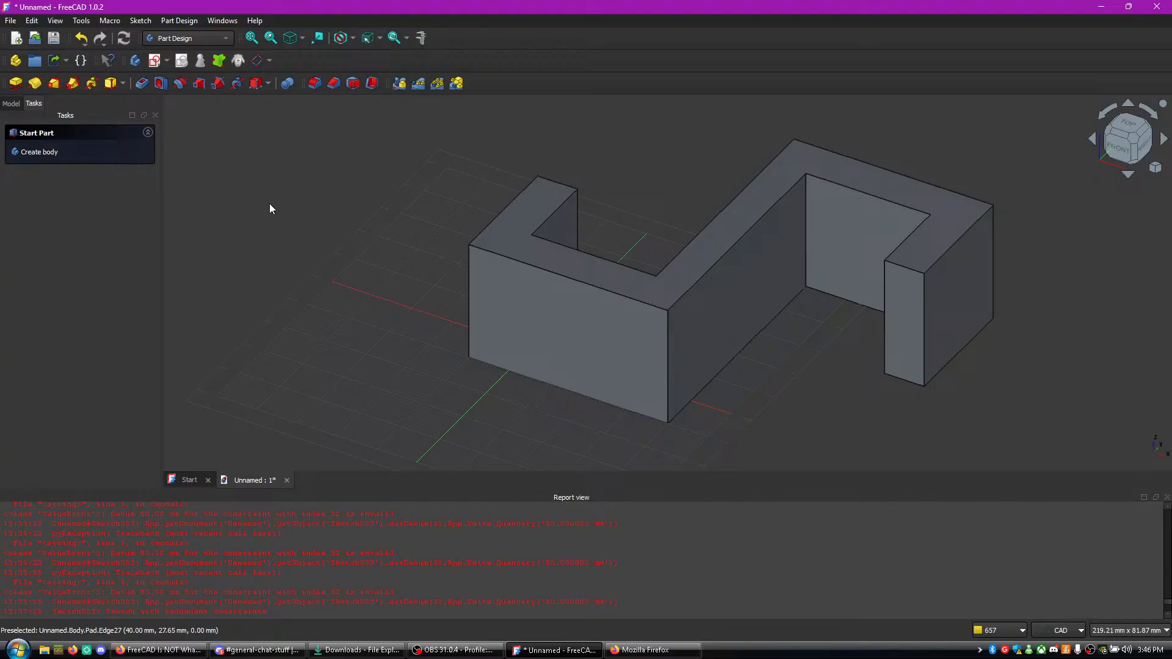
- View the padded hook from the top and set the view to isometric
click(304, 37)
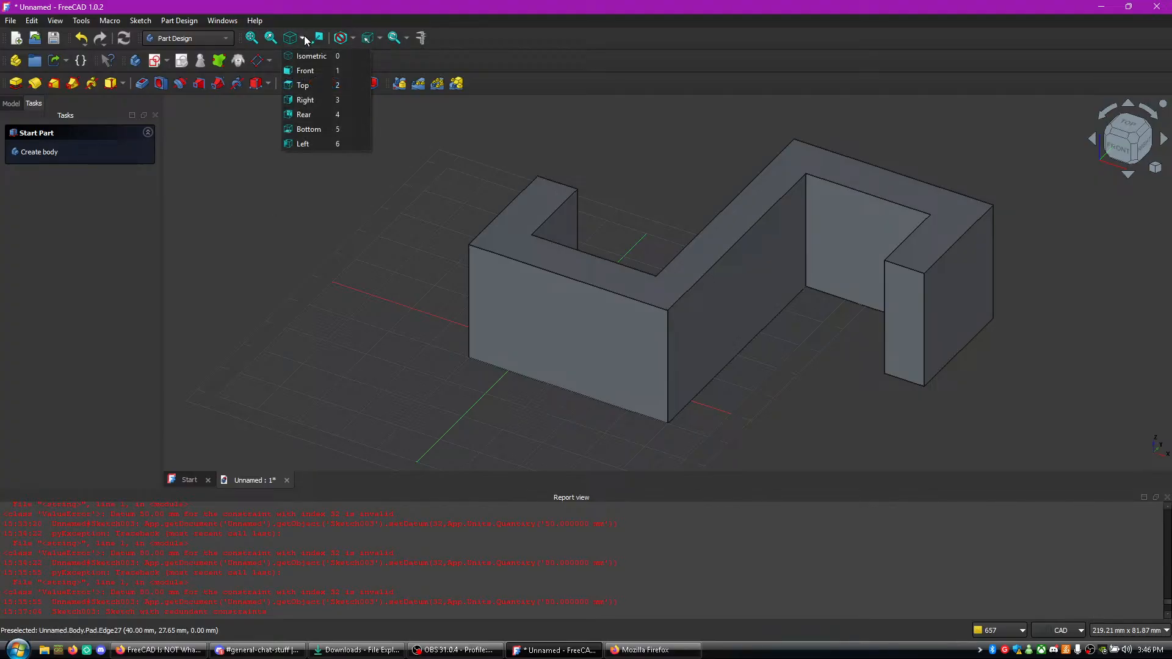
click(306, 53)
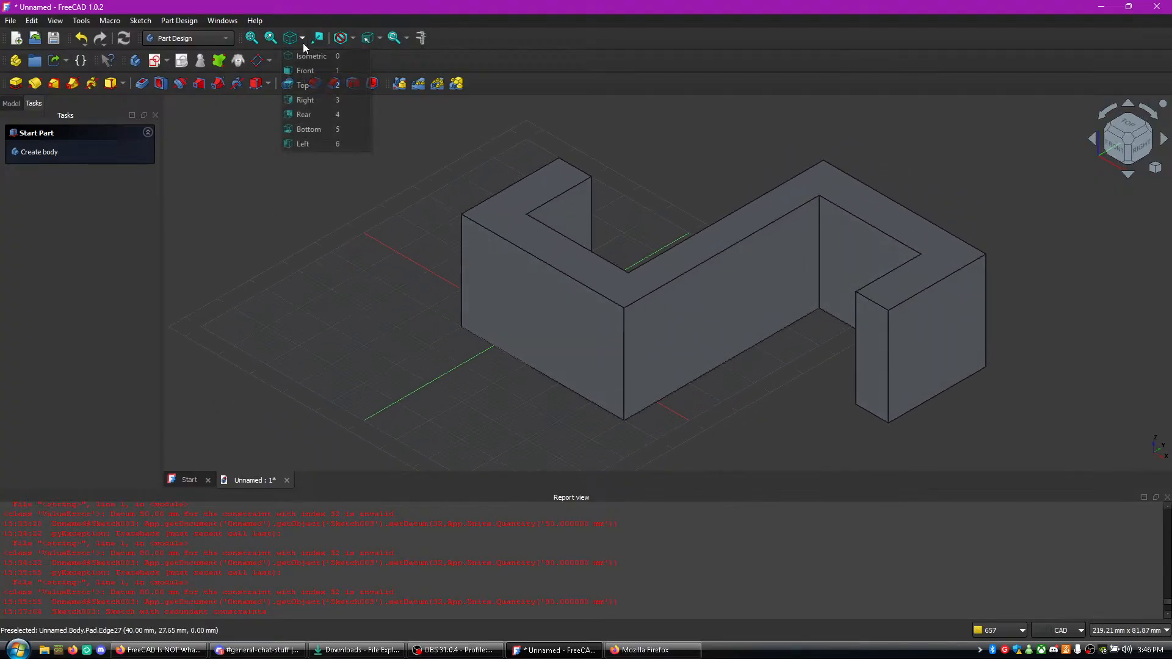
click(303, 85)
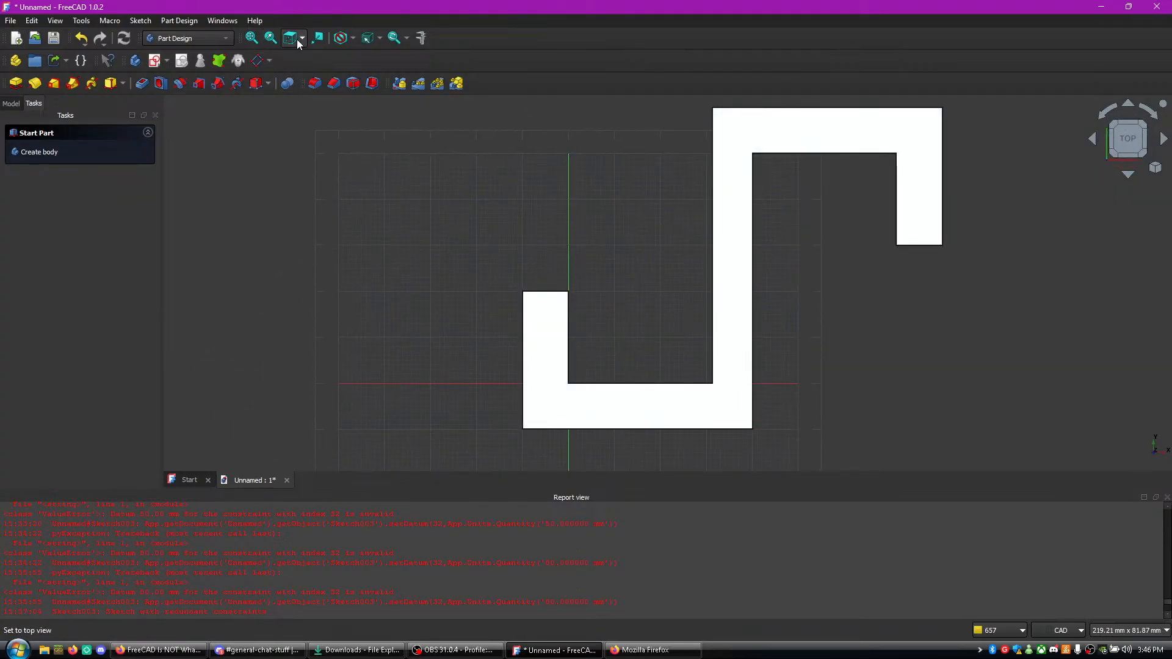
click(302, 39)
click(309, 54)
click(379, 35)
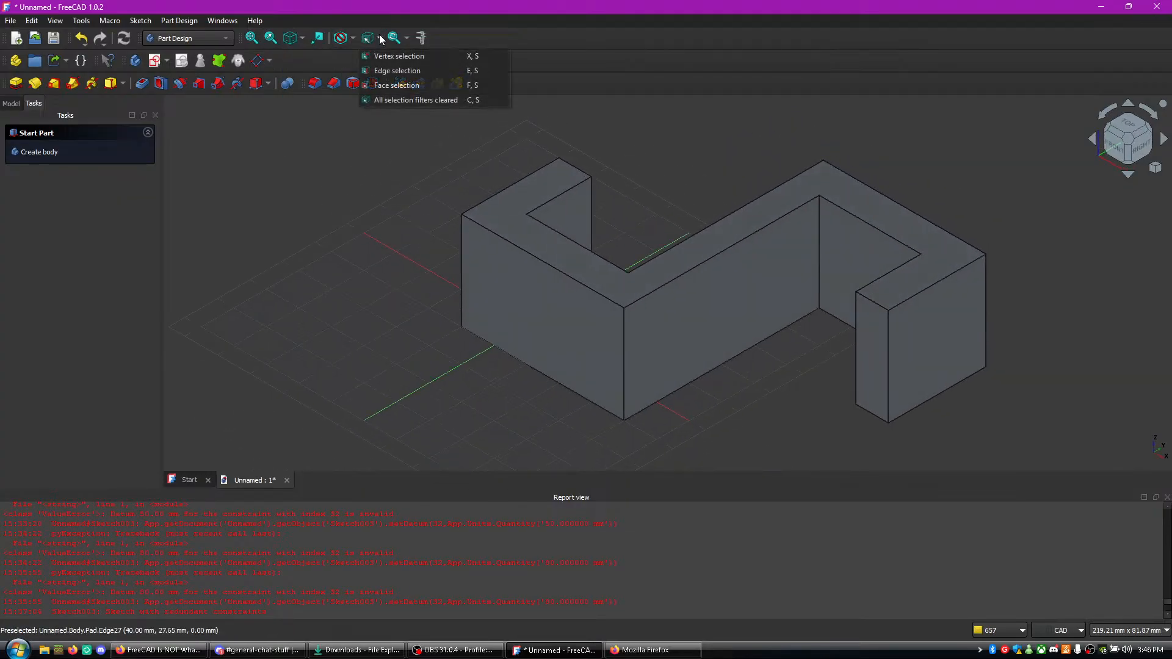
click(380, 34)
click(233, 39)
click(233, 39)
click(124, 82)
click(104, 138)
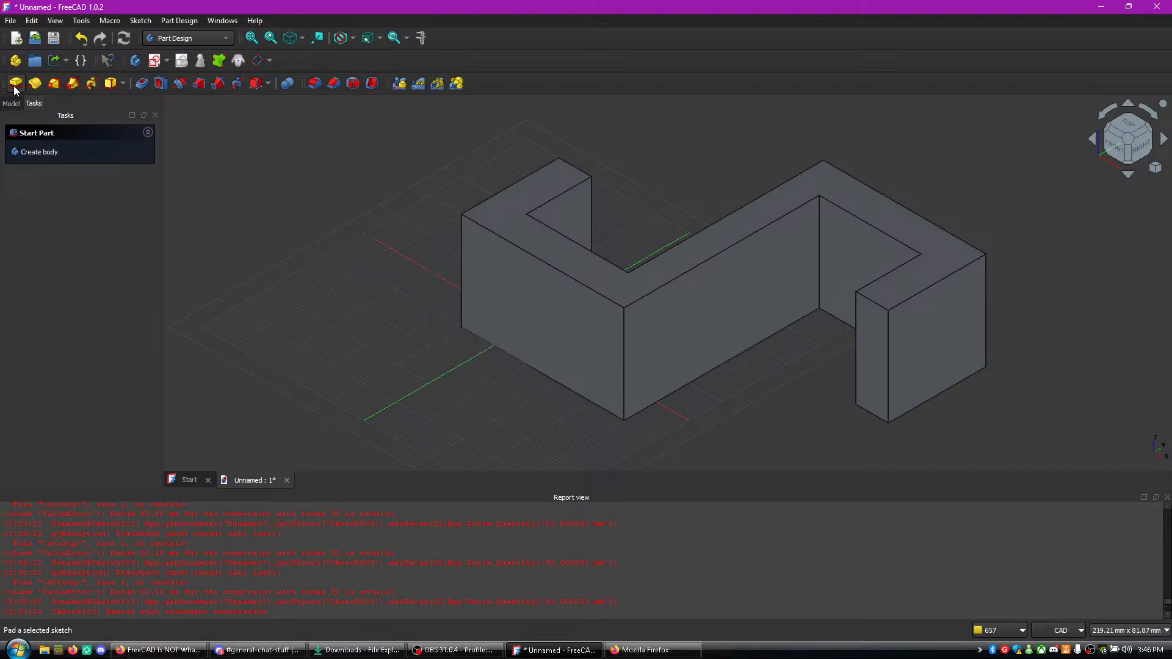
- Show the model tree and examine the pad's properties by selecting its front face, then clear the selection
click(11, 103)
middle_drag(314, 219, 157, 164)
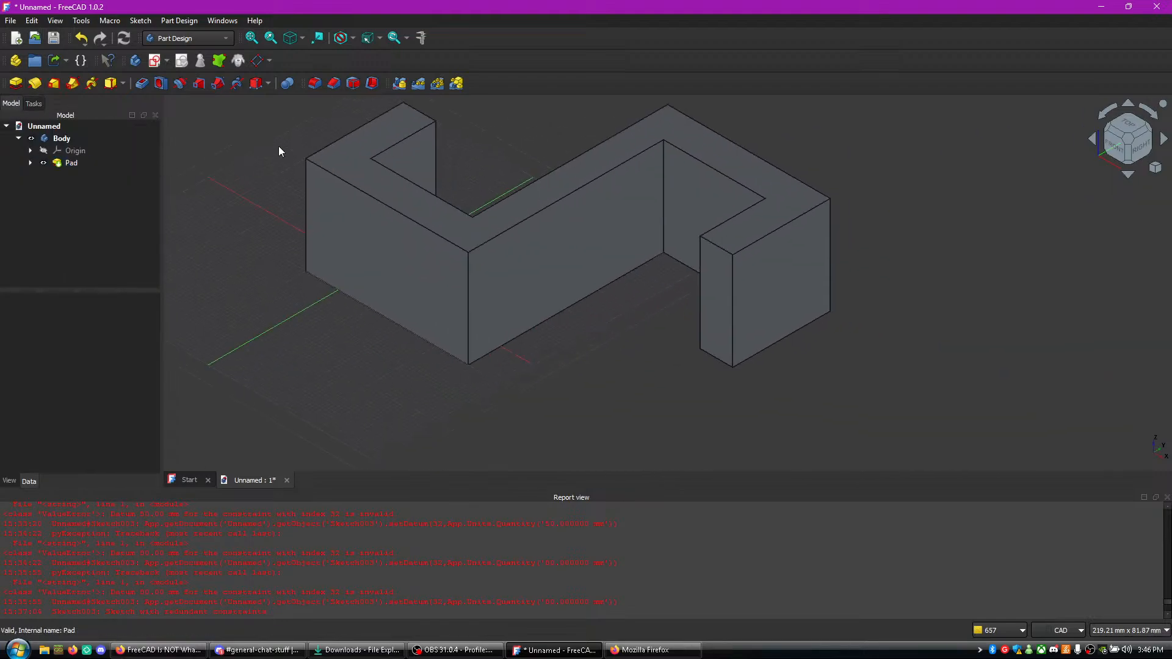
click(405, 231)
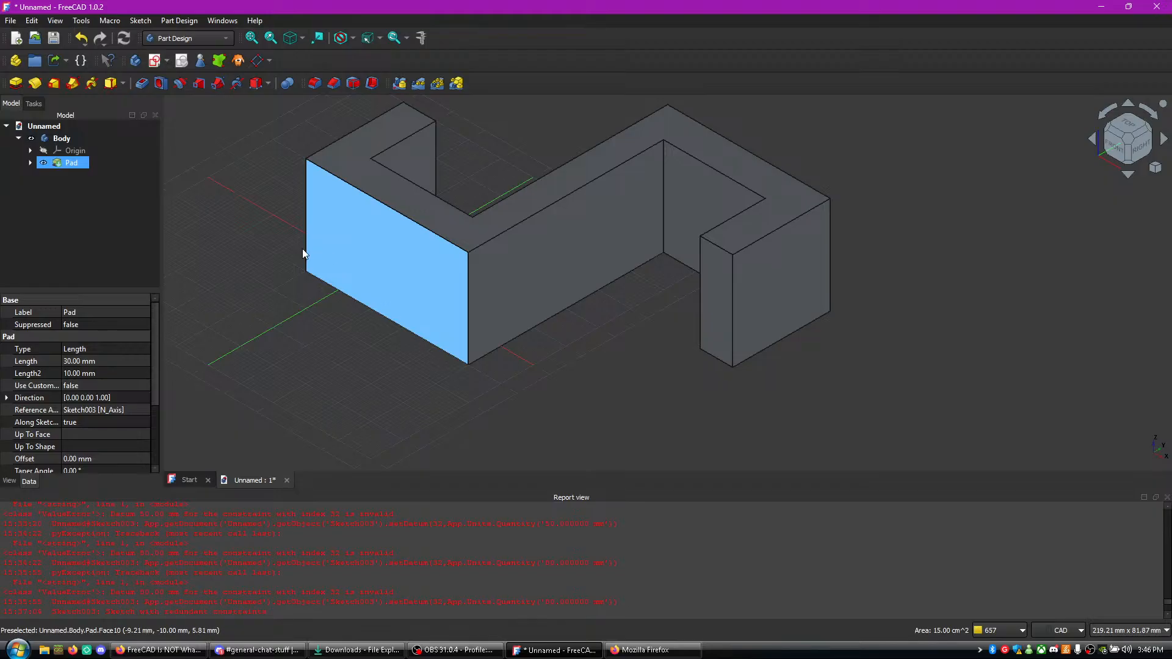
click(275, 247)
- Rewind the tutorial video in Firefox and replay it up to the choice of the Wireframe draw style, then pause it
click(160, 650)
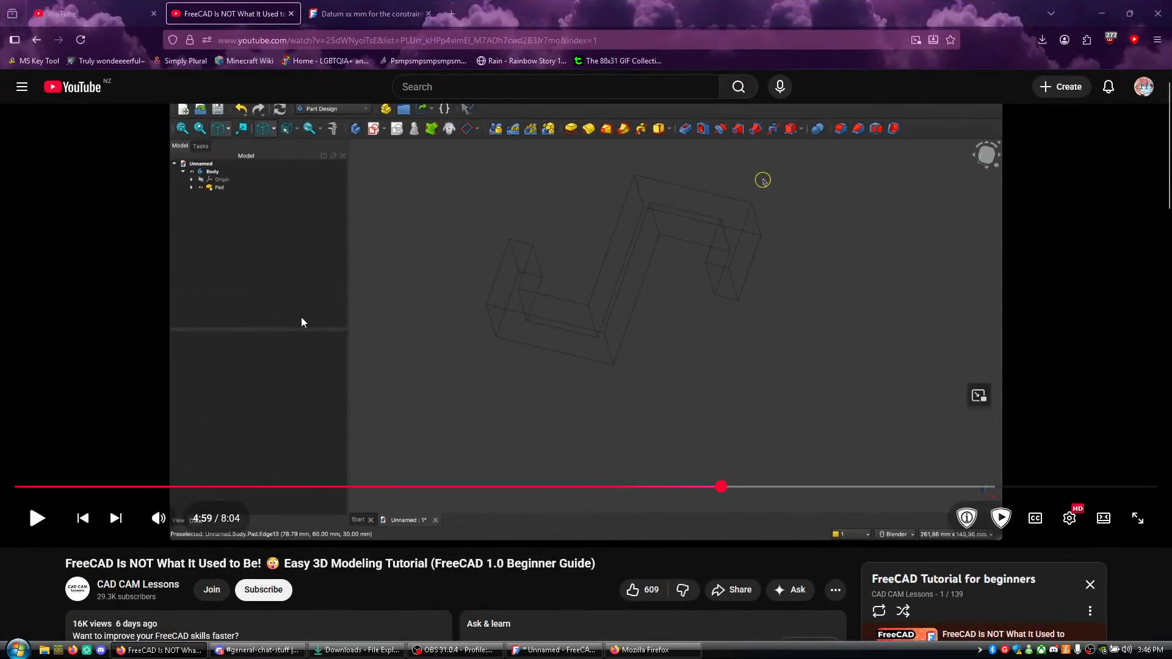
key(j)
key(k)
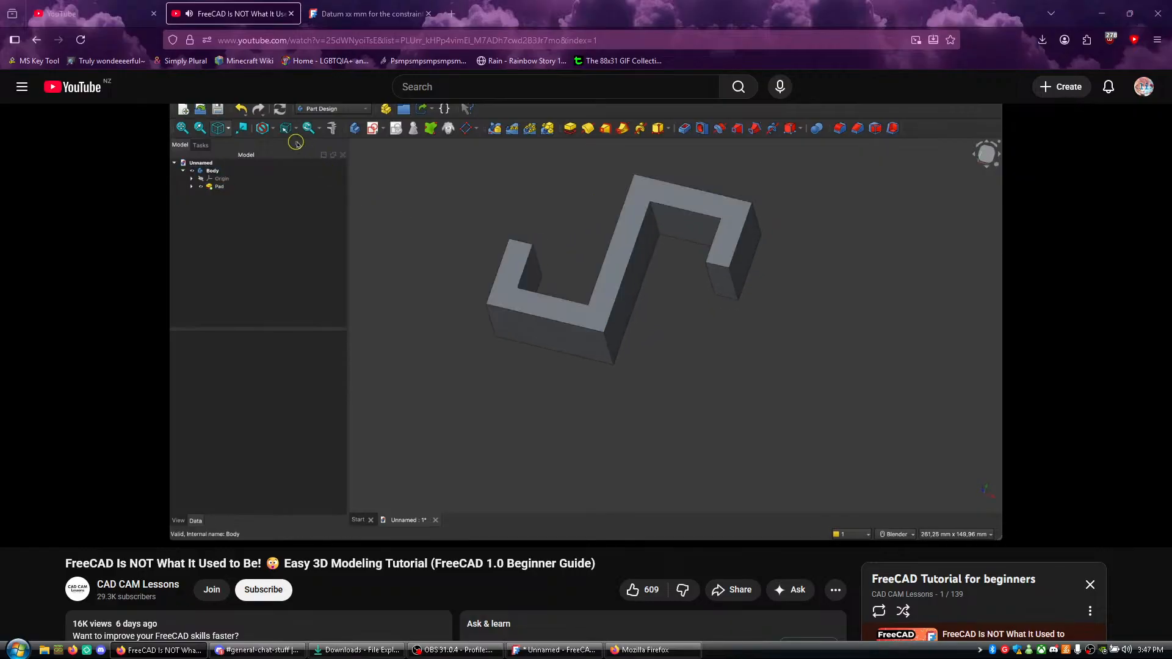
click(306, 316)
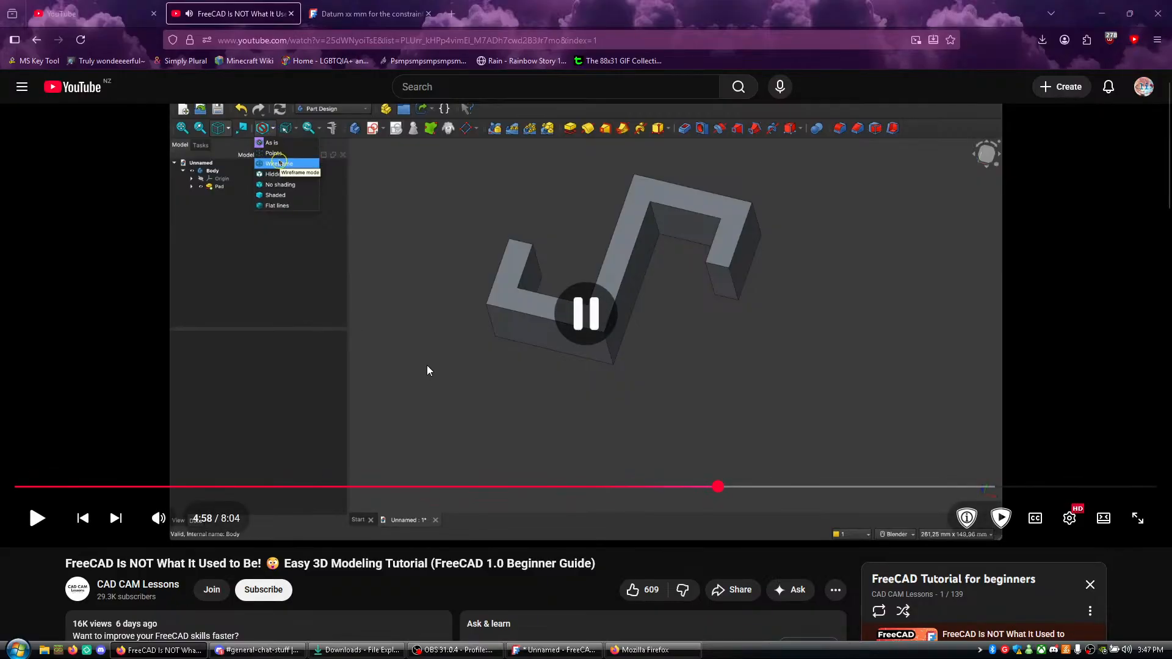
- In FreeCAD, set the draw style to Wireframe and inspect the padded hook's edges
click(554, 649)
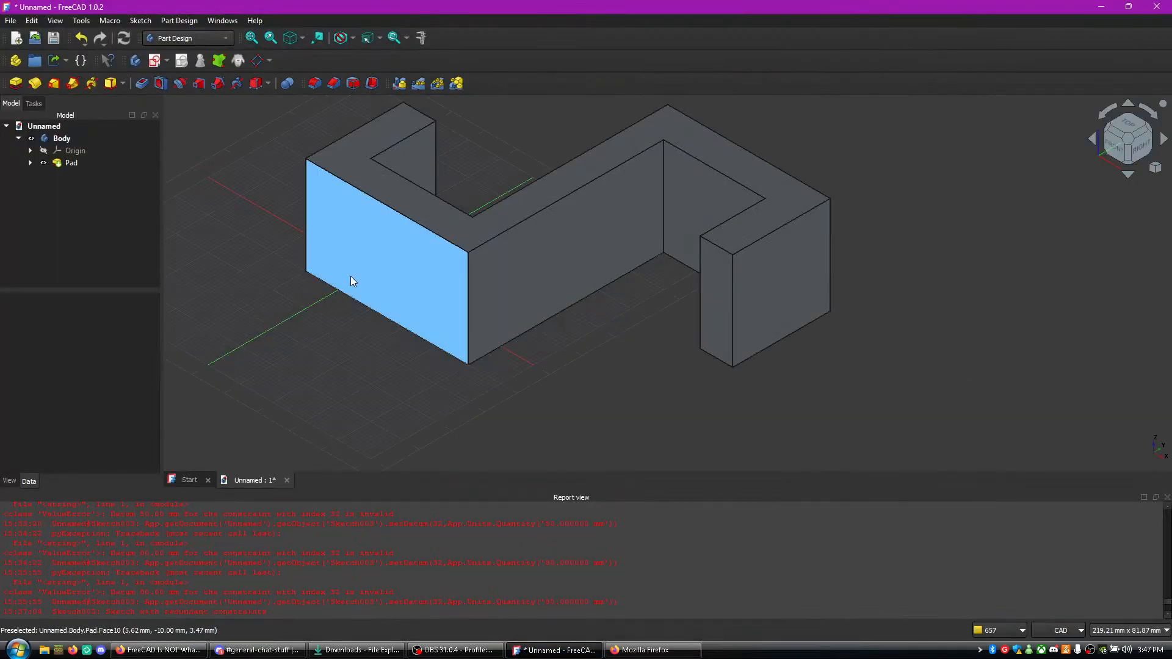
click(349, 38)
click(367, 85)
middle_drag(575, 155, 643, 168)
middle_drag(440, 369, 323, 369)
scroll(436, 288, up, 2)
scroll(432, 306, down, 2)
middle_drag(431, 314, 477, 364)
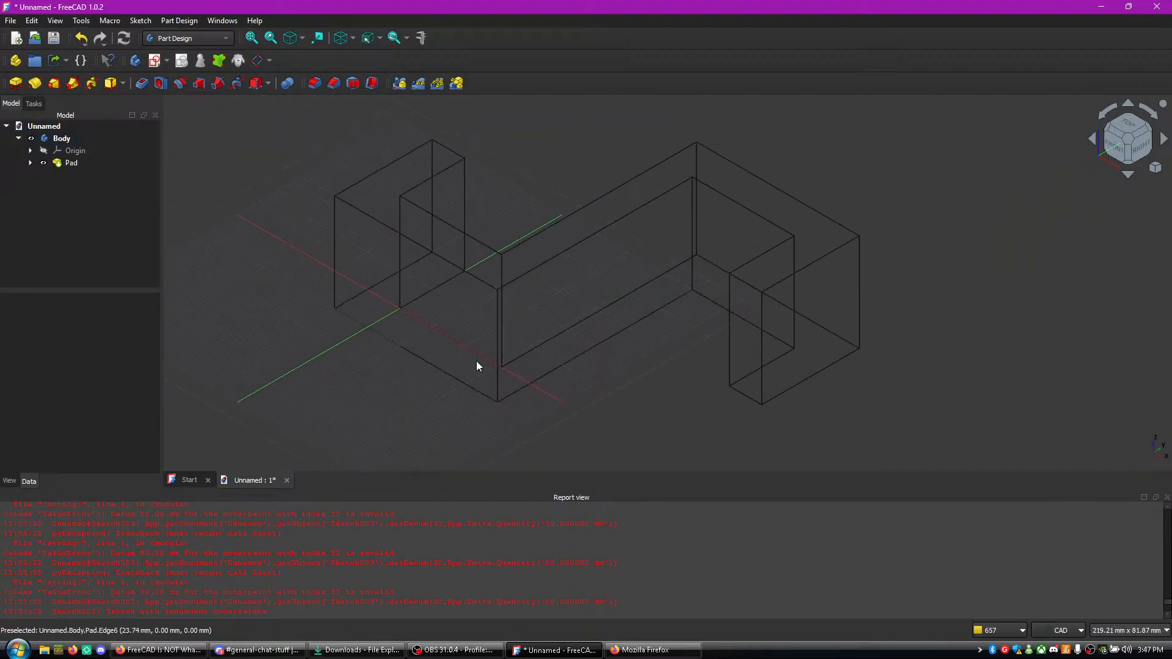
- Switch to the tutorial video in Firefox, play it up to the fillet radius setting, and pause it
click(157, 650)
click(576, 370)
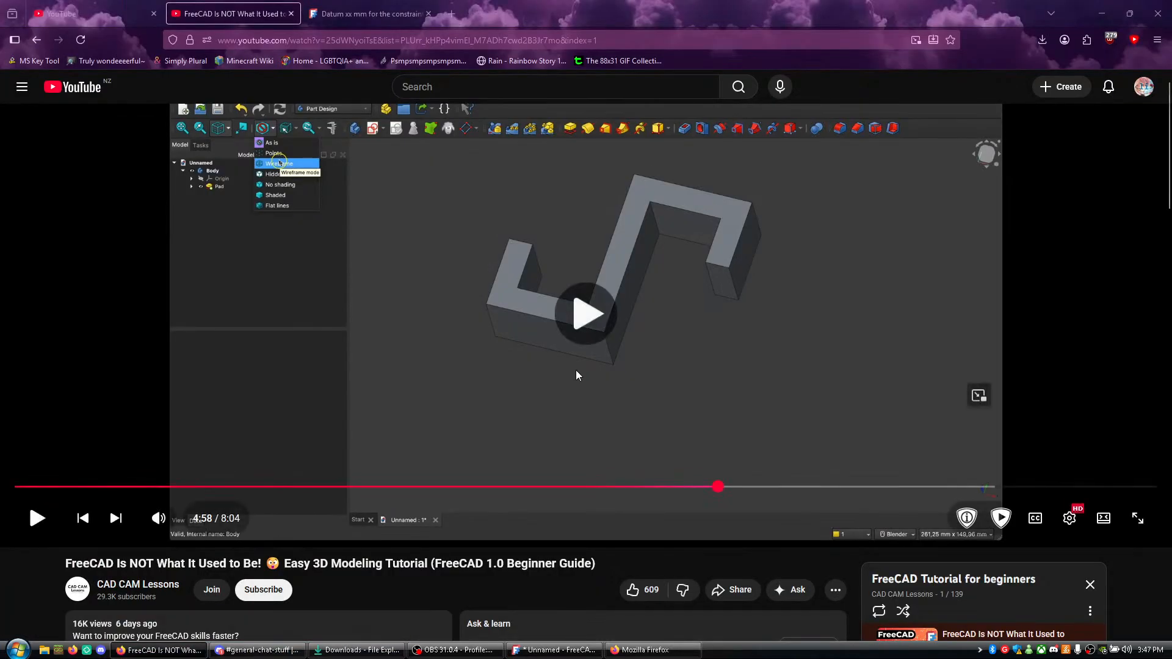
scroll(636, 540, up, 1)
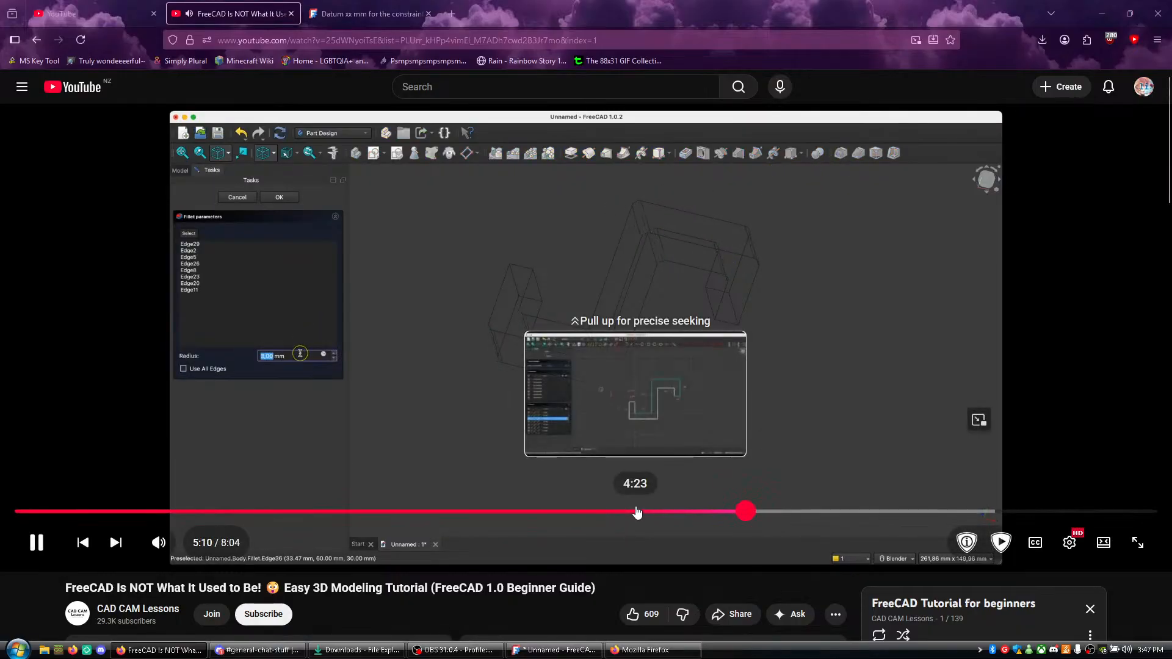
click(625, 400)
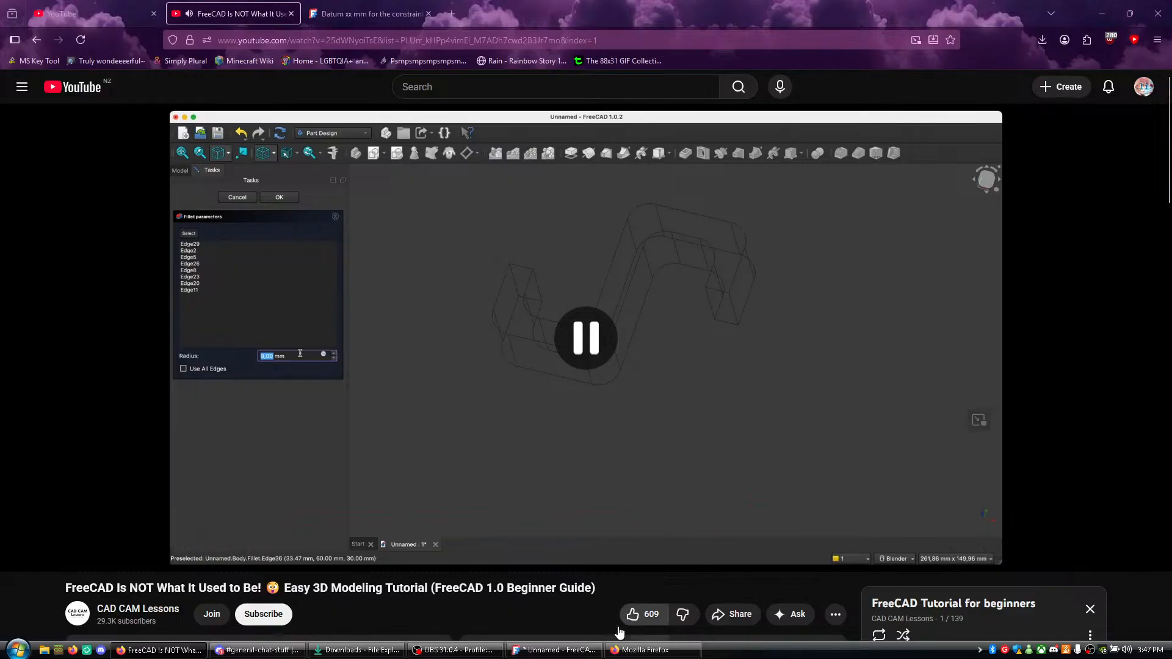
click(554, 651)
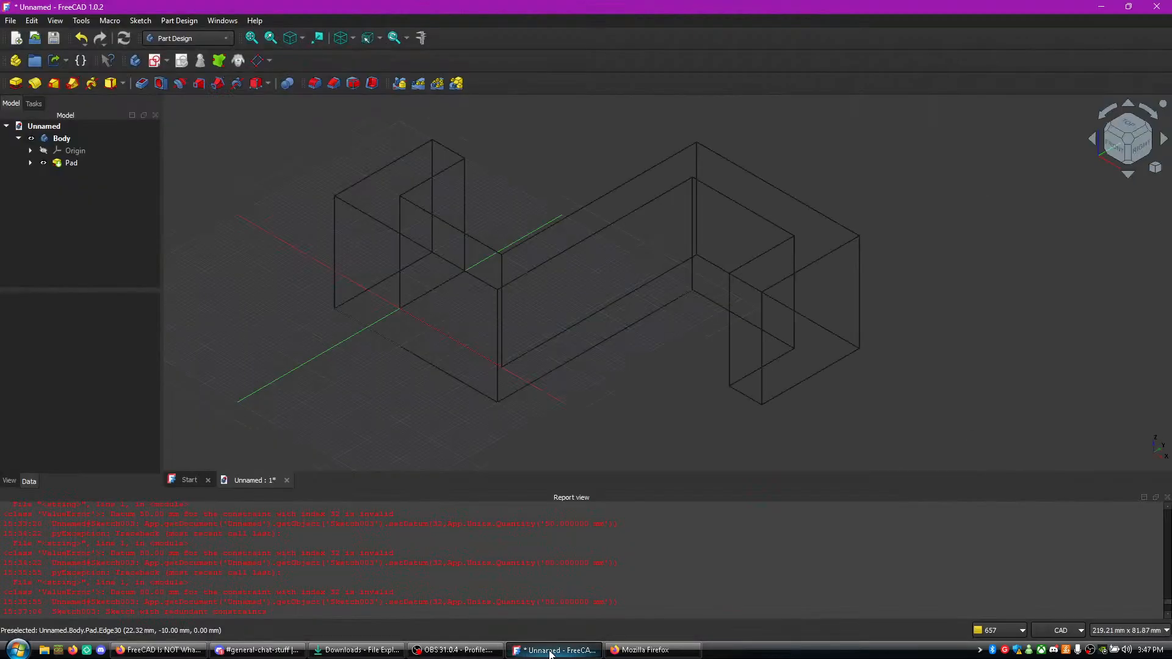
click(335, 284)
click(467, 218)
middle_drag(601, 301, 614, 343)
right_click(615, 343)
middle_drag(543, 225, 535, 171)
click(302, 38)
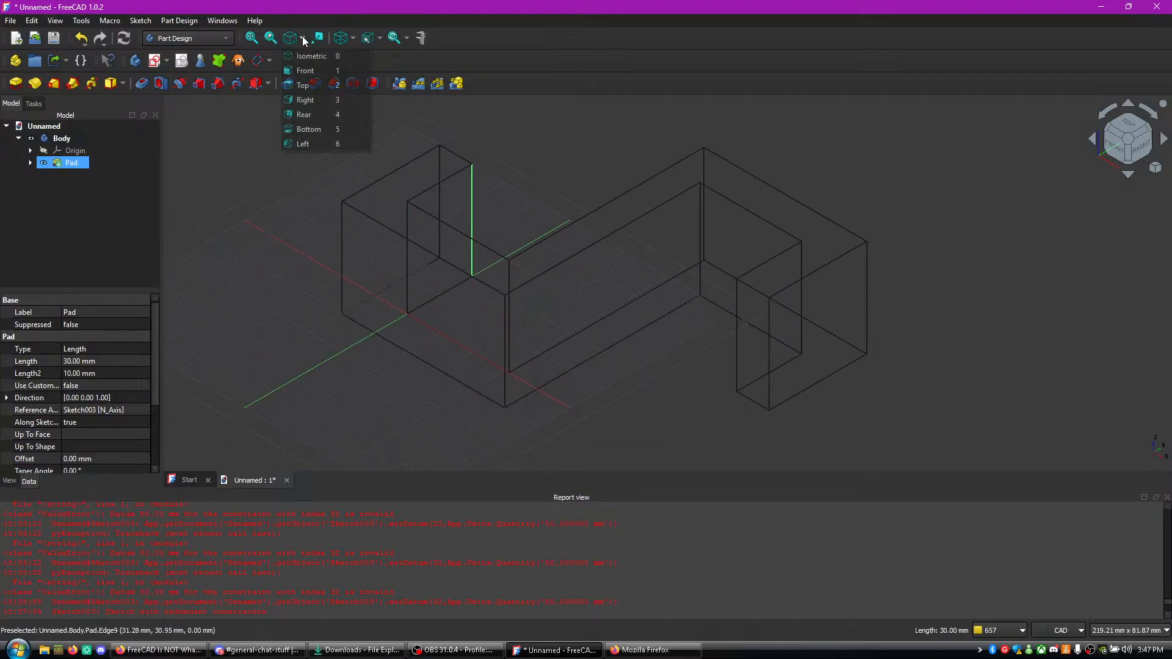
click(308, 85)
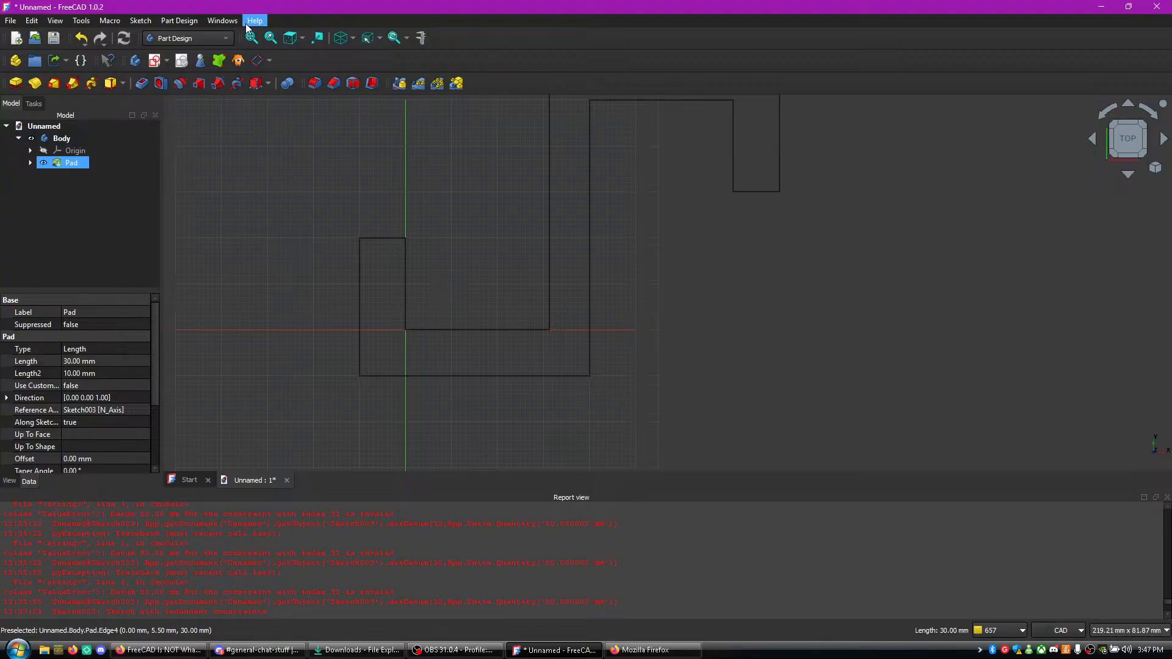
click(303, 37)
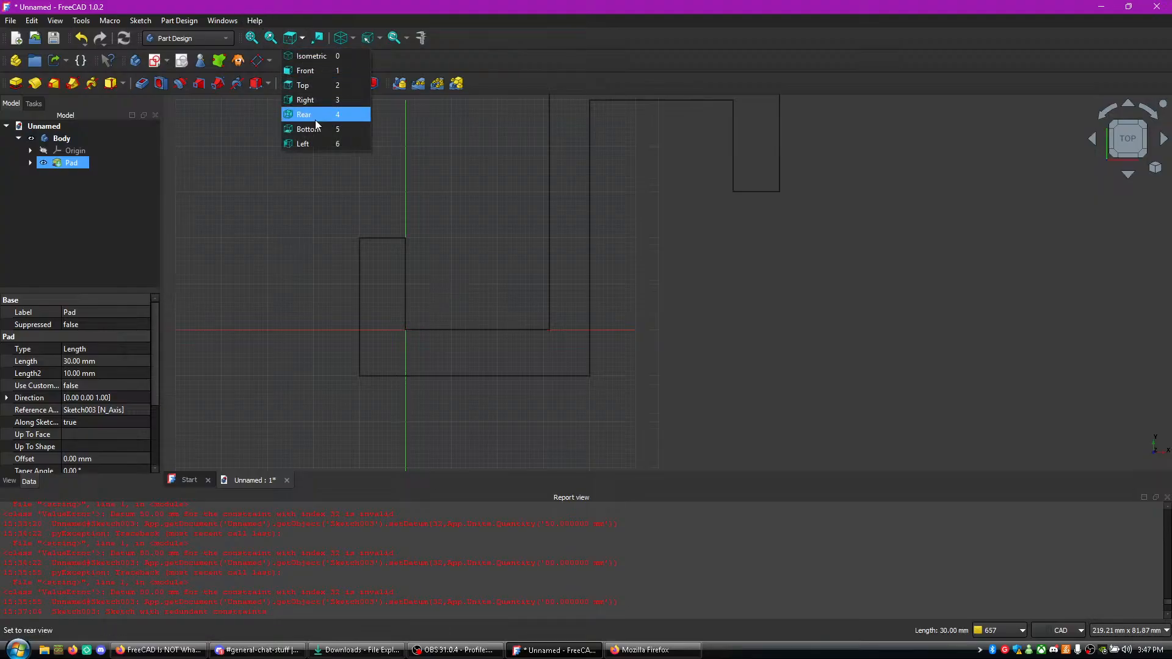
click(316, 89)
right_click(456, 138)
click(302, 38)
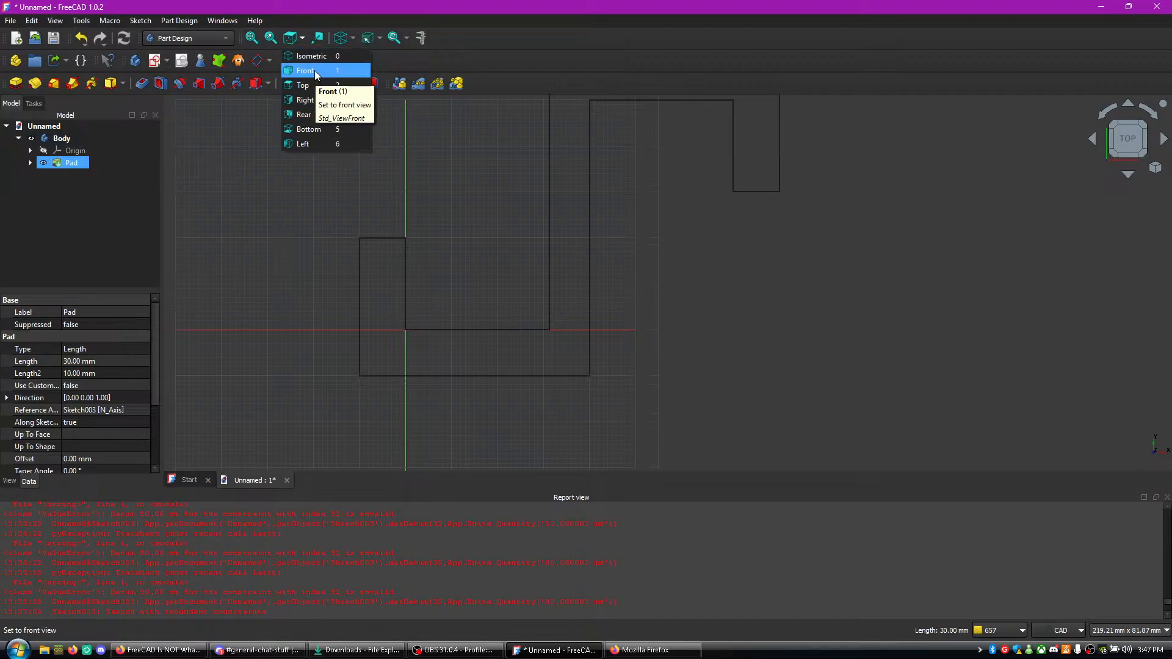
click(323, 56)
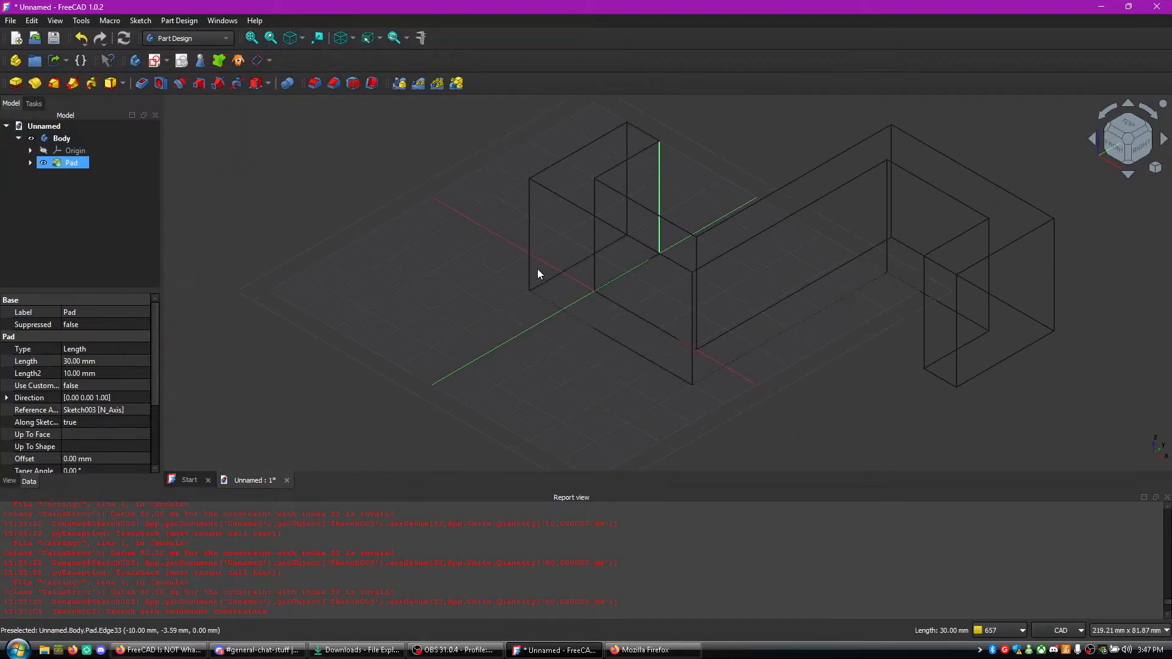
ctrl+click(660, 226)
ctrl+click(691, 353)
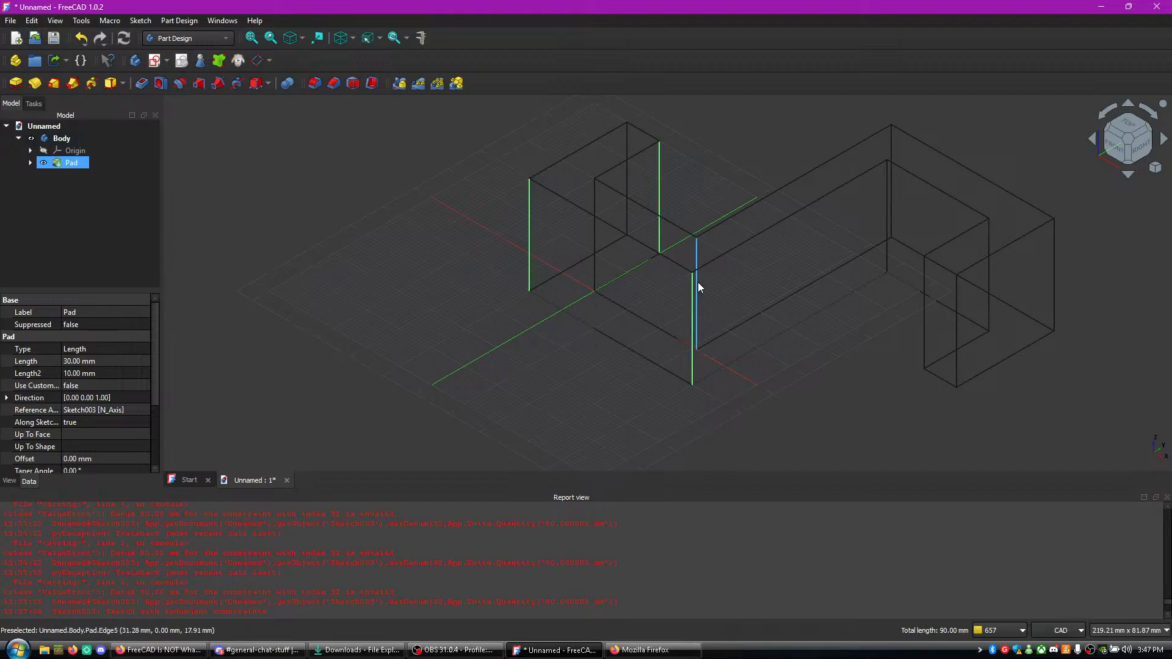
- Rewind the tutorial in Firefox by 10 seconds, replay the selection of the edges for the fillet, and pause it
key(alt+Tab)
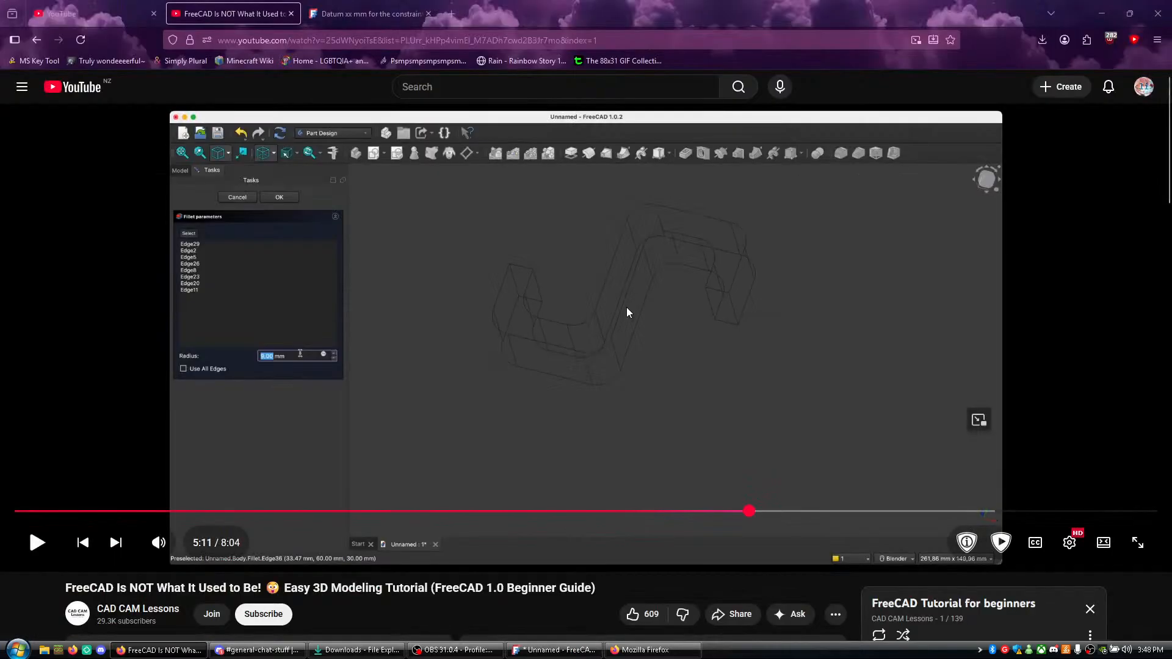
key(j)
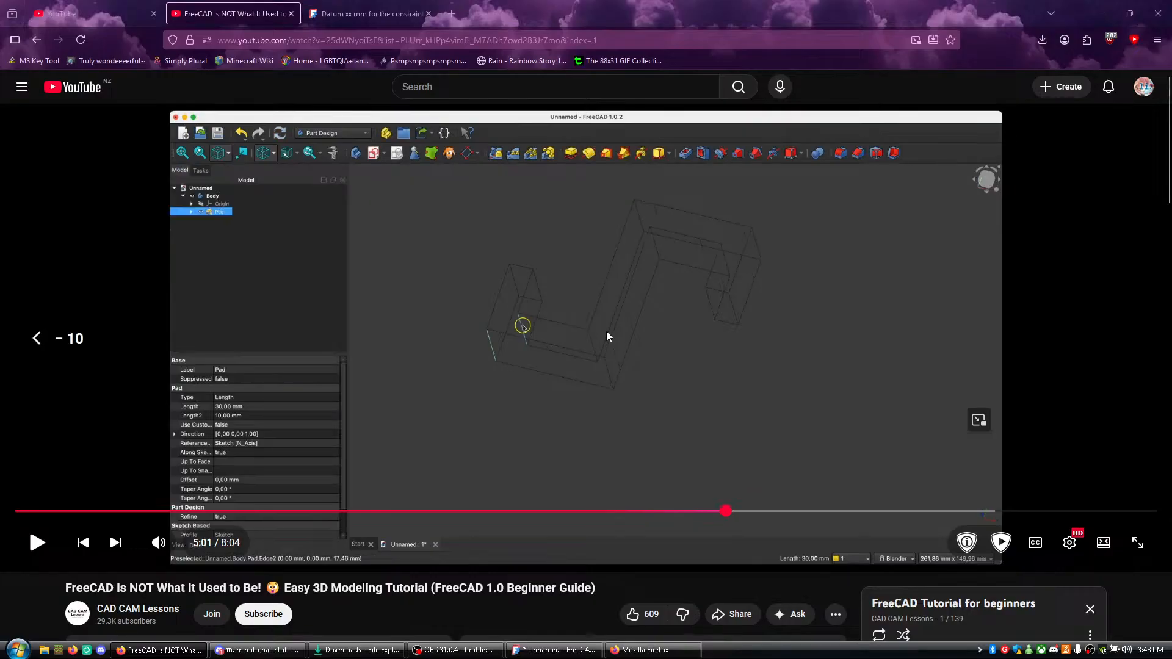
key(k)
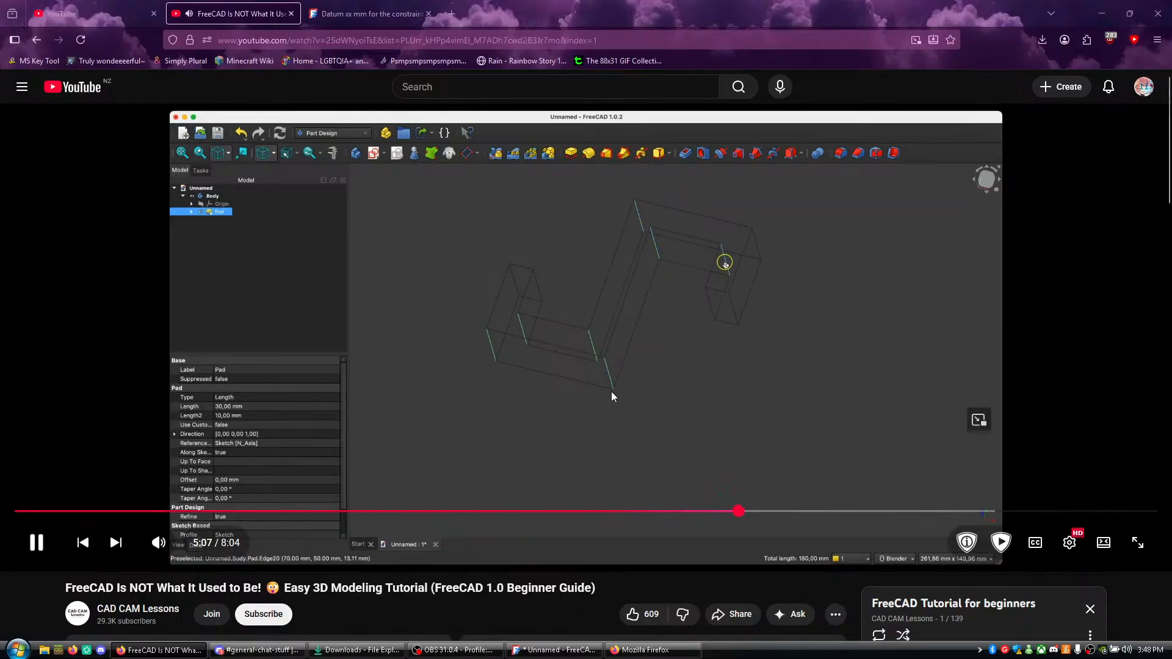
key(k)
- In FreeCAD, clear the selection and select the eight upright inner and outer edges at the hook's four bends
key(alt+Tab)
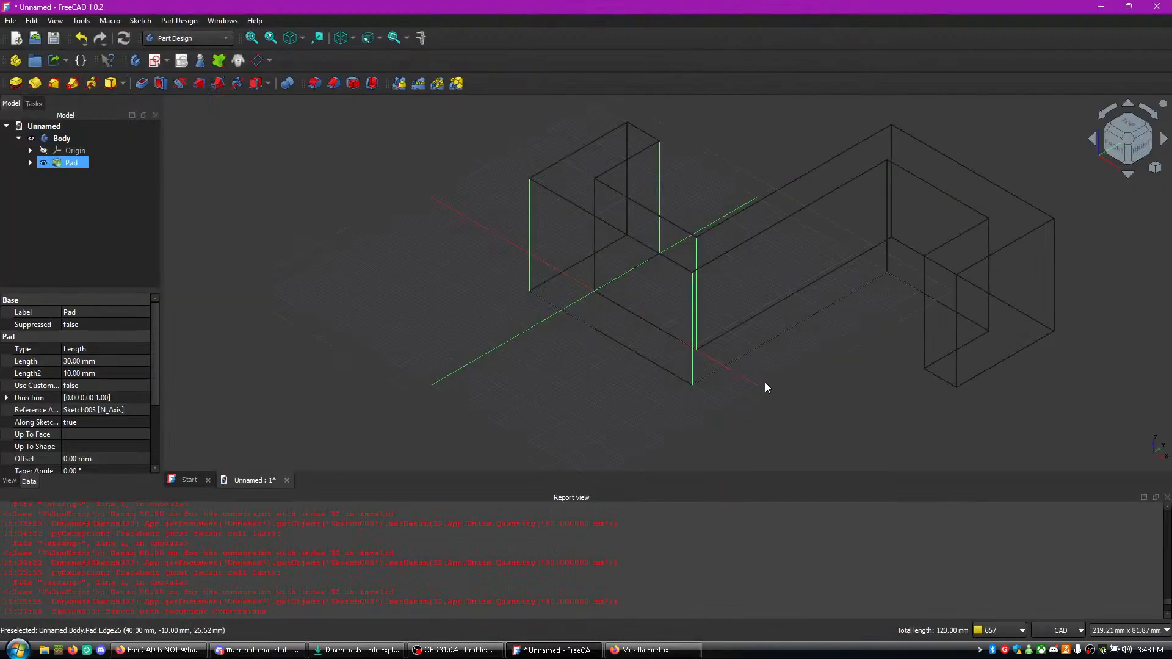
click(602, 312)
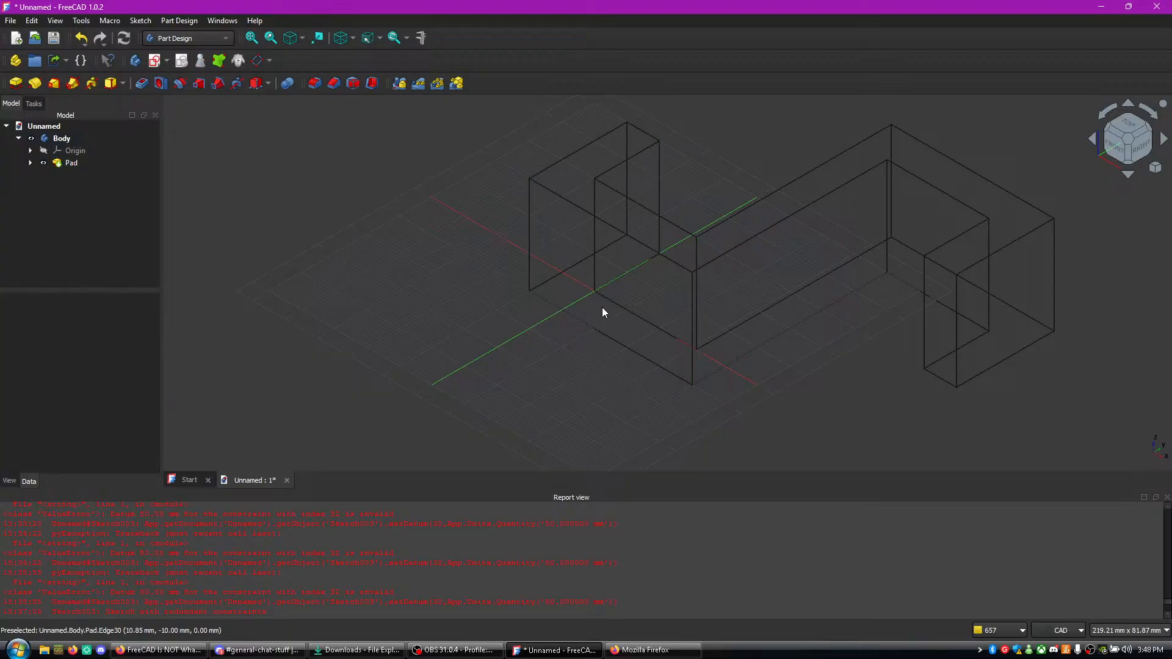
click(530, 283)
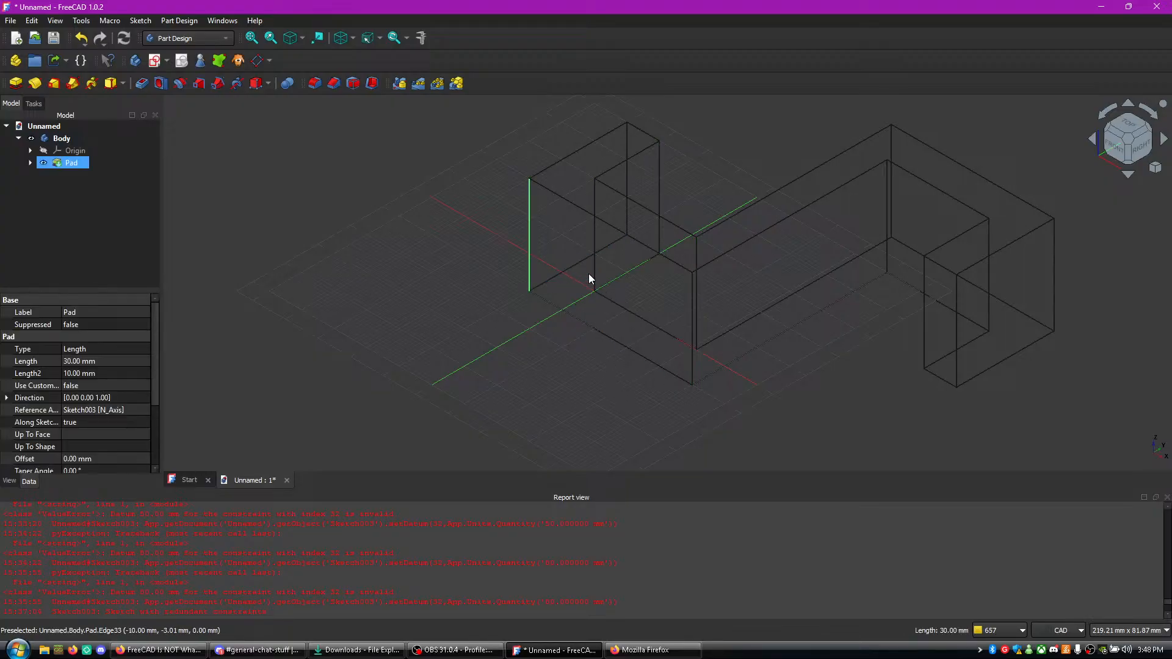
ctrl+click(691, 365)
ctrl+click(698, 321)
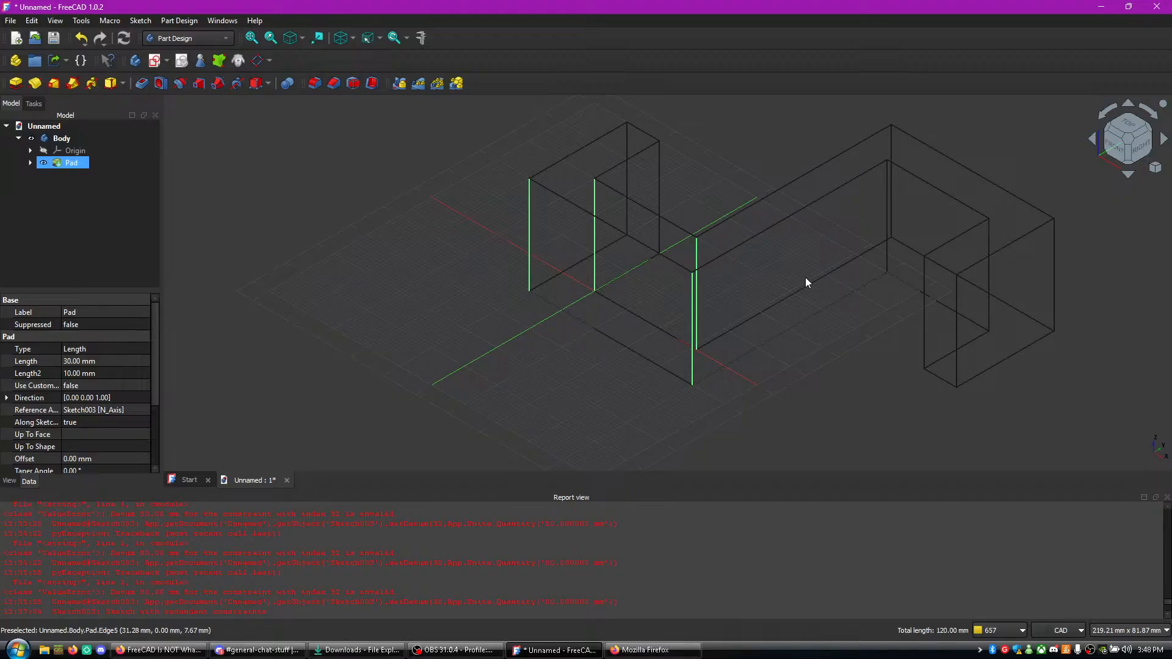
ctrl+click(891, 216)
ctrl+click(887, 232)
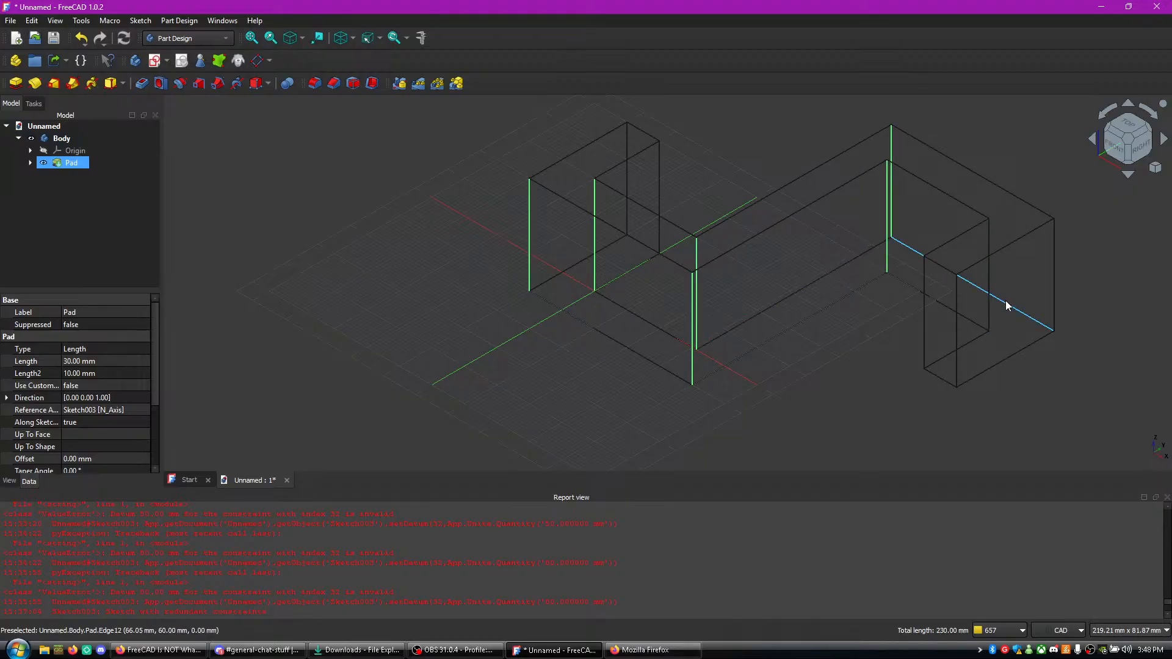
ctrl+click(988, 306)
ctrl+click(1056, 312)
- Replay the tutorial in Firefox up to the start of the Fillet command on the selected edges, then pause it
key(alt+Tab)
click(853, 305)
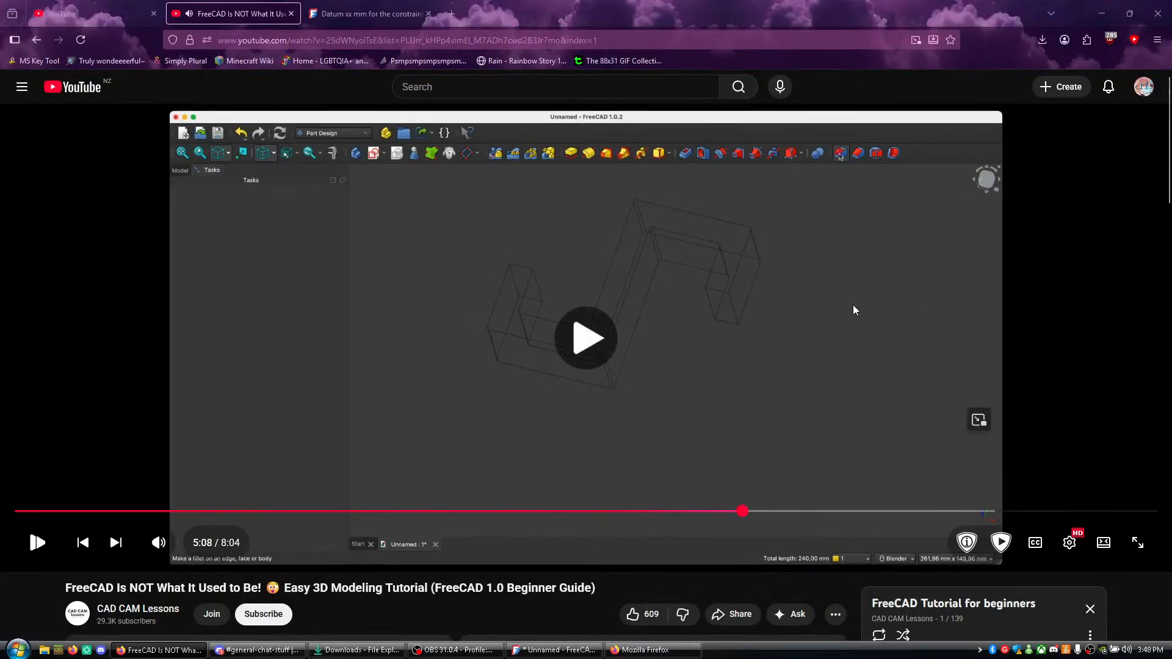
click(854, 300)
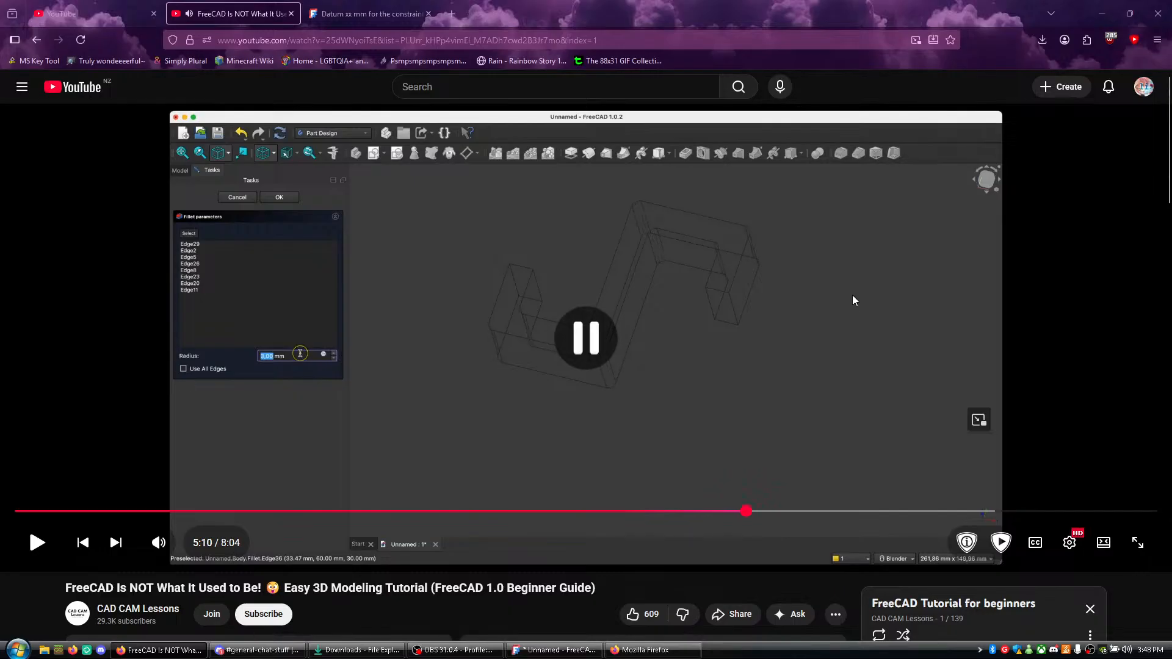
key(j)
click(853, 300)
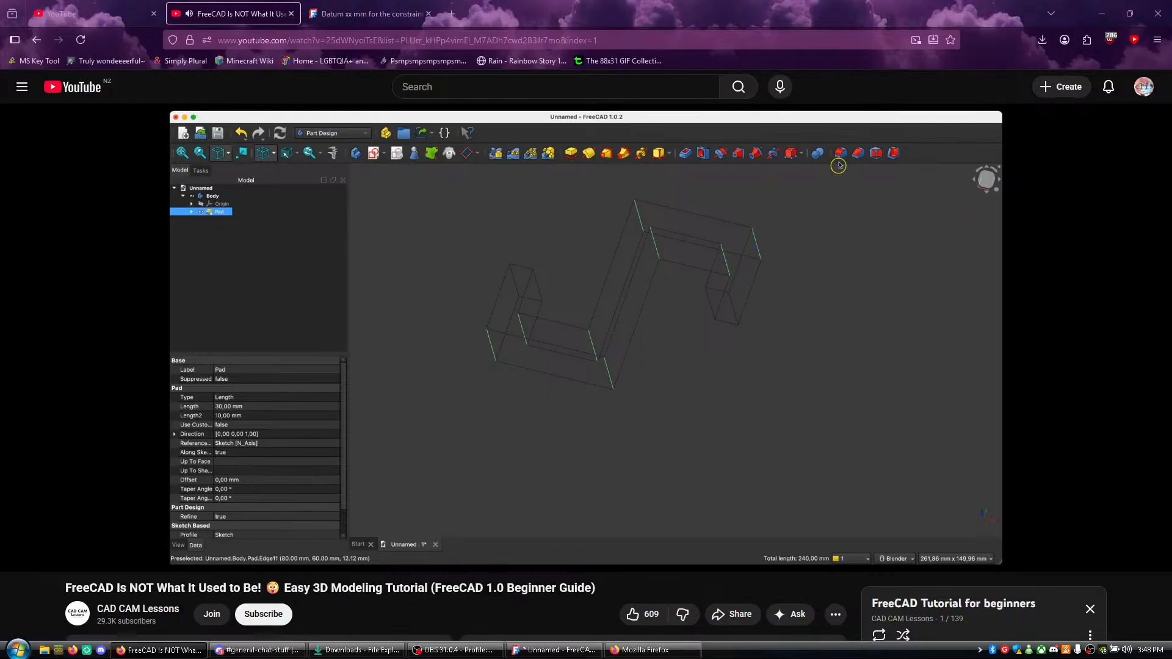
click(810, 297)
- Start a Fillet on the eight selected edges in FreeCAD and play the tutorial in Firefox up to its radius value
key(alt+Tab)
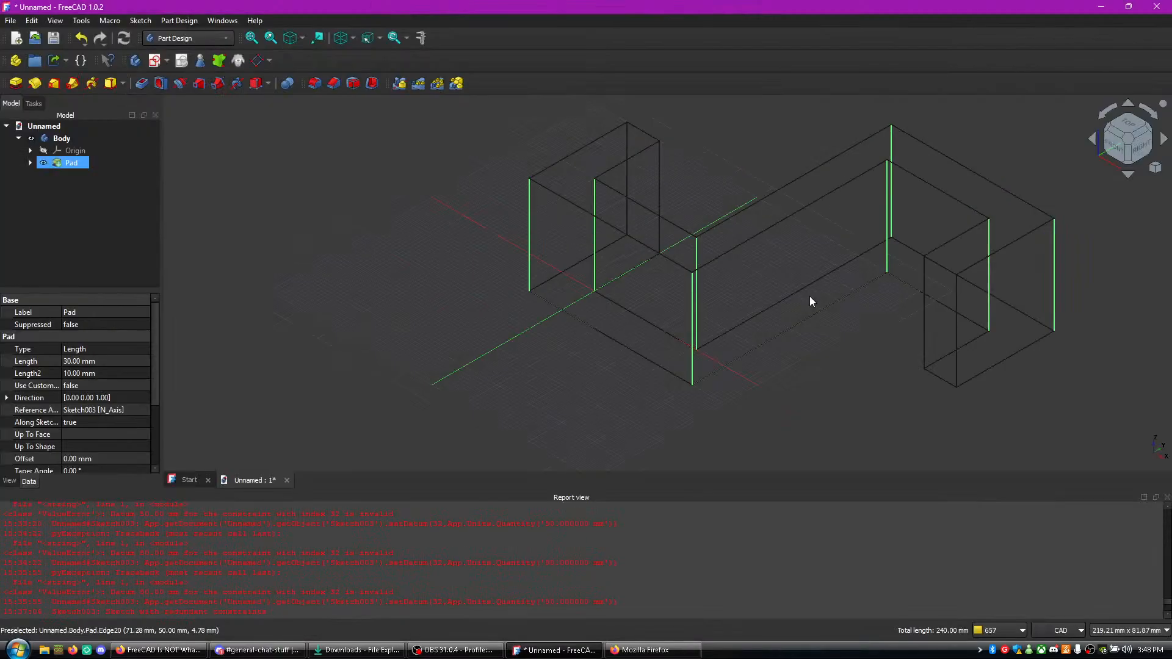
click(308, 85)
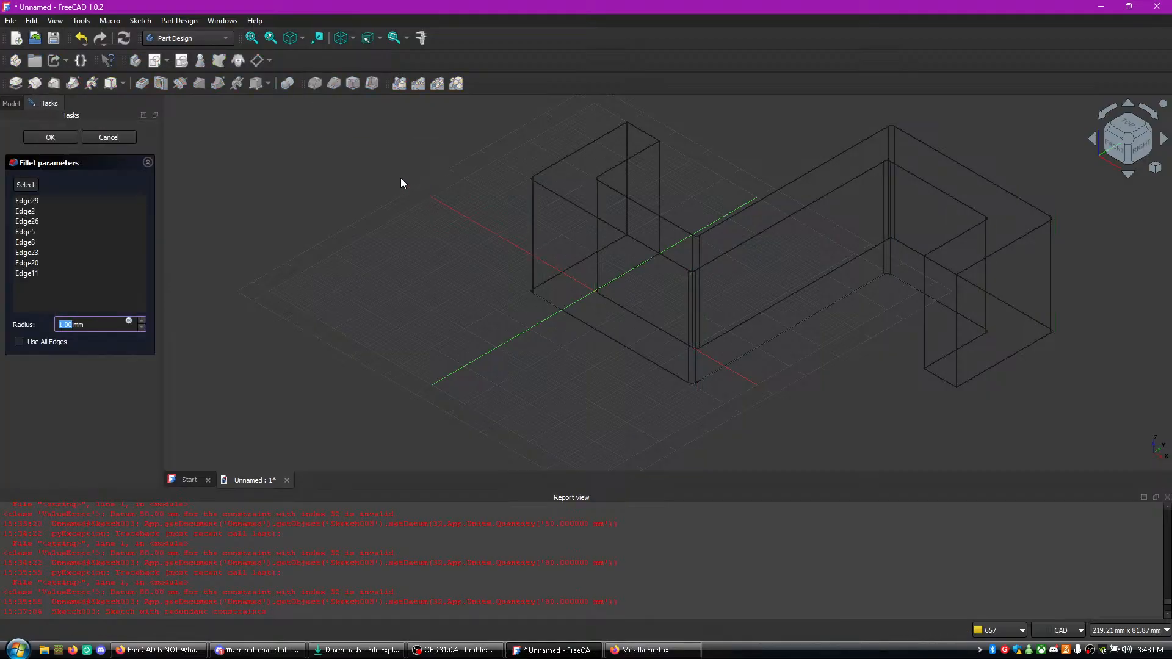
click(160, 650)
click(380, 450)
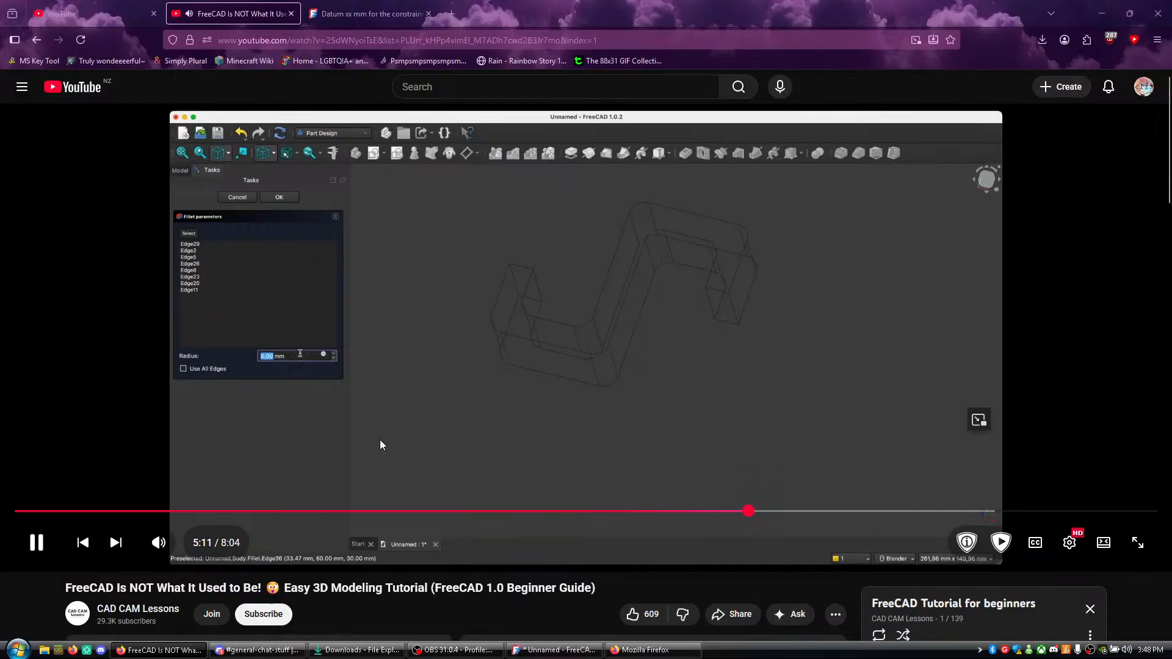
click(384, 434)
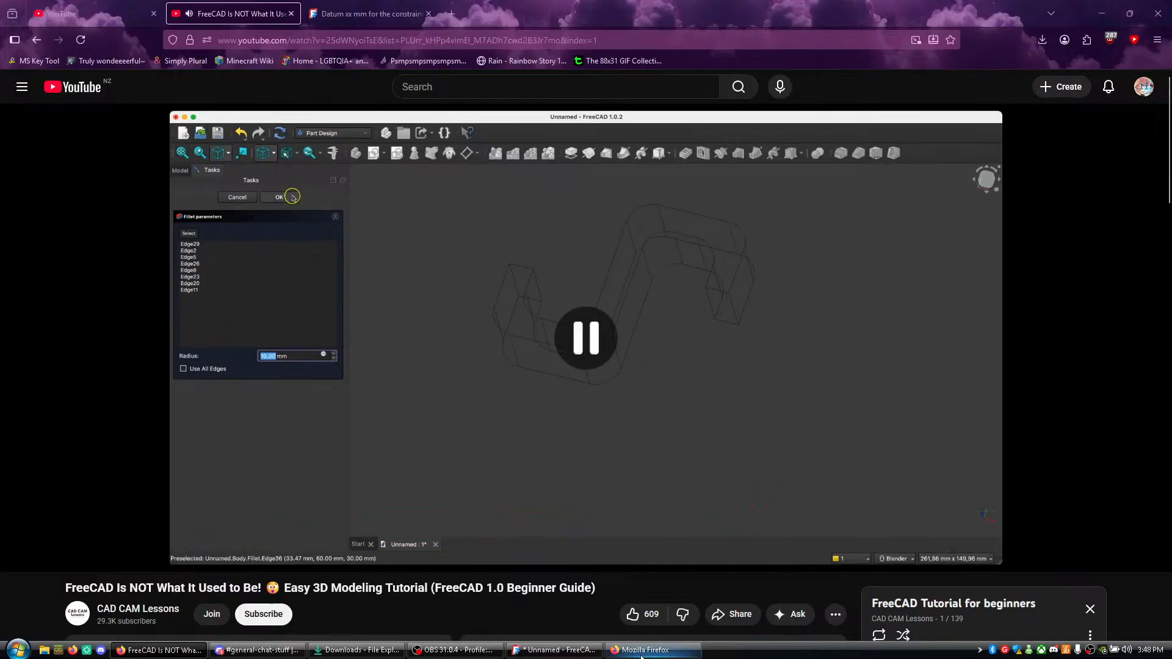
- Back in FreeCAD, set the fillet radius to 10 mm and apply the fillet
click(643, 650)
click(552, 650)
text(10)
key(Return)
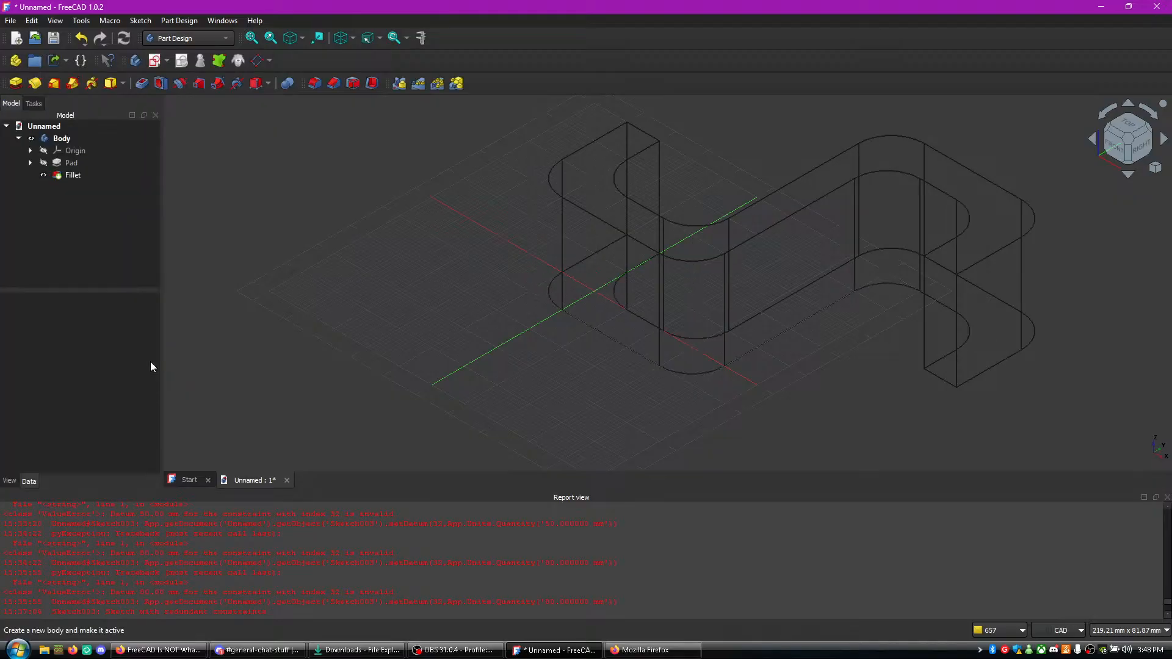
- Switch to the tutorial in Firefox, play it up to the second fillet's radius setting, and pause it
key(alt+Tab)
key(alt+Tab)
middle_drag(737, 365, 772, 414)
middle_drag(925, 406, 842, 369)
middle_drag(771, 352, 710, 371)
click(174, 650)
click(331, 422)
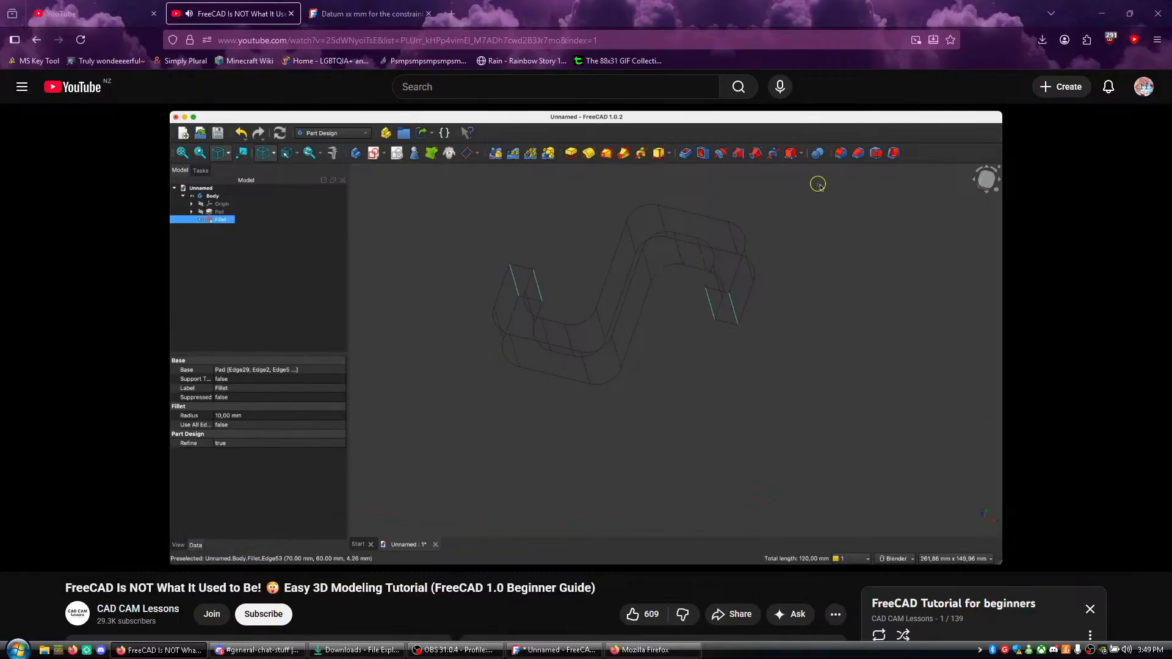
click(456, 436)
- In FreeCAD, rotate the filleted hook to an angled view from its left side that exposes the upright edges of its end faces
click(552, 650)
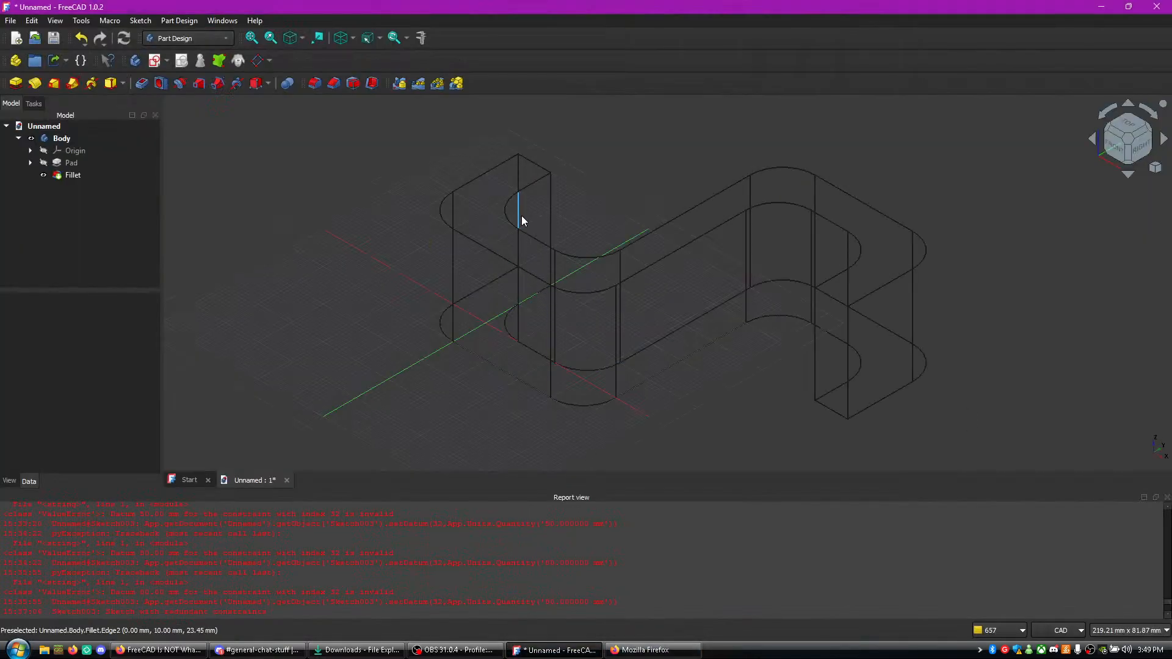
middle_drag(519, 186, 630, 207)
middle_drag(774, 267, 671, 271)
right_click(438, 290)
middle_drag(191, 204, 455, 399)
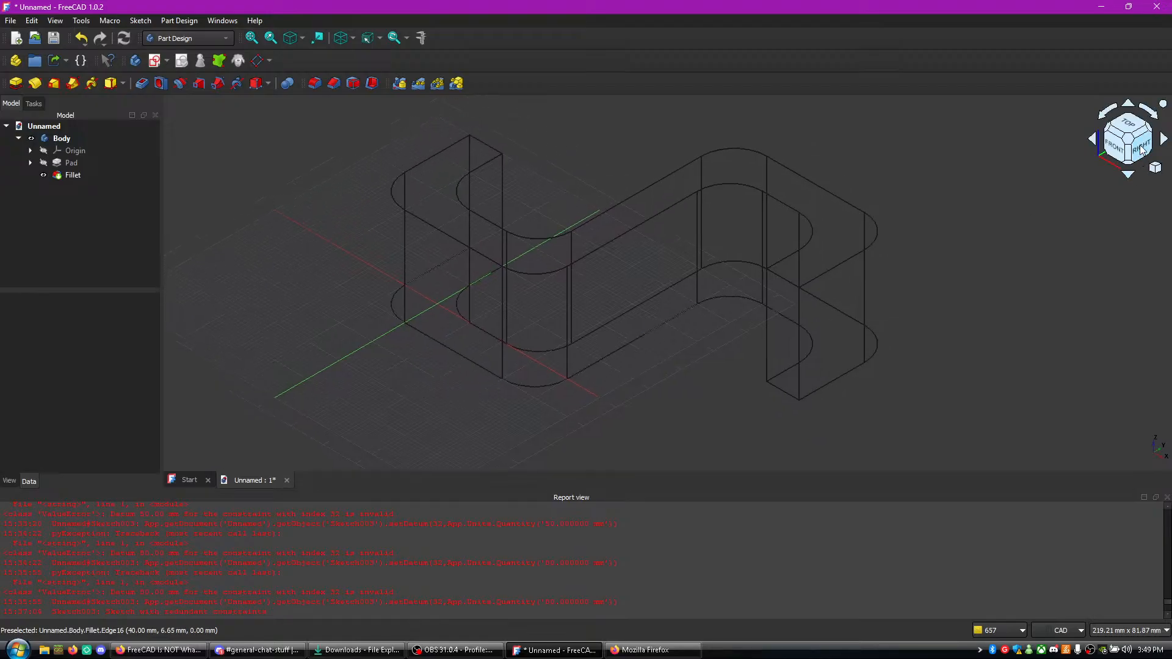
click(1162, 139)
click(1128, 174)
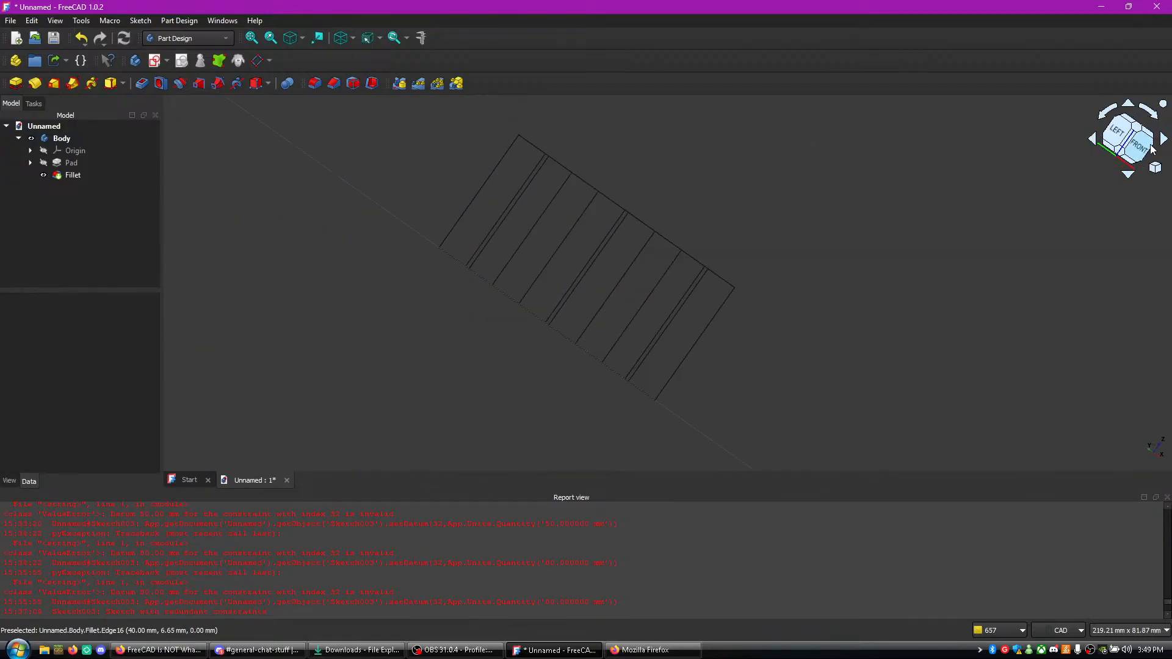
middle_drag(977, 223, 895, 212)
middle_drag(870, 273, 912, 228)
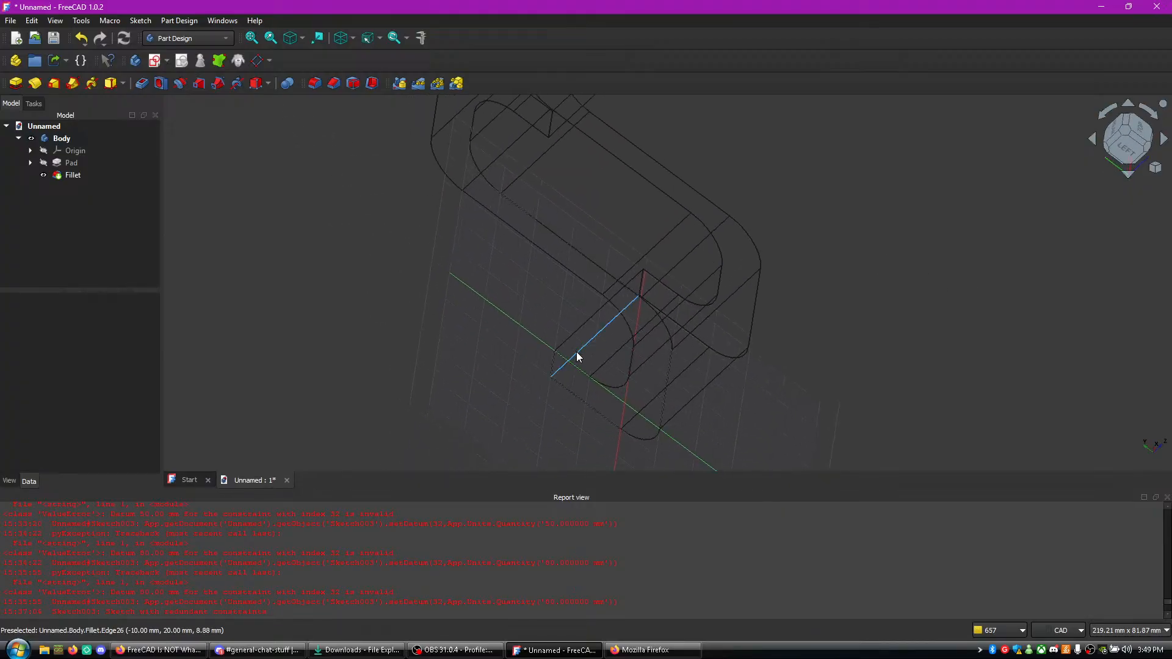
- Select the two upright end-face edges at each of the hook's two tips and start a Fillet on these four edges
click(577, 352)
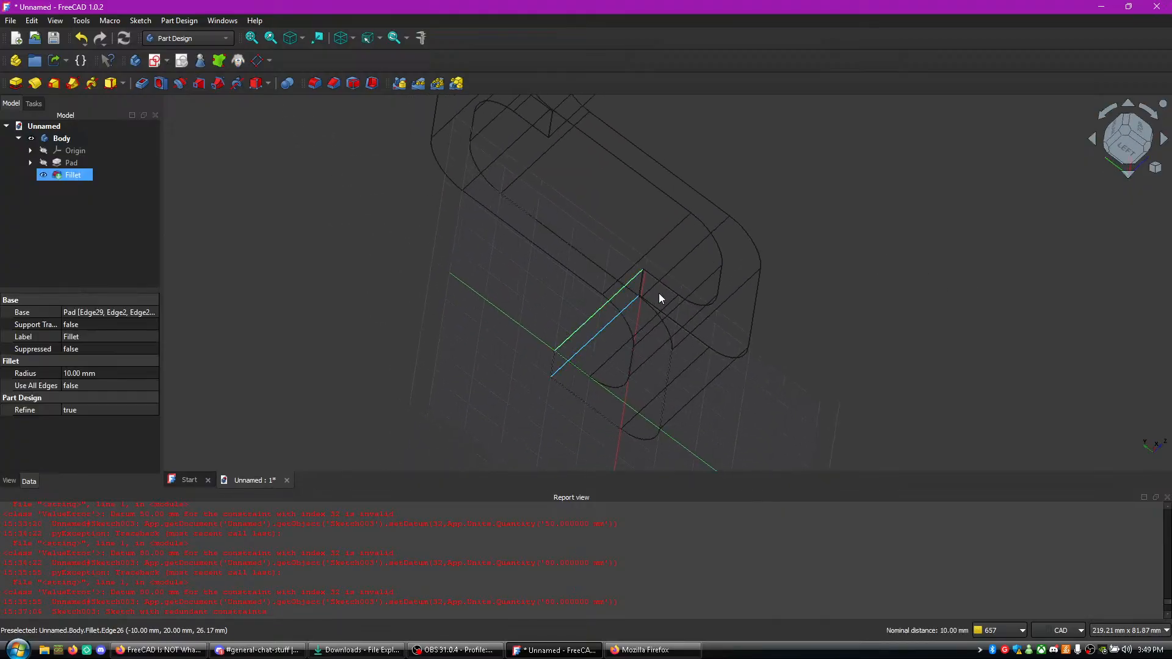
click(1037, 126)
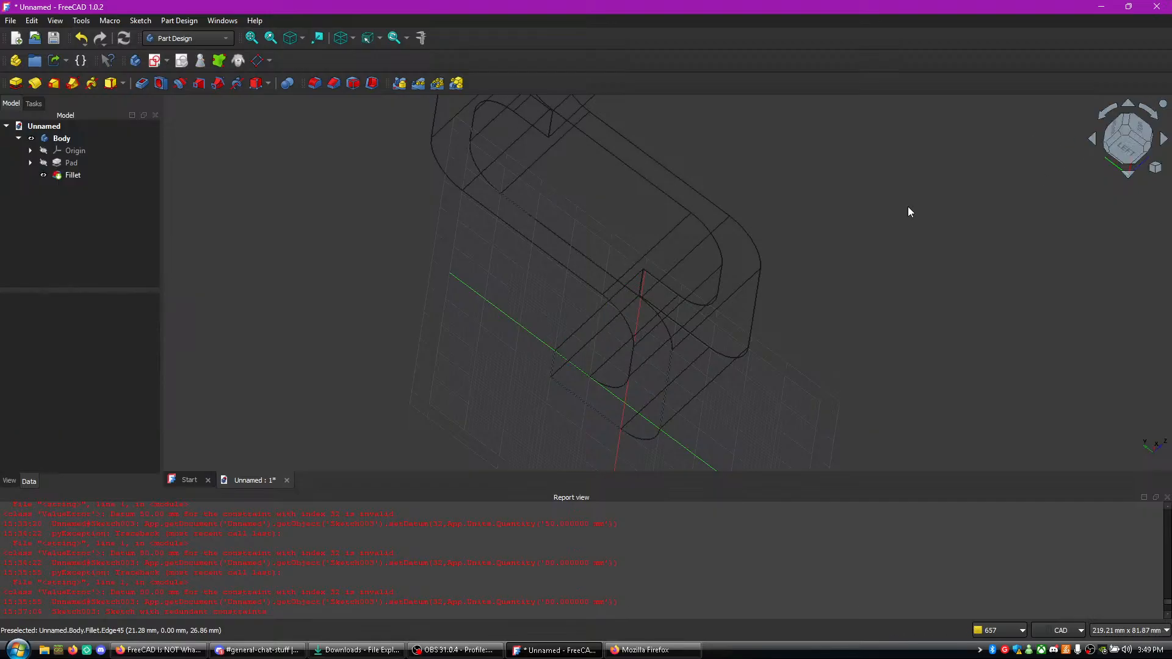
click(606, 312)
click(557, 324)
click(592, 316)
ctrl+click(585, 346)
middle_drag(471, 262, 454, 436)
click(594, 232)
ctrl+click(596, 249)
click(318, 82)
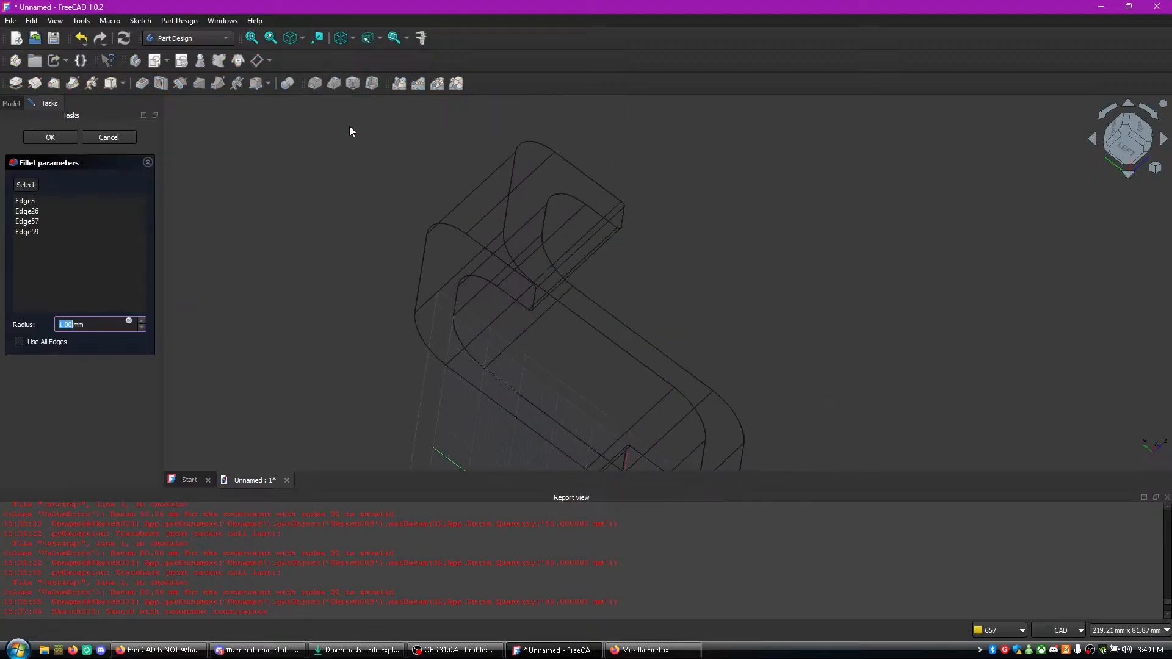
- Switch to the tutorial in Firefox, play it up to the point where the second fillet is applied, and pause it
click(160, 650)
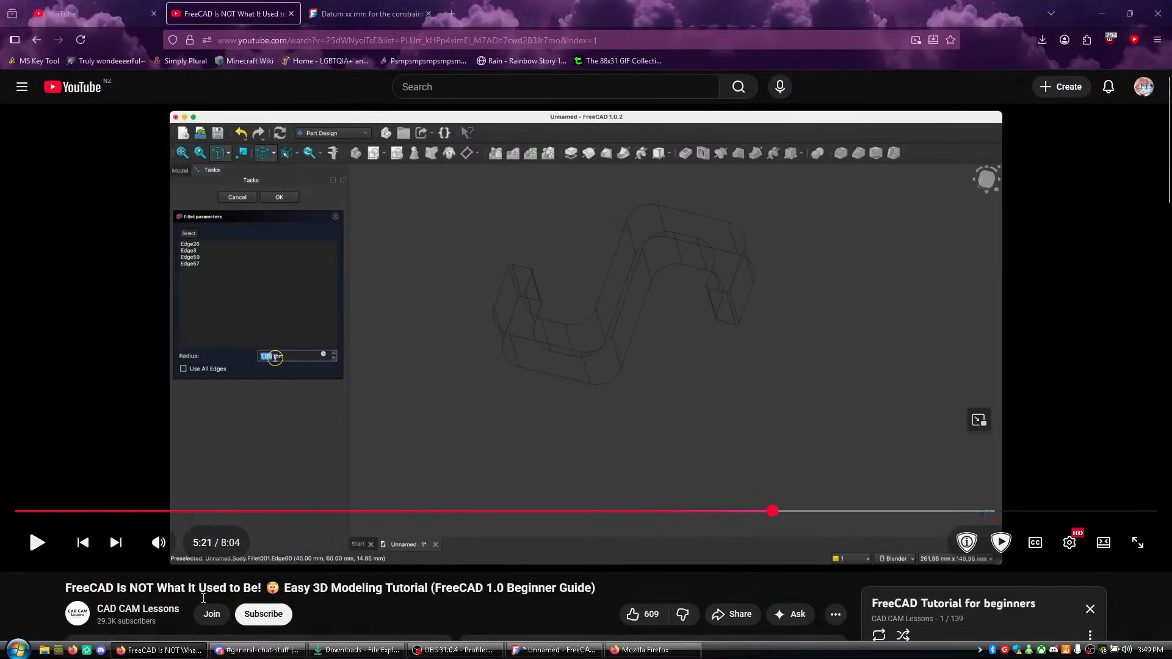
key(space)
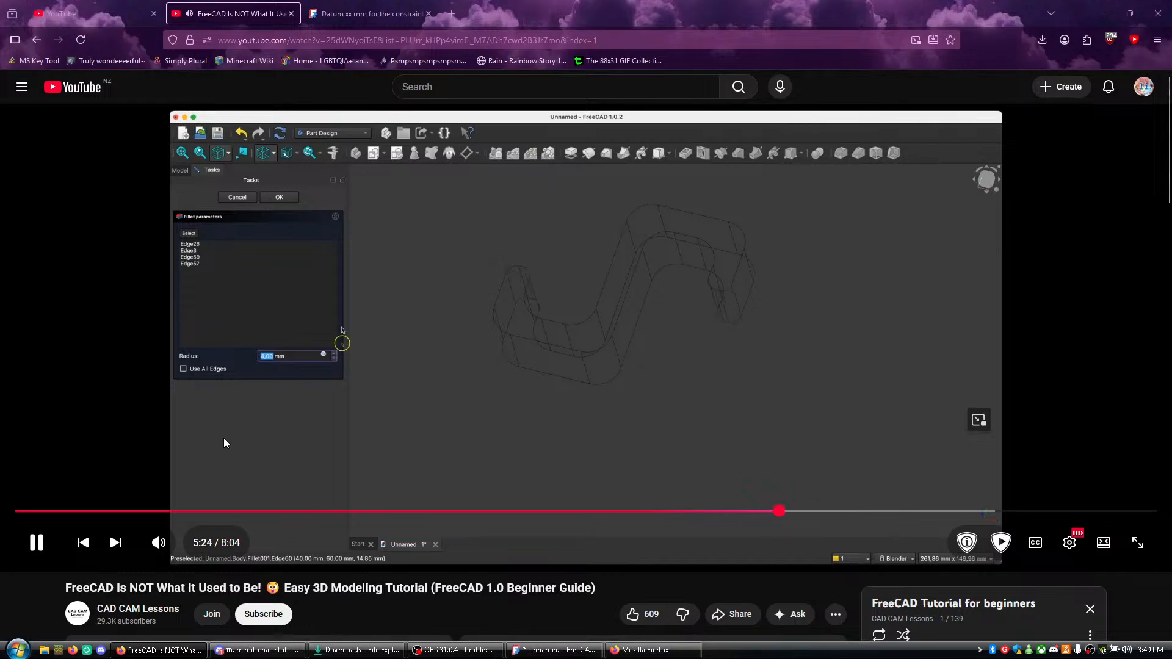
key(space)
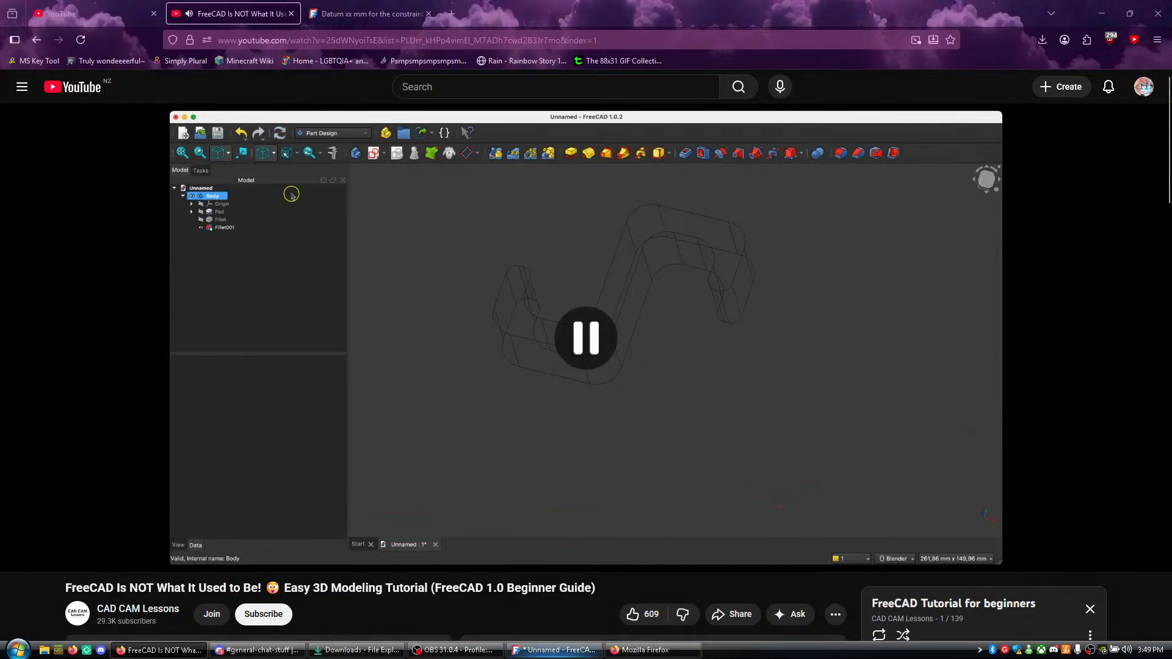
- Back in FreeCAD, set the end-edge fillet's radius to 4 mm, apply it, and show the hook in the isometric view
click(531, 649)
text(4)
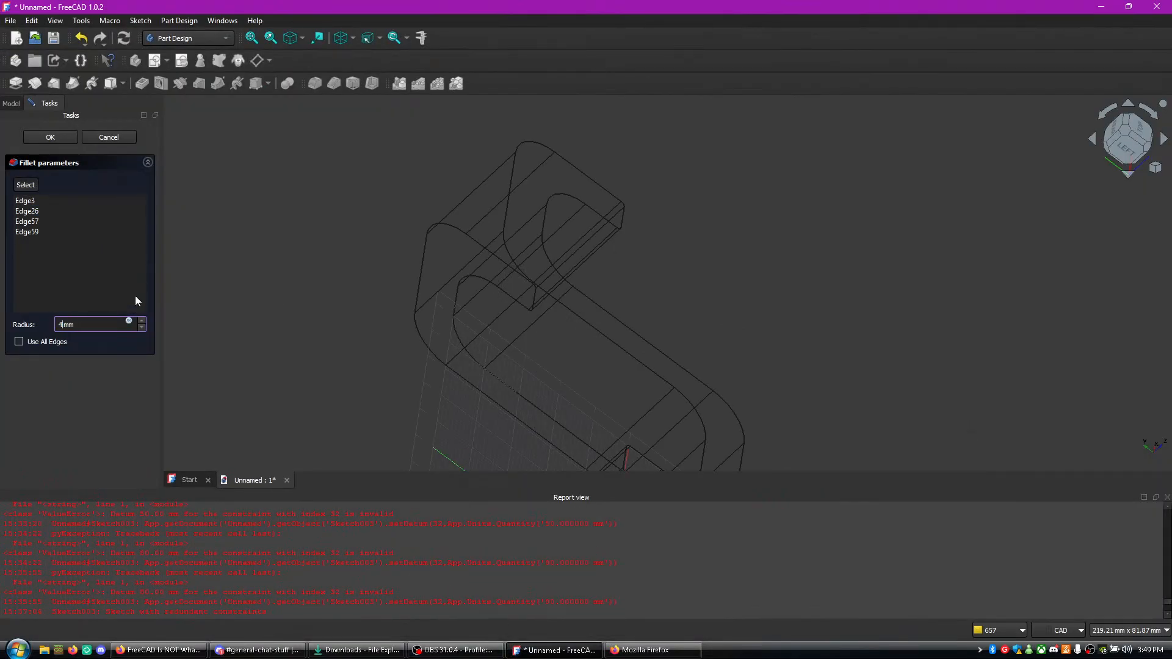
click(50, 138)
middle_drag(339, 284, 294, 114)
click(302, 38)
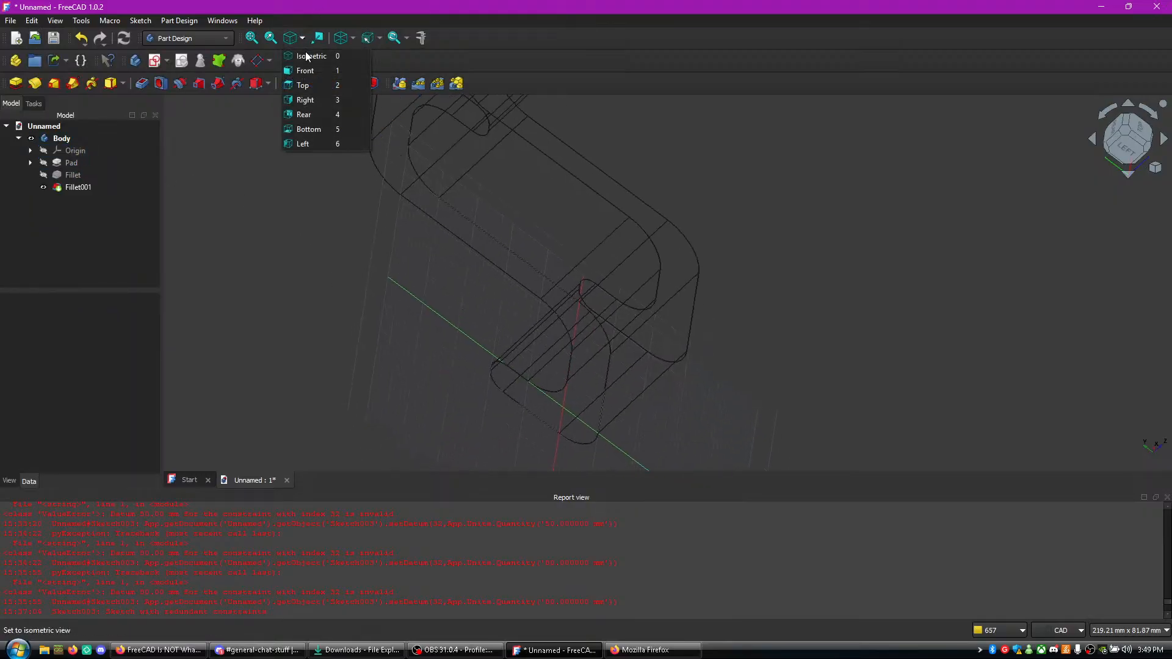
click(316, 55)
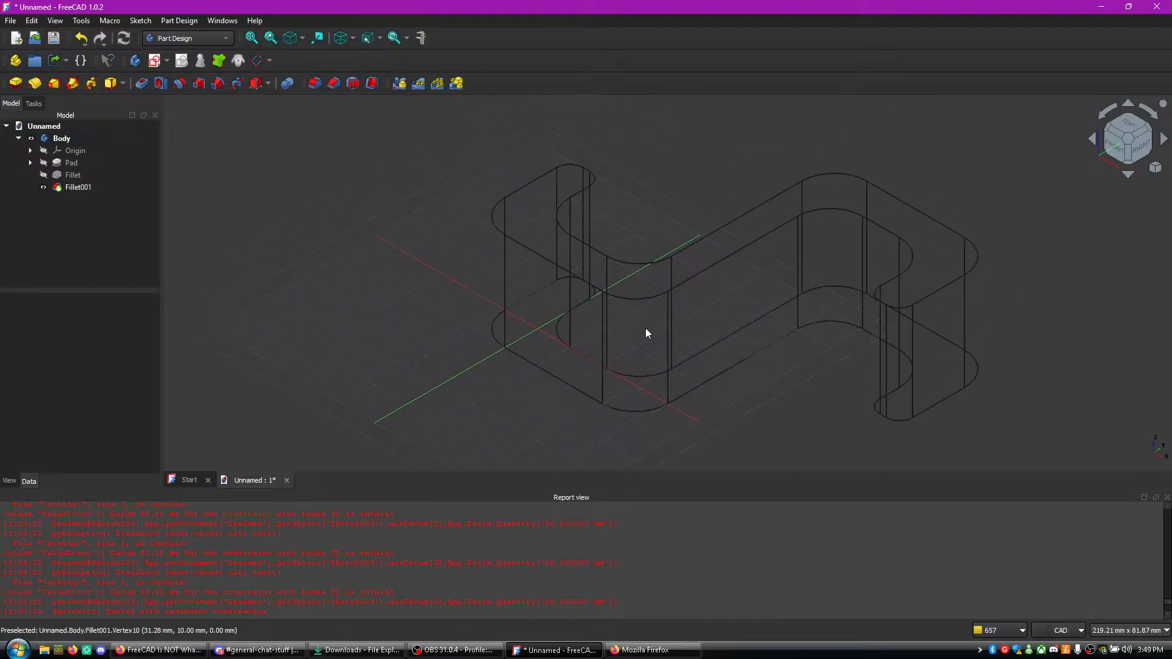
- Switch to the tutorial in Firefox, play it until the hook is displayed as a shaded solid, and pause it
click(159, 650)
click(813, 471)
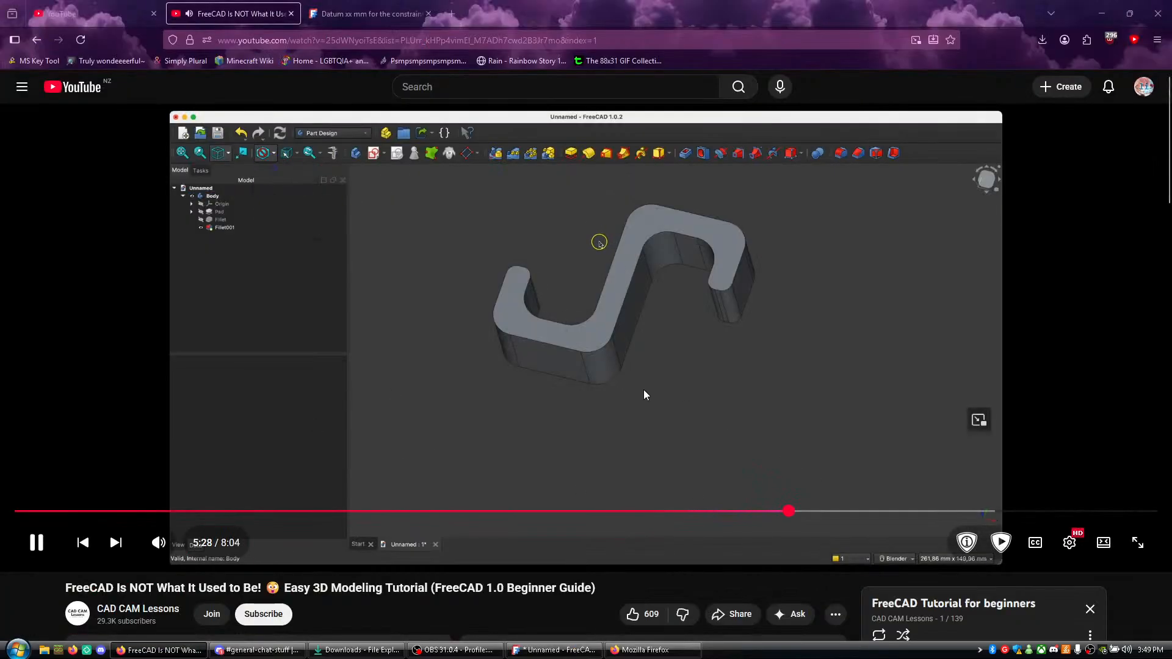
click(608, 416)
- In FreeCAD, change the hook's display style from Wireframe to Flat lines
click(554, 650)
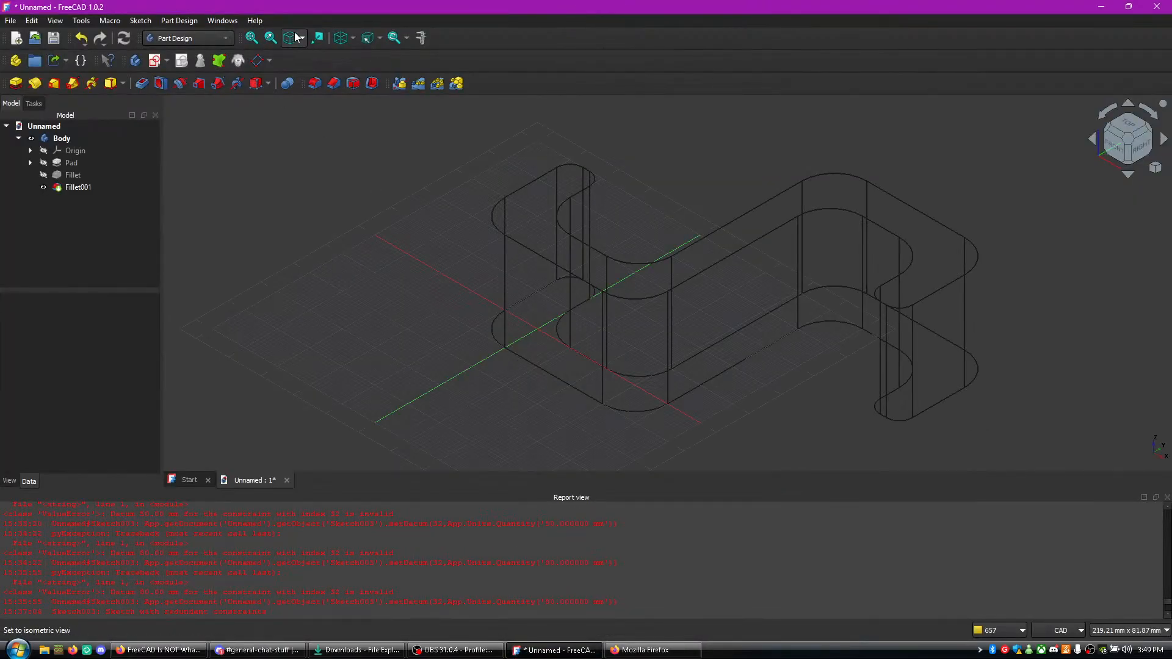
click(302, 38)
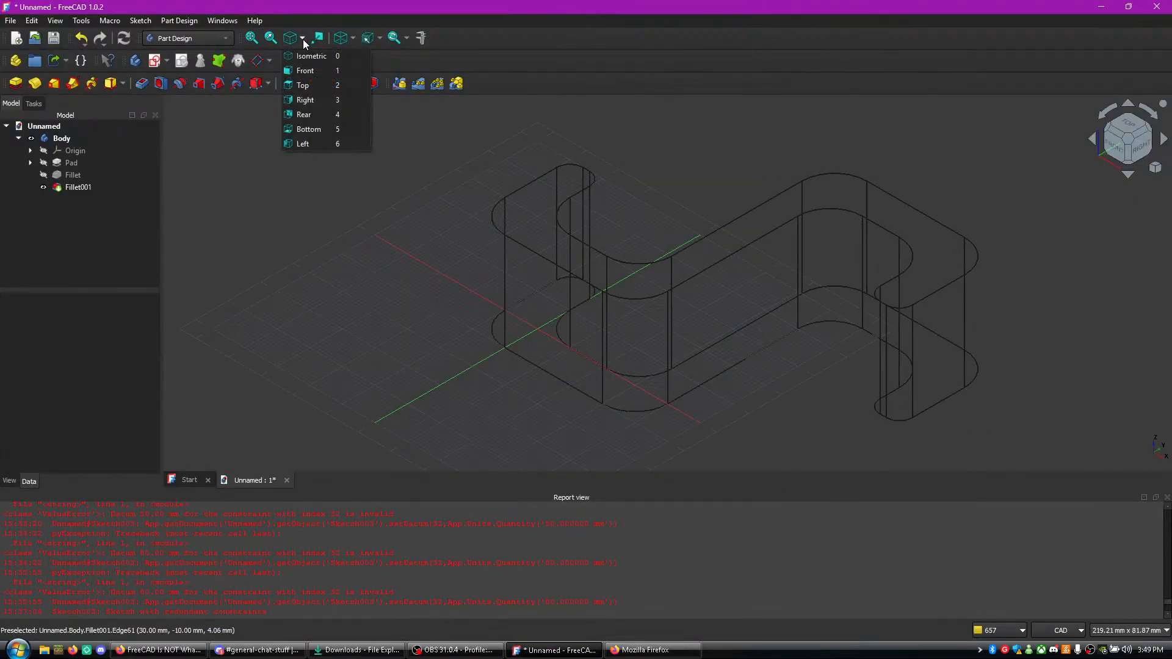
click(352, 38)
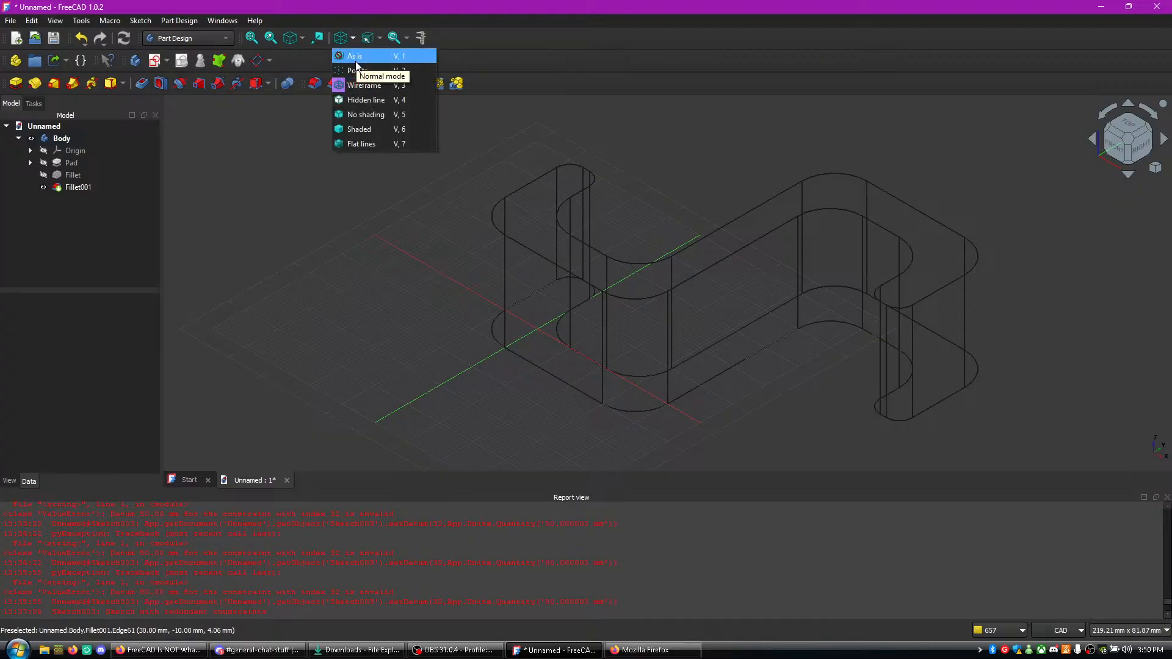
click(360, 143)
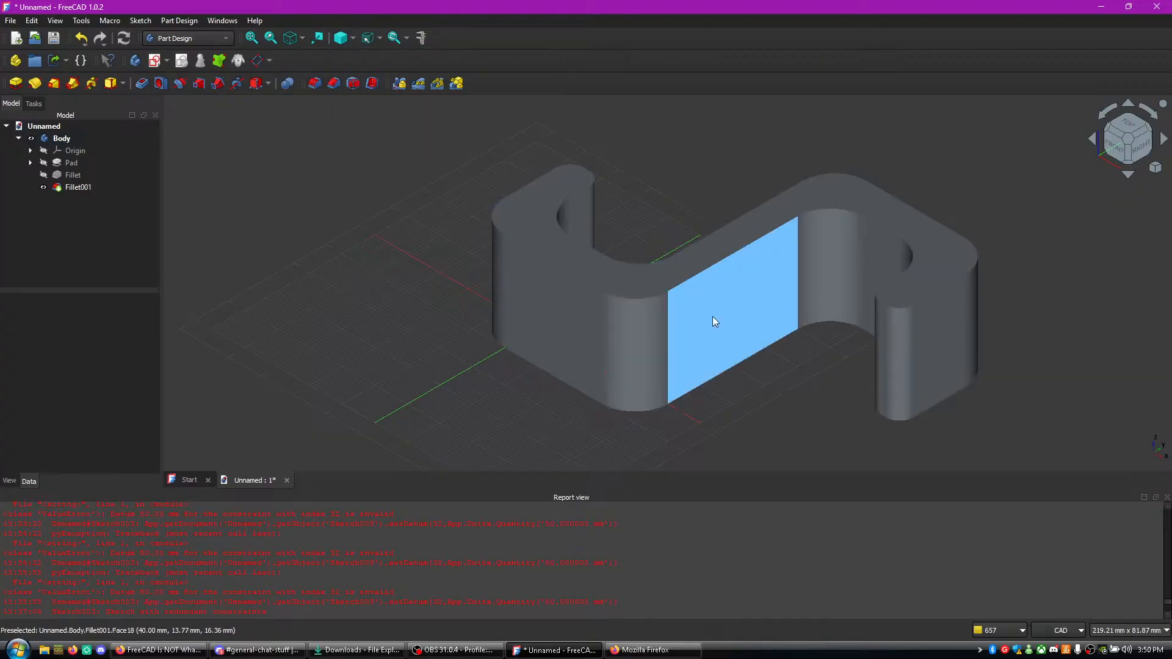
middle_drag(751, 409, 664, 358)
click(678, 654)
click(678, 657)
middle_drag(483, 374, 438, 353)
- Play the tutorial in Firefox up to its part on the Pad's sketch, and check the live chat window
click(159, 651)
click(360, 412)
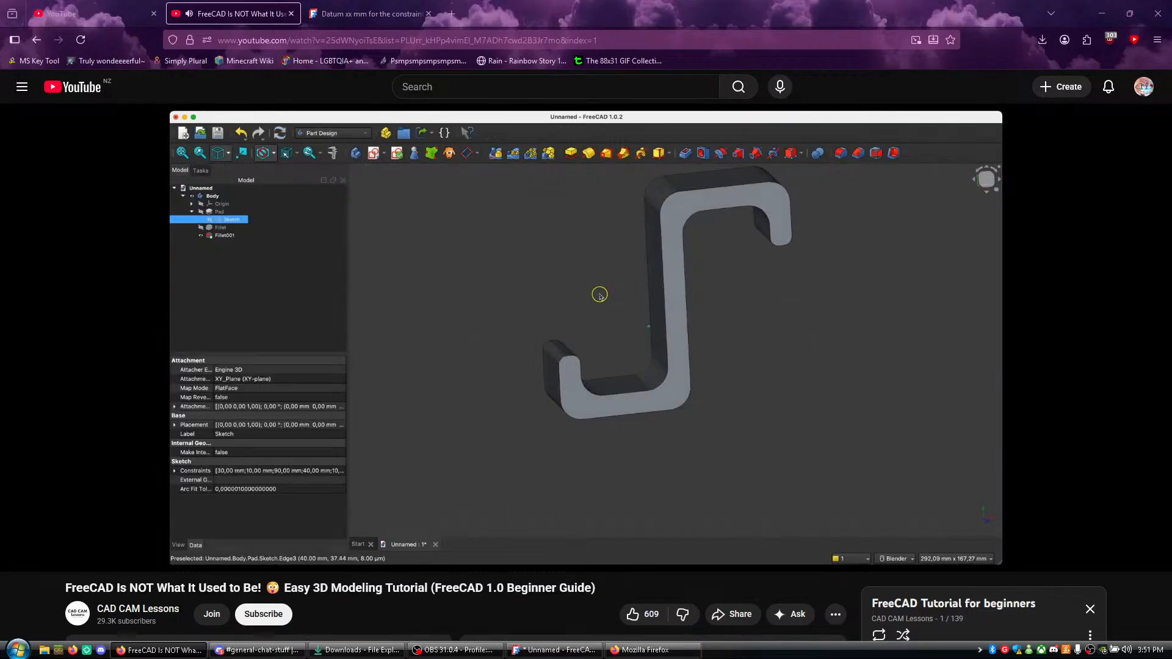
click(674, 651)
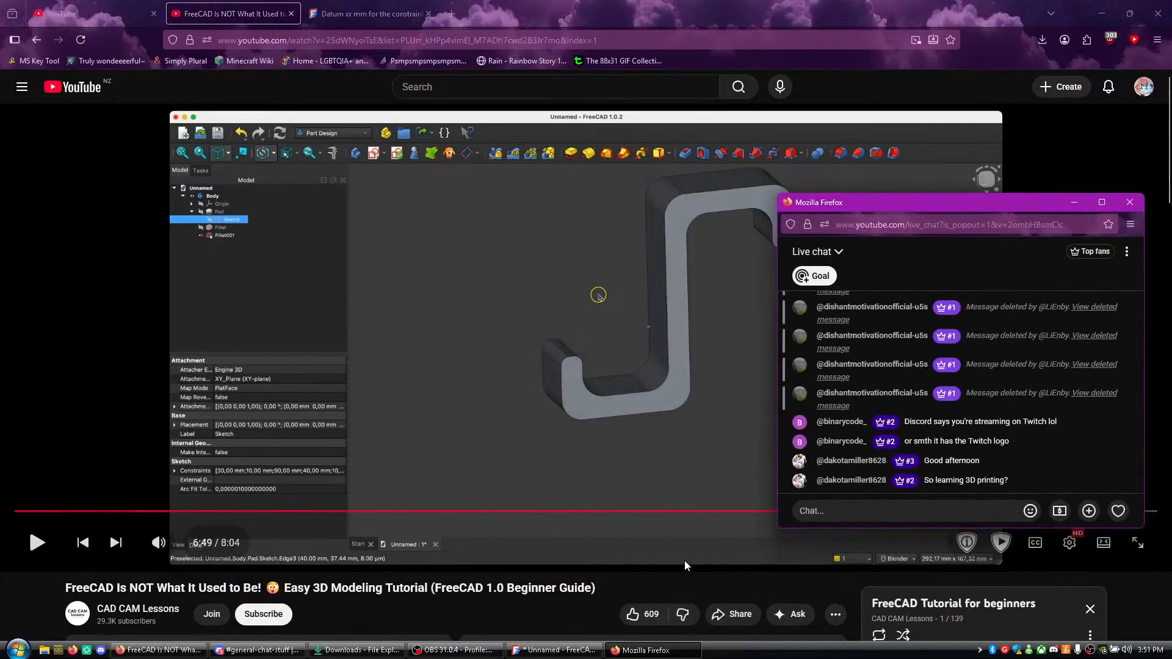
drag(1009, 481, 956, 483)
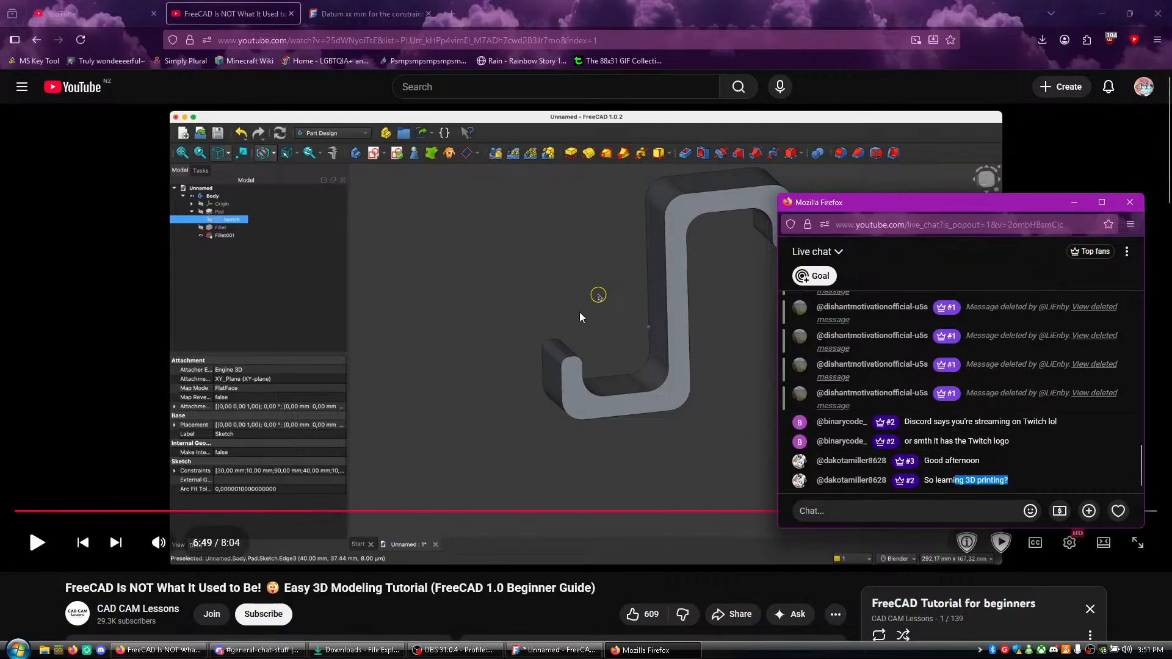
click(525, 614)
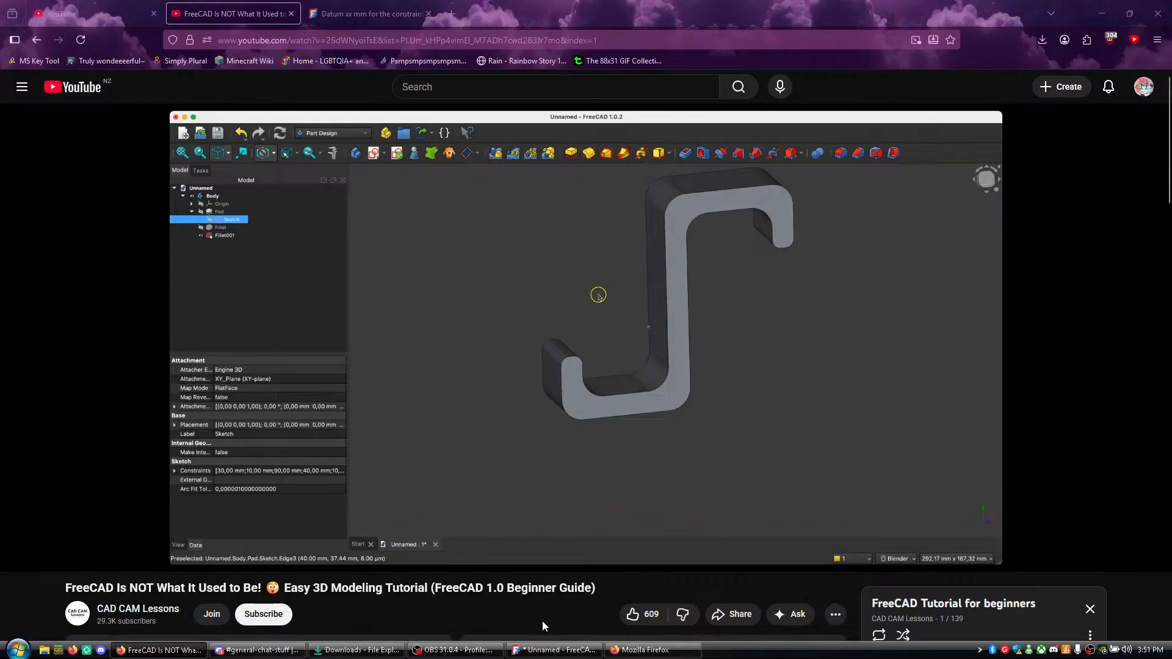
- Resume the tutorial, play it up to its end screen, pause it, and read the newest live chat messages
click(574, 425)
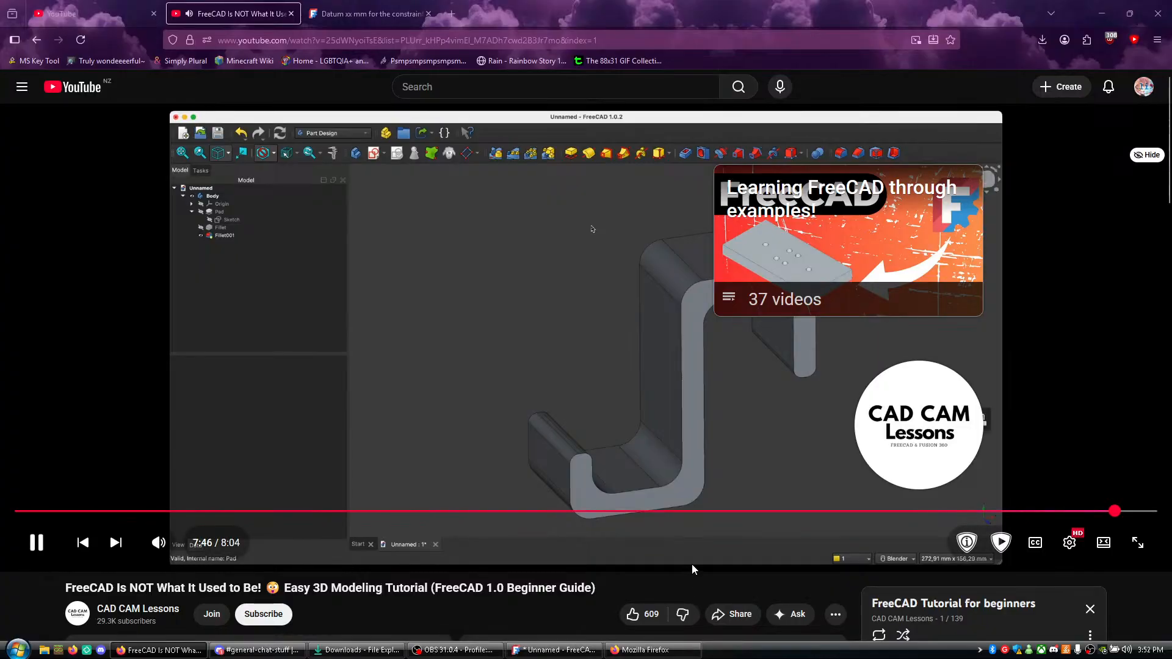
click(638, 455)
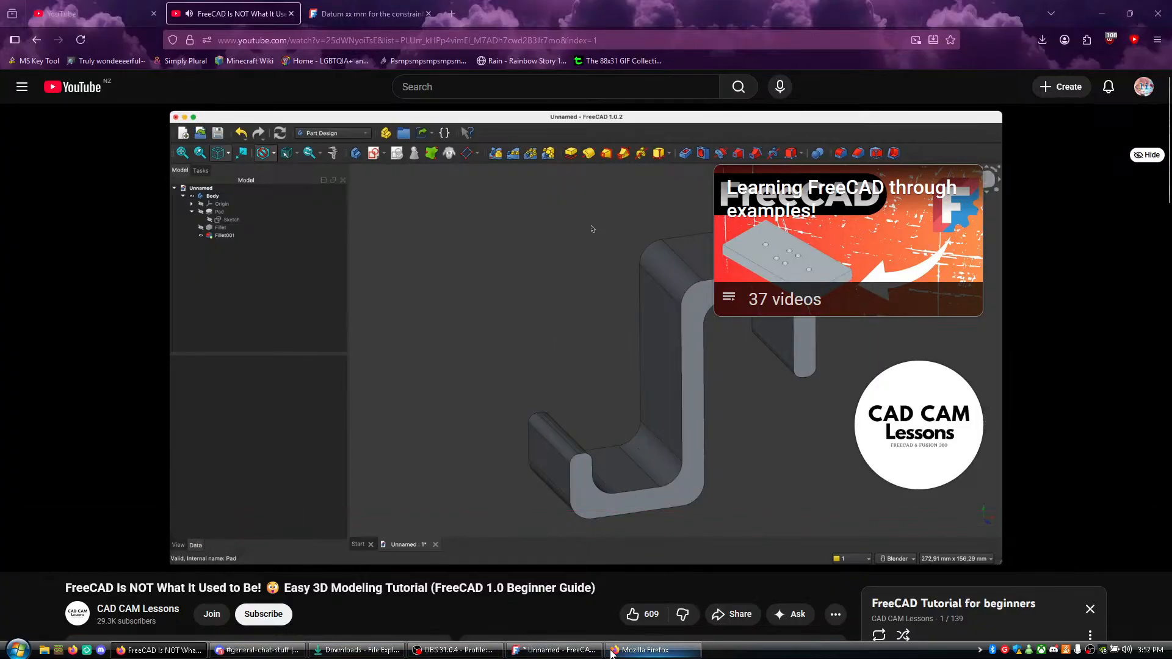
click(647, 651)
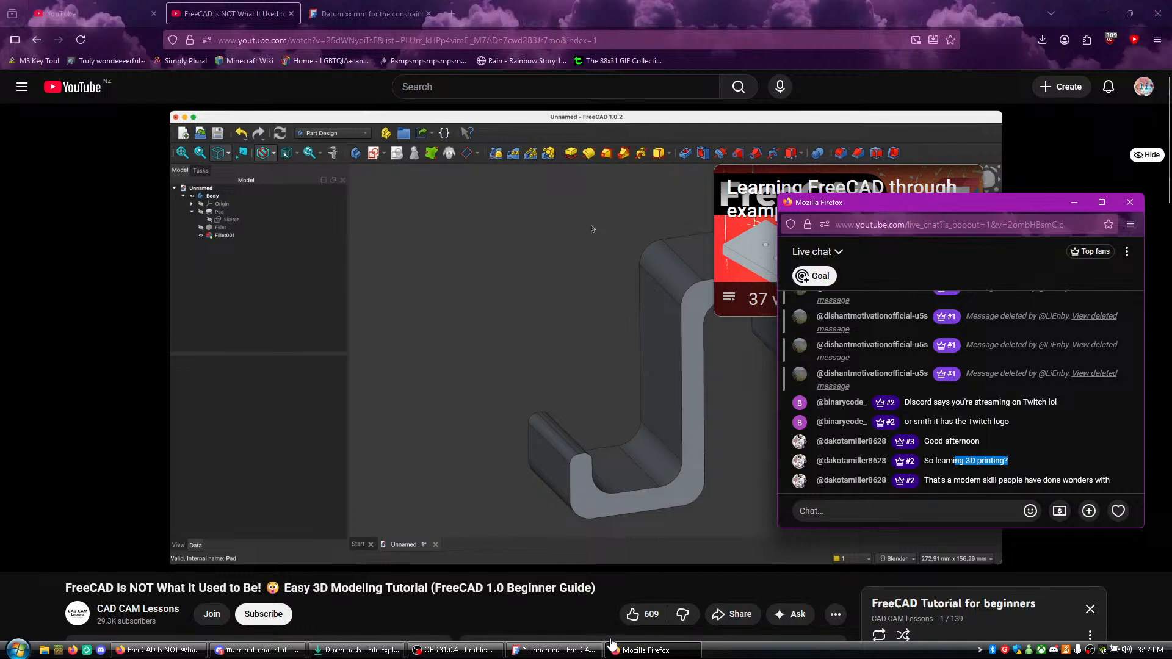
click(943, 468)
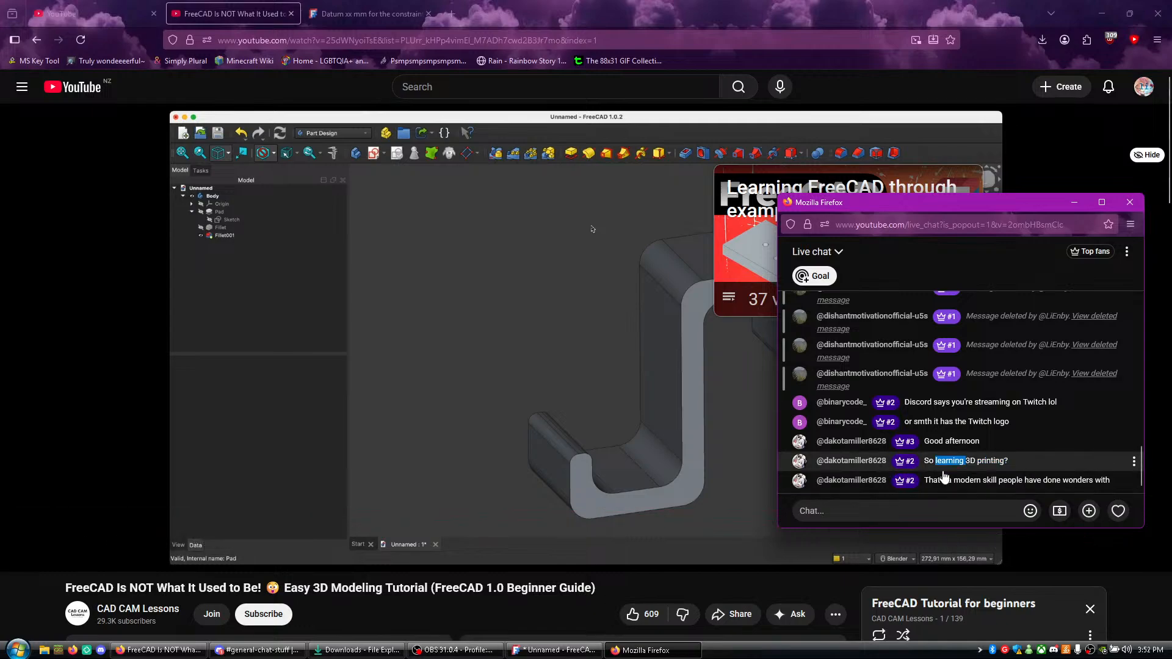
drag(944, 468, 946, 480)
click(942, 498)
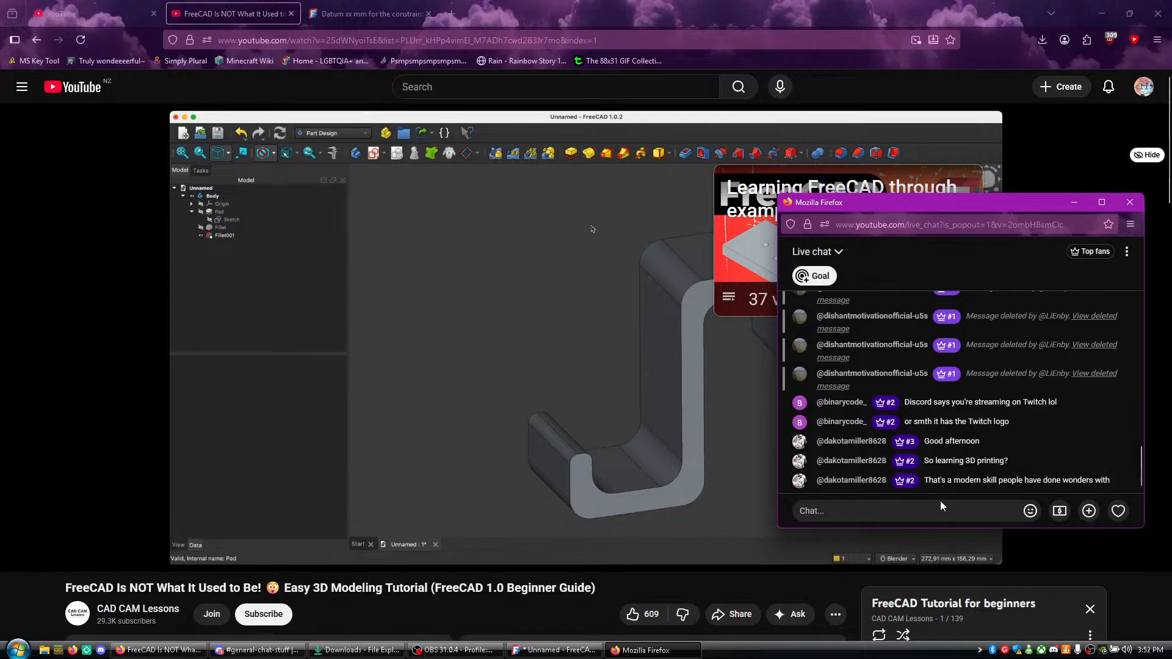
click(459, 600)
- Switch back to FreeCAD, select the whole hook body, and look through its view and data properties
click(537, 650)
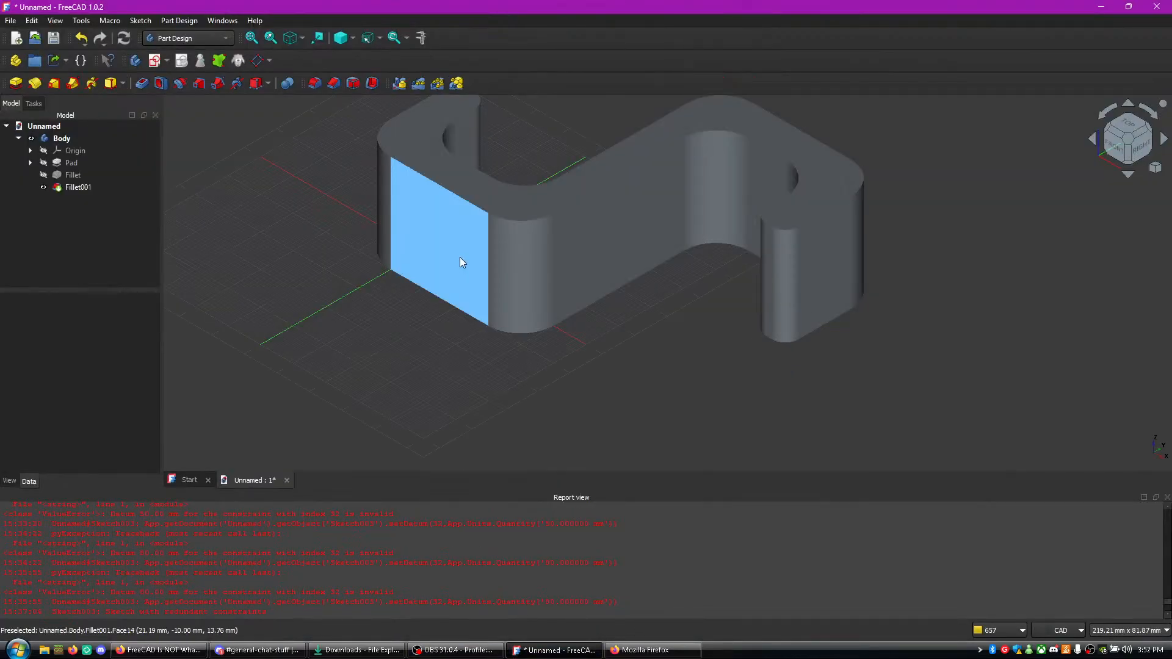
middle_drag(361, 341, 508, 305)
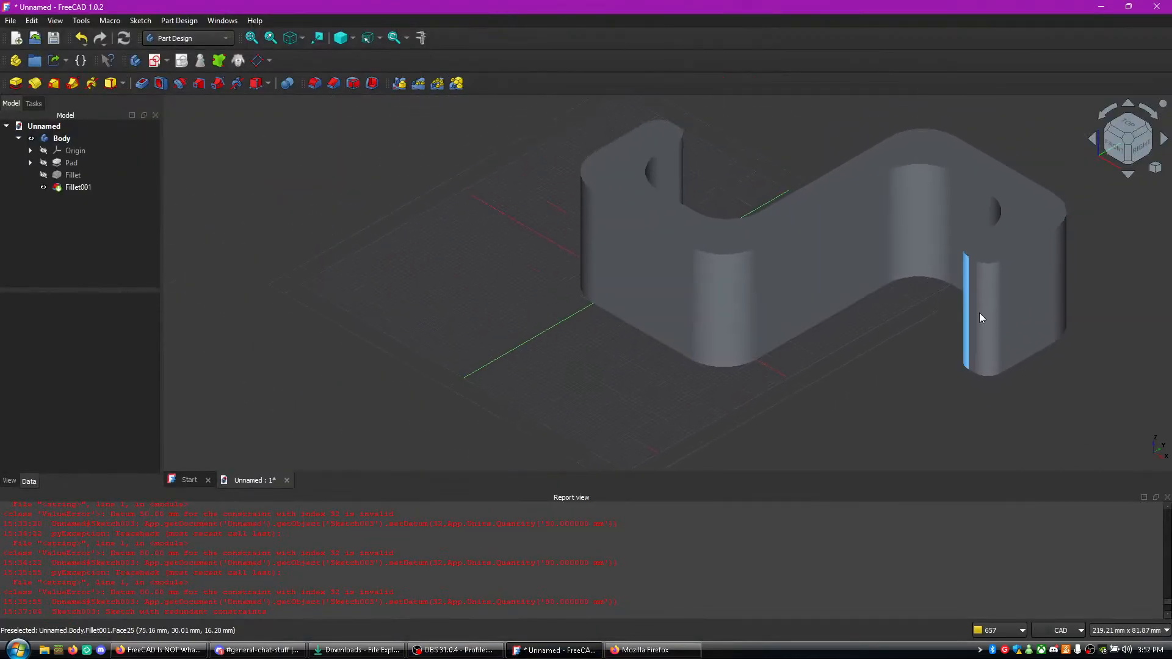
click(846, 248)
click(759, 313)
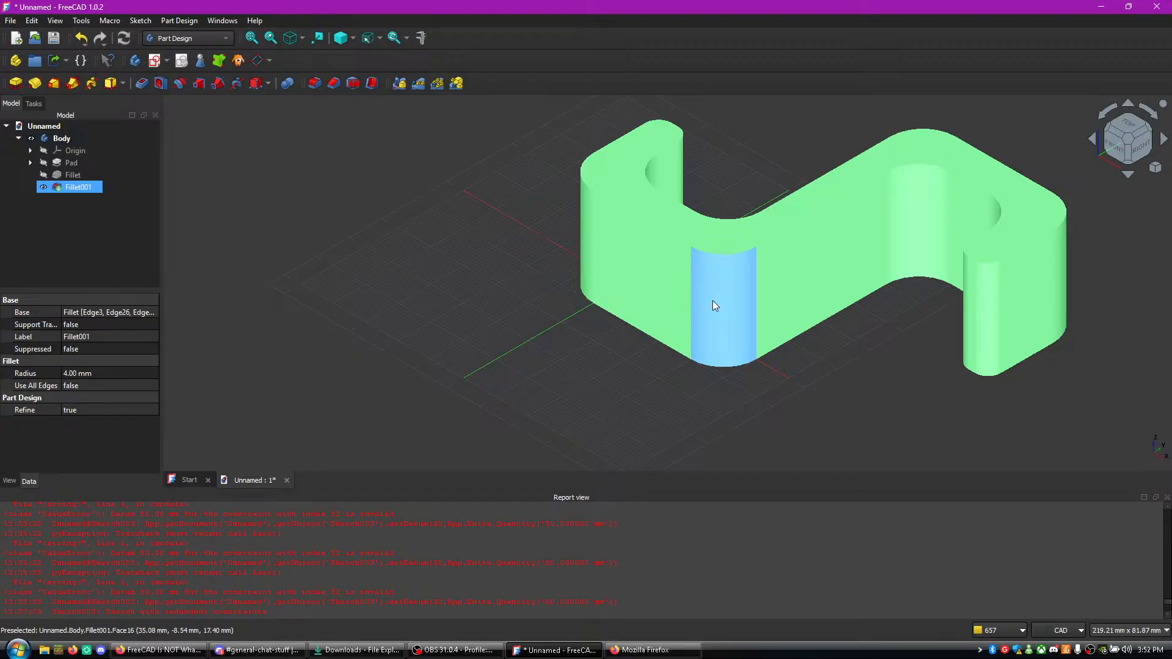
click(718, 298)
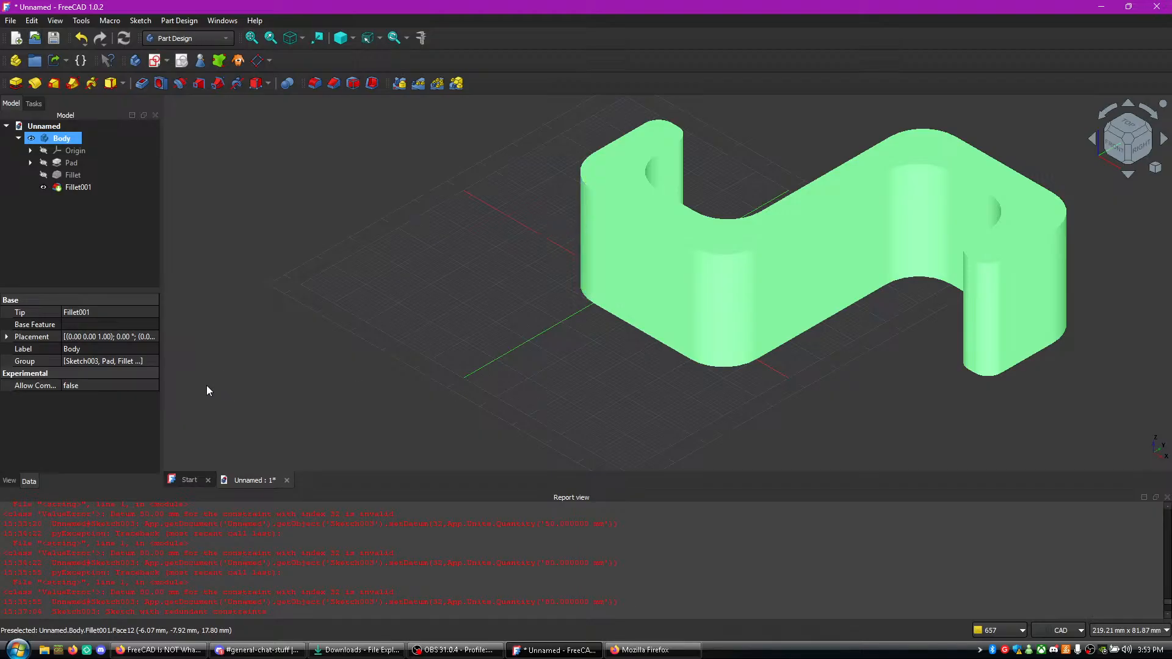
click(9, 481)
click(28, 482)
click(38, 105)
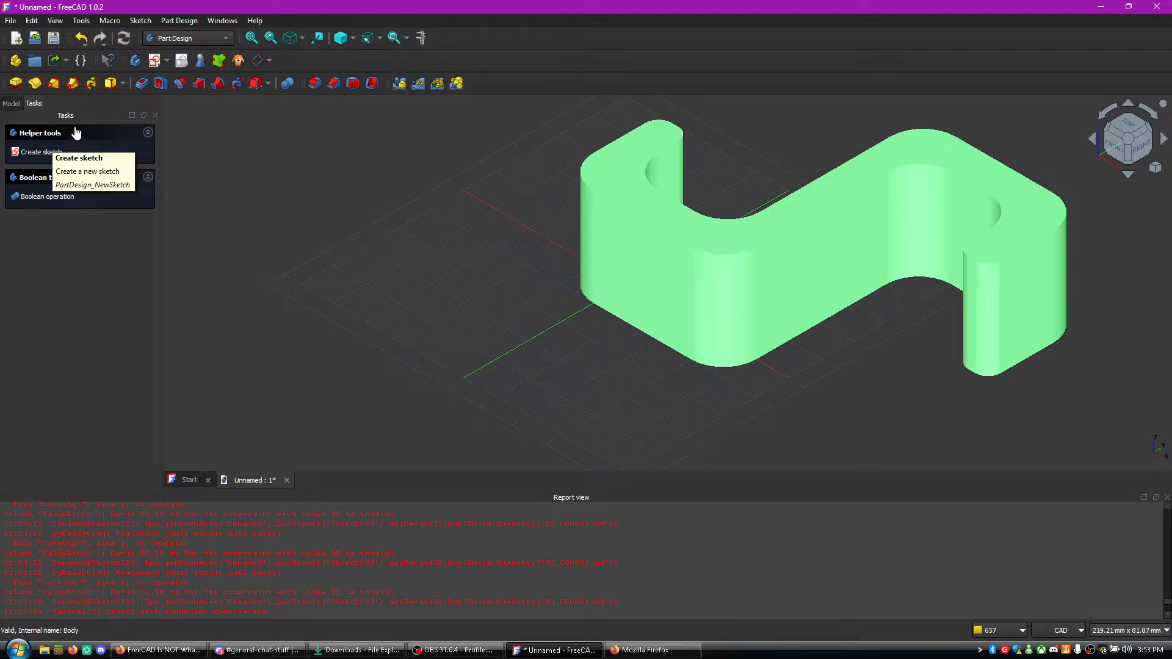
click(73, 197)
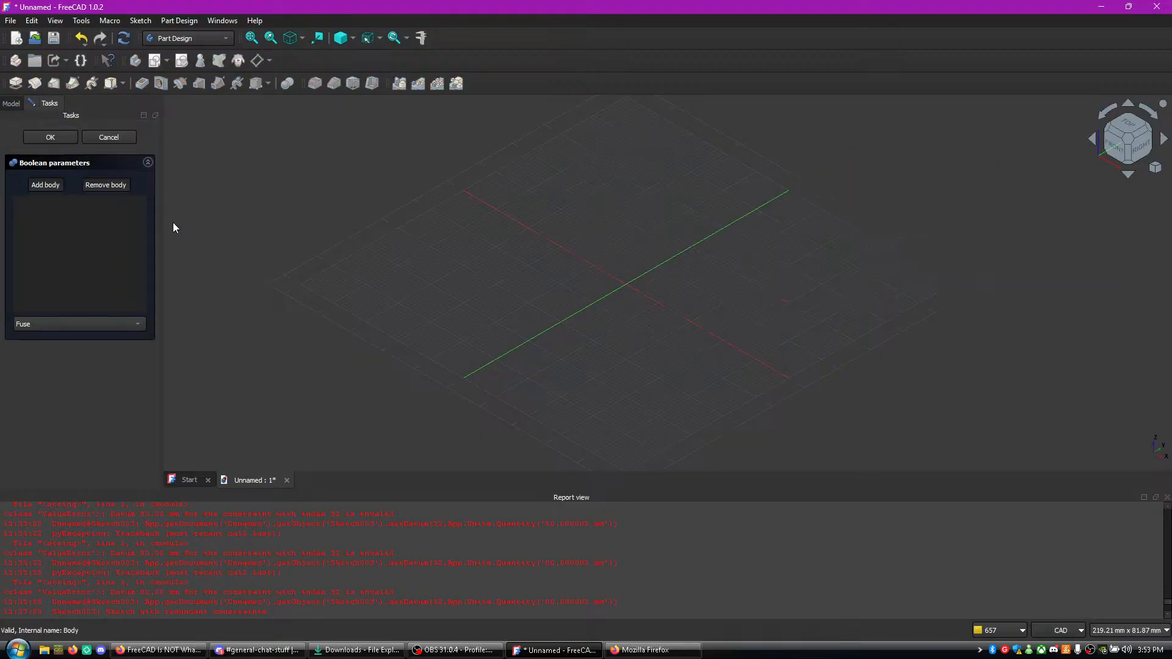
click(109, 138)
click(596, 244)
click(731, 203)
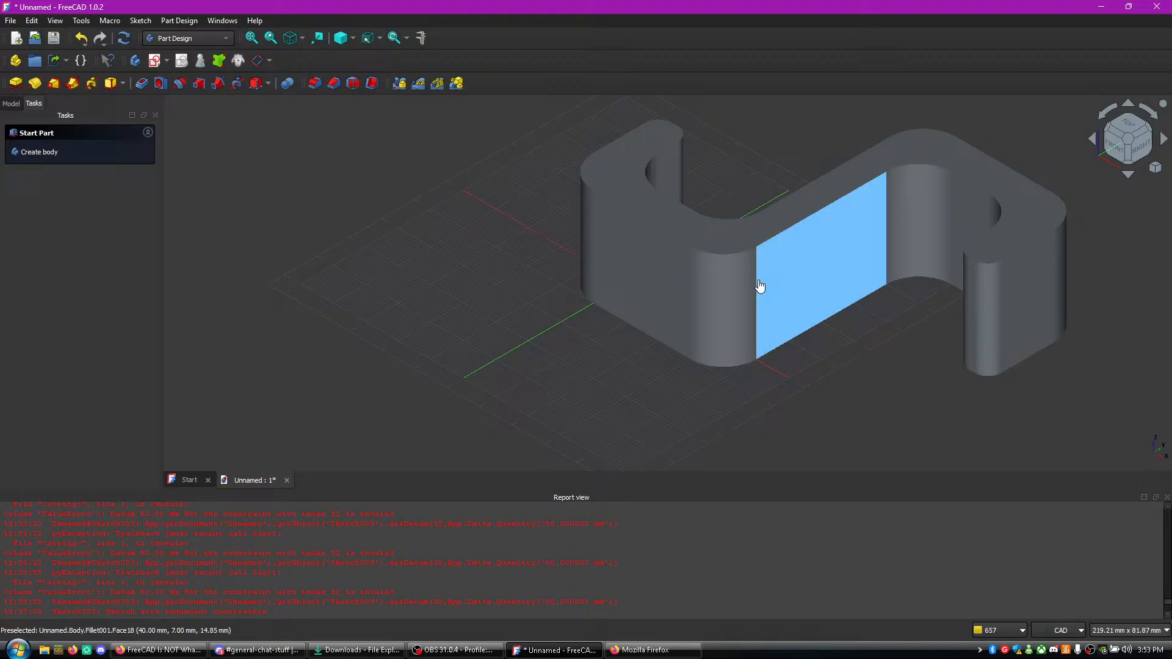
click(641, 323)
- Make the first fillet visible in the model tree, expand the Pad, and open its sketch Sketch003 for editing
click(11, 103)
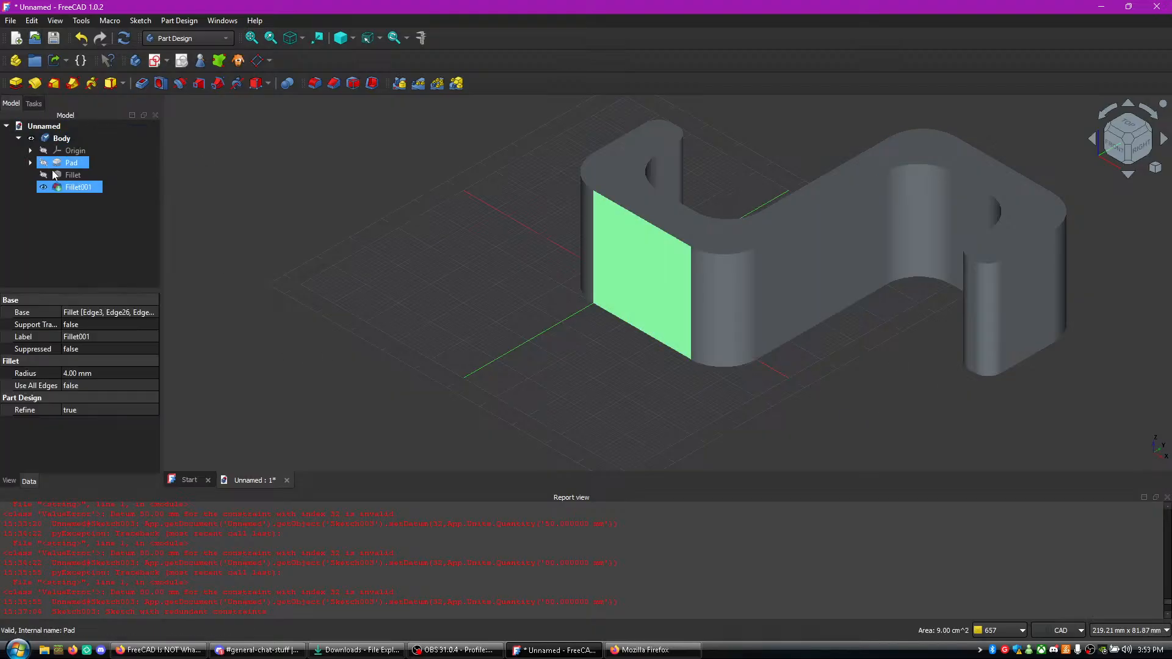
click(59, 139)
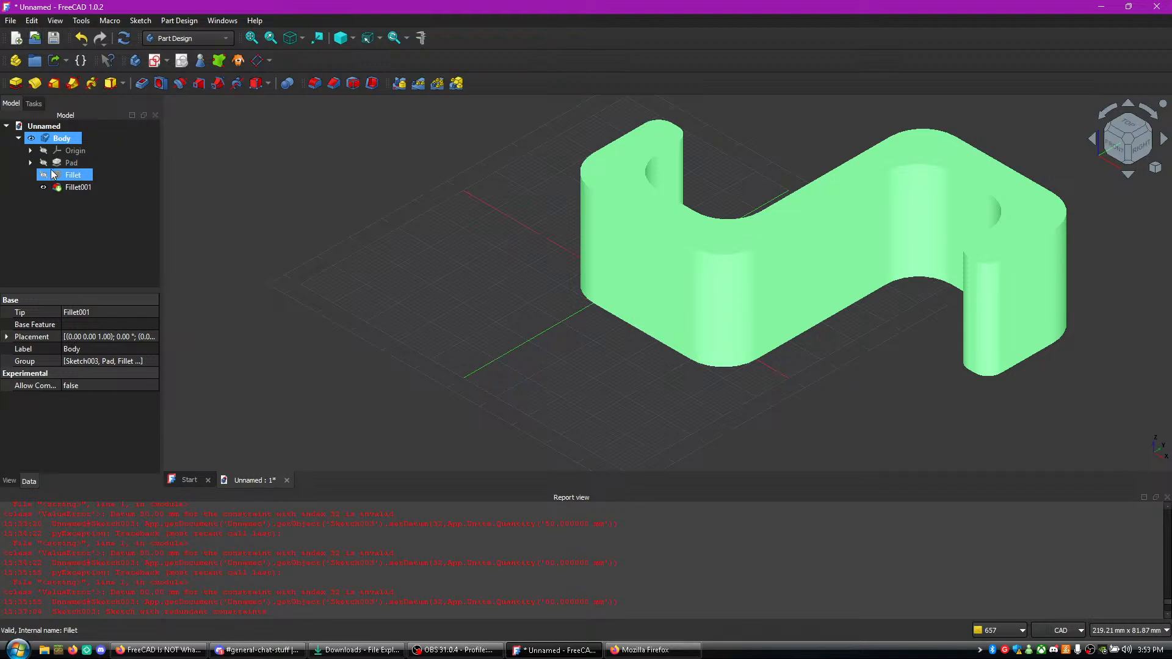
click(42, 174)
click(31, 161)
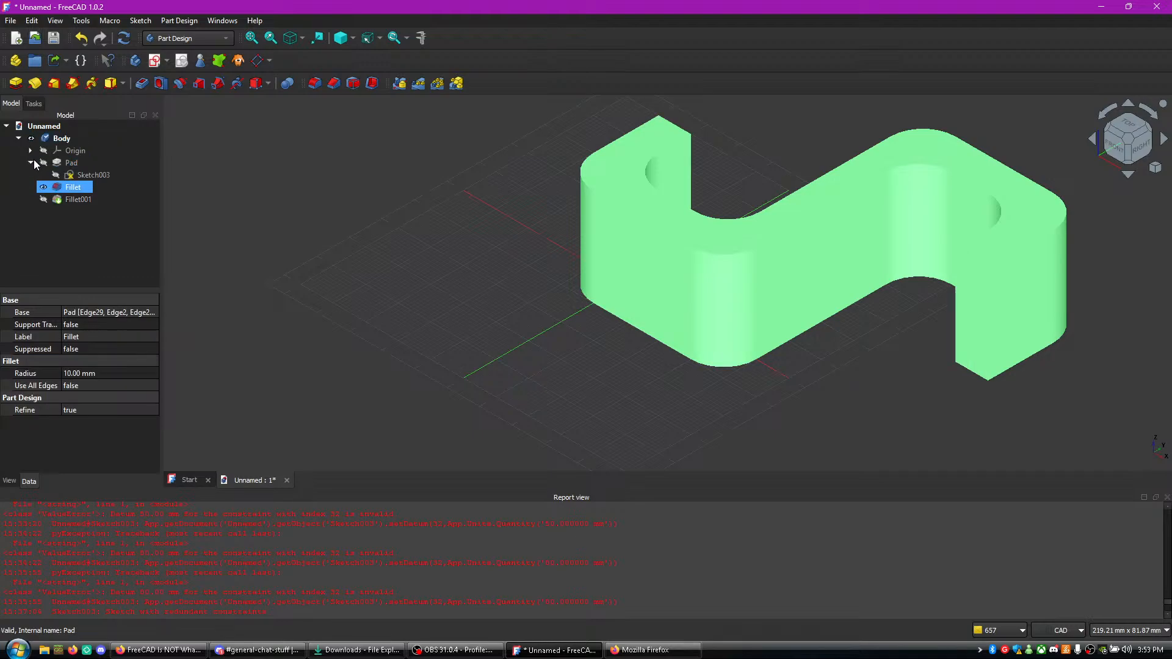
click(57, 153)
double_click(78, 175)
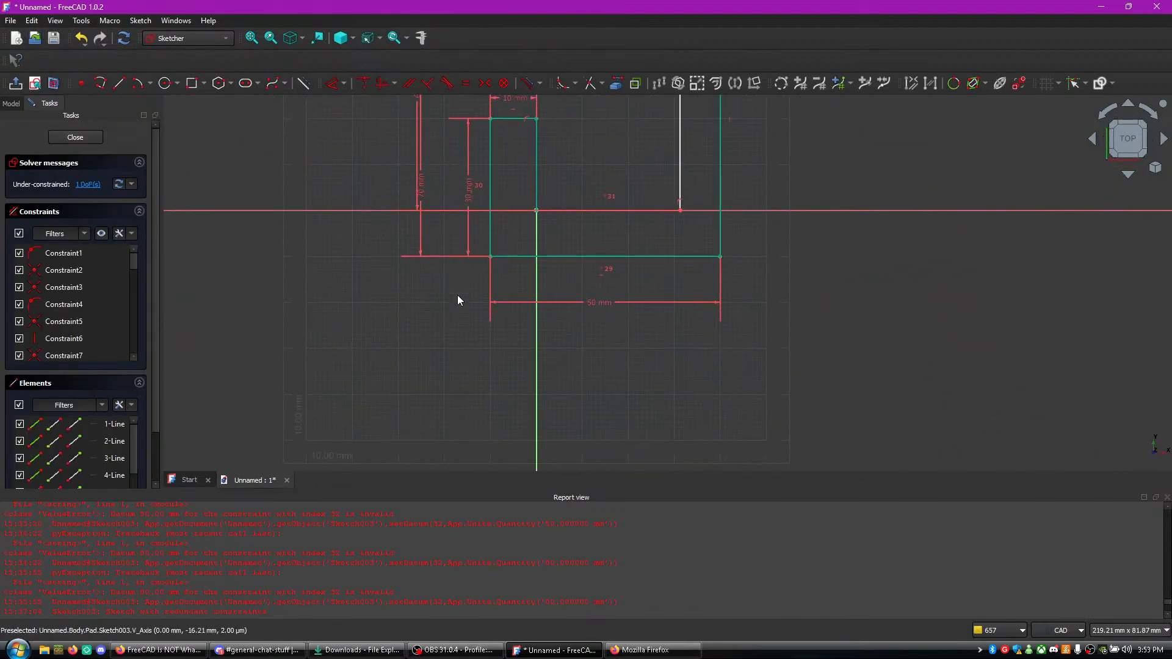
- Try moving the sketch's under-constrained upper hook lines sideways in both directions, undoing each move
mouse_move(386, 345)
mouse_down()
mouse_move(466, 269)
mouse_move(720, 112)
mouse_up()
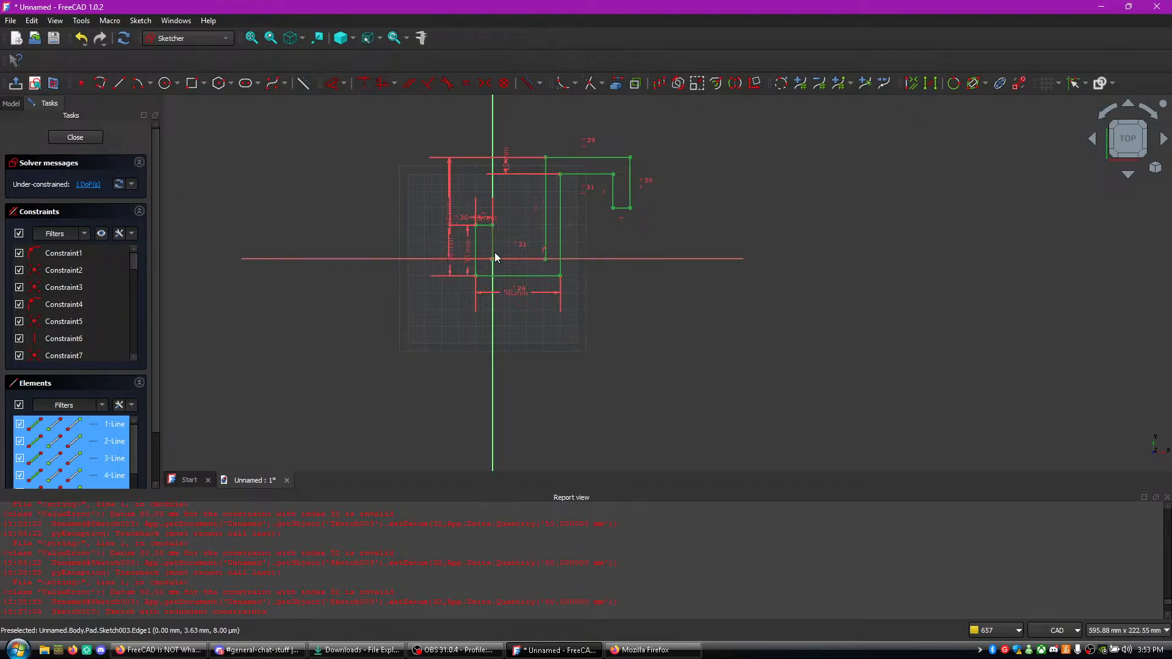
drag(512, 261, 395, 251)
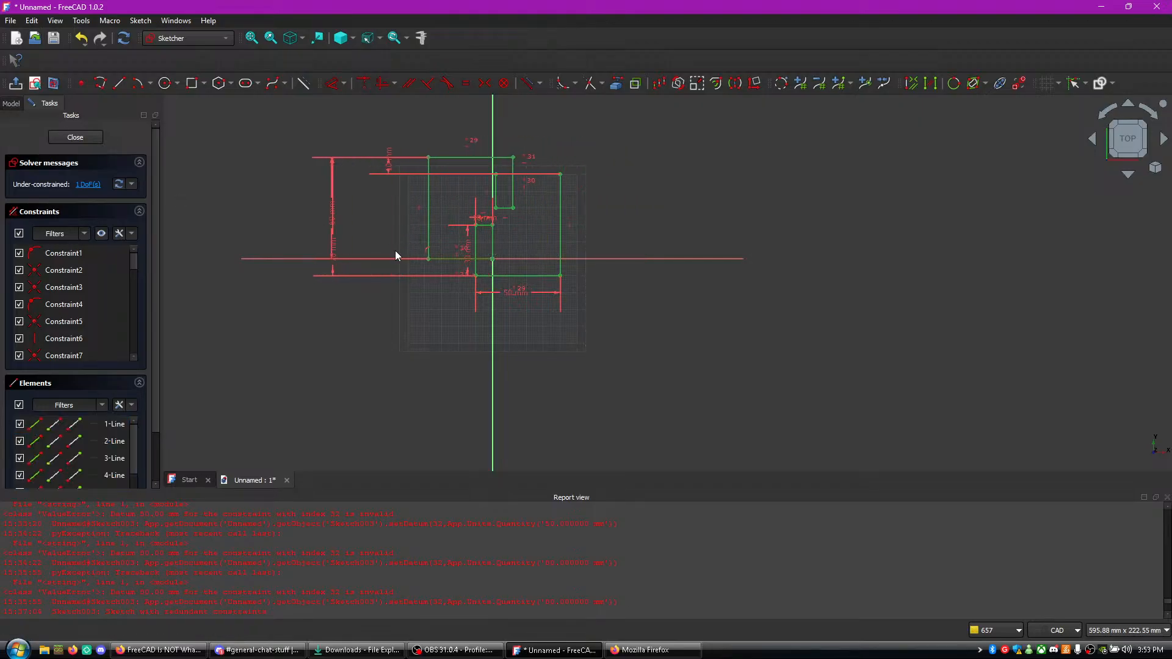
key(ctrl+z)
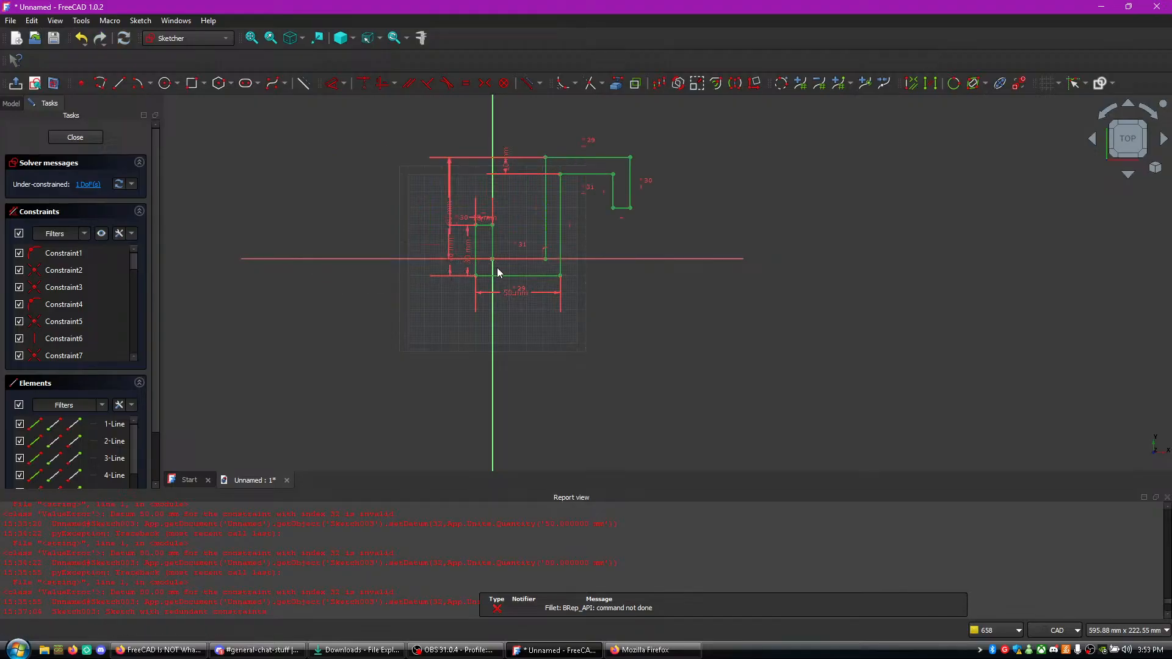
mouse_move(525, 259)
mouse_down()
mouse_move(293, 245)
mouse_move(772, 254)
mouse_move(589, 254)
mouse_move(746, 260)
mouse_up()
key(ctrl+z)
scroll(631, 250, up, 3)
middle_drag(599, 246, 643, 298)
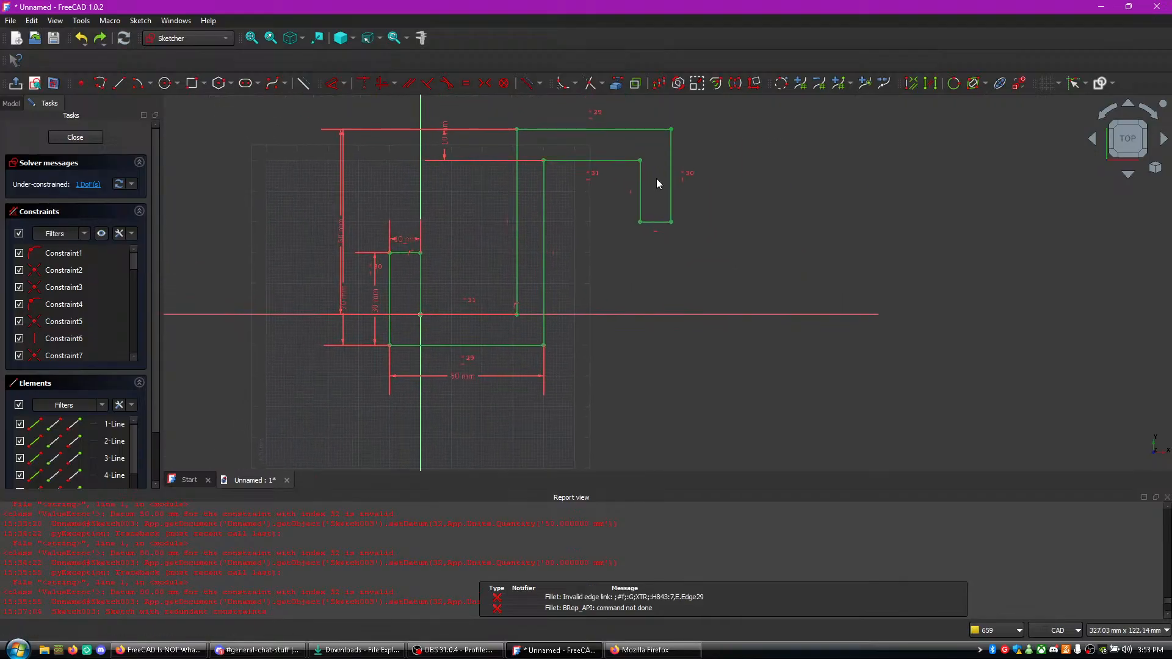
- Try moving the sketch's upper hook outline toward the vertical axis, and undo that move
drag(649, 223, 529, 228)
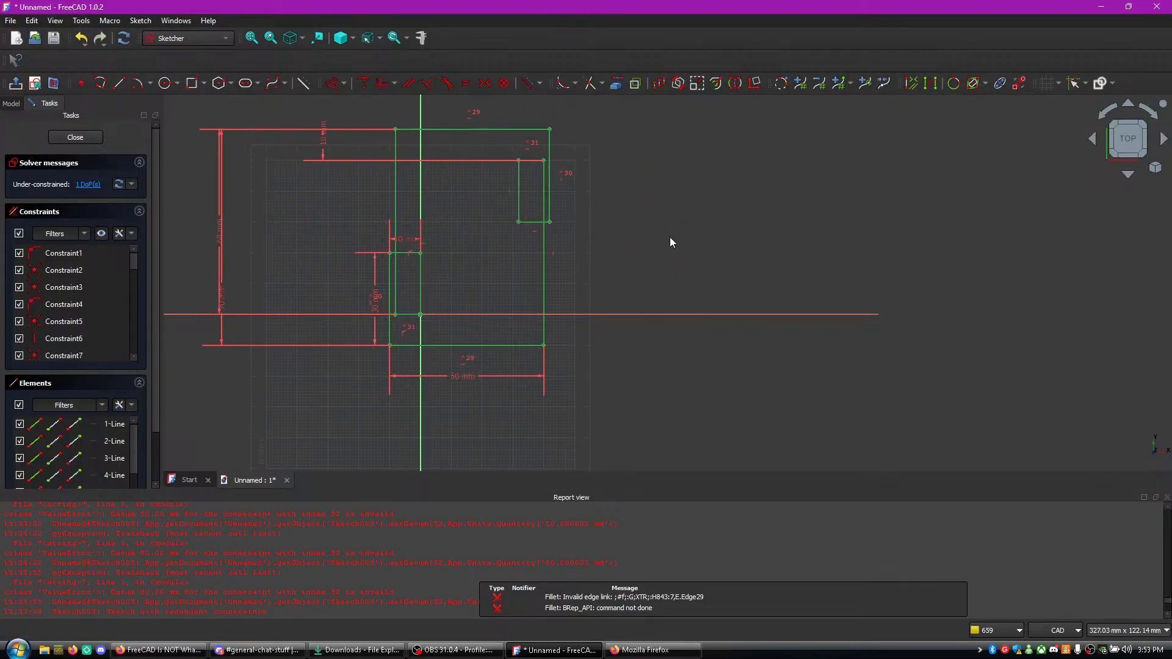
key(ctrl+z)
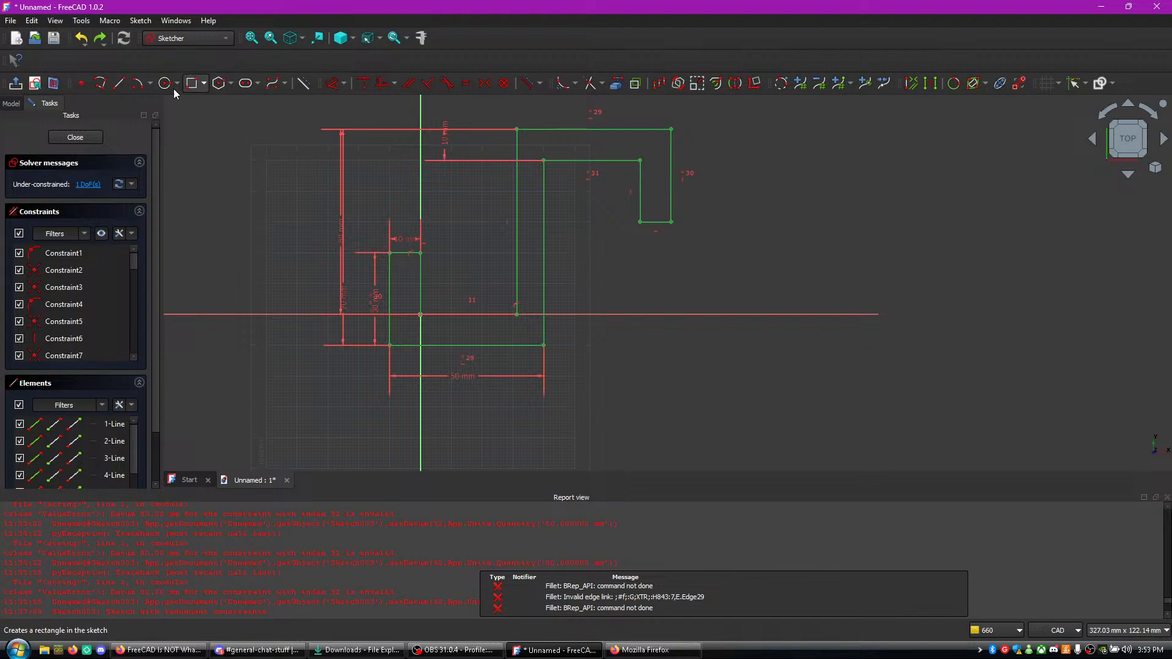
click(81, 21)
click(392, 16)
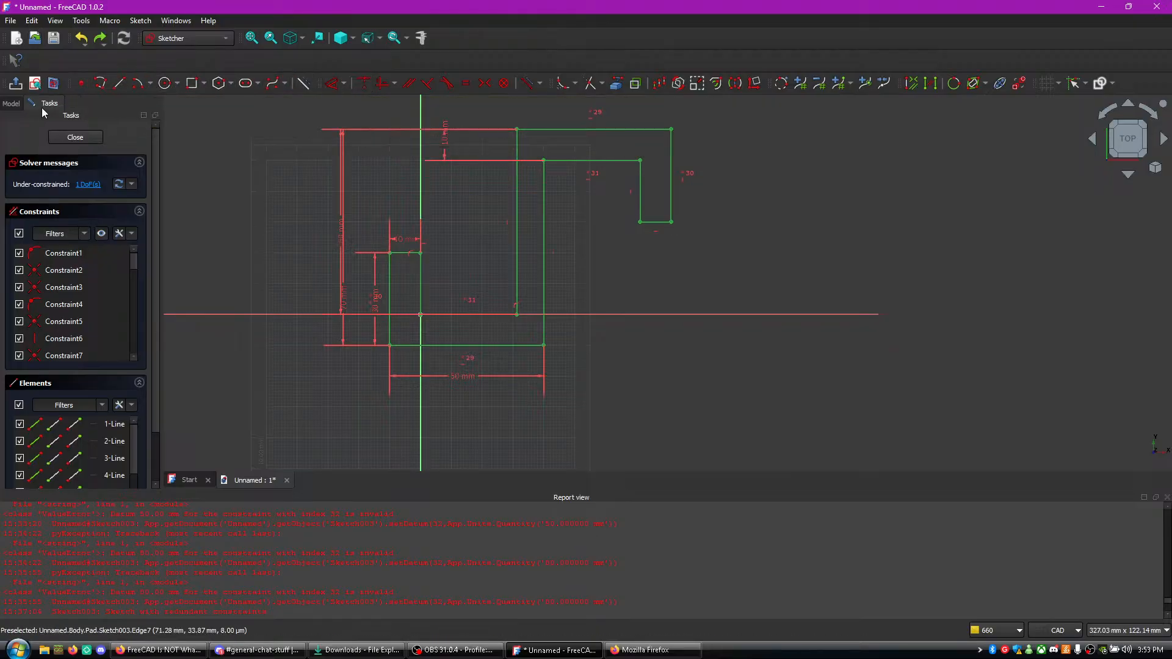
- Highlight the sketch's under-constrained elements from the solver message and look through the constraint list
click(91, 185)
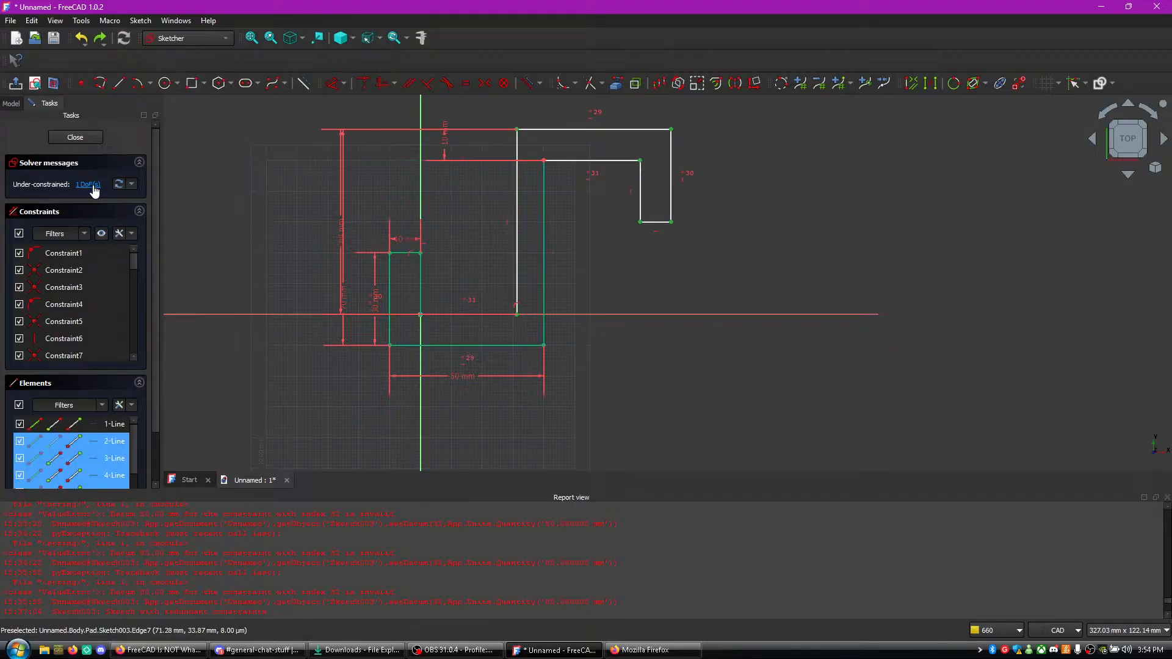
click(433, 249)
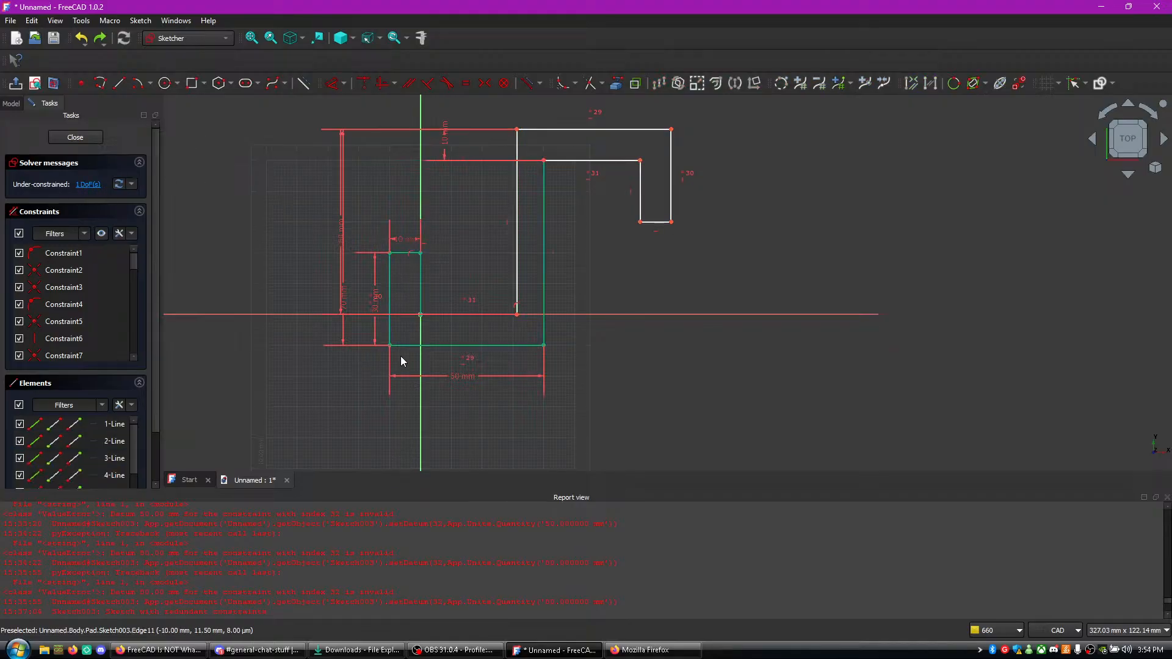
click(13, 104)
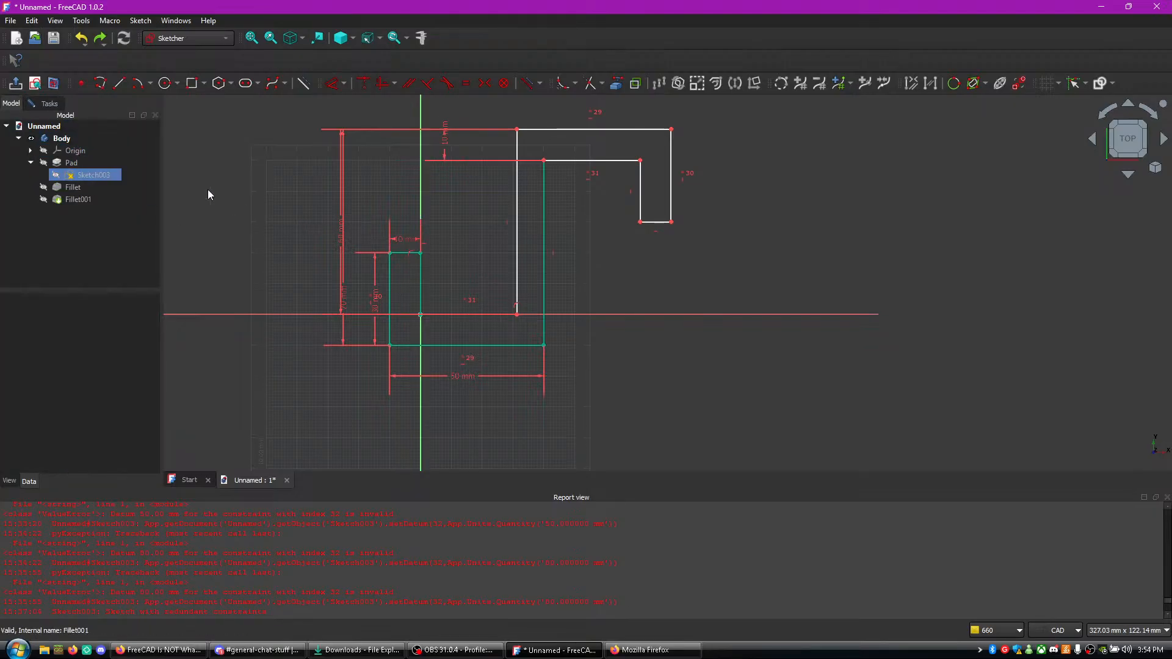
click(50, 104)
scroll(80, 329, down, 2)
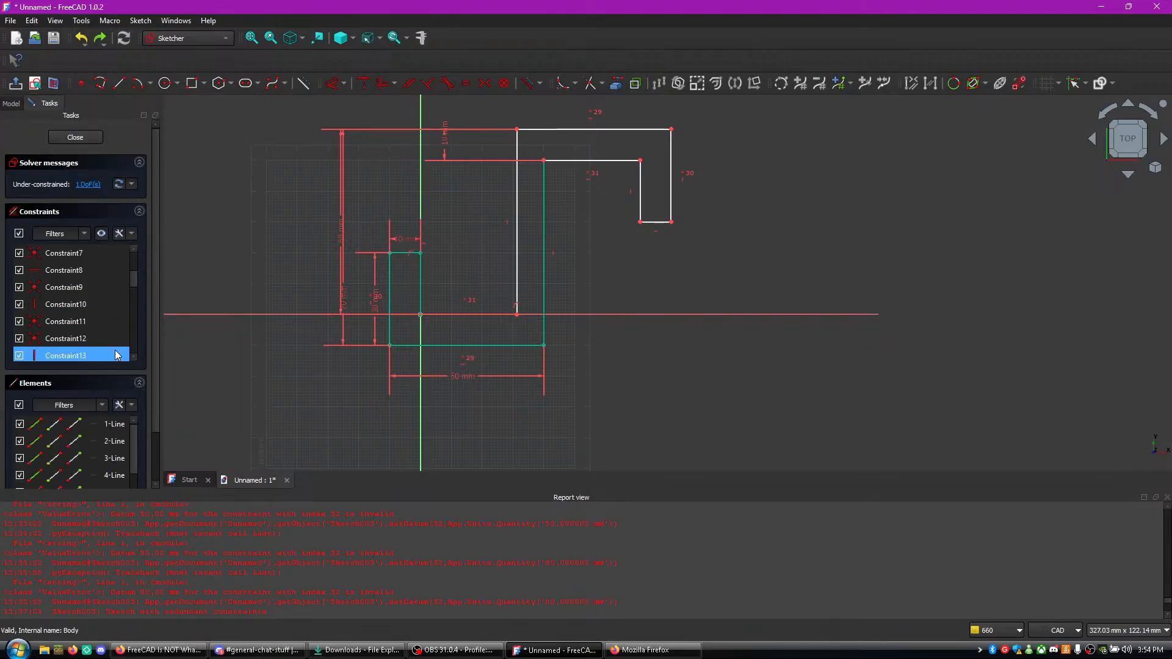
scroll(109, 452, down, 1)
- Select the whole hook outline with a selection box and try moving it sideways as one piece
mouse_move(291, 410)
mouse_down()
mouse_move(369, 342)
mouse_move(757, 93)
mouse_up()
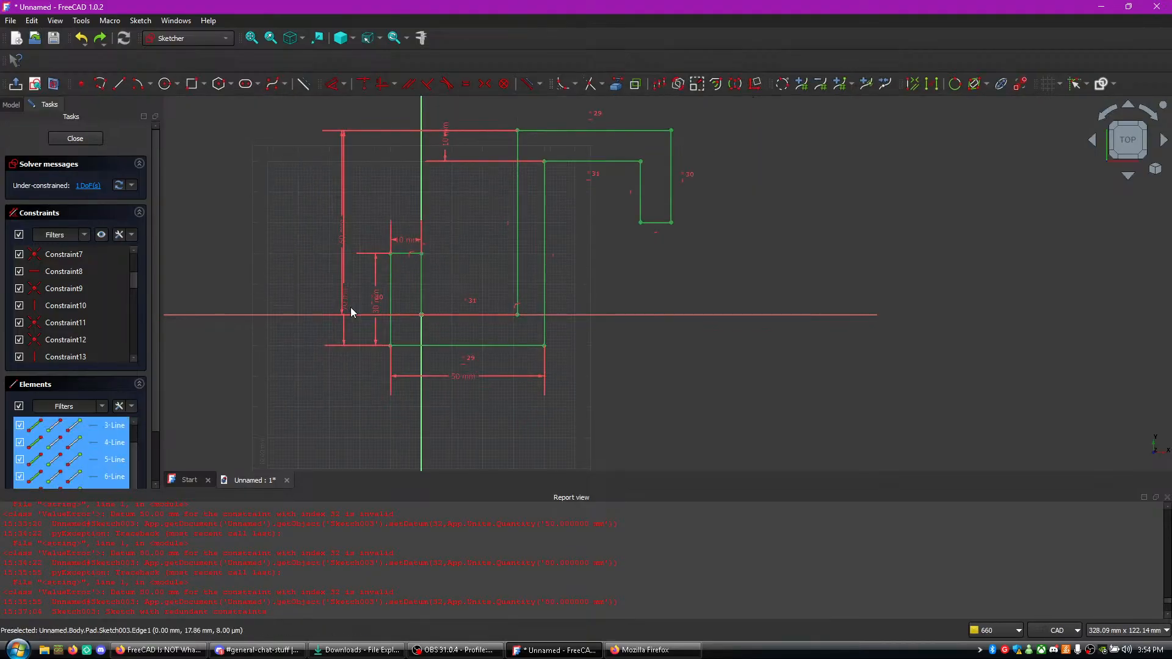
click(270, 301)
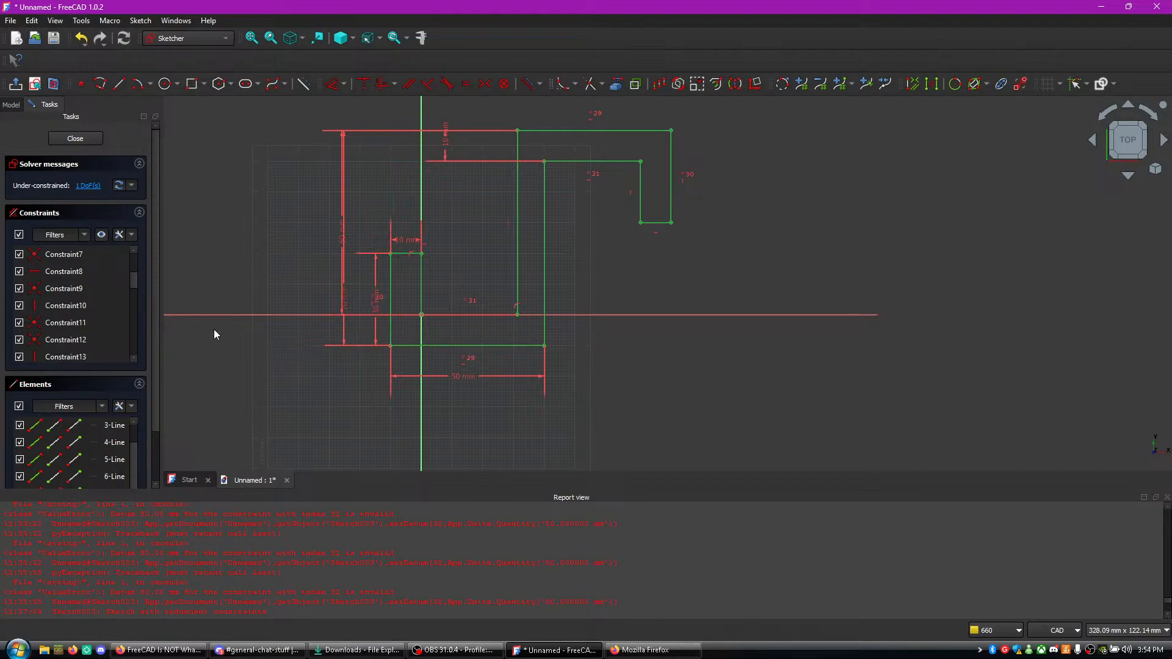
drag(295, 382, 784, 103)
mouse_move(654, 133)
middle_down()
mouse_move(617, 131)
mouse_move(685, 133)
middle_up()
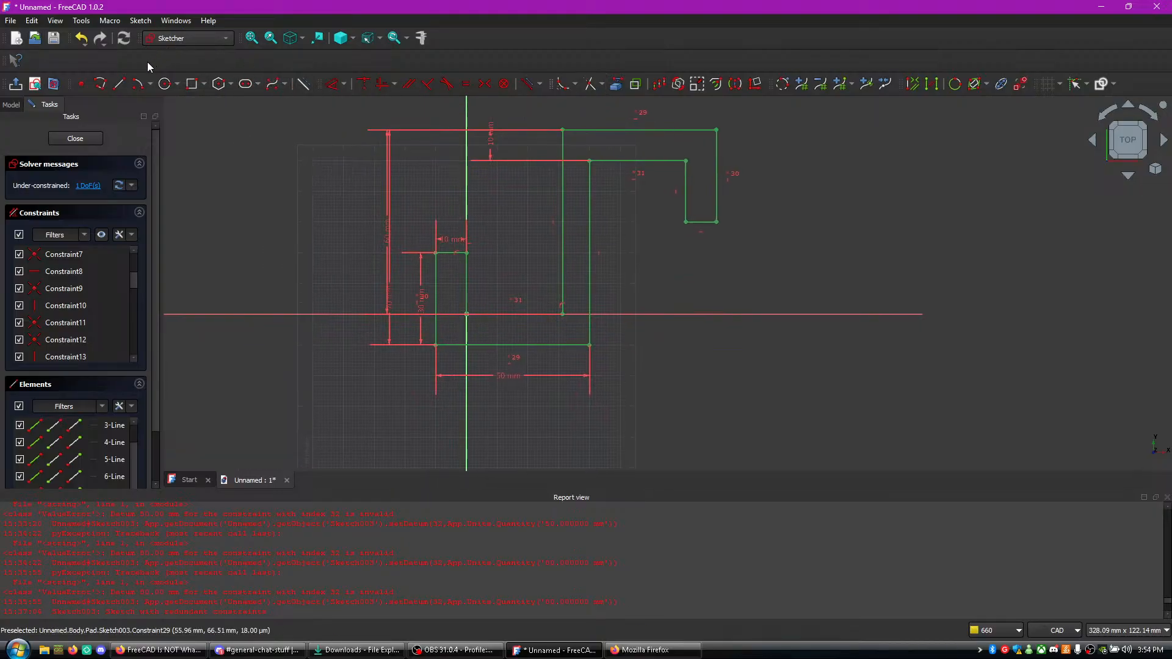
- Open Sketch003 again from the model tree and close the sketch to return to the solid body
click(12, 104)
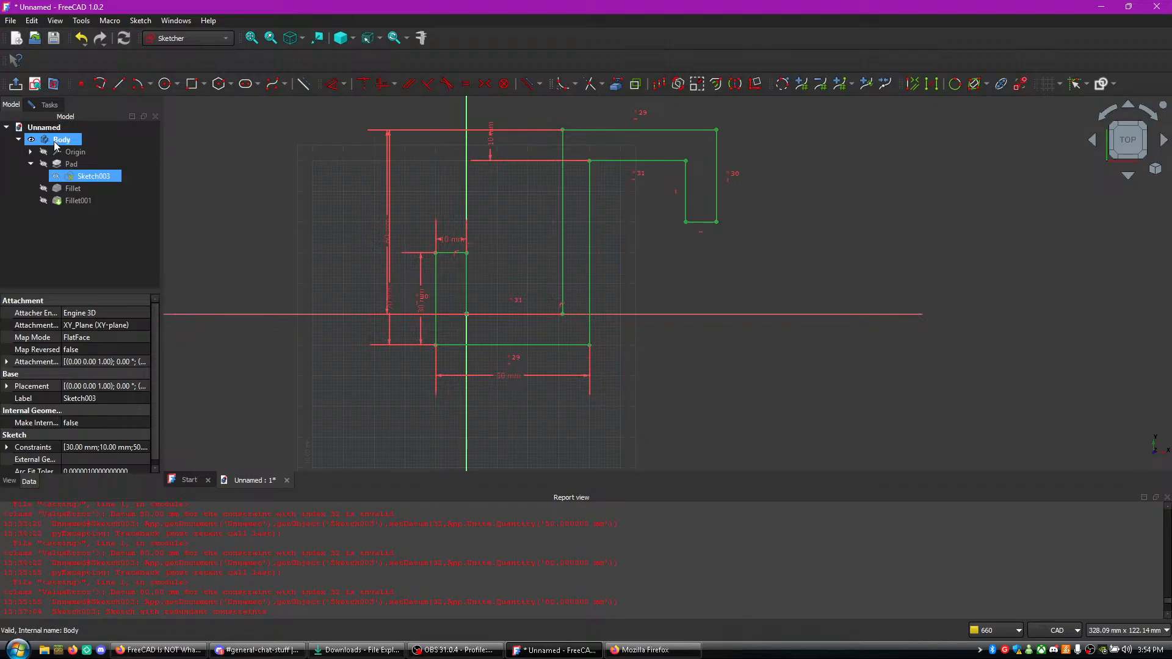
double_click(70, 175)
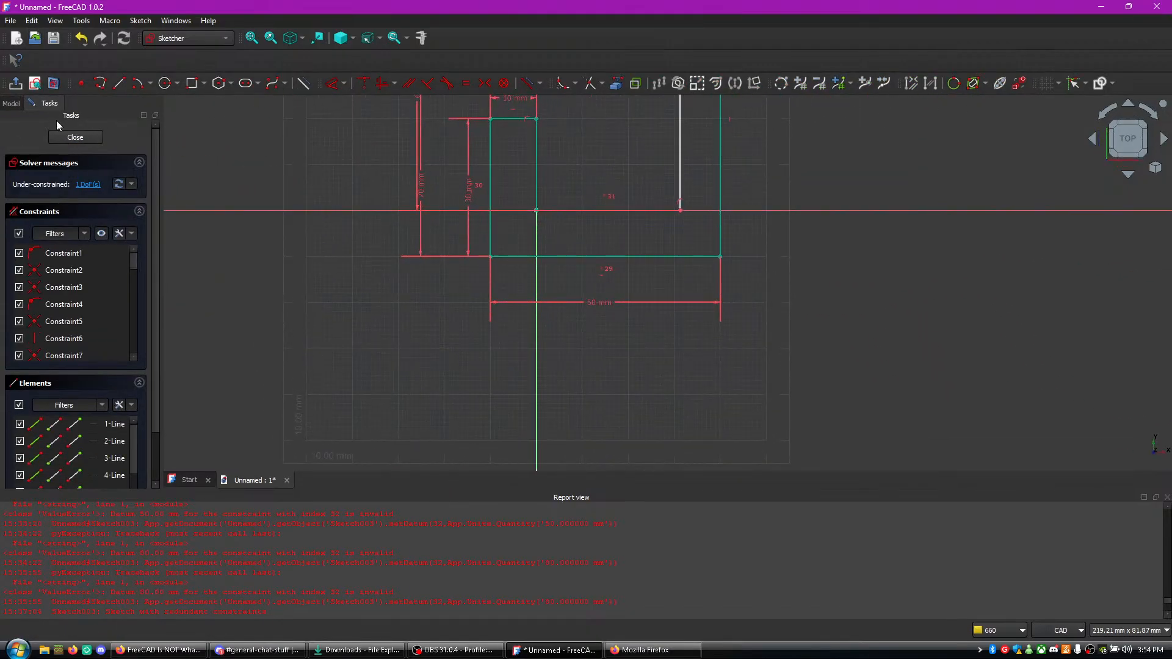
click(70, 141)
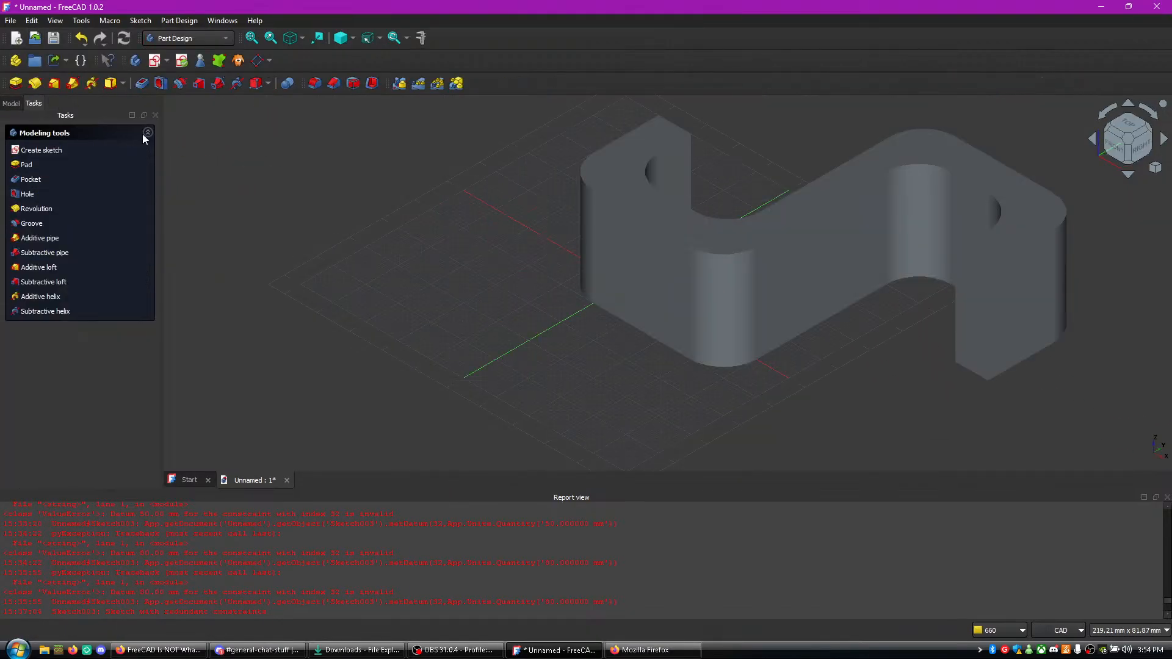
- Expand the body's Origin in the model tree and look through its axes and the Pad's properties
click(20, 106)
click(85, 152)
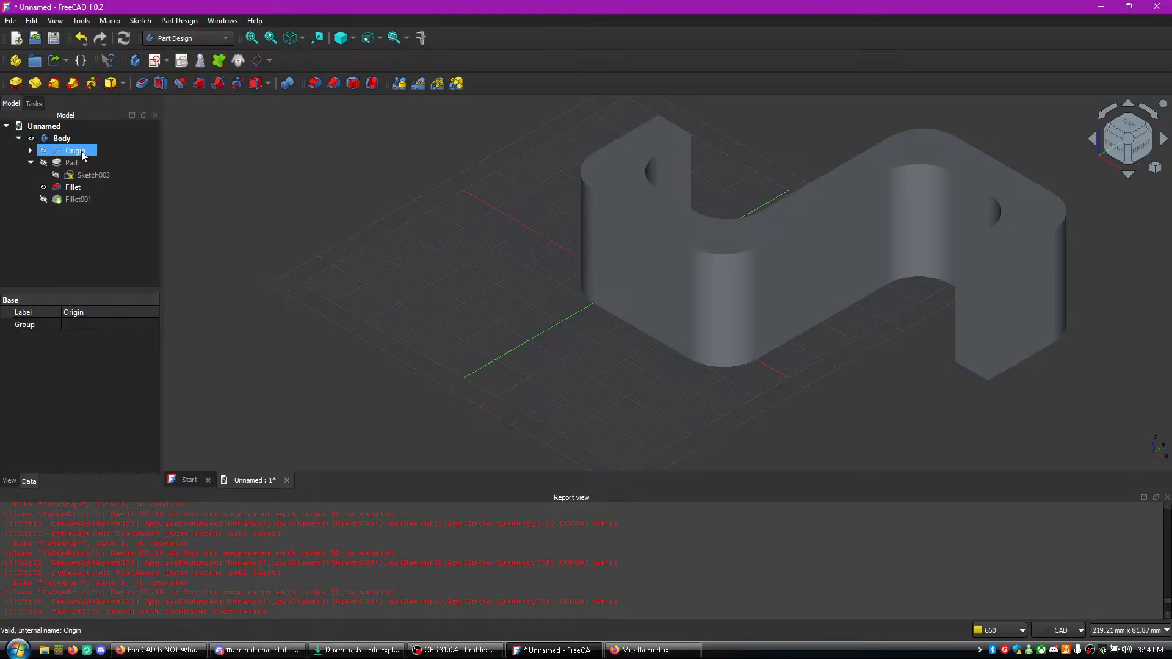
click(77, 153)
click(29, 150)
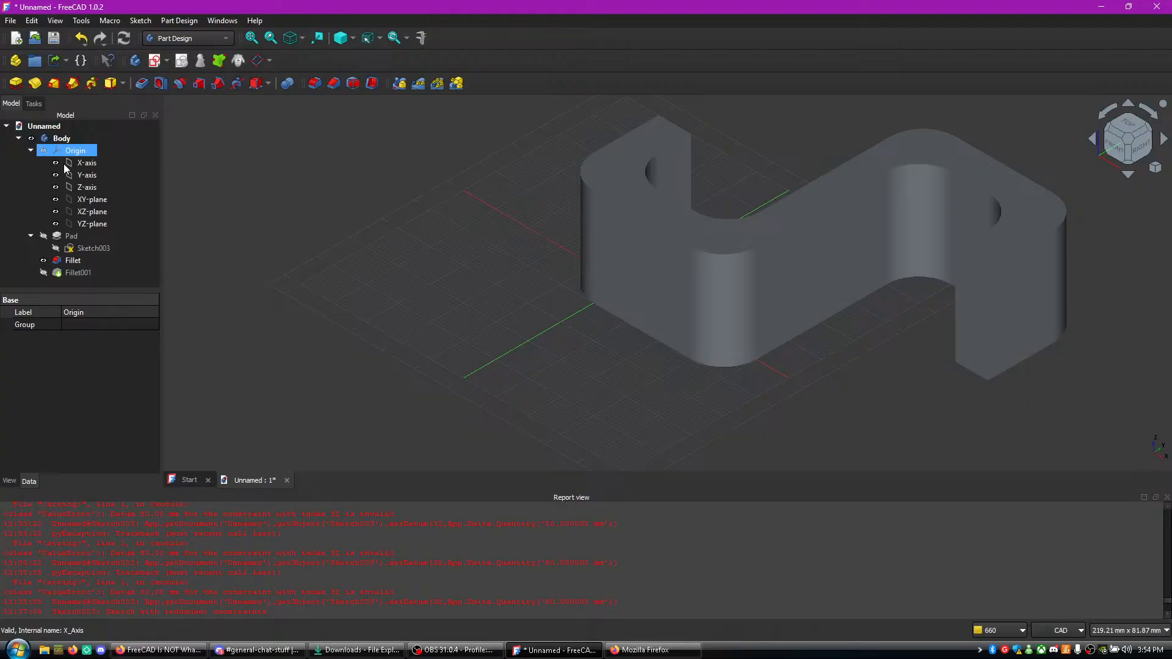
click(75, 164)
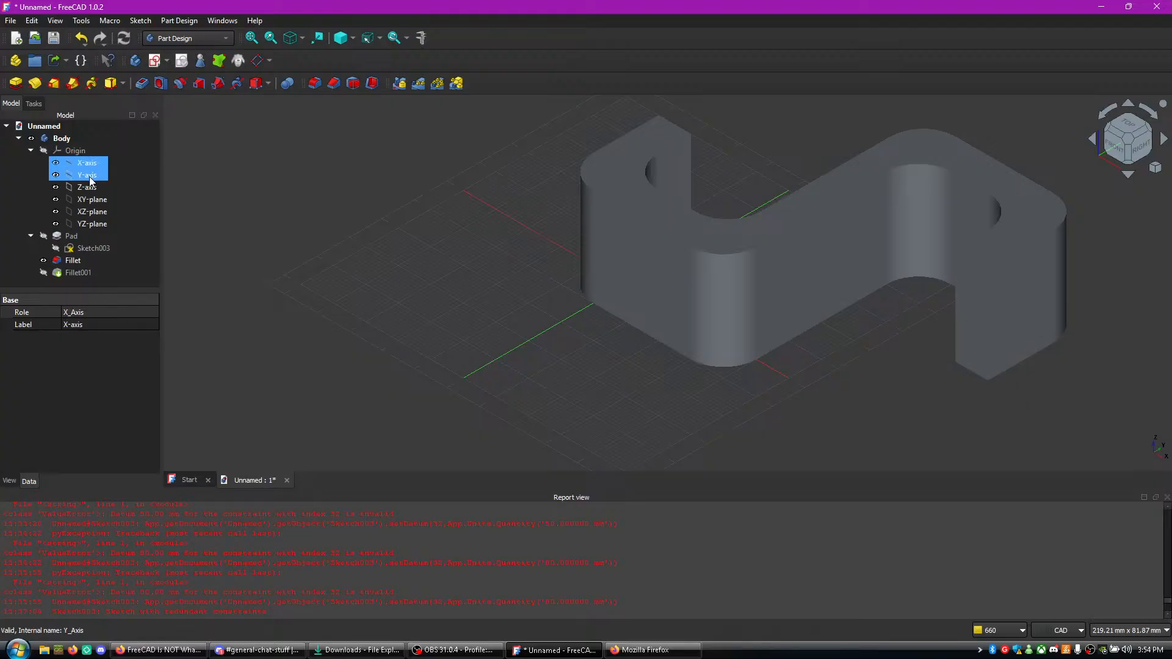
click(102, 238)
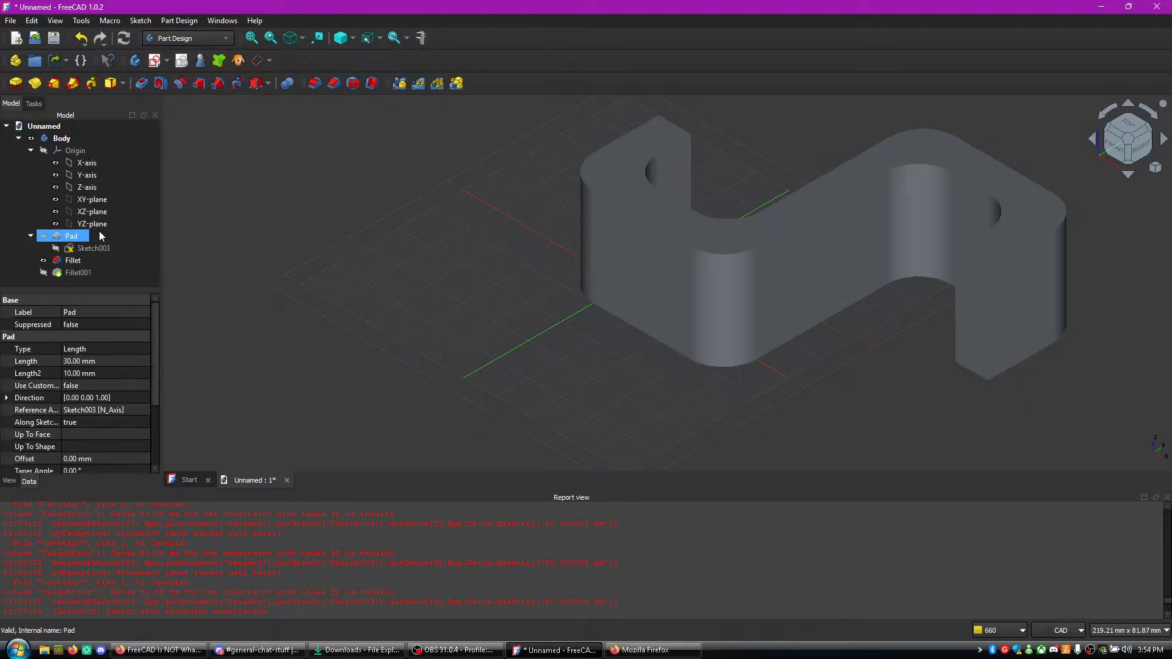
- Select the Body and expand its Placement and Axis properties
click(61, 139)
right_click(61, 139)
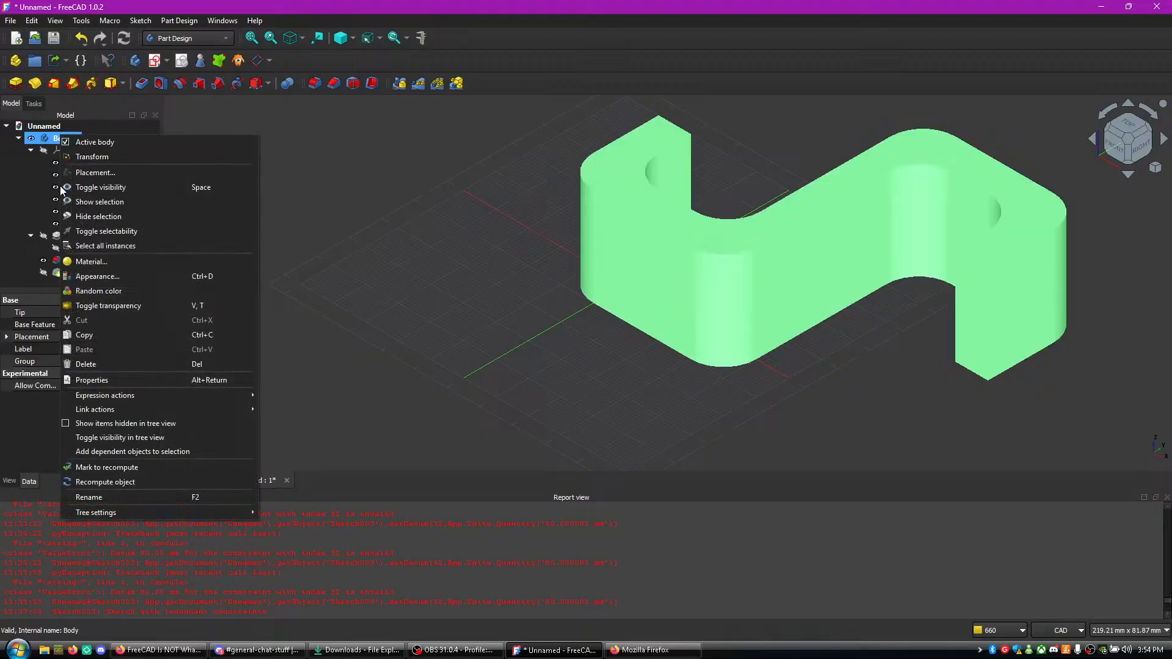
click(38, 395)
click(87, 328)
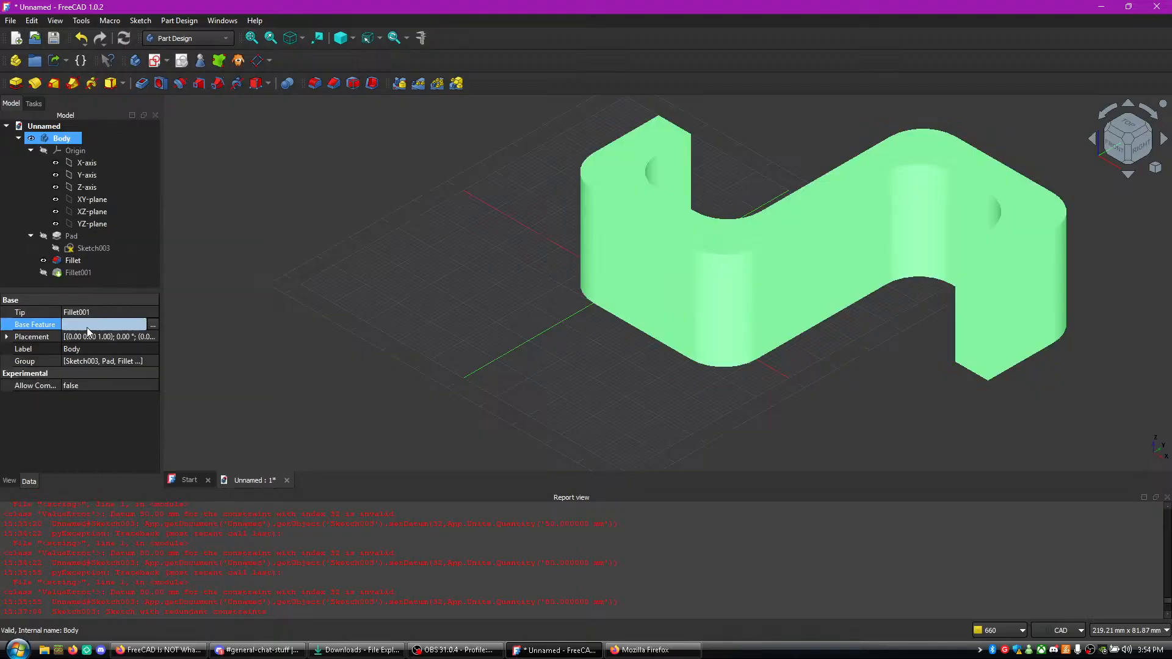
click(26, 340)
click(7, 337)
click(19, 361)
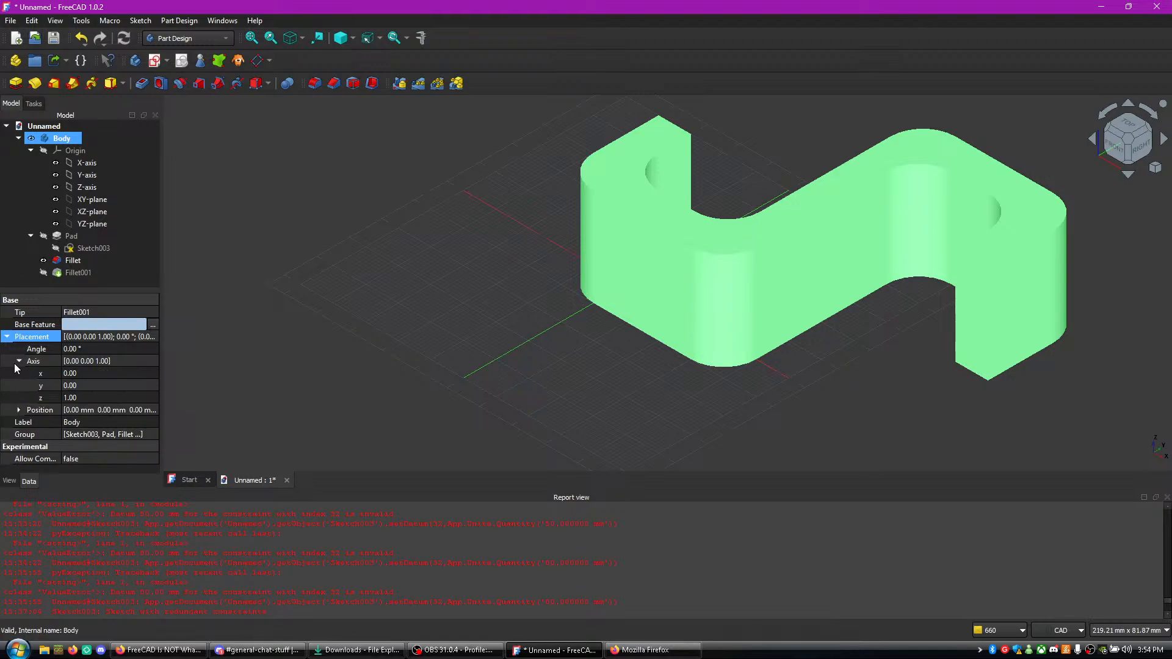
- Set the x component of the Body's placement axis to -8
click(60, 372)
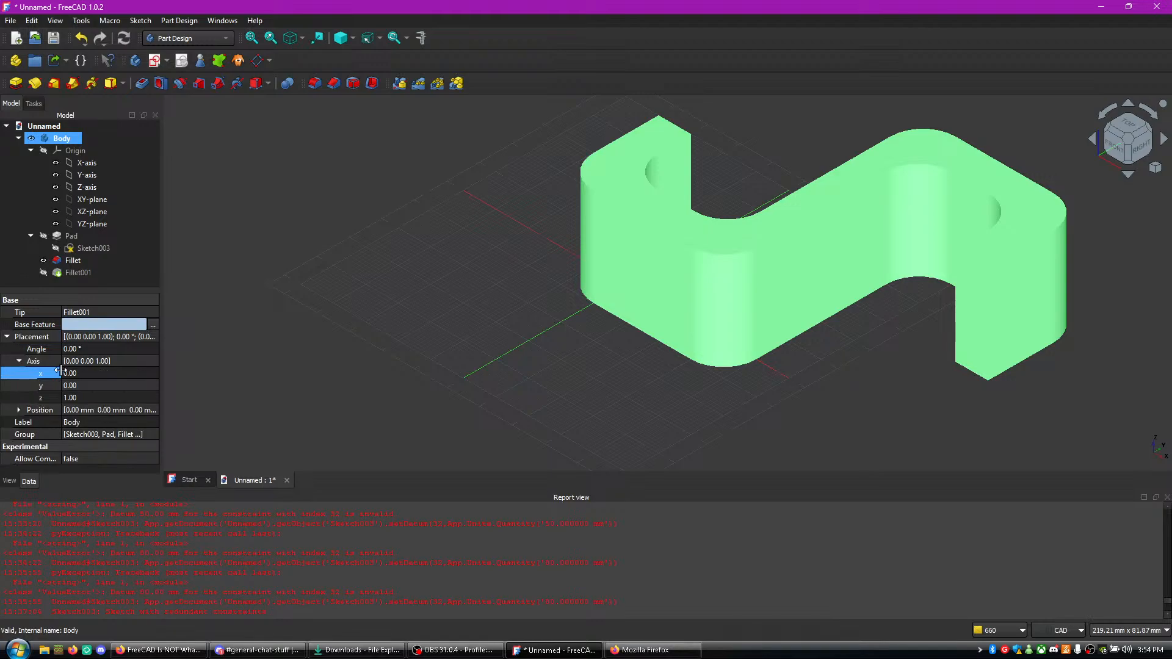
click(103, 374)
click(154, 378)
click(154, 378)
click(155, 378)
click(154, 378)
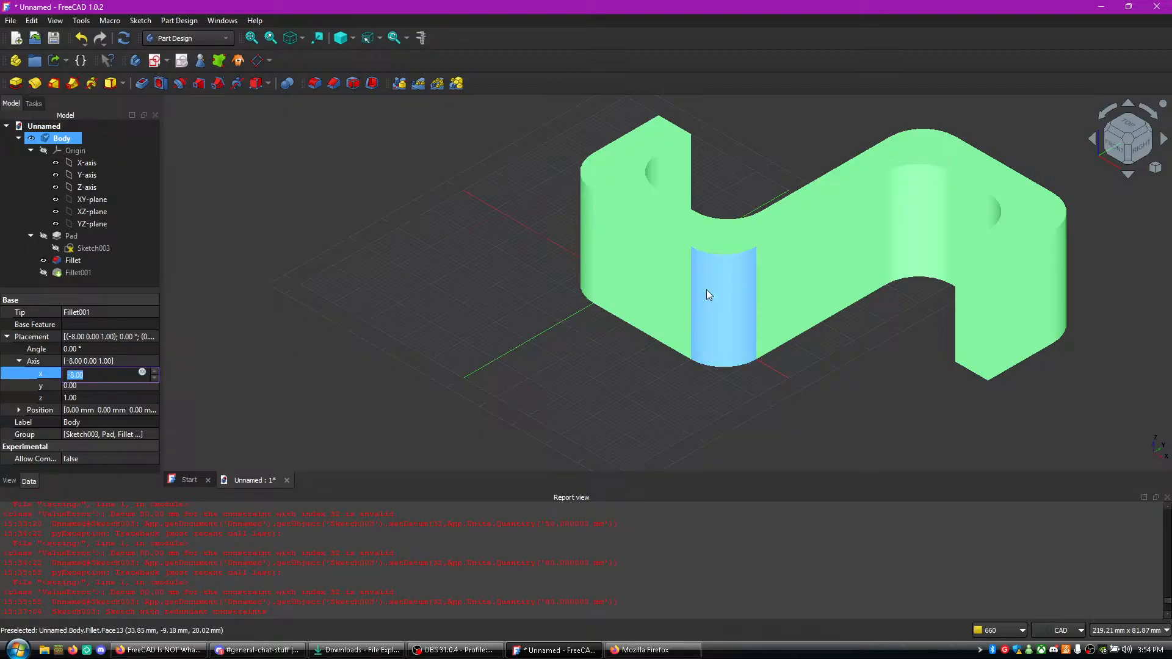
click(578, 301)
- Reselect the Body and set the x component of its placement axis to -20
click(65, 167)
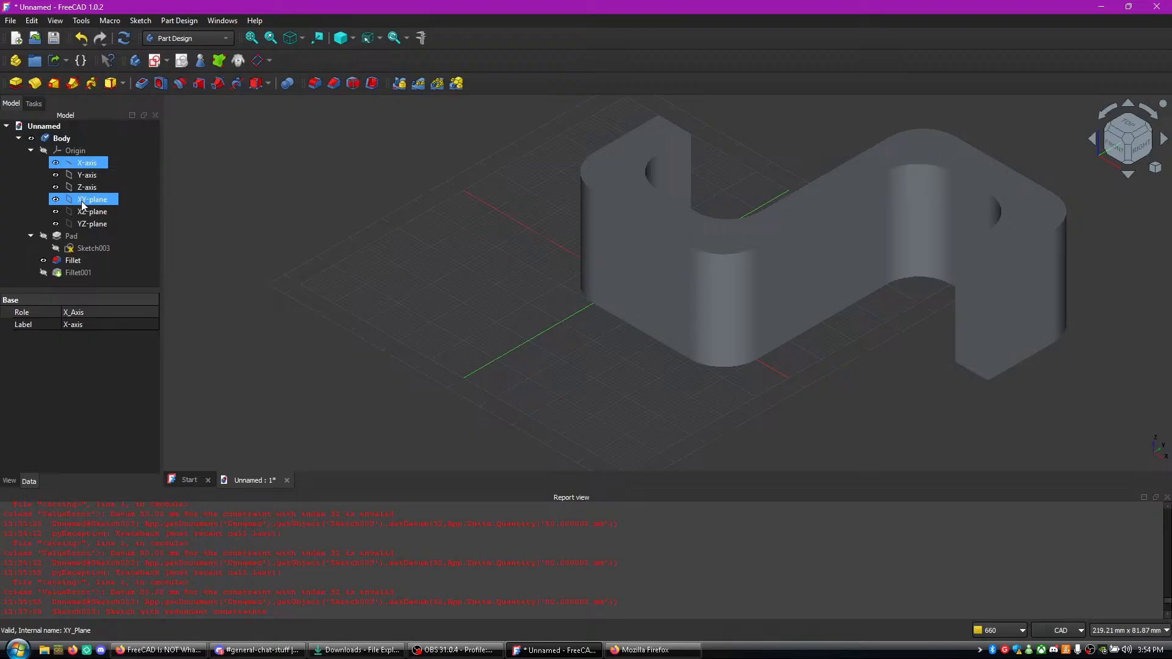
click(79, 238)
click(72, 155)
click(61, 139)
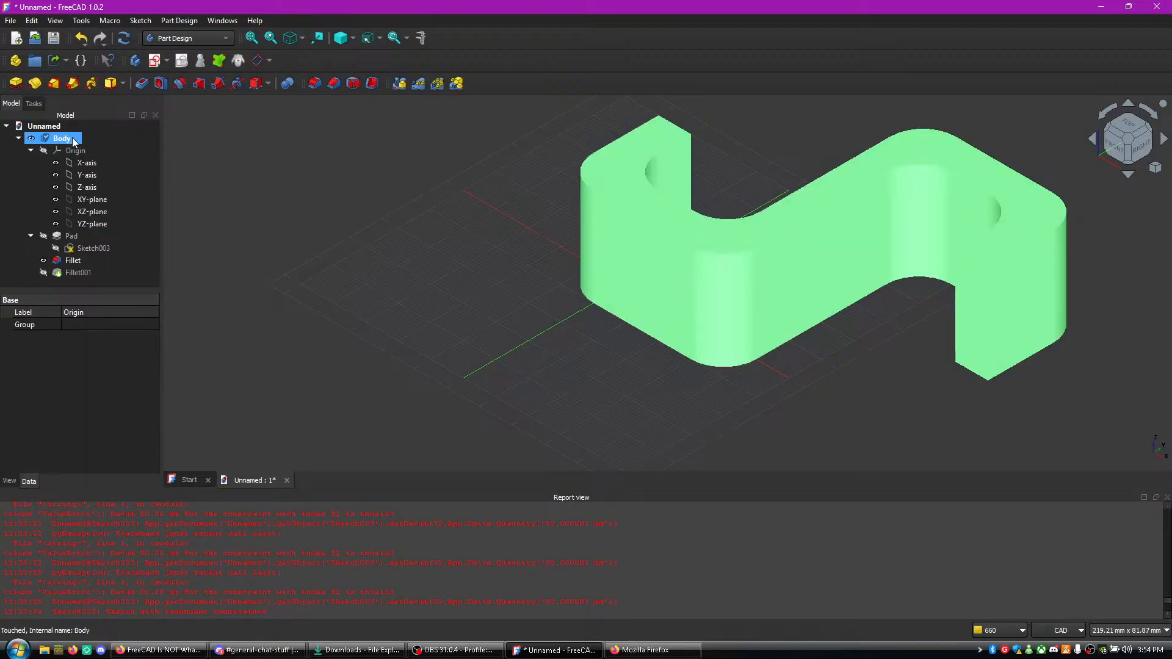
double_click(100, 376)
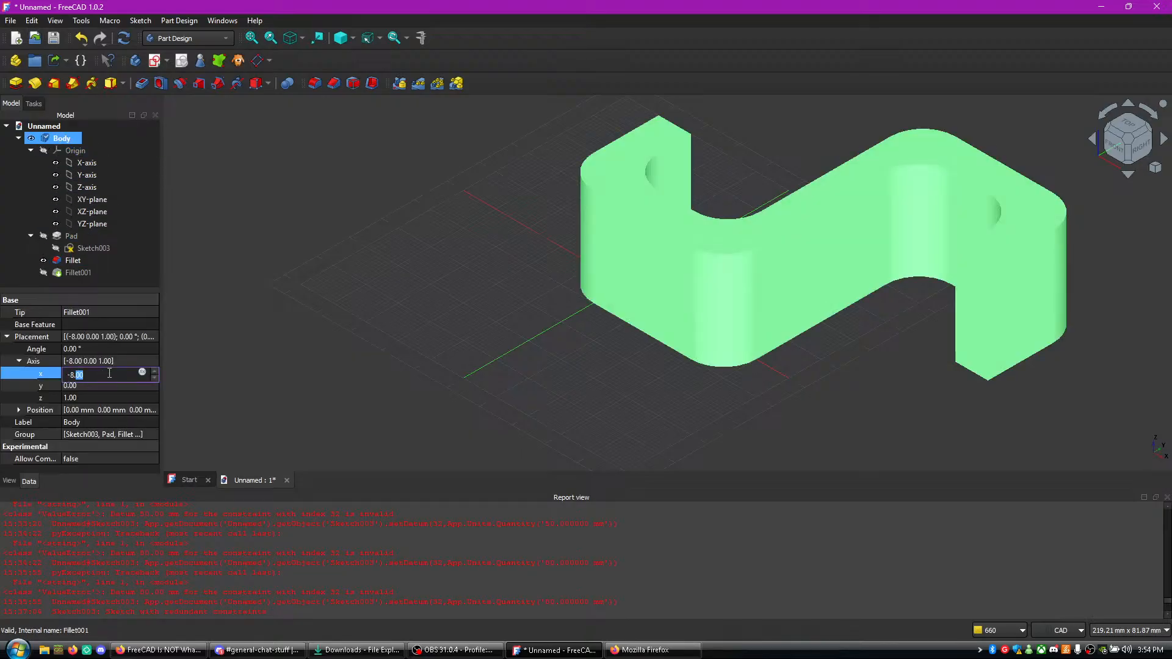
text(-20)
key(Return)
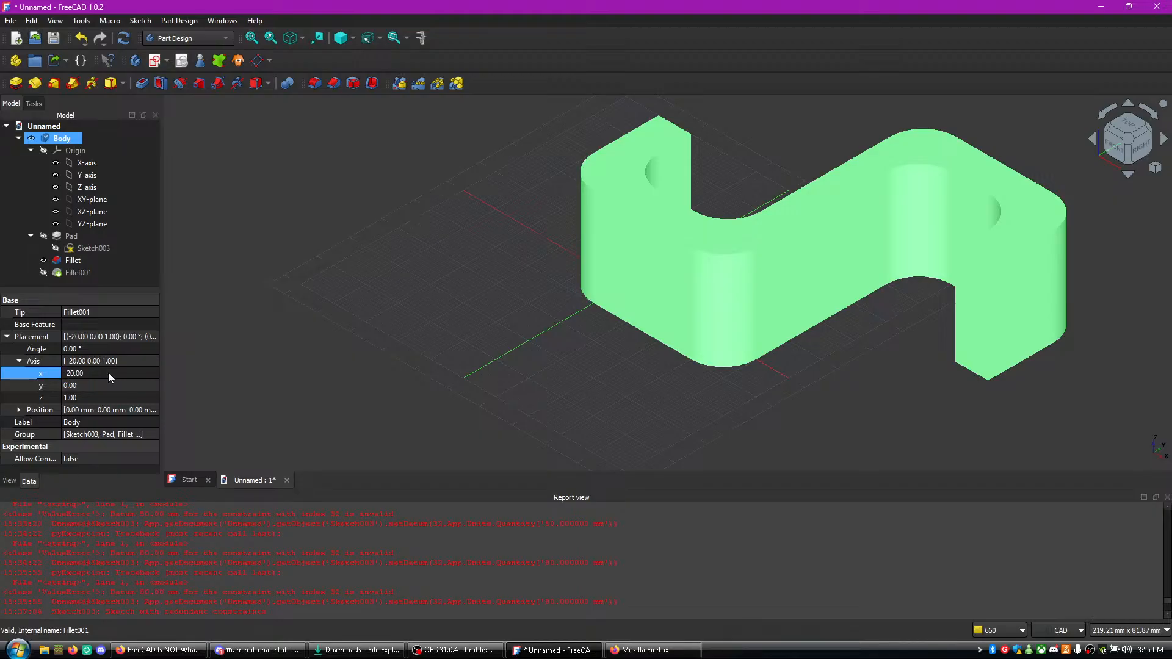
- Change the x component of the Body's placement axis to 20
click(104, 401)
double_click(89, 376)
key(BackSpace)
key(BackSpace)
text(20)
key(Return)
- Change the x component of the Body's placement axis to 100
double_click(90, 375)
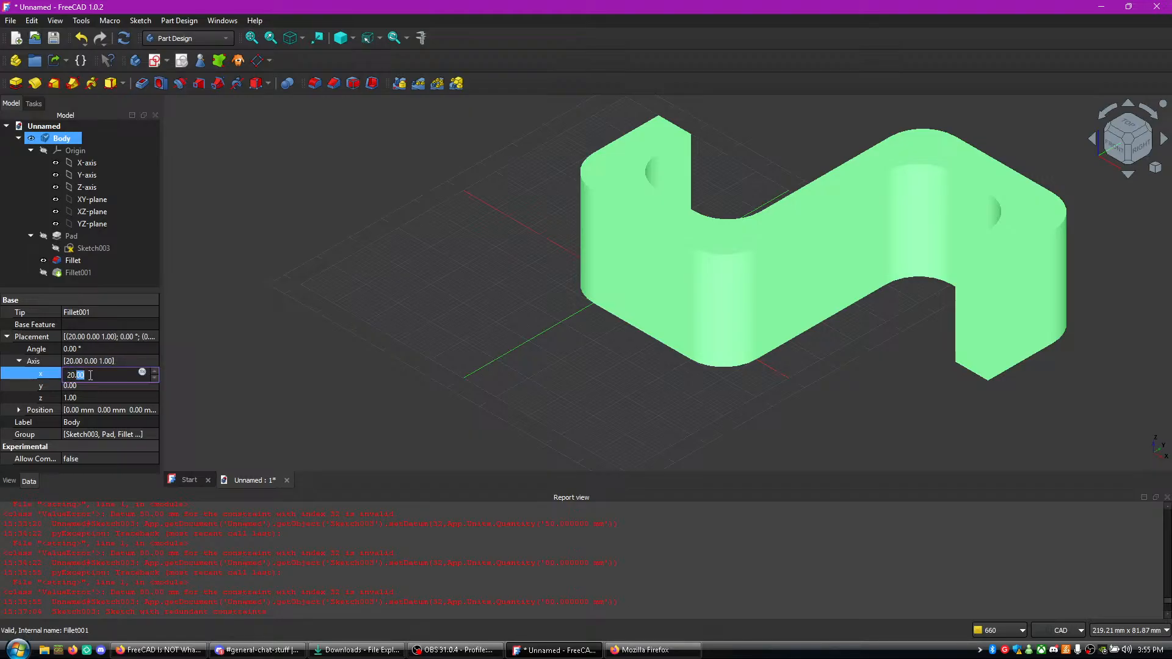
key(ctrl+a)
key(BackSpace)
text(100)
key(Return)
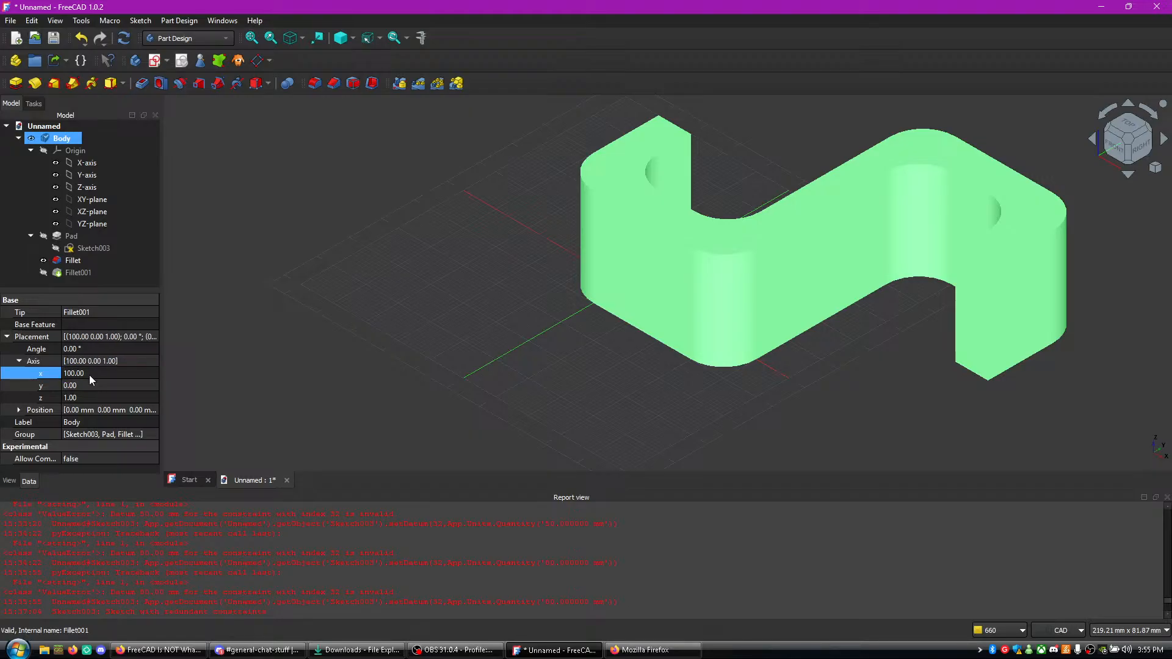
- Set the z component of the Body's placement axis to 100
click(87, 394)
text(19)
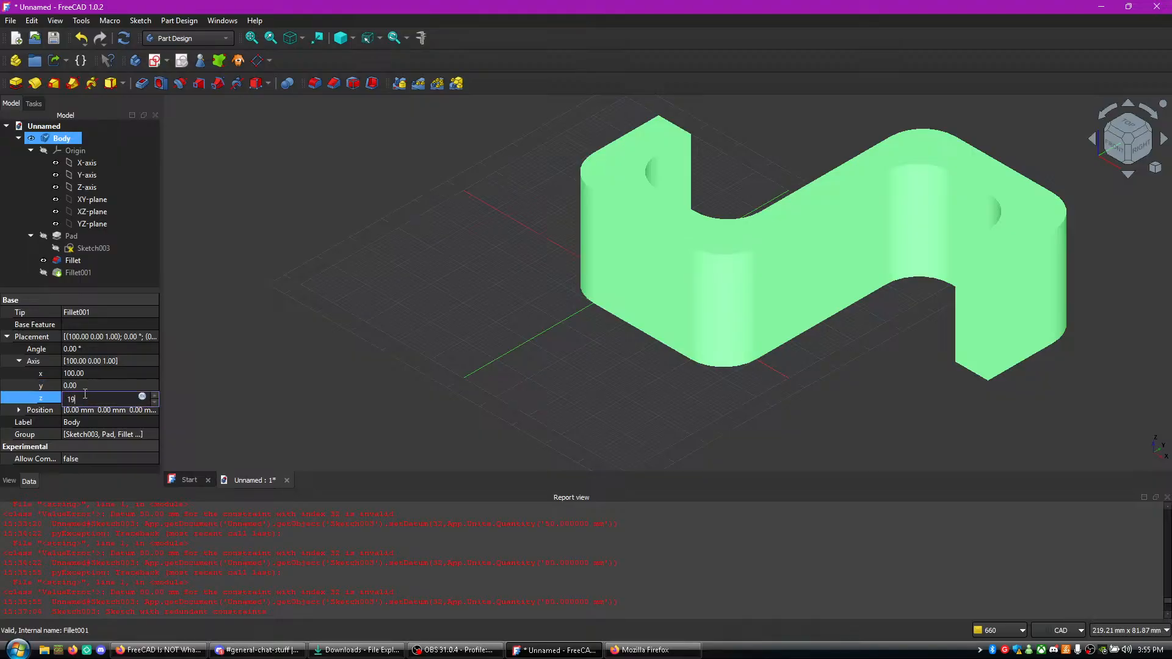
text(0)
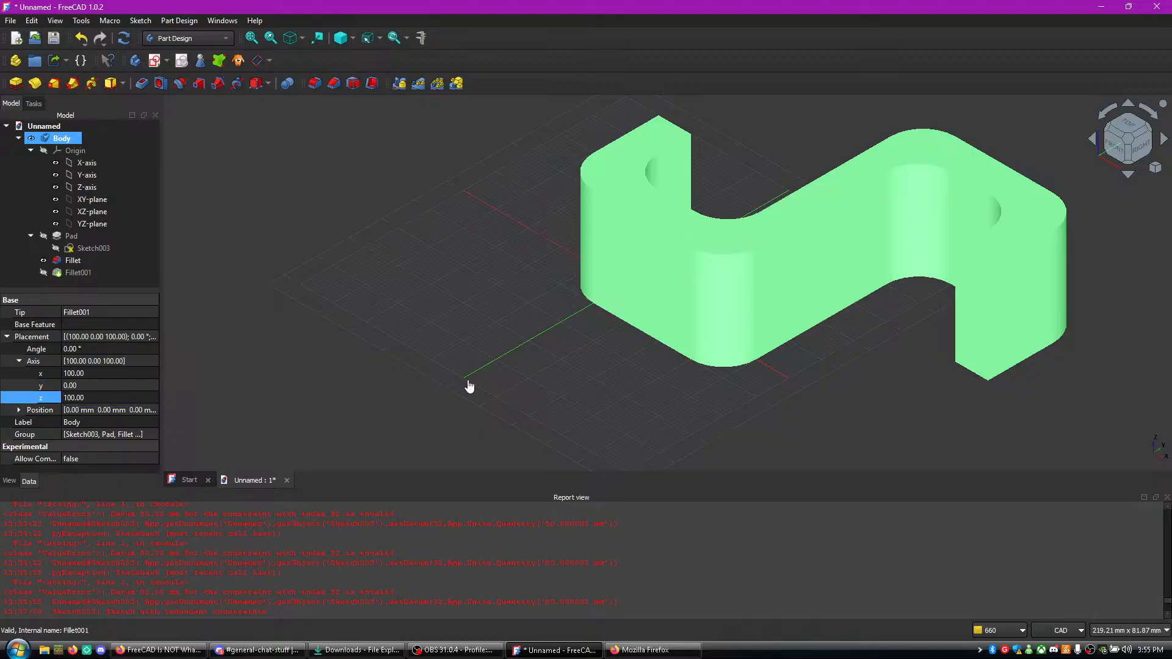
click(468, 379)
- Select the Body again and set both the x and z components of its placement axis to 0
click(49, 128)
click(63, 139)
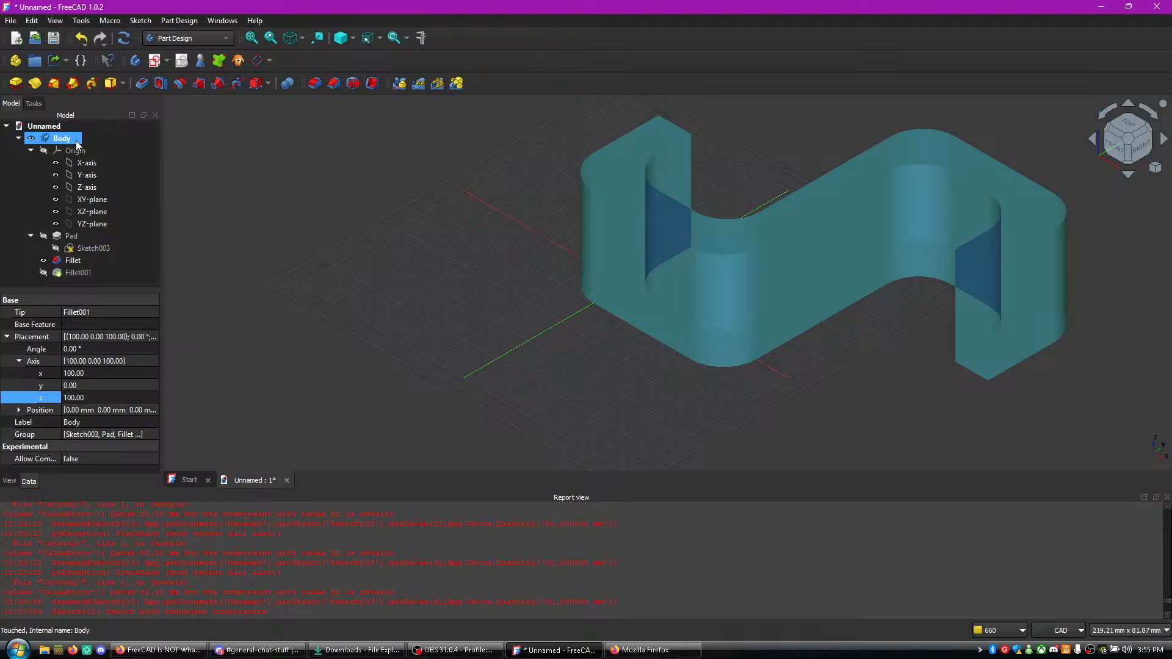
click(93, 373)
double_click(97, 372)
key(BackSpace)
key(BackSpace)
key(BackSpace)
text(0)
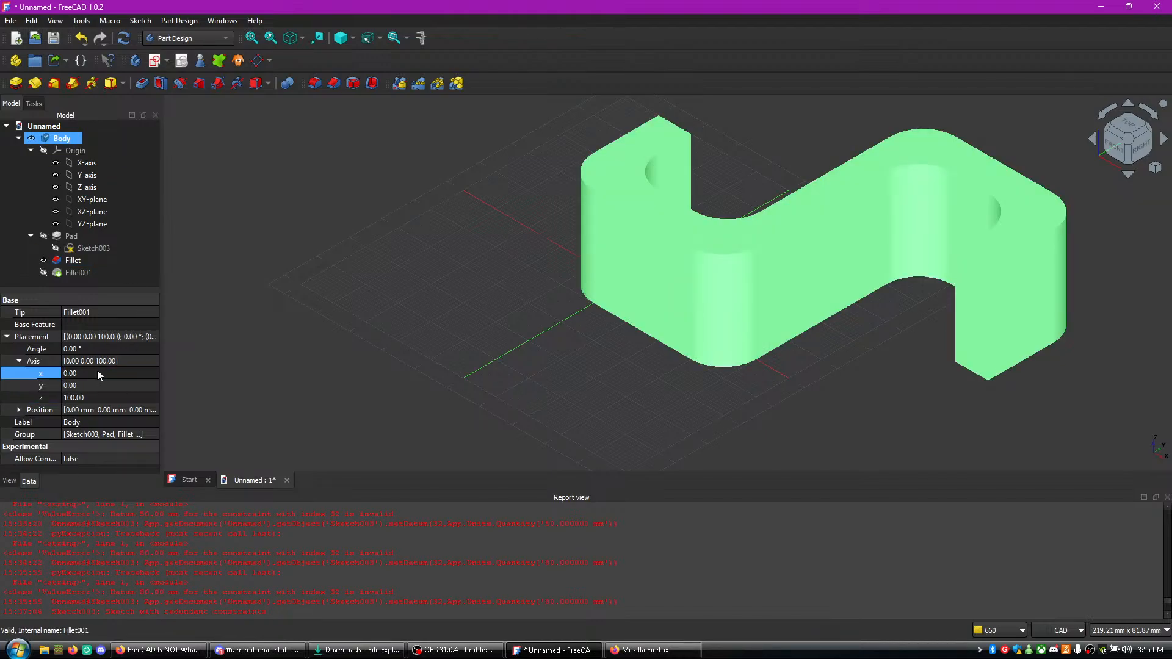
double_click(85, 398)
key(Return)
double_click(85, 398)
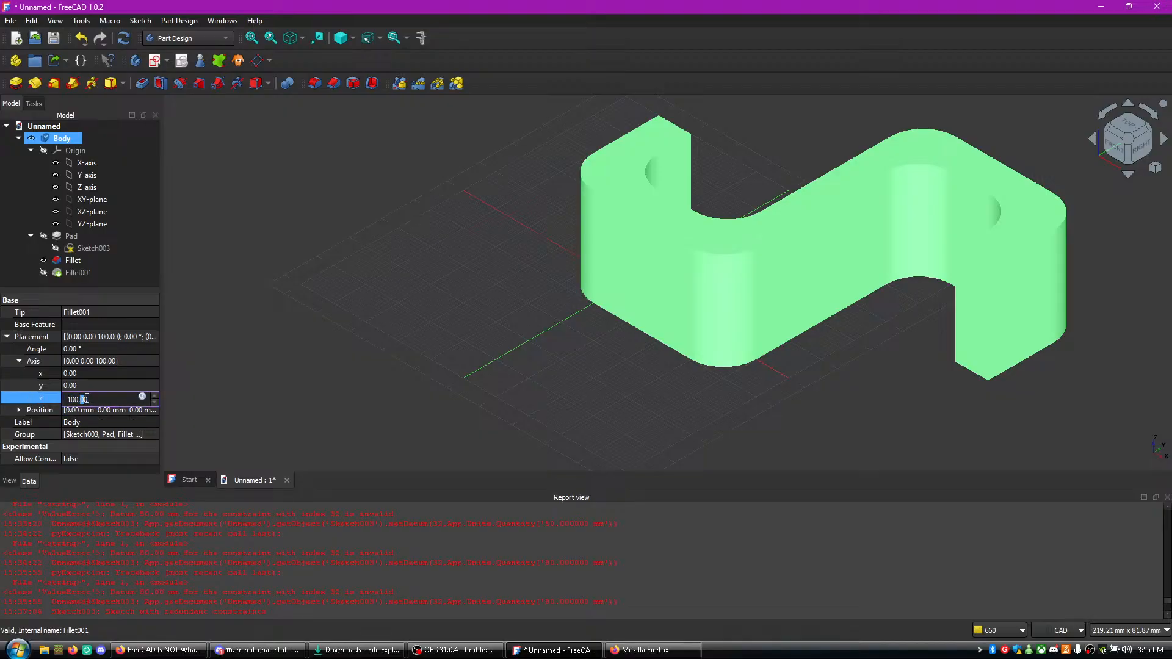
key(Return)
- Expand the position in the Body's placement and try entering x values such as -30 and 30 mm
click(32, 411)
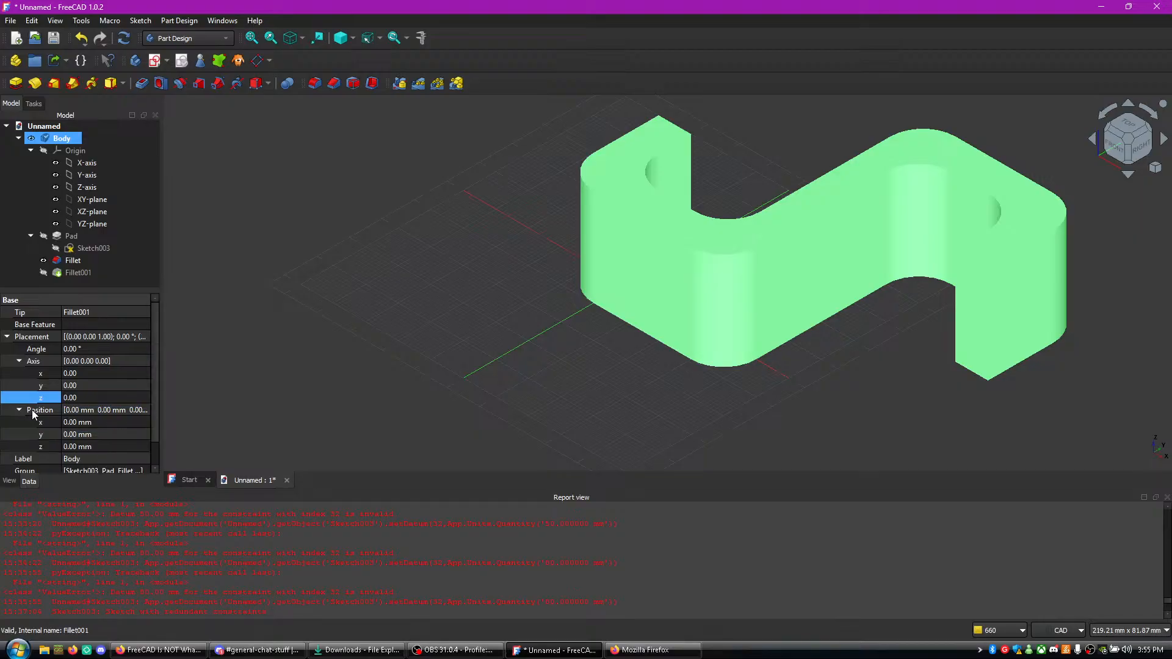
double_click(88, 423)
click(77, 423)
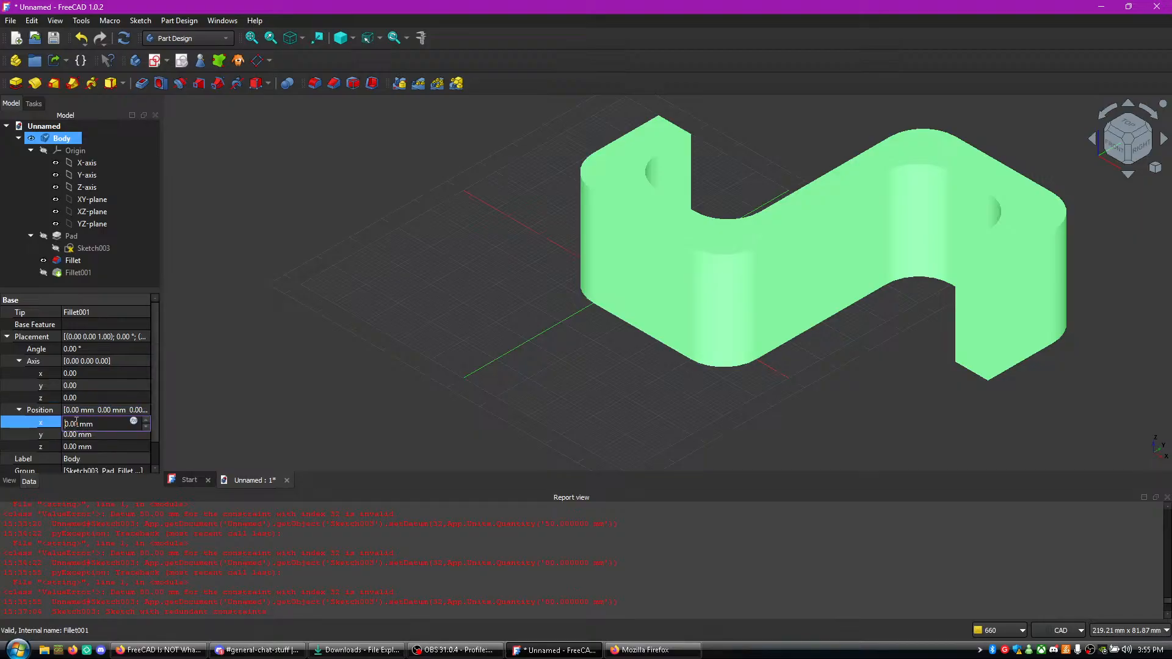
text(-30)
key(BackSpace)
key(BackSpace)
text(30)
key(BackSpace)
key(BackSpace)
key(BackSpace)
text(1)
key(BackSpace)
text(3)
key(BackSpace)
- Set the x component of the Body's placement position to -36 mm
click(78, 447)
click(71, 422)
click(145, 420)
click(145, 419)
click(144, 420)
click(148, 426)
click(148, 426)
click(148, 426)
click(148, 426)
click(148, 426)
drag(148, 426, 145, 452)
- Lower the z component of the Body's placement position to -2 mm and apply that value as an expression
click(144, 446)
click(135, 445)
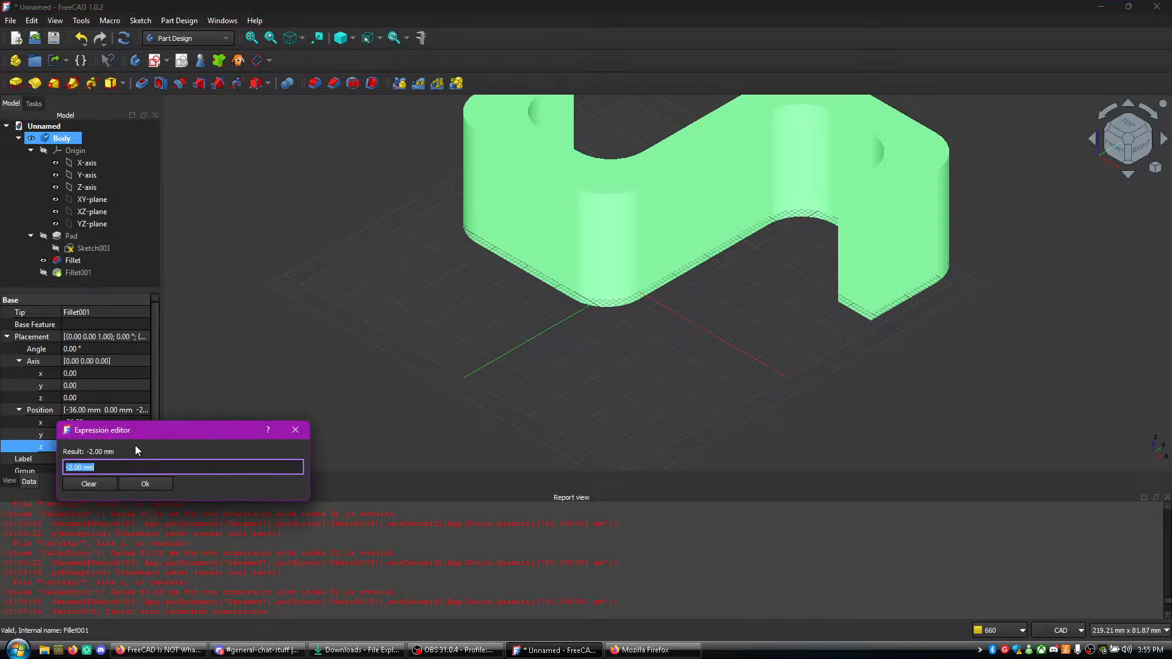
click(144, 485)
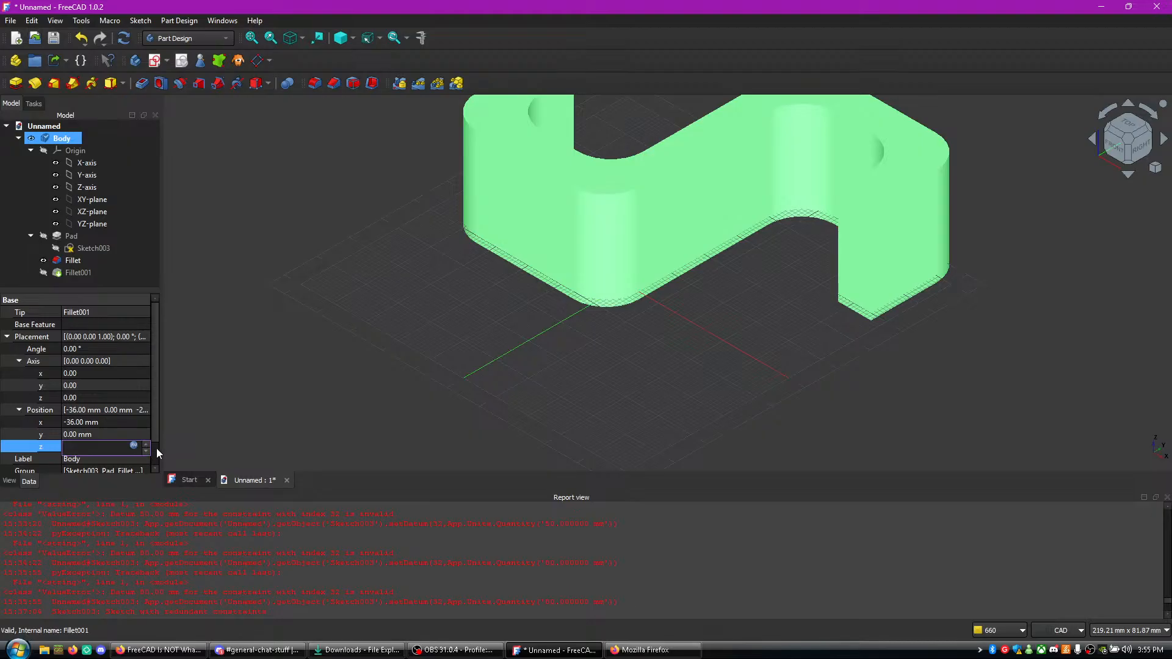
- Try to change the Body's expression-bound z position, and clear the expression in the expression editor
scroll(146, 449, down, 1)
click(146, 426)
click(138, 419)
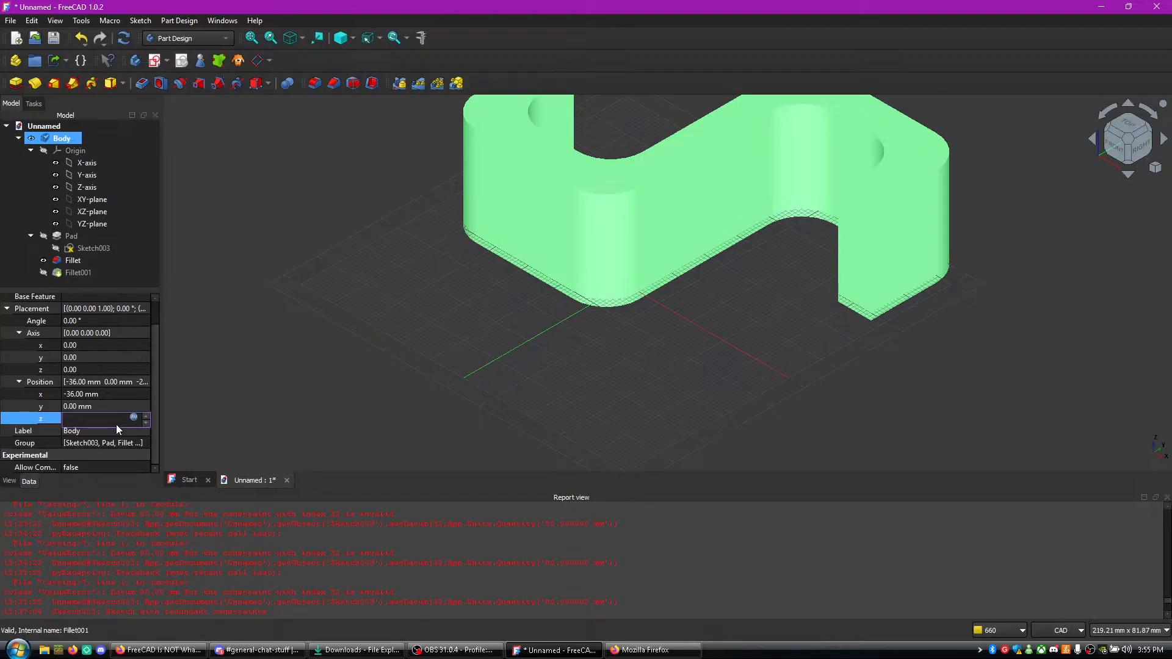
click(143, 426)
click(52, 418)
click(80, 419)
click(147, 425)
click(93, 419)
click(89, 417)
click(89, 417)
click(99, 383)
click(122, 418)
click(136, 417)
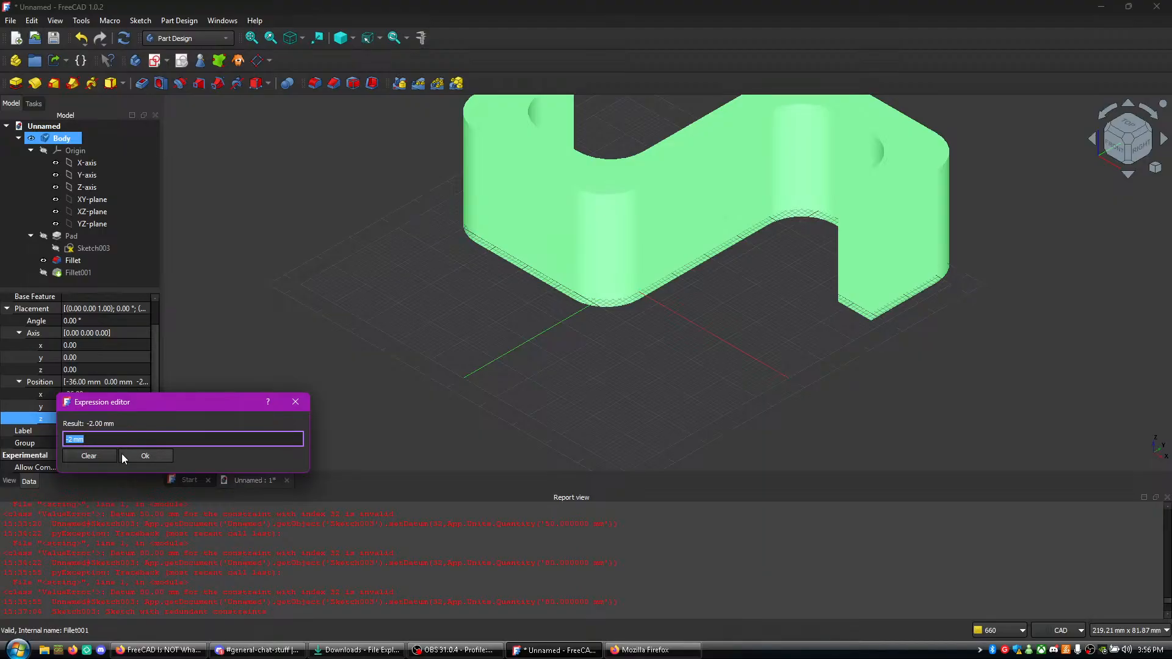
click(122, 458)
- Try lower values for the Body's z position, and set it to 0 mm
click(146, 424)
click(146, 423)
drag(145, 425, 144, 424)
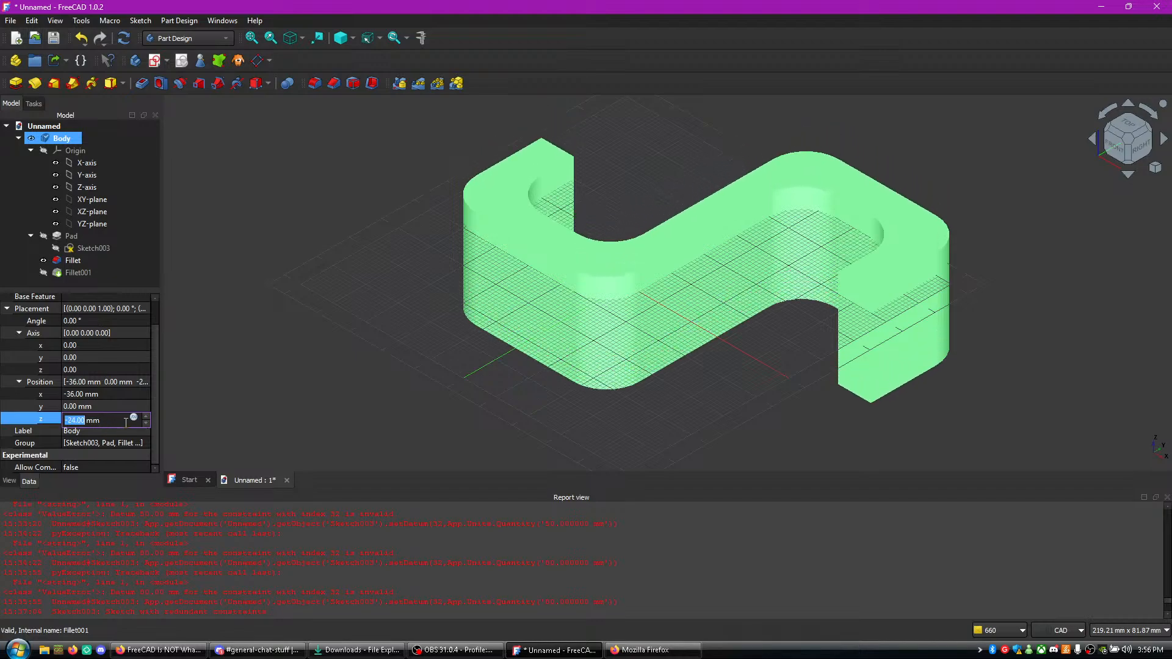
text(0)
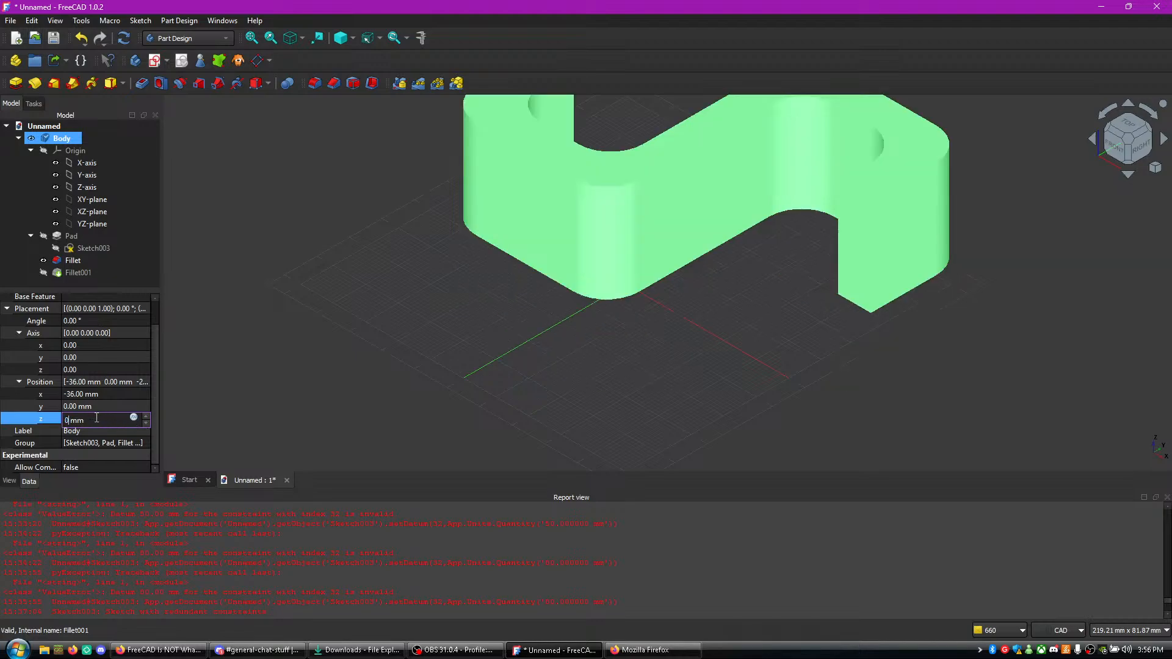
- Set the y component of the Body's placement position to -20 mm
click(100, 408)
click(145, 410)
click(146, 411)
click(146, 410)
click(145, 410)
click(145, 410)
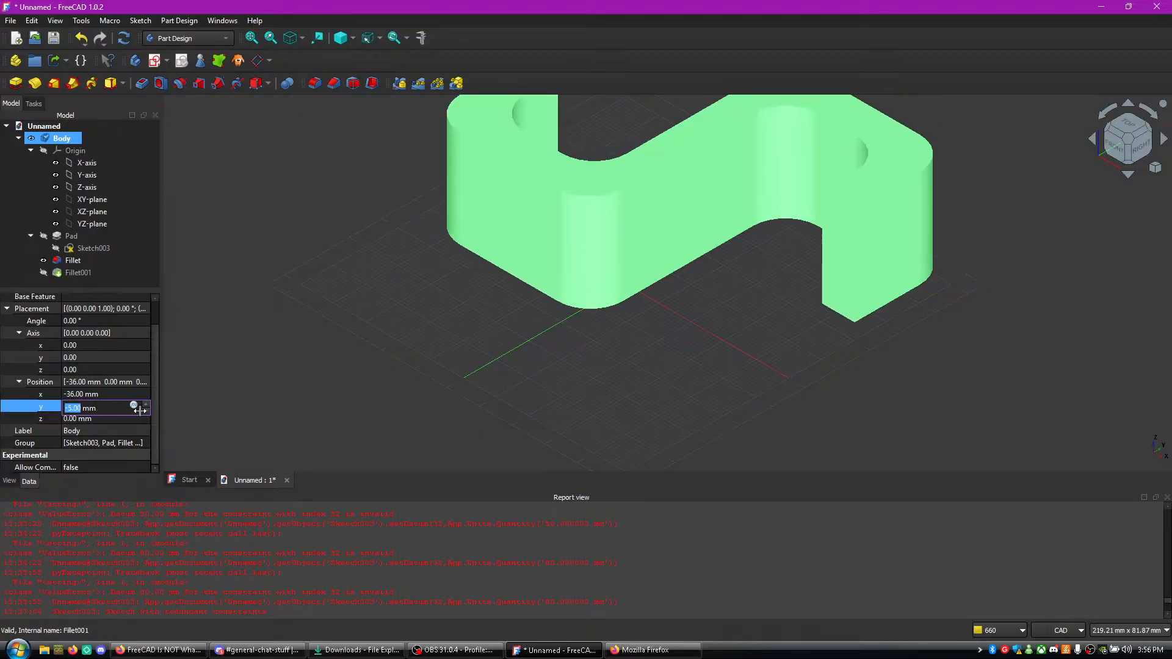
click(145, 410)
click(145, 411)
click(146, 410)
click(145, 410)
click(146, 412)
click(145, 412)
click(145, 412)
click(145, 412)
- Deselect the Body and examine the repositioned hook against the grid from several view directions
middle_drag(365, 288, 398, 374)
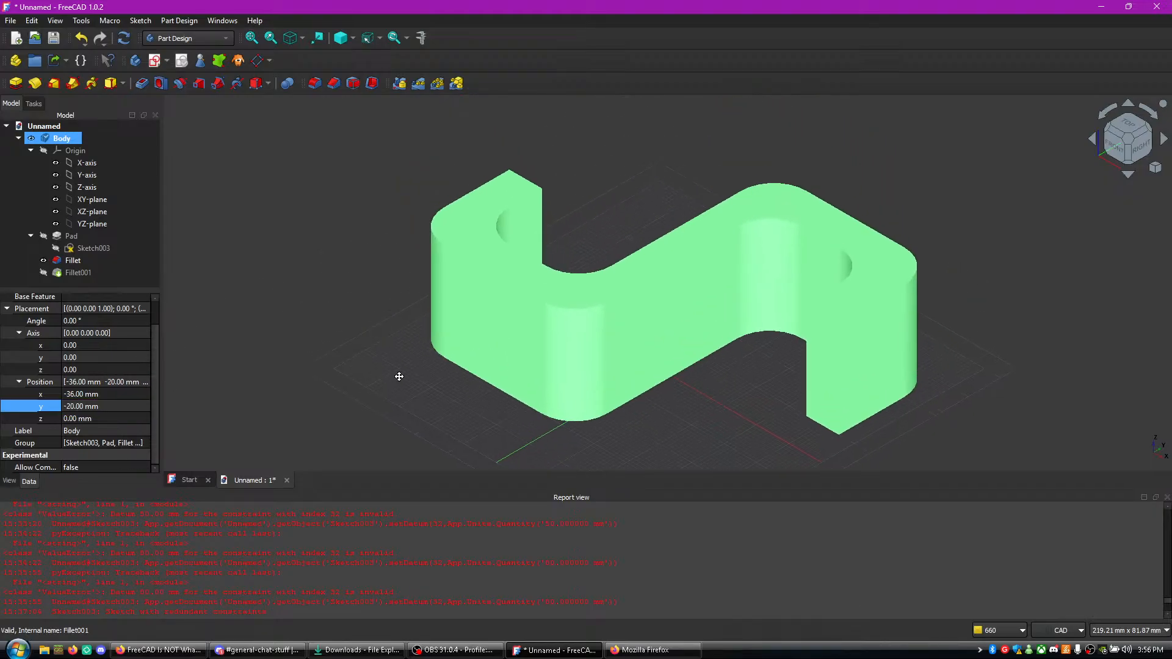
right_click(702, 384)
click(735, 419)
middle_drag(730, 375, 776, 317)
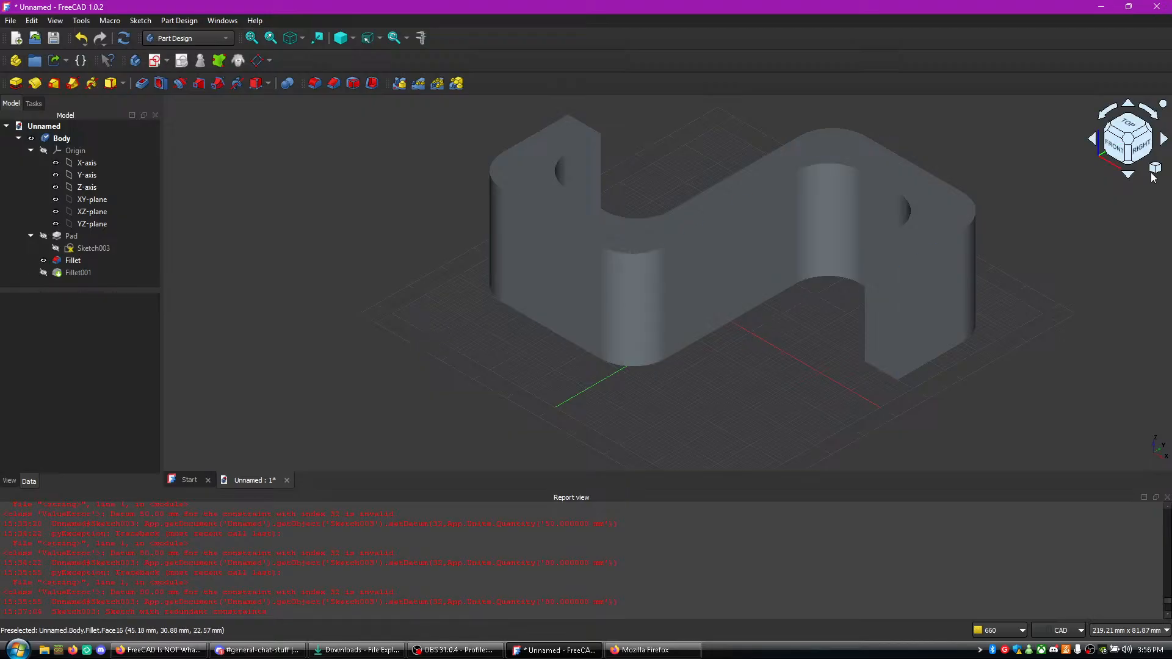
click(1163, 140)
click(1163, 140)
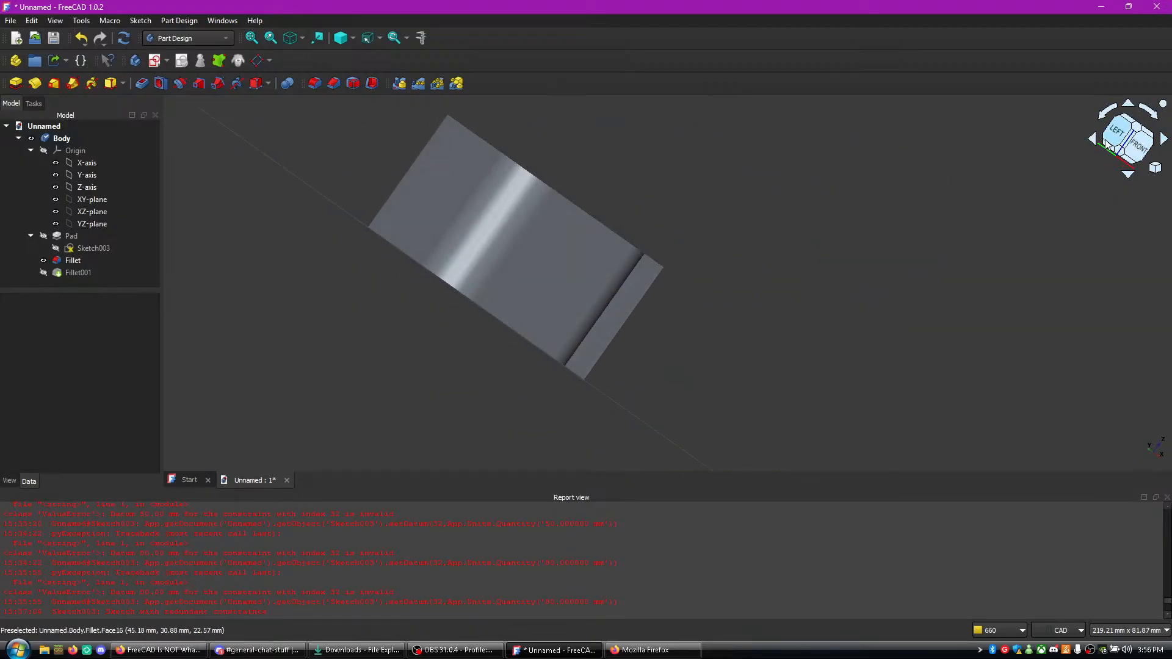
click(1128, 178)
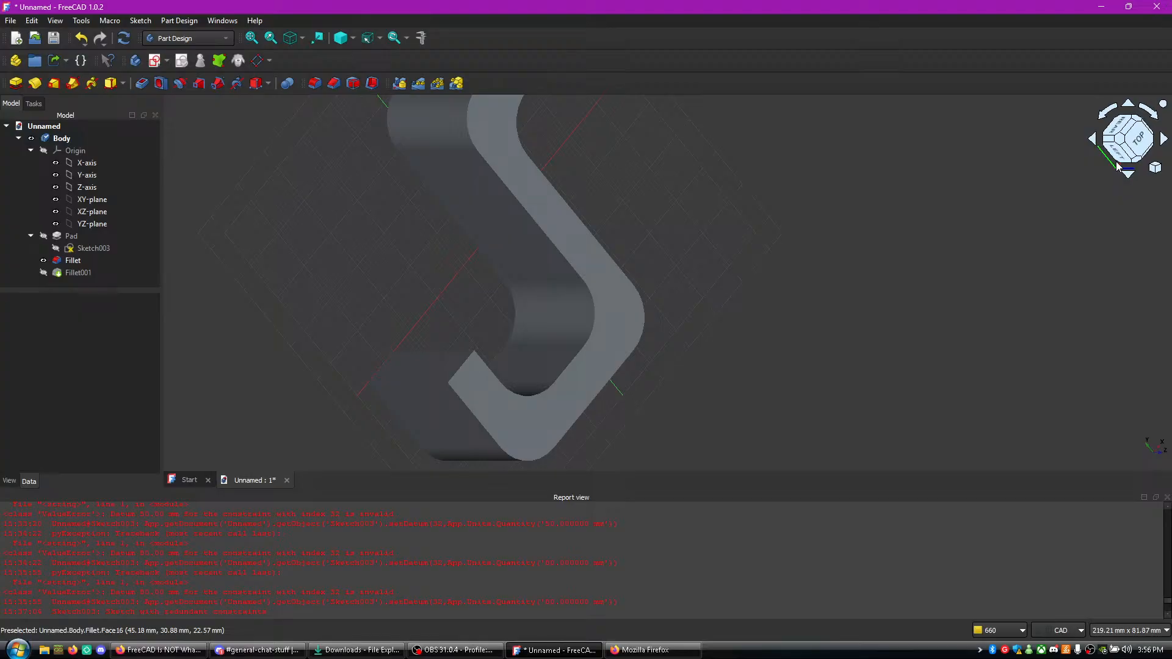
click(1093, 145)
middle_drag(739, 202, 878, 301)
scroll(874, 284, up, 2)
scroll(853, 258, down, 4)
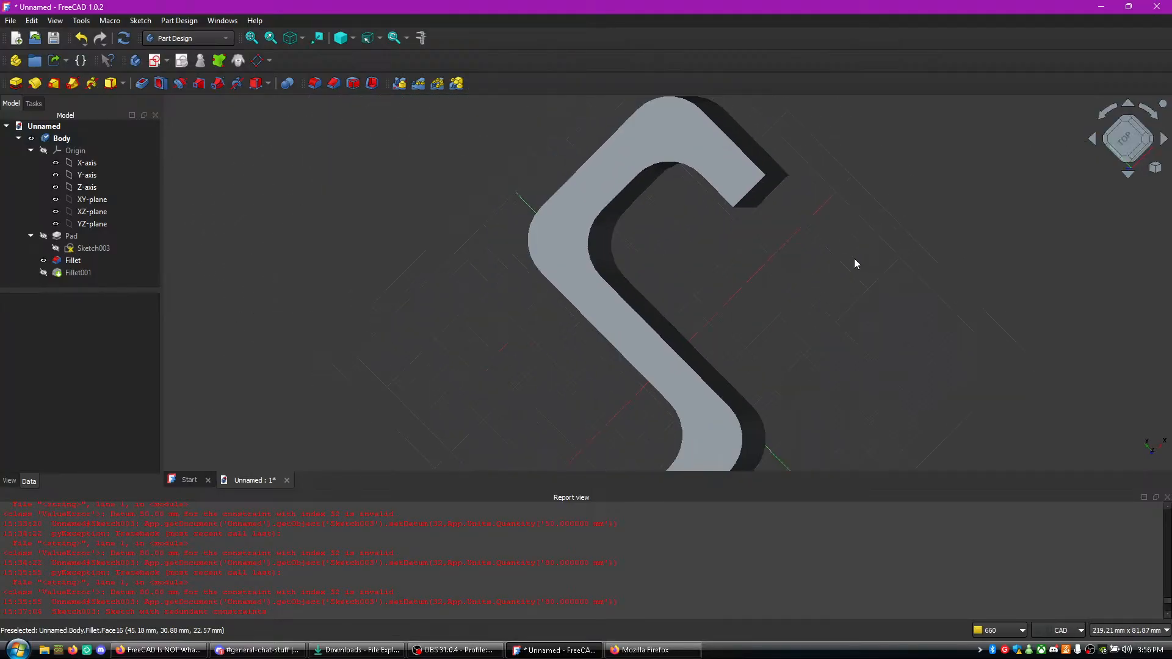
scroll(852, 258, up, 4)
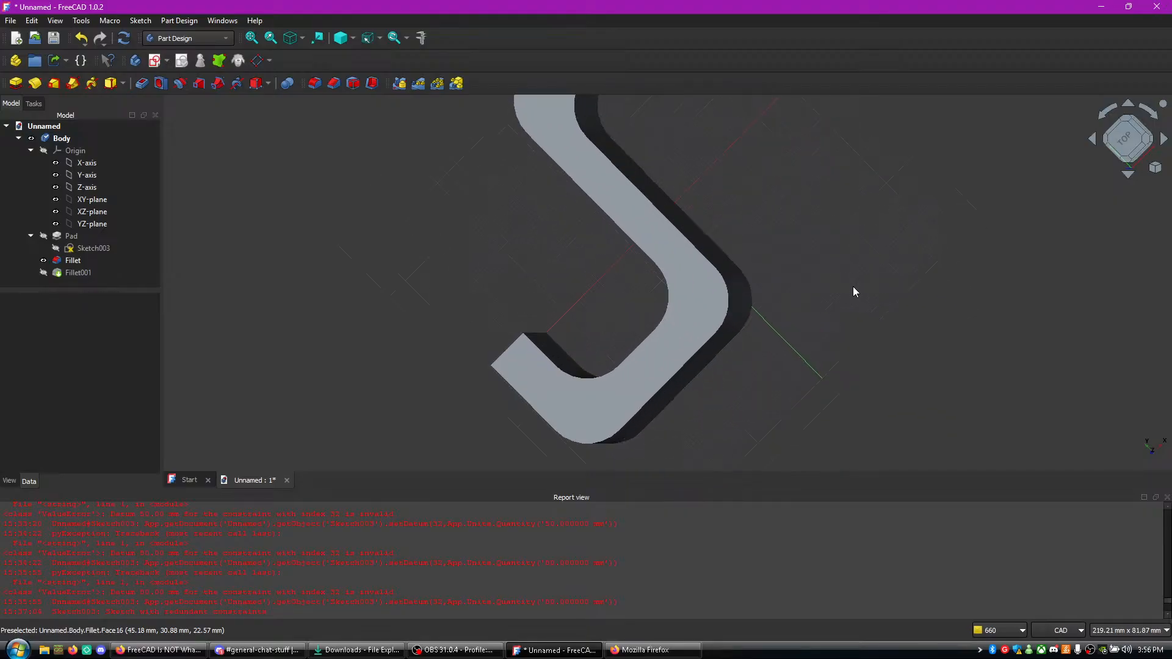
scroll(822, 282, down, 2)
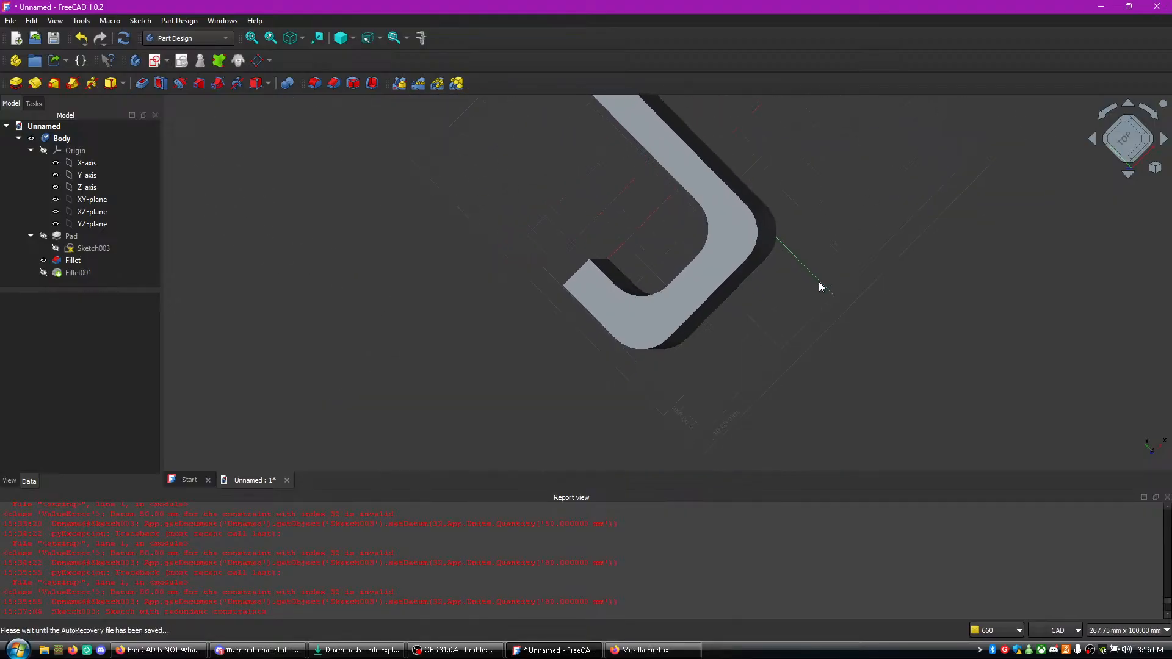
scroll(817, 286, up, 3)
scroll(793, 256, down, 4)
scroll(748, 294, up, 3)
scroll(712, 327, down, 1)
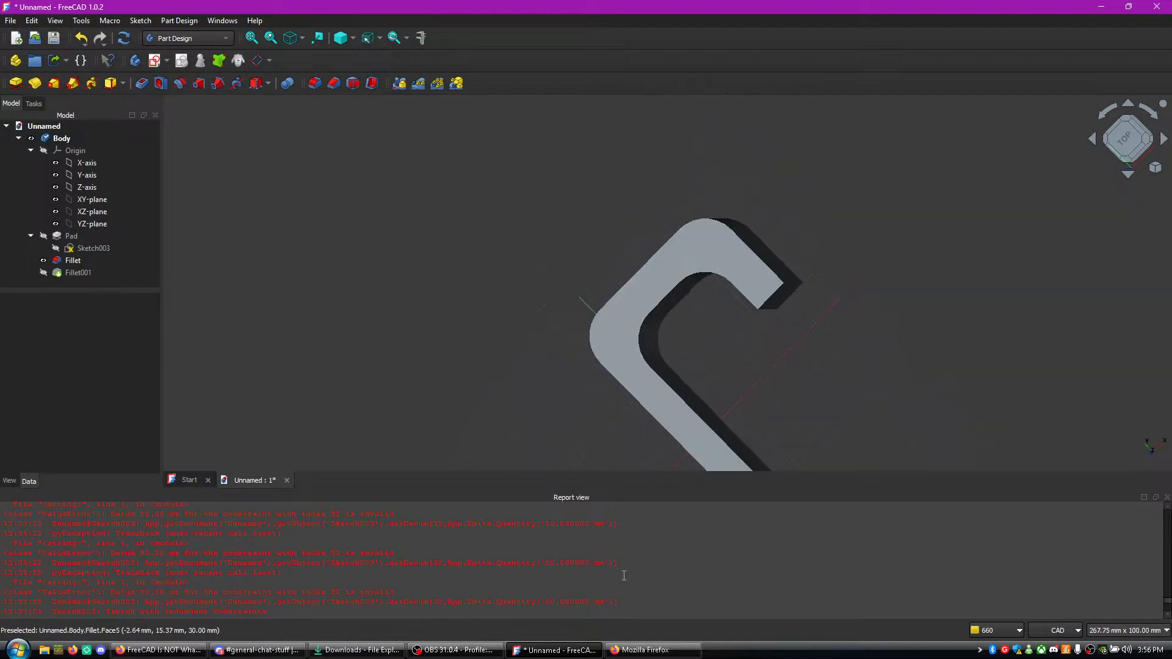
- Check the live chat in the Firefox pop-out window and return to the hook model in FreeCAD
click(647, 651)
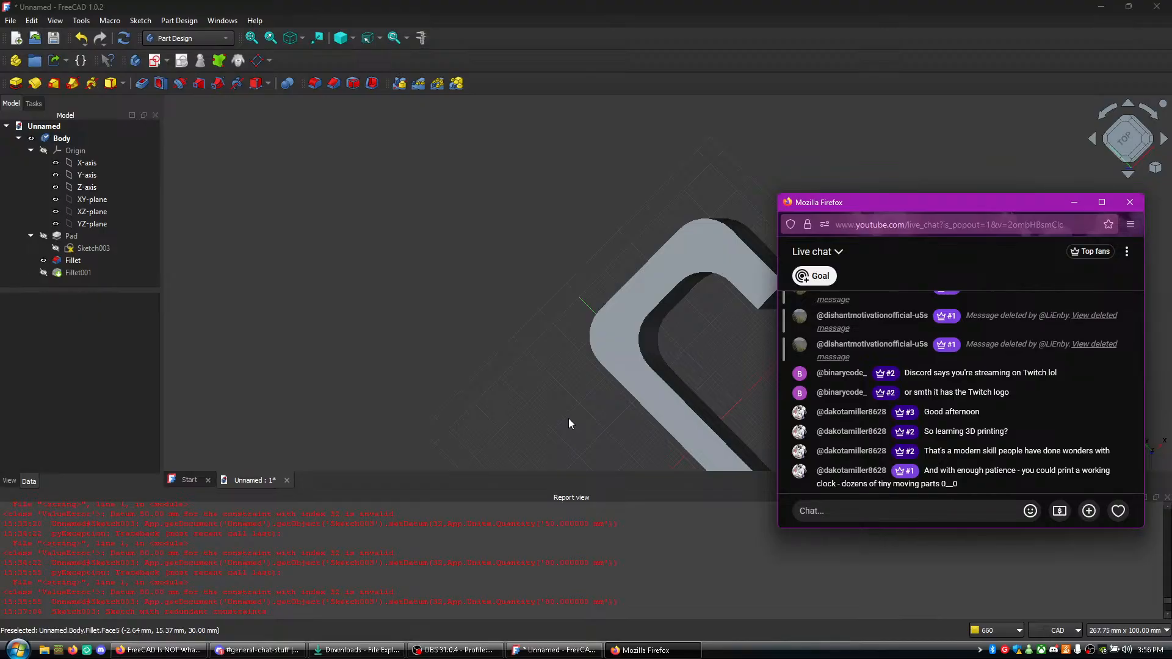
middle_drag(569, 419, 550, 342)
middle_drag(576, 395, 560, 335)
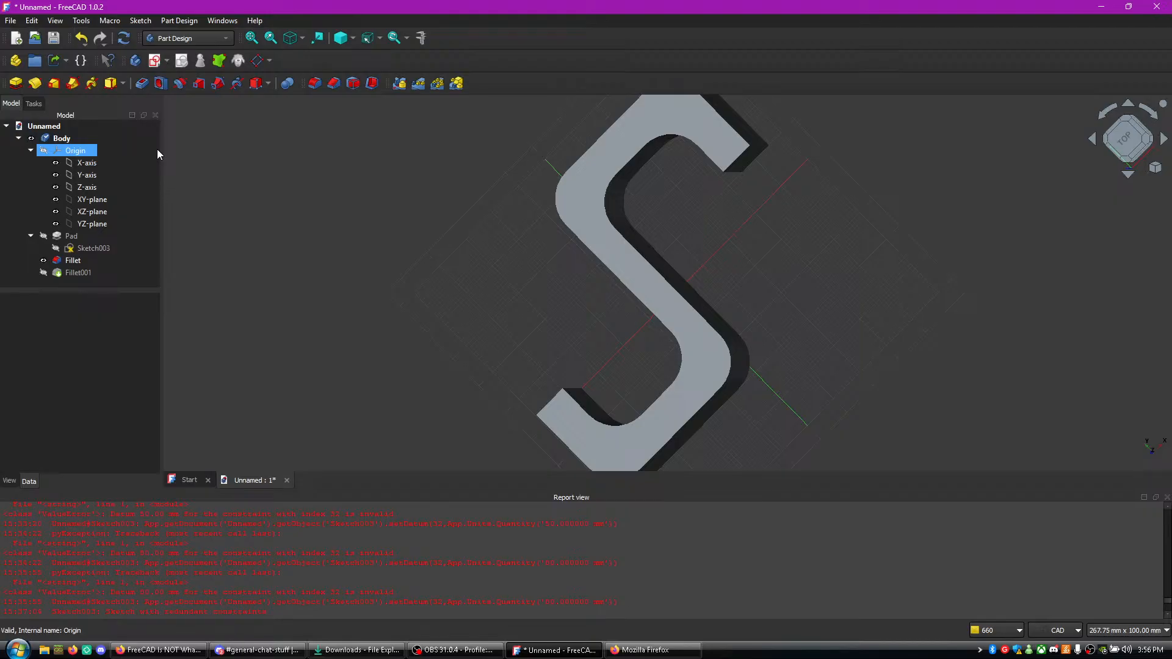
- Start saving the document under a new name and browse to the Projects folder on the Desktop
click(10, 20)
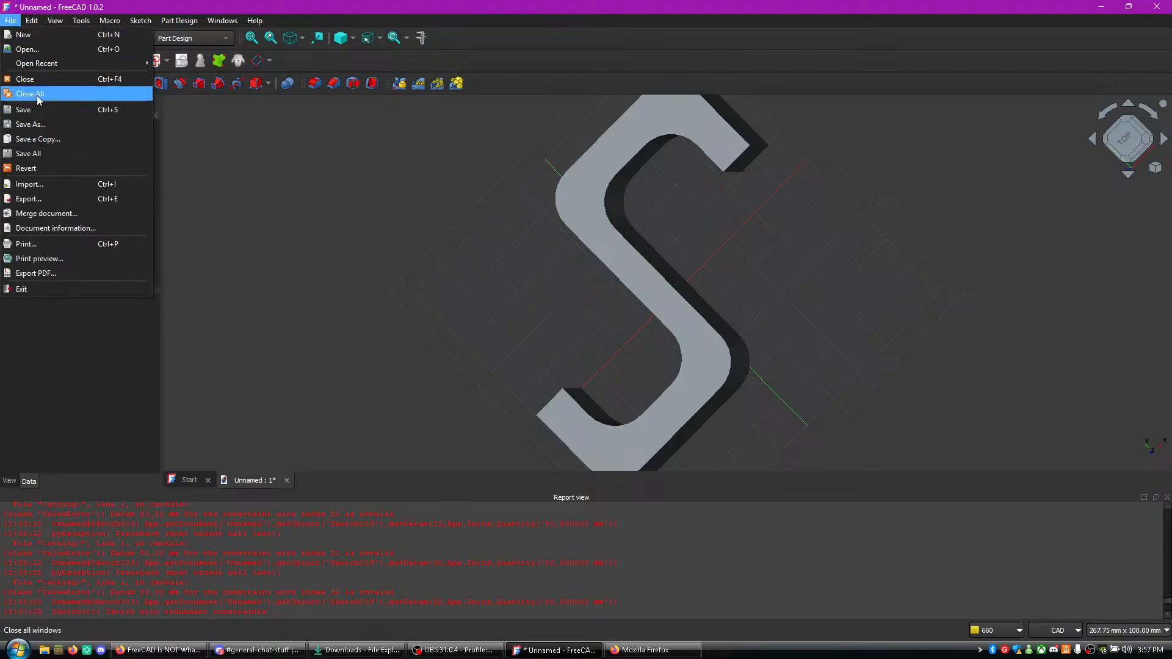
click(67, 126)
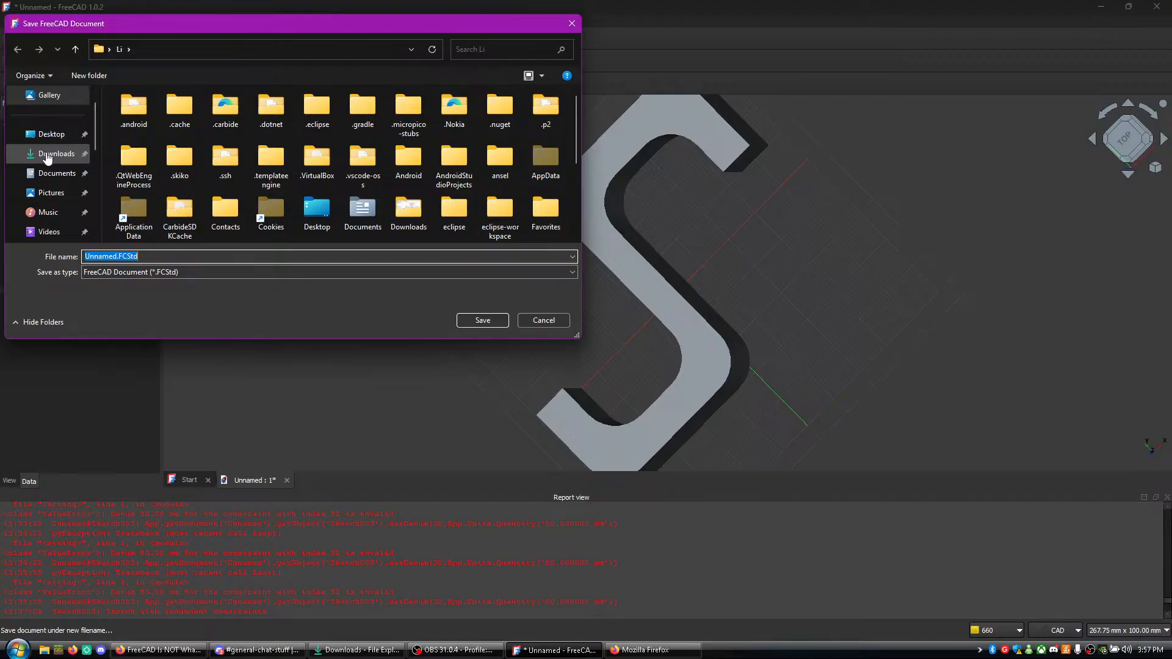
scroll(296, 200, down, 3)
scroll(244, 183, up, 3)
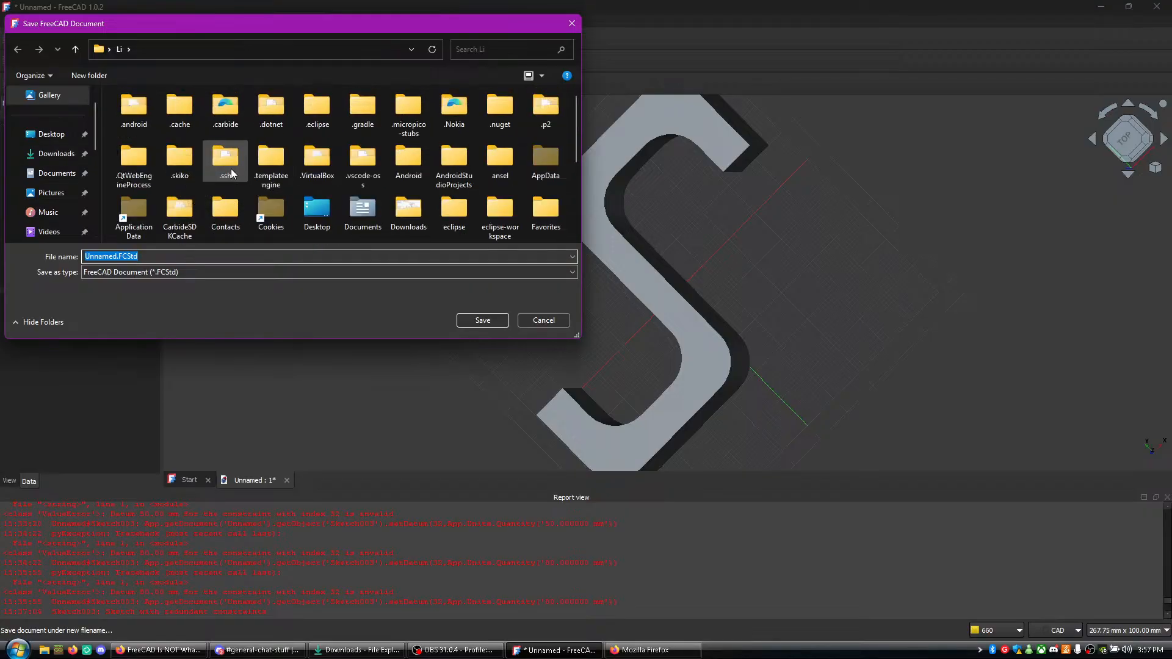
click(56, 174)
scroll(449, 189, down, 6)
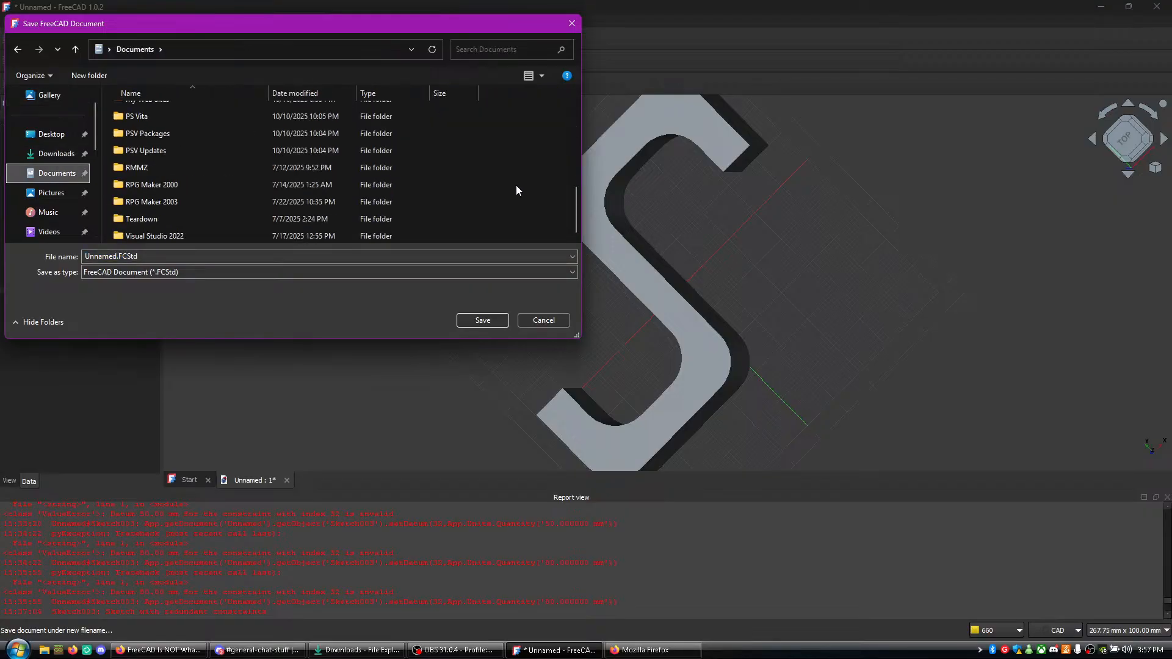
scroll(479, 193, up, 6)
click(52, 134)
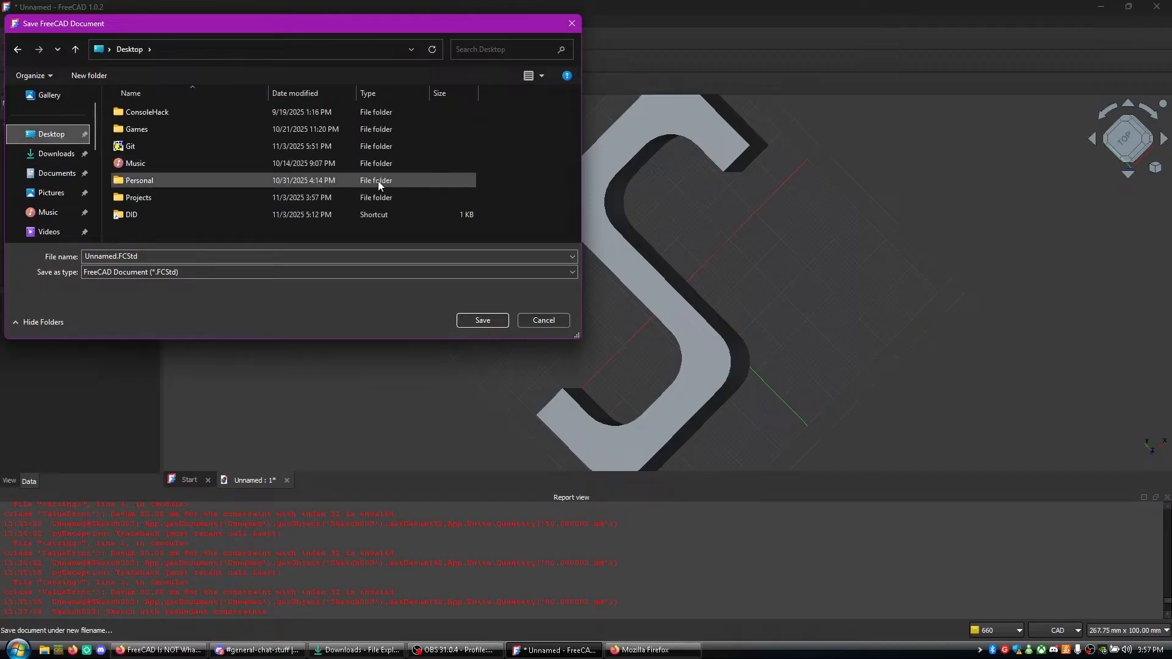
double_click(248, 198)
scroll(532, 212, down, 5)
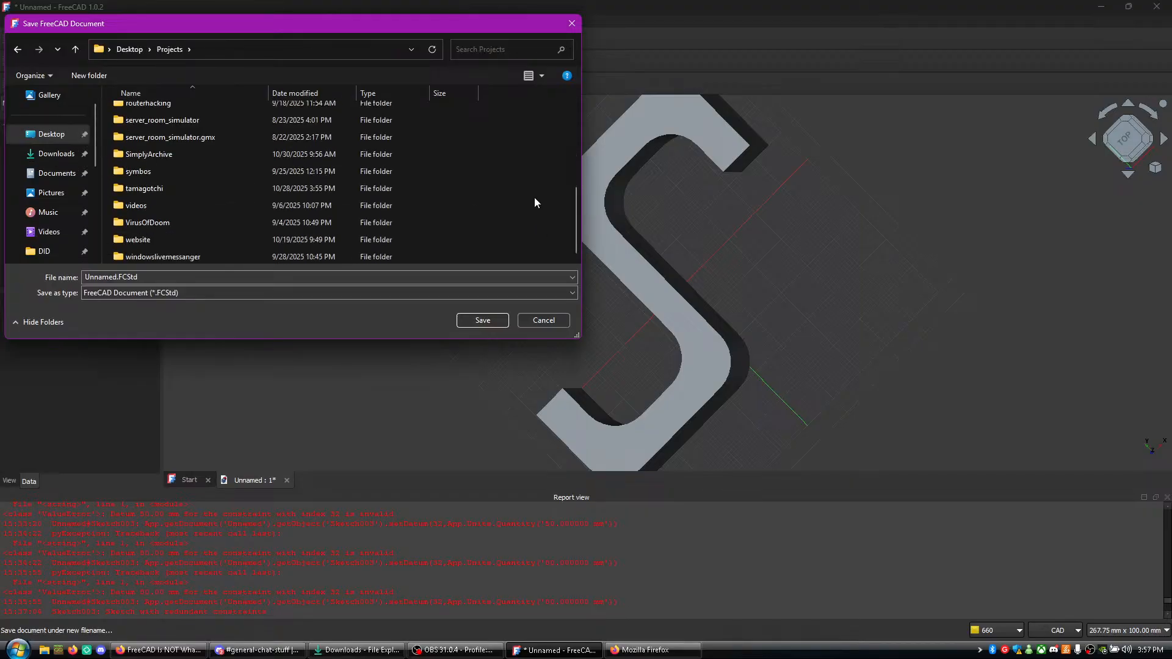
- Create a folder named CAD inside Projects and save the document in it as Tutorial
right_click(535, 203)
mouse_move(602, 333)
click(719, 334)
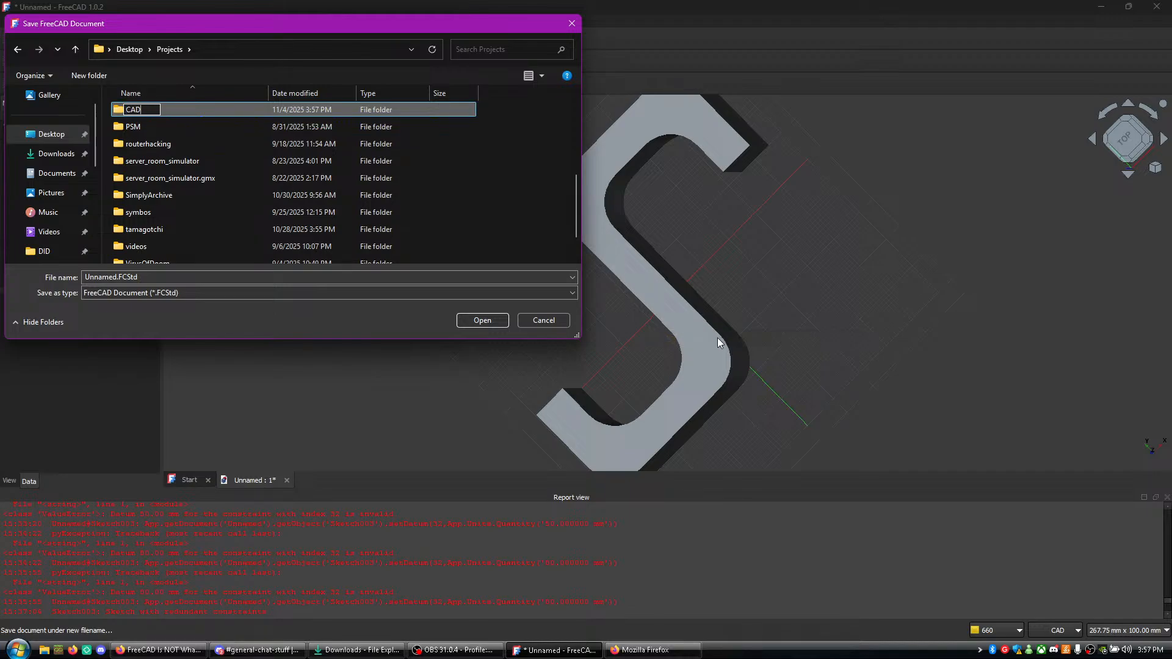
text(CAD)
key(Return)
key(Return)
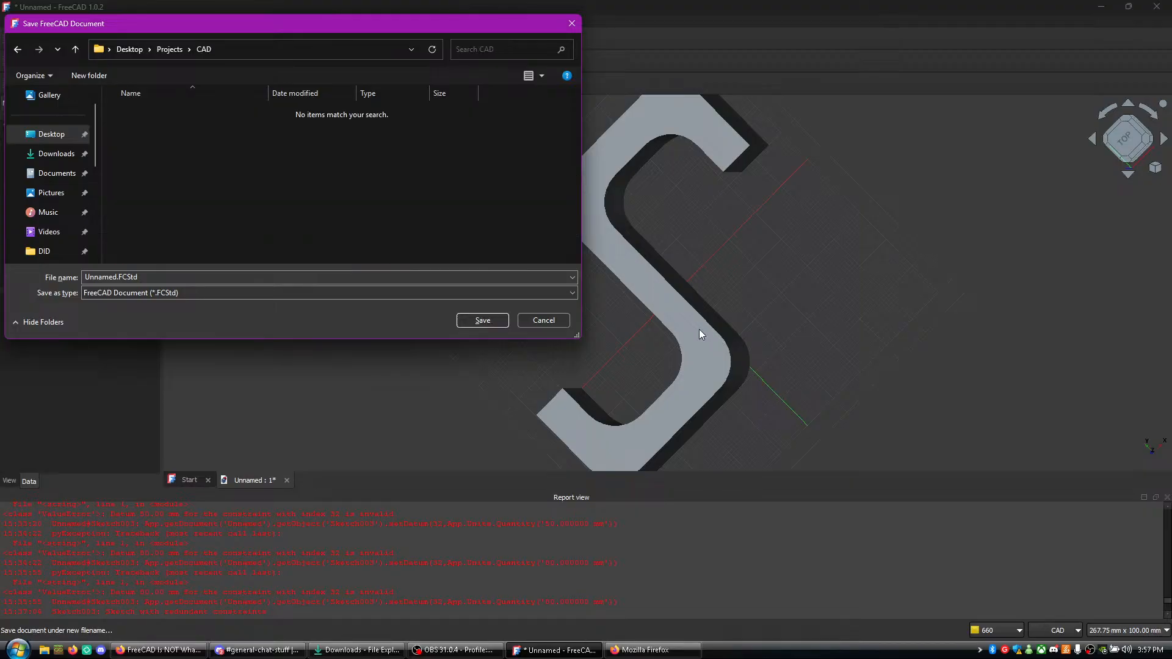
click(104, 276)
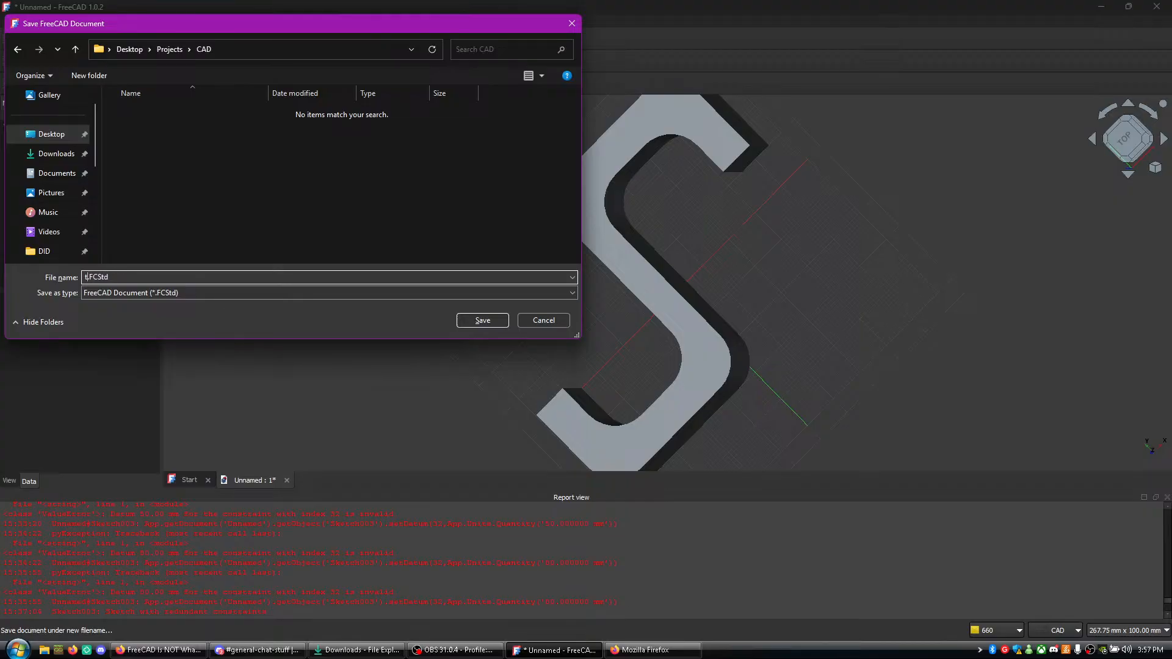
key(Return)
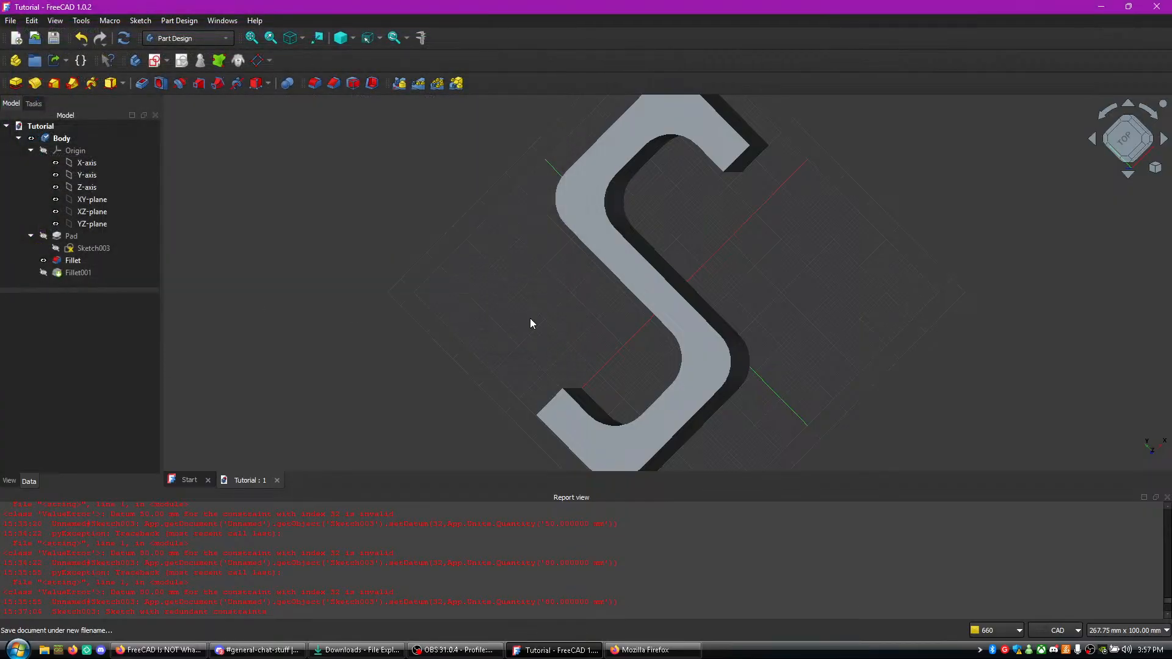
- Examine the saved hook from above, up close and at full extent, including its straight middle section
scroll(723, 335, up, 3)
scroll(712, 301, down, 5)
scroll(784, 284, down, 1)
middle_drag(817, 363, 793, 333)
right_click(779, 233)
click(799, 205)
middle_drag(879, 295, 752, 260)
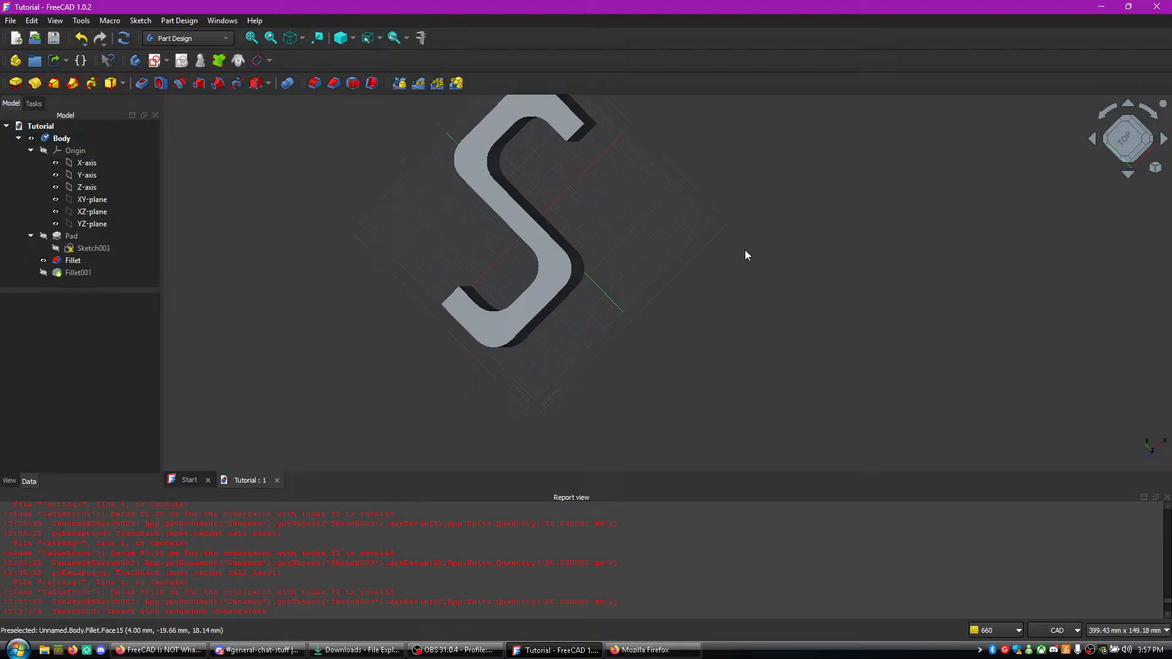
right_click(745, 251)
right_click(728, 250)
click(710, 292)
middle_drag(647, 227, 655, 305)
right_click(707, 295)
click(688, 281)
scroll(615, 282, up, 2)
middle_drag(614, 282, 749, 243)
scroll(662, 232, up, 6)
click(665, 243)
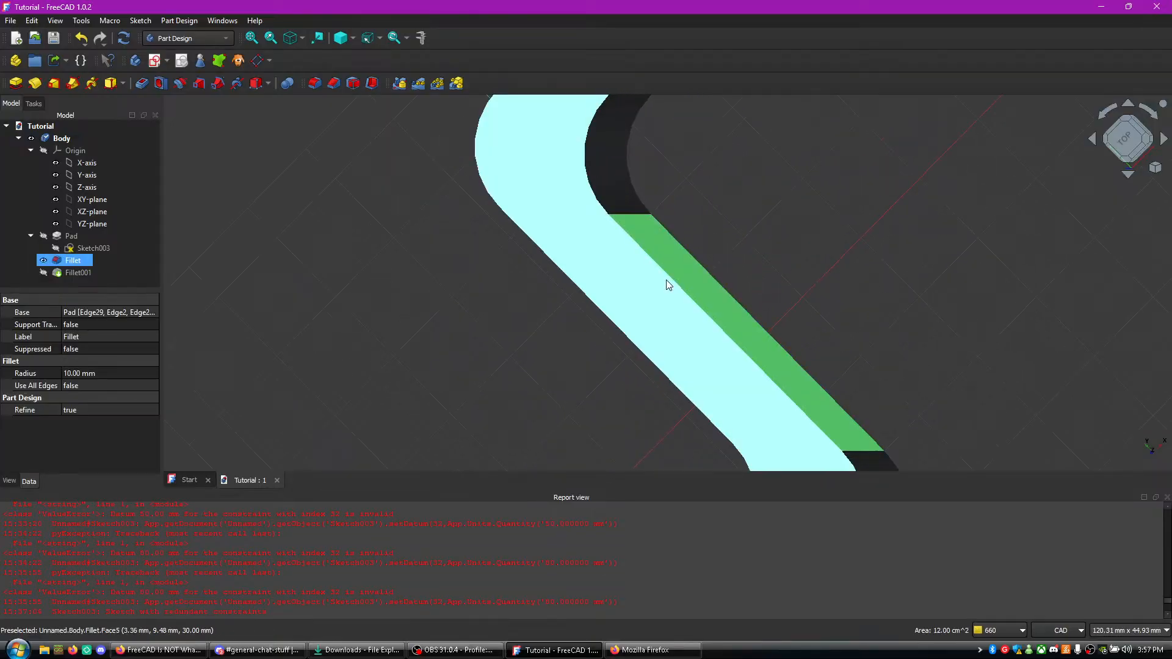
scroll(695, 240, down, 6)
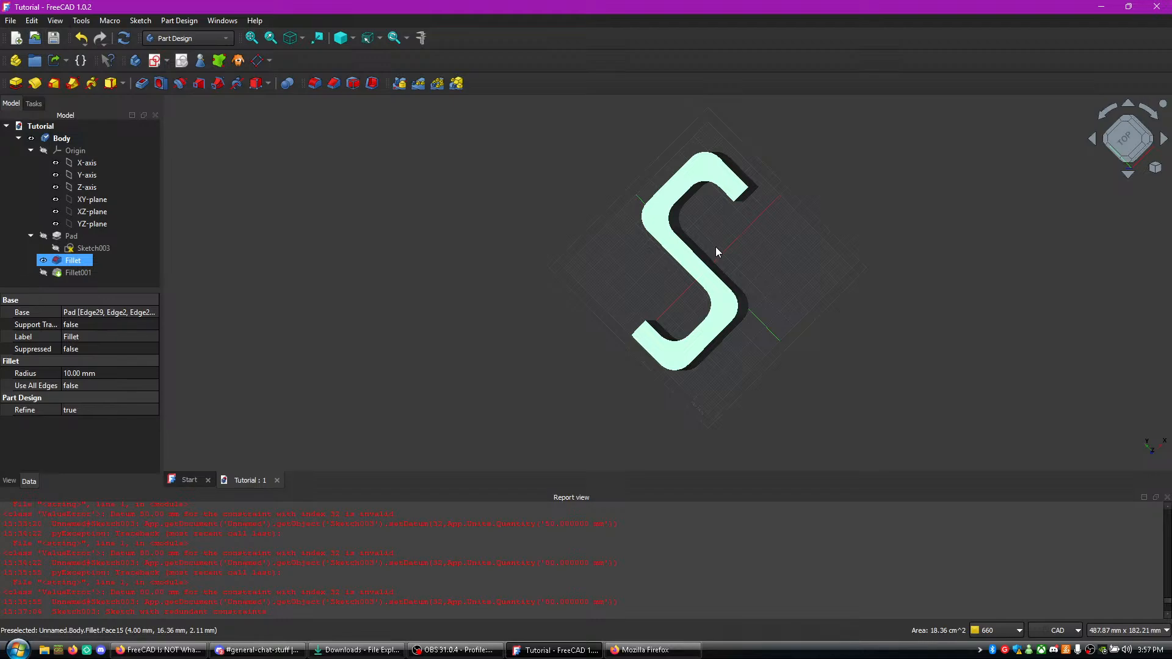
- Create a new empty document and start a sketch in it on the XY plane
click(8, 25)
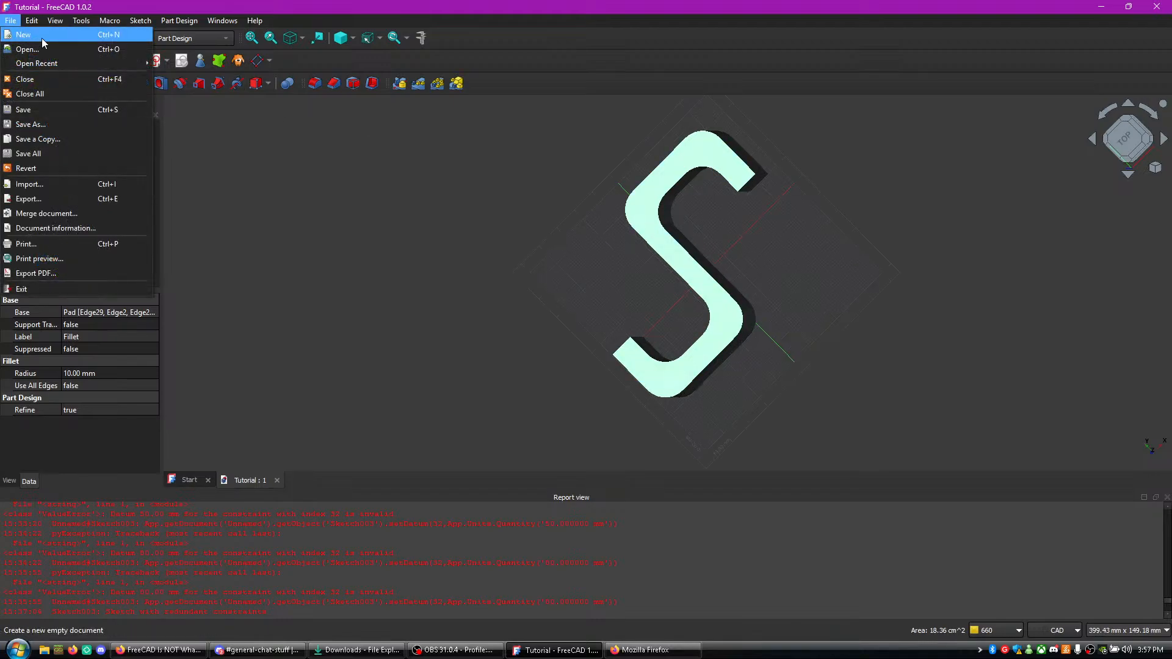
click(42, 38)
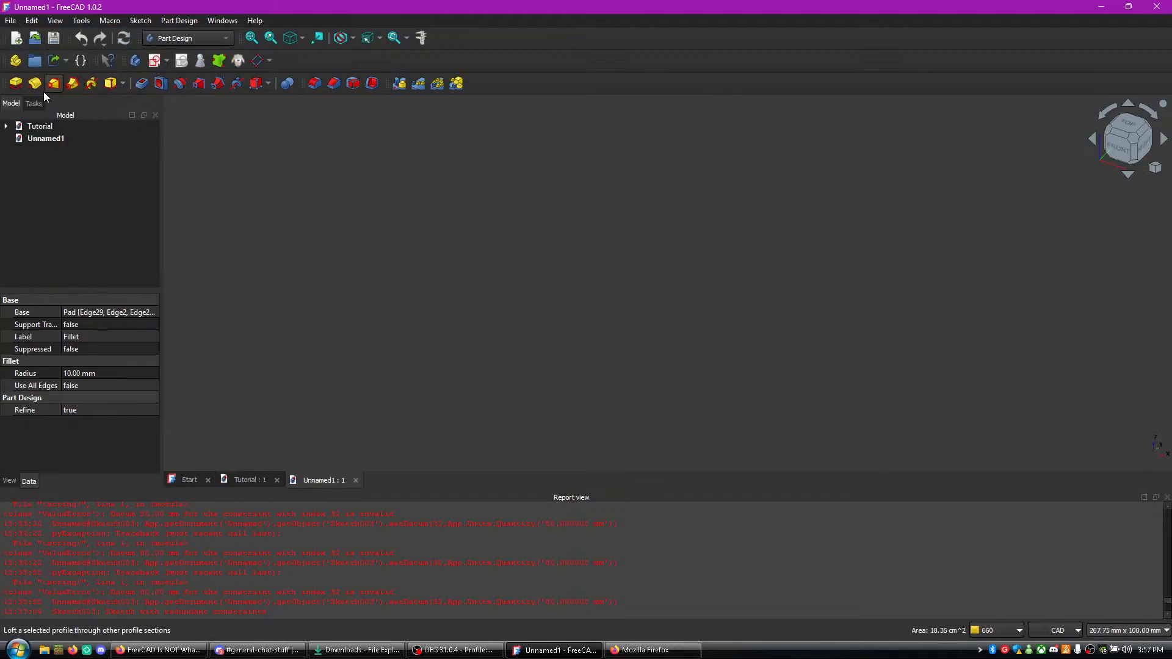
click(63, 141)
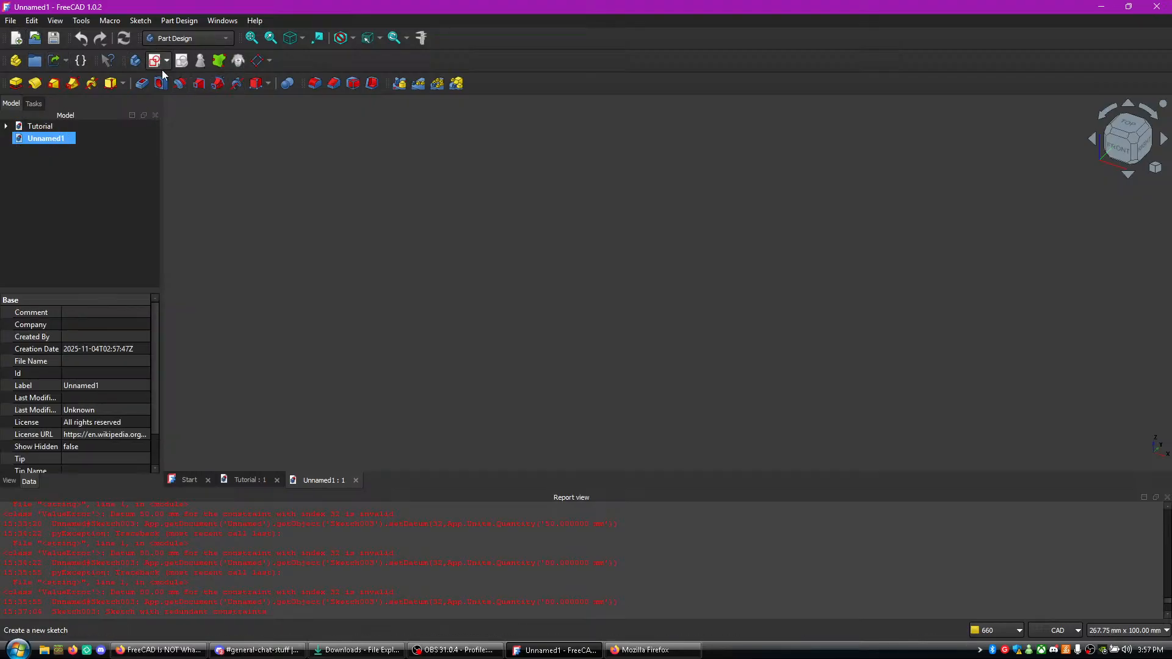
click(155, 61)
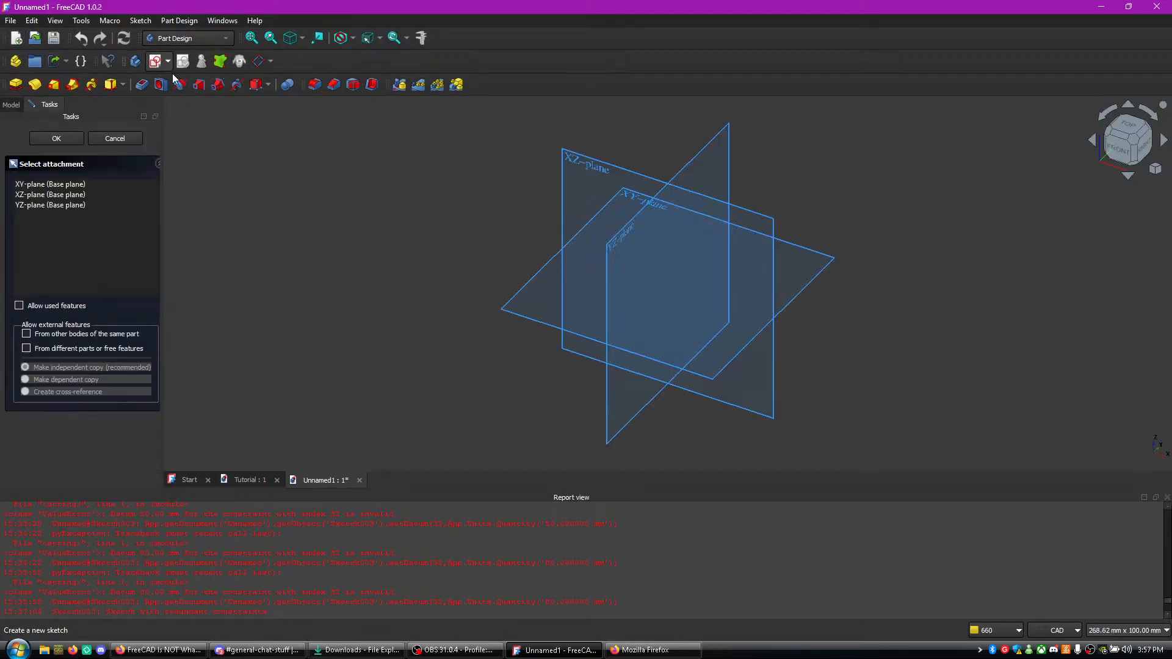
click(643, 198)
mouse_move(698, 245)
middle_down()
mouse_move(649, 329)
mouse_move(613, 352)
middle_up()
middle_drag(549, 293, 473, 207)
middle_drag(458, 273, 382, 349)
- Draw a closed polyline rectangle from the origin, about 37 mm wide and 53 mm tall
click(100, 83)
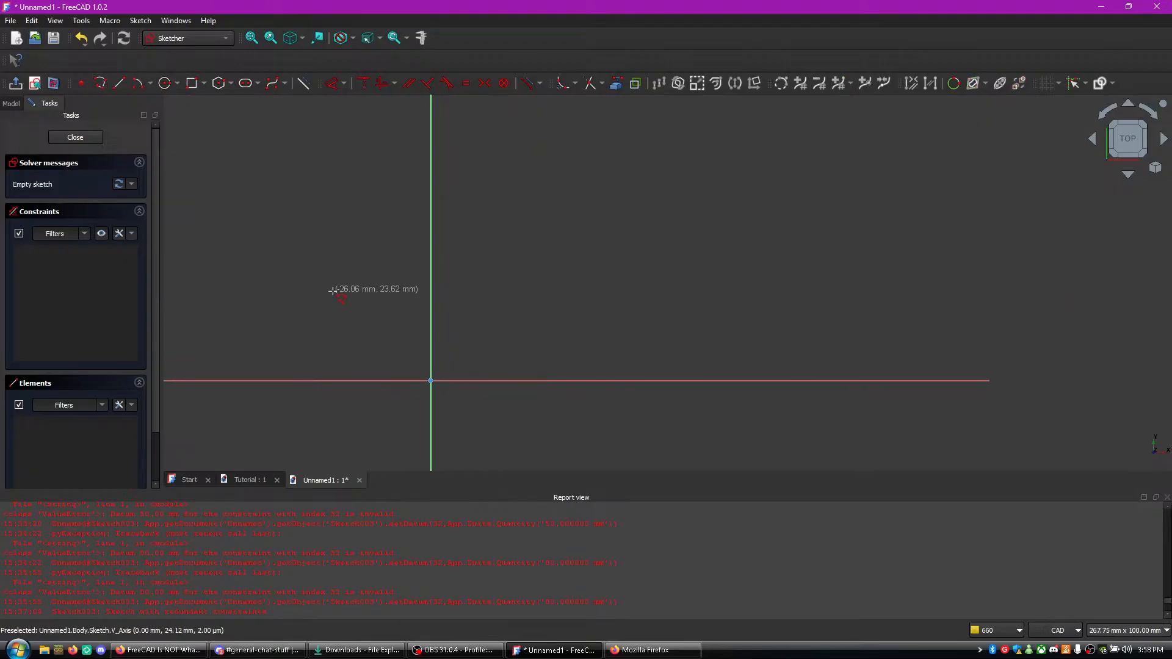
click(431, 381)
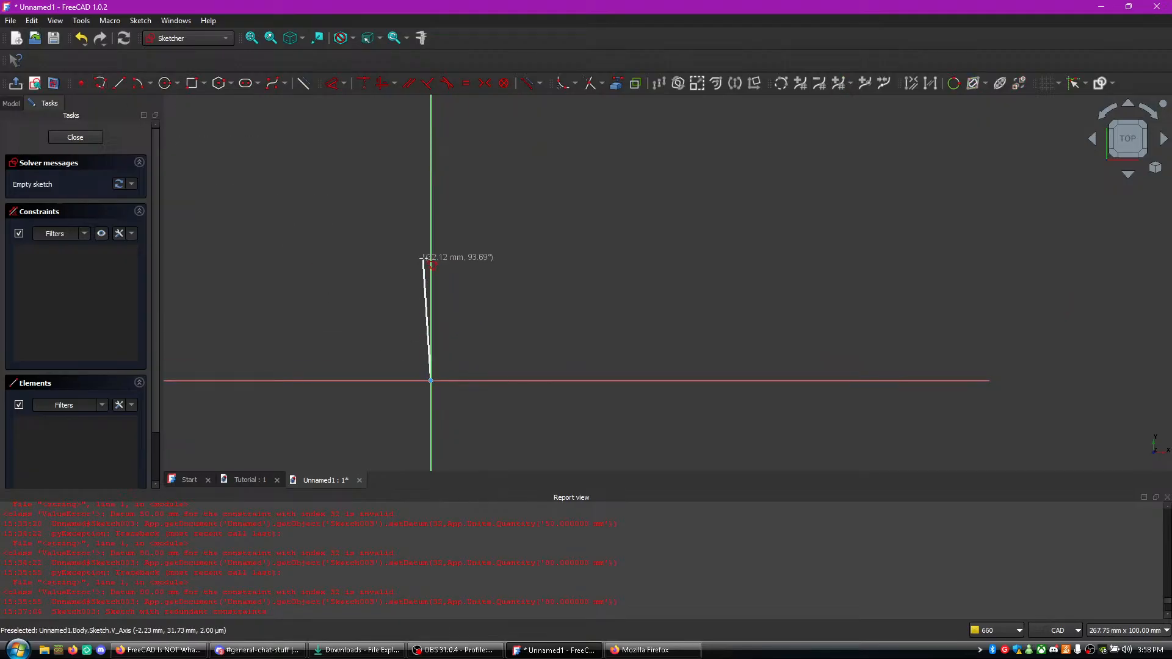
click(432, 180)
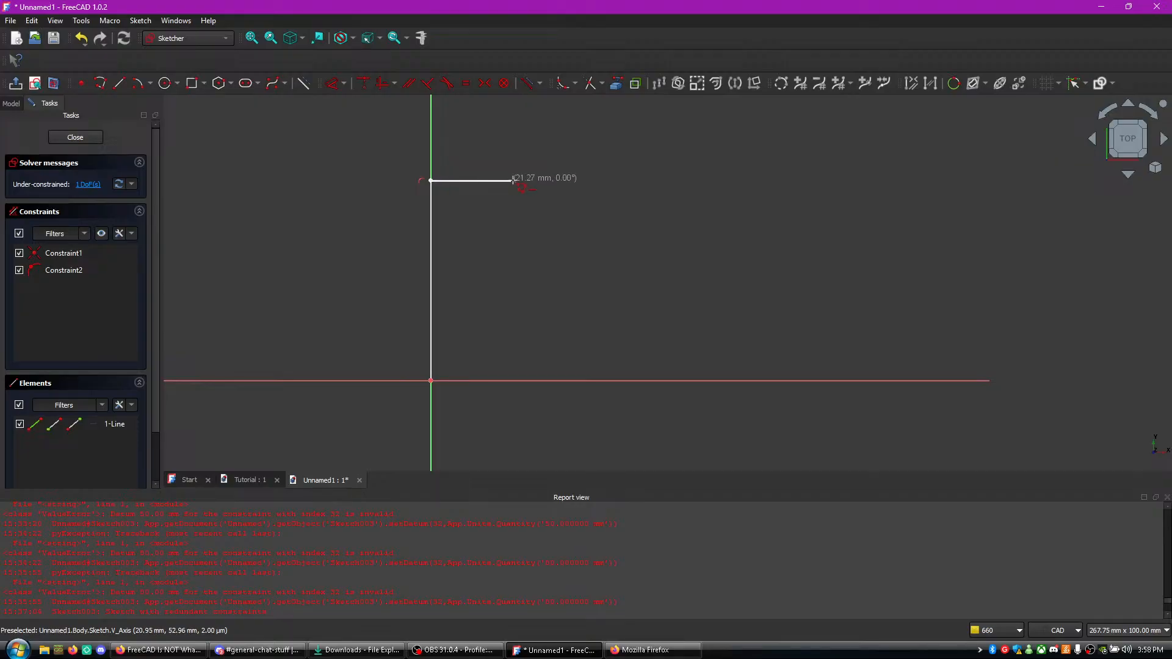
click(570, 181)
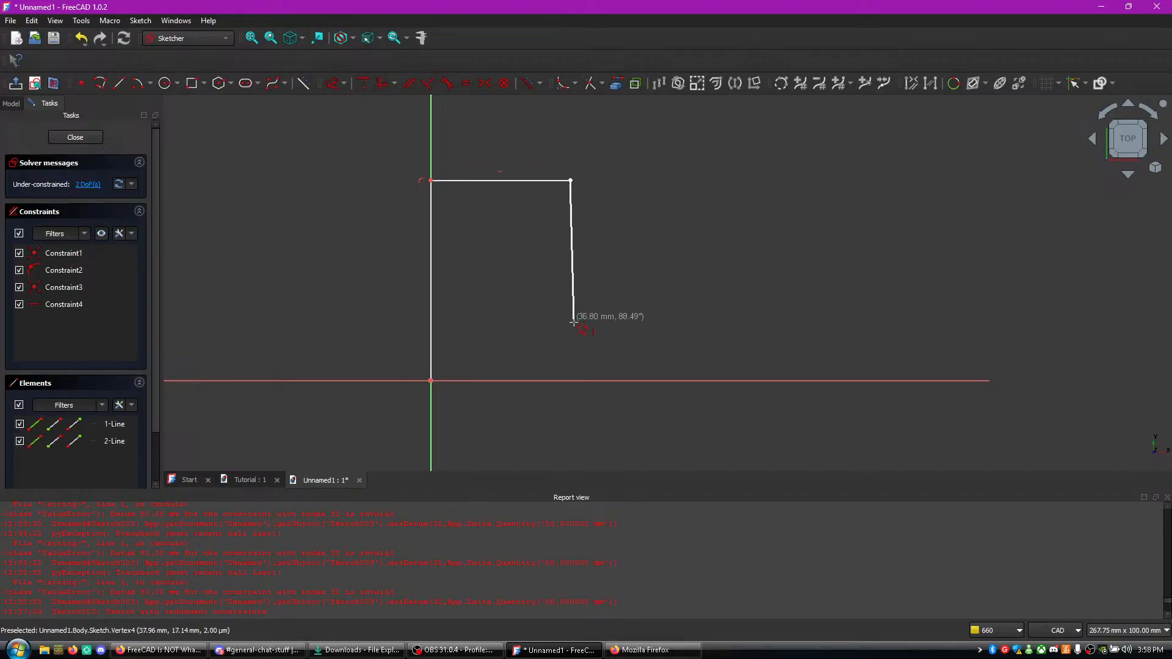
click(570, 381)
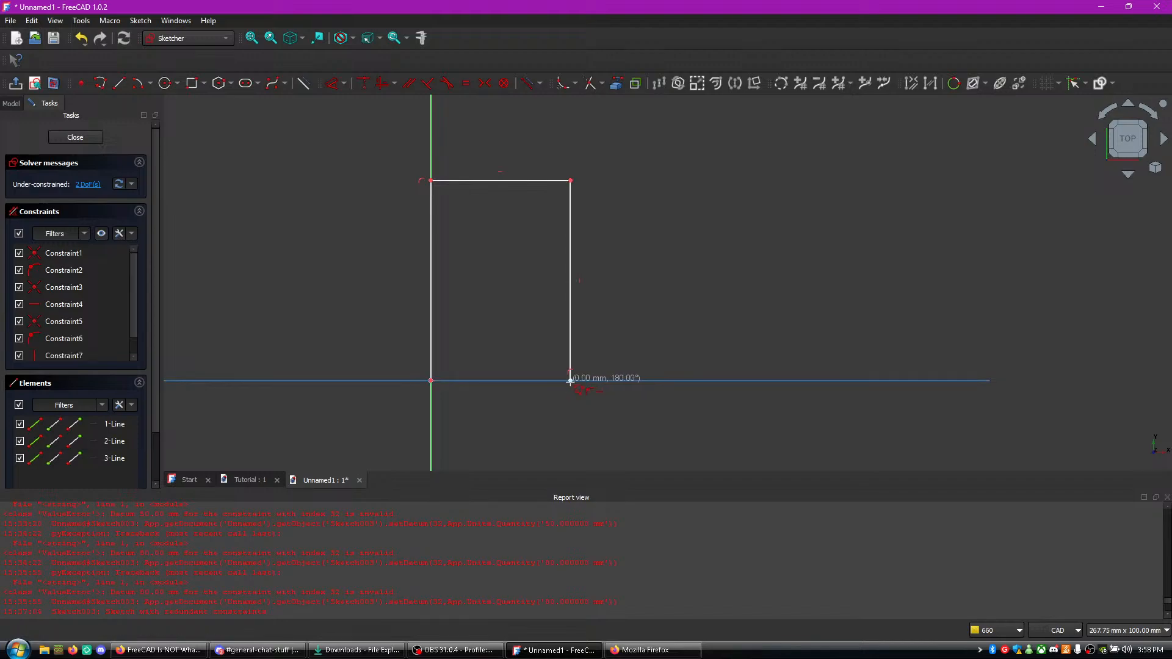
click(430, 380)
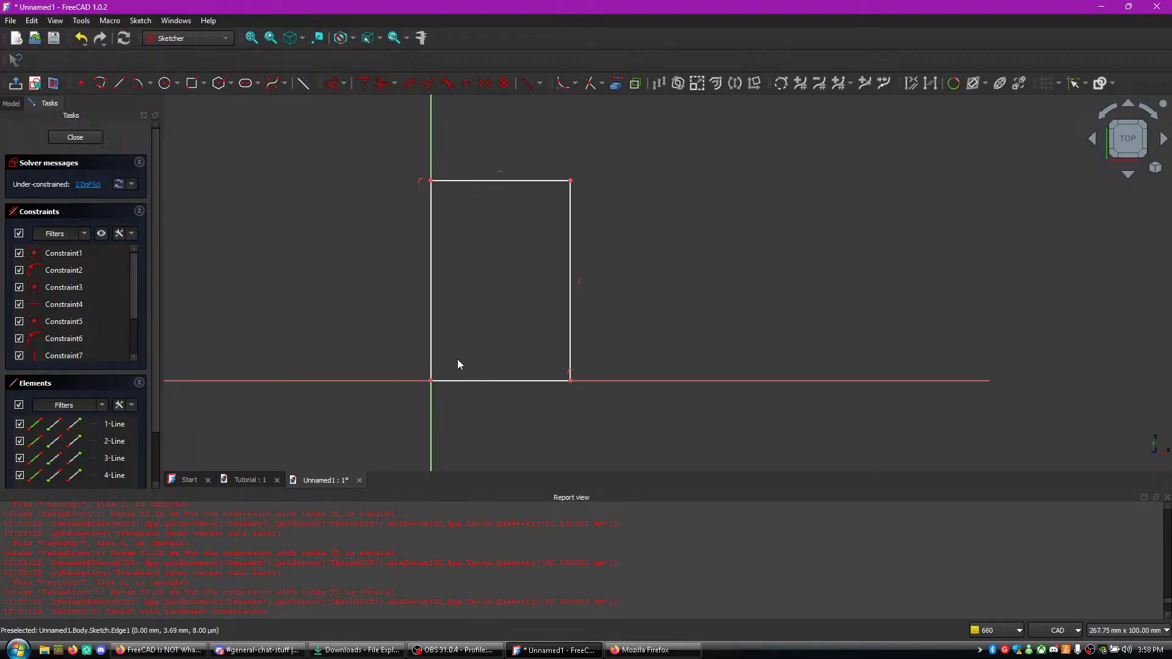
- Try to draw an arc centred on the rectangle's upper-left corner, starting at its upper-right corner
click(487, 180)
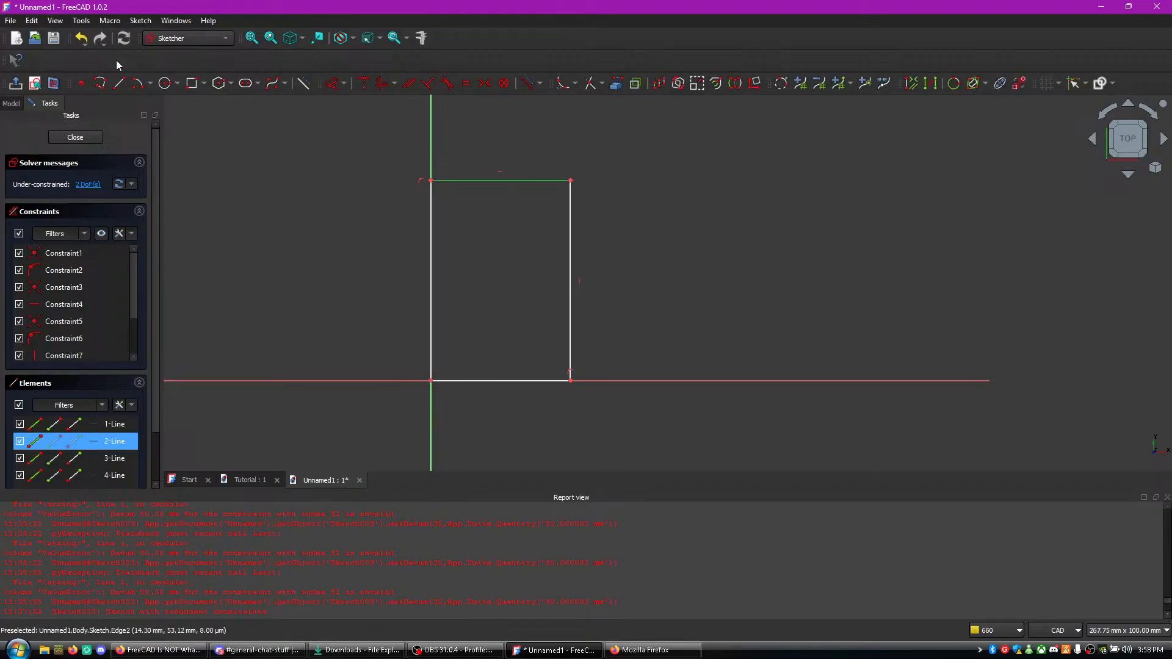
click(138, 84)
click(431, 182)
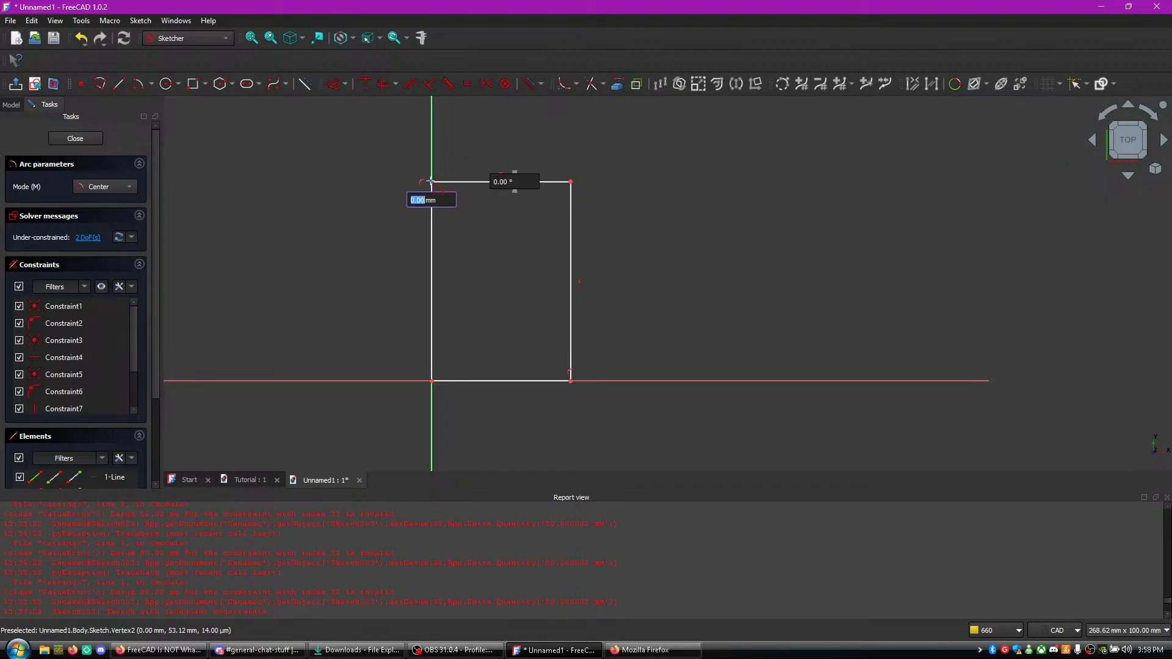
click(573, 181)
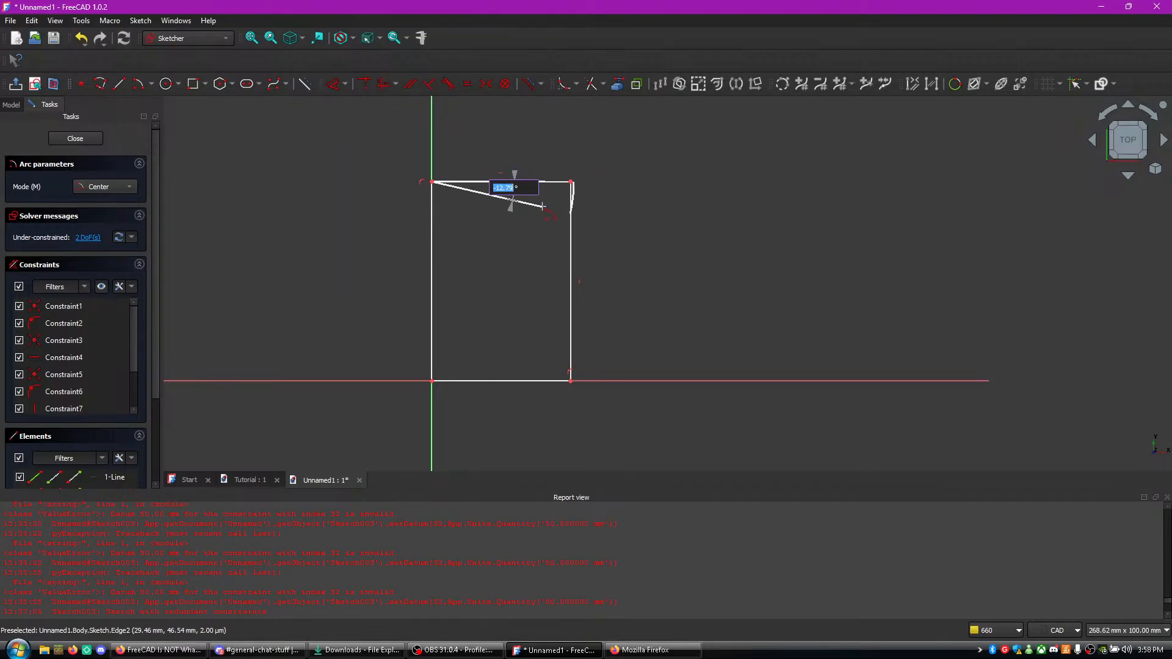
click(569, 146)
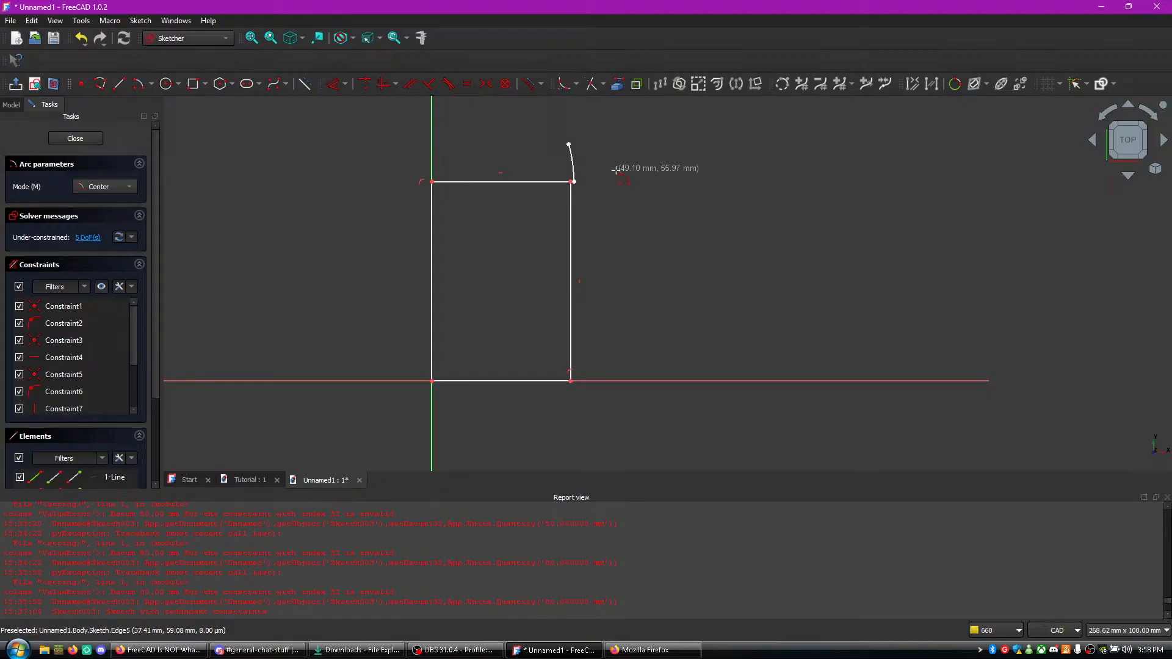
- Undo the arc and all of the rectangle's lines, and leave the arc tool
key(ctrl+z)
key(ctrl+z)
key(ctrl+z)
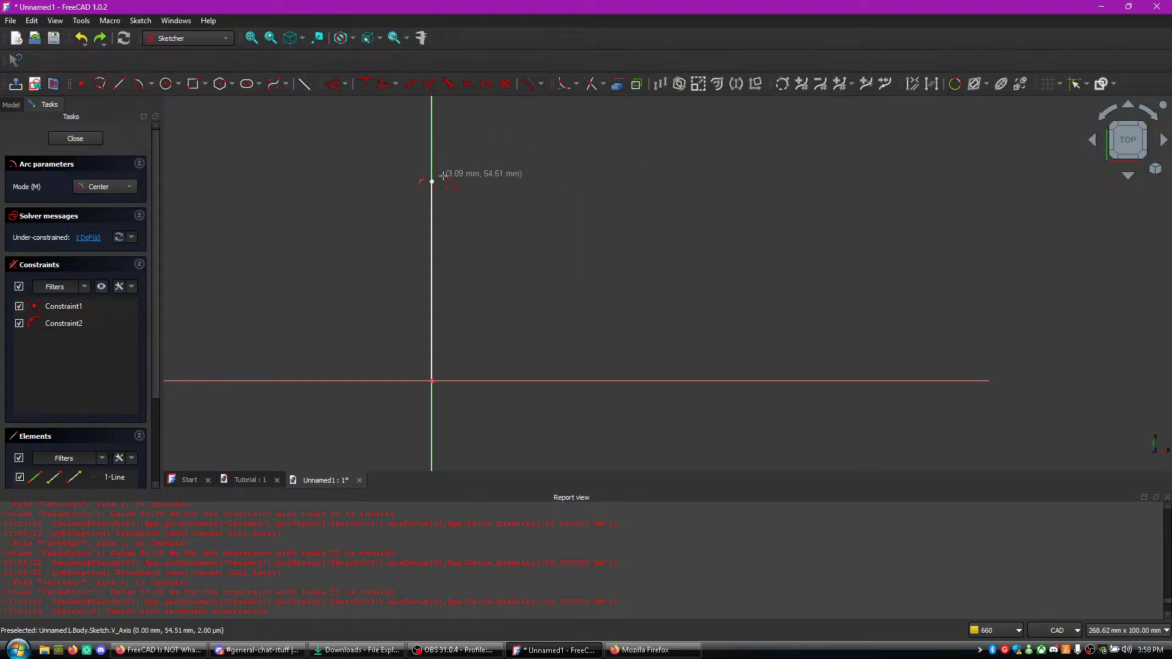
key(ctrl+z)
key(ctrl+z)
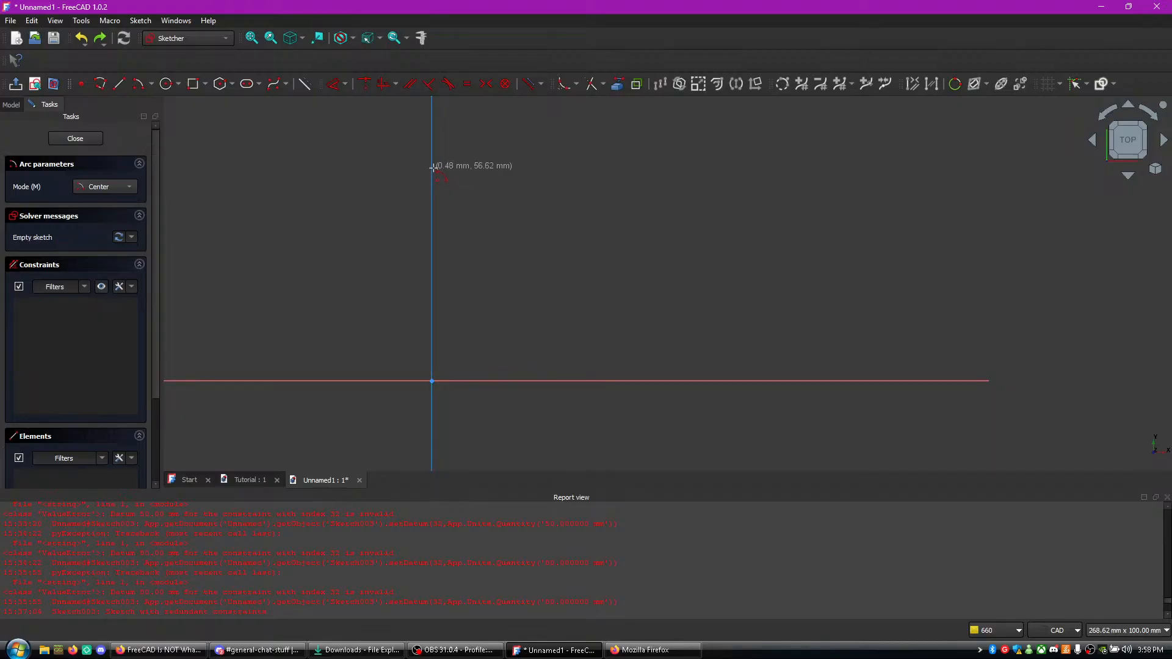
key(Escape)
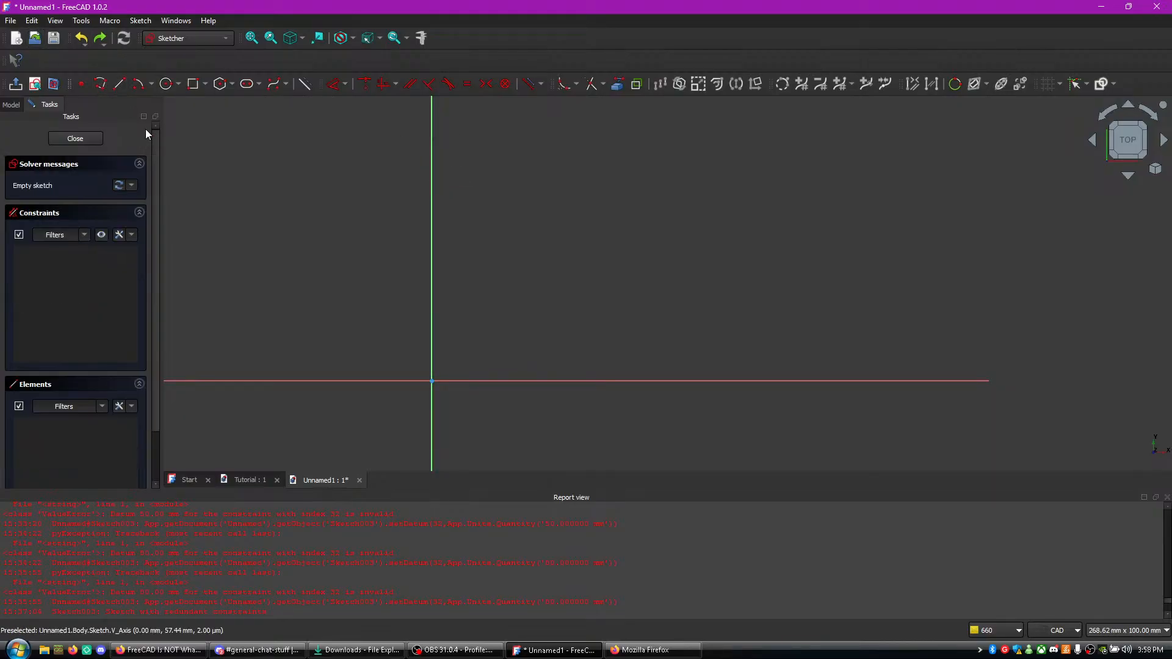
click(432, 382)
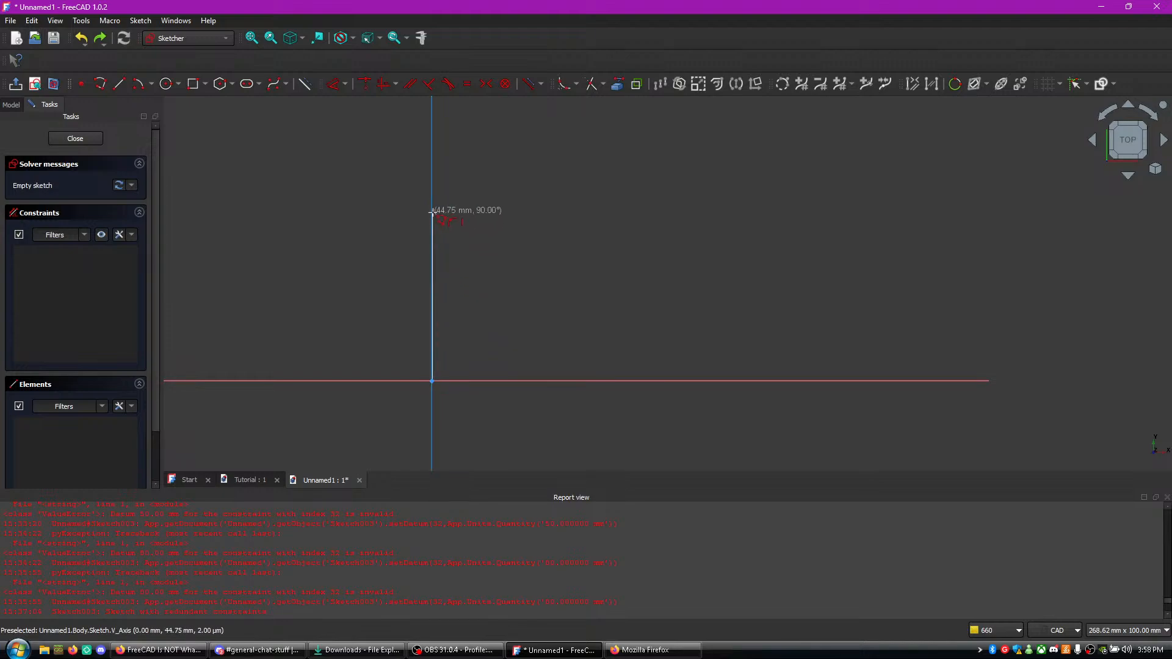
click(433, 190)
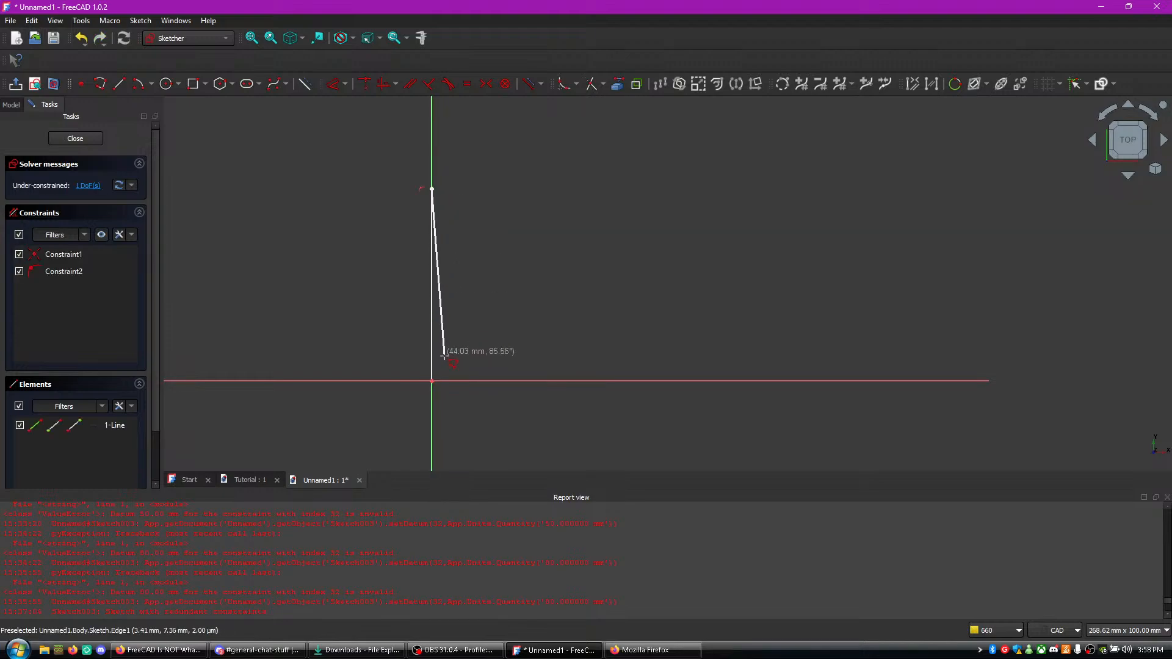
key(Escape)
key(ctrl+z)
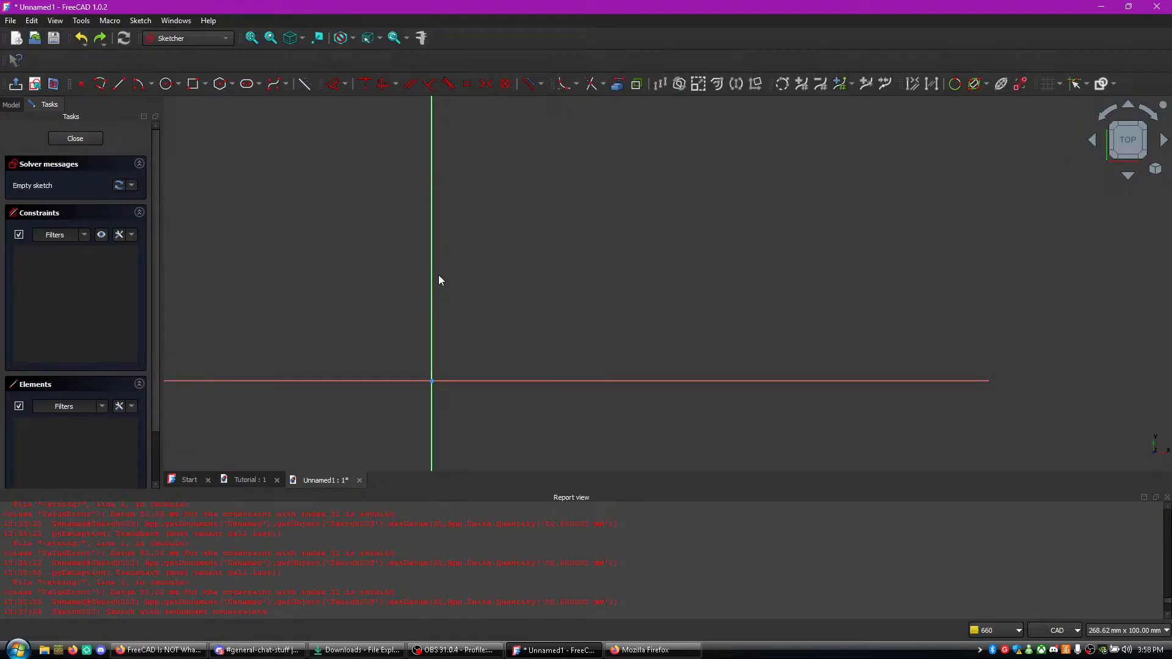
- Draw an open-topped polyline from about 54 mm up the vertical axis to the origin, about 39 mm along the horizontal axis, and about 55 mm up
click(97, 87)
click(433, 177)
click(431, 381)
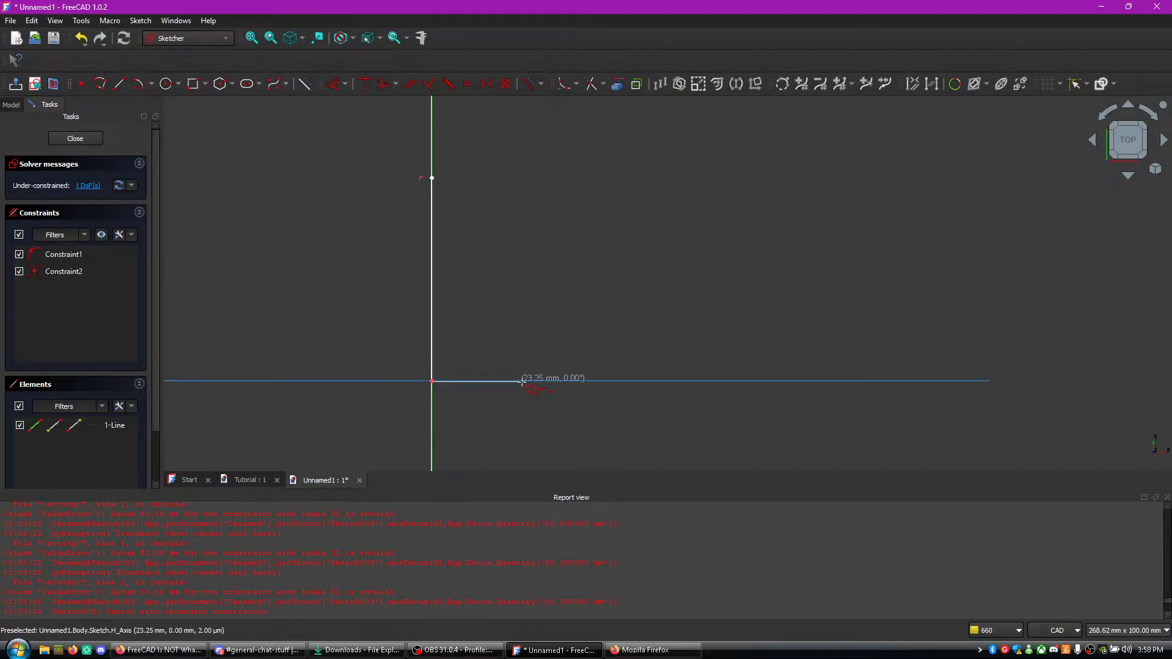
click(579, 381)
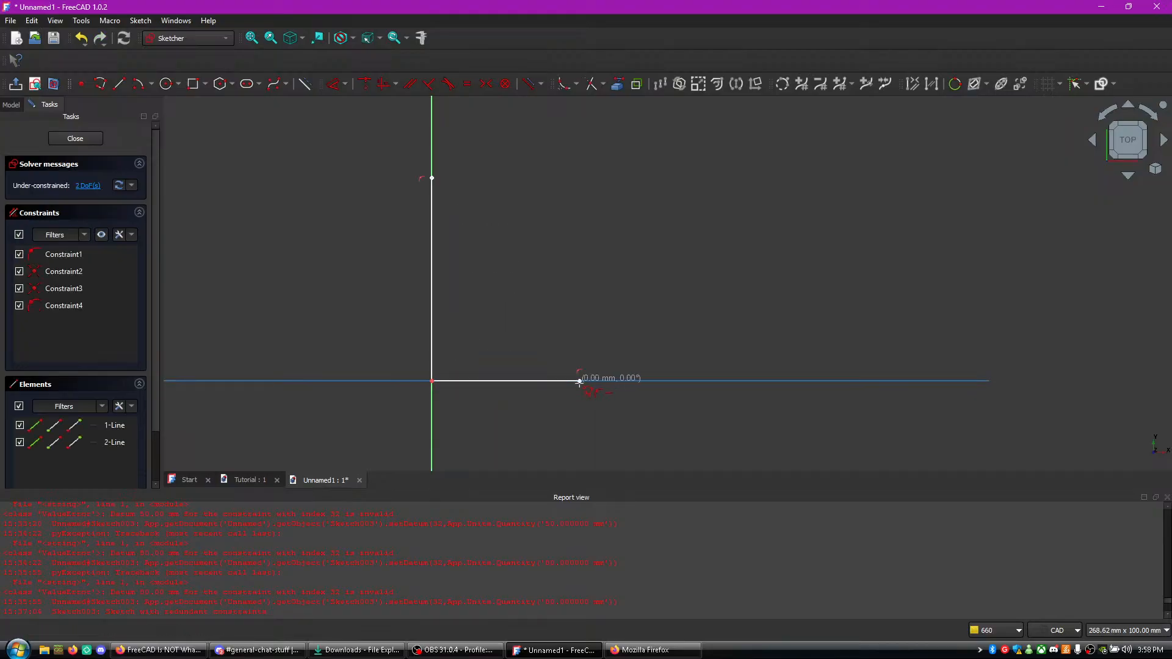
double_click(579, 175)
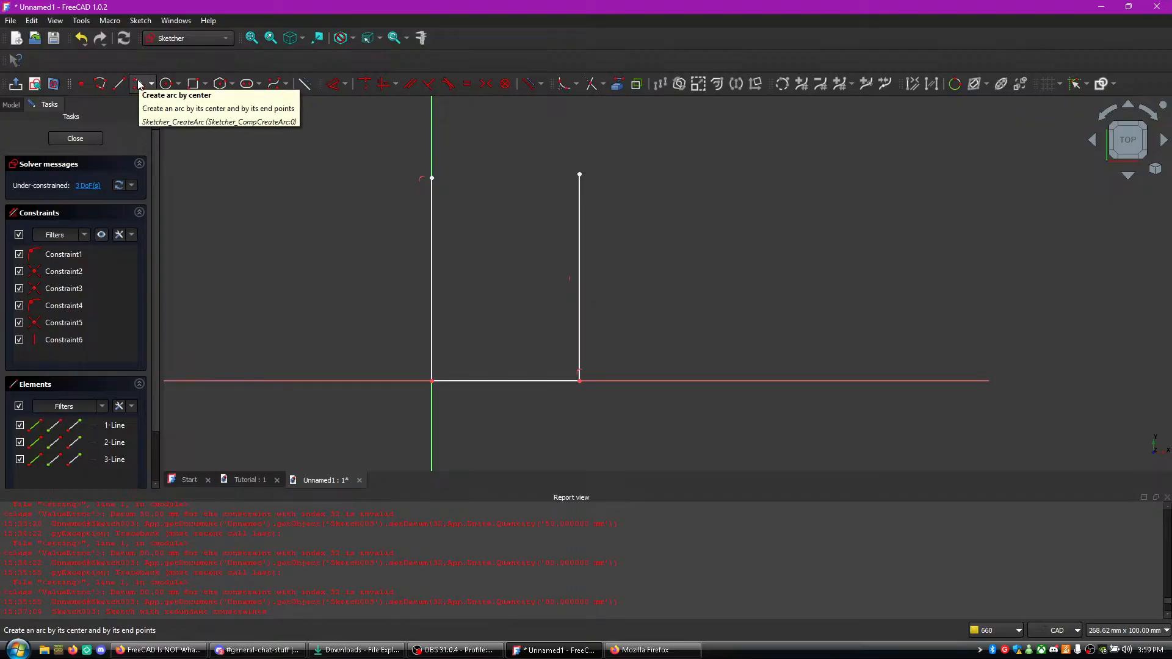
- Try to close the open top with an arc centred on the left line's upper endpoint, and undo it
click(581, 177)
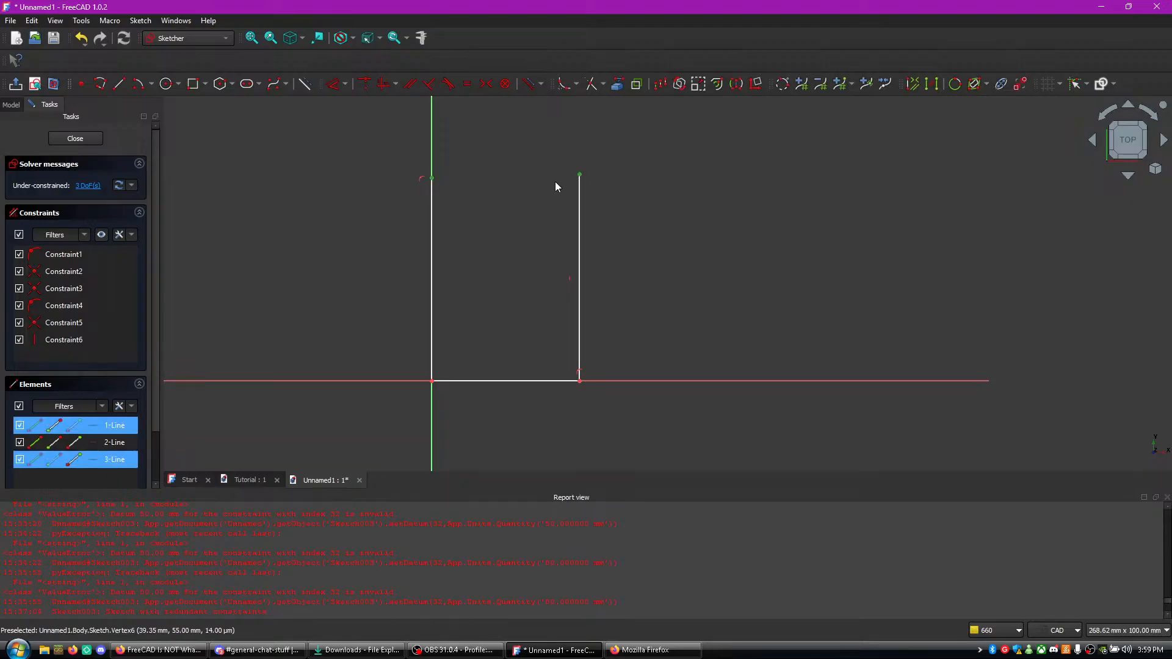
click(138, 84)
click(431, 178)
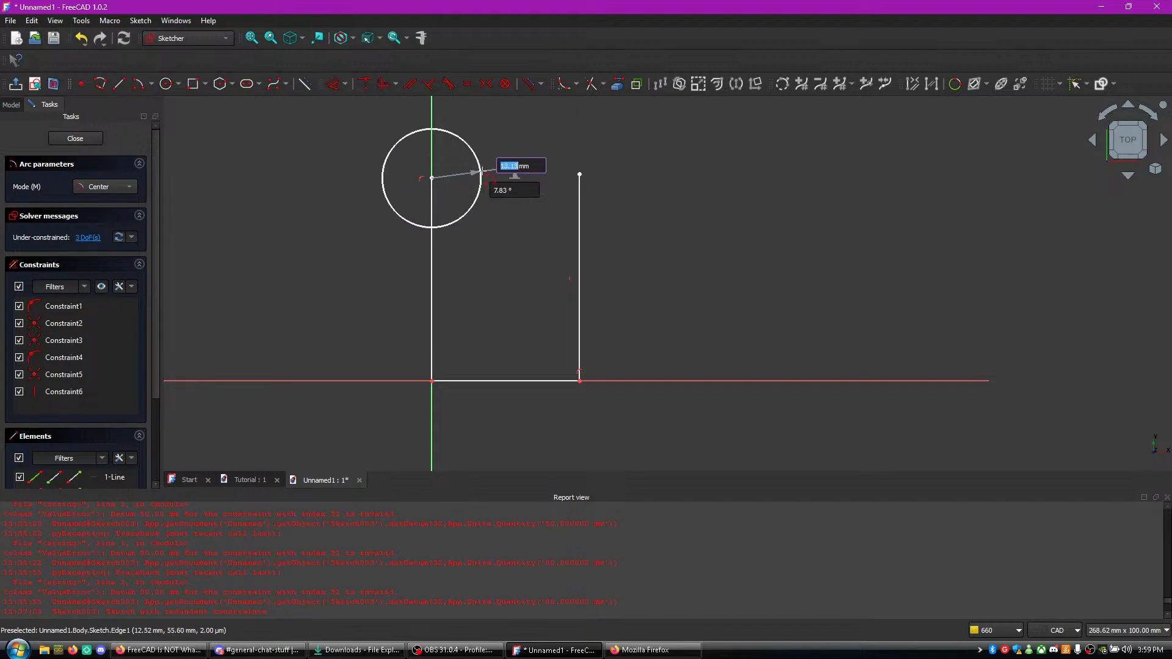
click(580, 175)
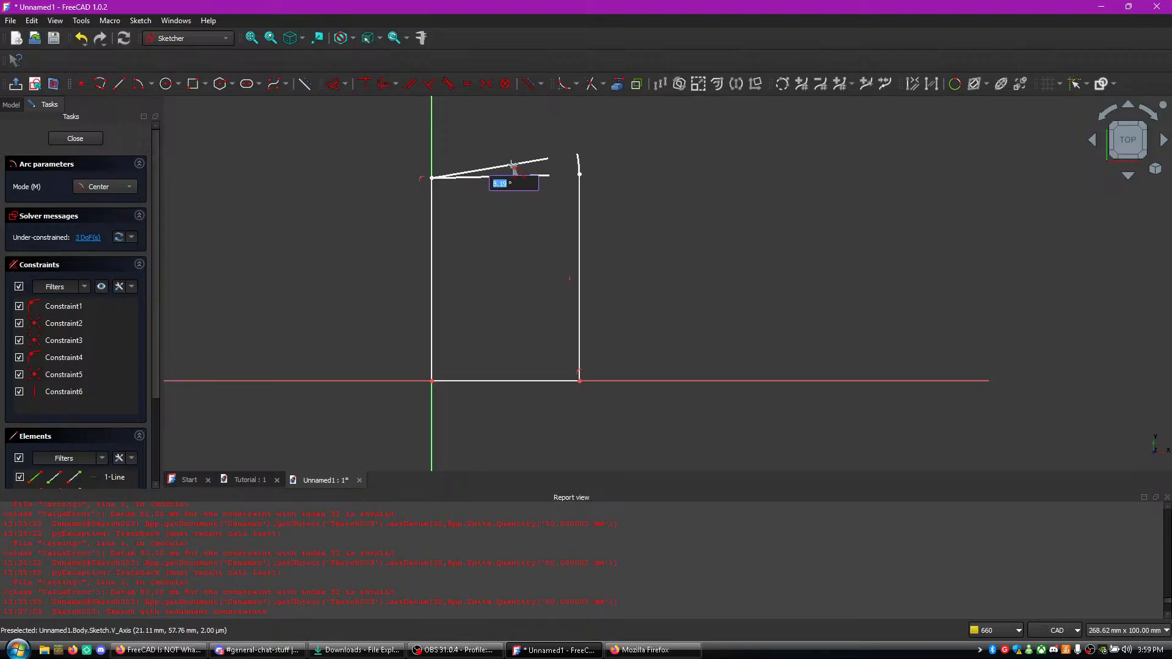
click(514, 186)
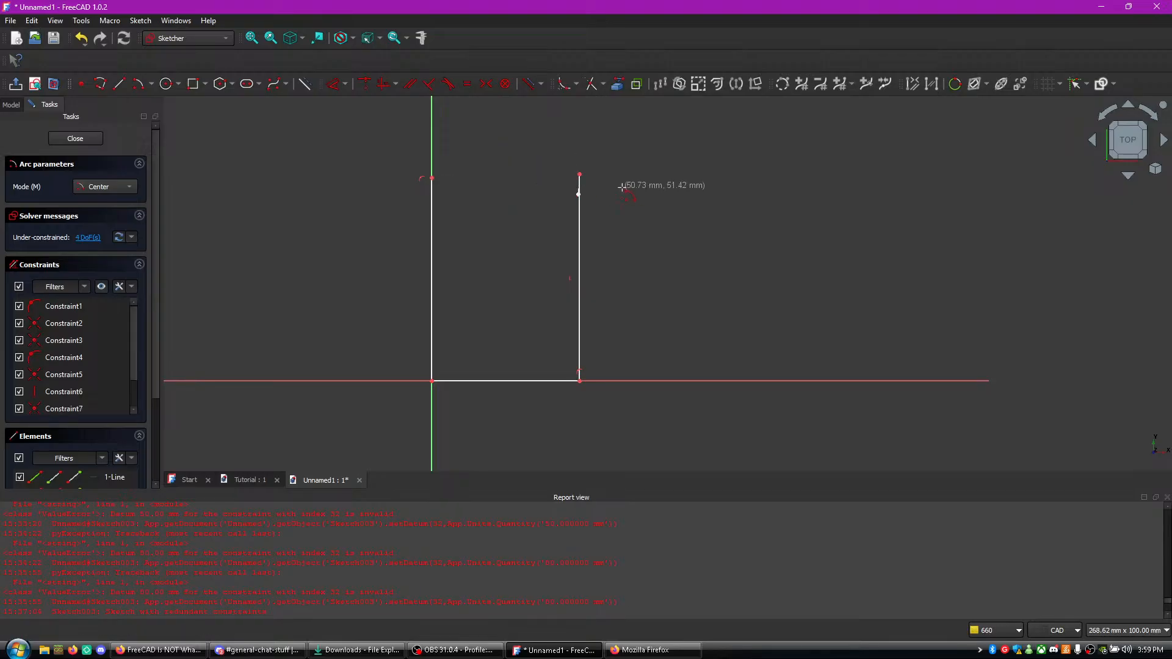
key(ctrl+z)
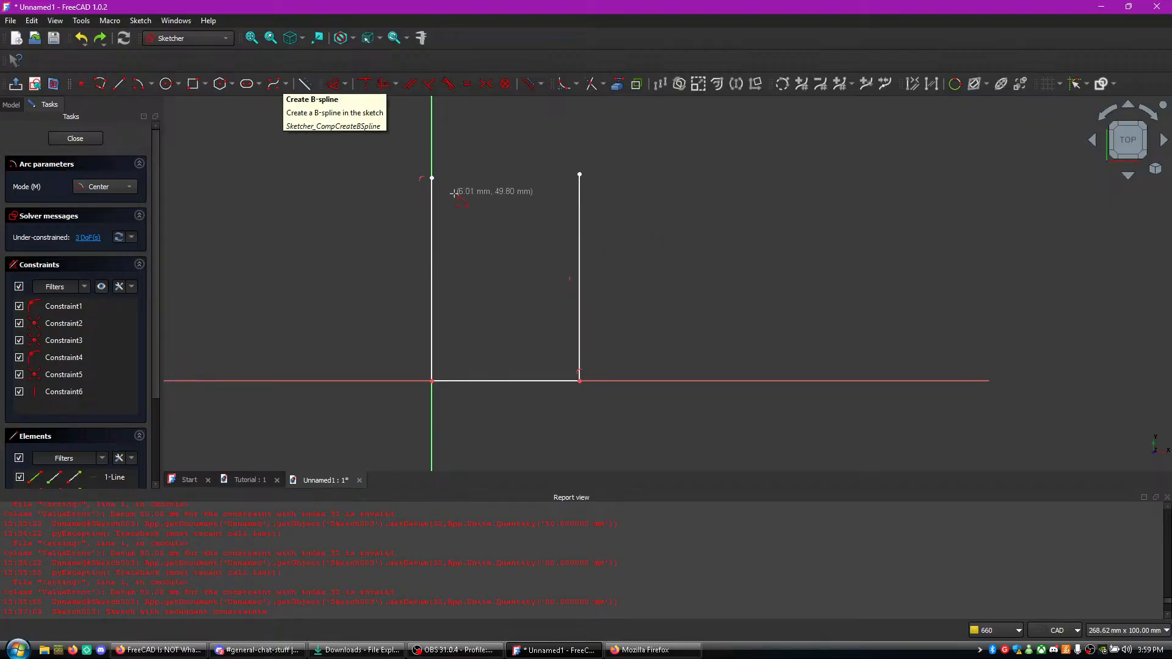
- Draw a degree 3 B-spline by control points between the upper endpoints of the two vertical lines
right_click(242, 147)
click(259, 86)
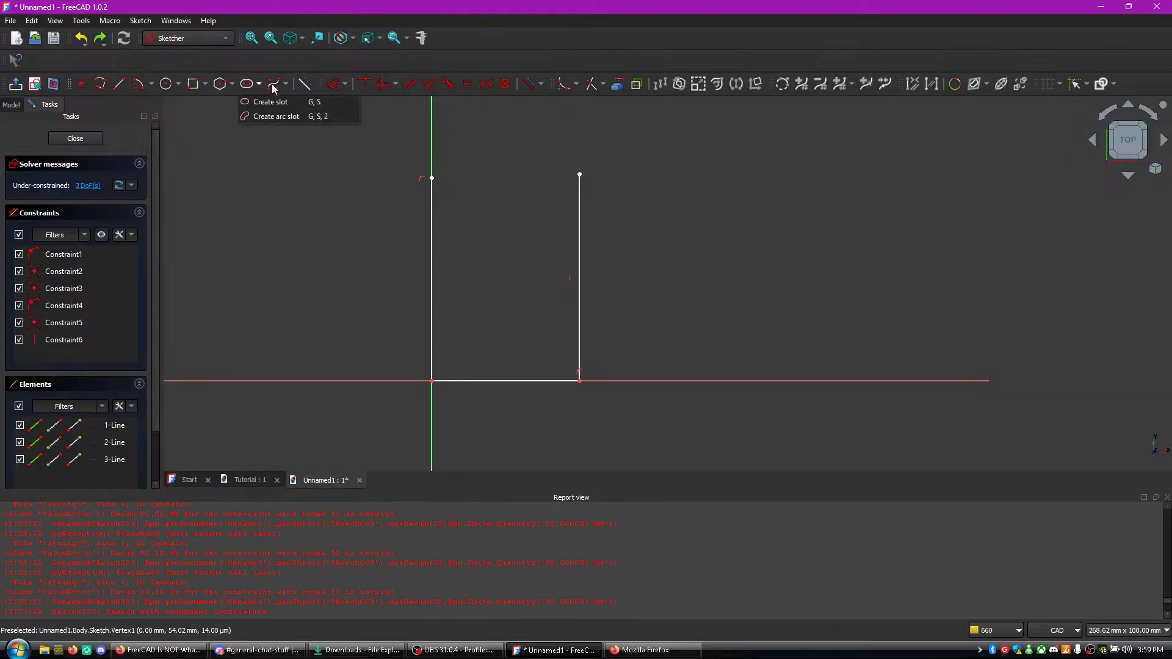
click(273, 88)
click(432, 179)
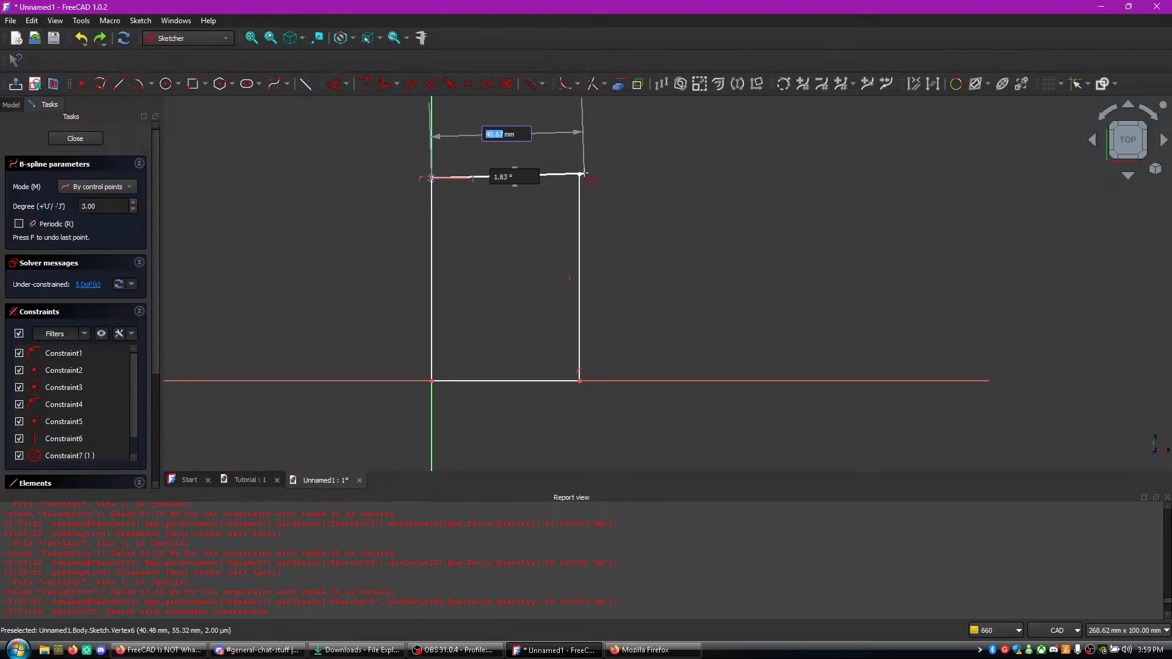
click(579, 174)
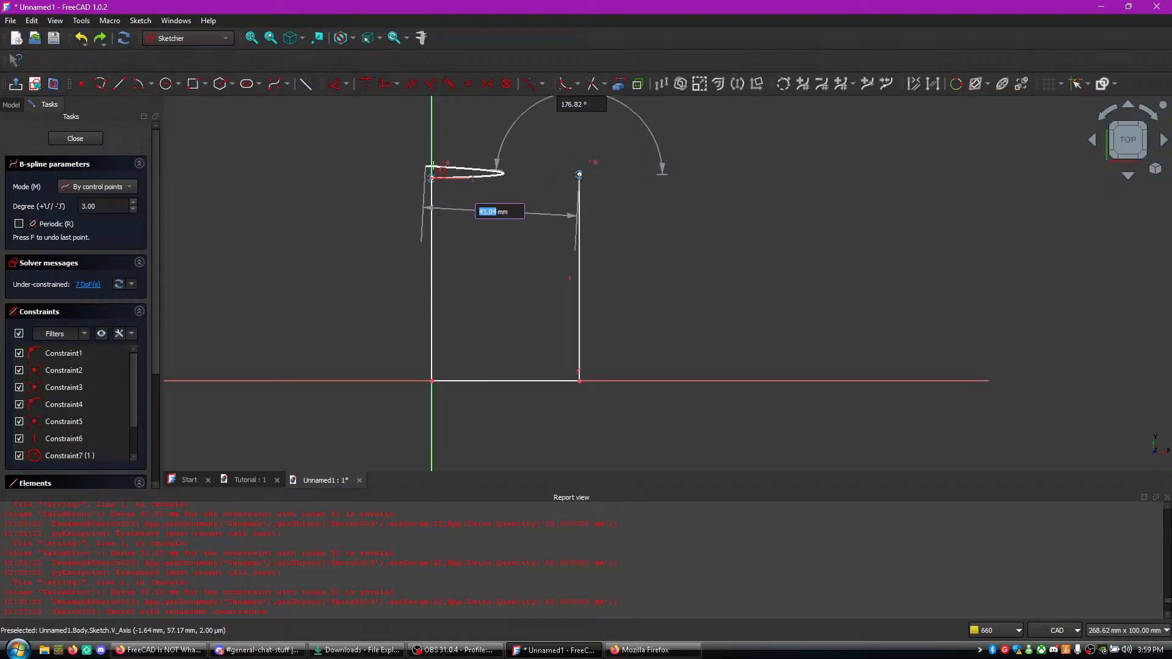
click(579, 174)
click(432, 178)
right_click(493, 161)
right_click(493, 198)
- Try to bend the B-spline by pulling its middle upward, and undo the move along with the spline
drag(495, 178, 500, 134)
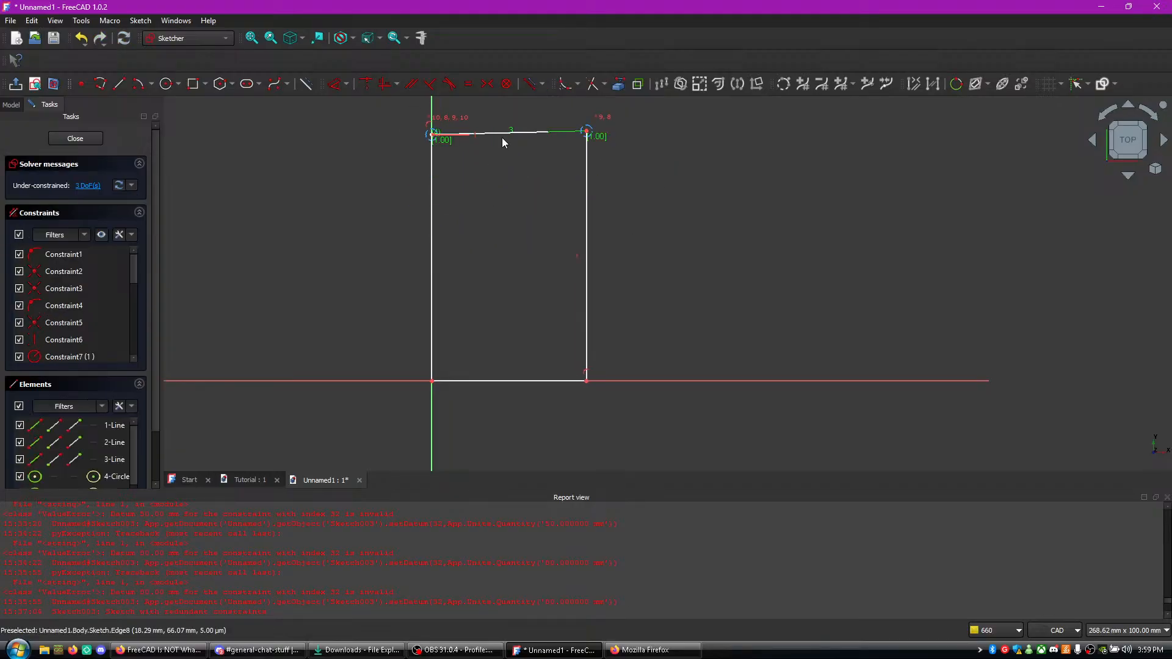
right_click(500, 174)
click(496, 176)
key(ctrl+z)
key(ctrl+z)
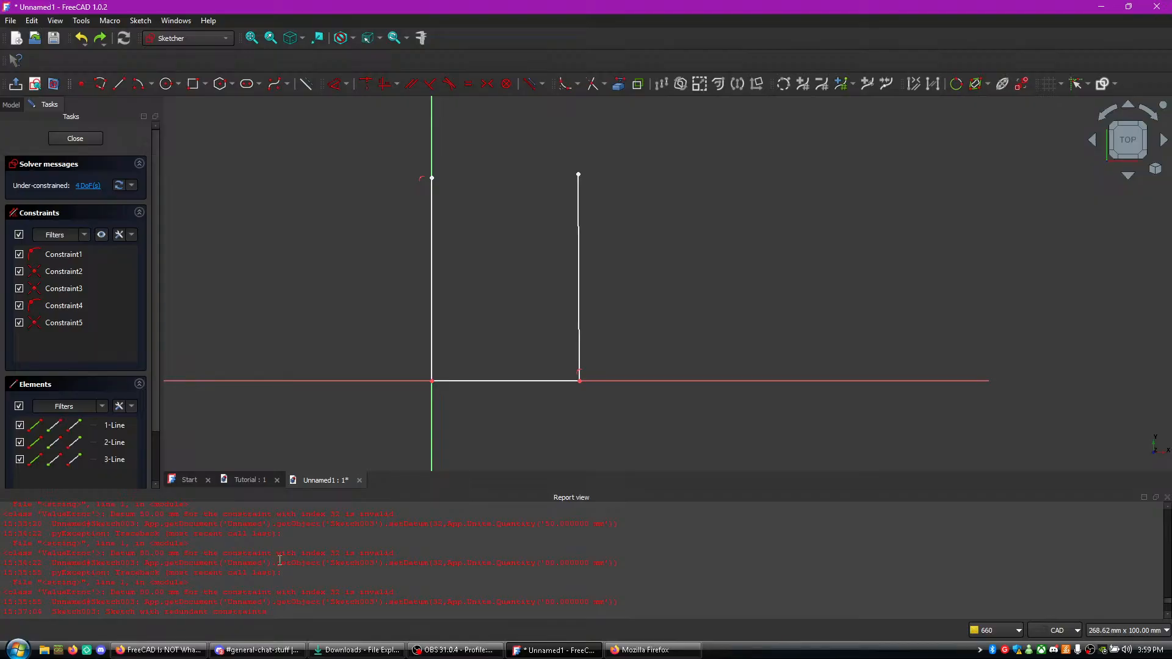
- Switch to the Firefox pop-out window and check the live chat messages
click(456, 651)
click(457, 651)
click(647, 651)
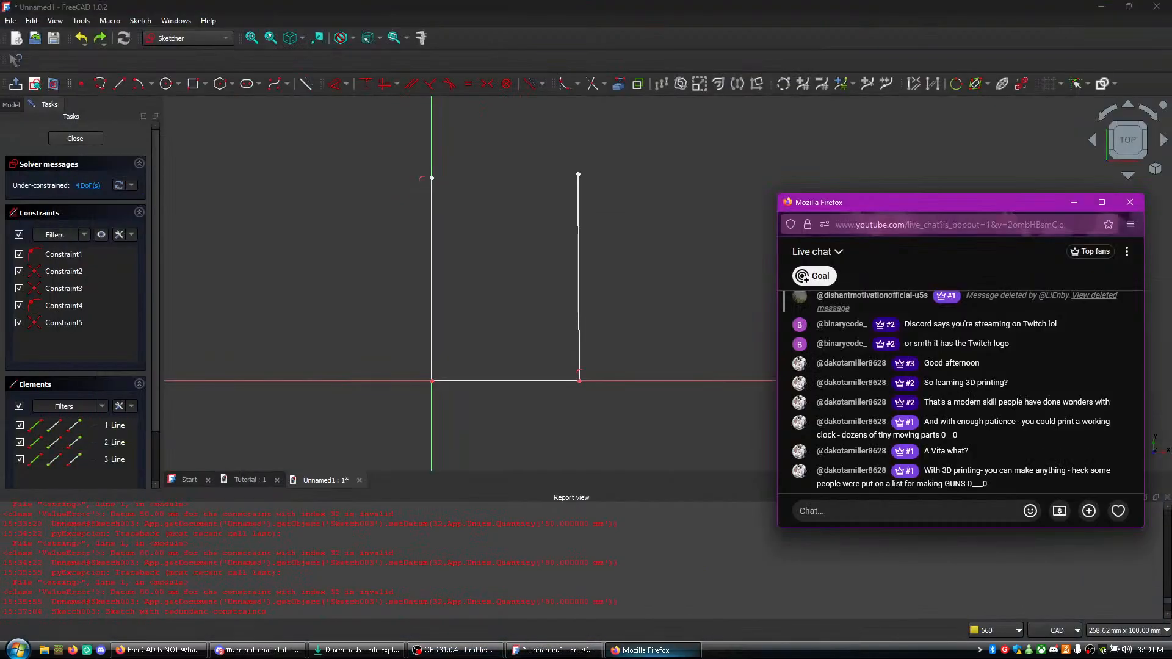
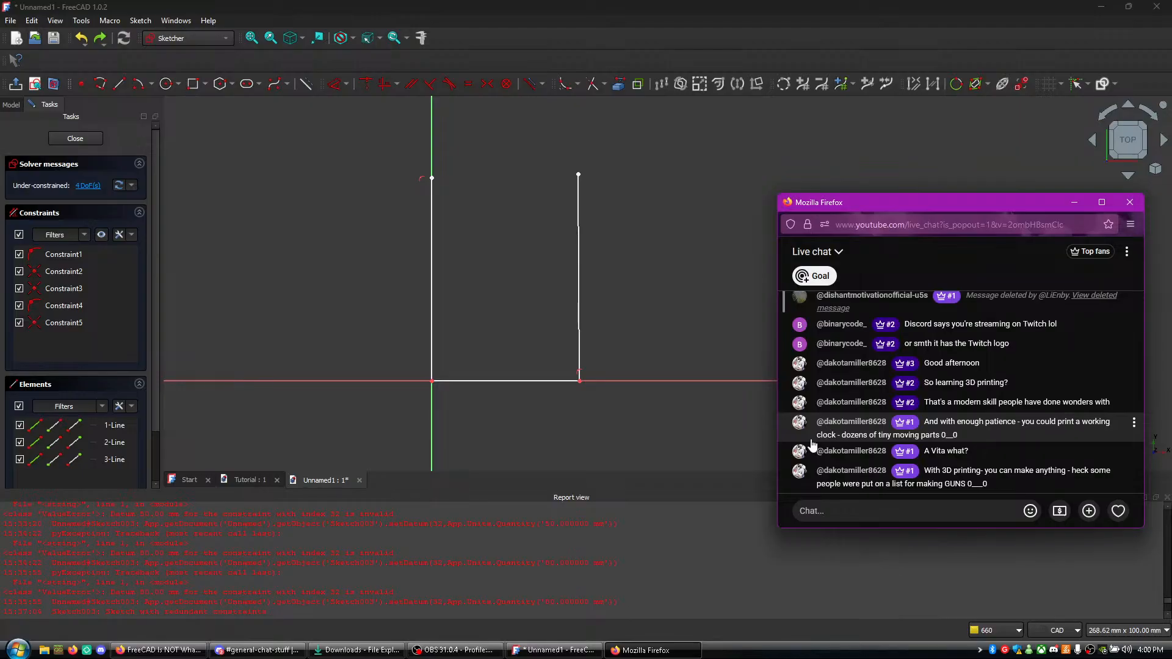
- Sketch an open B-spline of degree 3 by control points from the left vertical line's upper end to the right one's
click(430, 147)
scroll(485, 185, up, 2)
middle_drag(485, 185, 472, 275)
scroll(471, 275, up, 1)
scroll(461, 247, up, 2)
scroll(466, 251, up, 1)
middle_drag(471, 223, 488, 193)
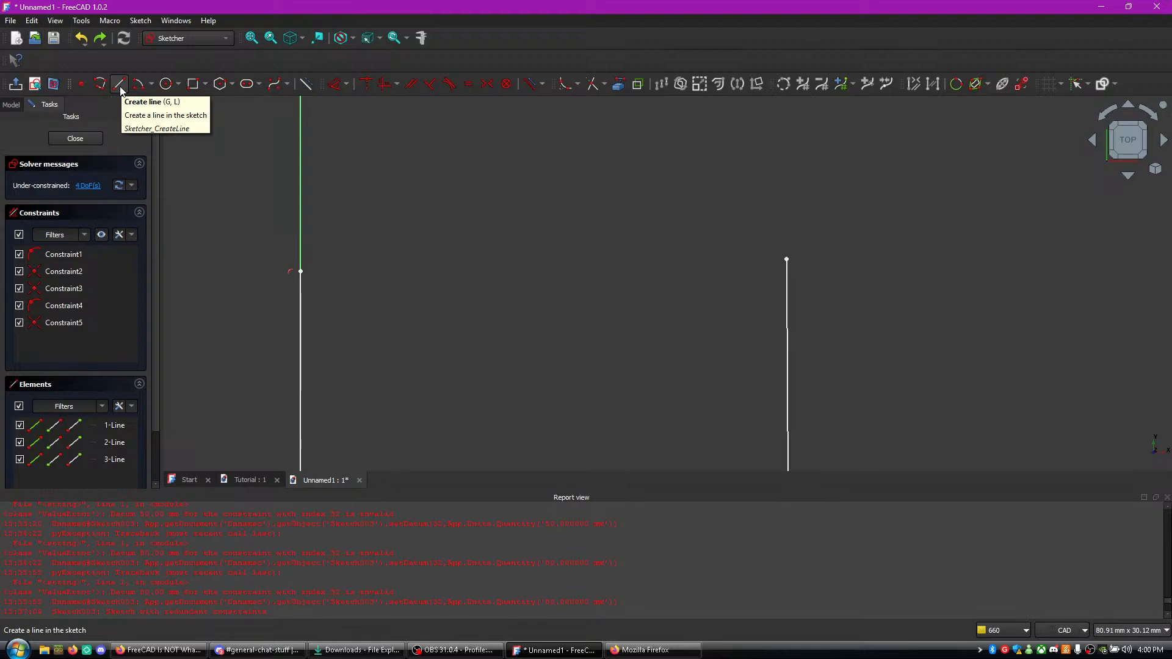
click(269, 88)
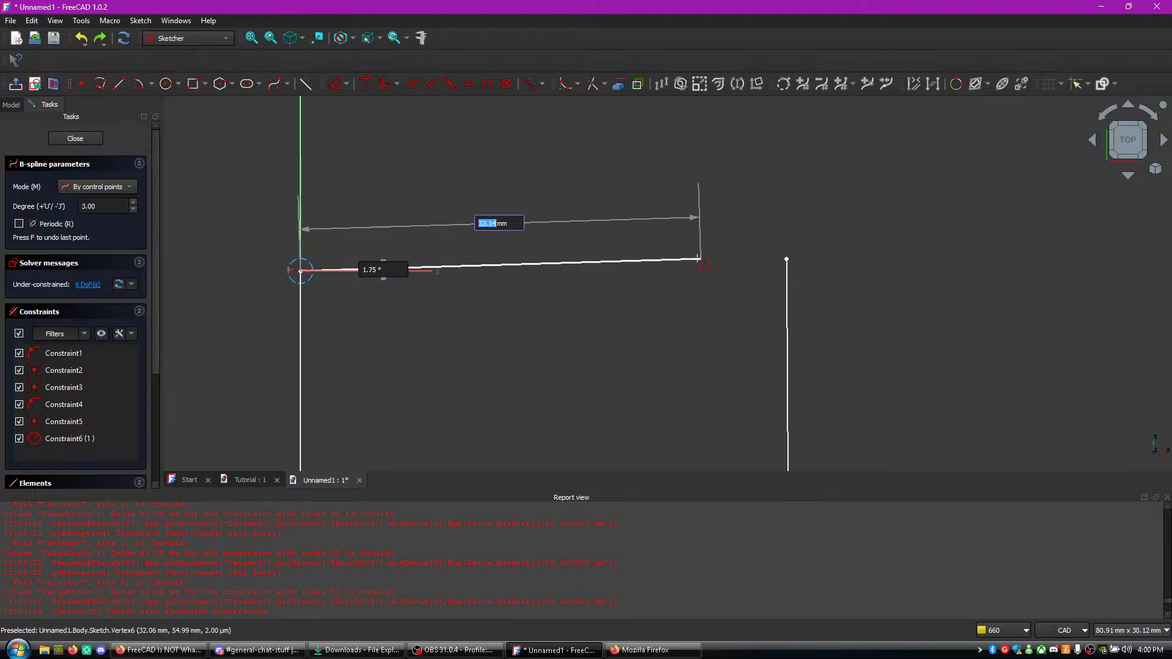
click(312, 268)
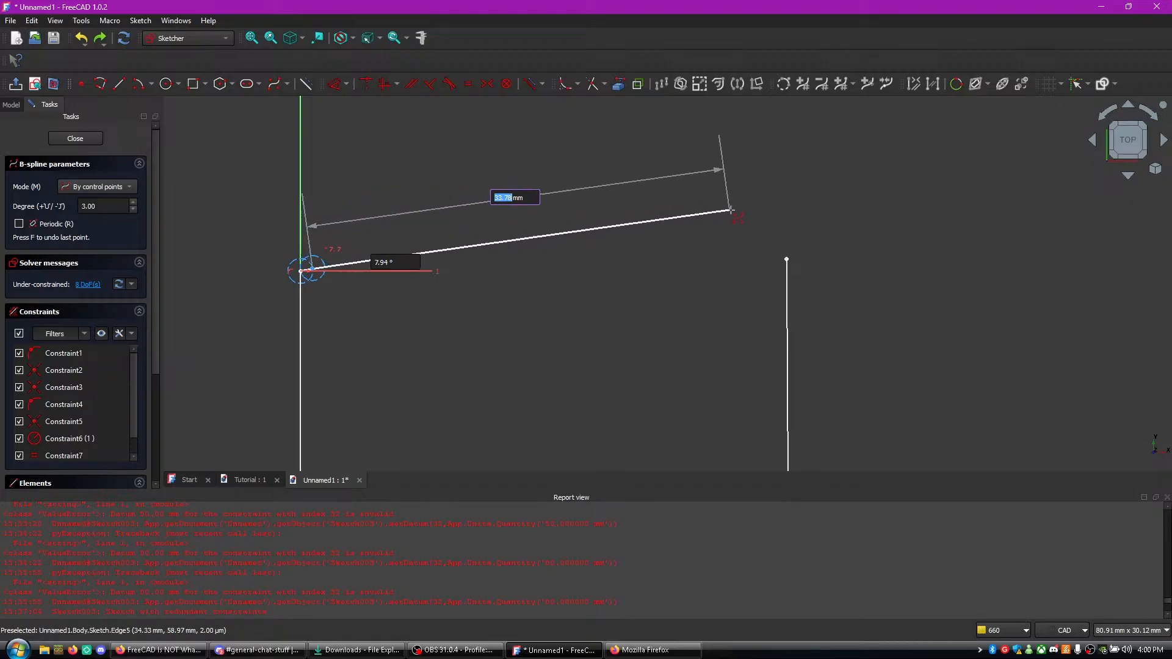
click(789, 252)
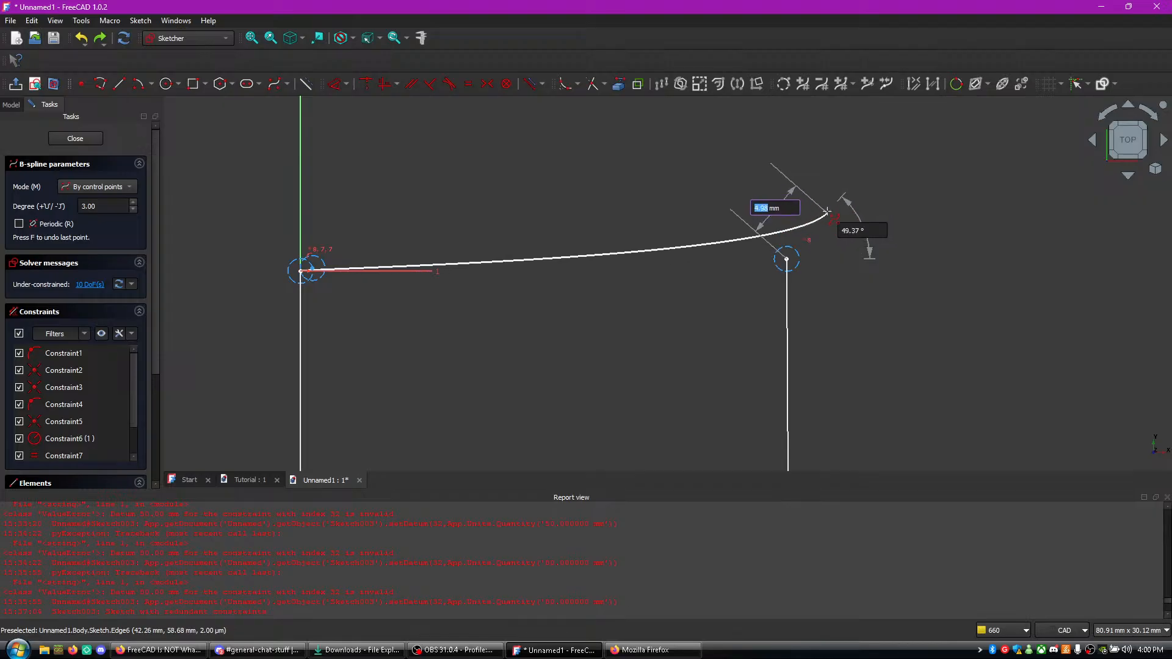
right_click(472, 318)
right_click(471, 318)
right_click(471, 318)
click(470, 317)
- Remove the B-spline between the upper line ends, keeping the three straight lines of the sketch
key(ctrl+z)
key(ctrl+z)
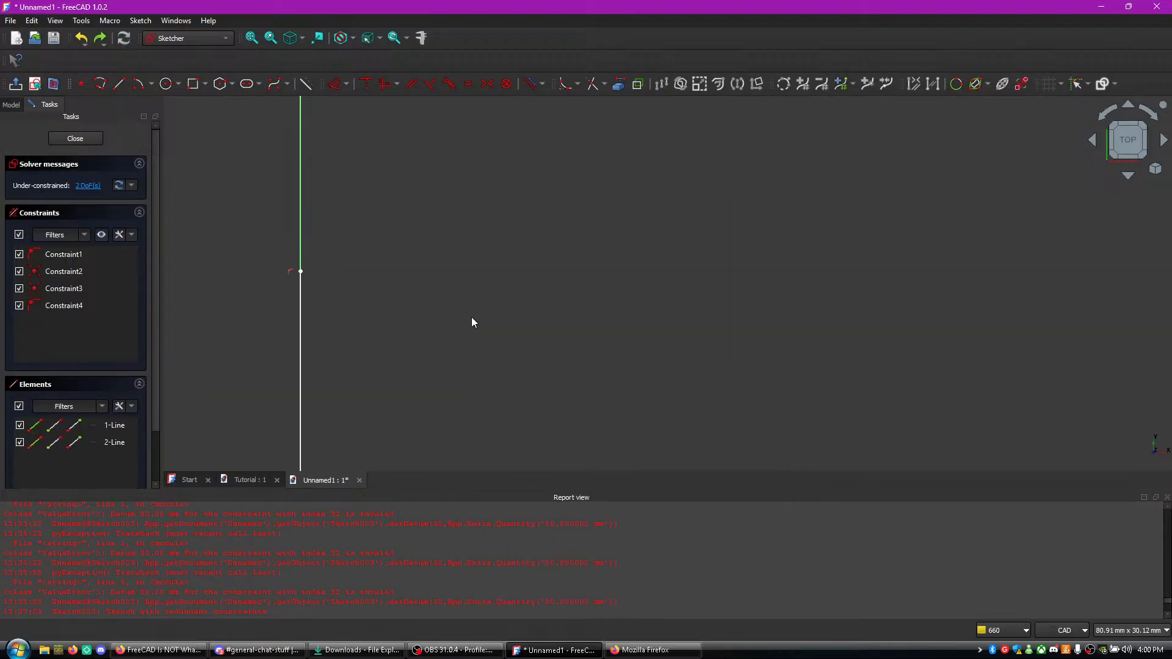
scroll(473, 318, down, 5)
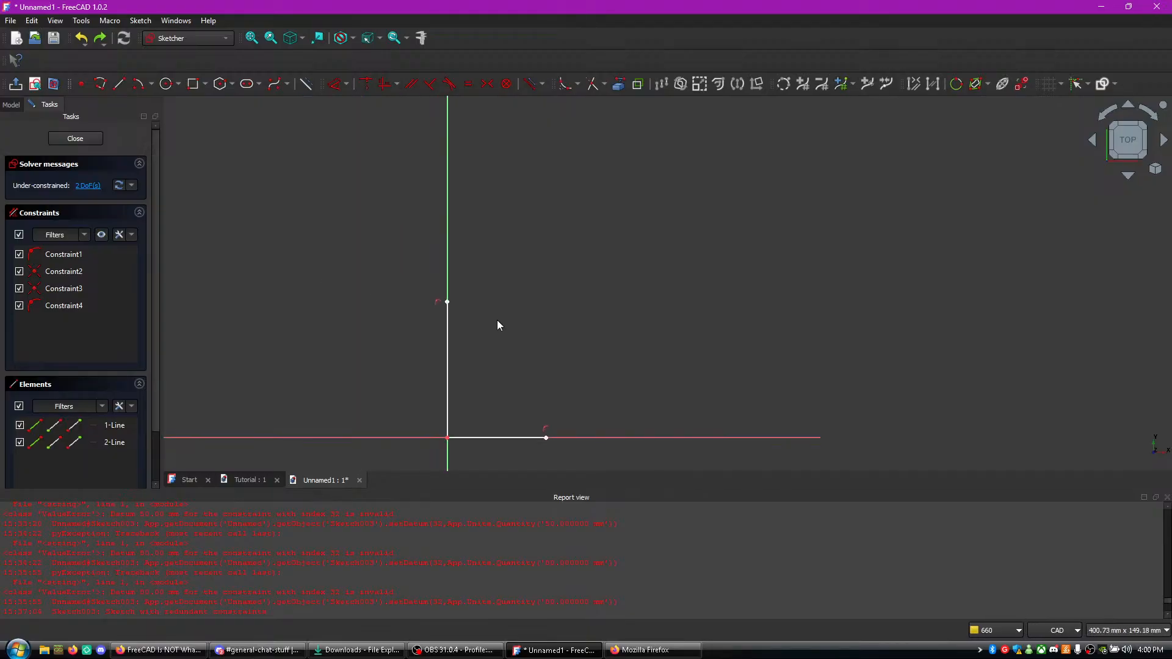
click(104, 41)
click(104, 42)
click(104, 43)
click(100, 40)
click(100, 39)
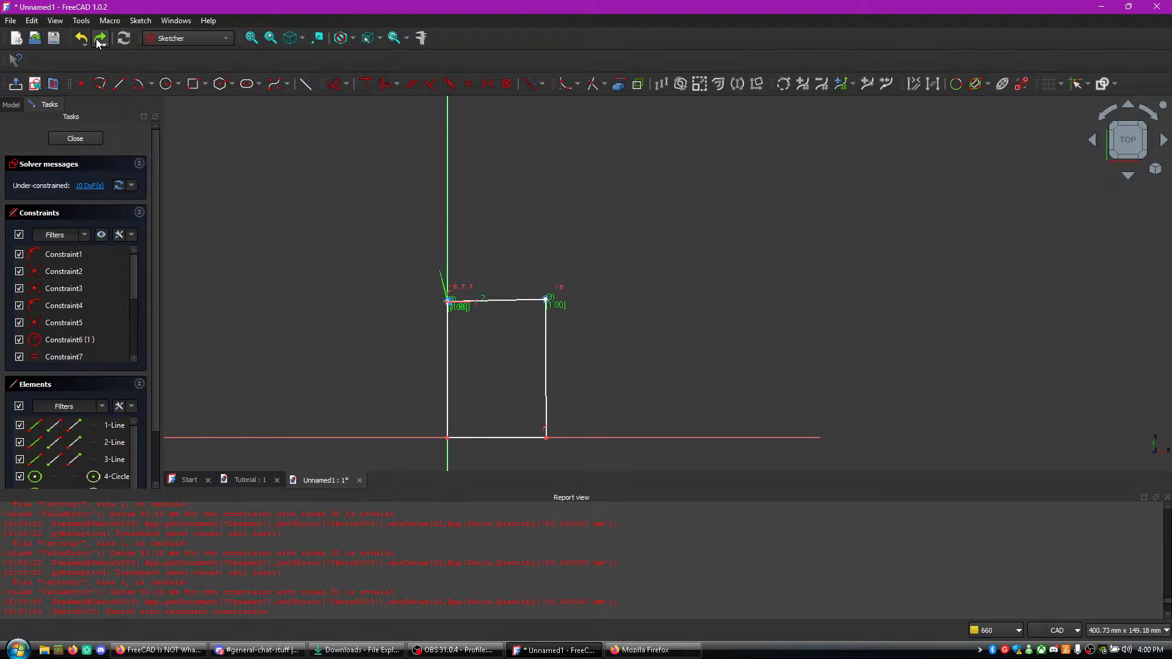
click(85, 44)
click(85, 43)
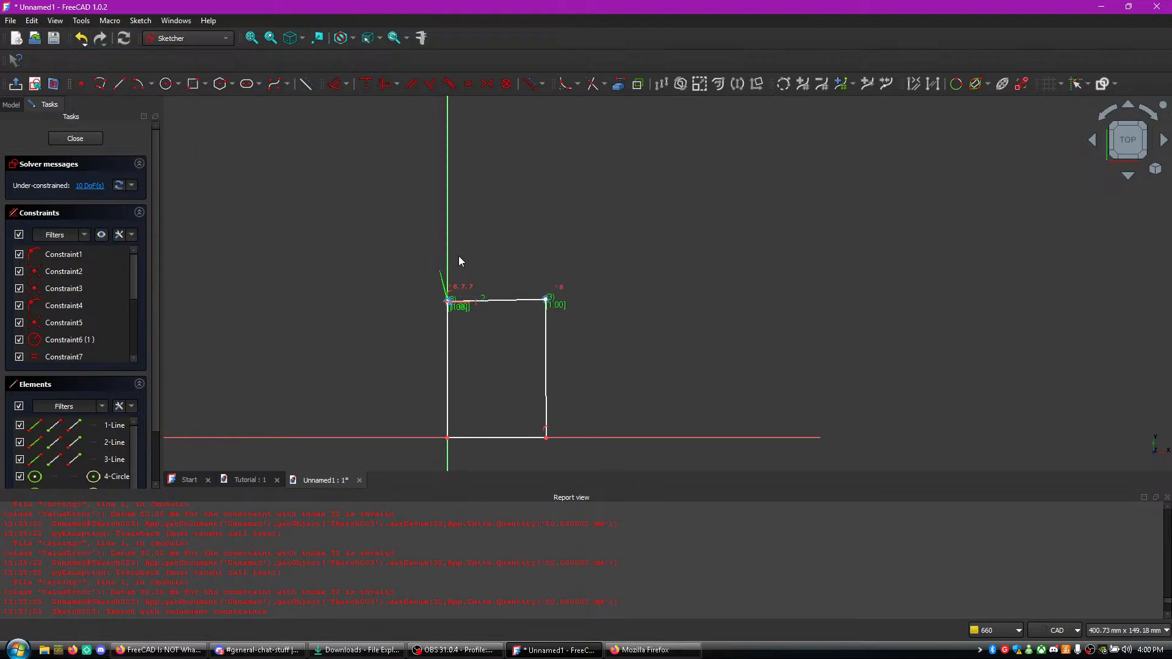
click(495, 302)
key(Delete)
- Move the upper endpoint of the left vertical line slightly higher along the vertical axis
scroll(481, 292, up, 5)
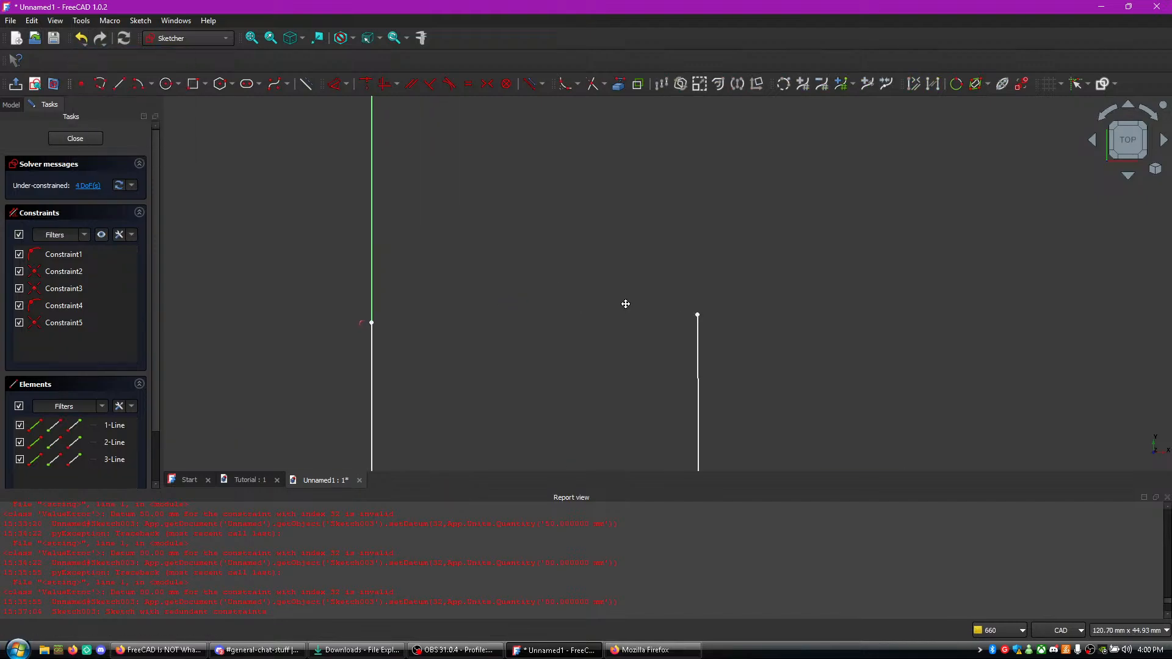
scroll(532, 255, up, 1)
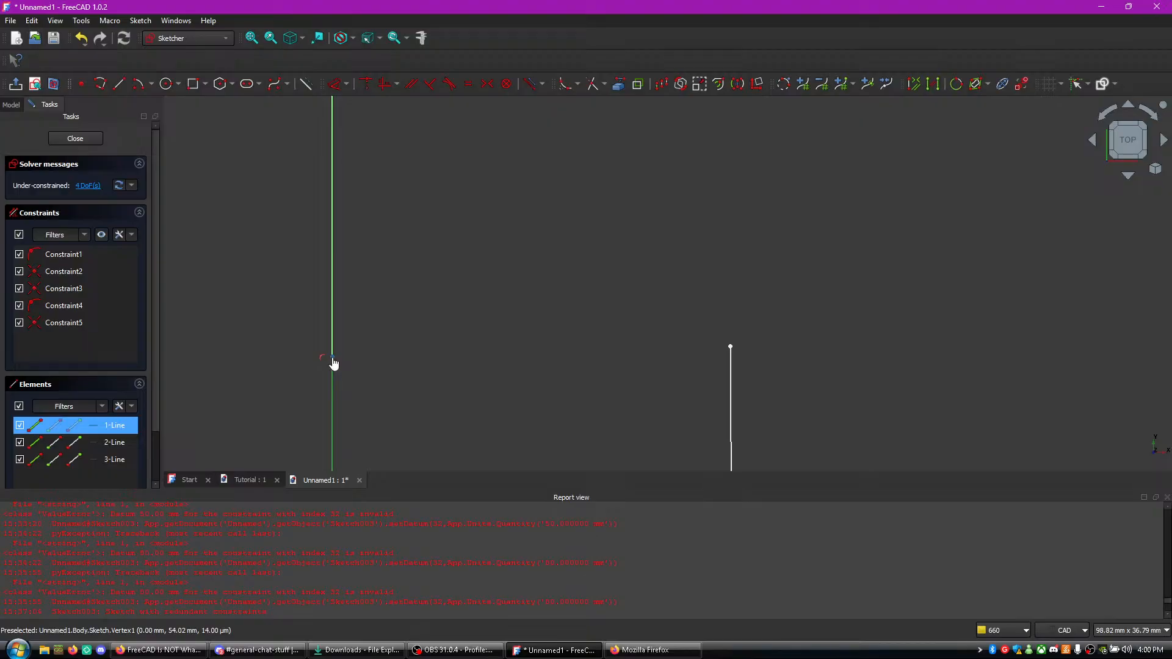
click(333, 333)
drag(355, 323, 362, 331)
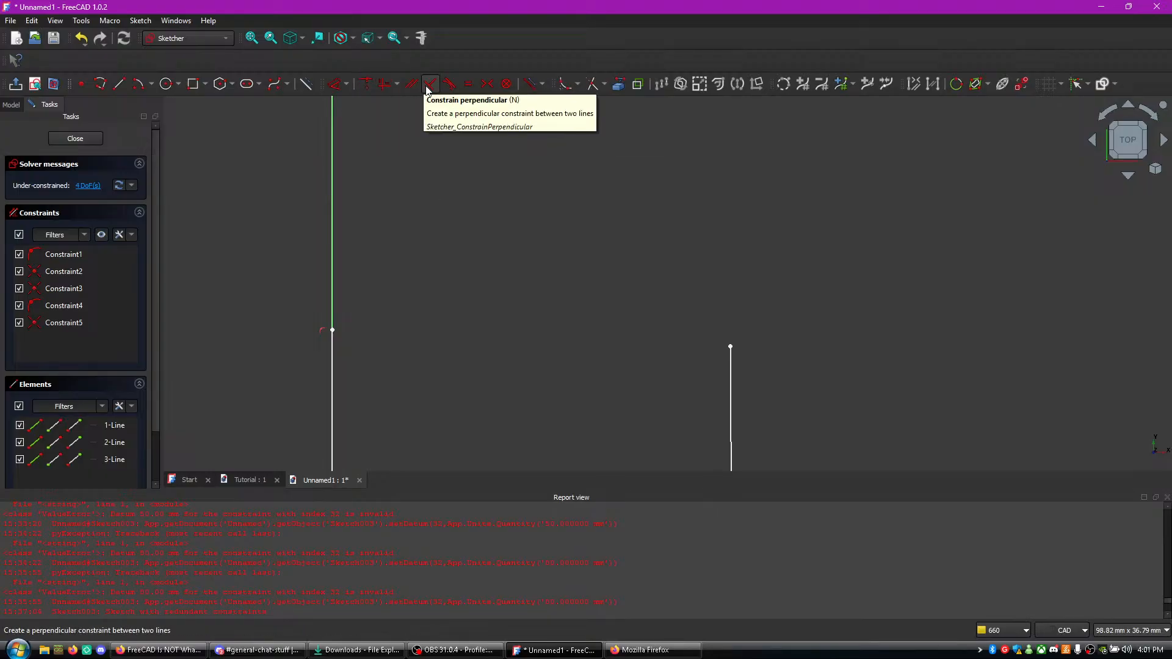
click(581, 85)
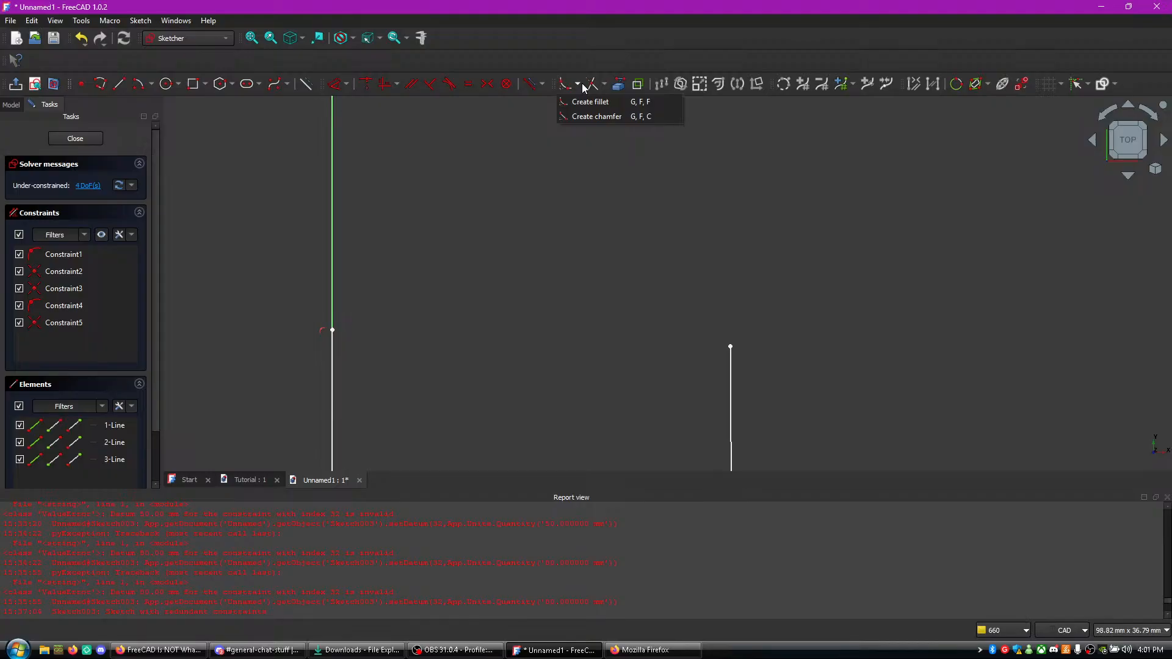
click(582, 85)
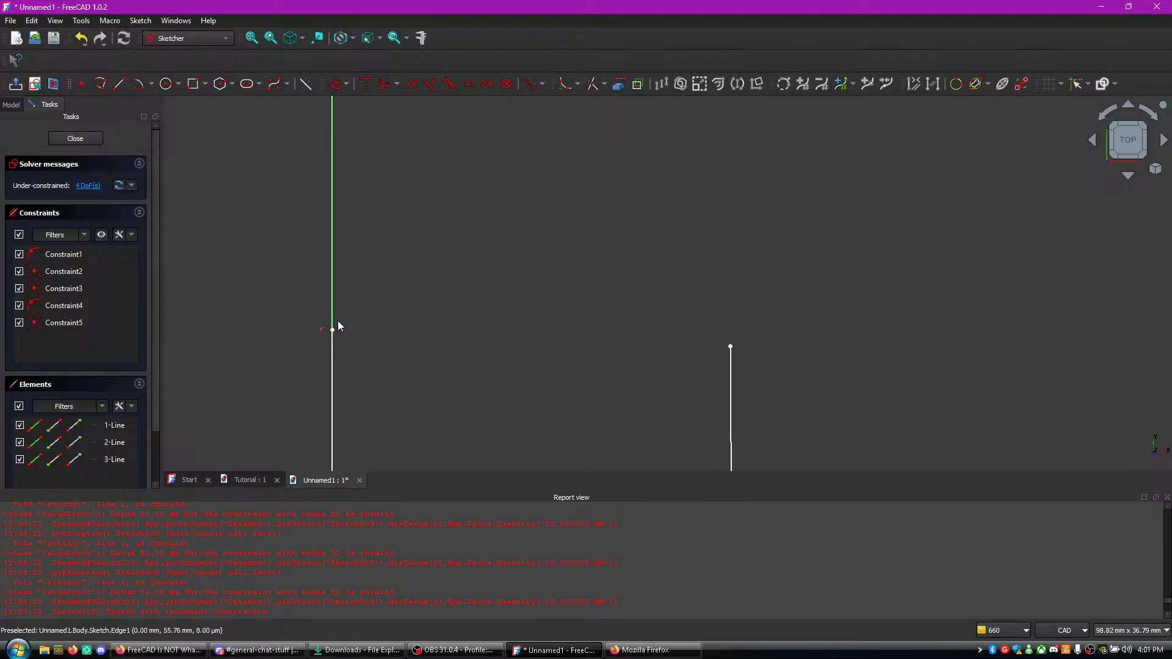
click(166, 84)
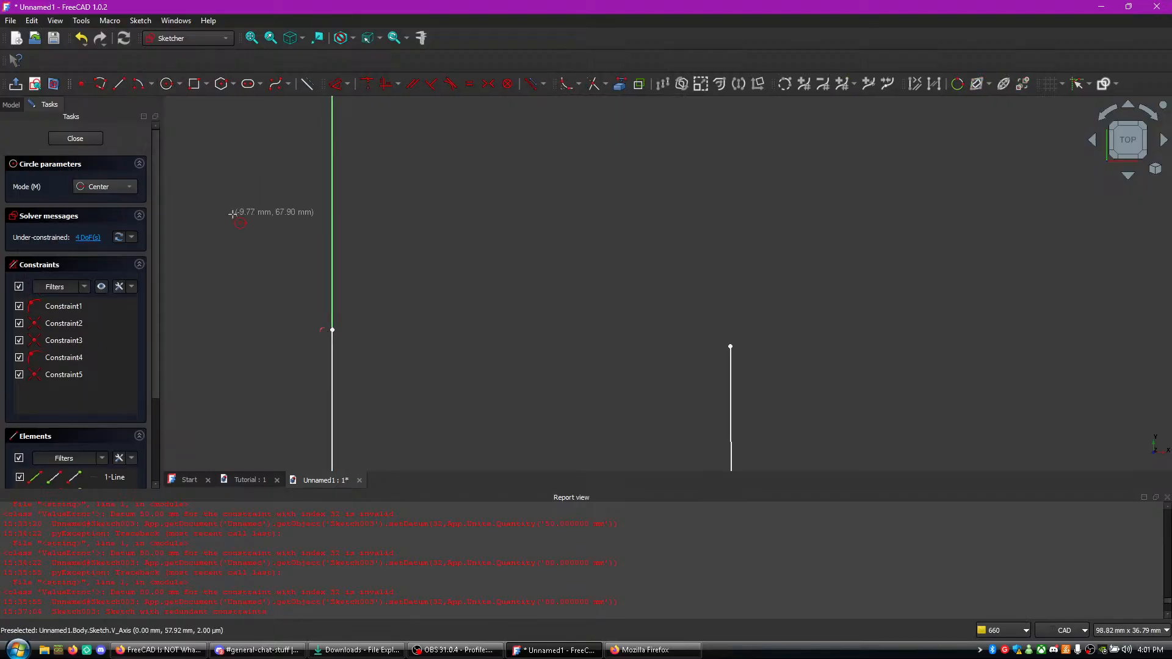
click(331, 331)
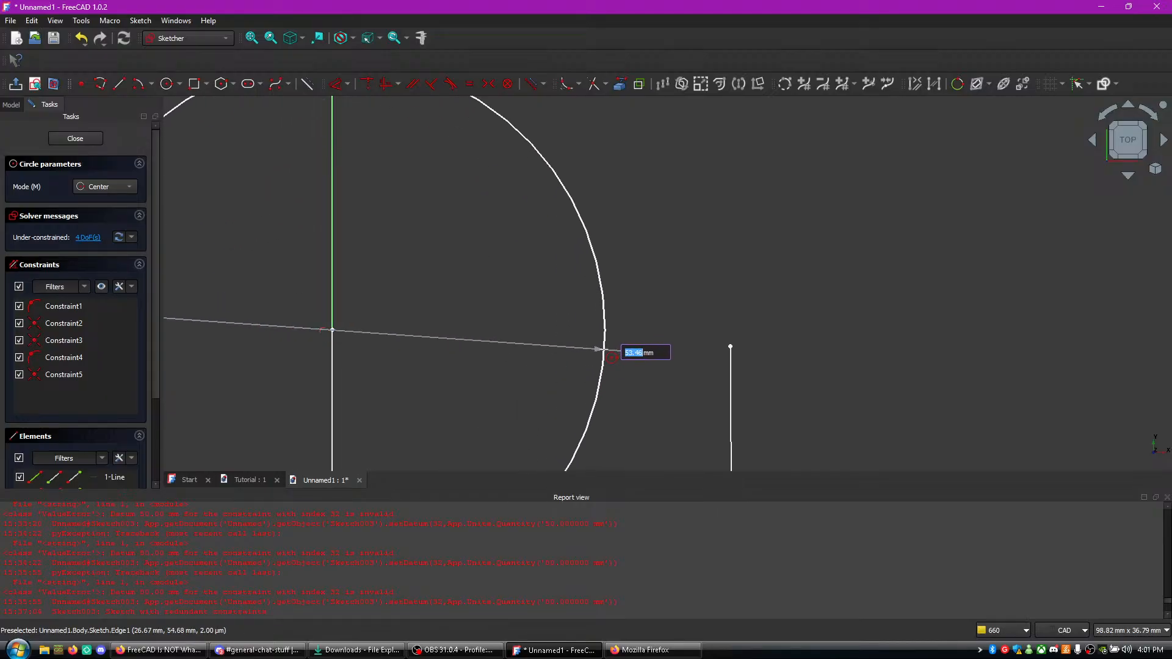
key(Escape)
click(514, 343)
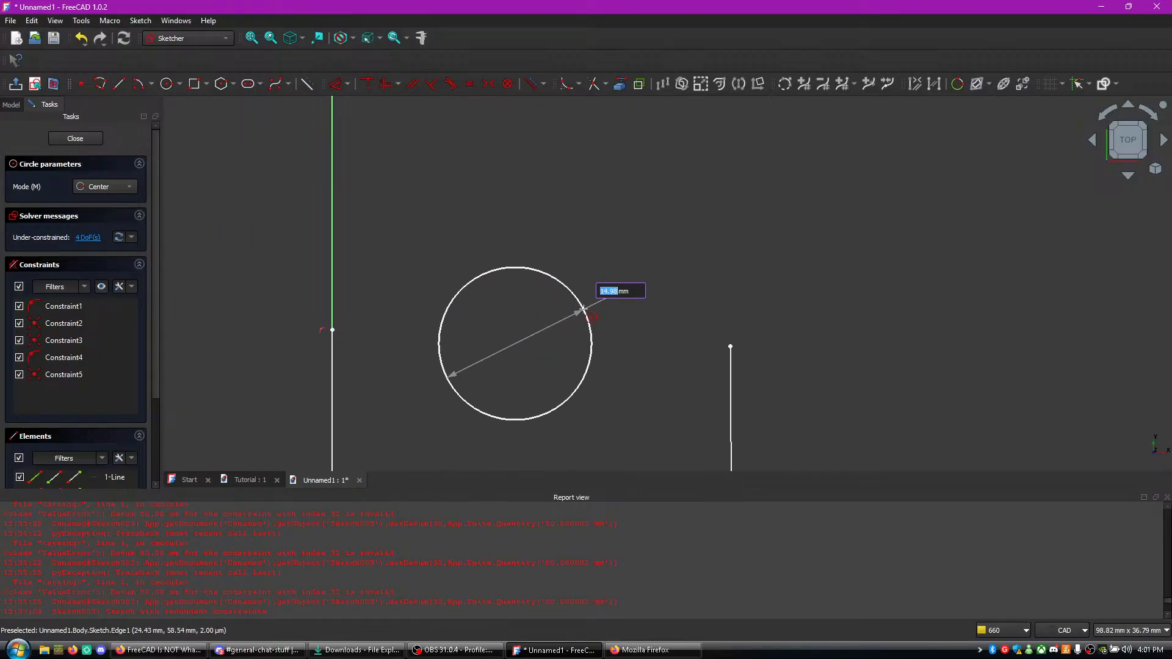
key(Escape)
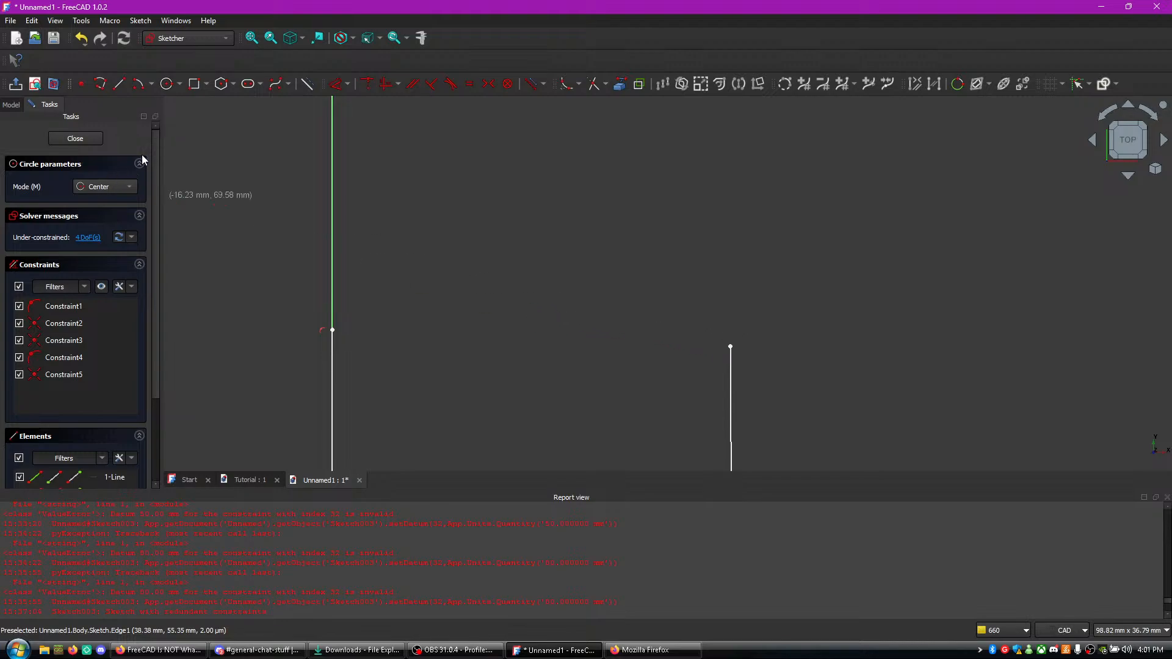
click(139, 89)
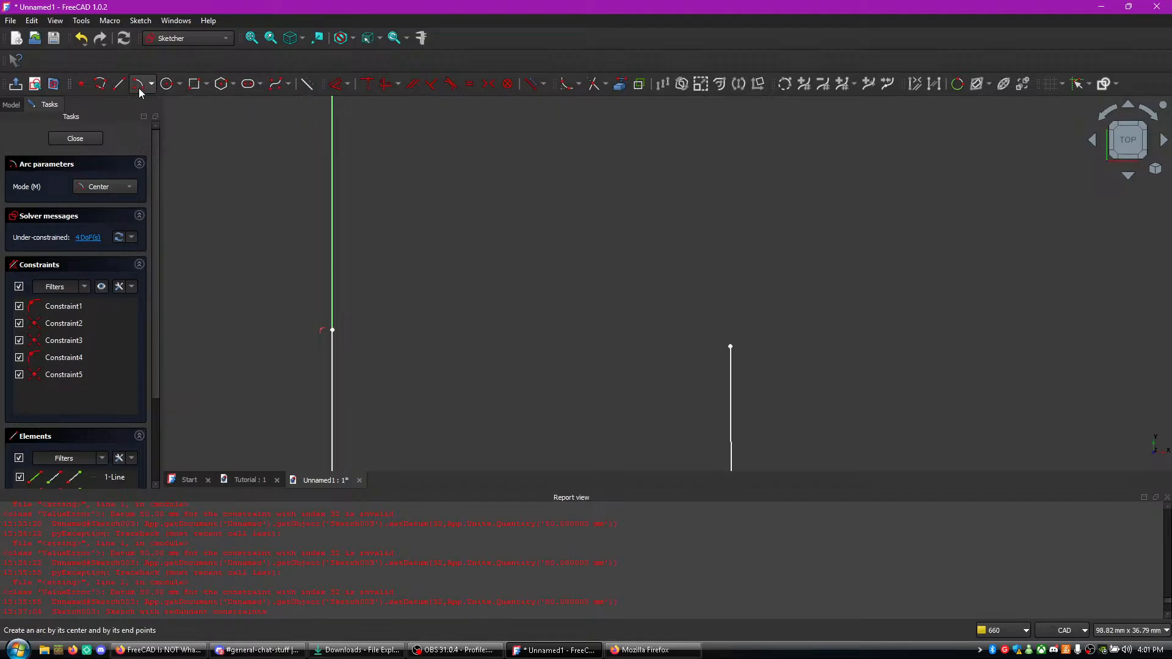
click(332, 330)
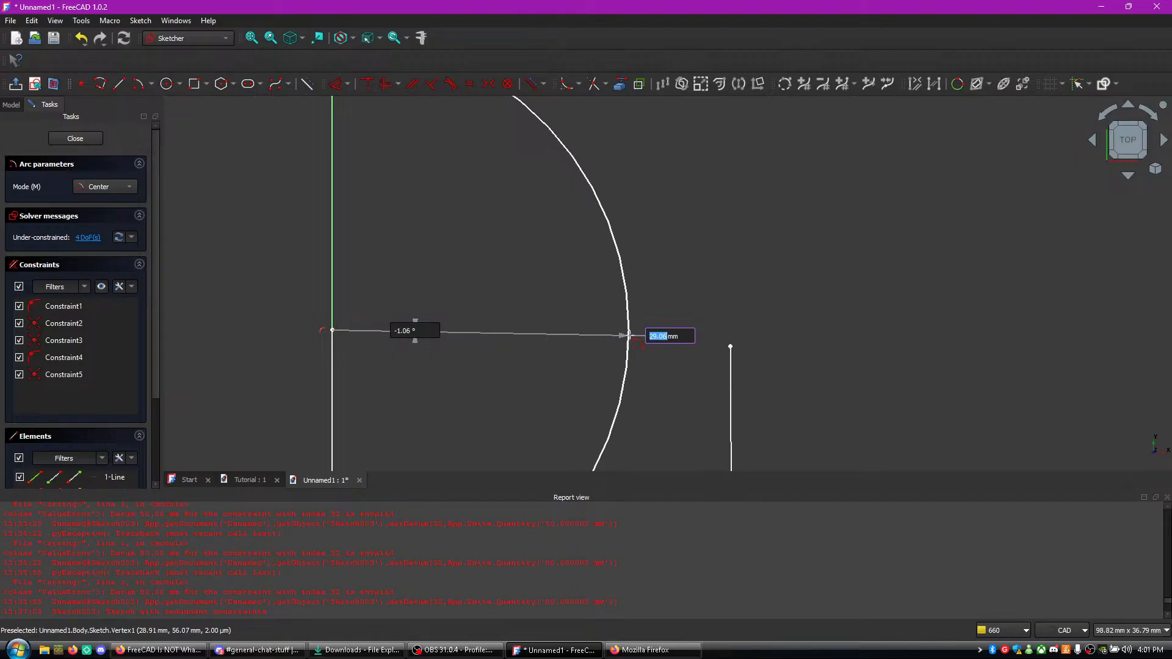
key(Escape)
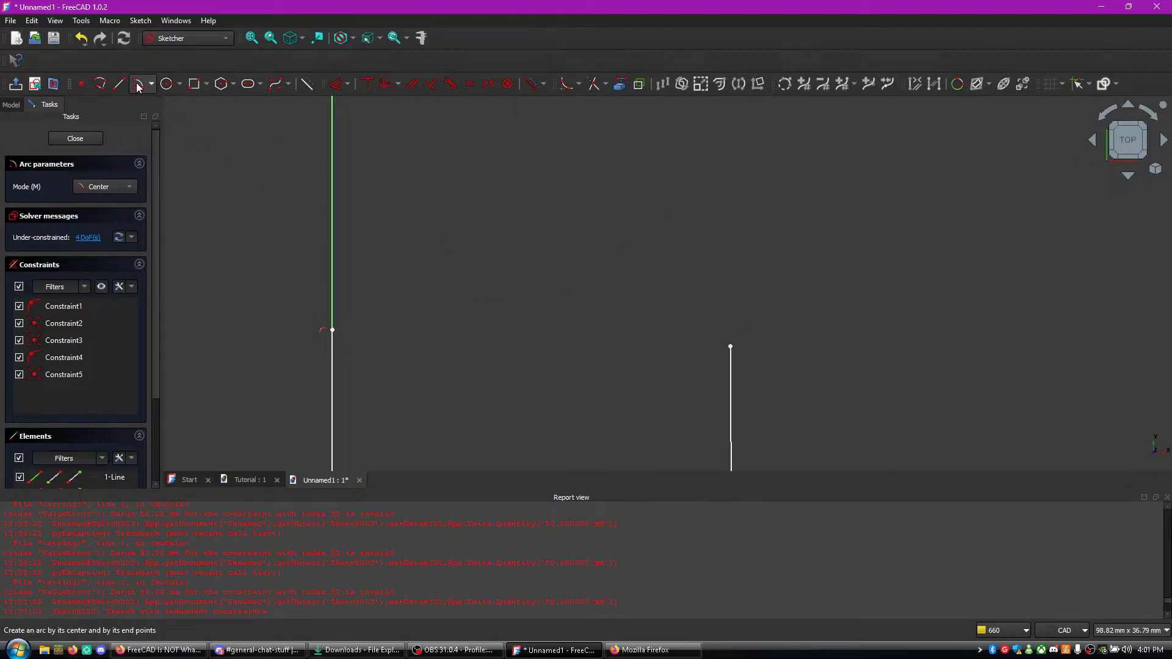
key(Escape)
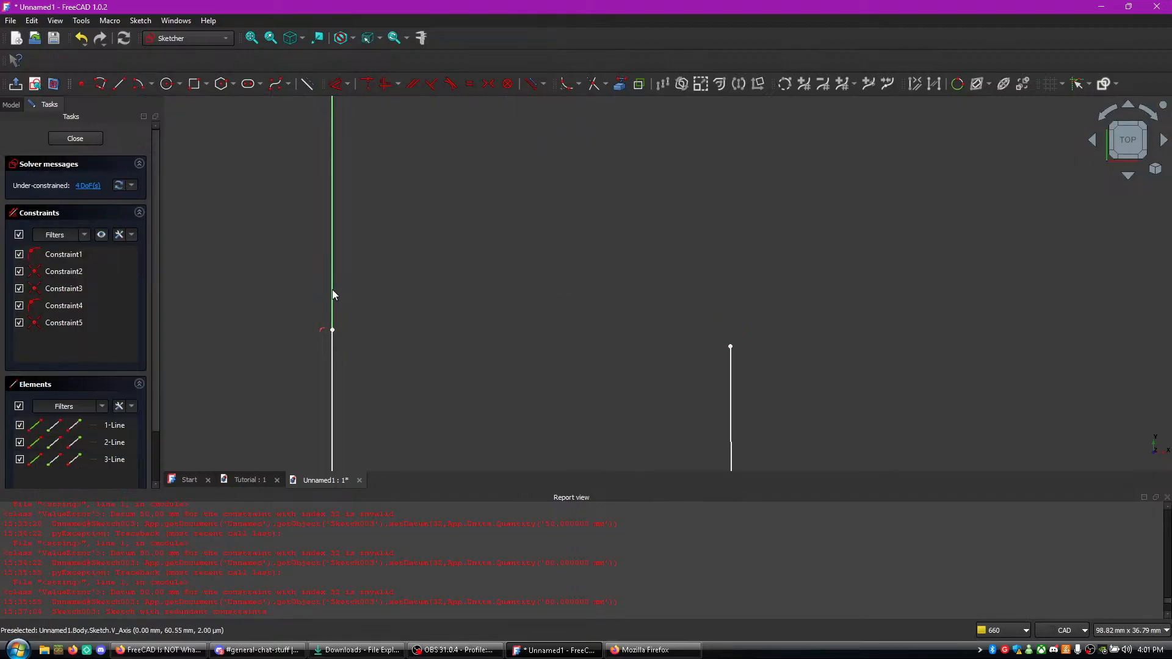
click(140, 84)
click(535, 347)
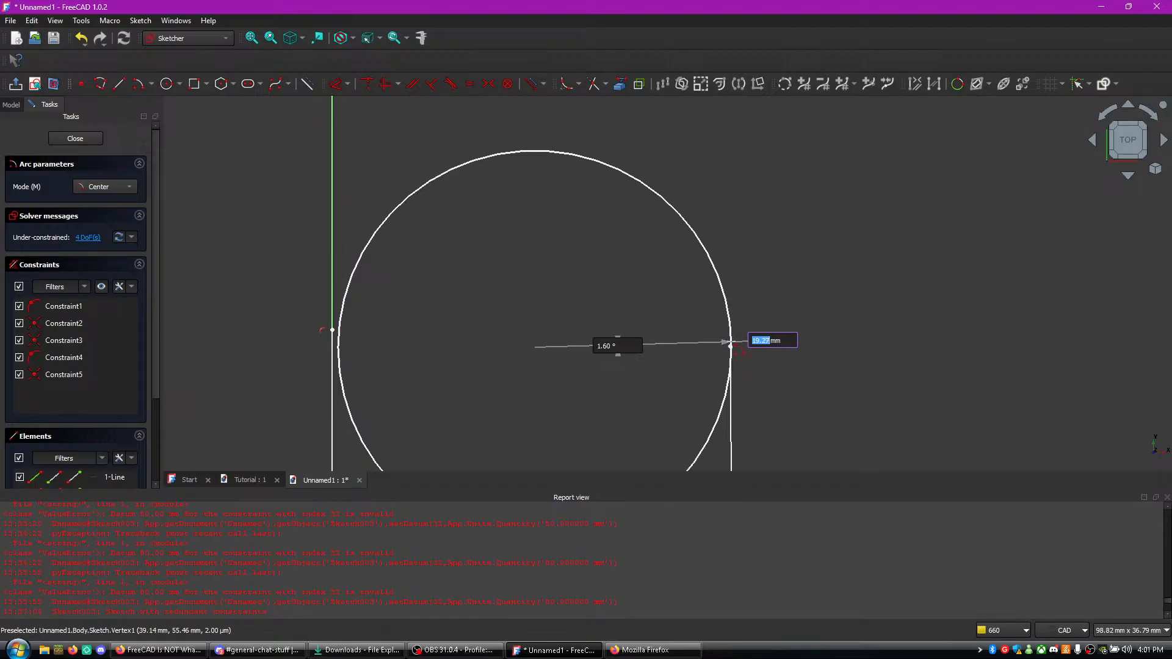
key(Escape)
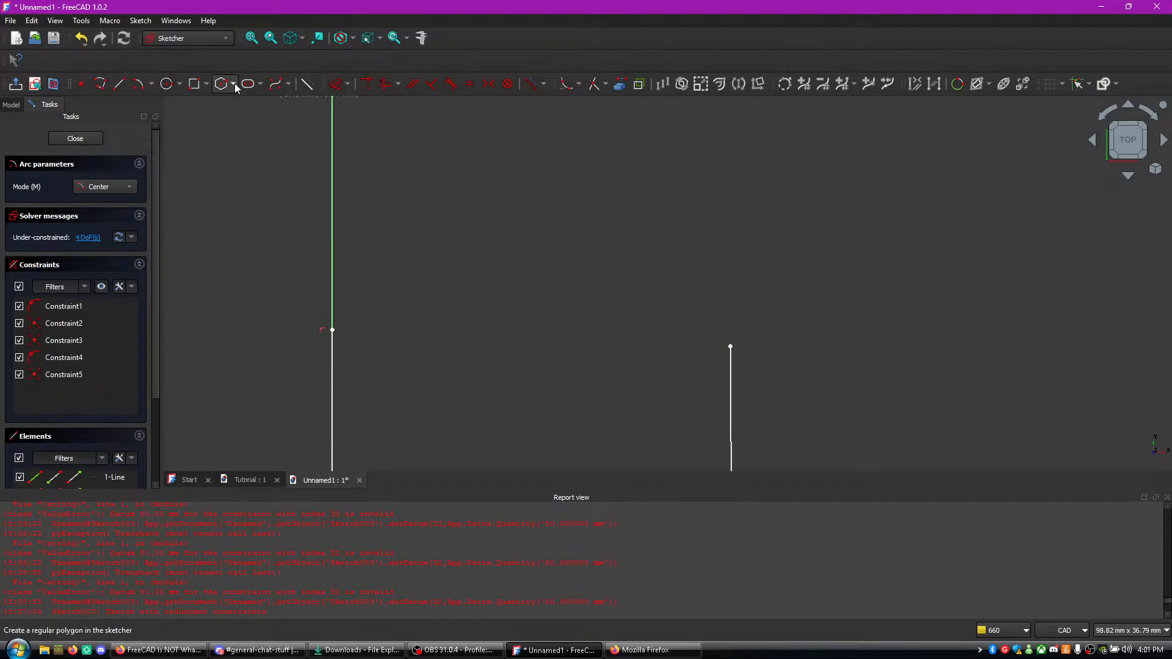
- Sketch a B-spline through three control points ending at the left line's upper endpoint, and pull its free points toward the right line
click(276, 84)
click(512, 333)
click(662, 334)
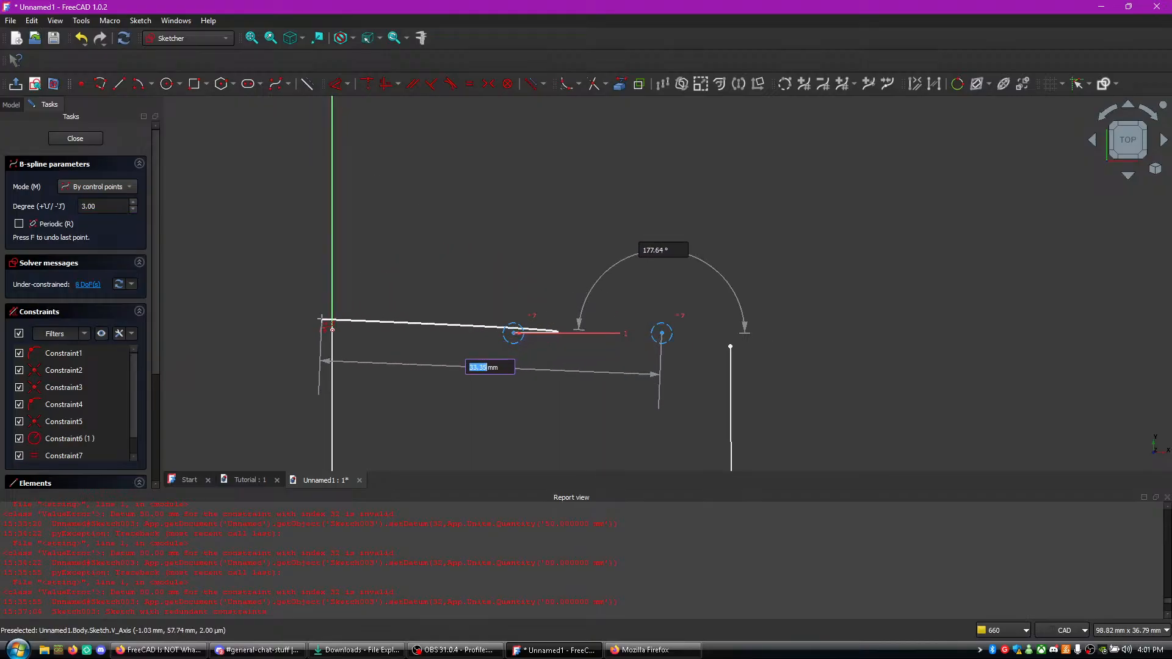
click(333, 329)
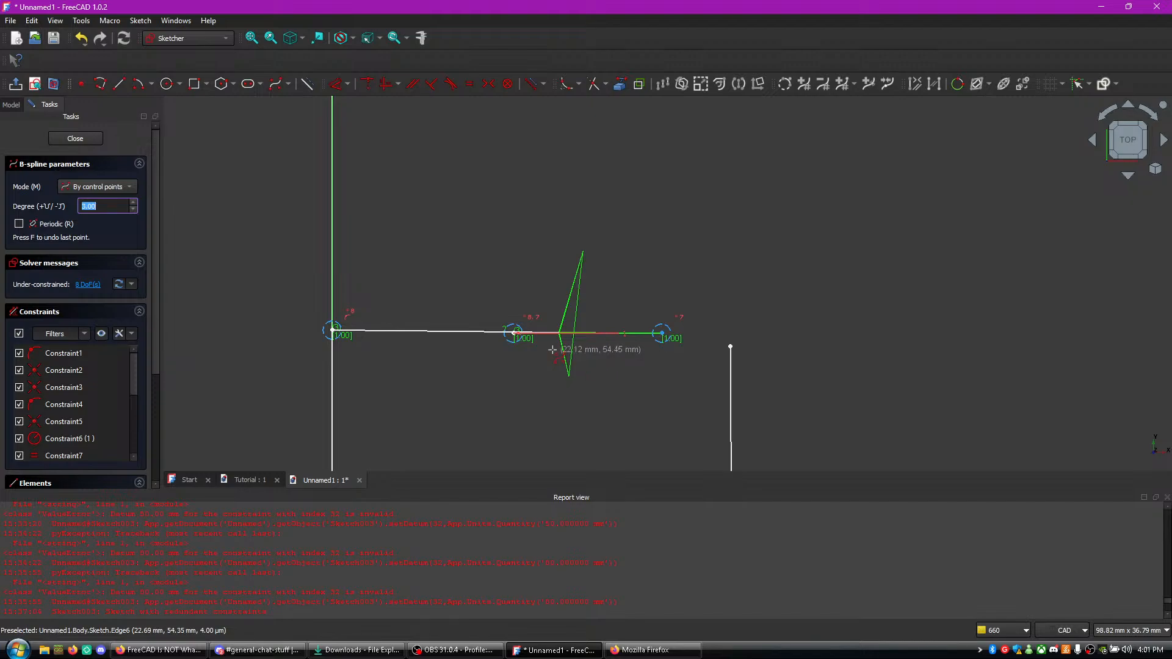
key(Escape)
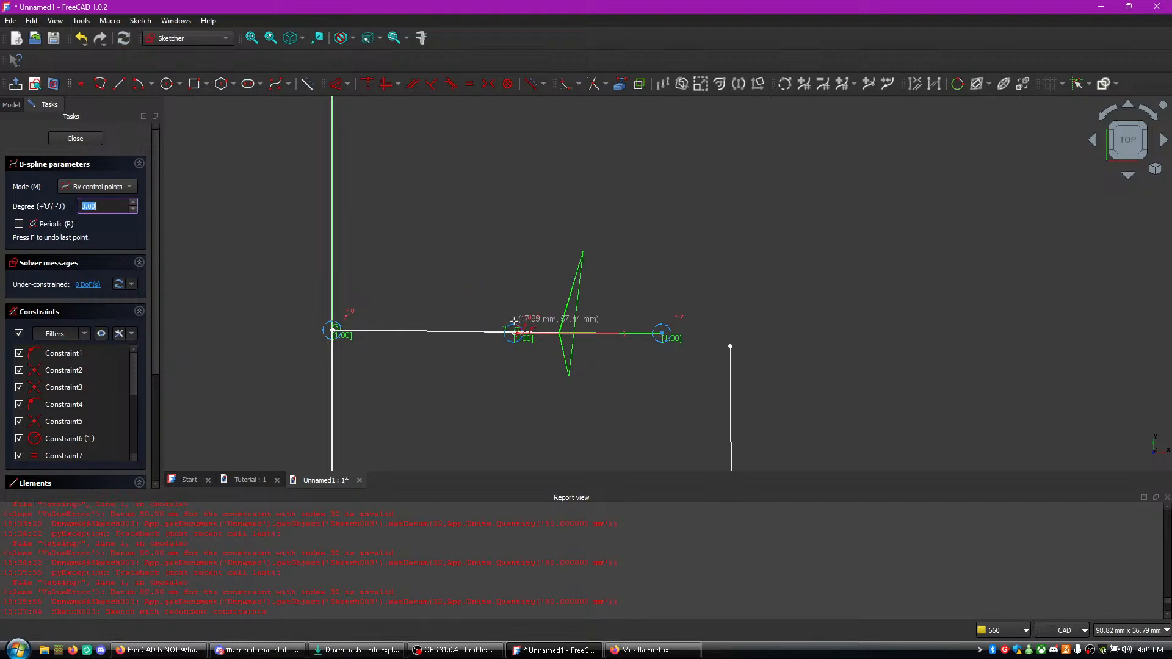
drag(523, 333, 730, 347)
drag(487, 337, 501, 304)
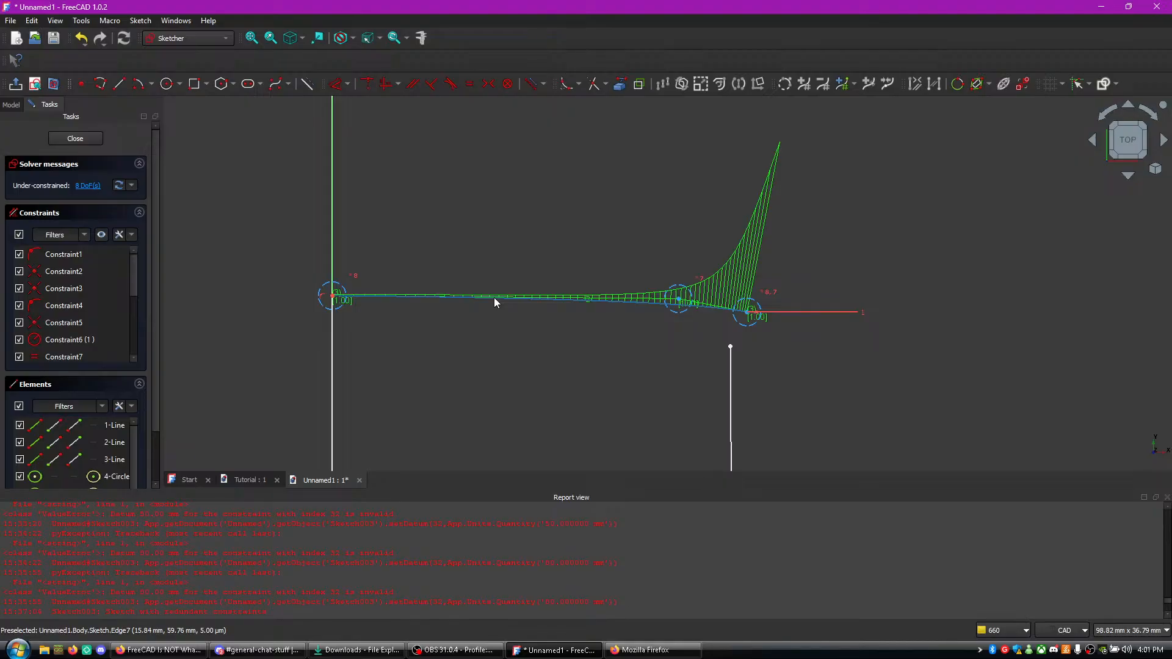
- Undo the three-point B-spline and the move of the left line's upper endpoint
key(ctrl+z)
key(ctrl+z)
key(ctrl+z)
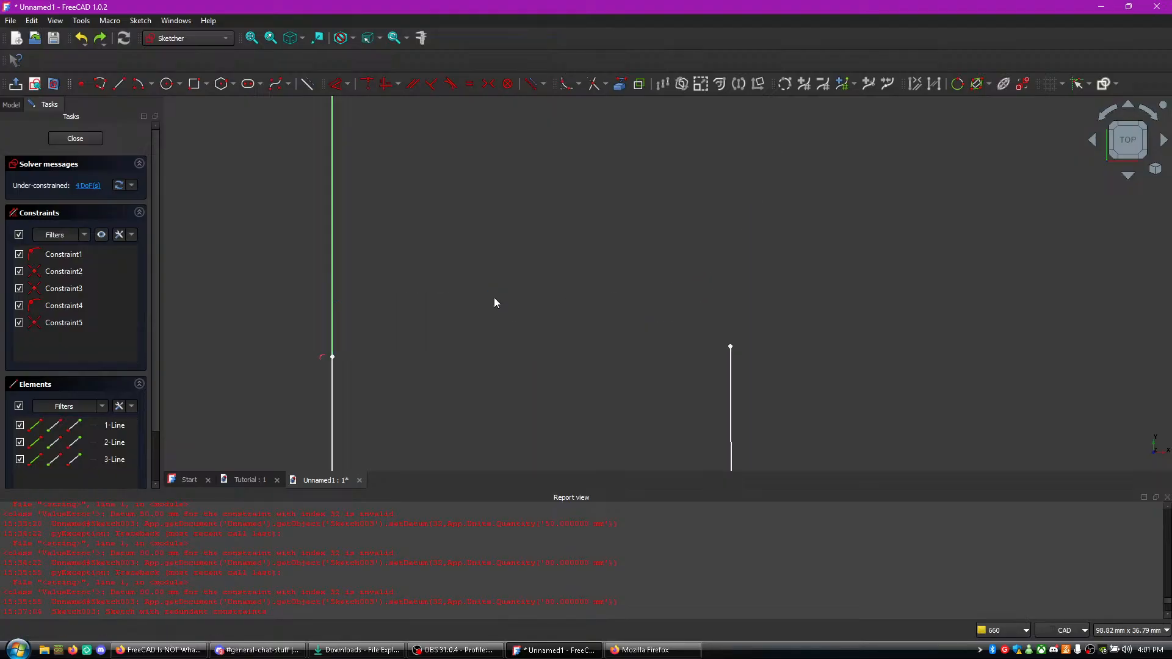
- Sketch an open B-spline of degree 3 with six control points in the gap between the two vertical lines' upper ends
click(138, 89)
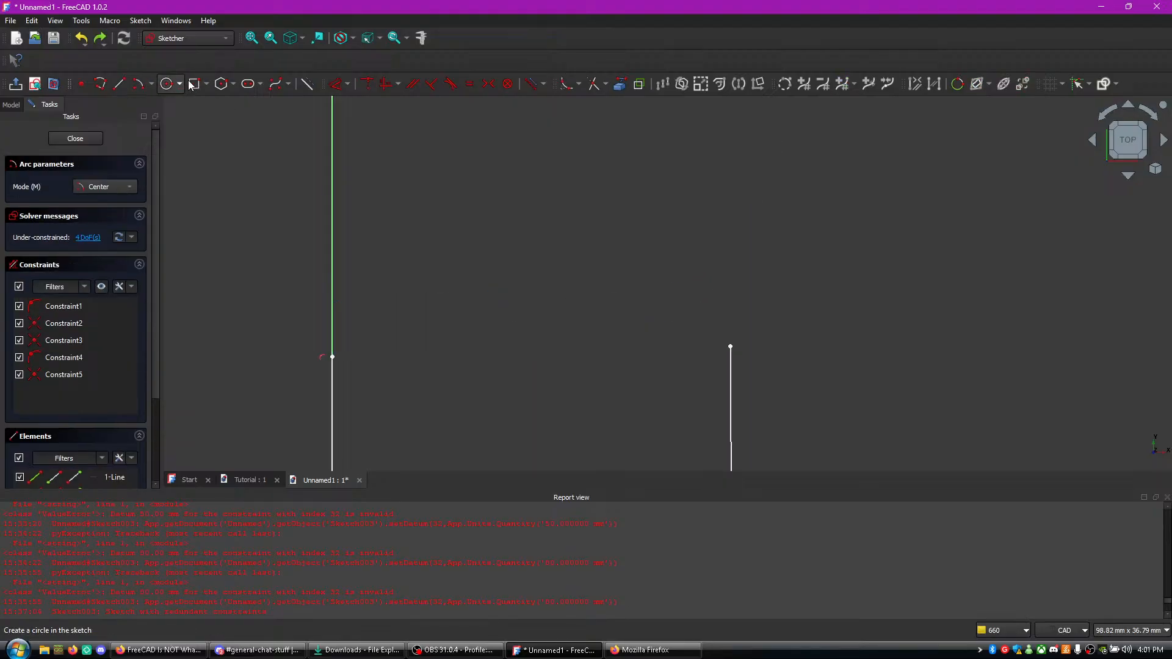
click(276, 84)
click(397, 349)
click(466, 342)
click(544, 341)
click(617, 348)
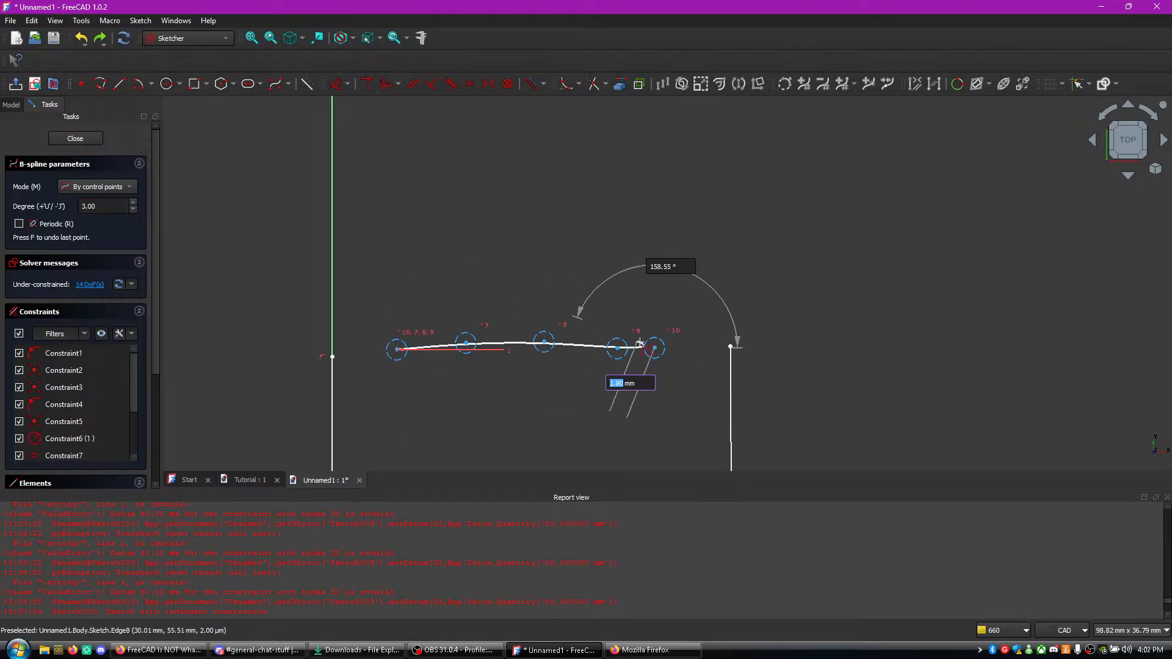
click(686, 354)
right_click(687, 354)
right_click(687, 354)
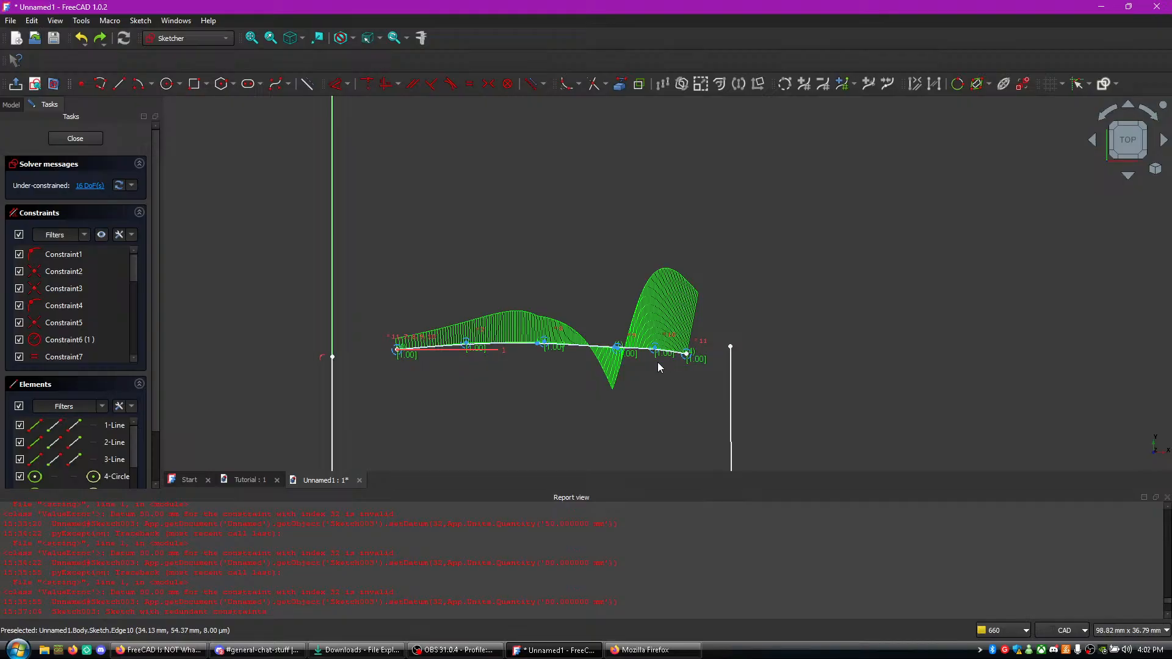
- Move the B-spline's ends onto the upper endpoints of both vertical lines and raise its inner control points into an arch
drag(466, 349, 475, 301)
drag(540, 342, 664, 337)
drag(398, 353, 332, 357)
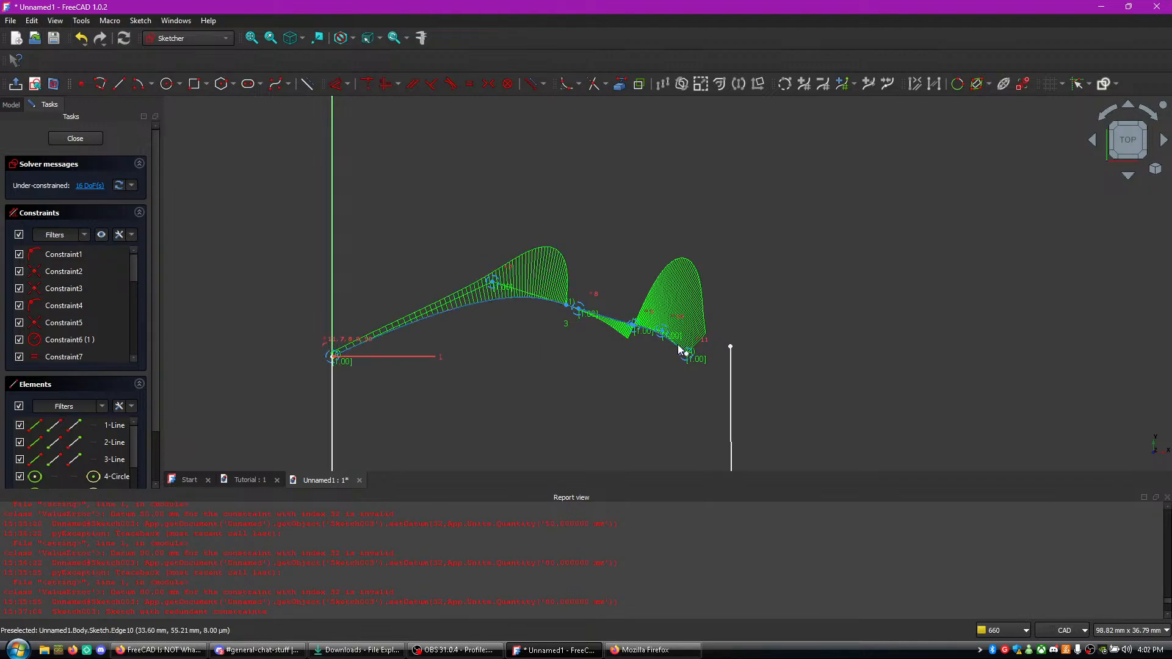
drag(688, 357, 731, 347)
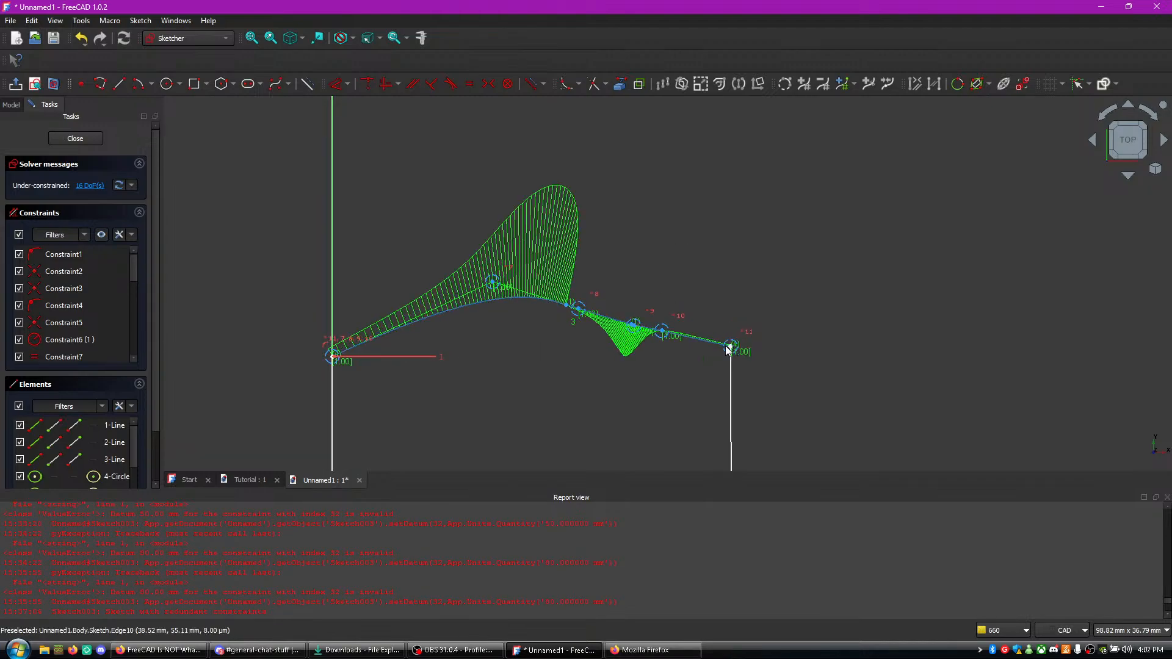
drag(665, 330, 528, 271)
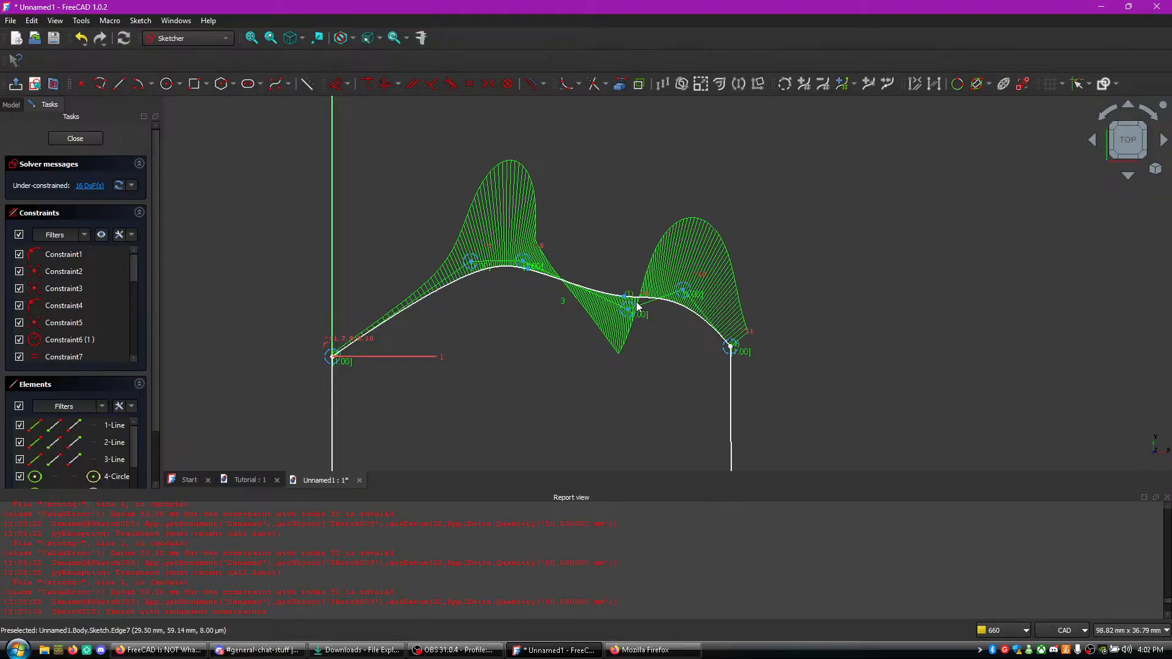
drag(631, 300, 633, 263)
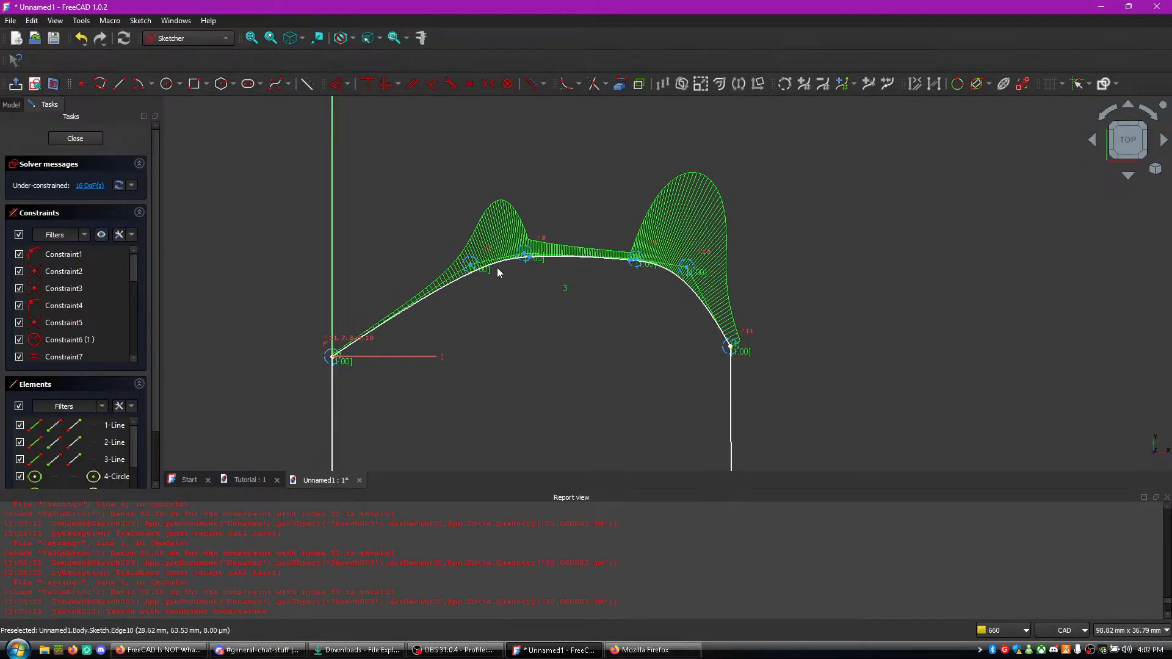
- Move the B-spline's leftmost inner control point outward toward the left line and shift its two middle control points toward the right line
drag(472, 266, 375, 253)
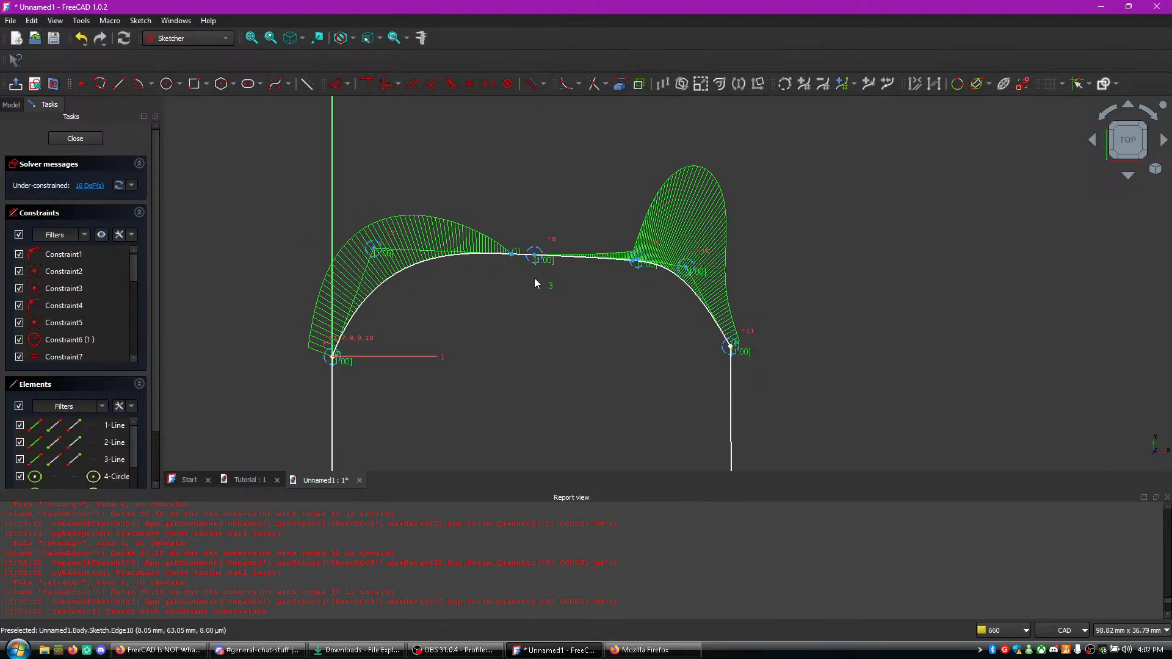
drag(535, 256, 541, 253)
mouse_move(633, 263)
mouse_down()
mouse_move(659, 265)
mouse_move(649, 267)
mouse_up()
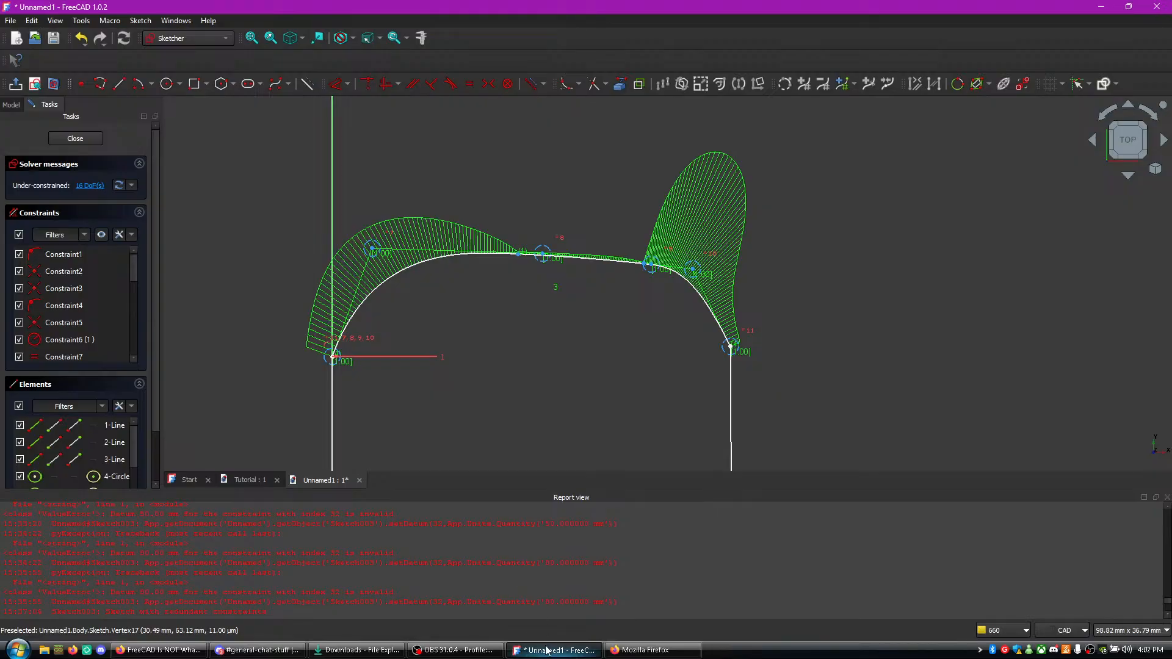
click(648, 651)
click(647, 651)
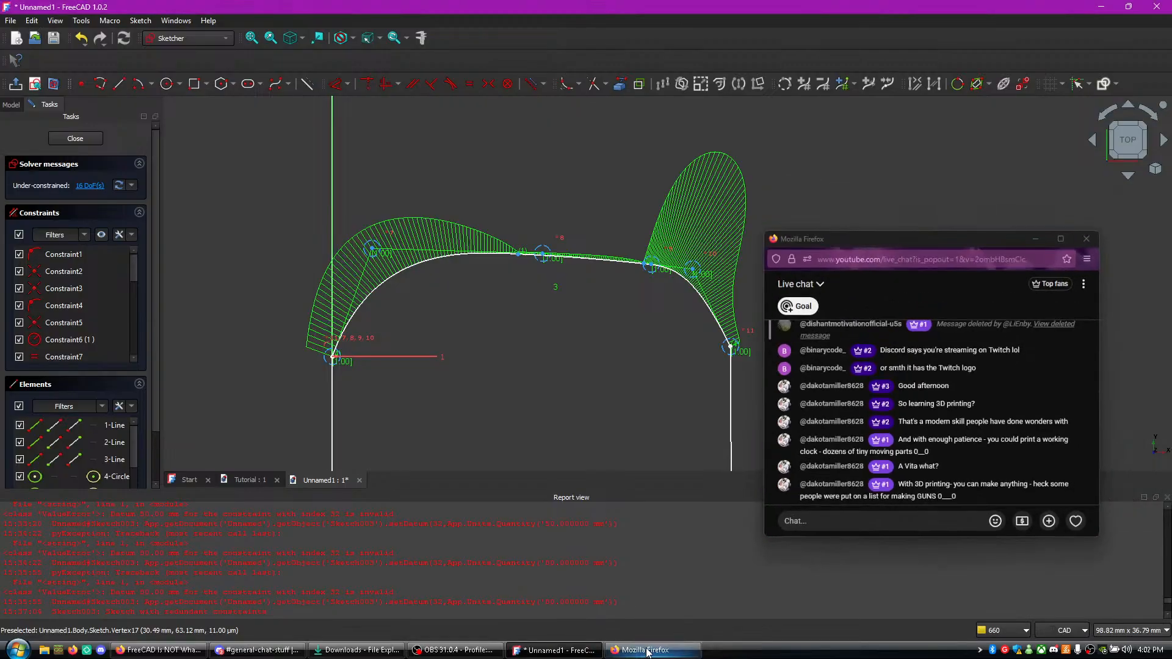
- Undo the six-point B-spline and its edits, and delete the older flat B-spline joining the two vertical lines' upper endpoints
key(ctrl+z)
key(ctrl+z)
key(ctrl+z)
key(ctrl+z)
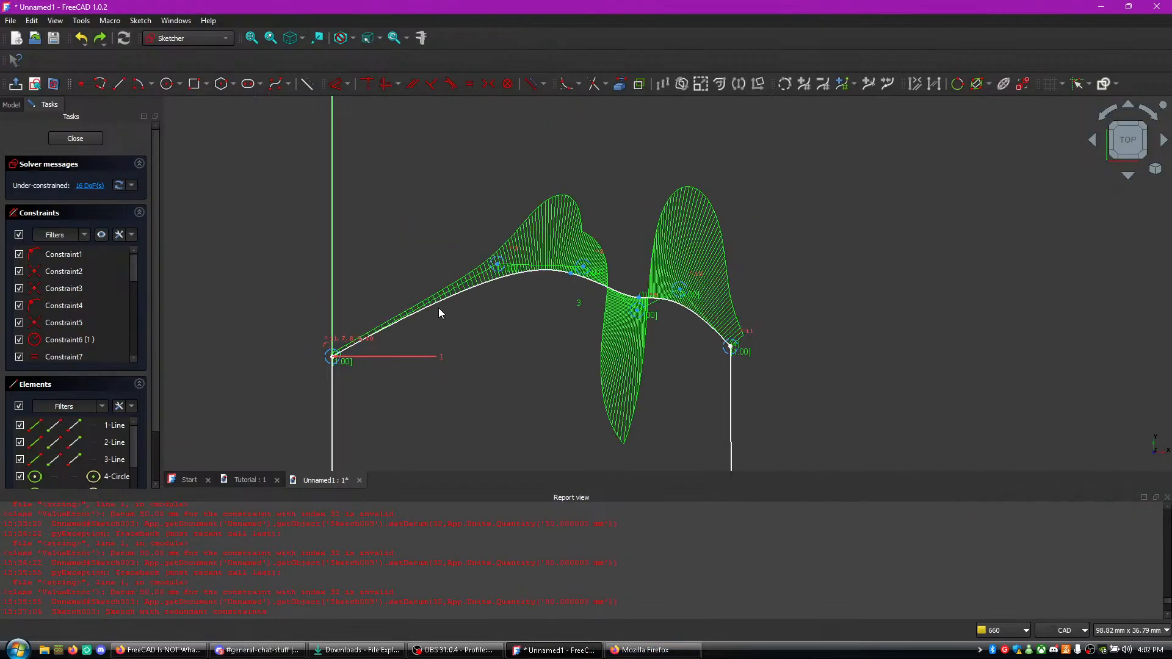
key(ctrl+z)
key(ctrl+z)
key(ctrl+z)
key(ctrl+z)
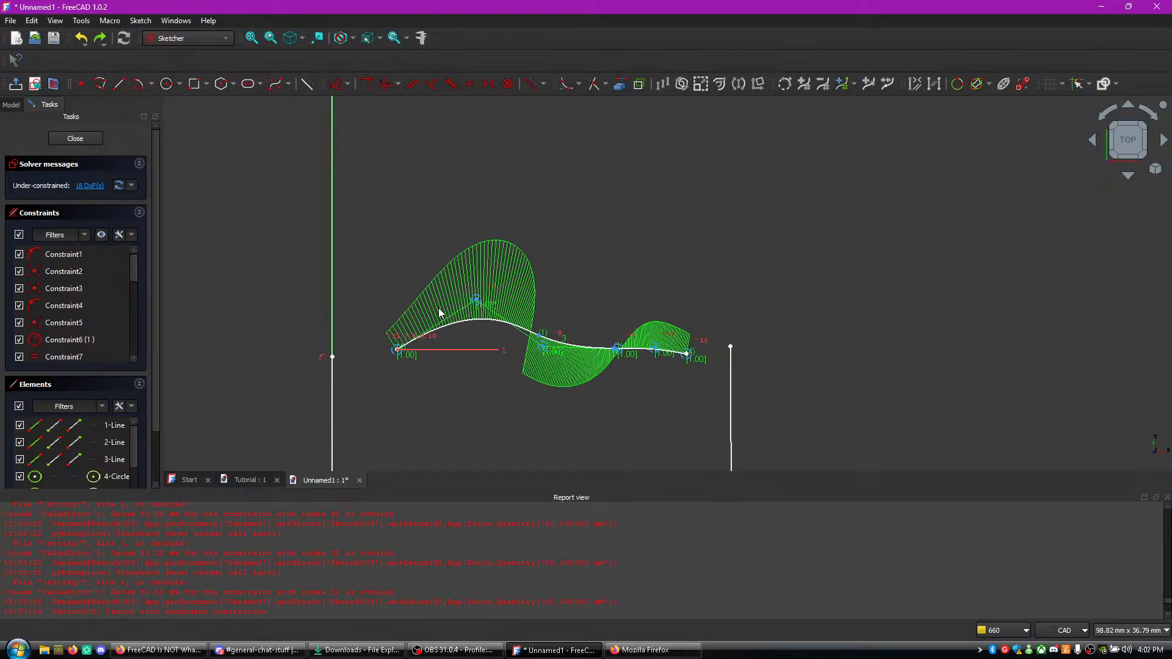
key(ctrl+z)
key(ctrl+z)
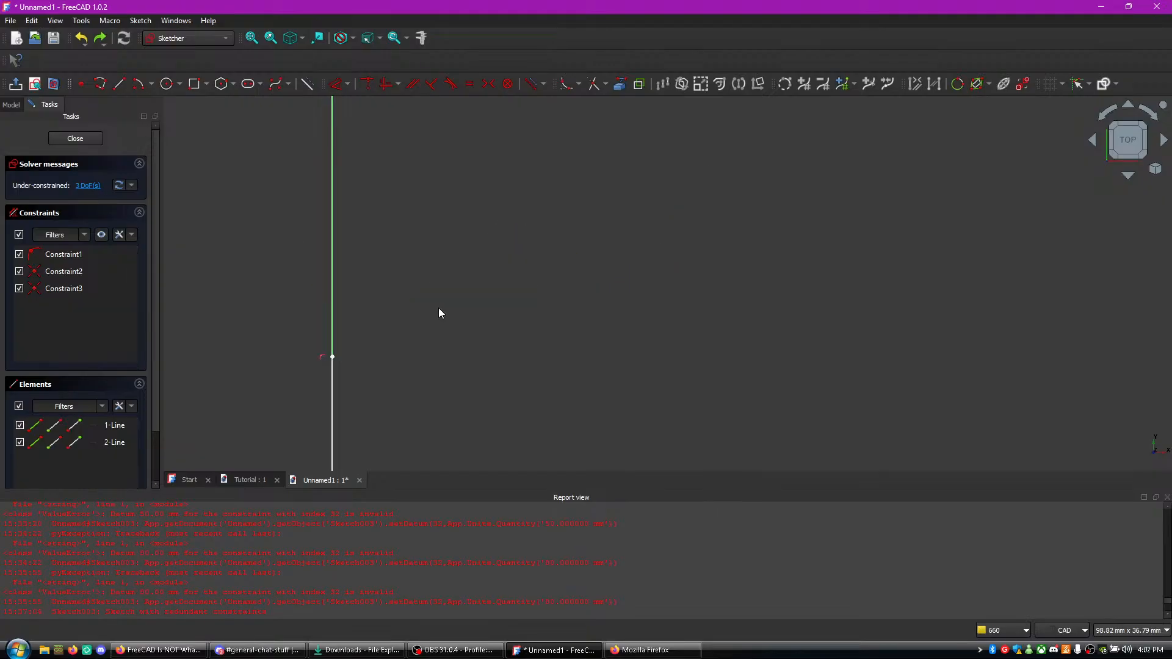
click(99, 40)
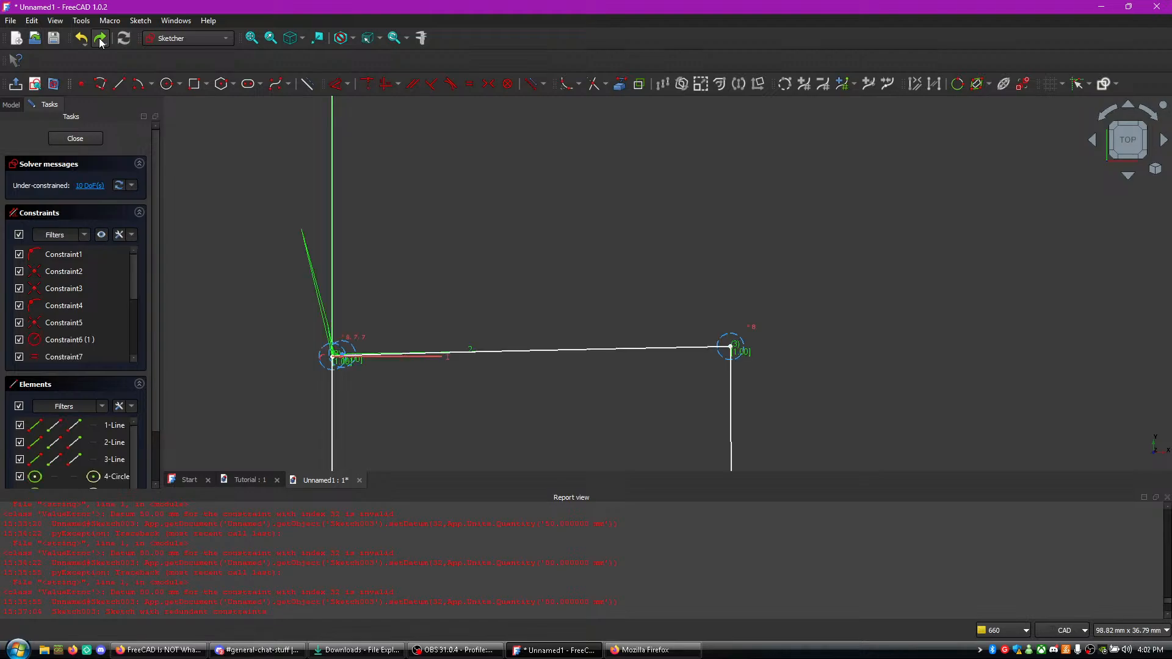
click(558, 352)
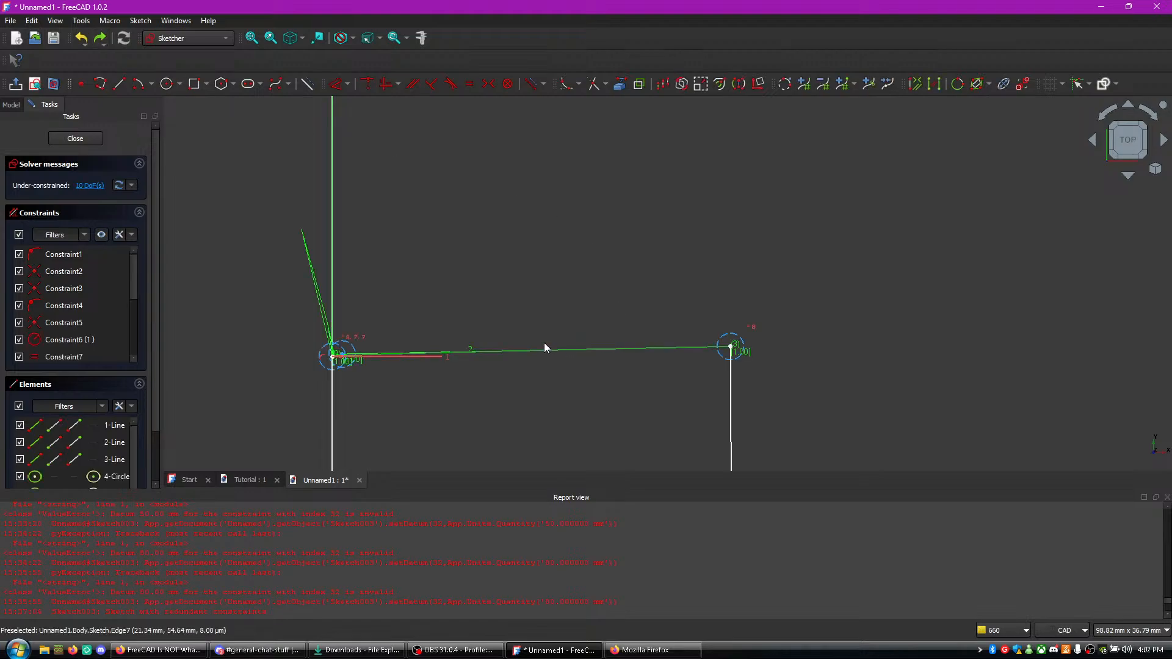
key(Delete)
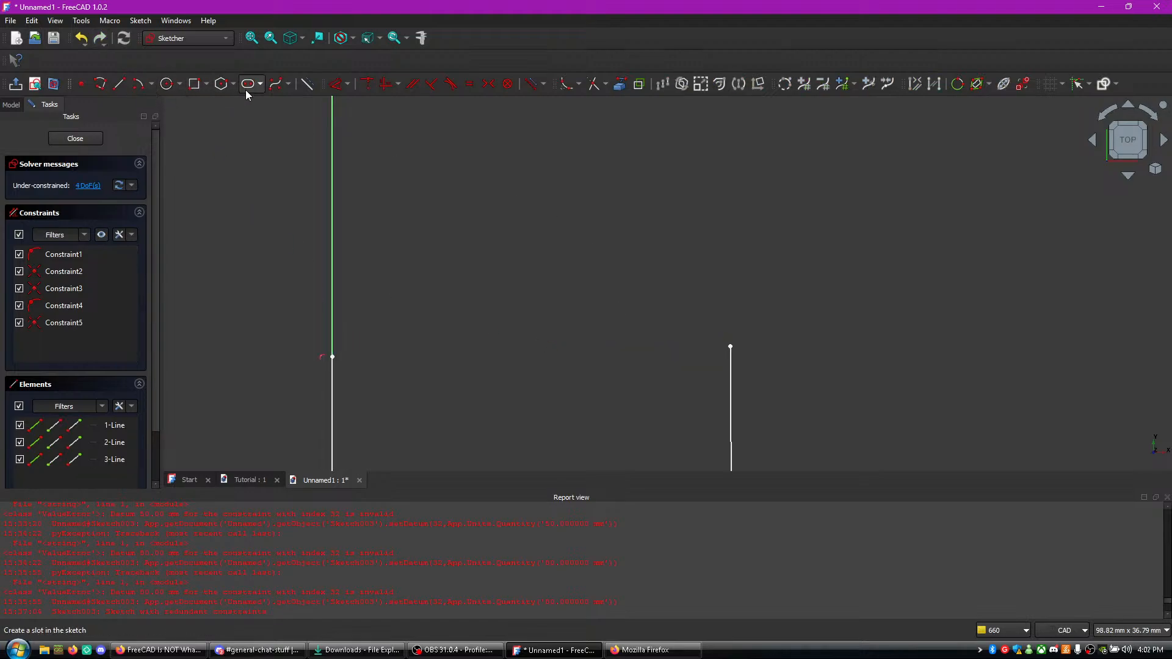
- Sketch an open three-control-point B-spline between the vertical lines' upper endpoints and raise its middle control point to about (19, 68) mm
click(276, 84)
click(332, 357)
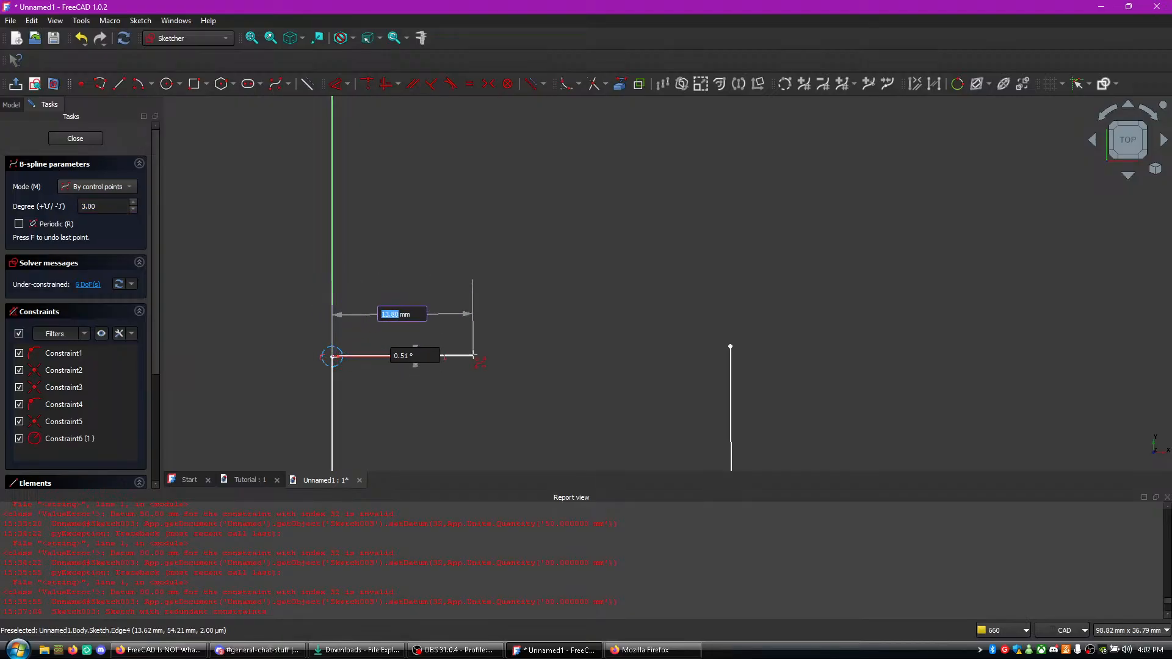
click(510, 357)
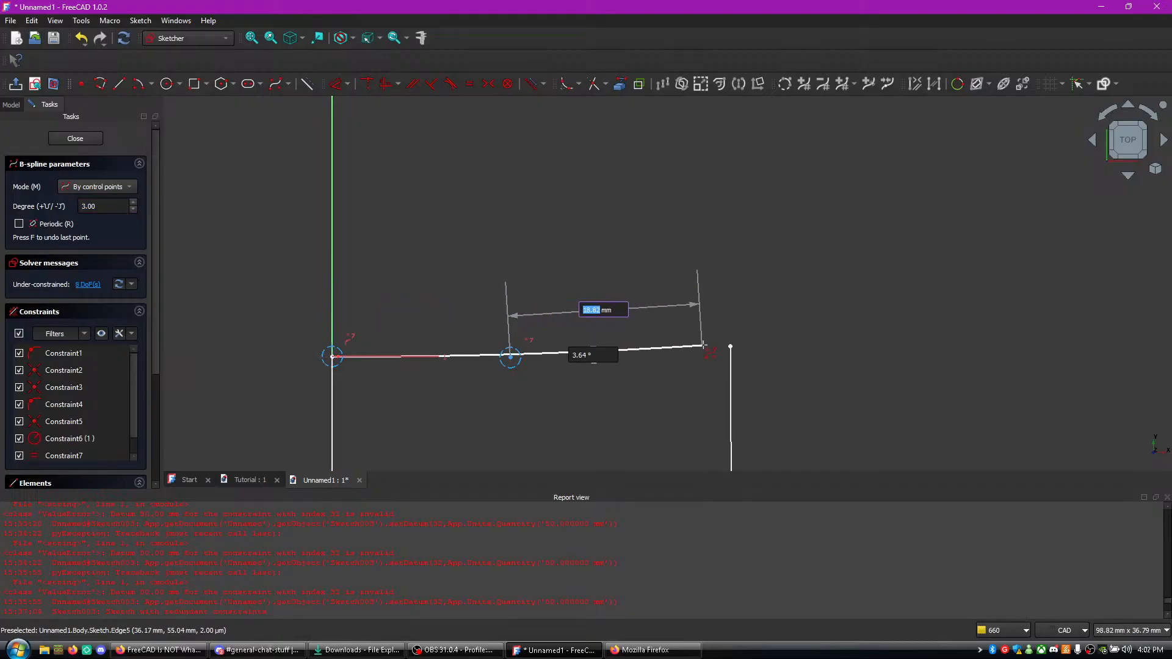
click(730, 347)
right_click(728, 348)
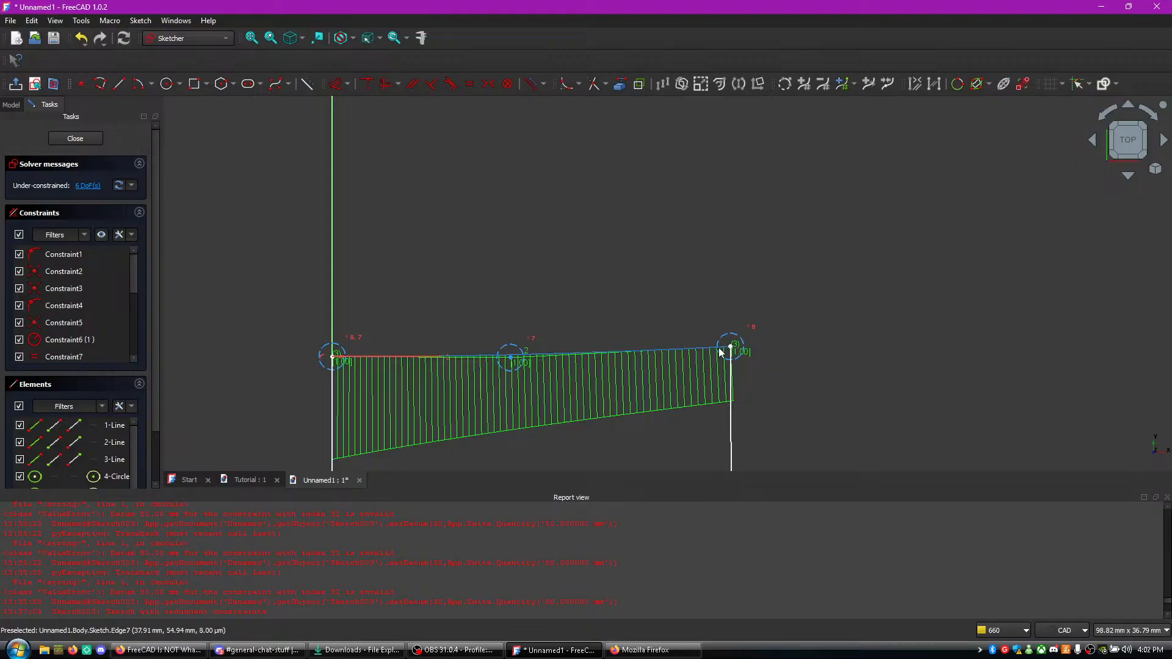
drag(512, 361, 529, 225)
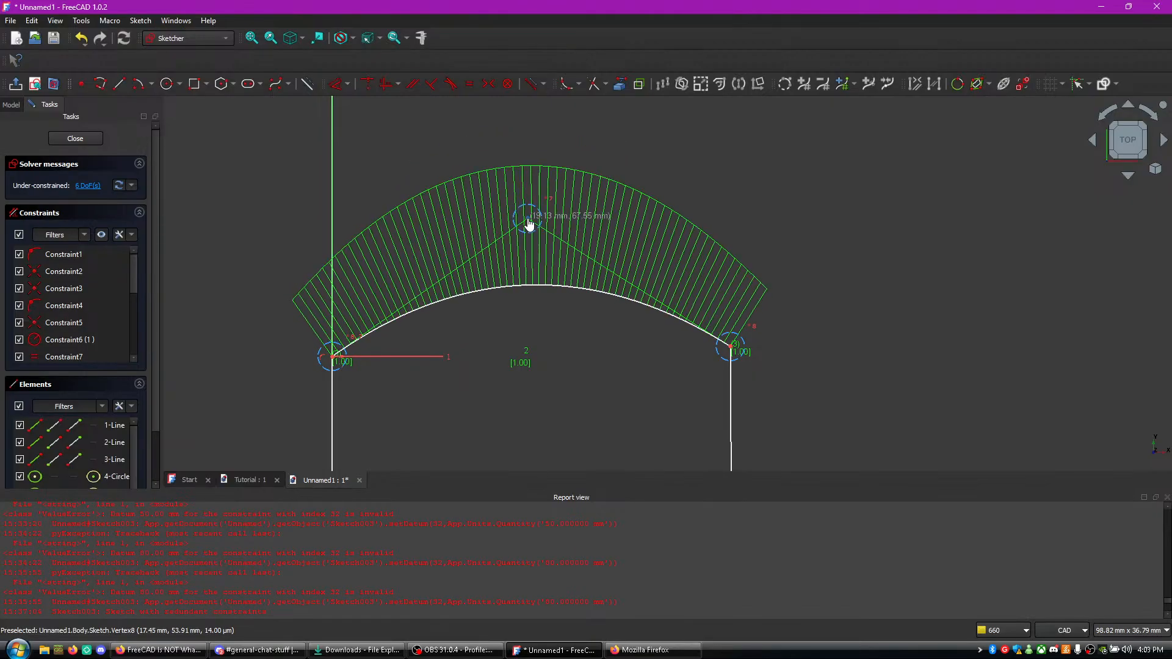
- Try to constrain both side lines of the profile to vertical together
click(335, 373)
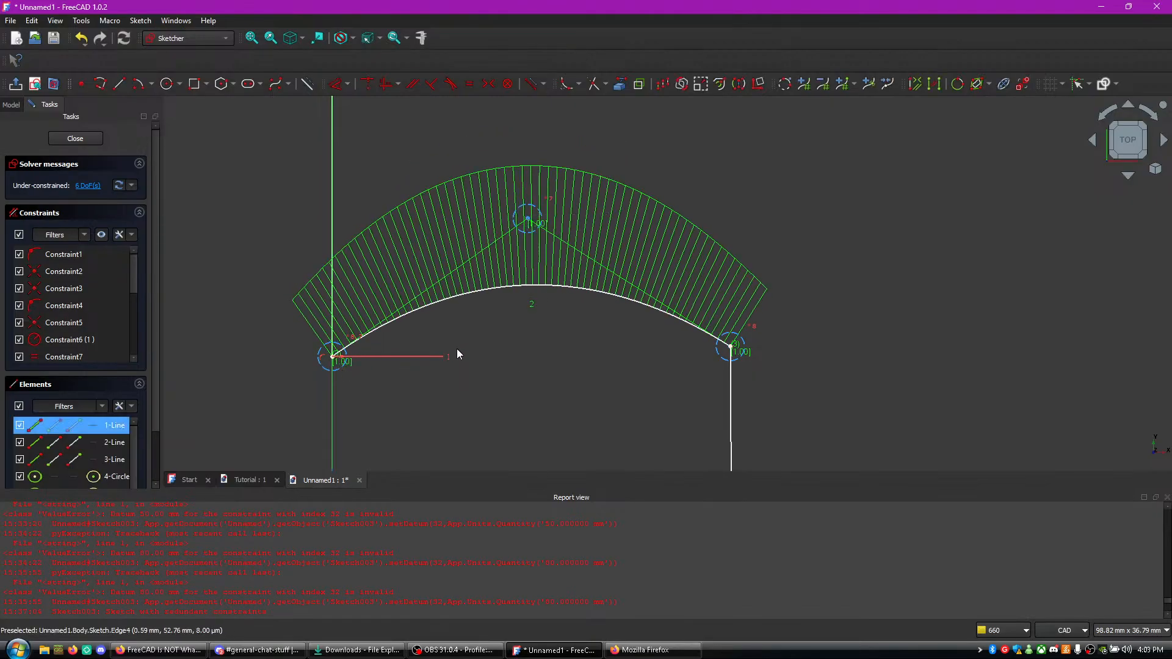
click(732, 369)
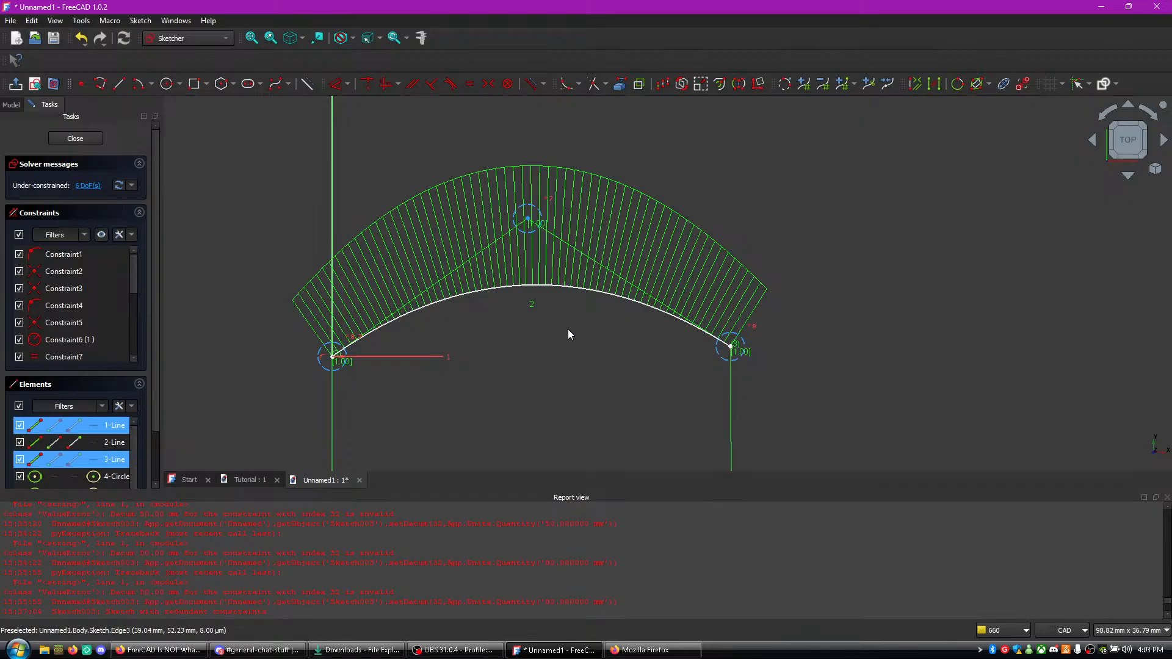
key(v)
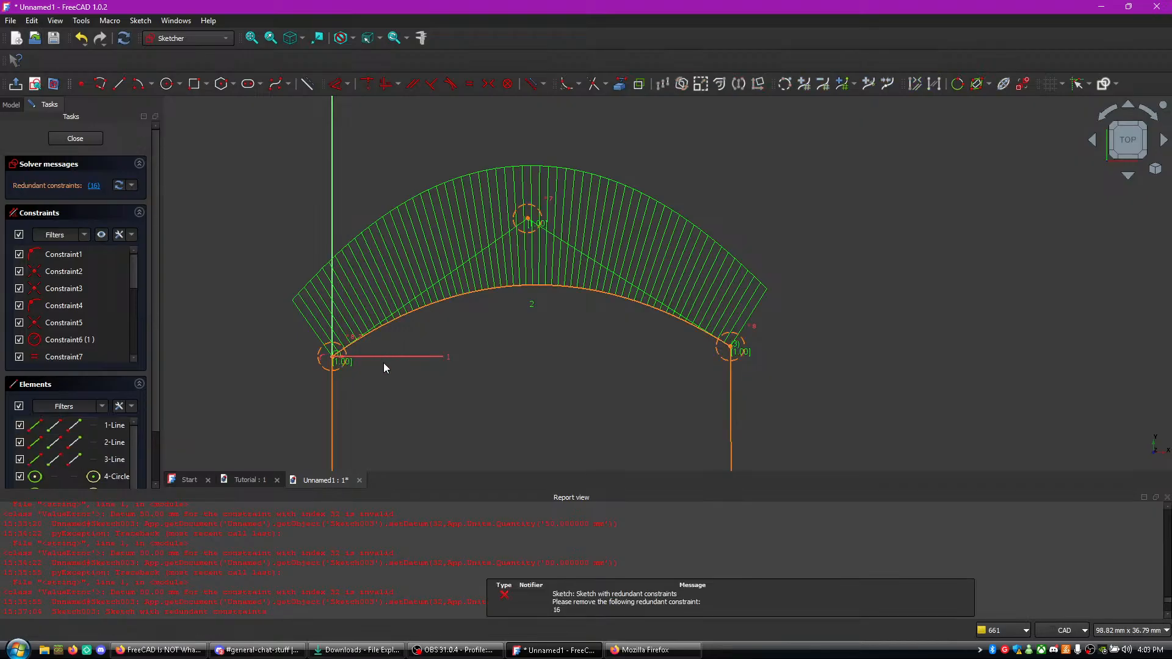
key(ctrl+z)
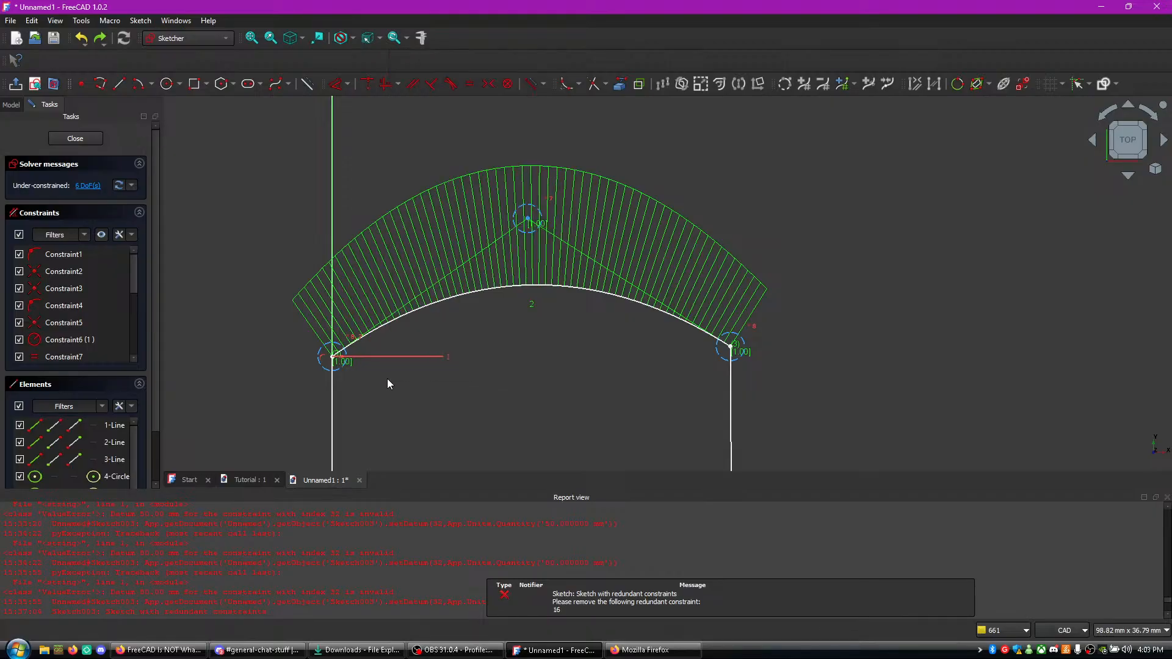
- Constrain the left and right side lines of the profile to equal length
middle_drag(538, 356, 524, 174)
middle_drag(530, 304, 519, 222)
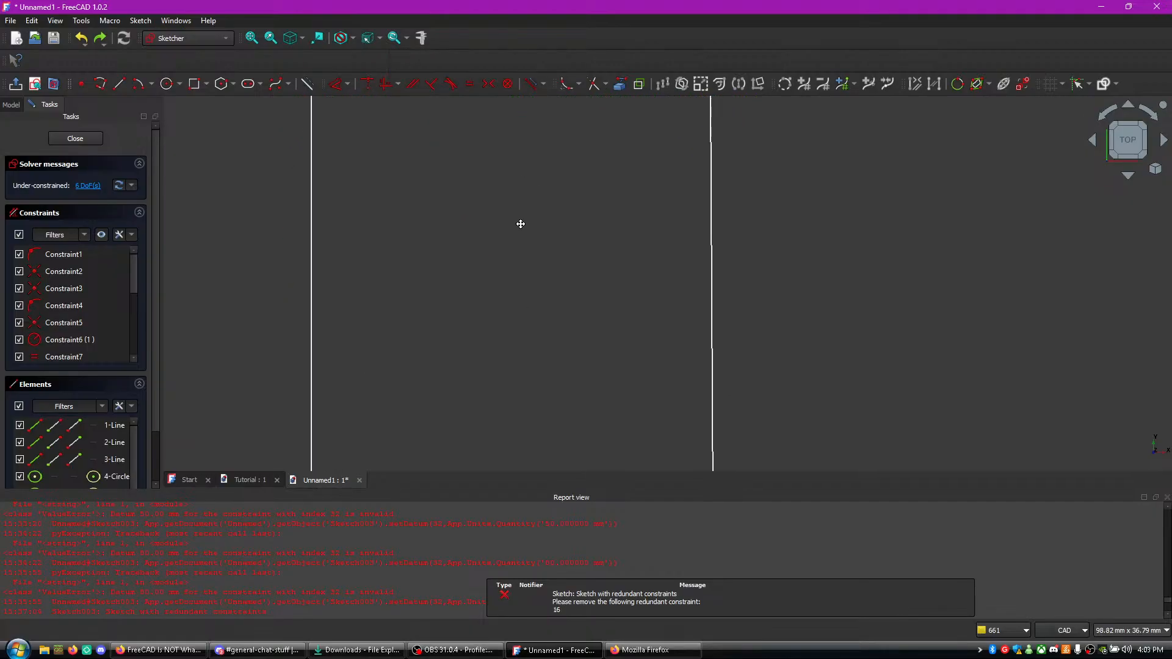
middle_drag(516, 356, 516, 174)
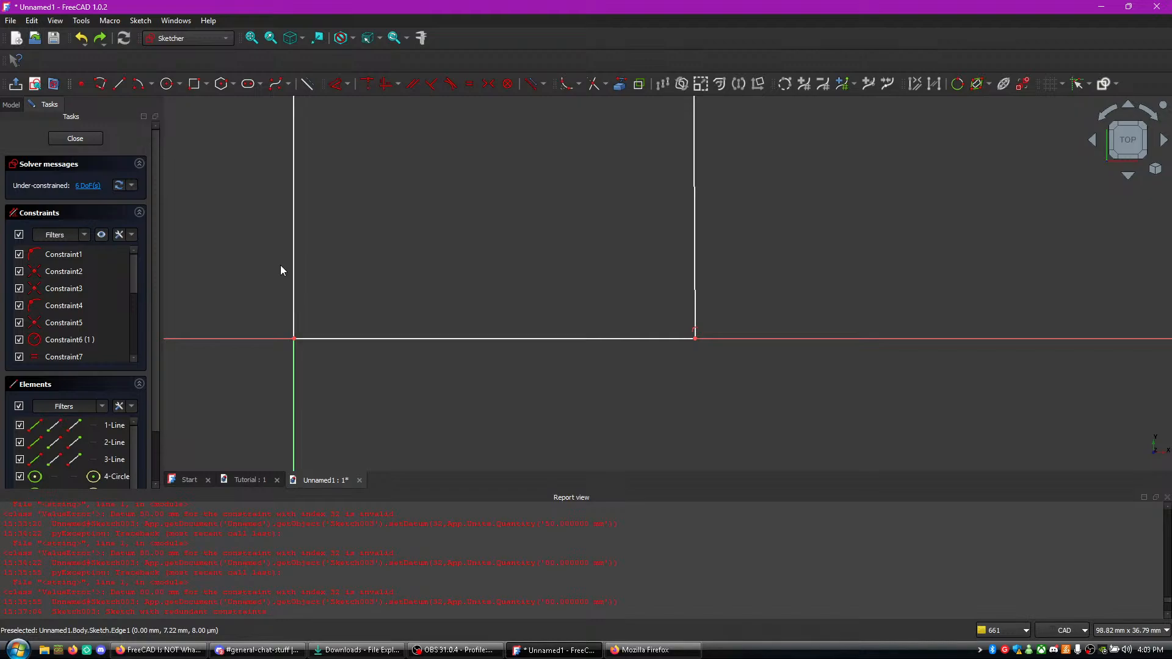
click(292, 266)
click(695, 258)
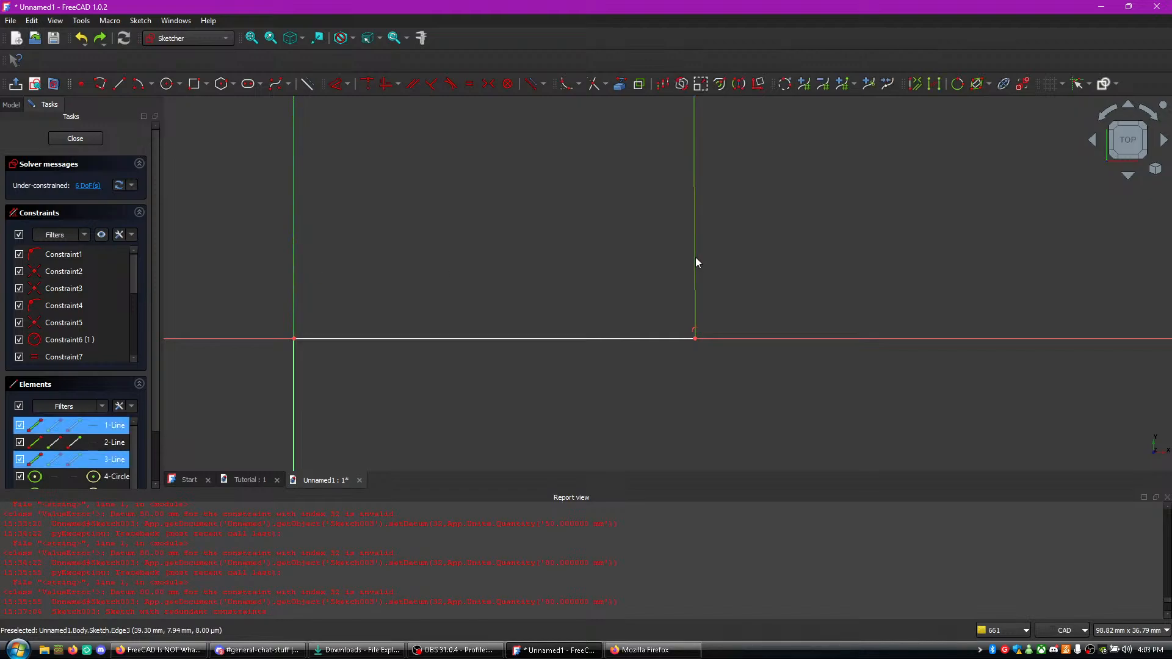
key(e)
- Try to apply another equal-length constraint between the two side lines
middle_drag(764, 189, 796, 290)
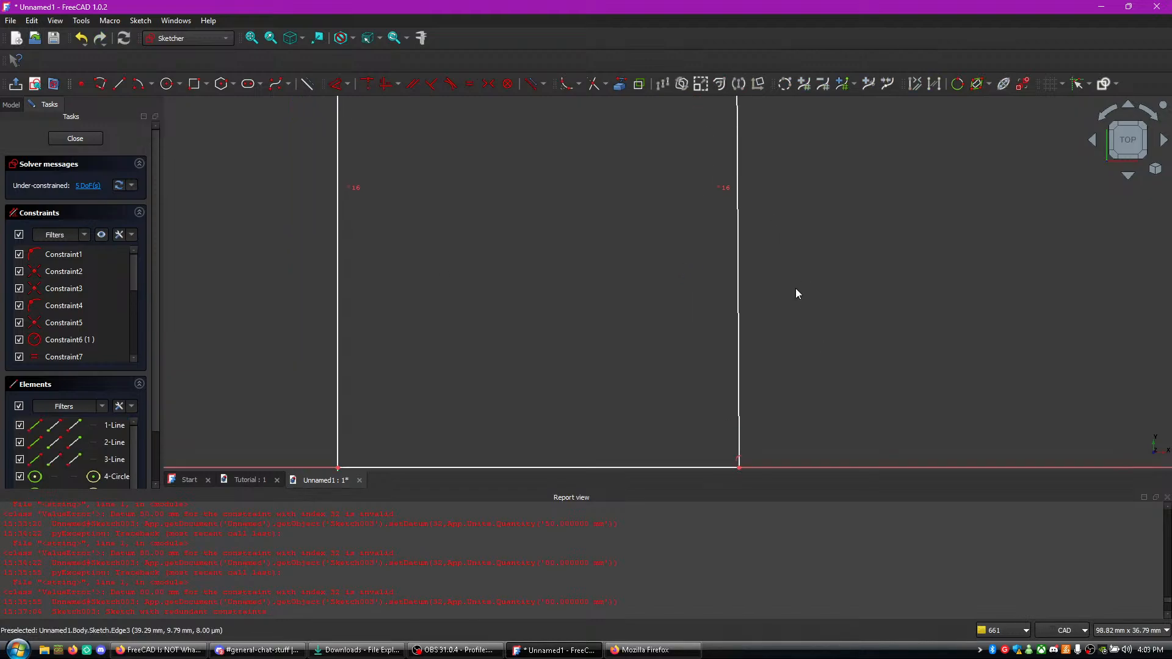
middle_drag(618, 203, 542, 345)
middle_drag(477, 295, 476, 234)
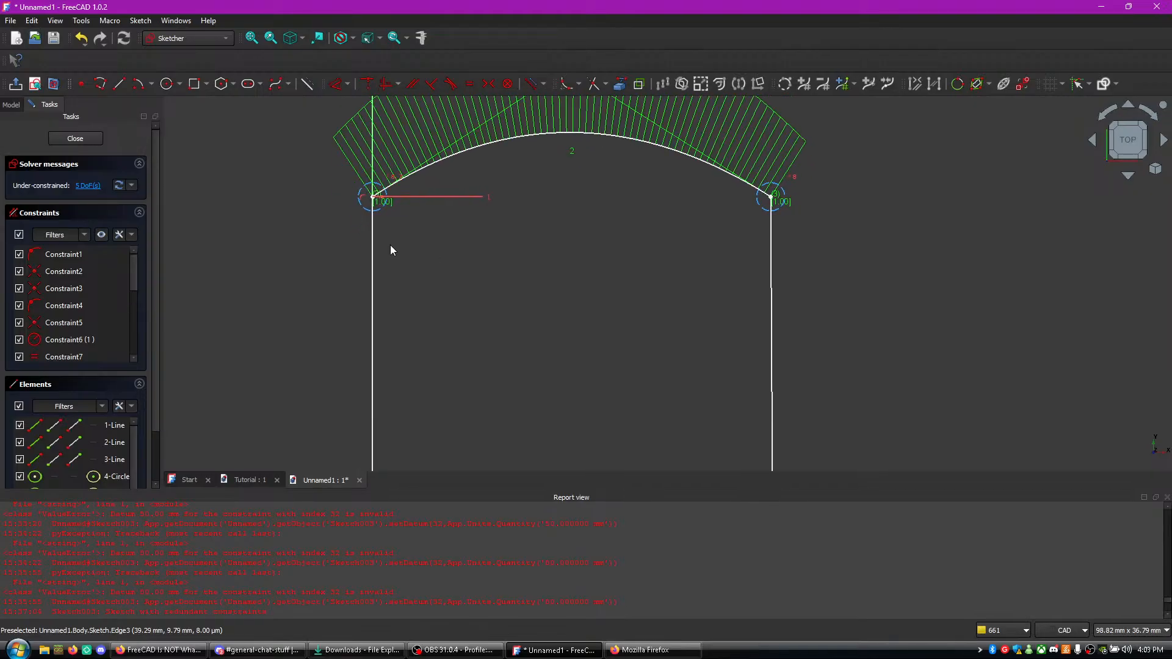
click(374, 250)
click(772, 263)
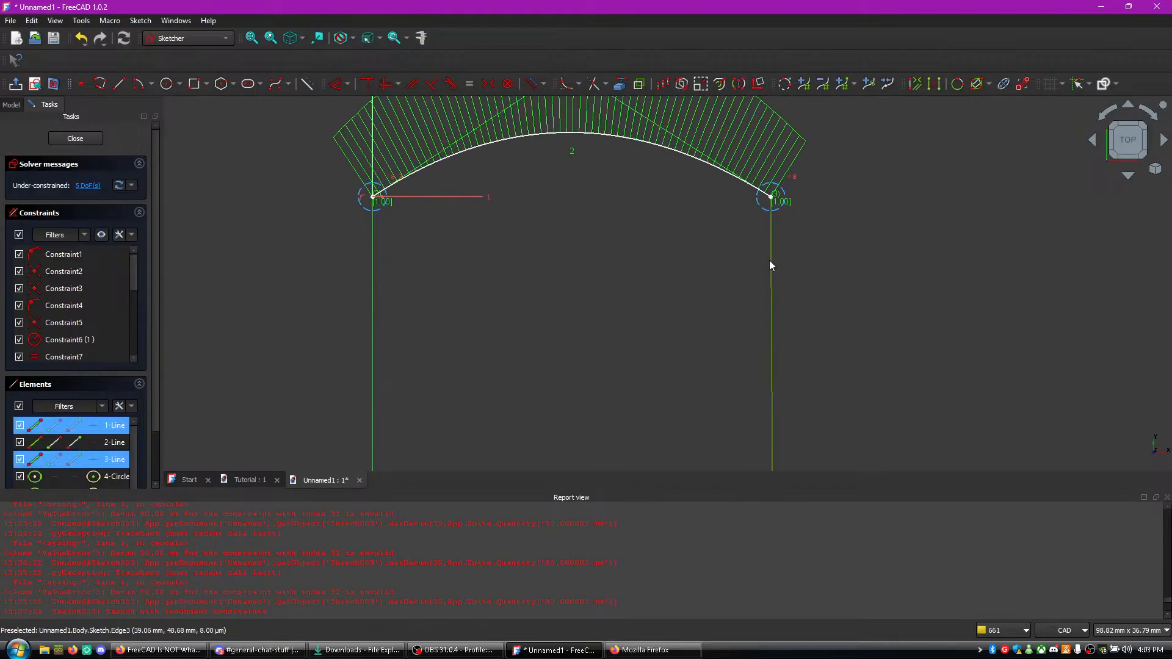
key(e)
key(ctrl+z)
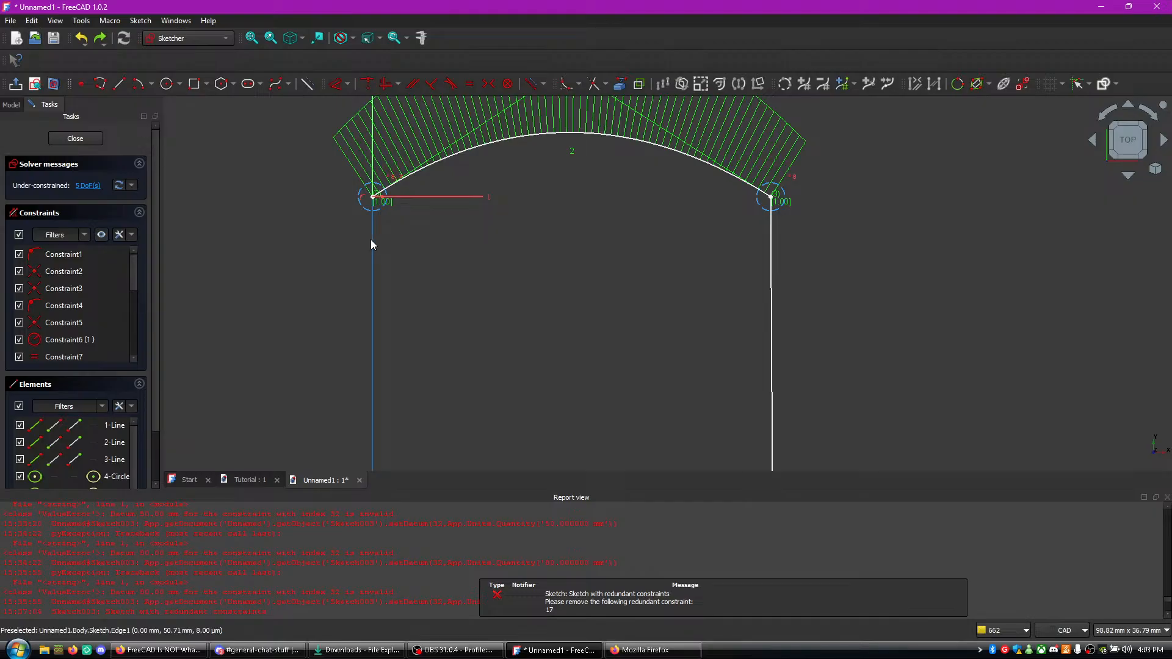
click(374, 244)
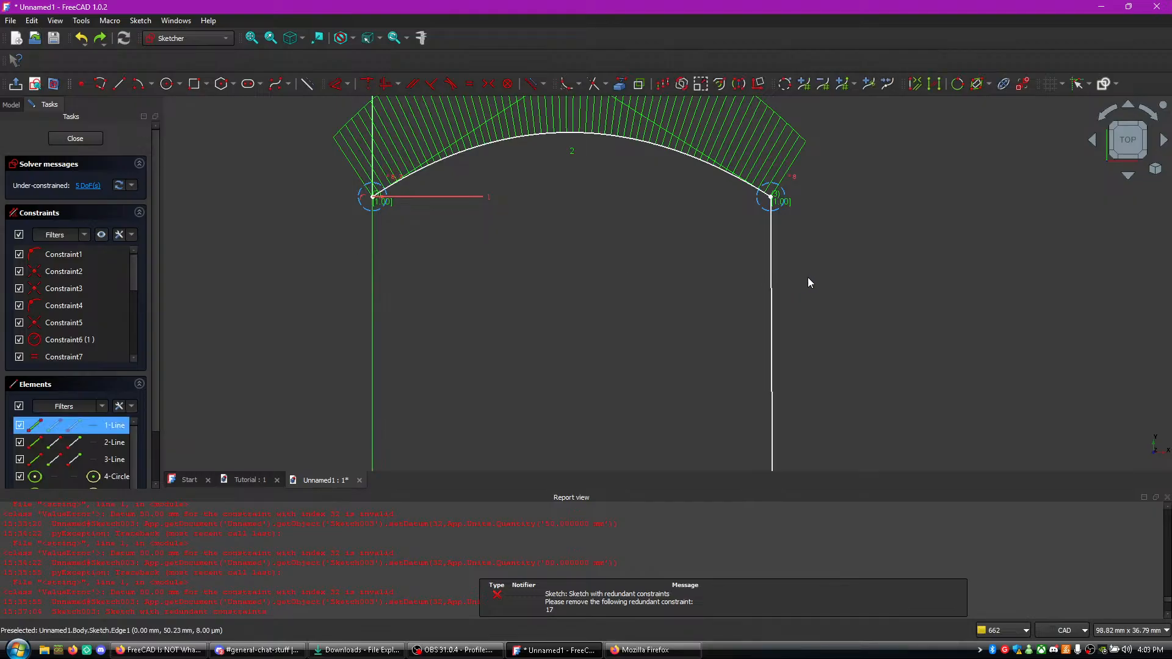
click(771, 284)
key(e)
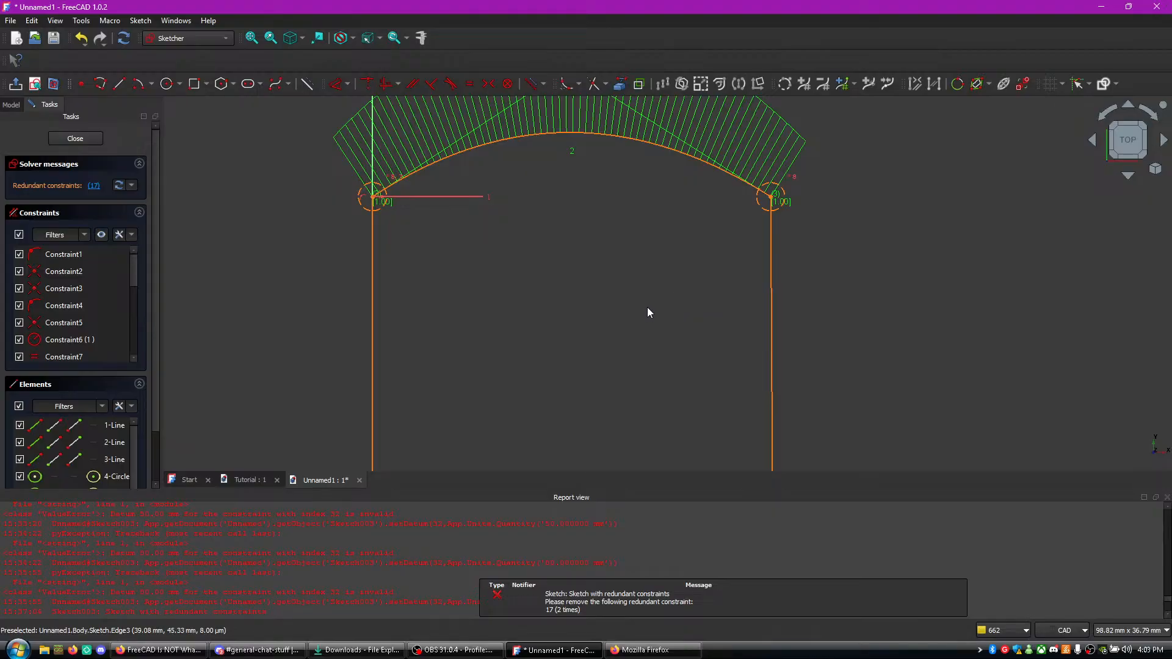
key(ctrl+z)
- Constrain the profile's right side line to vertical
click(772, 301)
key(v)
- Try to constrain the left side line to vertical and the base line to horizontal
click(372, 290)
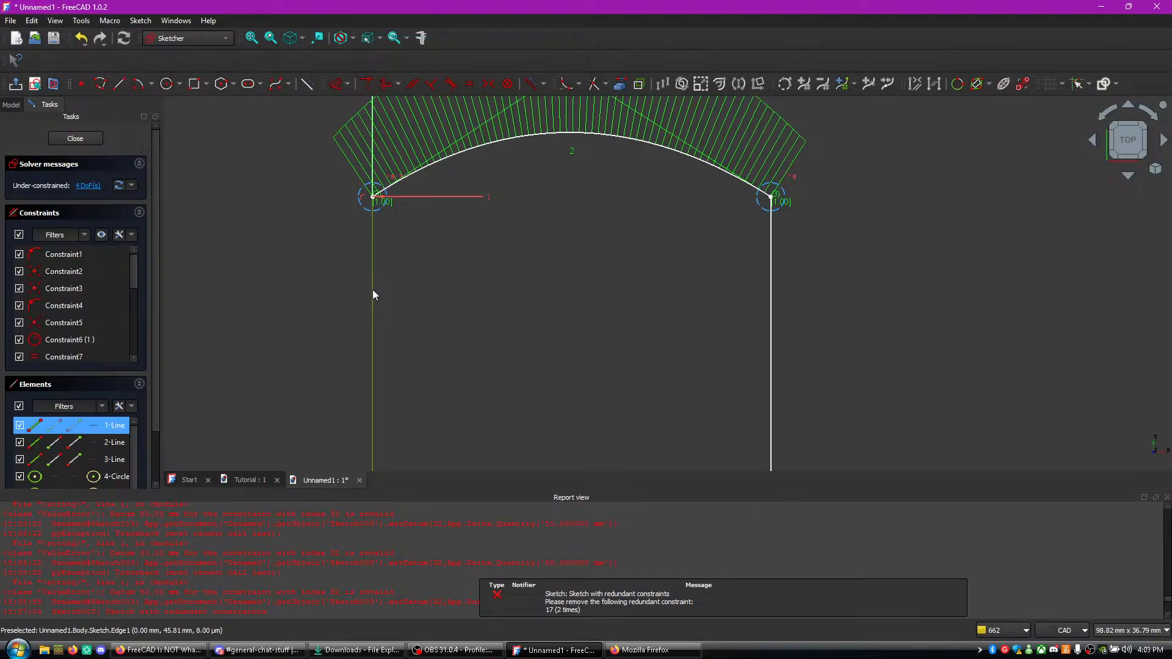
key(v)
key(ctrl+z)
mouse_move(563, 304)
middle_down()
mouse_move(548, 223)
mouse_move(565, 233)
mouse_move(569, 185)
middle_up()
middle_drag(584, 329, 572, 221)
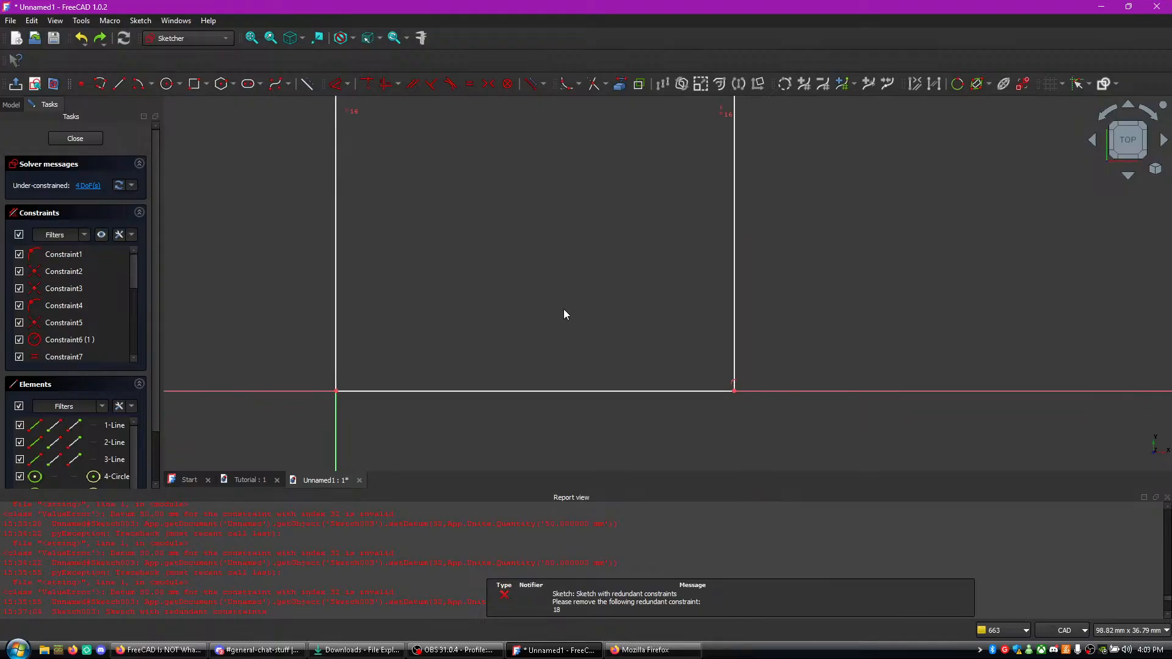
click(498, 391)
key(h)
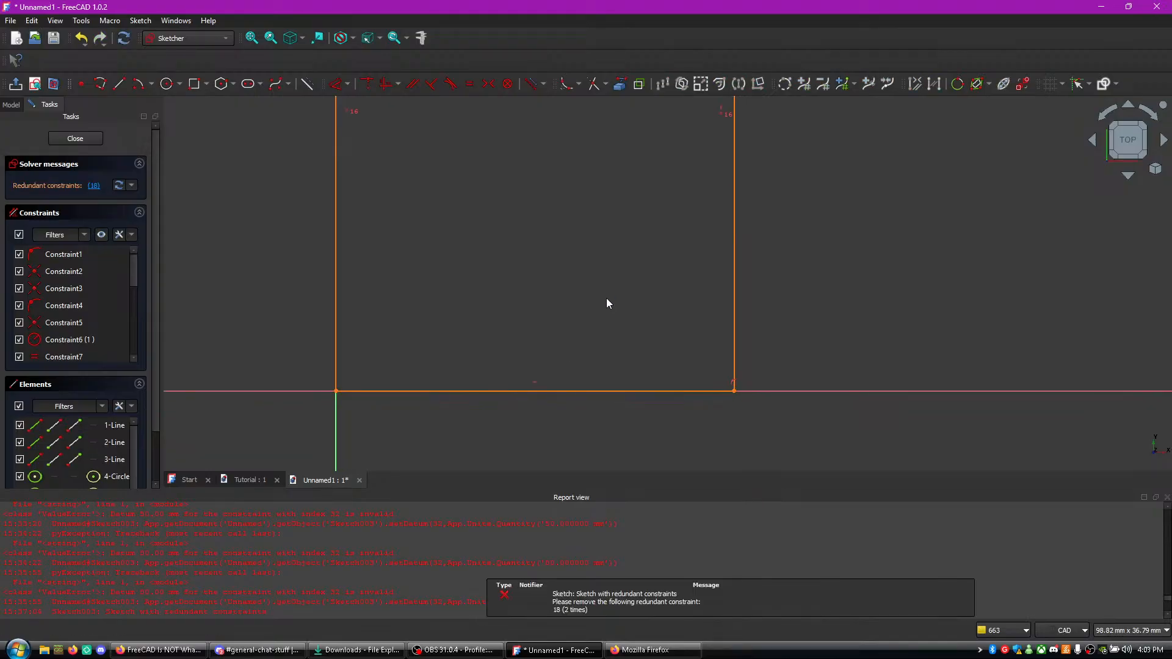
key(ctrl+z)
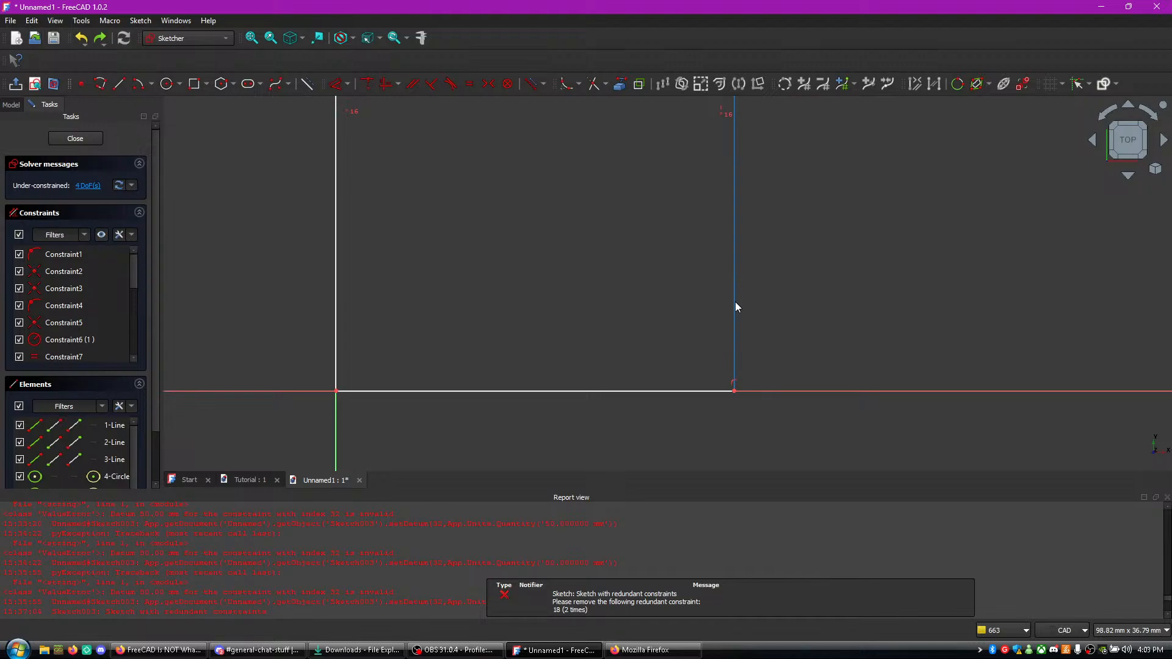
scroll(841, 400, up, 1)
middle_drag(822, 248, 869, 534)
middle_drag(723, 120, 738, 248)
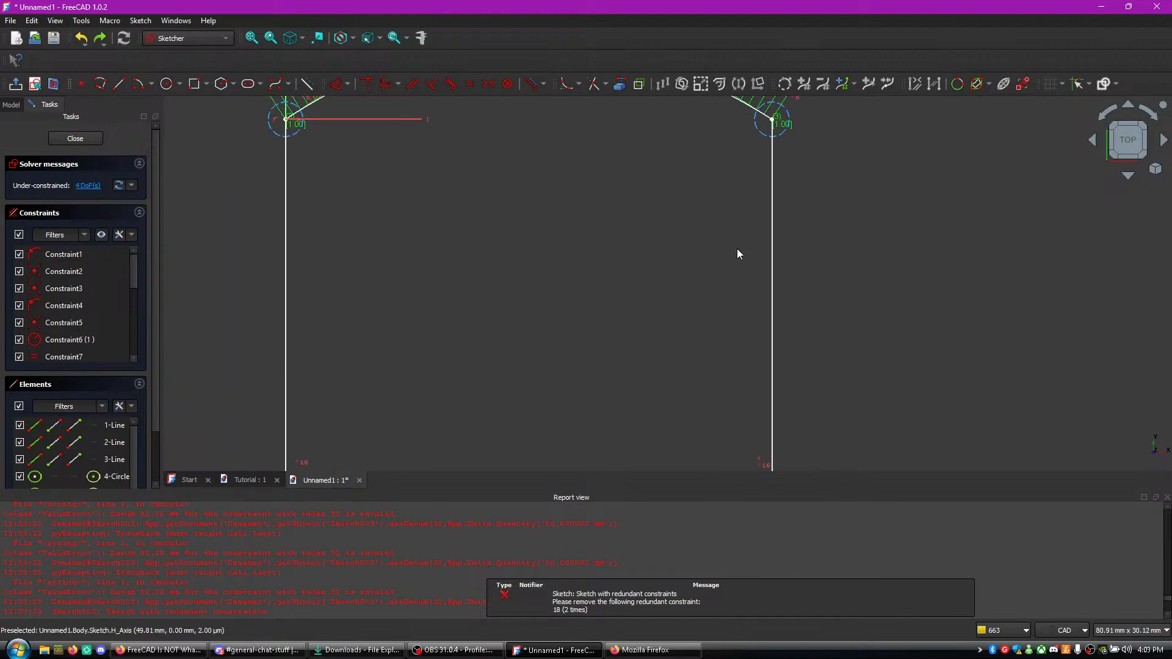
middle_drag(378, 229, 409, 350)
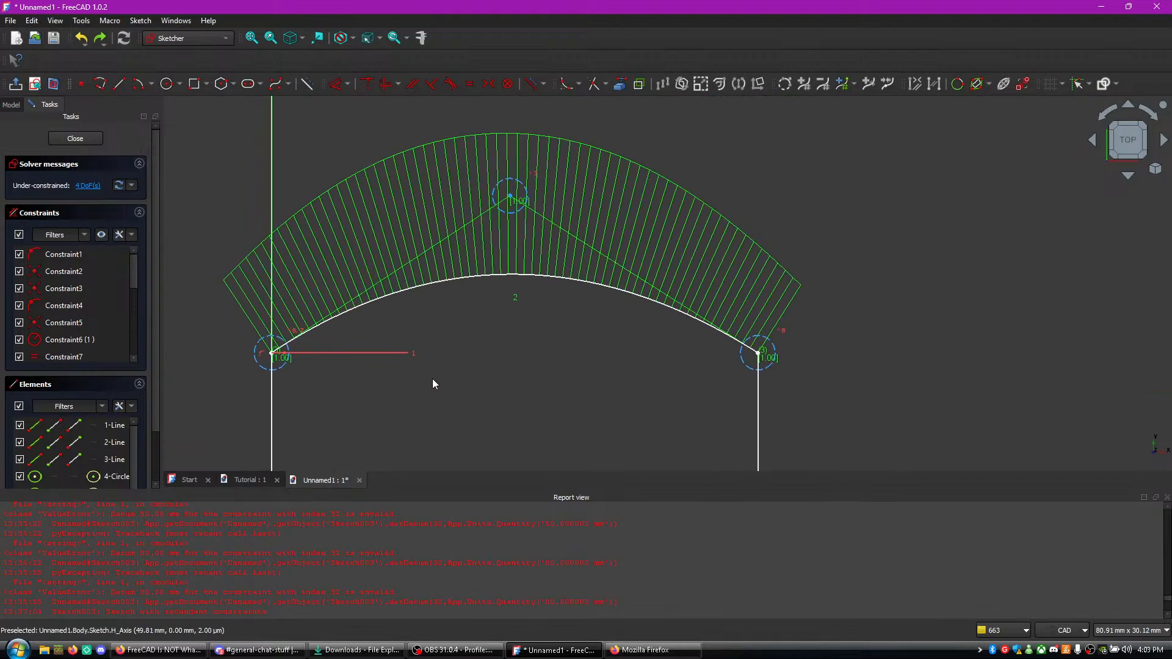
scroll(434, 339, down, 6)
middle_drag(497, 419, 462, 308)
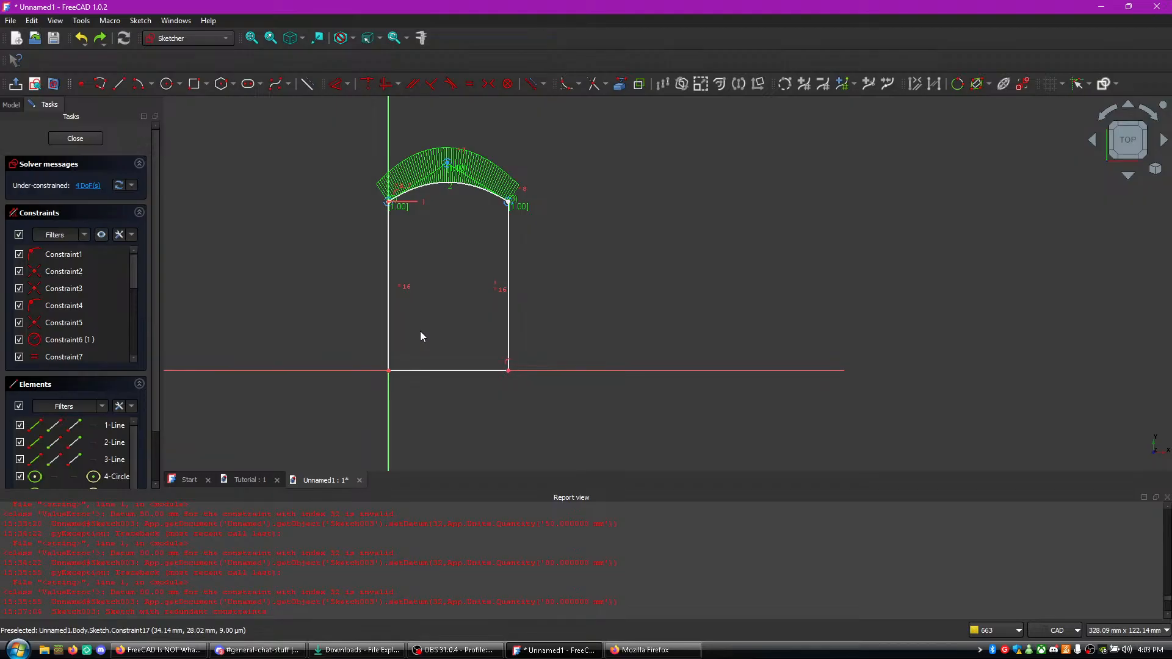
- Try to draw a centre-based arc across the left base corner between the left side line and the base line
scroll(382, 397, up, 8)
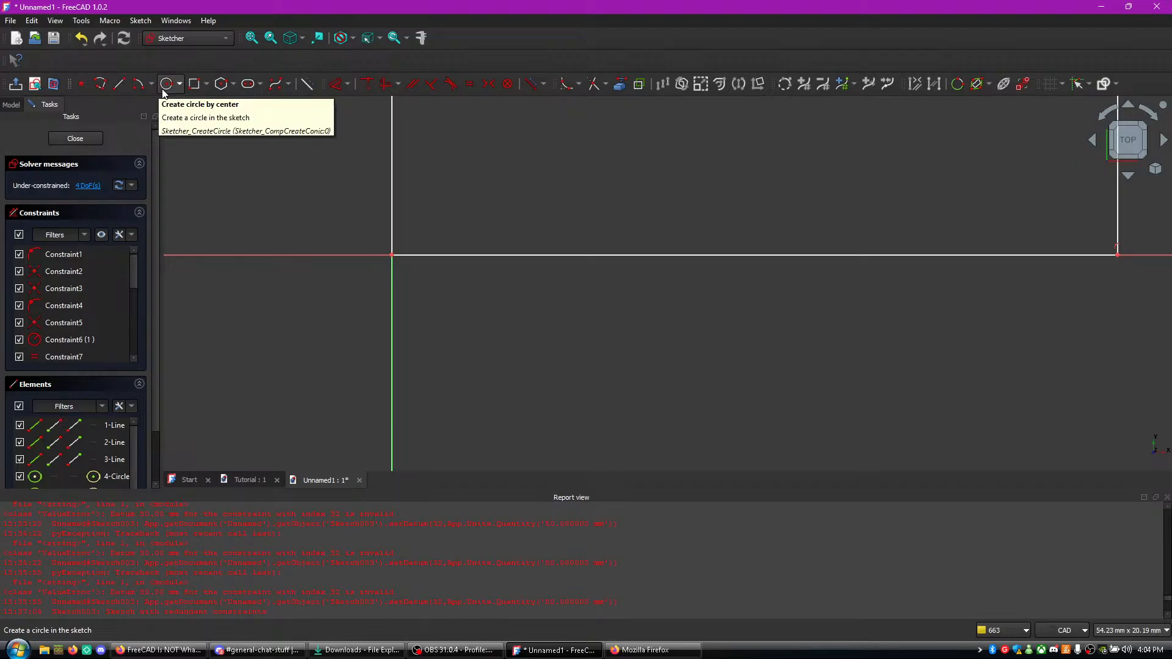
click(139, 84)
click(392, 204)
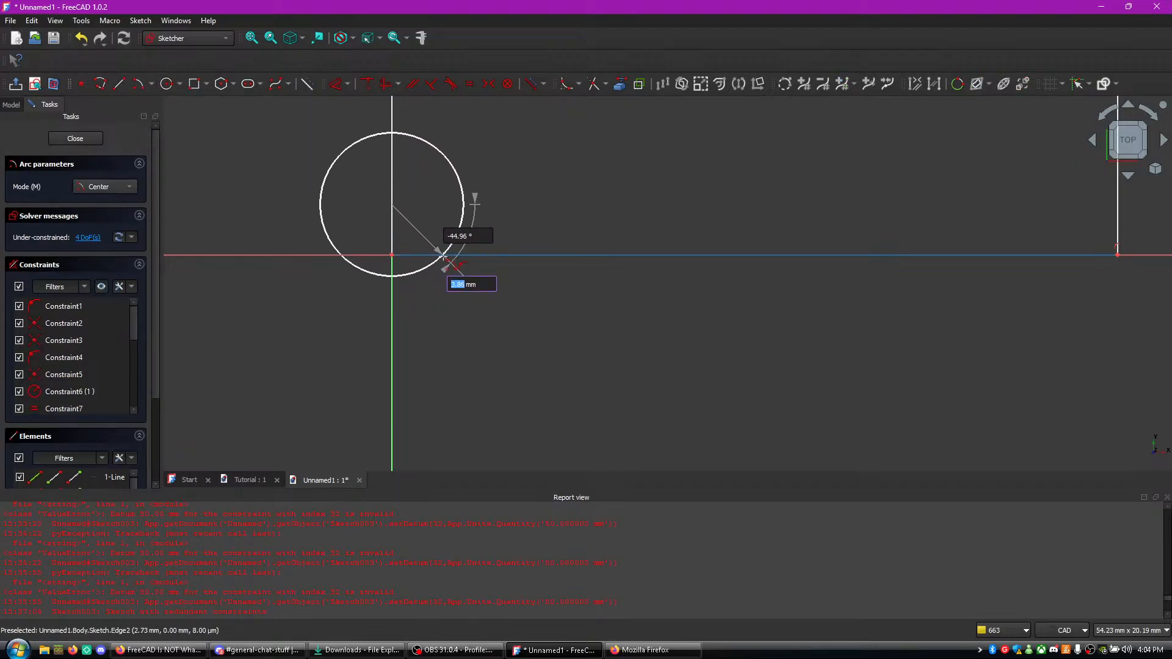
click(433, 244)
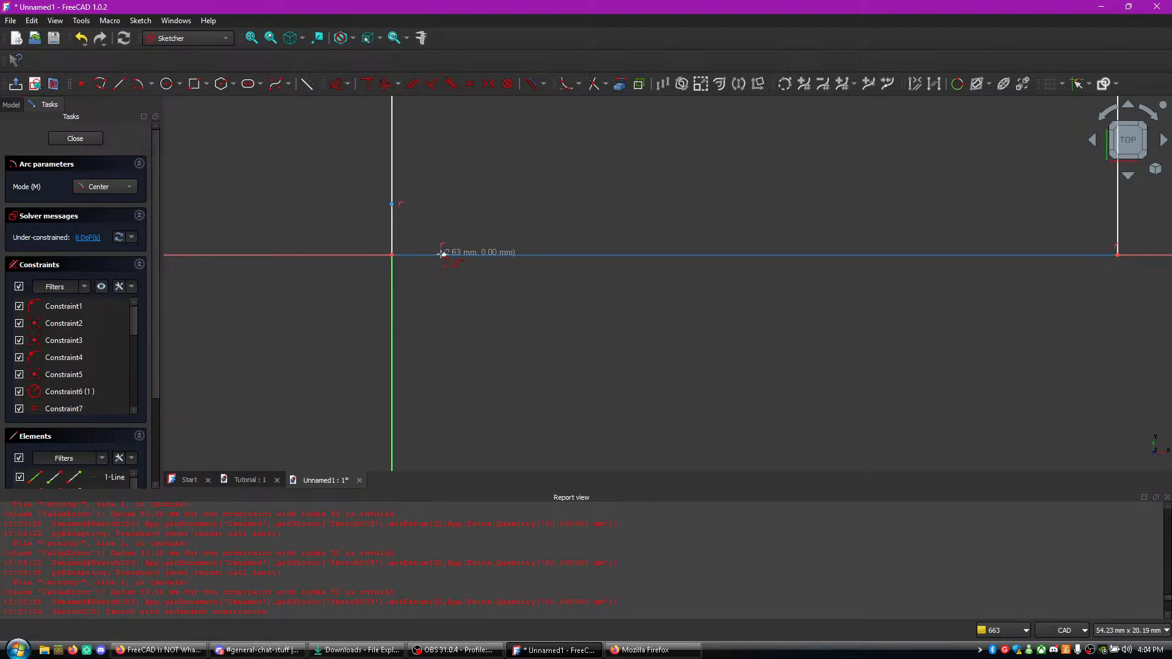
click(445, 254)
key(Escape)
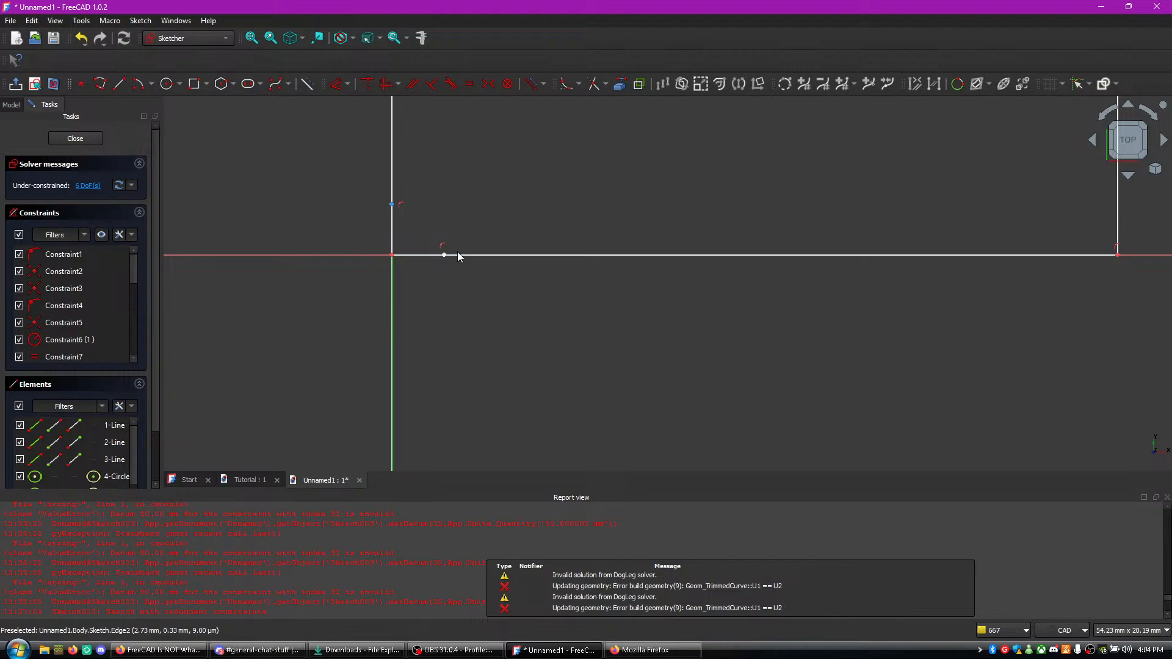
key(ctrl+z)
- Draw a diagonal line across the left base corner, from about 2.6 mm up the left side to about 2.7 mm along the base
click(107, 85)
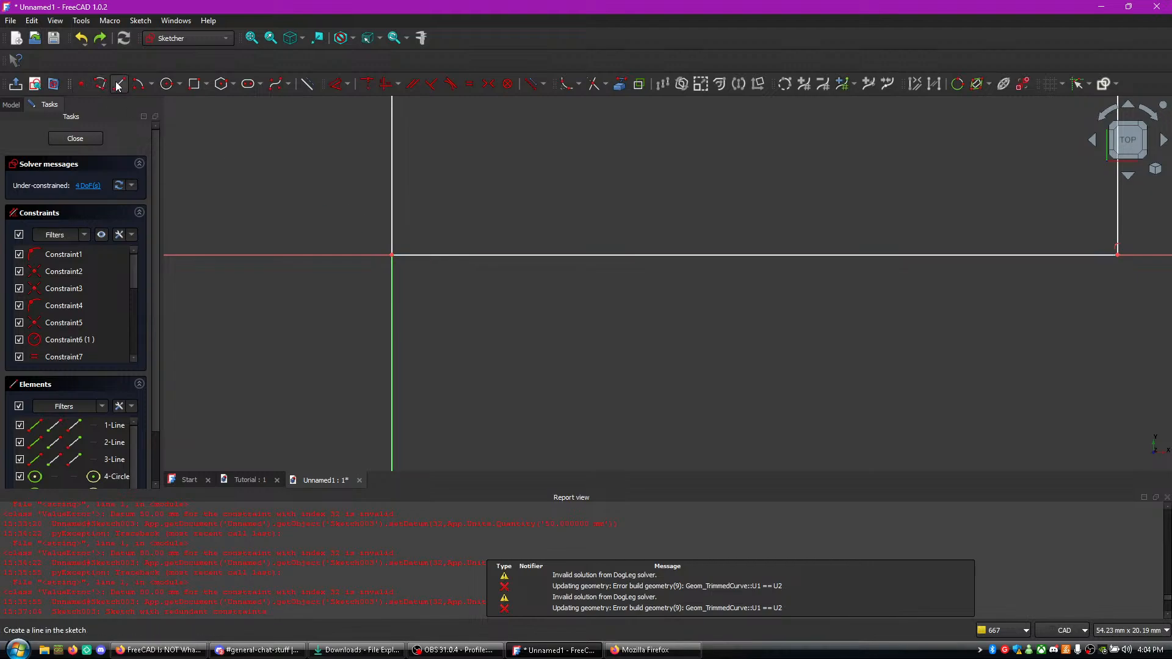
click(392, 207)
click(442, 255)
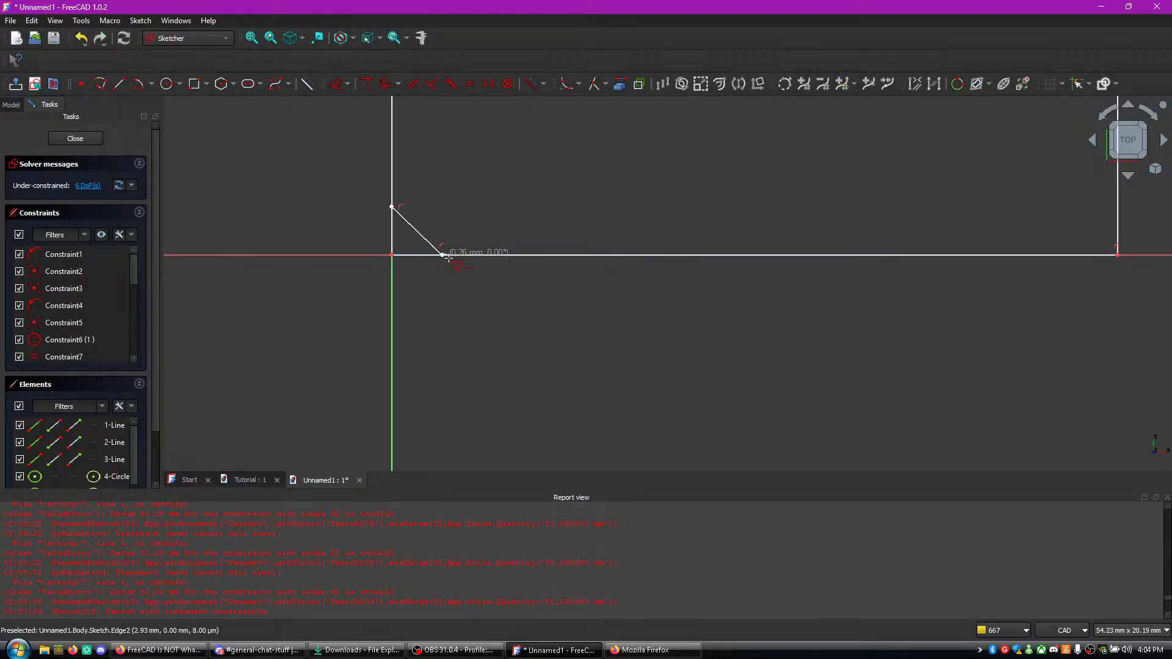
key(Escape)
- Delete the left side line together with the equal-length constraint between the two side lines
click(394, 249)
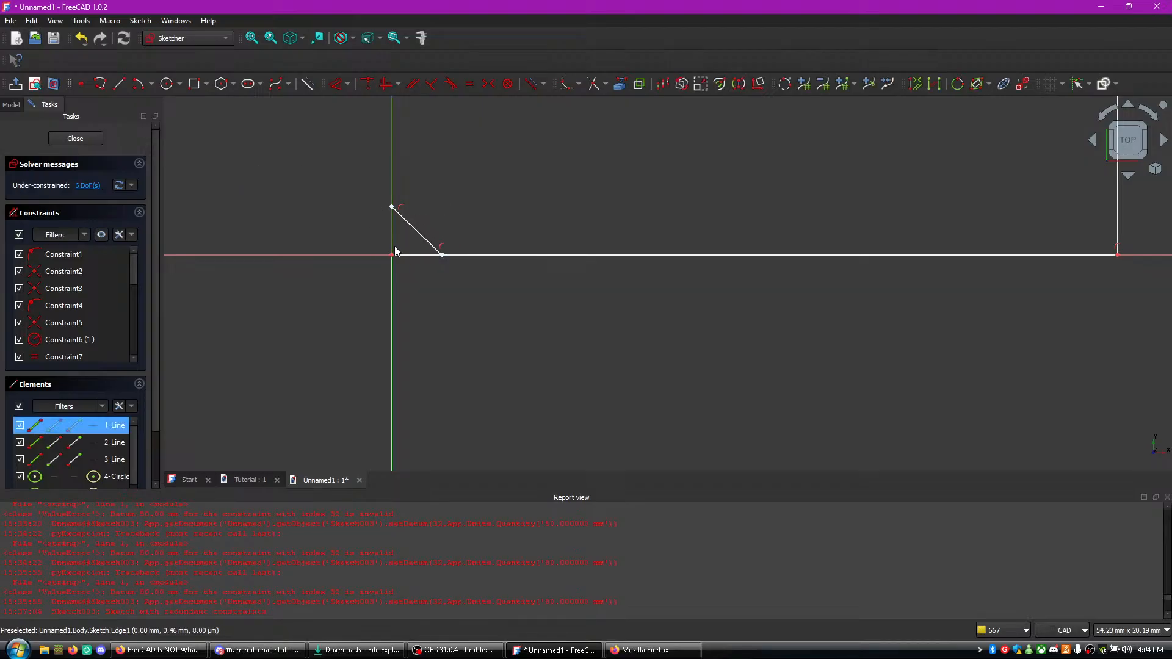
drag(396, 219, 395, 221)
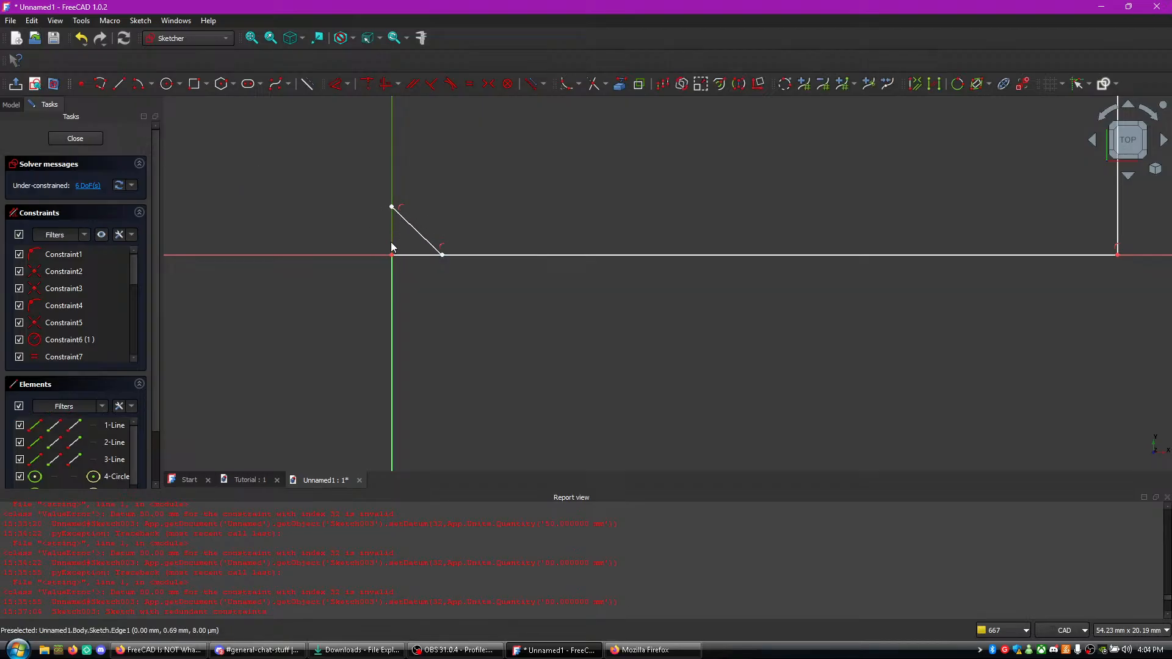
middle_drag(942, 243, 683, 236)
scroll(635, 231, down, 4)
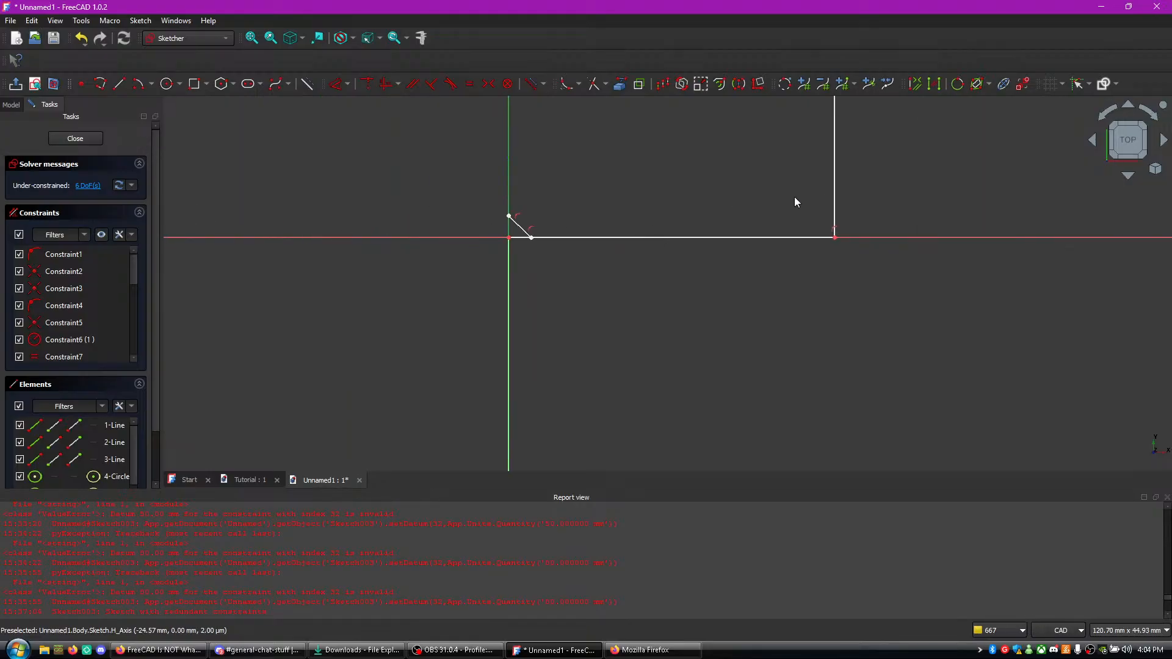
scroll(820, 195, up, 2)
middle_drag(773, 188, 577, 350)
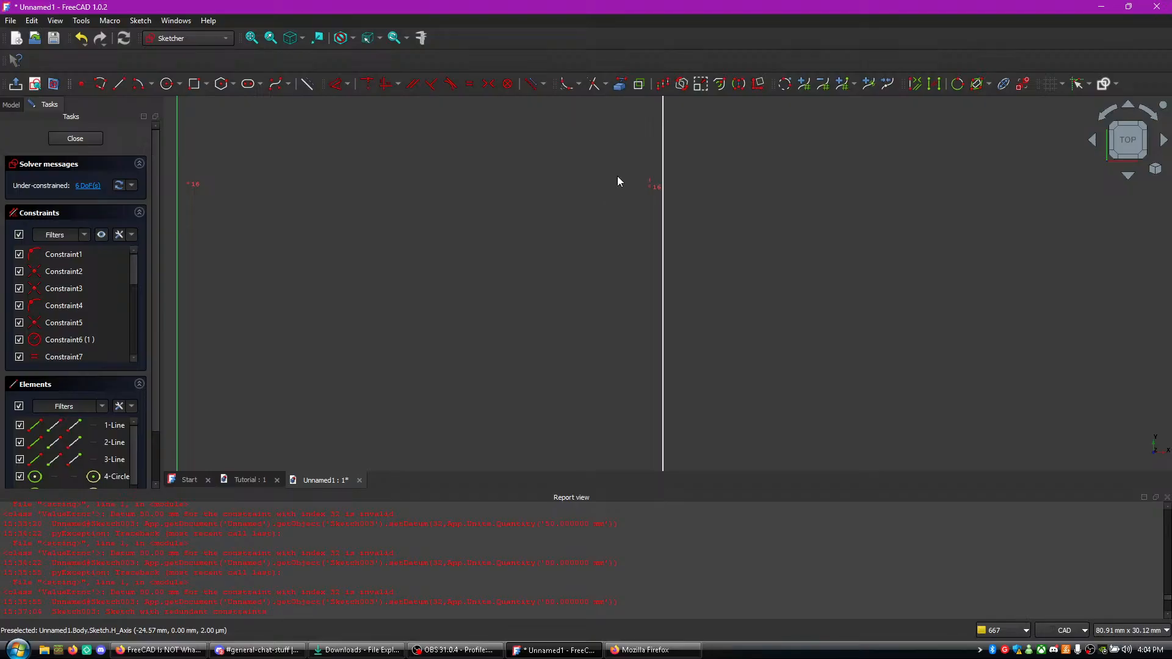
click(652, 187)
scroll(67, 293, down, 4)
ctrl+click(29, 320)
right_click(28, 320)
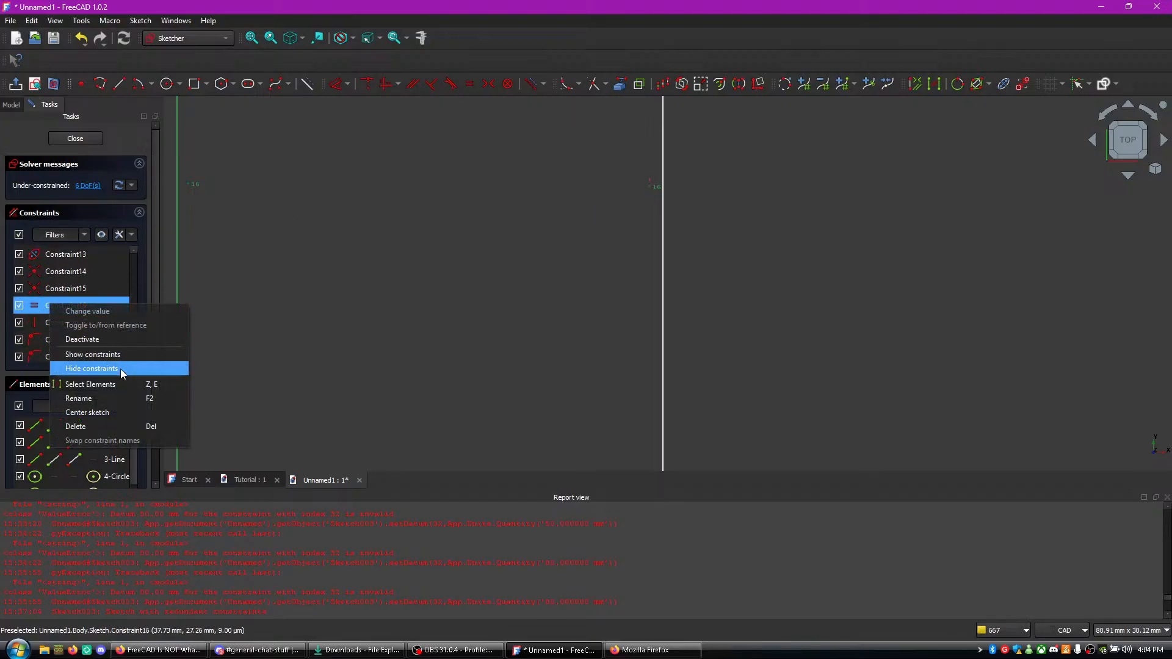
click(117, 422)
- Move the base line's left end onto the lower end of the diagonal corner line
middle_drag(315, 378, 388, 259)
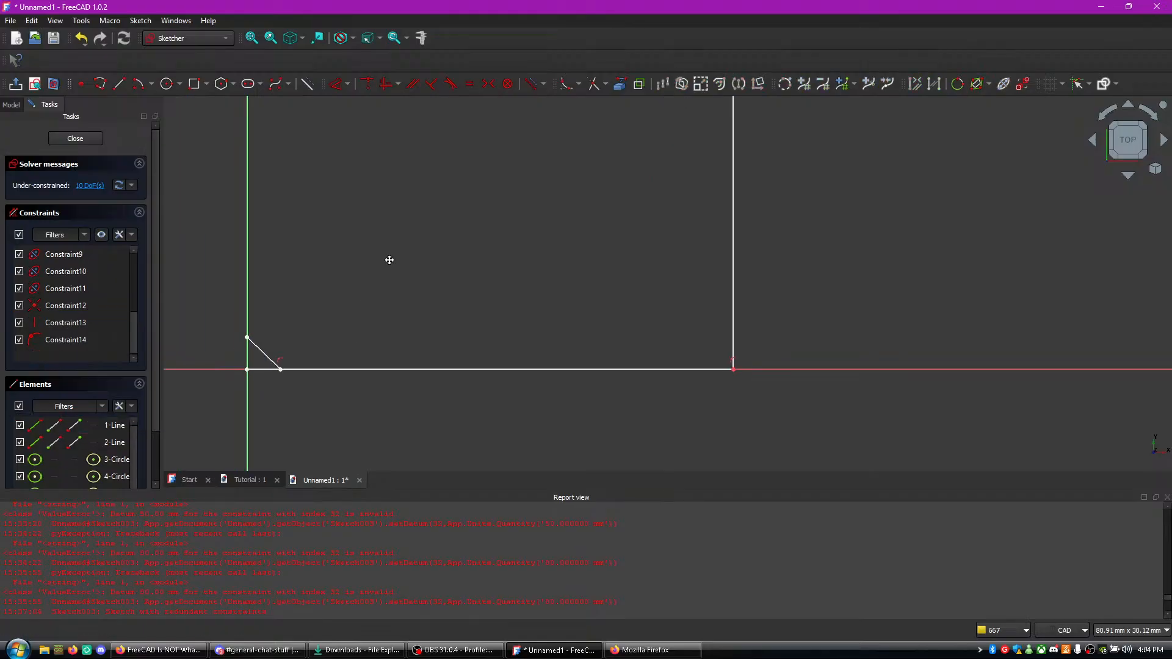
drag(248, 369, 248, 382)
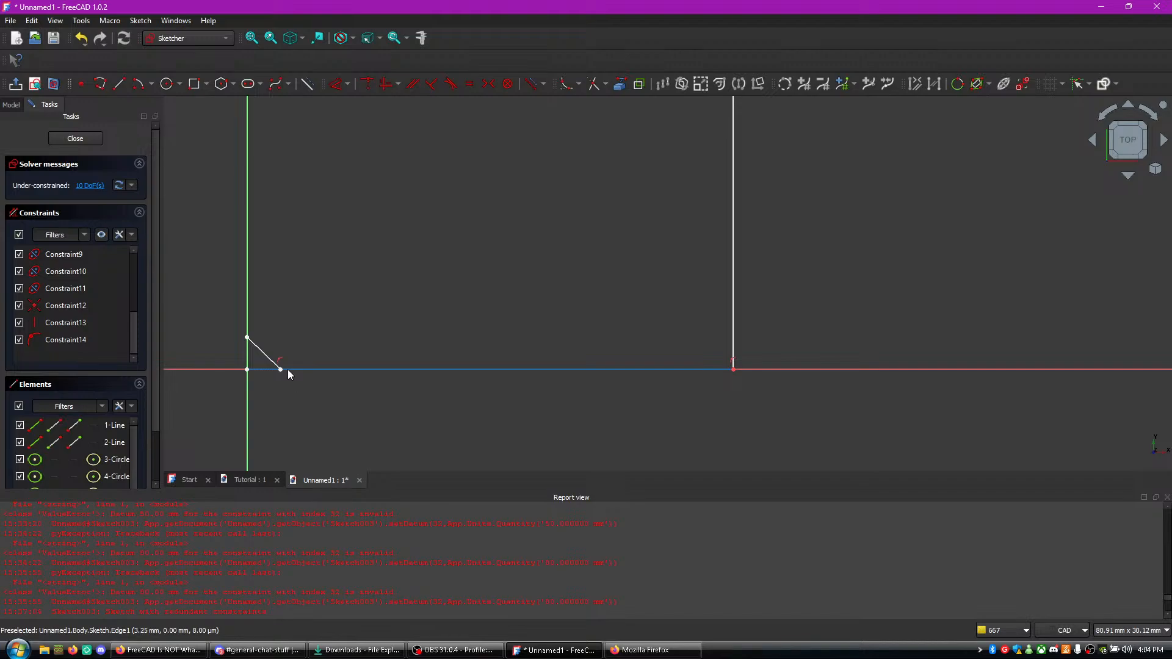
key(ctrl+z)
drag(247, 370, 274, 372)
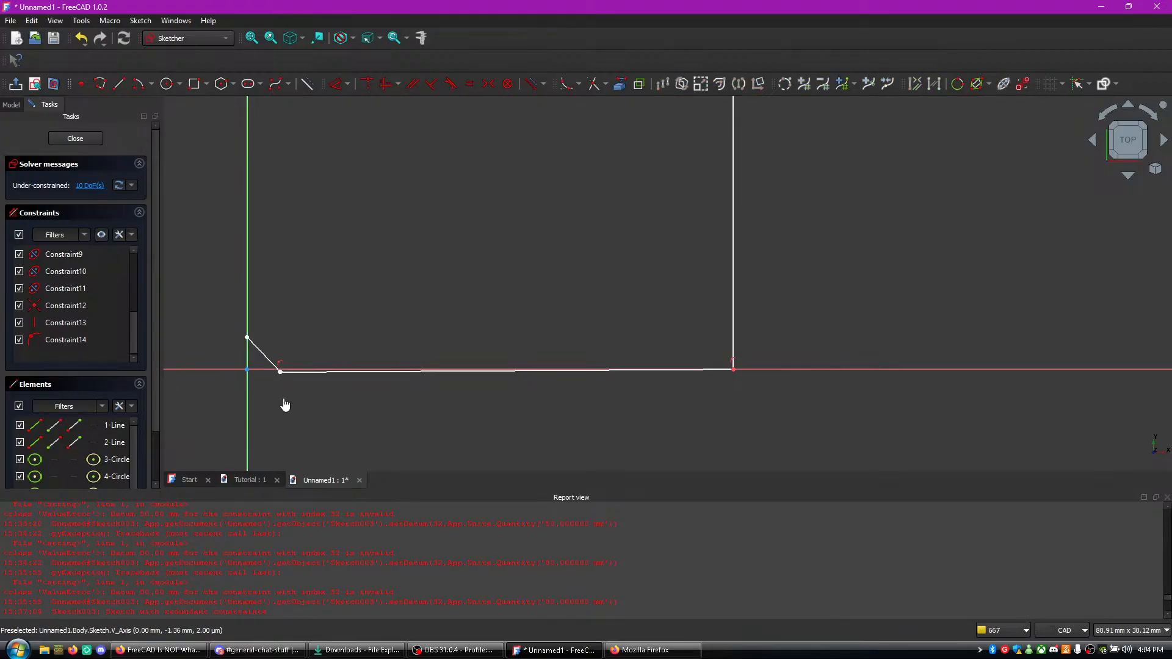
right_click(314, 410)
click(273, 299)
- Draw a new left side line from the upper end of the diagonal corner line to the left end of the arched B-spline
middle_drag(356, 256, 395, 525)
middle_drag(242, 122, 329, 334)
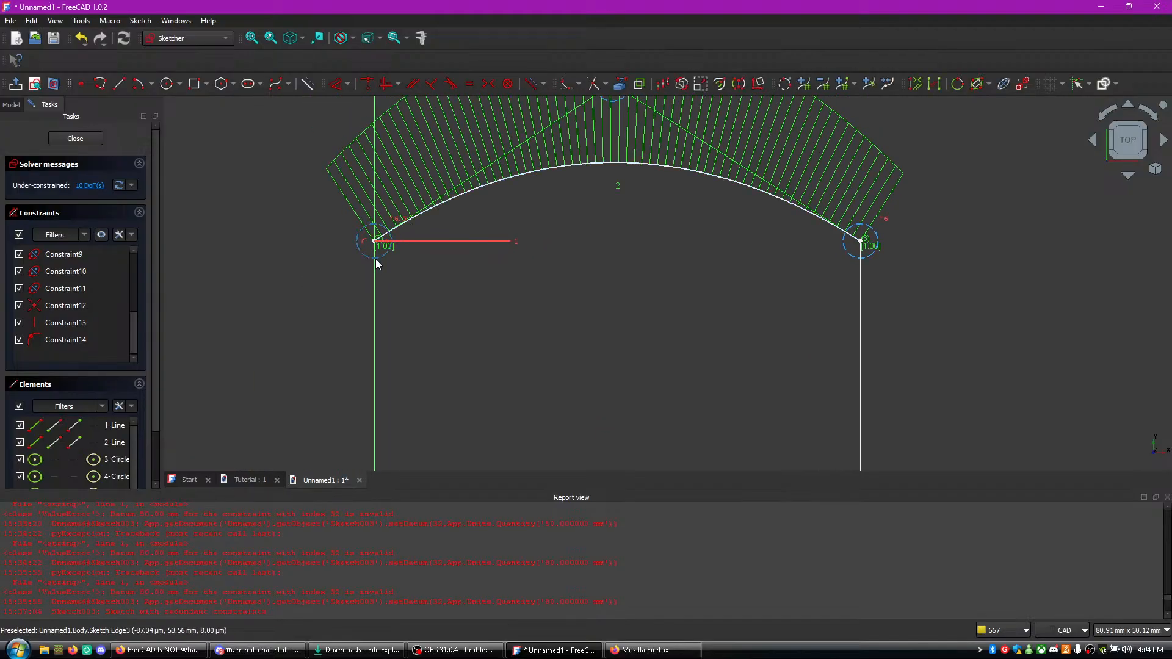
mouse_move(521, 320)
middle_down()
mouse_move(620, 320)
mouse_move(603, 147)
middle_up()
mouse_move(588, 237)
middle_down()
mouse_move(565, 322)
mouse_move(527, 298)
mouse_move(525, 357)
middle_up()
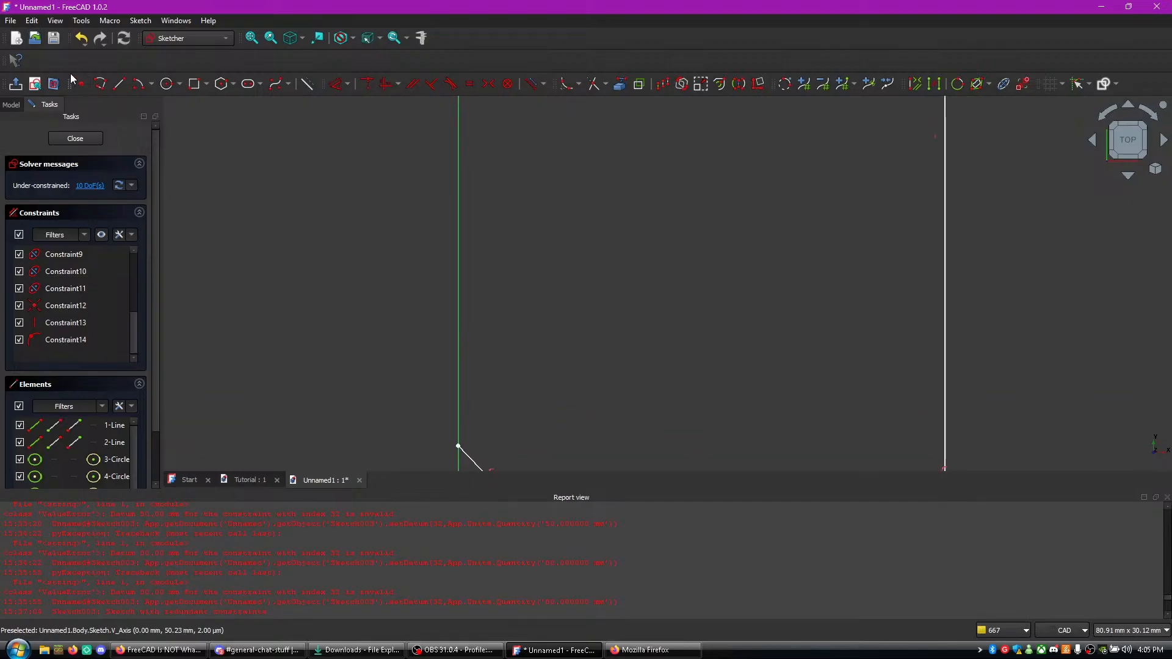
click(102, 85)
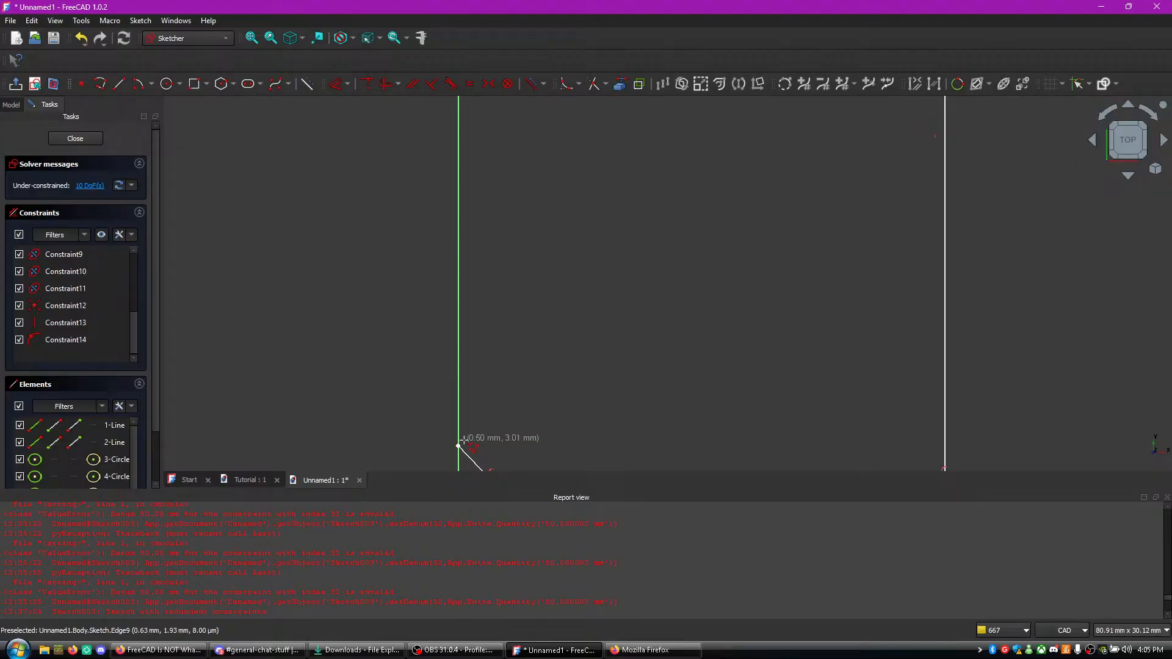
mouse_move(458, 341)
middle_down()
mouse_move(440, 471)
mouse_move(456, 507)
mouse_move(453, 491)
middle_up()
click(454, 176)
key(Escape)
key(Escape)
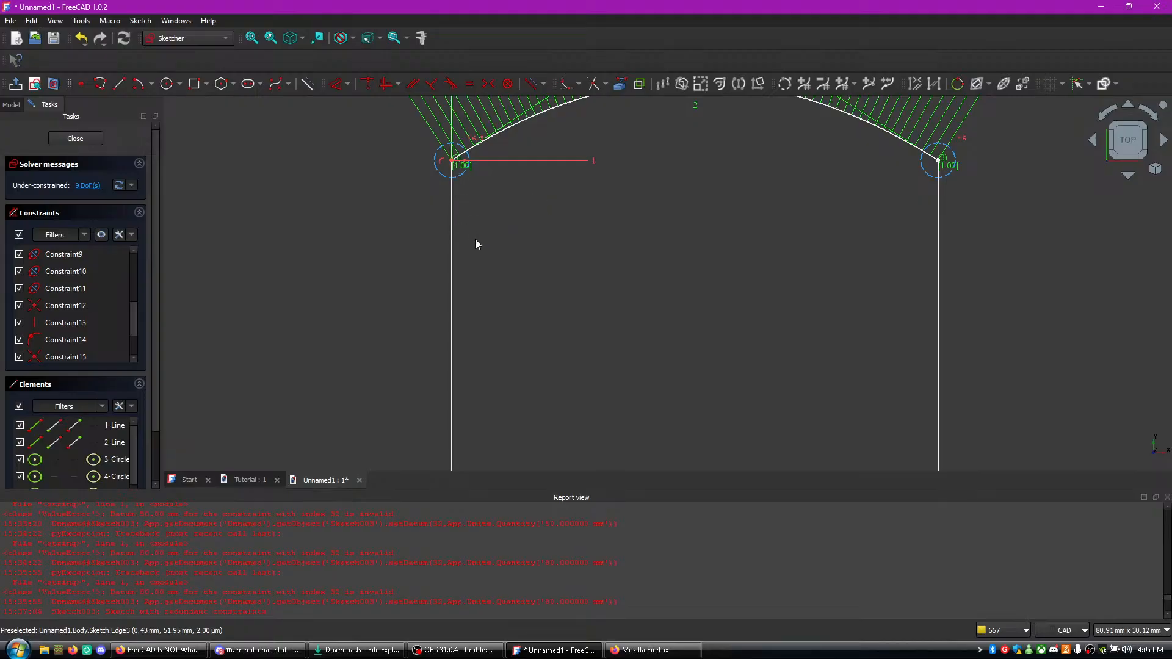
- Try to apply vertical constraints to the left and right side lines
click(939, 274)
mouse_move(869, 289)
middle_down()
mouse_move(812, 383)
mouse_move(652, 196)
mouse_move(644, 212)
middle_up()
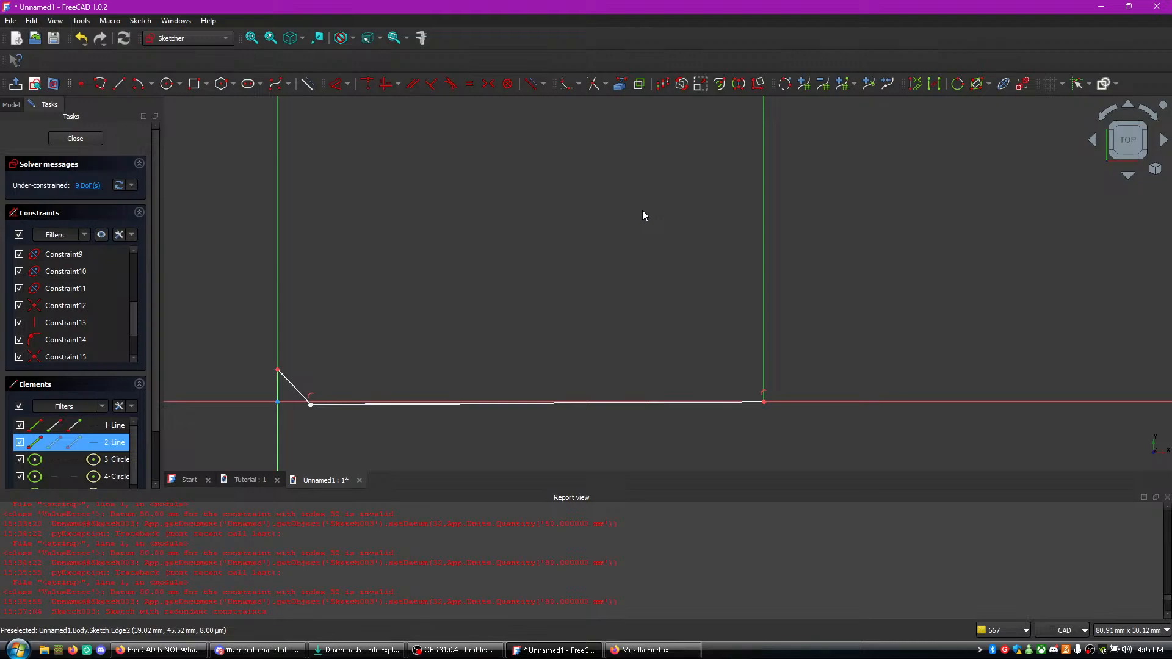
click(328, 286)
click(280, 286)
key(v)
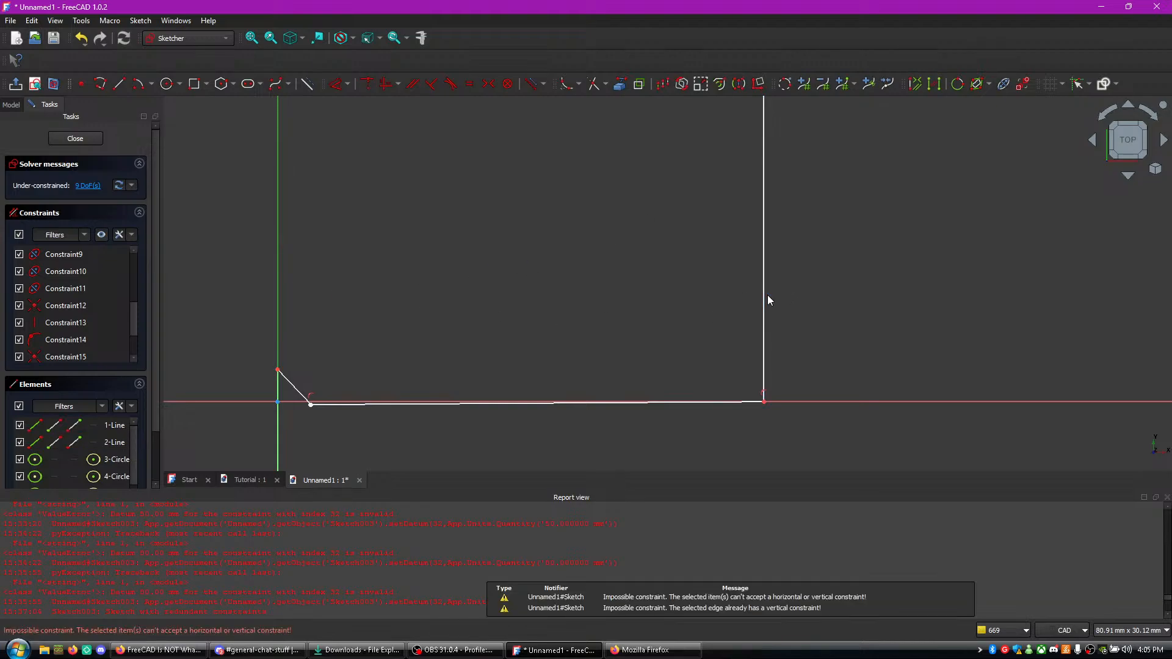
click(768, 298)
click(764, 300)
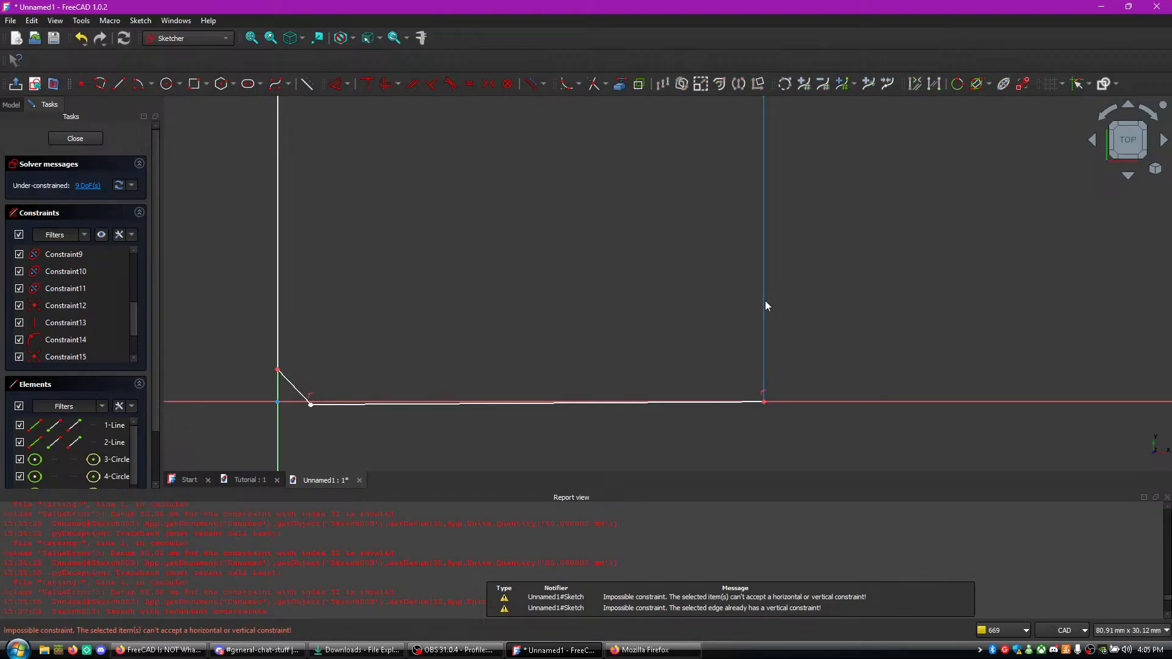
key(v)
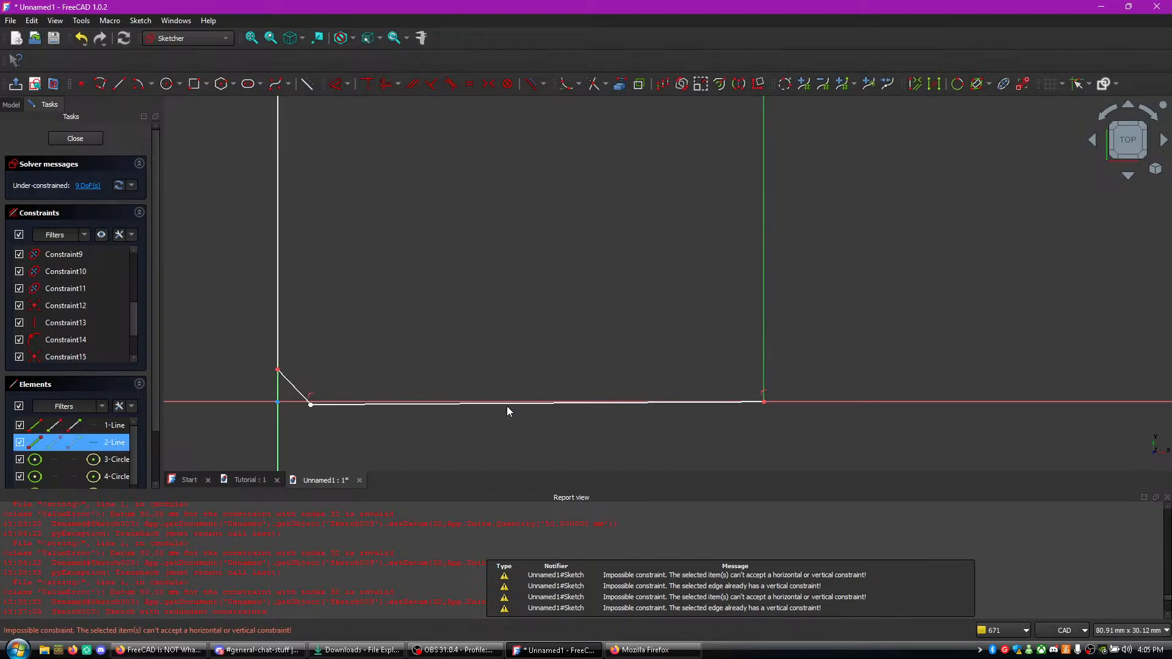
- Constrain the base line to horizontal
click(506, 406)
click(498, 401)
key(h)
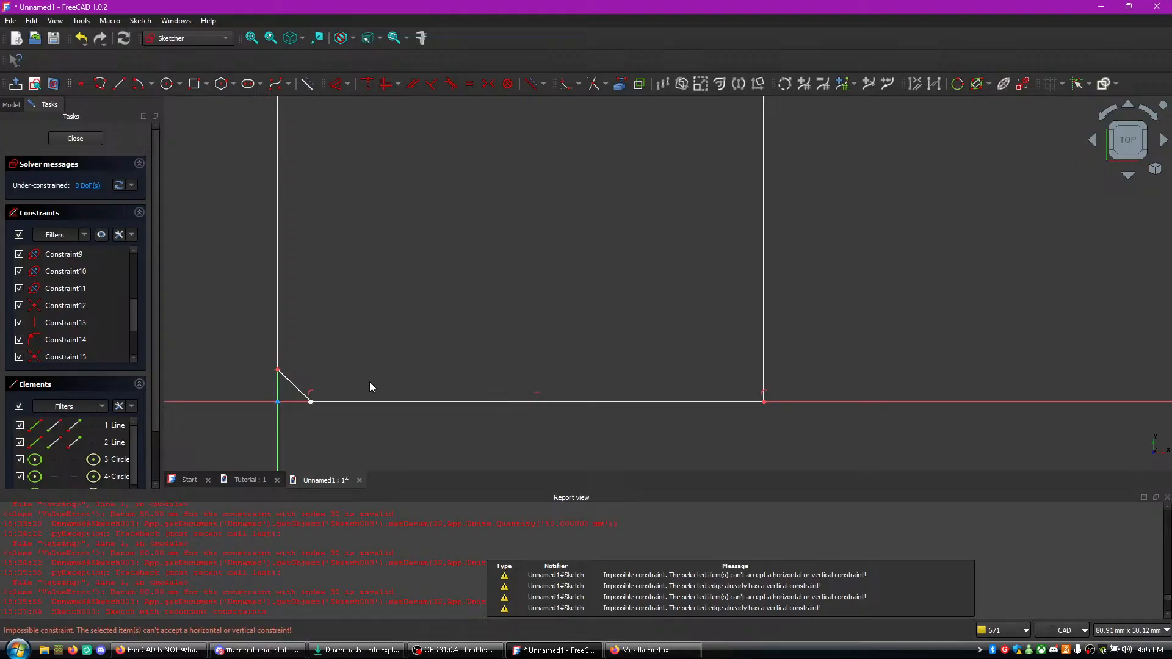
scroll(355, 256, down, 5)
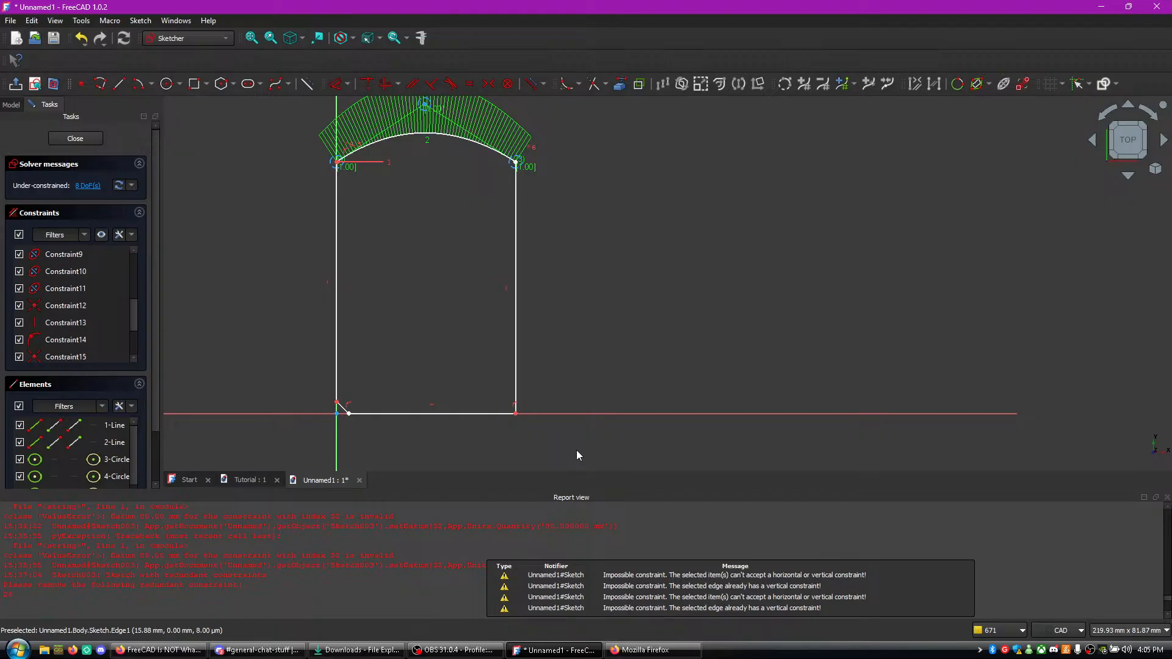
- Switch to Firefox and read the live chat messages
click(664, 651)
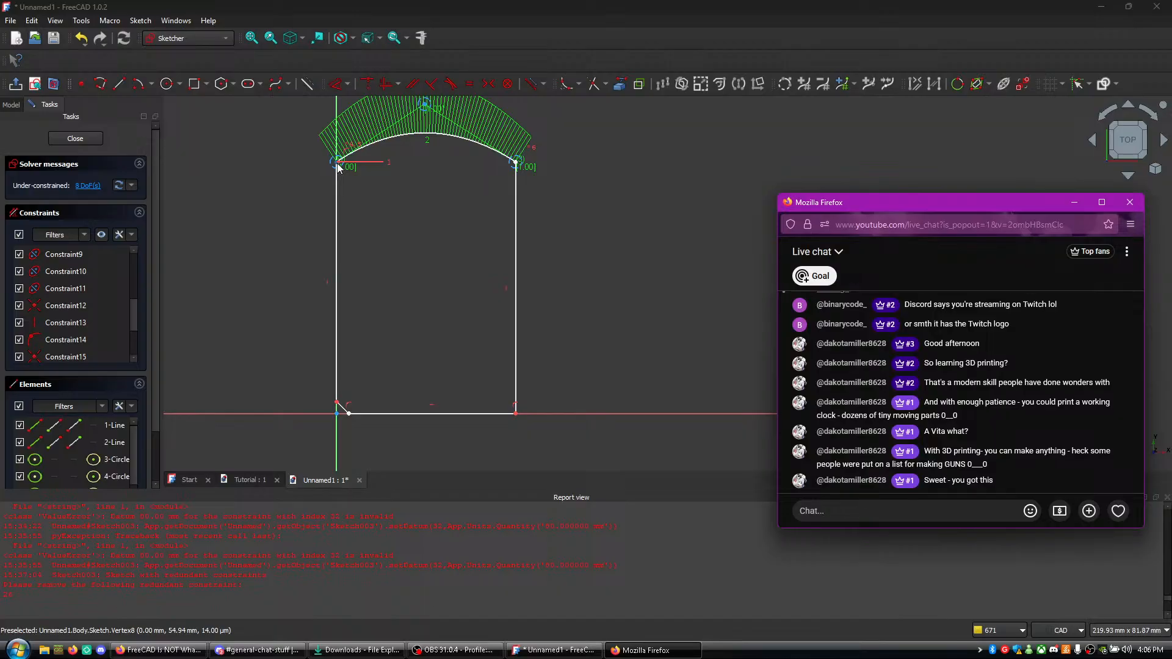
- Dimension the horizontal distance between the upper ends of the two side lines as 21 mm
click(339, 167)
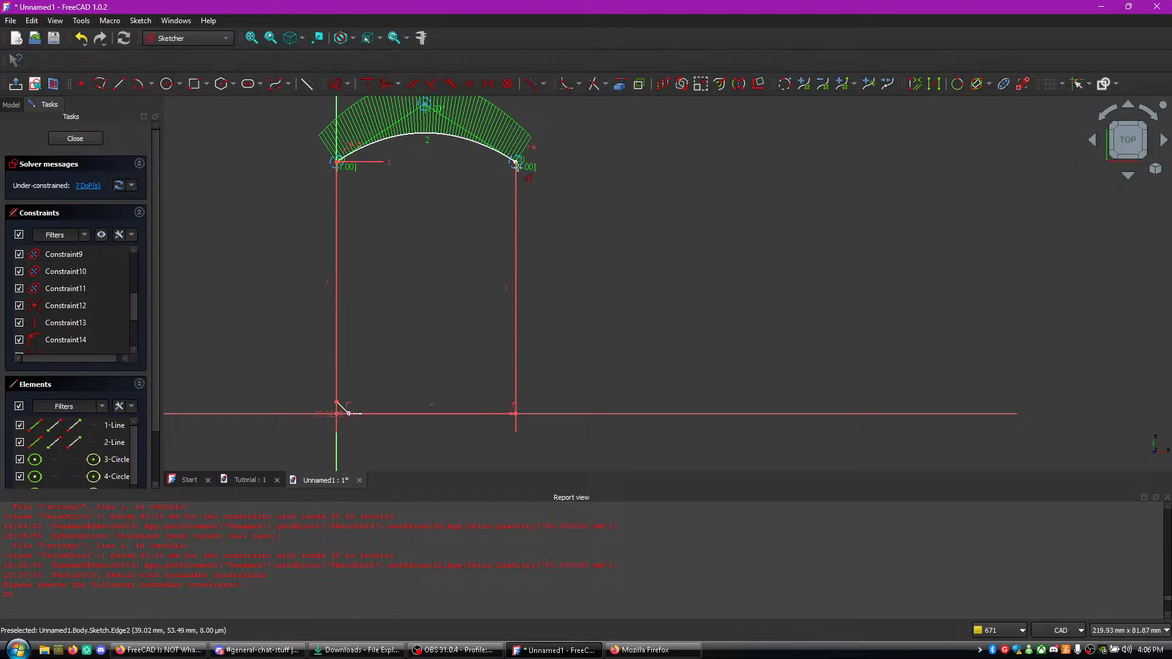
click(516, 163)
click(565, 170)
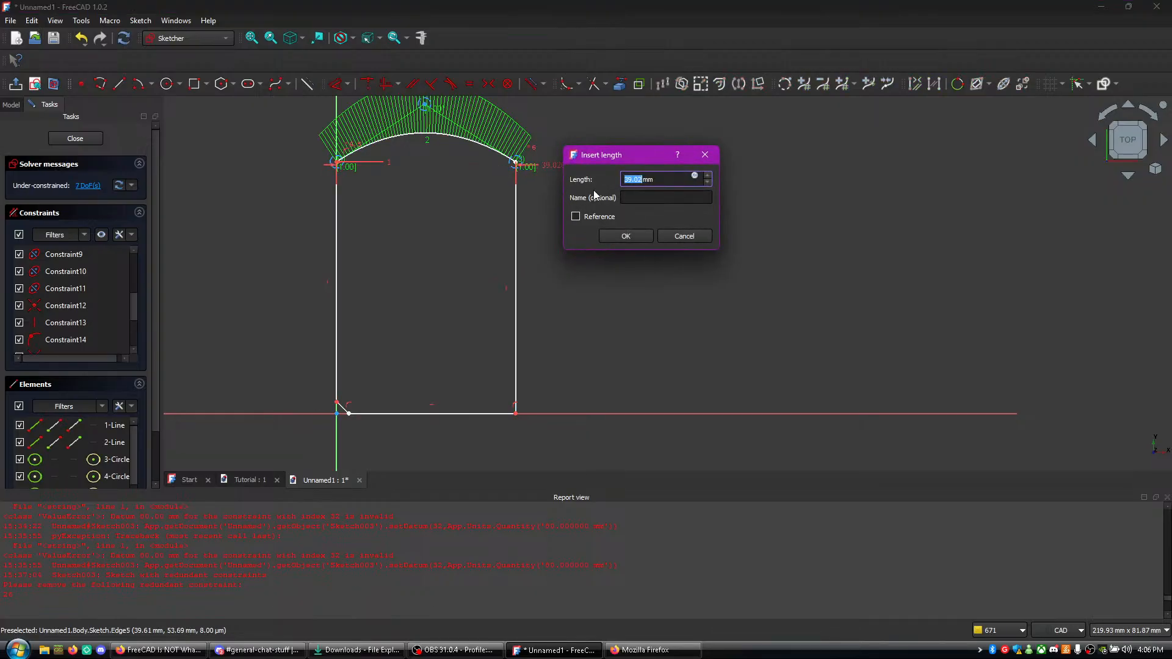
text(21)
click(635, 237)
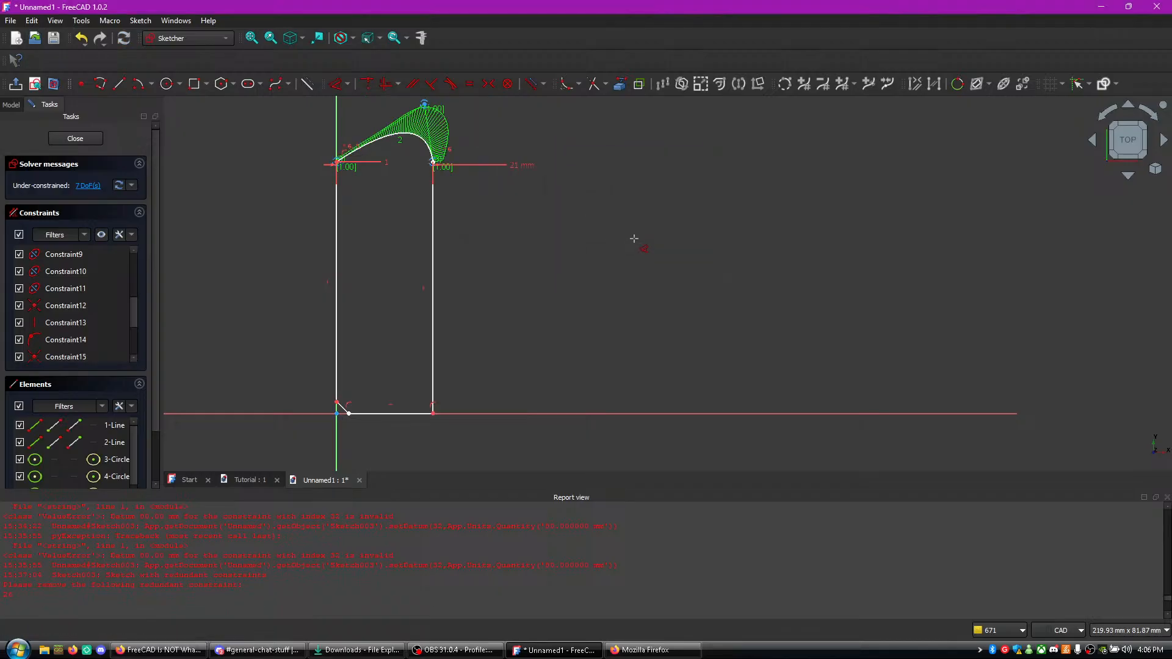
- Move the B-spline's middle control point midway between the side lines, at about 11 mm across and 61 mm up, to even out the arch
middle_drag(497, 241, 533, 272)
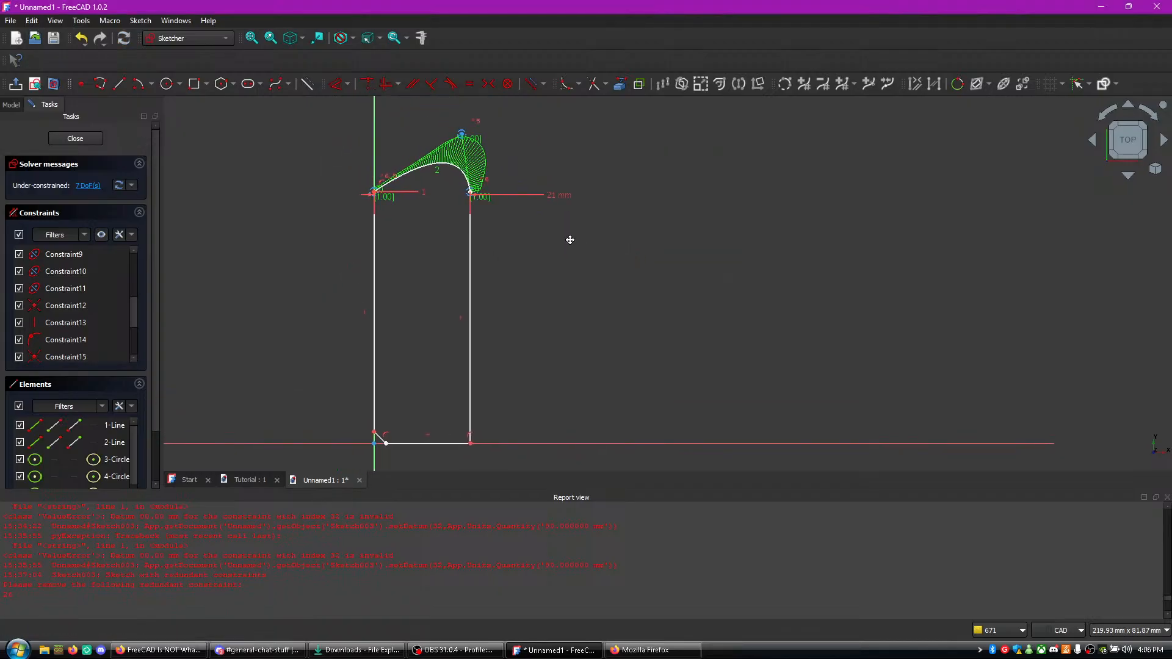
scroll(573, 297, up, 5)
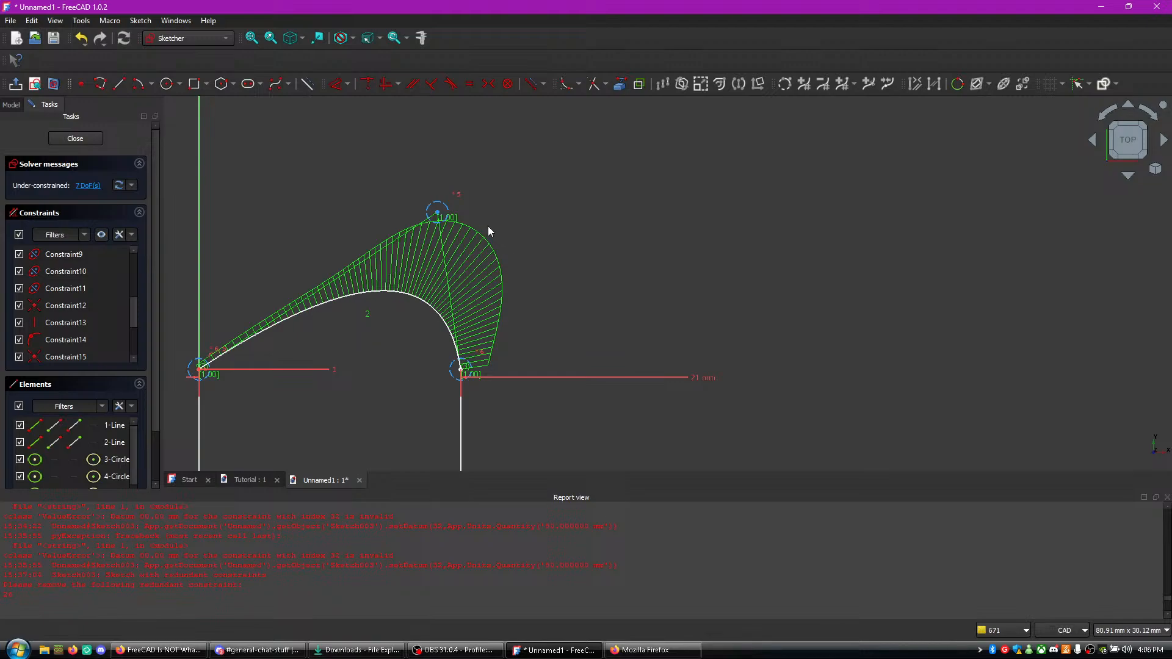
mouse_move(439, 218)
mouse_down()
mouse_move(342, 191)
mouse_move(336, 296)
mouse_up()
middle_drag(548, 322, 544, 149)
middle_drag(558, 283, 560, 315)
drag(334, 151, 335, 162)
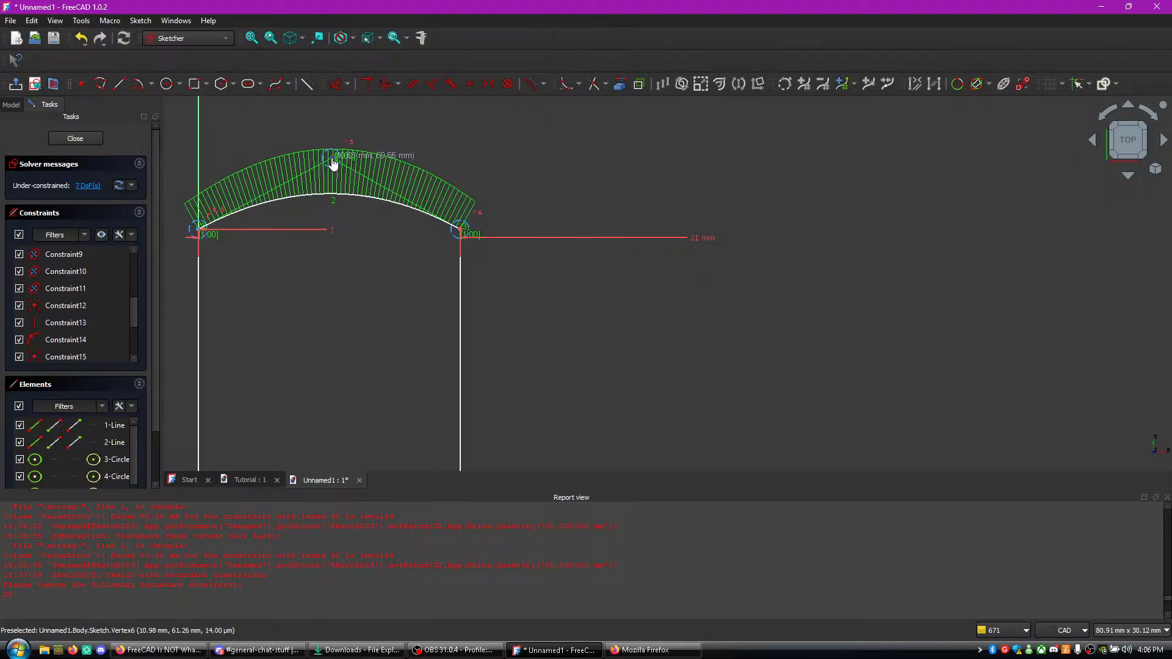
mouse_move(528, 321)
middle_down()
mouse_move(555, 223)
mouse_move(543, 306)
middle_up()
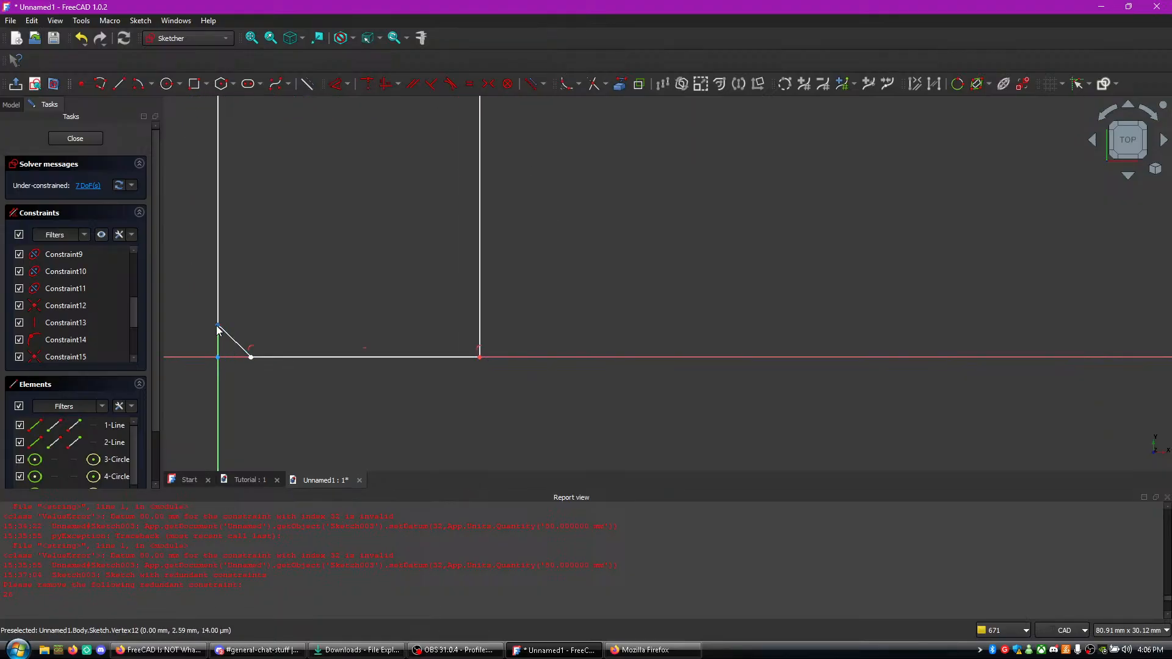
click(251, 359)
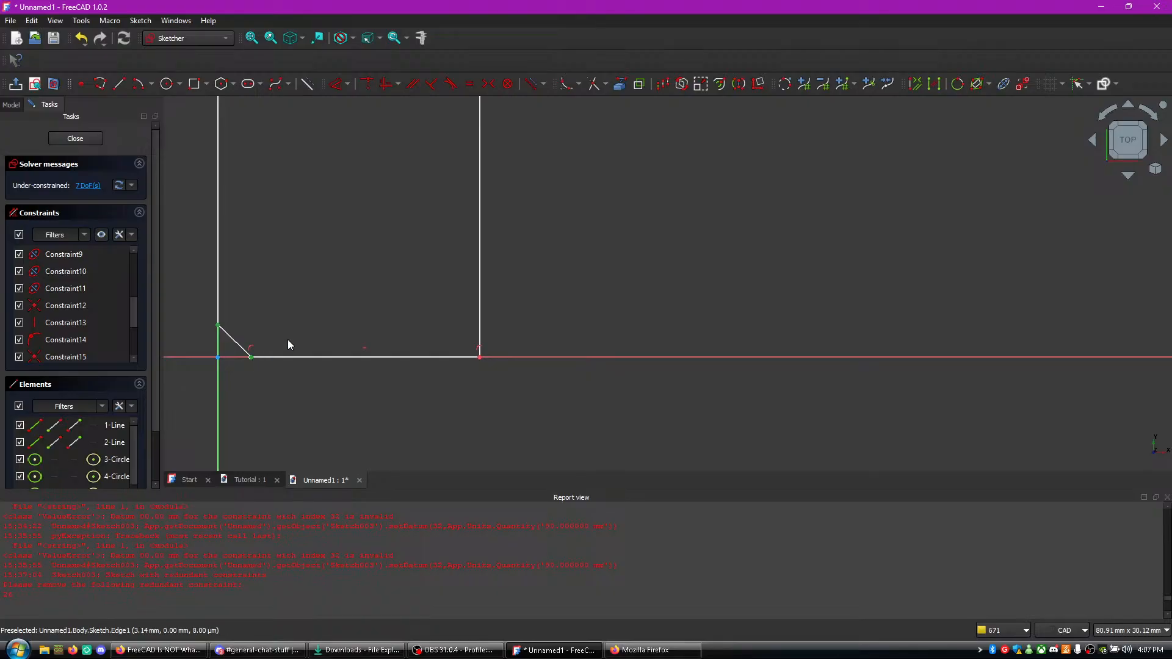
right_click(302, 335)
click(240, 390)
right_click(256, 387)
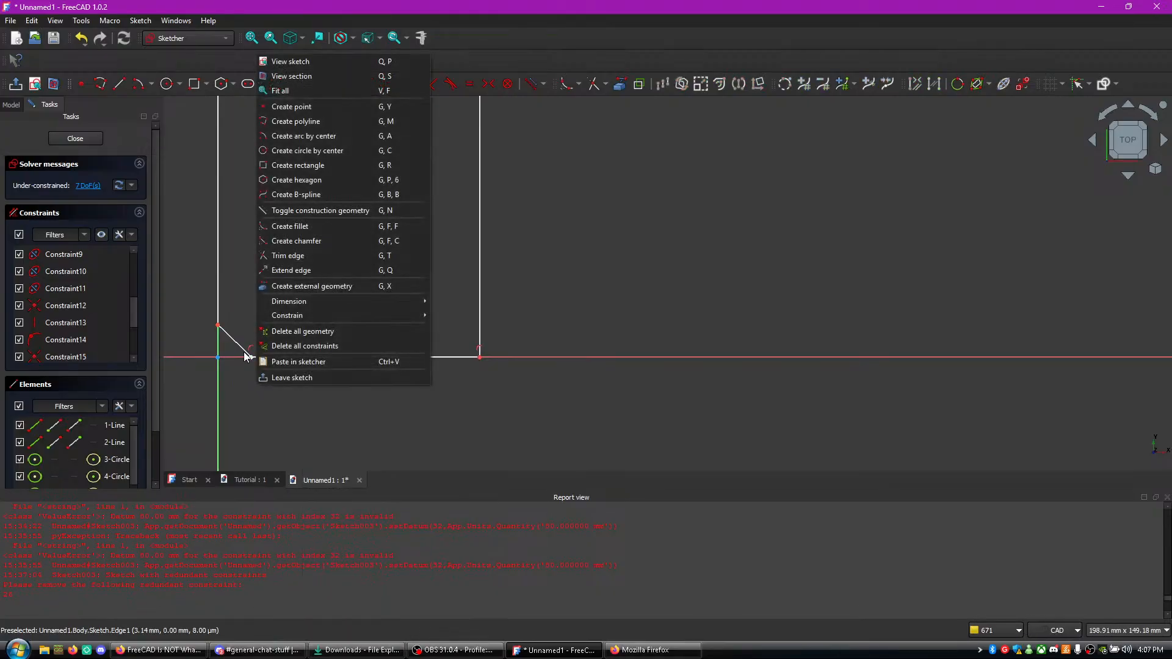
click(243, 374)
mouse_move(252, 359)
mouse_down()
mouse_move(279, 365)
mouse_move(252, 362)
mouse_up()
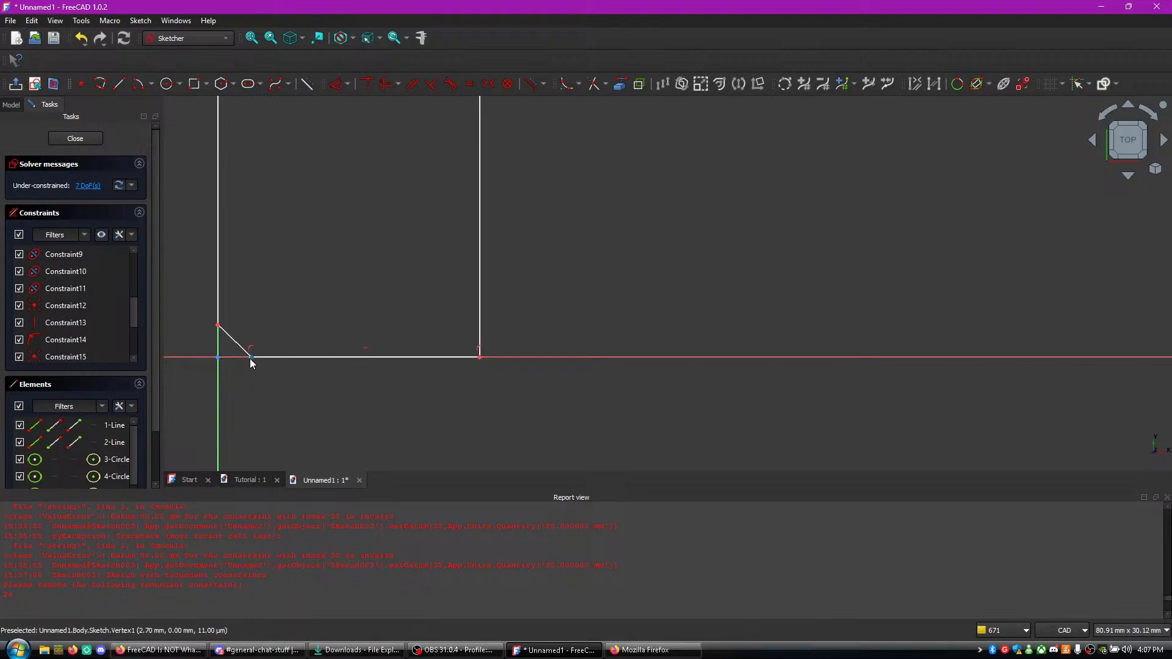
- Move the base line's left end toward the lower end of the diagonal corner line and select the meeting endpoints
scroll(254, 372, up, 12)
middle_drag(230, 288, 261, 378)
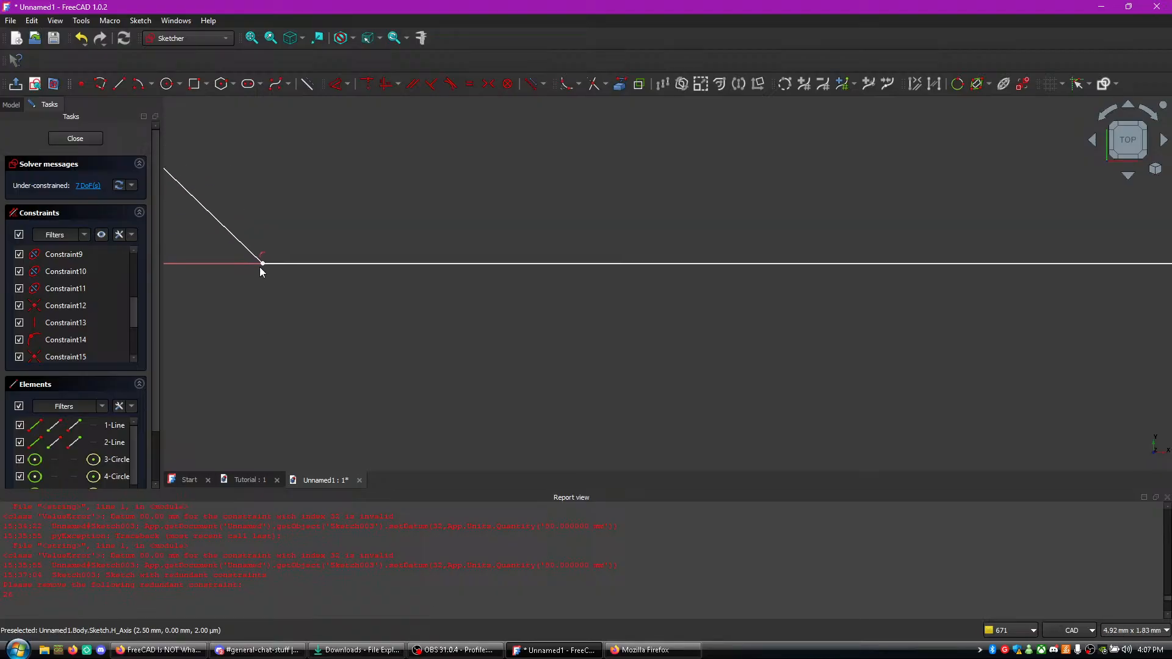
drag(264, 263, 260, 264)
click(262, 263)
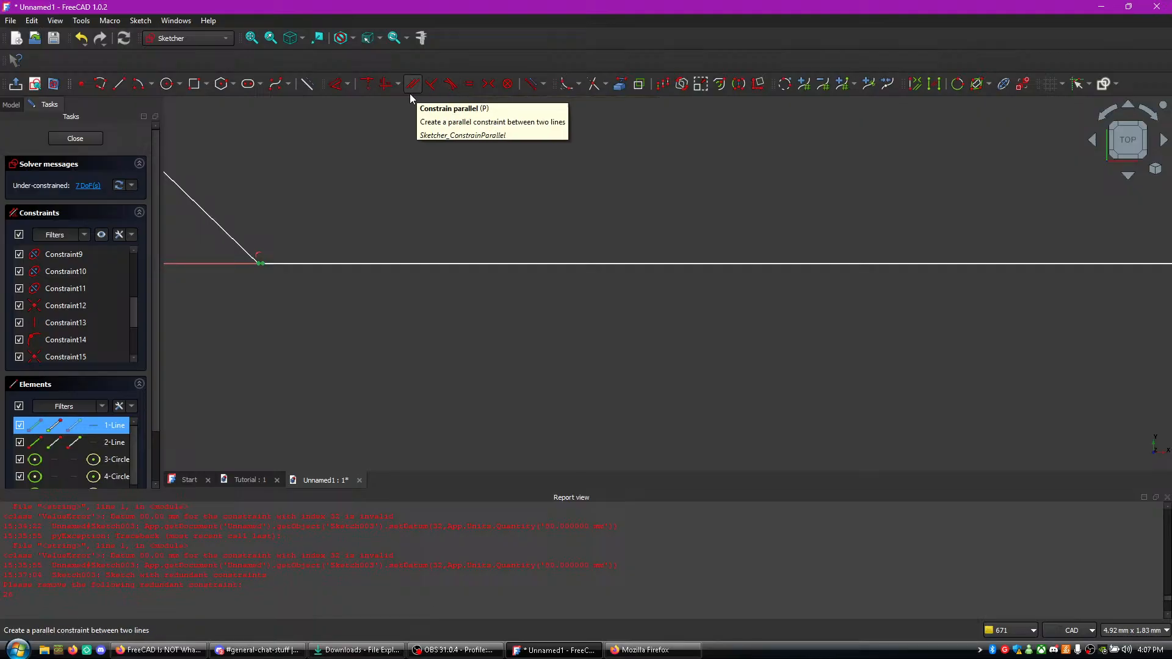
- Examine the constraint between the base line and the right side line, including the actions available for it
middle_drag(672, 337, 152, 302)
mouse_move(764, 324)
middle_down()
mouse_move(401, 284)
mouse_move(183, 298)
middle_up()
mouse_move(811, 334)
middle_down()
mouse_move(244, 344)
mouse_move(767, 287)
mouse_move(599, 275)
mouse_move(415, 314)
mouse_move(496, 263)
mouse_move(500, 323)
mouse_move(501, 274)
mouse_move(481, 273)
mouse_move(497, 259)
mouse_move(491, 368)
middle_up()
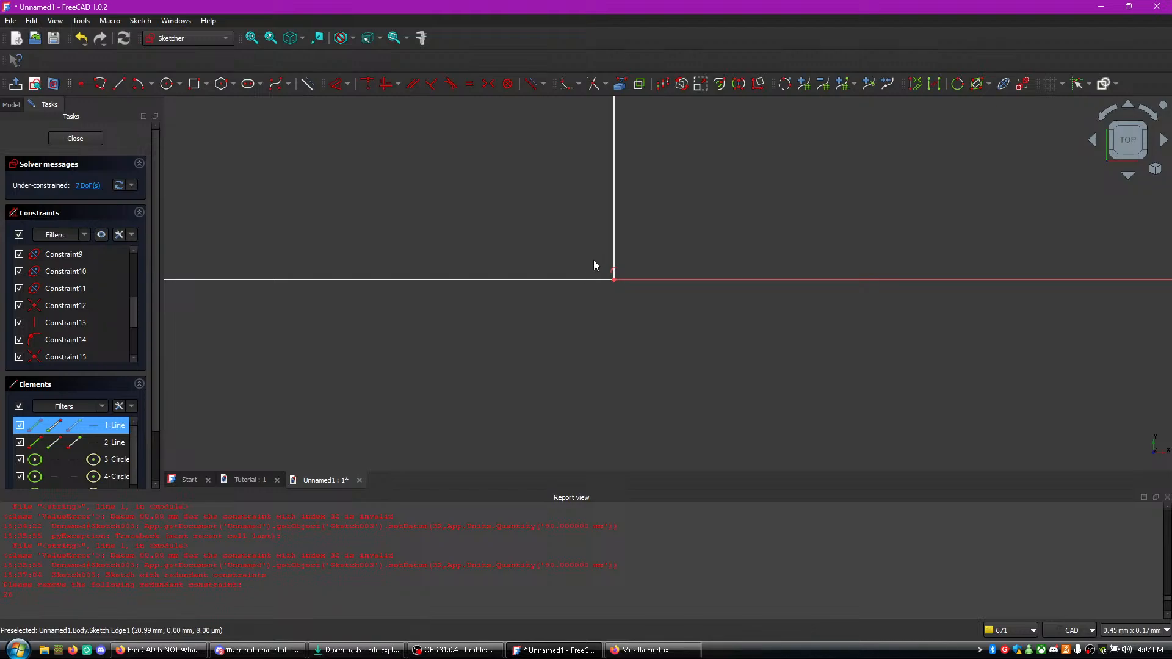
click(612, 270)
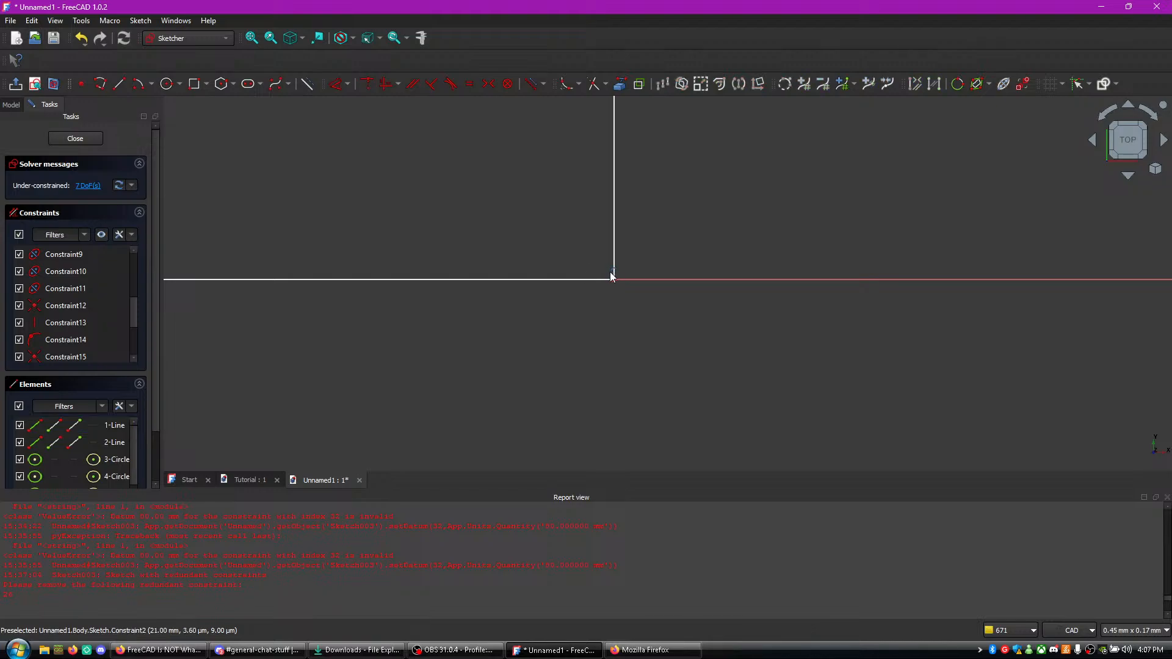
scroll(130, 271, down, 3)
scroll(128, 274, up, 7)
scroll(676, 316, up, 6)
scroll(639, 300, up, 4)
mouse_move(525, 241)
middle_down()
mouse_move(670, 446)
mouse_move(683, 445)
middle_up()
click(444, 282)
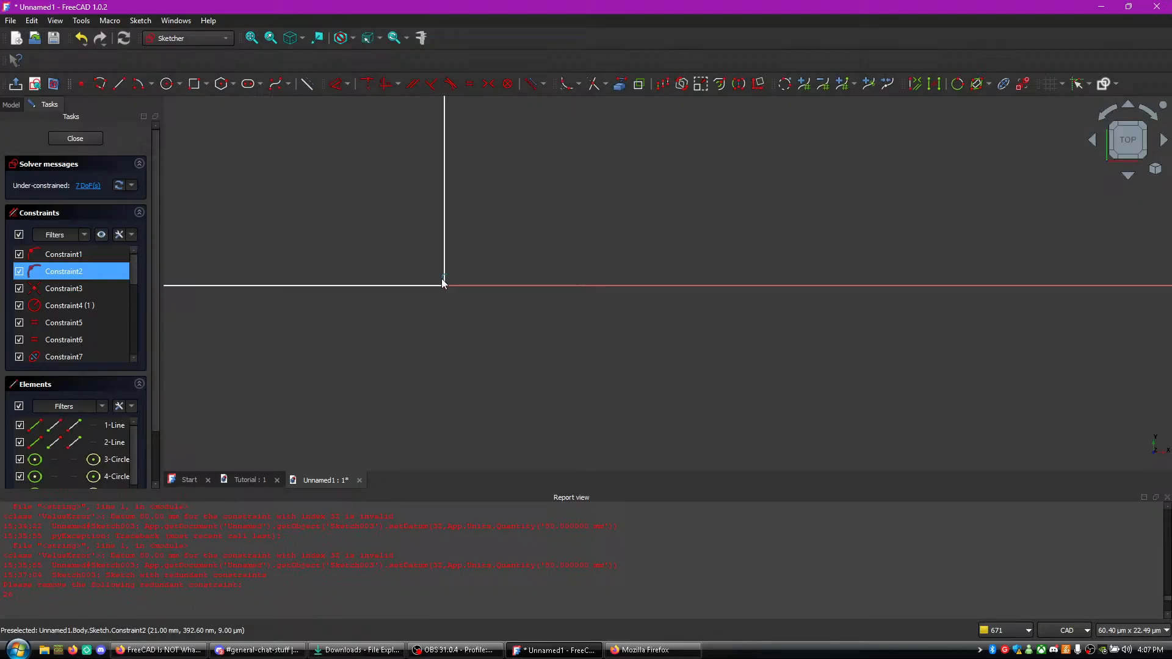
middle_drag(325, 321, 693, 258)
middle_drag(299, 262, 702, 305)
mouse_move(421, 277)
middle_down()
mouse_move(733, 318)
mouse_move(635, 283)
middle_up()
middle_drag(427, 254, 669, 248)
middle_drag(464, 218, 585, 226)
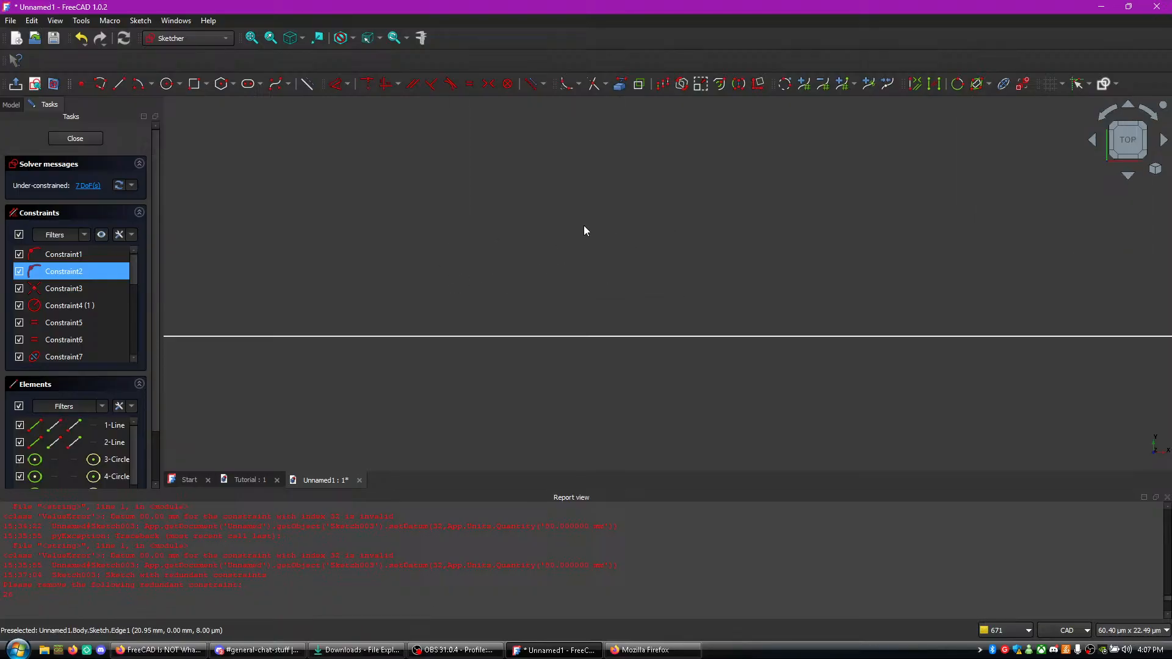
right_click(63, 276)
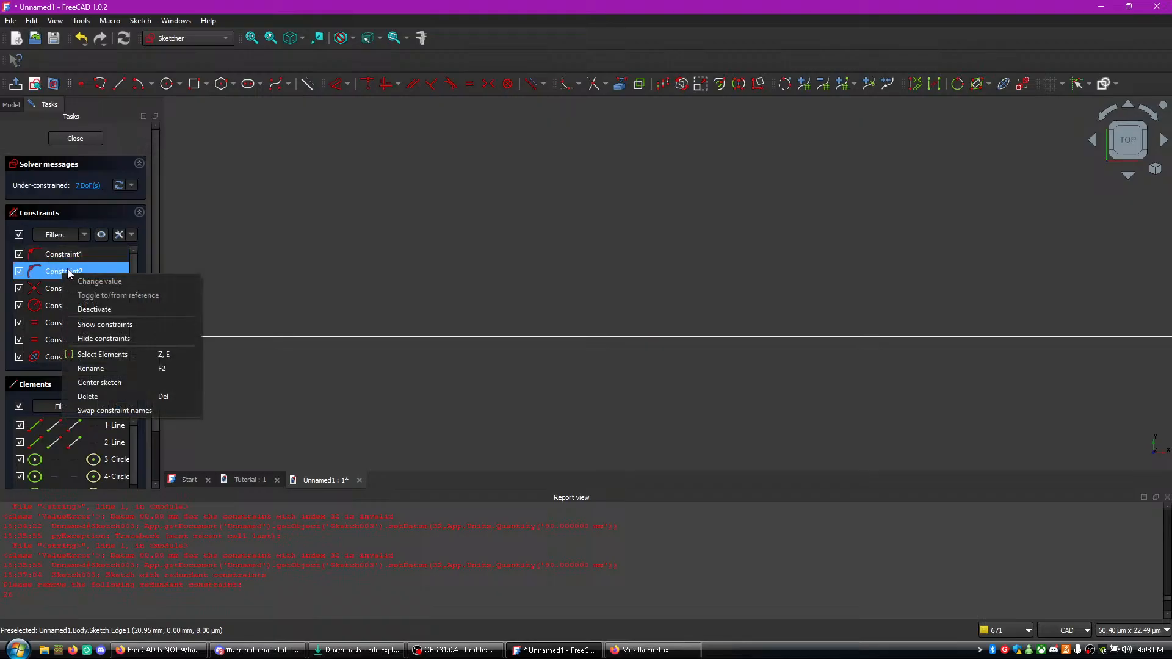
click(346, 298)
- Try to apply a tangent constraint between the base line's left end and the diagonal corner line's lower end
mouse_move(301, 370)
middle_down()
mouse_move(574, 364)
mouse_move(806, 298)
mouse_move(736, 286)
middle_up()
scroll(611, 294, down, 13)
mouse_move(457, 301)
middle_down()
mouse_move(264, 305)
mouse_move(774, 284)
middle_up()
middle_drag(354, 239, 444, 244)
scroll(526, 248, down, 20)
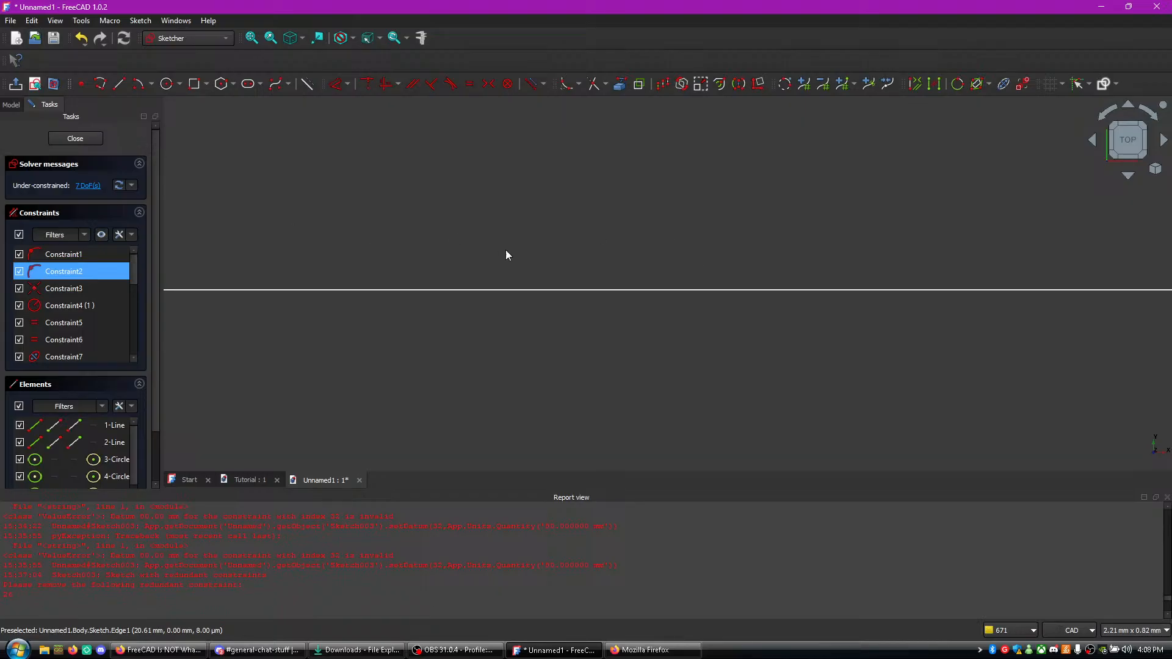
scroll(324, 323, down, 5)
scroll(476, 323, up, 2)
mouse_move(277, 331)
middle_down()
mouse_move(476, 324)
mouse_move(477, 307)
middle_up()
scroll(423, 265, up, 16)
middle_drag(768, 360, 431, 197)
scroll(520, 275, up, 8)
middle_drag(275, 260, 495, 303)
scroll(475, 303, up, 7)
scroll(420, 285, up, 1)
middle_drag(240, 226, 457, 287)
click(447, 275)
click(502, 276)
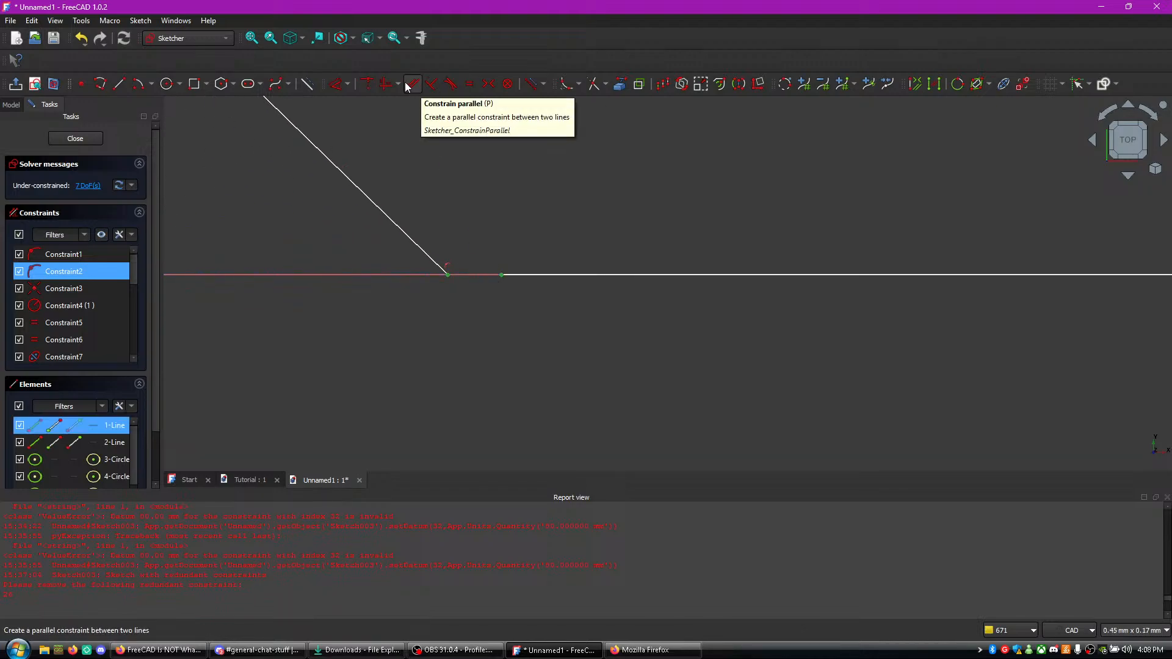
click(451, 84)
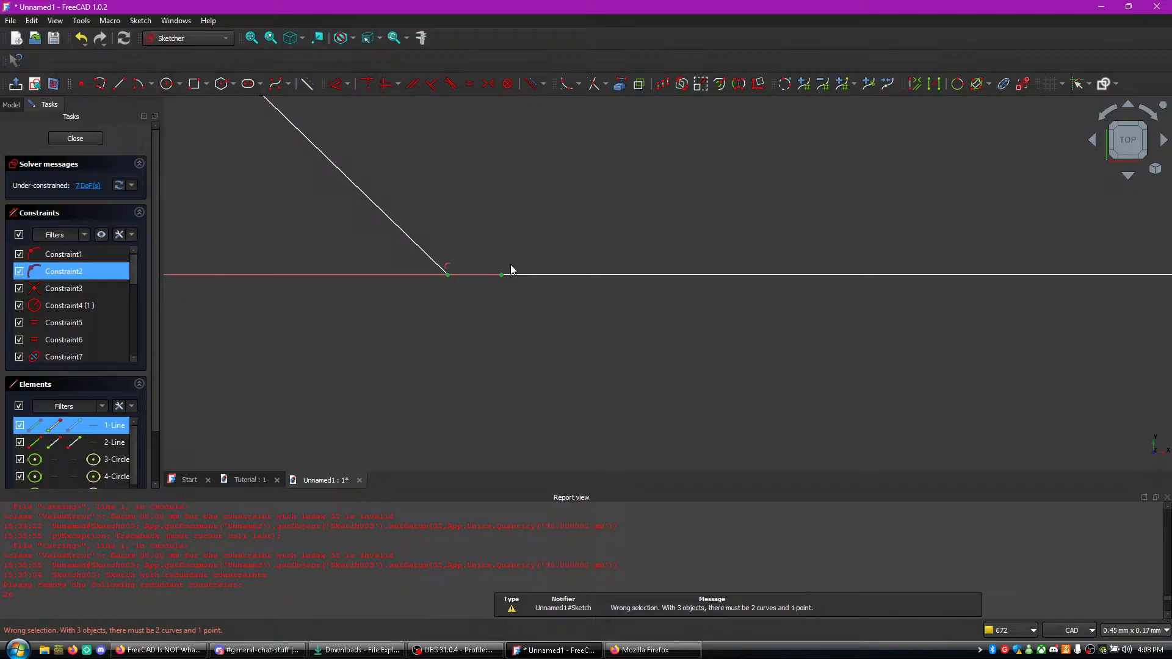
- Try a tangent constraint after moving the base line's left end onto the diagonal's lower end, and undo both changes
scroll(505, 258, up, 4)
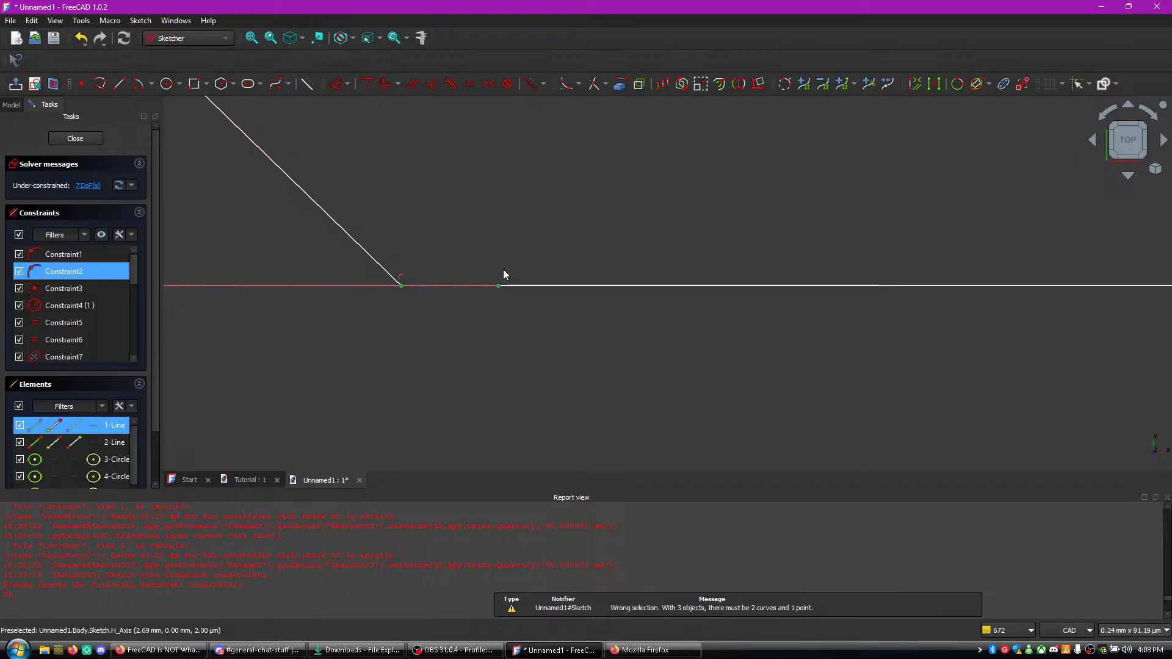
right_click(485, 252)
click(454, 233)
drag(500, 295, 381, 297)
click(384, 296)
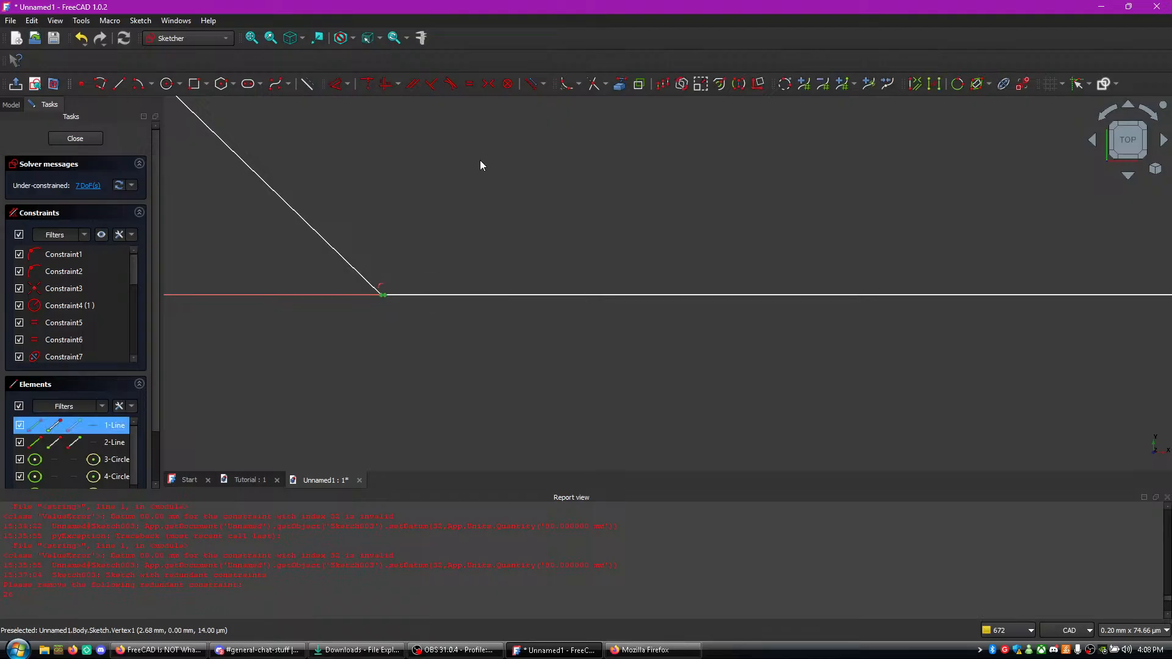
click(450, 84)
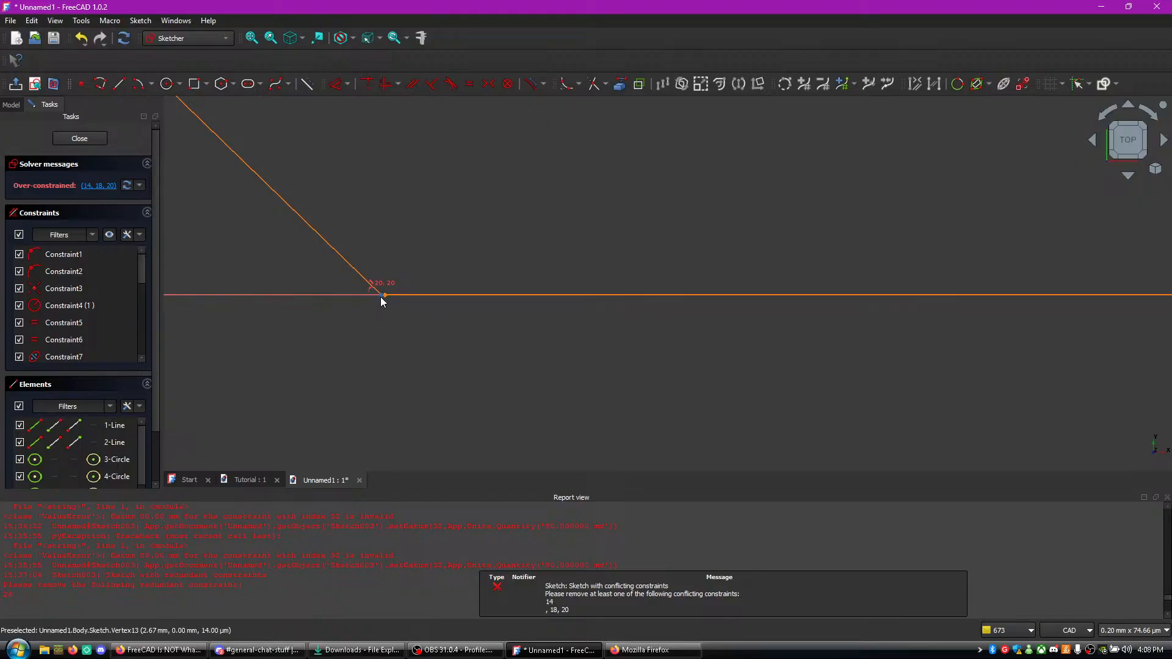
key(ctrl+z)
key(ctrl+z)
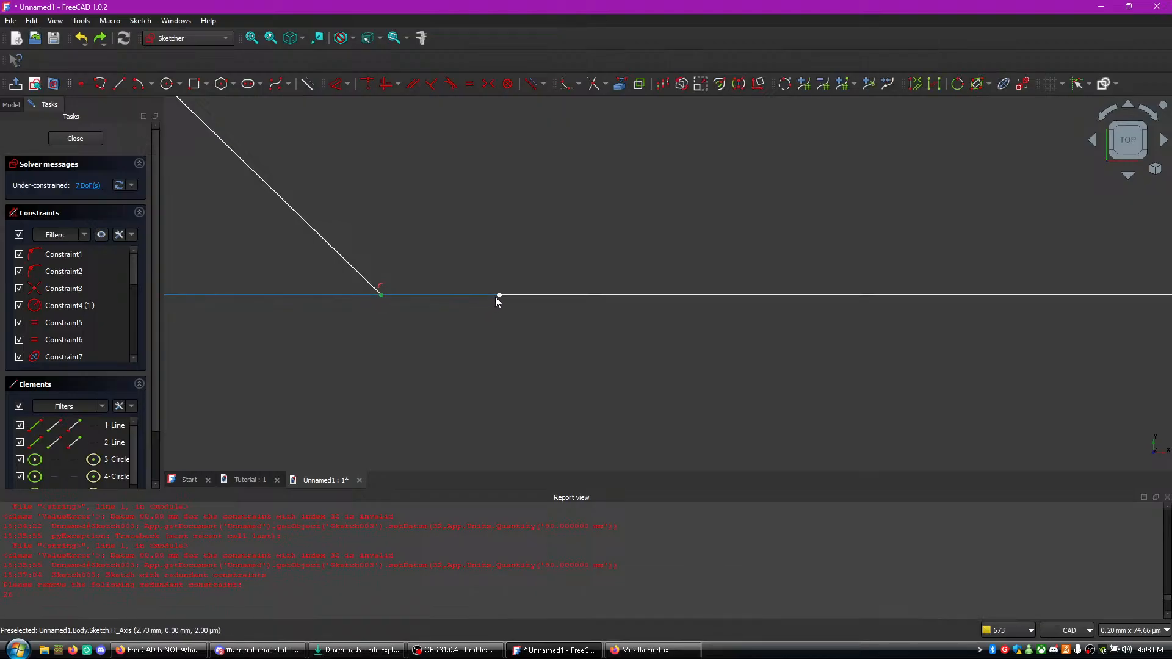
- Move the base line's left end close to the diagonal's lower end, at about 2.76 mm along the horizontal axis
drag(500, 295, 379, 296)
scroll(397, 290, up, 2)
scroll(408, 286, up, 4)
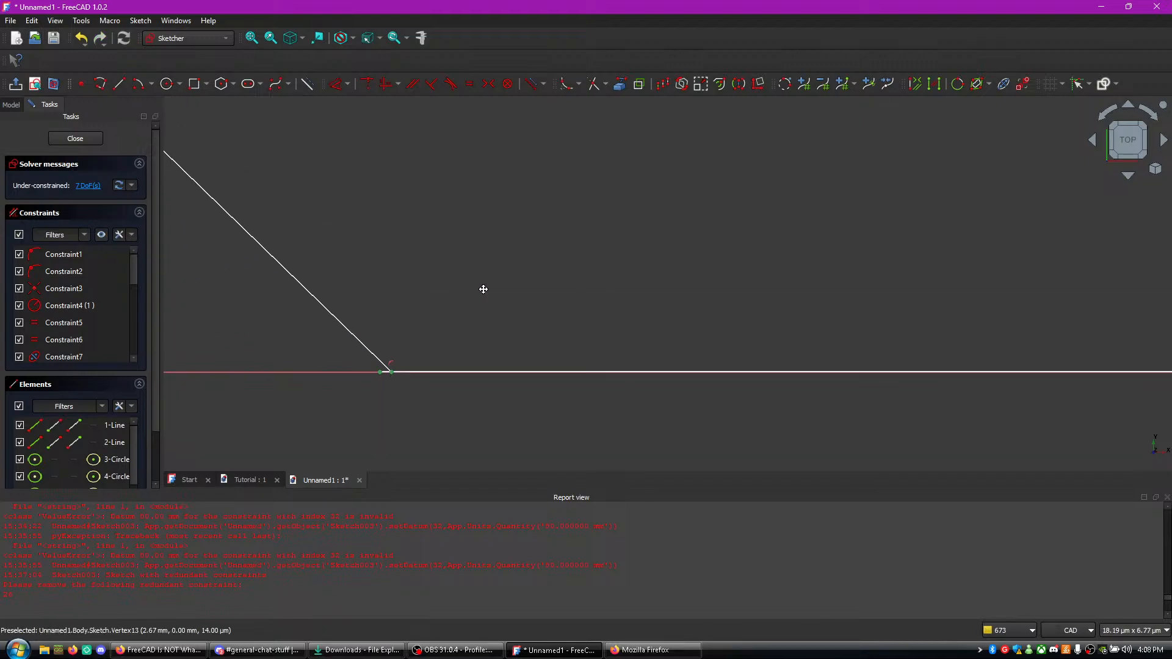
drag(388, 369, 400, 370)
scroll(485, 324, down, 4)
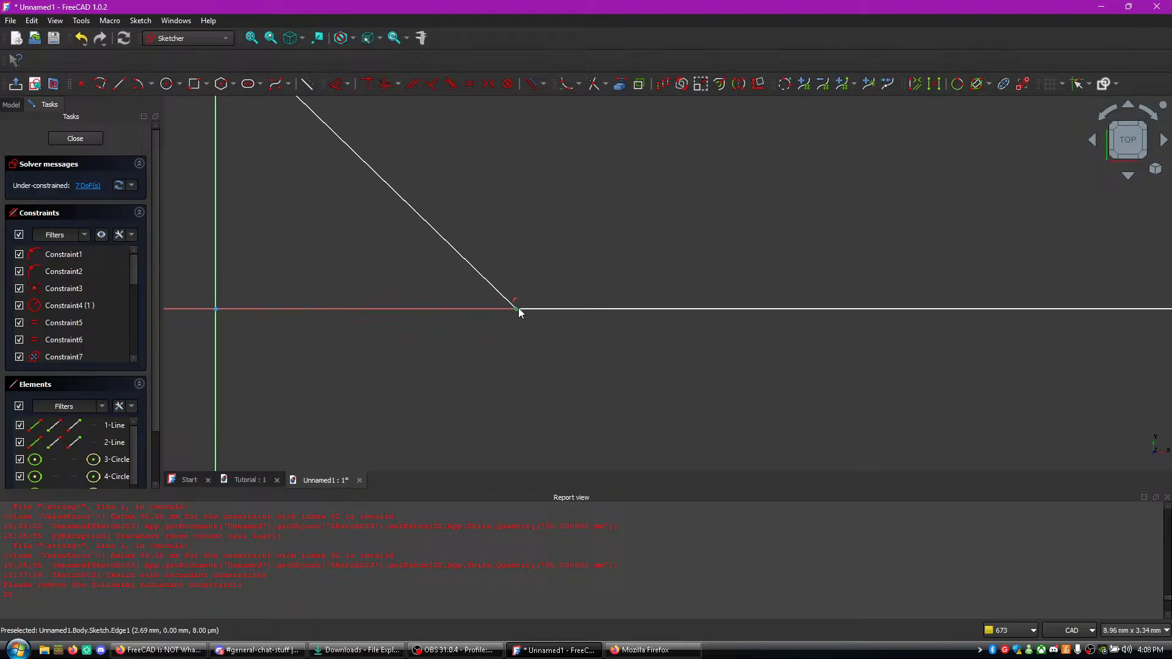
scroll(532, 315, down, 4)
scroll(532, 314, up, 6)
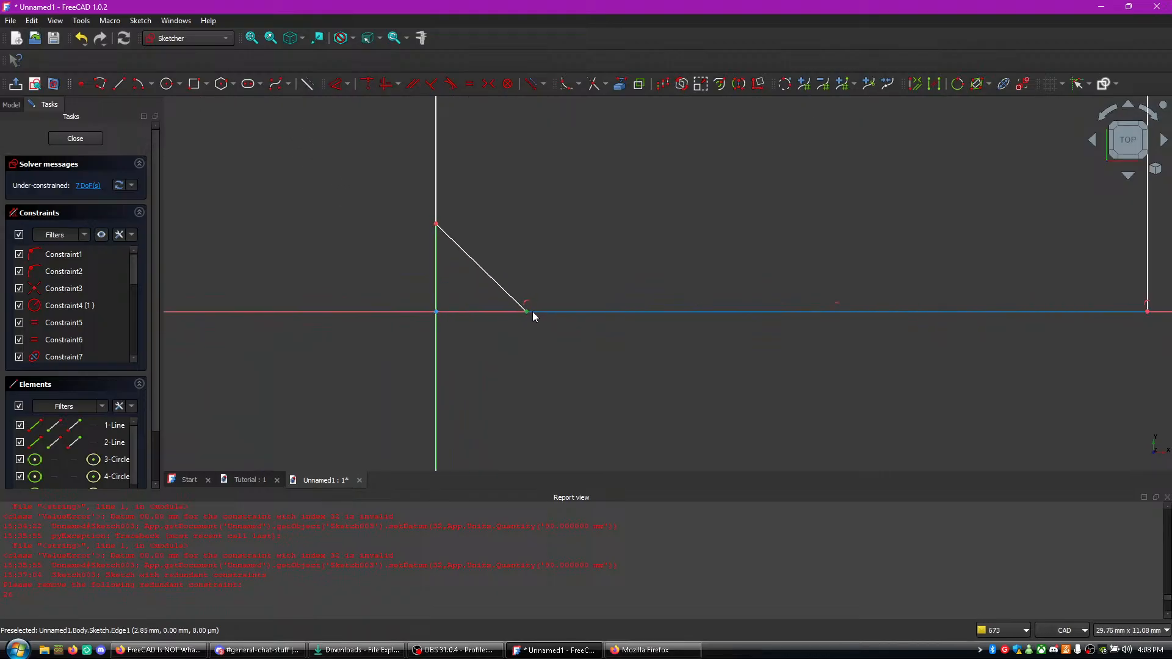
middle_drag(519, 294, 512, 346)
scroll(512, 346, down, 1)
mouse_move(565, 104)
middle_down()
mouse_move(571, 322)
mouse_move(519, 162)
middle_up()
scroll(571, 270, up, 1)
scroll(548, 280, up, 3)
middle_drag(543, 298, 508, 151)
middle_drag(502, 345, 528, 238)
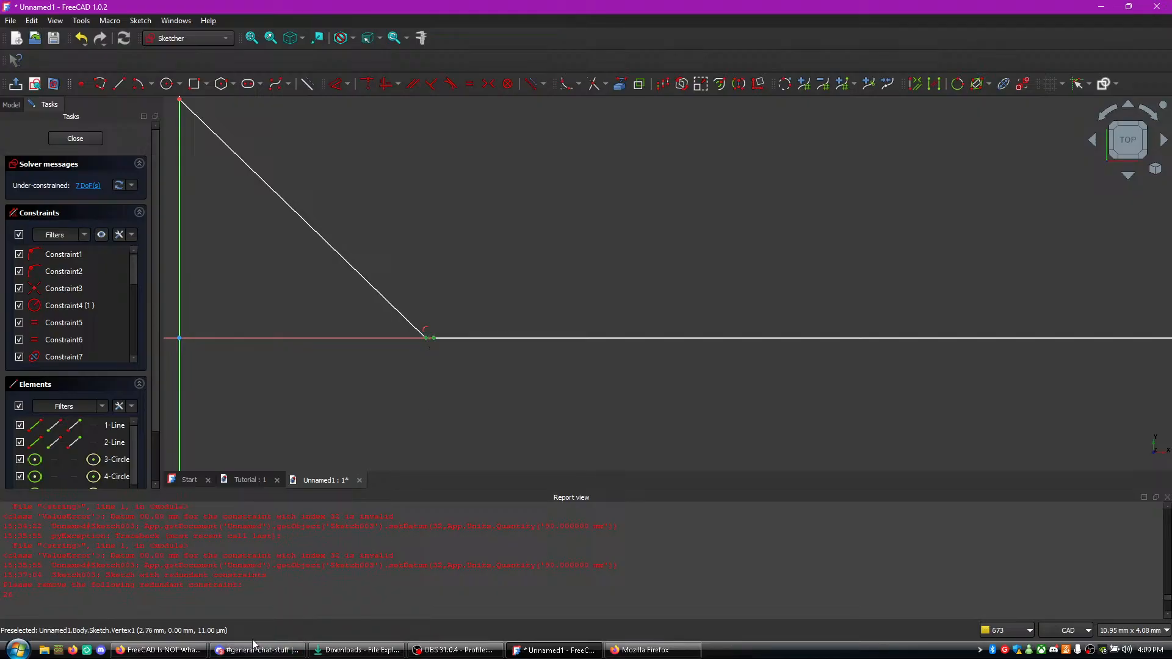
- Switch to Firefox and search the web for "constrant freecad two points are the same" in a new tab
click(160, 650)
key(ctrl+t)
text(c)
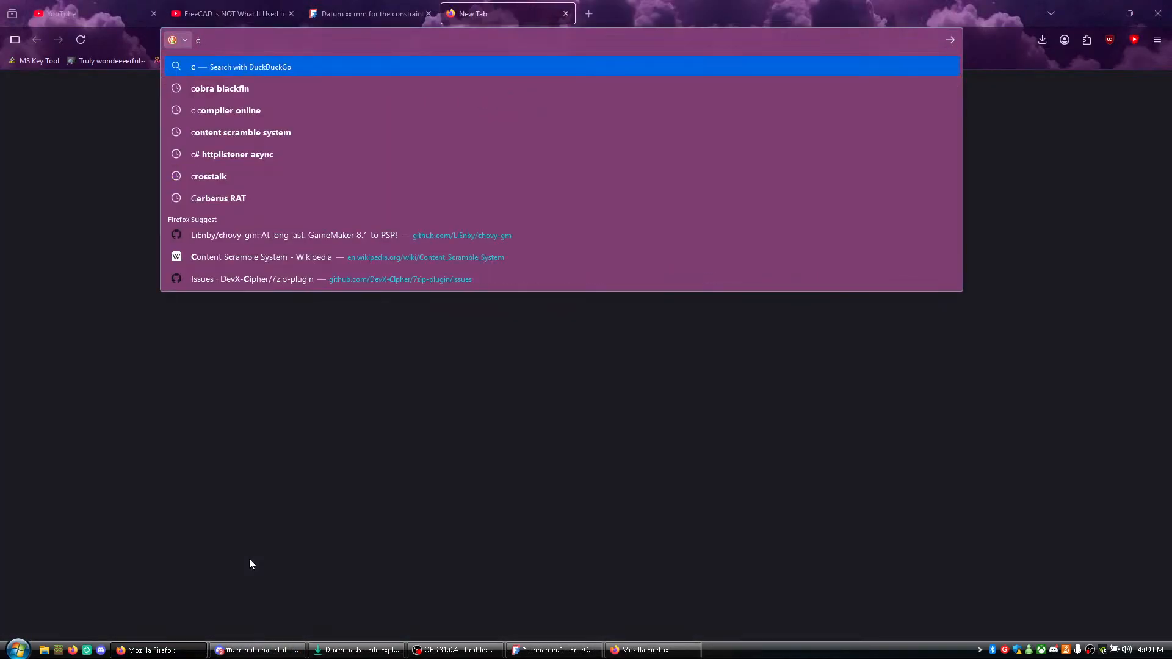
text(onstrant freeca)
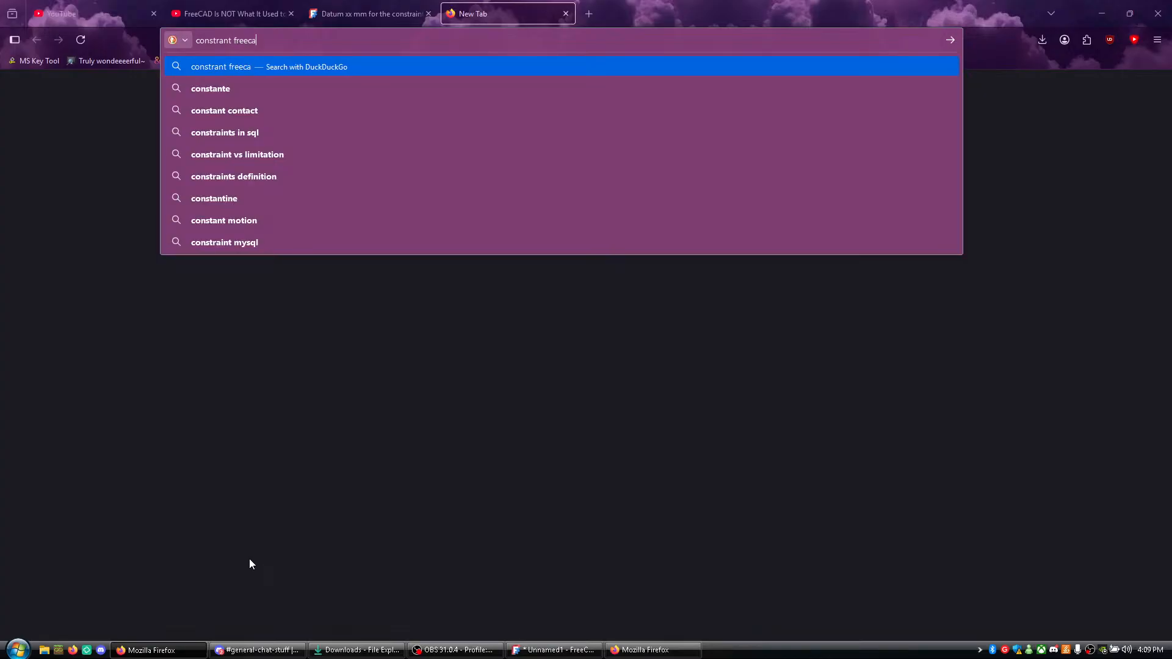
text(d two points)
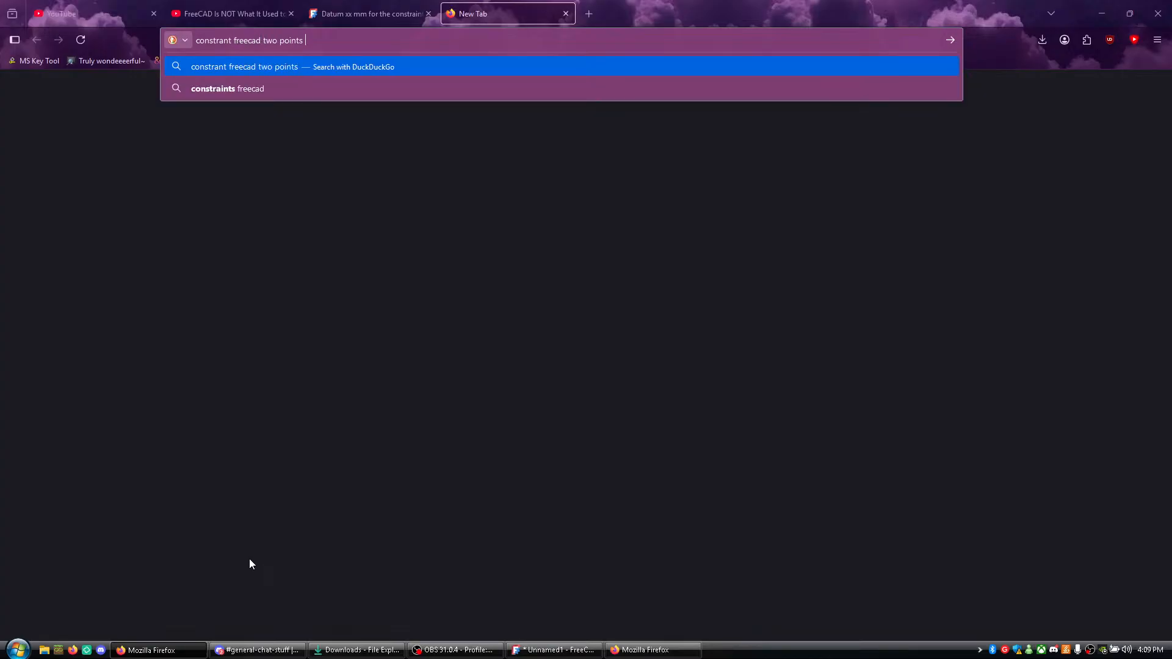
text( are the same)
key(Return)
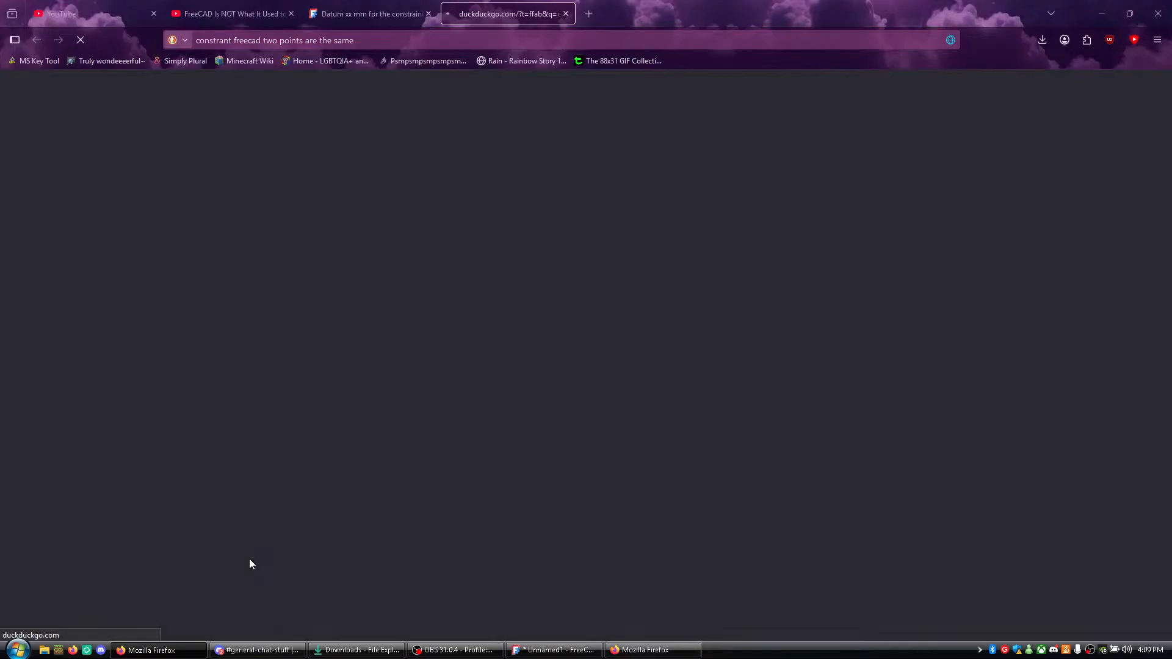
- Switch back to FreeCAD and try an equal constraint on the base line's left end and the diagonal's lower end
key(alt+Tab)
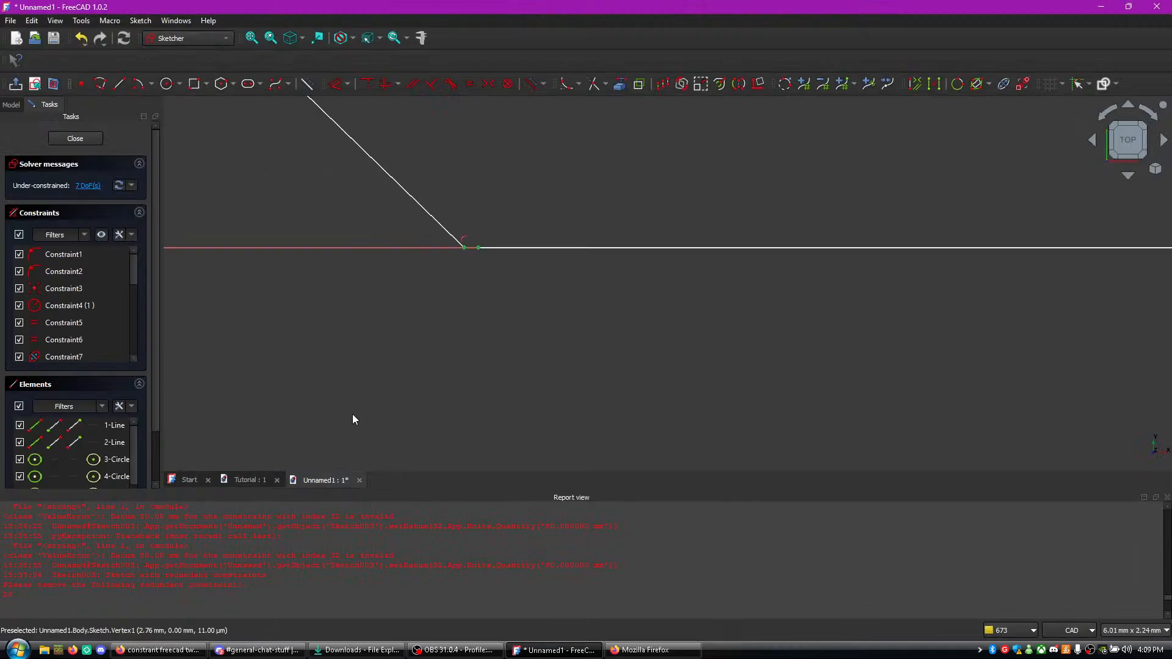
middle_drag(580, 210, 549, 440)
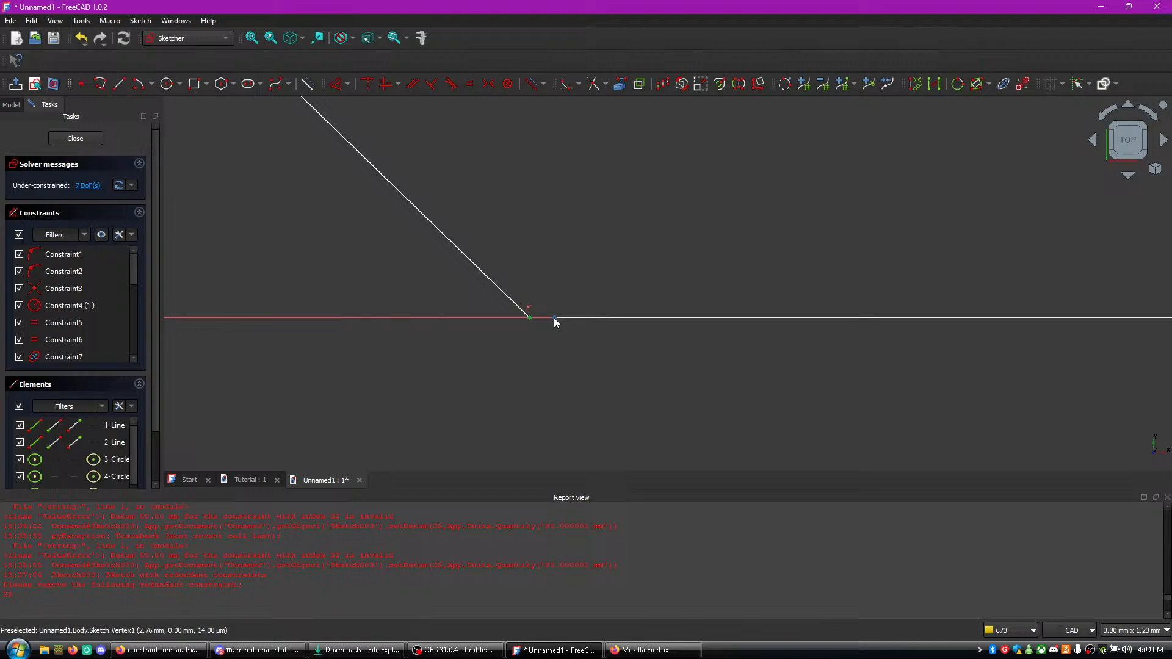
click(522, 354)
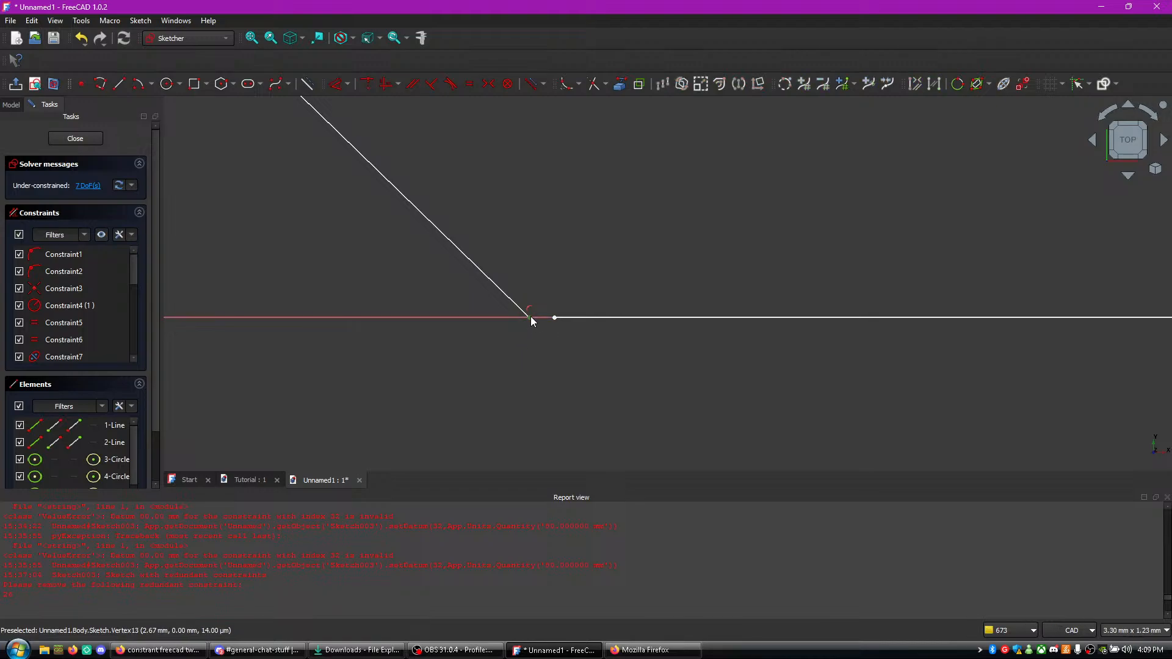
click(530, 317)
click(555, 318)
key(e)
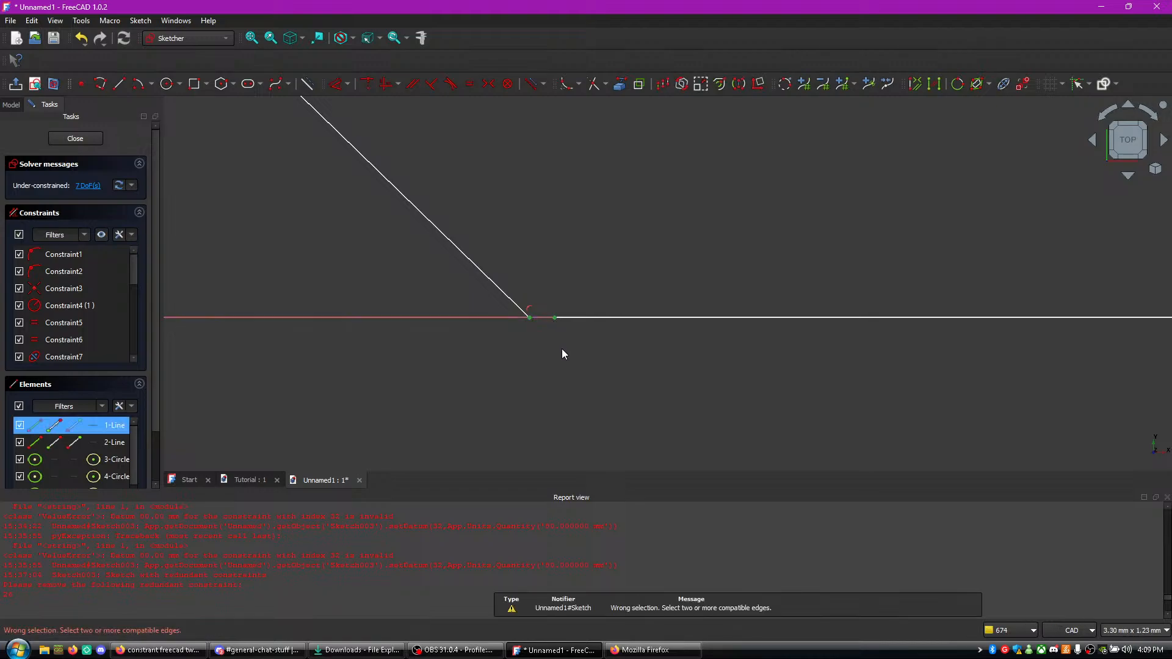
key(e)
- Switch to Firefox and read the FreeCAD Forum topic on joining two points with a point constraint without moving their current position
key(alt+Tab)
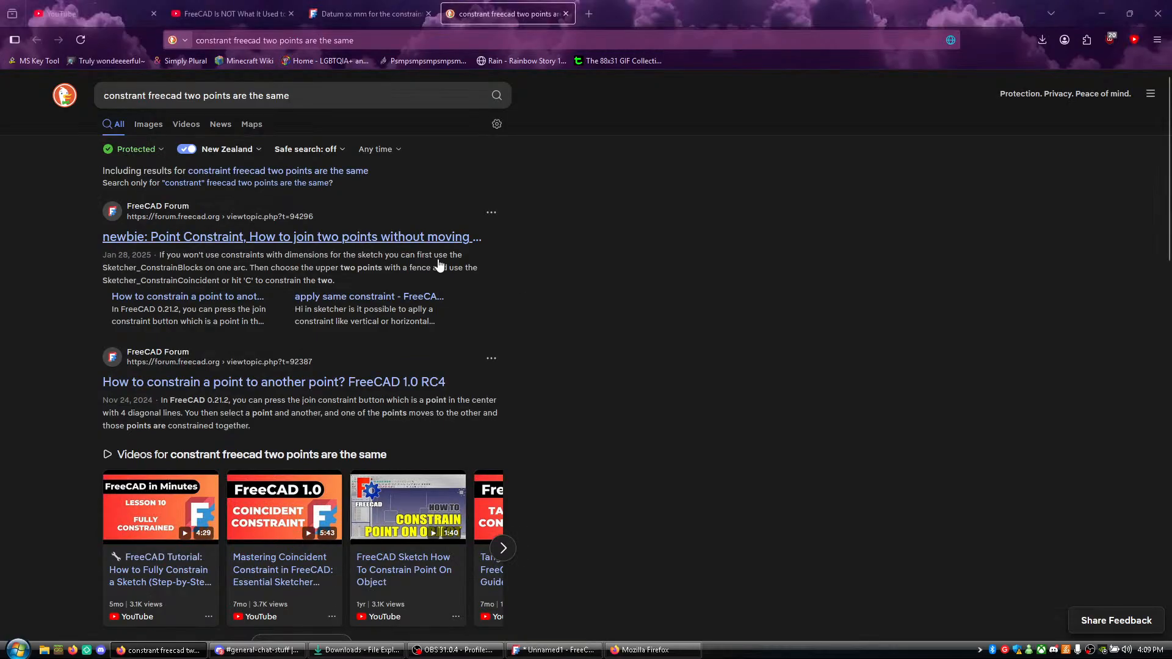
click(395, 257)
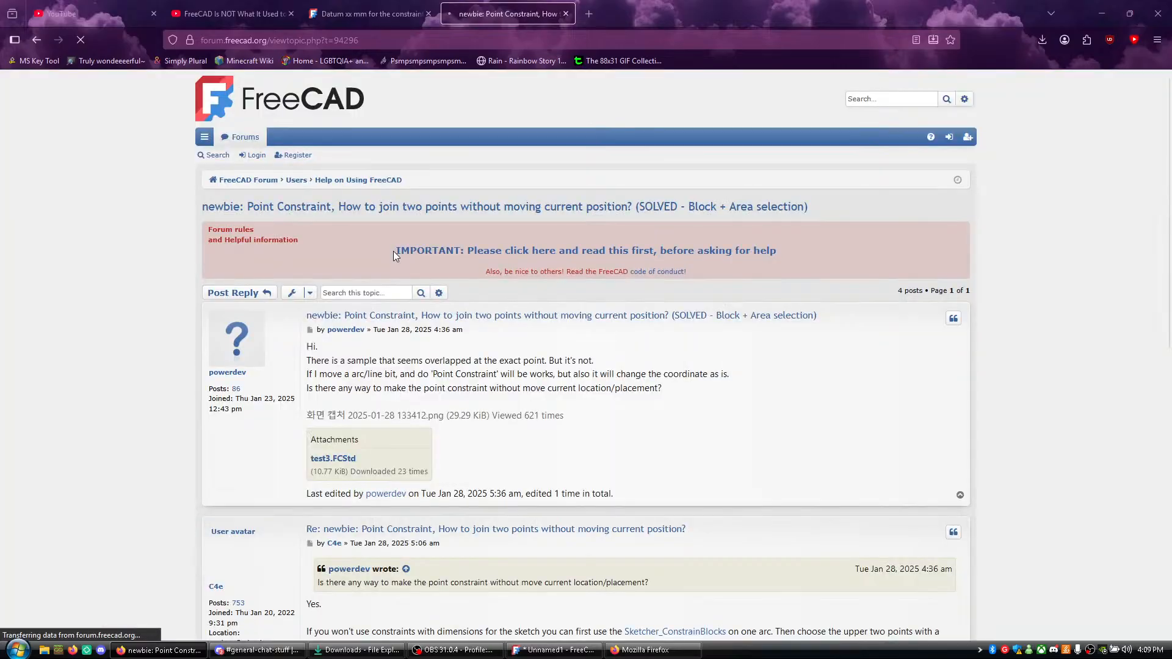
scroll(739, 366, down, 8)
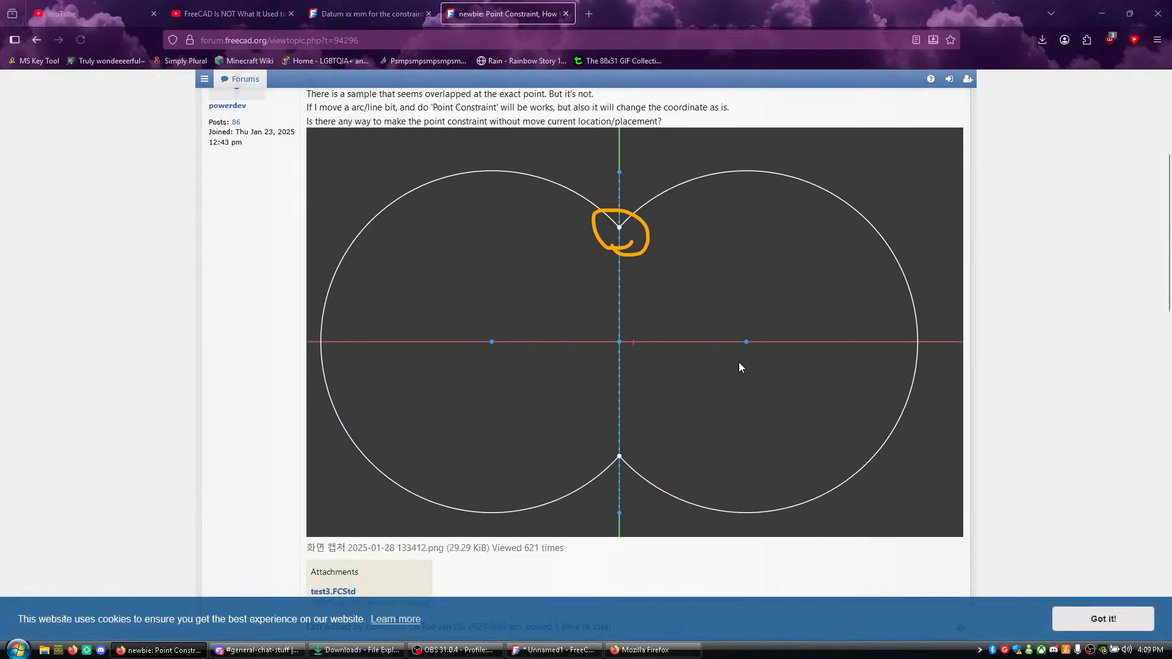
scroll(739, 367, down, 1)
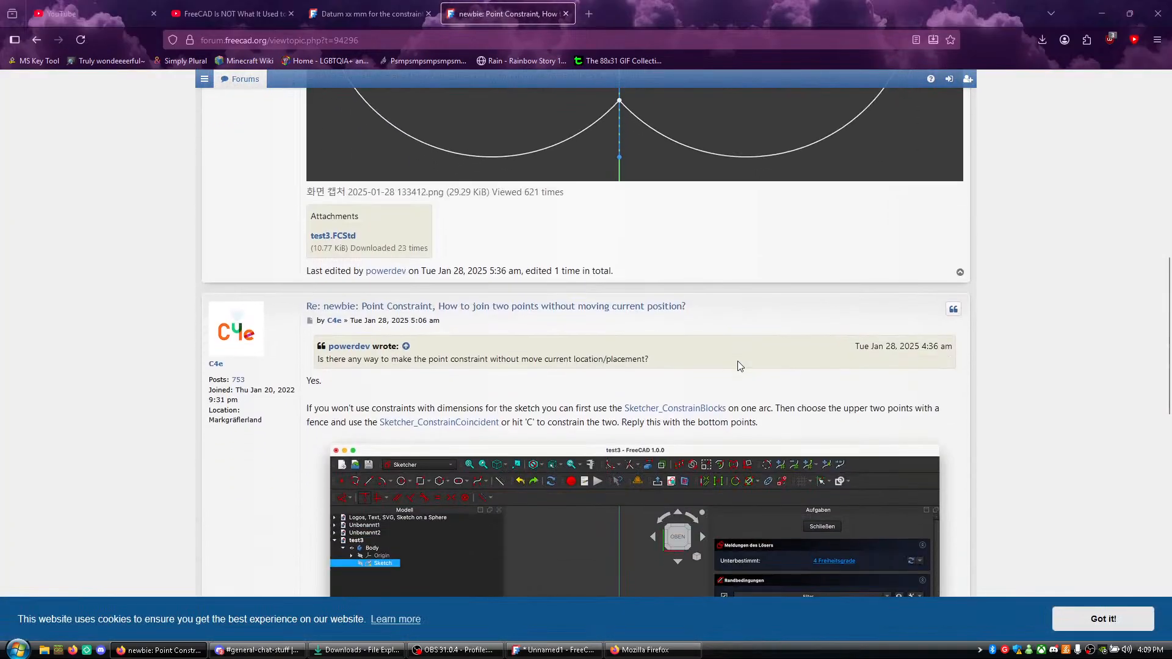
scroll(739, 365, up, 1)
scroll(739, 363, down, 3)
scroll(739, 362, down, 1)
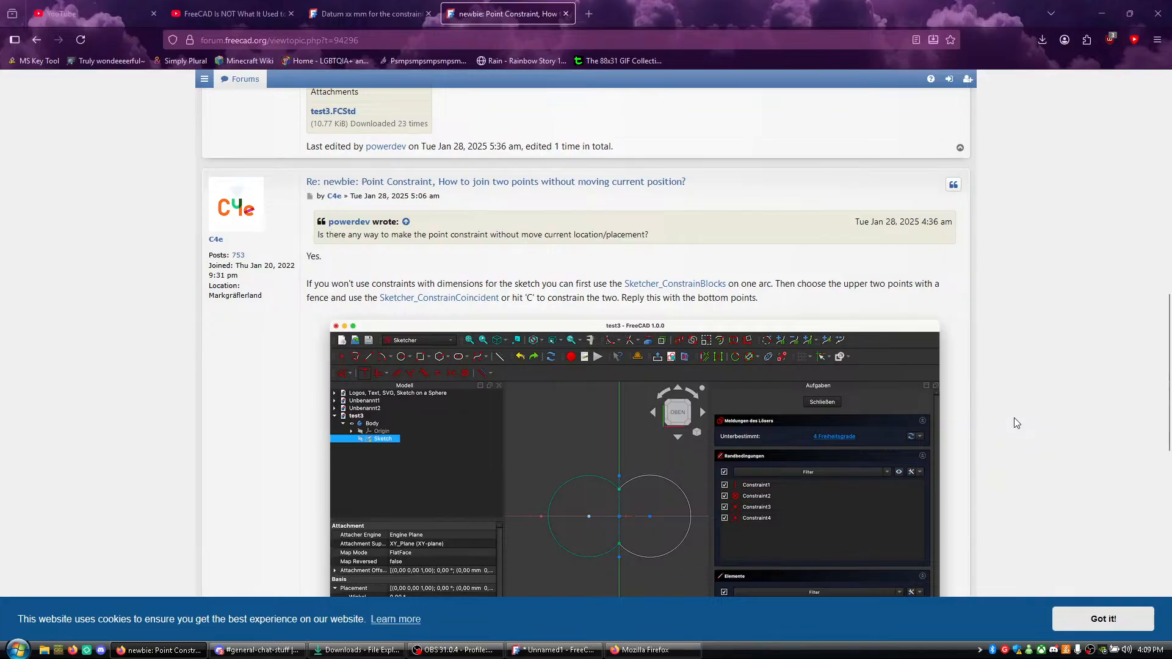
scroll(1014, 422, down, 4)
scroll(1017, 418, up, 3)
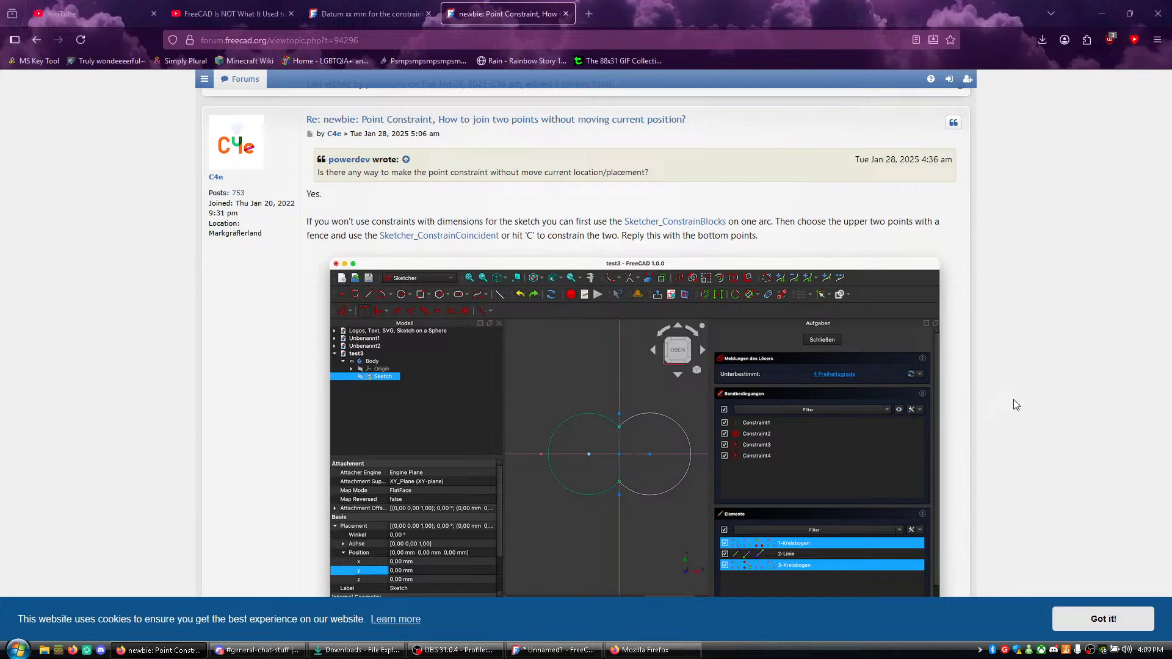
scroll(1011, 399, down, 7)
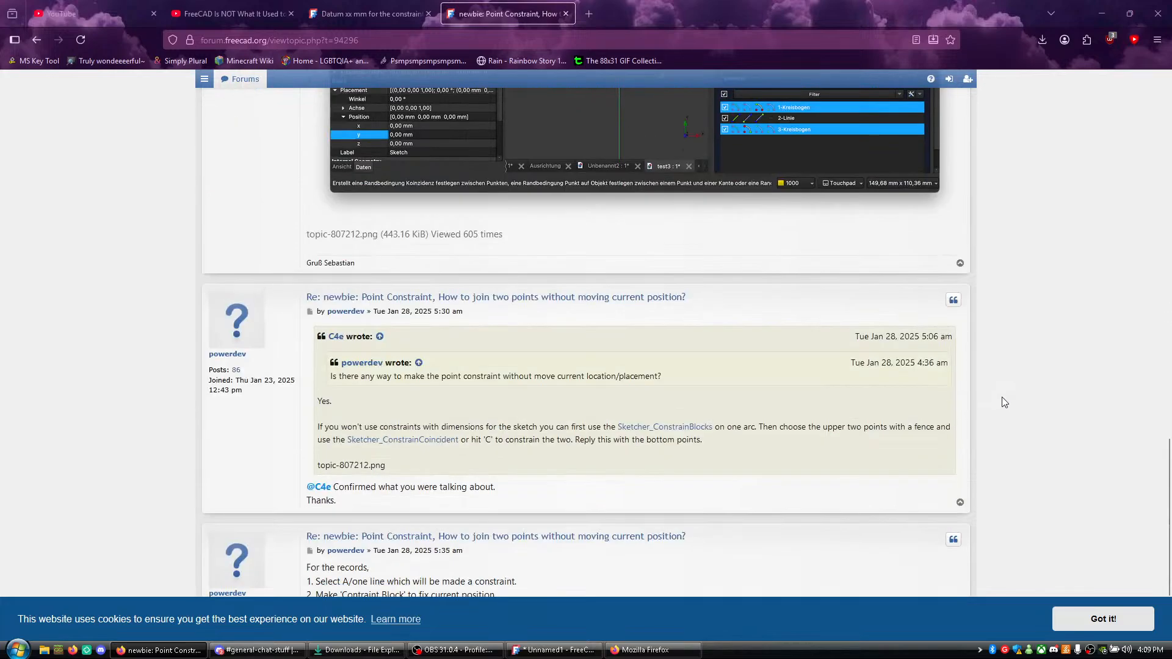
scroll(1001, 399, down, 2)
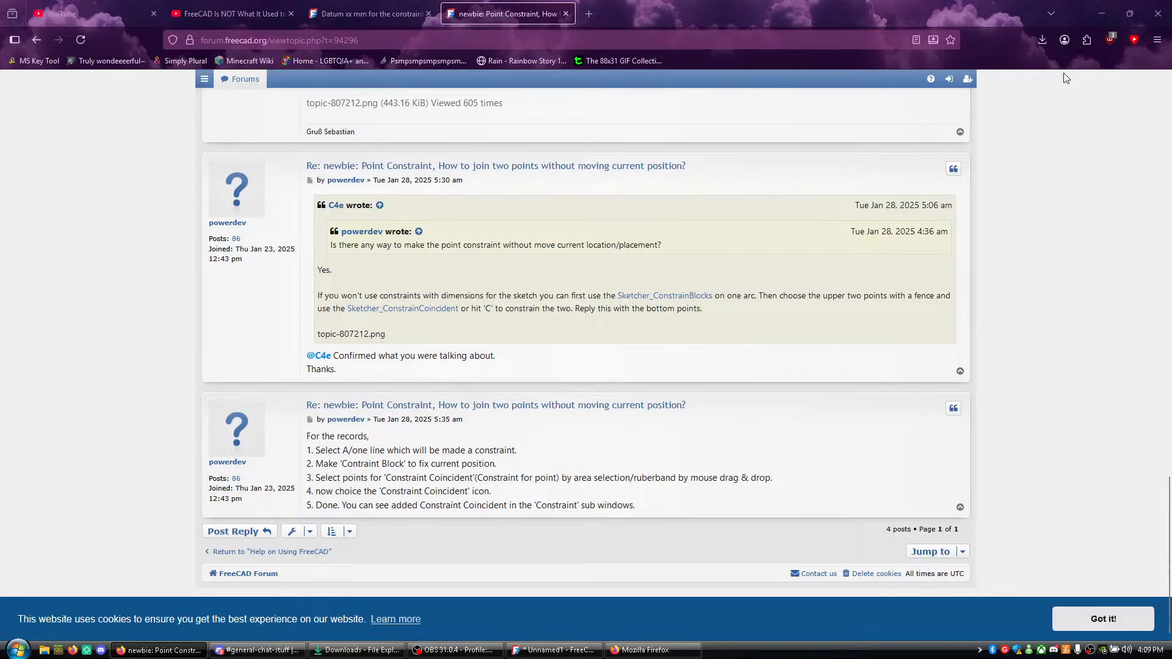
- Switch back to FreeCAD and try a block constraint on the base line's left end and the diagonal's lower end
click(1099, 8)
click(654, 317)
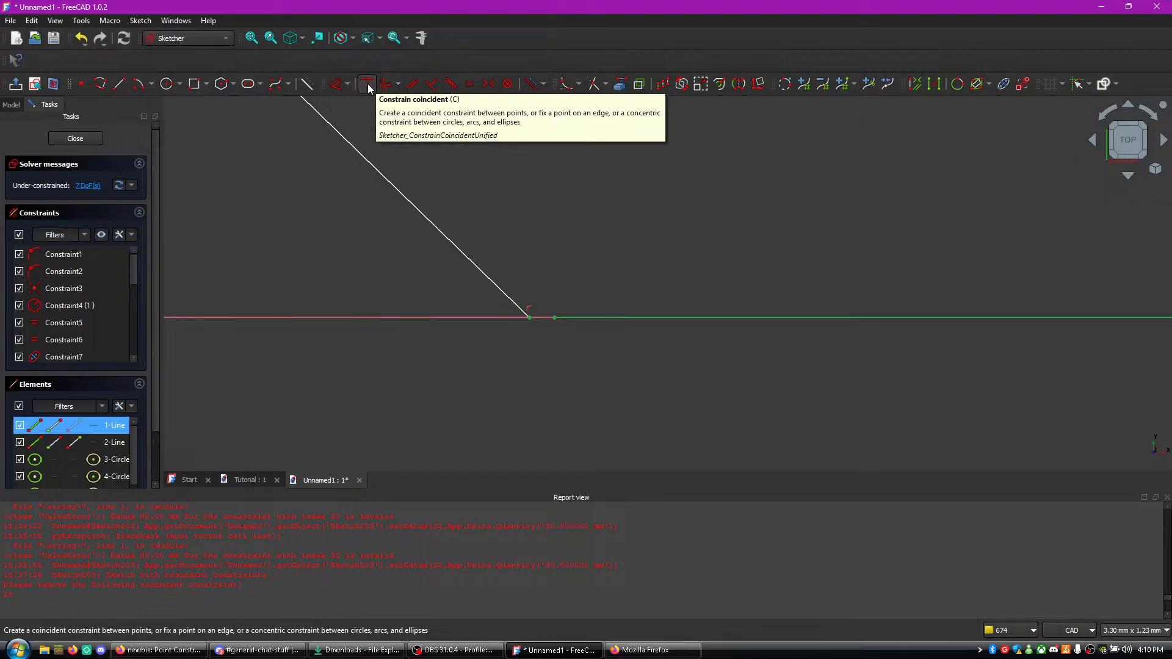
click(507, 84)
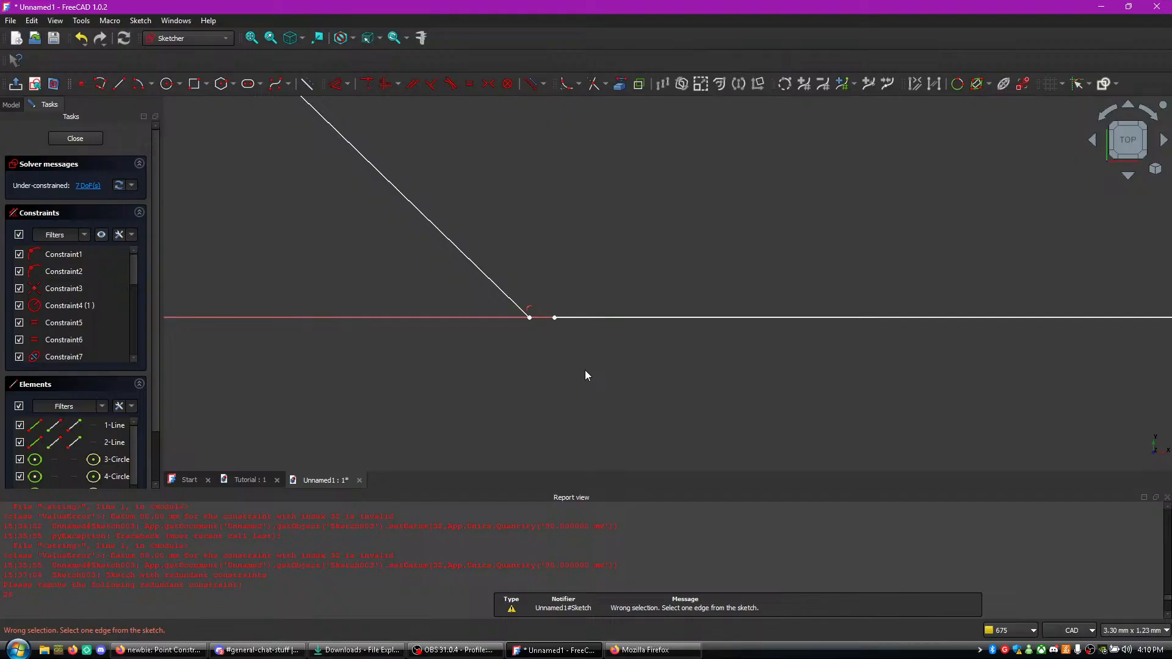
key(ctrl+z)
click(535, 319)
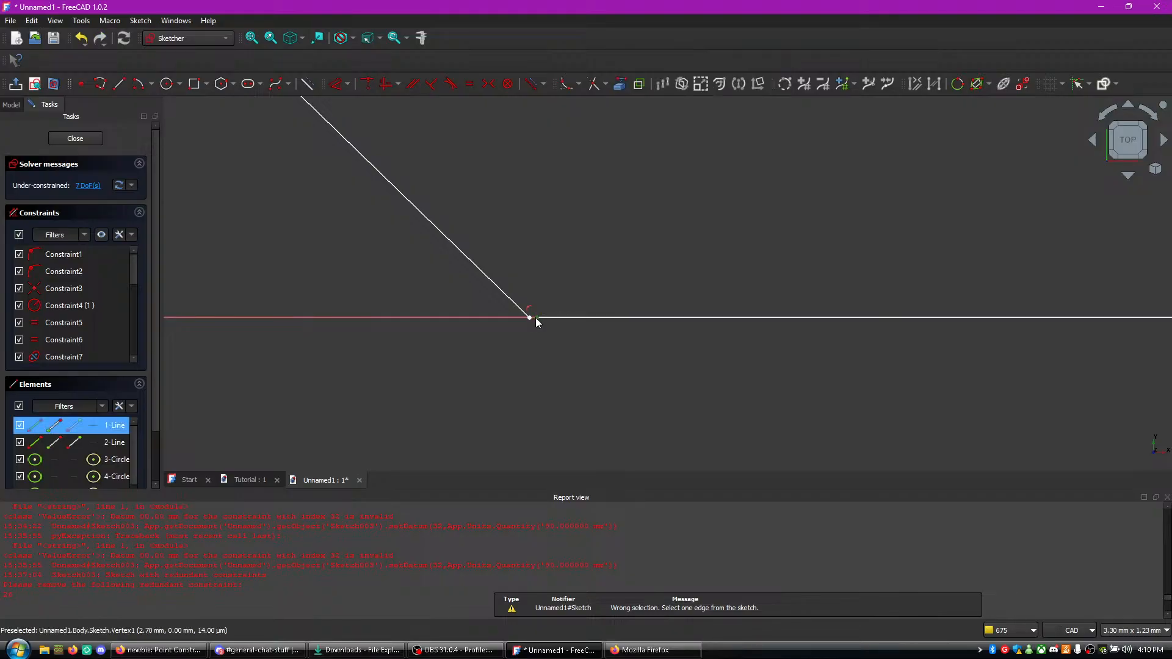
click(514, 83)
scroll(547, 324, up, 10)
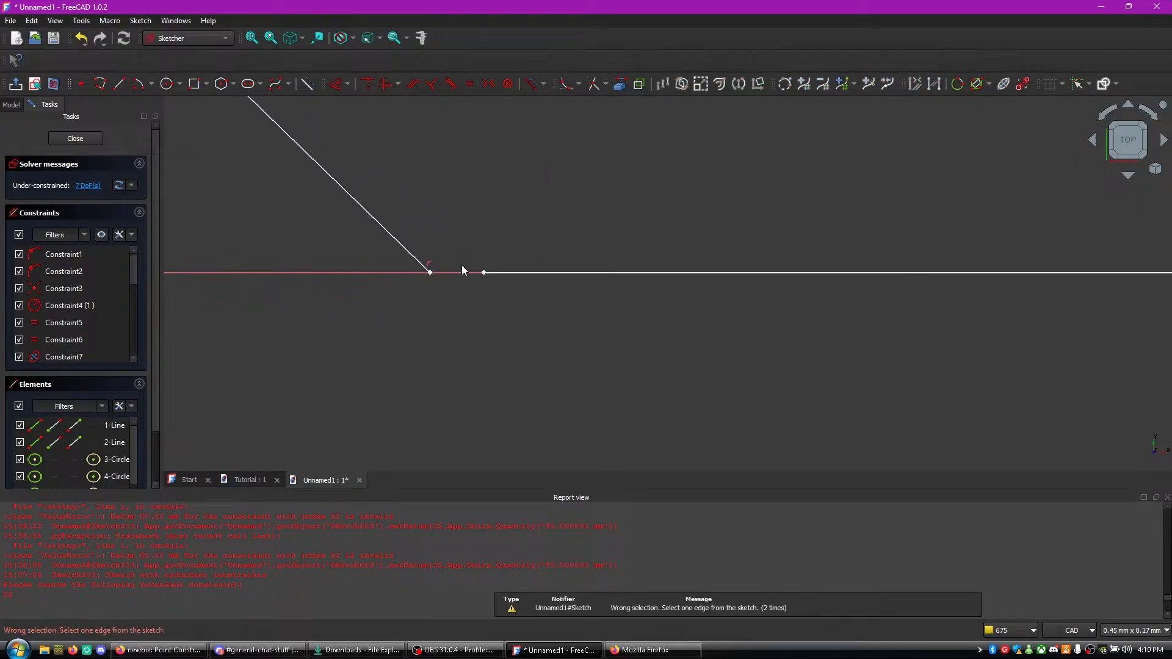
click(478, 272)
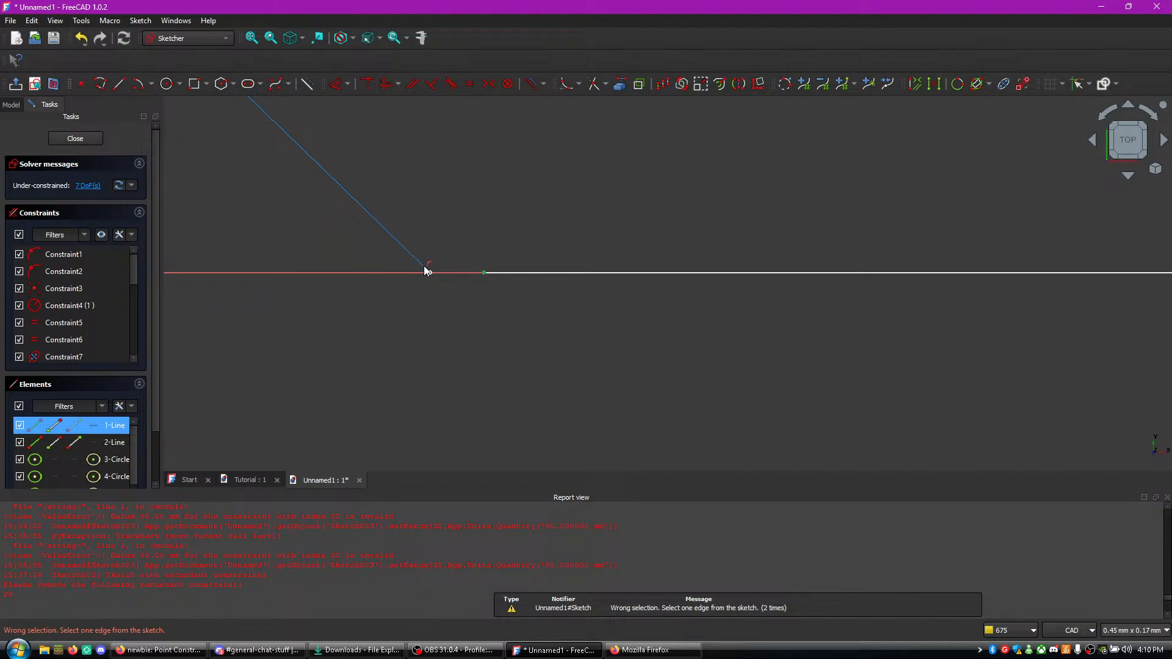
click(507, 84)
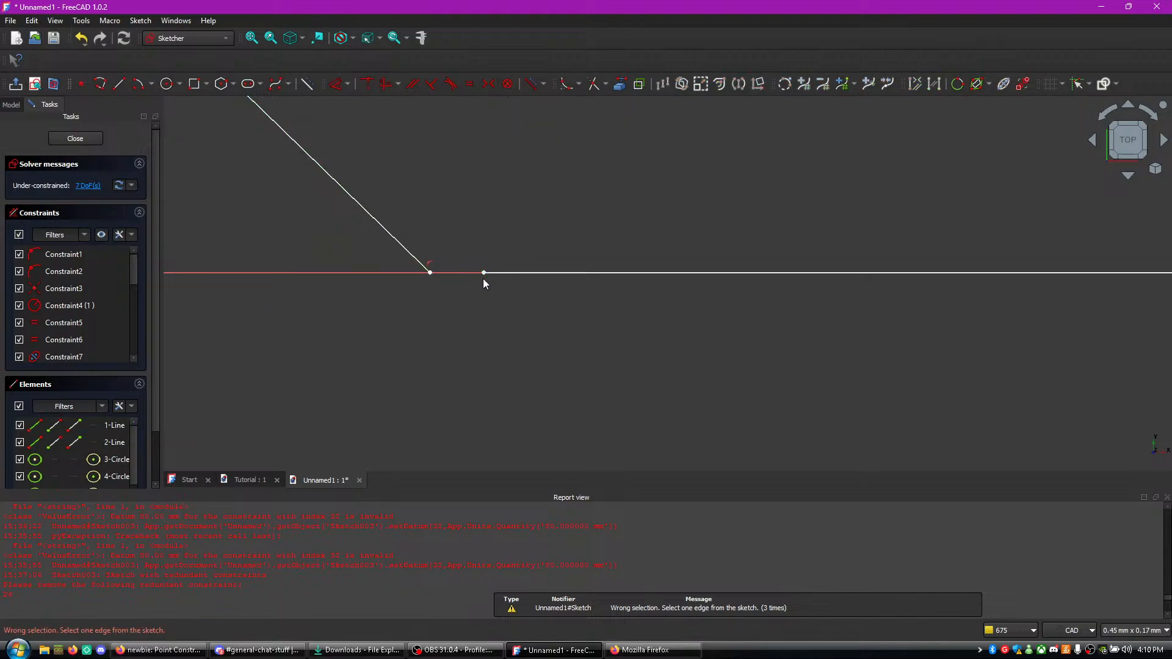
- Move the base line's left end onto the lower end of the diagonal corner line
drag(483, 273, 431, 274)
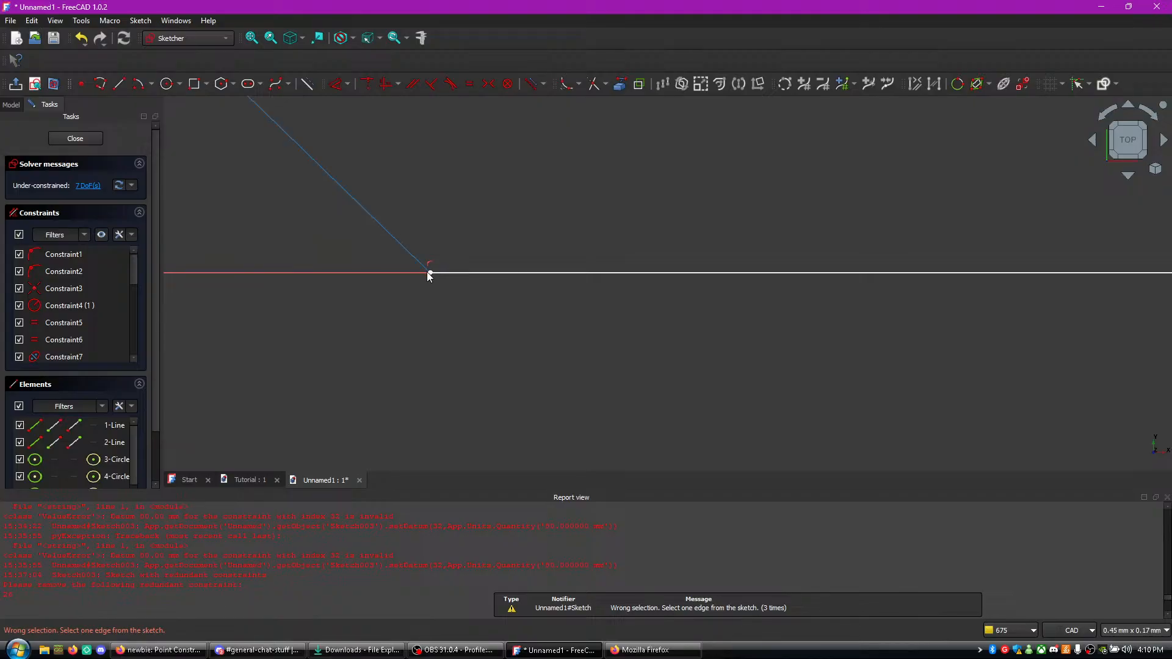
click(431, 273)
scroll(433, 274, up, 20)
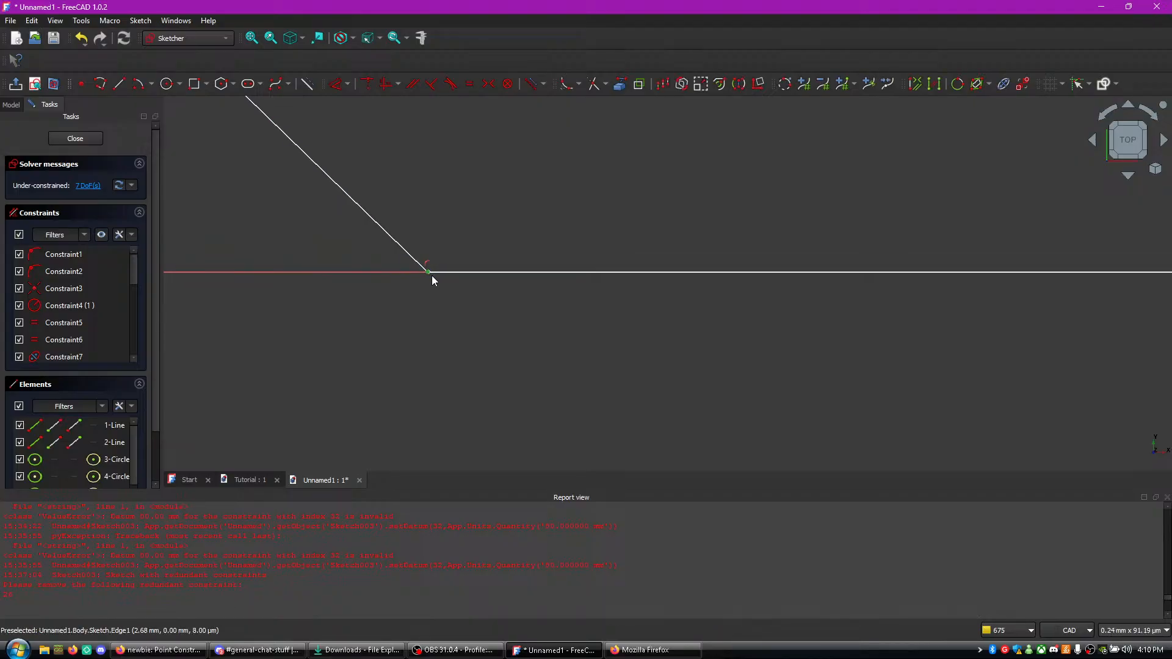
- Try symmetric and tangent constraints between the base line's left end and the diagonal's lower end, and undo the attempts
middle_drag(326, 207, 485, 397)
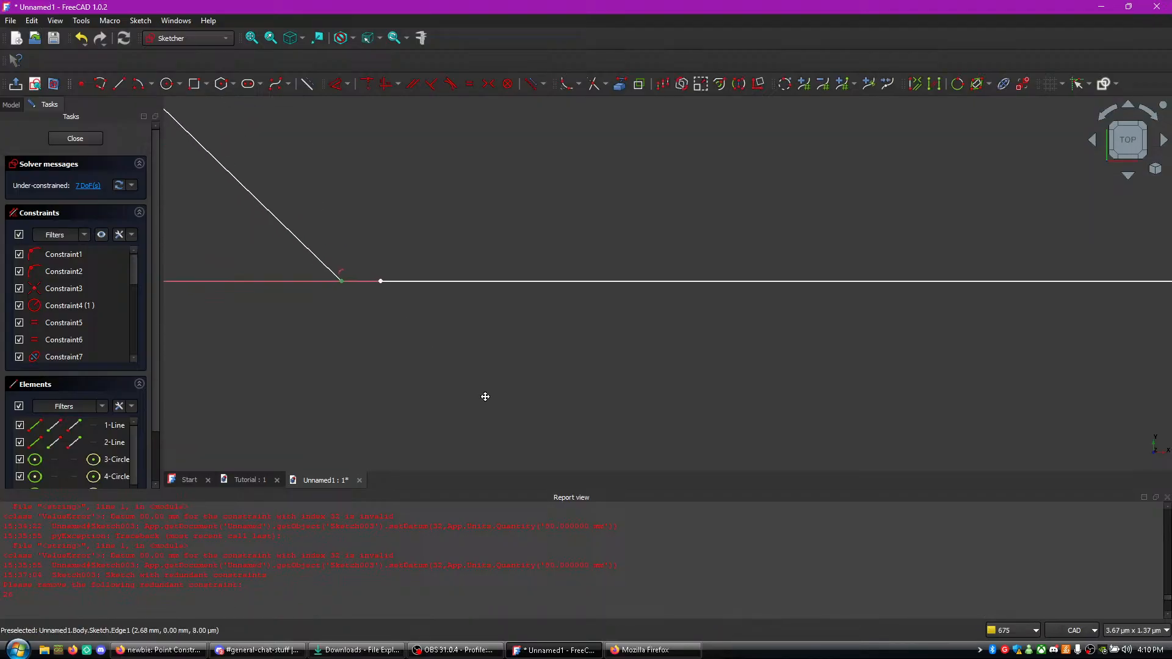
click(381, 281)
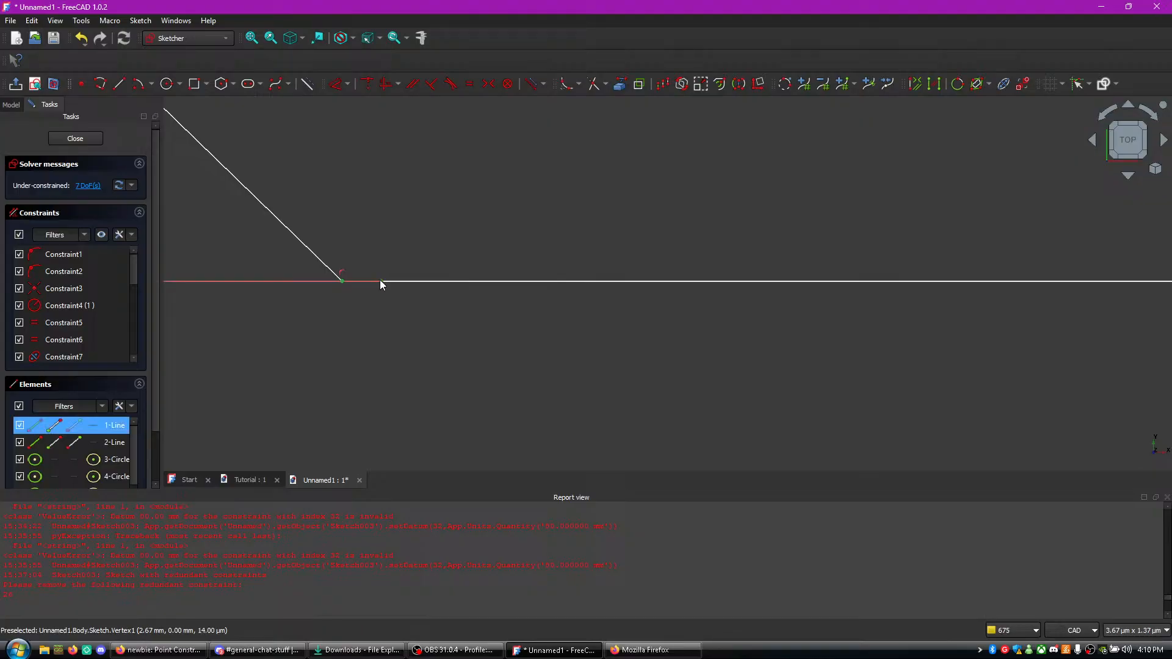
click(495, 89)
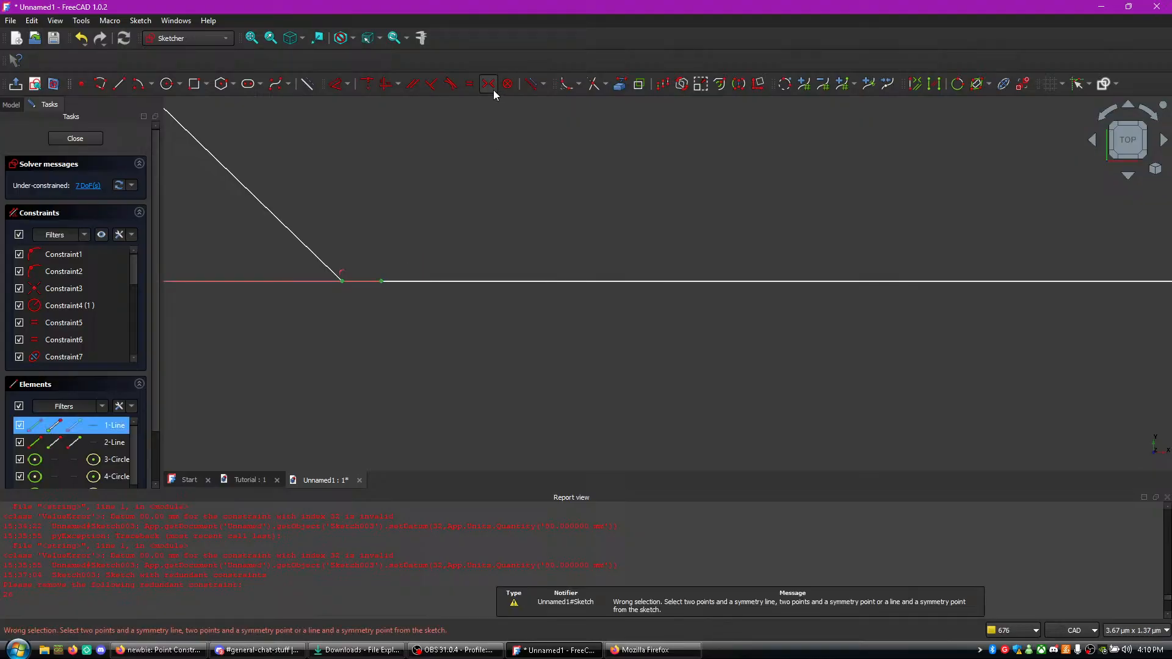
click(451, 83)
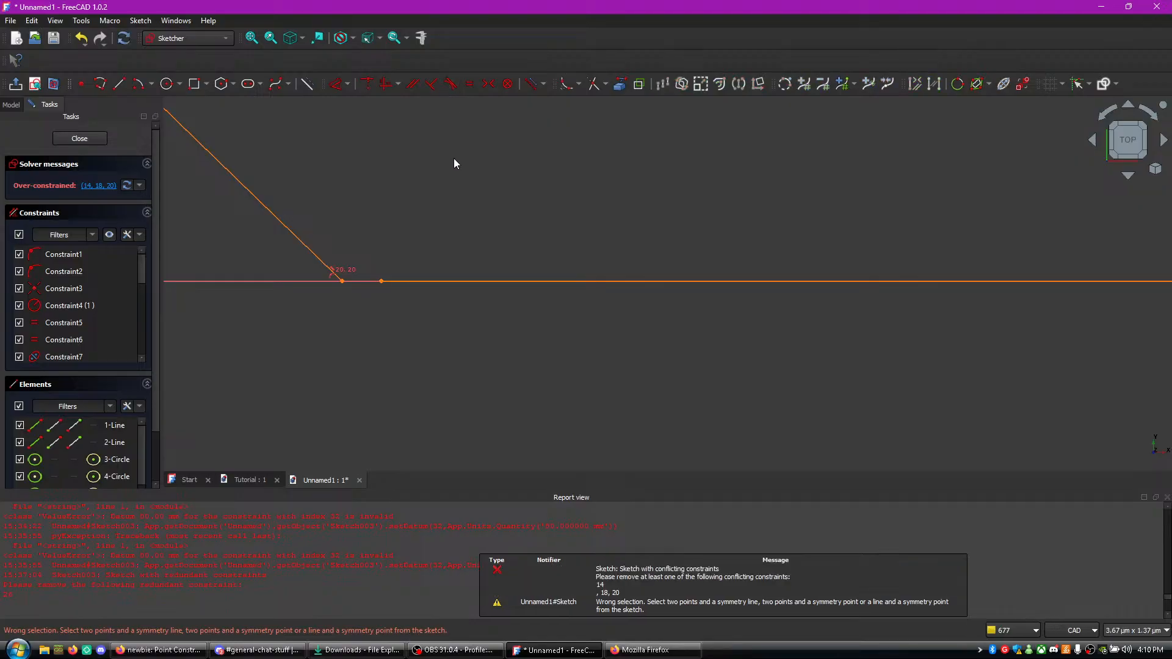
key(ctrl+z)
key(ctrl+z)
key(ctrl+z)
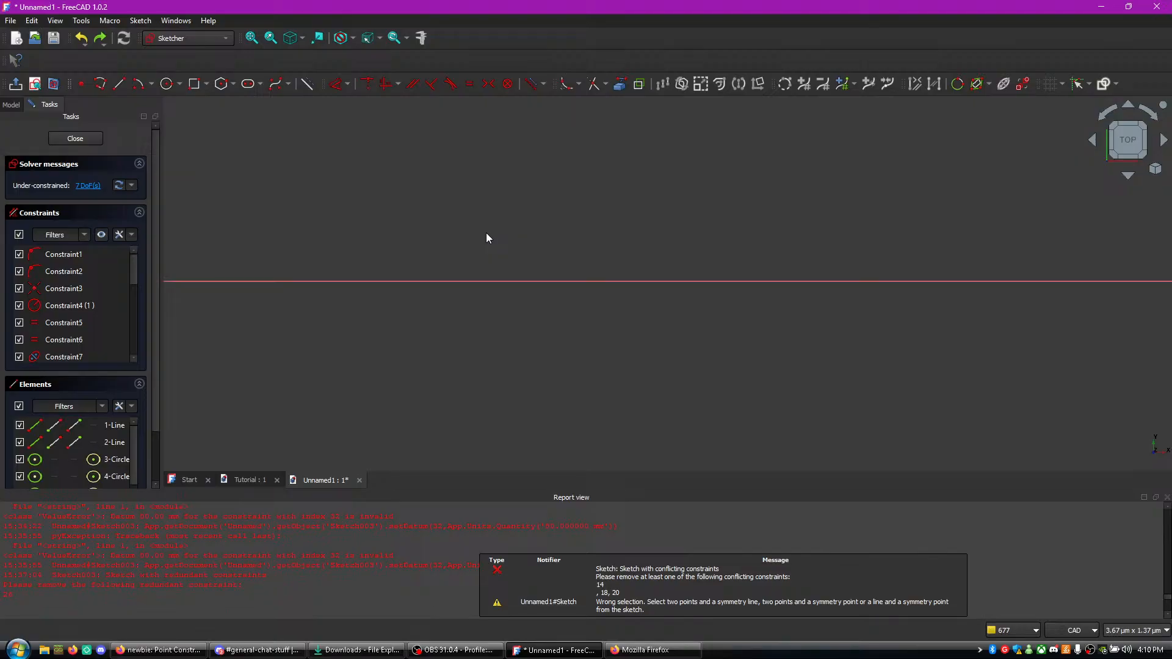
- Apply a coincident constraint between the base line's left end and the diagonal's lower end
scroll(733, 294, down, 10)
scroll(716, 299, down, 15)
scroll(734, 333, up, 16)
middle_drag(677, 189, 826, 450)
middle_drag(710, 243, 725, 400)
scroll(650, 255, up, 12)
middle_drag(768, 224, 744, 369)
scroll(743, 369, up, 10)
middle_drag(827, 354, 431, 380)
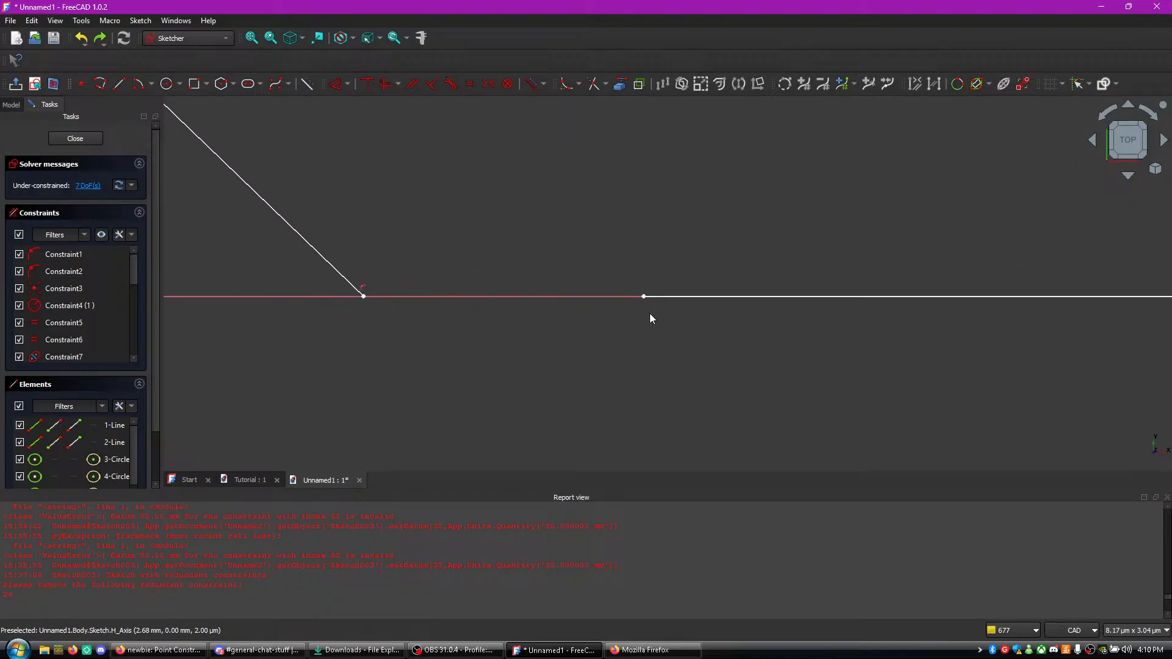
click(644, 296)
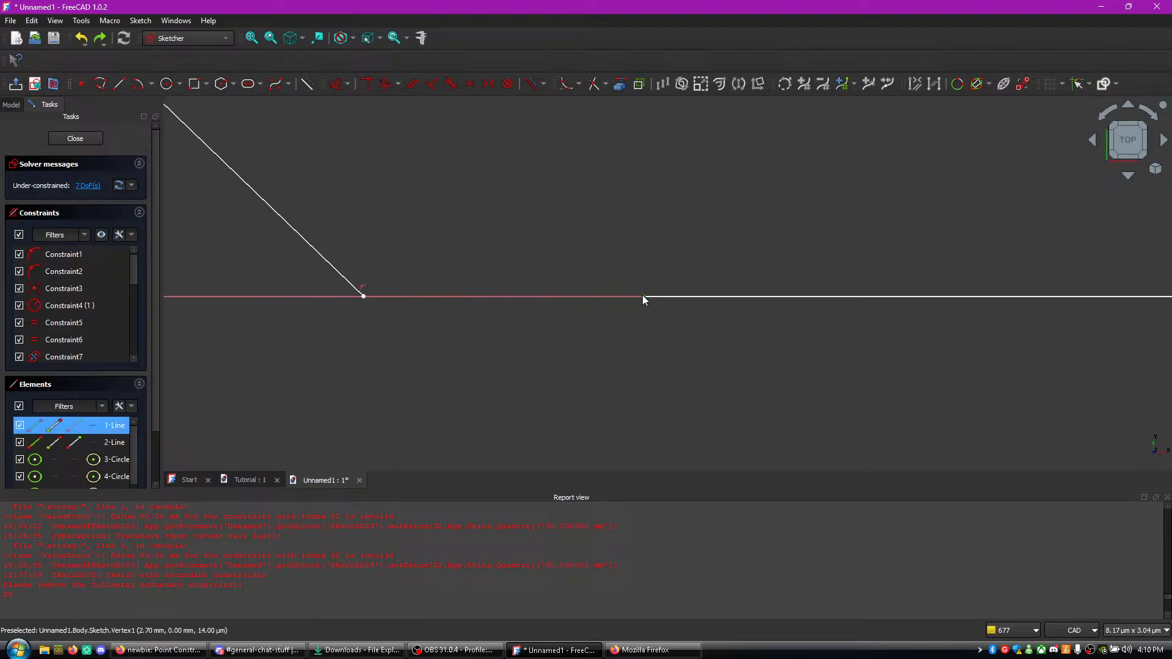
right_click(363, 298)
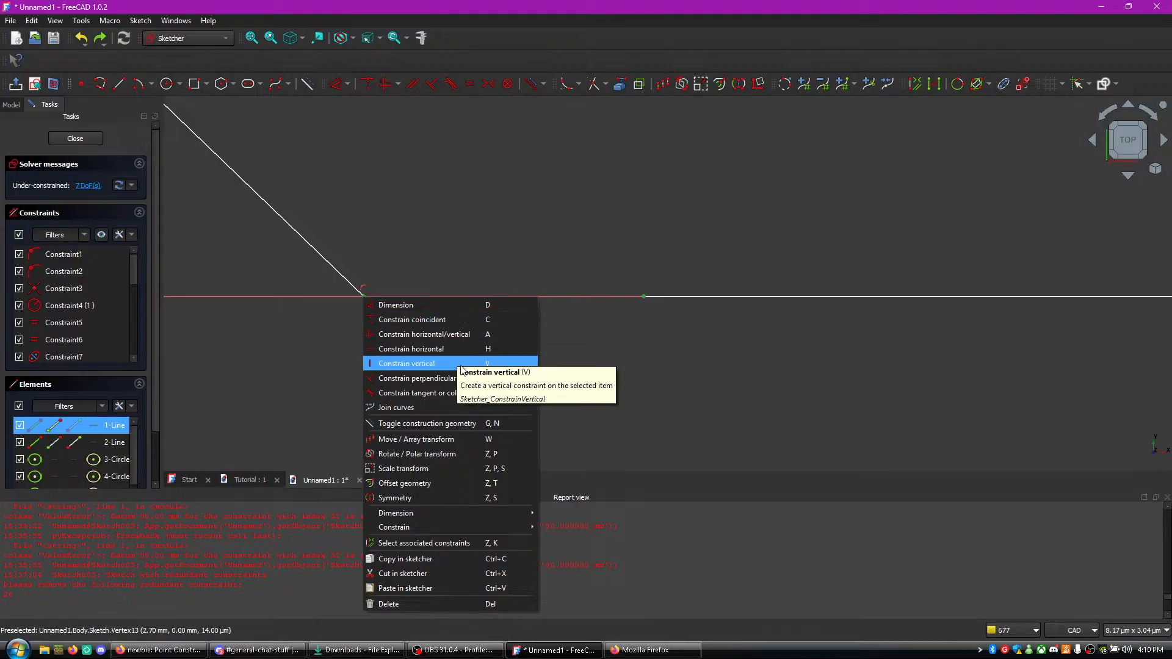
click(431, 320)
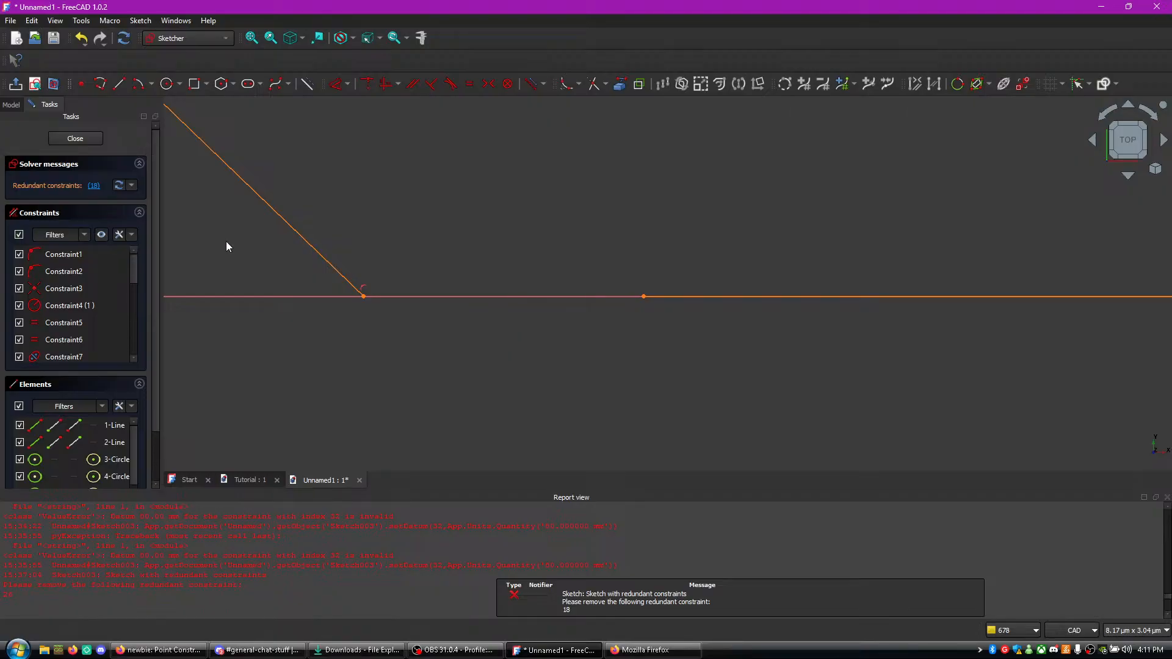
- Delete the redundant horizontal constraint Constraint18 and the redundant Constraint14 from the sketch
click(94, 187)
scroll(103, 306, down, 6)
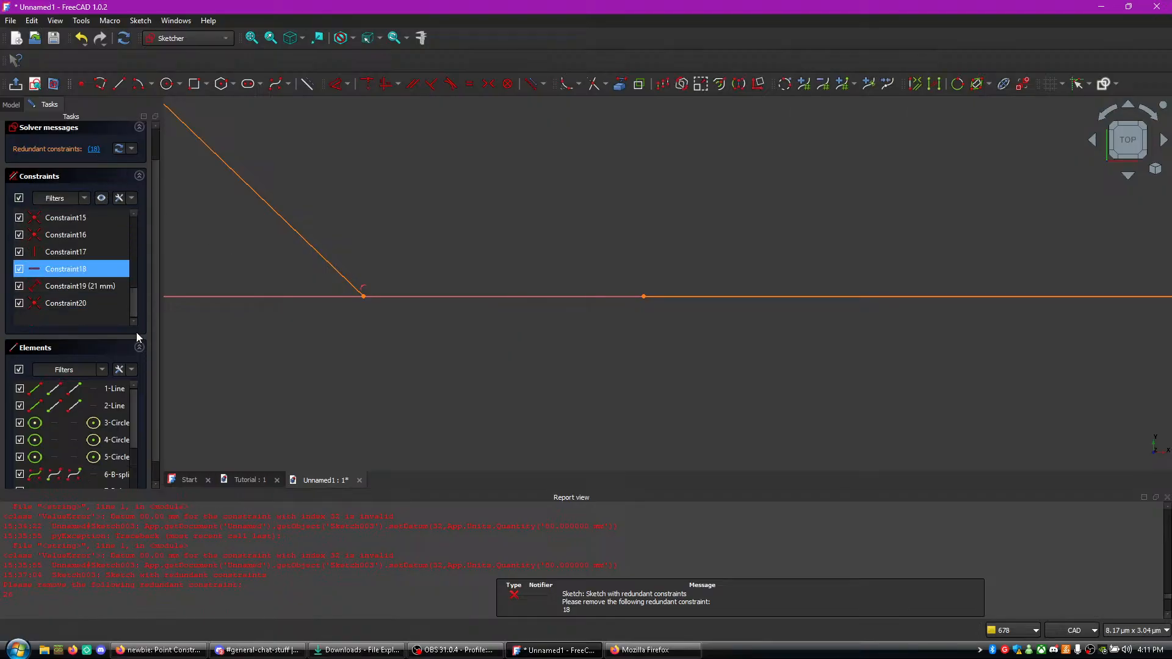
right_click(82, 267)
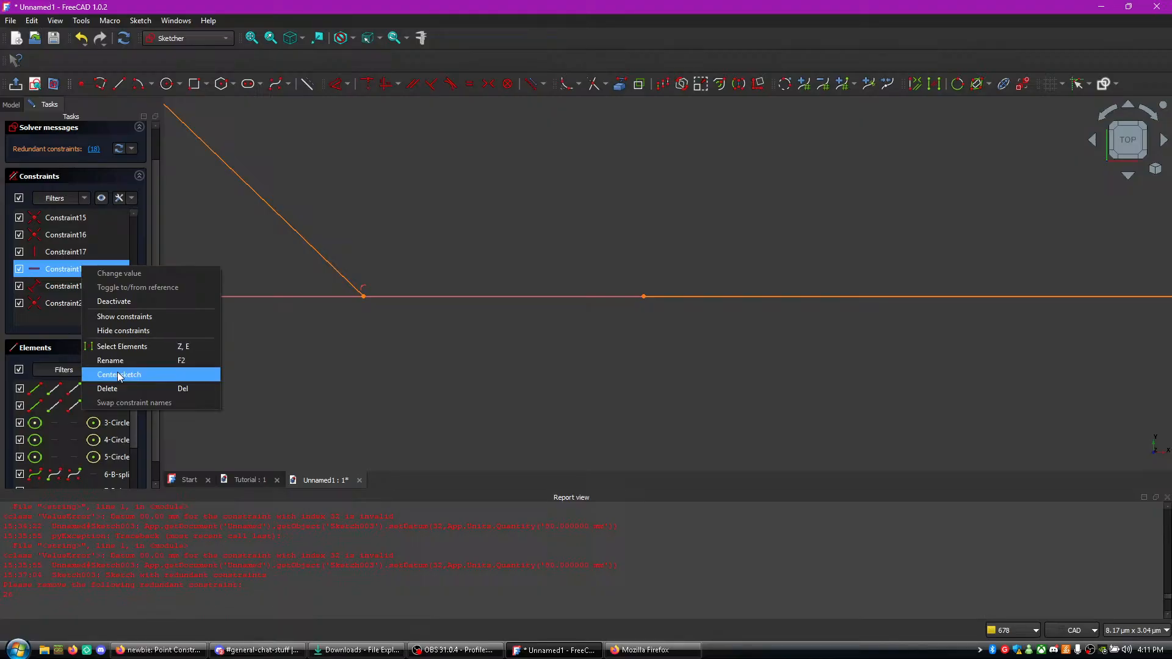
click(119, 393)
click(109, 305)
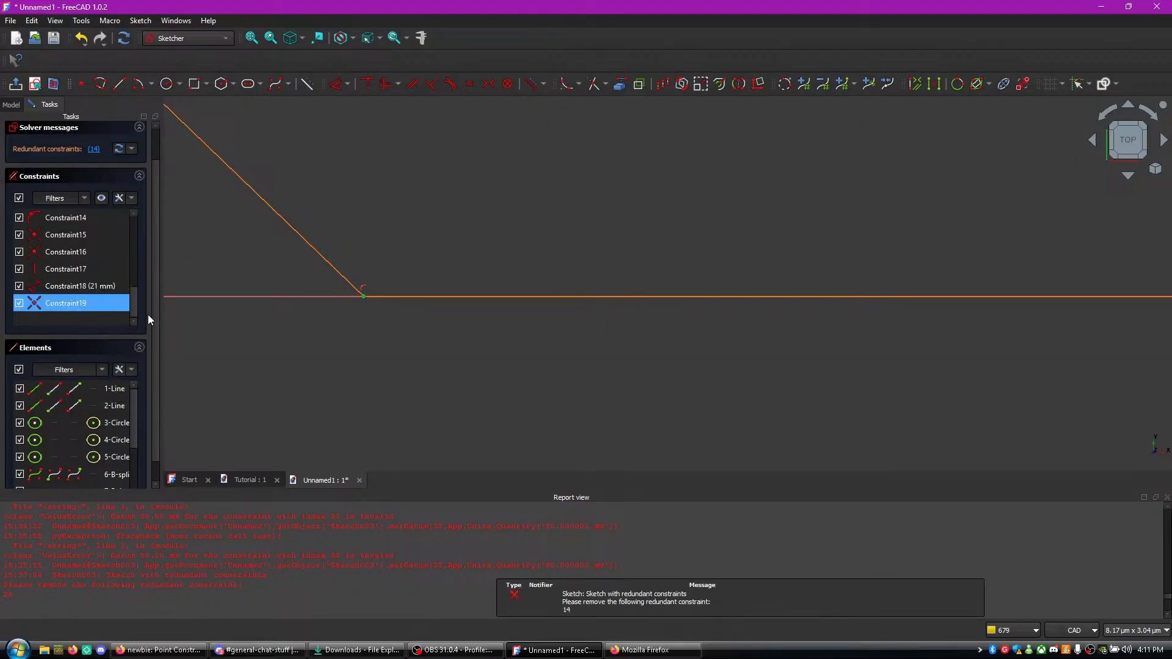
scroll(82, 288, up, 6)
scroll(90, 280, down, 4)
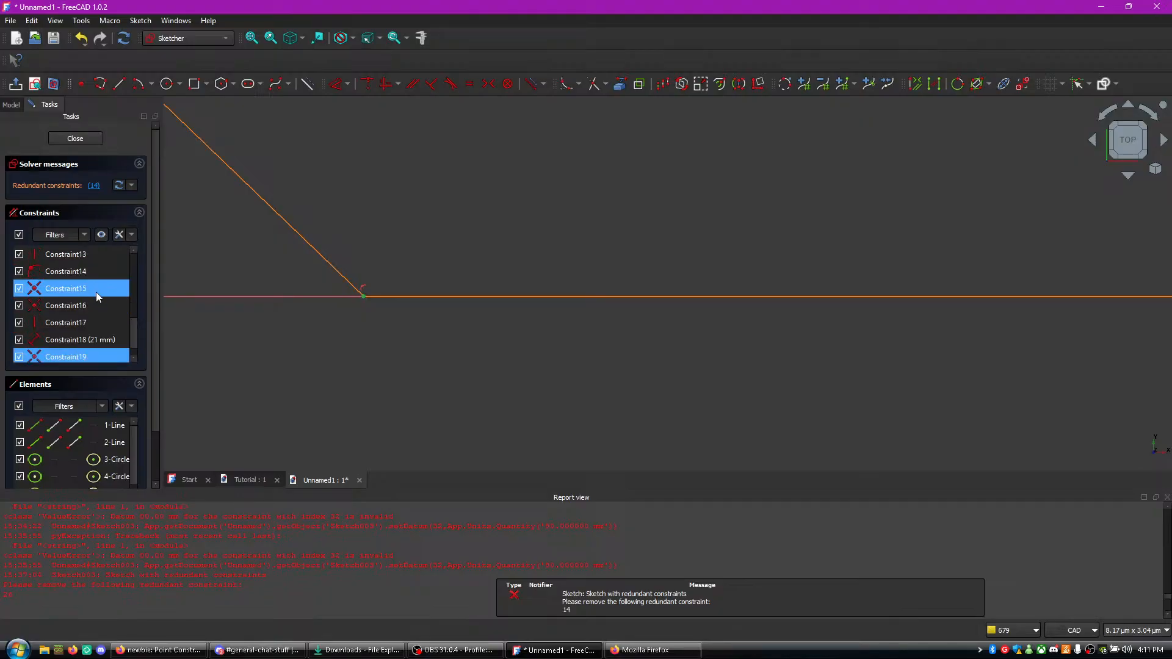
right_click(86, 279)
click(141, 391)
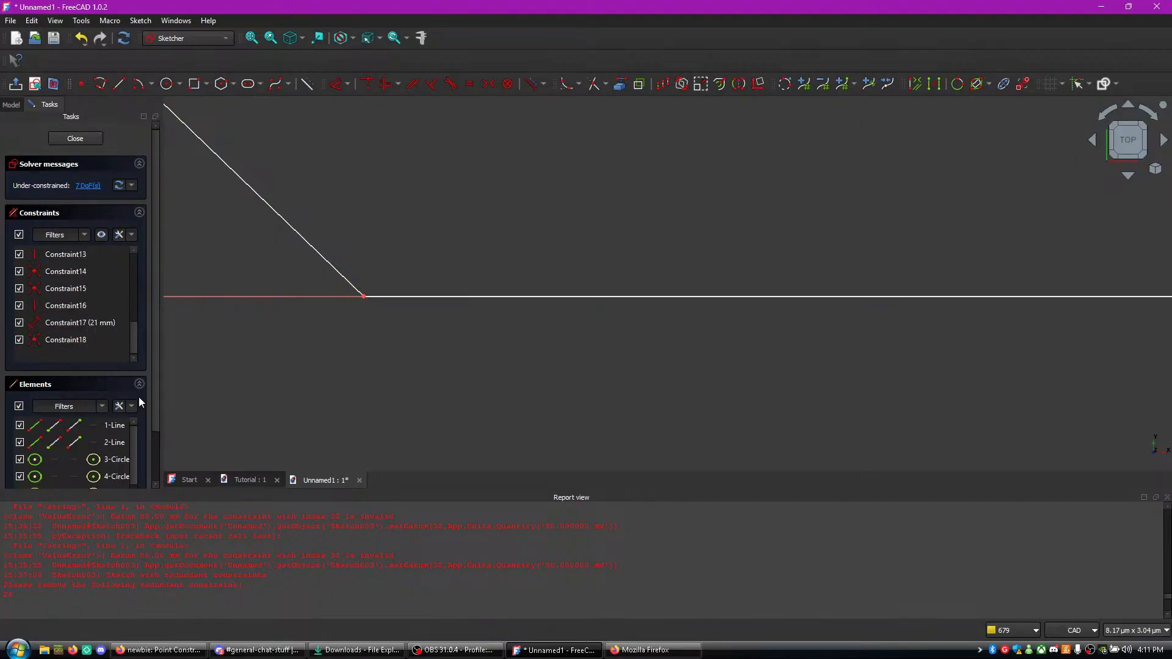
scroll(378, 305, up, 8)
middle_drag(343, 329, 462, 452)
mouse_move(460, 307)
mouse_down()
mouse_move(402, 309)
mouse_move(515, 314)
mouse_move(479, 306)
mouse_move(495, 295)
mouse_move(411, 329)
mouse_move(463, 289)
mouse_up()
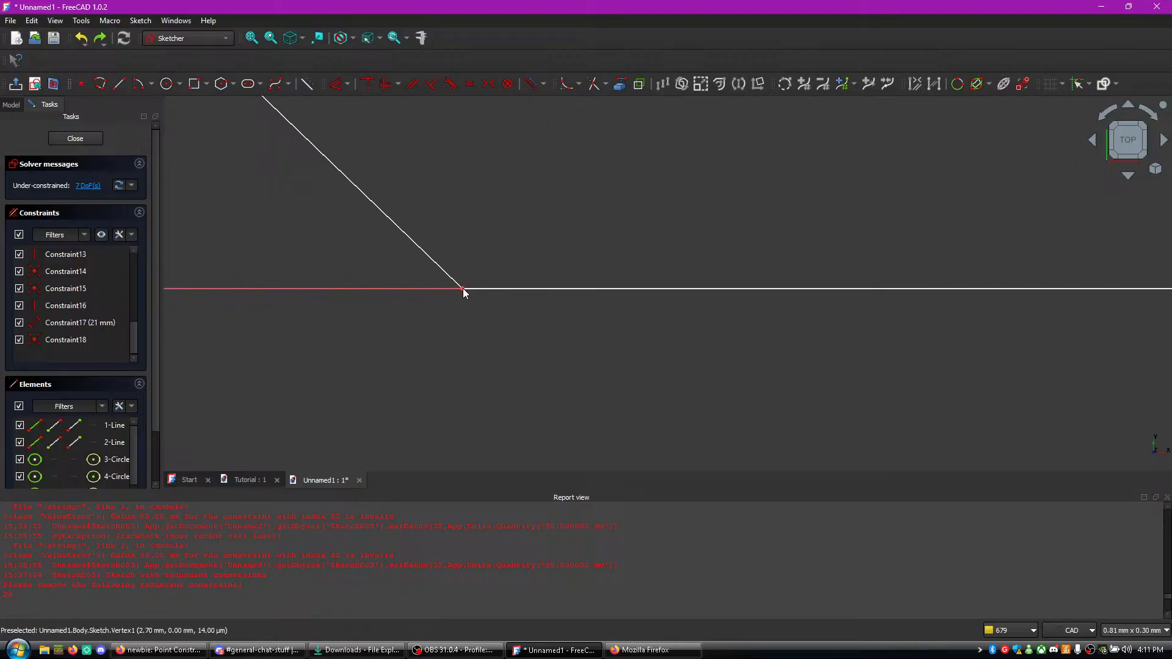
scroll(424, 329, down, 5)
middle_drag(439, 270, 473, 391)
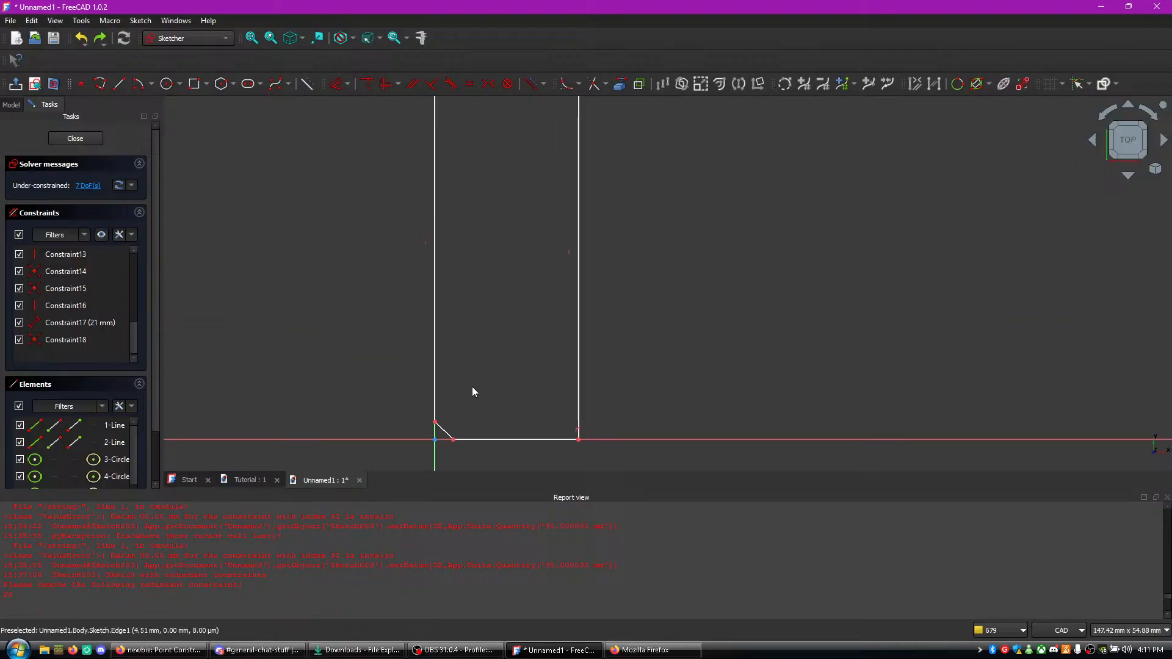
click(624, 652)
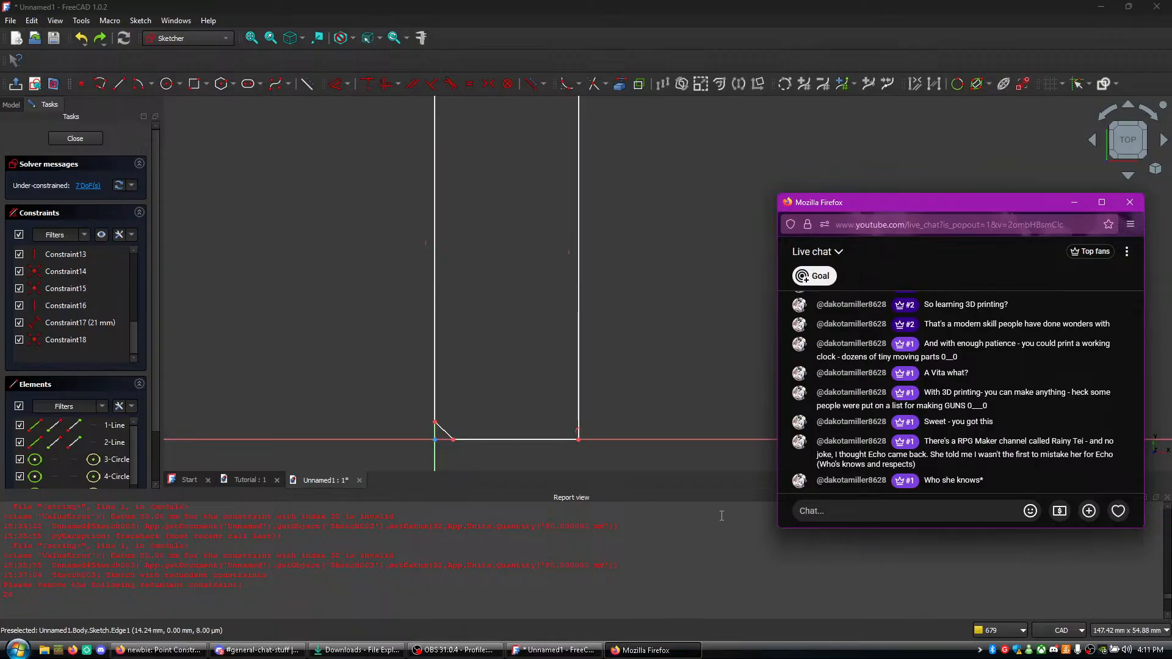
middle_drag(724, 306, 734, 442)
middle_drag(710, 395, 707, 289)
scroll(697, 367, up, 2)
mouse_move(697, 368)
middle_down()
mouse_move(715, 392)
mouse_move(810, 438)
middle_up()
scroll(770, 396, down, 3)
scroll(771, 405, down, 2)
middle_drag(771, 405, 773, 305)
scroll(789, 351, up, 2)
scroll(789, 348, down, 3)
scroll(794, 332, up, 4)
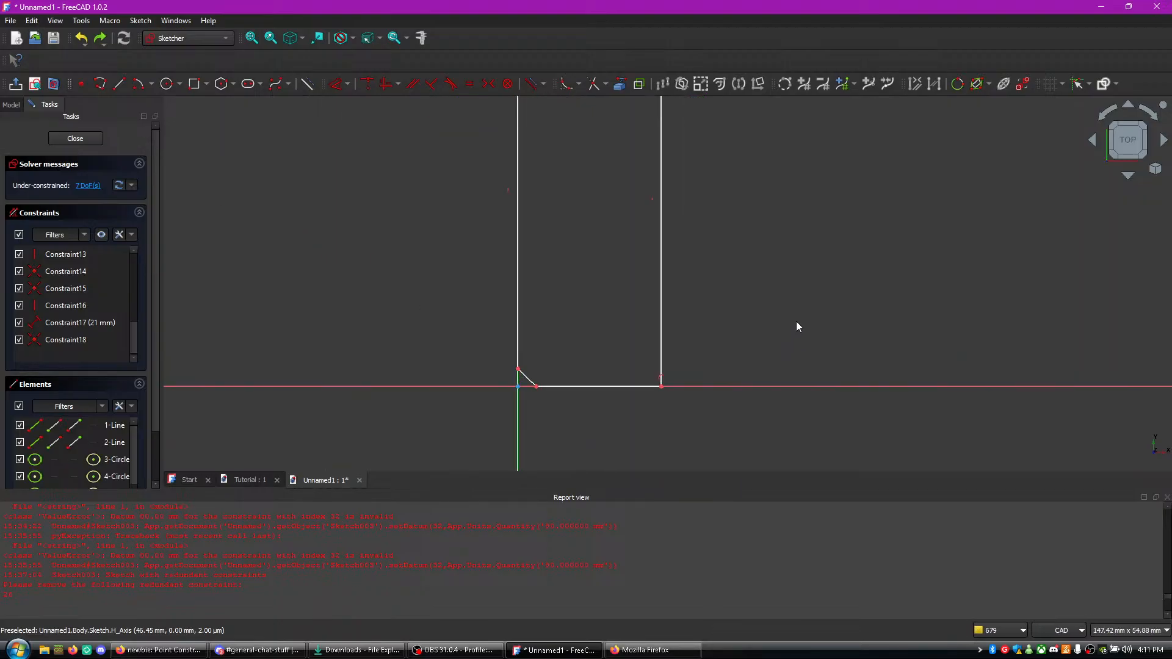
scroll(797, 321, down, 2)
scroll(794, 325, up, 1)
middle_drag(800, 237, 810, 383)
middle_drag(810, 268, 833, 227)
middle_drag(827, 307, 838, 251)
scroll(833, 314, down, 2)
scroll(714, 366, up, 6)
scroll(722, 374, down, 5)
scroll(758, 395, down, 2)
middle_drag(761, 443, 763, 347)
- Dimension the diagonal corner line between its two endpoints and set its length to 4.5 mm
scroll(752, 384, up, 7)
mouse_move(594, 318)
middle_down()
mouse_move(697, 488)
mouse_move(753, 488)
mouse_move(785, 509)
middle_up()
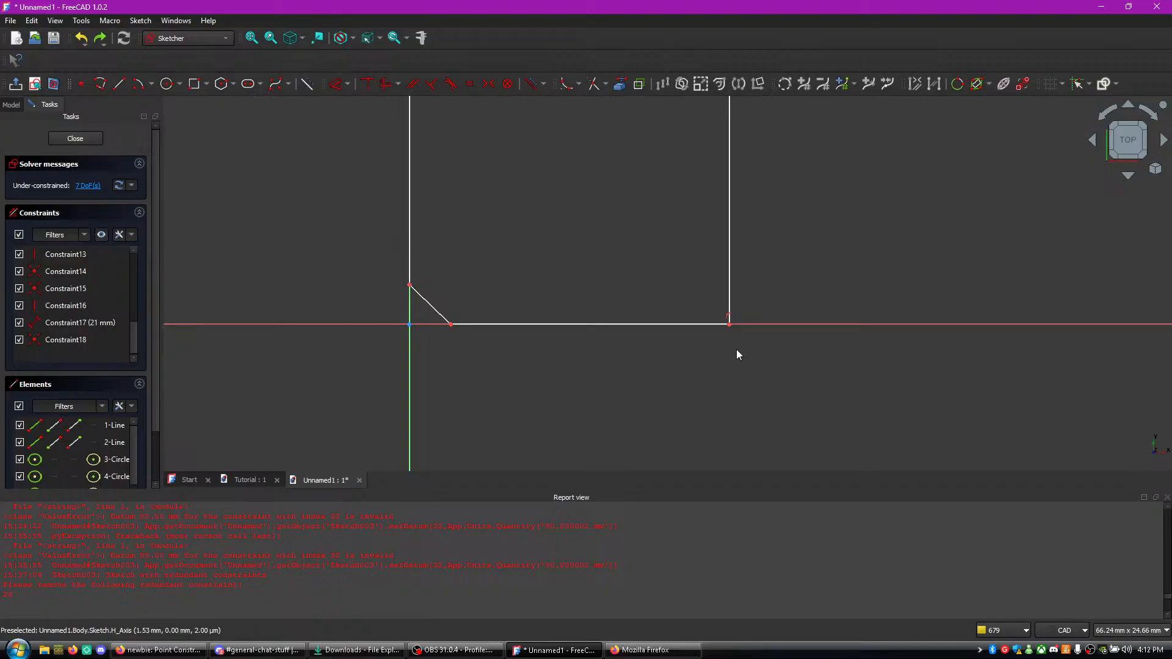
click(410, 285)
click(451, 324)
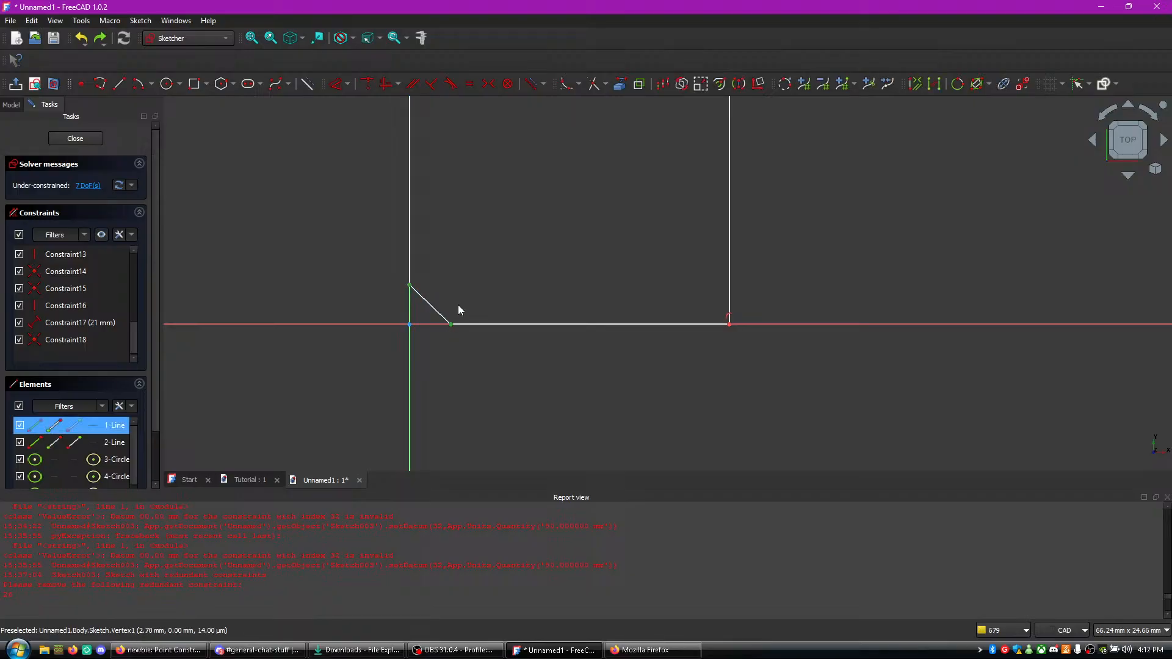
key(d)
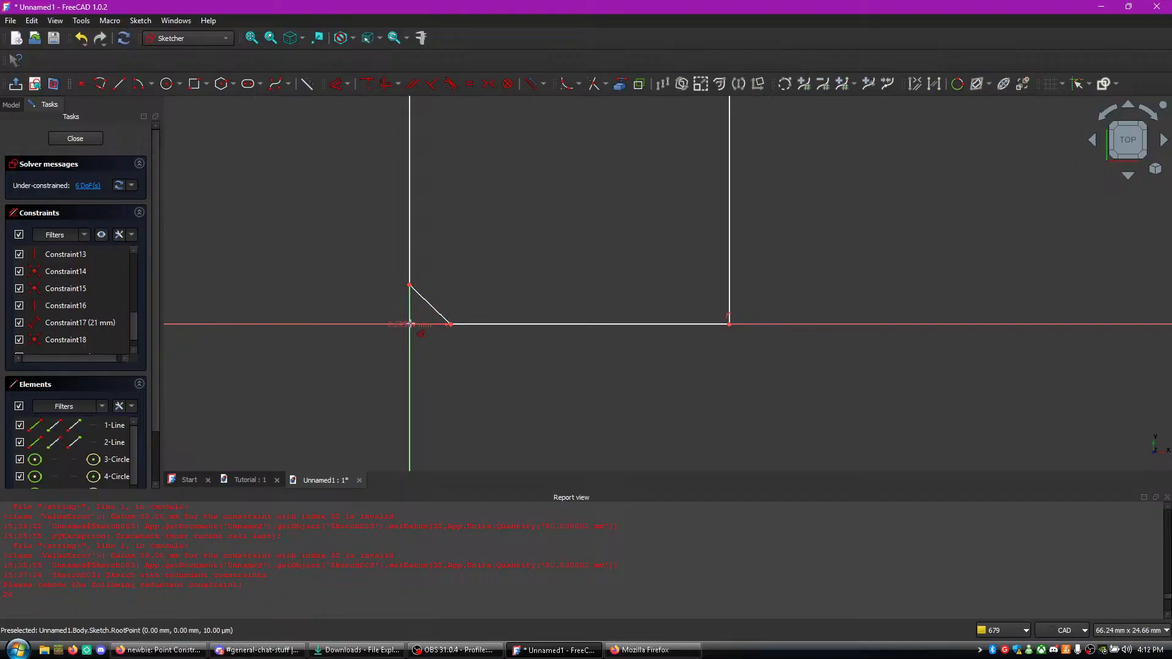
click(424, 311)
text(4.5mm)
key(Return)
- Apply a horizontal constraint to the profile's base line
middle_drag(512, 358, 571, 437)
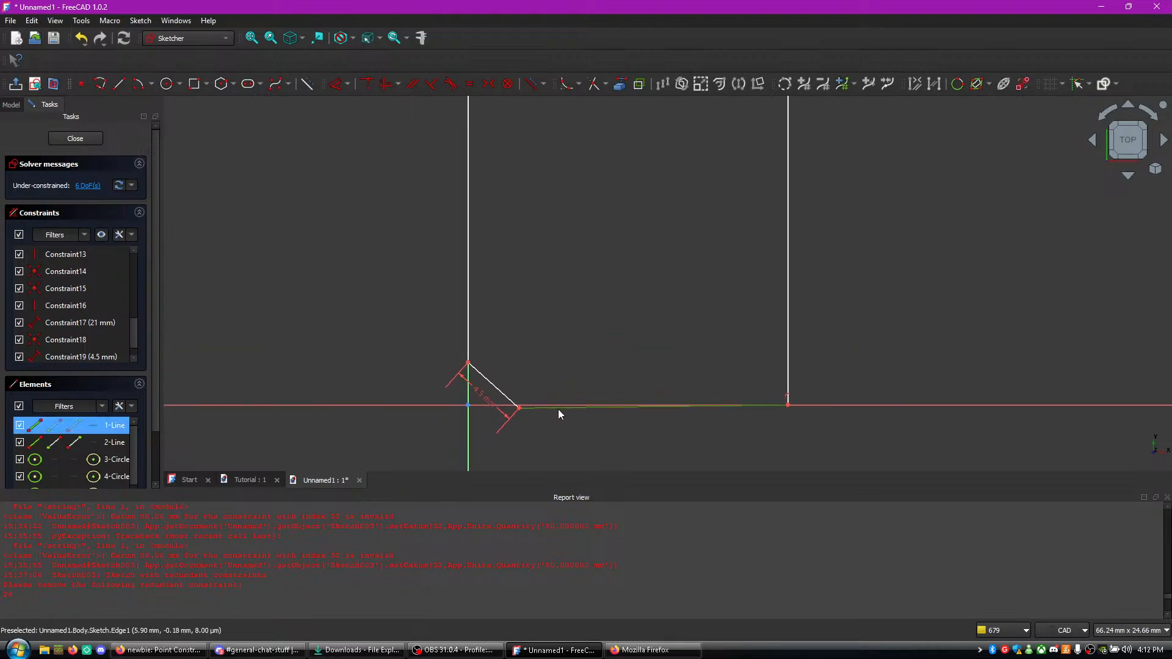
key(h)
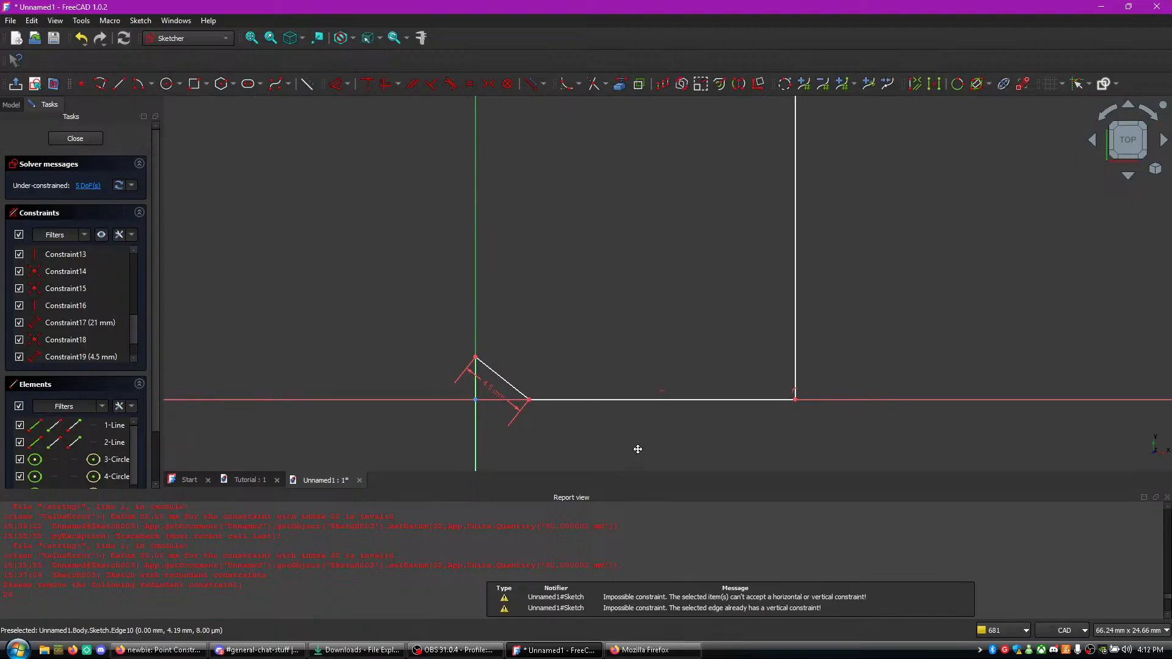
right_click(633, 404)
key(Escape)
- Dimension the profile's right side line vertically and set its length to 29 mm
scroll(584, 349, down, 8)
scroll(674, 301, up, 1)
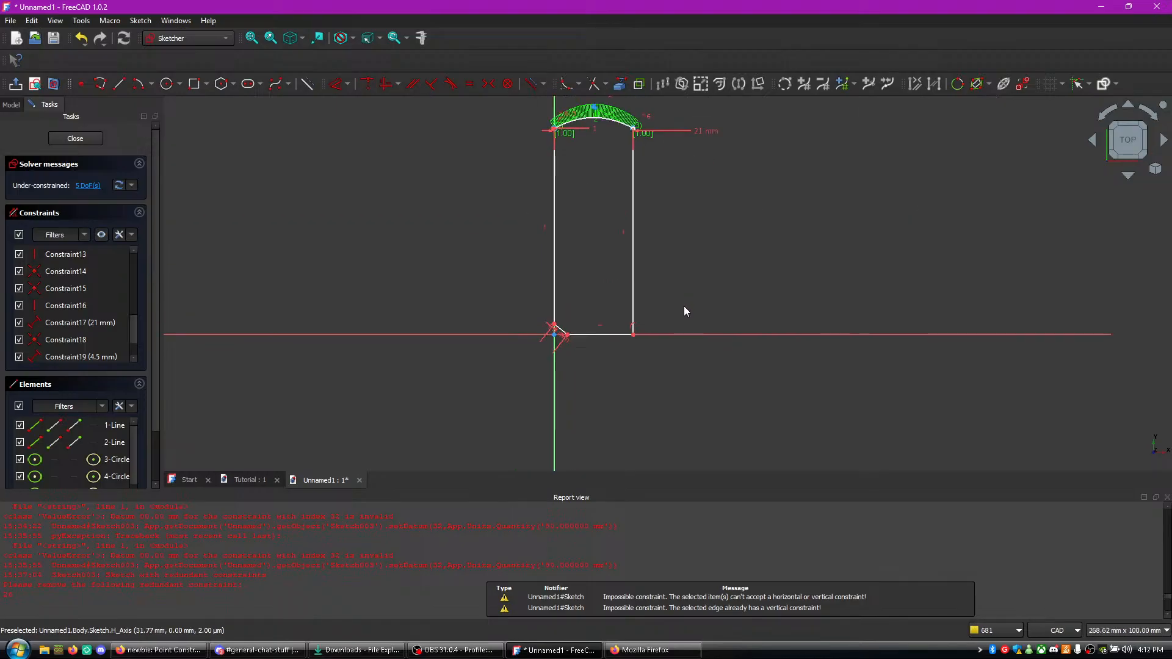
mouse_move(652, 192)
middle_down()
mouse_move(679, 334)
mouse_move(681, 287)
middle_up()
scroll(679, 334, up, 4)
scroll(679, 296, down, 4)
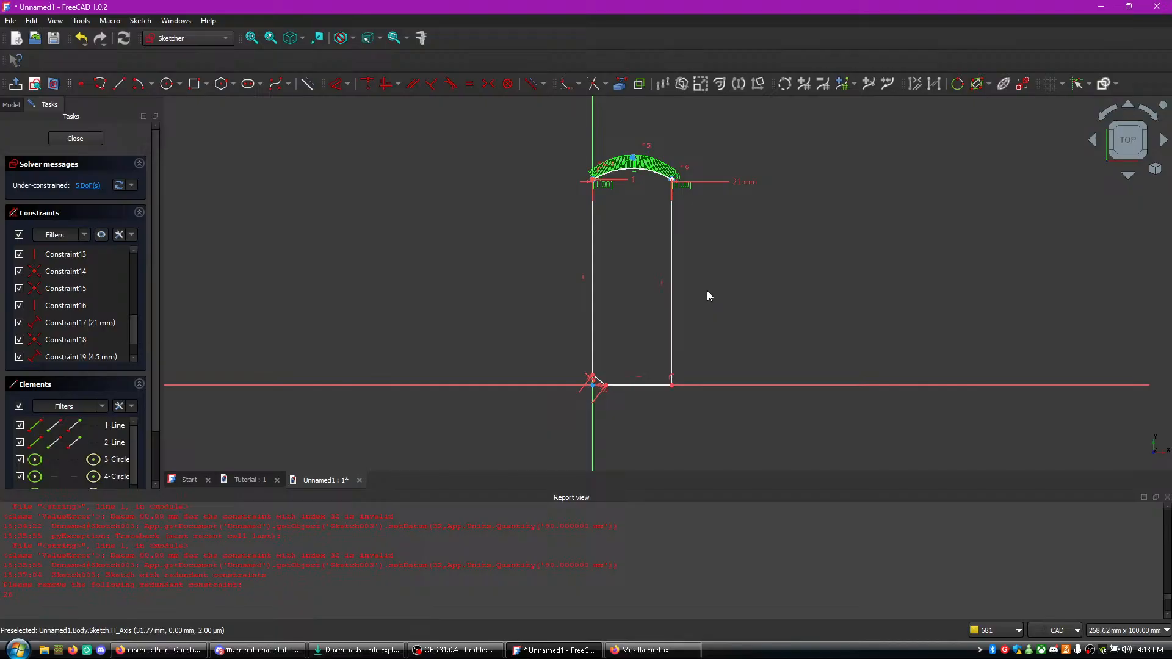
click(672, 283)
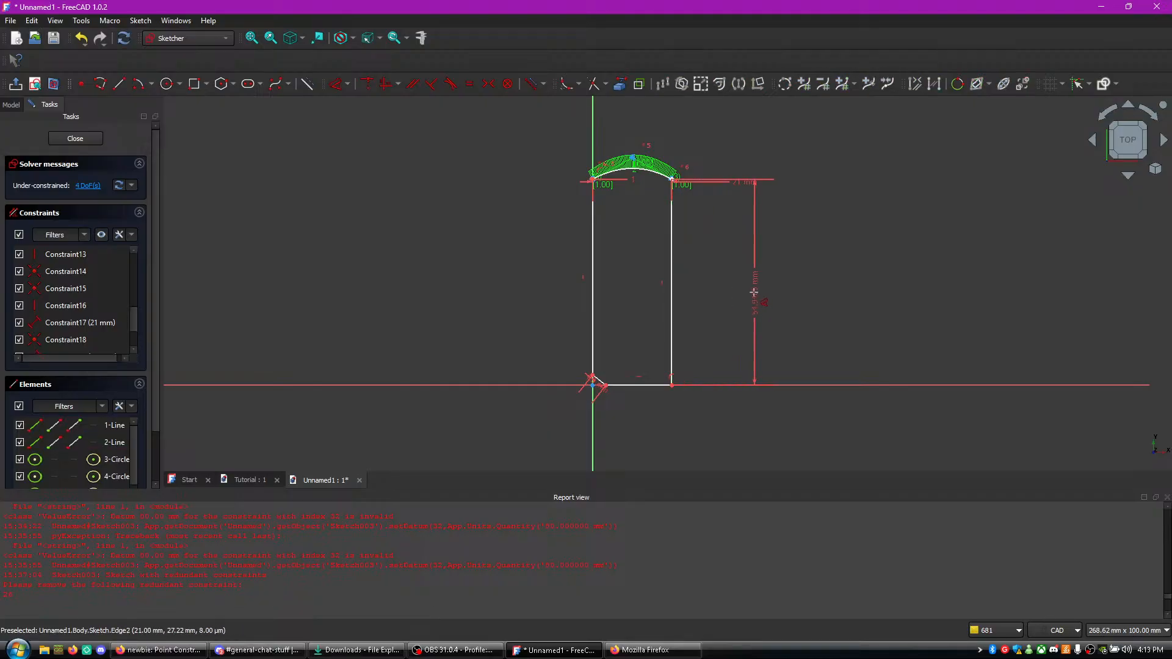
click(729, 298)
text(29)
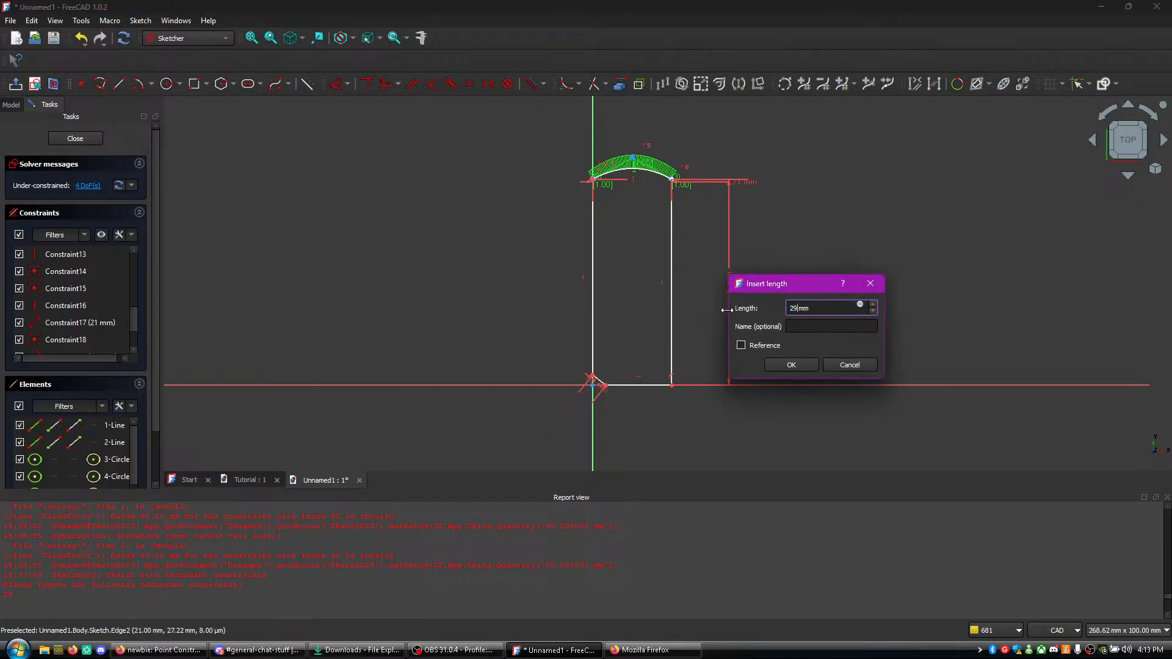
key(Return)
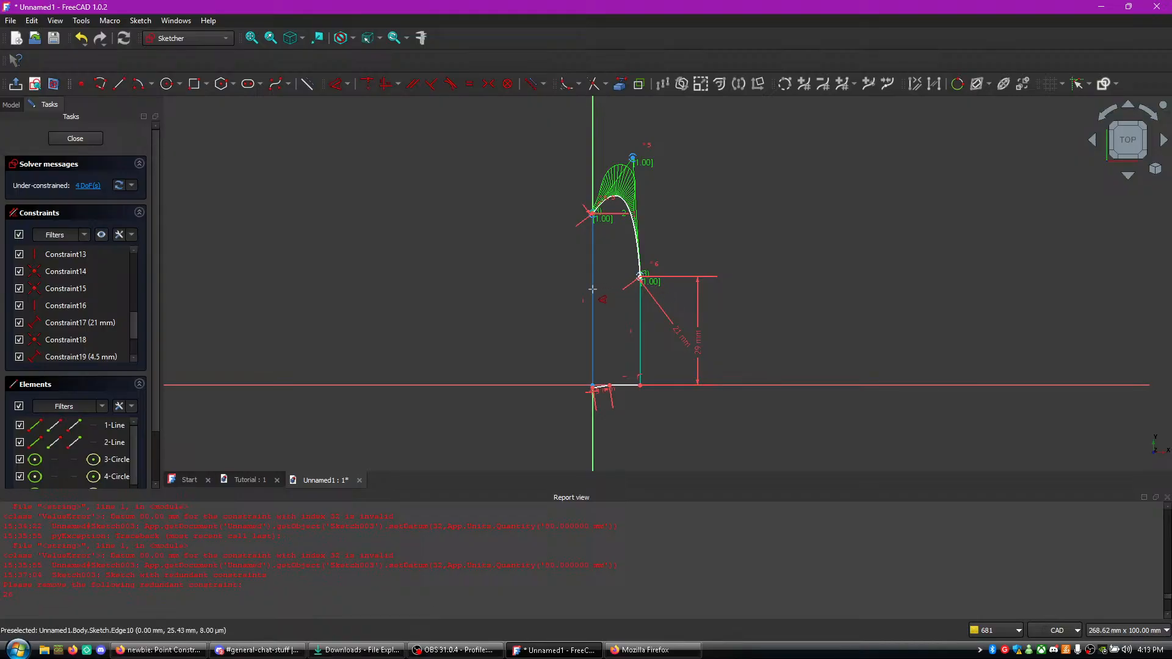
- Apply an equal-length constraint between the profile's left and right side lines
key(Escape)
click(593, 295)
click(639, 317)
right_click(645, 319)
click(697, 261)
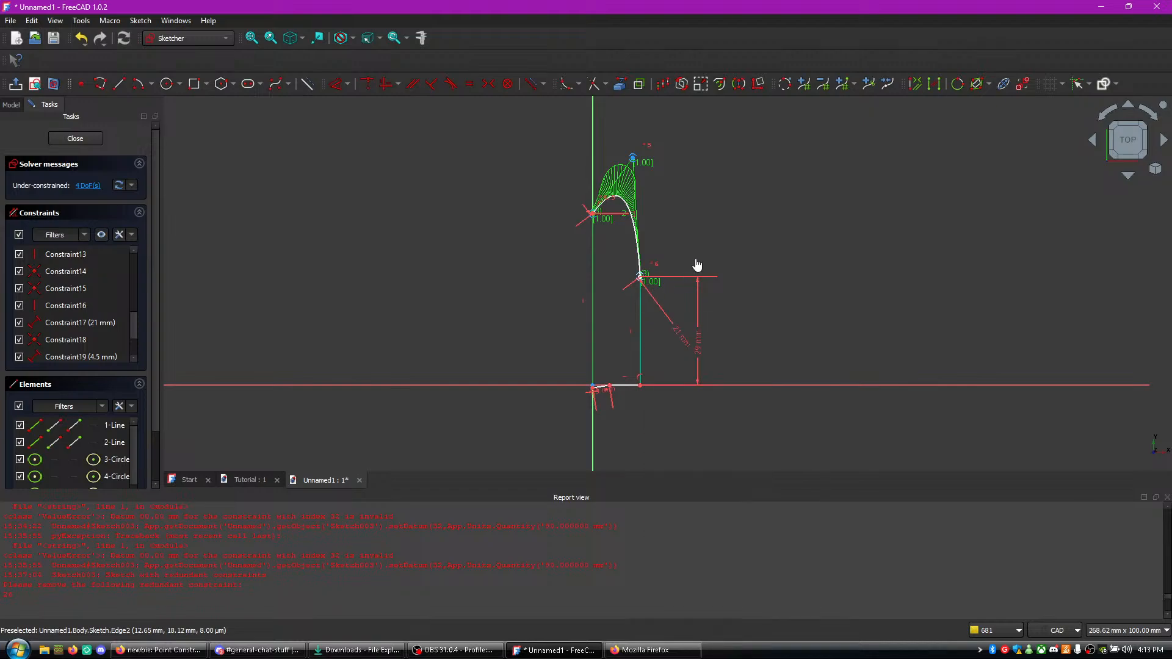
click(640, 337)
click(590, 328)
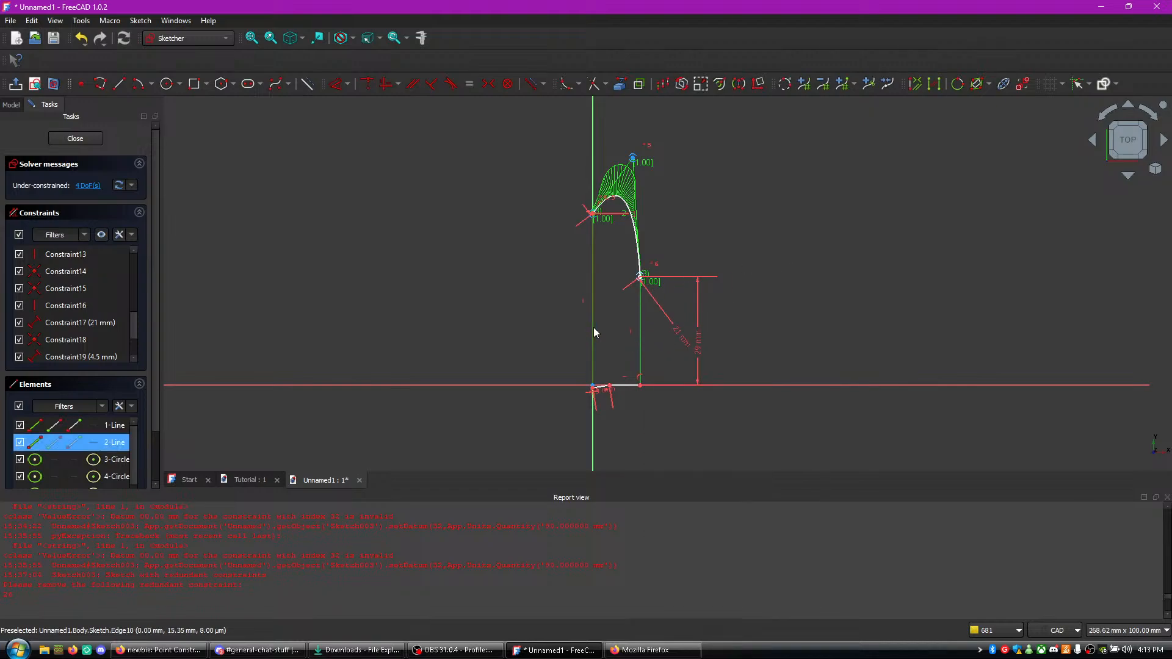
key(e)
scroll(730, 292, up, 5)
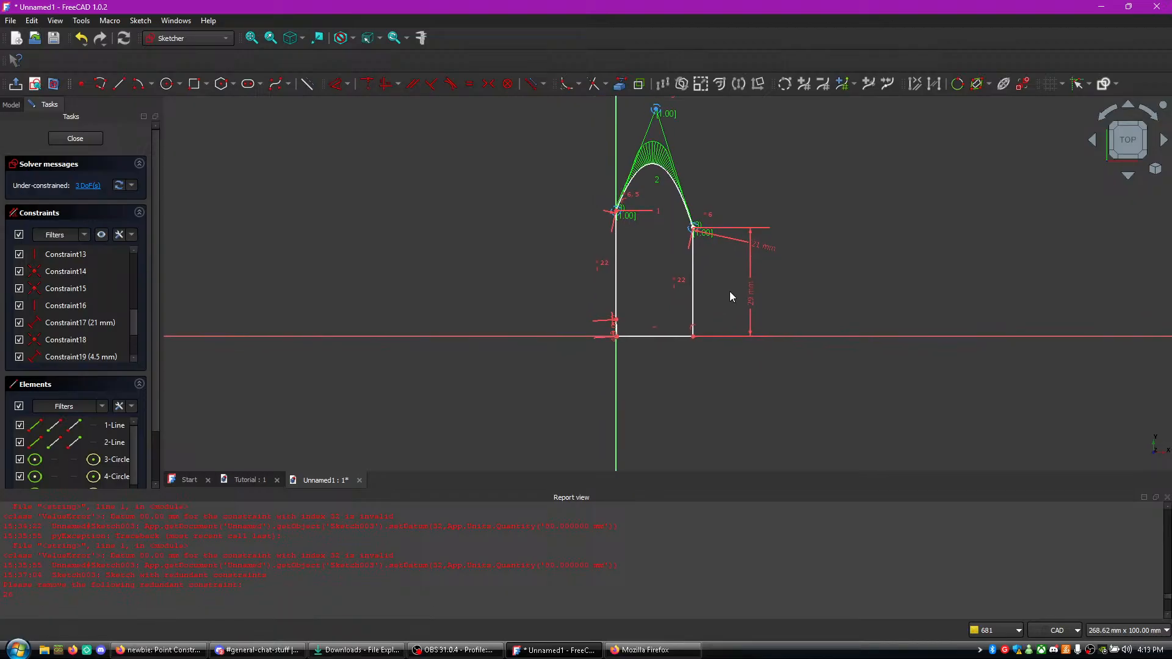
- Pull the B-spline's middle control point down to flatten the arch
scroll(702, 216, up, 2)
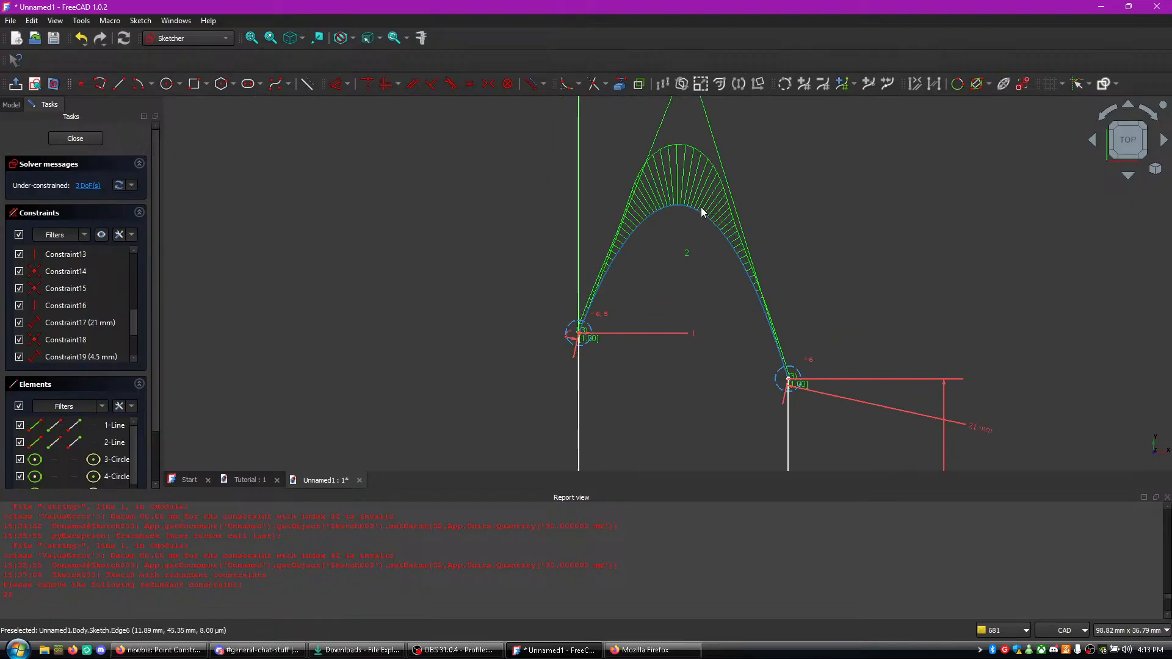
drag(690, 174, 682, 386)
middle_drag(682, 386, 737, 203)
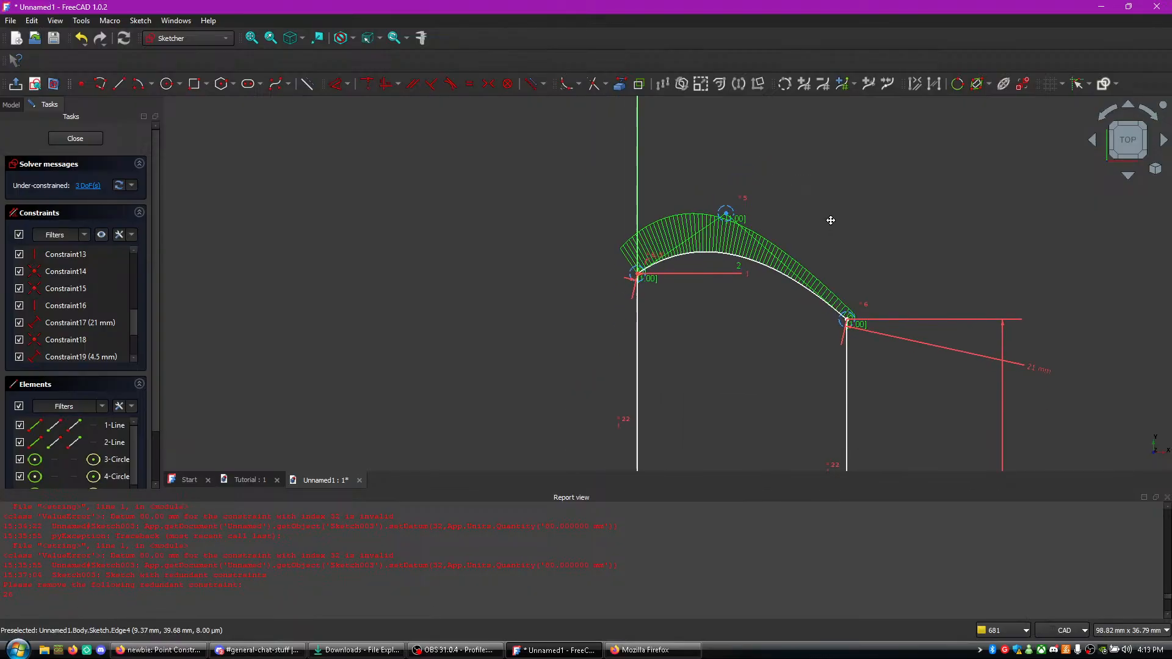
scroll(847, 243, up, 5)
middle_drag(859, 273, 857, 134)
mouse_move(761, 353)
middle_down()
mouse_move(728, 268)
mouse_move(726, 159)
middle_up()
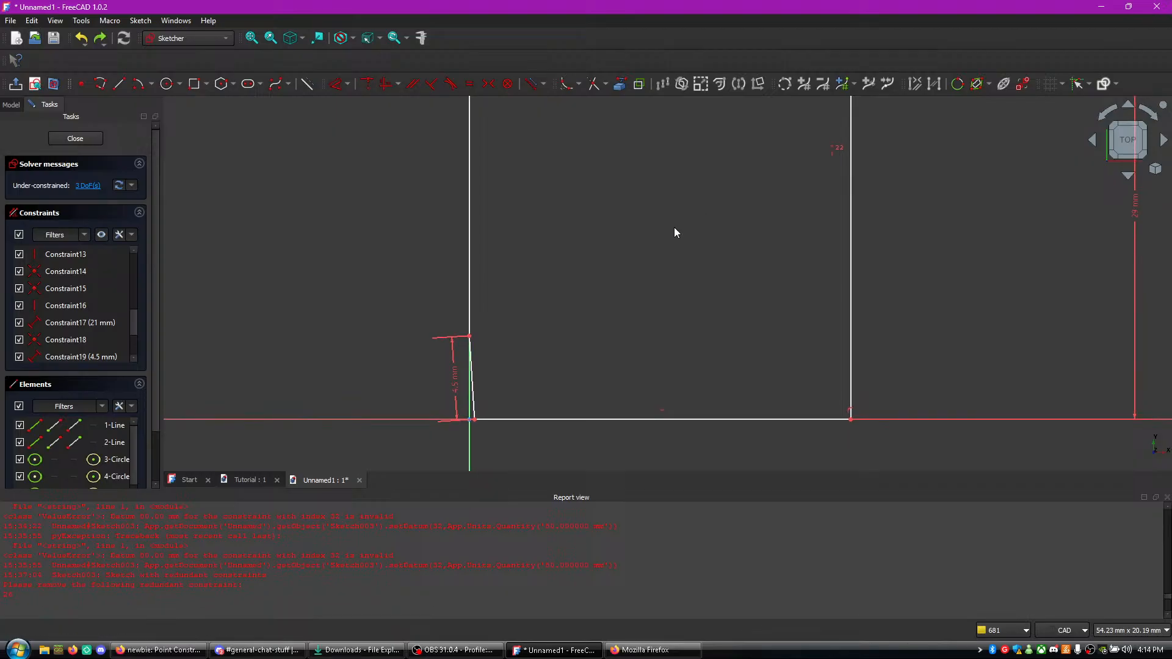
- Undo the recent sketch edits, including the equal-length constraint between the two side lines
middle_drag(659, 235, 667, 339)
key(ctrl+z)
middle_drag(698, 229, 680, 344)
scroll(662, 273, down, 8)
scroll(662, 273, up, 4)
key(ctrl+z)
- Add a vertical dimension of 29 mm to the profile's right side line
middle_drag(622, 282, 636, 375)
click(763, 267)
key(d)
click(865, 268)
text(4.5)
key(Return)
middle_drag(788, 329, 845, 214)
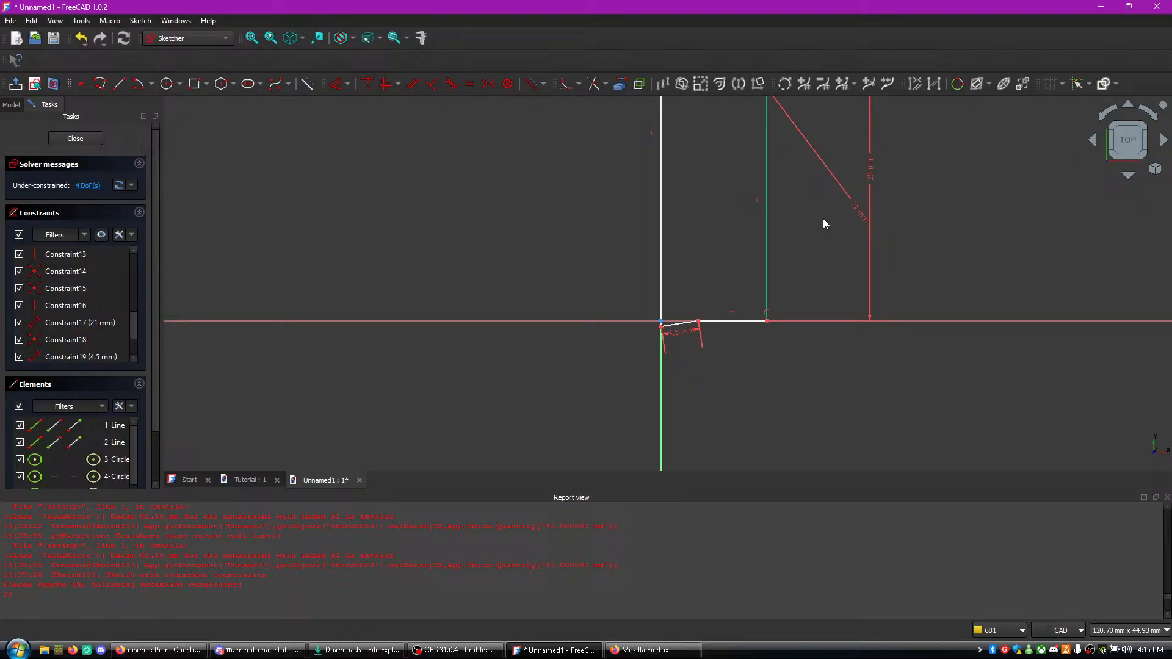
key(d)
click(767, 248)
click(768, 248)
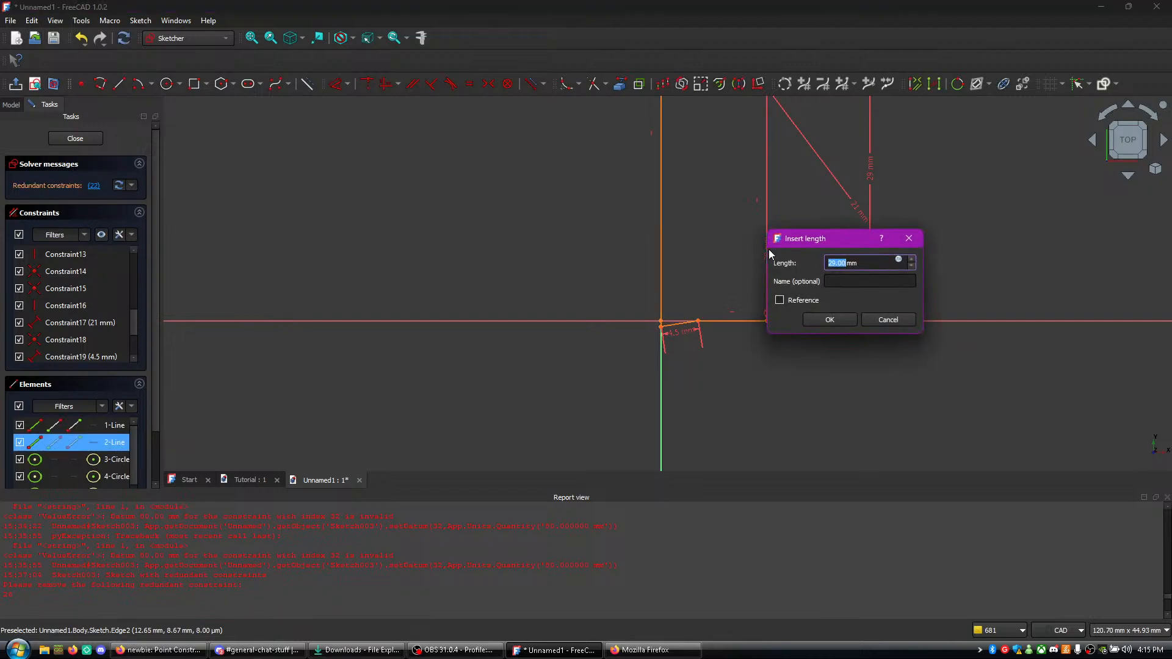
click(885, 320)
- Dimension the left side line above the diagonal corner and set its length to 26 mm
scroll(788, 256, up, 5)
middle_drag(758, 279, 833, 280)
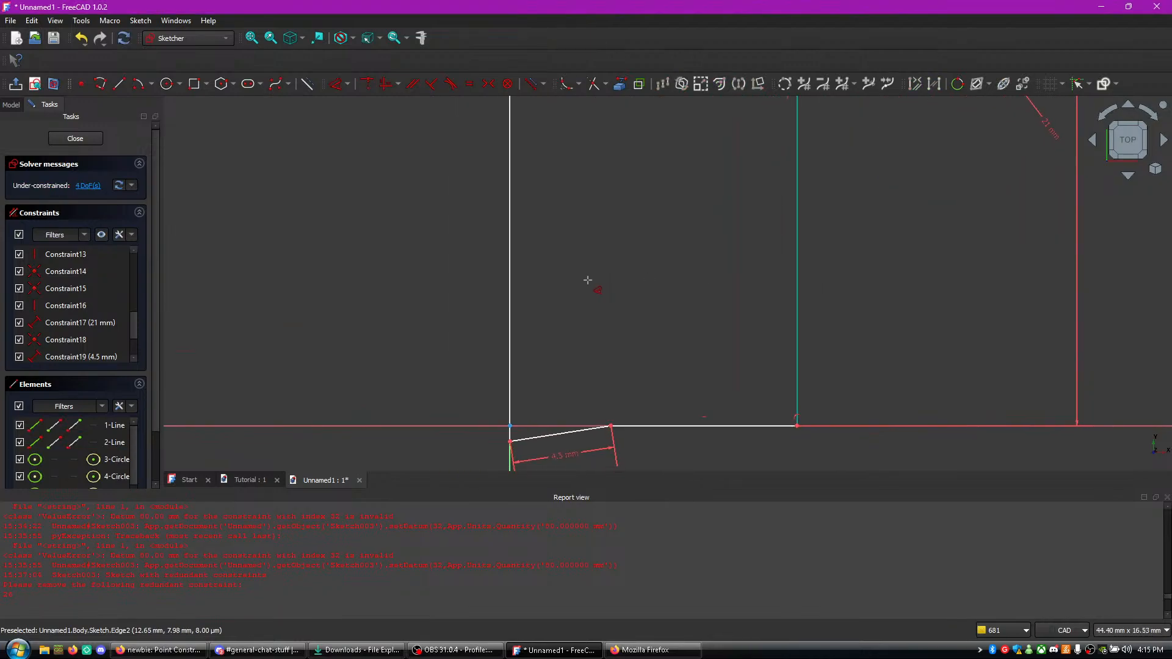
click(512, 280)
click(430, 272)
text(26)
key(Return)
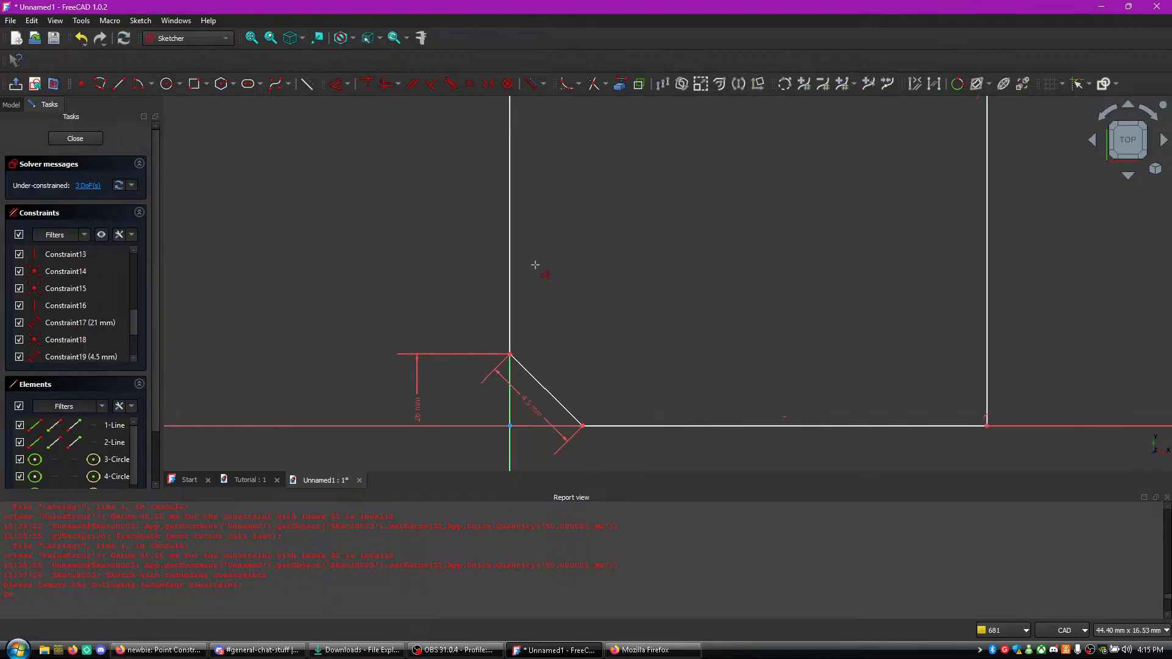
key(Escape)
- Lower the B-spline's middle control point to about x 10.5 mm, y 36 mm so the arch becomes flatter
middle_drag(440, 265, 419, 399)
scroll(418, 265, down, 8)
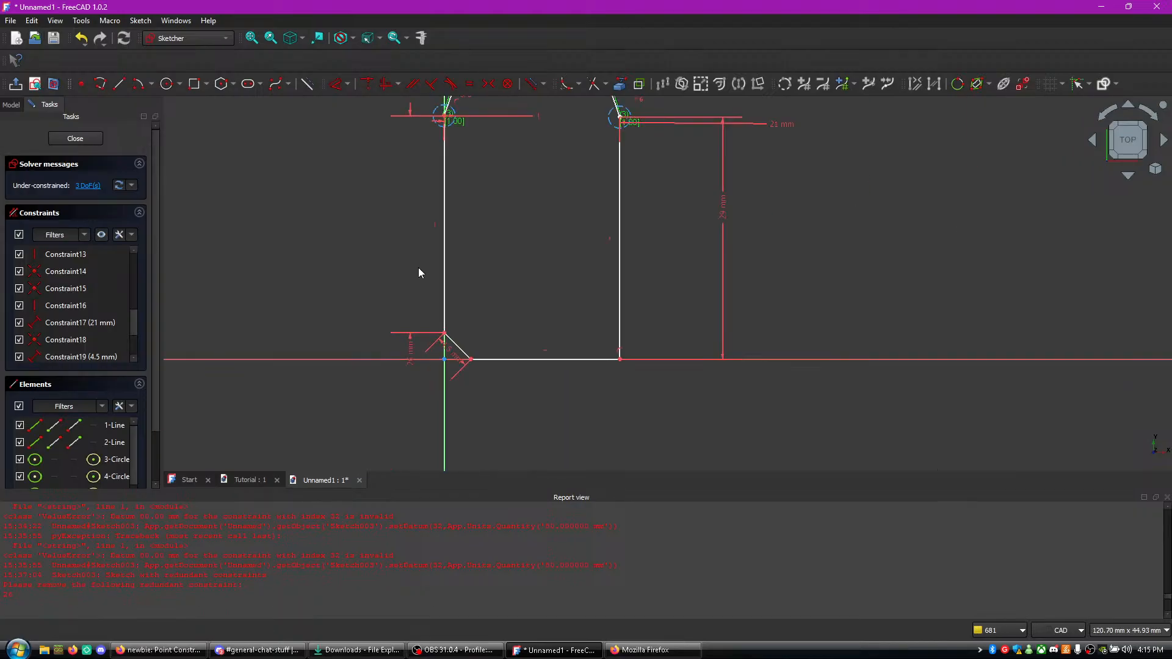
middle_drag(401, 228, 399, 348)
scroll(400, 348, up, 1)
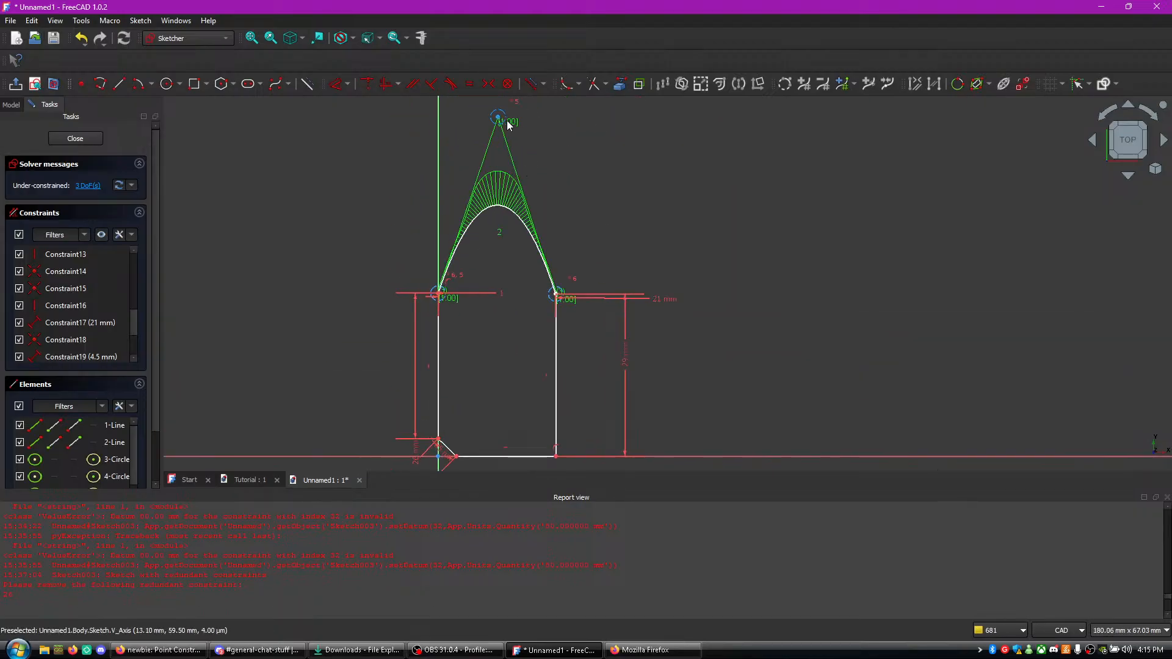
drag(500, 120, 500, 263)
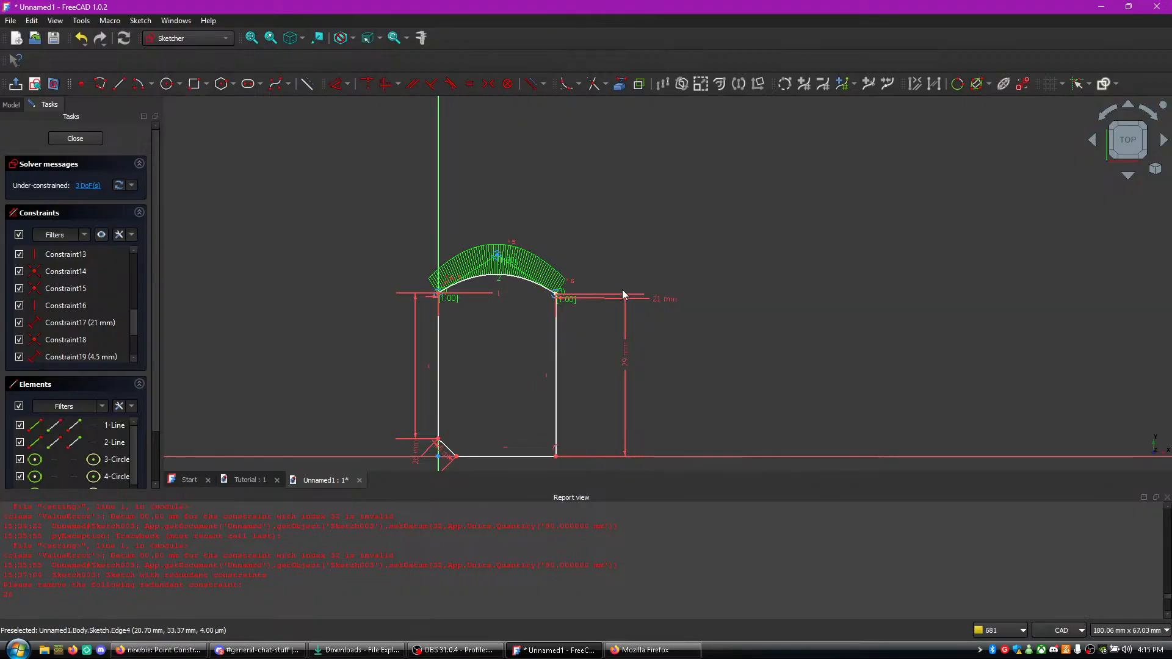
- Dimension the distance between the B-spline's middle control point and the arch's right end
scroll(629, 299, up, 6)
scroll(585, 232, up, 3)
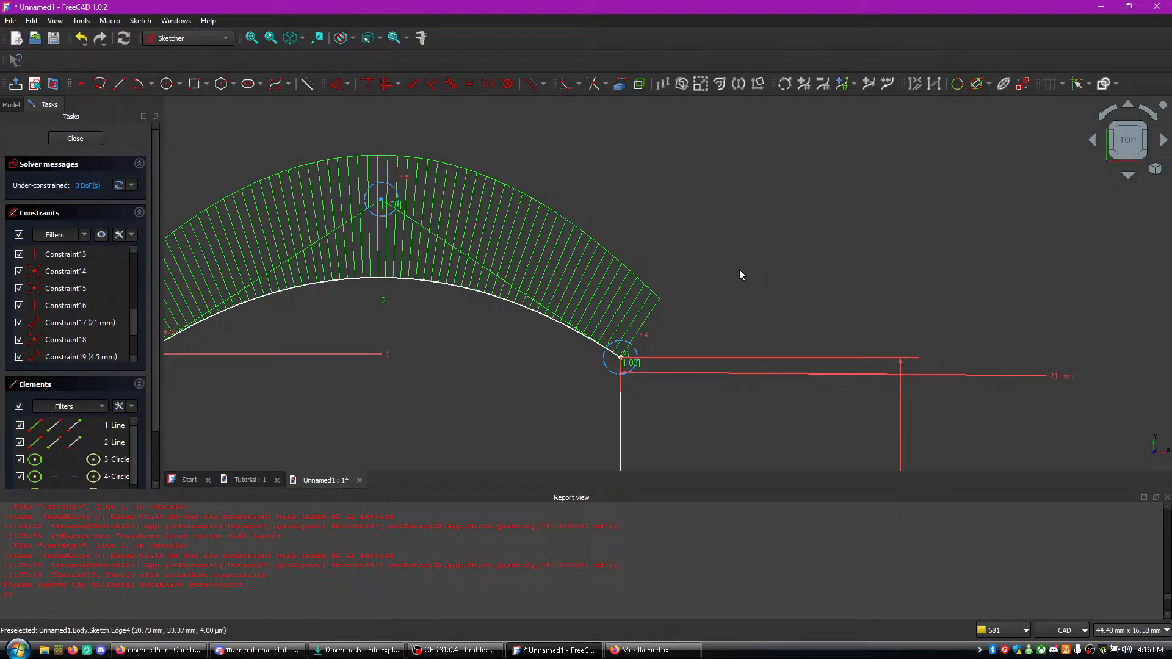
click(384, 202)
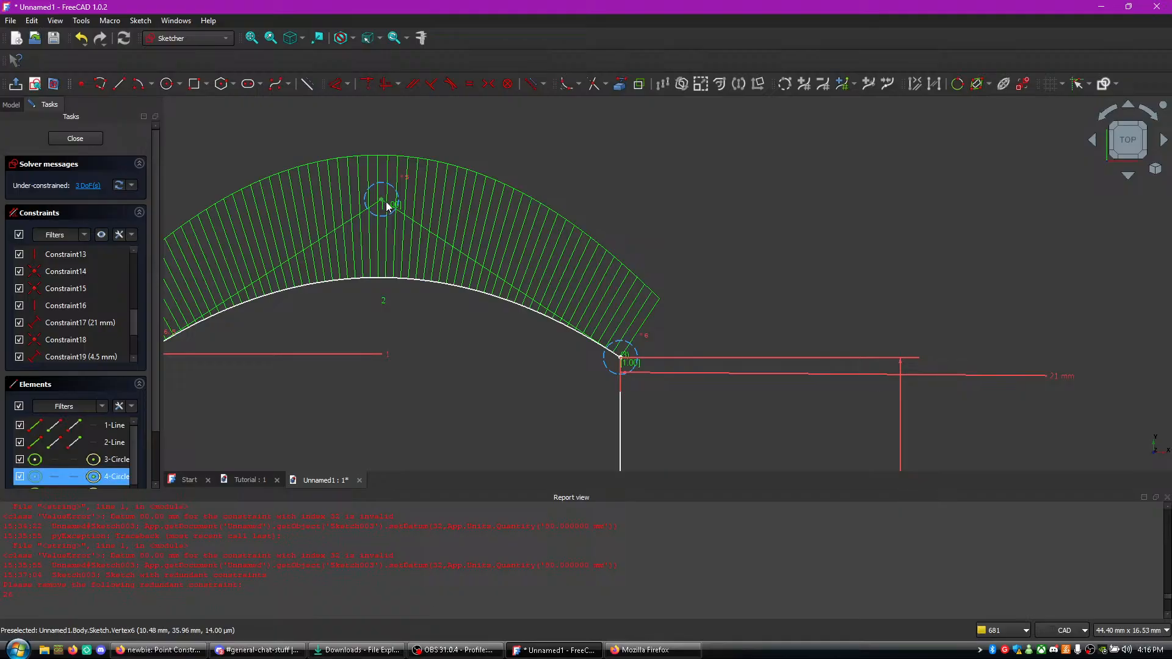
click(623, 360)
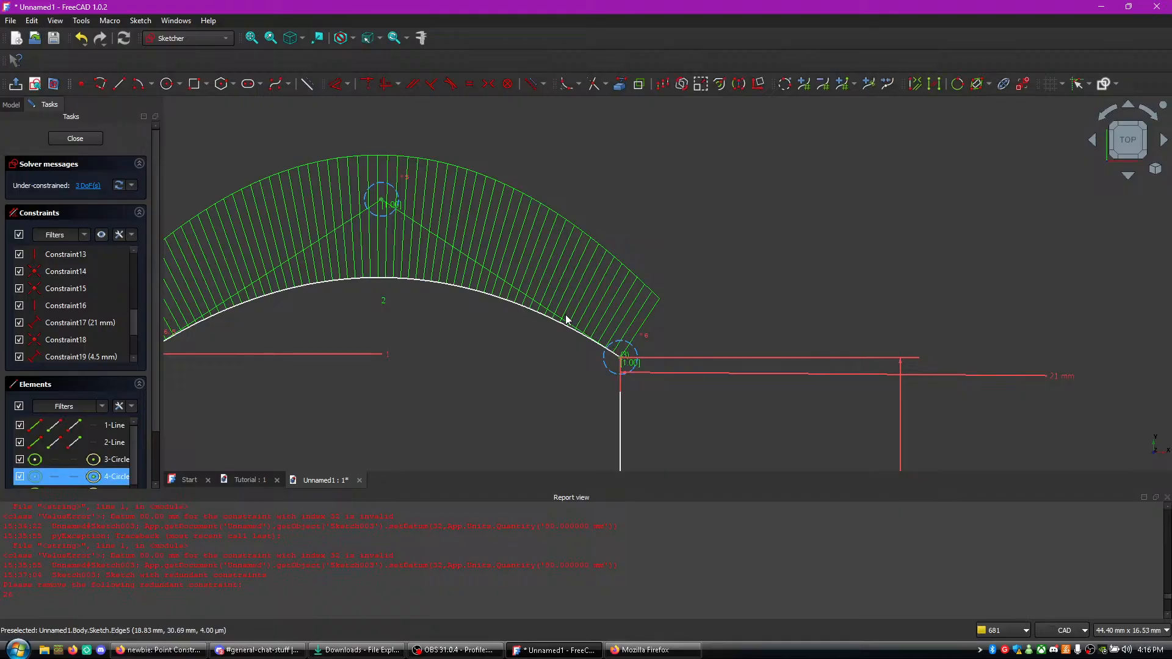
key(d)
click(553, 269)
text(4.5)
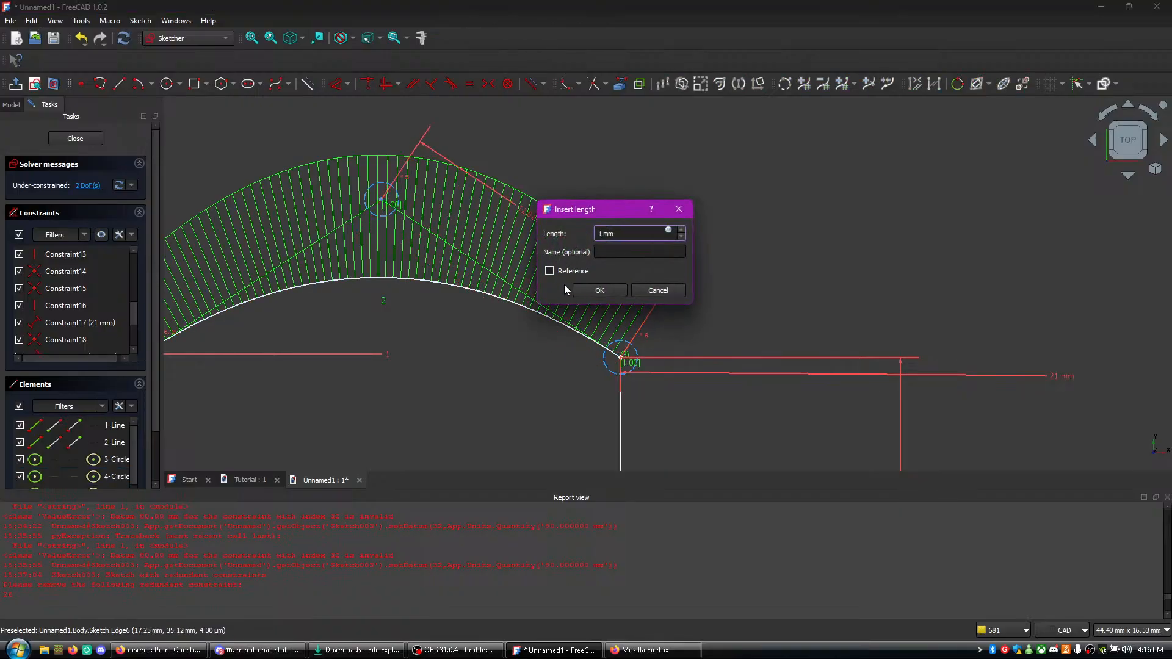
key(Return)
- Dimension the distance between the middle control point and the arch's left end, matching the distance on the right
middle_drag(413, 331, 562, 340)
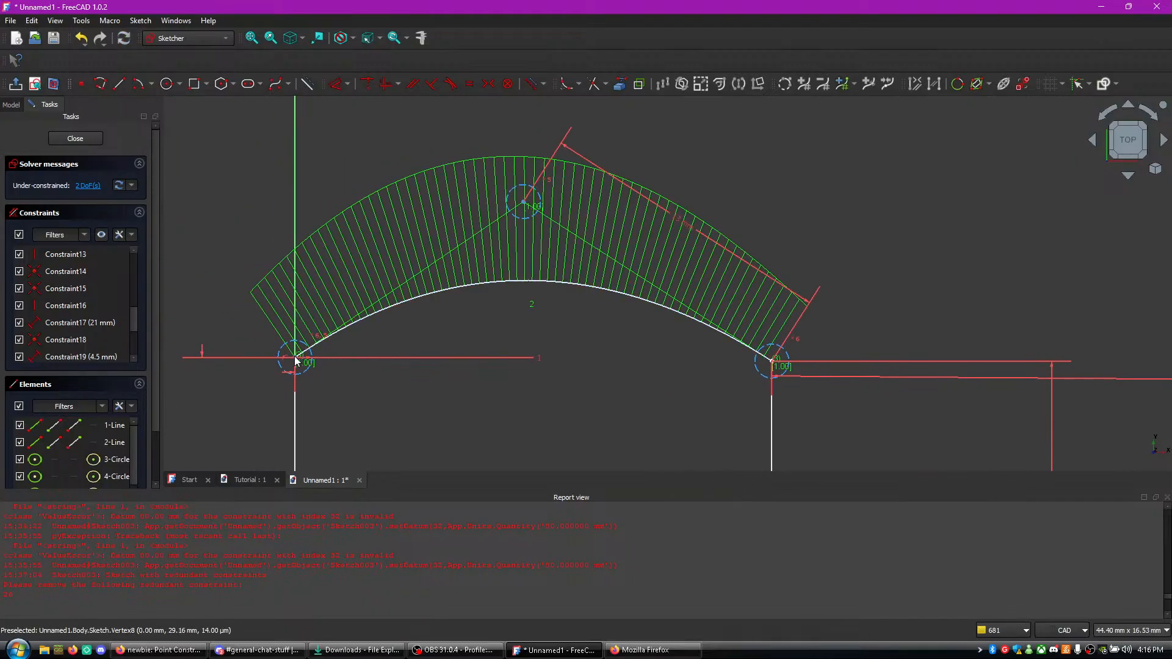
click(523, 204)
key(d)
click(411, 223)
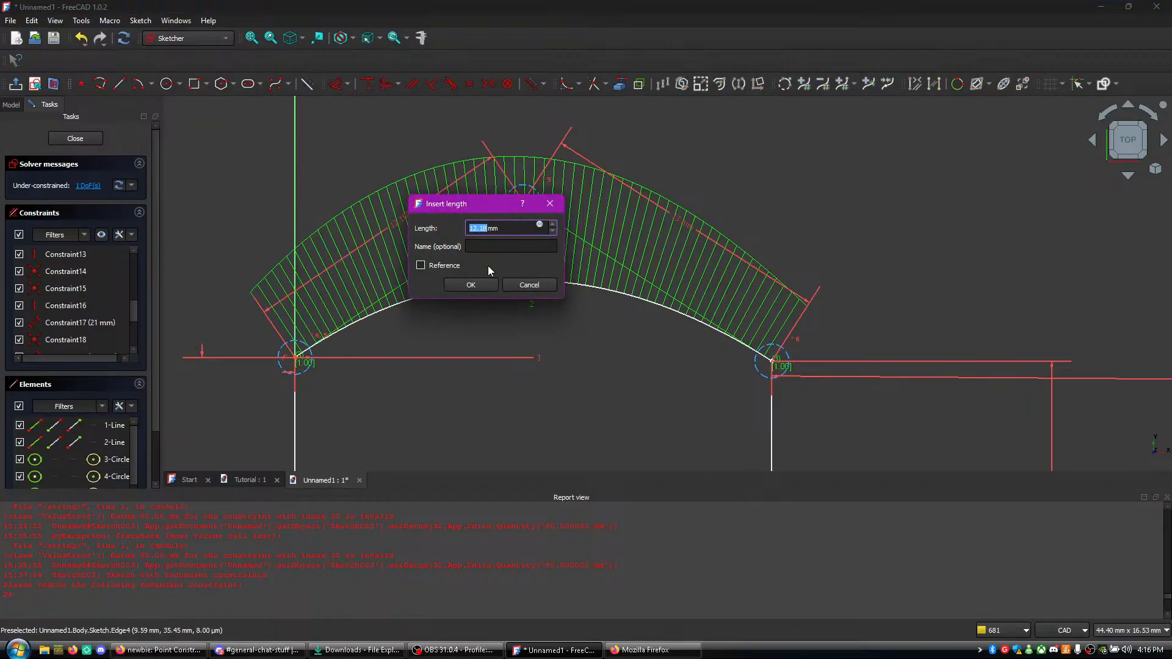
text(4.5)
key(Return)
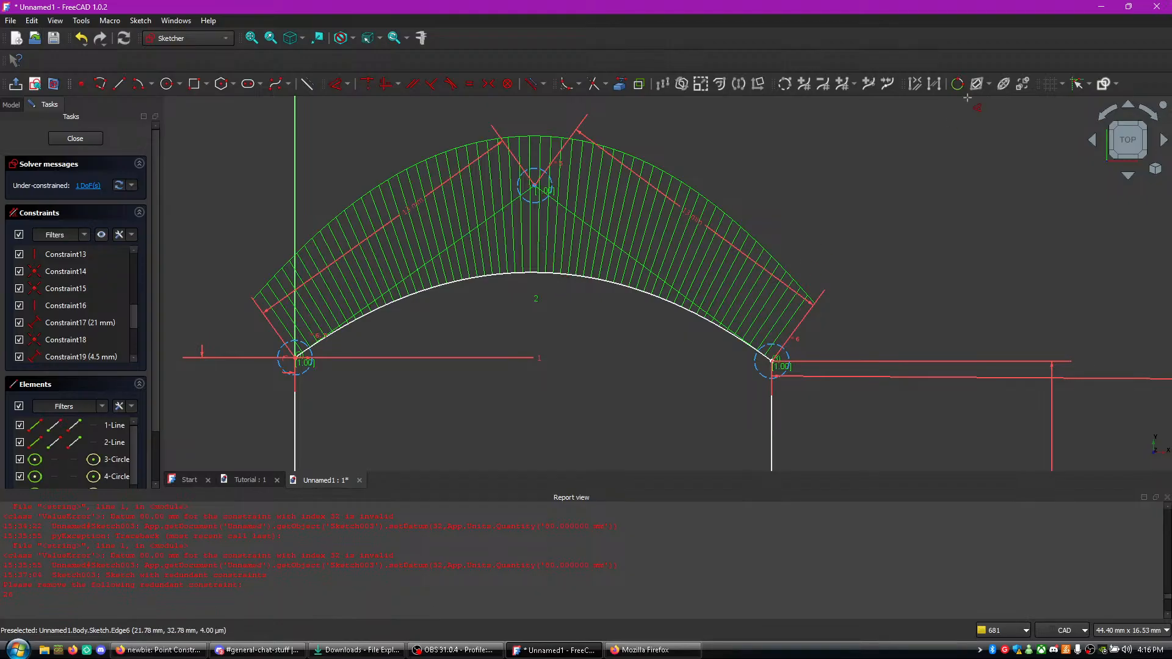
- Examine the arch, side lines and base corner for geometry that is still unconstrained
scroll(911, 411, down, 6)
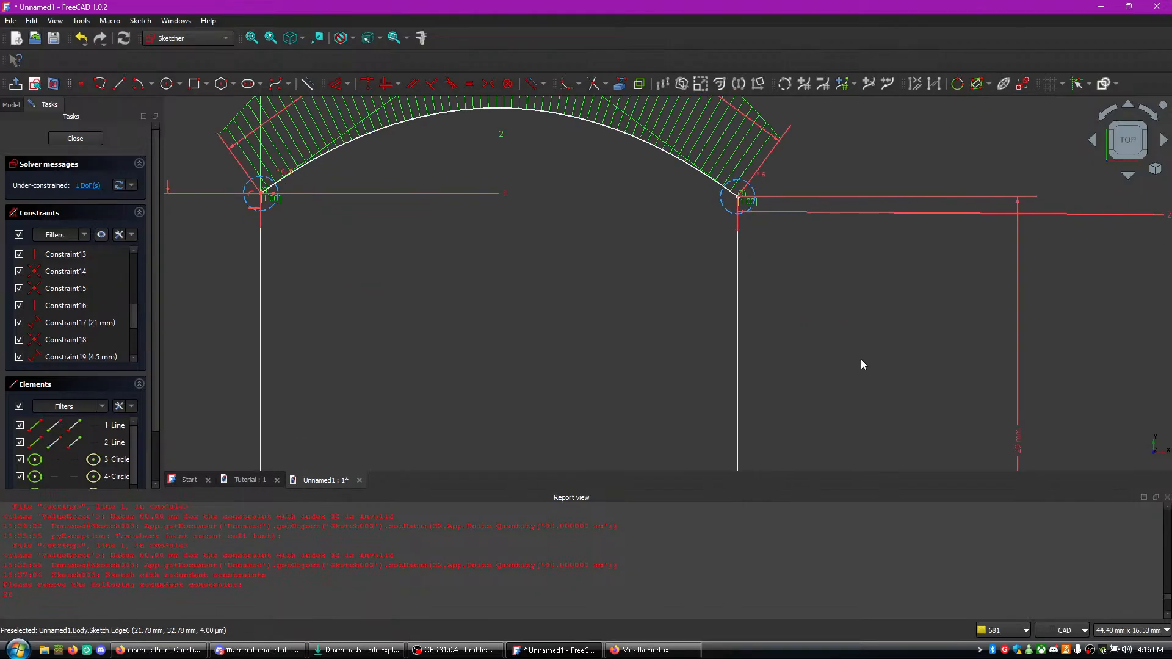
scroll(825, 354, up, 2)
scroll(831, 371, up, 1)
middle_drag(828, 337, 837, 304)
scroll(834, 290, down, 2)
scroll(834, 290, up, 1)
scroll(831, 318, down, 2)
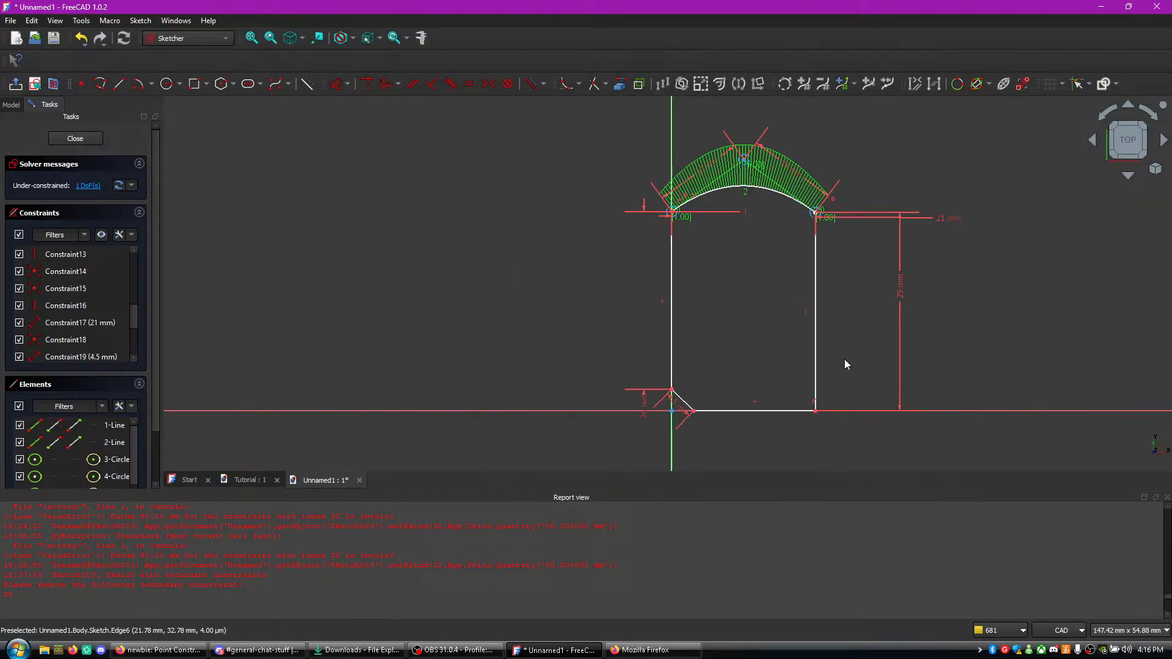
scroll(841, 346, up, 1)
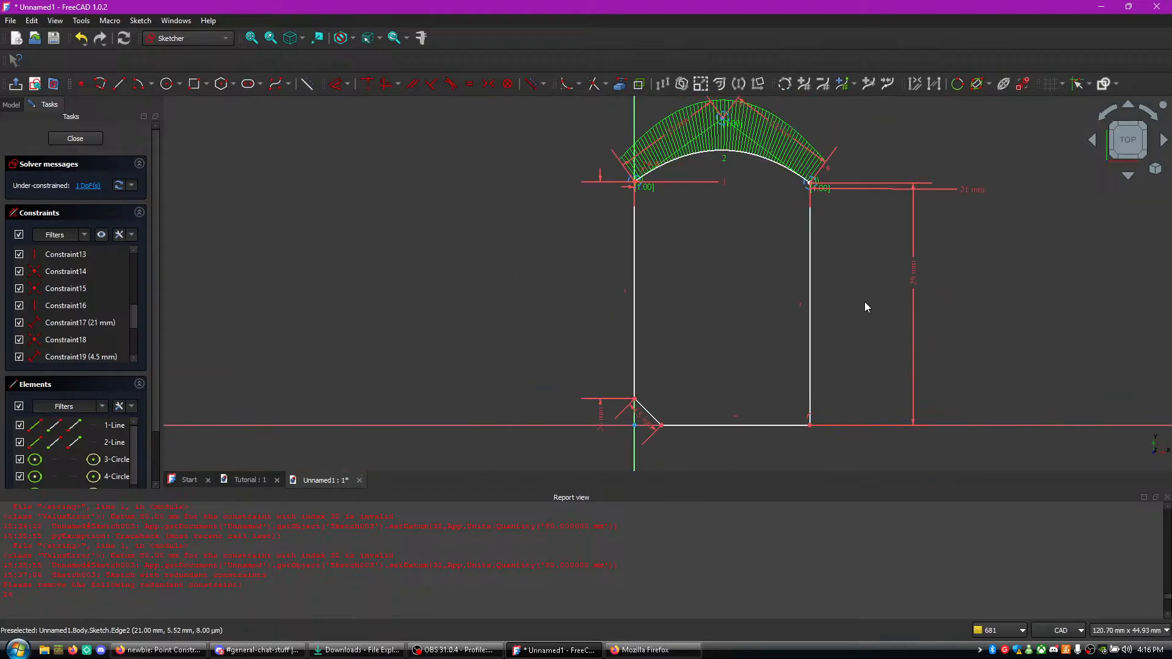
scroll(865, 302, up, 2)
middle_drag(785, 210, 808, 334)
scroll(808, 335, down, 2)
middle_drag(883, 438, 851, 286)
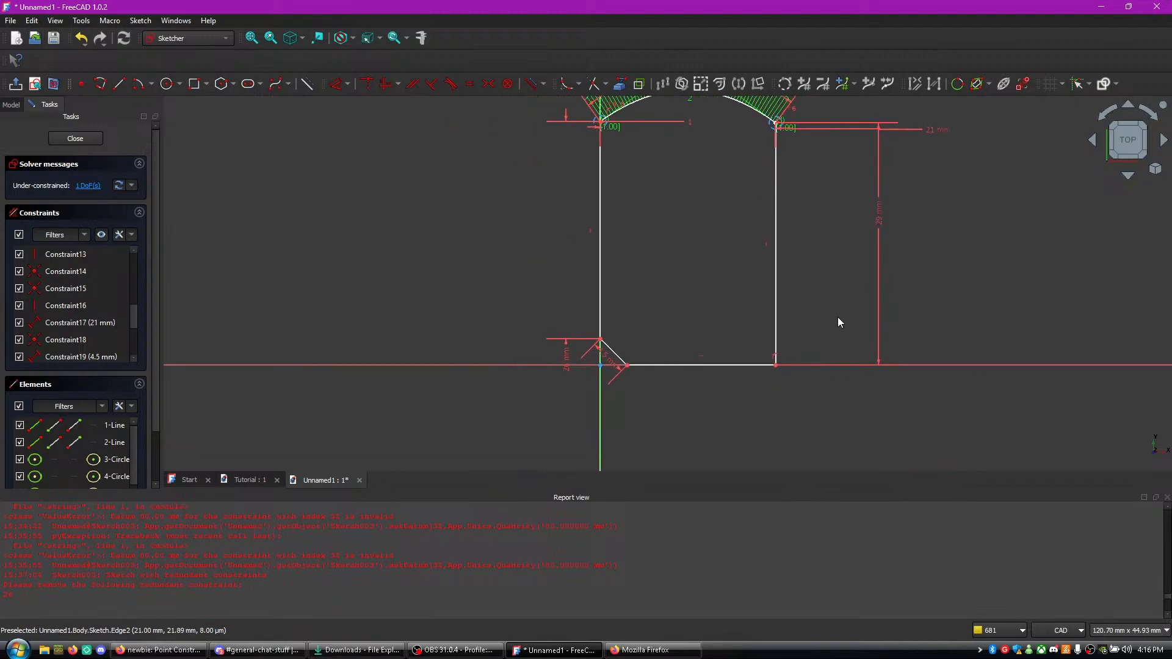
- Check the YouTube live chat in Firefox, then return to the FreeCAD sketch
click(644, 651)
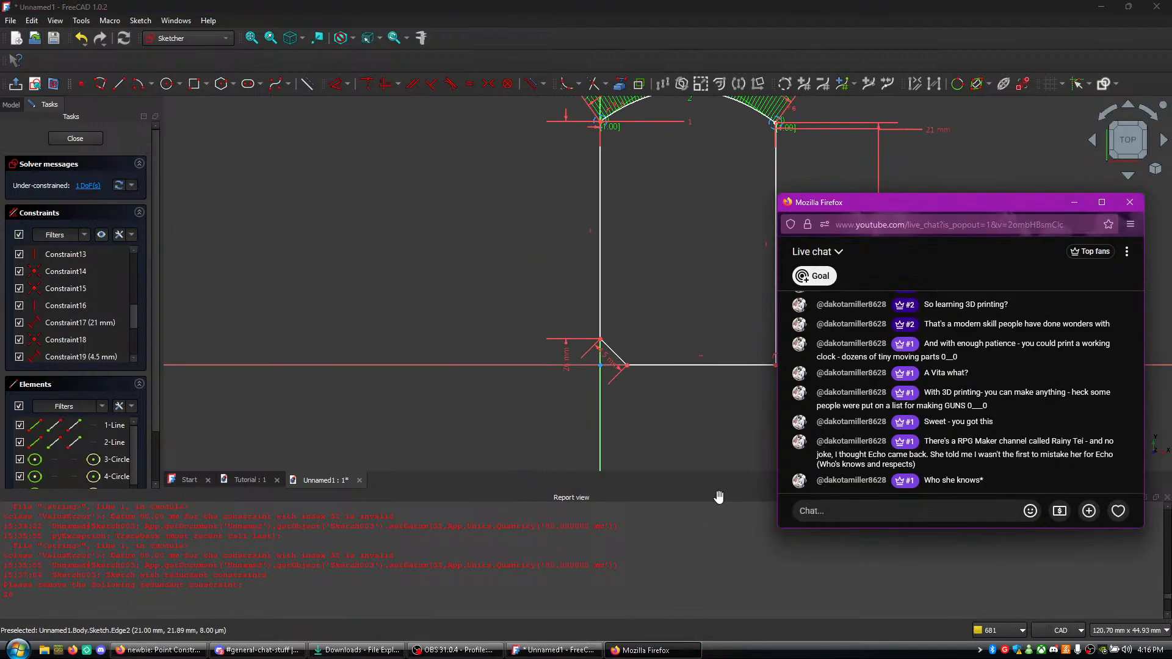
scroll(547, 354, up, 2)
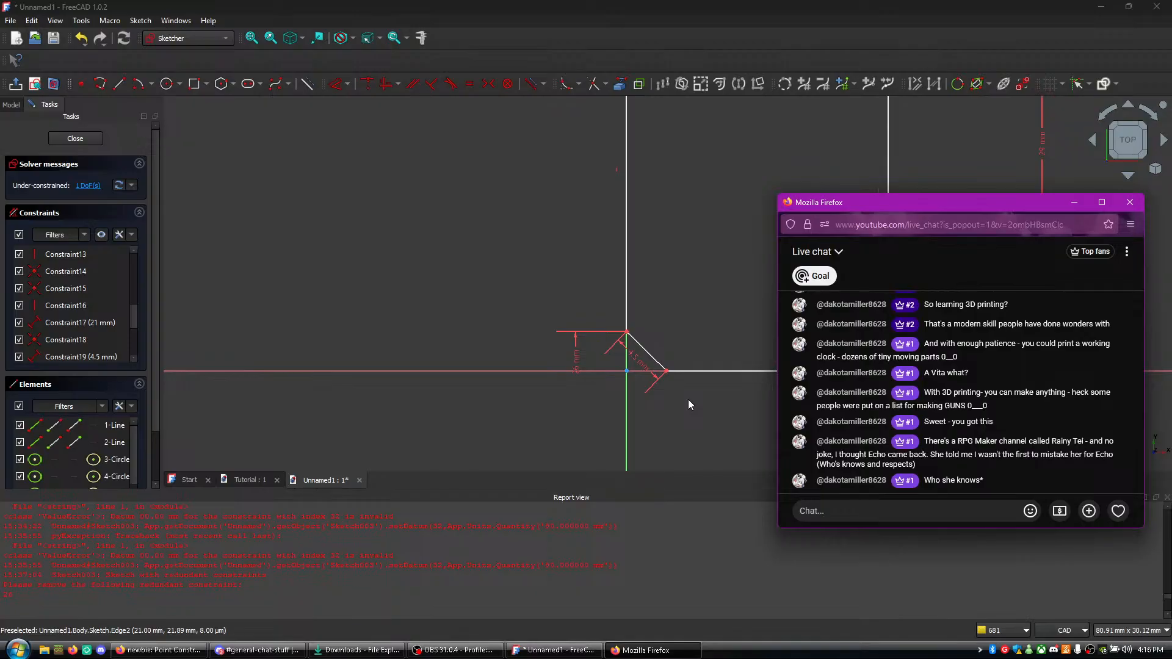
click(668, 400)
- Look over the arched profile down to its base corner, then close the sketch
mouse_move(743, 438)
middle_down()
mouse_move(728, 422)
mouse_move(681, 463)
middle_up()
scroll(678, 457, down, 2)
scroll(636, 375, down, 5)
scroll(636, 371, up, 7)
middle_drag(623, 236, 622, 289)
scroll(623, 287, down, 2)
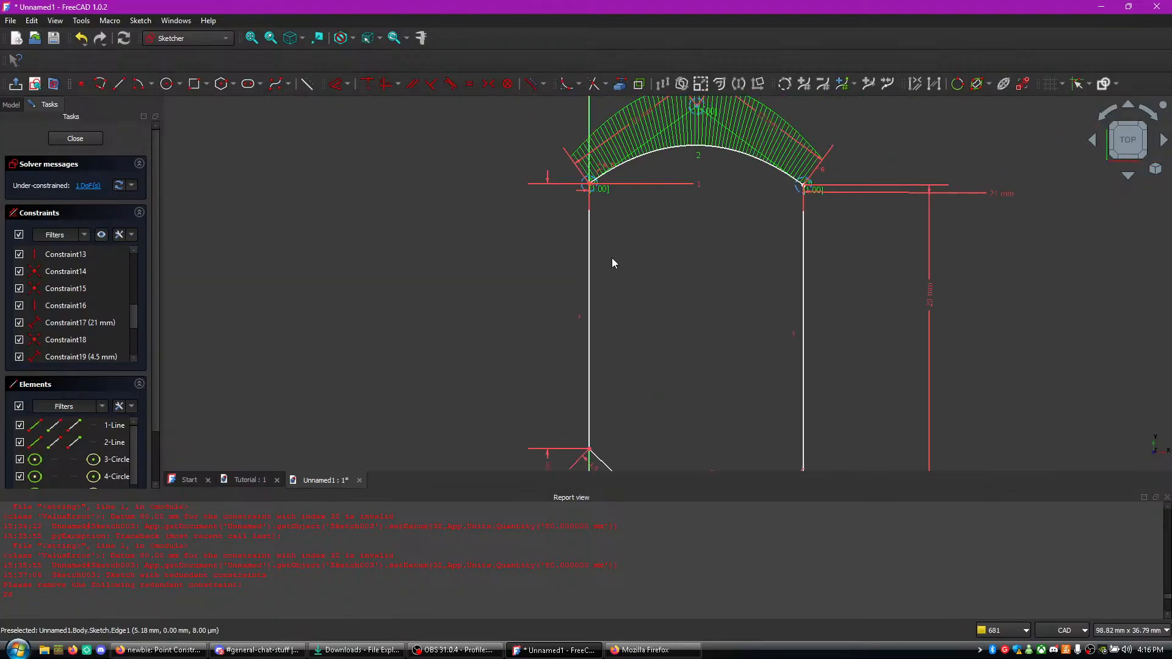
middle_drag(894, 314, 877, 229)
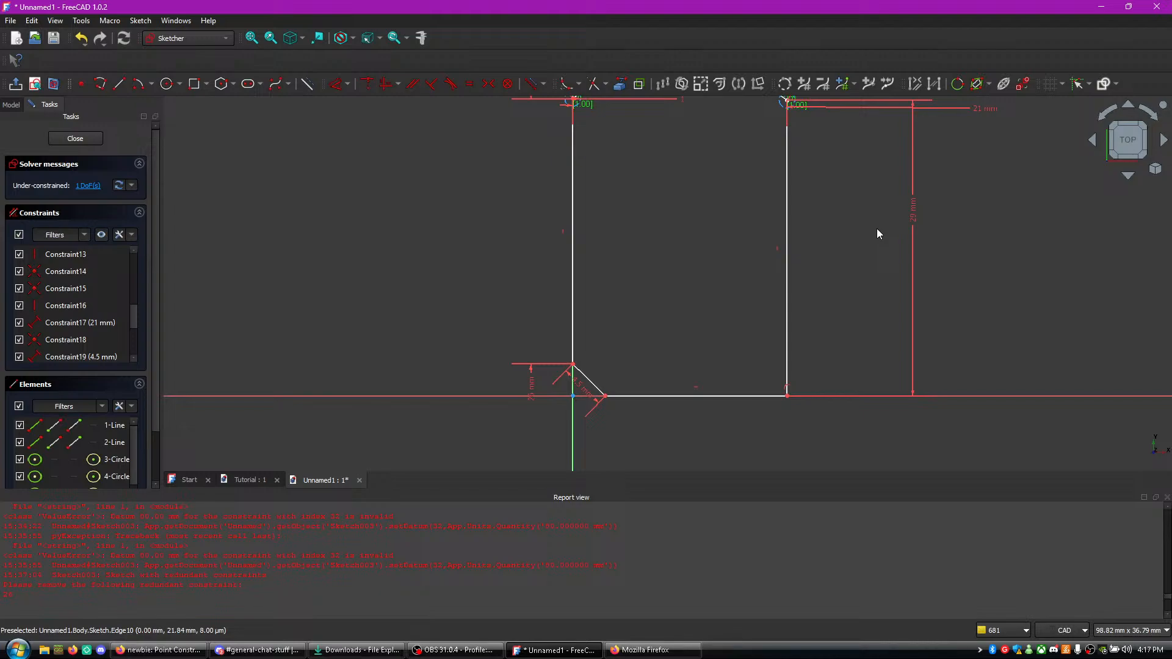
click(56, 142)
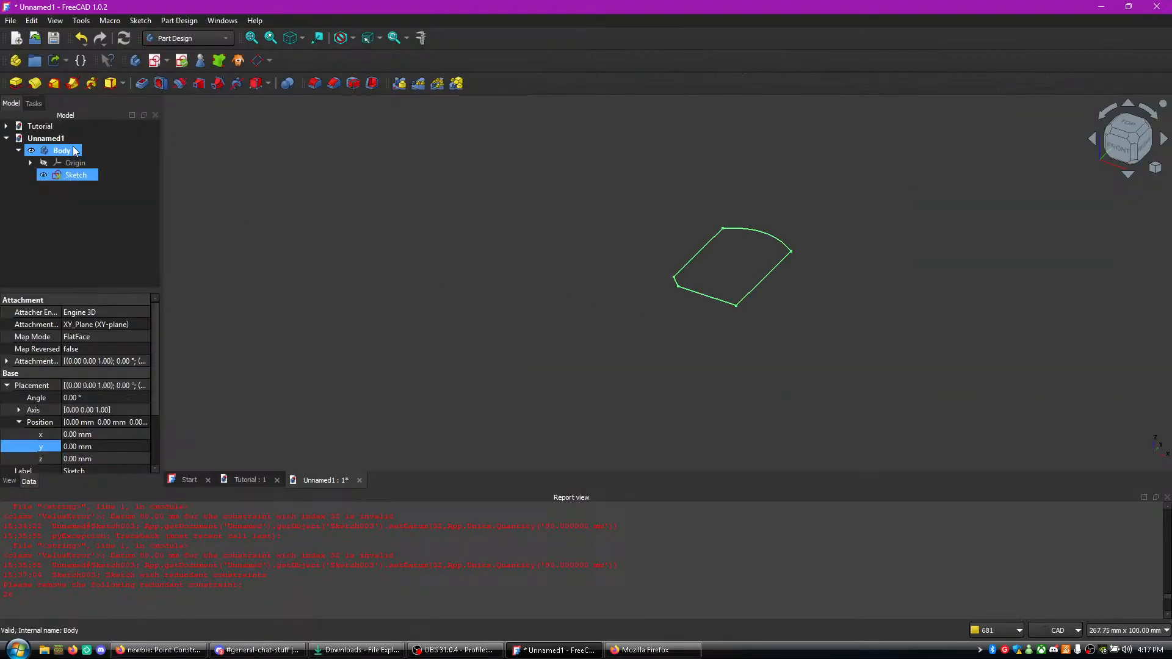
- Pad the arched profile sketch to a thickness of 1.4 mm
click(15, 84)
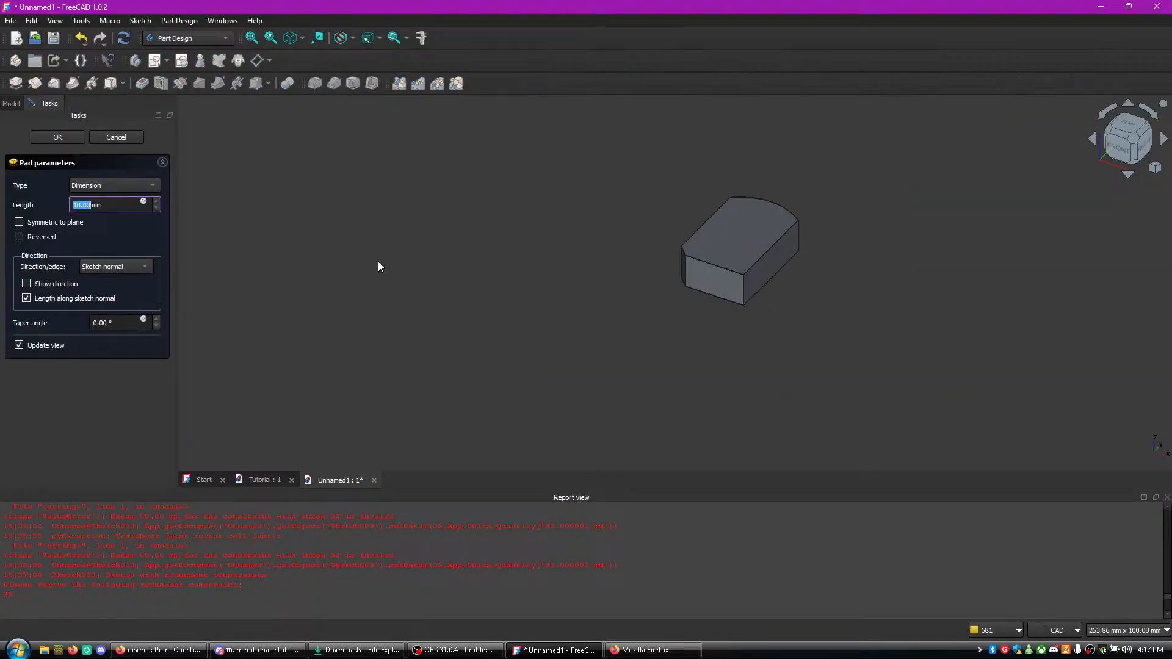
text(1)
key(Return)
scroll(688, 339, up, 5)
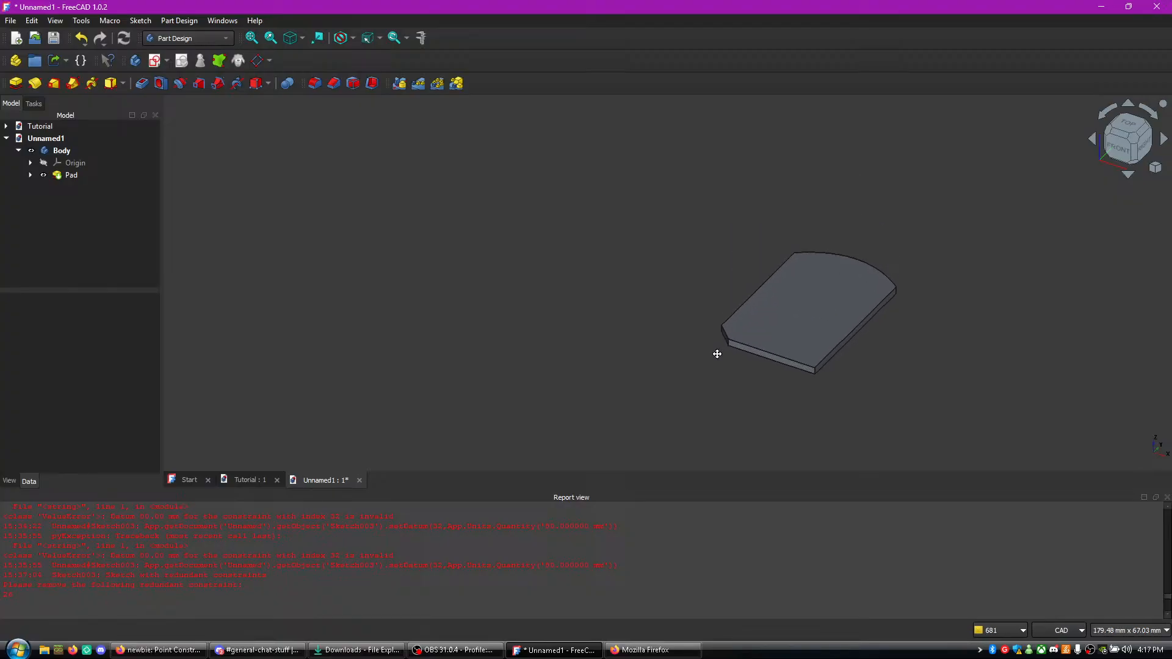
- Examine the padded plate's top face, side edges and arched end from several directions
middle_drag(1000, 372, 879, 351)
scroll(833, 339, up, 1)
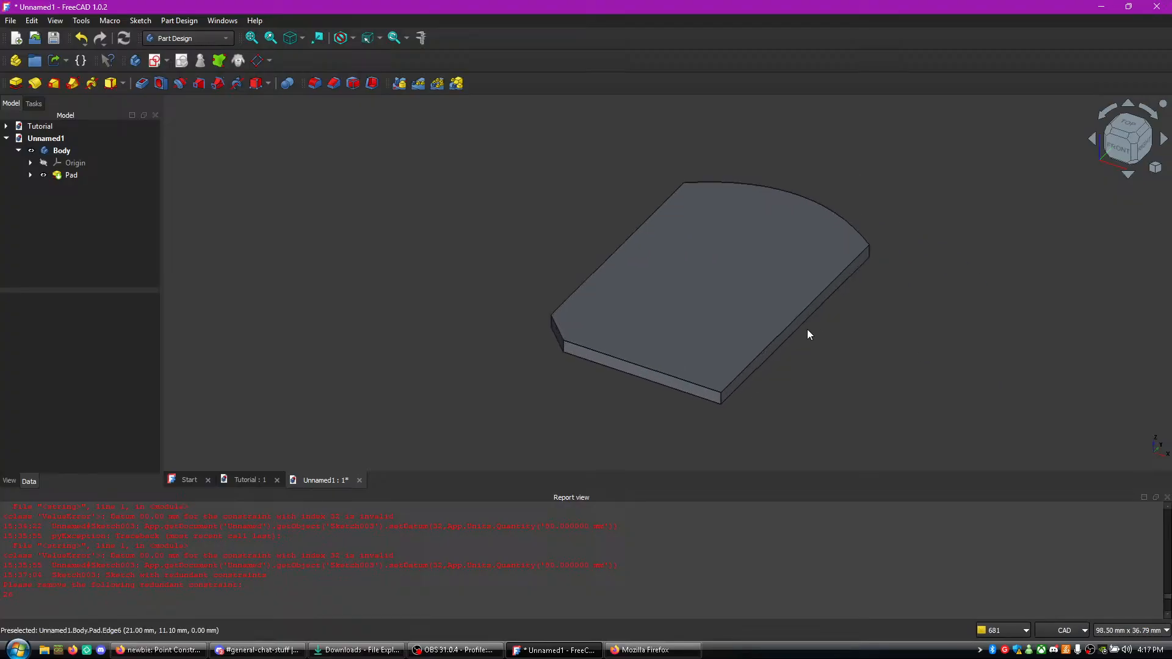
right_click(856, 357)
middle_drag(565, 450, 638, 411)
middle_drag(566, 316, 637, 361)
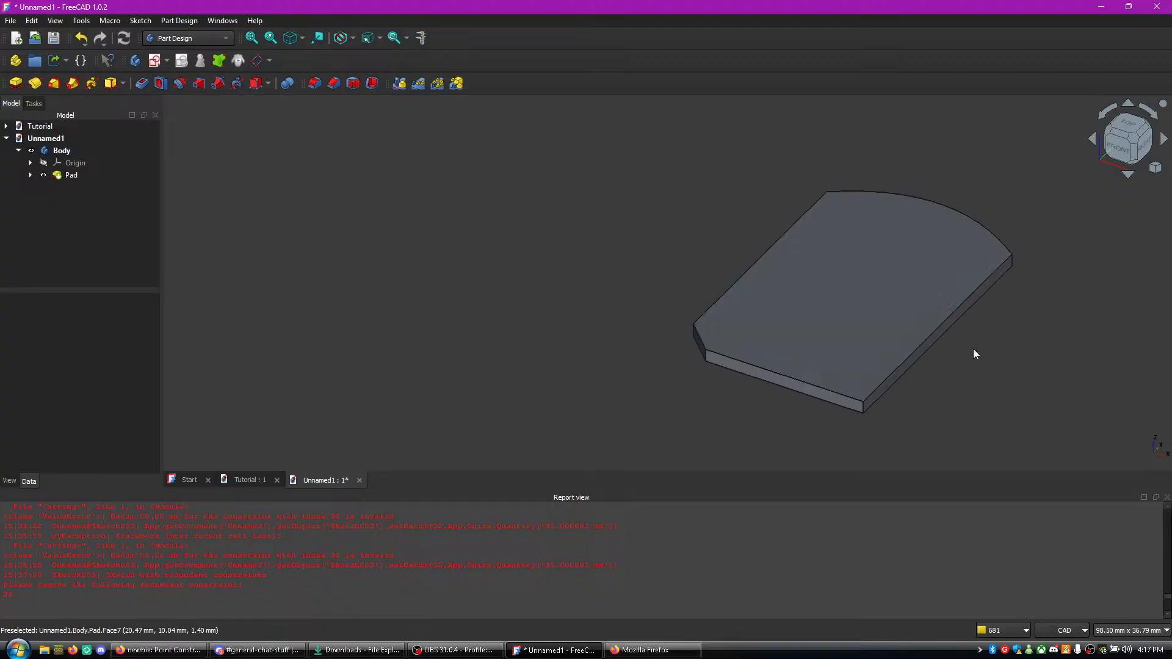
click(1094, 140)
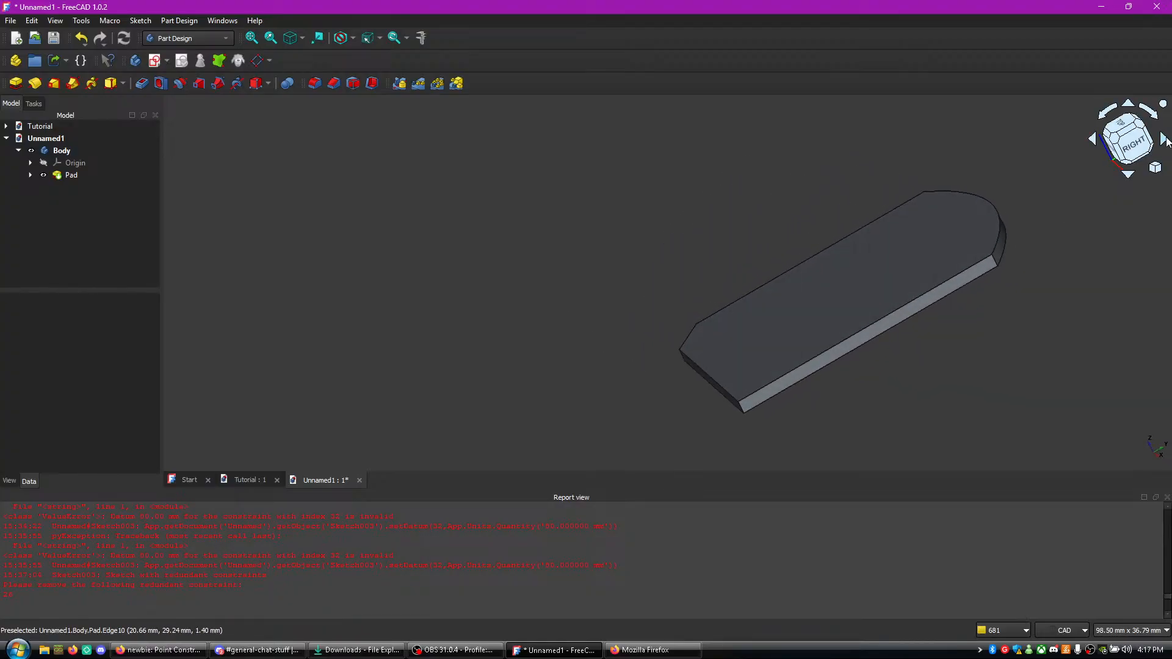
click(1165, 142)
click(1142, 119)
click(1129, 106)
click(1129, 174)
middle_drag(1071, 164, 1007, 308)
click(1094, 141)
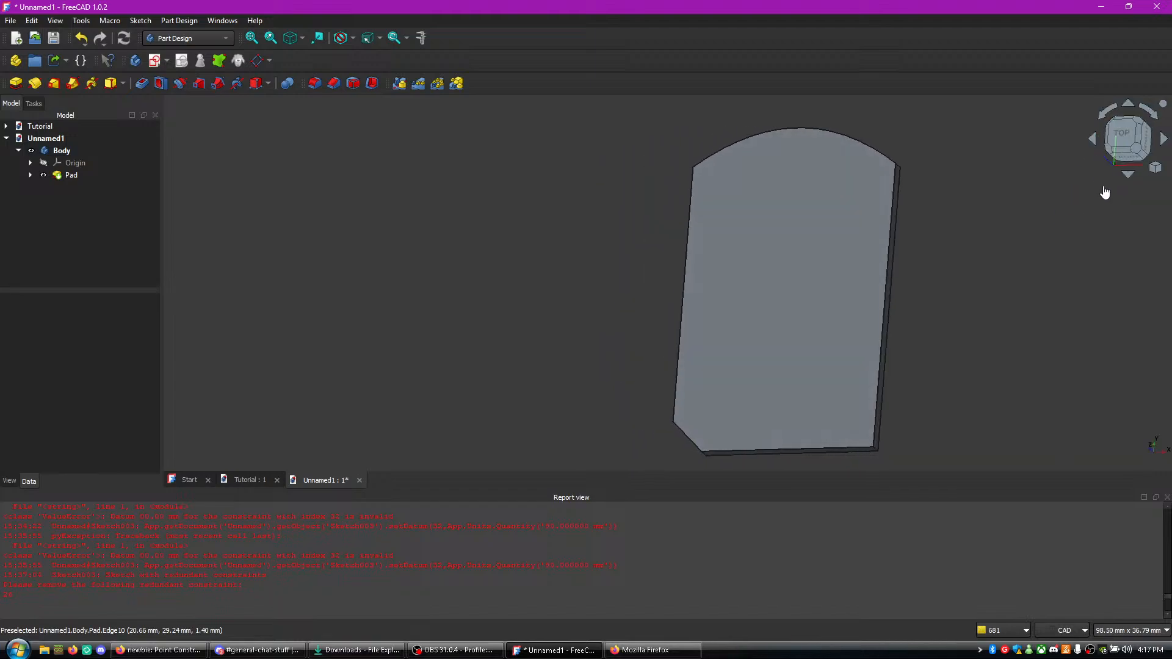
click(1164, 141)
click(1133, 106)
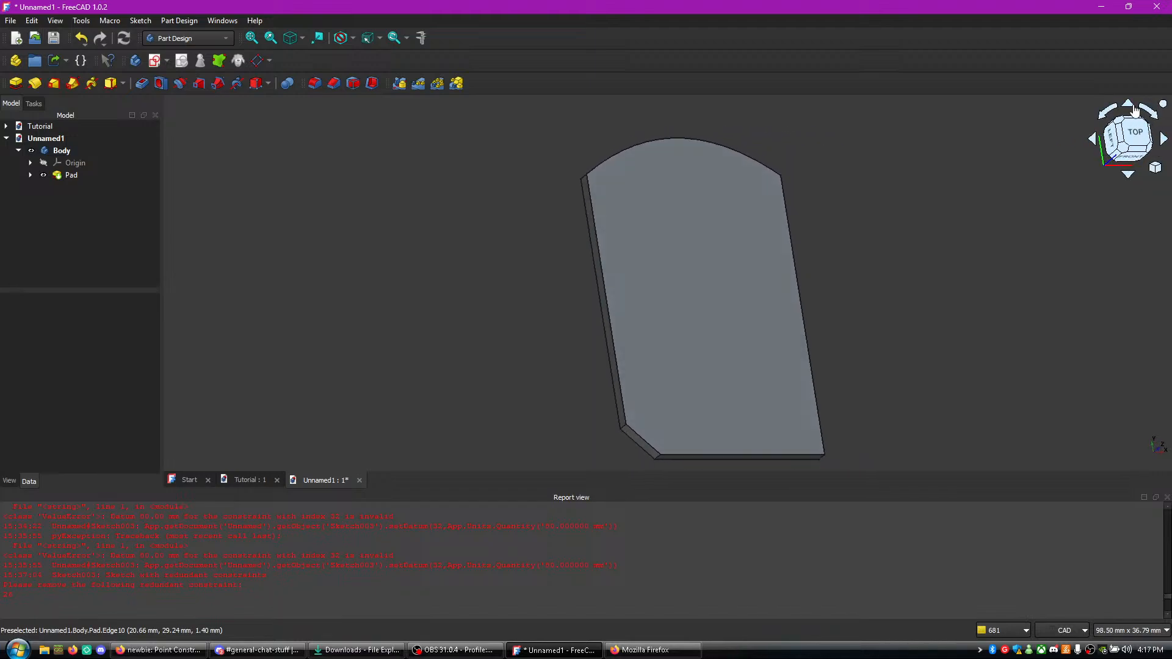
click(1133, 173)
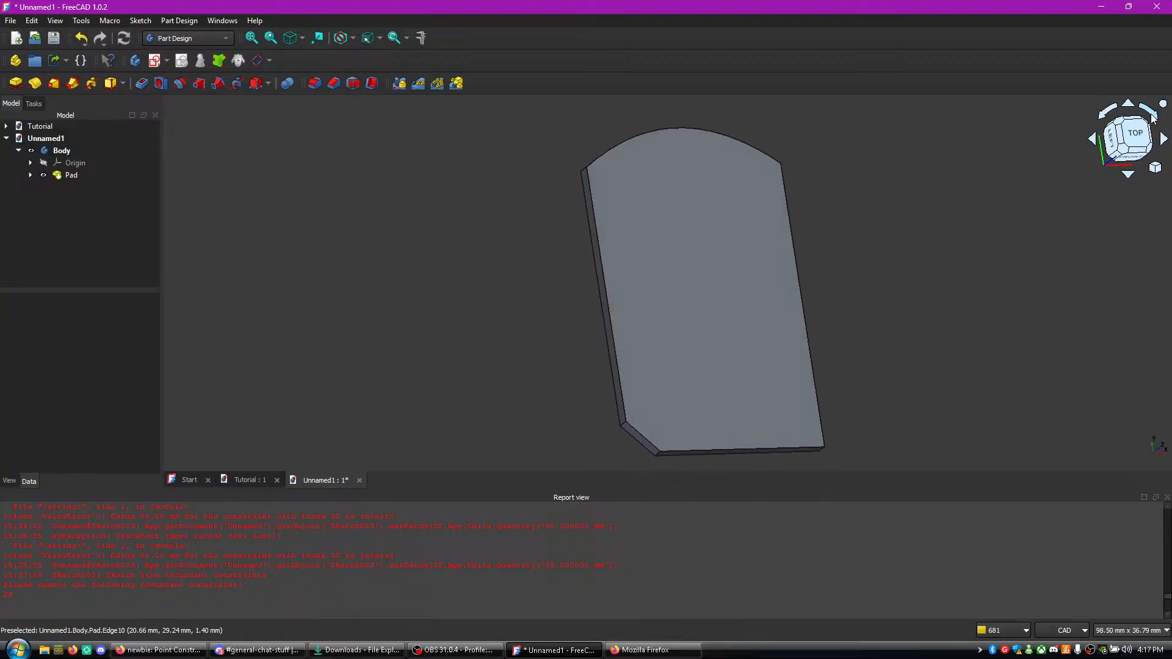
click(1153, 118)
click(1107, 112)
middle_drag(1013, 239, 851, 227)
scroll(660, 424, down, 2)
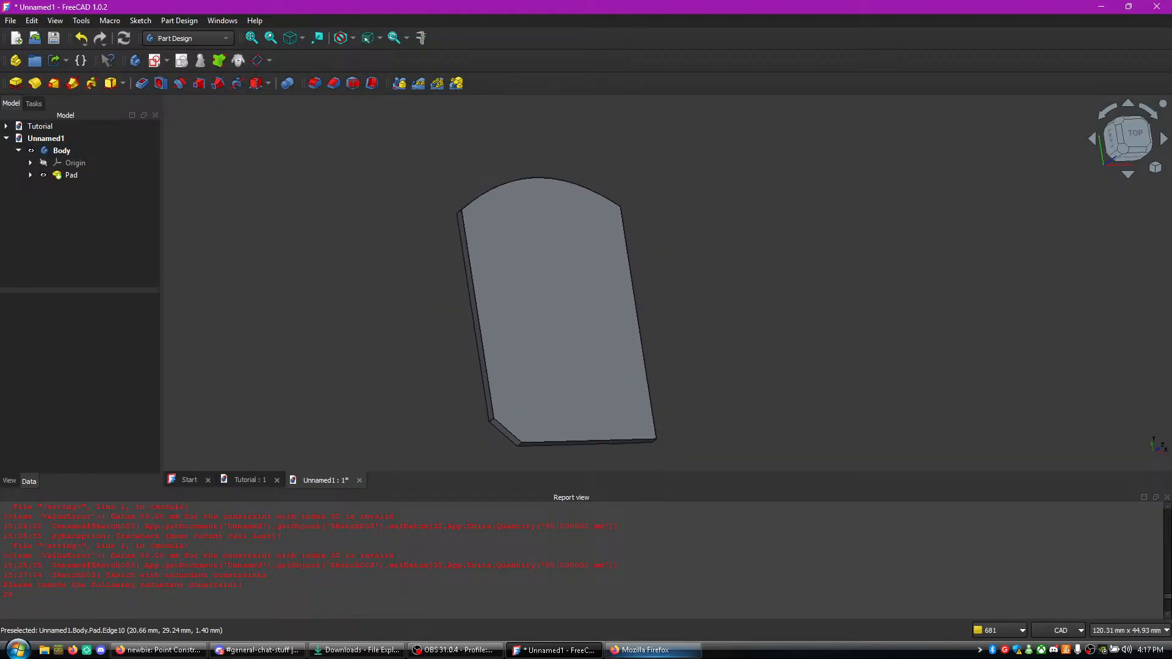
- Check the YouTube live chat in Firefox, then return to FreeCAD and inspect the plate's overall outline
click(664, 650)
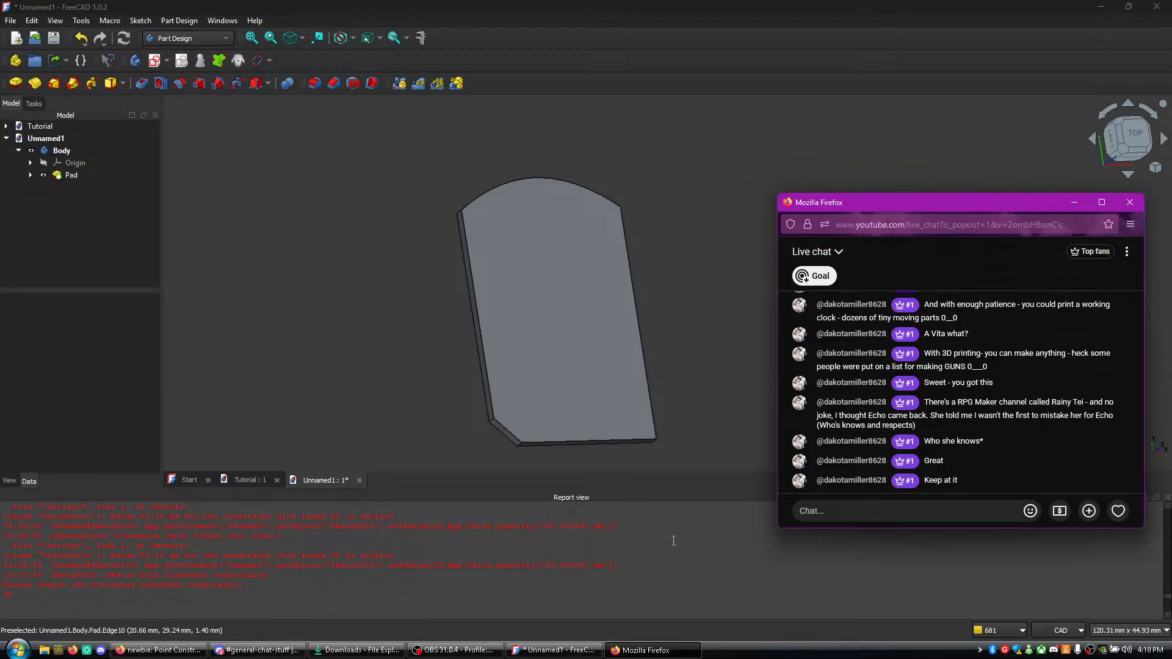
click(695, 346)
scroll(678, 347, up, 5)
middle_drag(619, 345, 737, 347)
scroll(570, 366, down, 3)
scroll(369, 390, up, 1)
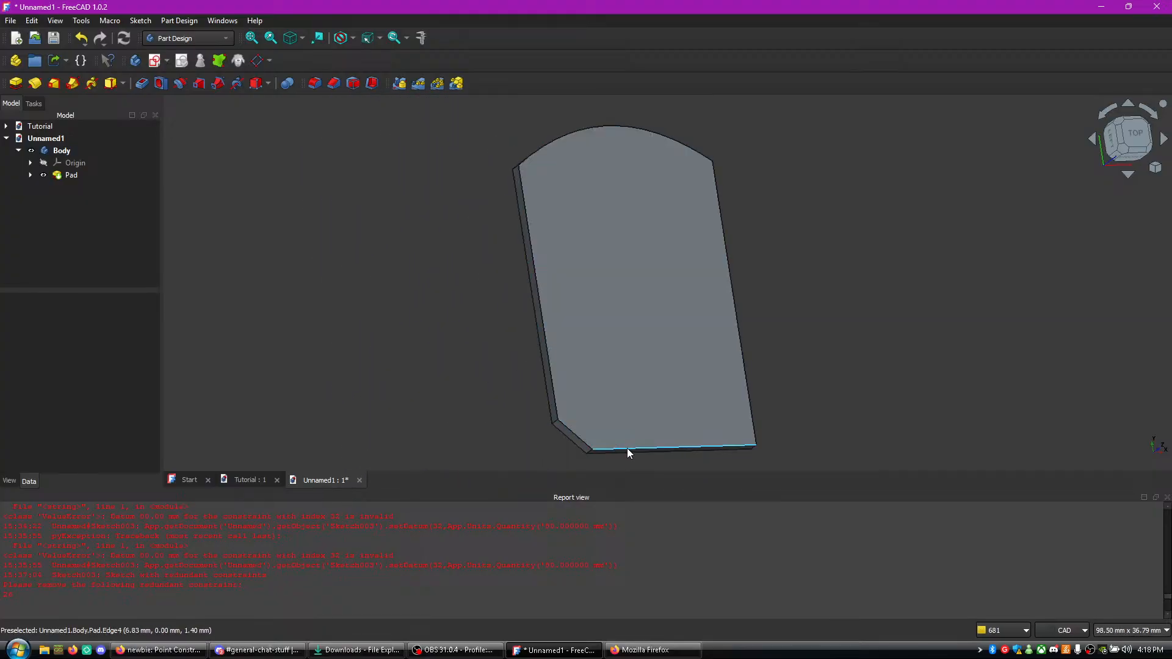
middle_drag(797, 329, 679, 318)
scroll(611, 320, up, 4)
scroll(510, 281, down, 6)
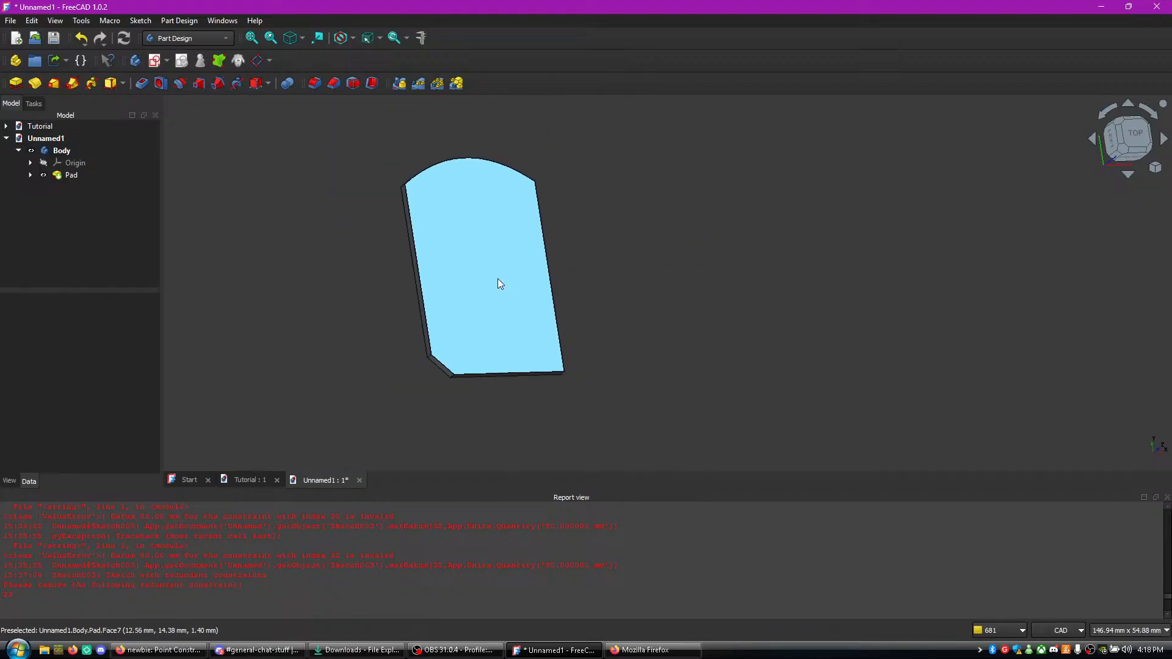
scroll(427, 329, down, 3)
scroll(454, 310, up, 5)
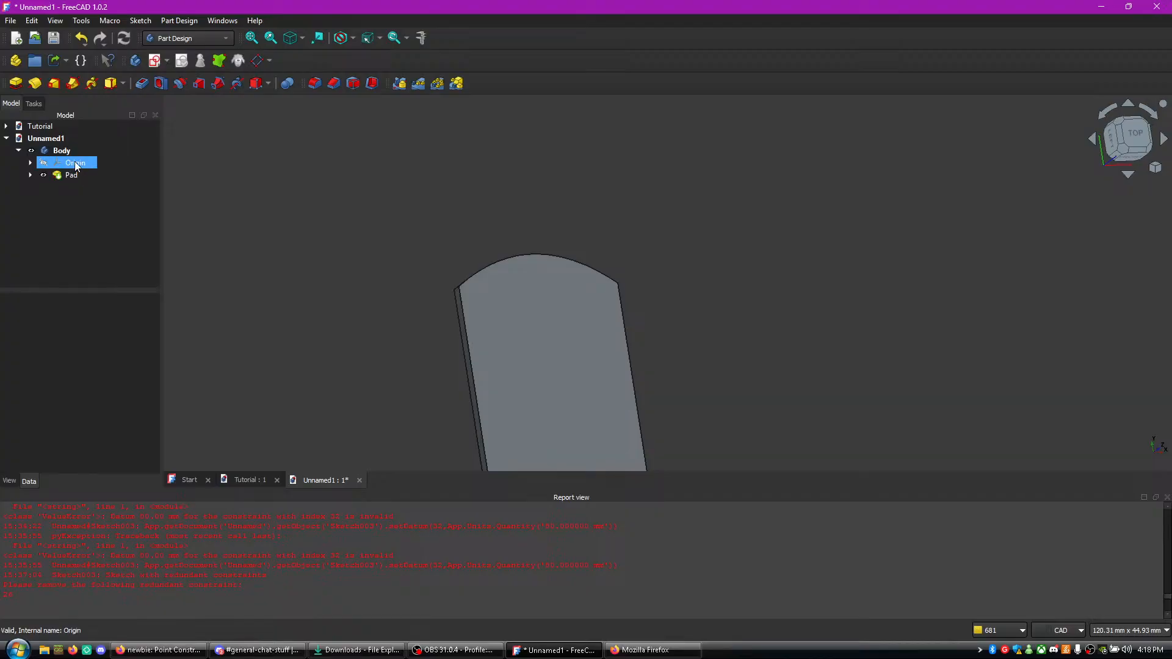
- Look through the body's Origin axes and planes, then inspect the plate's top face up close
click(32, 163)
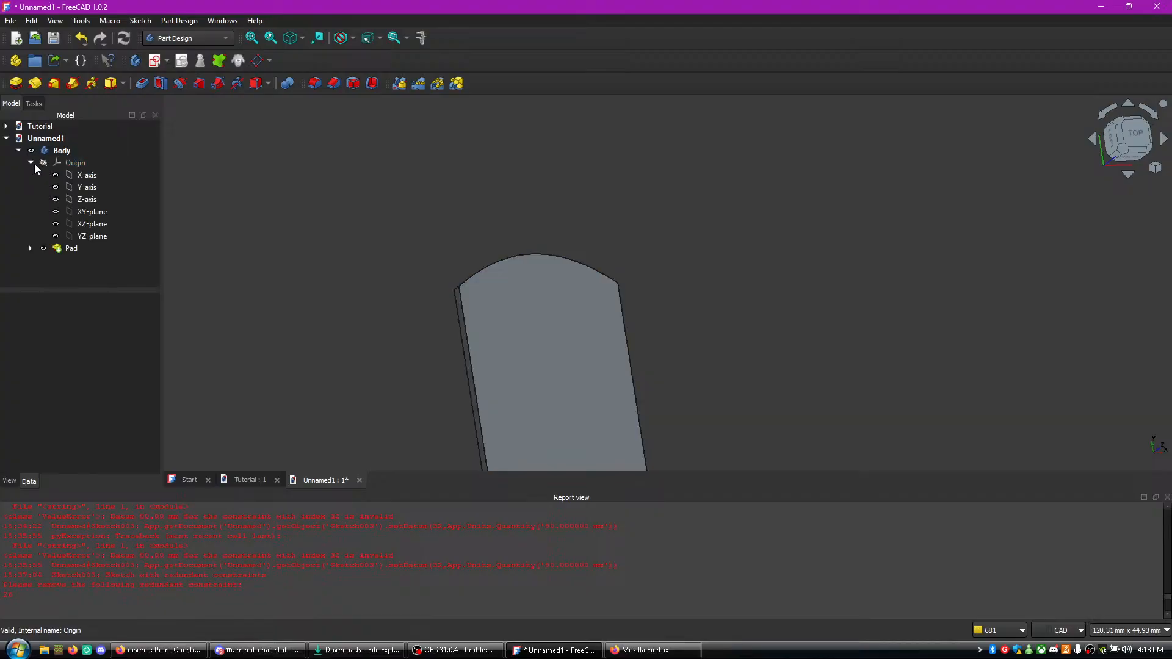
click(33, 163)
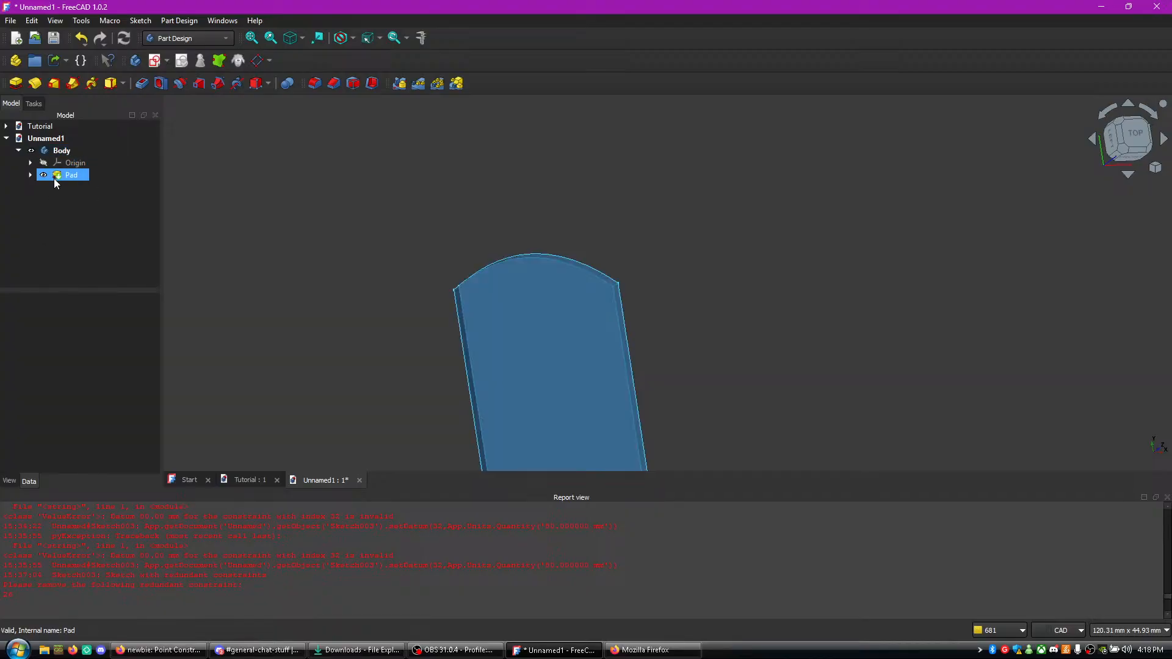
scroll(669, 266, down, 2)
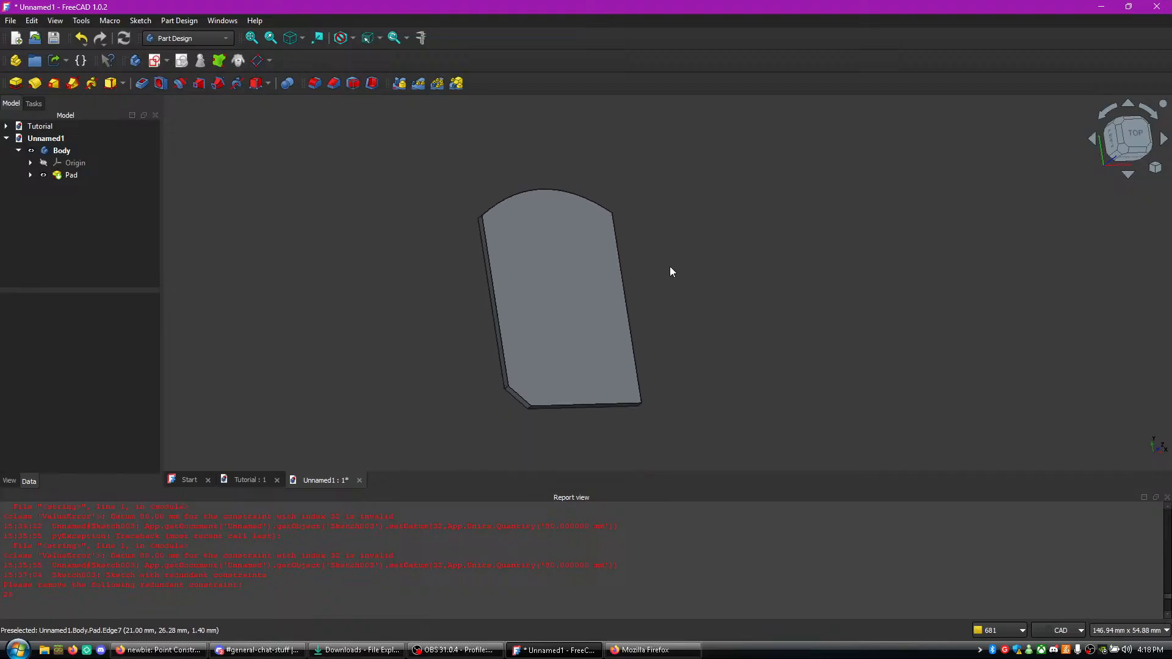
scroll(649, 272, up, 3)
middle_drag(648, 272, 707, 229)
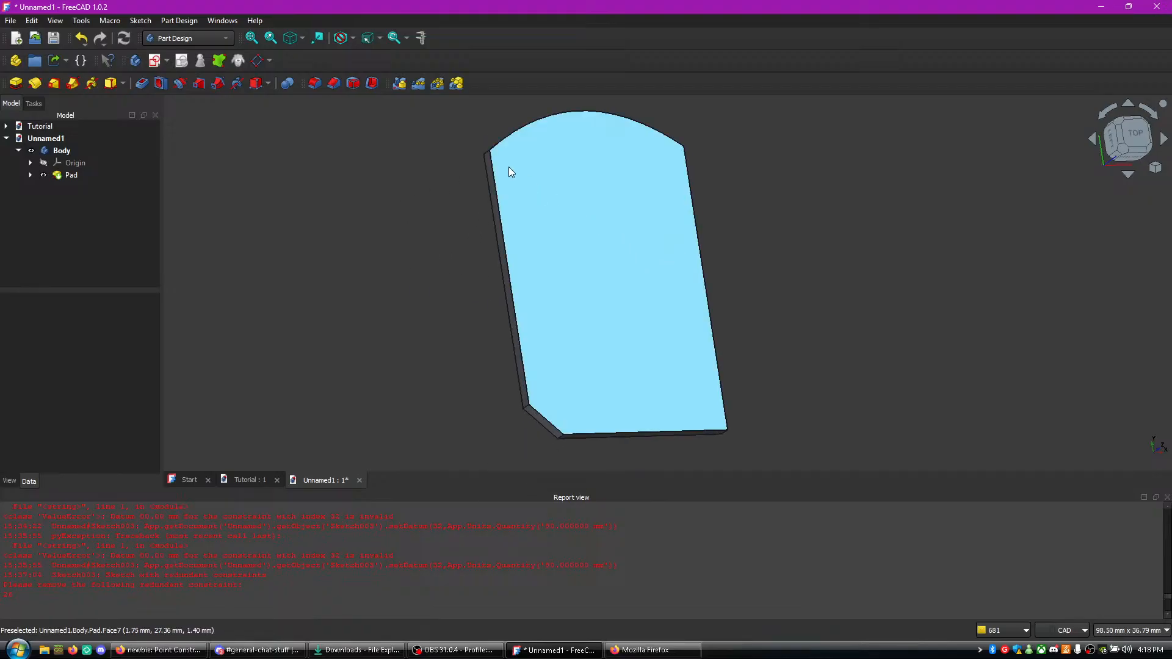
scroll(522, 183, up, 1)
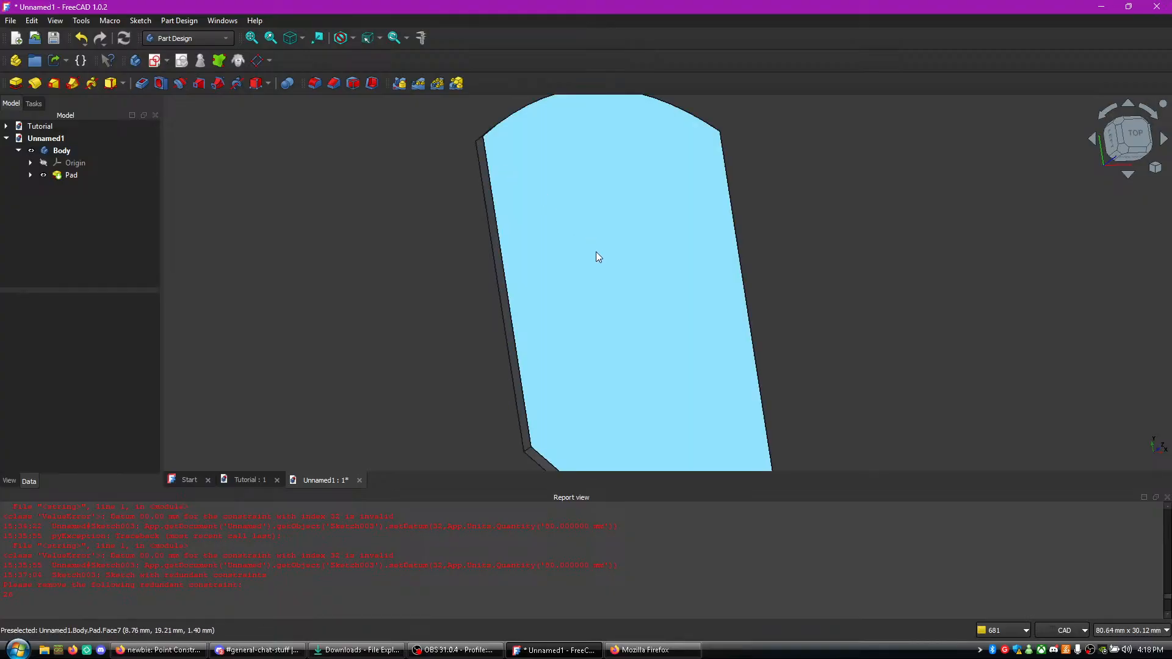
- Check the live chat again, then examine the plate's diagonal corner in the Bottom view
click(665, 651)
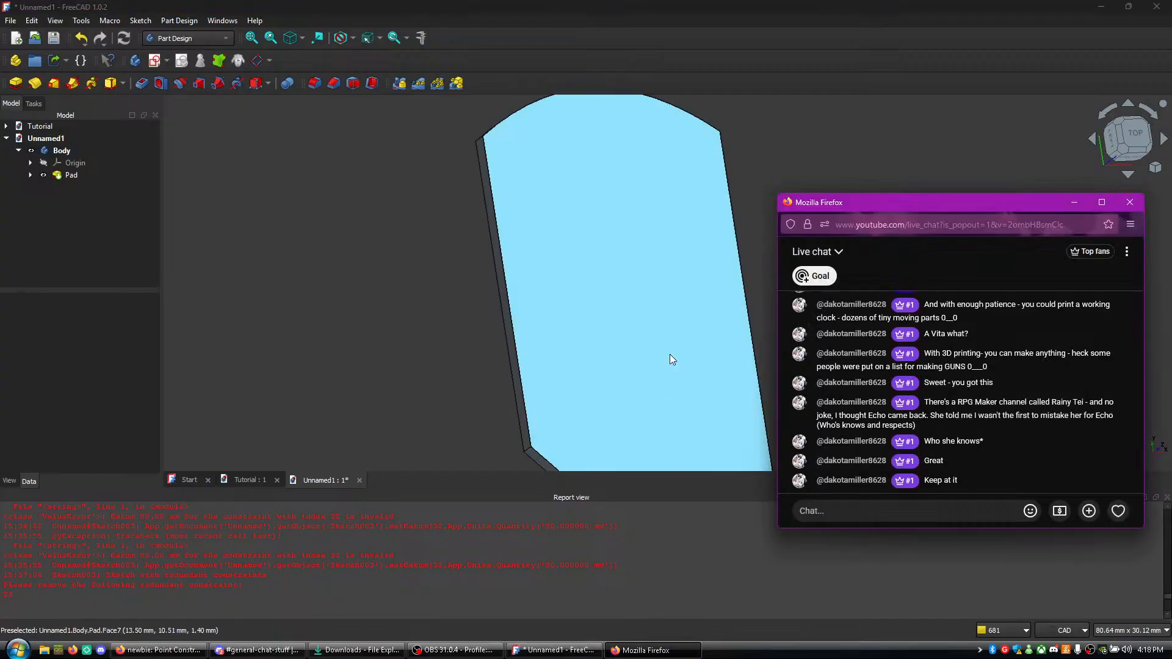
scroll(518, 182, down, 1)
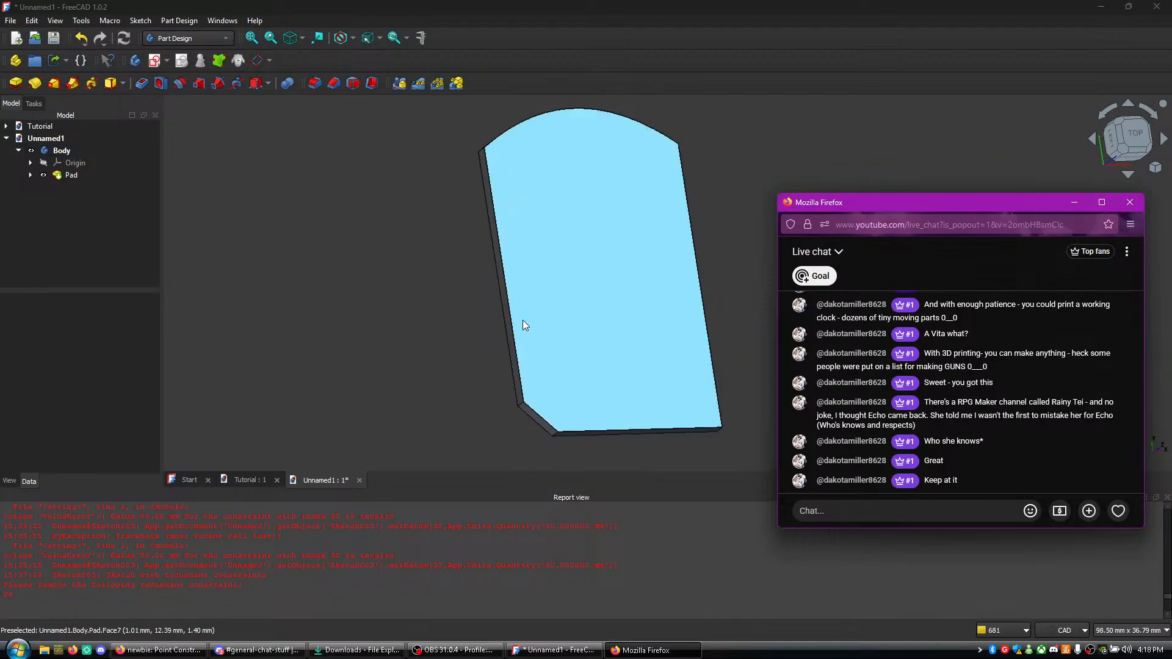
middle_drag(635, 463, 610, 385)
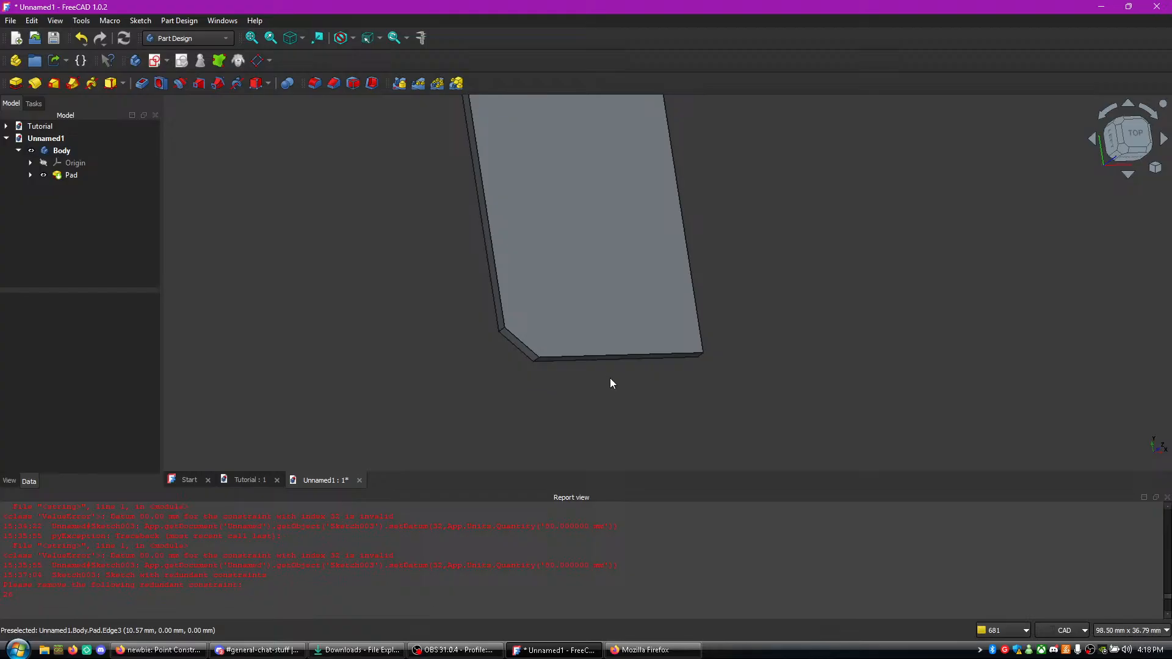
click(1128, 176)
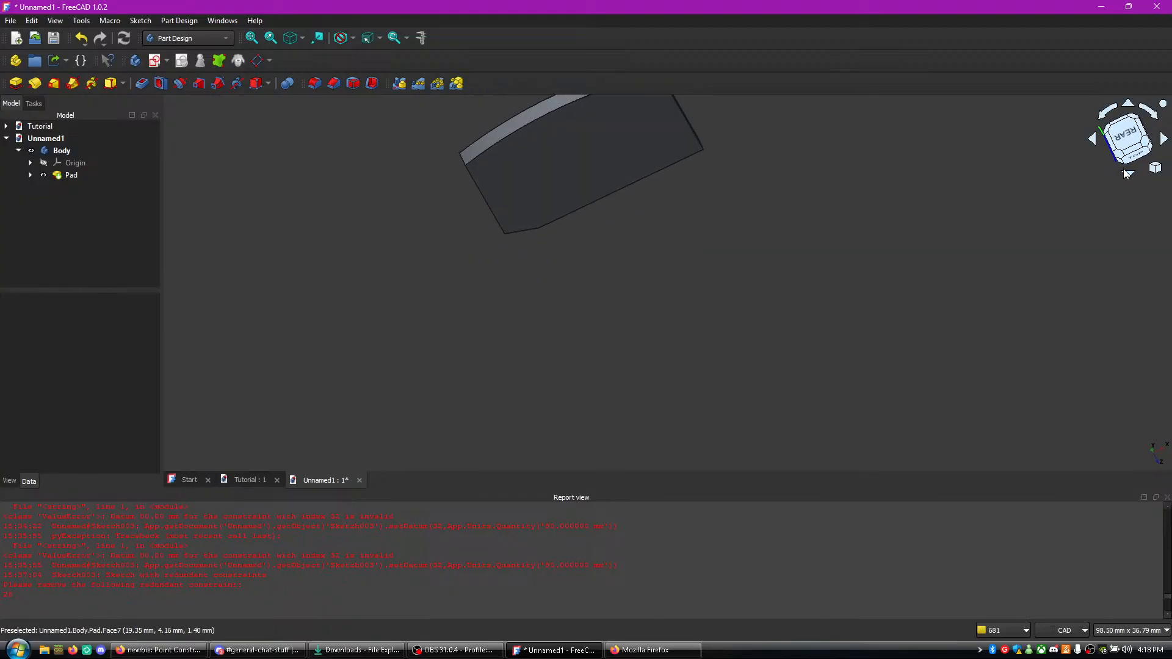
click(1128, 175)
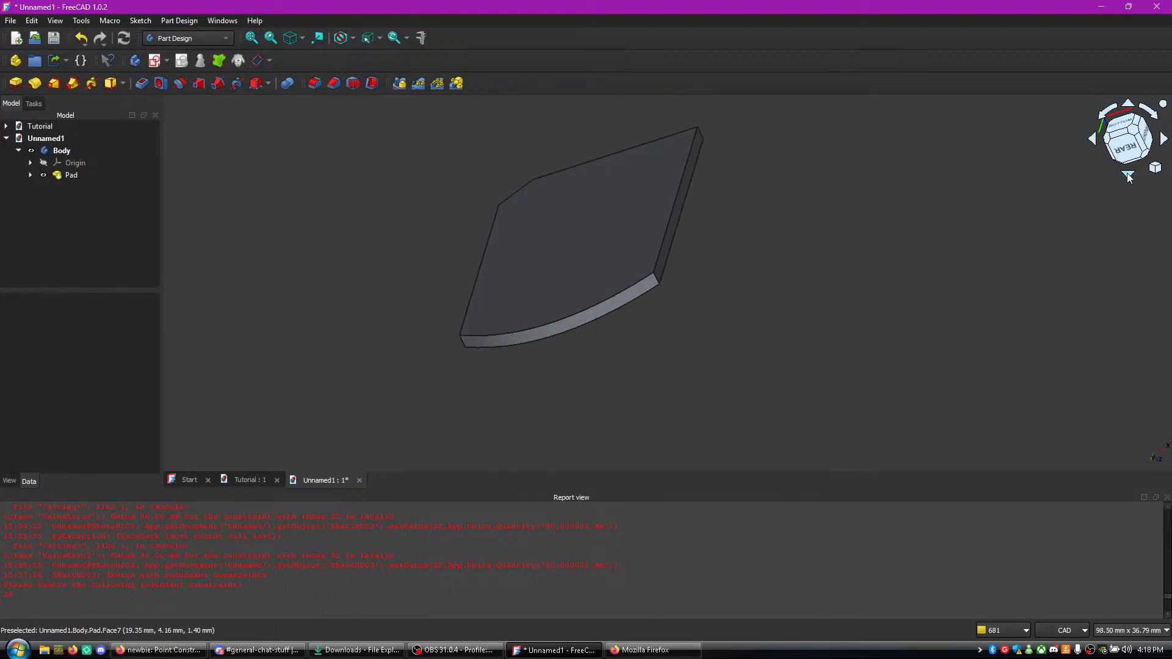
click(1121, 140)
middle_drag(976, 267, 985, 146)
scroll(772, 190, up, 2)
middle_drag(655, 131, 721, 257)
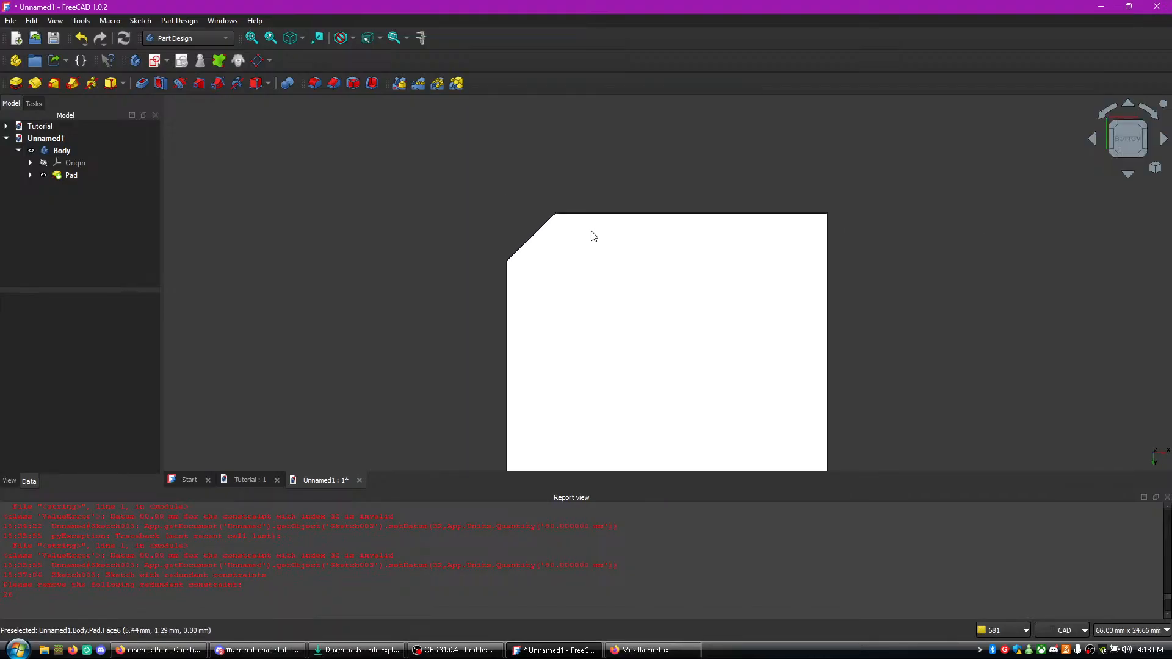
- Switch to Firefox, search images for "psvita game card" in a new tab, and open the mcgame.vn picture showing six game cards
click(647, 651)
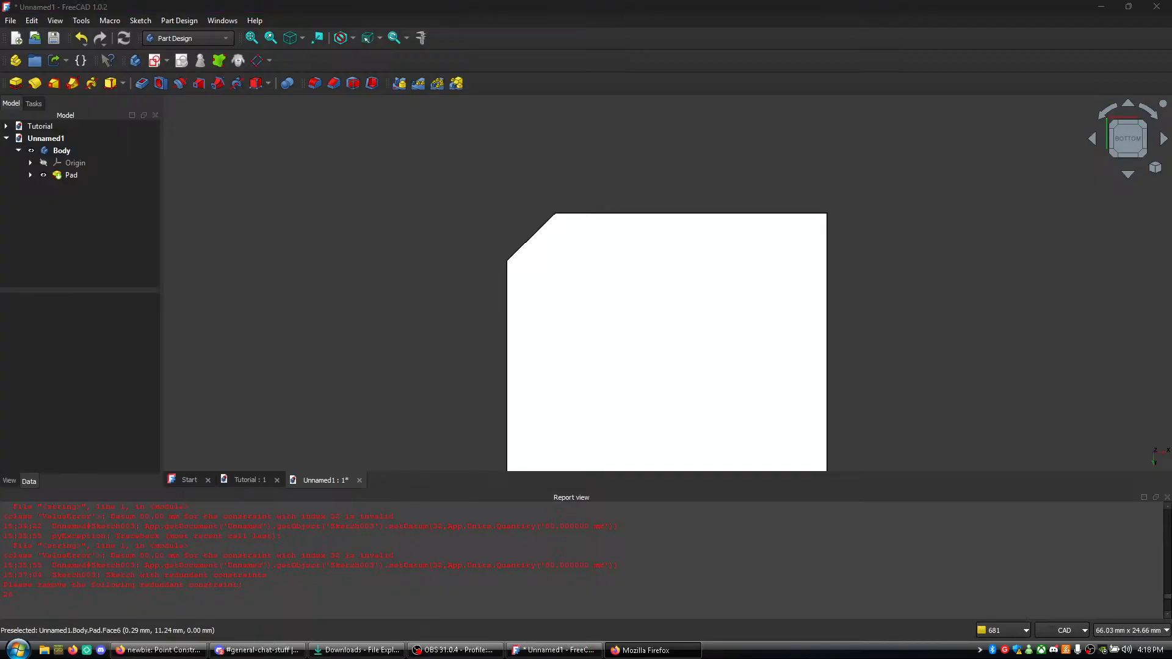
click(158, 650)
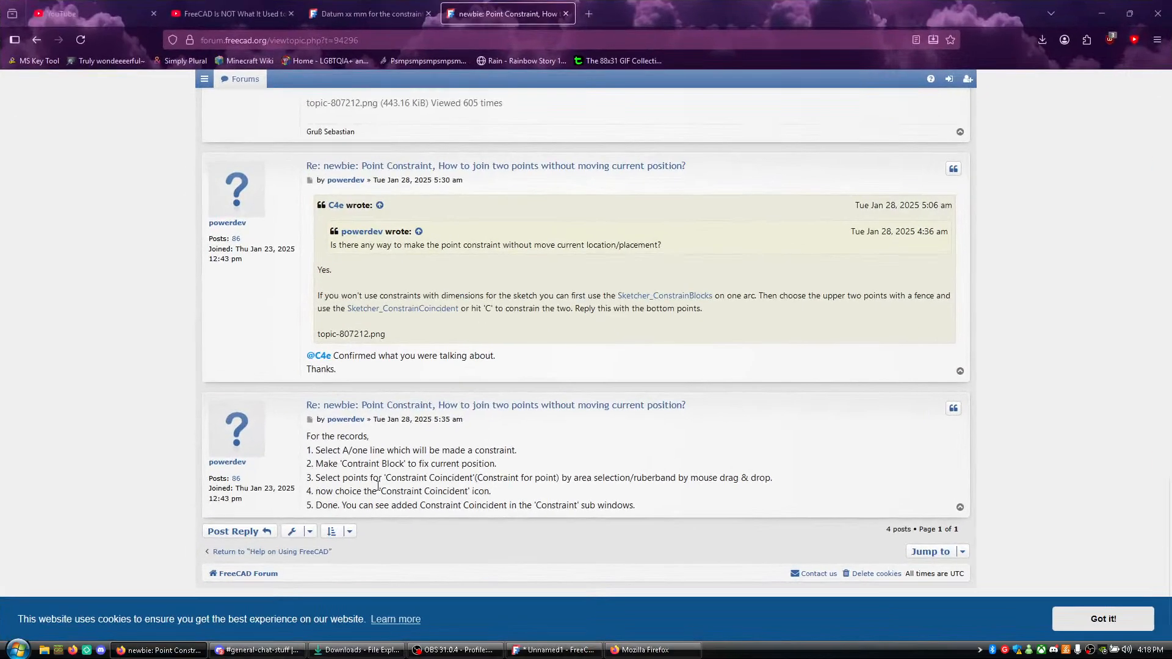
click(591, 11)
text(psb)
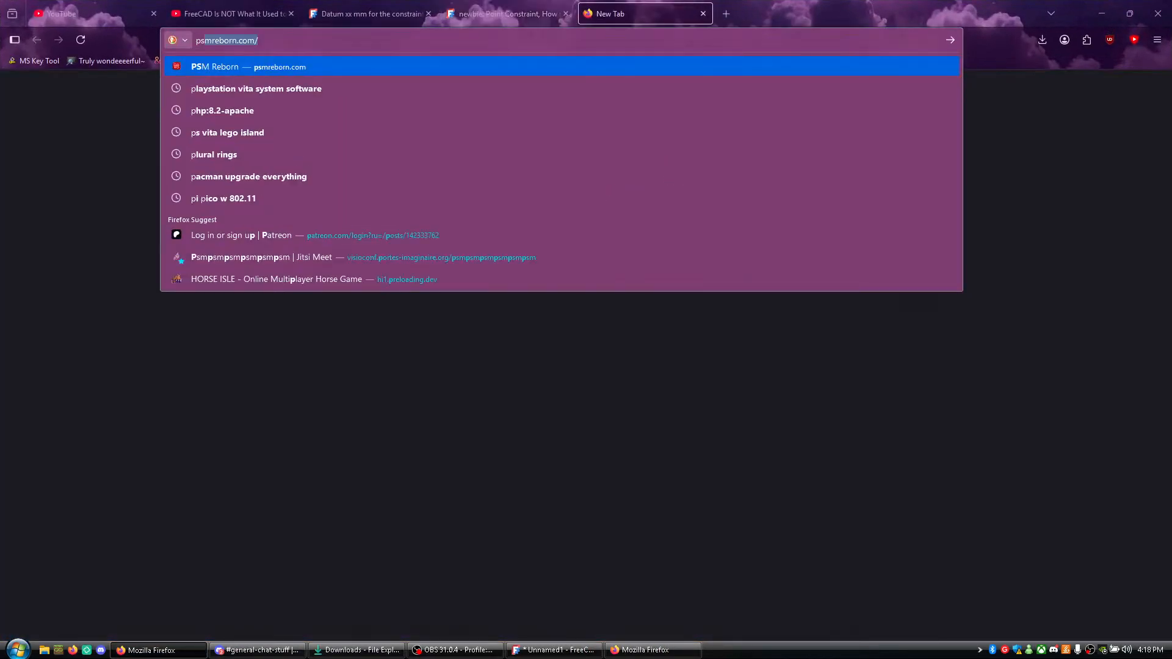
text(psvit)
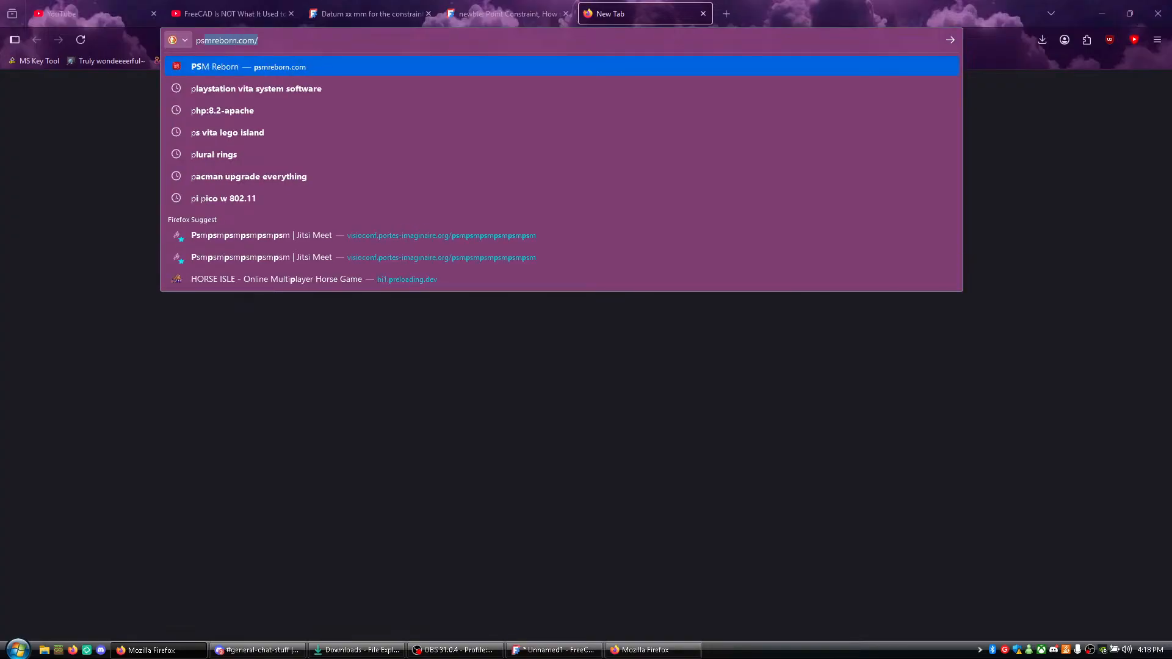
text(a ga)
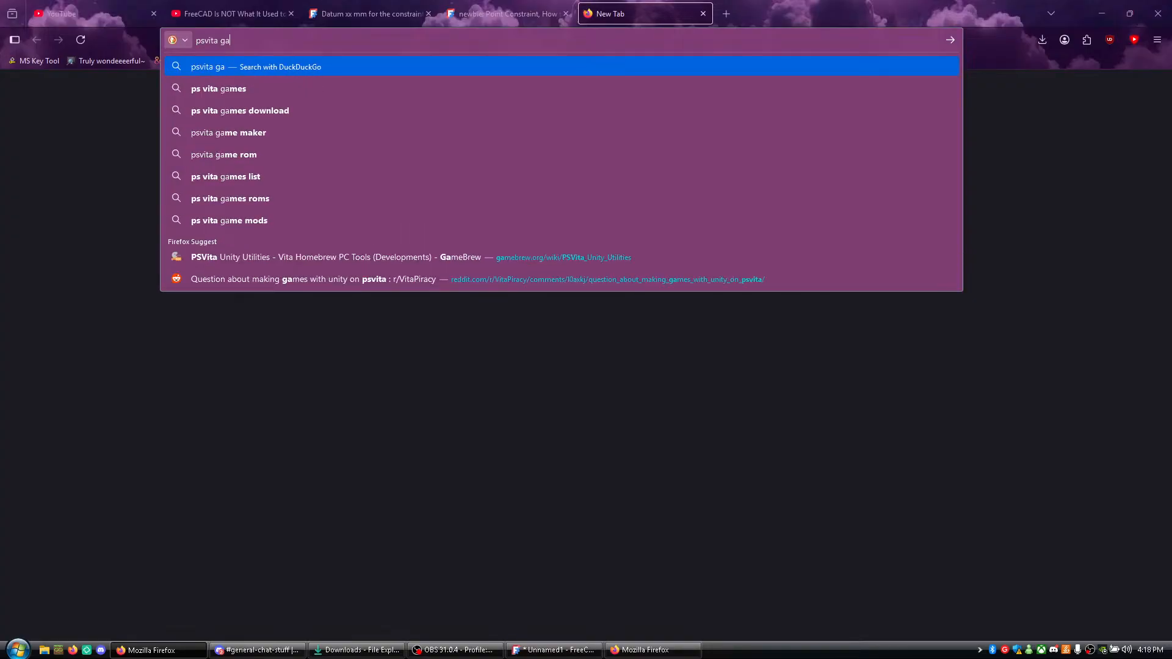
text(me card)
key(Return)
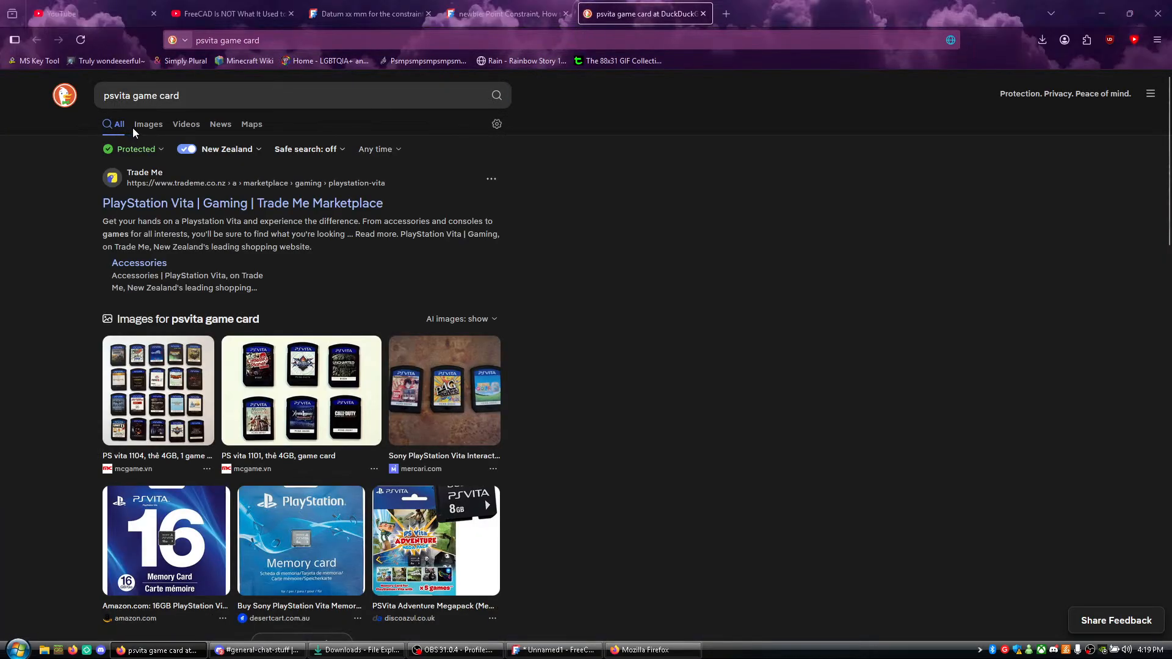
click(141, 132)
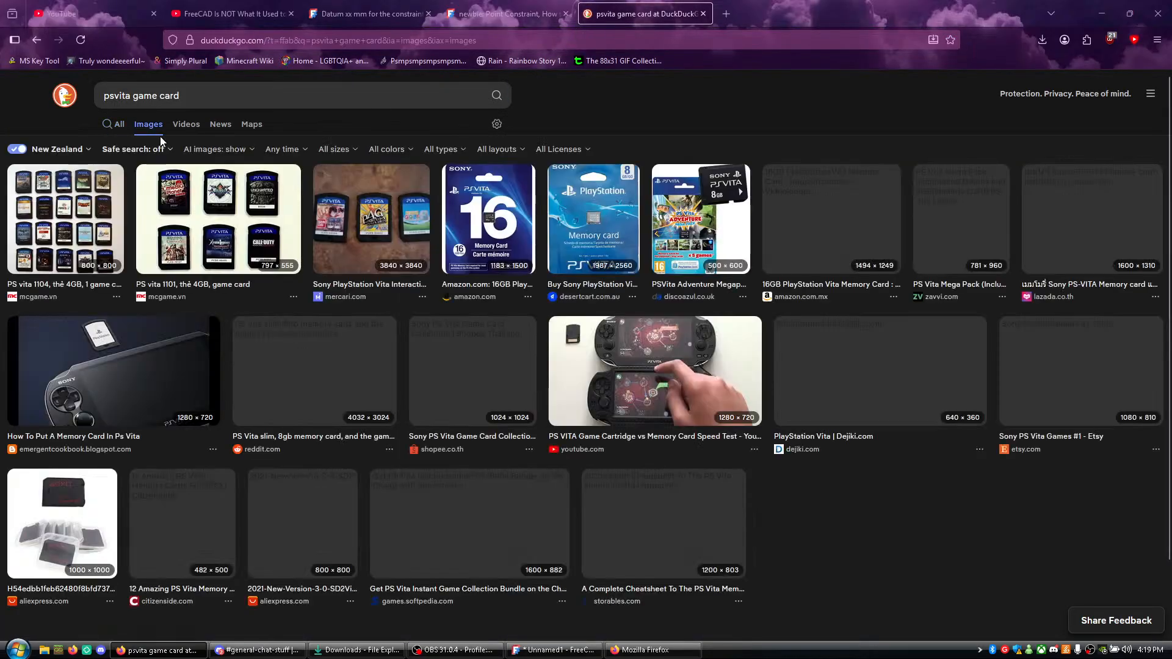
click(177, 232)
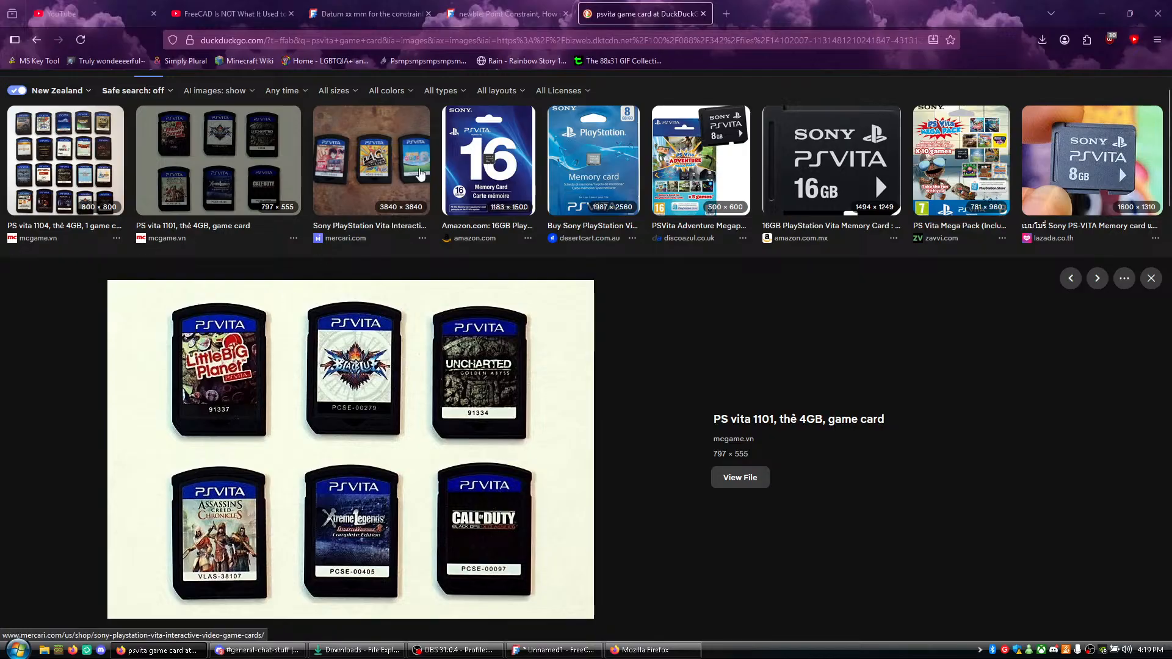
- Close the game card image search, return to FreeCAD, and inspect the plate from its diagonal corner to its arched end
middle_click(668, 12)
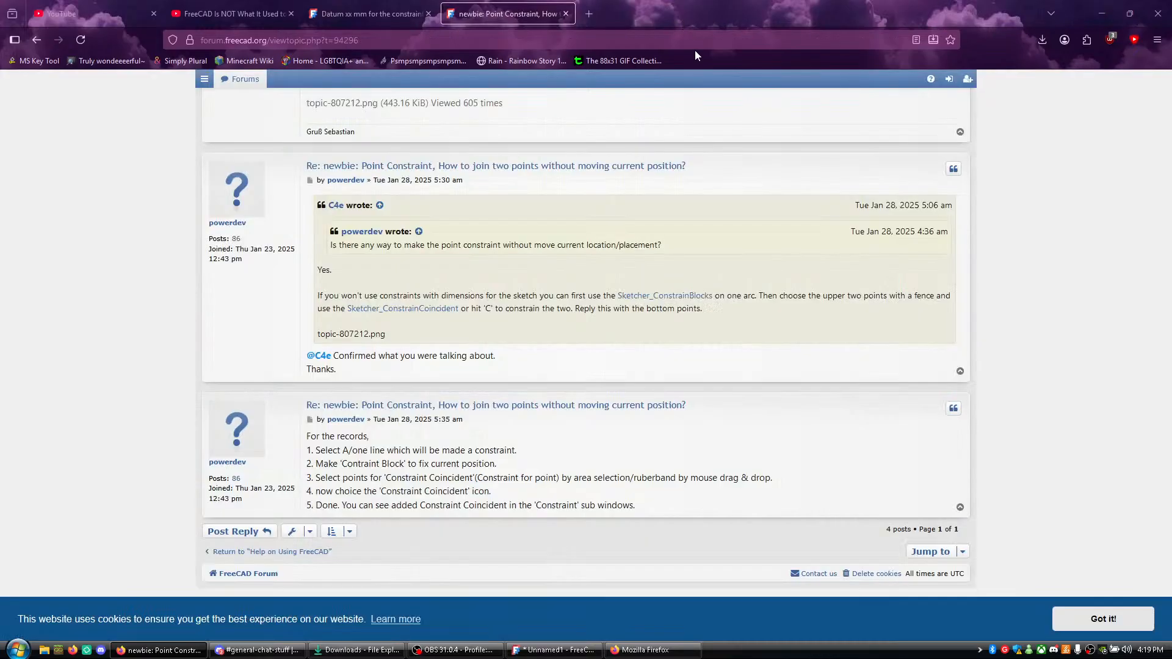
click(1102, 13)
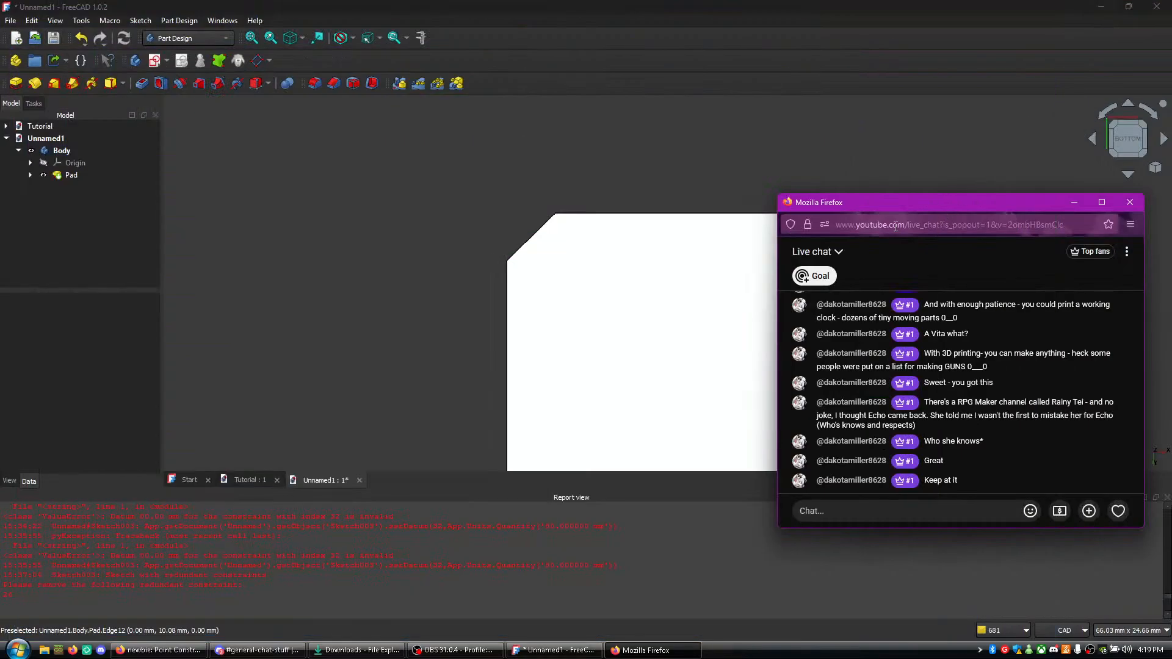
scroll(540, 255, down, 1)
middle_drag(460, 286, 464, 192)
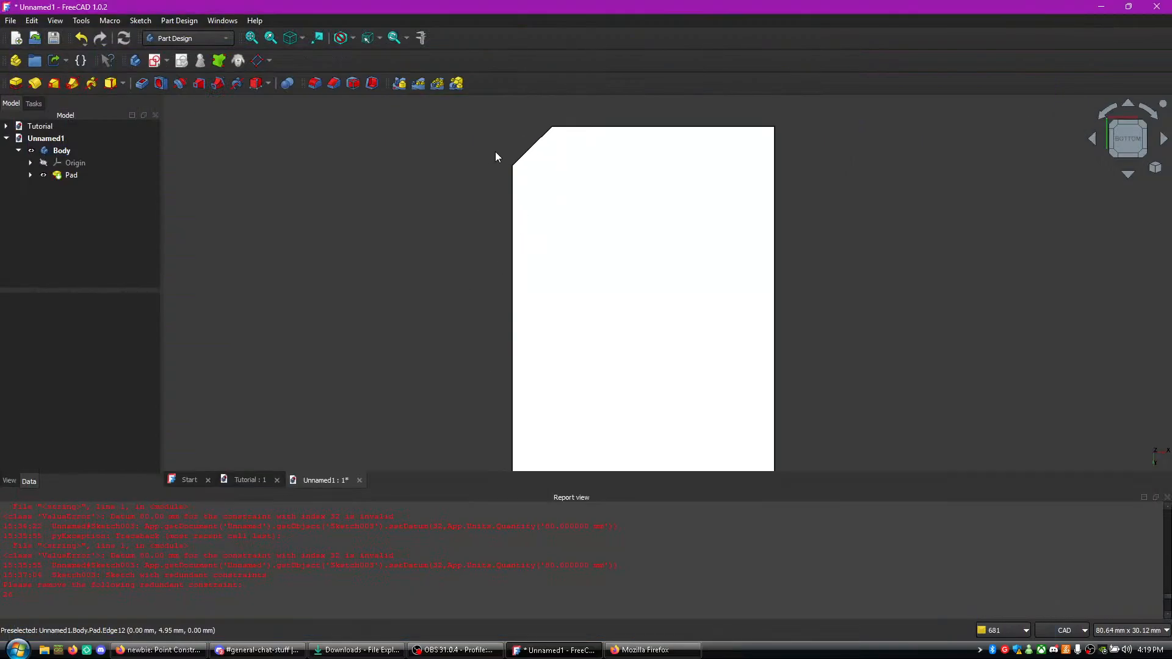
middle_drag(507, 300, 494, 141)
- Turn the plate between its bottom and top sides and examine the full outline, side thickness and diagonal corner
click(1096, 143)
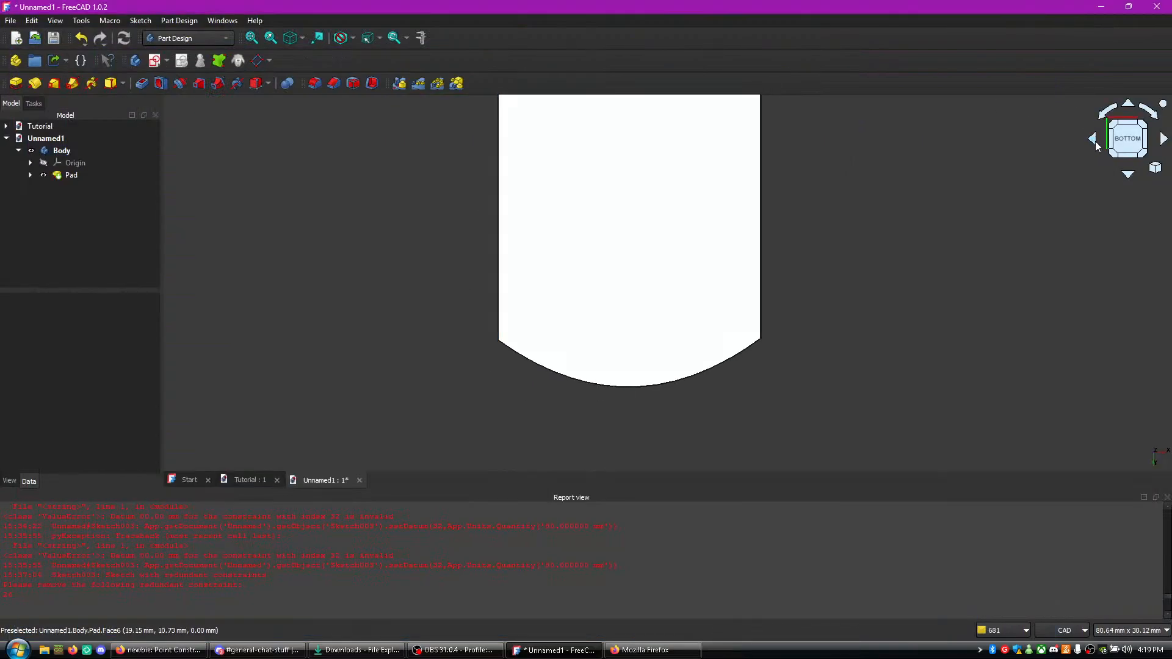
click(1124, 119)
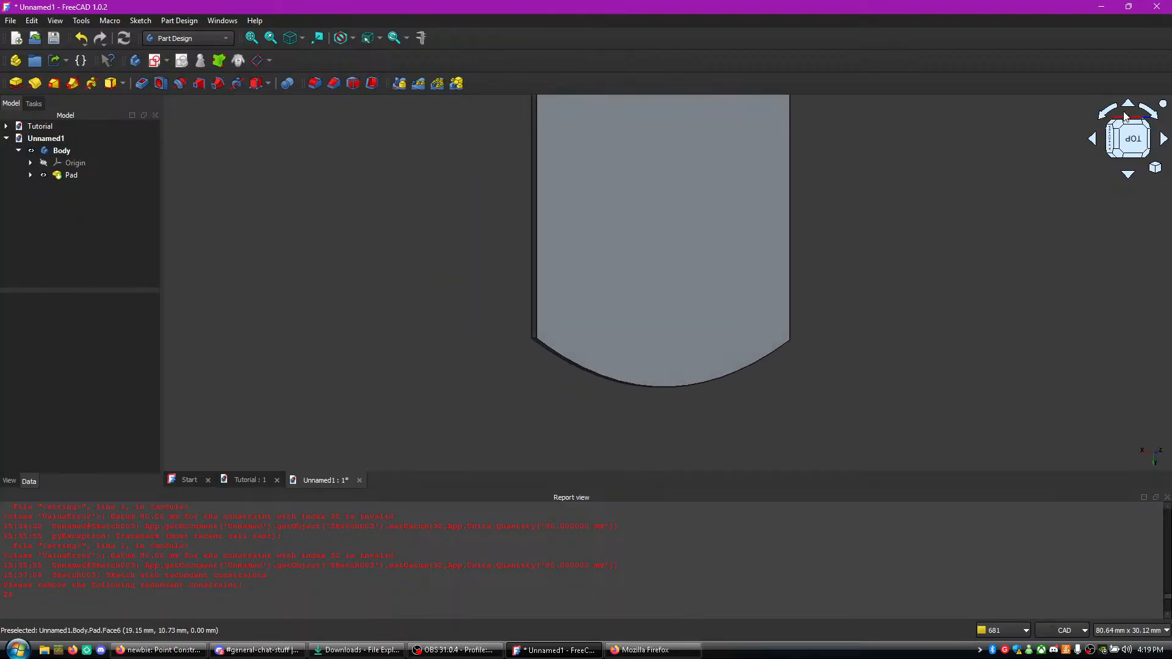
double_click(1128, 110)
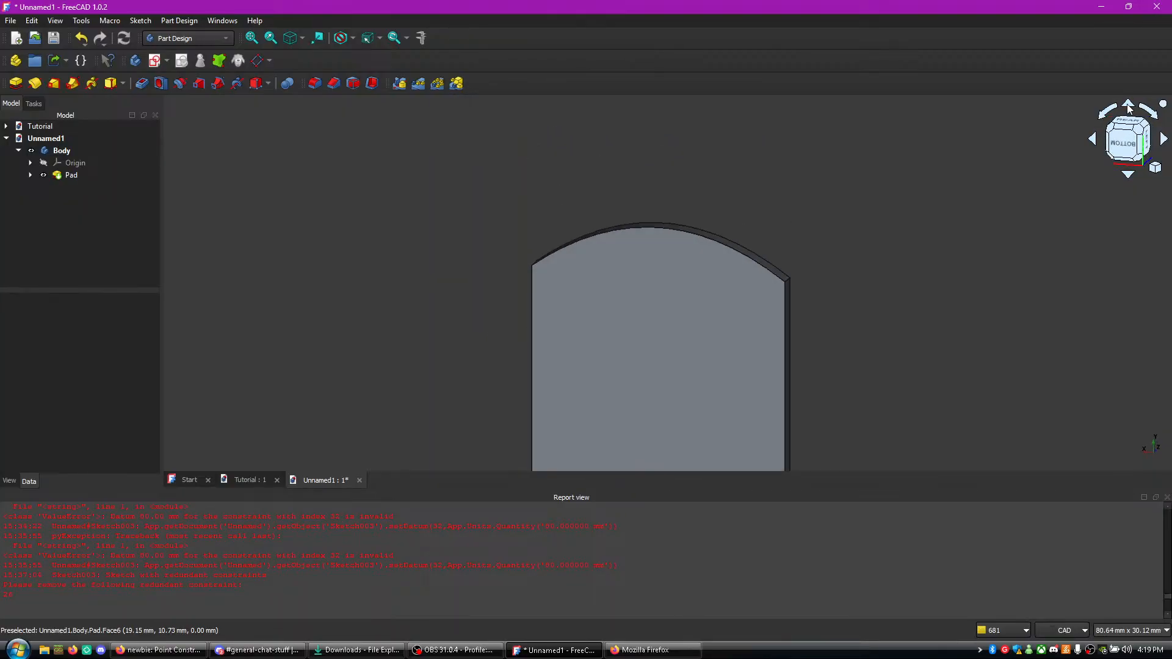
click(1163, 140)
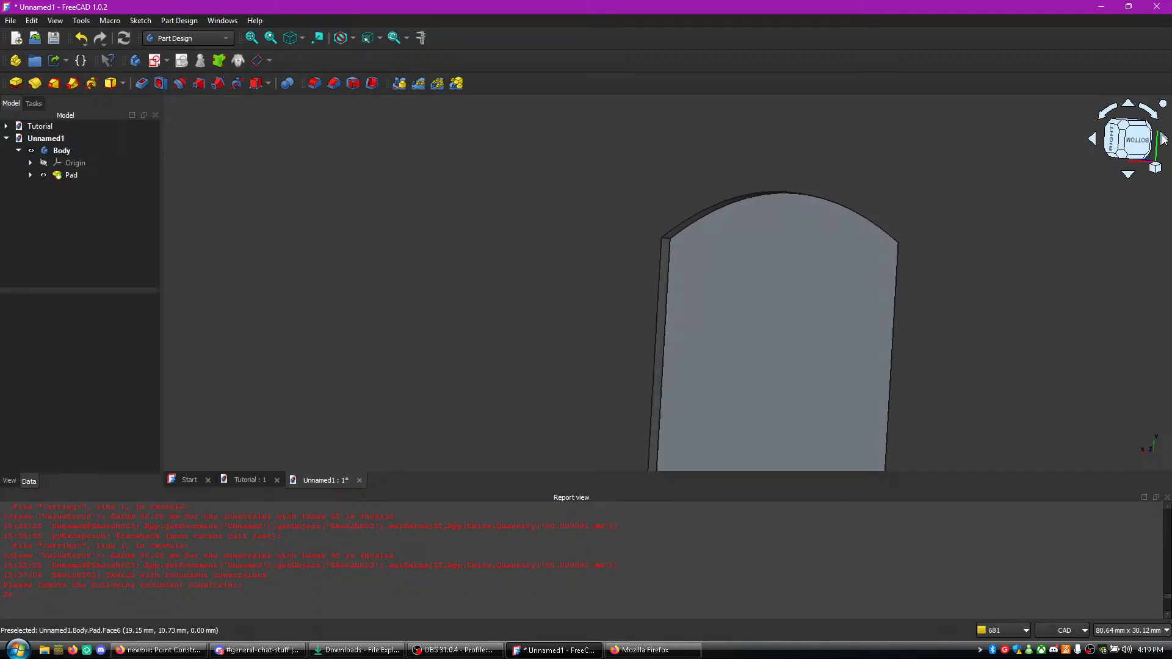
click(1165, 140)
click(1166, 141)
click(1166, 140)
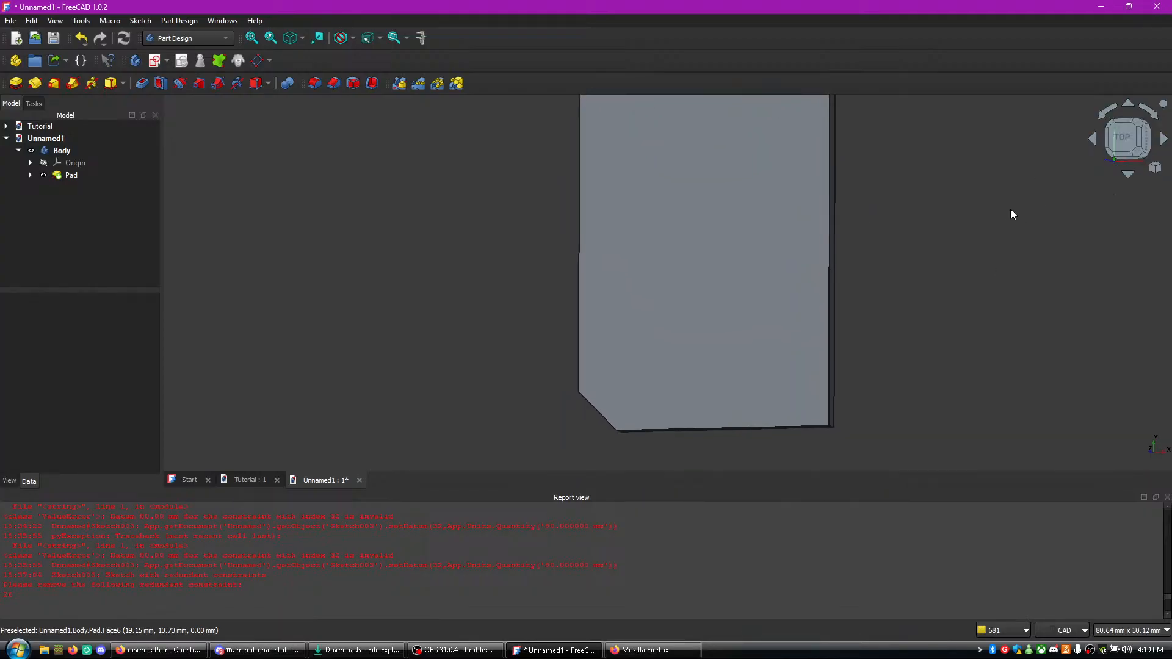
scroll(1009, 221, down, 3)
scroll(1009, 222, up, 4)
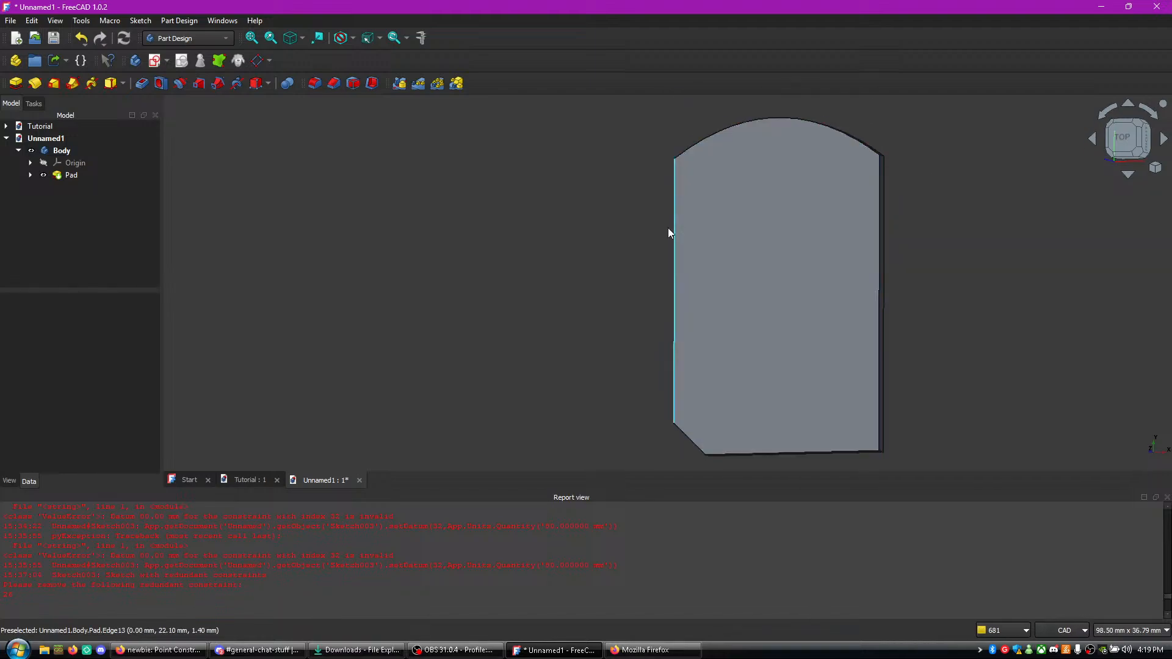
middle_drag(618, 234, 492, 234)
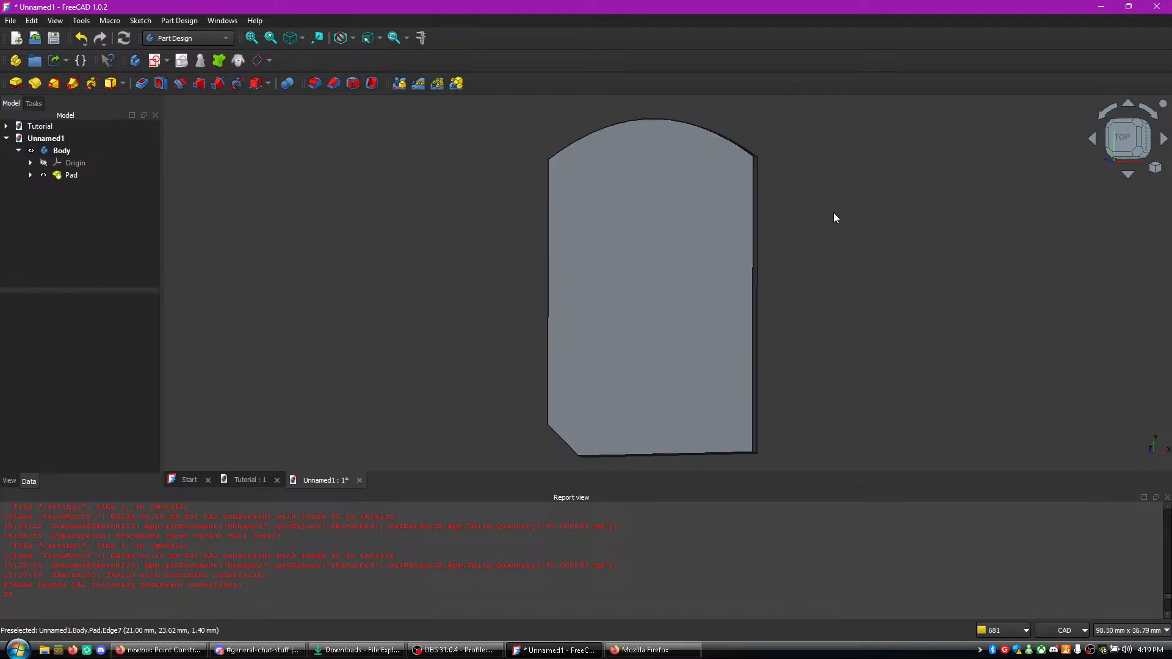
click(1162, 141)
middle_drag(761, 251, 769, 283)
scroll(751, 256, down, 2)
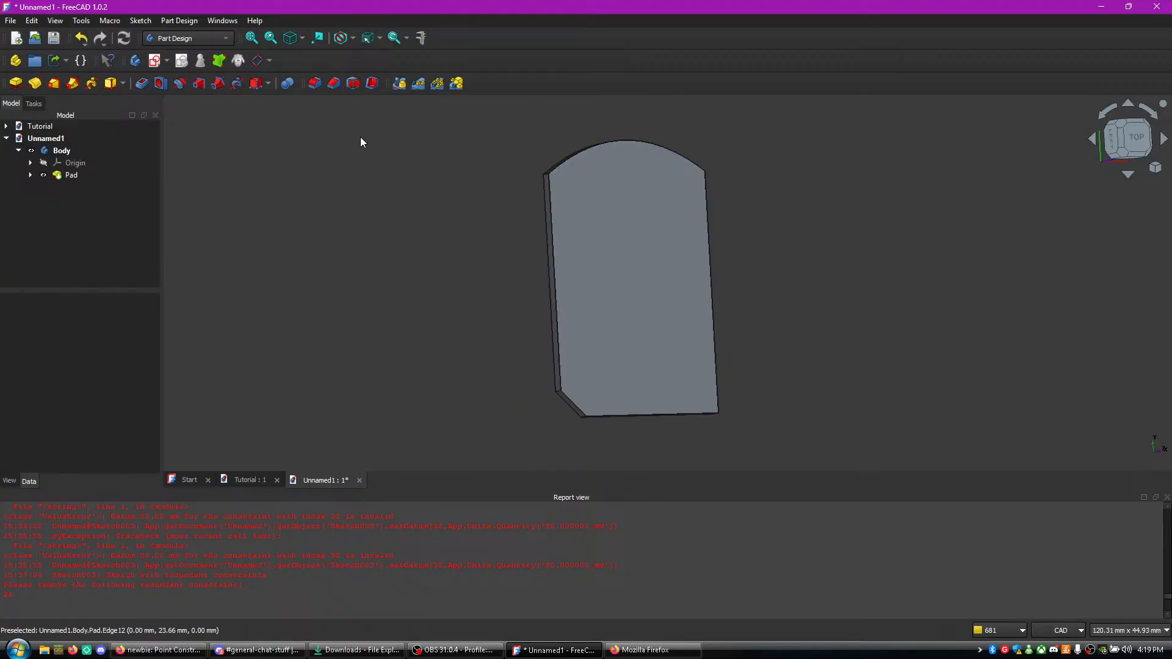
- Save the document under the new name "Vita GameCart" in the Projects CAD folder
click(10, 20)
click(44, 133)
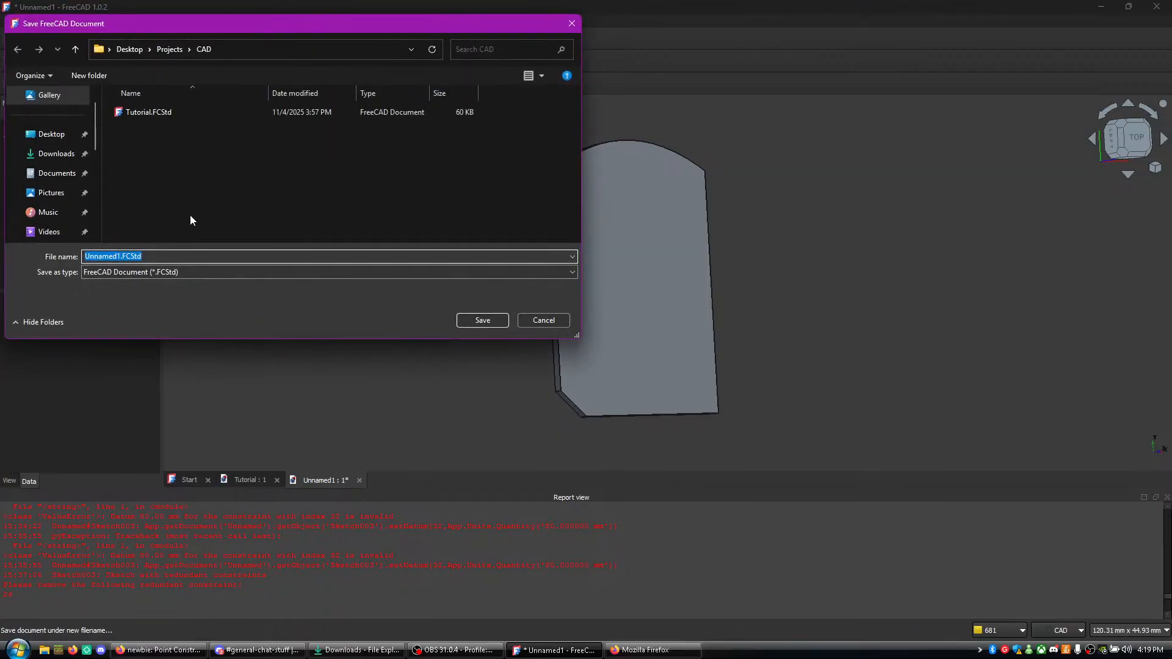
text(Vita GameCart)
click(485, 320)
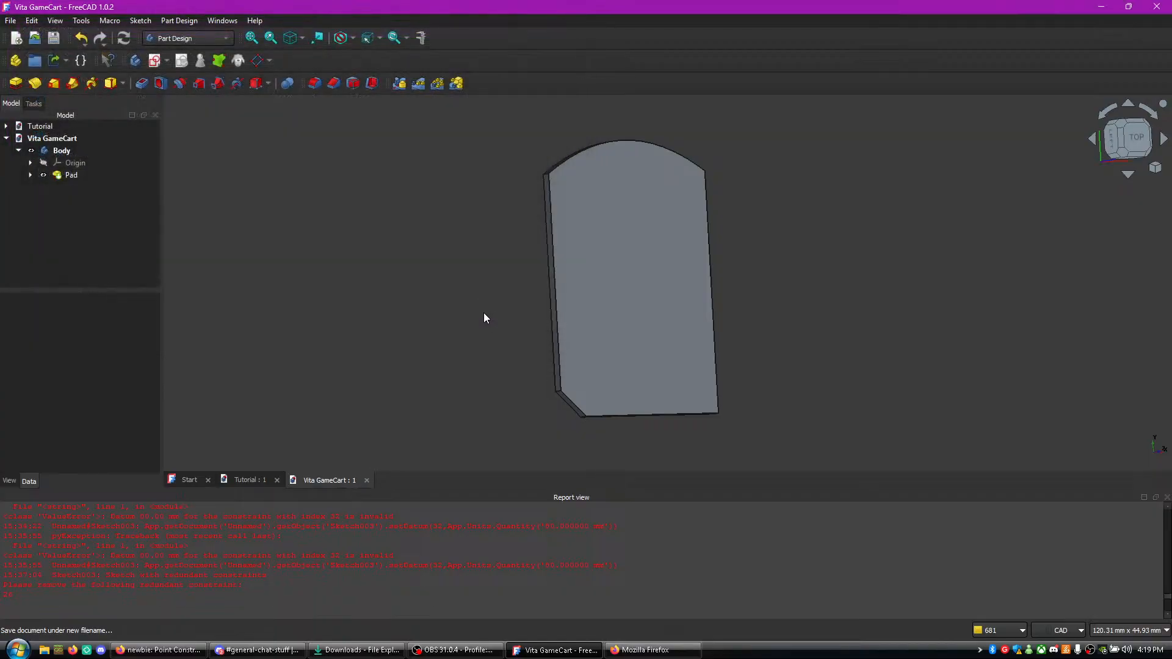
- Look over the whole plate once more, then switch to OBS to view the streaming controls
scroll(423, 254, up, 1)
scroll(422, 254, down, 2)
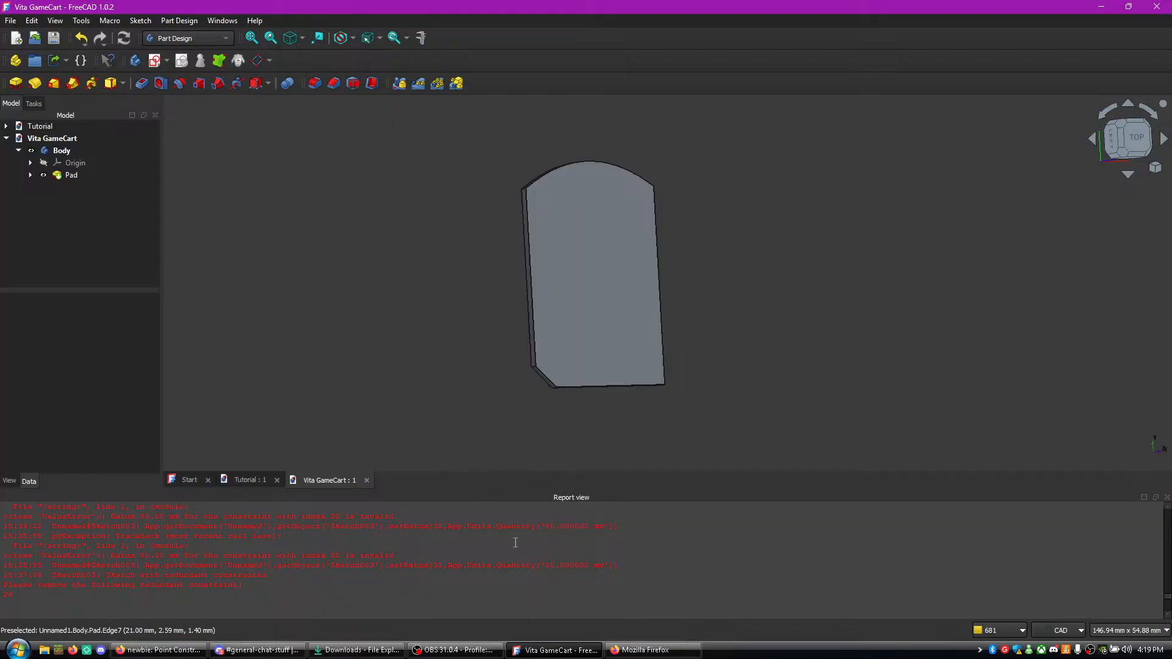
click(455, 650)
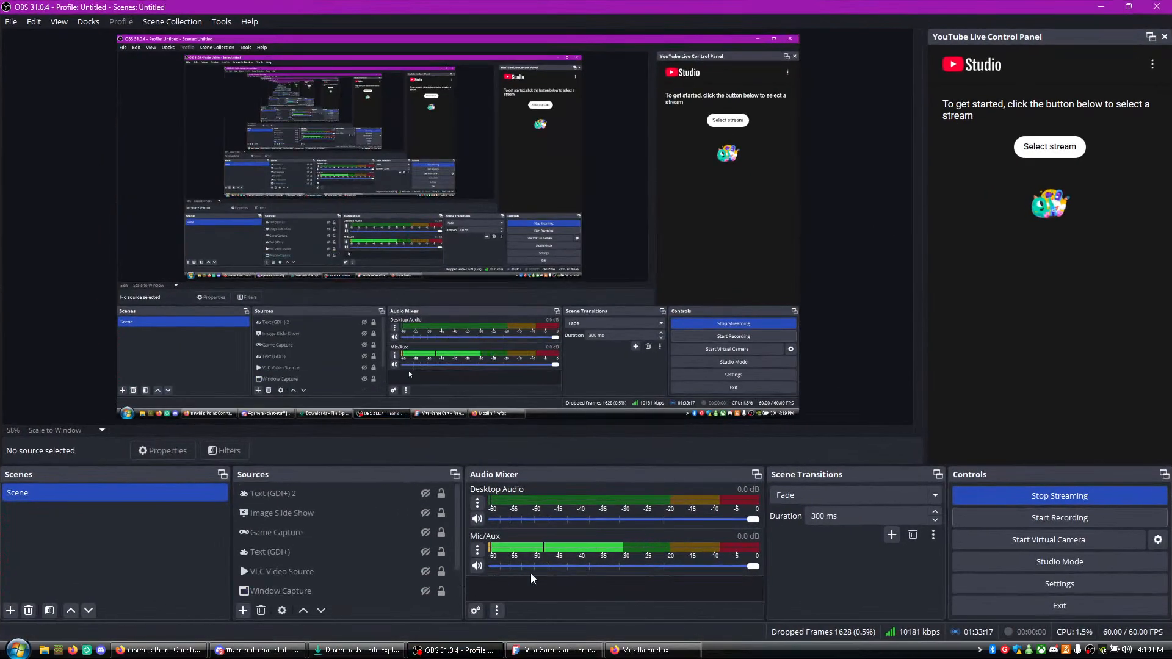